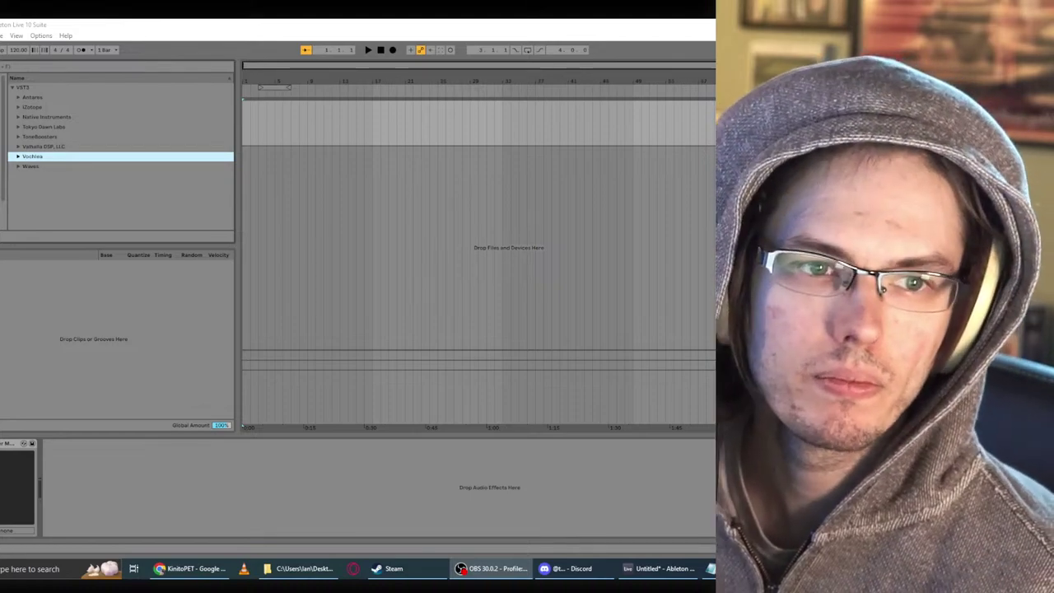
Step: Import the MIDI file from the Downloads folder into the empty arrangement and accept the import prompt
key(super)
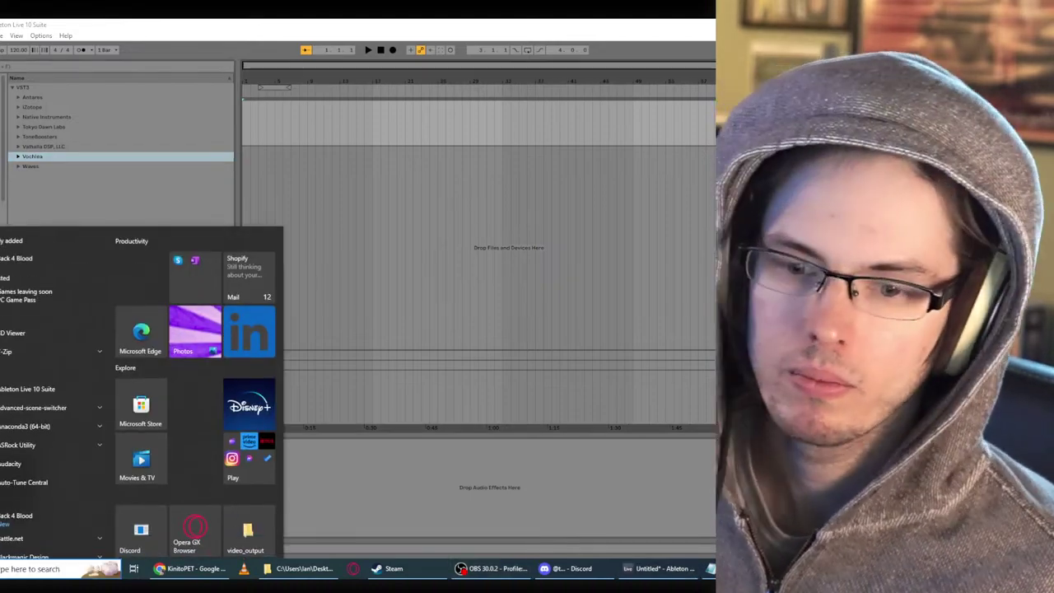
click(315, 571)
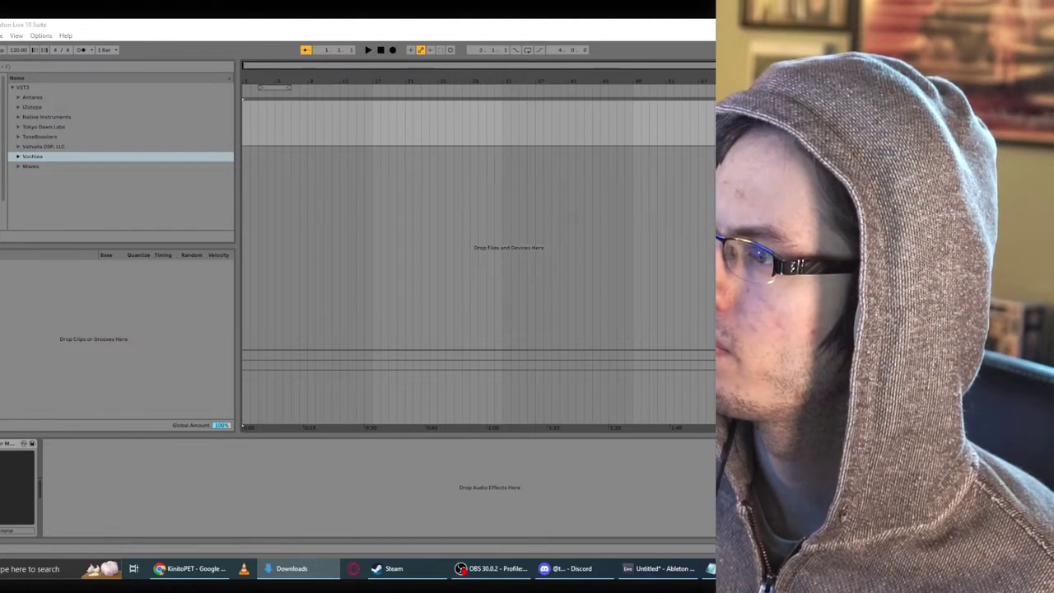
drag(380, 76, 265, 125)
click(421, 319)
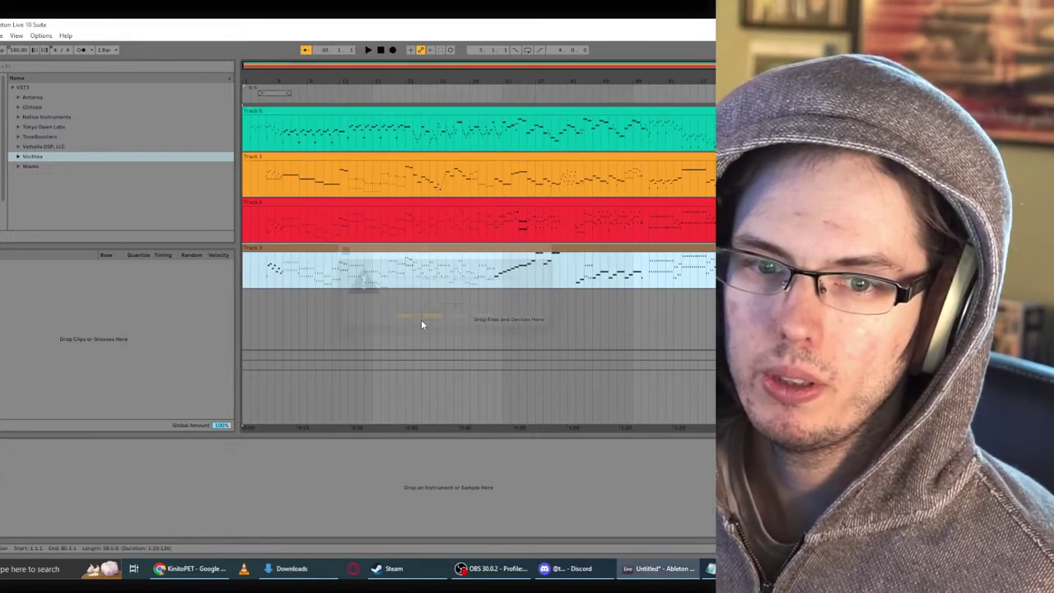
key(alt+Tab)
key(alt+Tab)
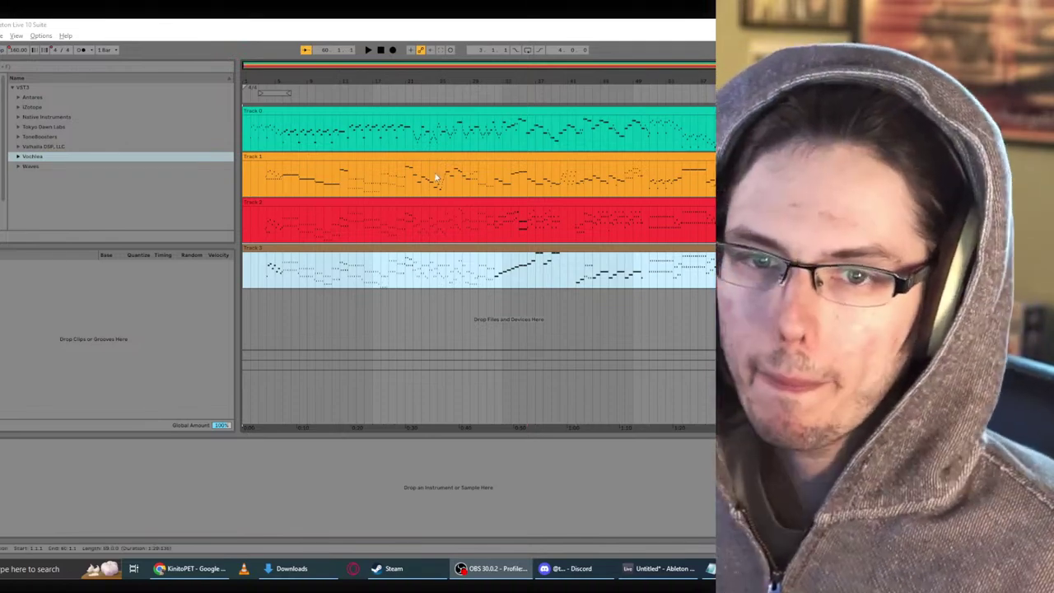
click(741, 247)
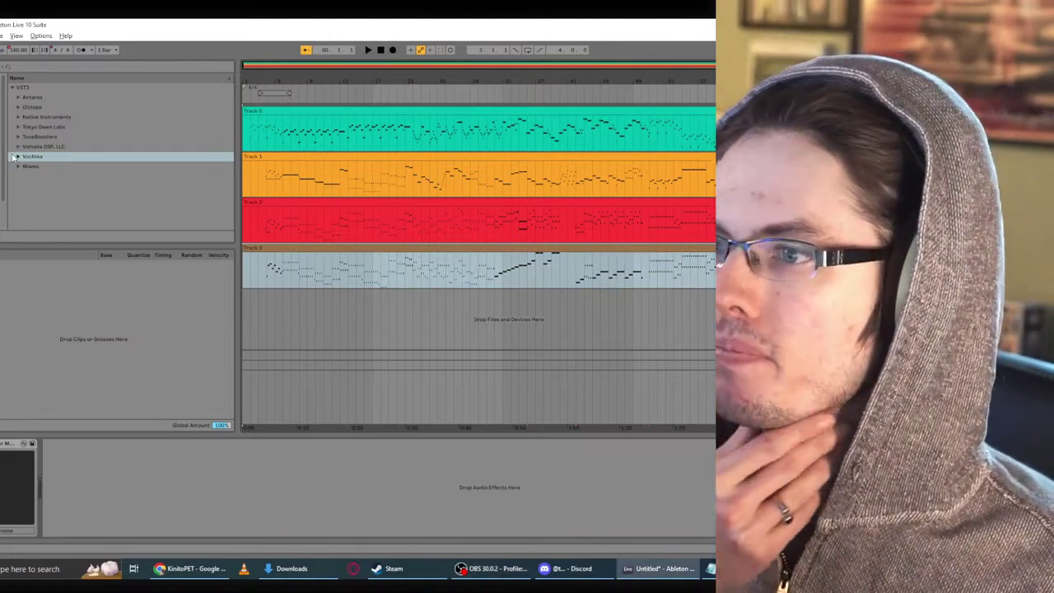
Step: Find Kontakt 7 among the Native Instruments VST3 plug-ins and load it on the first track
click(13, 157)
click(17, 157)
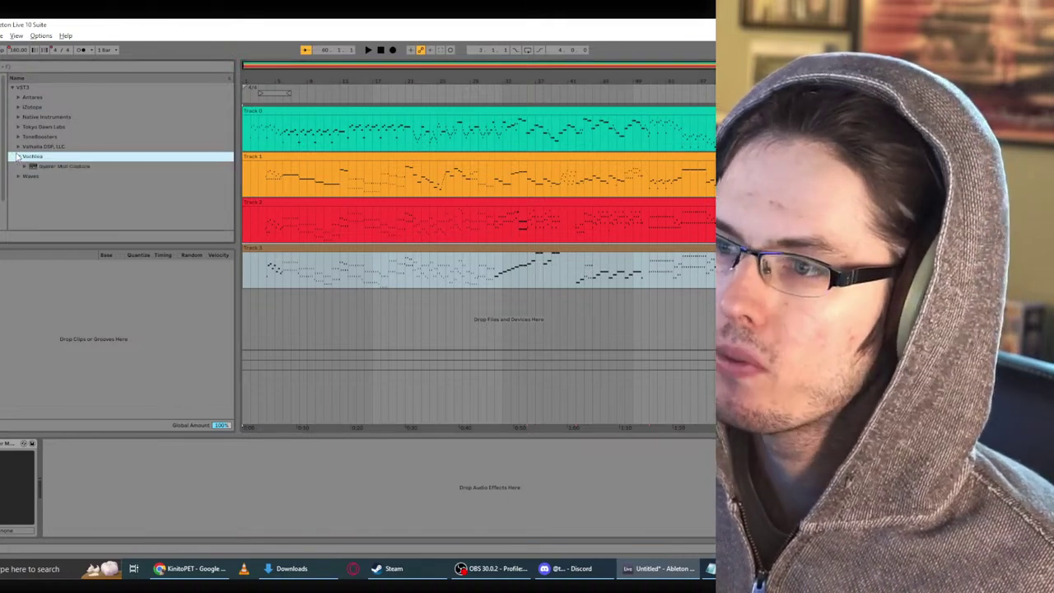
click(18, 157)
click(18, 146)
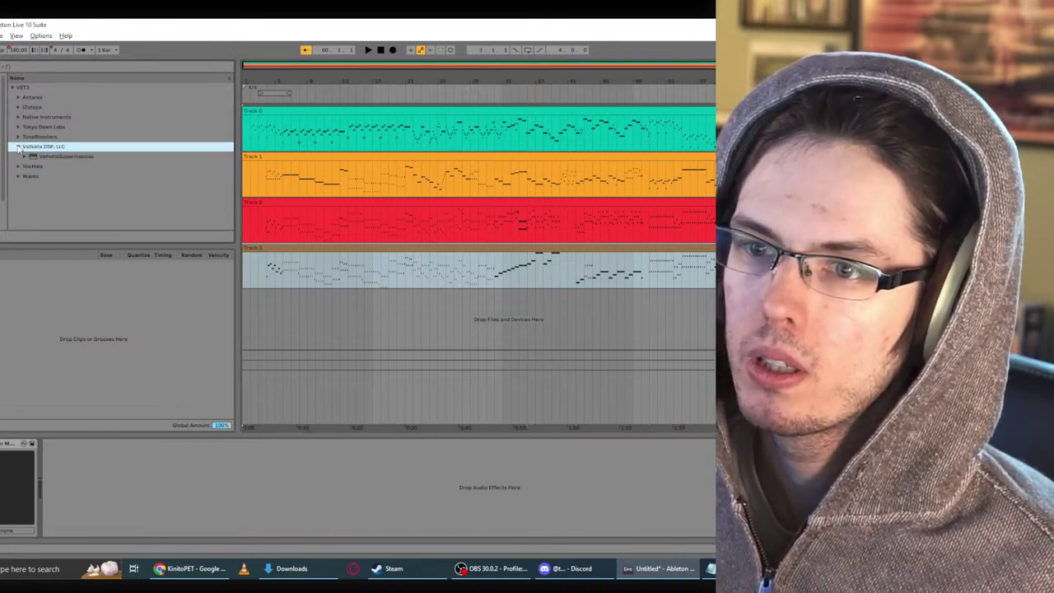
click(18, 147)
click(18, 116)
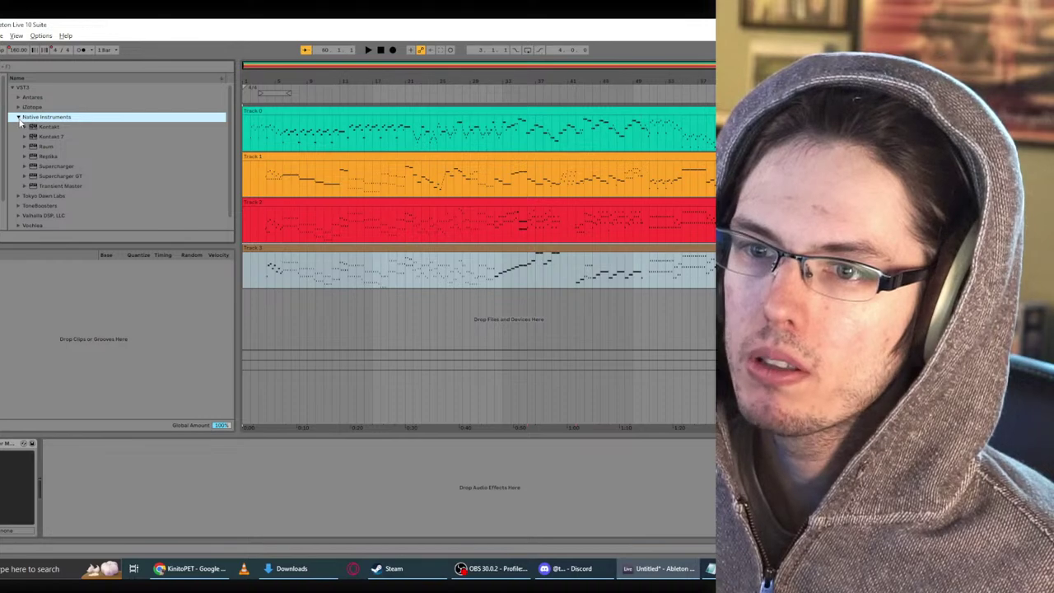
click(59, 136)
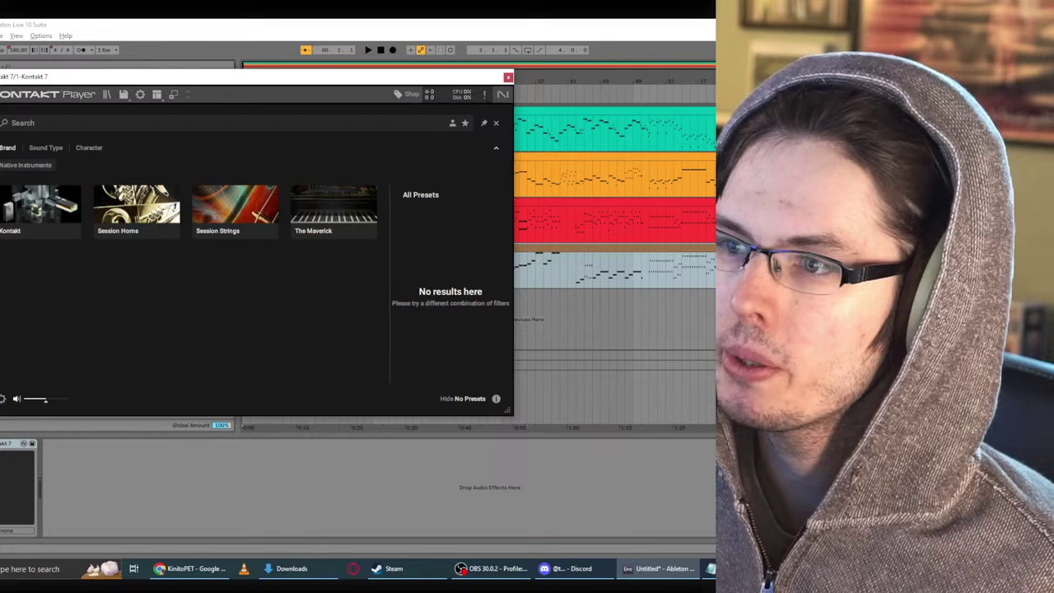
Step: Load the Session Strings preset 01 Legato FortePianoCresc in the first track's Kontakt 7 and close its window
click(234, 226)
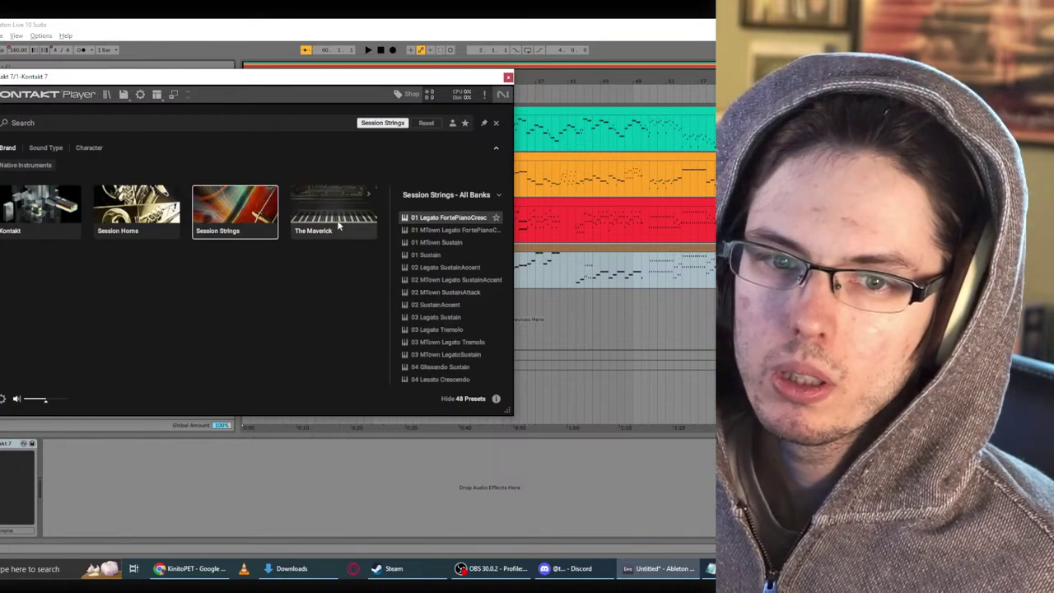
double_click(426, 219)
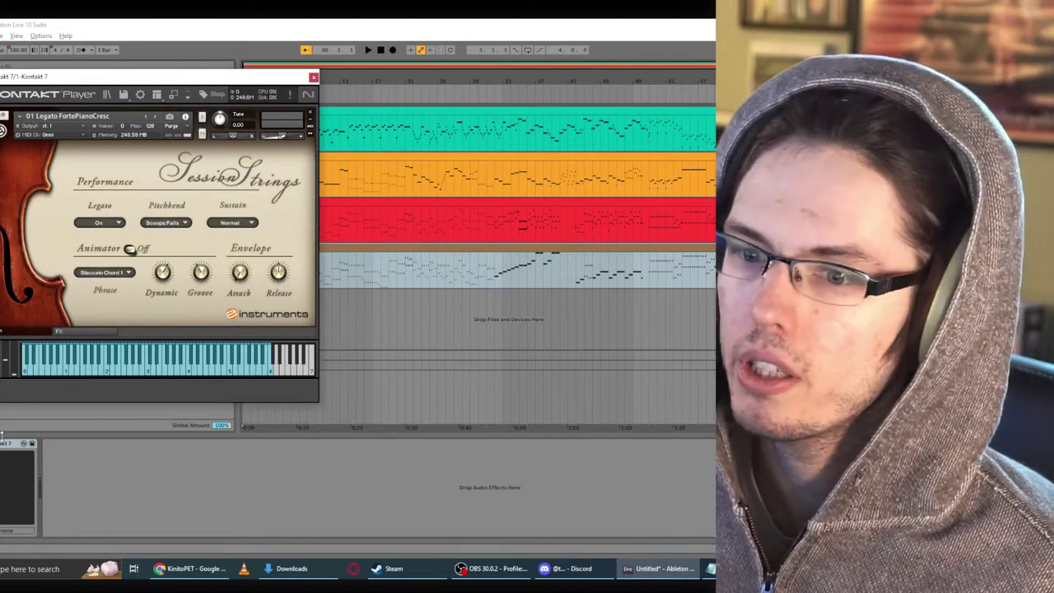
click(2, 459)
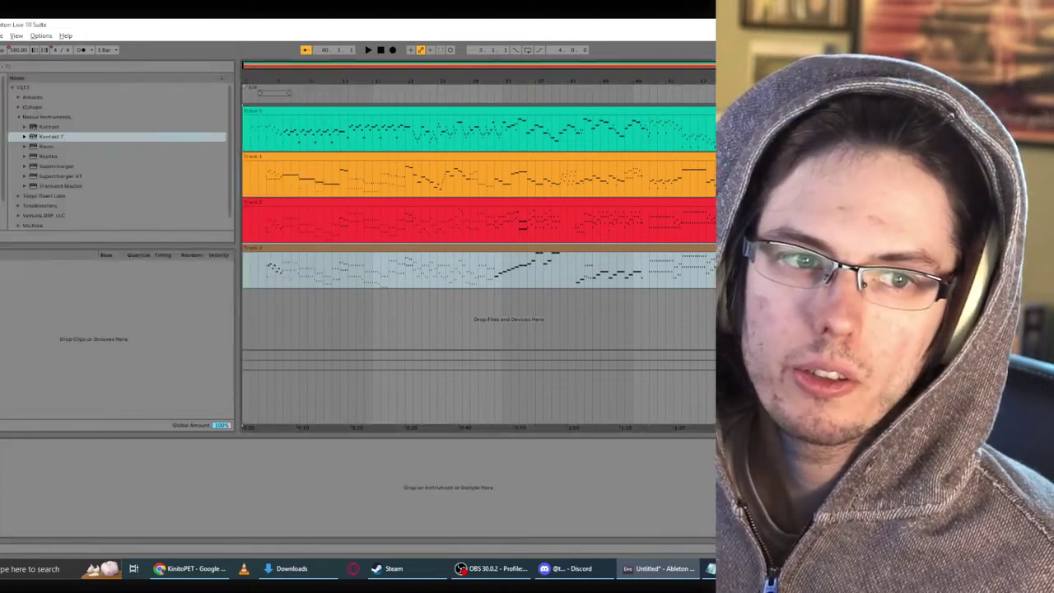
key(Delete)
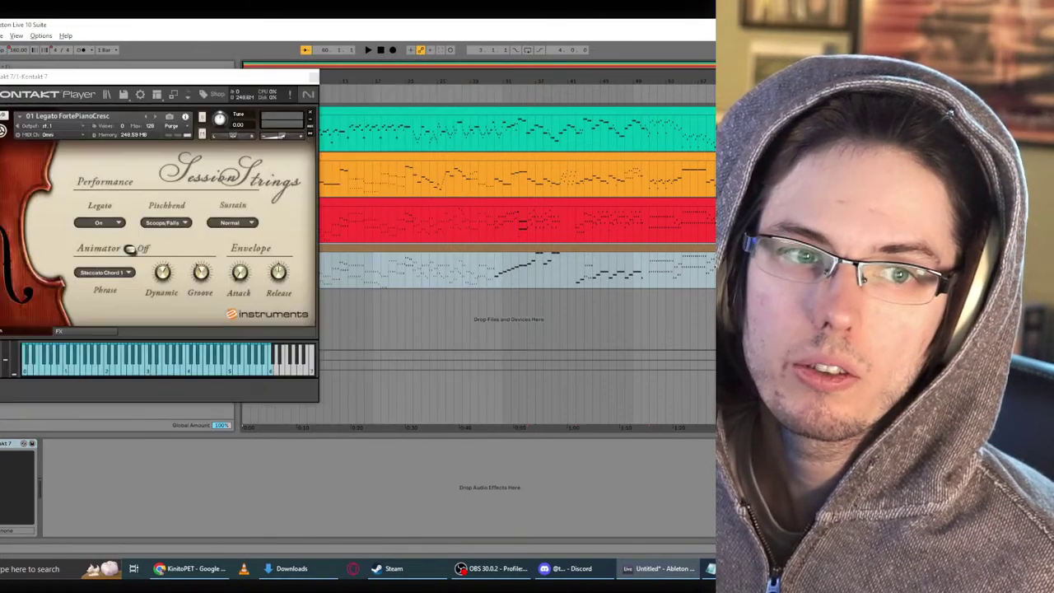
click(313, 76)
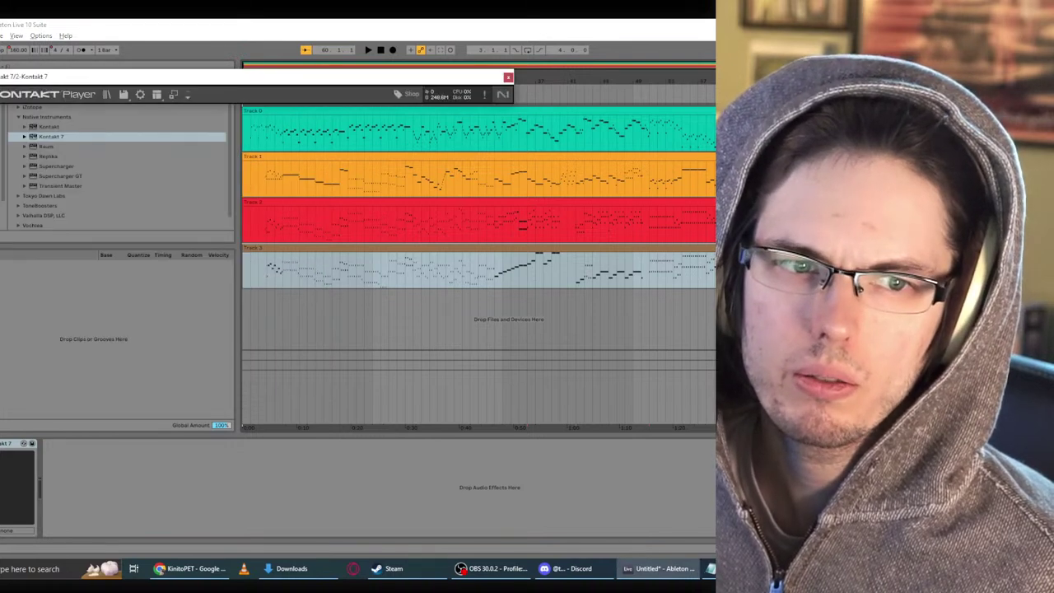
Step: Load the 01 Legato FortePianoCresc preset in the third track's Kontakt 7 and close the plug-in window
click(508, 76)
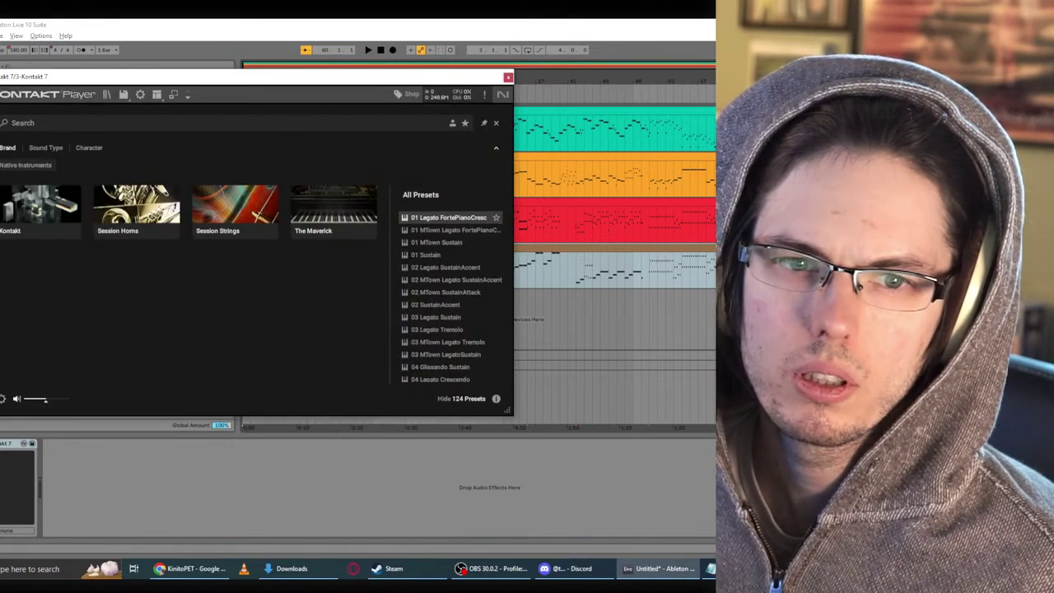
double_click(467, 217)
click(312, 77)
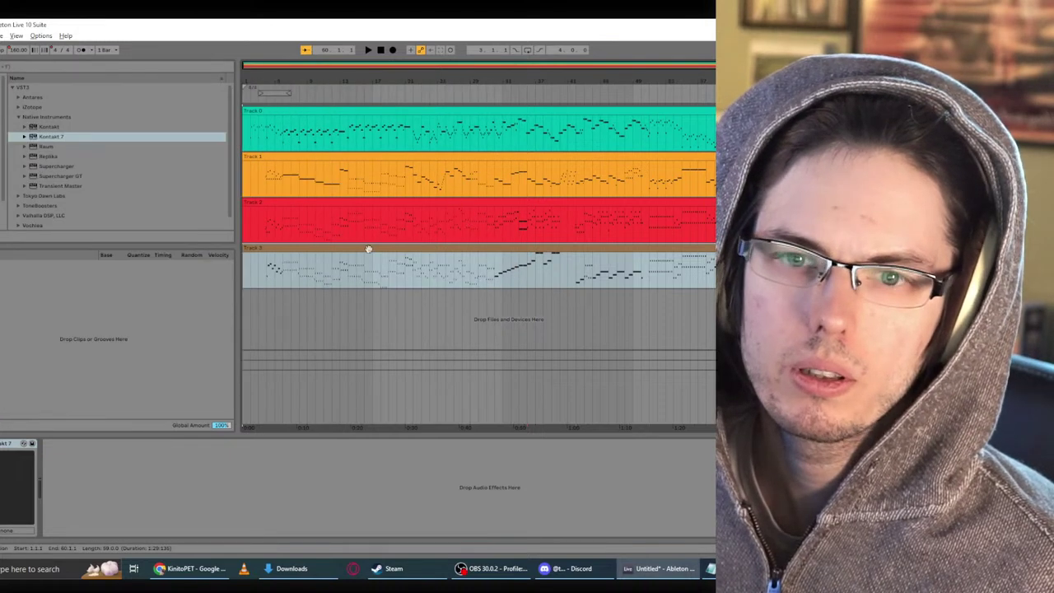
Step: Set the audio driver type to MME/DirectX in the audio preferences
click(32, 24)
key(space)
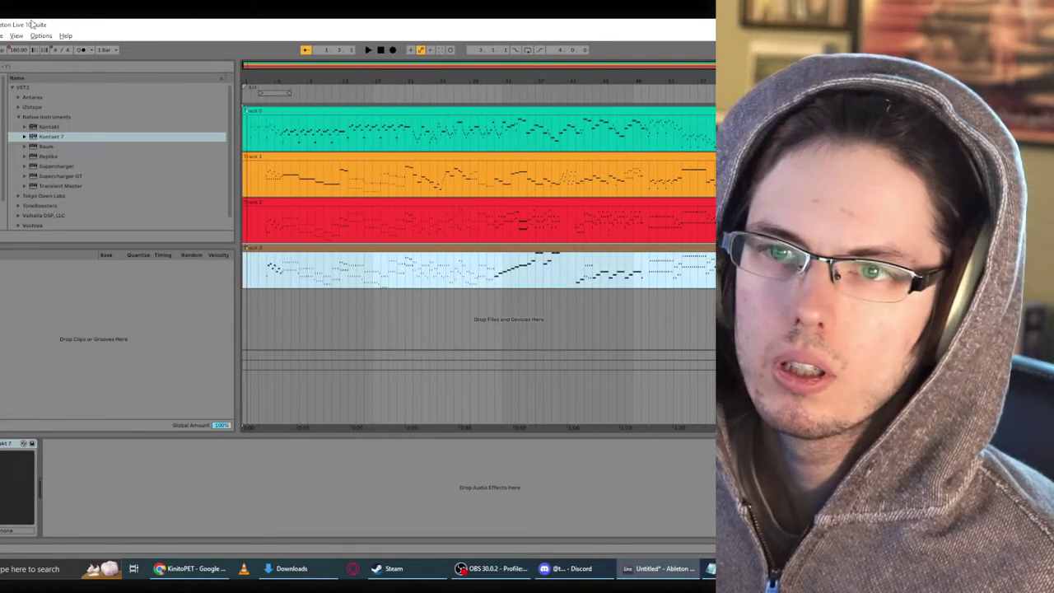
click(39, 36)
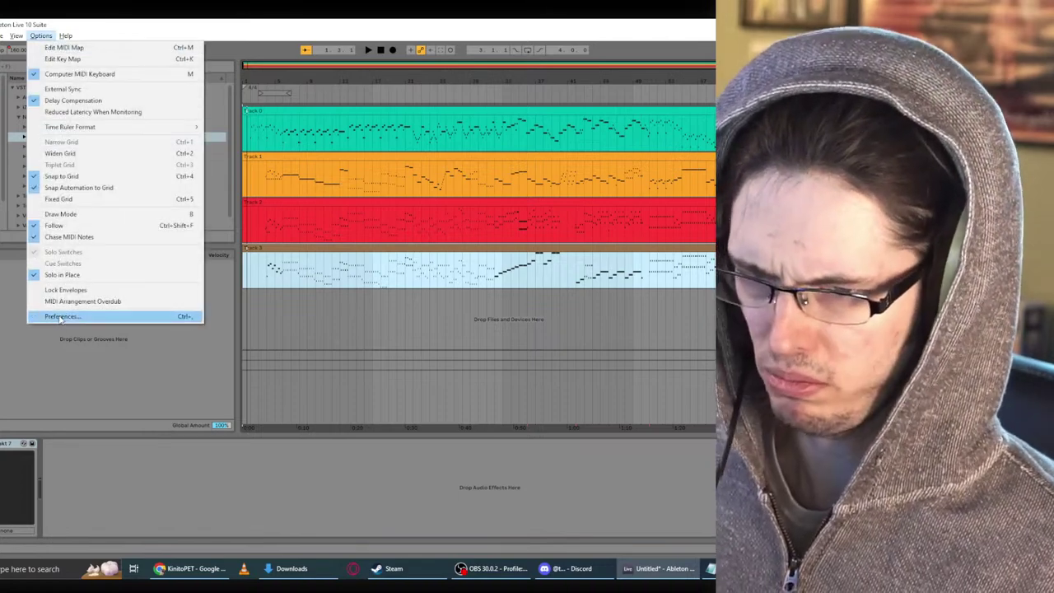
click(66, 316)
click(494, 180)
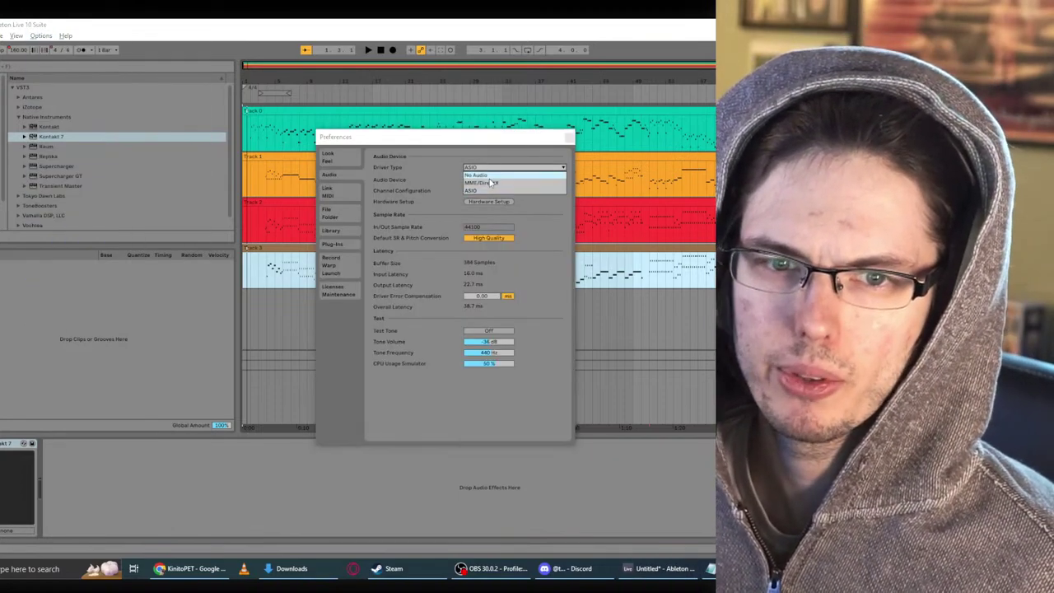
click(492, 181)
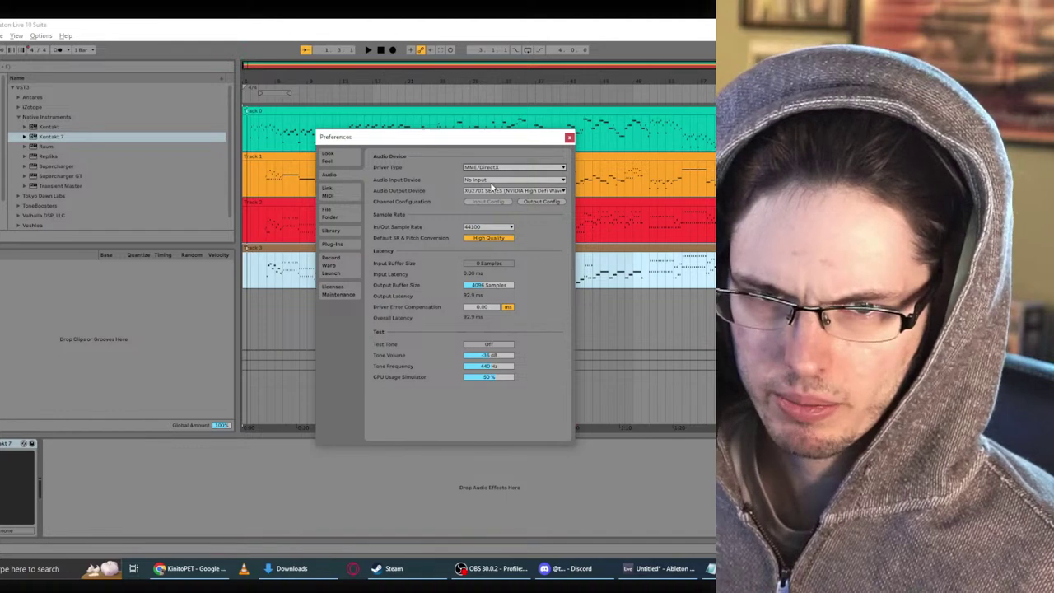
Step: Try to use IN (9- RC-505) DX as the audio input device and close the preferences
click(492, 181)
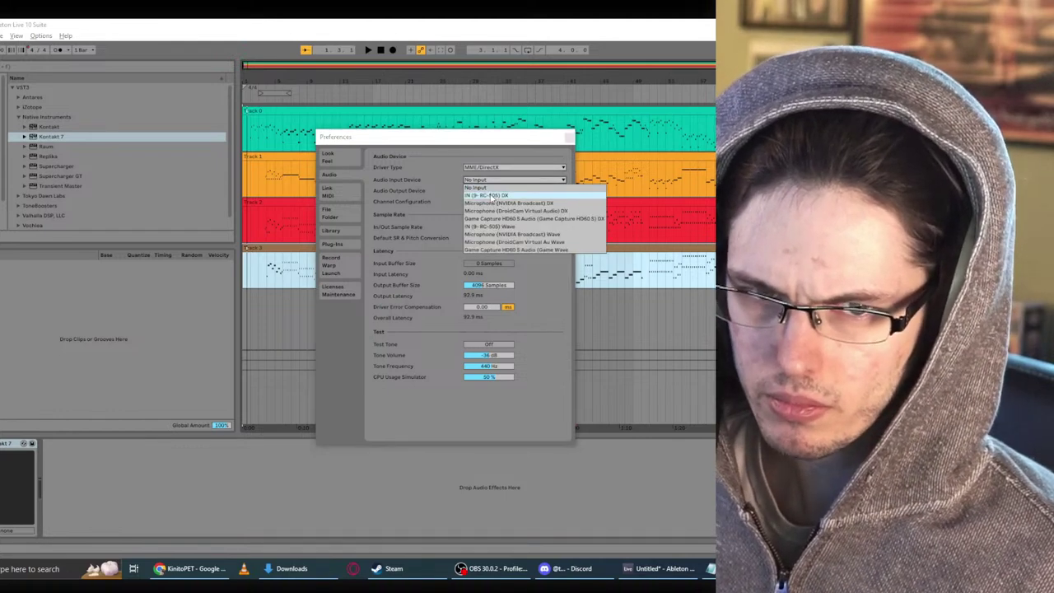
click(486, 195)
click(452, 312)
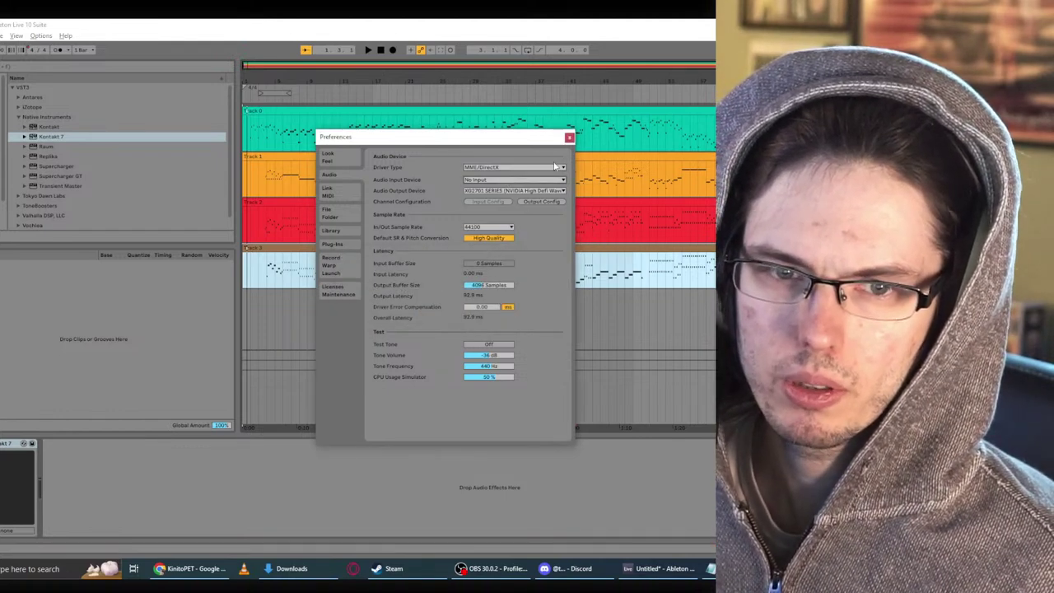
click(569, 137)
Step: Launch Vochlea Dubler 2 and switch back to Ableton Live
key(super)
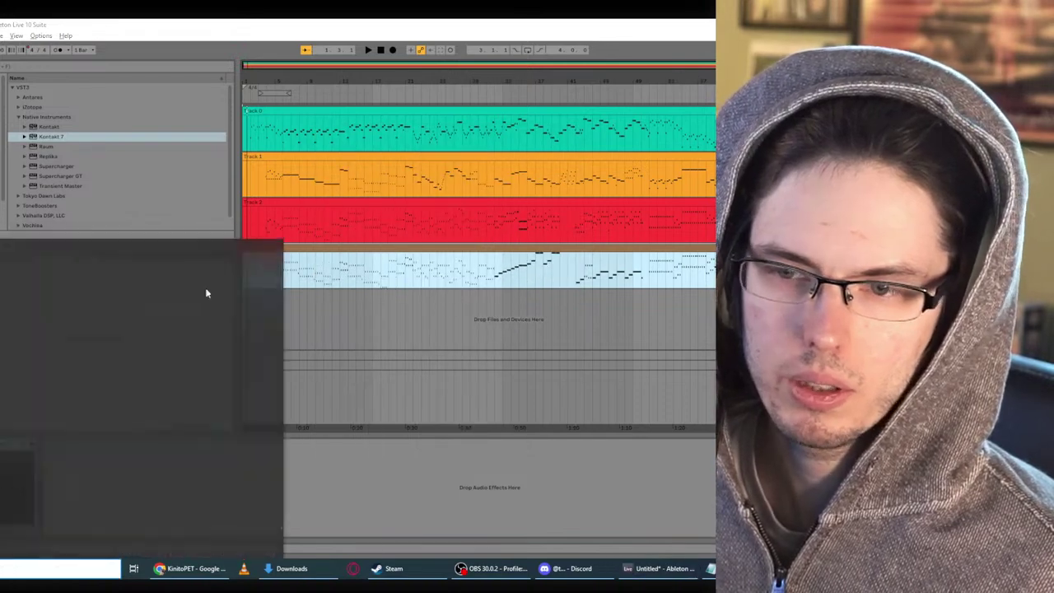
text(discord)
click(8, 329)
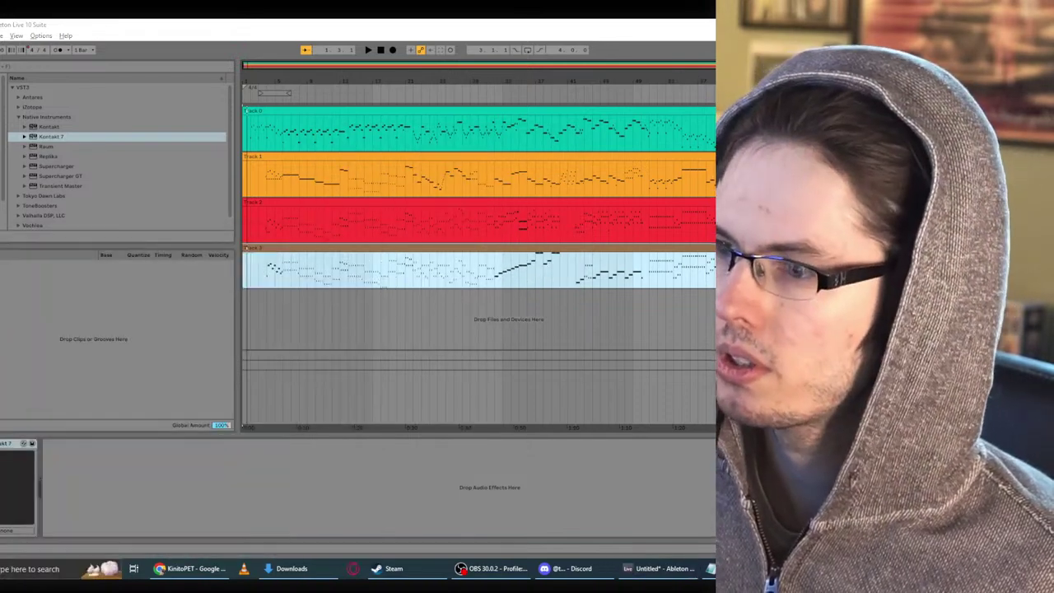
click(475, 289)
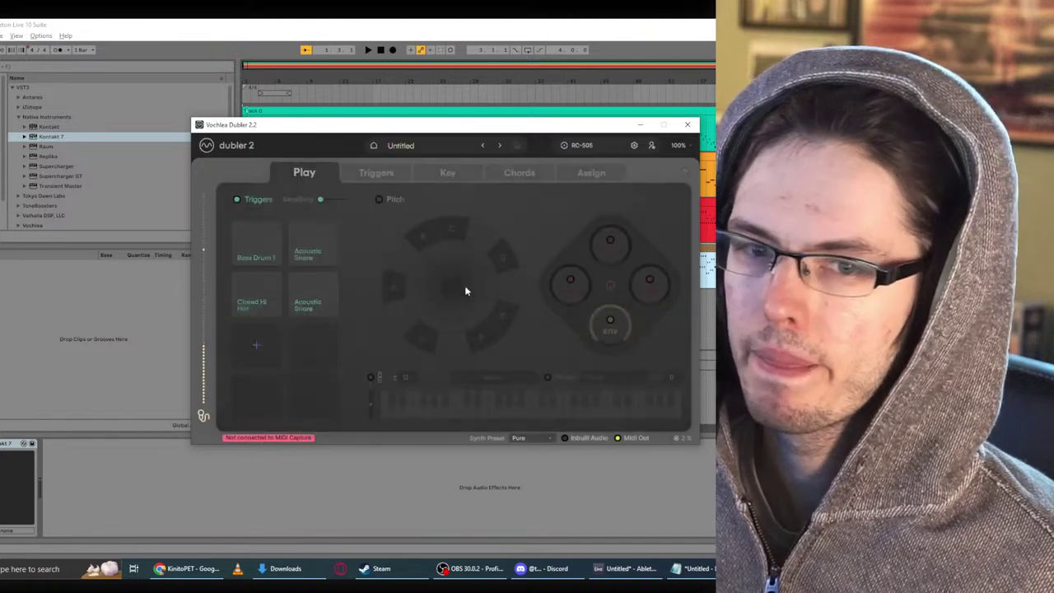
key(alt+Tab)
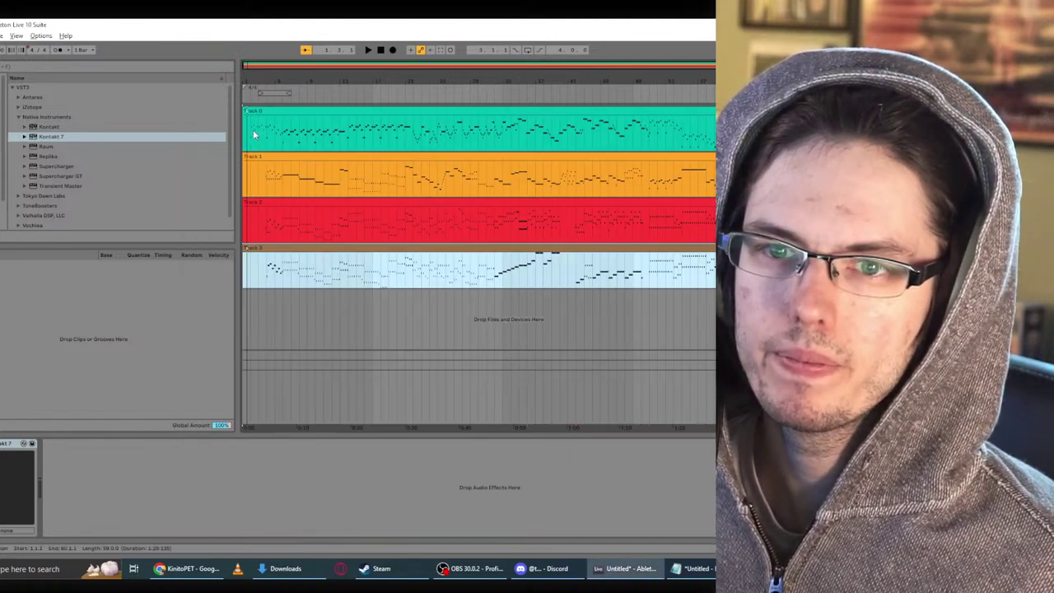
Step: Play the arrangement from near the start of Track 0 to check the sound, and stop playback
click(252, 133)
key(space)
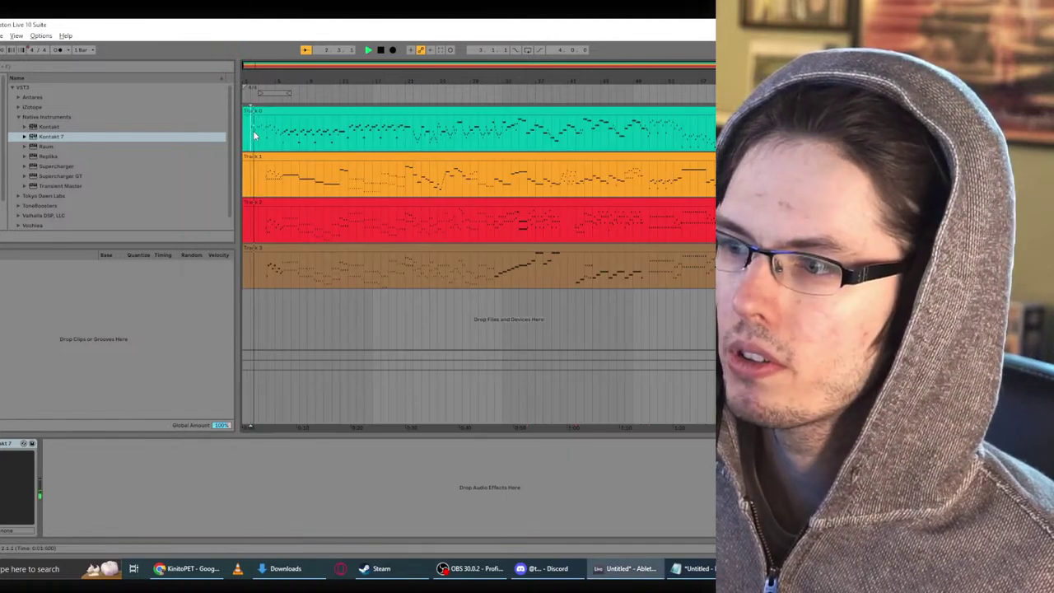
key(space)
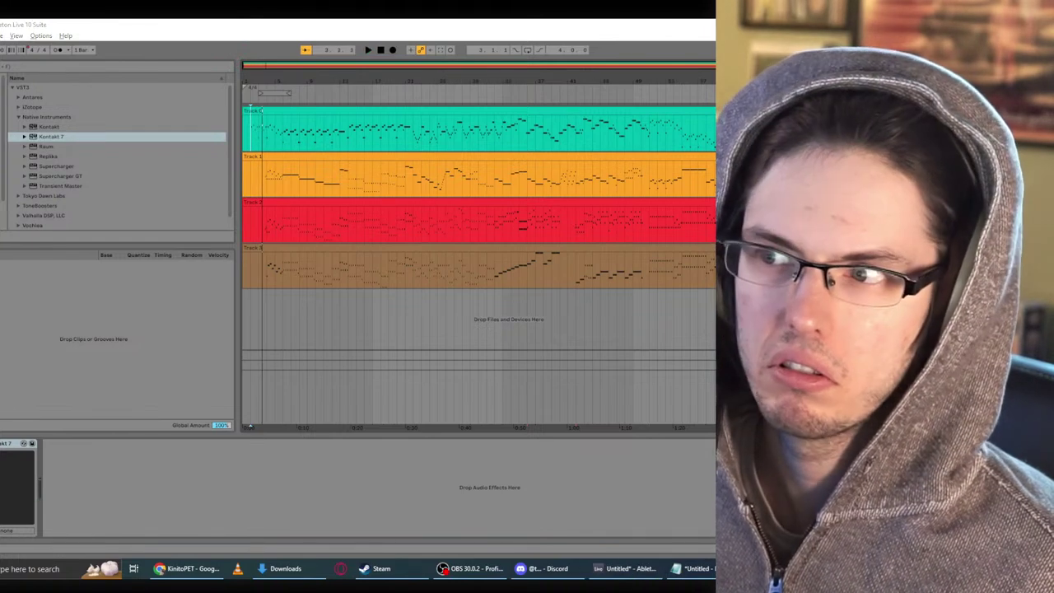
Step: Try to use OUT (9- RC-505) DX as the audio output device in the audio preferences
click(40, 37)
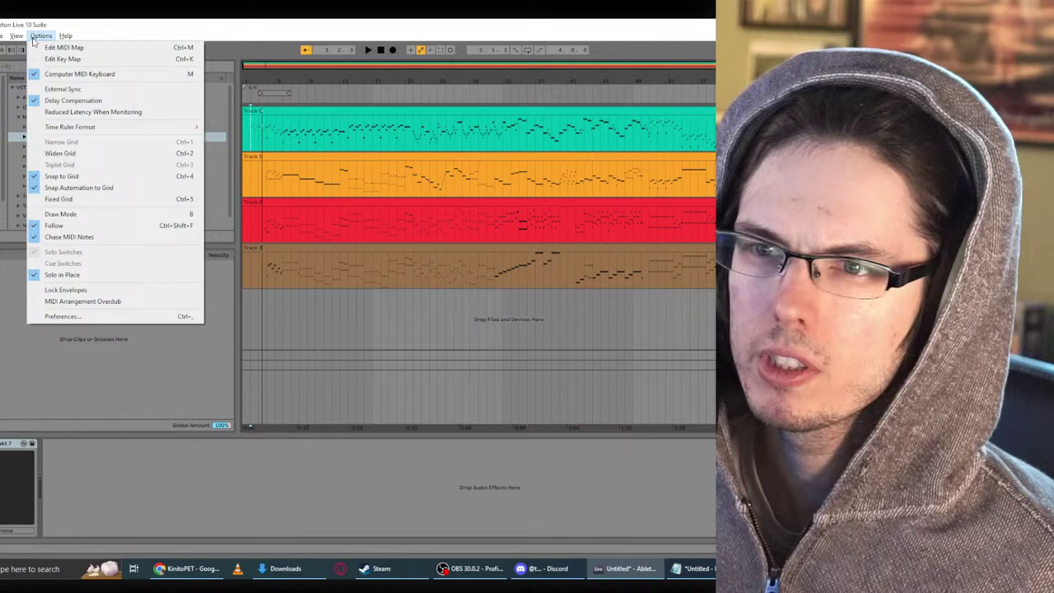
click(74, 318)
click(478, 191)
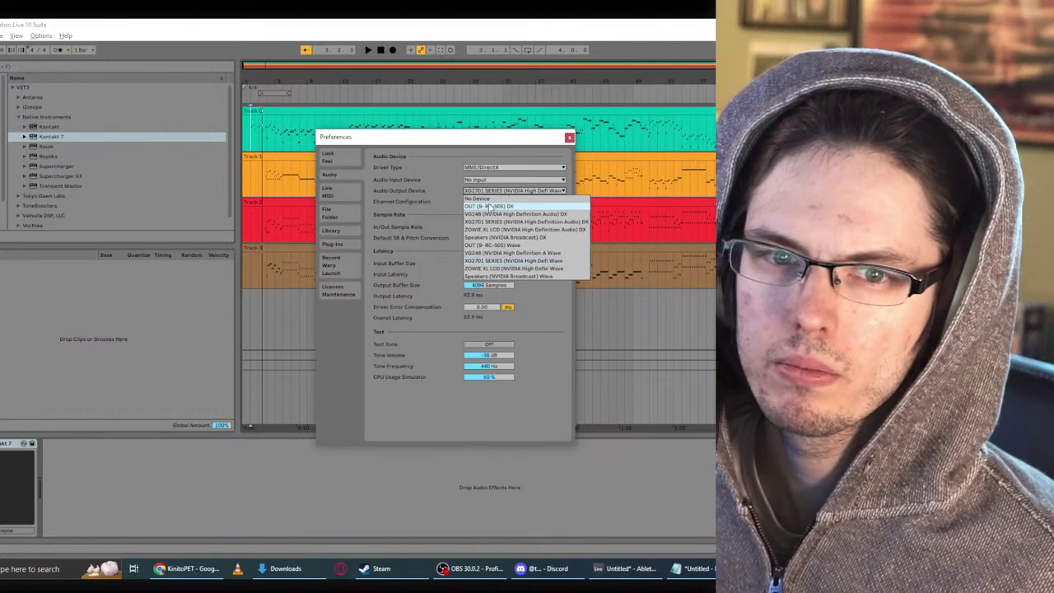
click(488, 202)
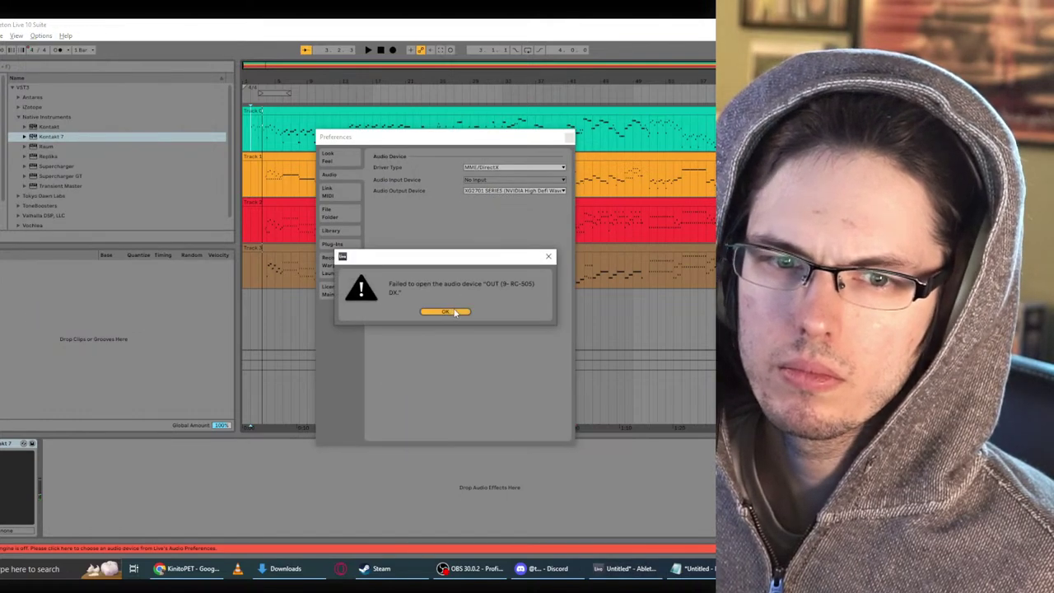
click(452, 311)
Step: Set the audio output device to OUT (9- RC-505) Wave and close the preferences
click(511, 180)
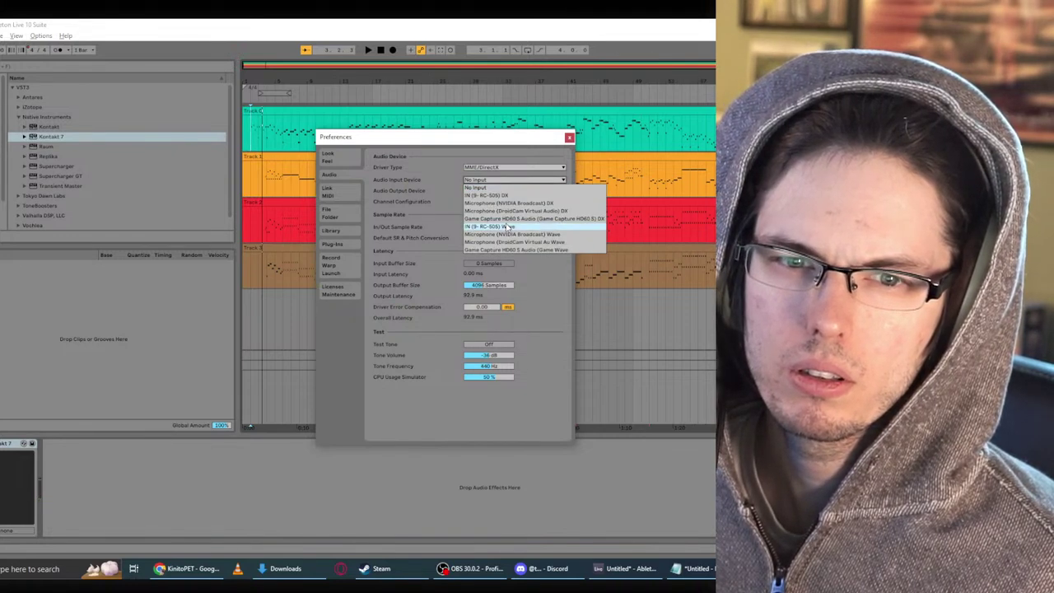
click(489, 171)
click(485, 191)
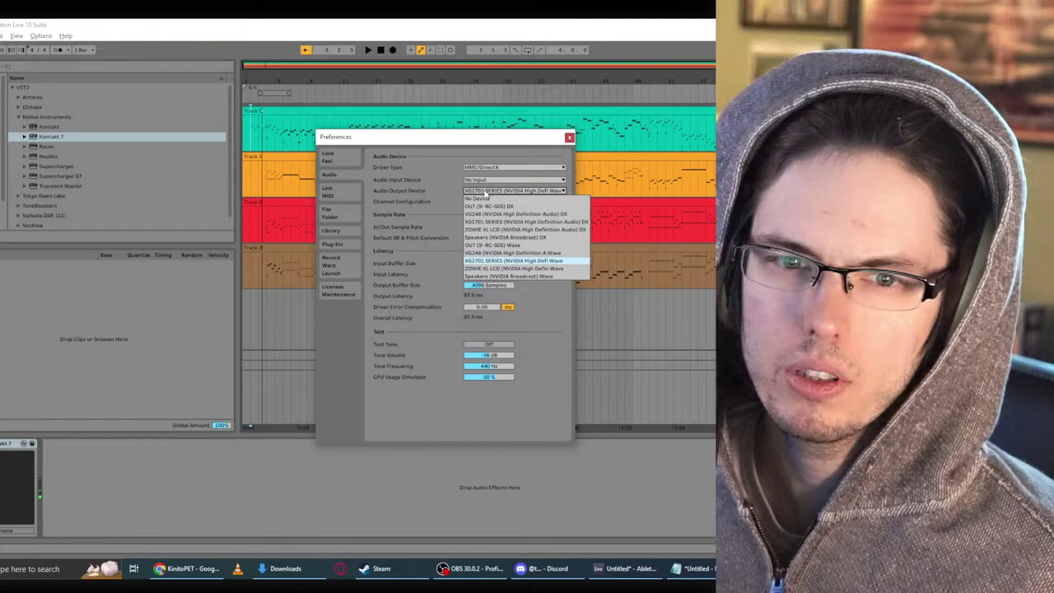
click(486, 247)
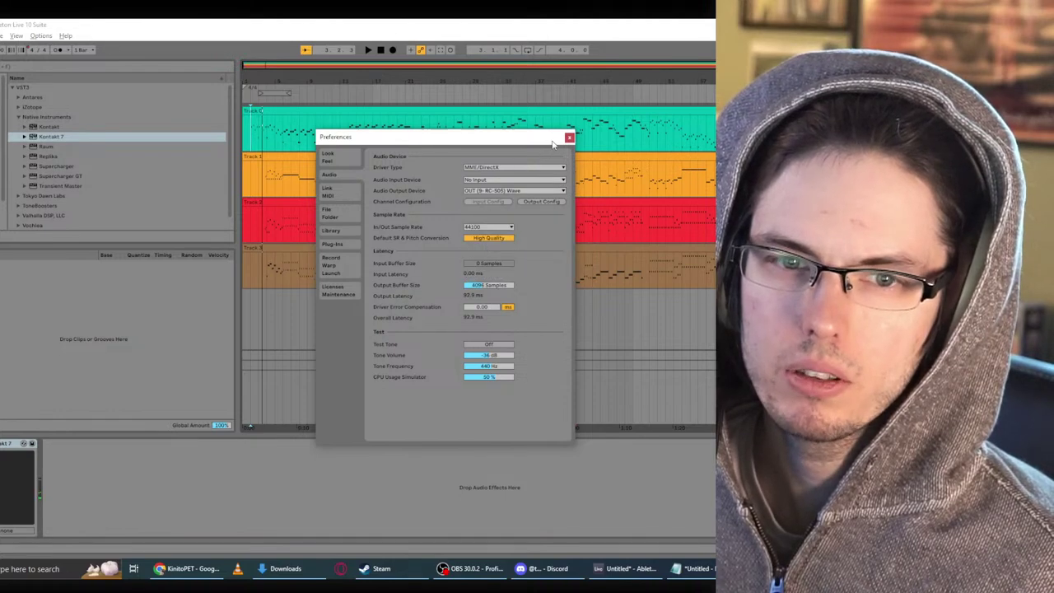
click(568, 137)
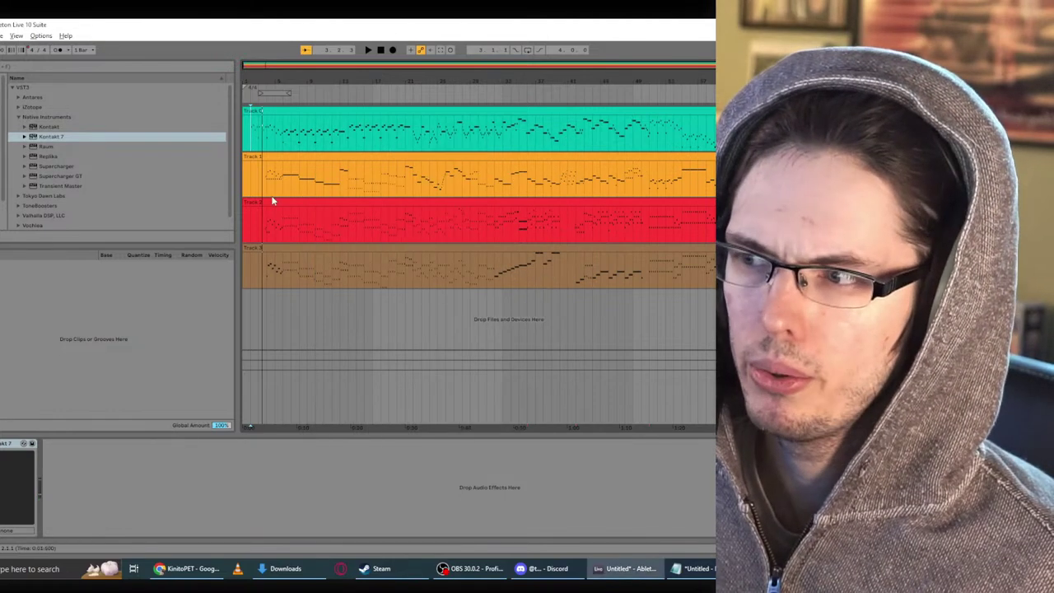
Step: Play the arrangement from near its start to check the sound, stop playback, and open the preferences
key(space)
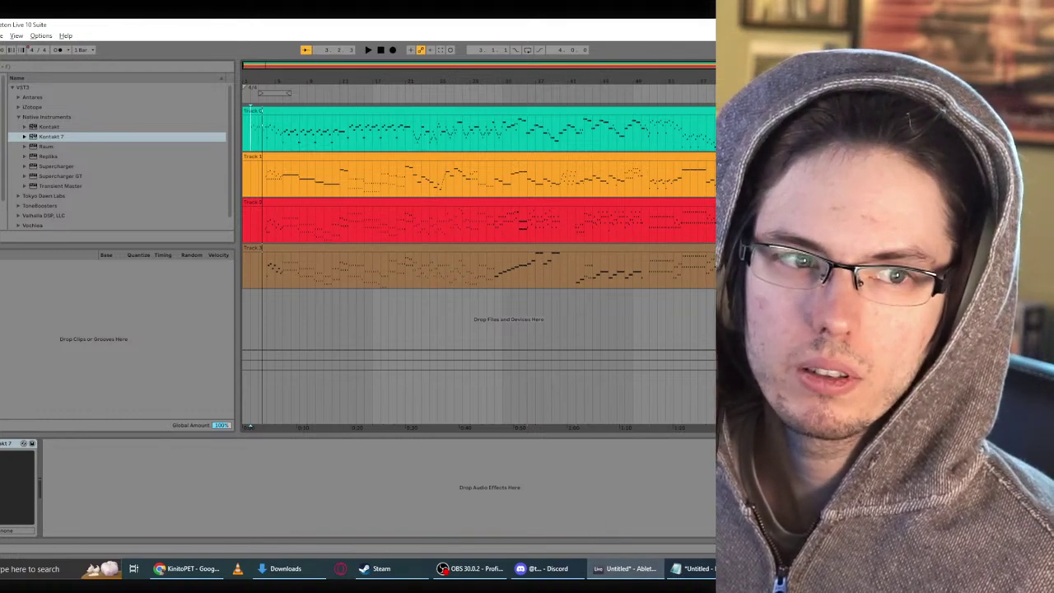
key(space)
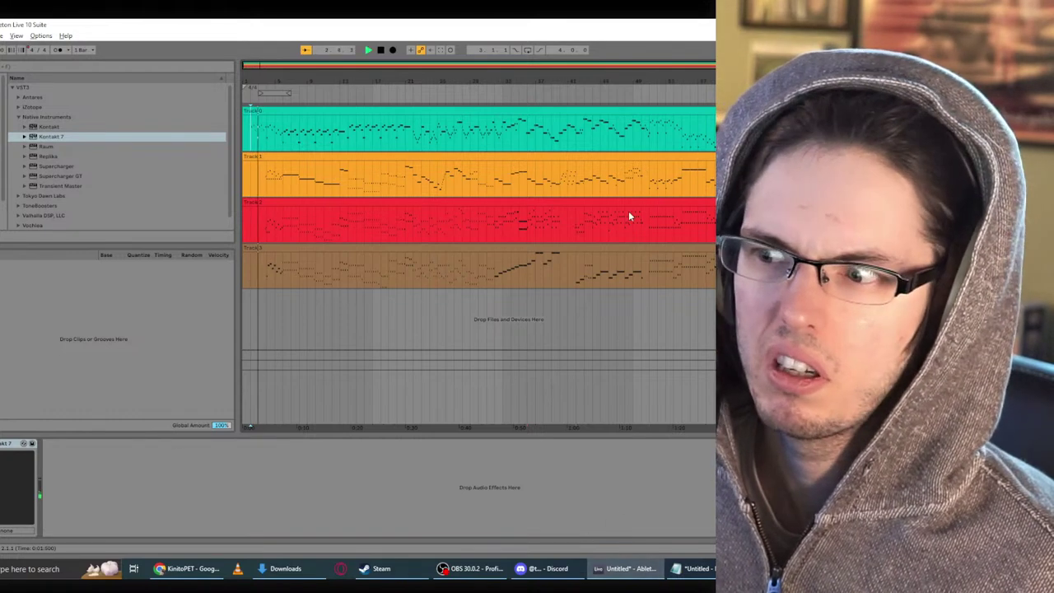
key(space)
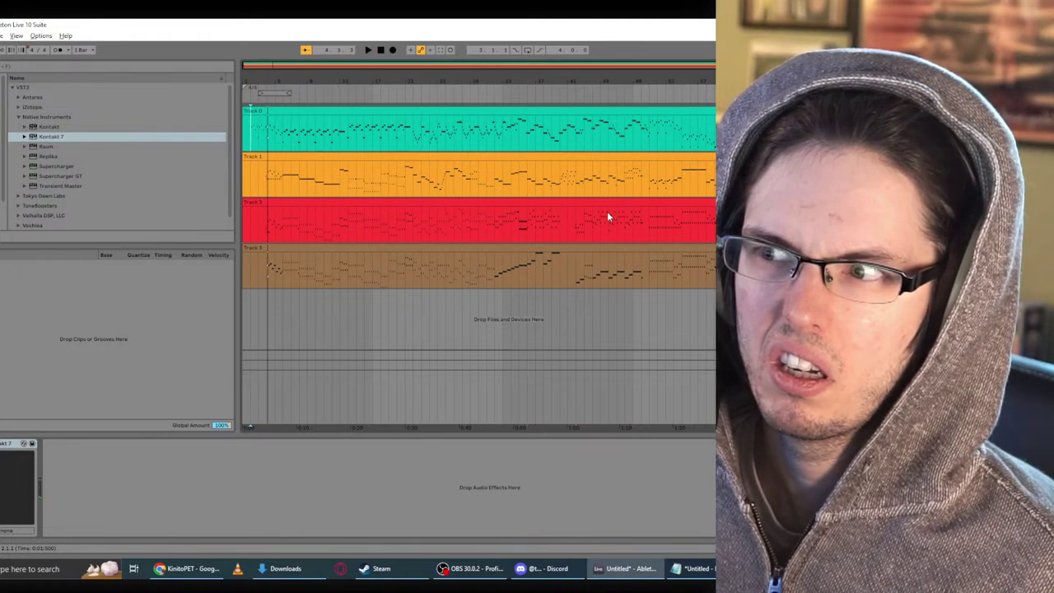
click(41, 35)
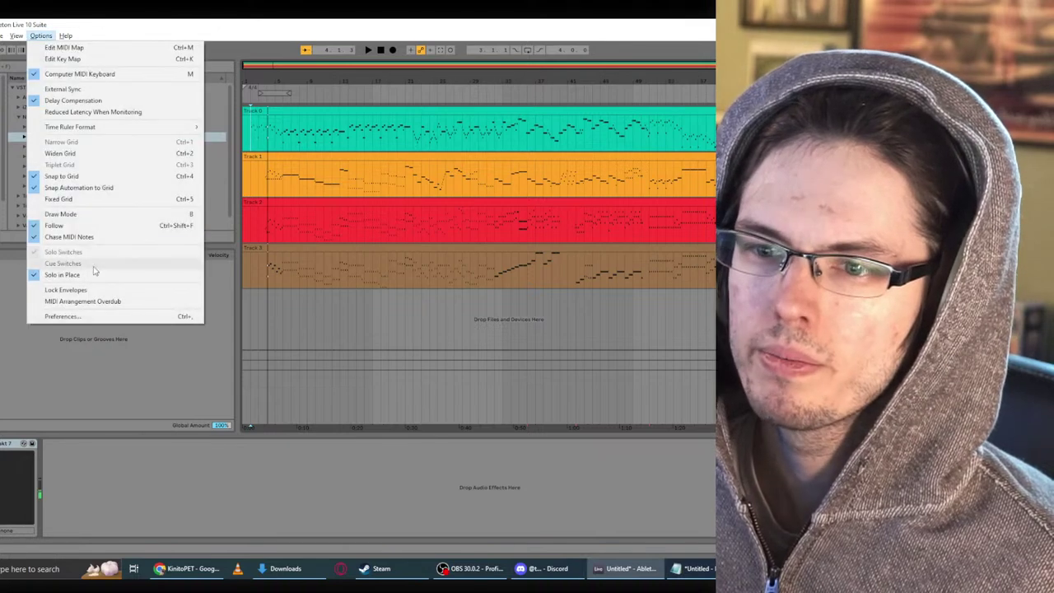
click(86, 319)
Step: Switch to Vochlea Dubler 2 and look through its Triggers, Key, Play and Assign pages
click(786, 568)
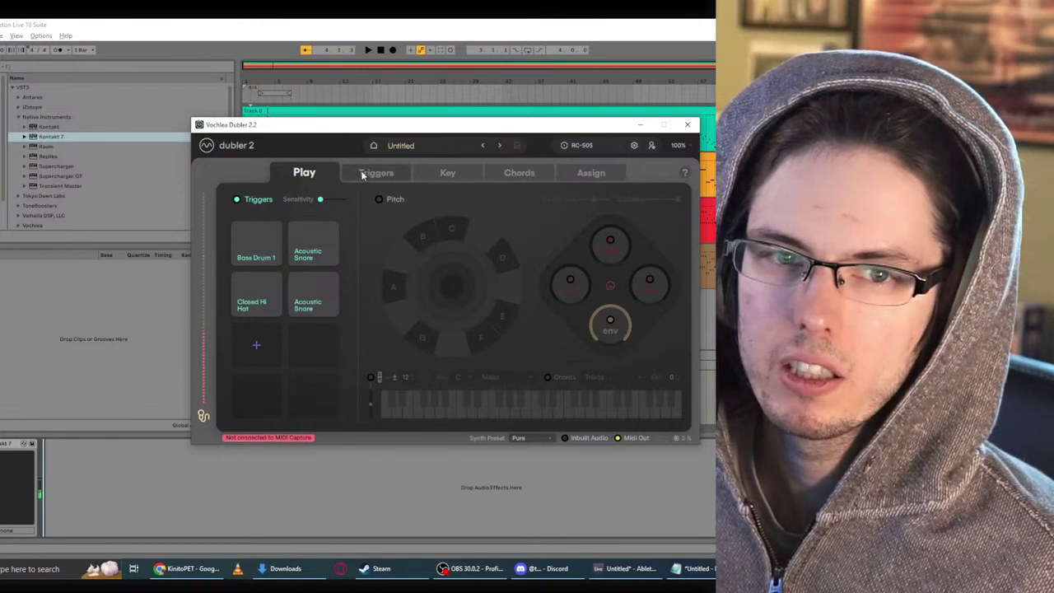
click(369, 171)
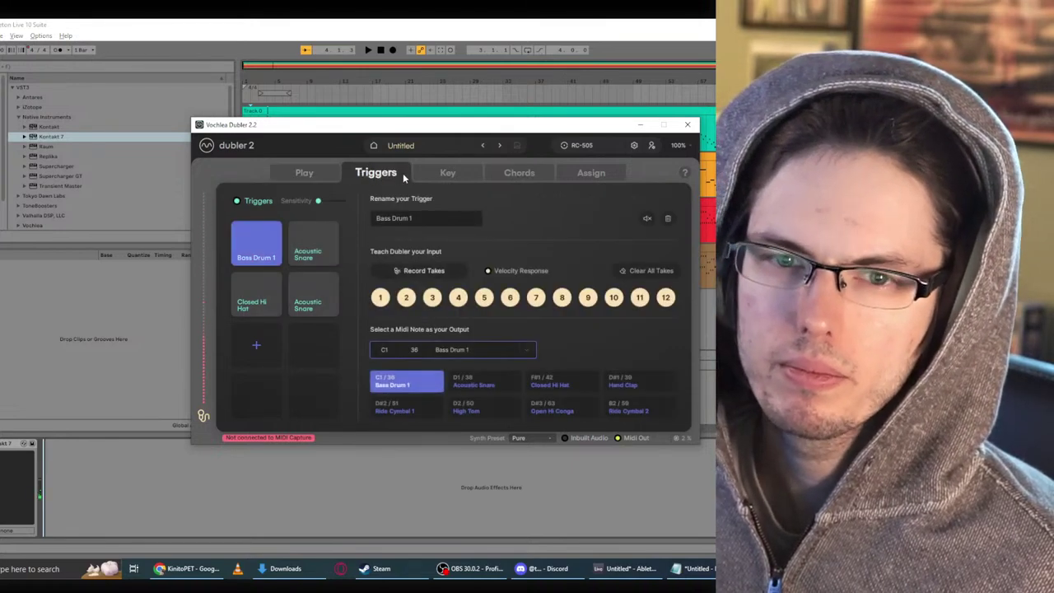
click(445, 173)
click(298, 171)
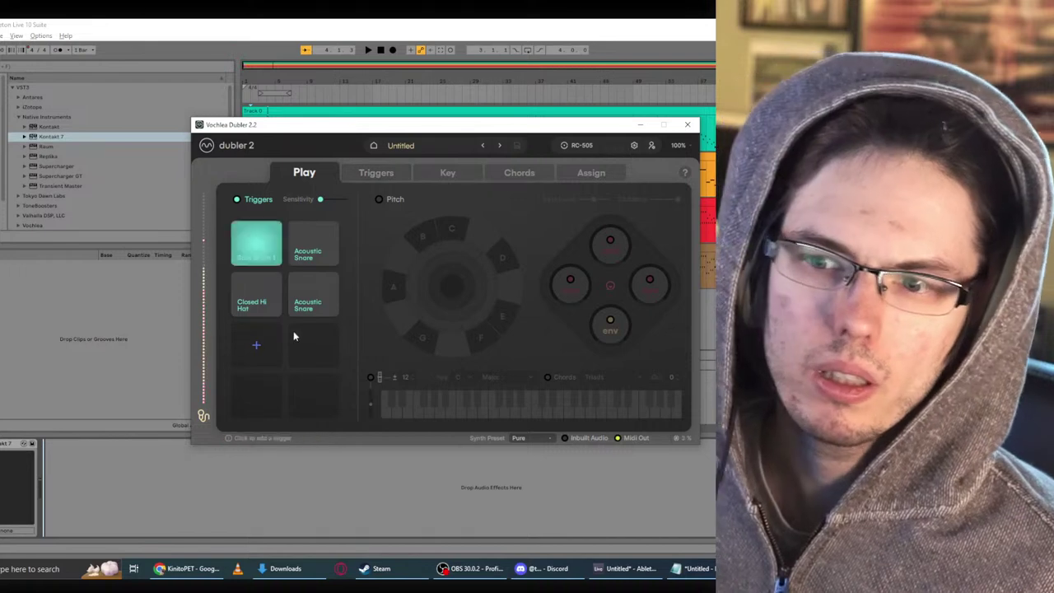
click(585, 172)
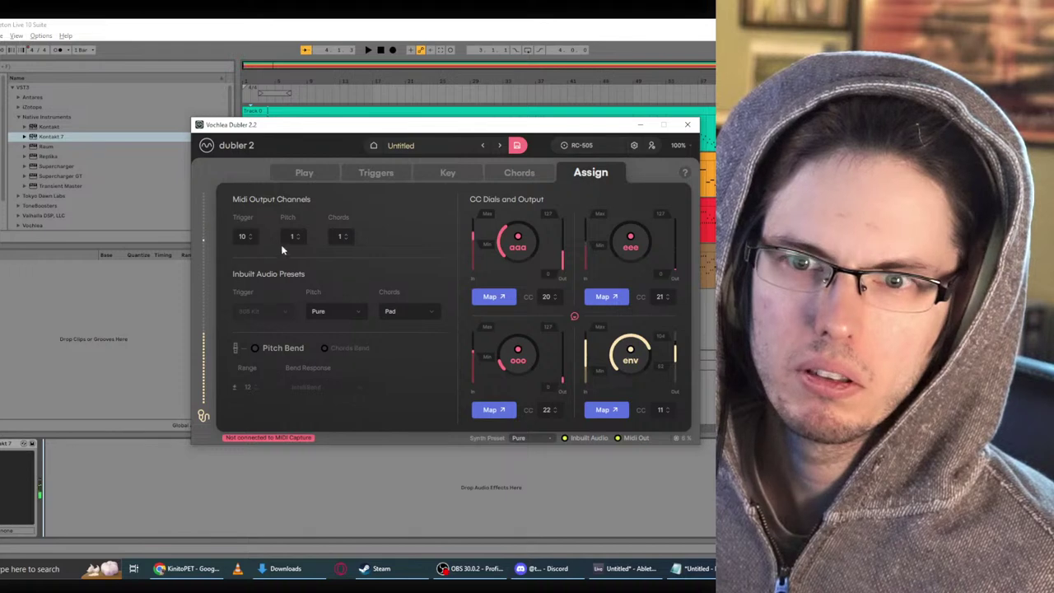
Step: Set Dubler's ASIO input device to None in the audio device settings and close the settings
click(633, 146)
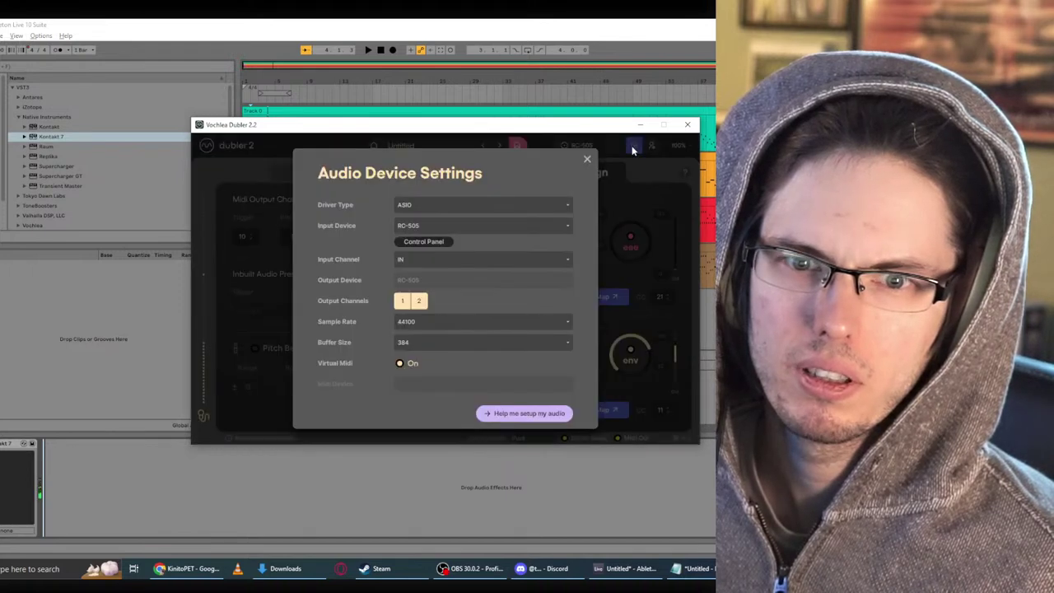
click(436, 230)
click(404, 246)
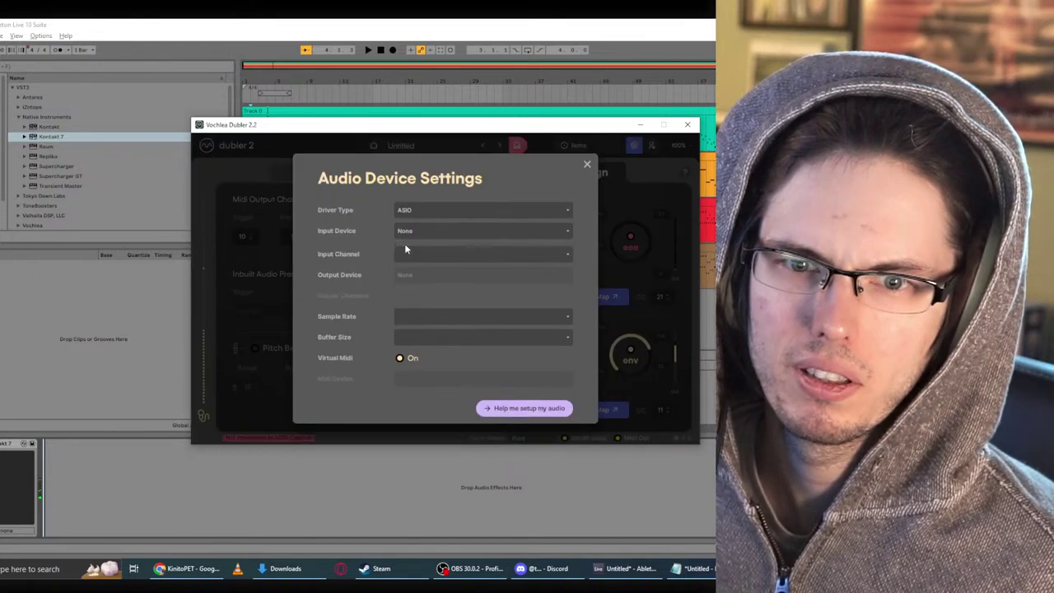
click(586, 164)
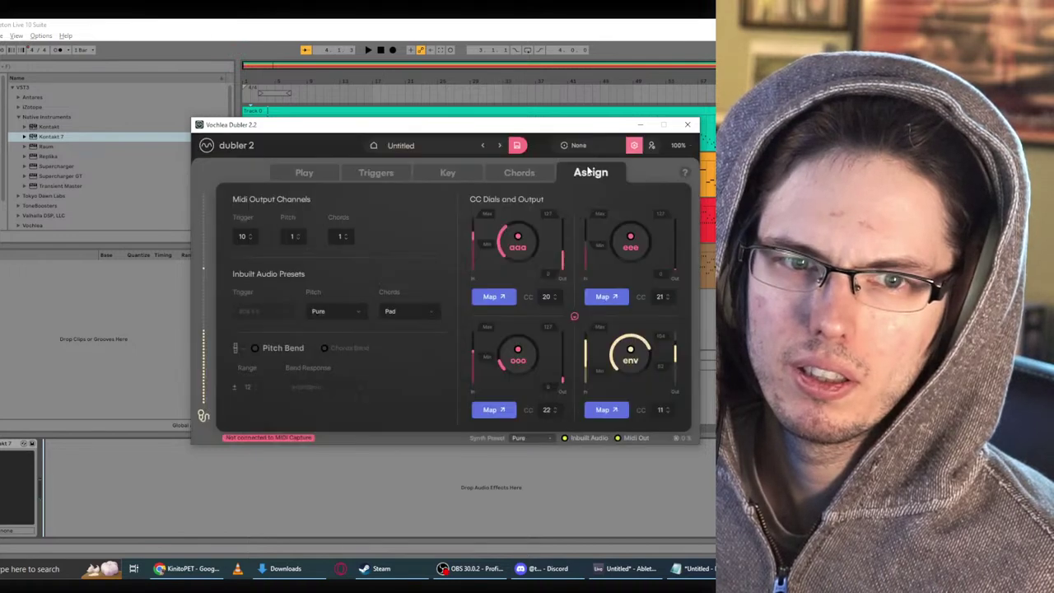
Step: Cancel the save-profile prompt, minimize Dubler 2, and test playback of the arrangement in Ableton Live
click(686, 126)
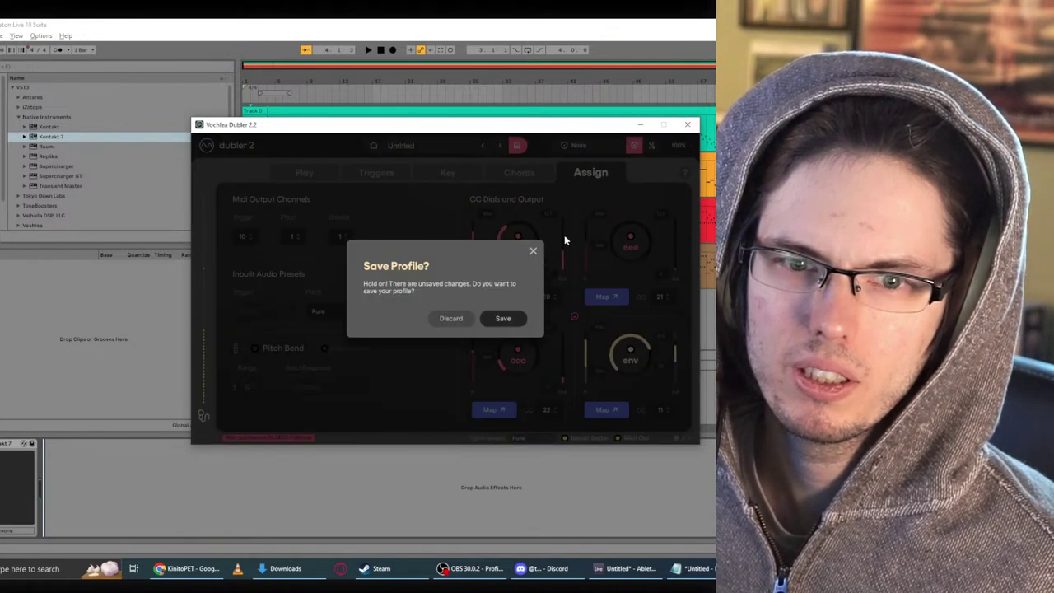
click(533, 251)
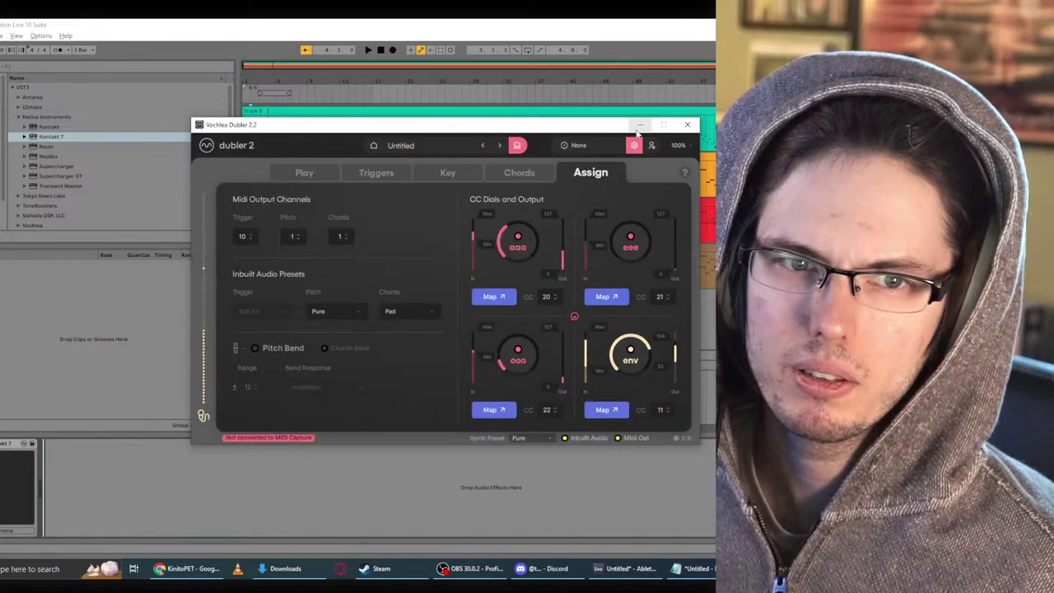
click(640, 124)
key(space)
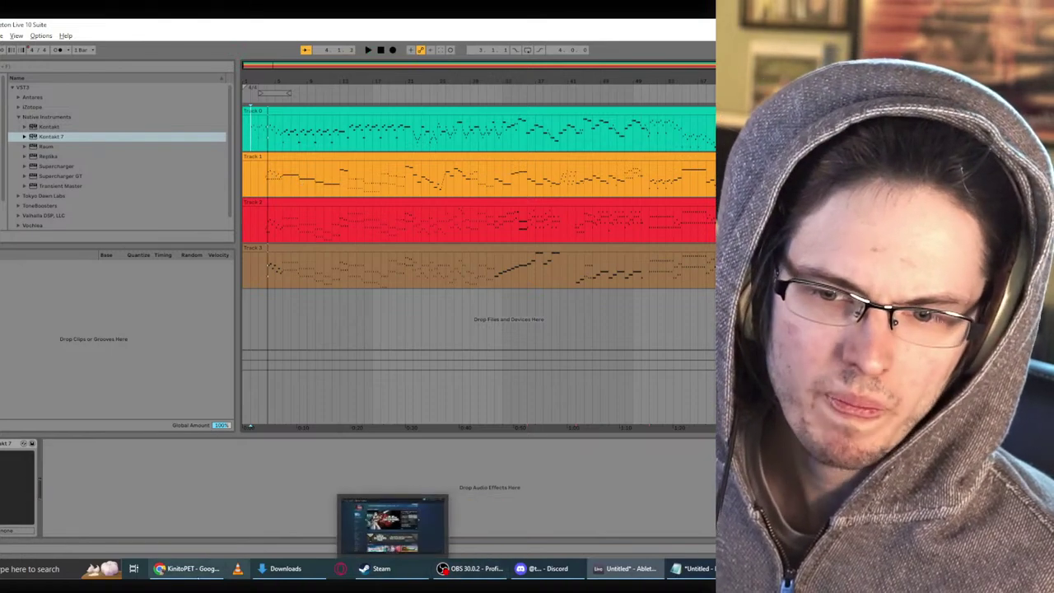
Step: Close the Google Chrome window and move Task Manager away from the Ableton Live arrangement
click(188, 568)
key(alt+F4)
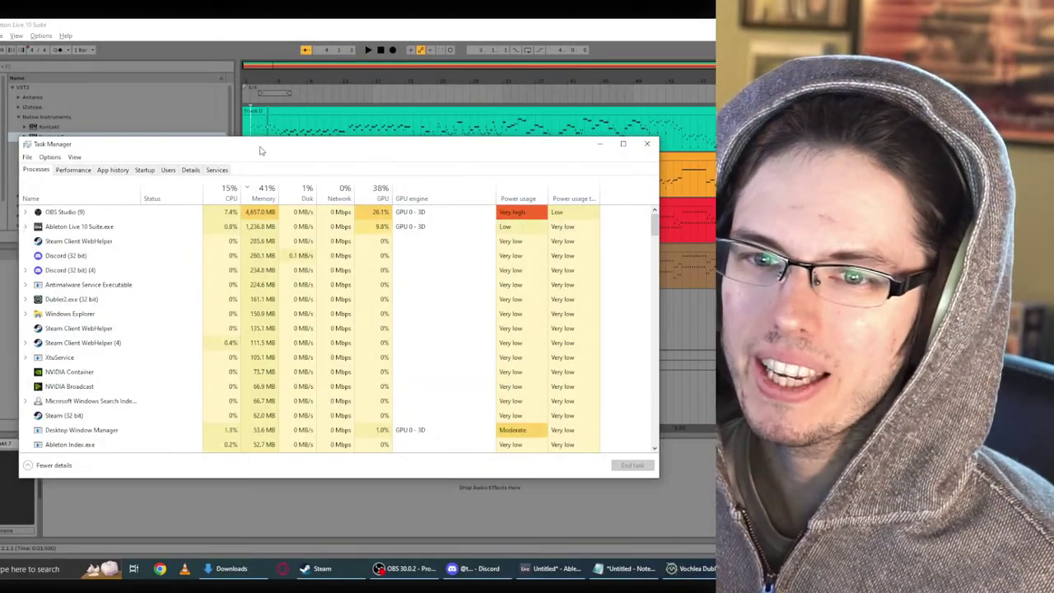
drag(261, 151, 1, 194)
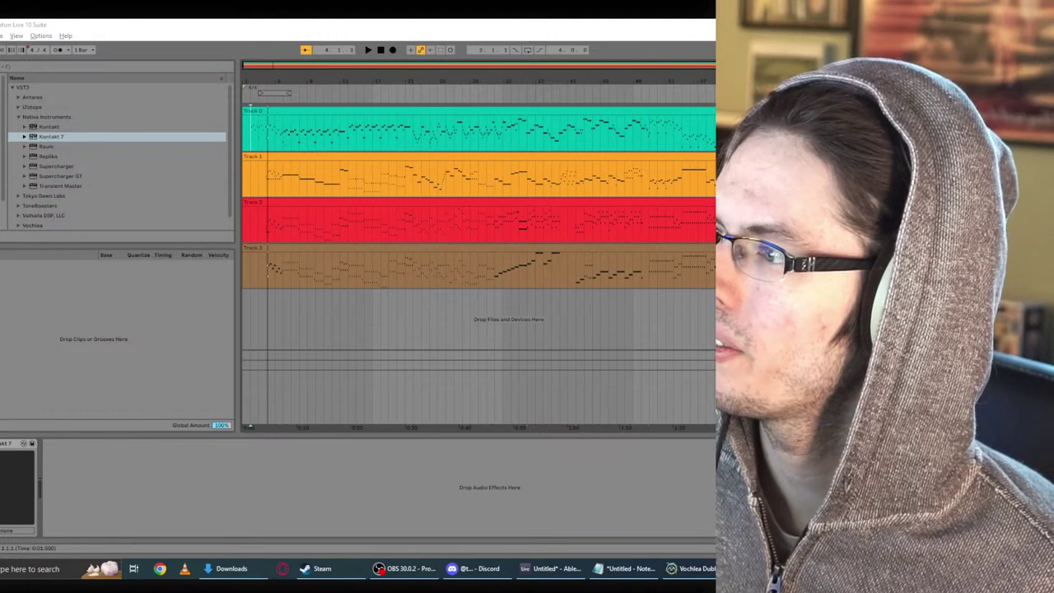
key(alt+Tab)
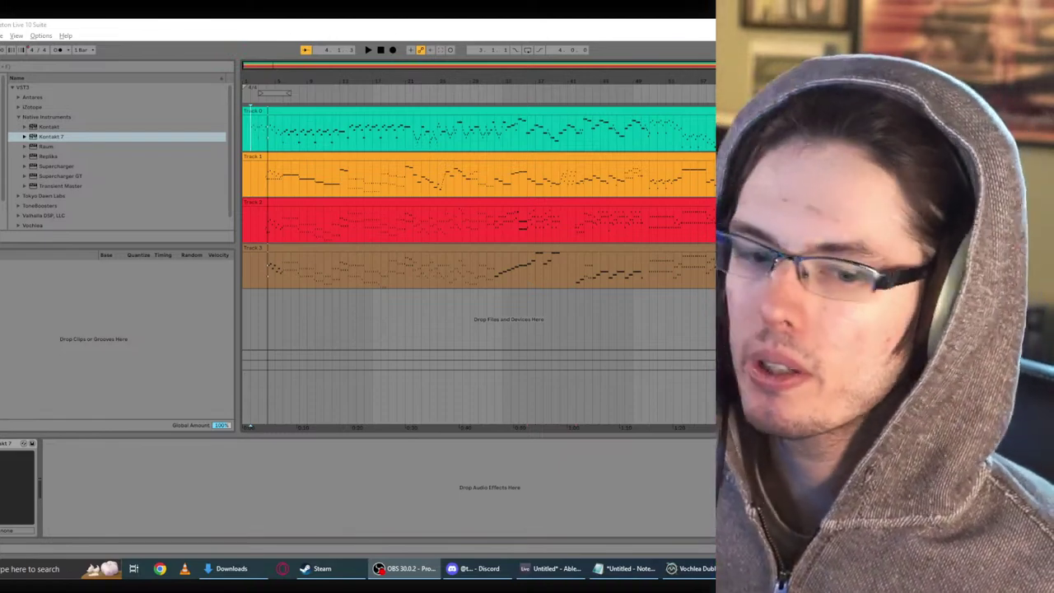
key(alt+Tab)
key(Tab)
key(Tab)
key(Tab)
key(Tab)
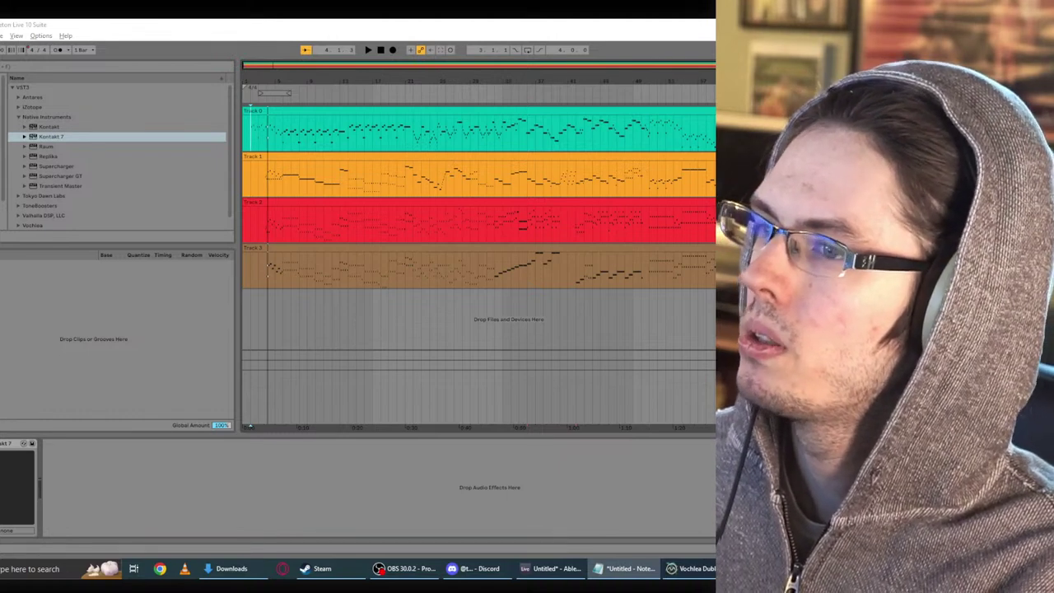
Step: Play from near the start of Track 0, and review the driver type choices in the audio preferences
click(253, 133)
key(space)
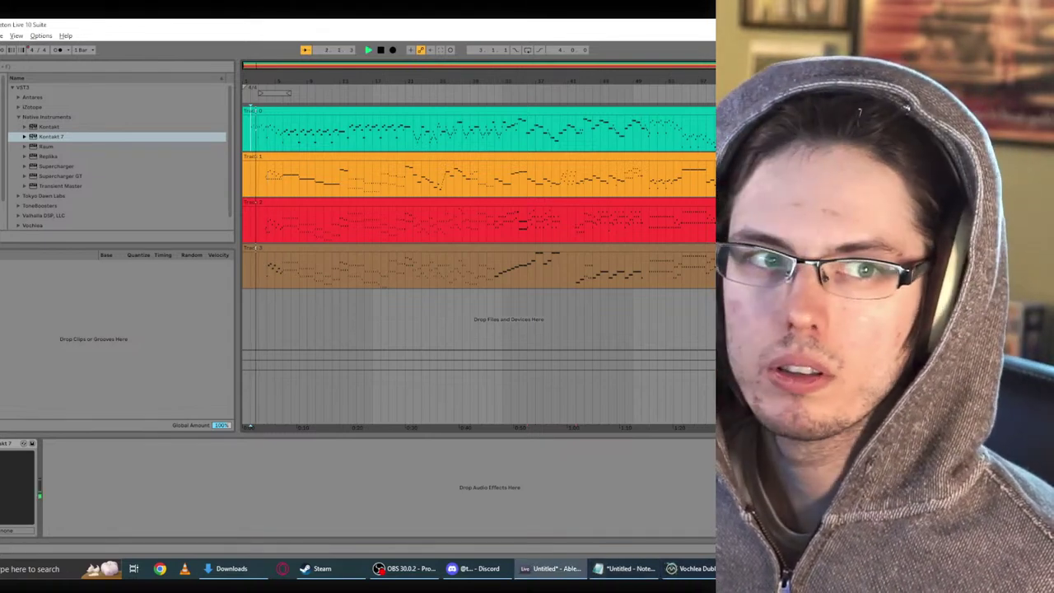
click(40, 35)
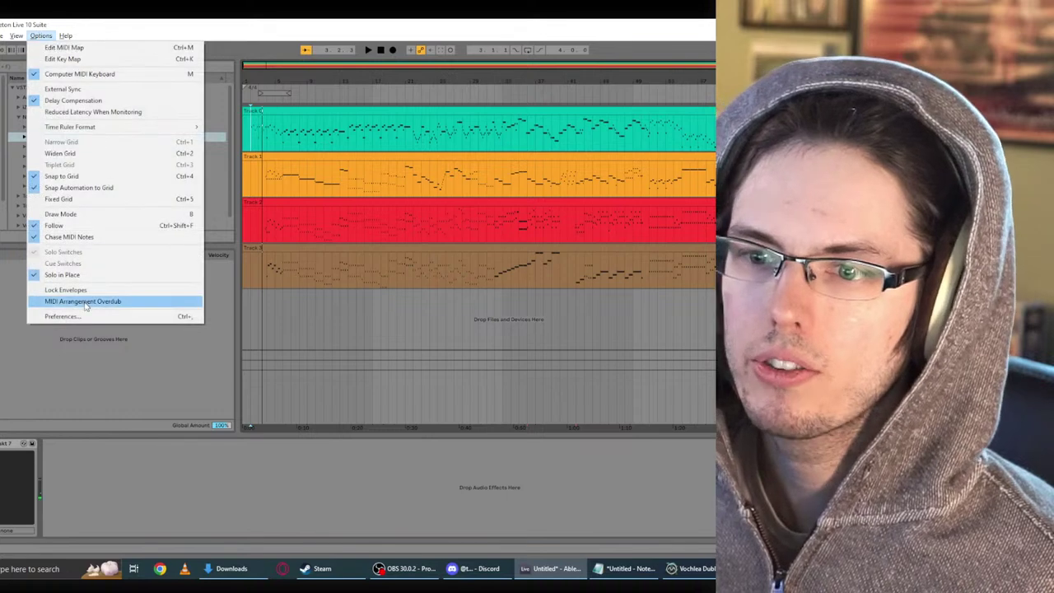
click(85, 303)
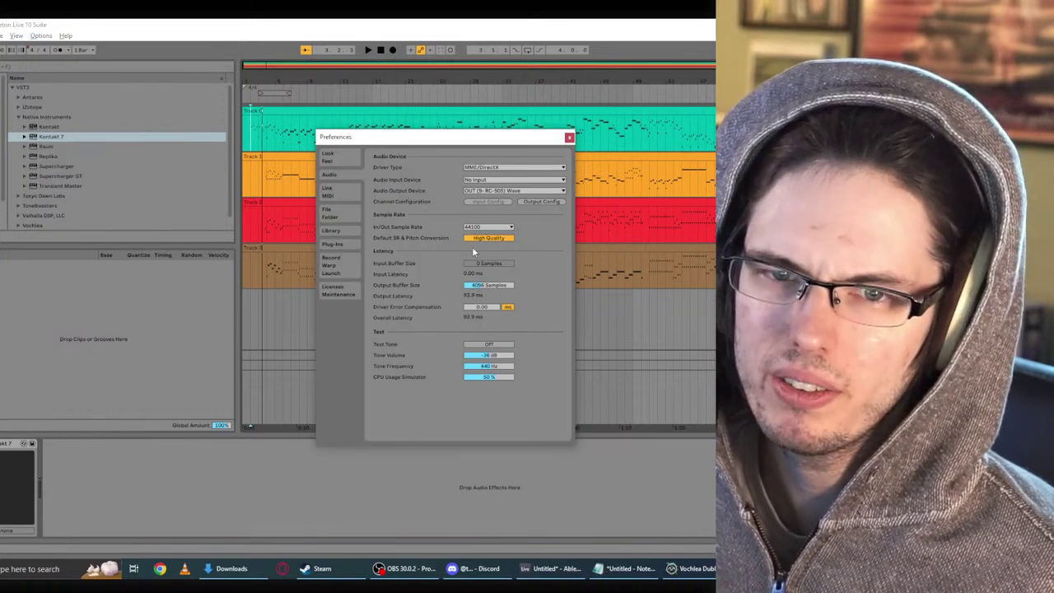
click(488, 168)
click(488, 167)
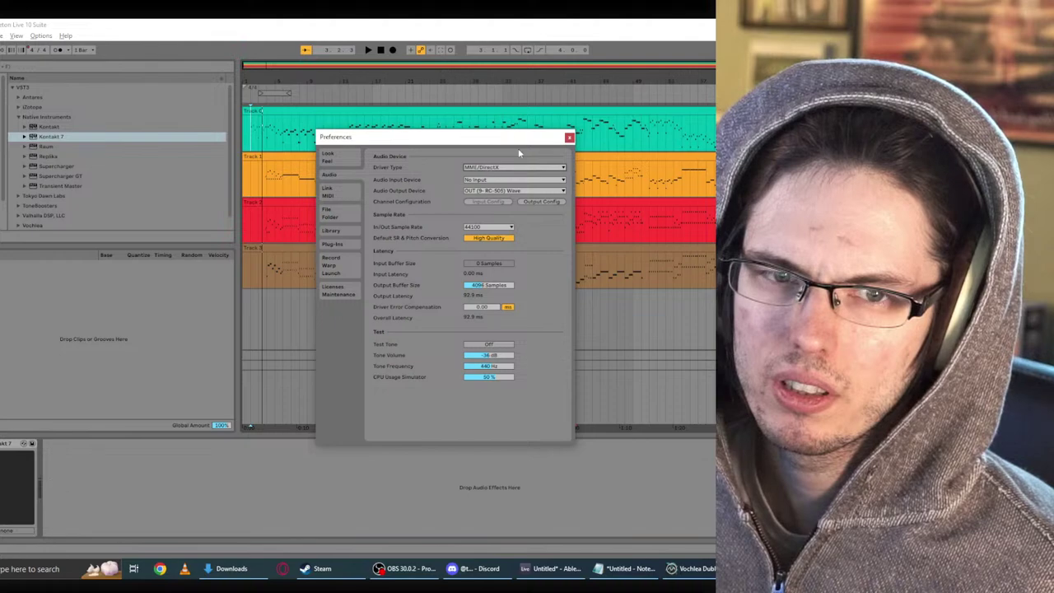
click(569, 137)
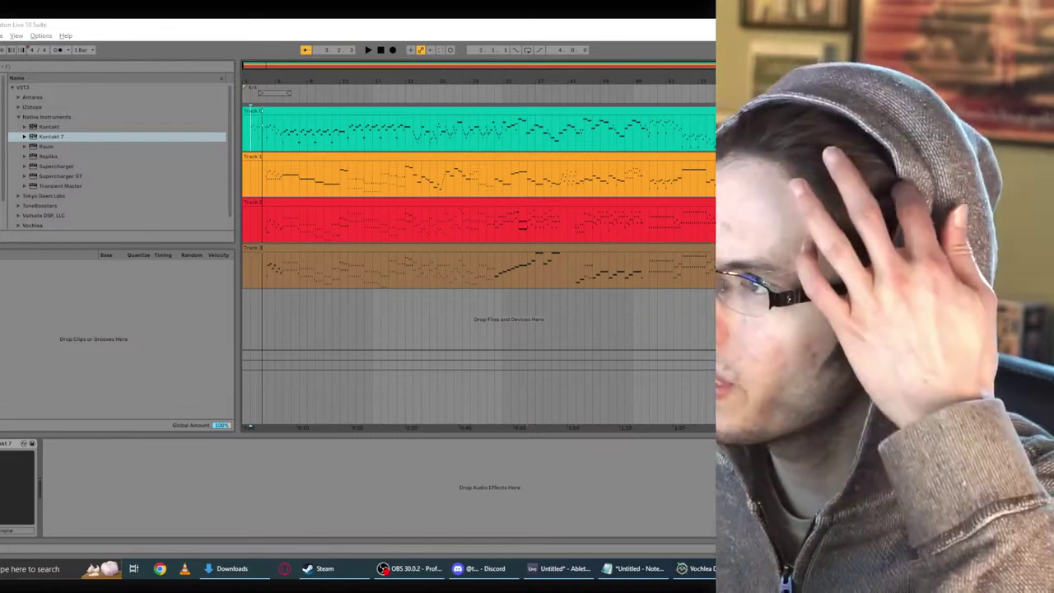
Step: Return to Ableton Live and play the arrangement again from near the start of Track 0
key(alt+Tab)
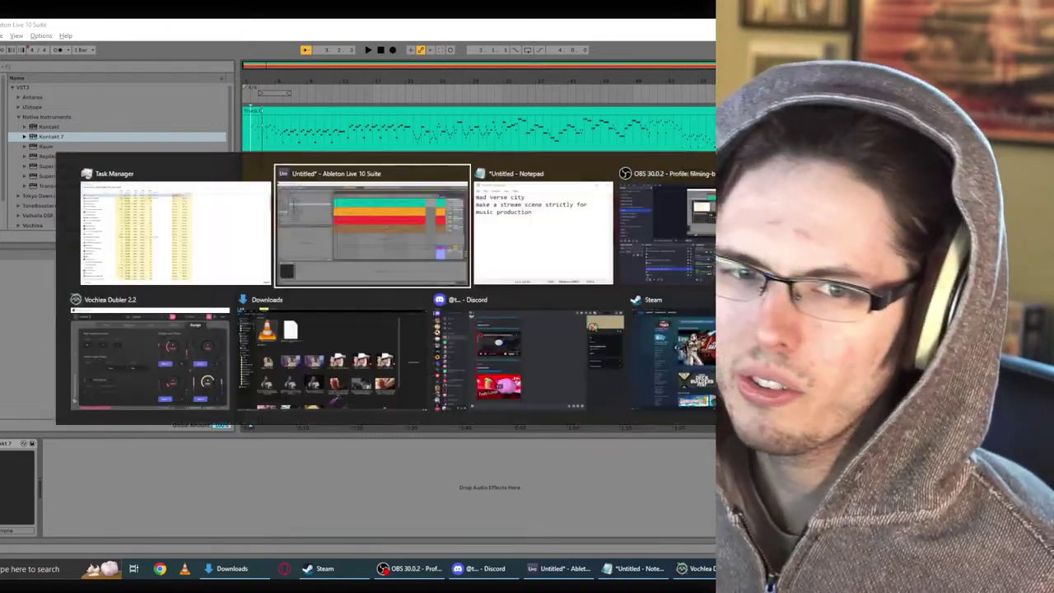
key(Tab)
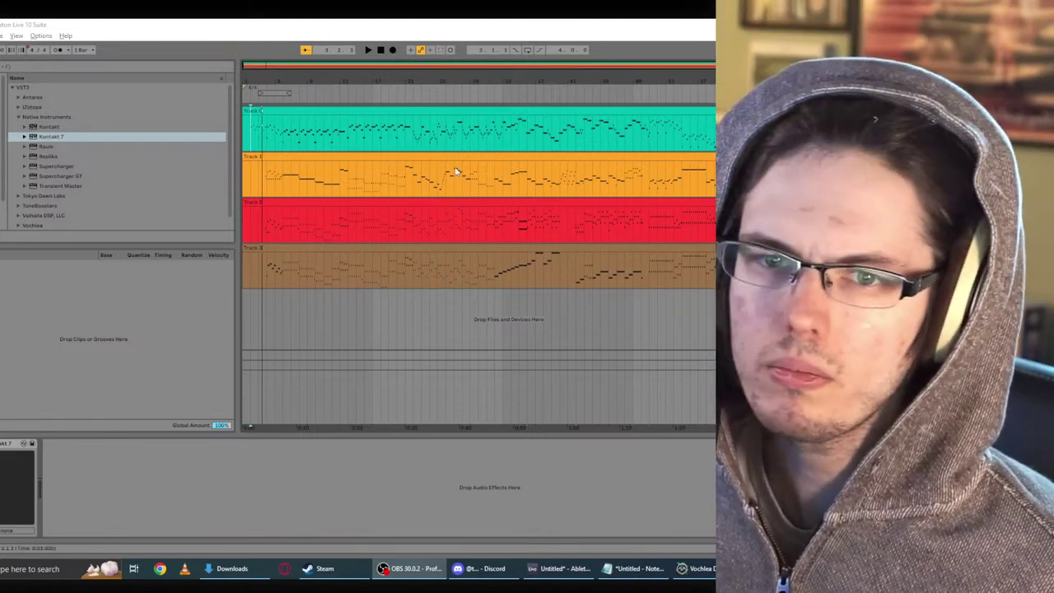
click(254, 133)
scroll(255, 142, up, 5)
key(space)
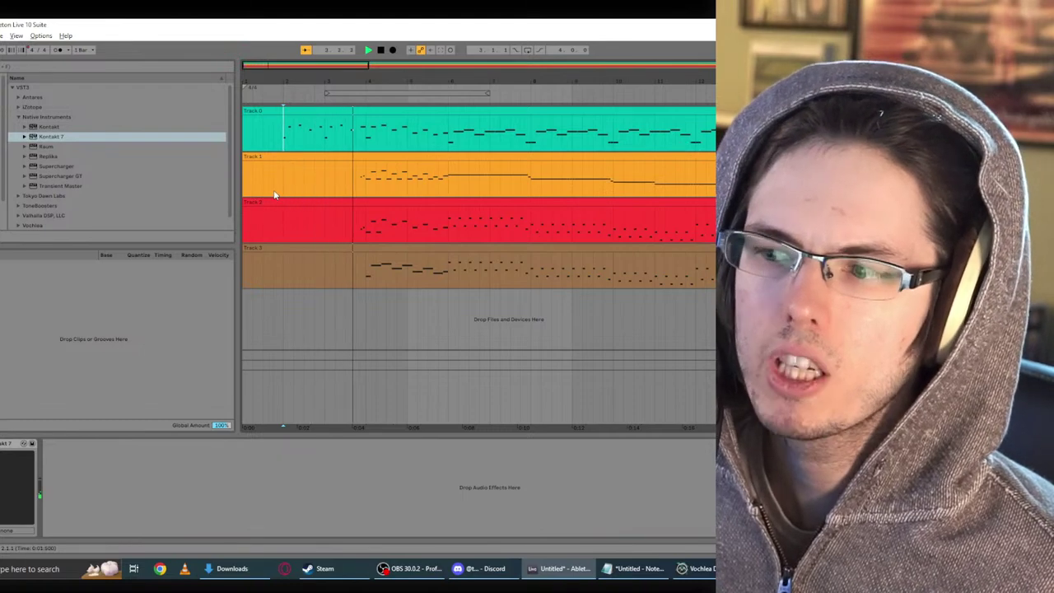
scroll(275, 194, down, 3)
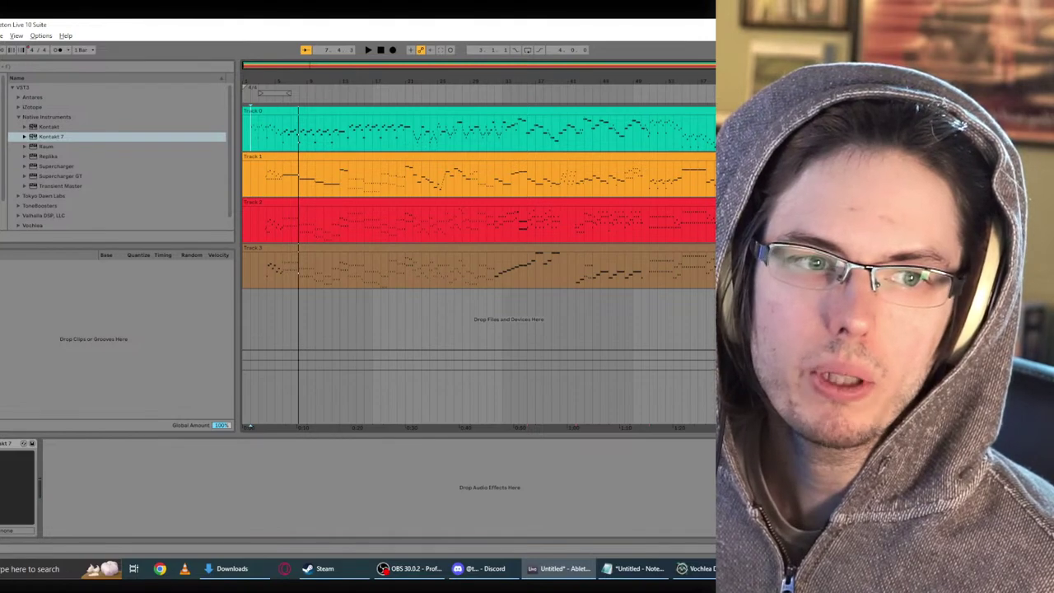
Step: Audition the arrangement from its opening, from around bar 3 of Track 0, and from just before bar 4 on Track 1
key(space)
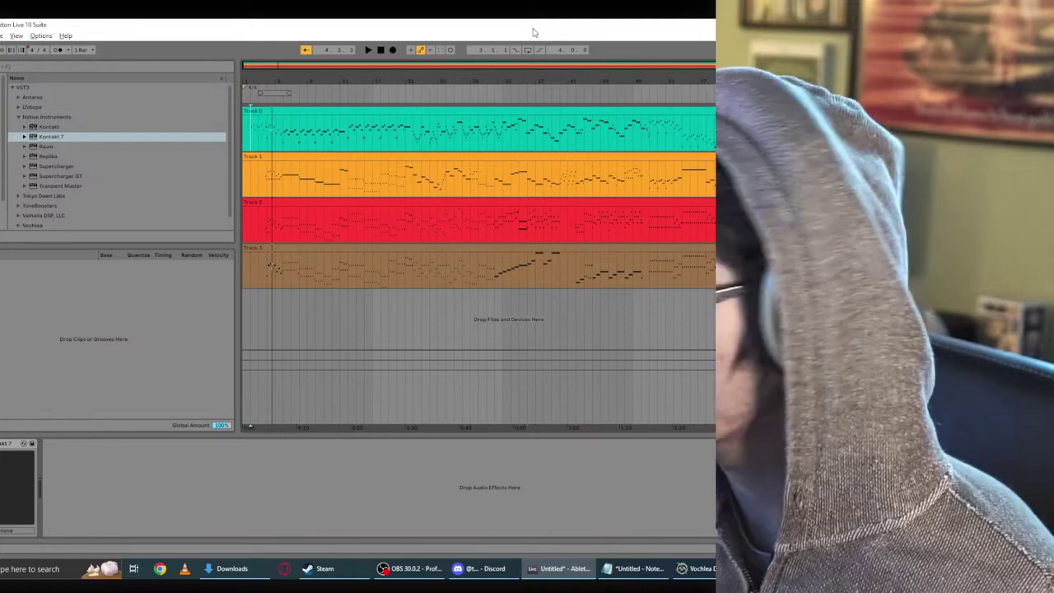
key(space)
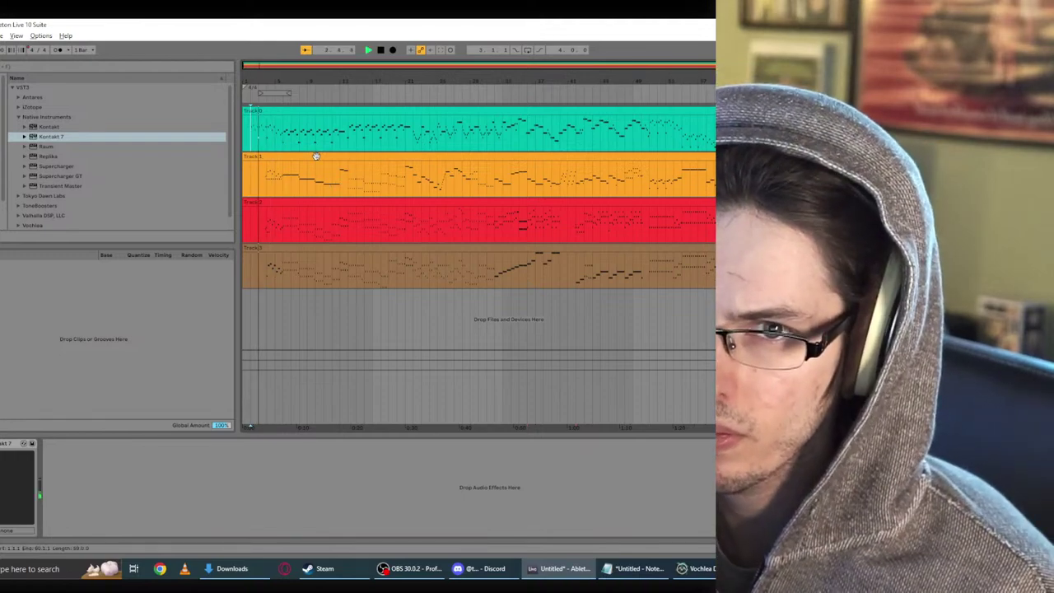
click(258, 136)
scroll(258, 138, up, 4)
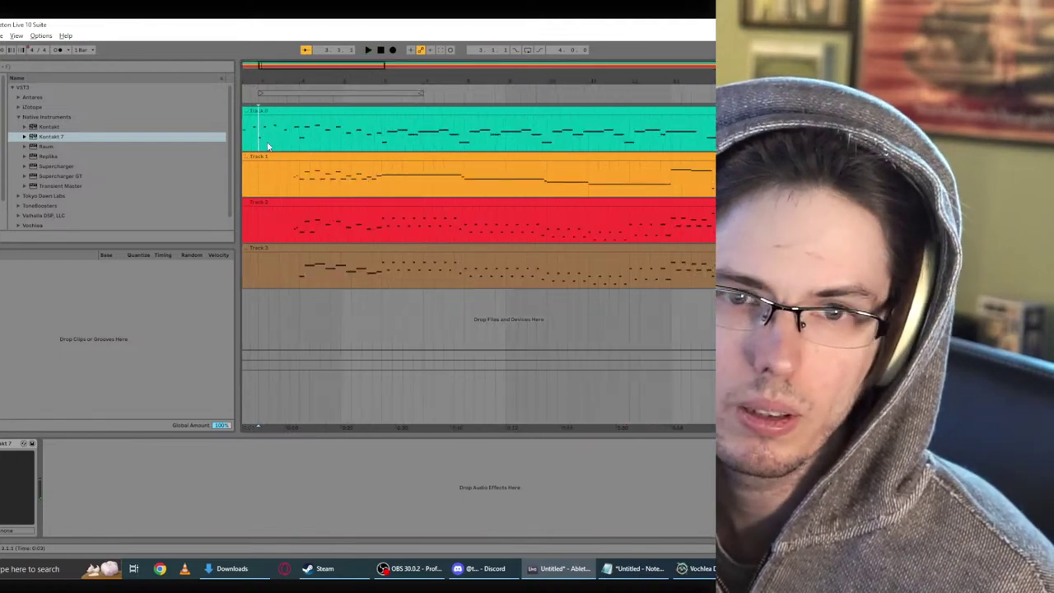
key(space)
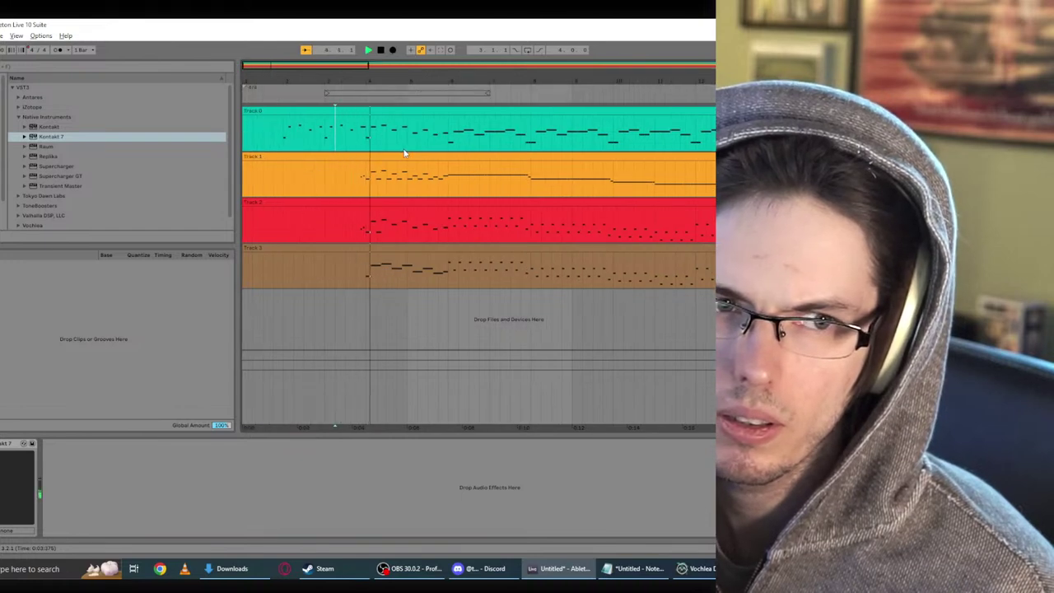
key(space)
click(354, 177)
key(space)
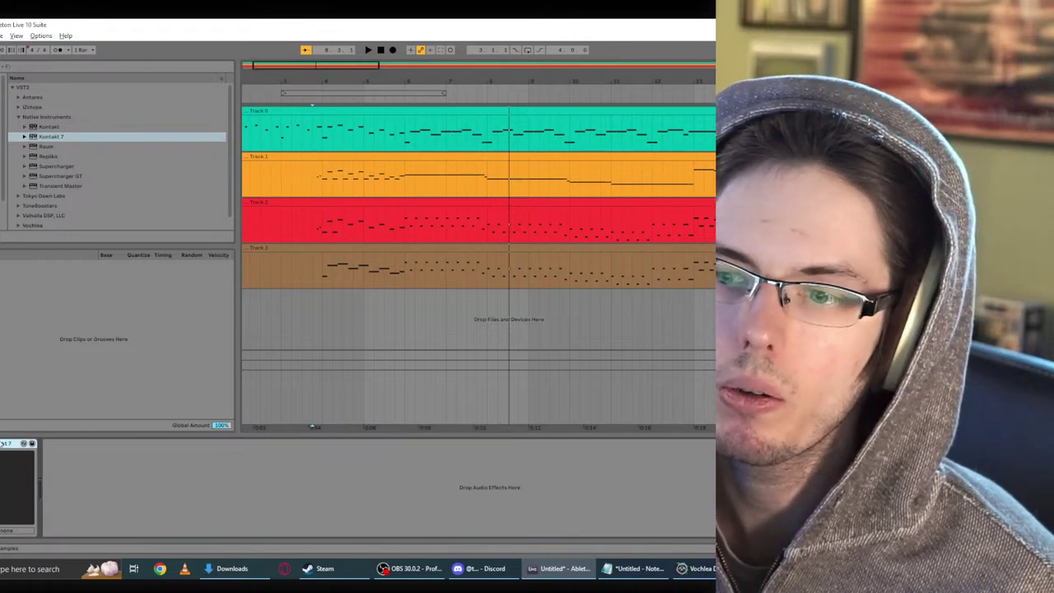
Step: Open the selected track's Kontakt 7 Session Strings instrument, close its window, and delete the instrument from the track
click(1, 444)
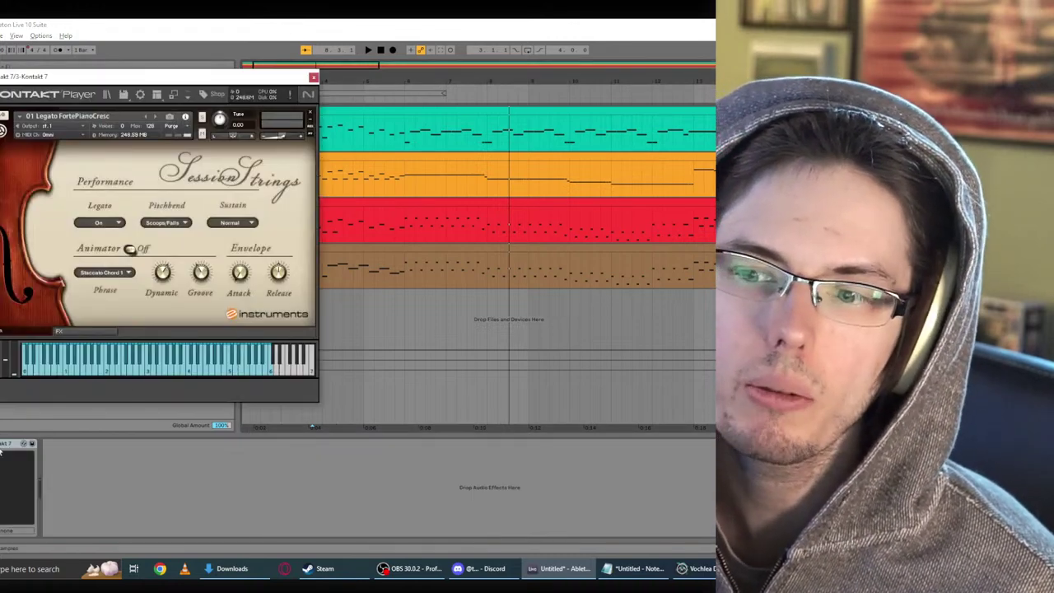
click(3, 452)
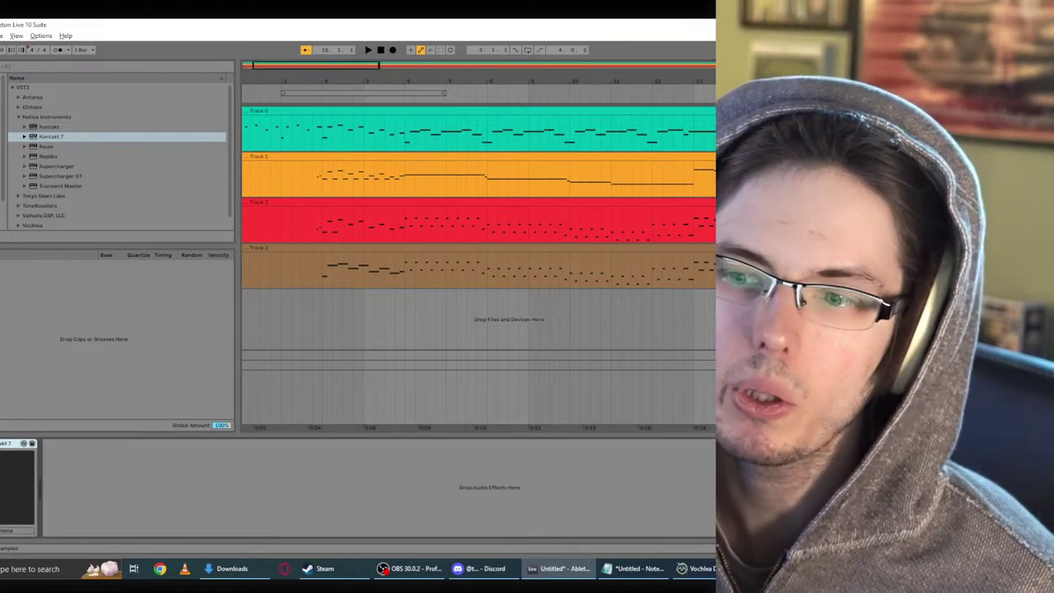
key(ctrl+alt+p)
click(313, 78)
key(Delete)
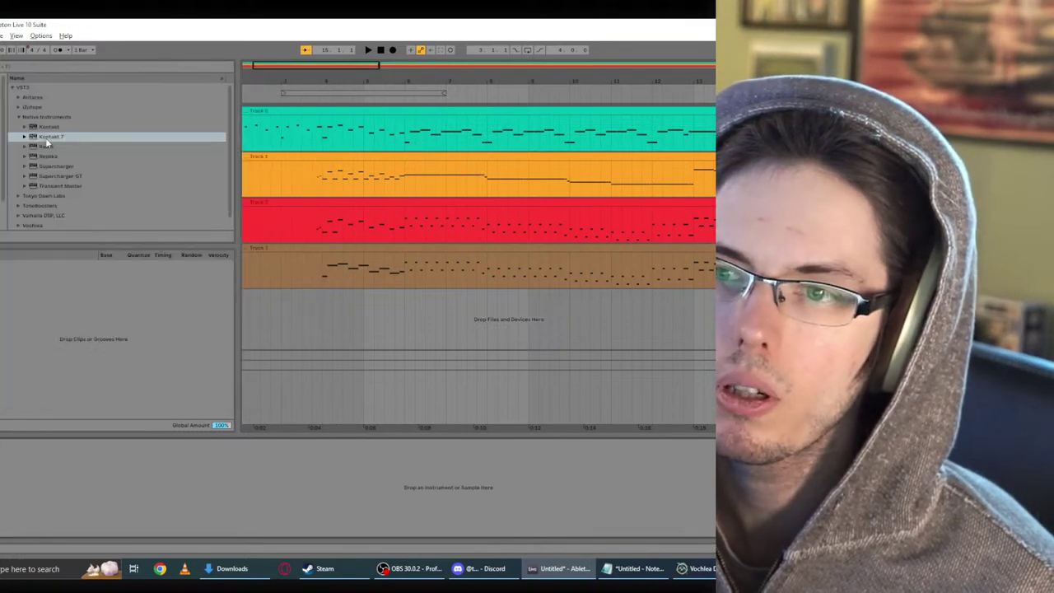
Step: Load Kontakt 7 on the selected track and open The Maverick piano in it
double_click(46, 136)
click(358, 227)
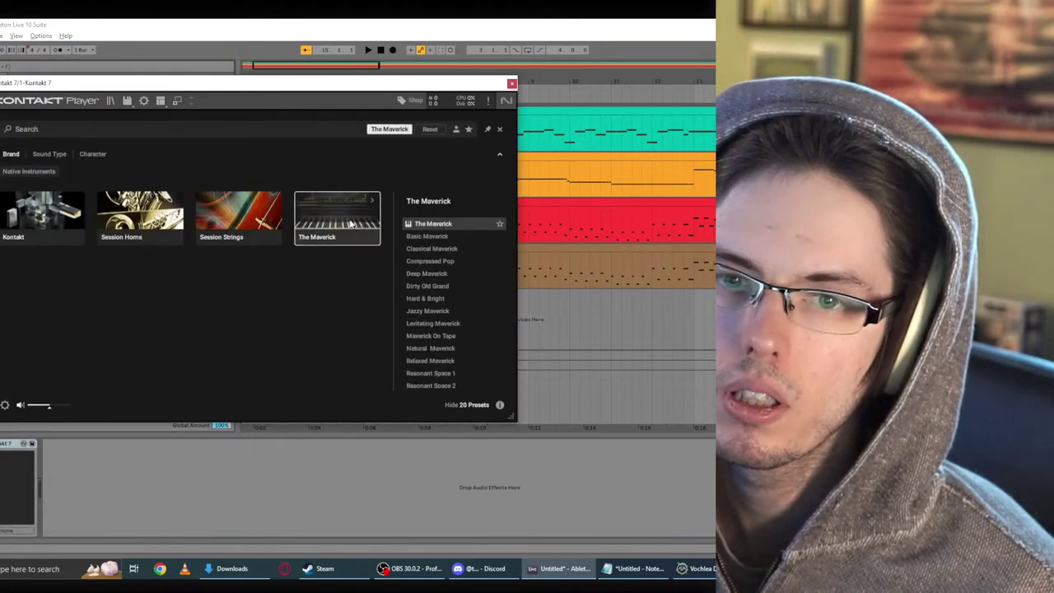
double_click(449, 223)
Step: Play the arrangement with the piano, turn The Maverick's Space Amount fully down, and stop playback
key(space)
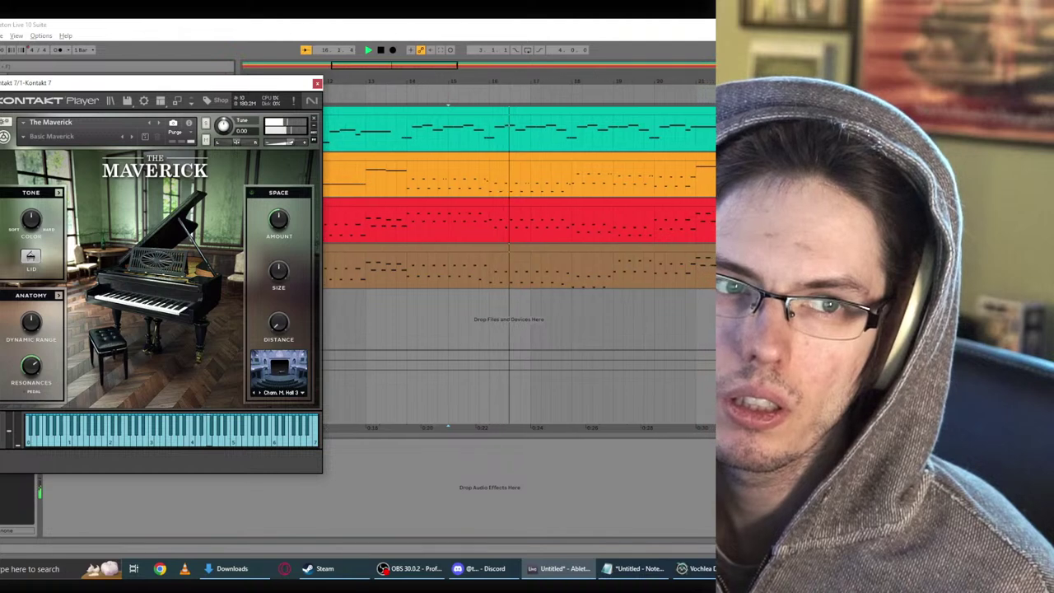
click(436, 266)
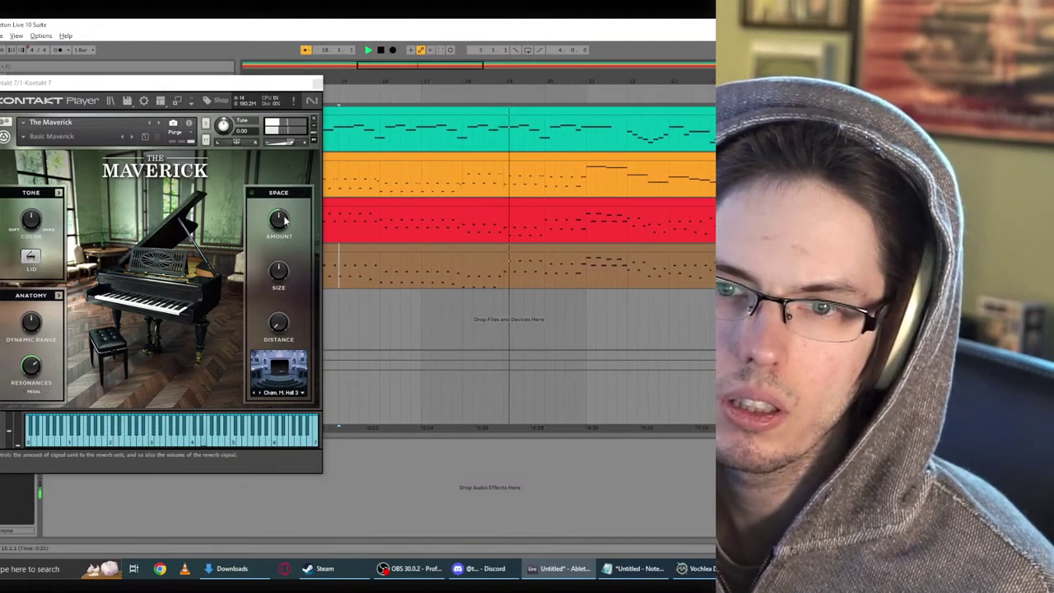
drag(281, 218, 261, 483)
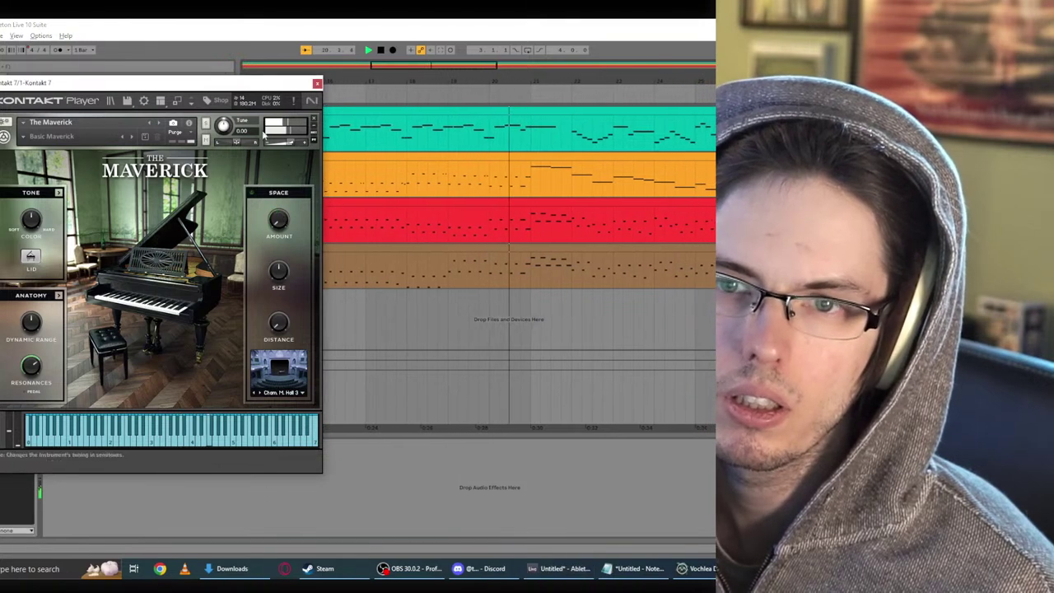
click(380, 50)
click(380, 50)
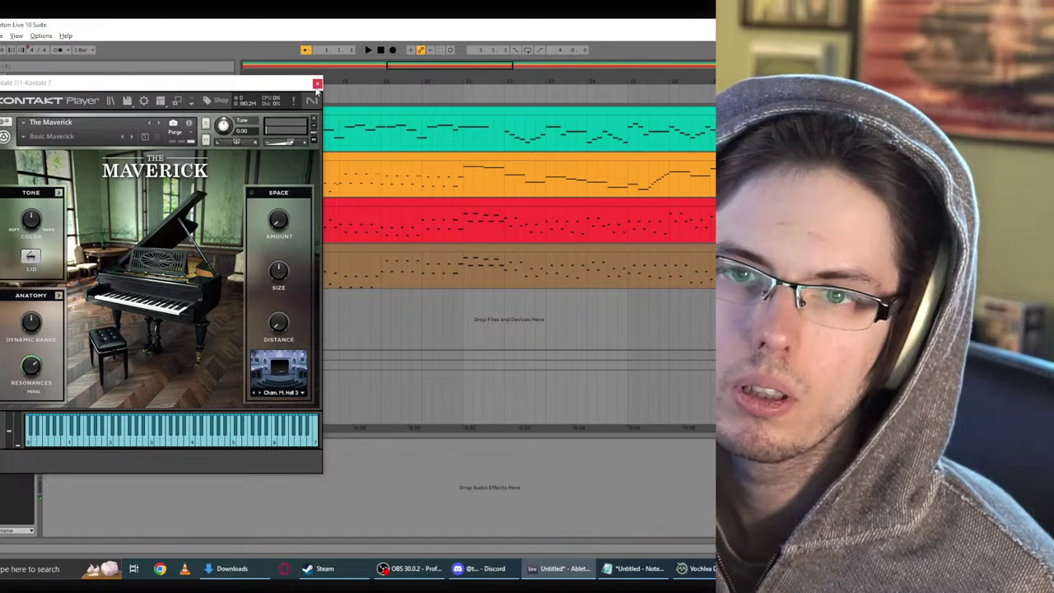
click(317, 85)
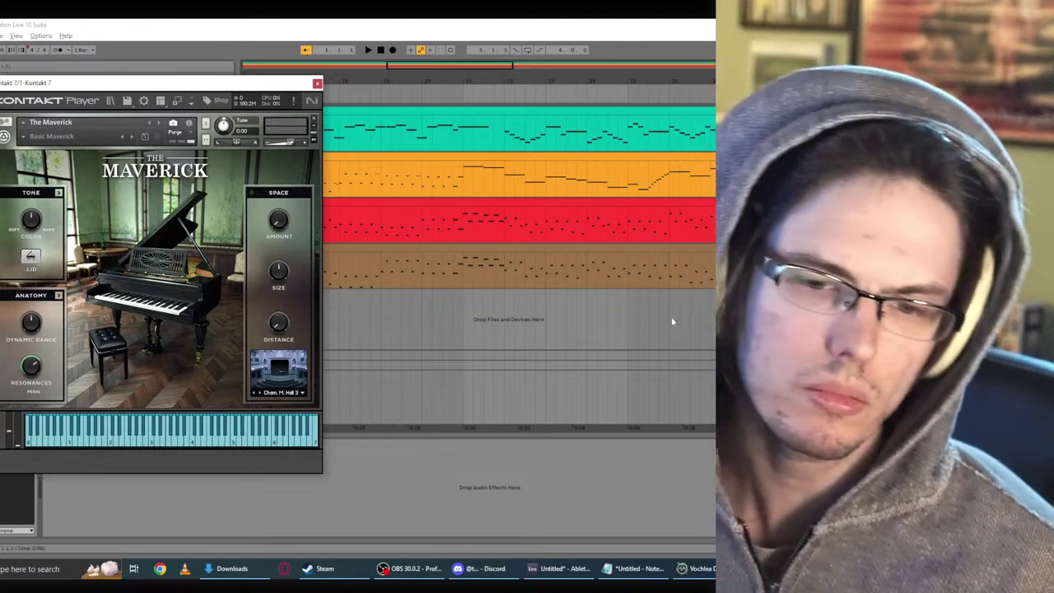
Step: Switch to Dubler 2 and close it, discarding the unsaved profile changes
mouse_move(564, 567)
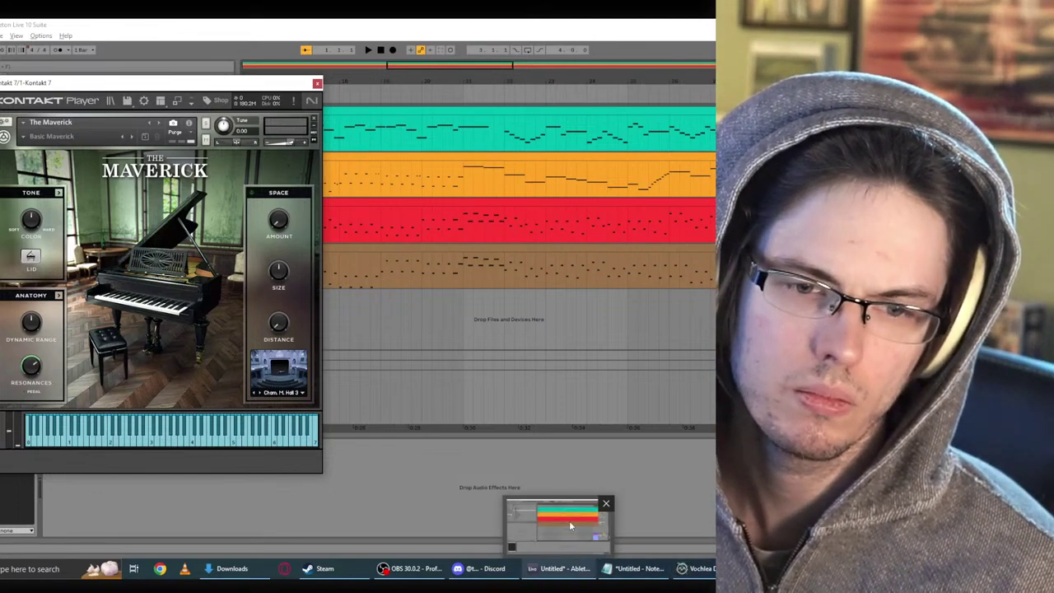
click(572, 510)
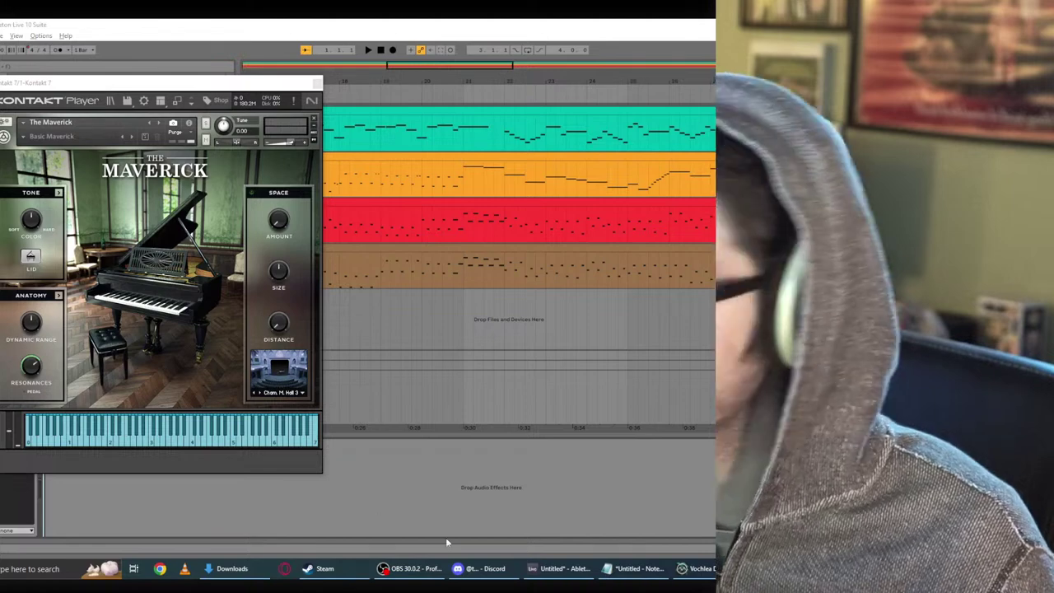
click(682, 570)
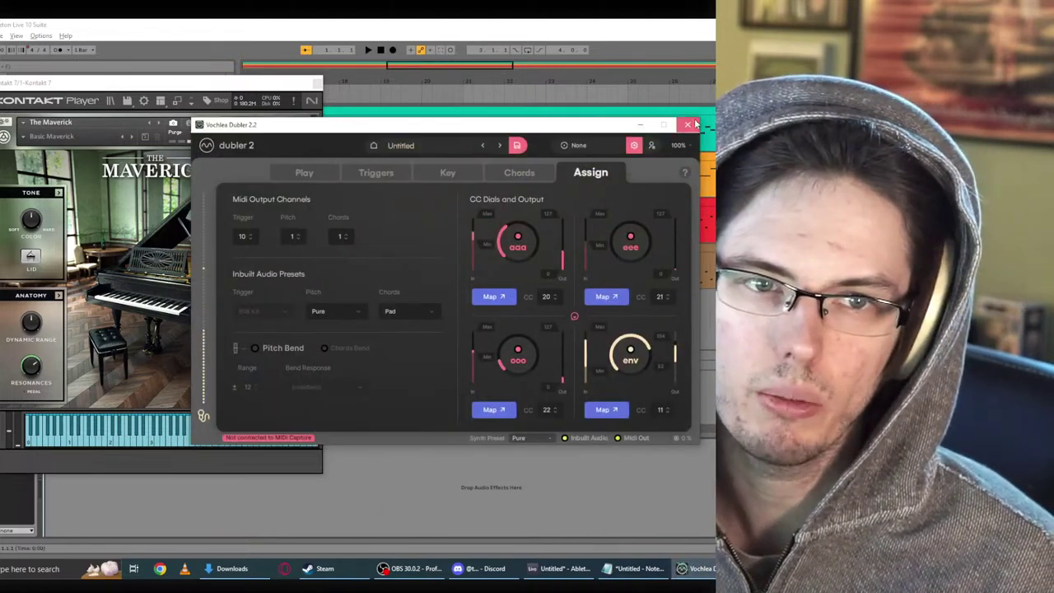
click(687, 124)
click(452, 318)
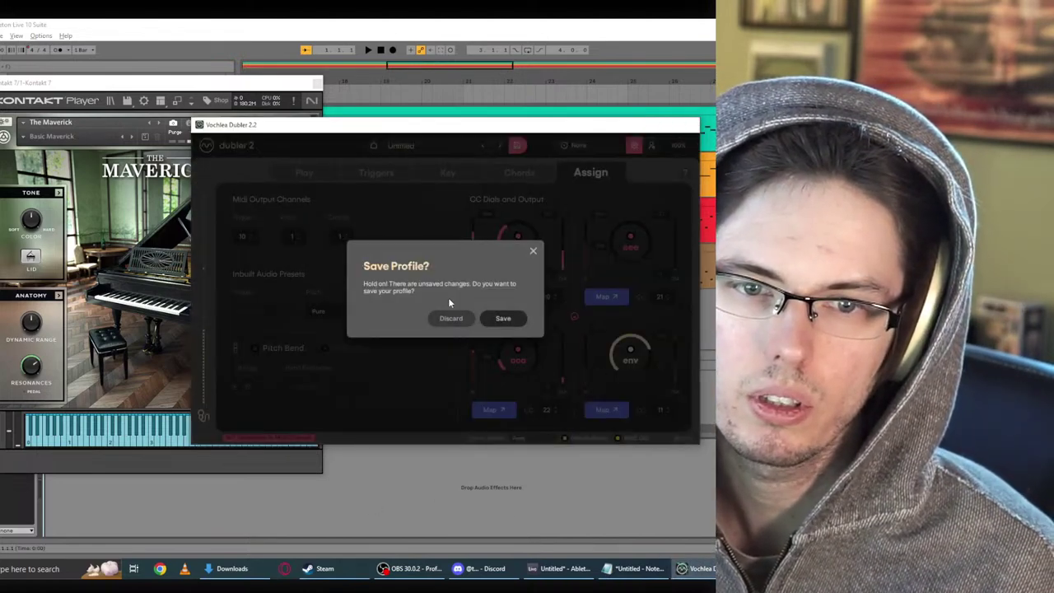
Step: Start playback in Ableton Live, open Task Manager, and exit Steam
click(369, 50)
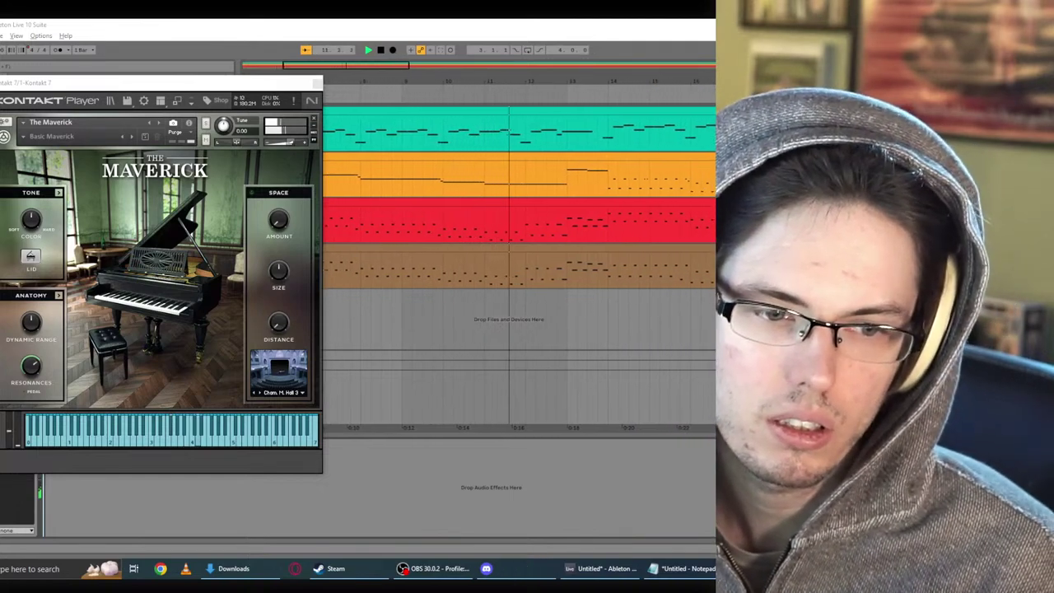
key(ctrl+shift+Escape)
right_click(797, 507)
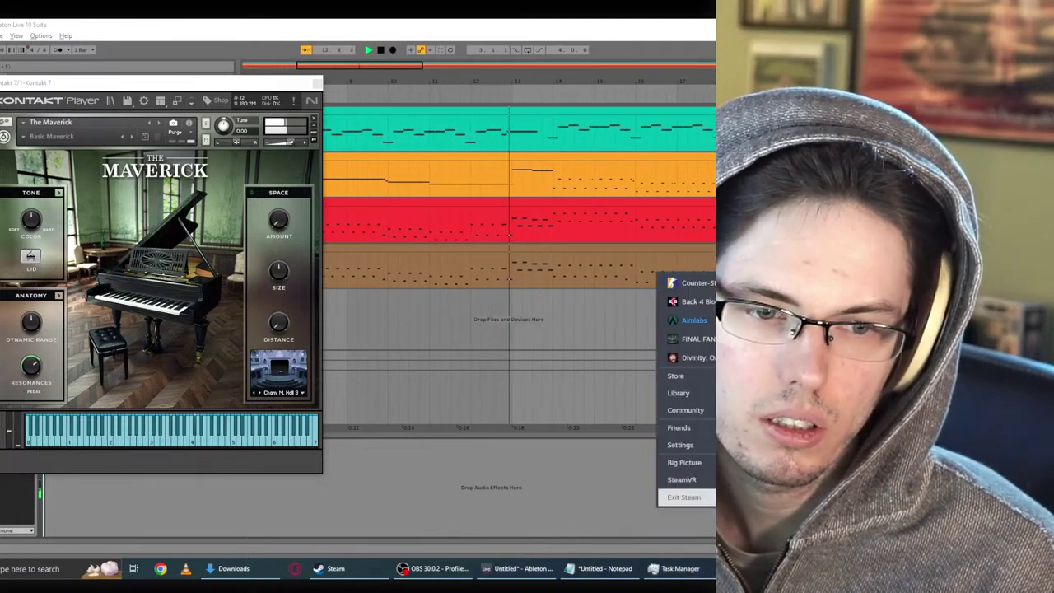
click(691, 497)
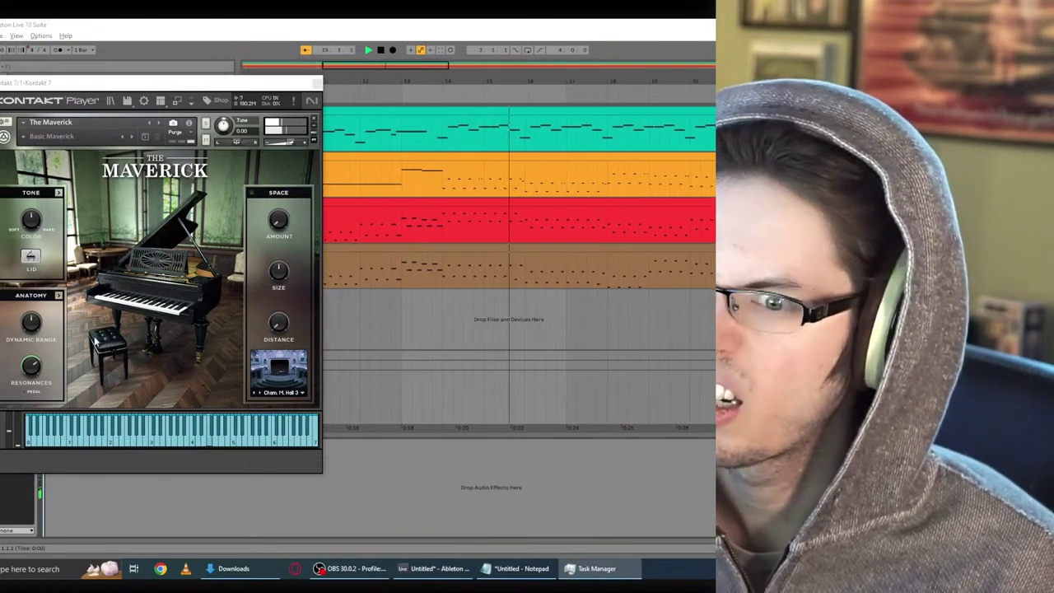
Step: Turn The Maverick's Resonances fully down while the arrangement plays, and stop playback
drag(31, 365, 40, 574)
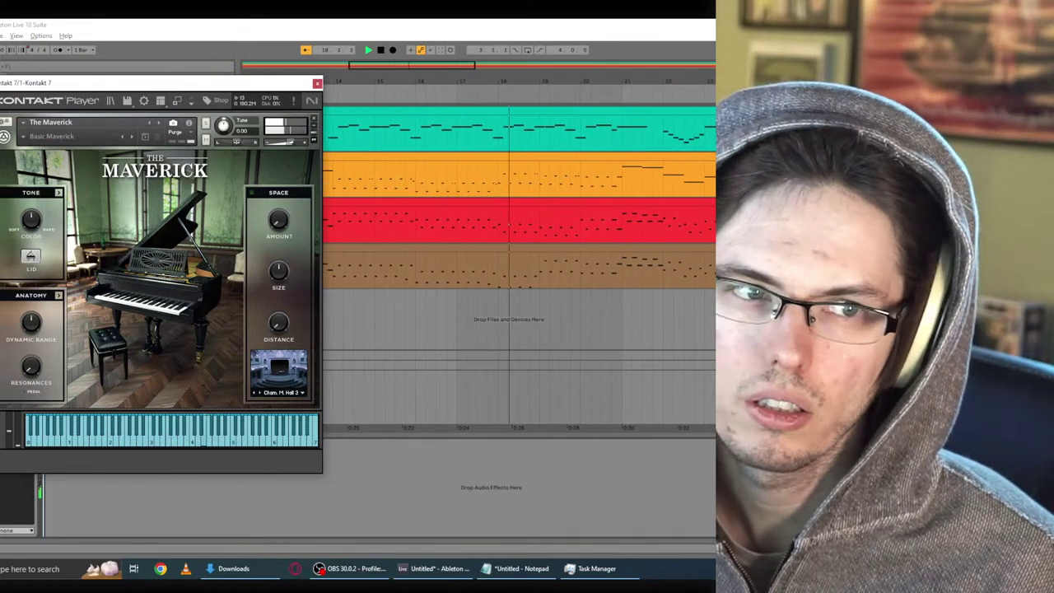
key(space)
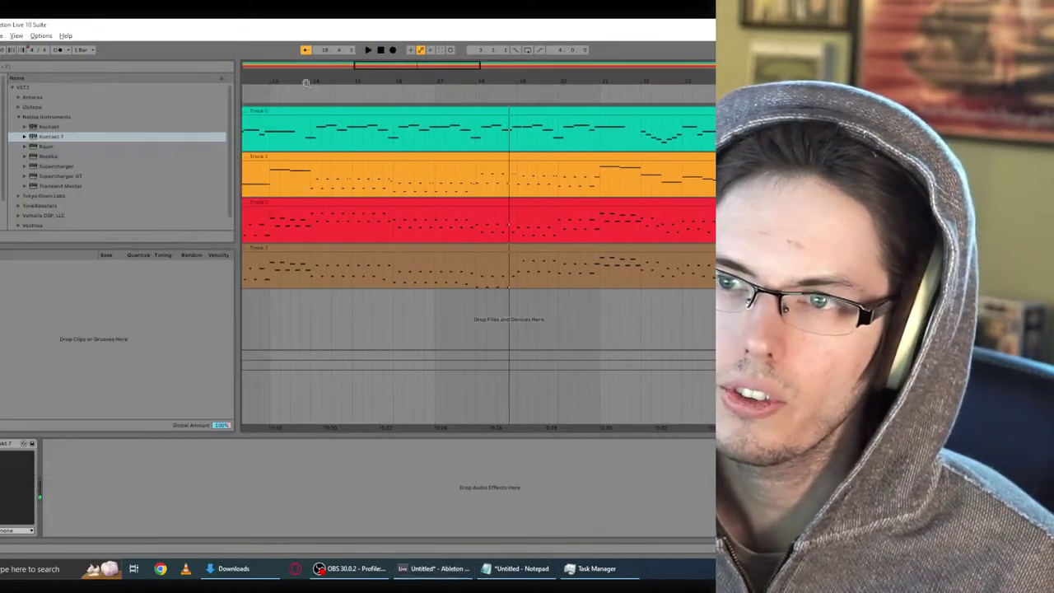
Step: Set the In/Out Sample Rate to 22050 in the audio preferences and play the arrangement
click(40, 36)
click(62, 316)
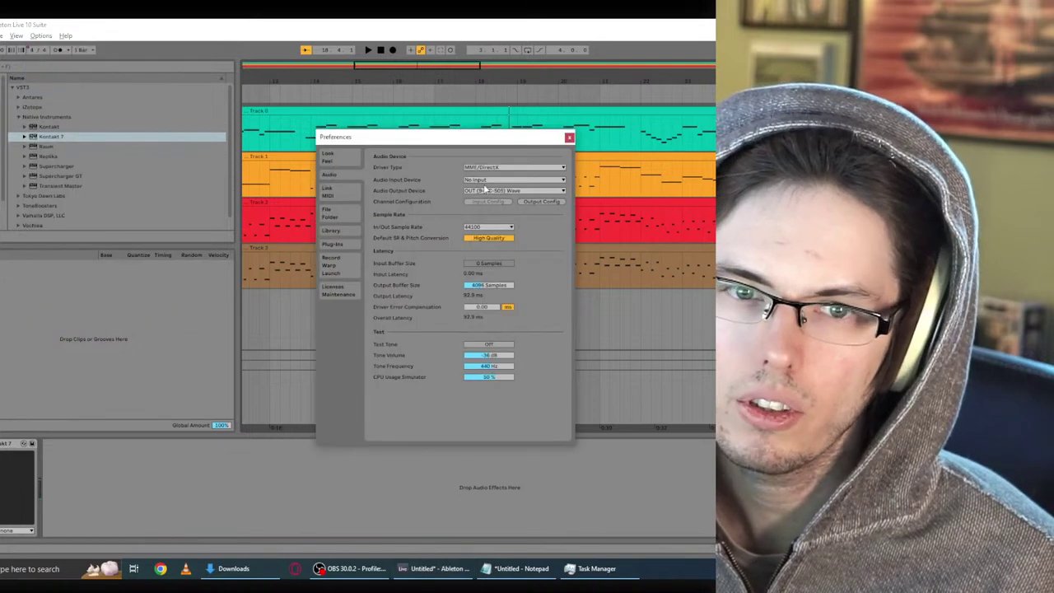
click(489, 228)
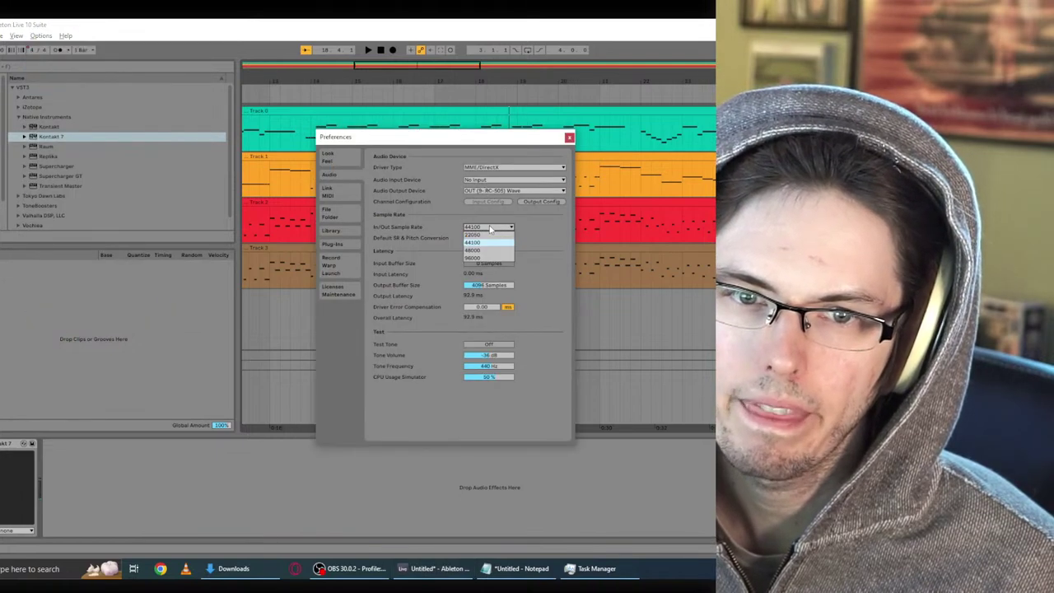
click(482, 243)
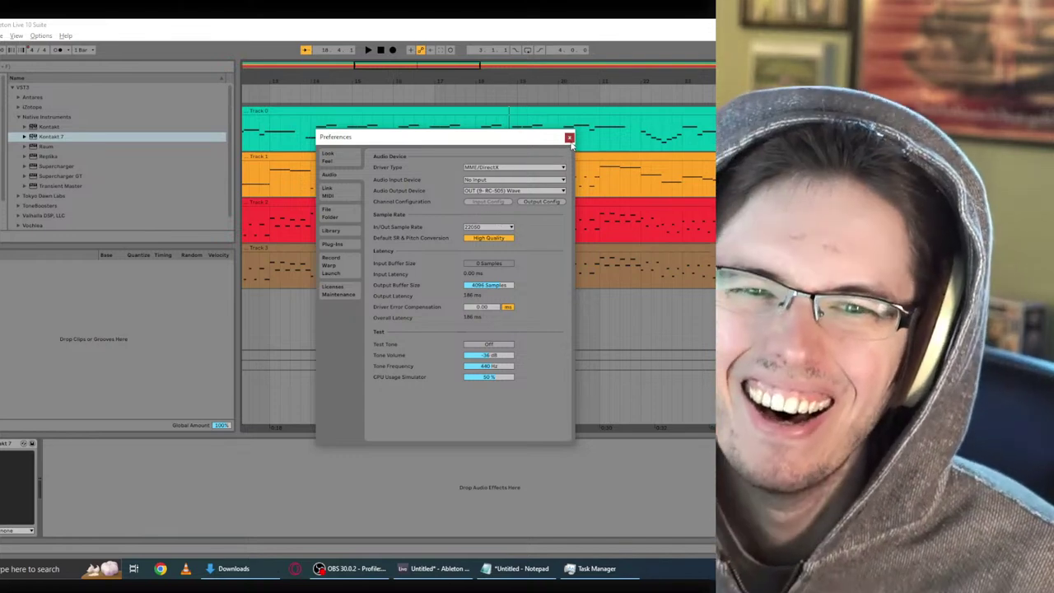
click(568, 138)
key(space)
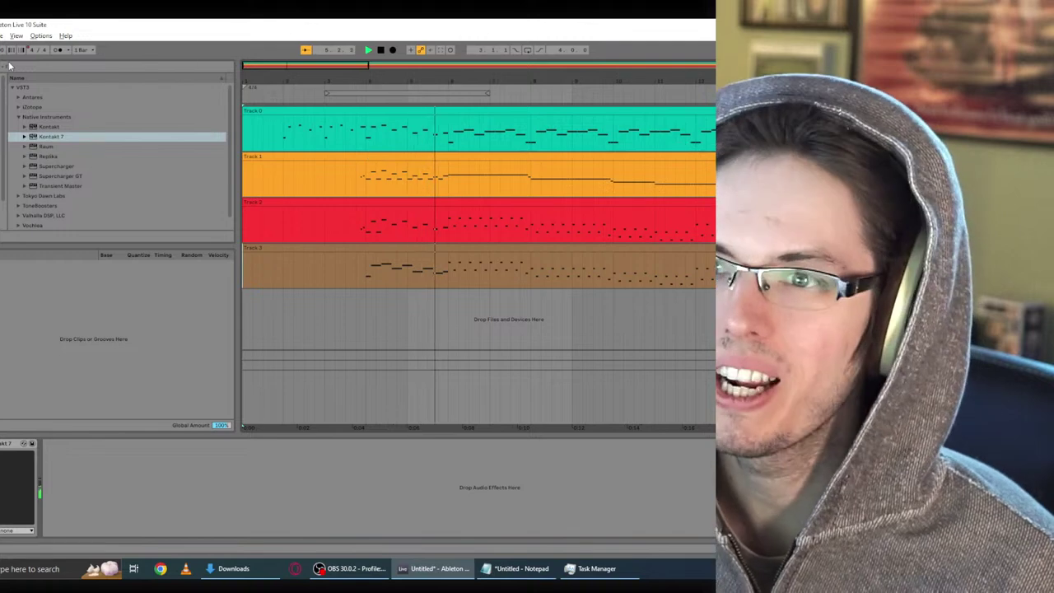
Step: Set pitch conversion to Normal, the output buffer to 5632 samples, and driver error compensation to 65.00 ms in the audio preferences
click(37, 36)
click(120, 316)
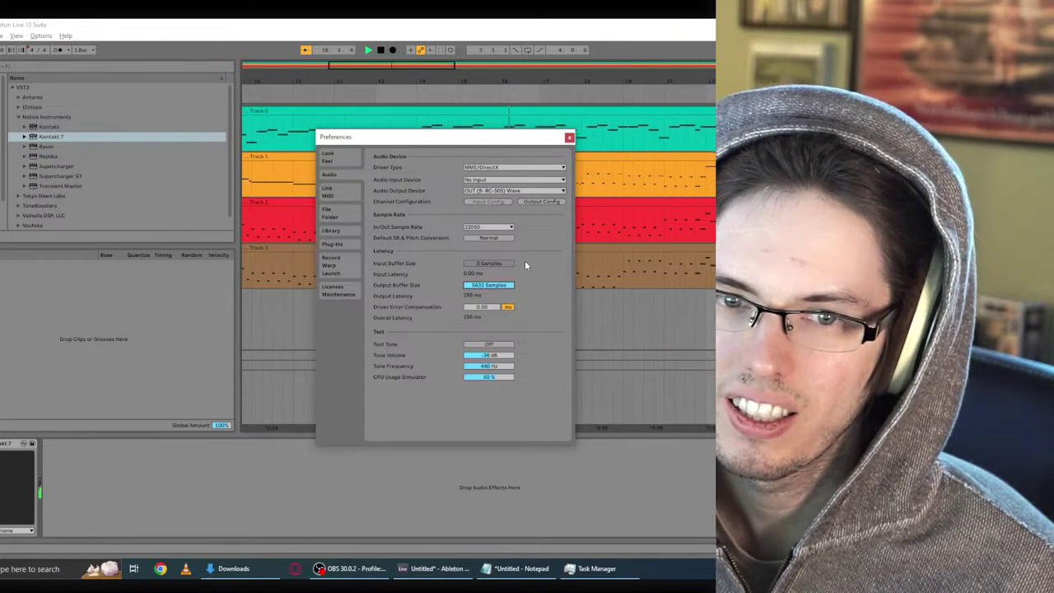
mouse_move(479, 307)
mouse_down()
mouse_move(479, 292)
mouse_move(487, 308)
mouse_up()
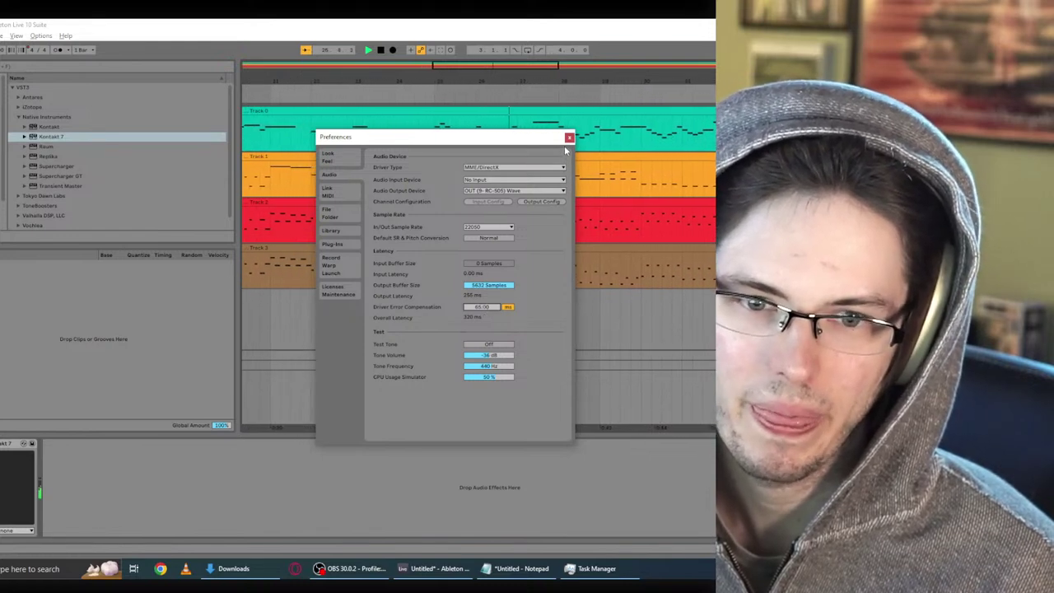
Step: Review the available audio output devices, keep the current one, and close the preferences
click(497, 191)
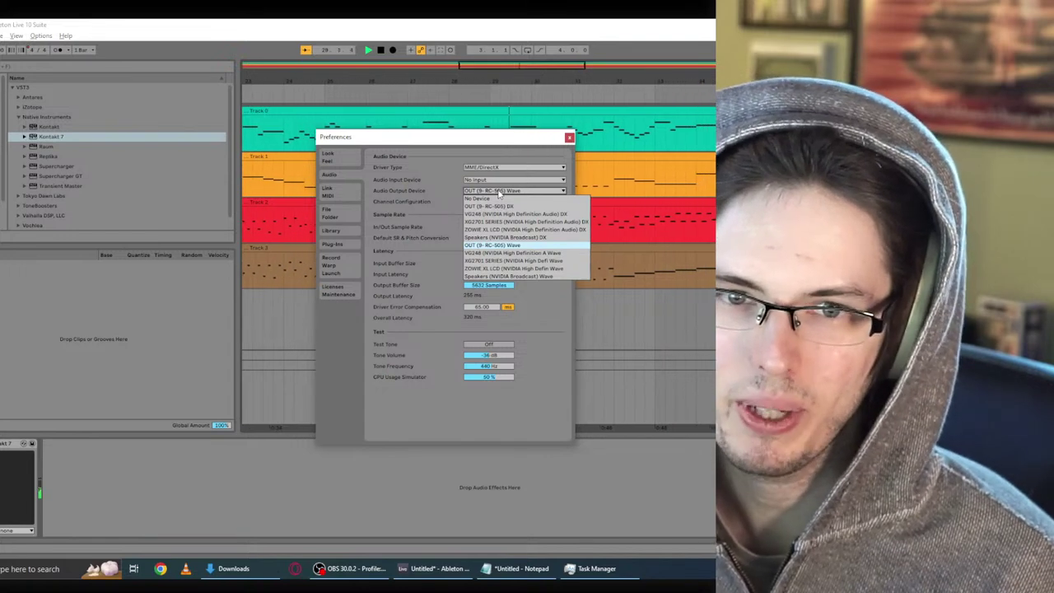
click(498, 192)
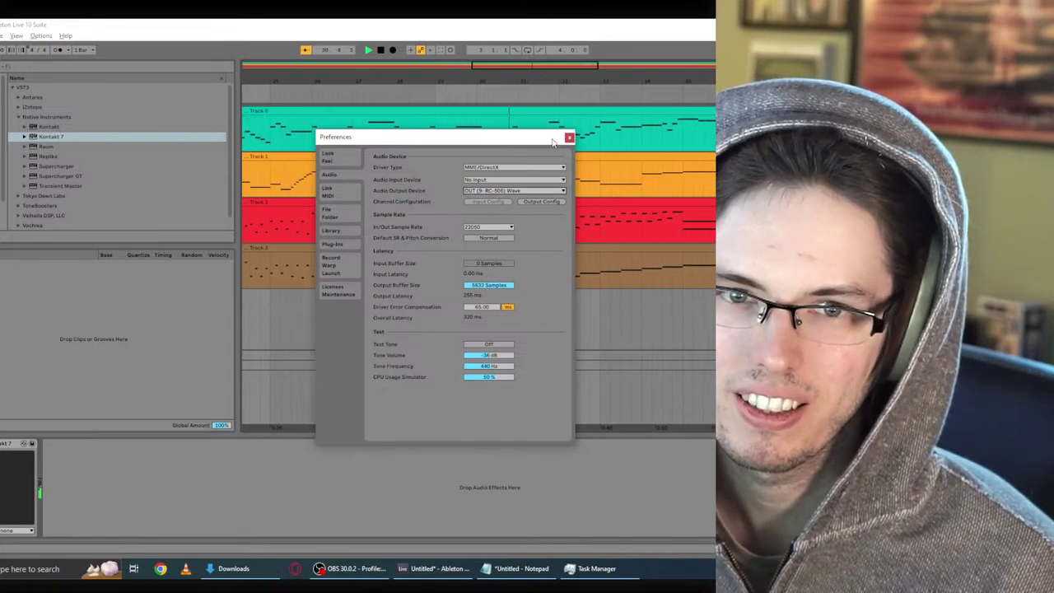
click(568, 137)
key(alt+Tab)
key(Tab)
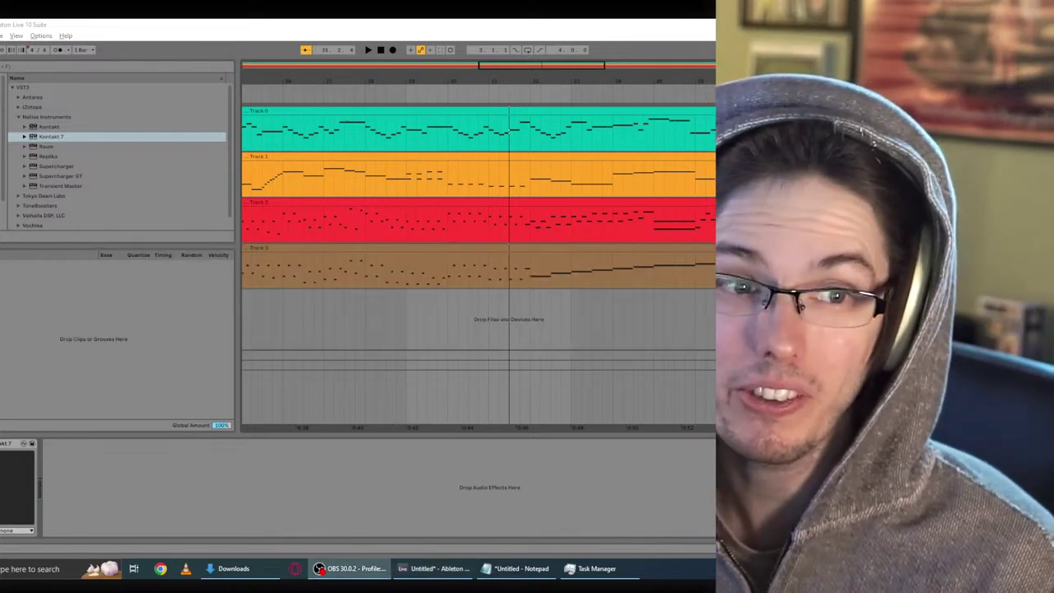
key(alt+Tab)
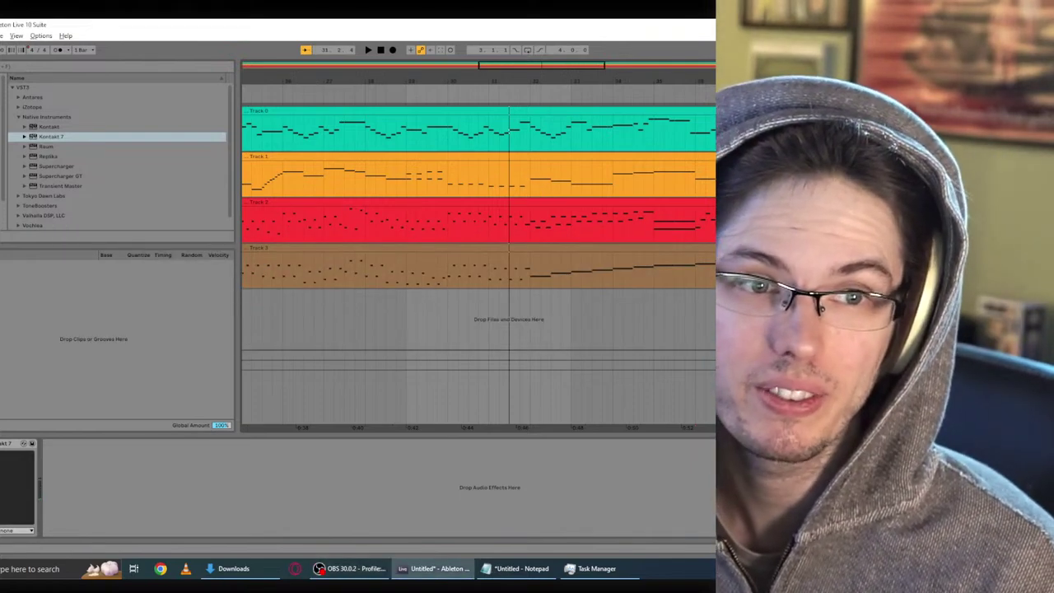
Step: Try removing the selected track's Kontakt 7 instrument, undo the deletion, and play the arrangement from the start
key(Delete)
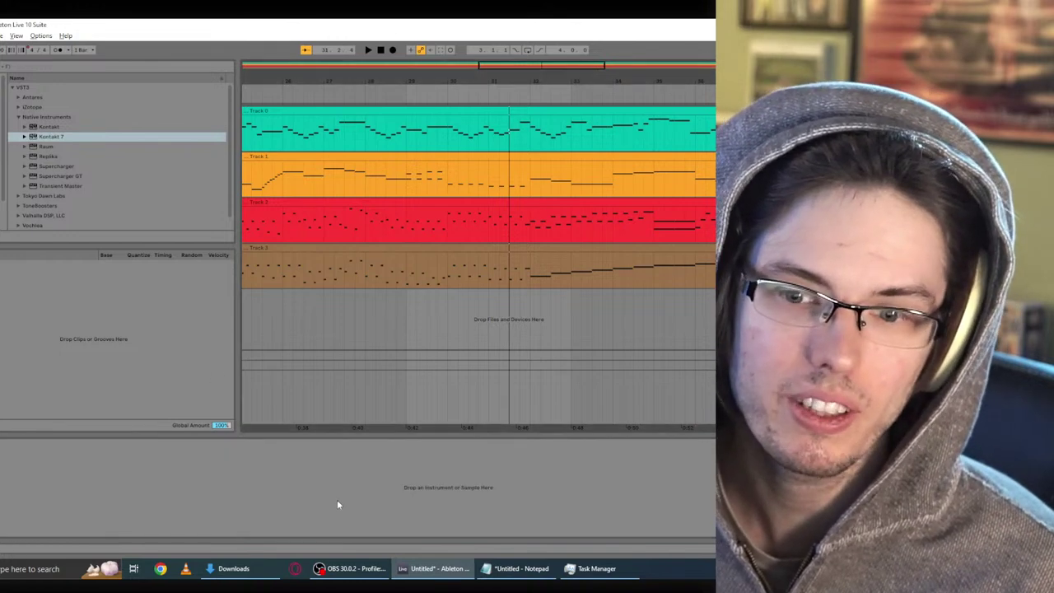
key(ctrl+z)
key(space)
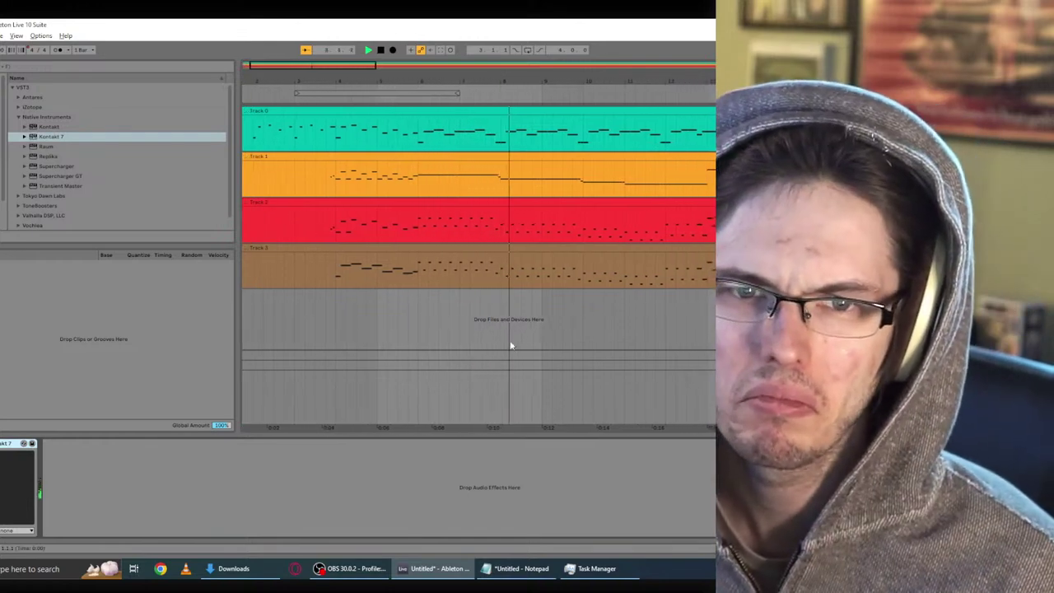
key(space)
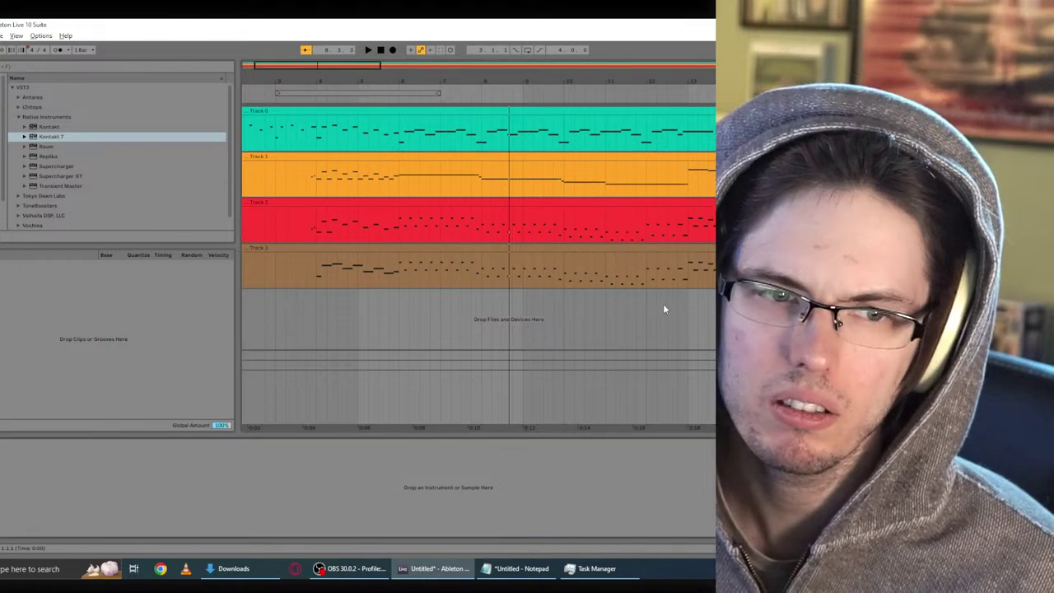
click(410, 497)
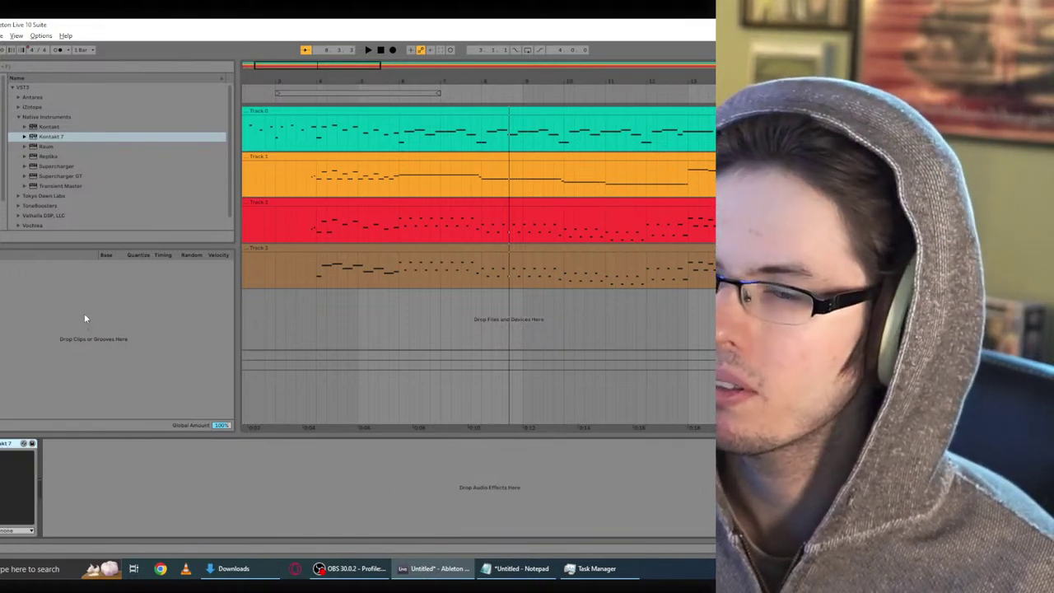
Step: Audition the arrangement, including from late in bar 11 on Track 2, and select the Track 3 clip
key(space)
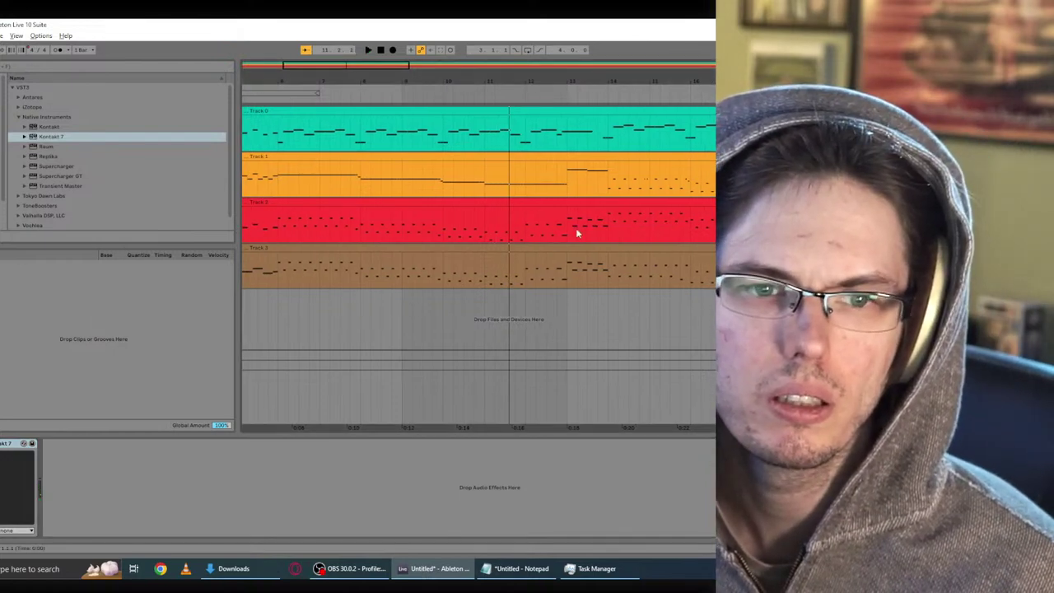
click(496, 223)
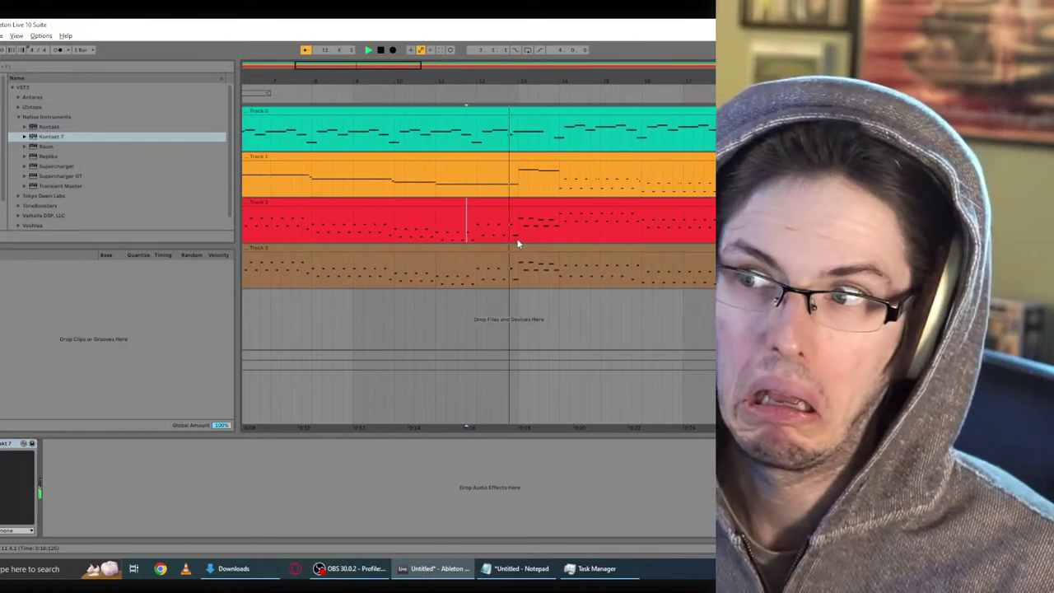
click(564, 247)
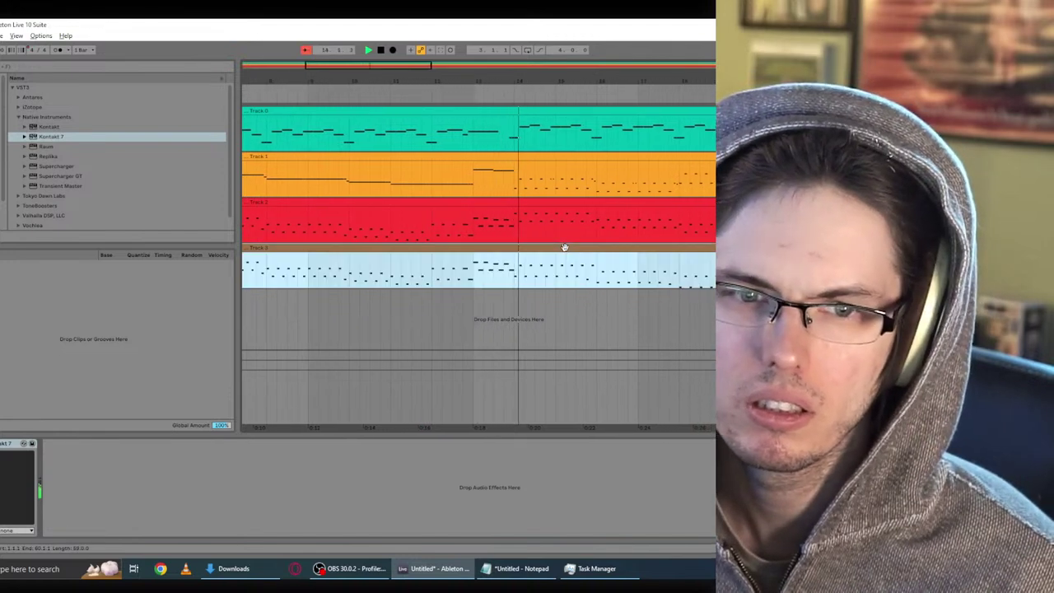
Step: Check the tracks in the Session View mixer, and audition the arrangement from bar 4 on Track 3
key(Tab)
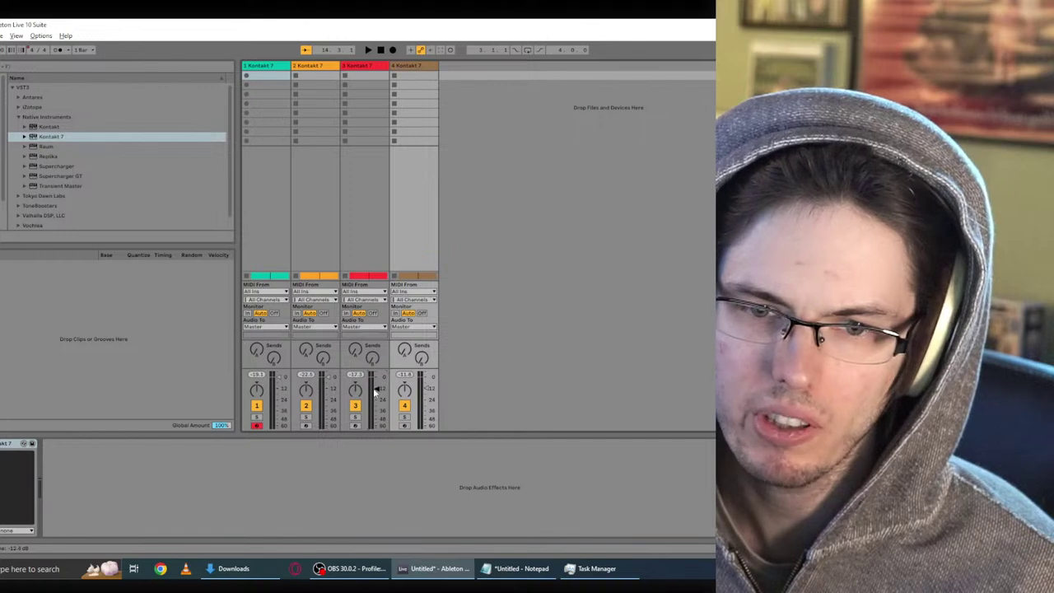
key(Tab)
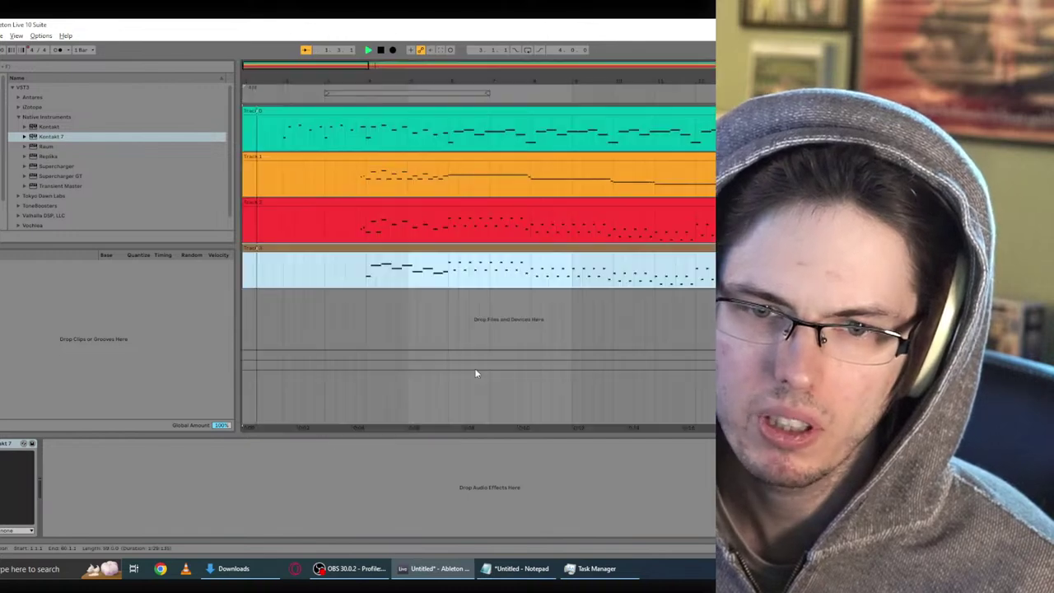
click(364, 268)
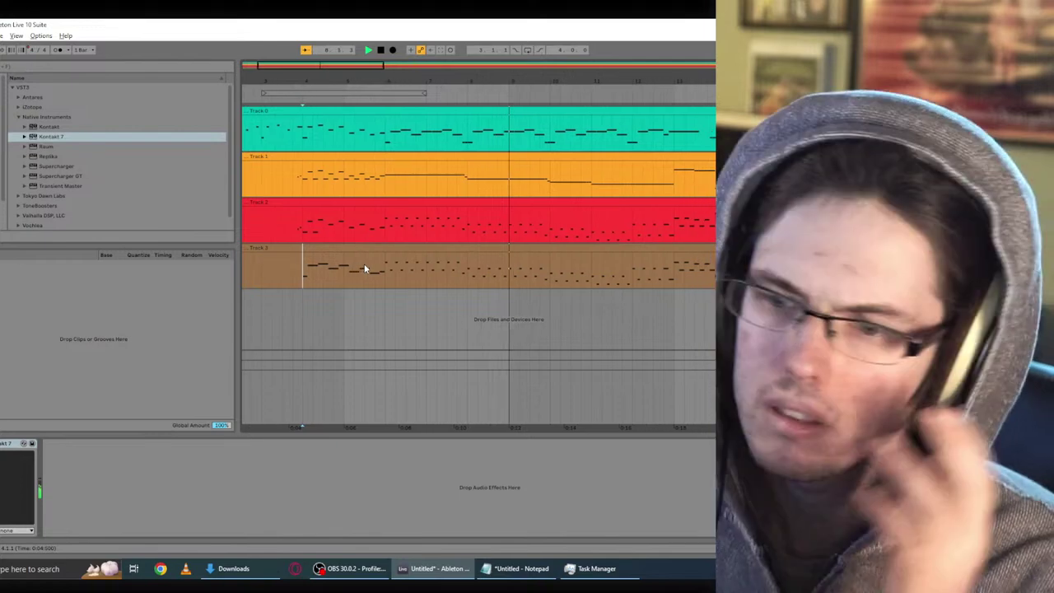
Step: Launch Dubler 2, dismiss its audio device notice, move its window clear of the transport, and stop Live's playback
key(super)
text(dubler2)
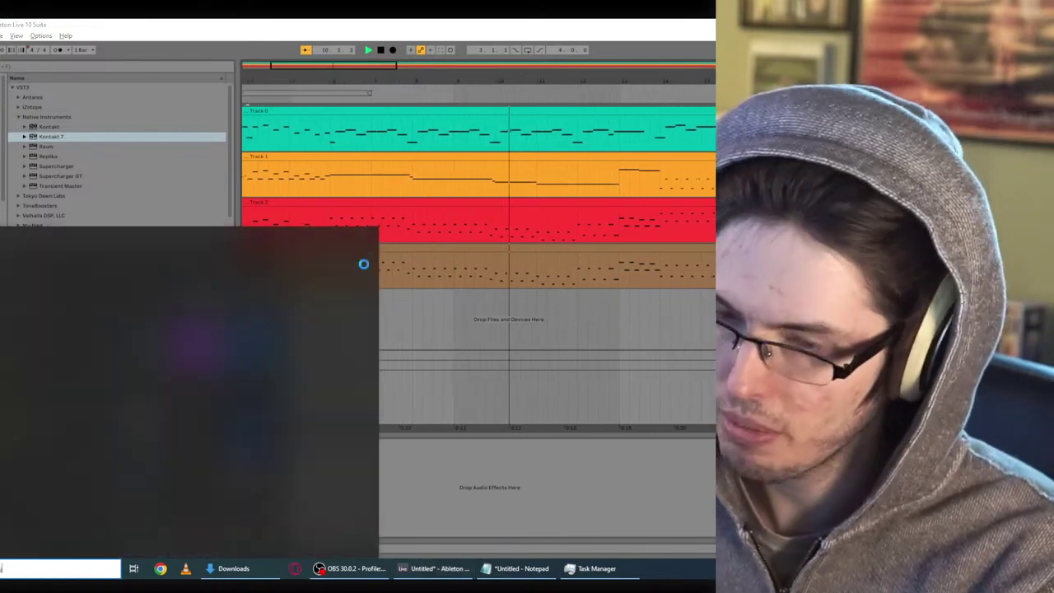
key(Return)
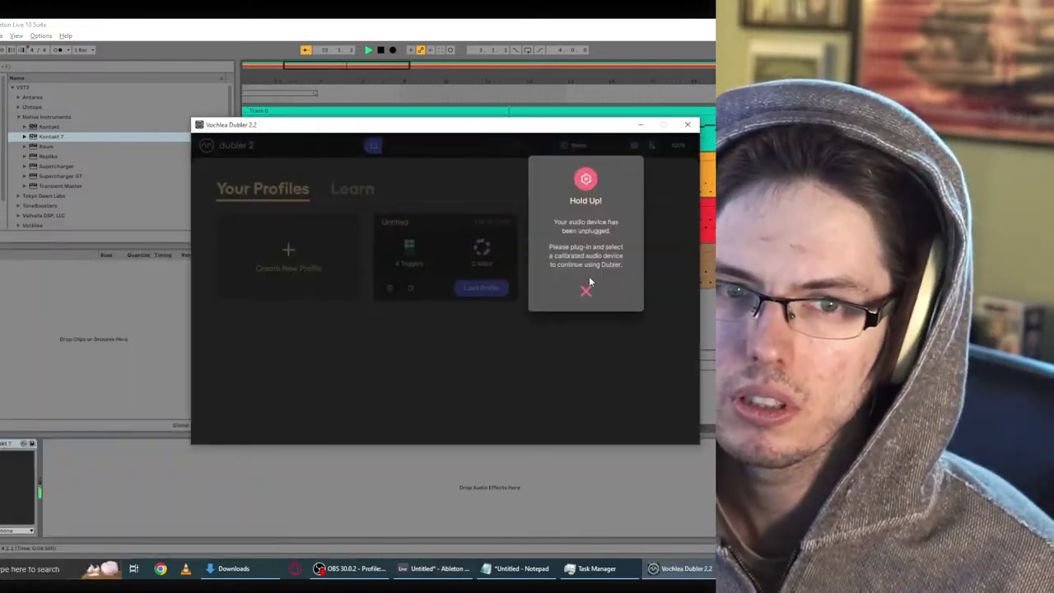
click(585, 289)
drag(451, 136, 344, 249)
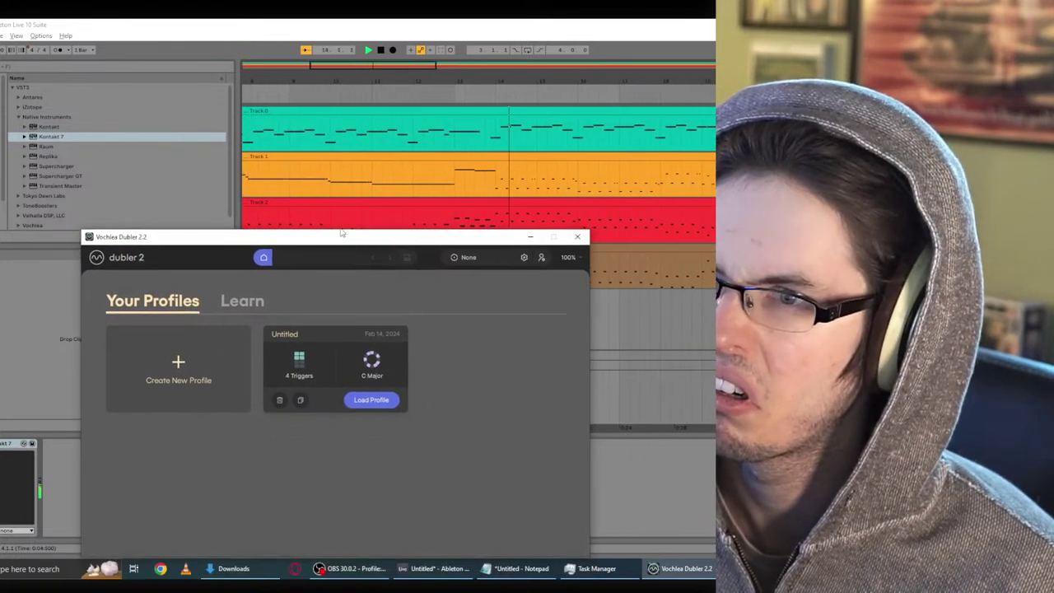
click(381, 51)
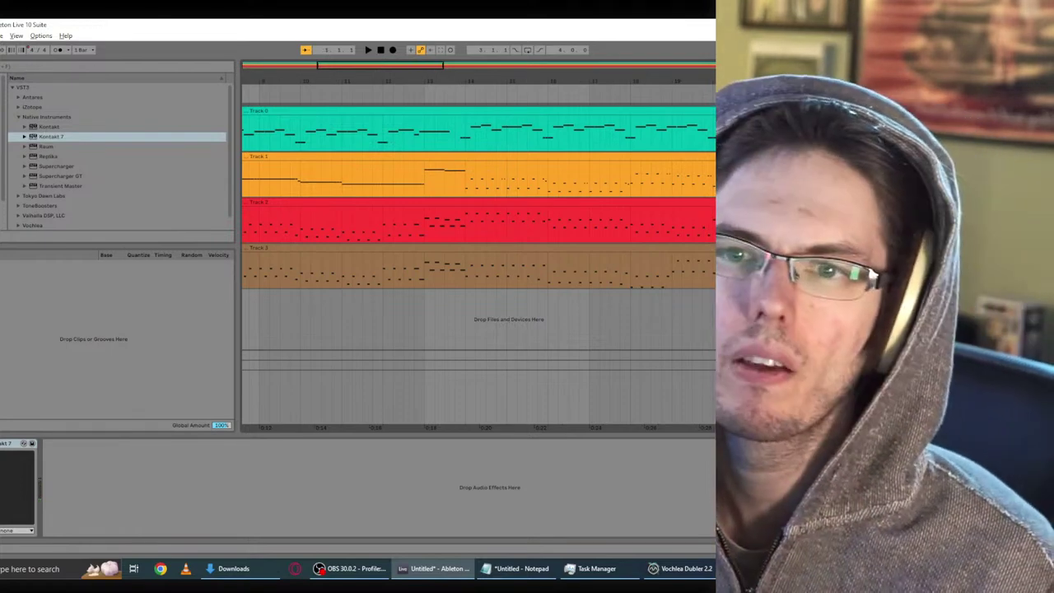
Step: Review Live's audio input device and driver type options, keep the current choices, and close the preferences
click(41, 36)
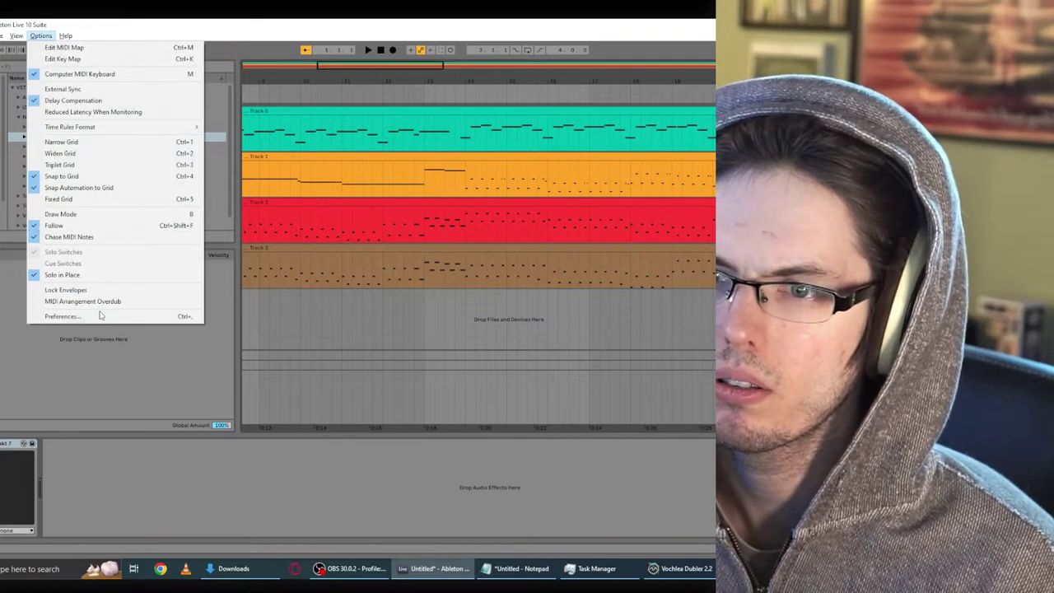
click(57, 317)
click(516, 180)
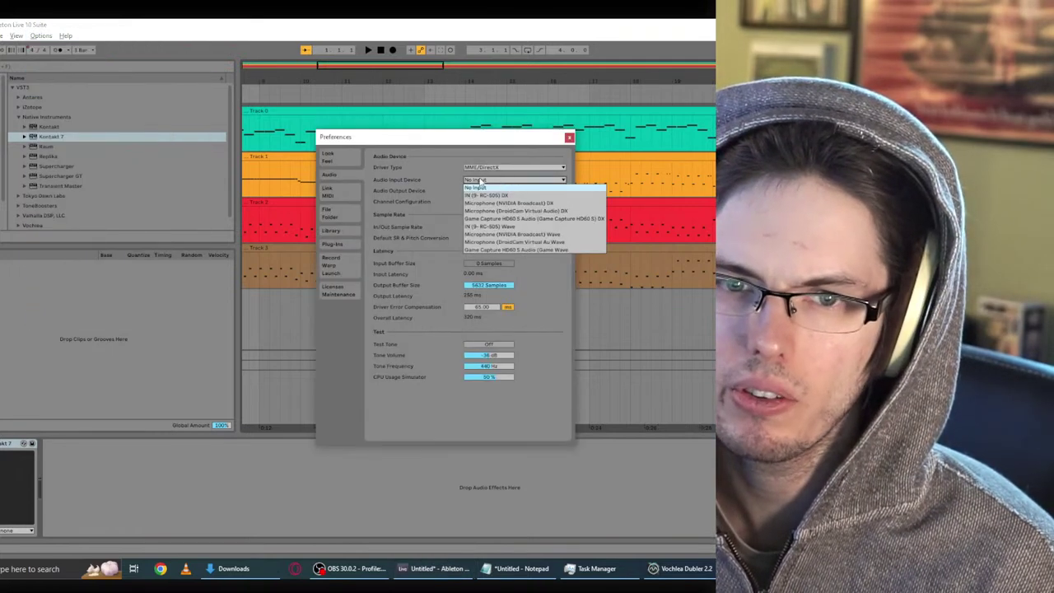
click(480, 181)
click(483, 167)
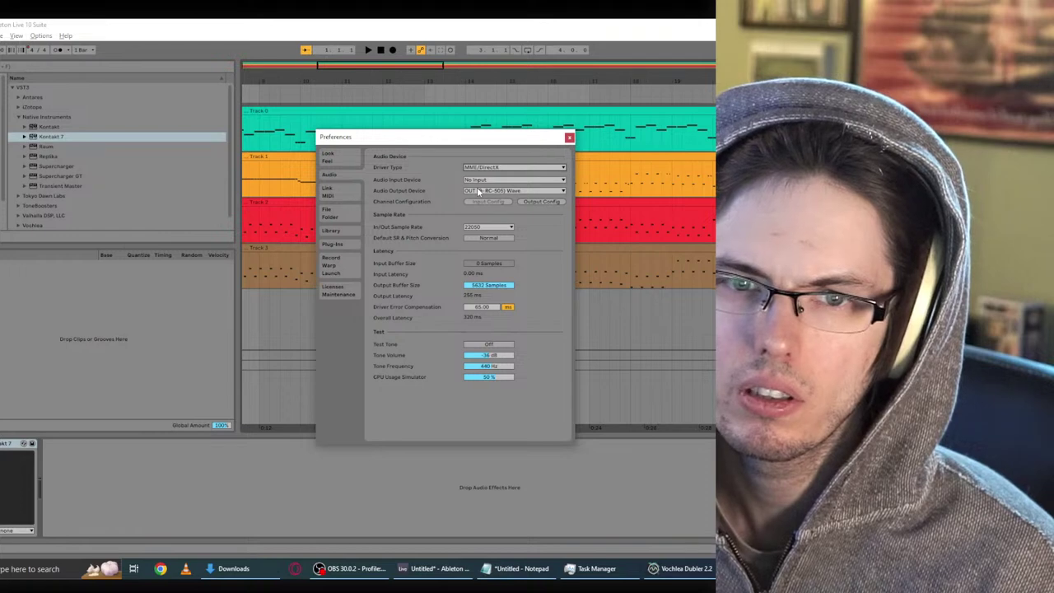
click(568, 138)
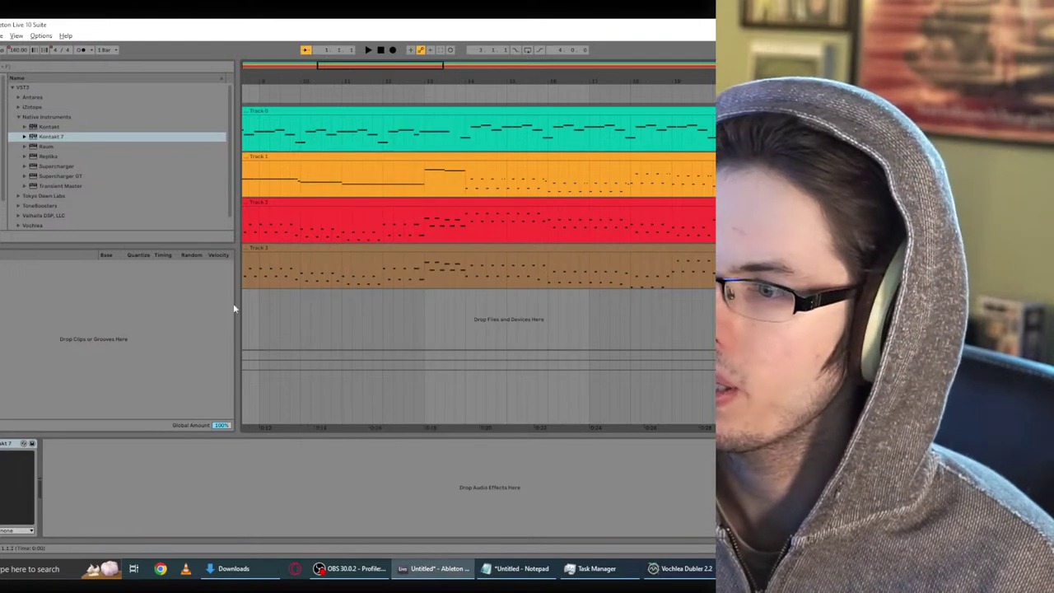
Step: Switch to Dubler 2, load the Untitled profile, and try to set its audio input device to RC-505
click(680, 567)
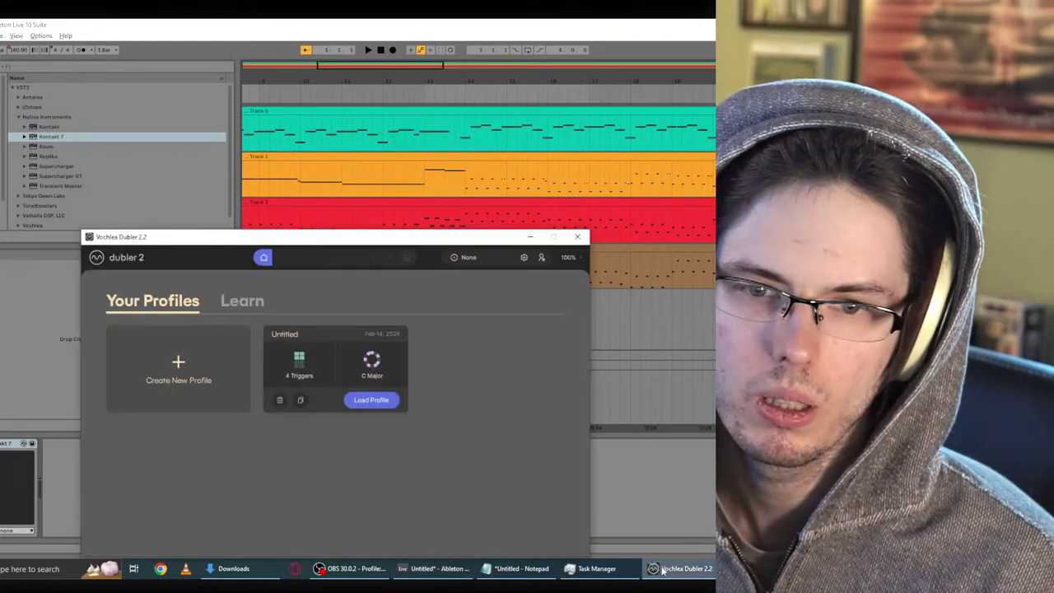
click(369, 400)
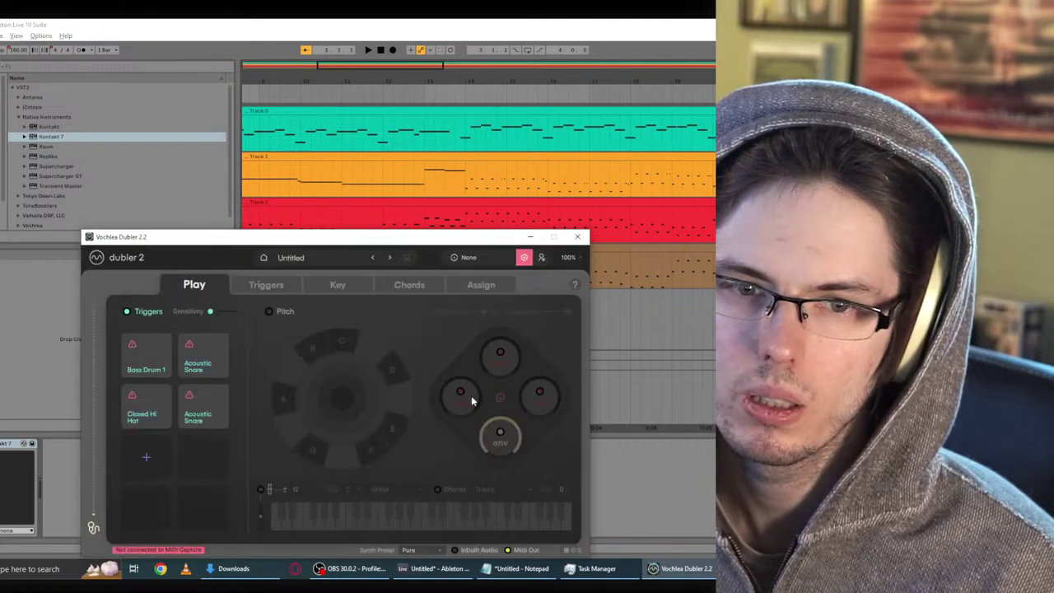
click(500, 259)
click(528, 287)
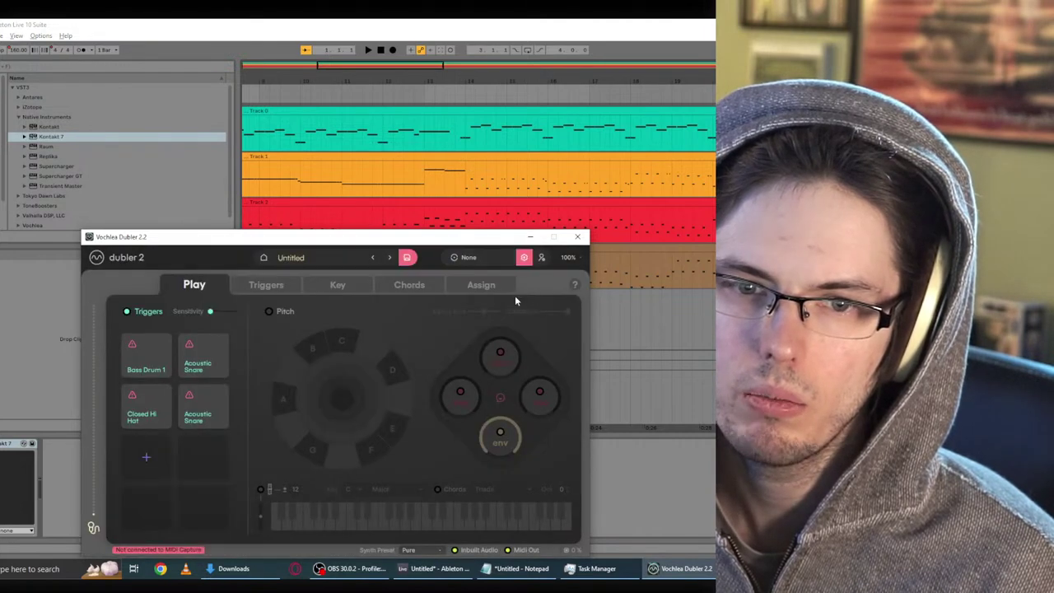
click(524, 258)
click(362, 343)
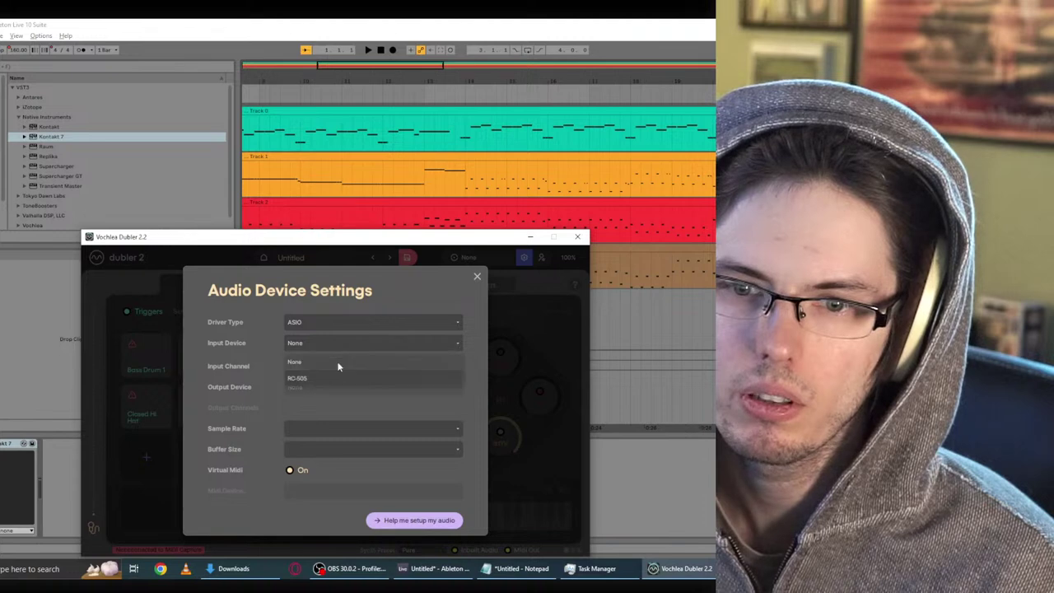
click(312, 379)
click(477, 275)
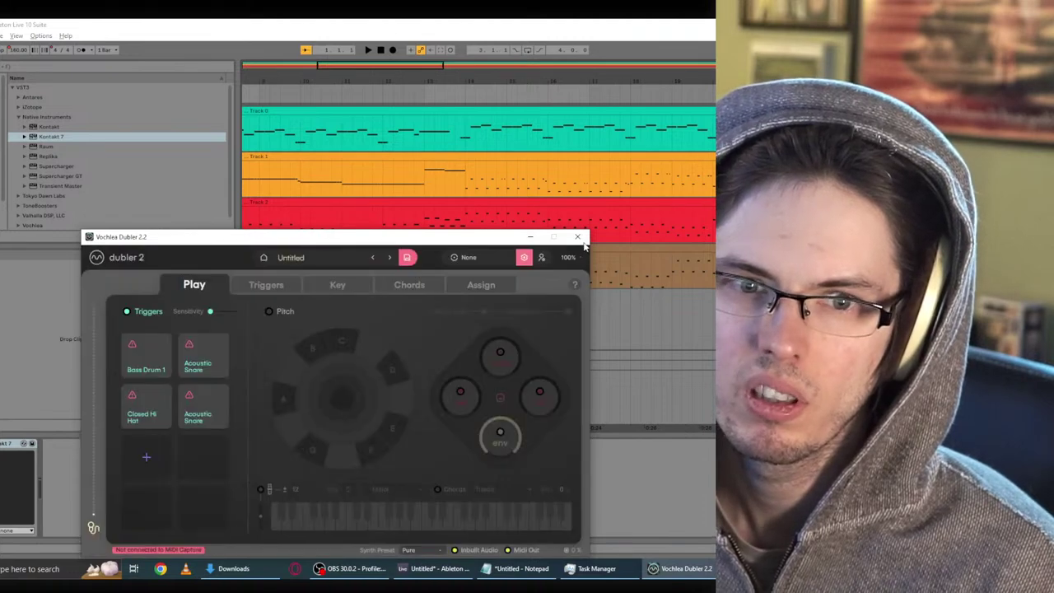
Step: Restart Dubler 2, saving the profile on exit and dismissing the audio device notice after the relaunch
click(577, 236)
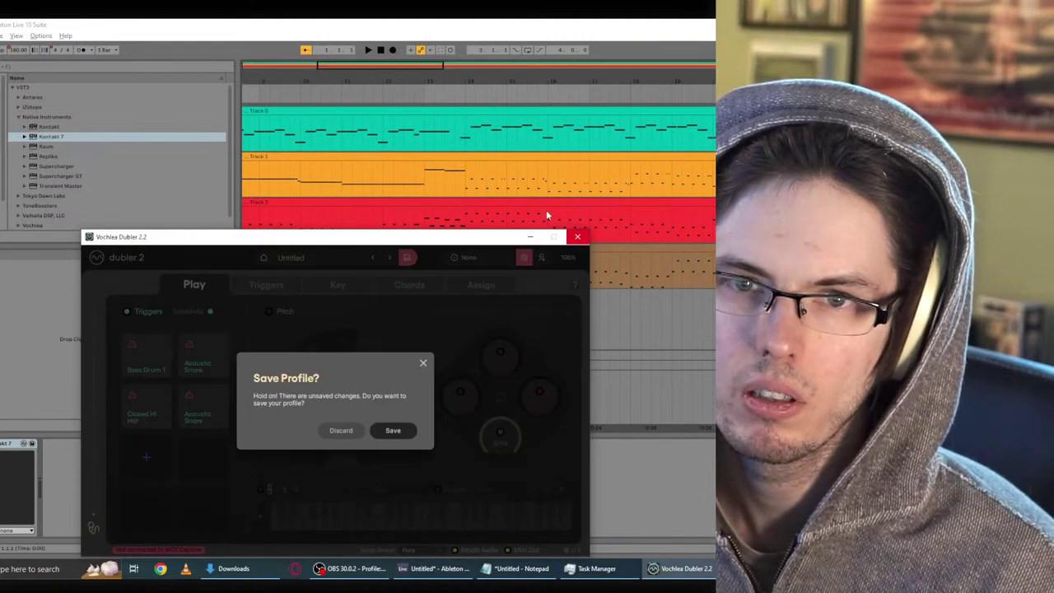
click(376, 432)
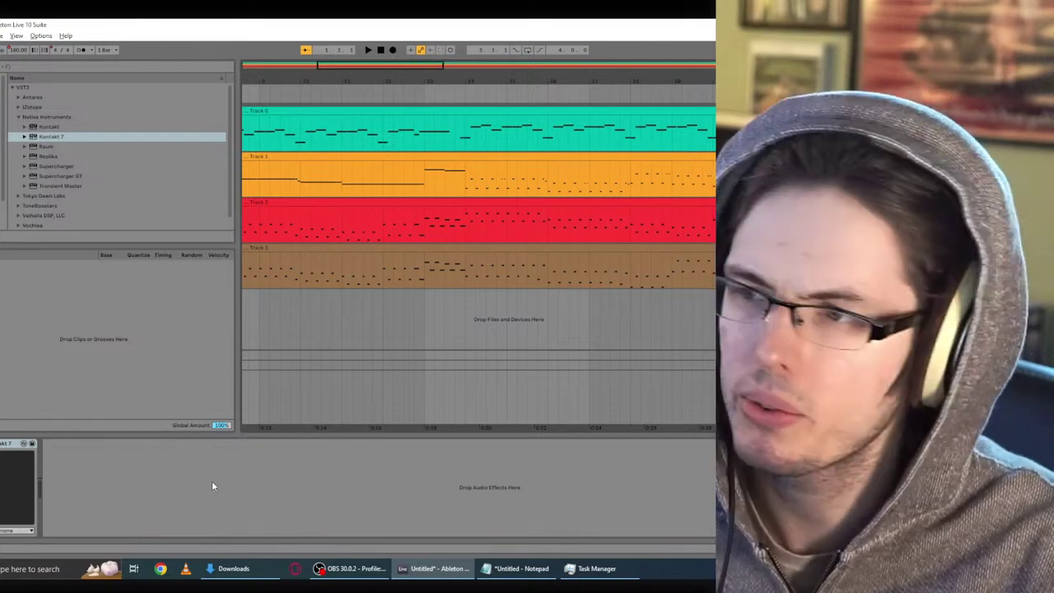
key(super)
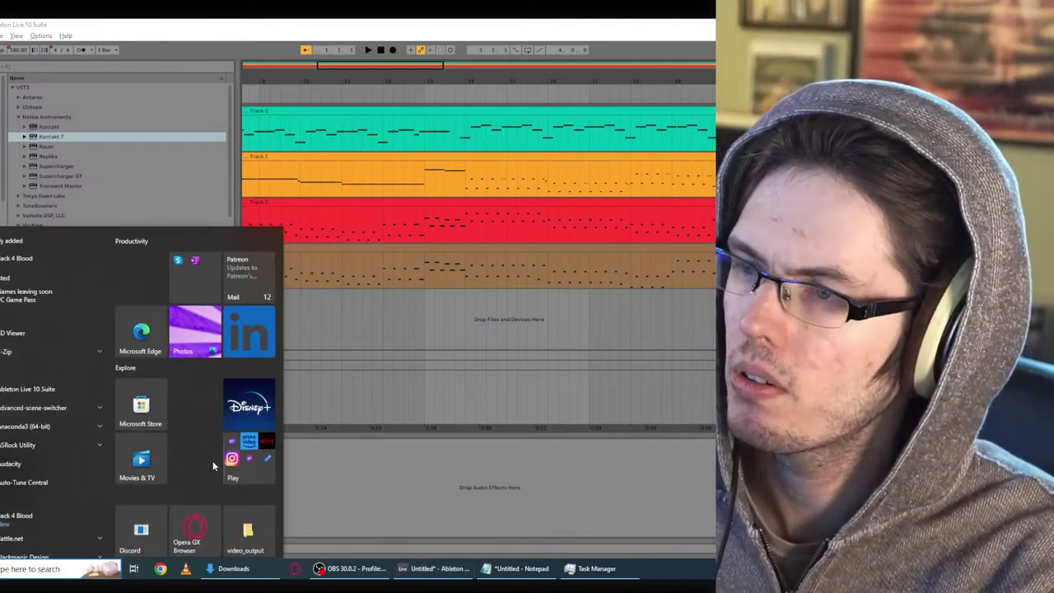
text(dubler2)
key(Return)
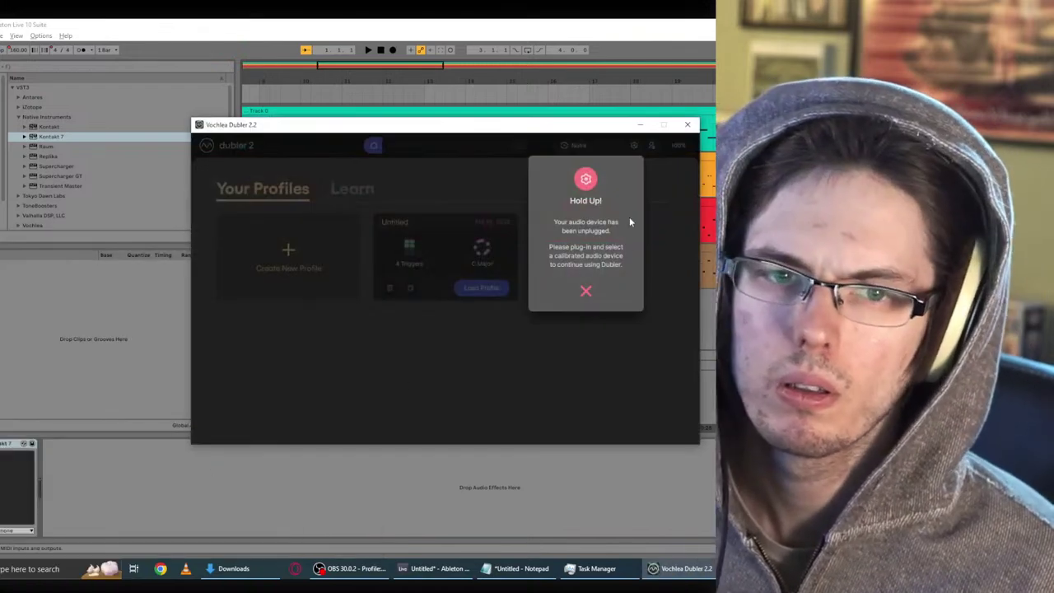
click(584, 292)
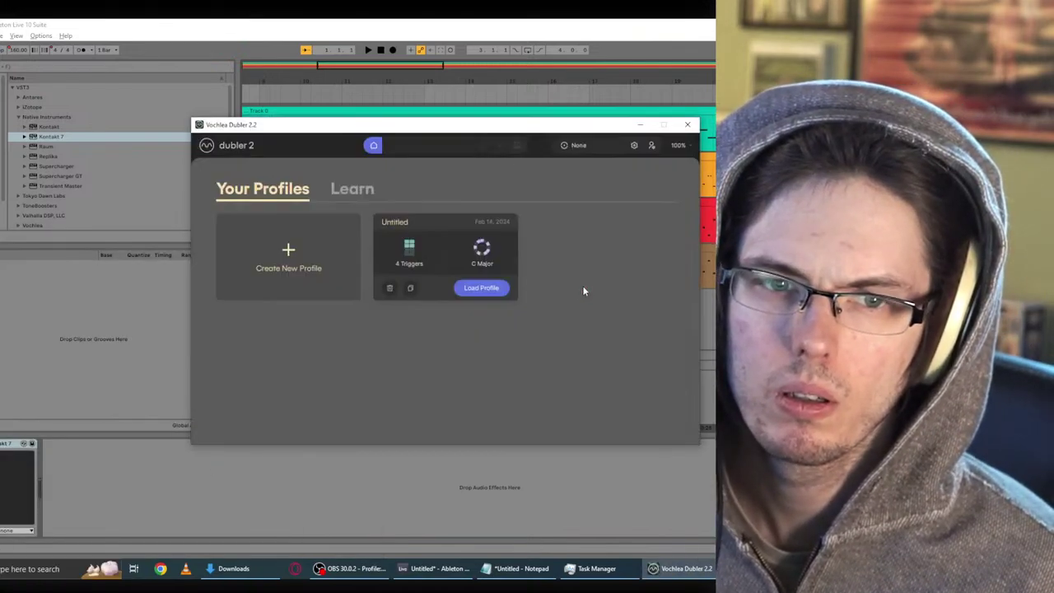
Step: Switch Live's audio driver type to ASIO and set its audio device to No Device
click(386, 40)
click(41, 35)
click(66, 317)
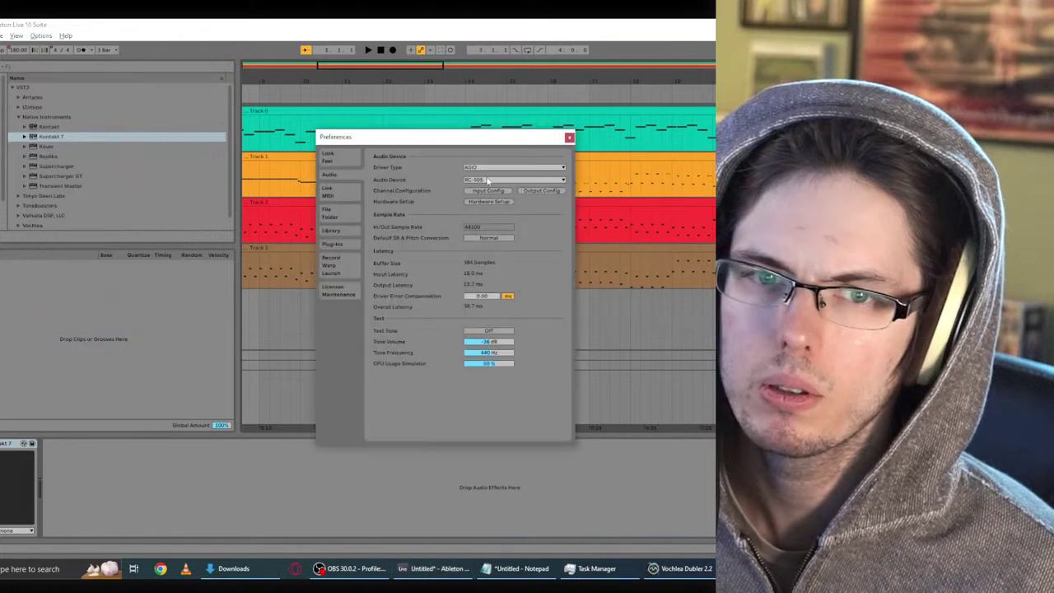
click(496, 168)
click(498, 169)
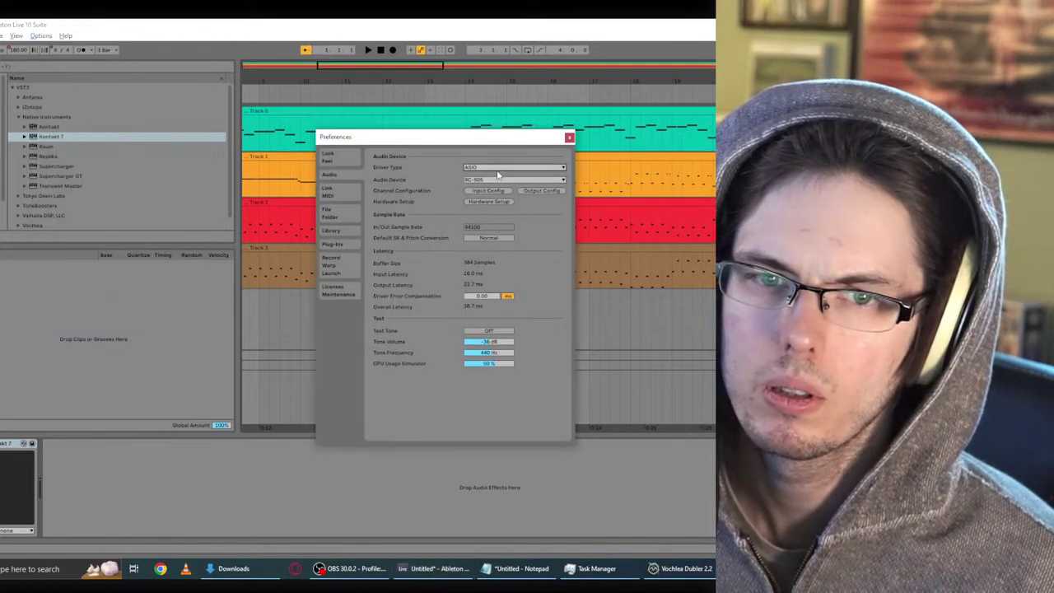
click(491, 179)
click(485, 187)
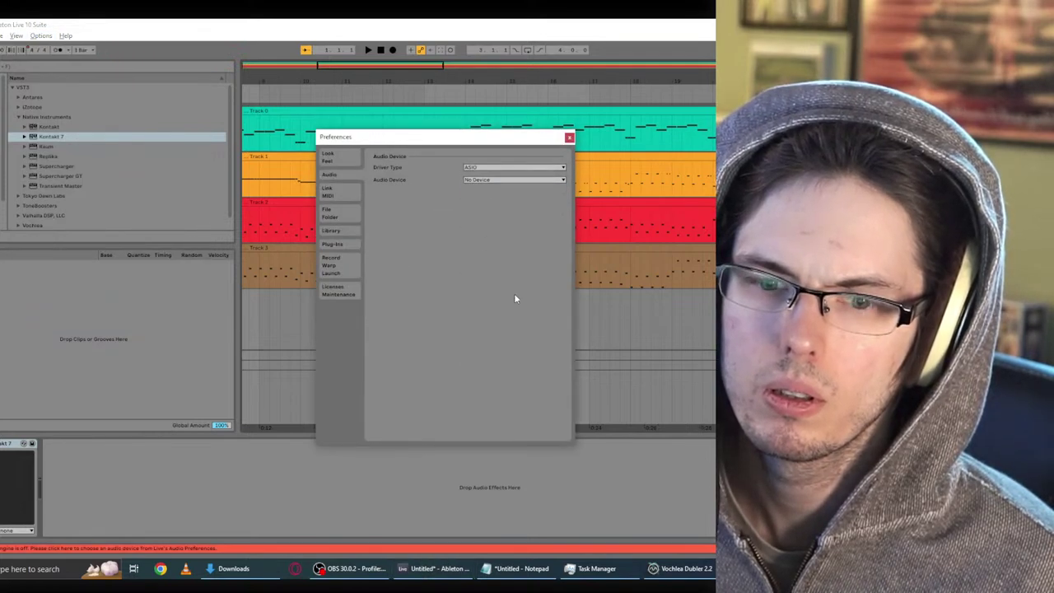
click(282, 532)
Step: Set Live's driver type to MME/DirectX with No Input and OUT (9- RC-505) DX as output, and play the arrangement
click(491, 150)
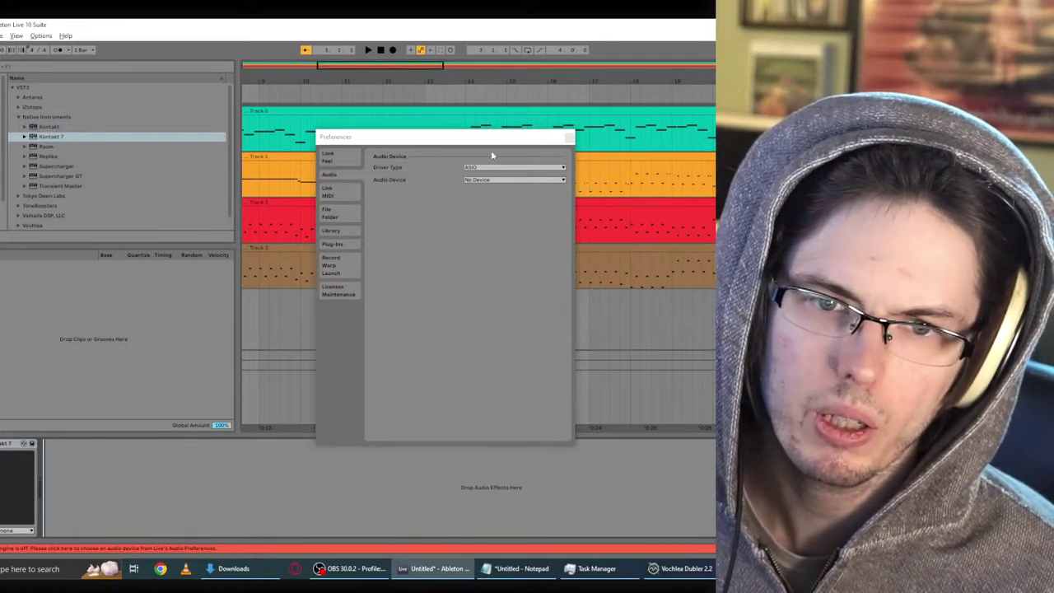
click(496, 167)
click(490, 180)
click(486, 179)
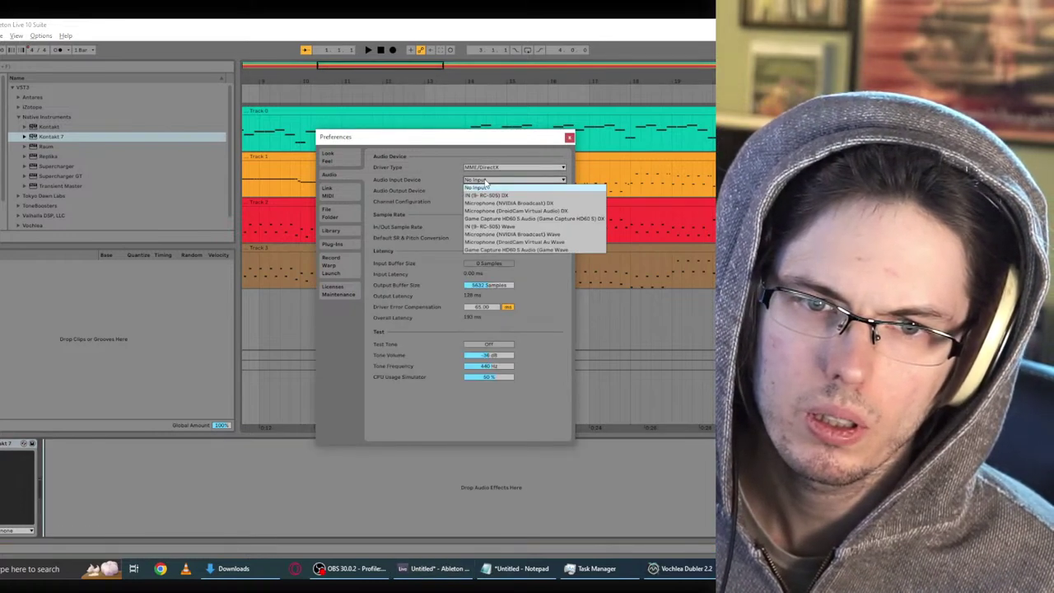
click(486, 187)
click(480, 190)
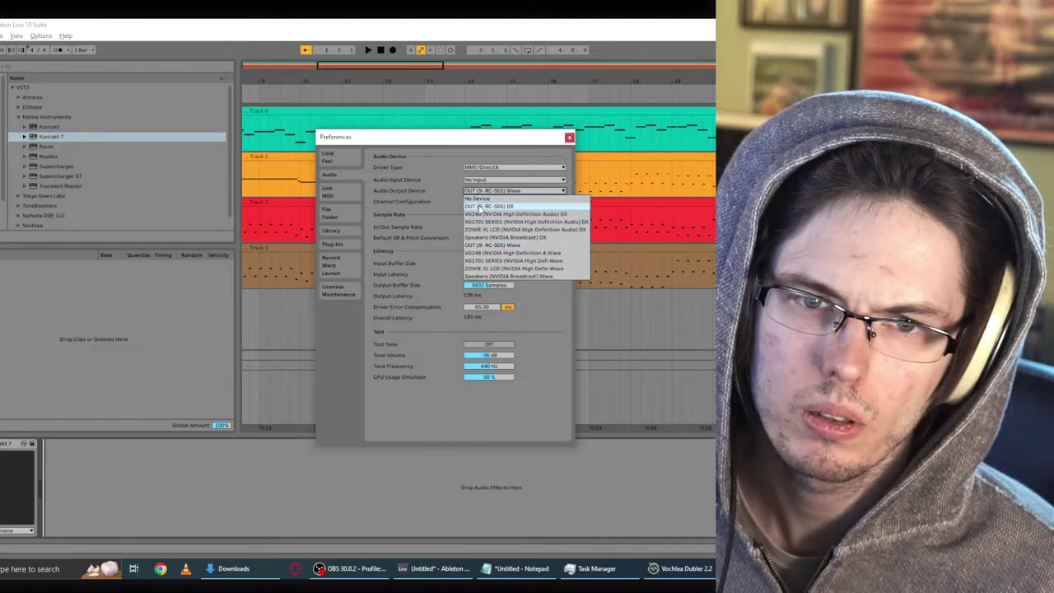
click(480, 210)
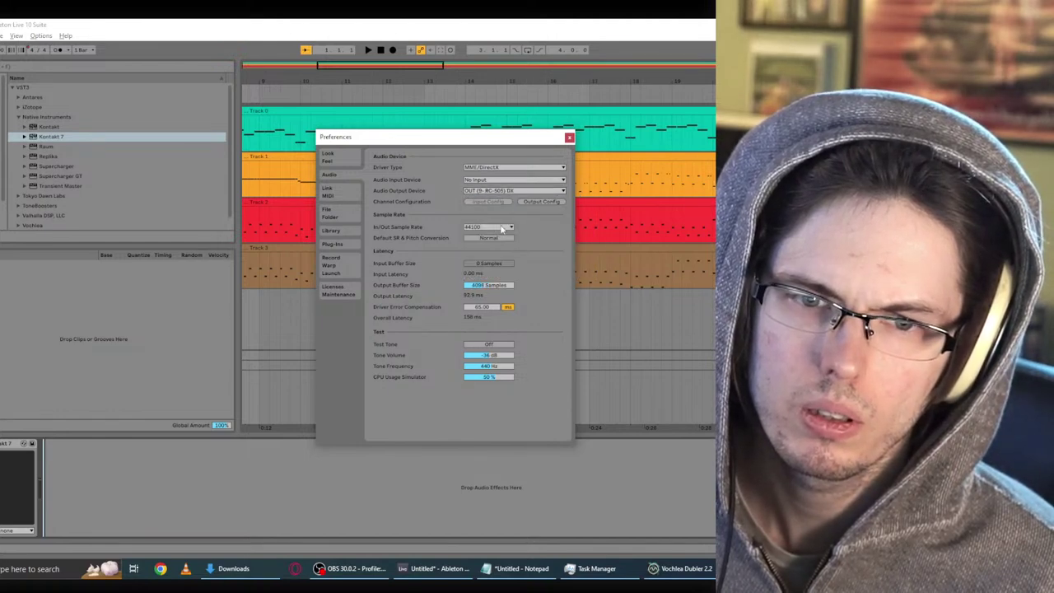
click(569, 138)
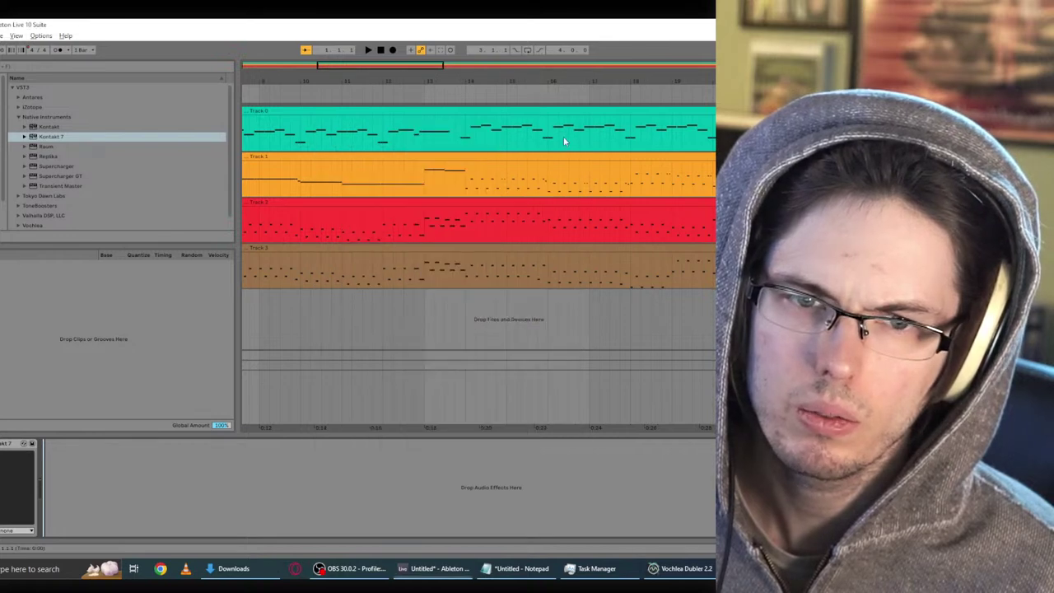
key(space)
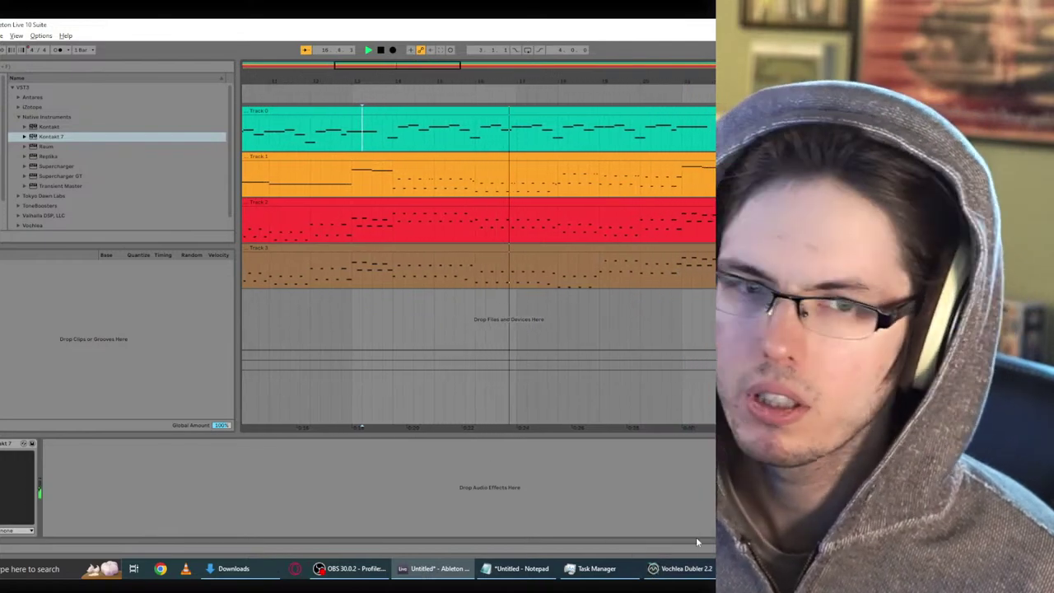
Step: Load the Untitled profile in Dubler 2 and set its ASIO input device to RC-505, skipping the calibration
click(682, 568)
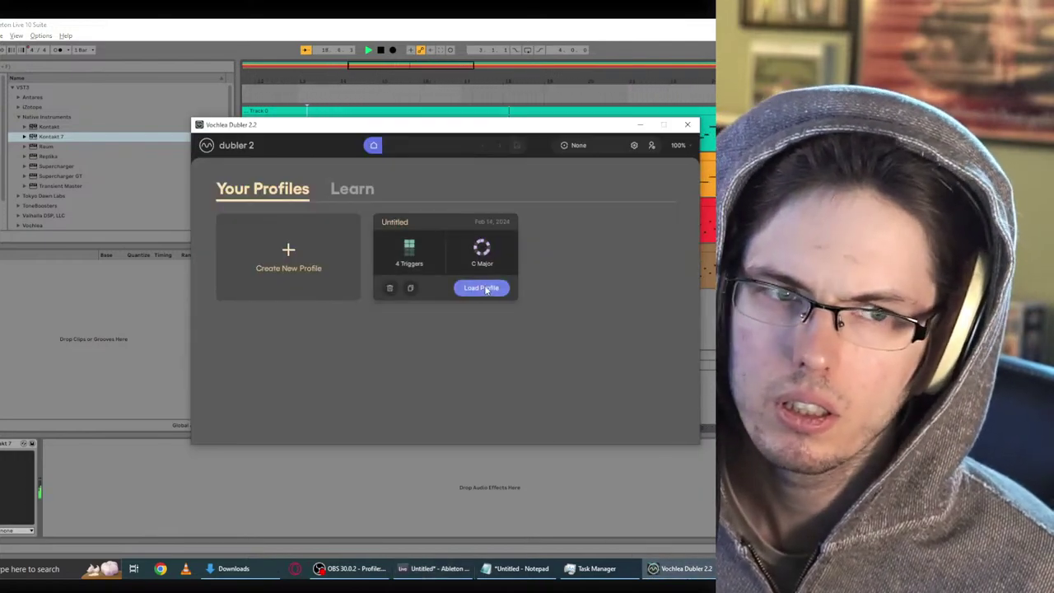
click(484, 288)
click(583, 293)
click(586, 146)
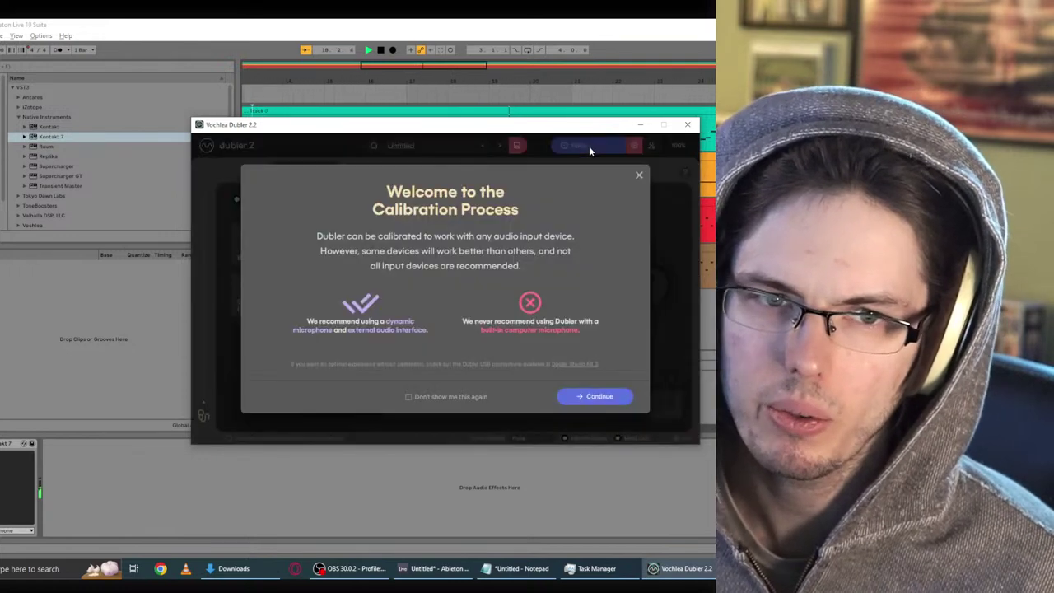
click(635, 173)
click(633, 146)
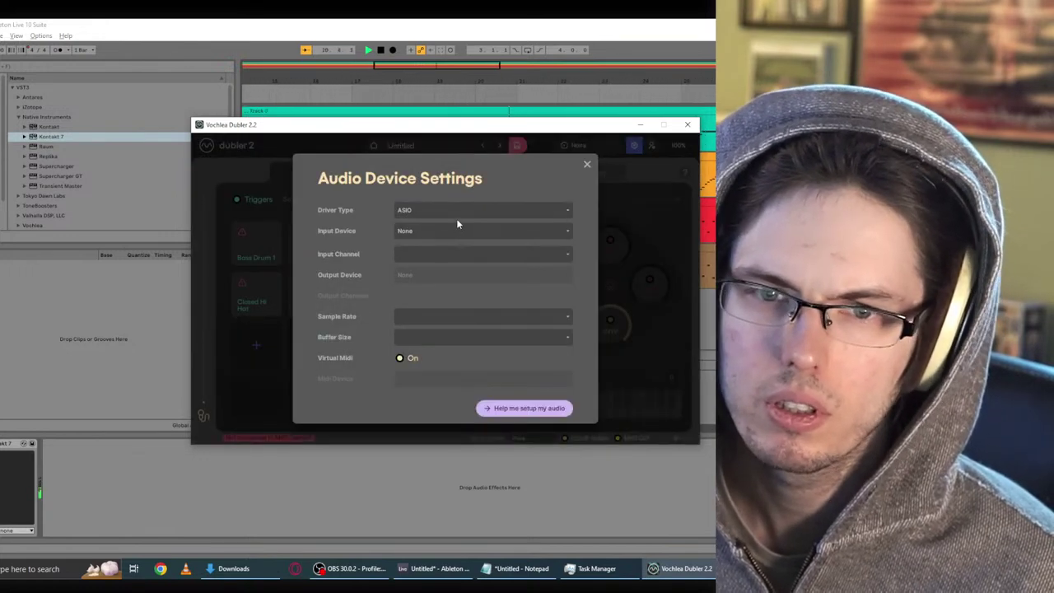
click(454, 230)
click(419, 265)
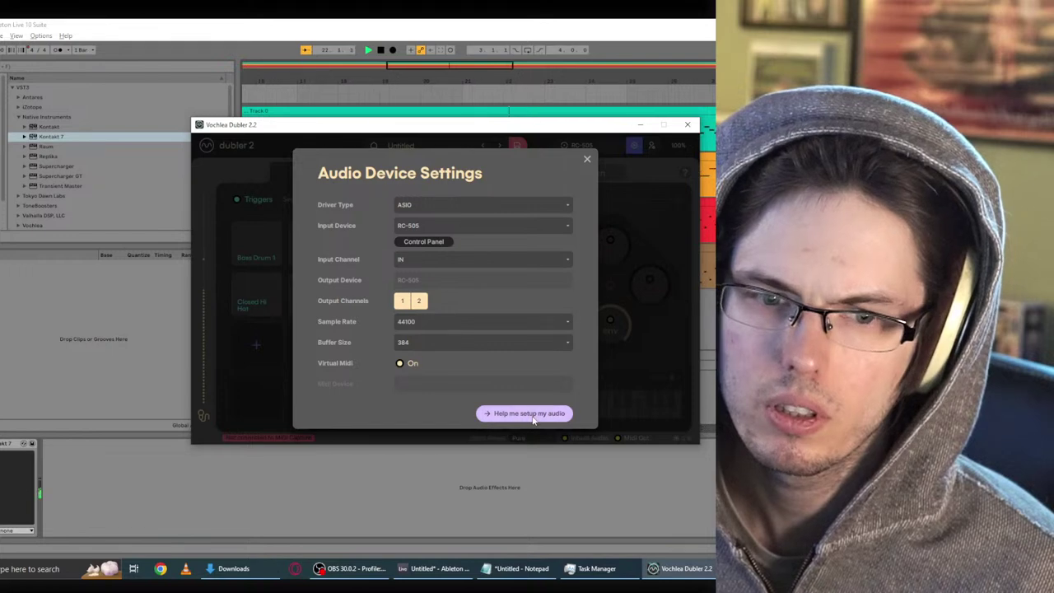
click(586, 159)
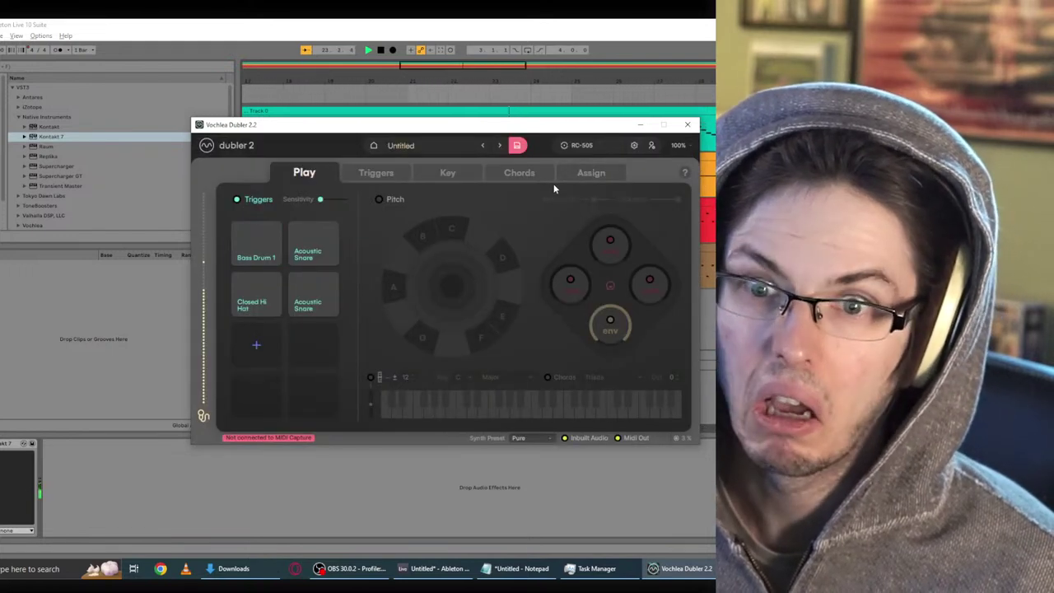
Step: Check Dubler's MIDI assignments, turn off its inbuilt audio, and view the chord settings
click(584, 173)
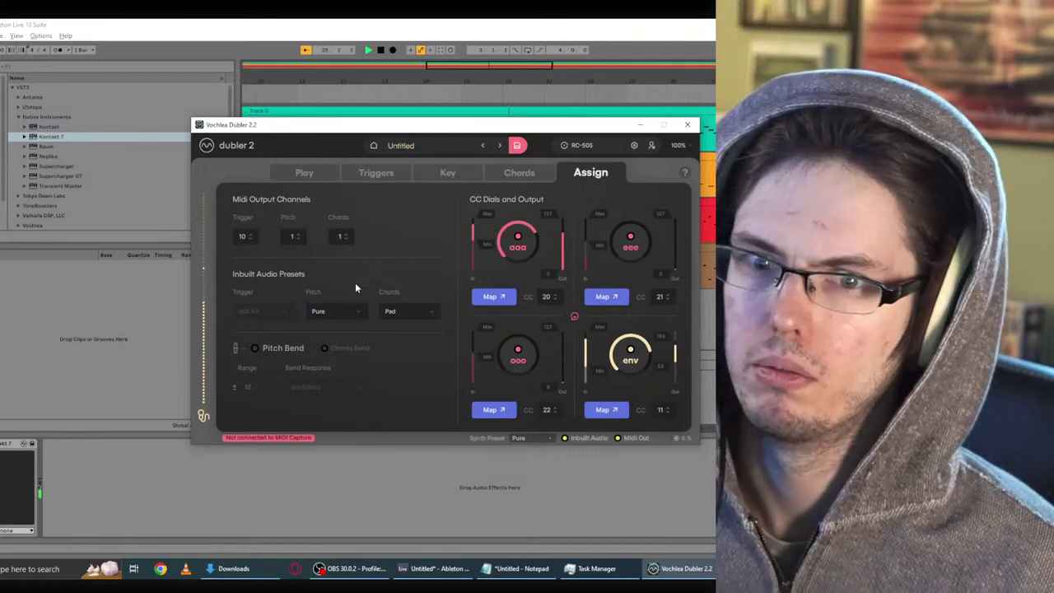
click(566, 439)
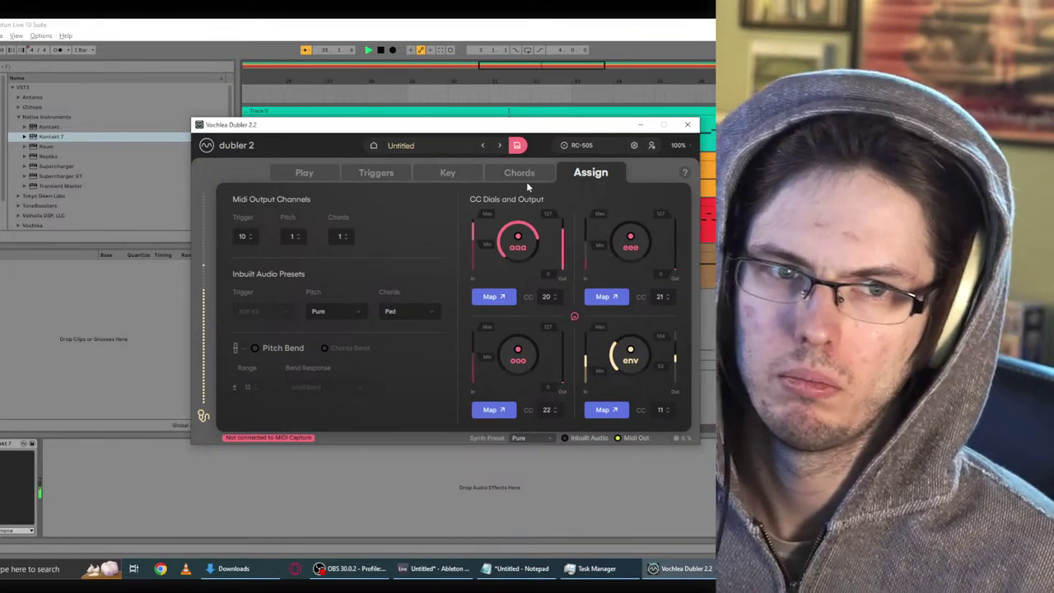
click(514, 174)
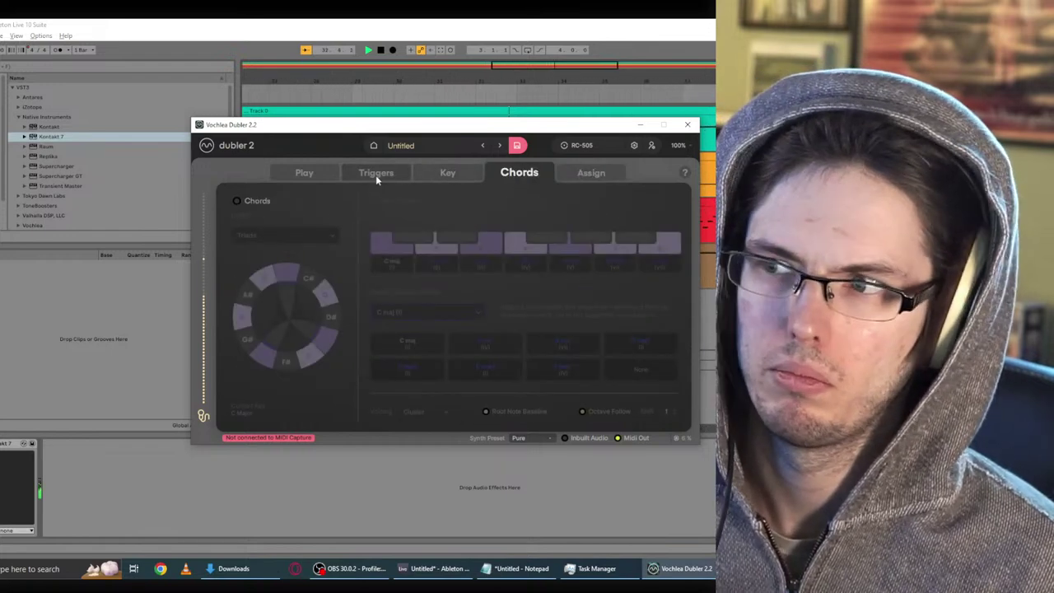
Step: Turn off Dubler's triggers and check its audio device settings and MIDI Capture connection information
click(375, 174)
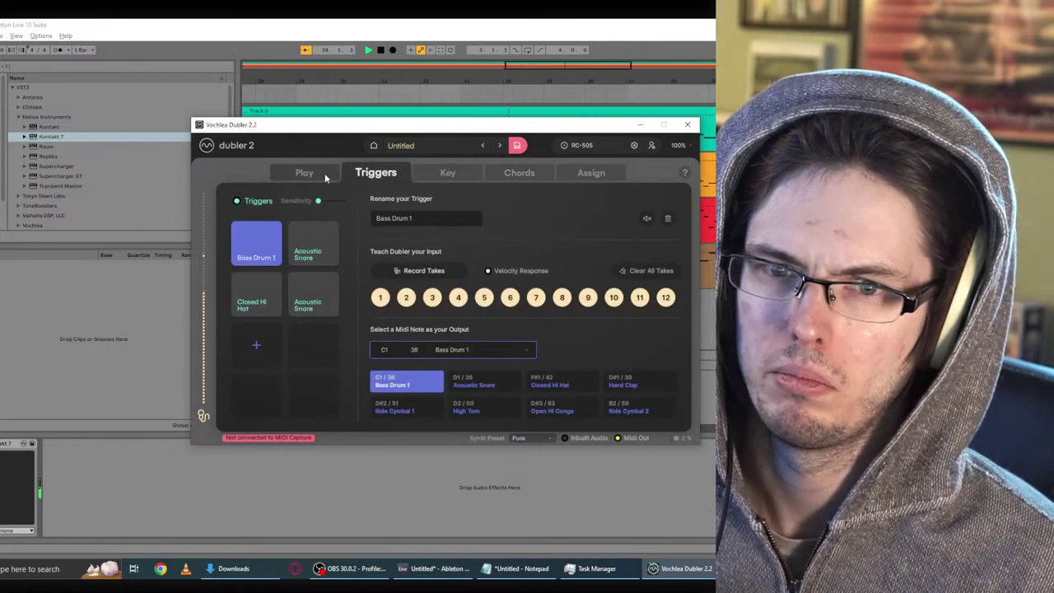
click(303, 173)
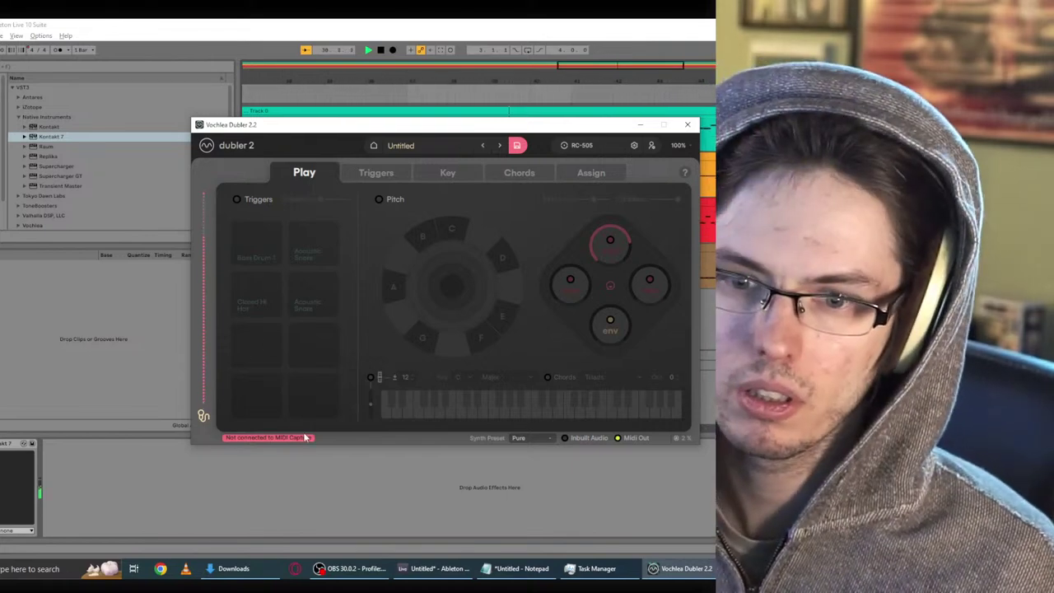
click(633, 145)
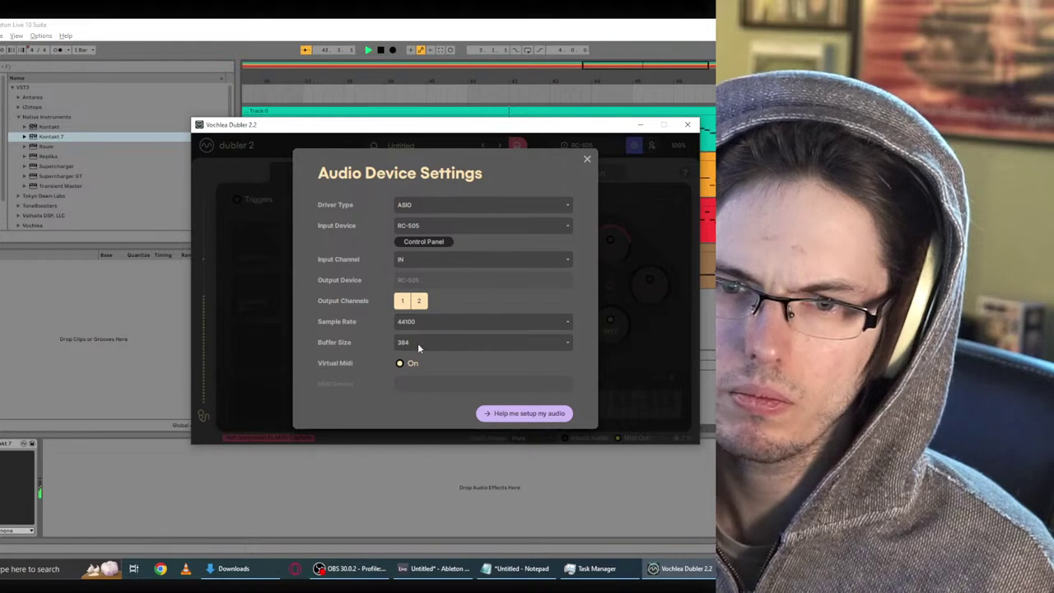
click(586, 160)
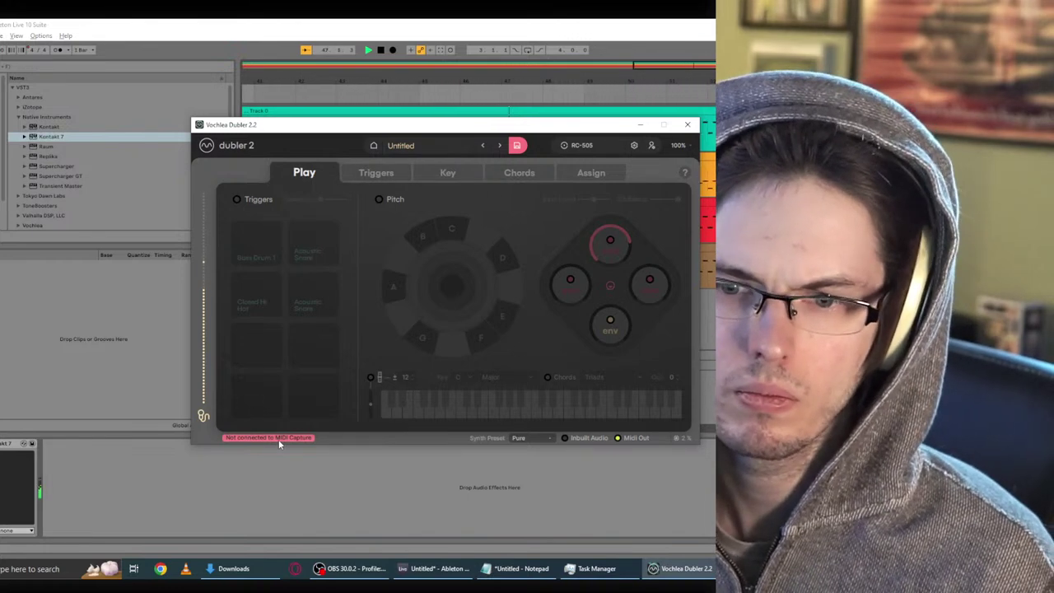
click(278, 438)
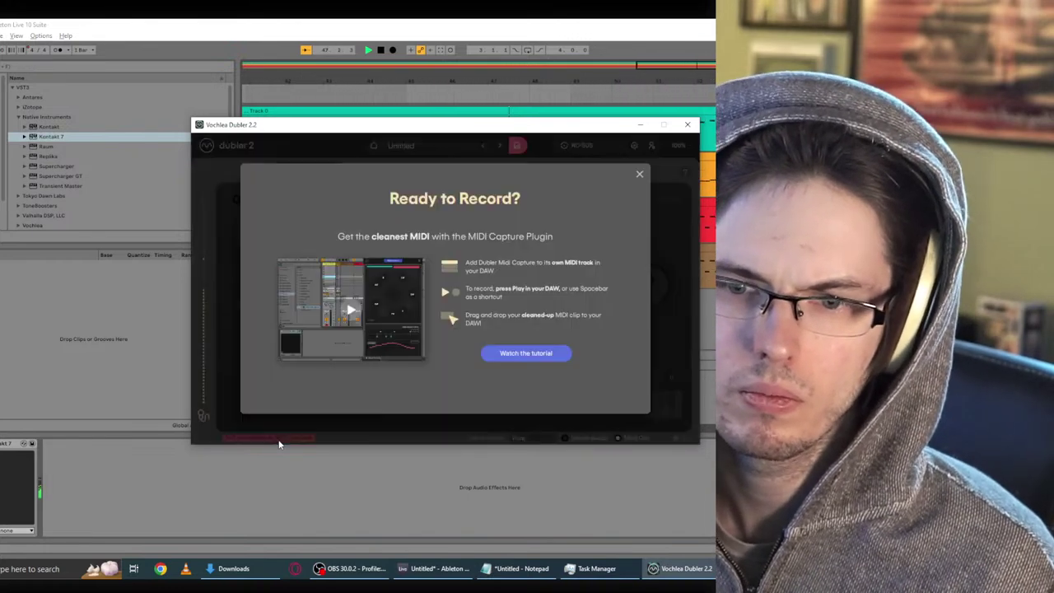
click(639, 174)
Step: Set the RC-505 ASIO driver's audio buffer size to 6 from Dubler's audio device settings and accept the in-use notice
click(633, 145)
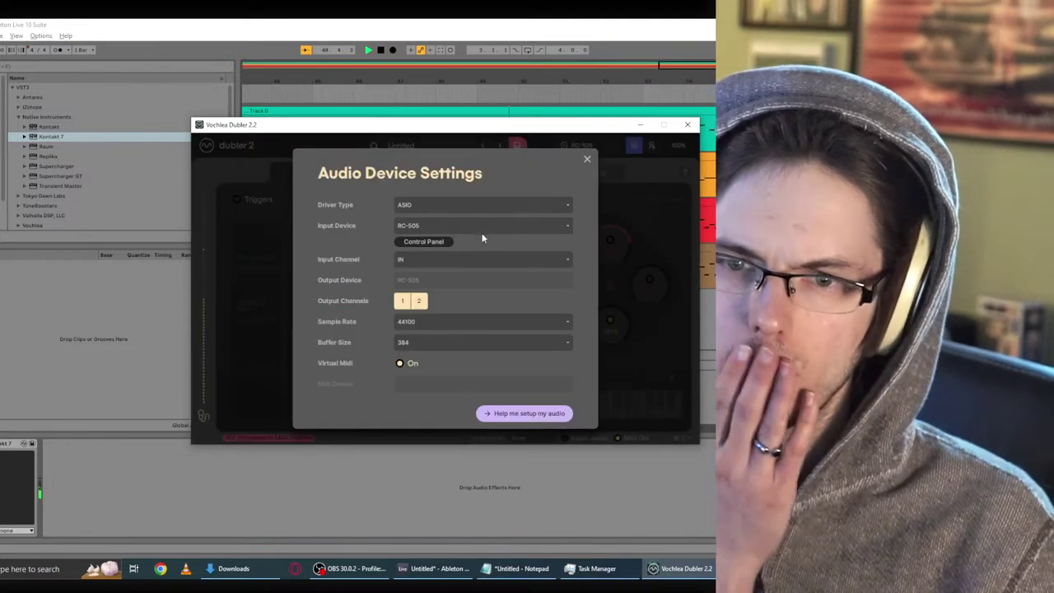
click(428, 241)
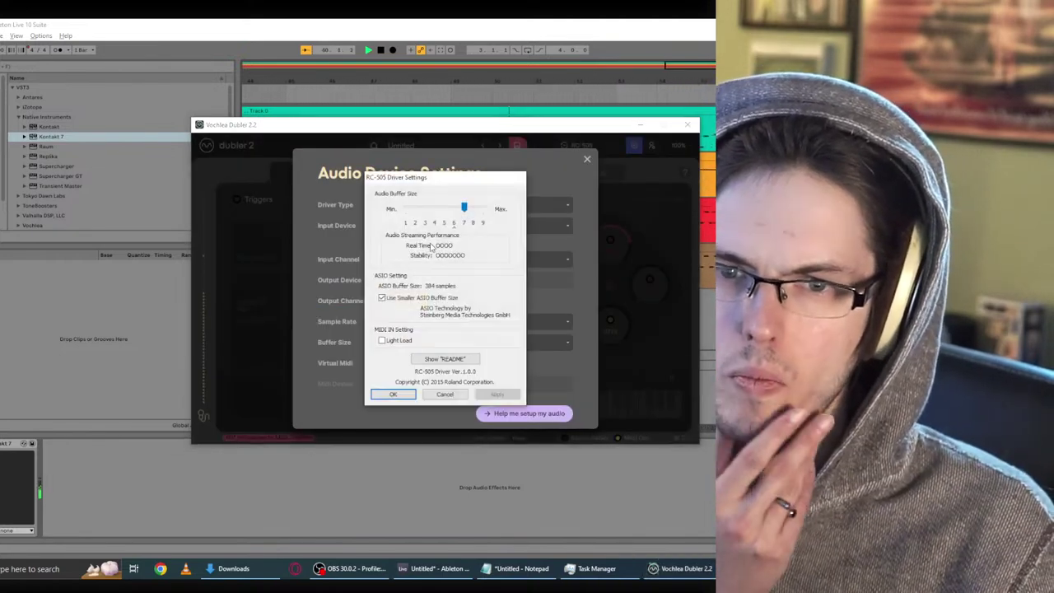
click(453, 208)
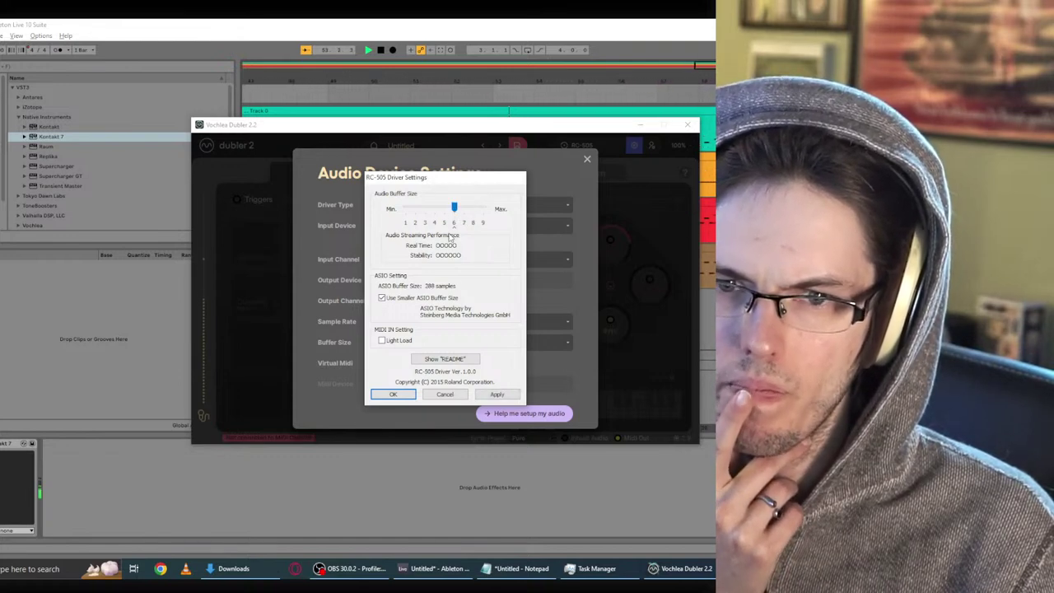
click(392, 396)
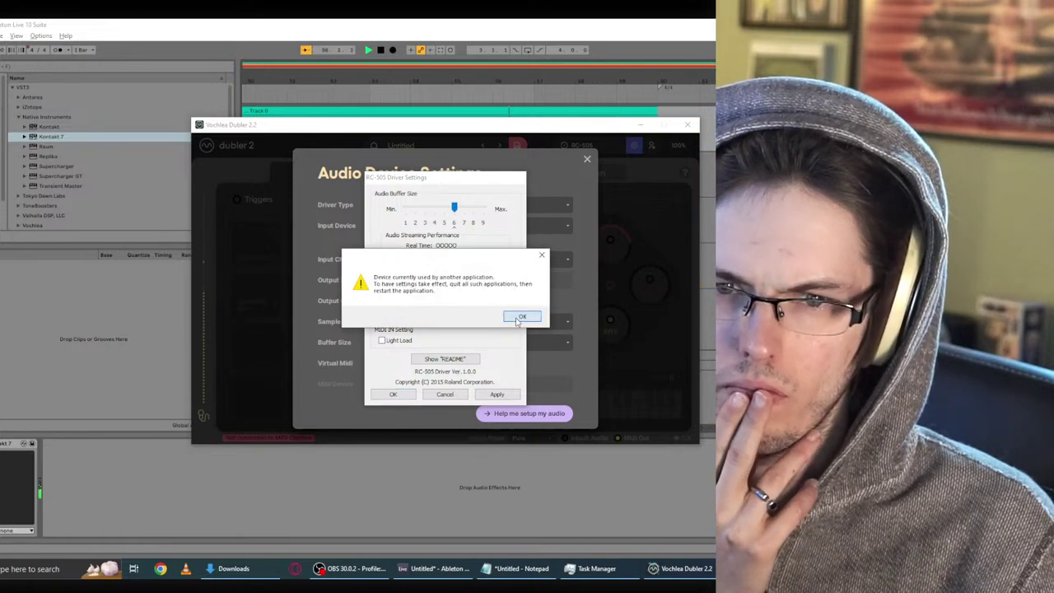
click(521, 316)
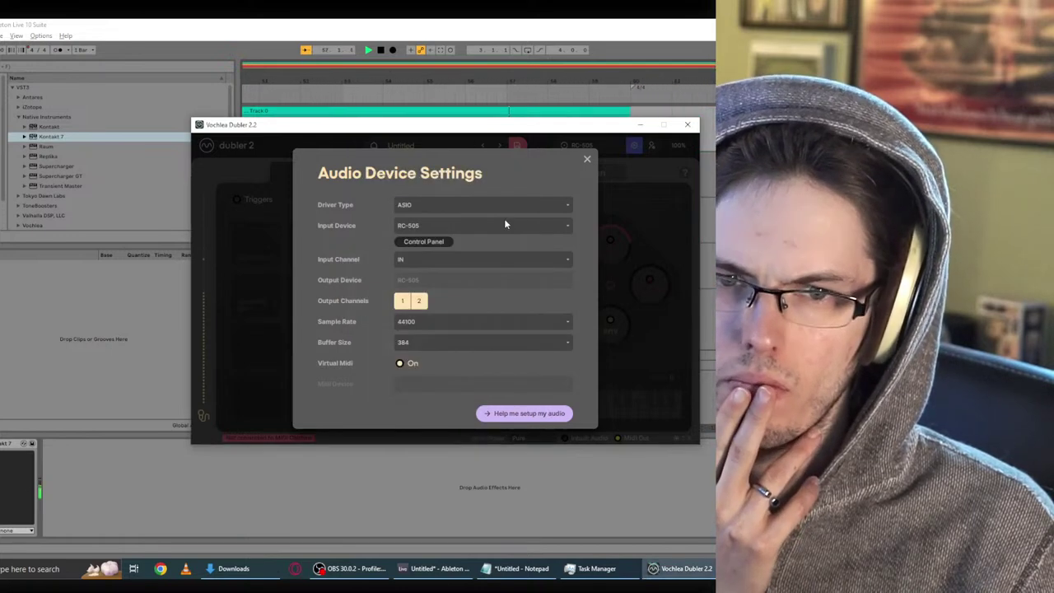
click(586, 158)
Step: Close Dubler 2 while saving the profile, relaunch it and load the Untitled profile again
click(386, 169)
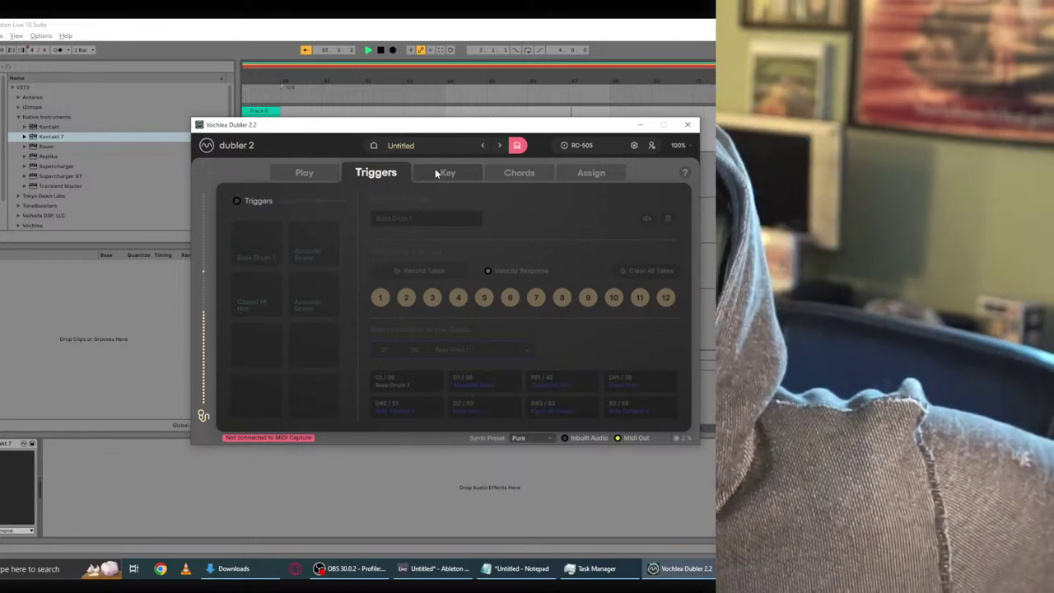
click(687, 124)
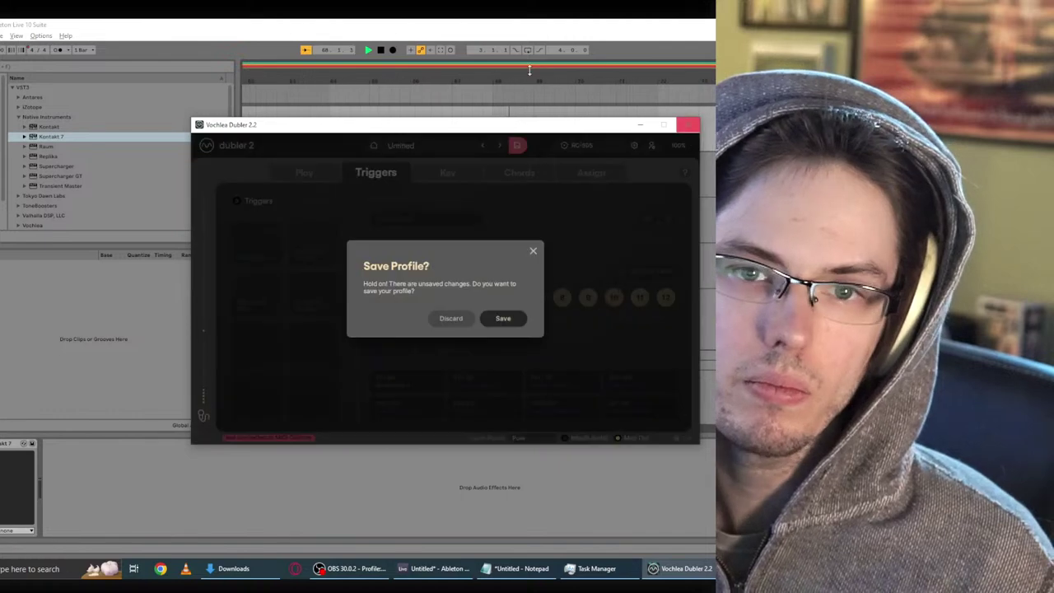
click(502, 318)
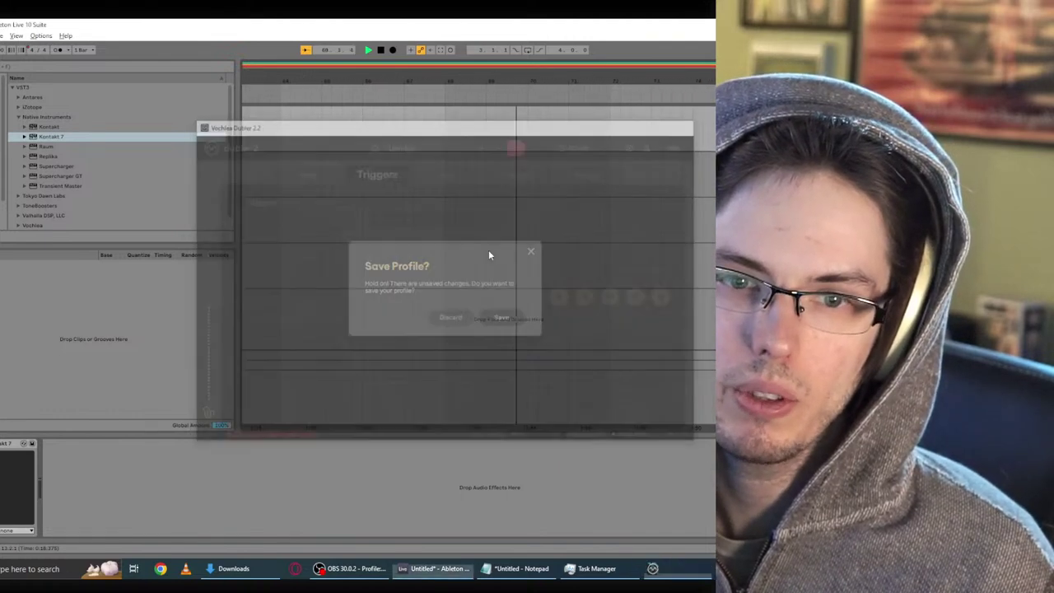
key(super)
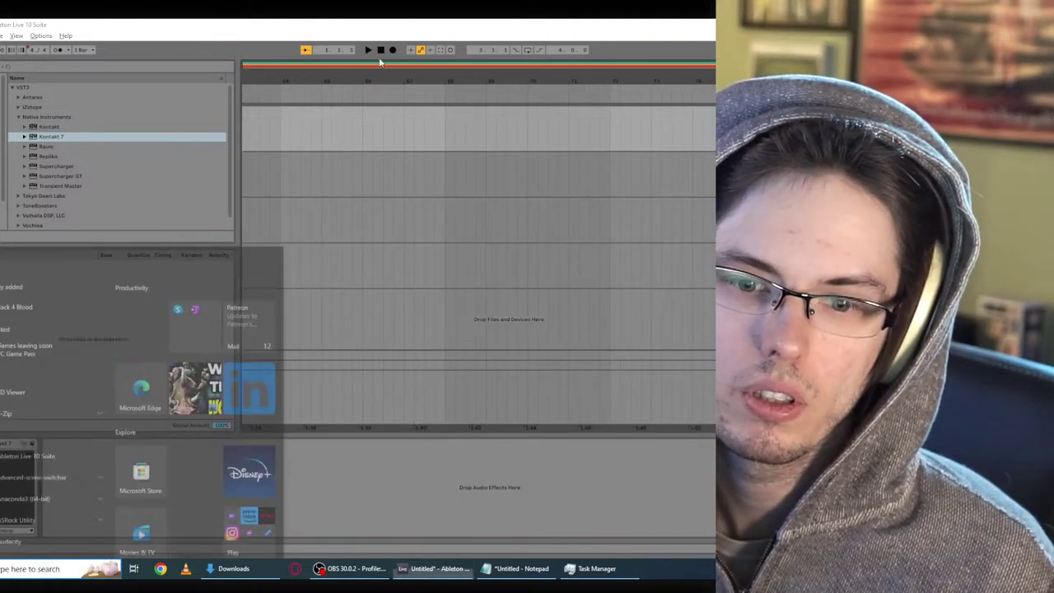
text(discord)
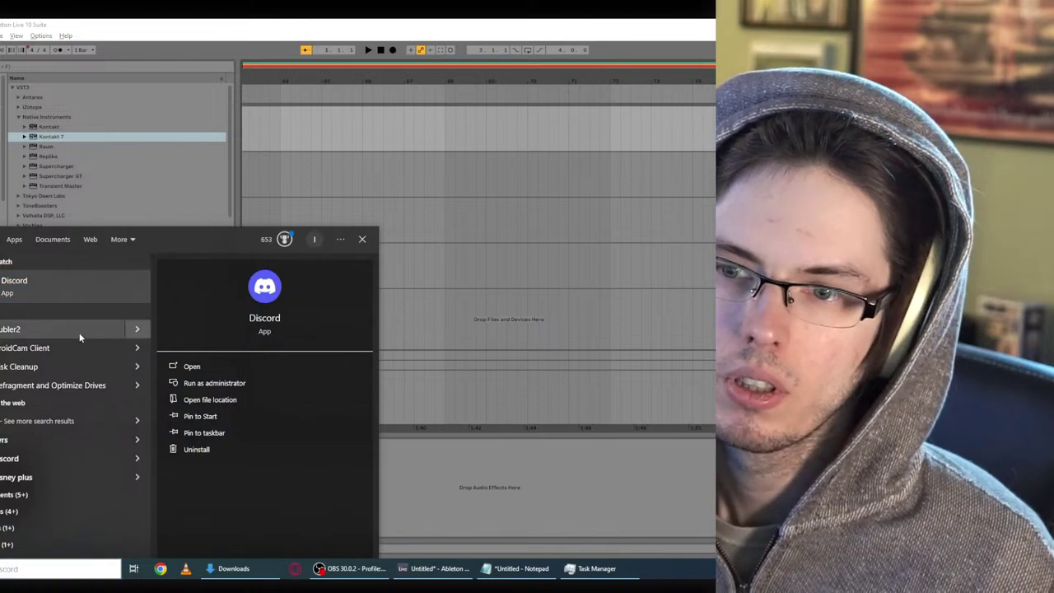
click(83, 332)
click(423, 244)
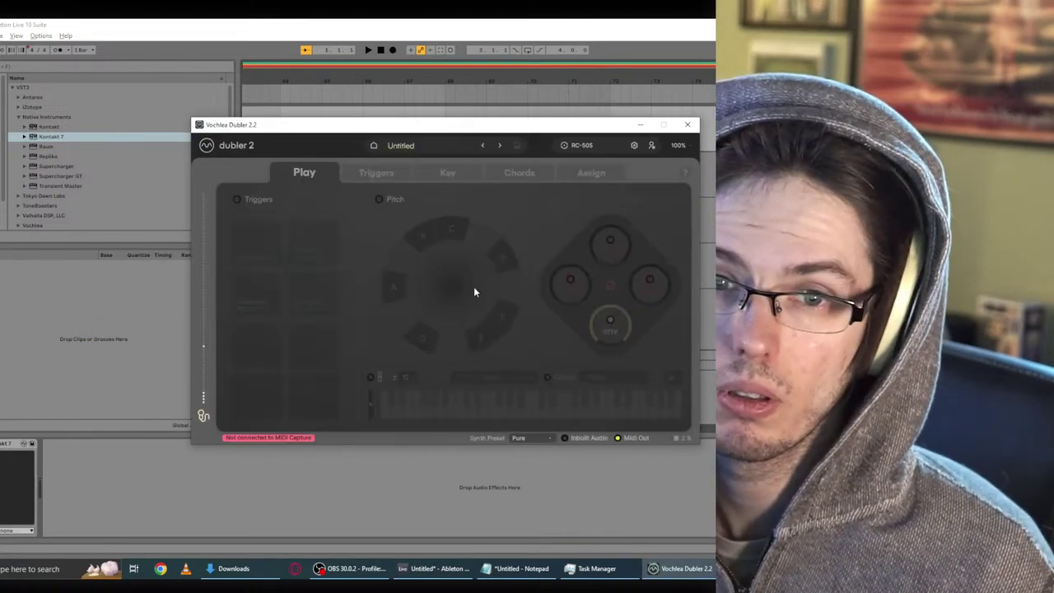
Step: Check Dubler's Play and trigger settings and its MIDI output channel and CC assignments
click(580, 173)
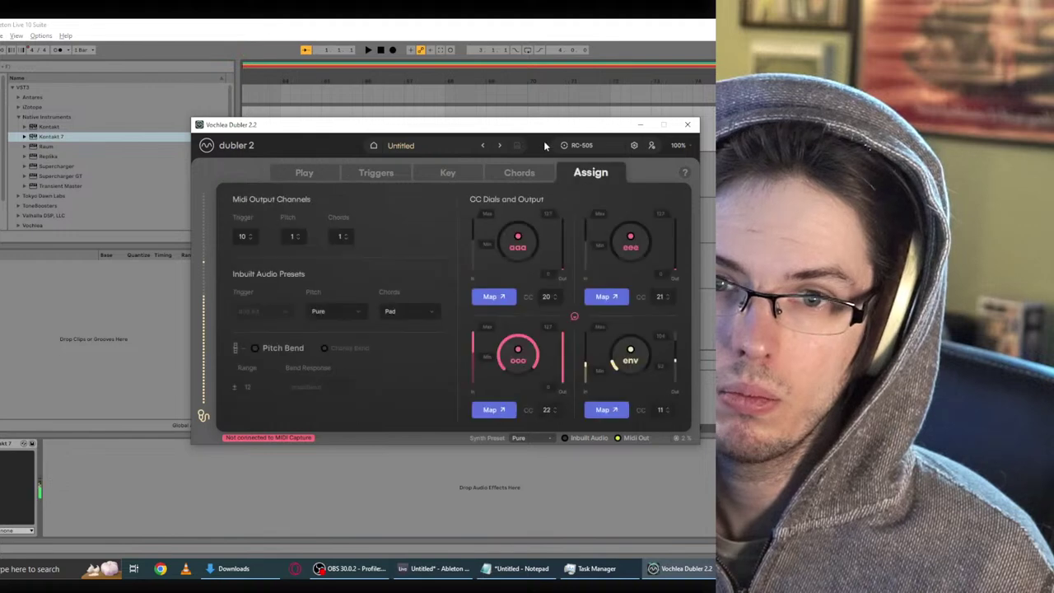
click(303, 172)
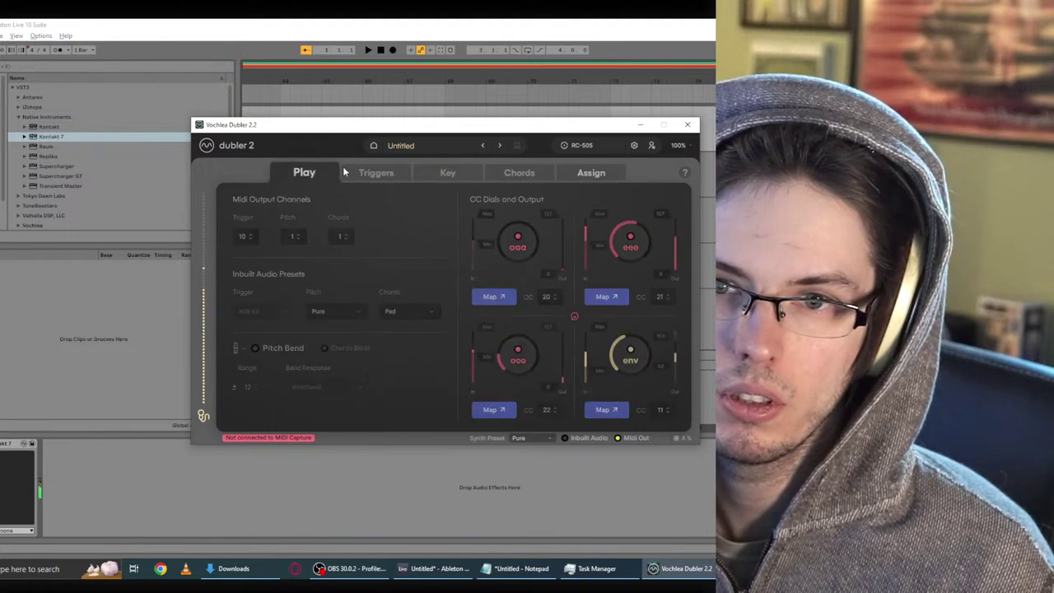
click(375, 172)
click(590, 172)
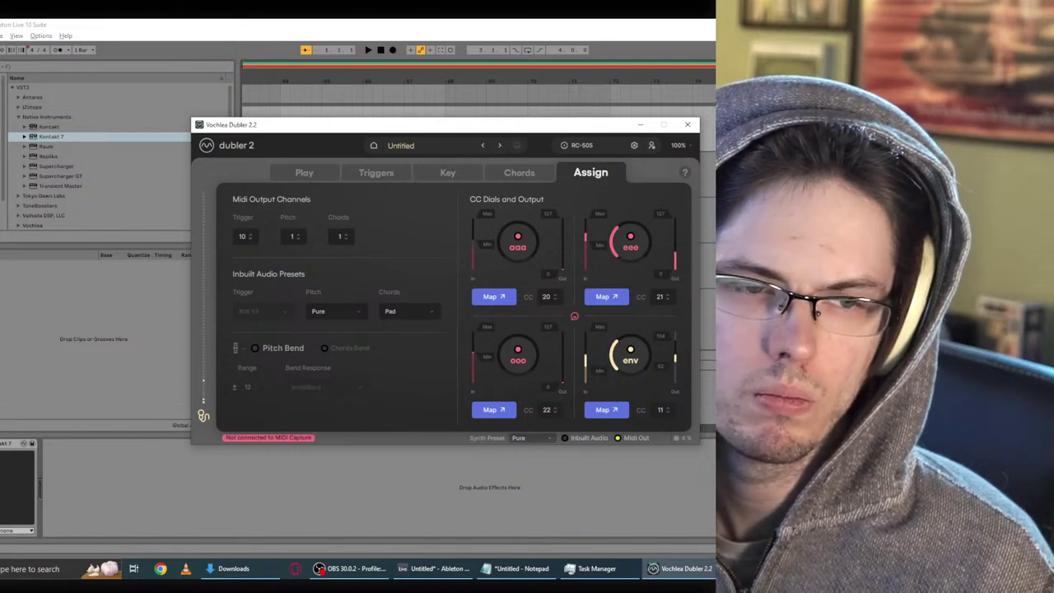
Step: Switch to Live, find the Velocity MIDI effect in the browser and add it before Kontakt 7 on the selected track
key(alt+Tab)
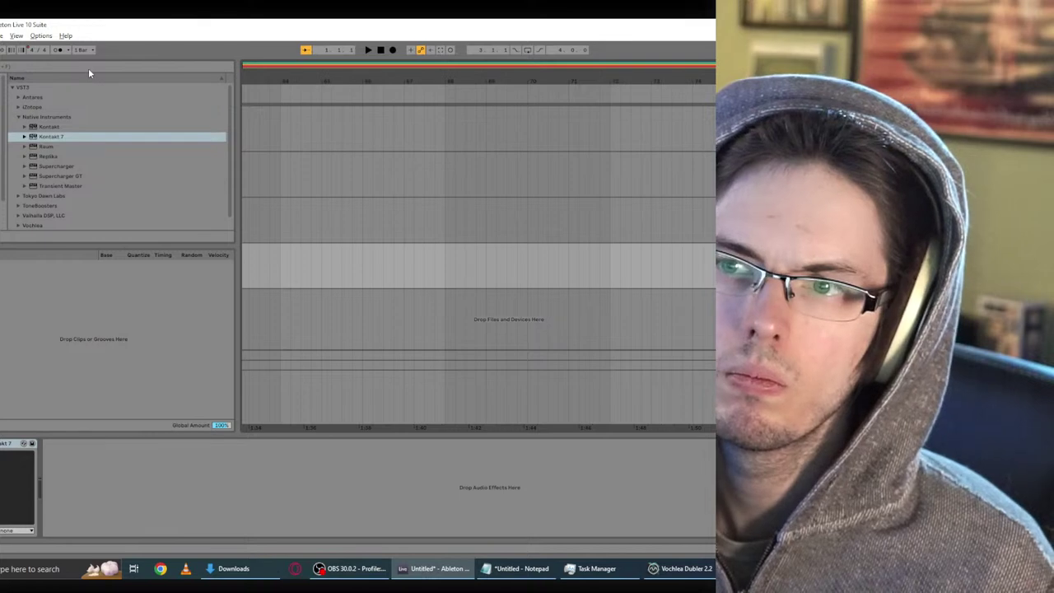
click(88, 67)
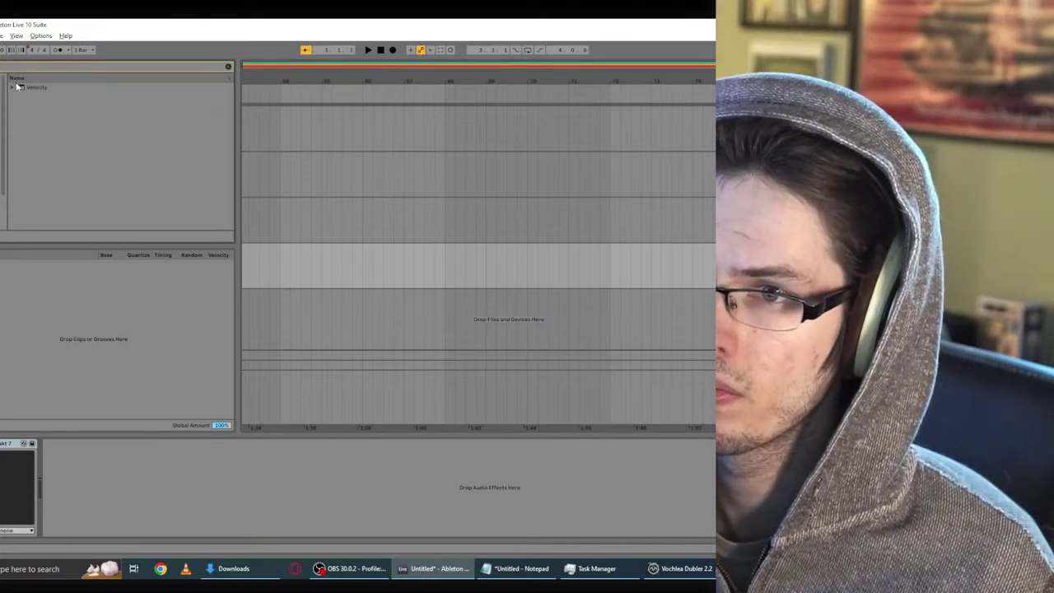
double_click(35, 88)
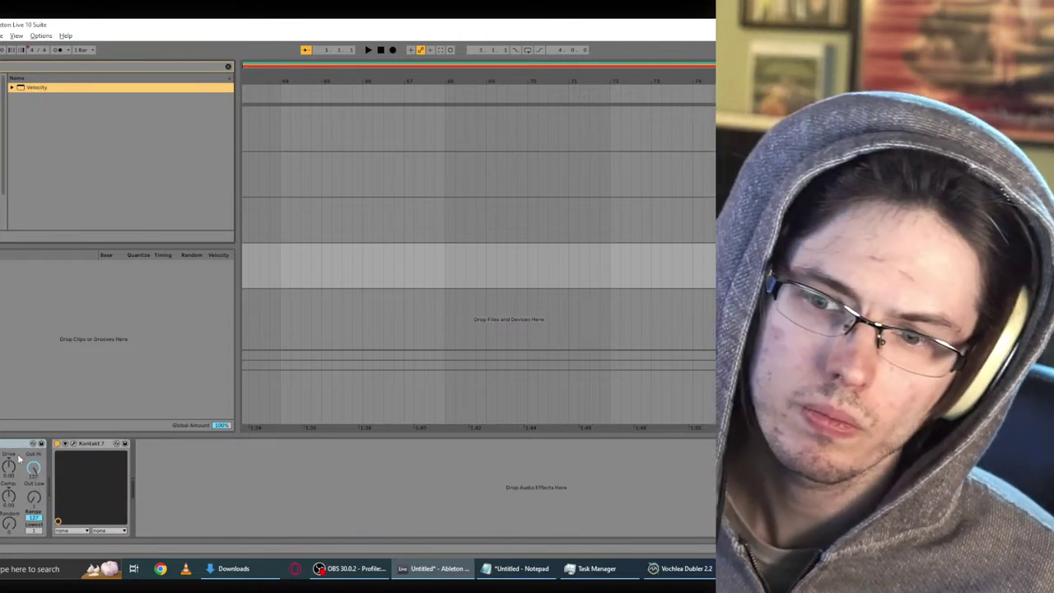
Step: Check Dubler's key and trigger settings, then return to Live to view the track's Kontakt 7 device
click(679, 568)
click(465, 173)
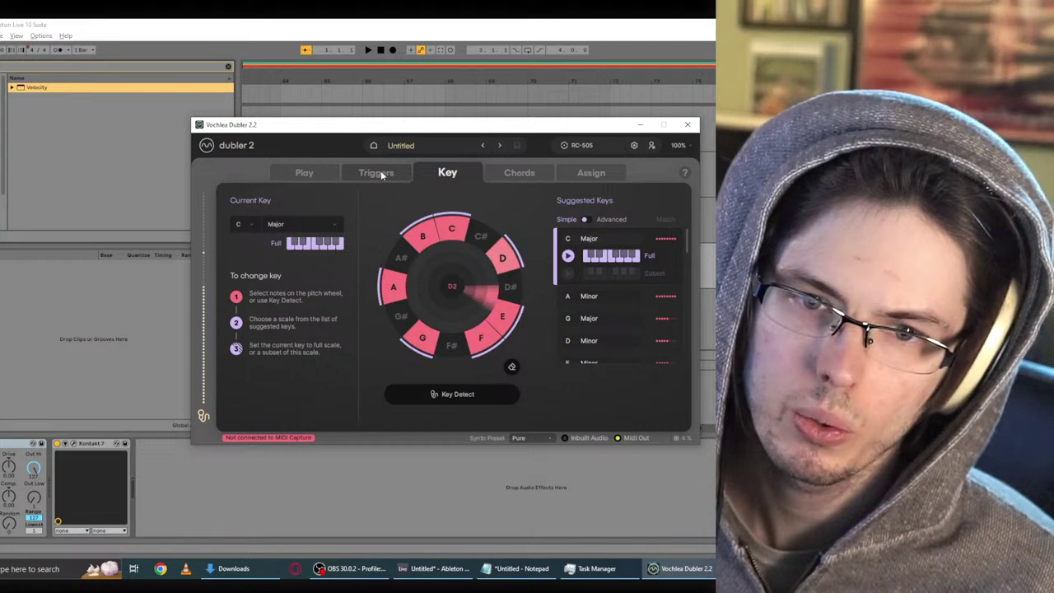
click(379, 175)
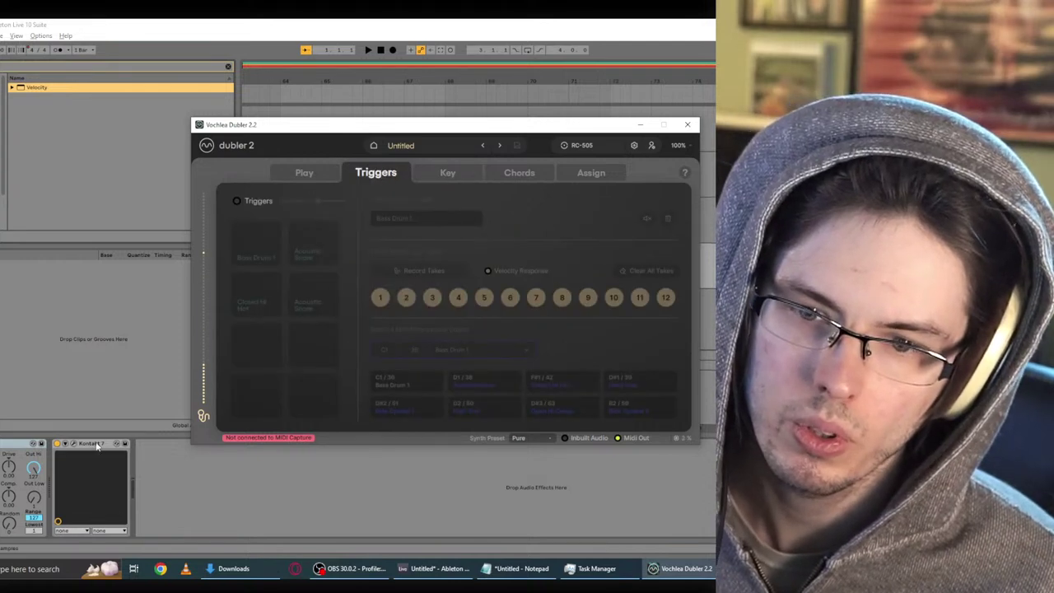
click(98, 454)
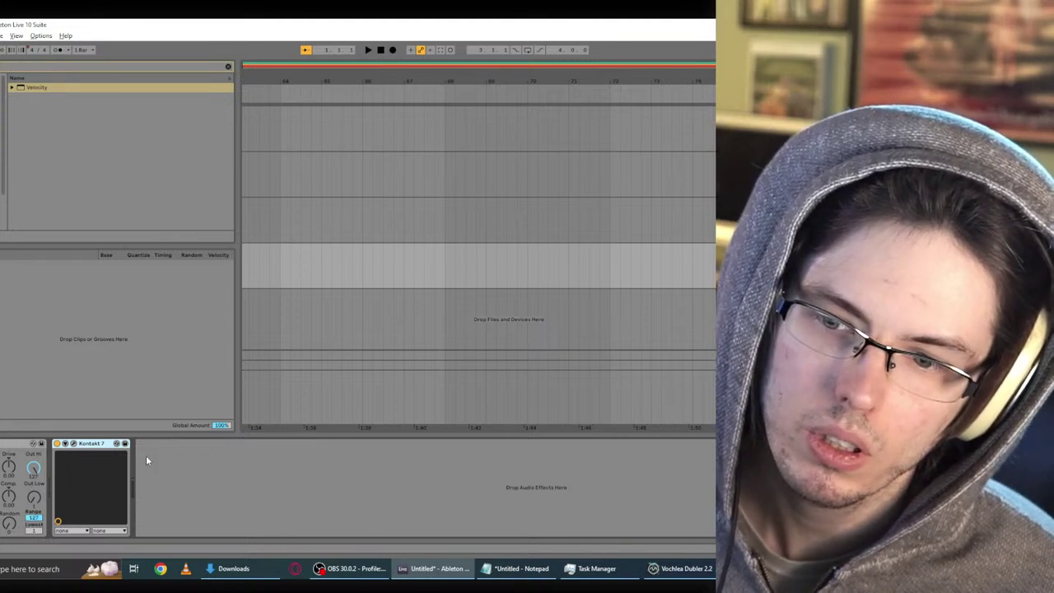
key(Tab)
key(Tab)
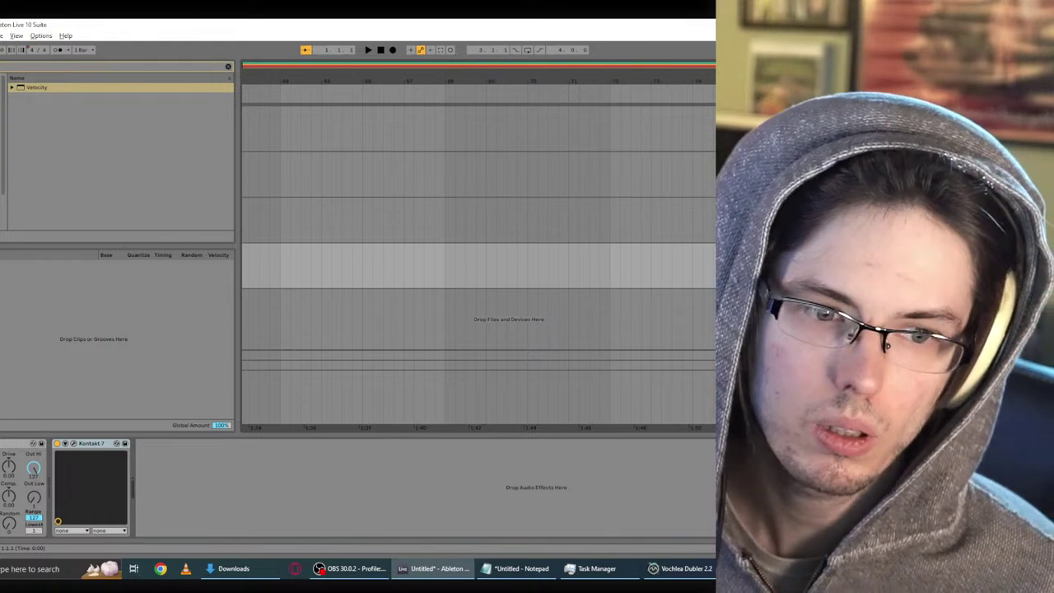
Step: Review Dubler's CC assignments and adjust Live's Velocity device, including Drive to 0.02 and Out Hi to 114
click(677, 568)
click(591, 171)
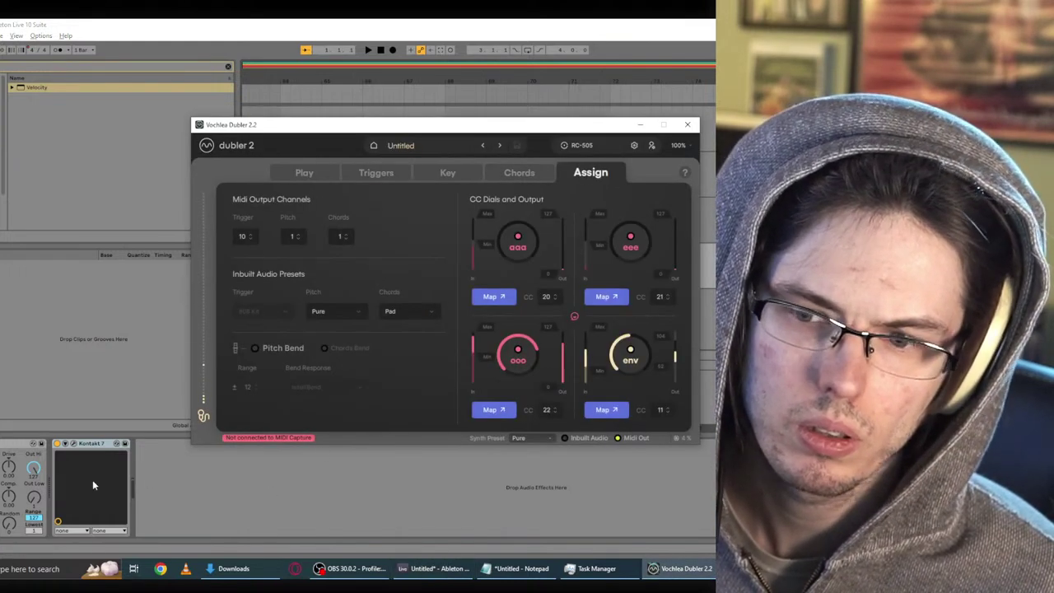
click(10, 467)
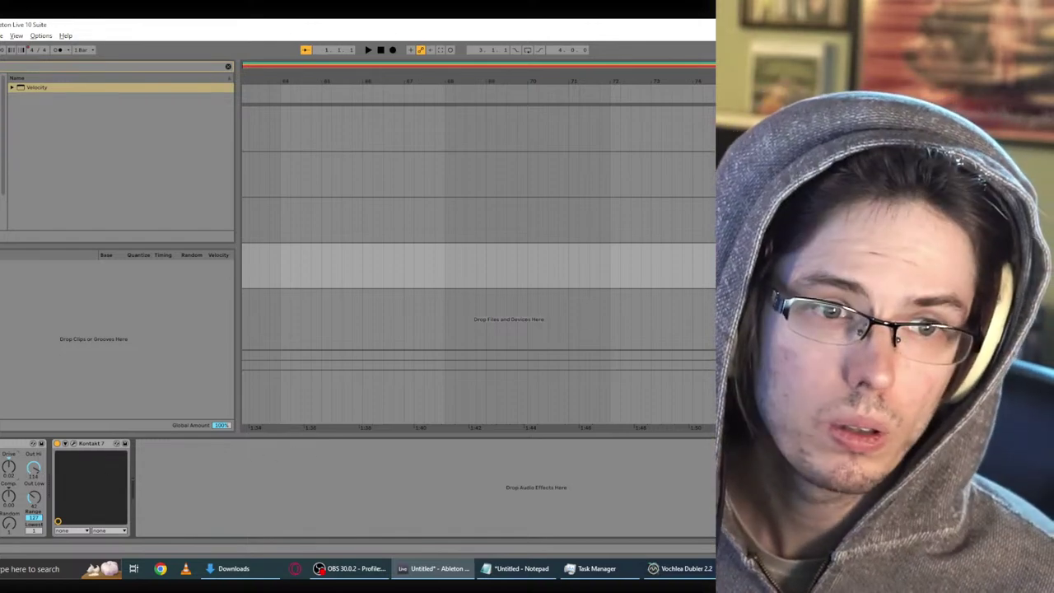
Step: Compare the device chains of the neighbouring Kontakt 7 tracks and reselect the track holding the Velocity device
click(477, 220)
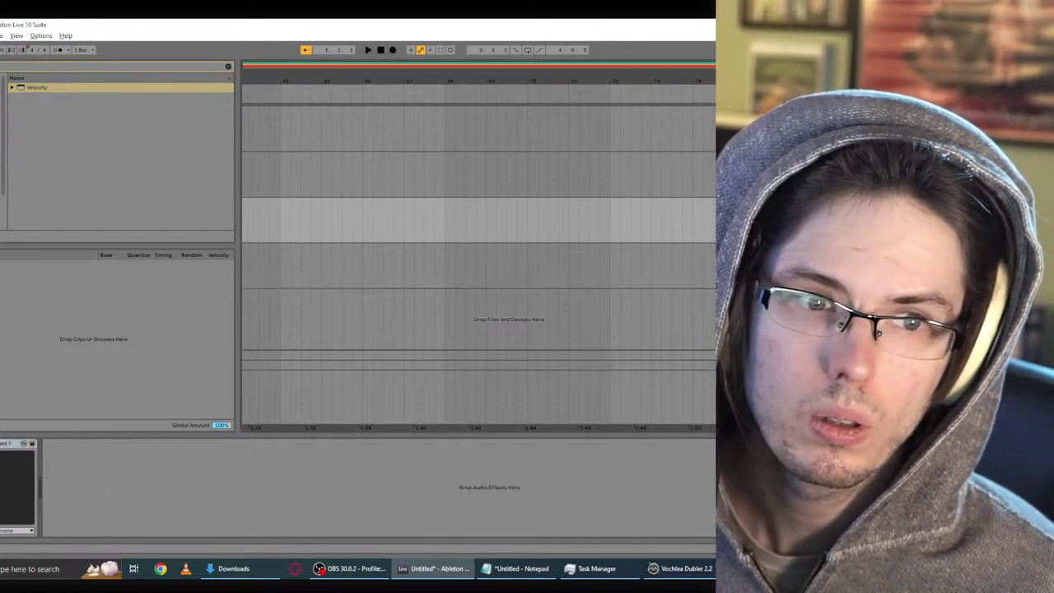
click(478, 173)
click(477, 265)
click(477, 220)
key(Down)
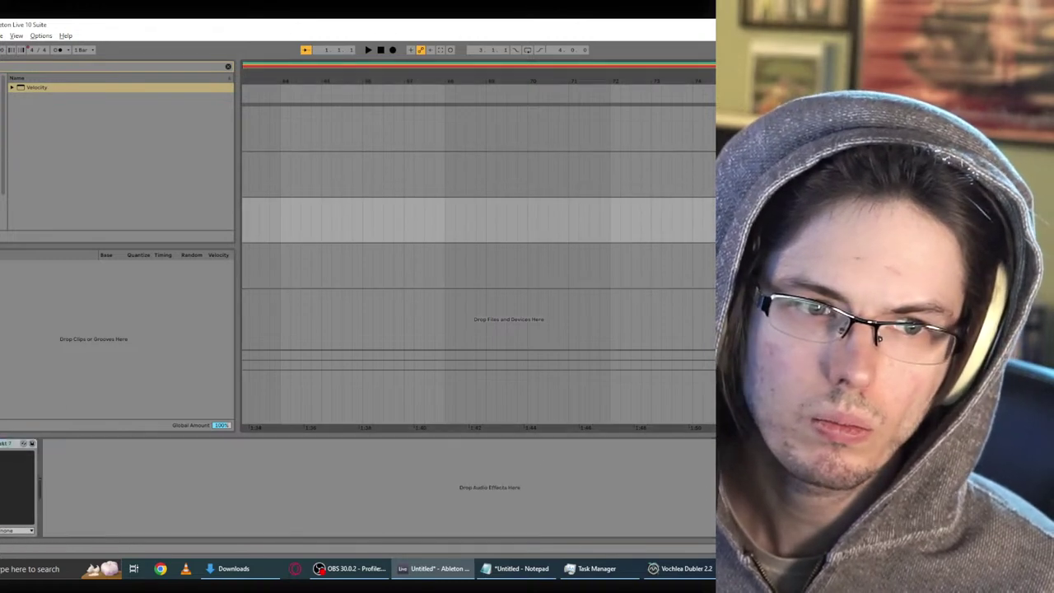
key(Up)
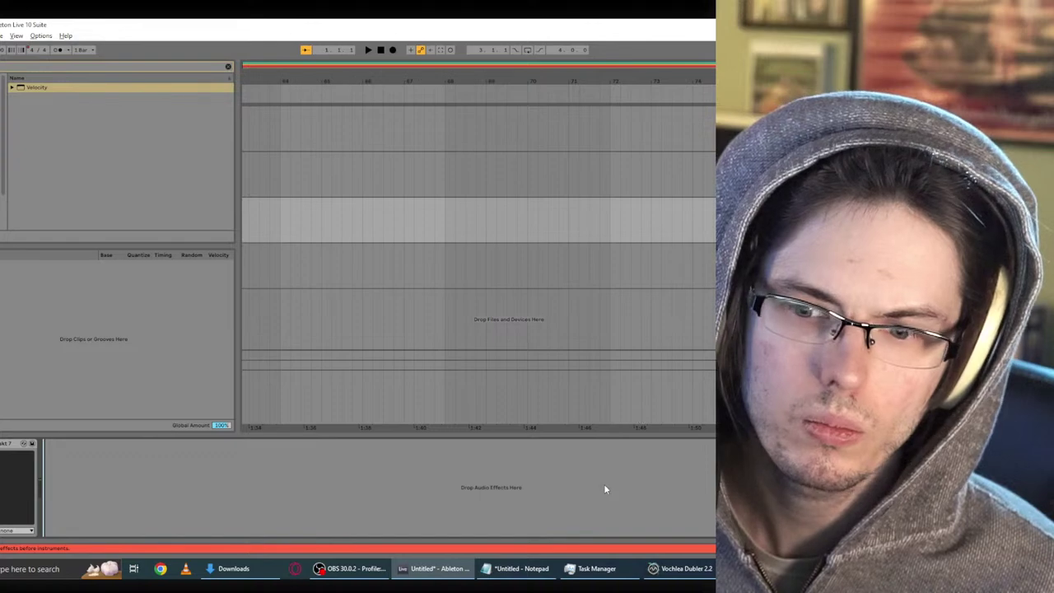
key(Down)
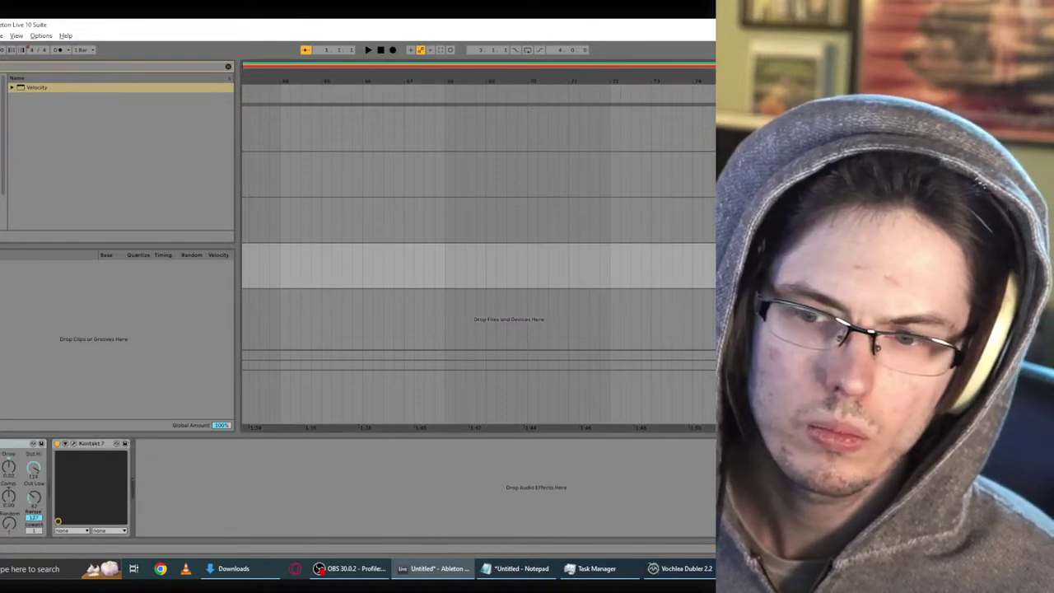
Step: Try to send the mapping signal of Dubler's env dial to Live, and return to Live
key(alt+Tab)
click(610, 278)
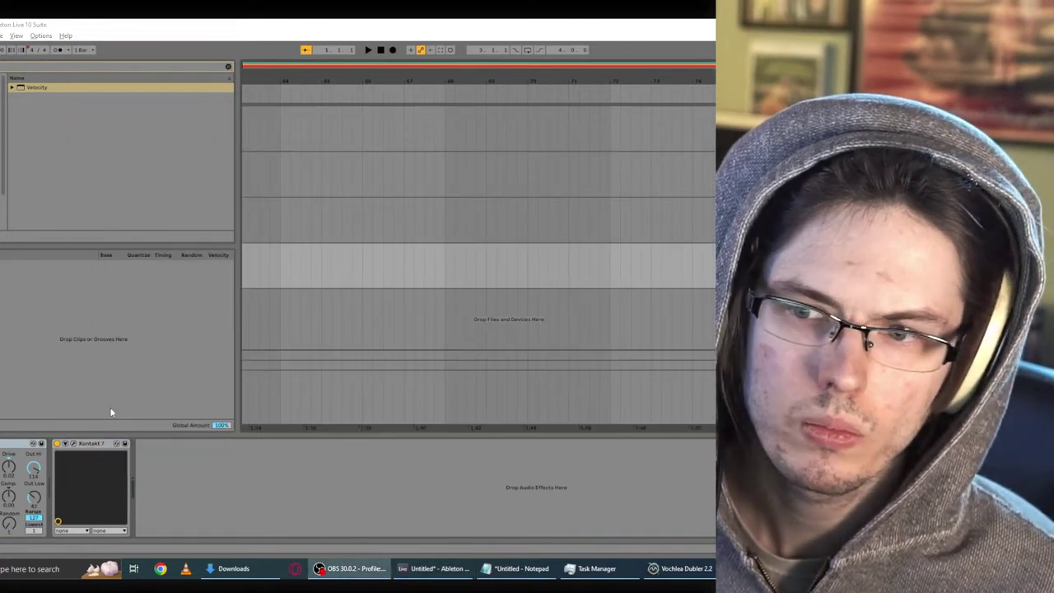
key(alt+Tab)
key(alt+Tab)
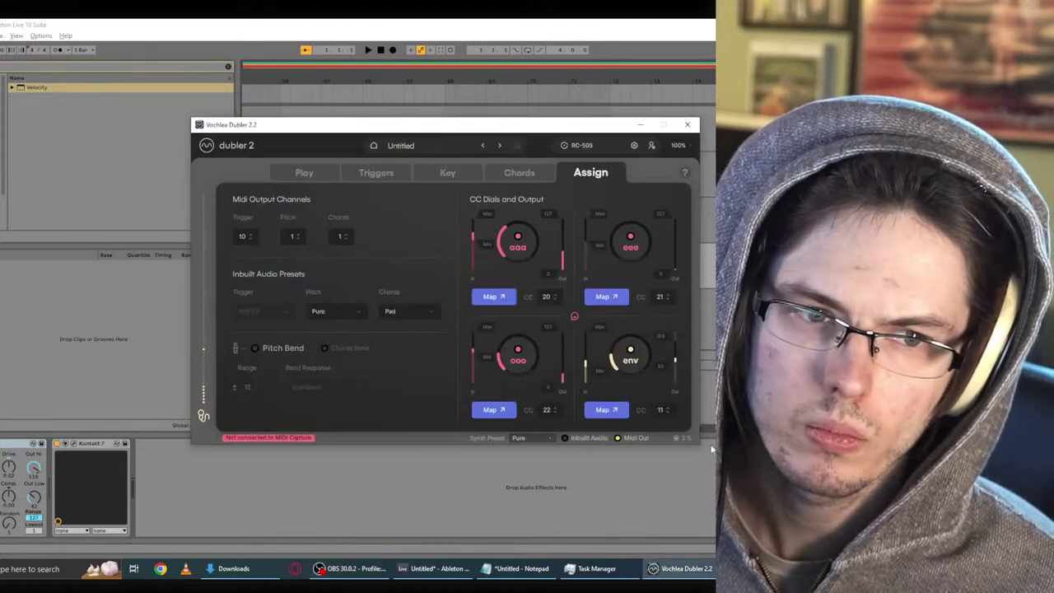
click(605, 409)
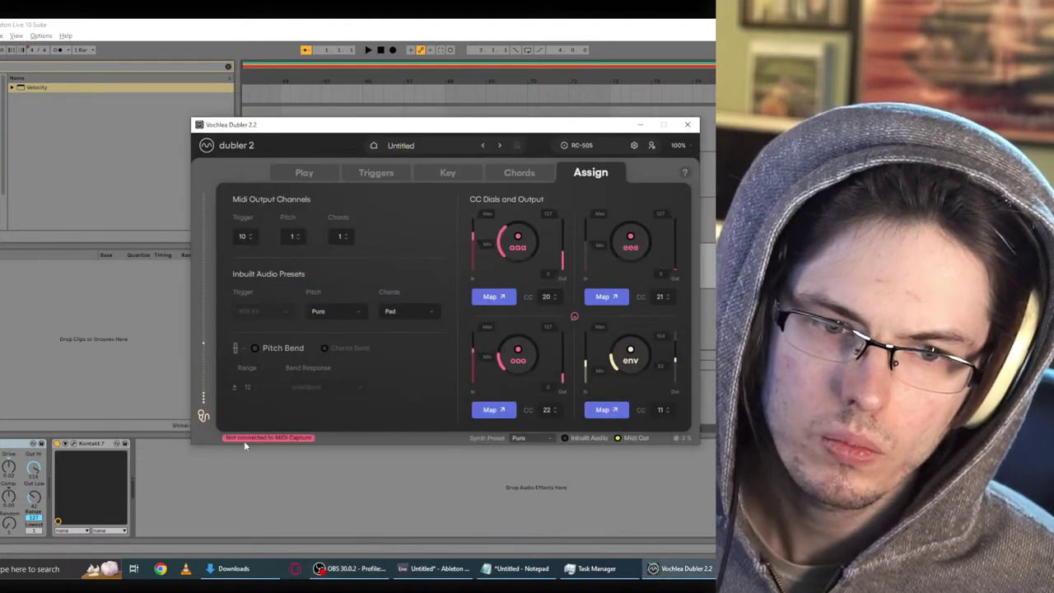
key(alt+Tab)
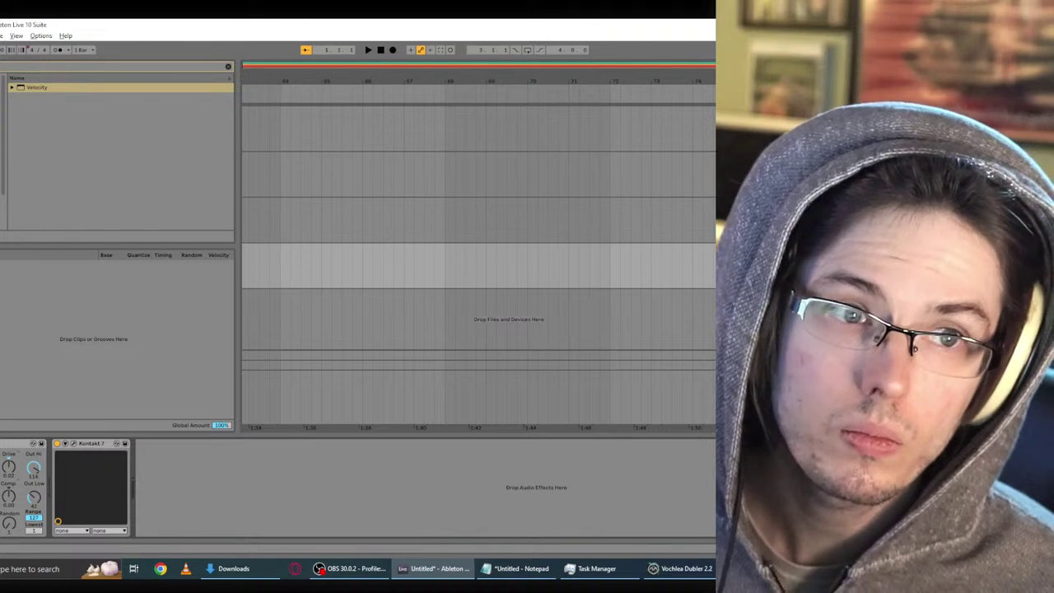
Step: Map Dubler's env dial (CC 11) to the Drive control of Live's Velocity device using MIDI mapping mode
key(ctrl+m)
key(alt+Tab)
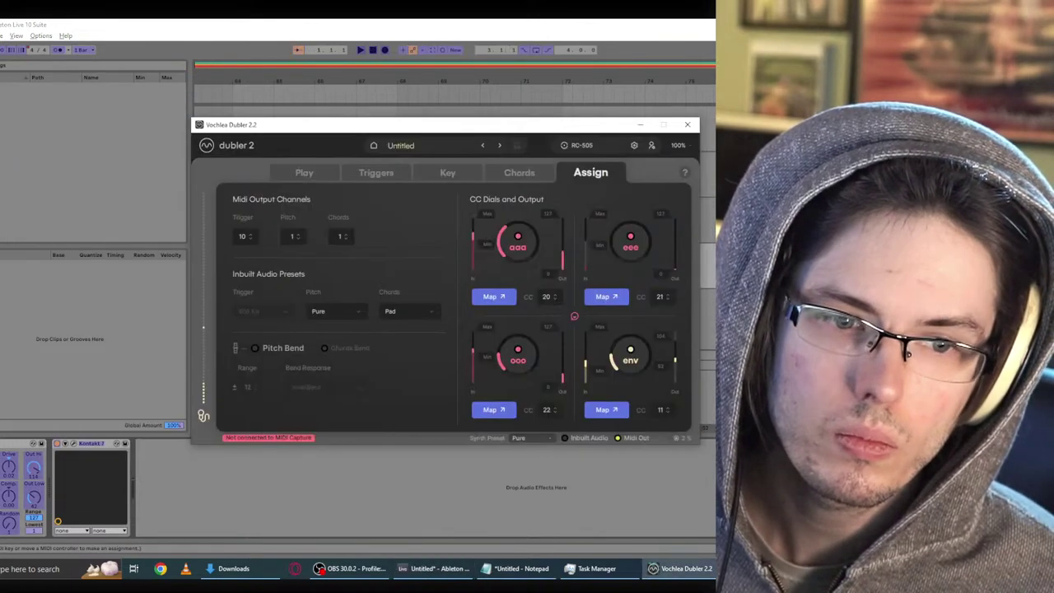
click(599, 417)
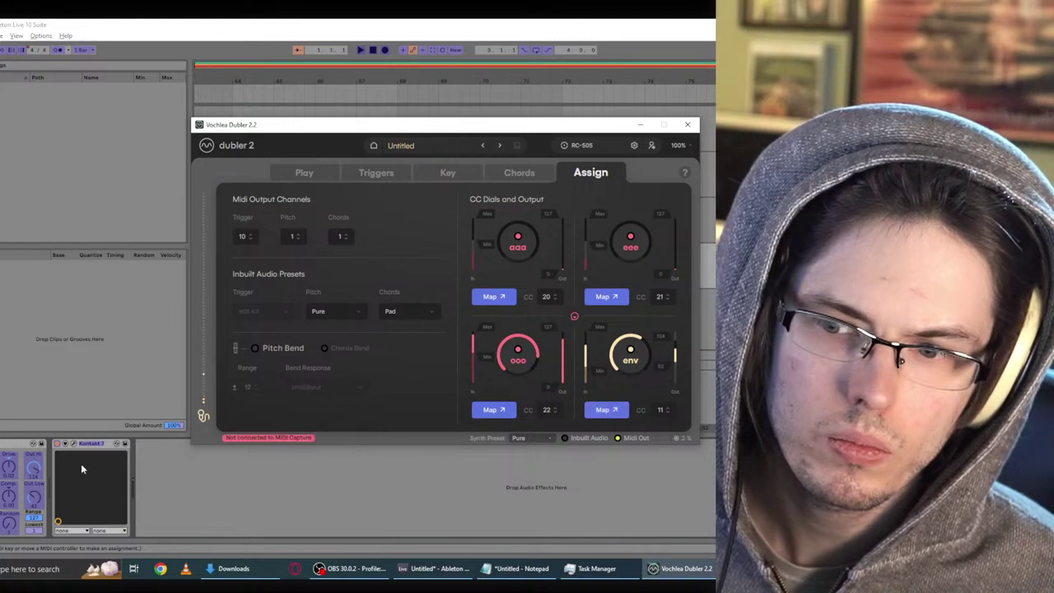
click(11, 467)
key(alt+Tab)
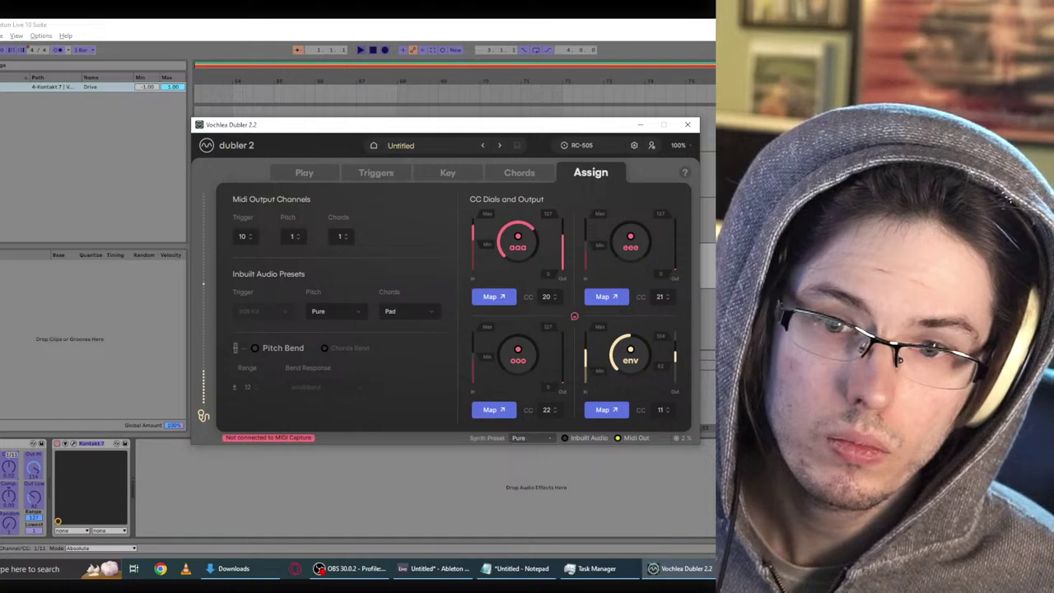
key(alt+Tab)
key(ctrl+m)
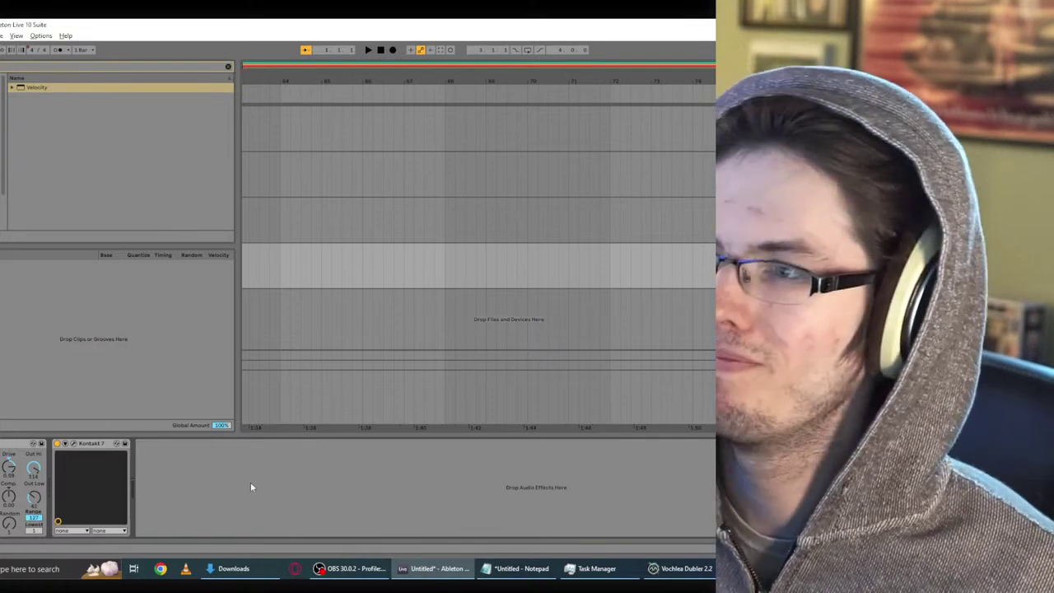
Step: Check Dubler's CC dials and MIDI output, and dismiss the save-profile prompt without closing the program
click(663, 575)
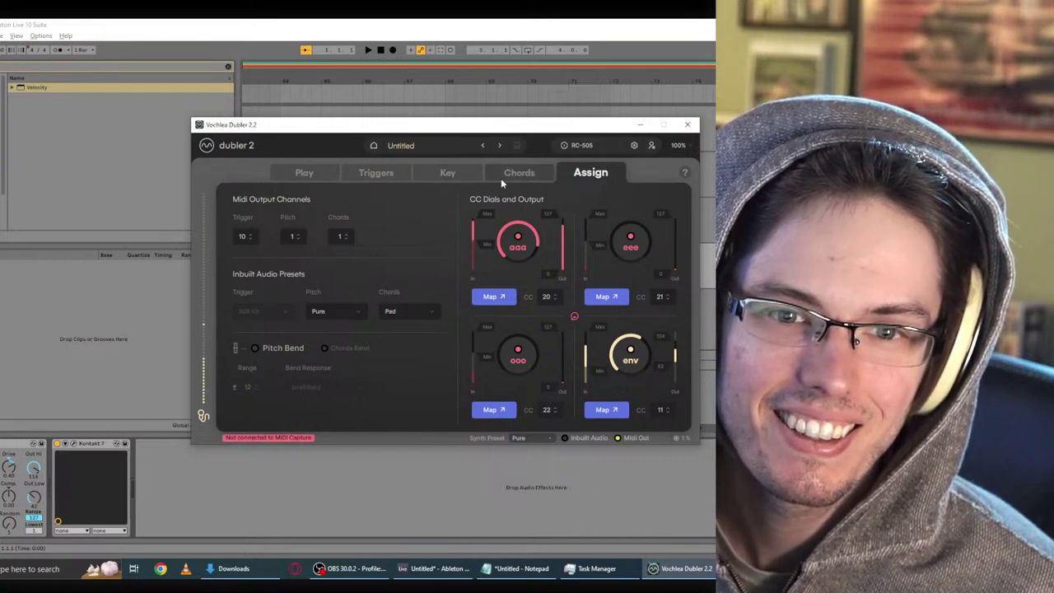
click(618, 438)
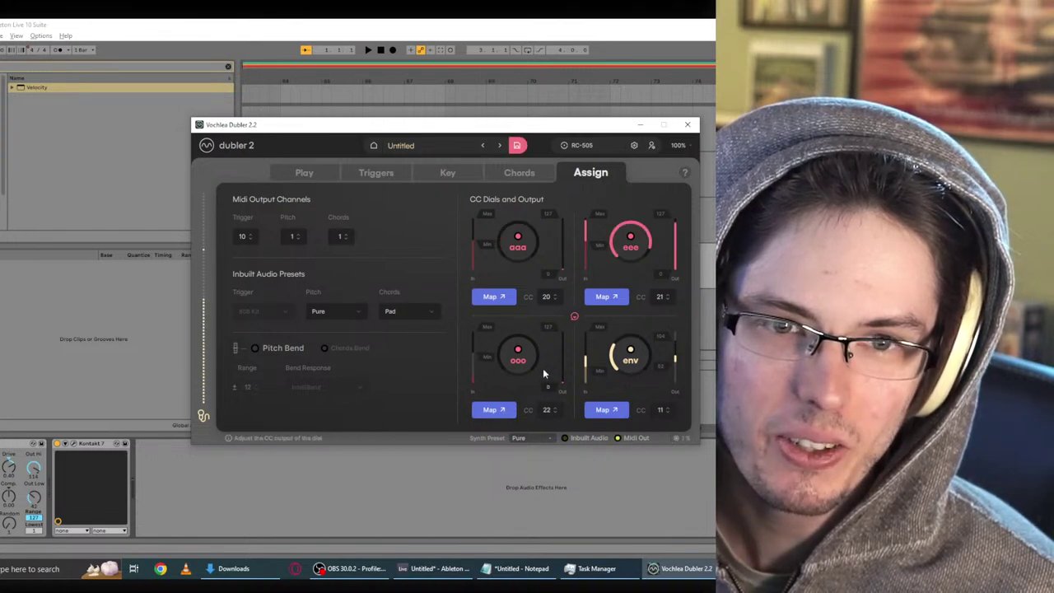
click(688, 125)
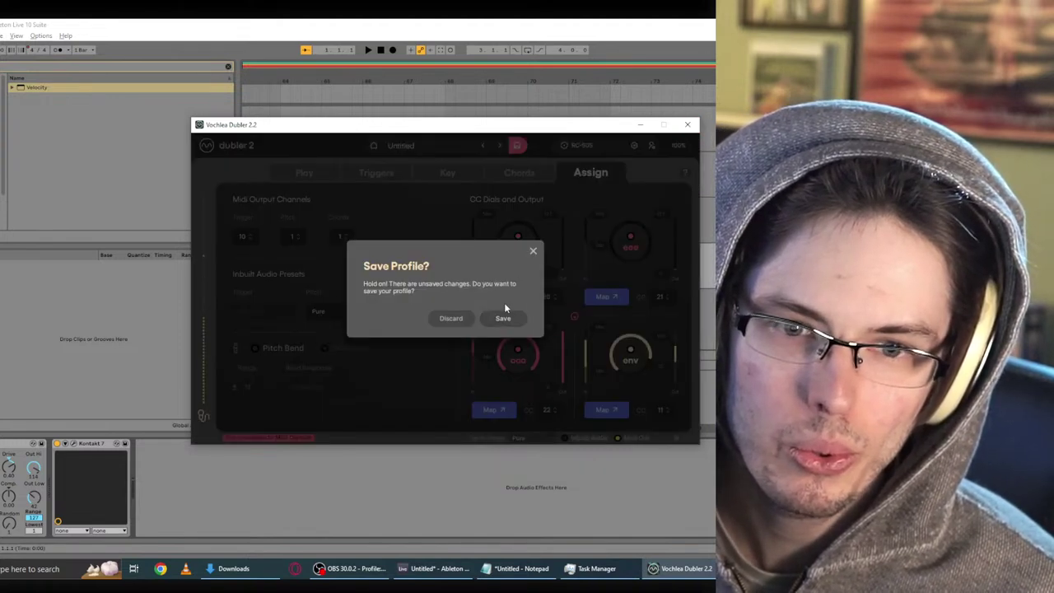
click(531, 254)
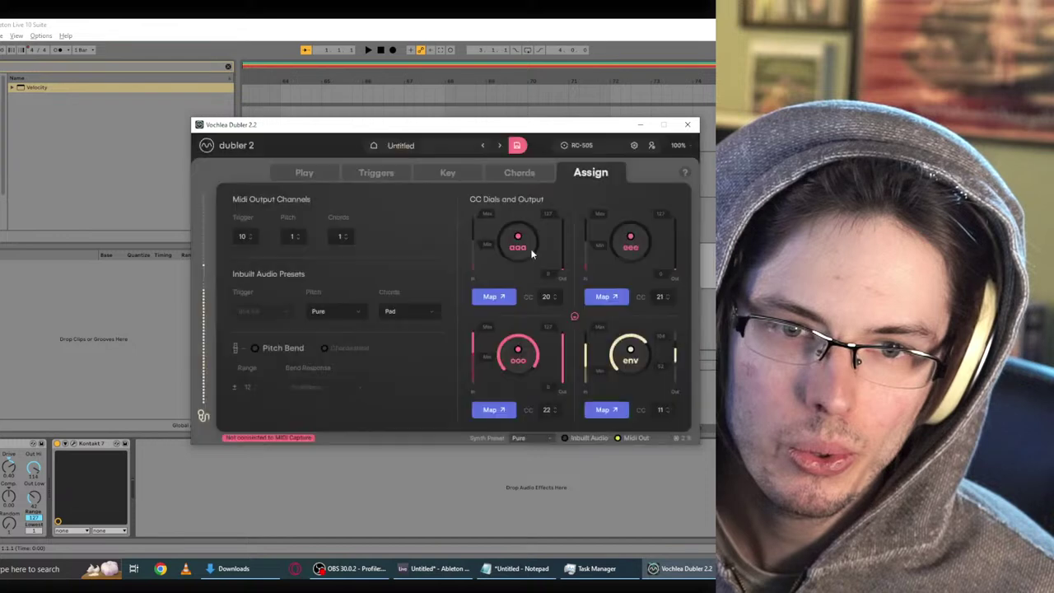
Step: Minimize Dubler, look through the tracks above in Live and reselect the track holding the Velocity device
click(639, 124)
key(Up)
key(Up)
key(Up)
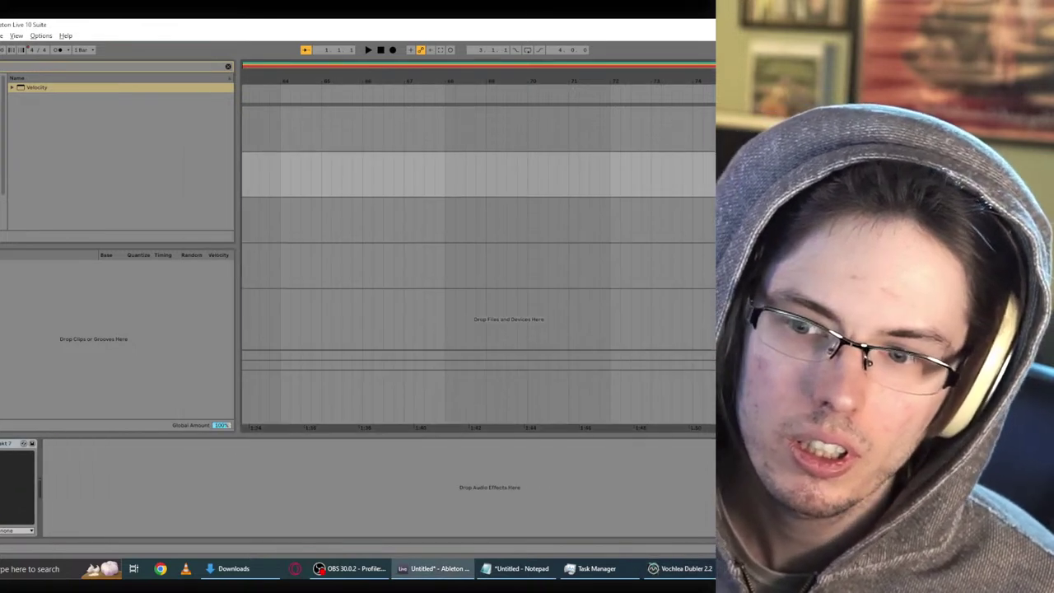
key(Down)
key(Down)
key(Down)
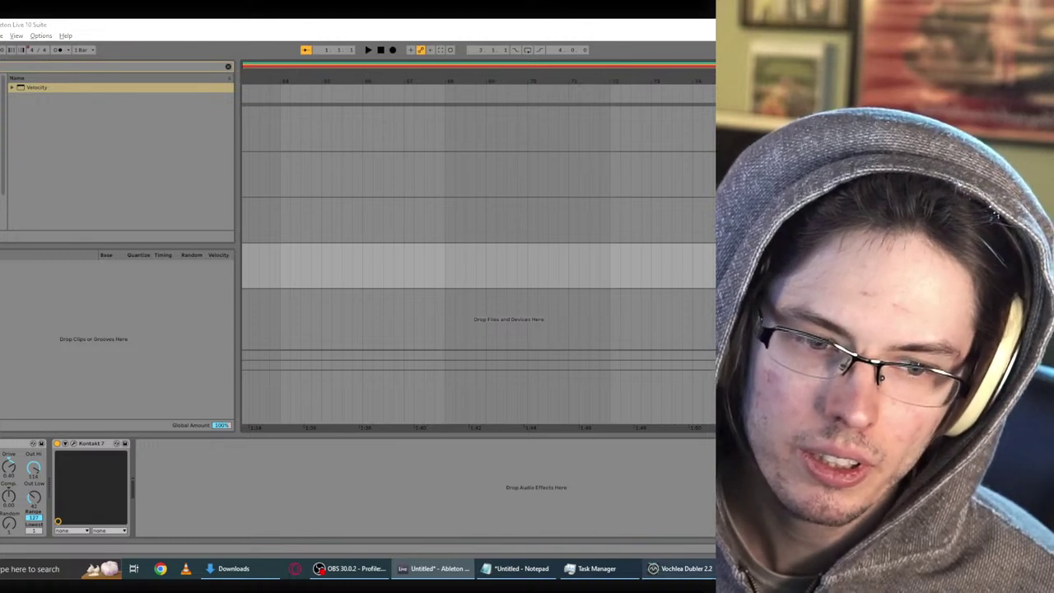
Step: Check the Drive mapping in Live against Dubler's play, trigger and CC assignment settings
click(680, 568)
click(321, 173)
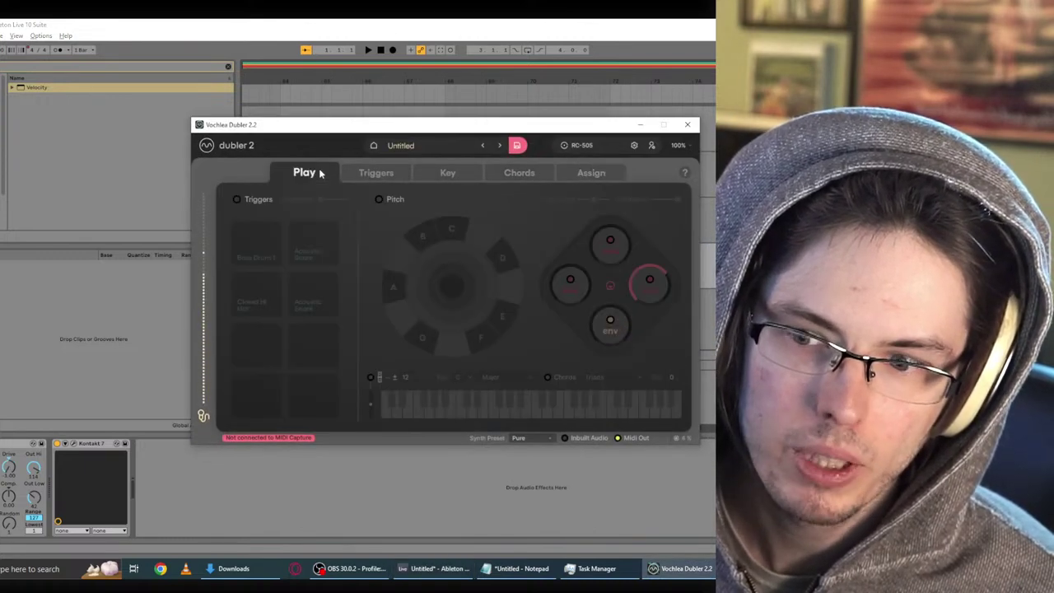
click(590, 172)
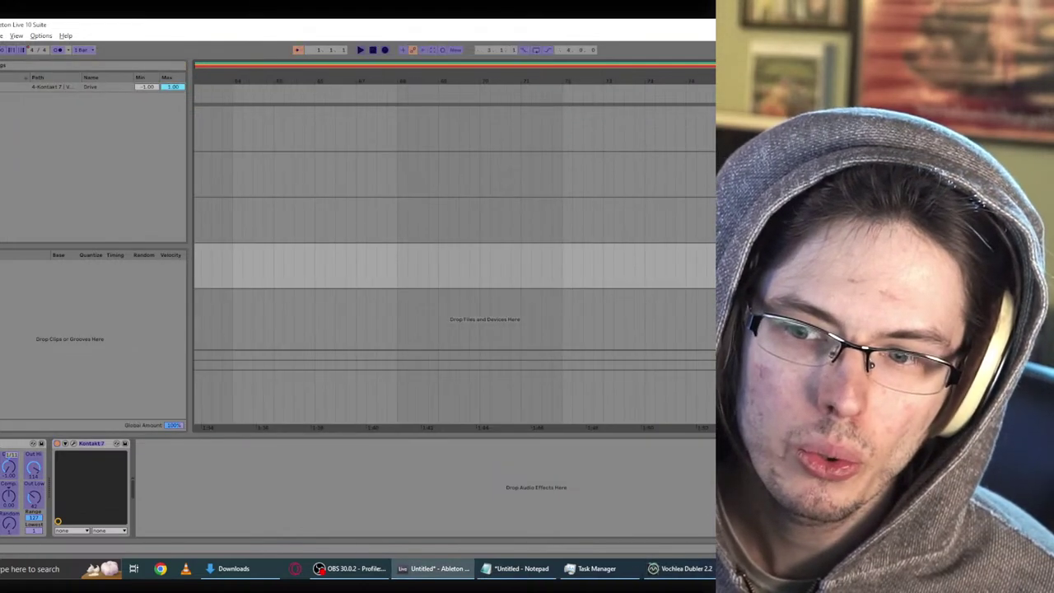
key(ctrl+m)
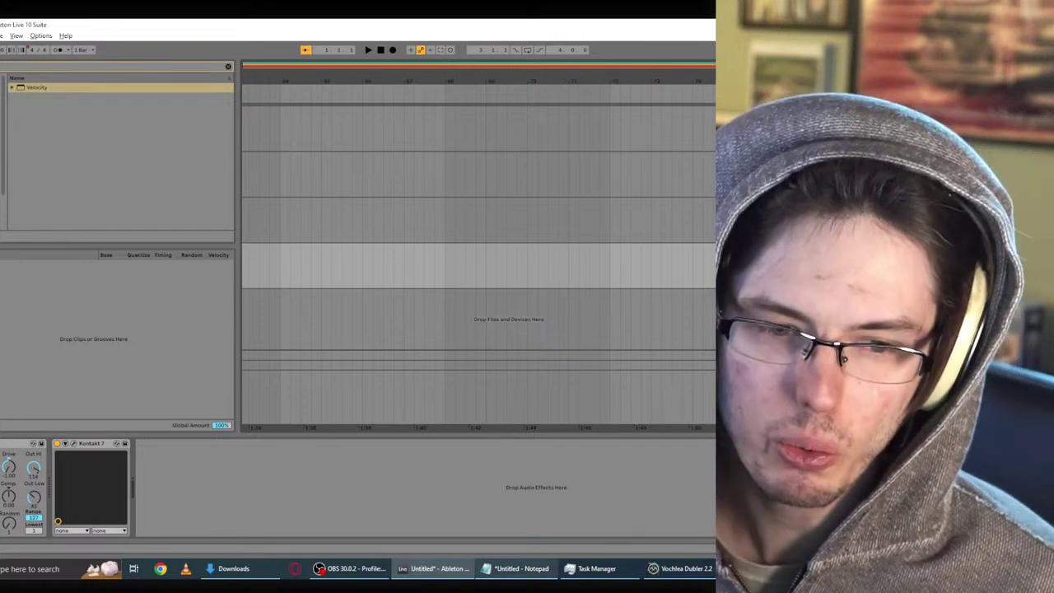
click(677, 568)
click(367, 177)
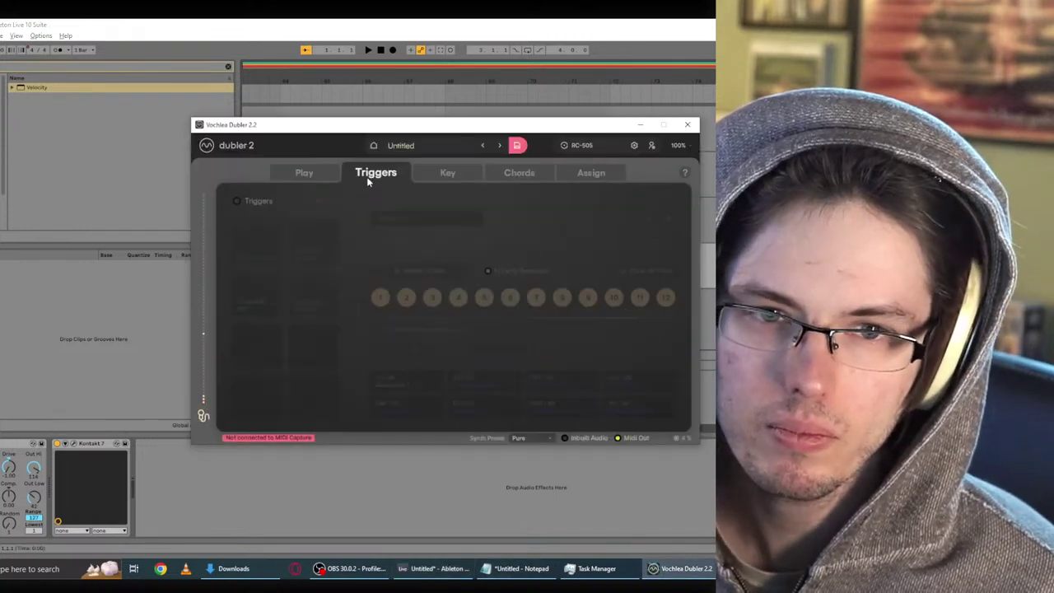
click(577, 175)
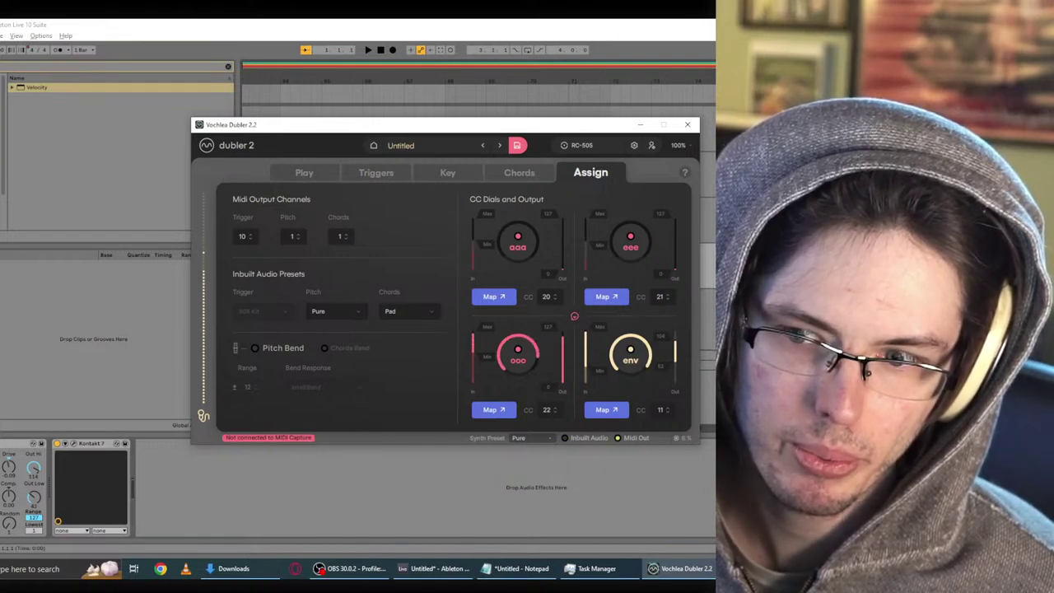
Step: Enable Triggers and Pitch in Dubler, and review its trigger, chord and CC assignment settings
click(333, 177)
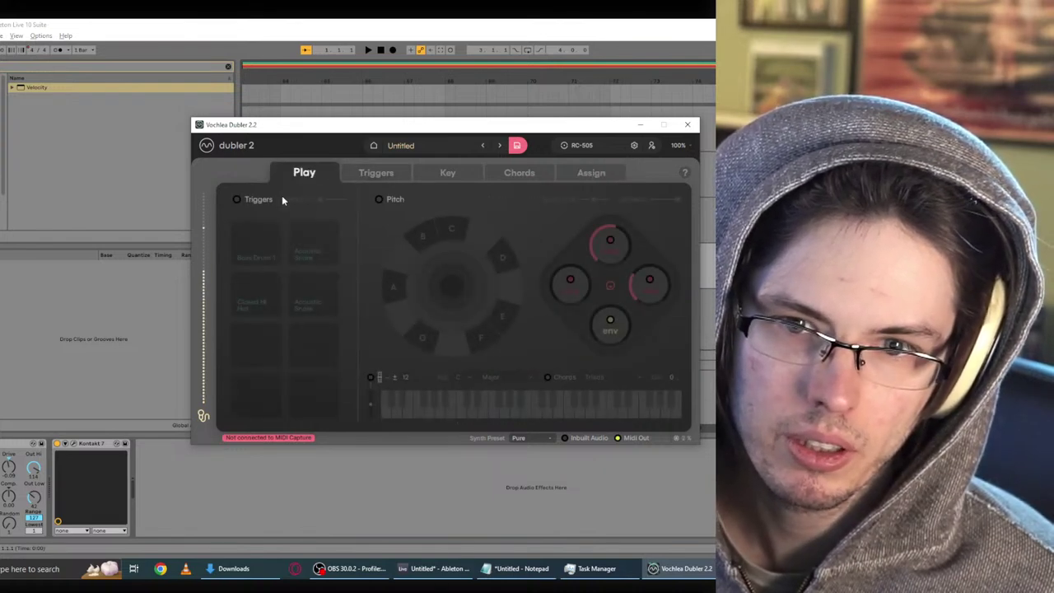
click(269, 200)
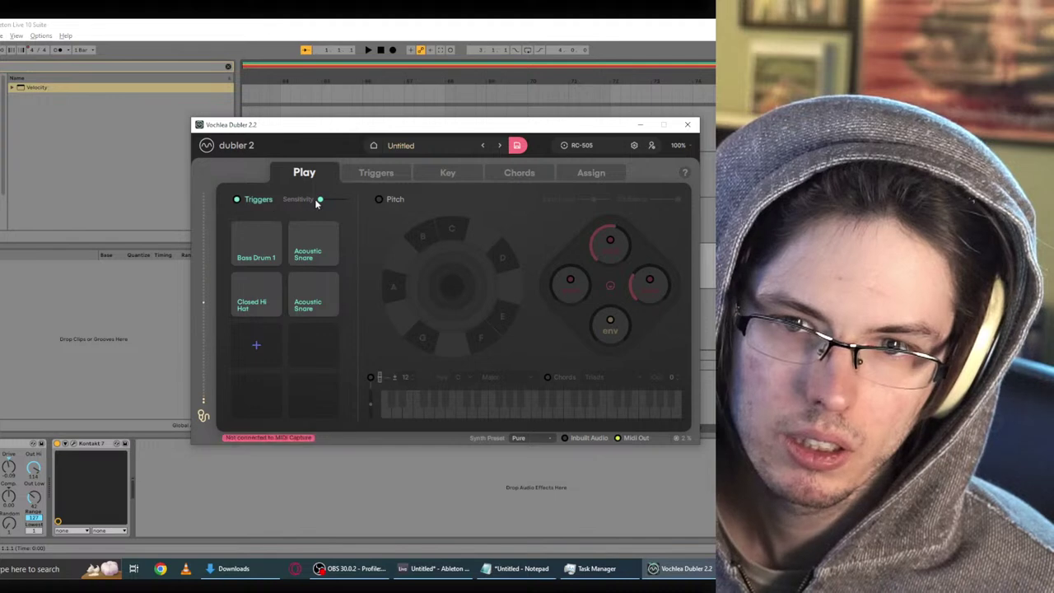
click(380, 200)
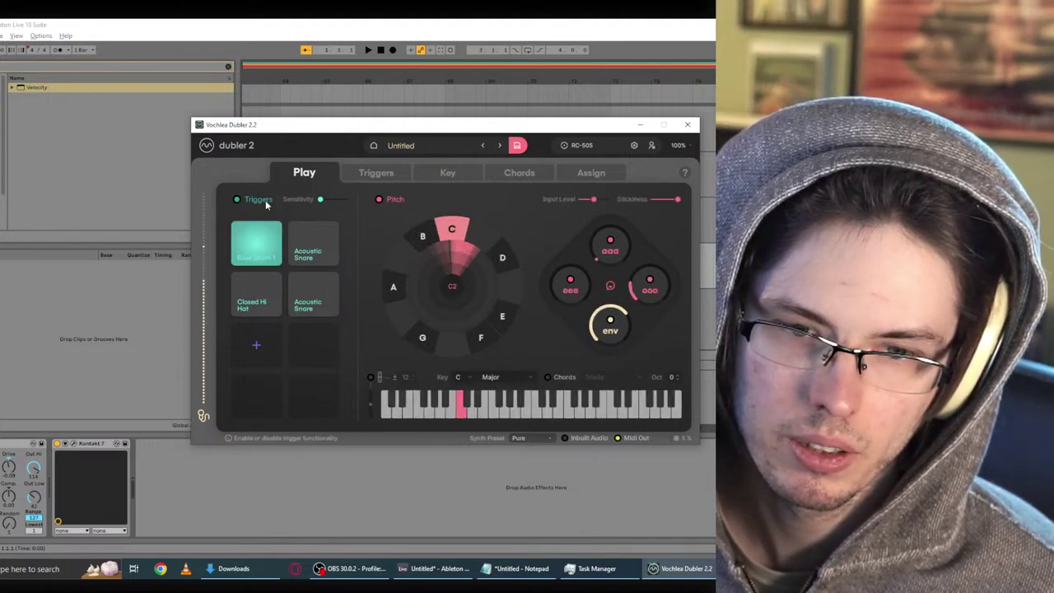
click(375, 172)
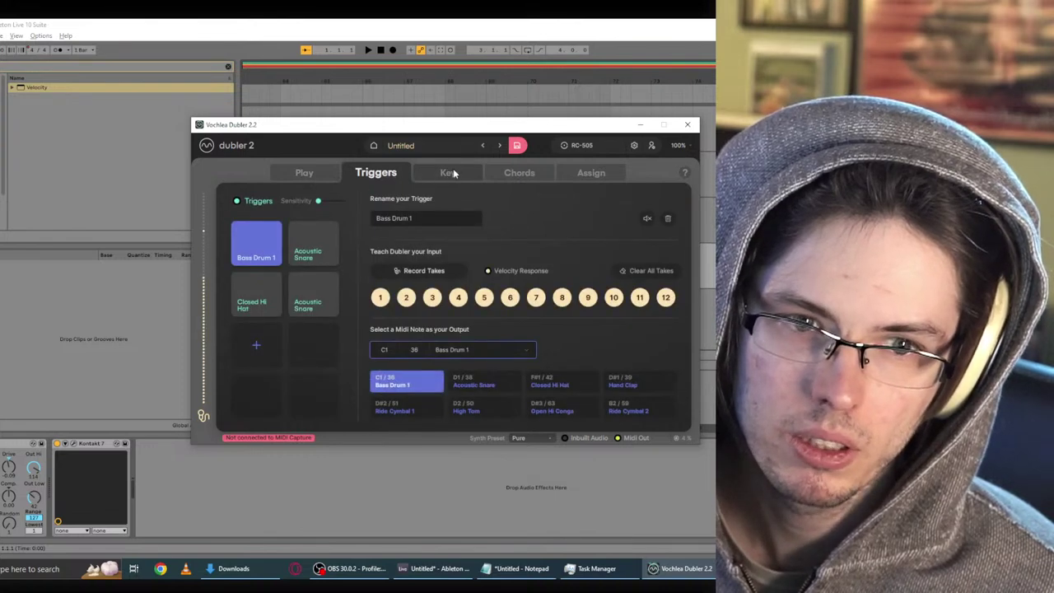
click(502, 172)
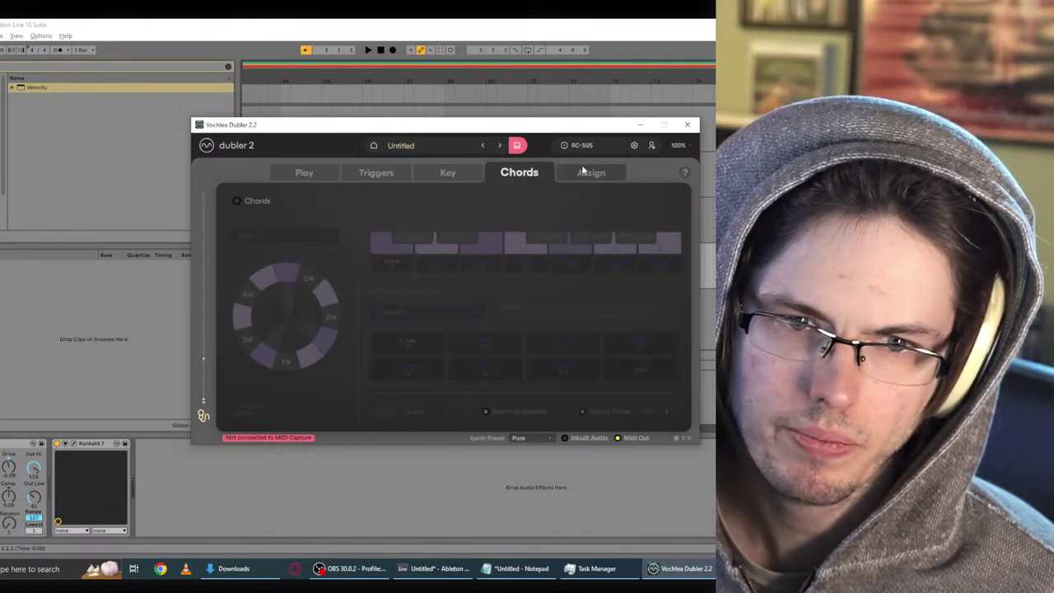
click(583, 169)
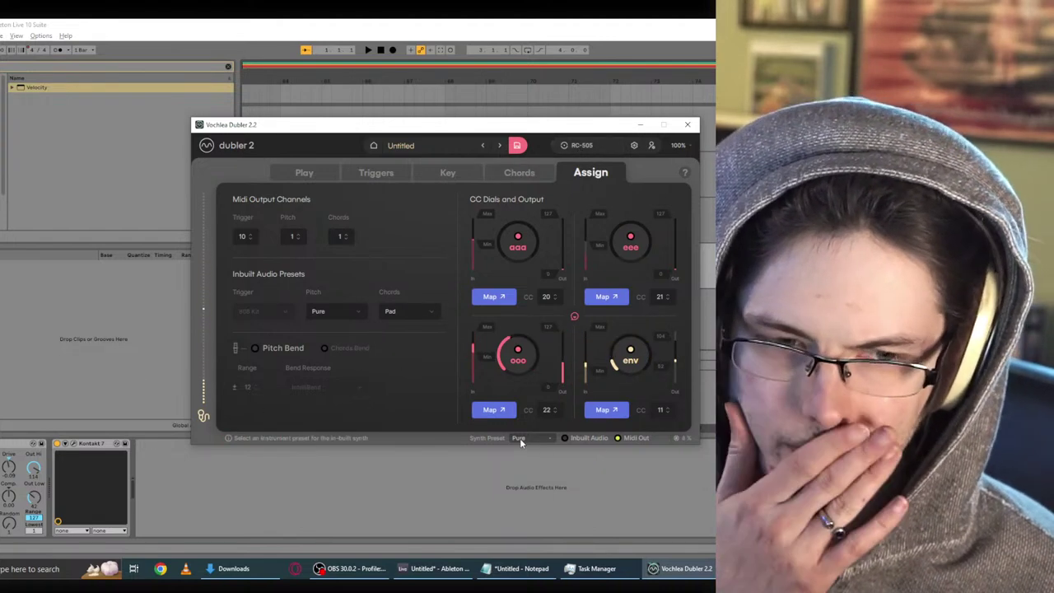
Step: Review Dubler's audio device settings and dismiss the save-profile prompt without closing the program
click(633, 144)
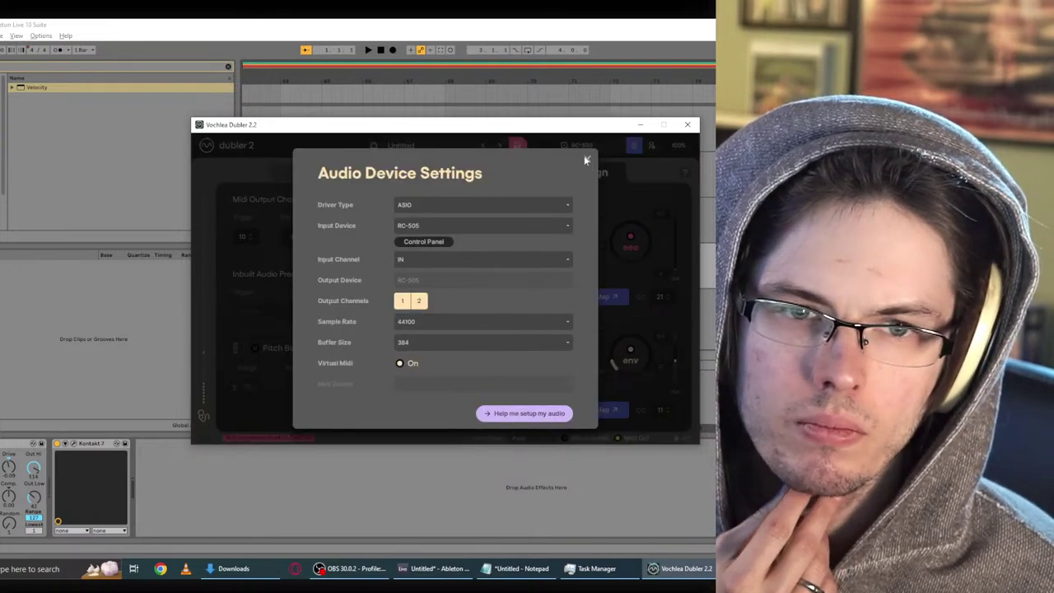
click(585, 160)
click(688, 125)
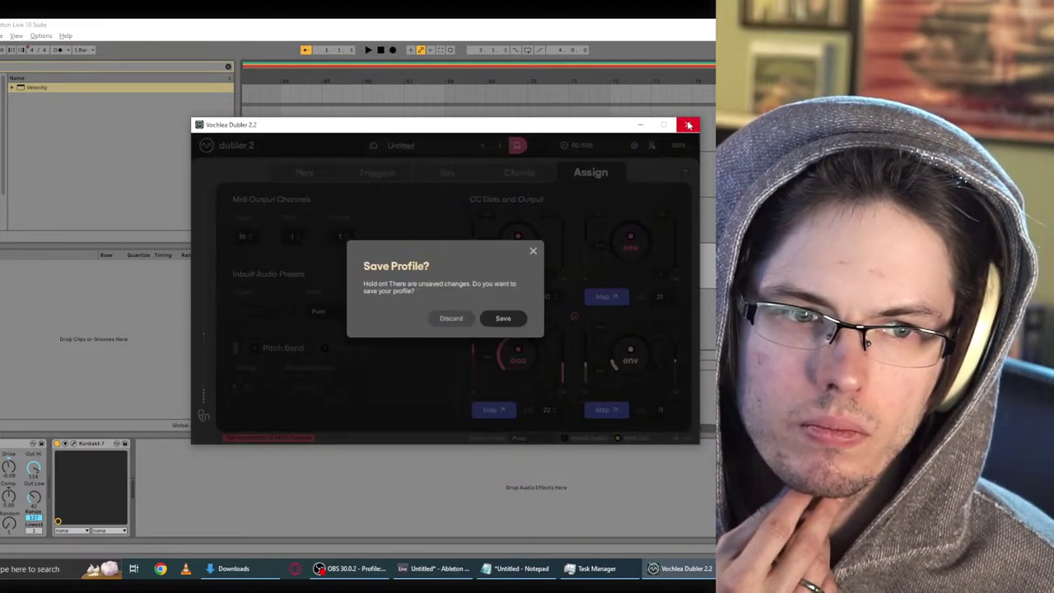
click(533, 251)
Step: In Live's MIDI preferences, set the input of the third control surface slot to Dubler2 and close the preferences
click(2, 35)
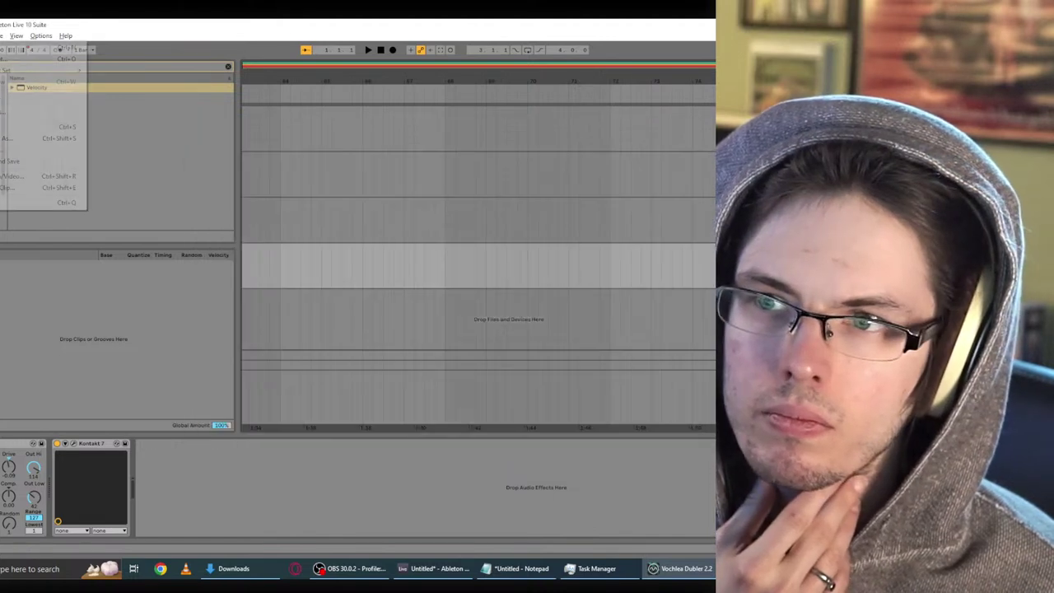
mouse_move(41, 36)
click(66, 316)
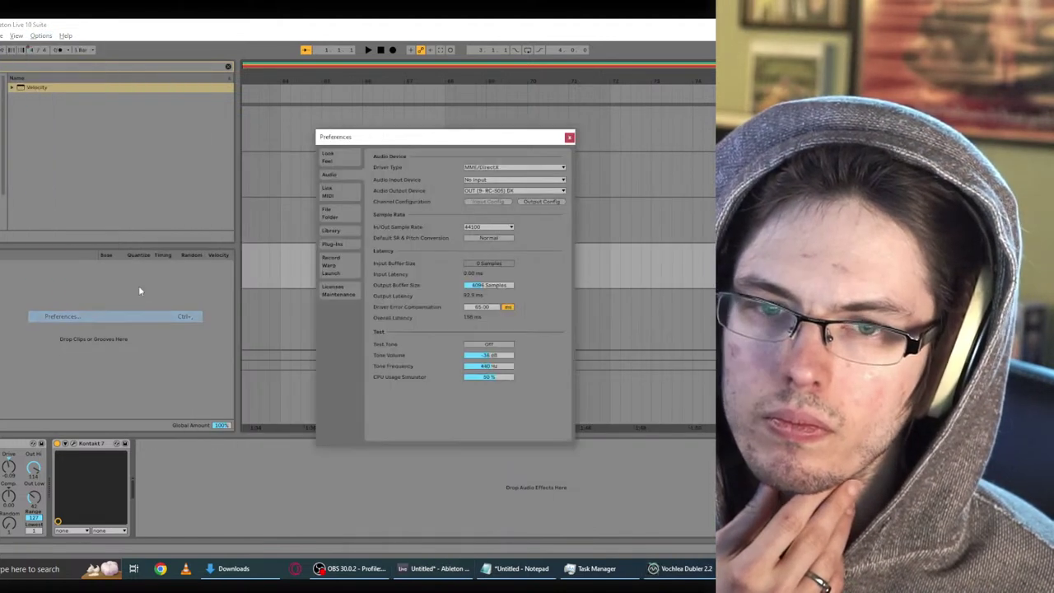
click(327, 192)
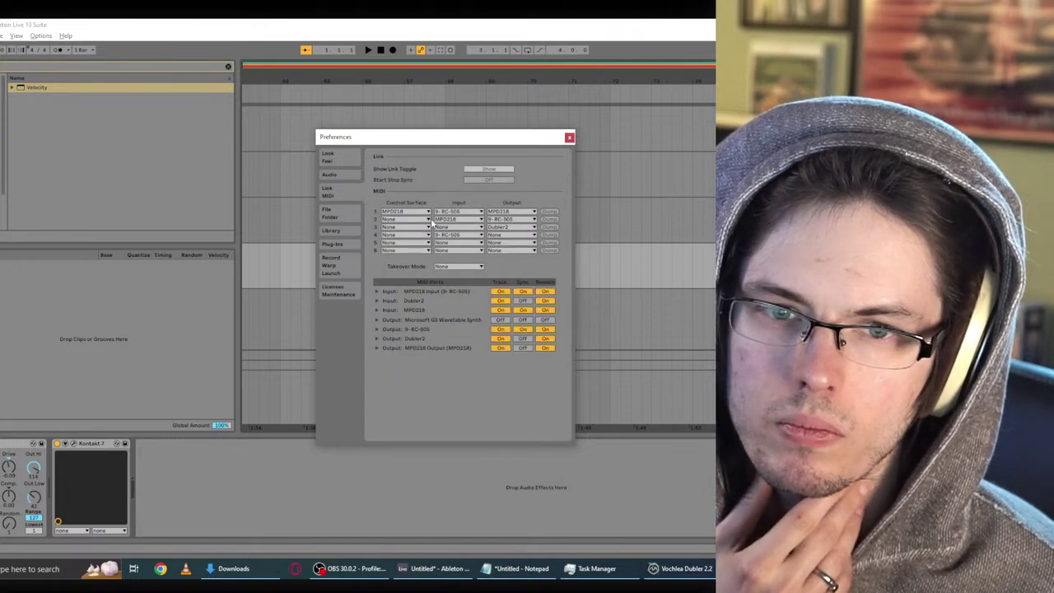
click(423, 220)
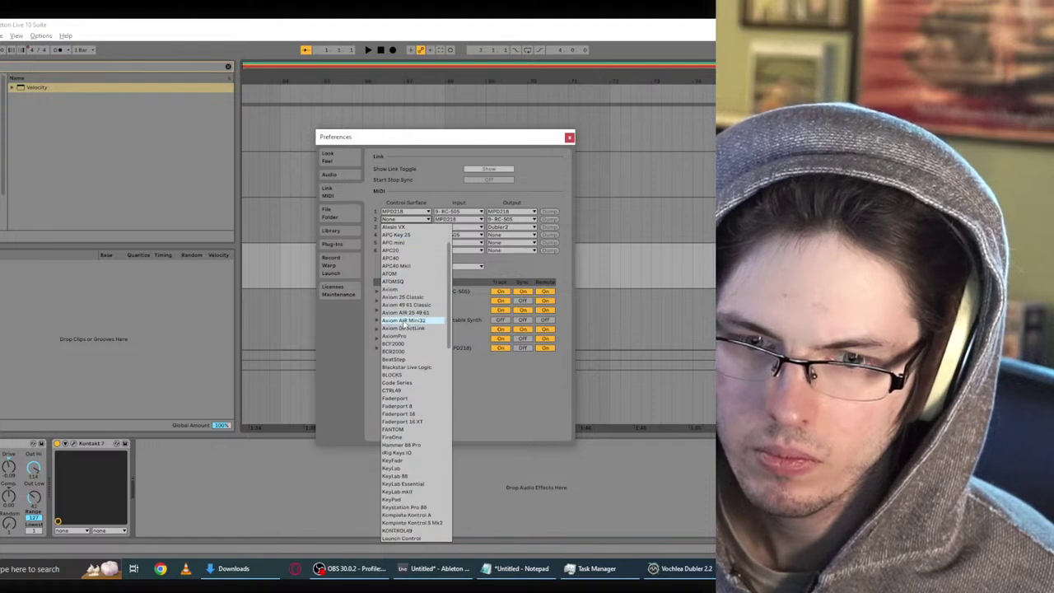
scroll(411, 330, down, 4)
click(486, 387)
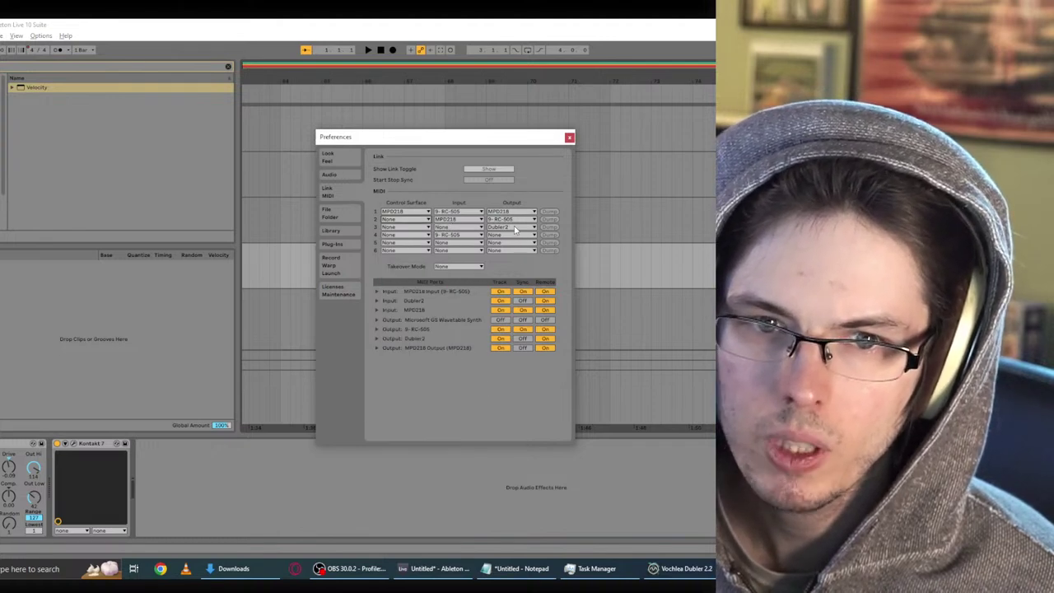
click(457, 227)
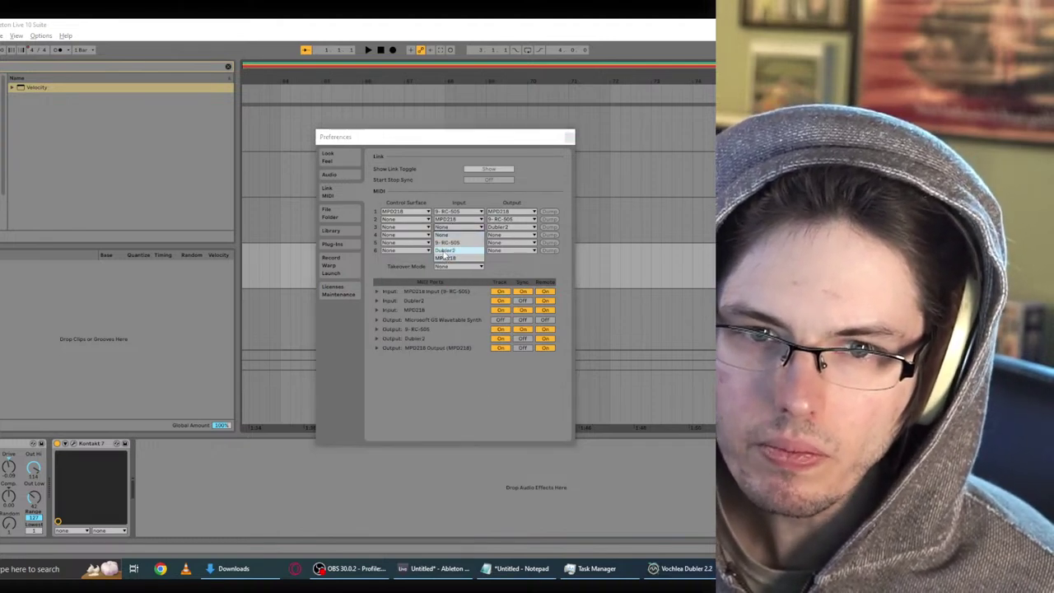
click(458, 251)
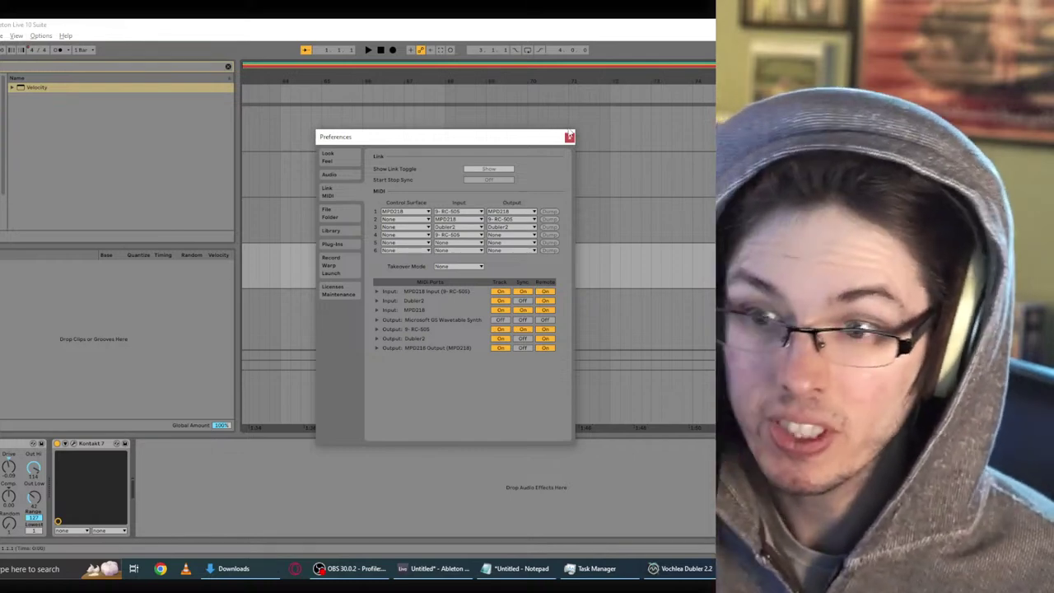
click(569, 135)
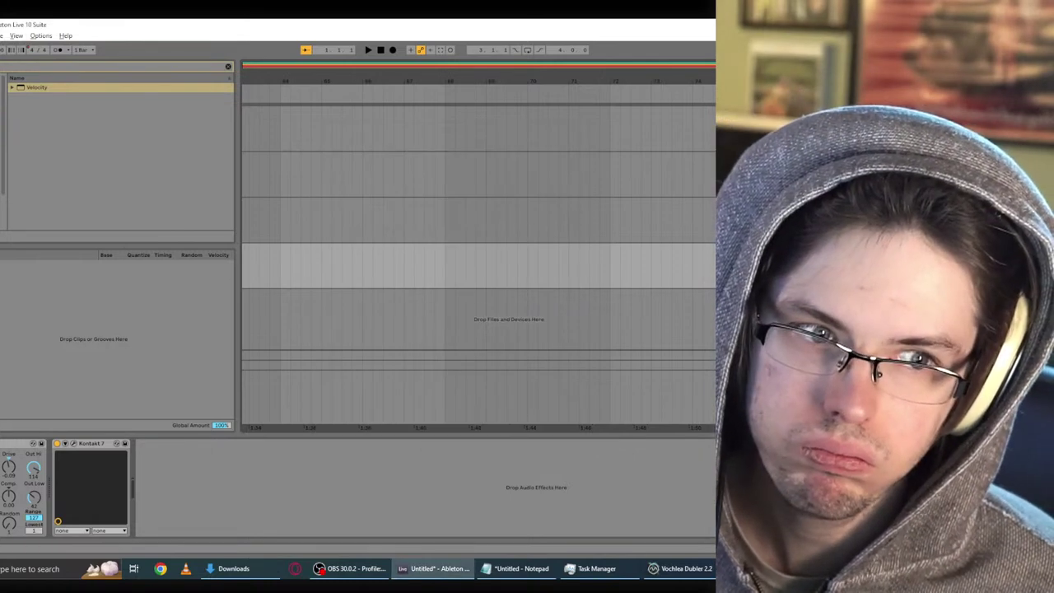
Step: Remap the Velocity device's Drive in Live's MIDI mapping mode to Dubler's env dial on CC 11
click(675, 568)
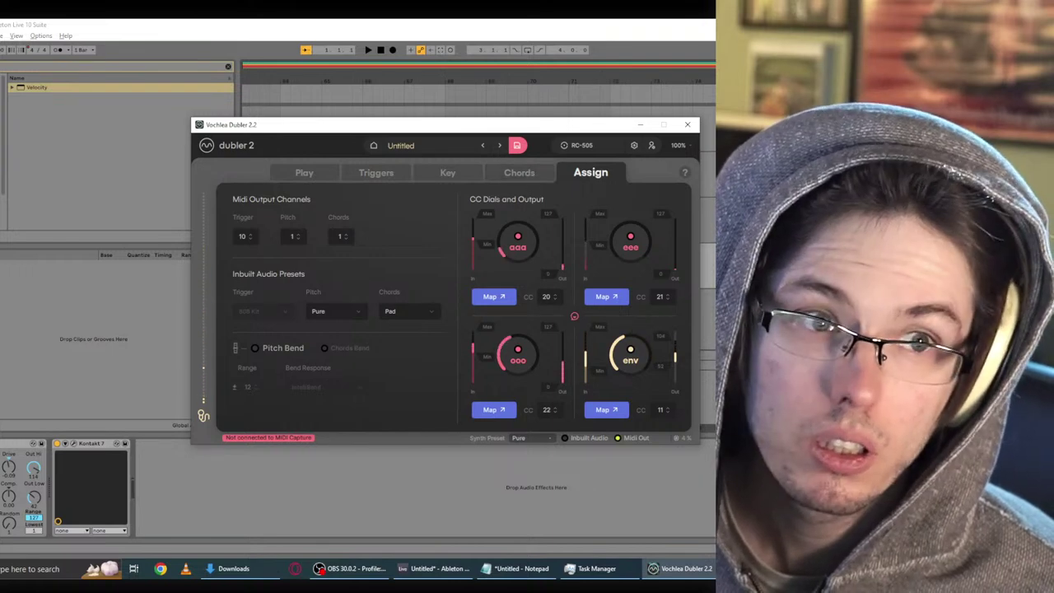
key(alt+Tab)
key(ctrl+m)
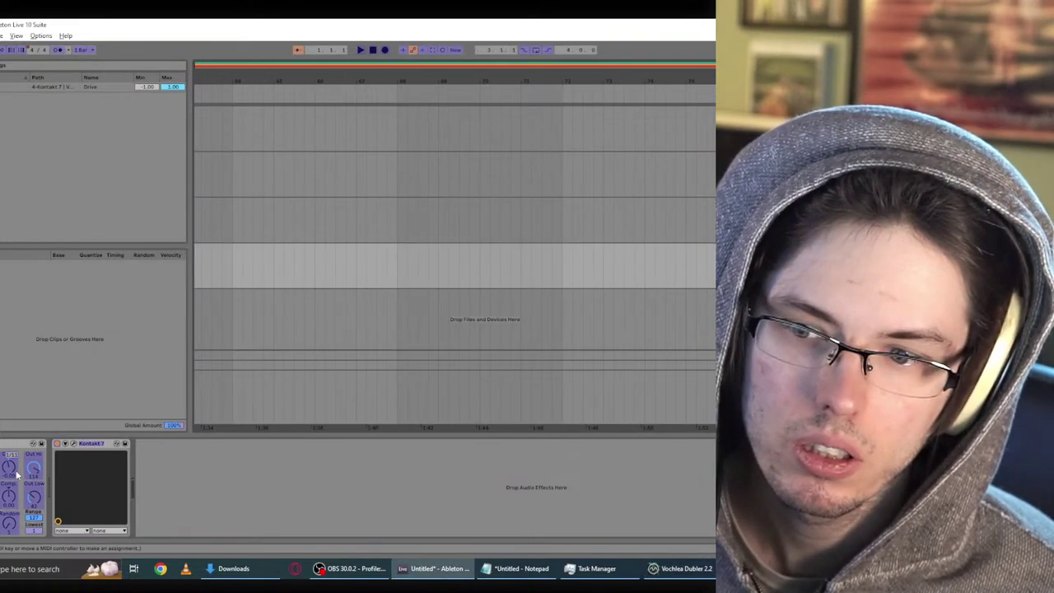
click(12, 471)
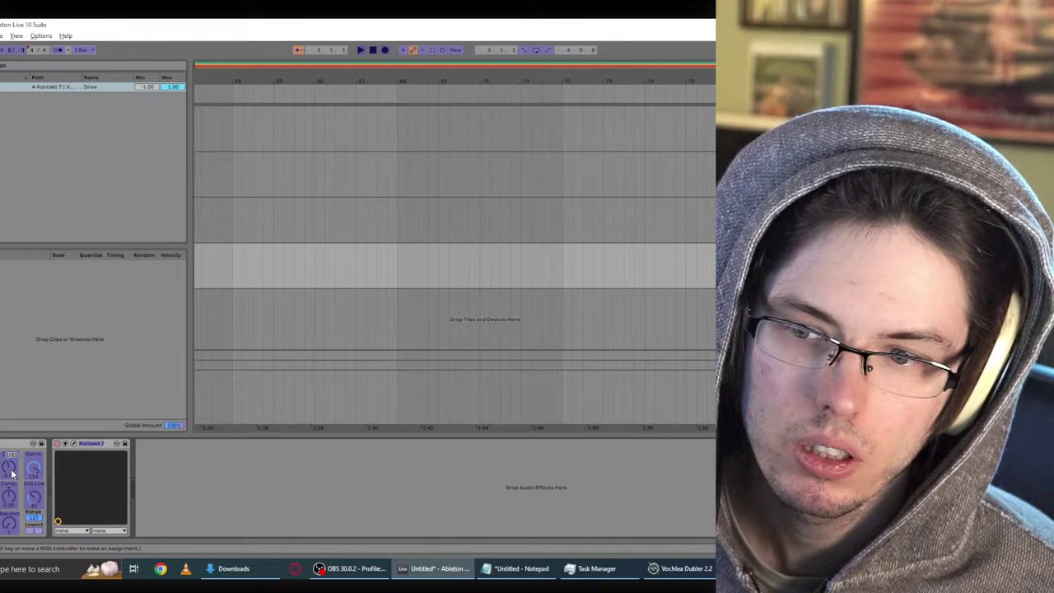
click(673, 568)
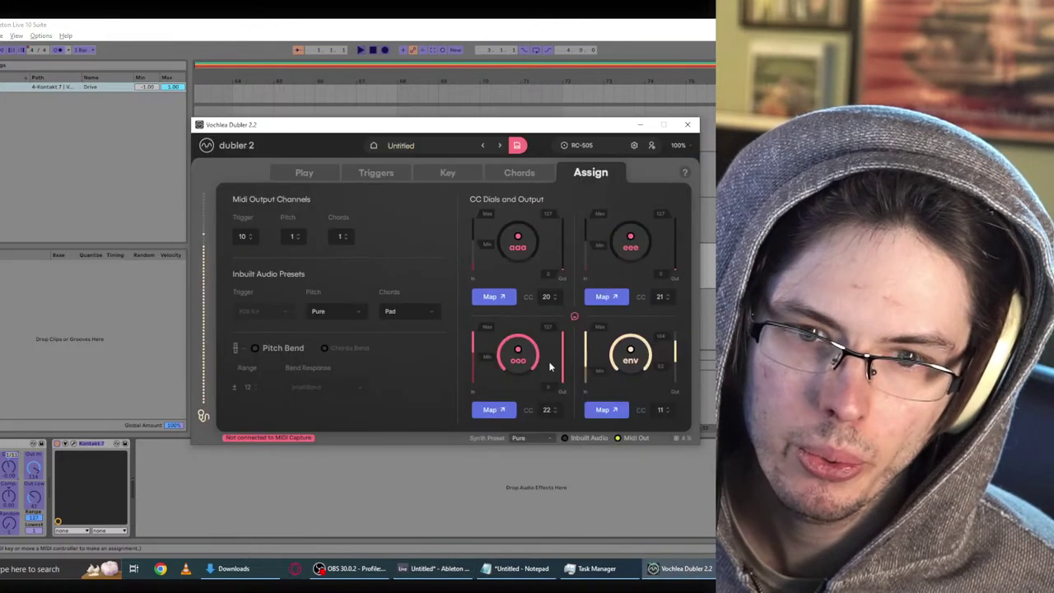
click(593, 411)
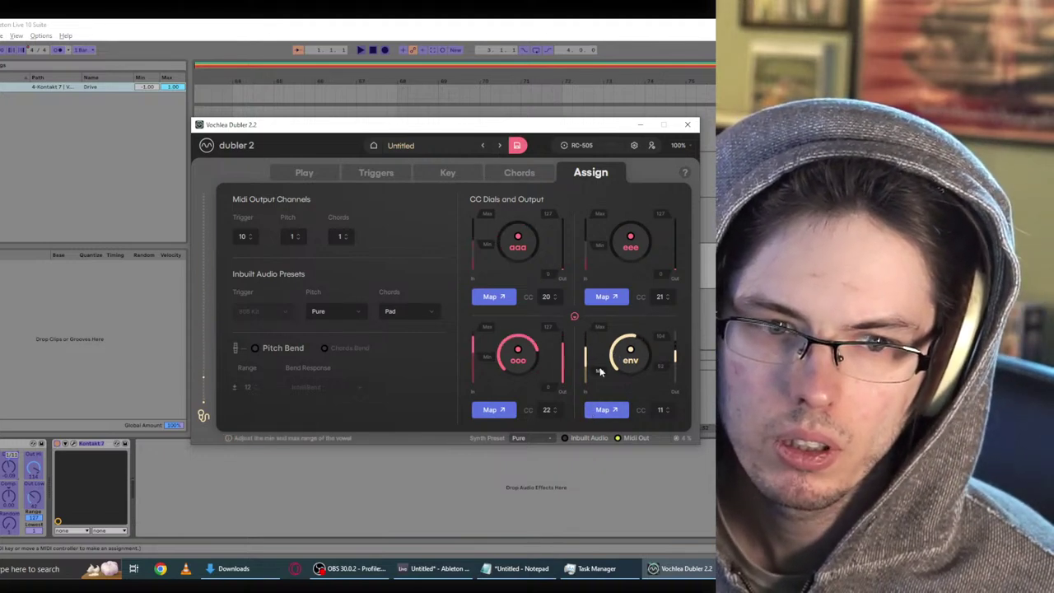
Step: Review Dubler's chord and key settings, open the MIDI Capture connection notice and dismiss it
click(518, 173)
click(446, 172)
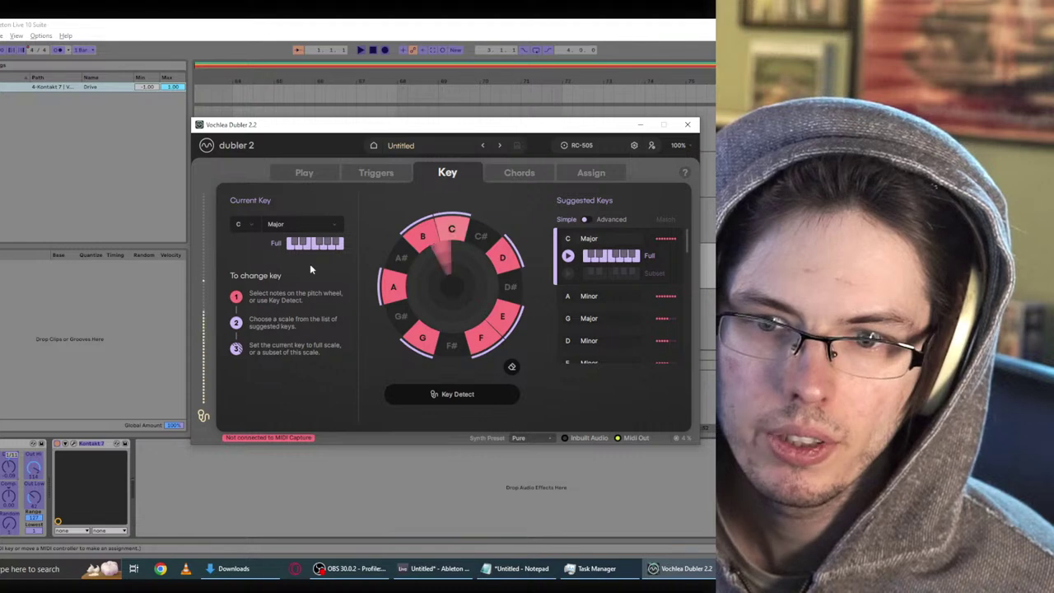
click(288, 443)
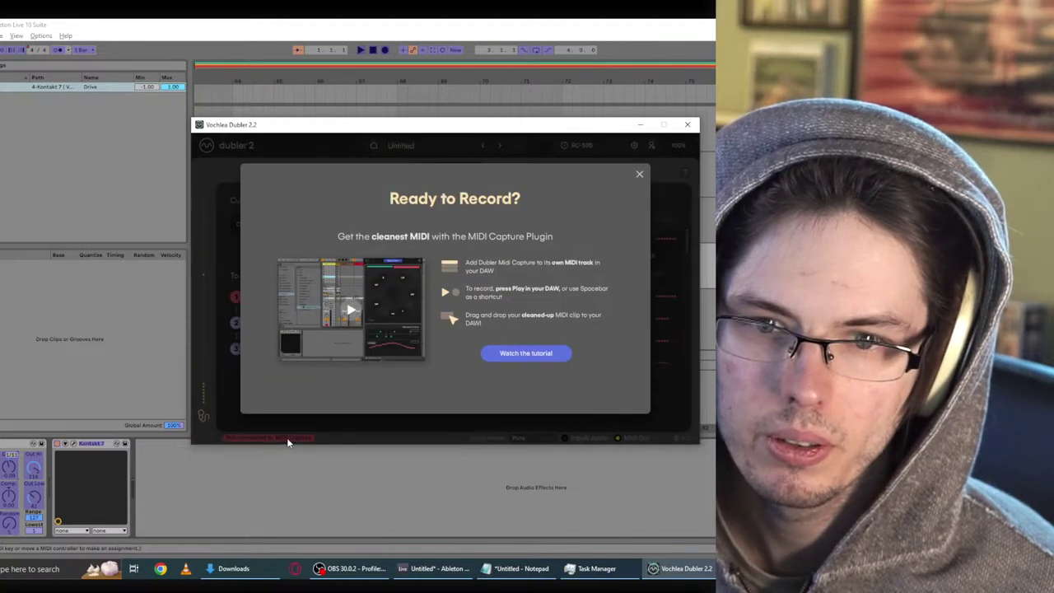
click(634, 171)
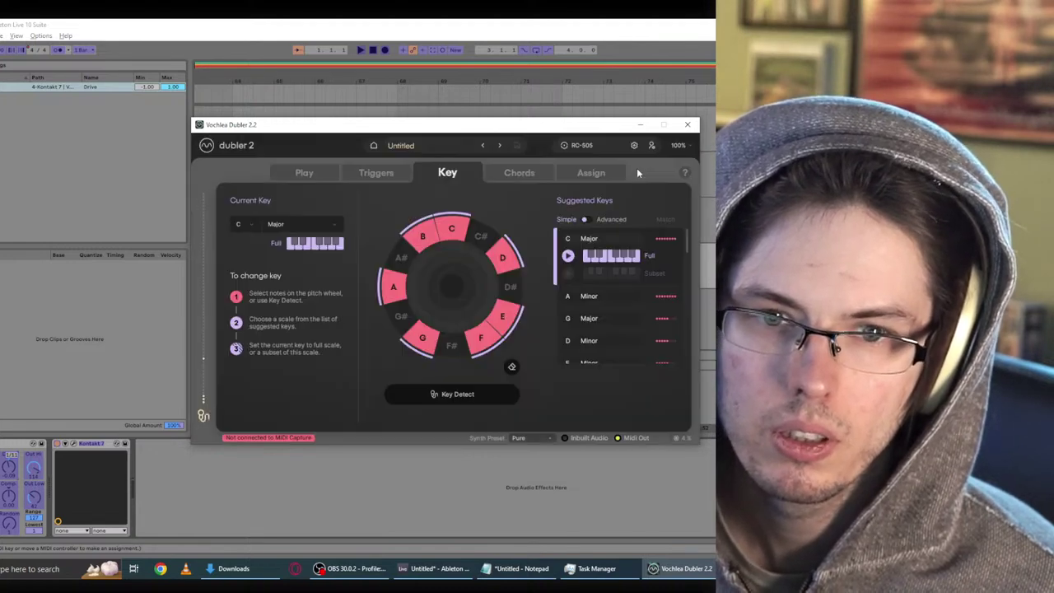
Step: Close Dubler 2, launch it again and load the Untitled profile
click(687, 124)
key(super)
text(d)
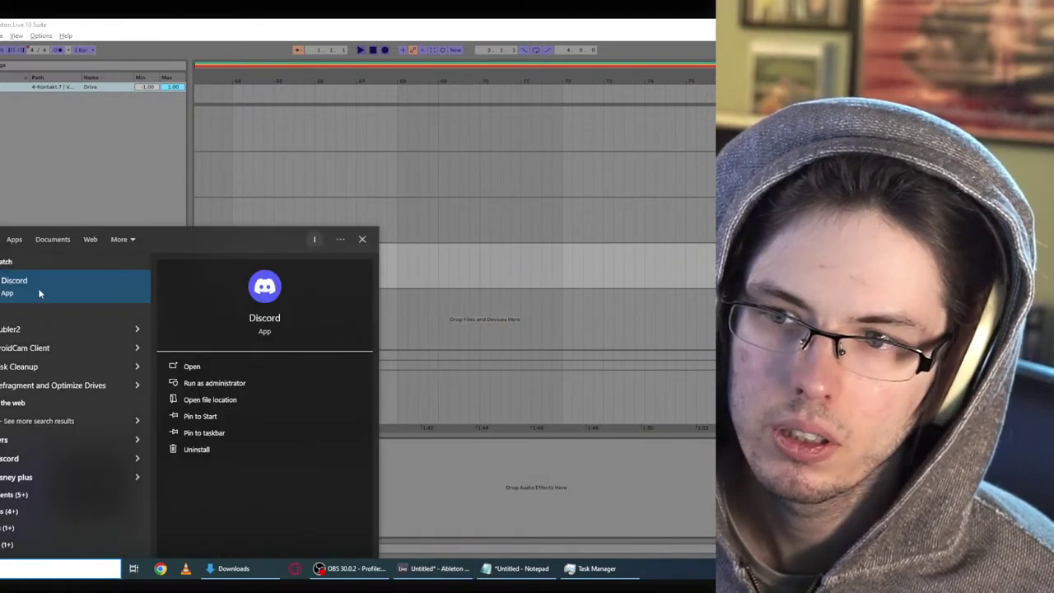
click(22, 331)
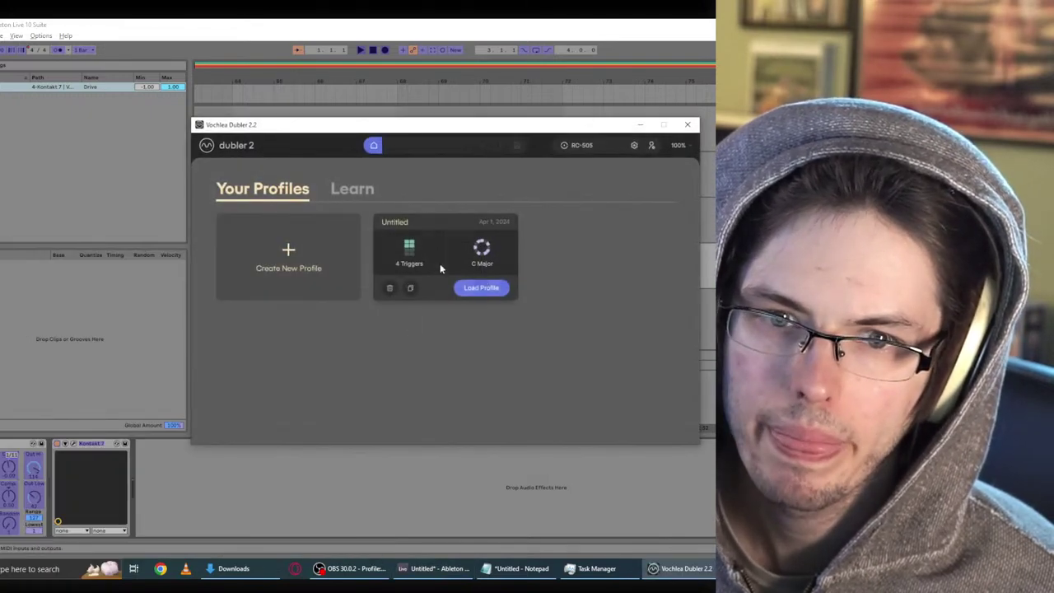
click(480, 287)
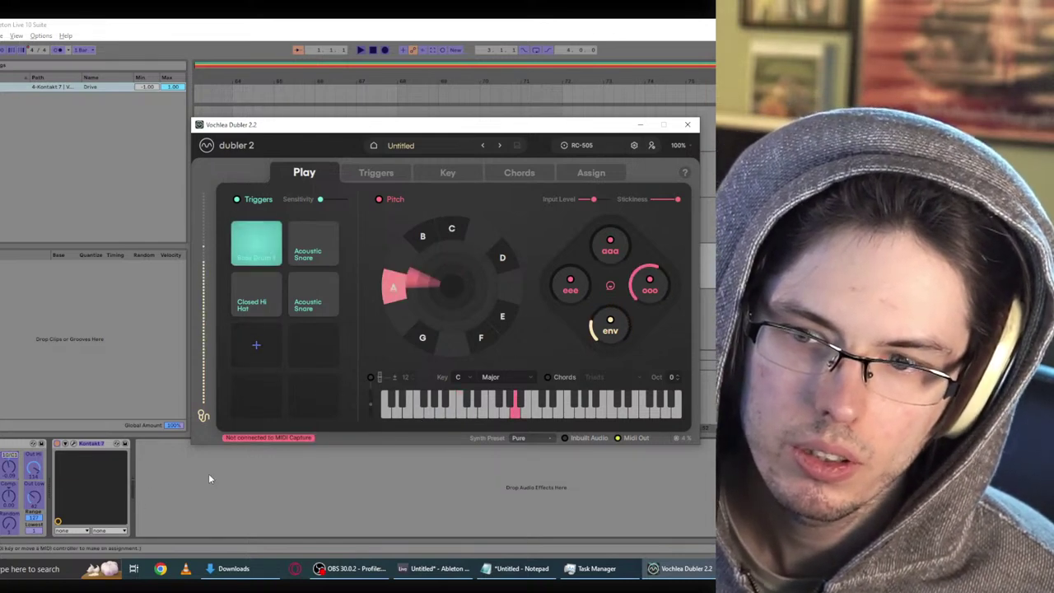
Step: Send Dubler's env dial, CC 11, to the selected Velocity Drive mapping in Live and leave MIDI mapping mode
click(584, 172)
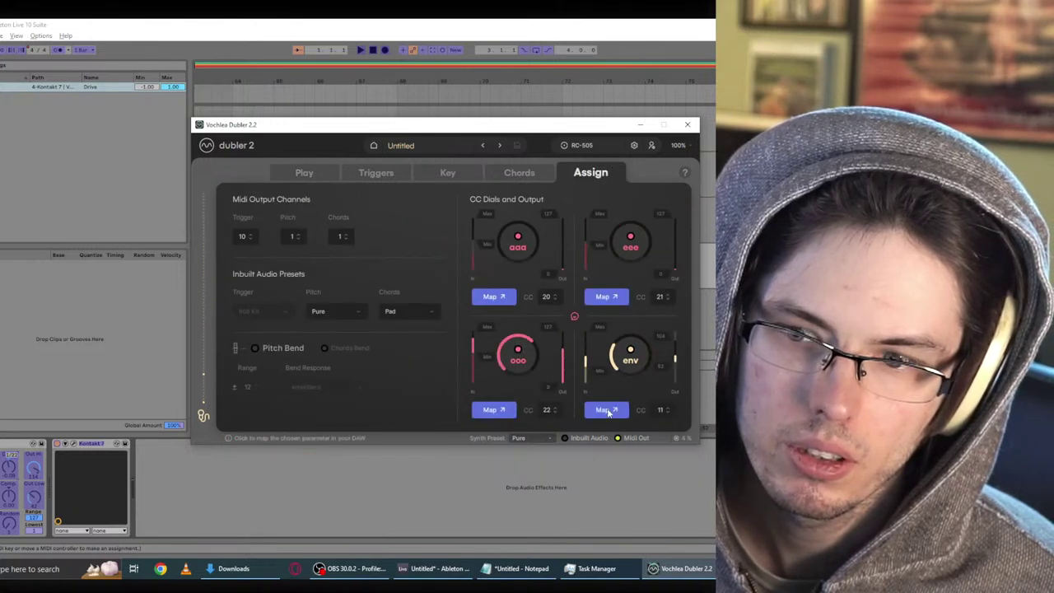
key(alt+Tab)
key(ctrl+m)
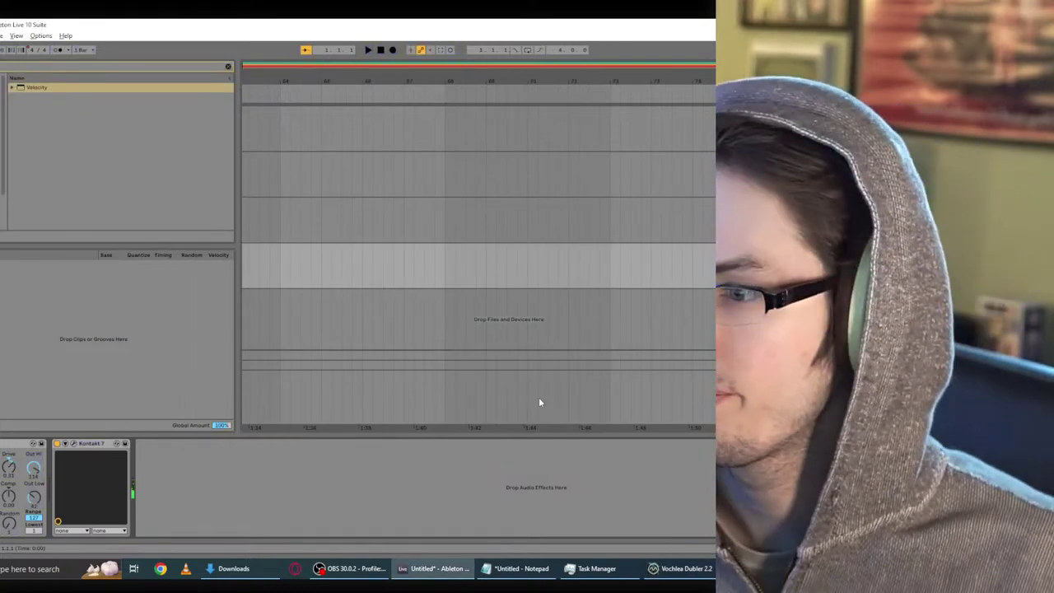
double_click(384, 66)
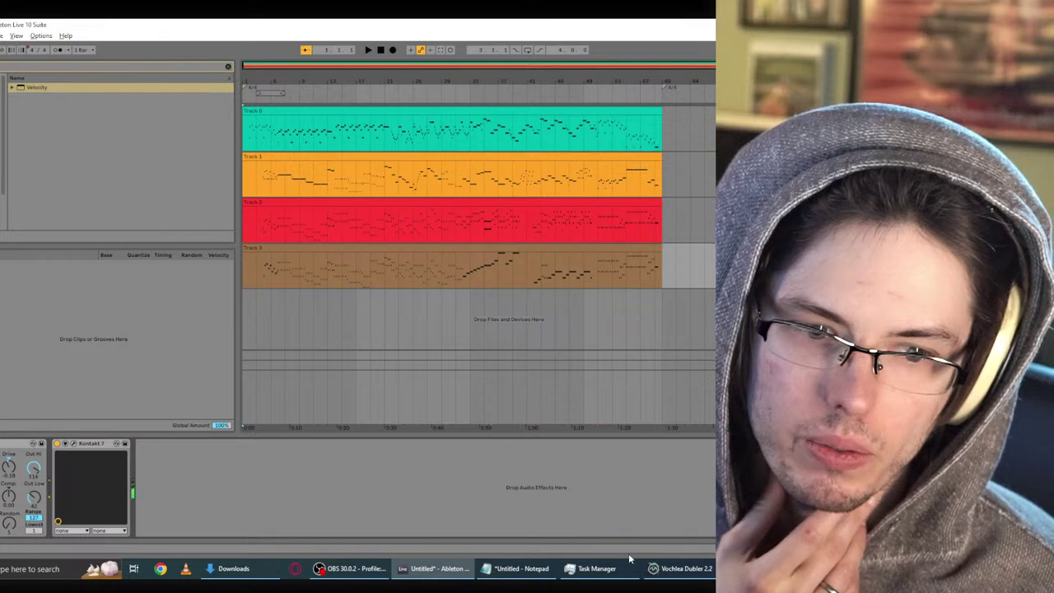
Step: Examine Dubler's MIDI output channels and the available inbuilt audio presets for Pitch and Chords
mouse_move(680, 575)
click(668, 536)
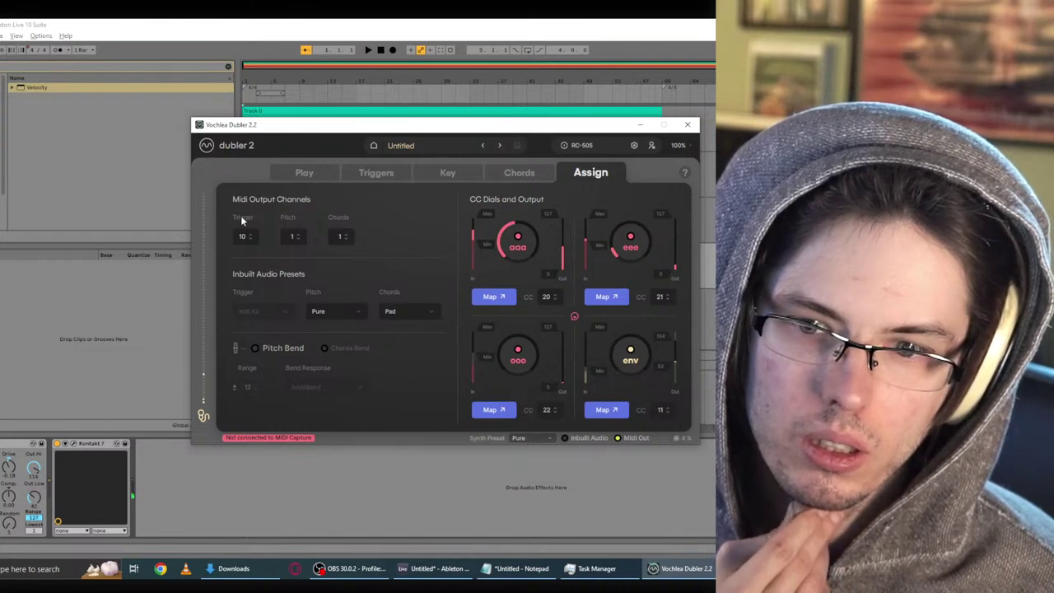
click(355, 313)
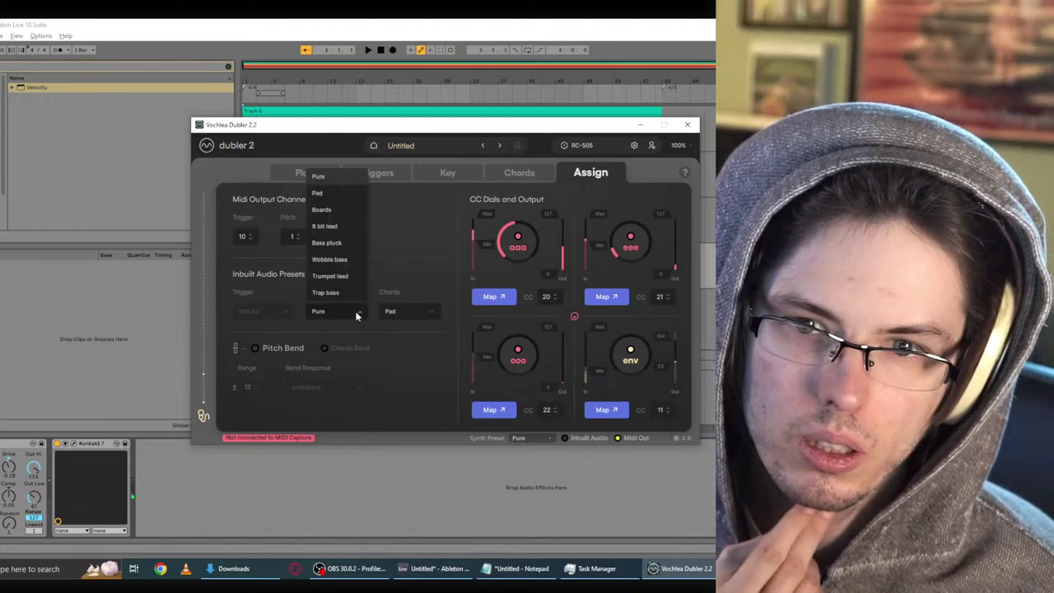
click(378, 309)
click(387, 314)
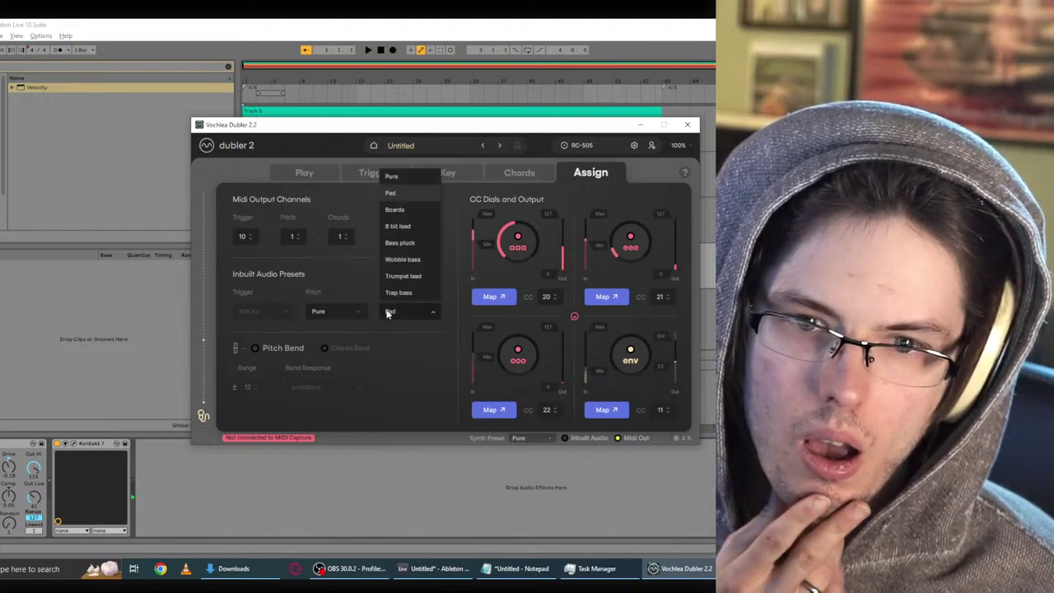
click(388, 313)
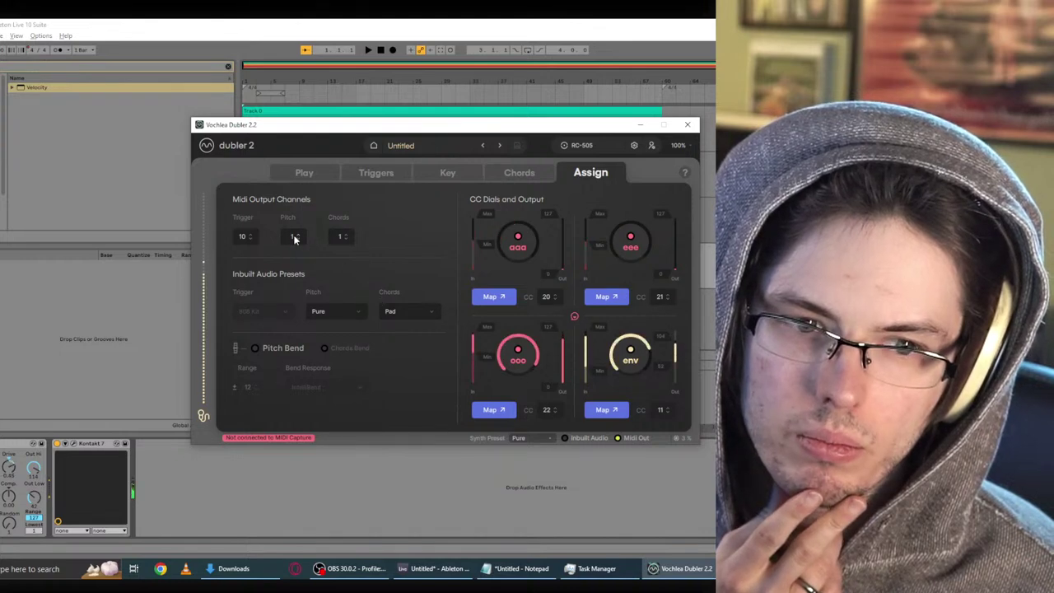
Step: Look through Dubler's chord, key, trigger and play settings for anything affecting the MIDI output
click(513, 167)
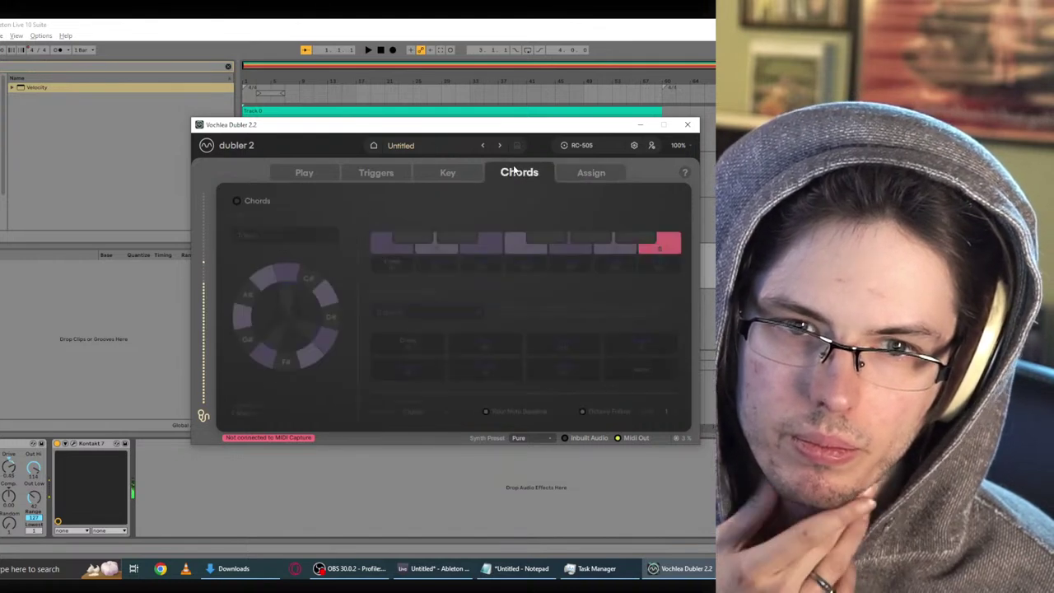
click(436, 171)
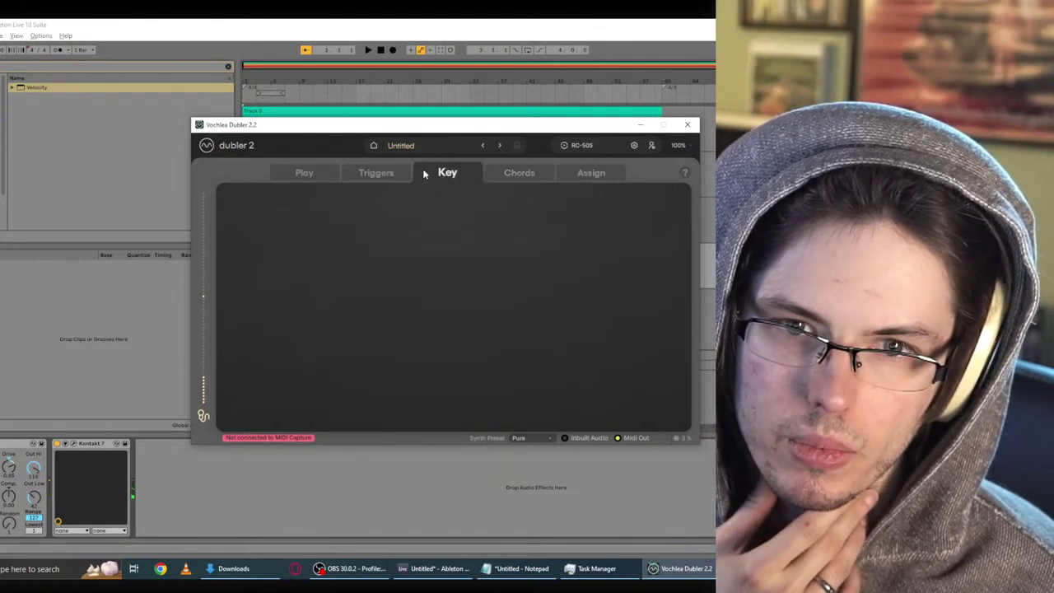
click(380, 171)
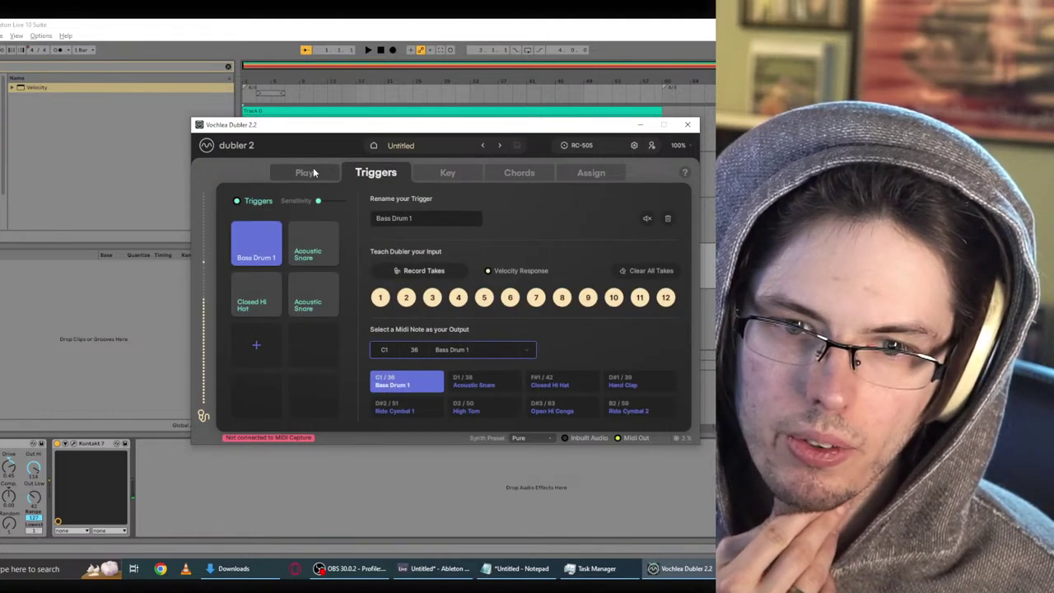
click(306, 172)
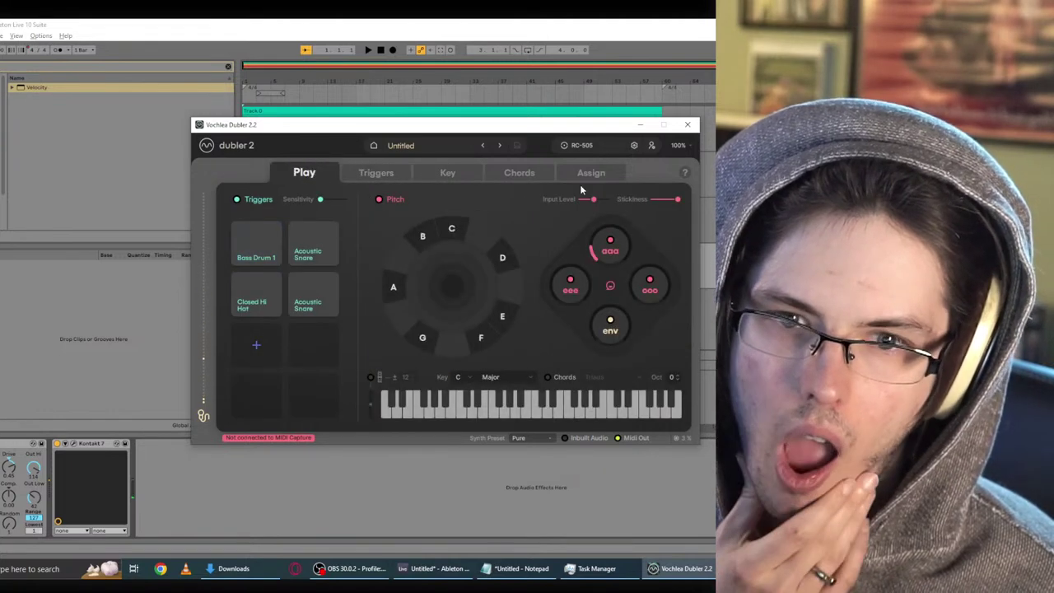
Step: Disable Pitch and Triggers in Dubler and check the trigger, key and CC assignment settings
click(378, 198)
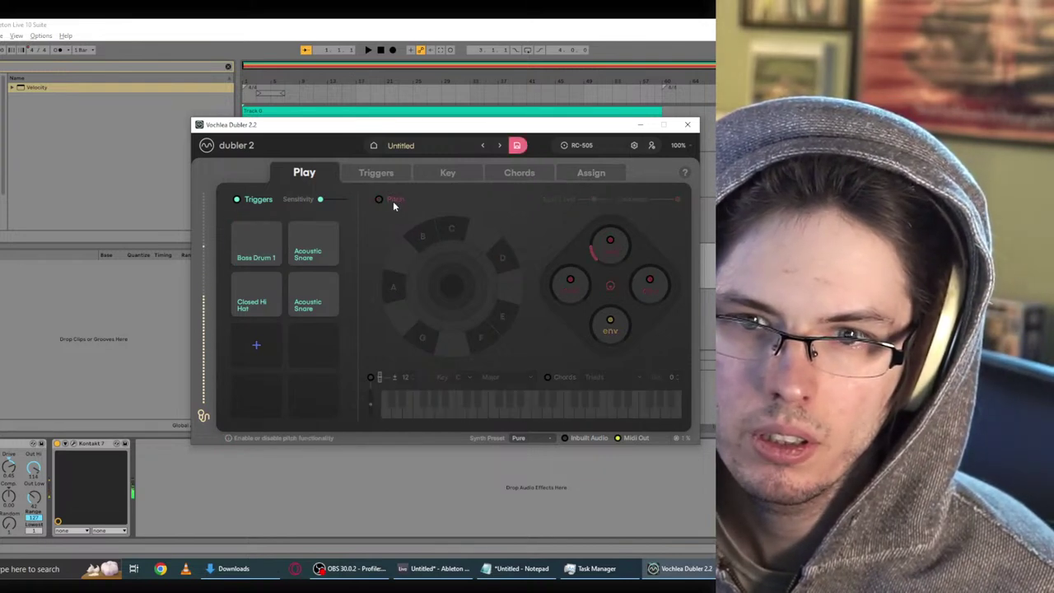
click(237, 199)
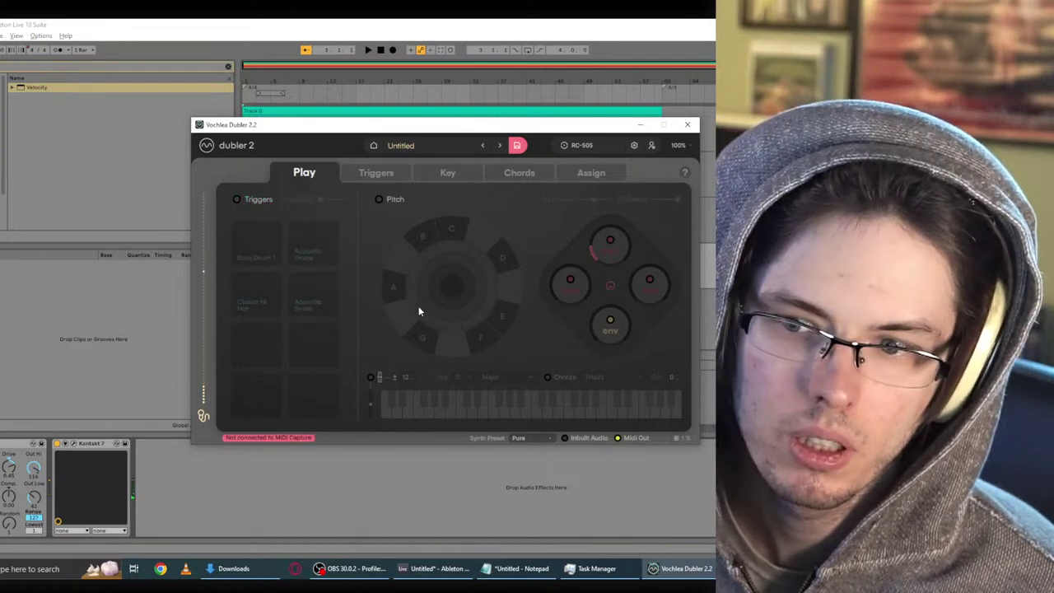
click(376, 173)
click(444, 172)
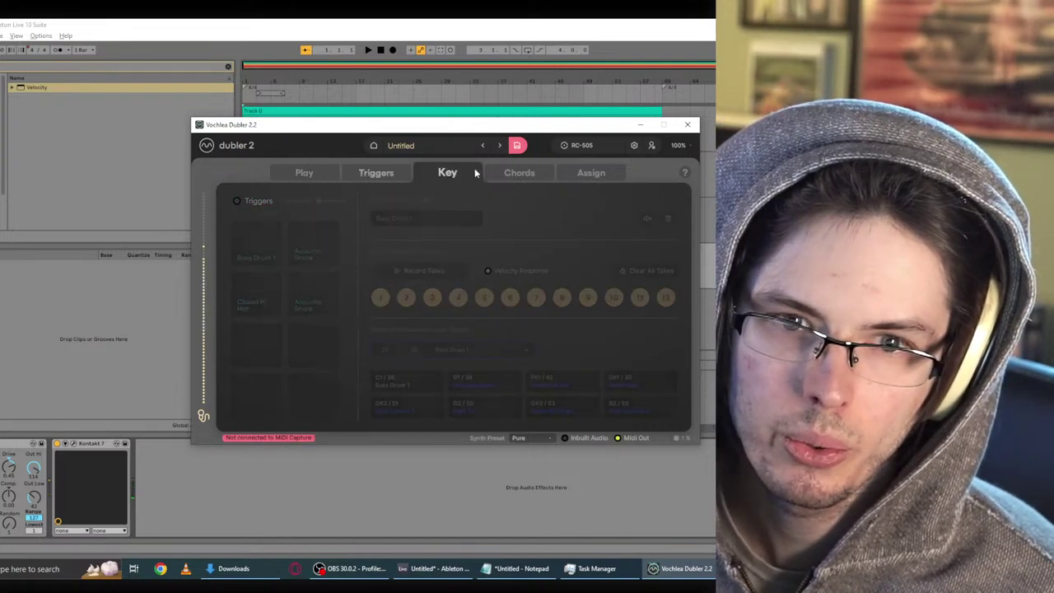
click(577, 175)
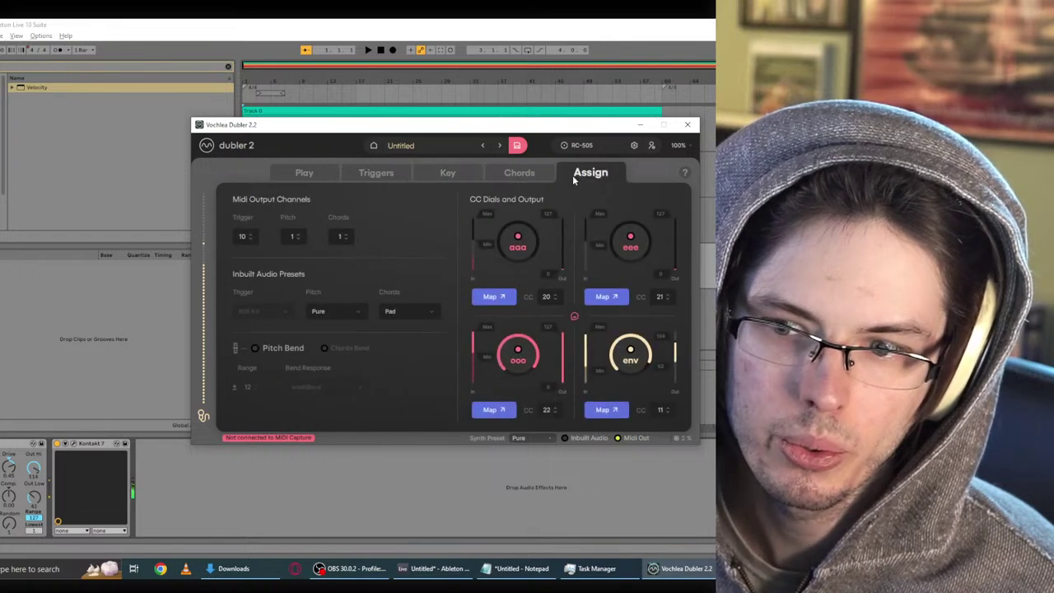
Step: Test Dubler with only Triggers enabled, then leave Triggers off and turn Pitch on
click(349, 172)
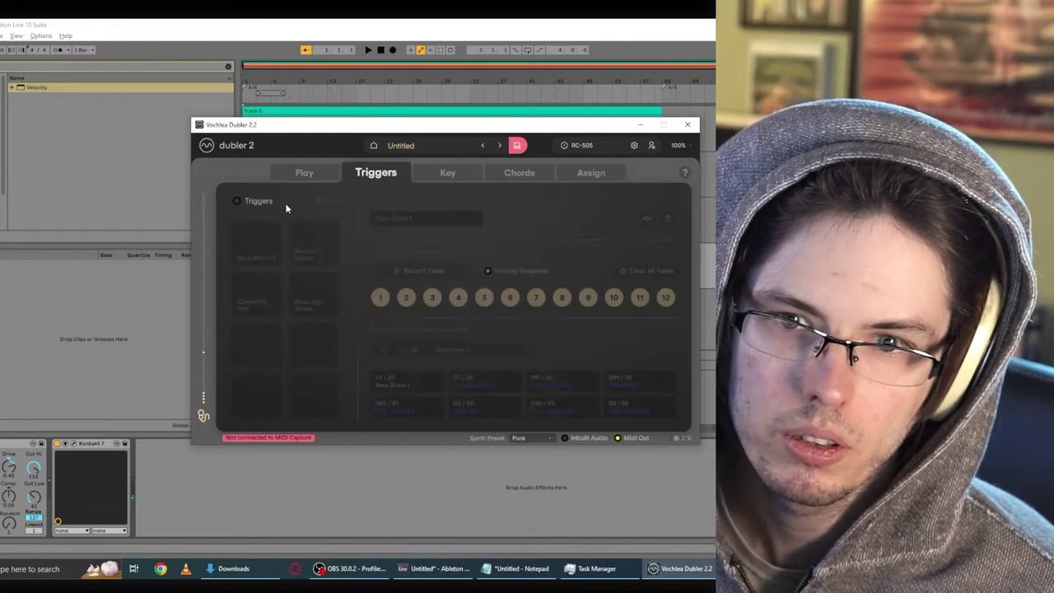
click(247, 199)
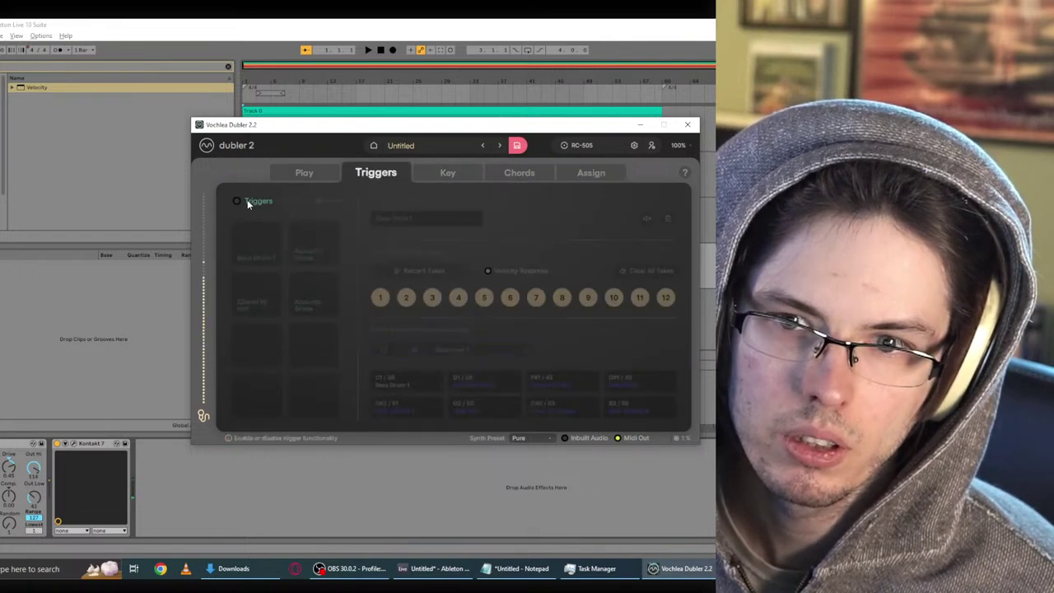
click(292, 174)
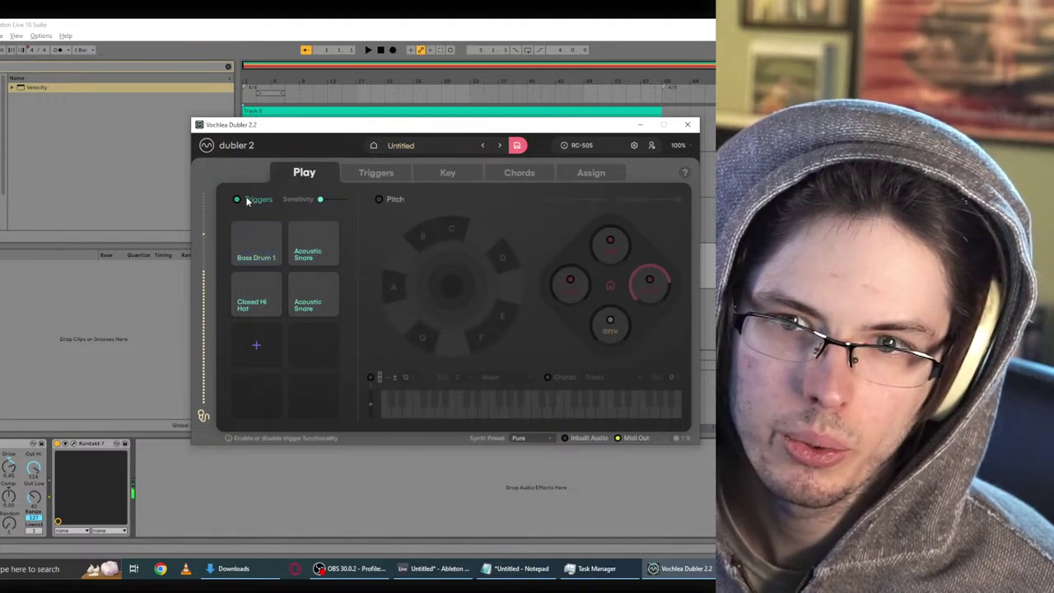
click(249, 201)
click(395, 198)
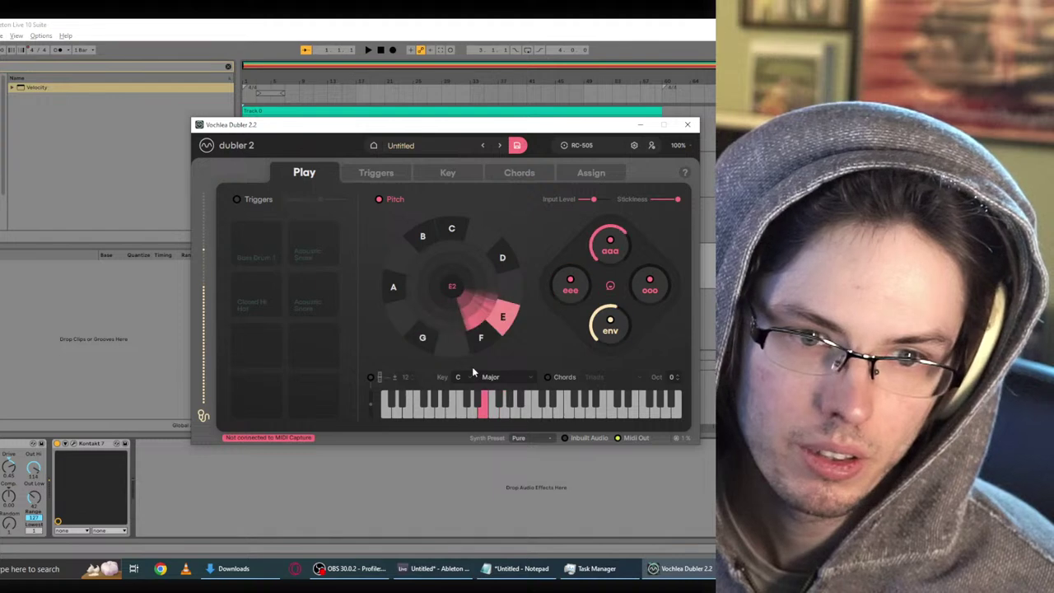
Step: In Live's MIDI mapping mode, map Select Track of 4-Kontakt 7 to Dubler's incoming note, leave mapping mode and return to the arrangement
key(alt+Tab)
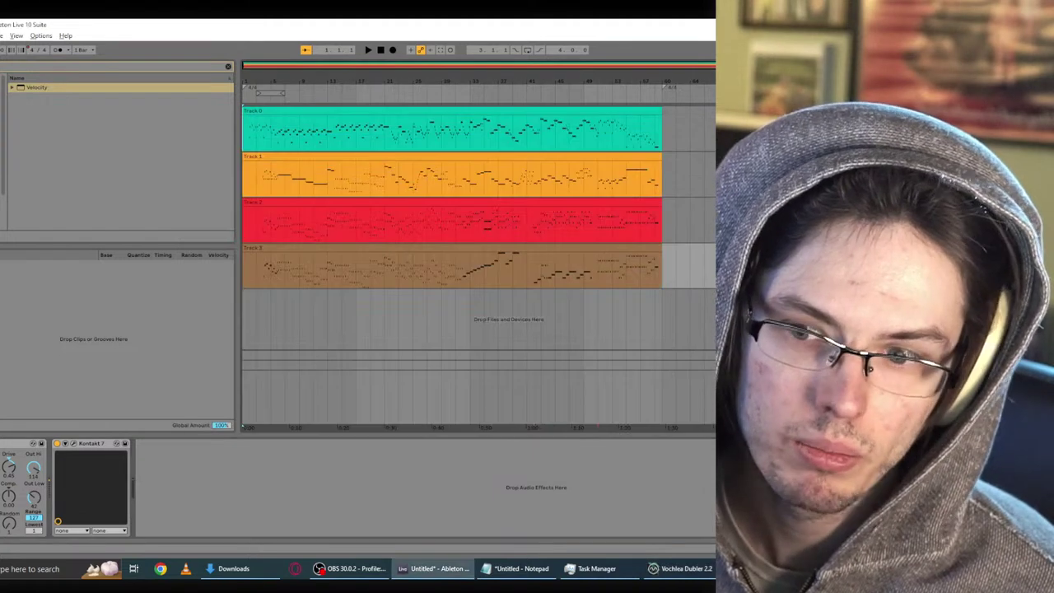
key(ctrl+m)
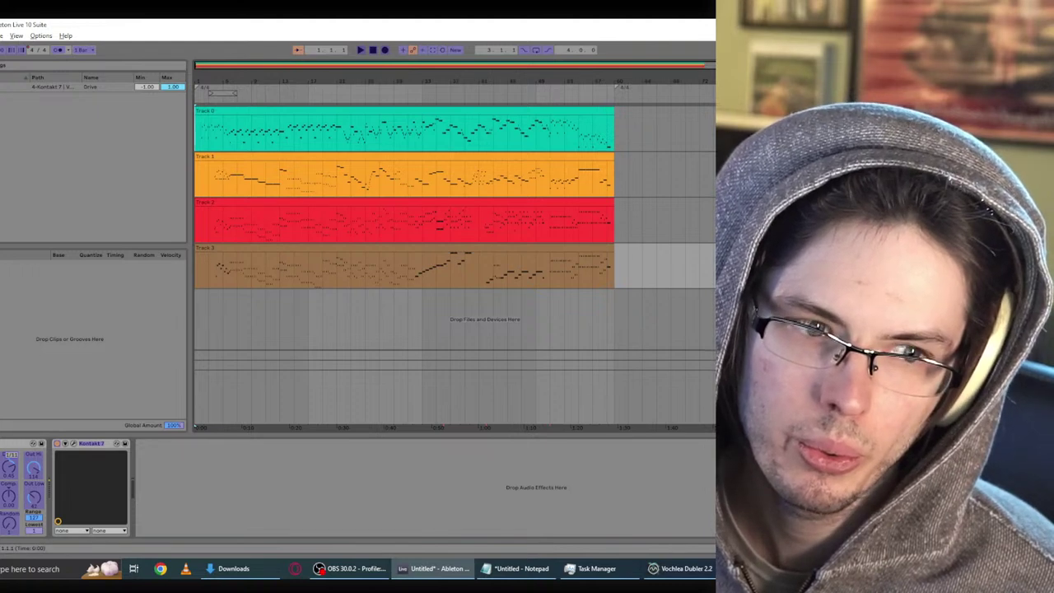
click(671, 568)
click(591, 172)
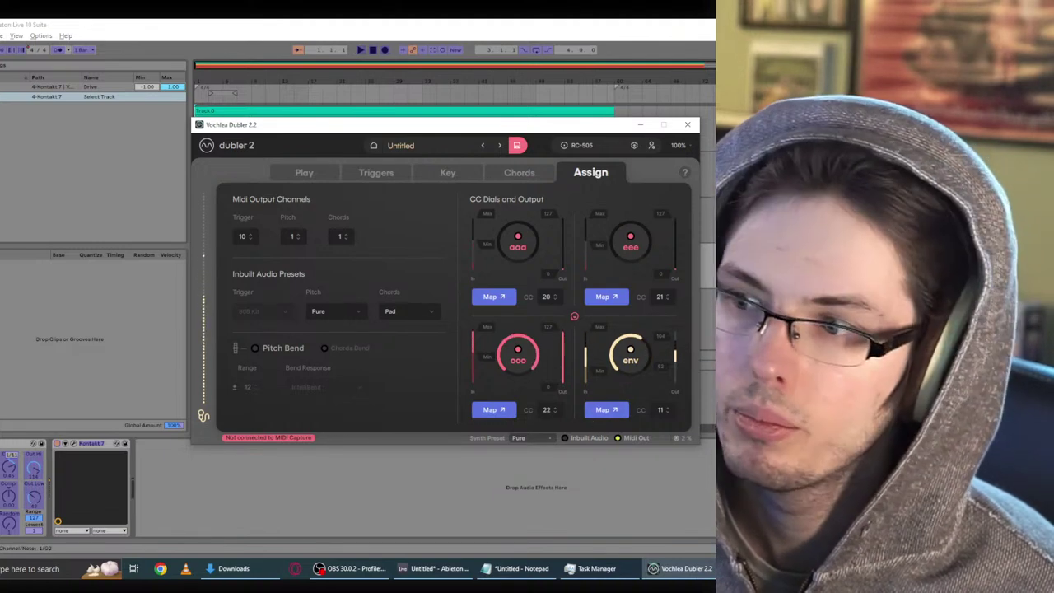
key(ctrl+m)
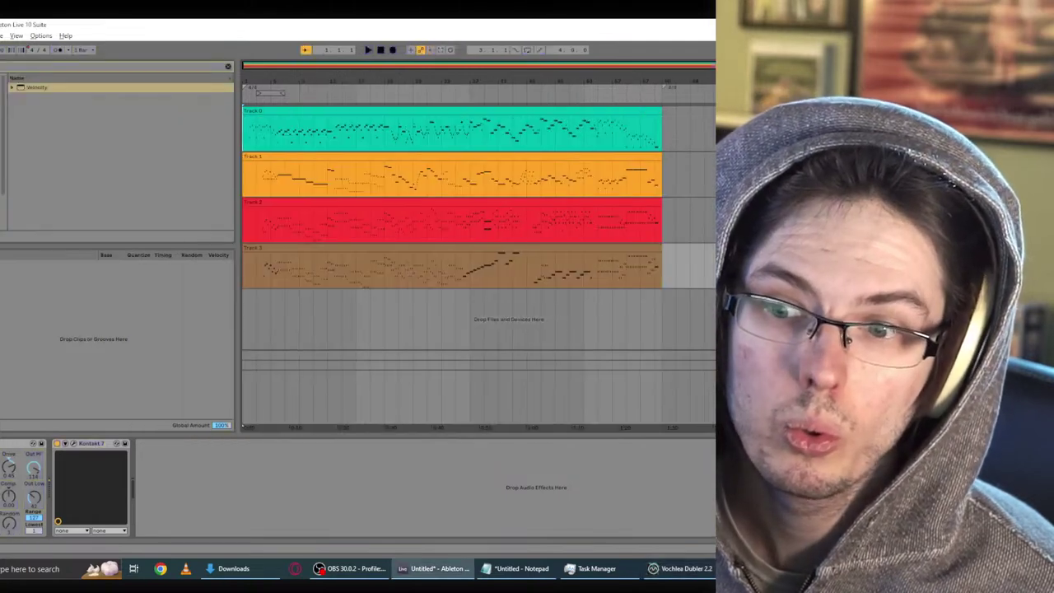
click(650, 575)
key(alt+Tab)
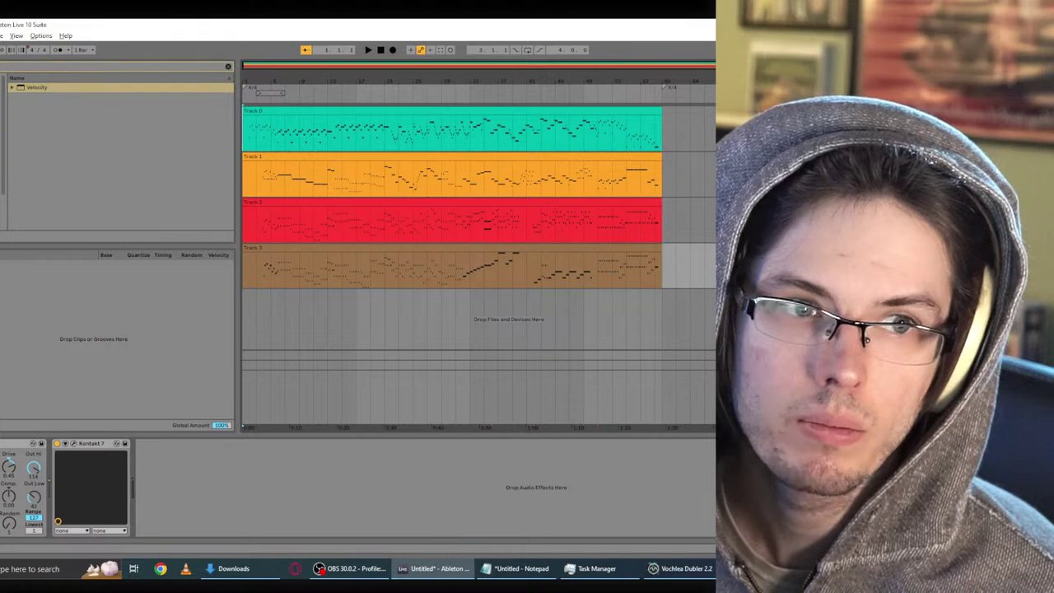
Step: Try to map Dubler's env dial (CC 11) to a Kontakt 7 device control in Live's MIDI mapping mode
key(ctrl+m)
click(679, 568)
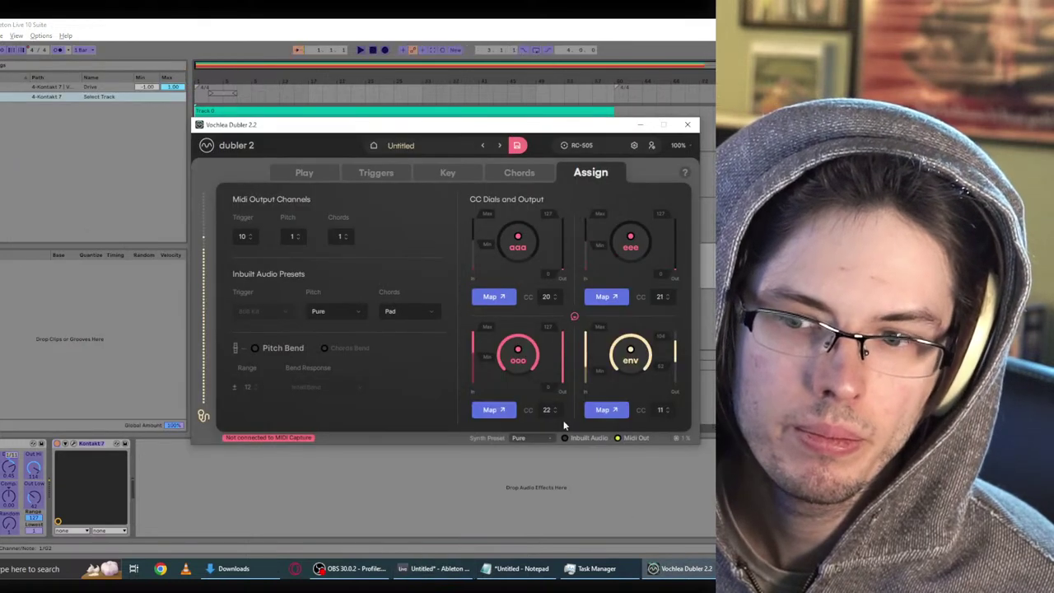
click(53, 452)
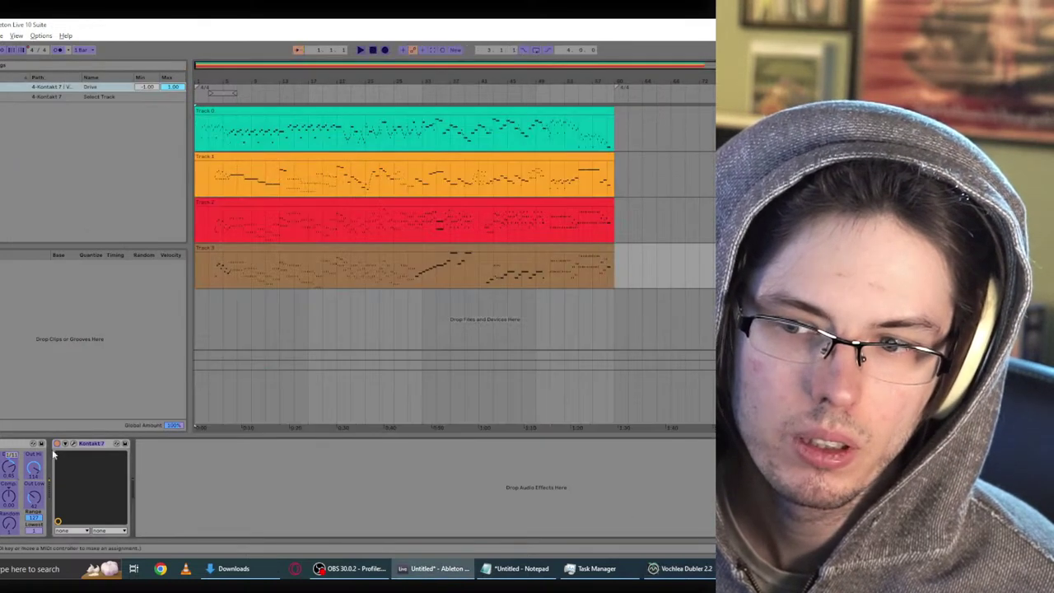
click(679, 568)
click(599, 409)
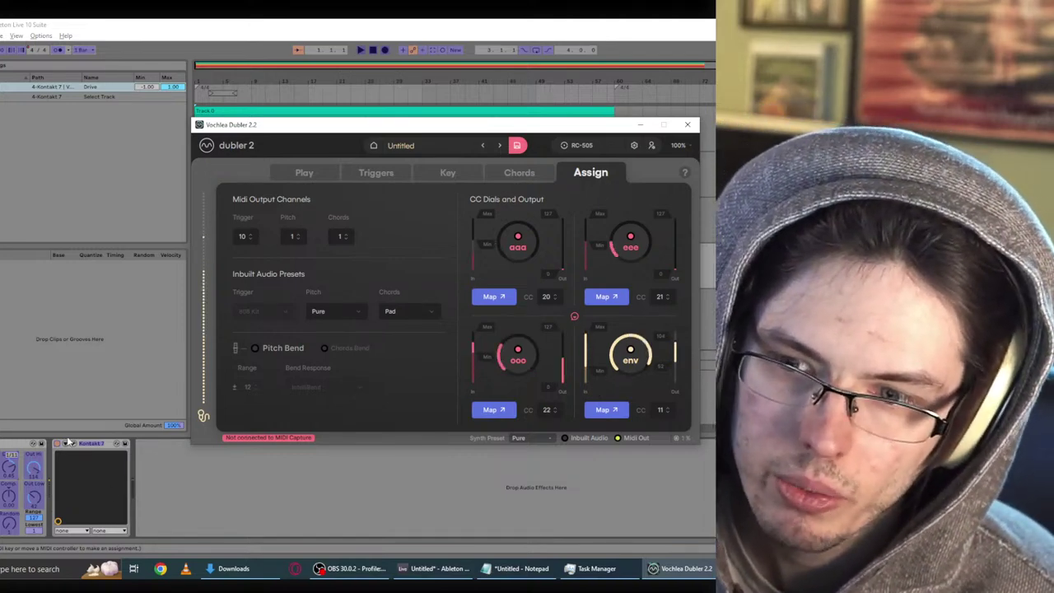
Step: Check Dubler's chord and key settings, turn Triggers on, and leave Live's MIDI mapping mode
click(508, 170)
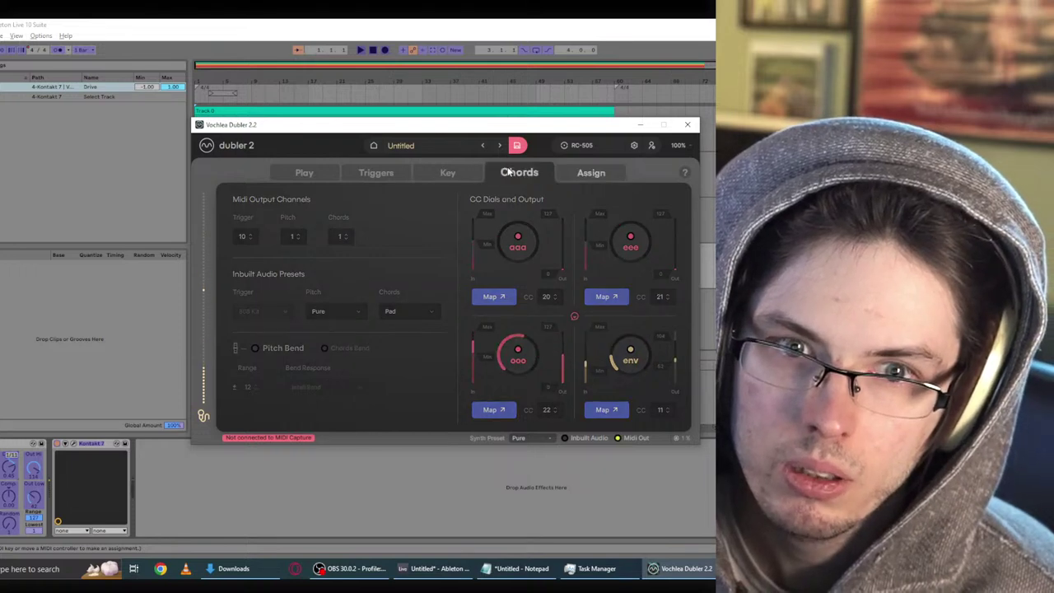
click(446, 172)
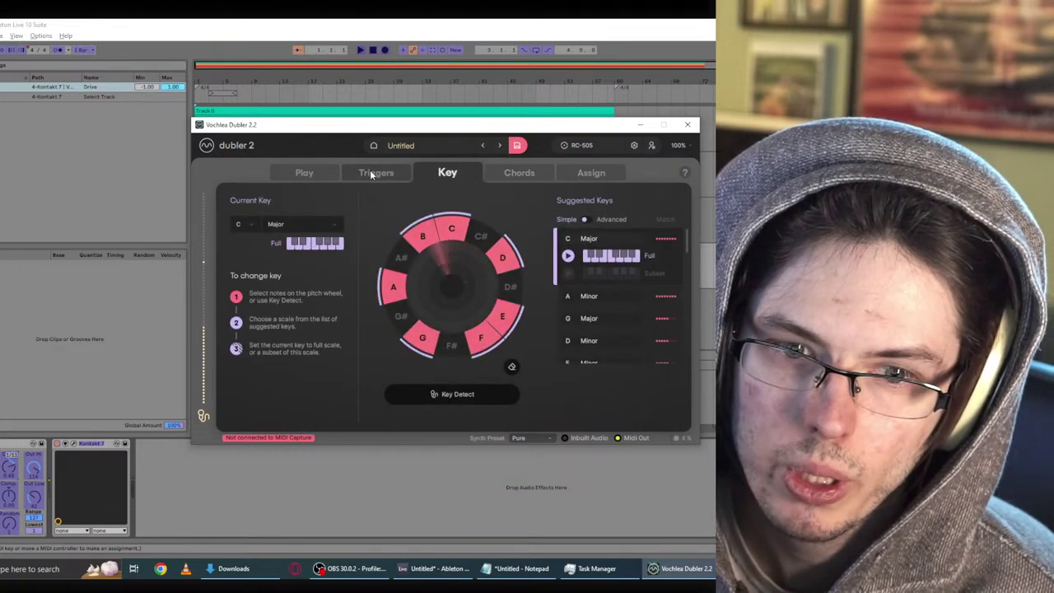
click(371, 174)
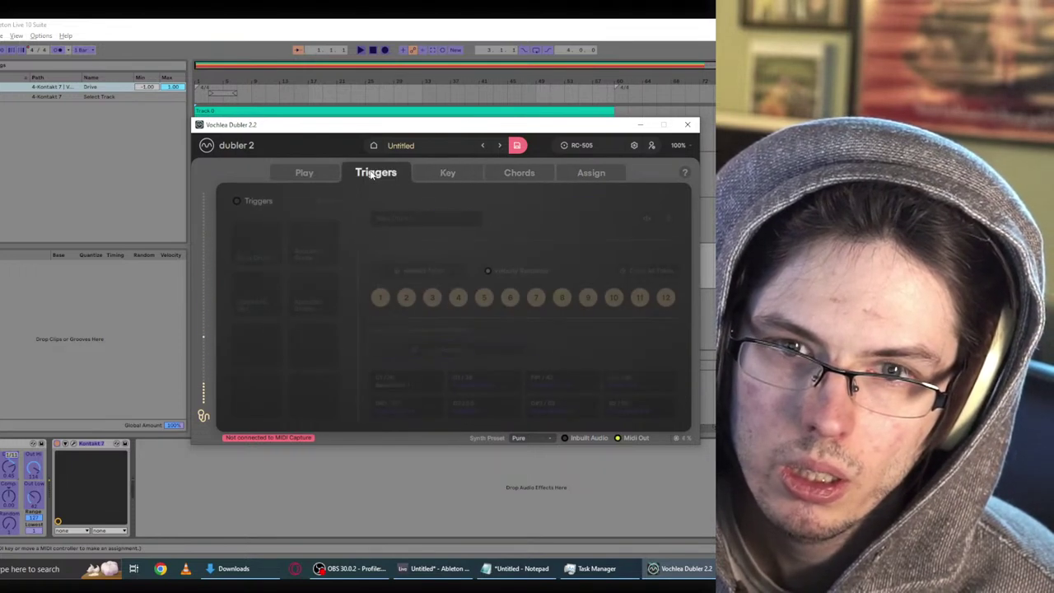
click(239, 201)
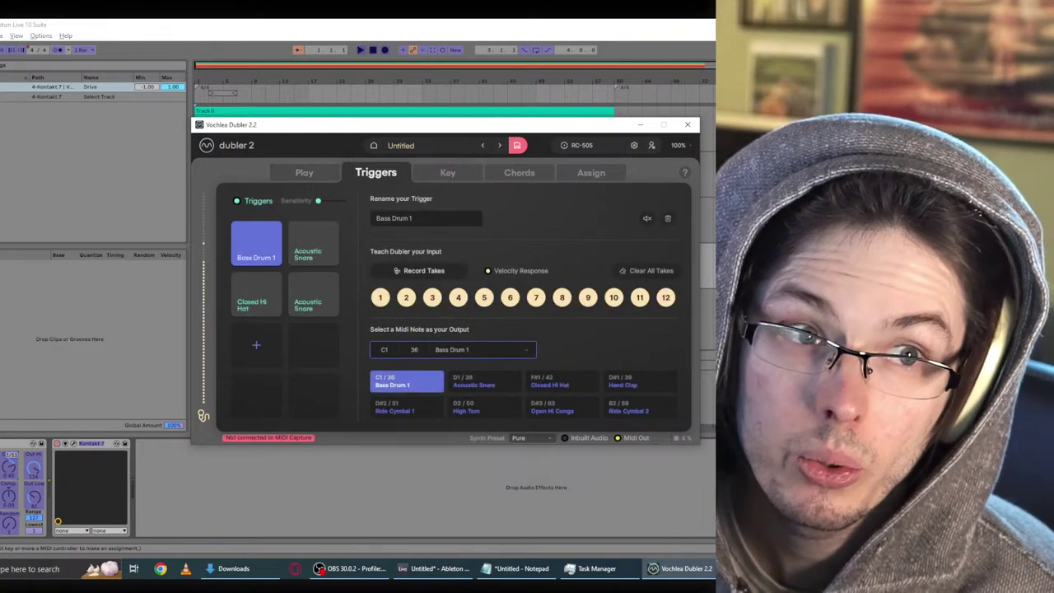
key(ctrl+m)
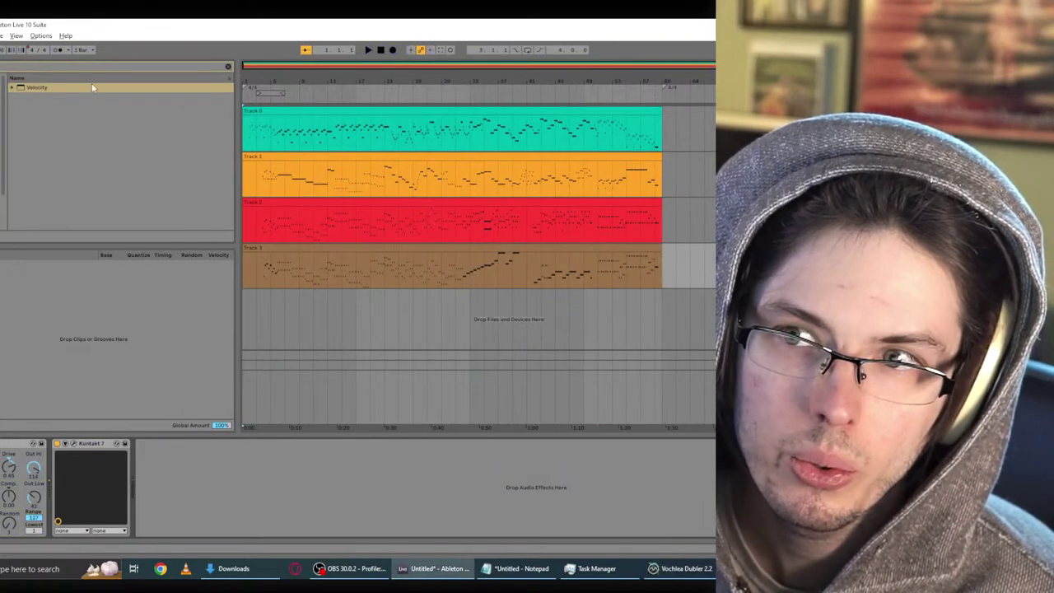
Step: Check the Dubler2 port settings in Live's MIDI preferences and return to Dubler
click(40, 36)
click(49, 315)
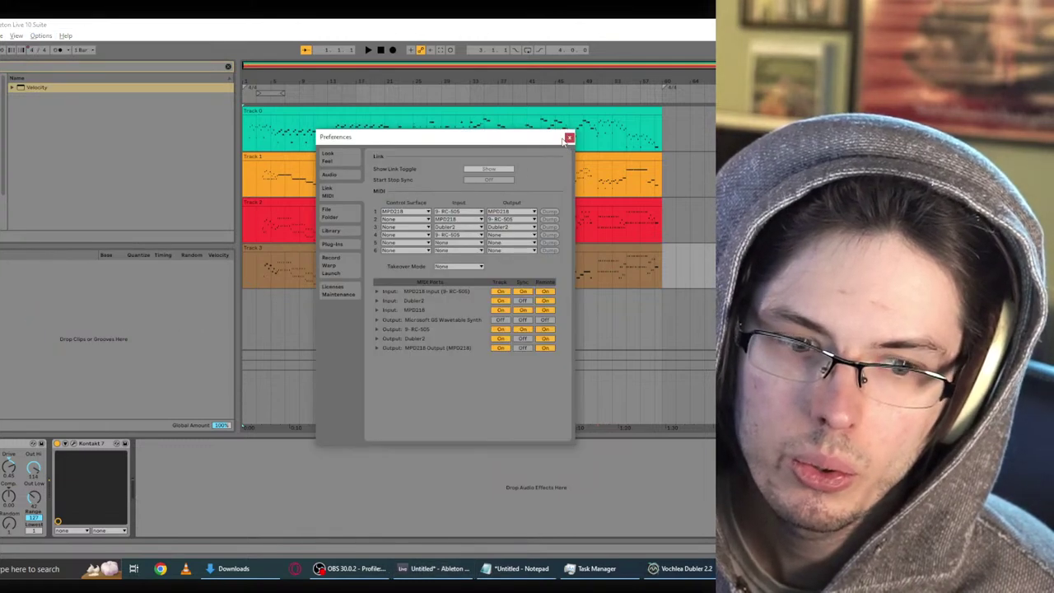
click(569, 137)
key(alt+Tab)
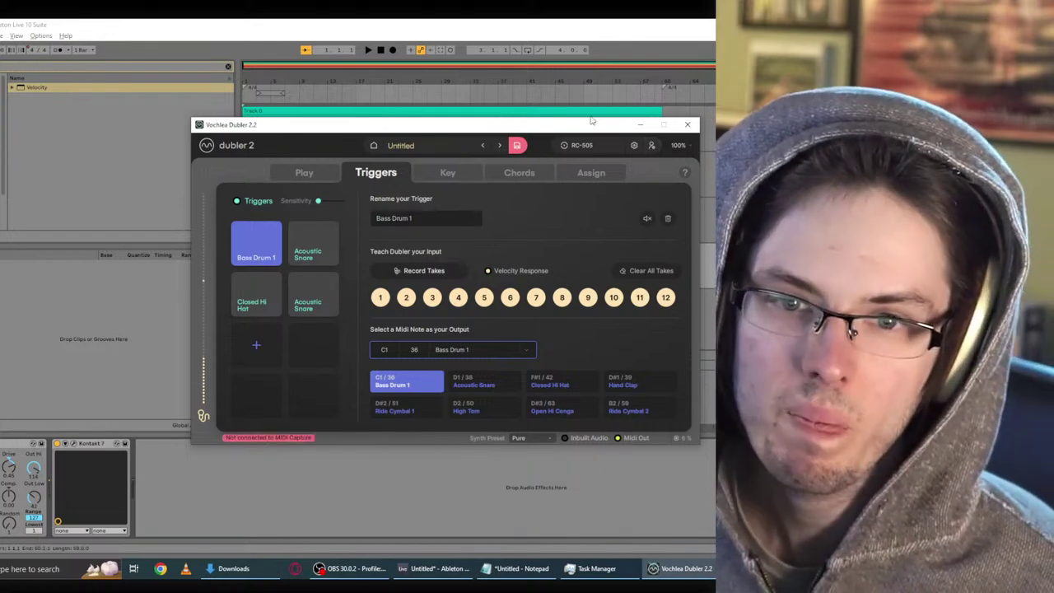
Step: Look through Dubler's play, trigger, key, chord and assign settings for anything affecting the MIDI output
click(318, 172)
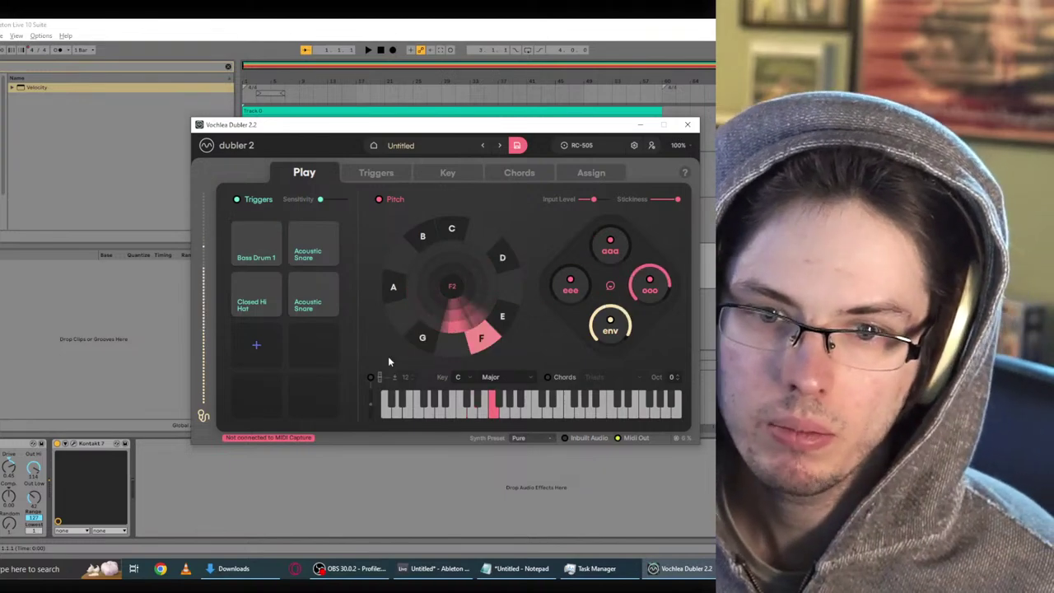
click(370, 377)
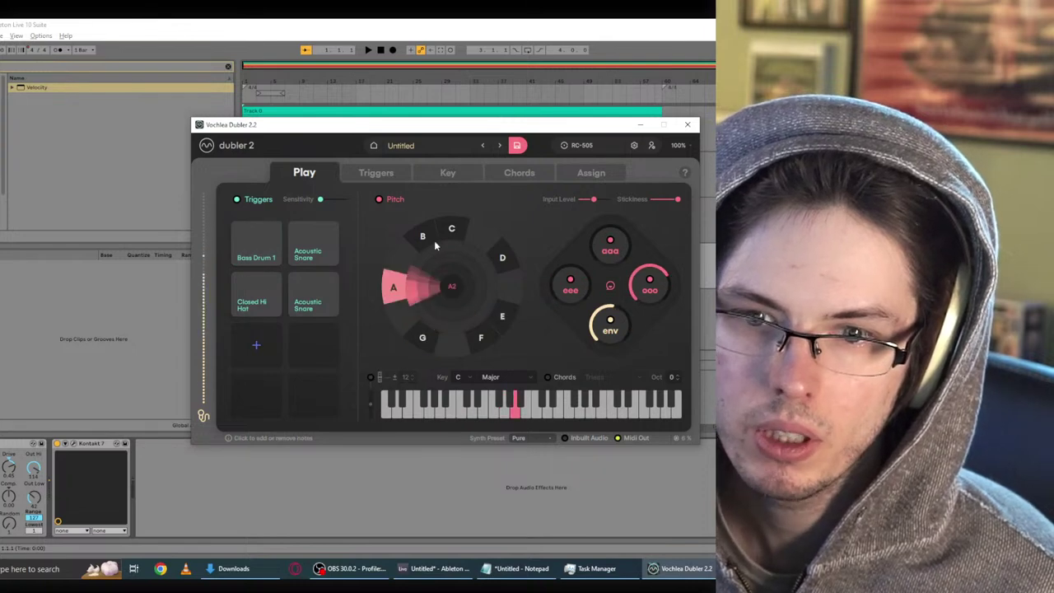
click(420, 177)
click(387, 174)
click(292, 176)
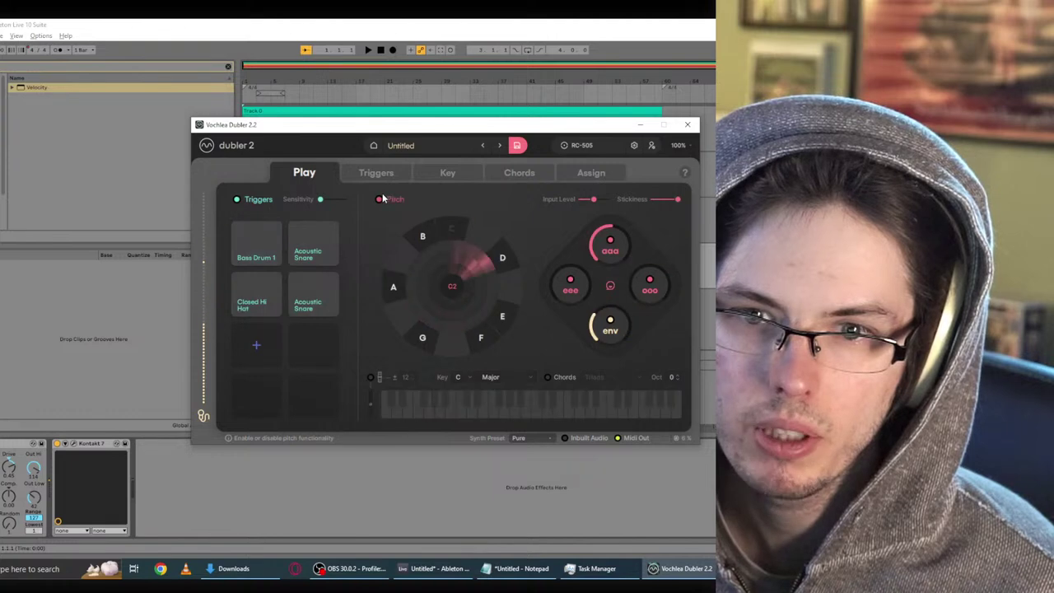
click(414, 172)
click(511, 172)
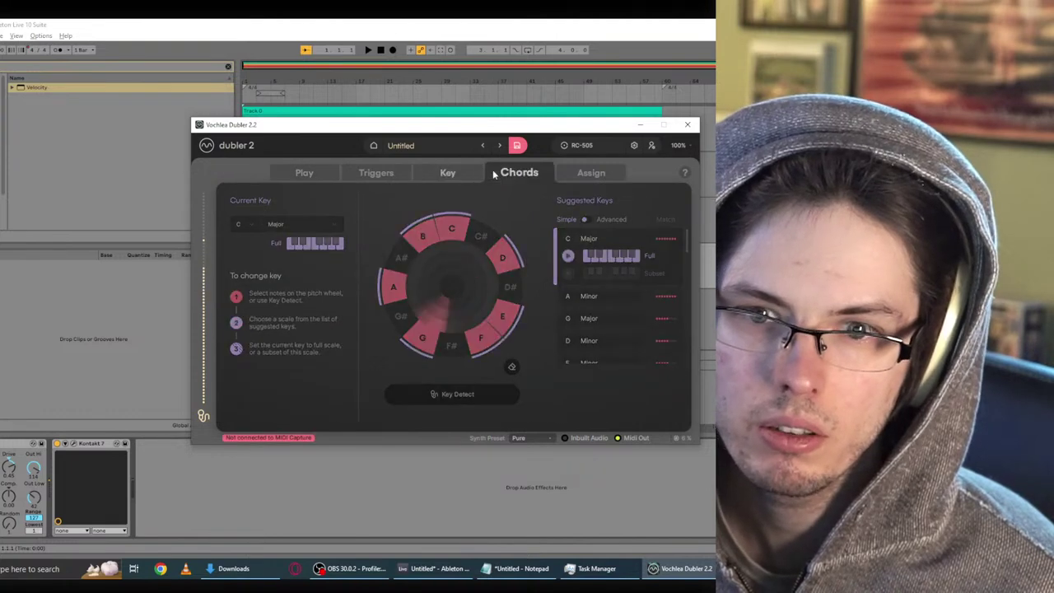
click(586, 173)
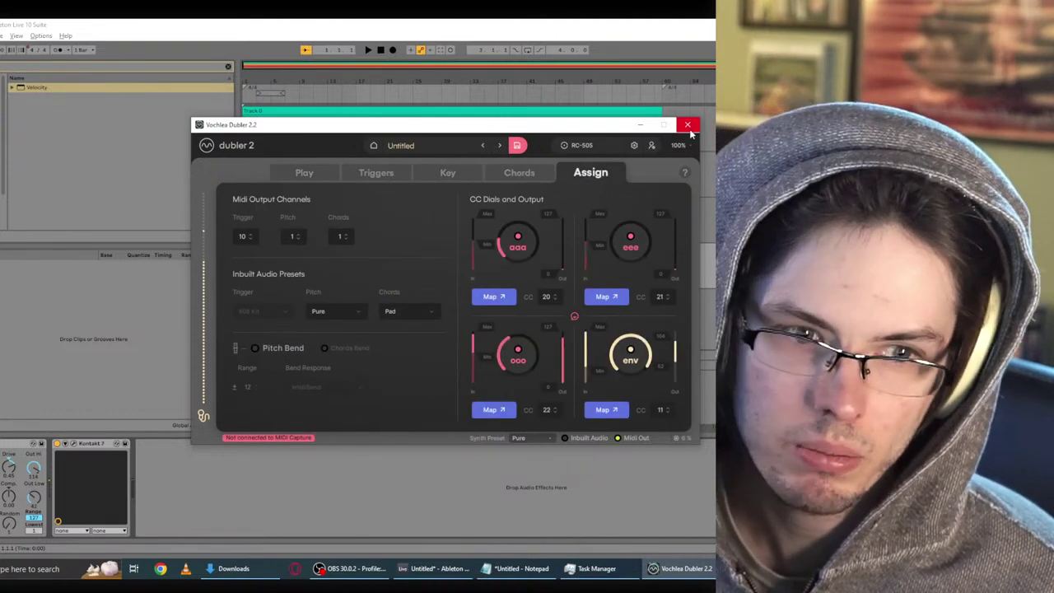
Step: Close Dubler while saving the profile, relaunch it and load the Untitled profile
click(689, 126)
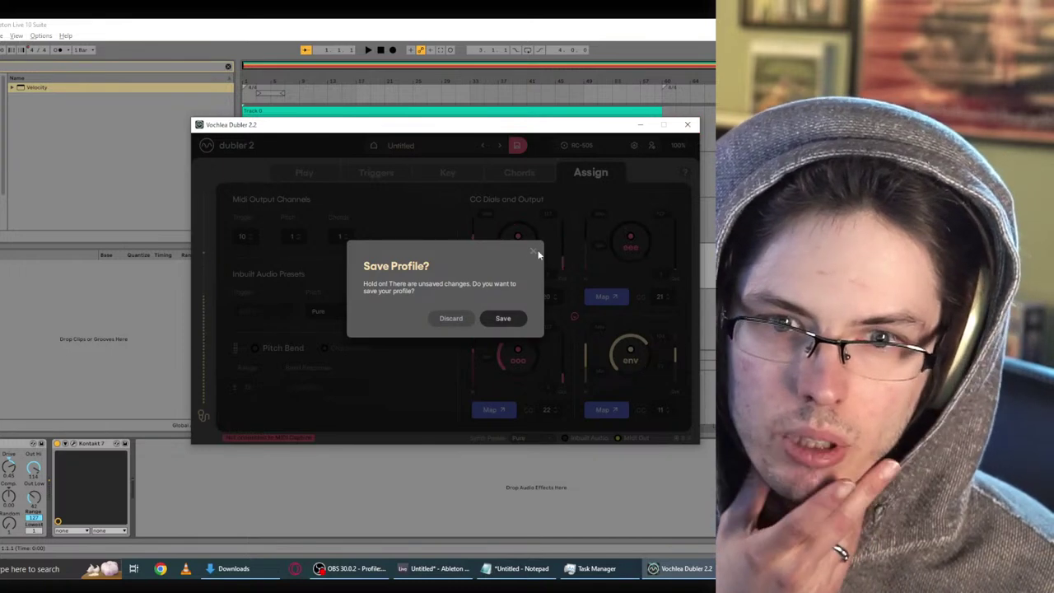
click(501, 319)
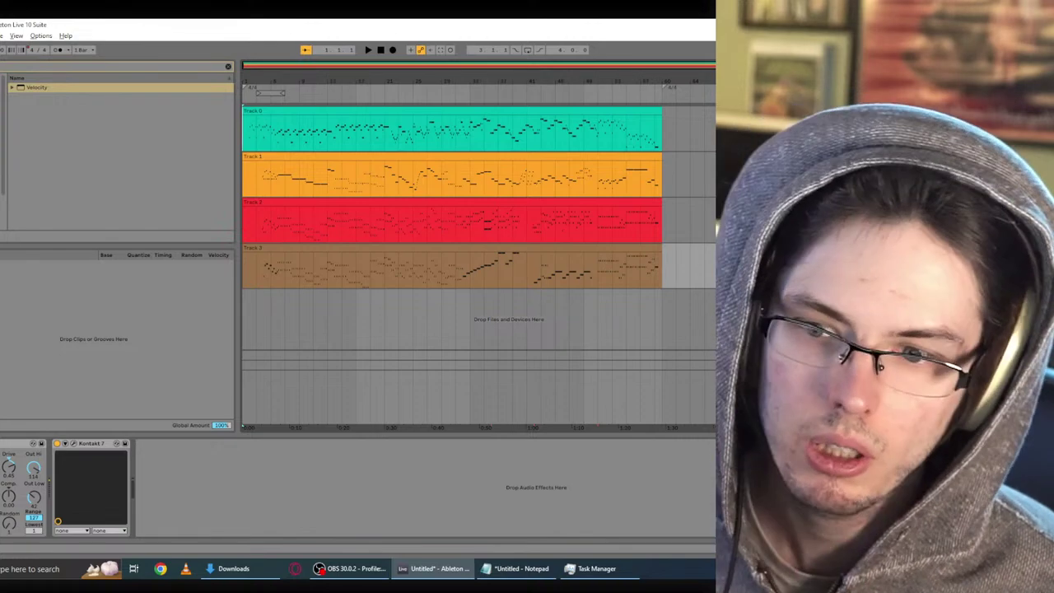
key(super)
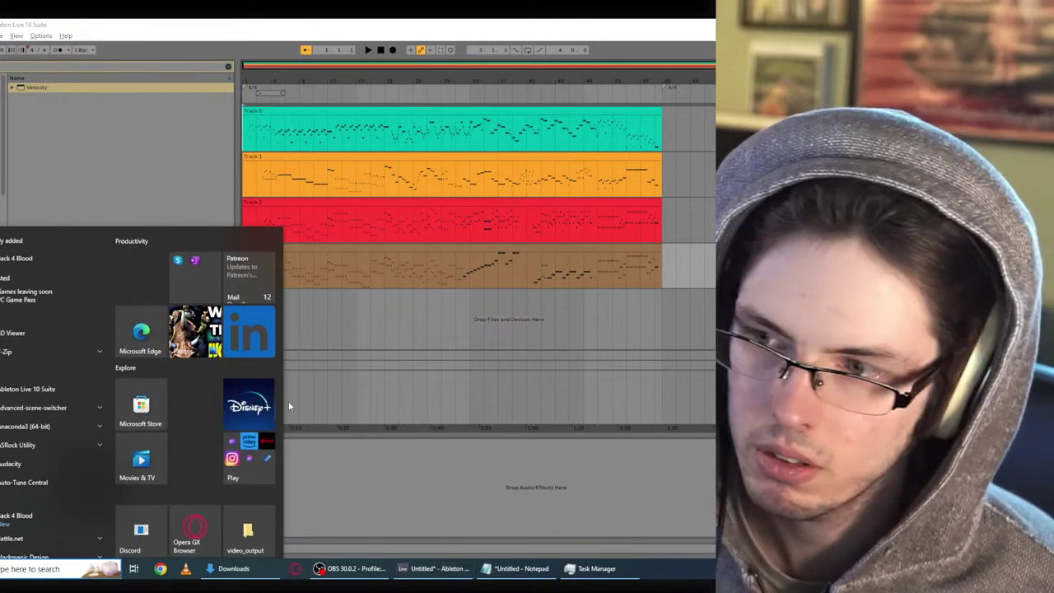
text(discord)
key(Return)
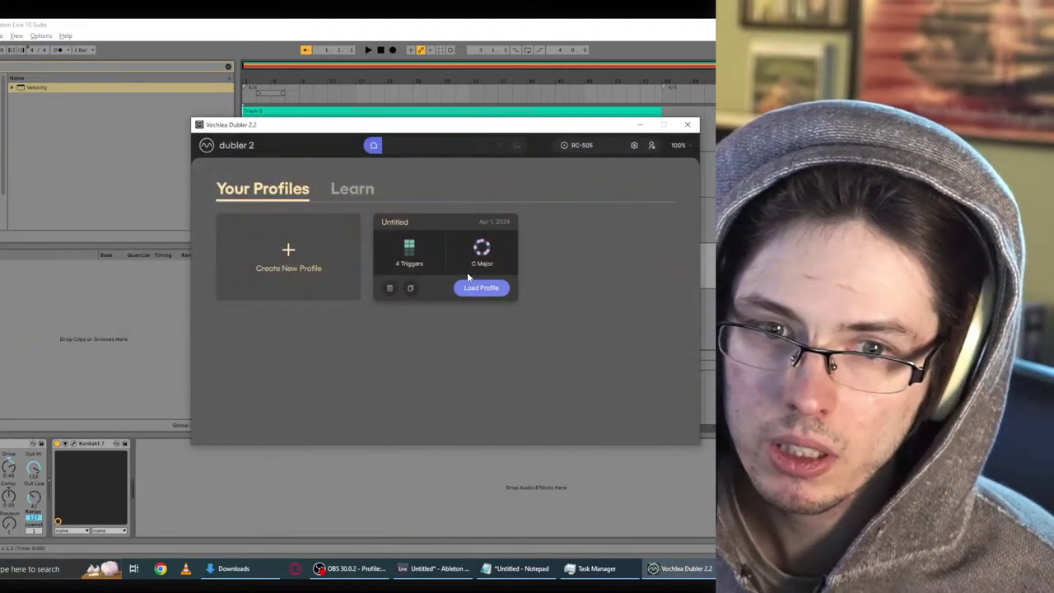
click(474, 283)
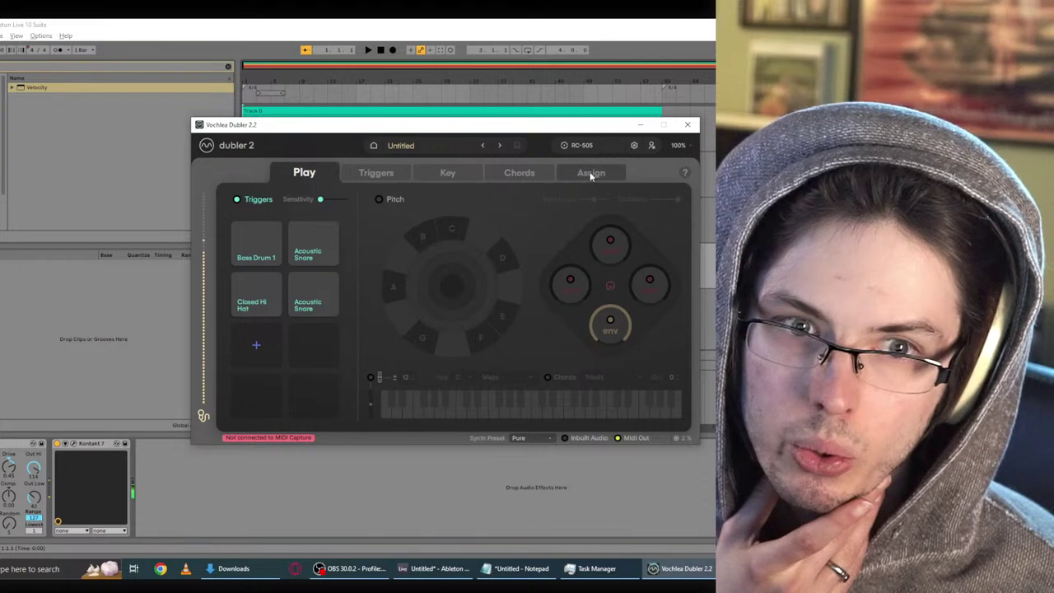
Step: Send the aaa dial's CC 20 mapping signal from Dubler's assign settings and cancel closing Dubler
click(590, 174)
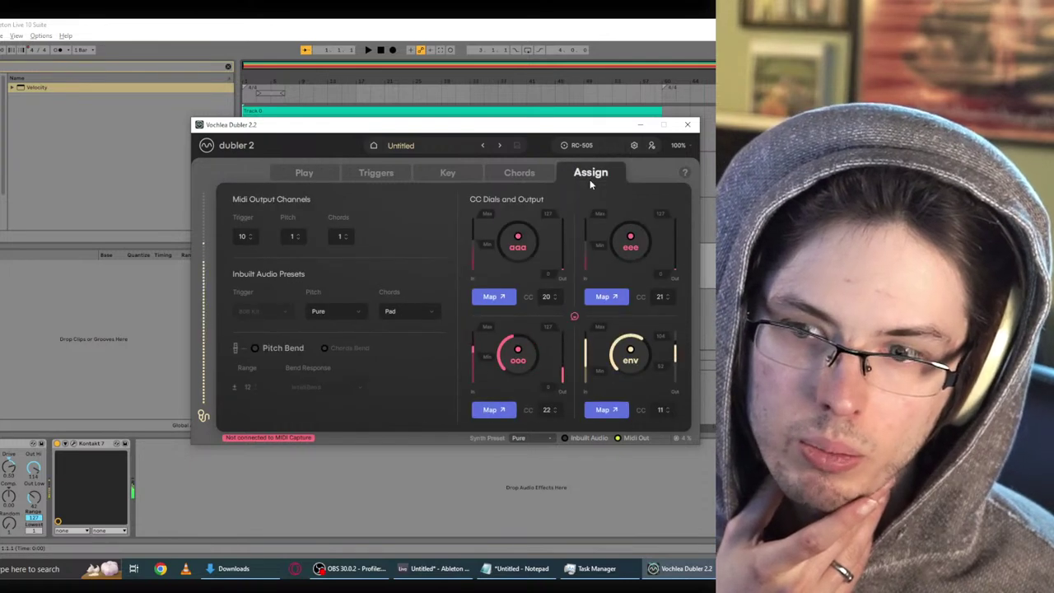
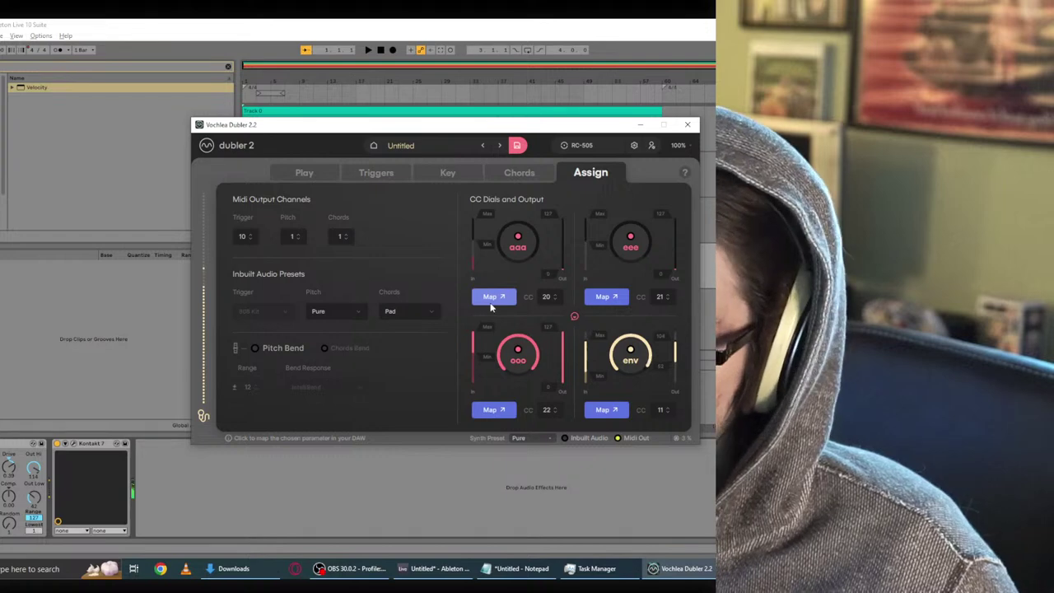
click(492, 298)
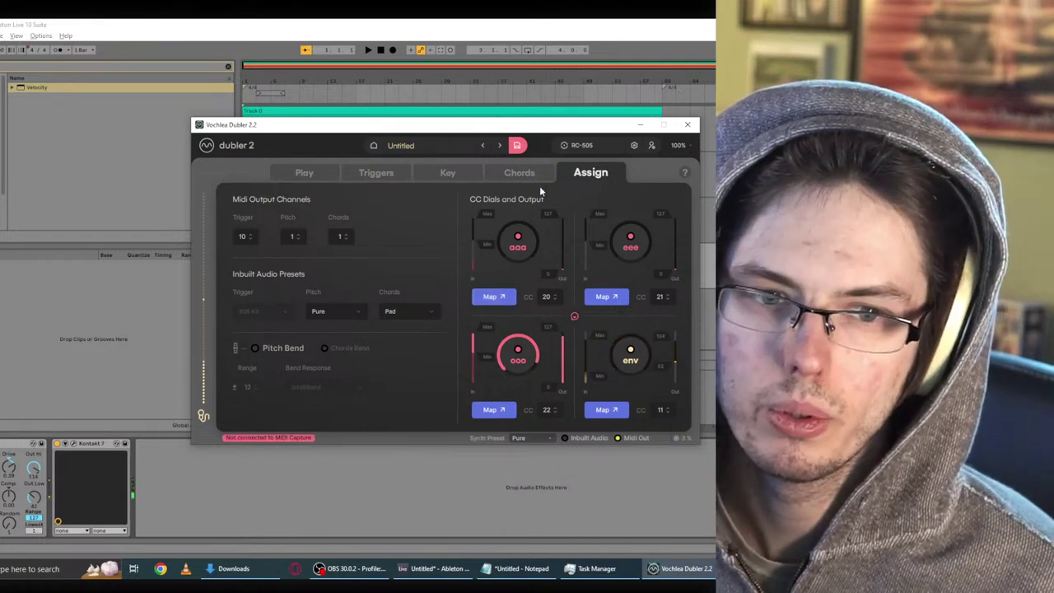
click(689, 124)
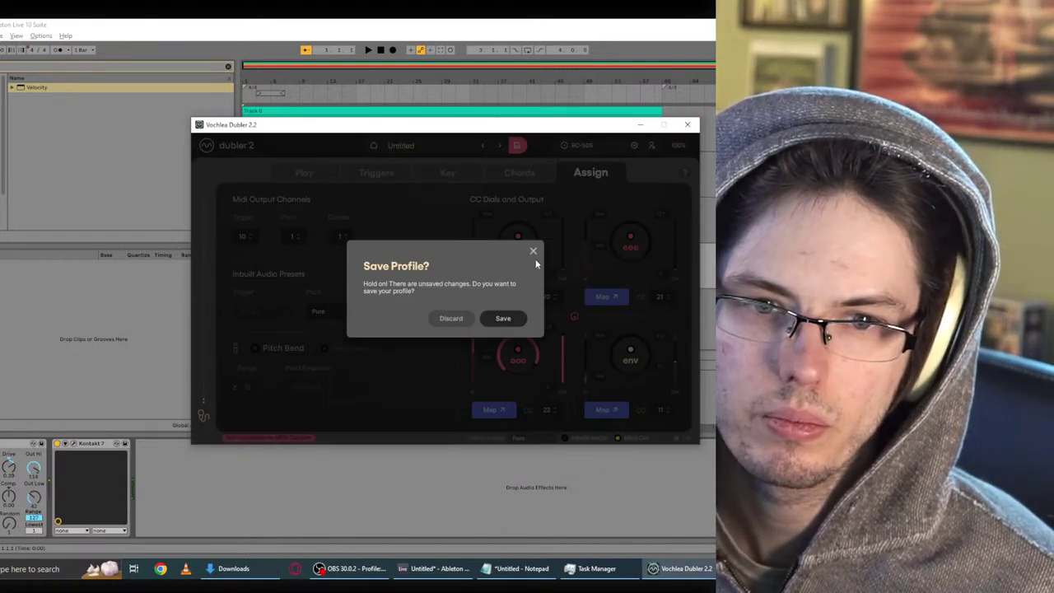
click(532, 251)
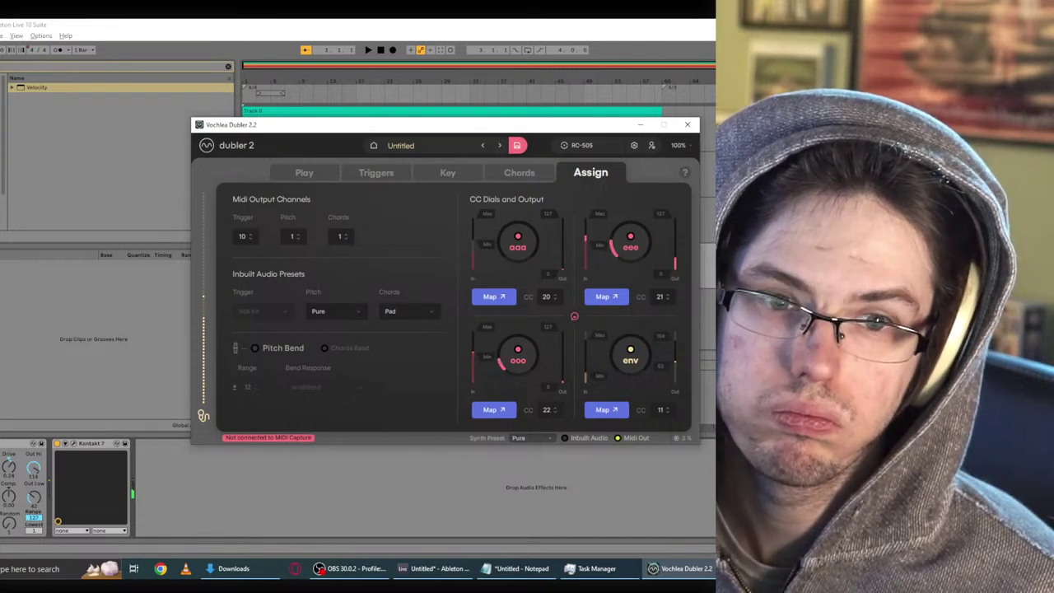
Step: Check Live's MIDI mappings, then turn on Sync for the Dubler2 input and output ports in the MIDI preferences
key(alt+Tab)
key(ctrl+m)
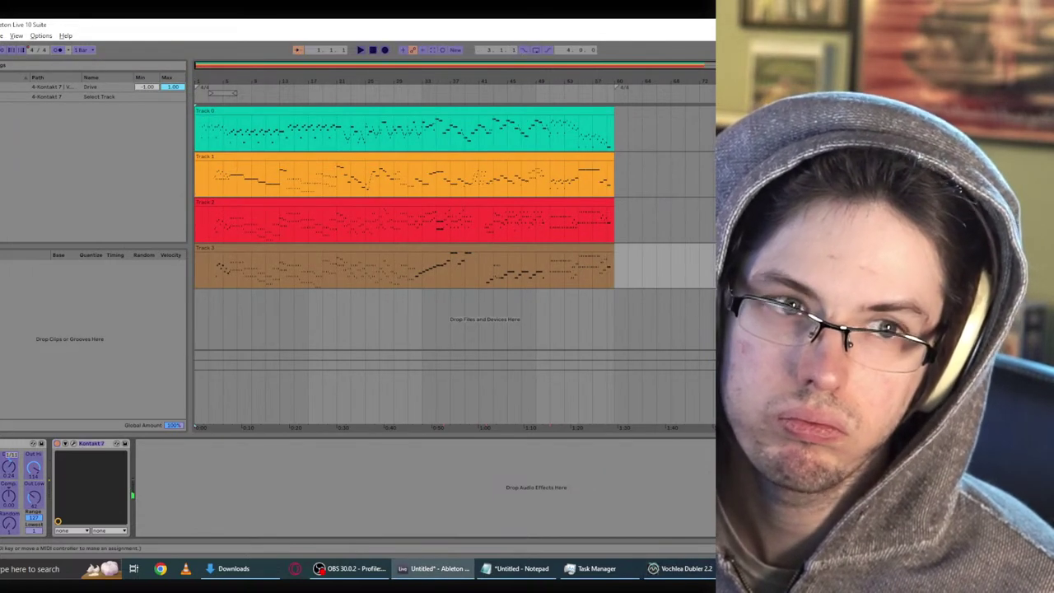
key(ctrl+m)
click(40, 36)
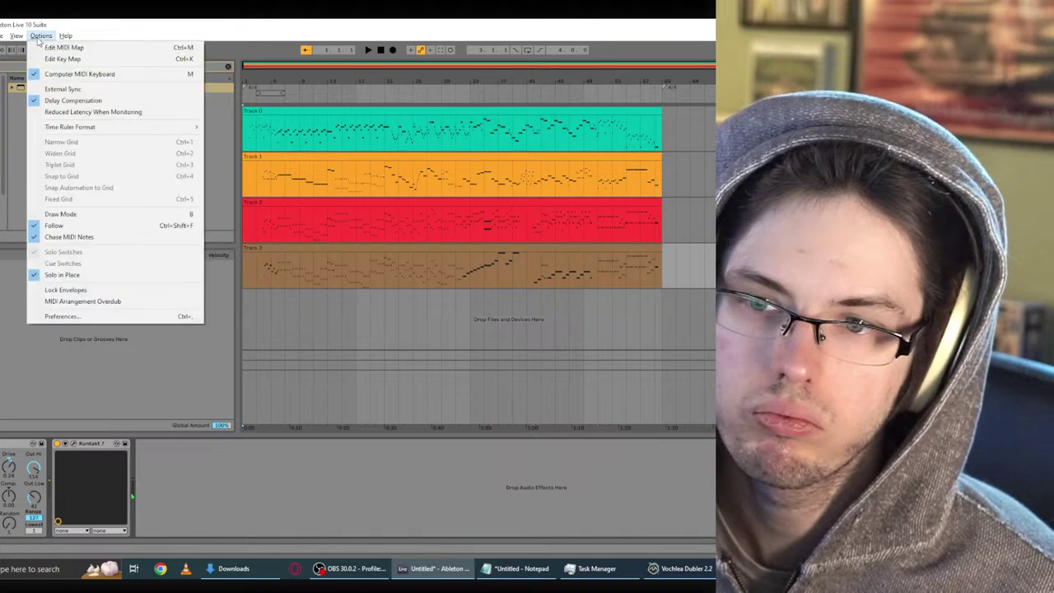
click(66, 316)
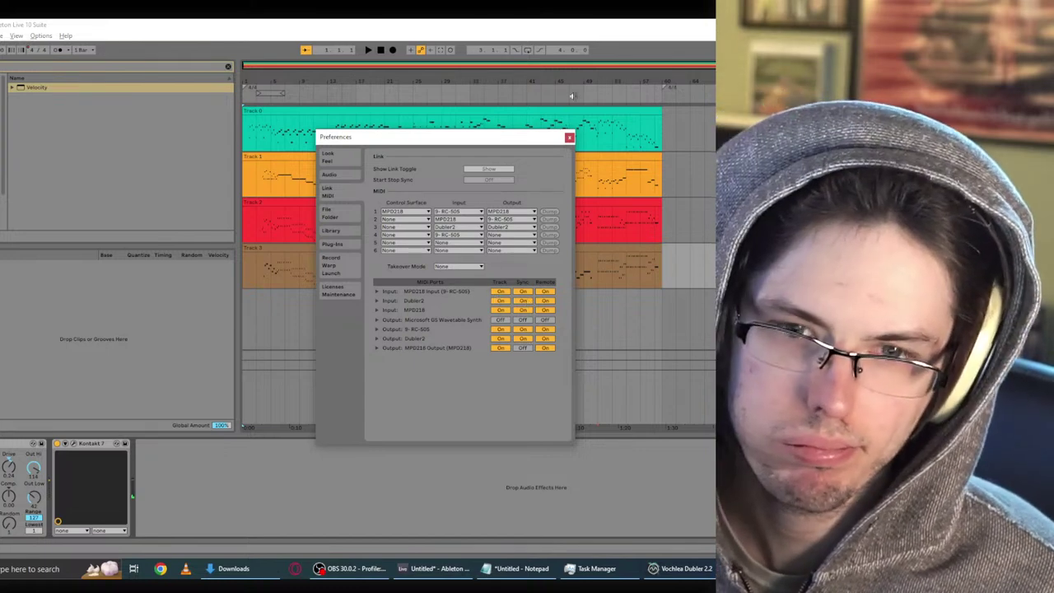
click(569, 137)
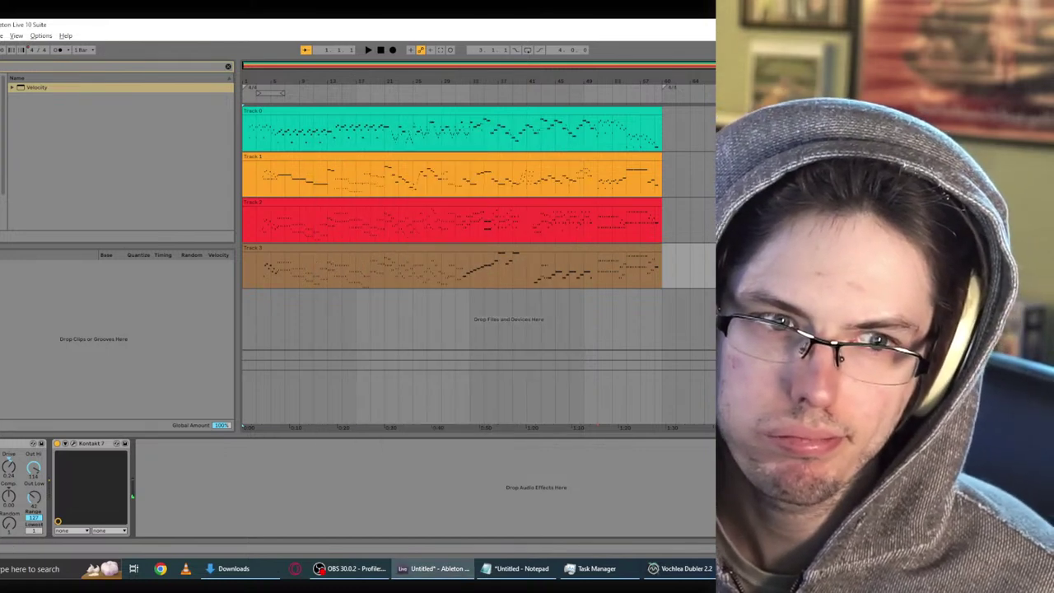
Step: Send mapping signals from Dubler's env (CC 11) and ooo (CC 22) dials
click(688, 567)
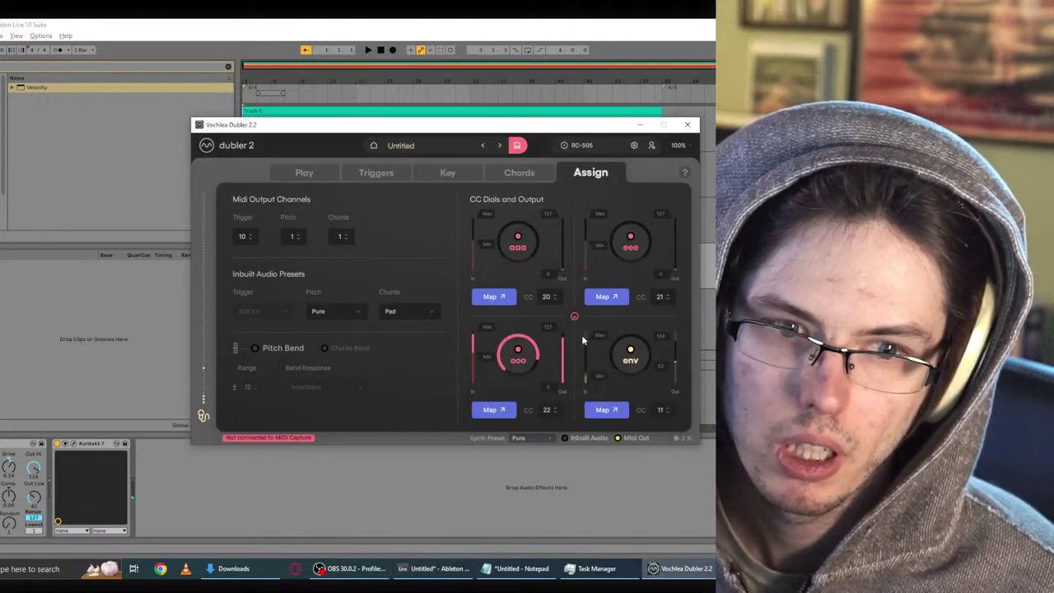
click(586, 414)
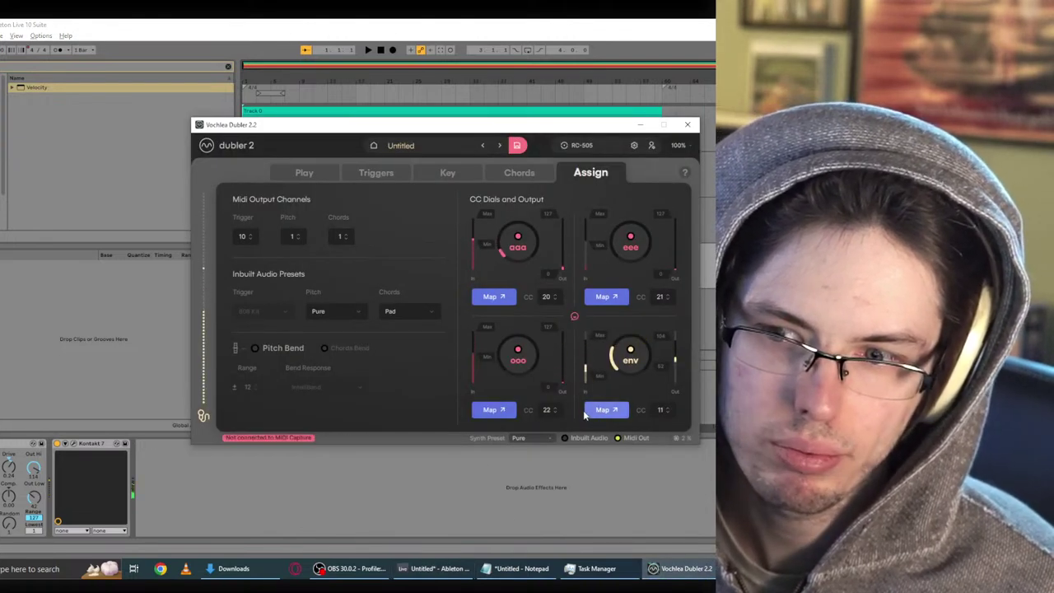
click(491, 416)
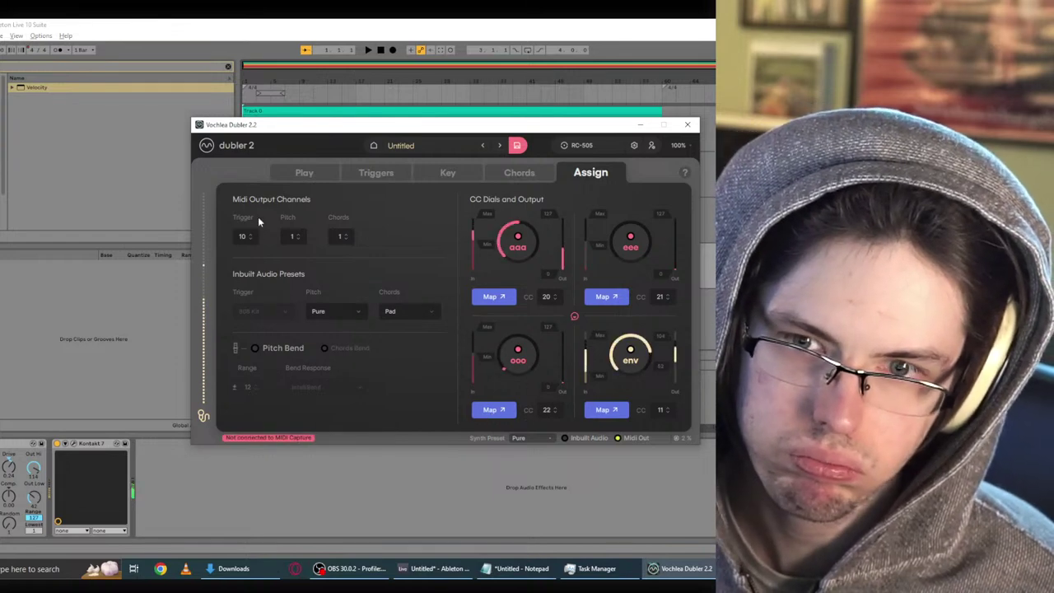
Step: Send the env dial's CC 11 mapping signal from Dubler to the Velocity device's Drive control, then leave Live's MIDI map mode
click(296, 176)
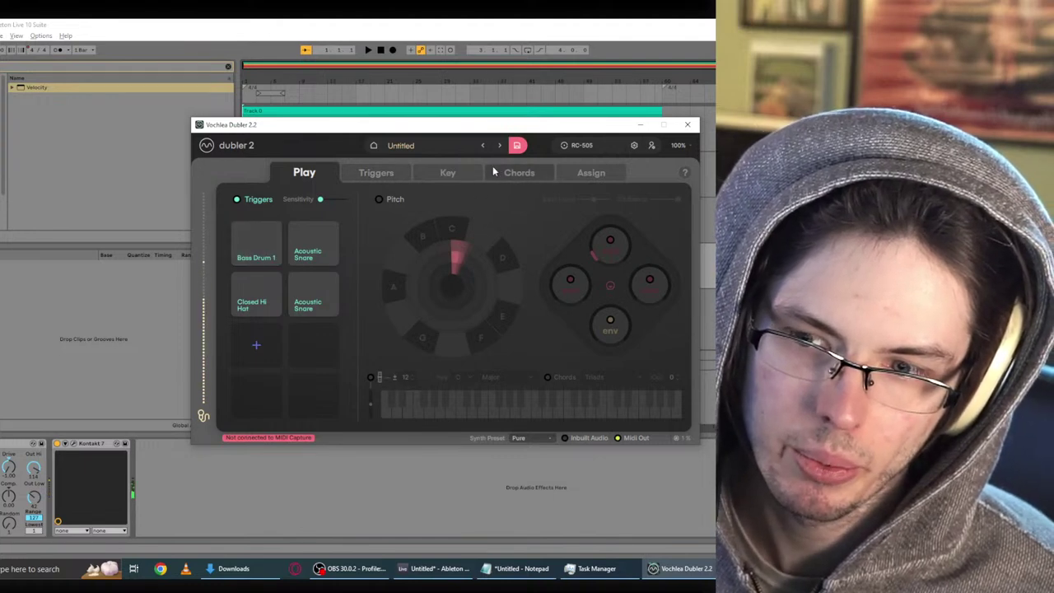
click(580, 178)
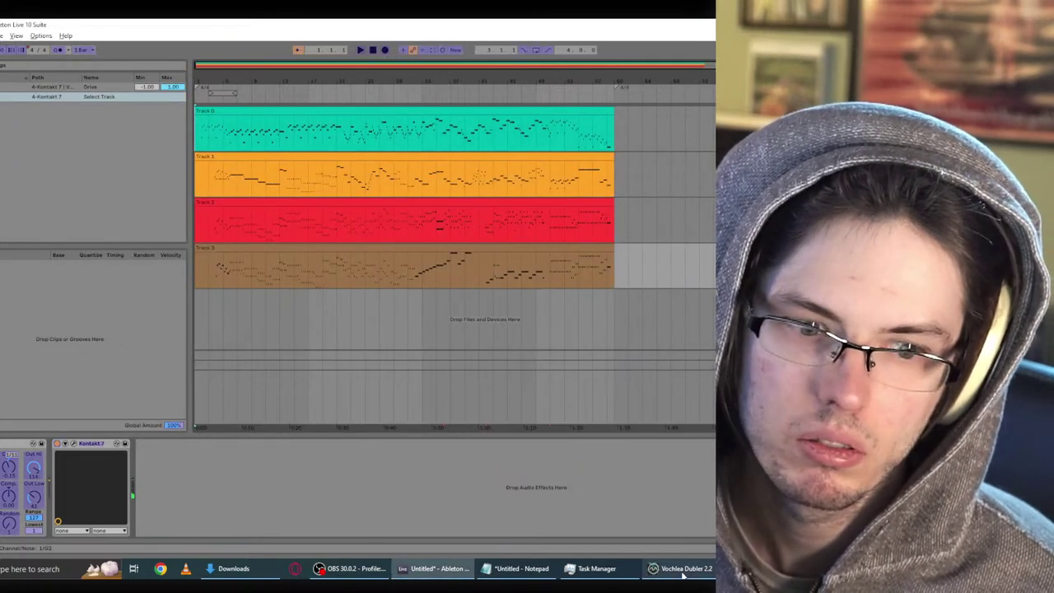
click(682, 574)
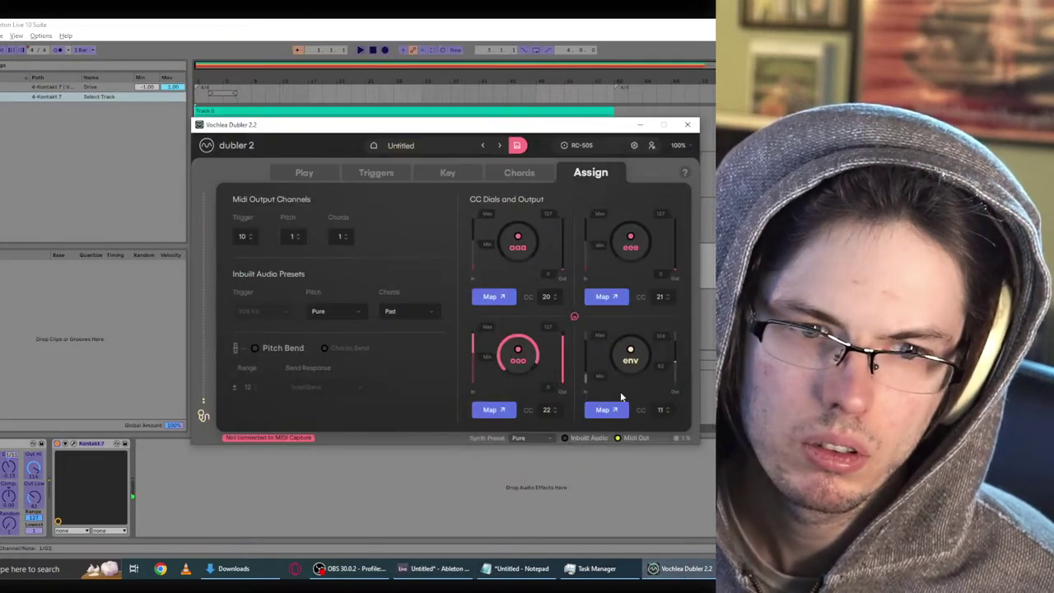
click(8, 466)
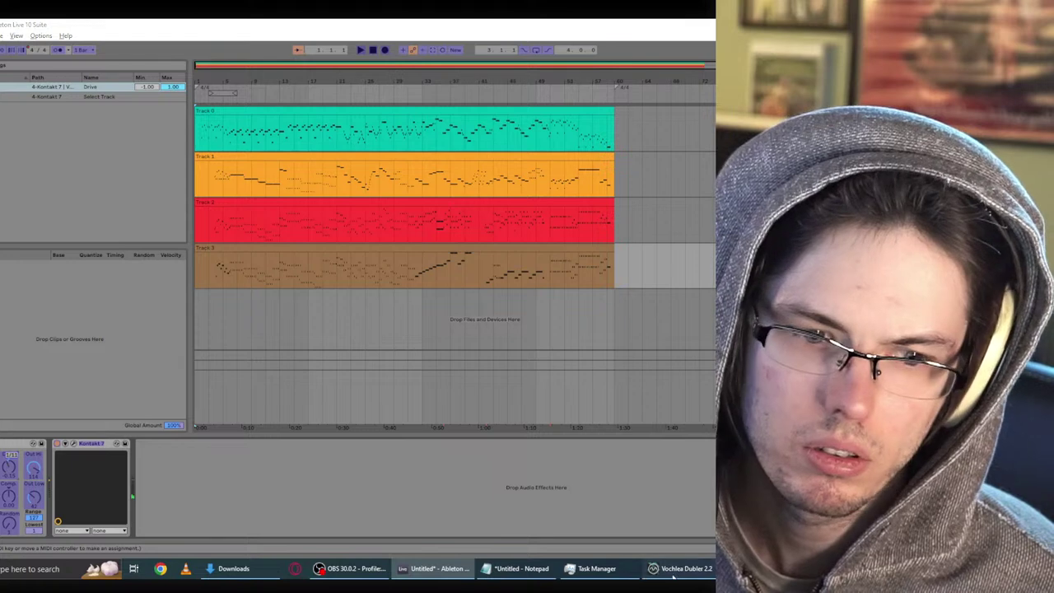
click(673, 576)
click(600, 411)
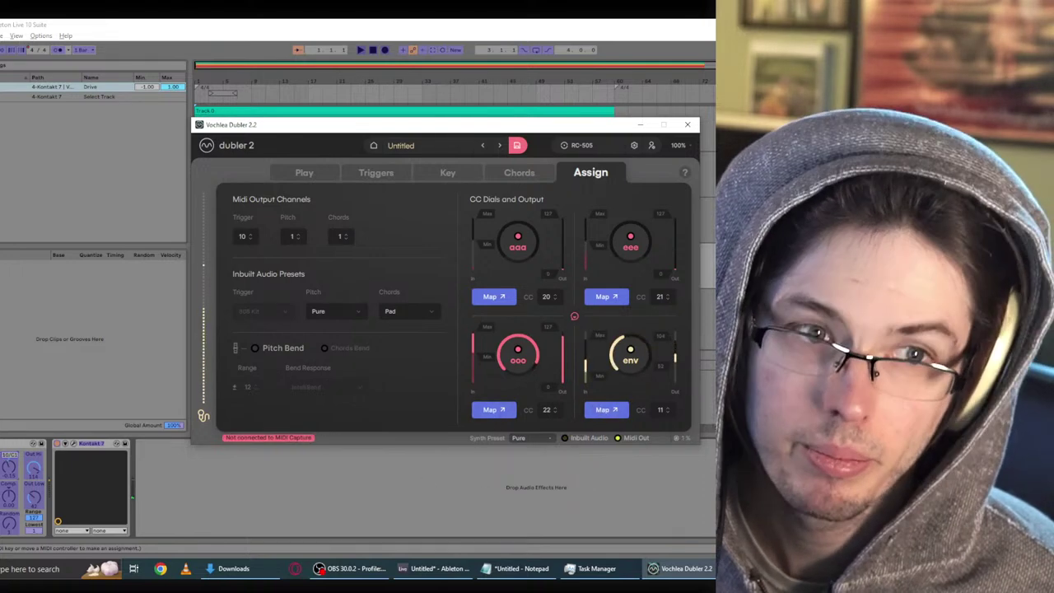
key(alt+Tab)
key(ctrl+m)
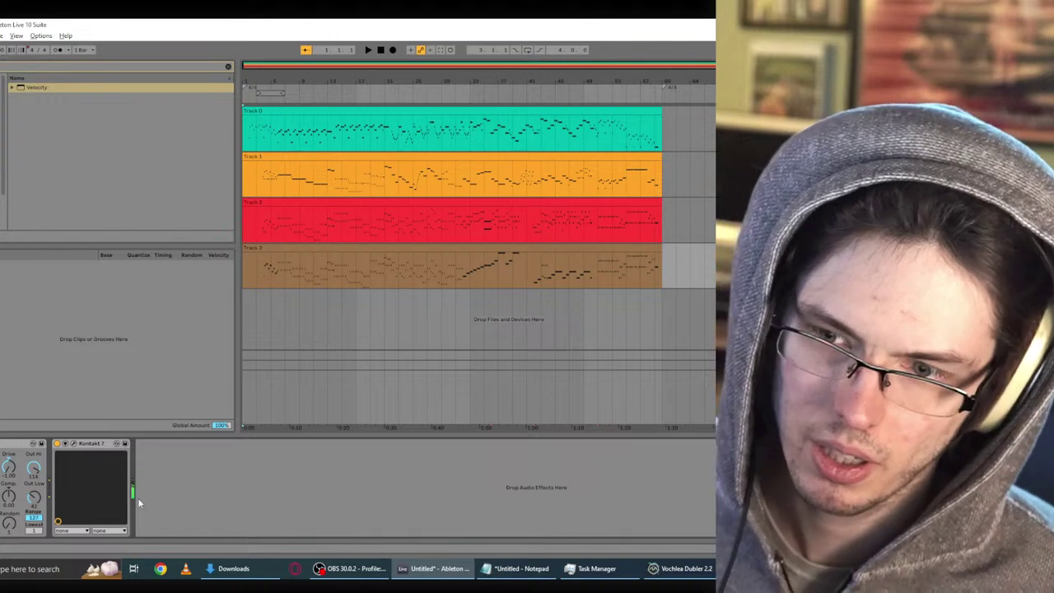
Step: Resend the env dial's CC 11 mapping to Velocity's Drive and test how Drive responds outside MIDI map mode
key(alt+Tab)
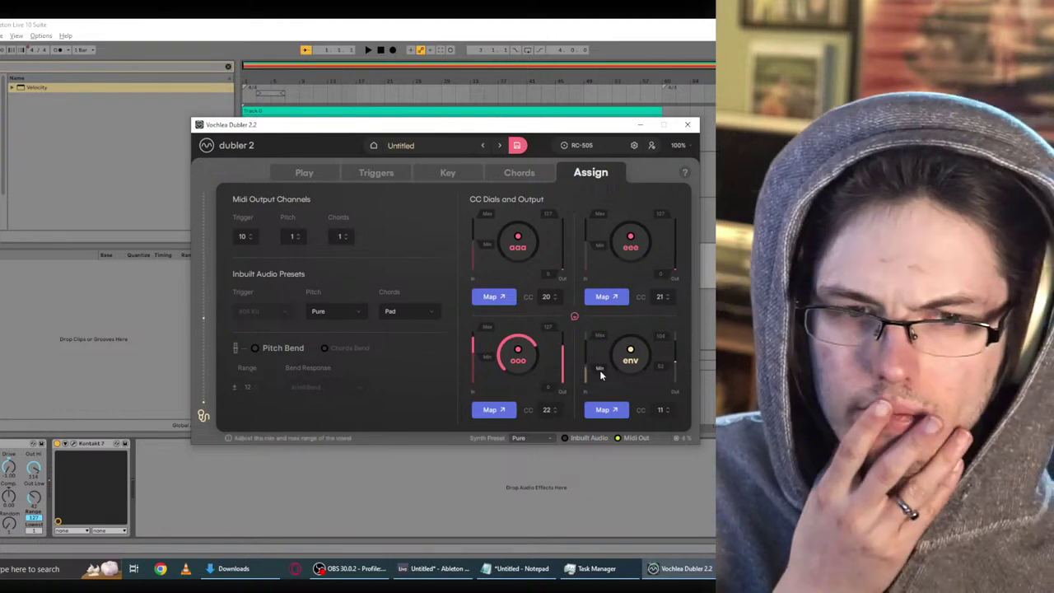
click(604, 409)
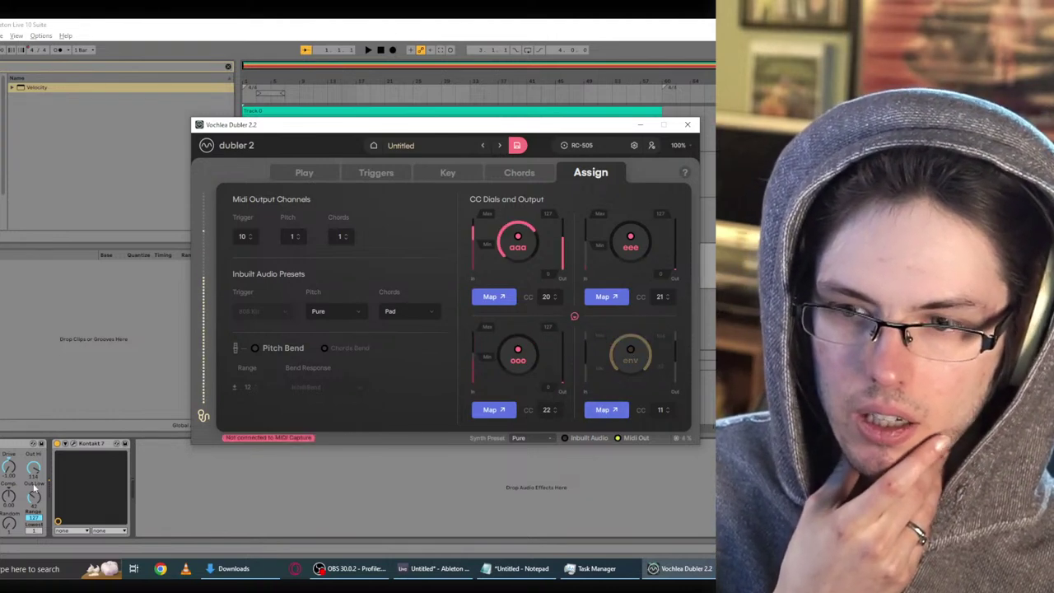
click(9, 465)
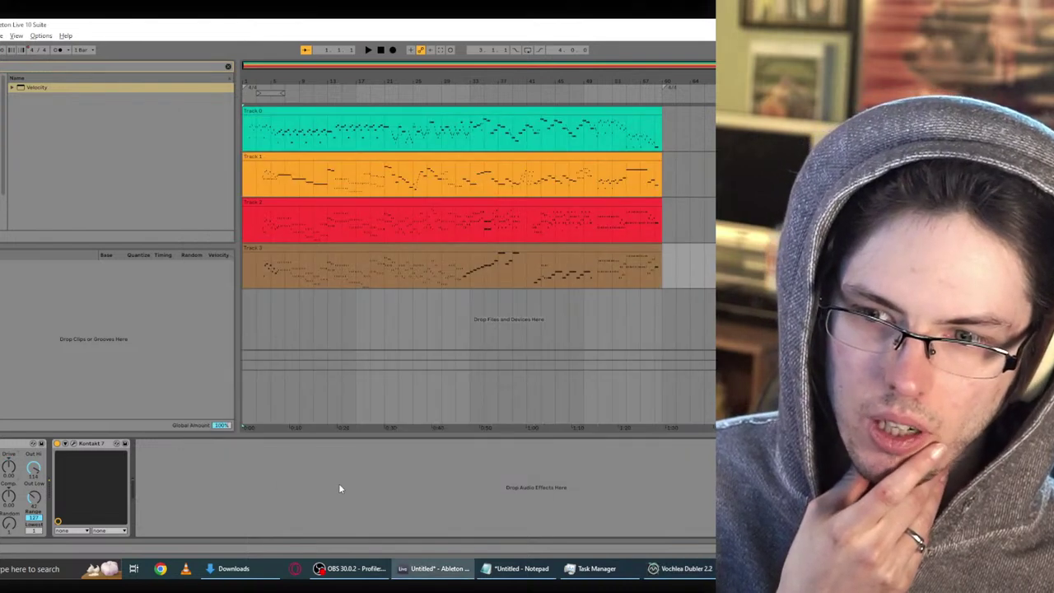
click(656, 568)
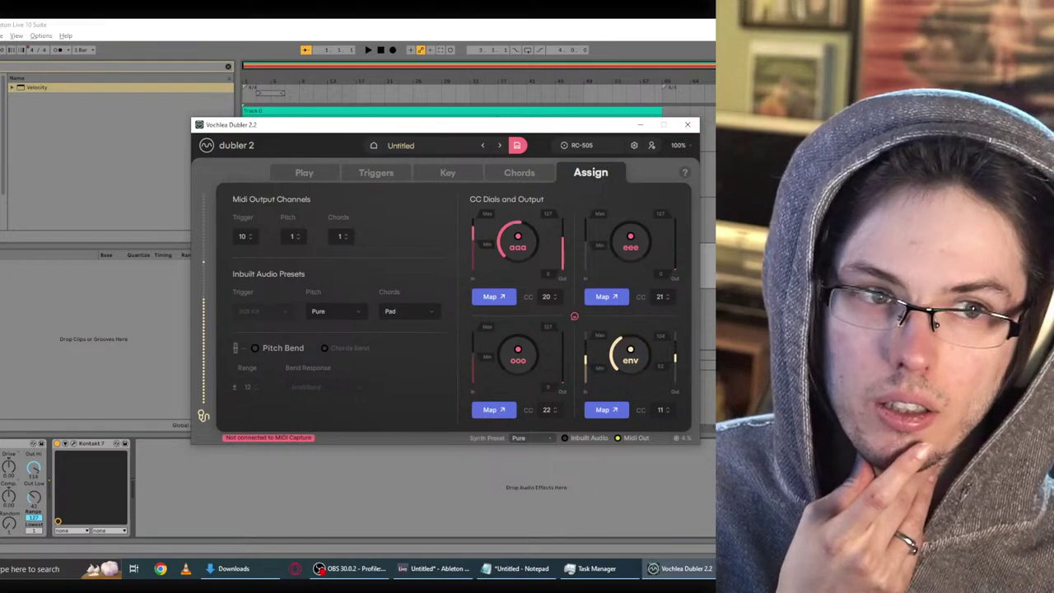
key(ctrl+m)
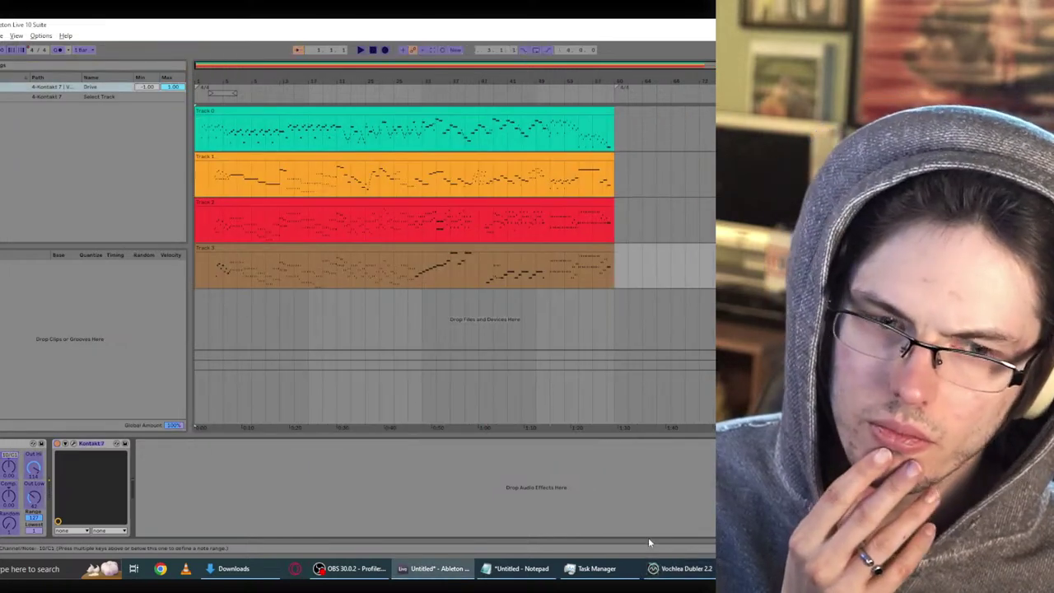
key(alt+Tab)
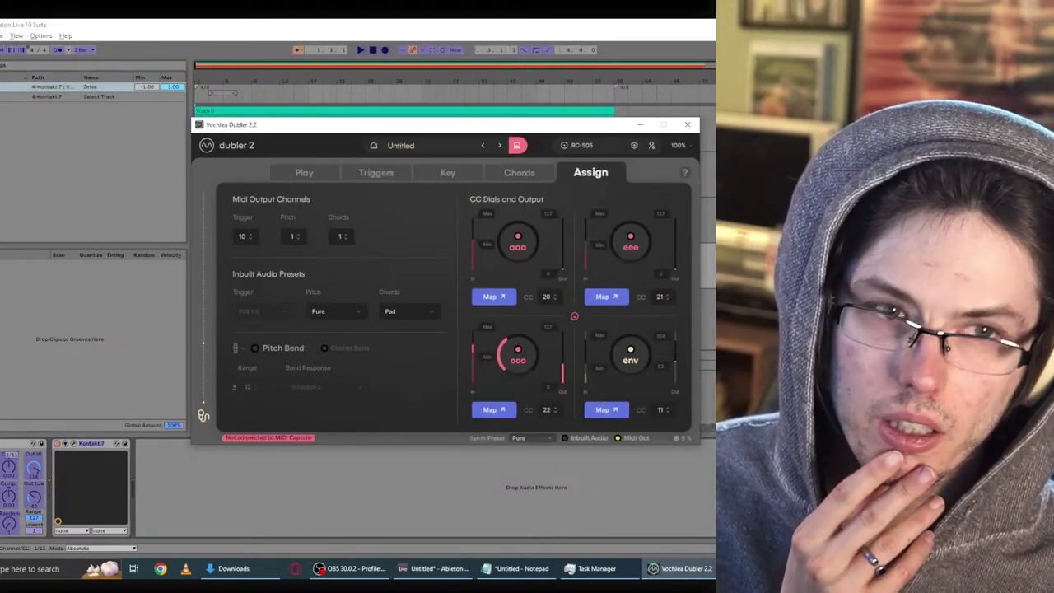
key(alt+Tab)
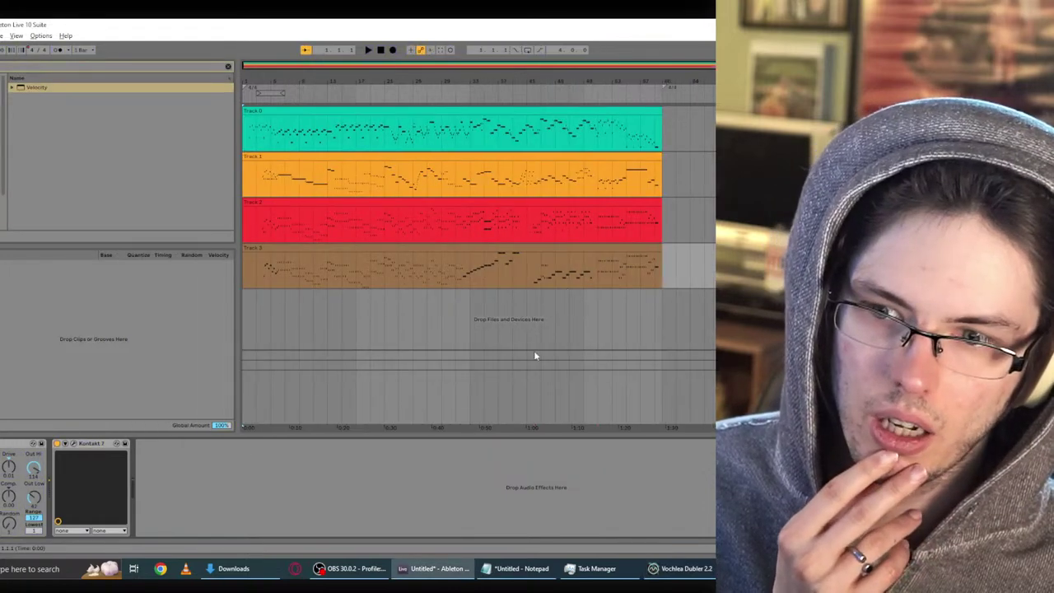
key(alt+Tab)
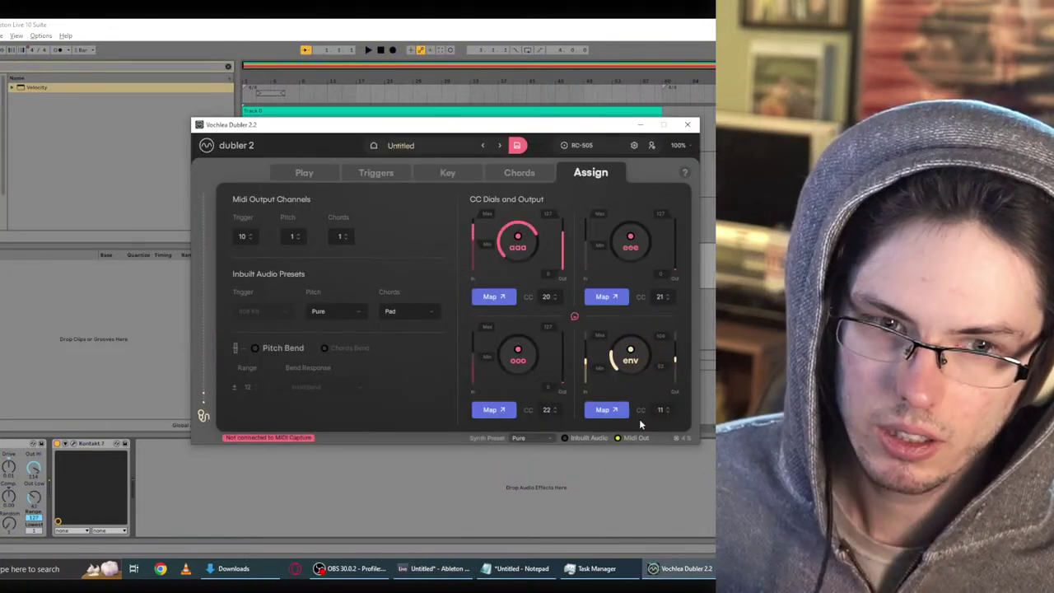
Step: Check Dubler's trigger settings, trigger sensitivity, assign settings and audio device settings
click(372, 172)
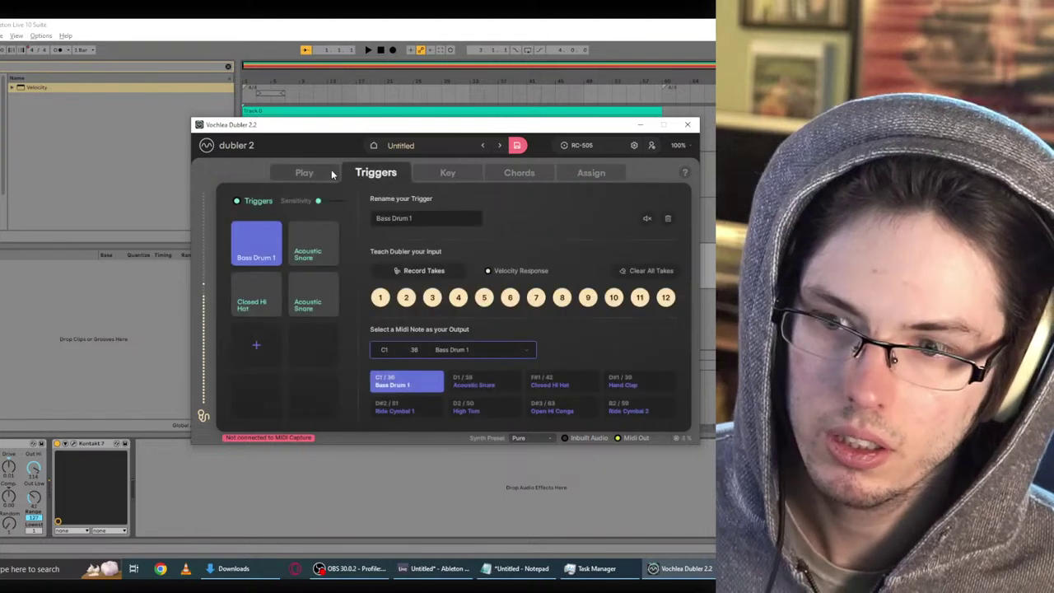
click(311, 172)
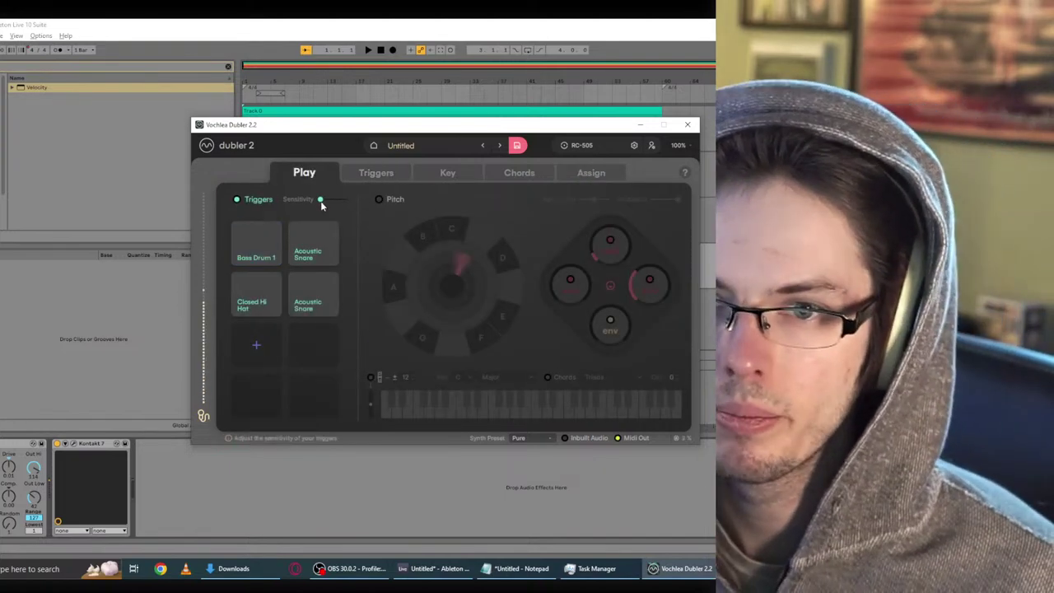
mouse_move(320, 199)
mouse_down()
mouse_move(336, 201)
mouse_move(306, 200)
mouse_up()
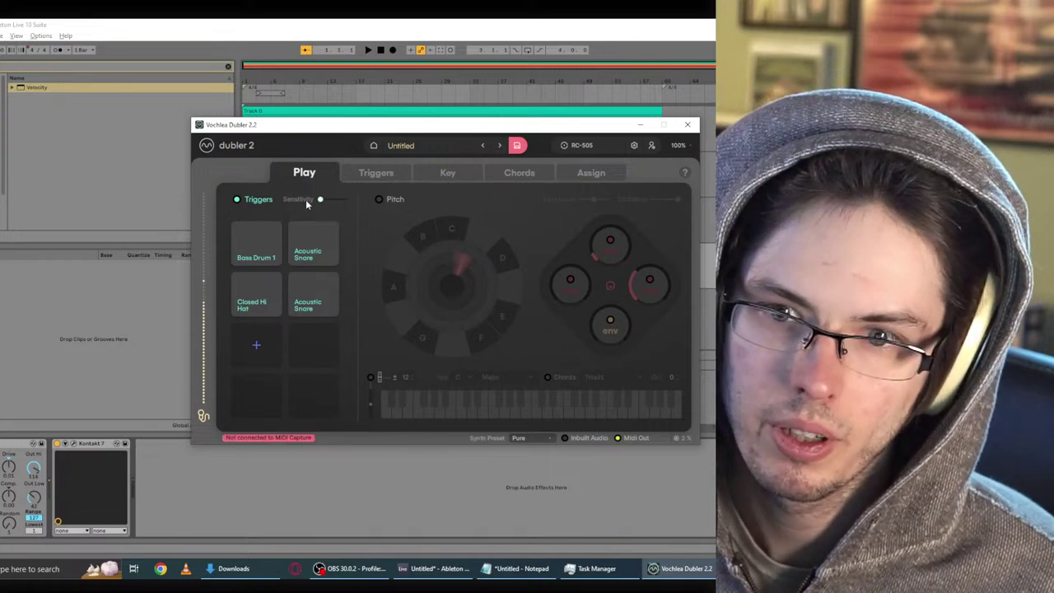
click(541, 172)
click(592, 173)
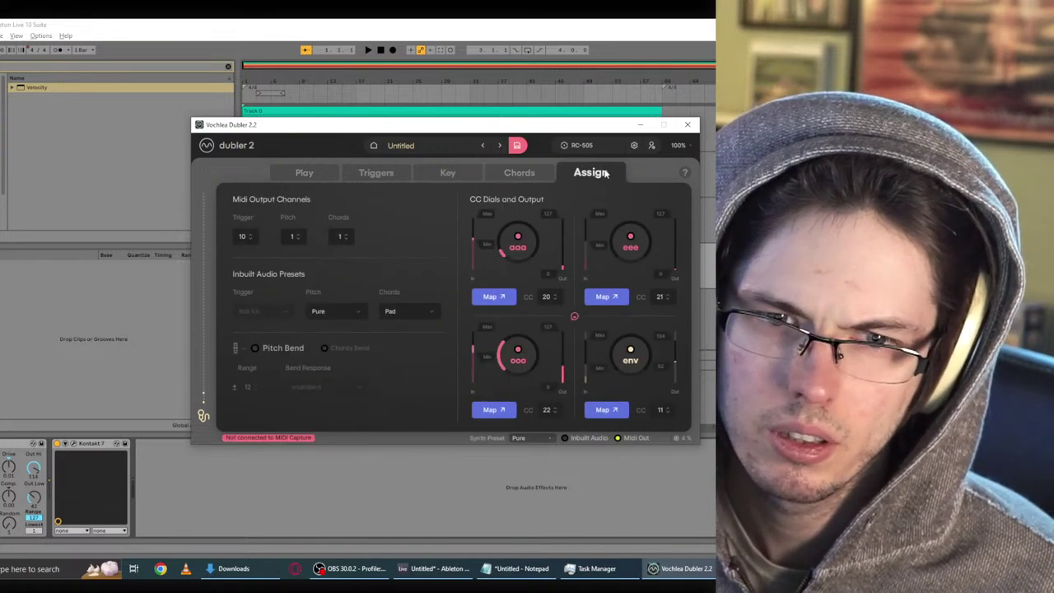
click(634, 146)
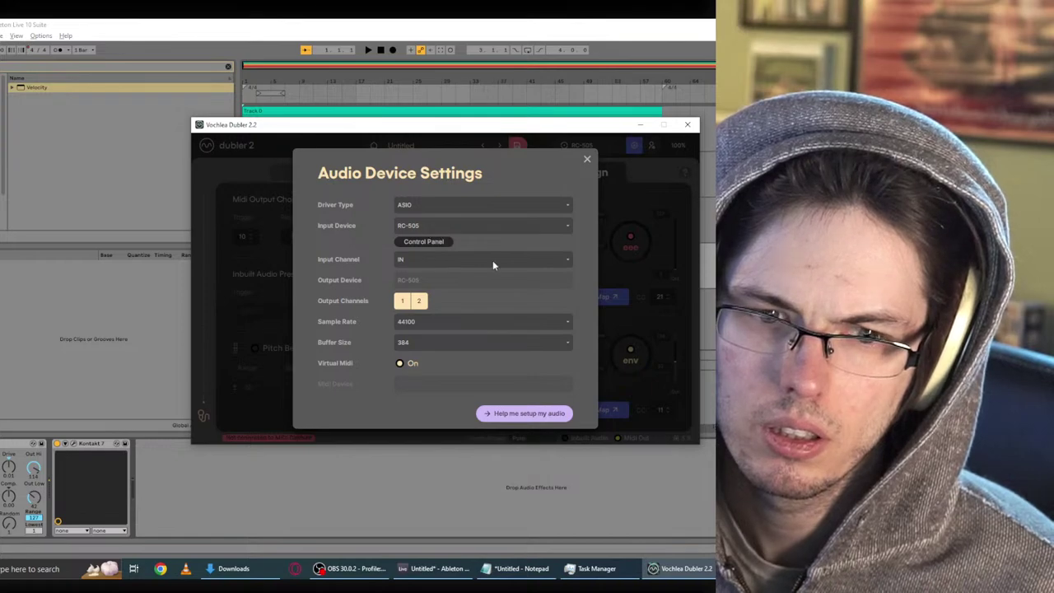
click(586, 159)
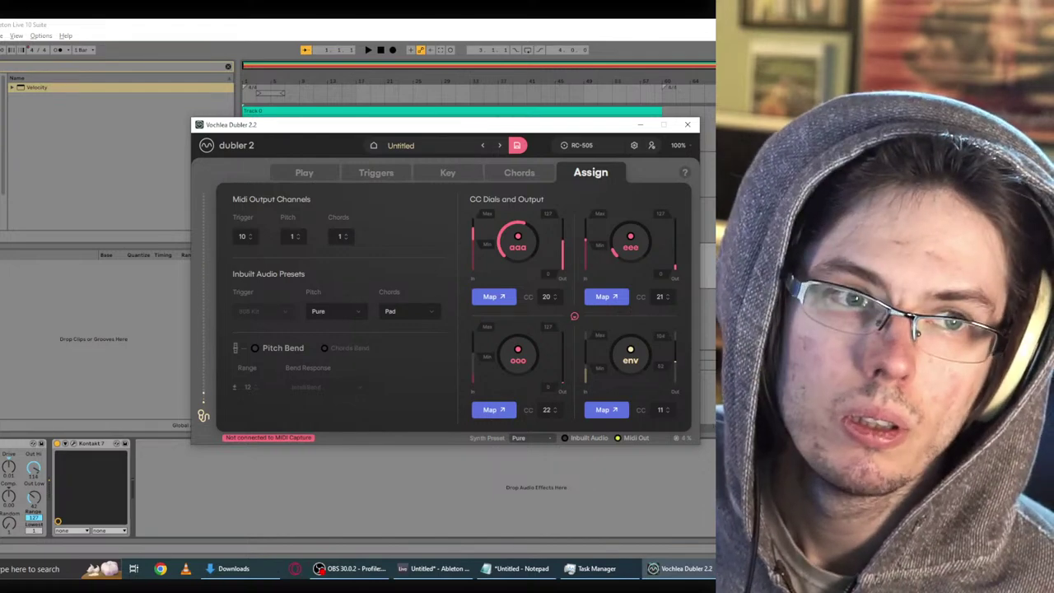
Step: Reopen Live's MIDI mappings and send Dubler's env (CC 11) mapping signal again for the Velocity device's Drive
key(alt+Tab)
key(ctrl+m)
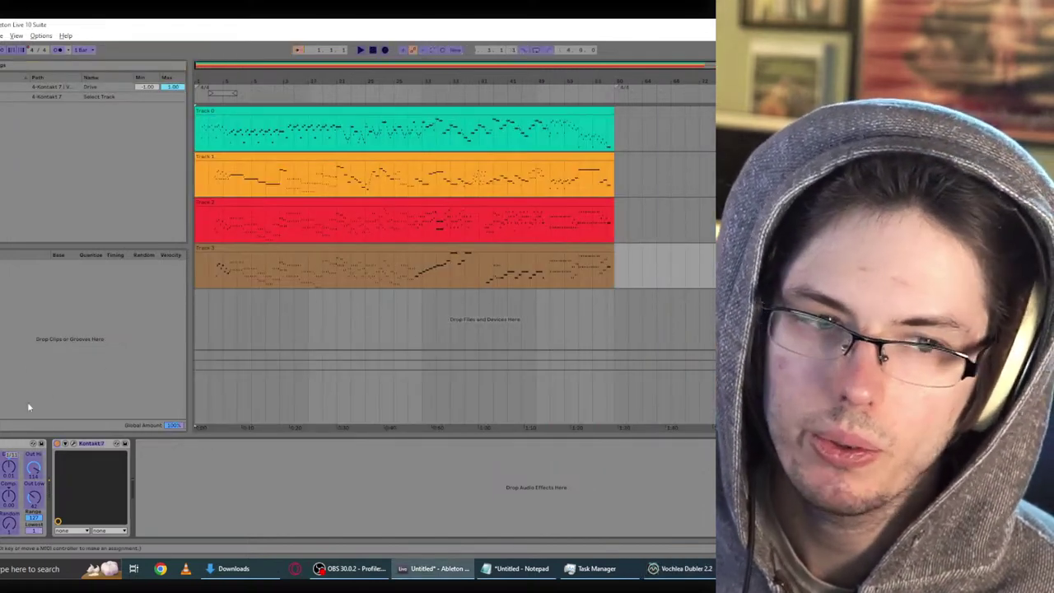
click(679, 568)
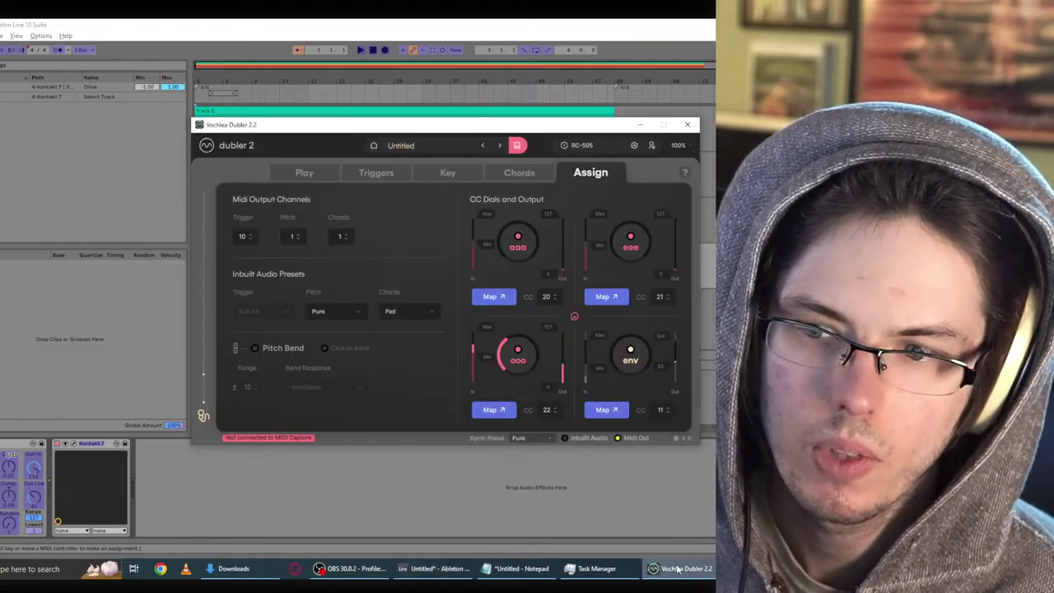
click(620, 407)
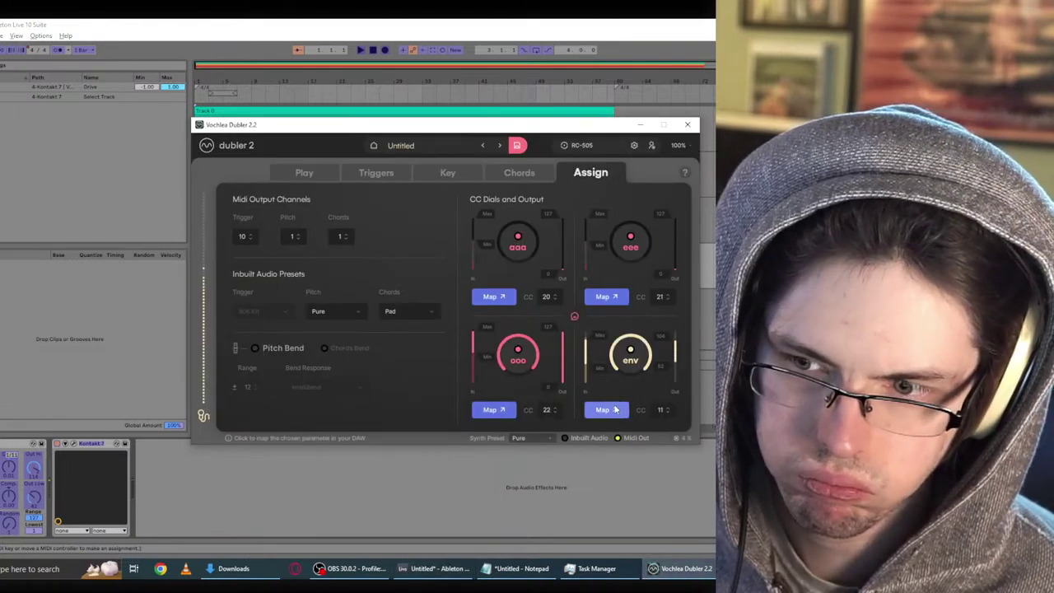
click(47, 471)
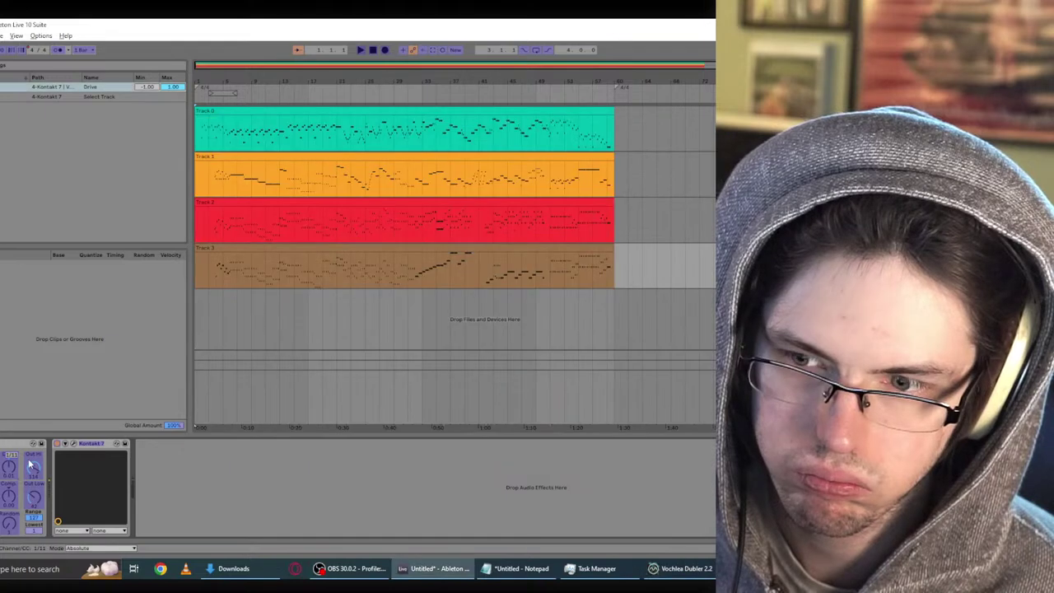
click(679, 568)
click(610, 411)
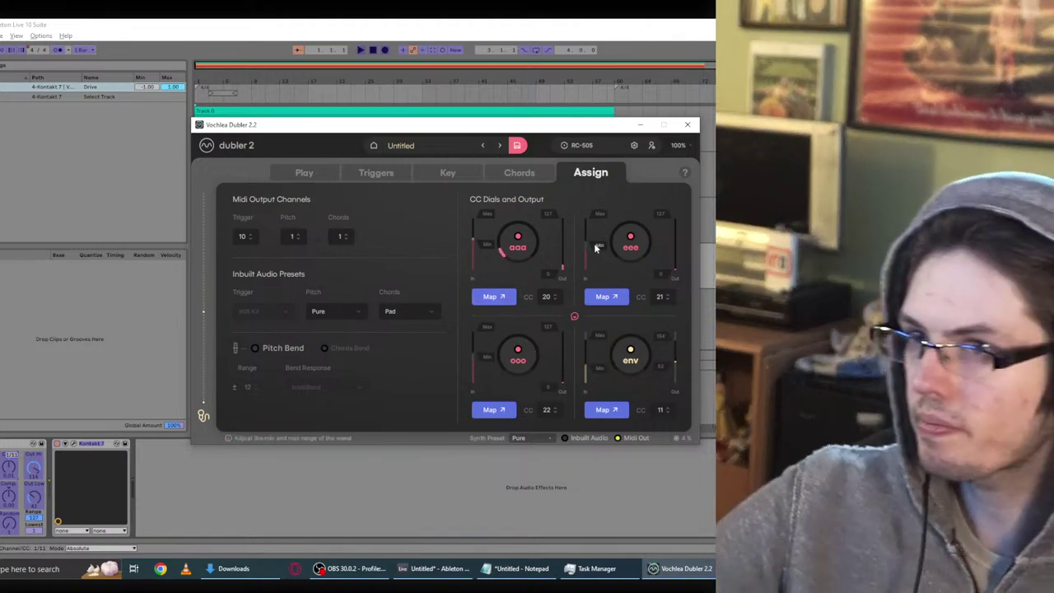
Step: Close Dubler, relaunch it and load the Untitled profile
click(687, 125)
click(516, 319)
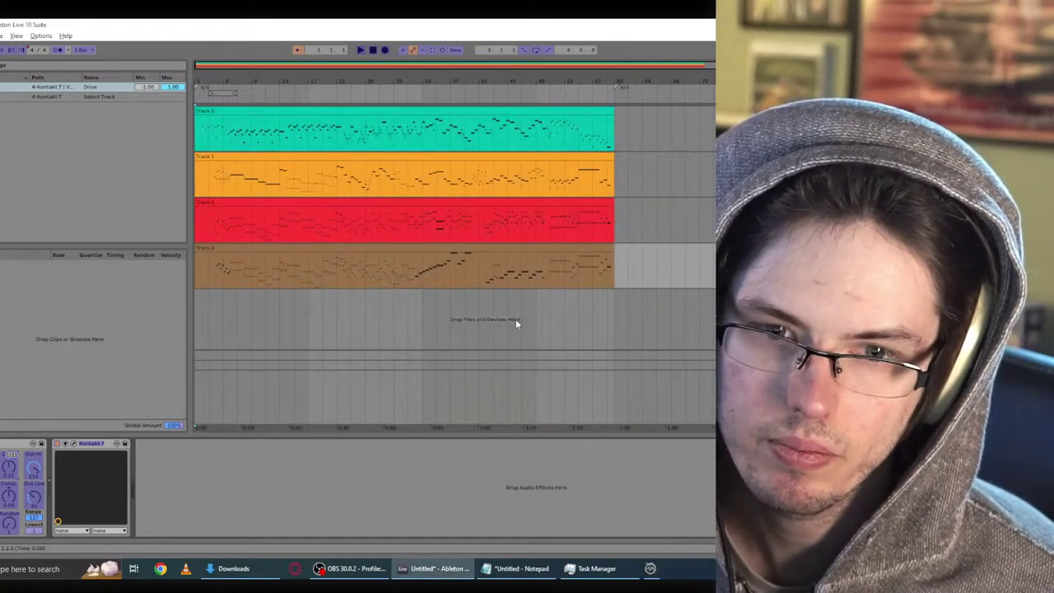
key(super)
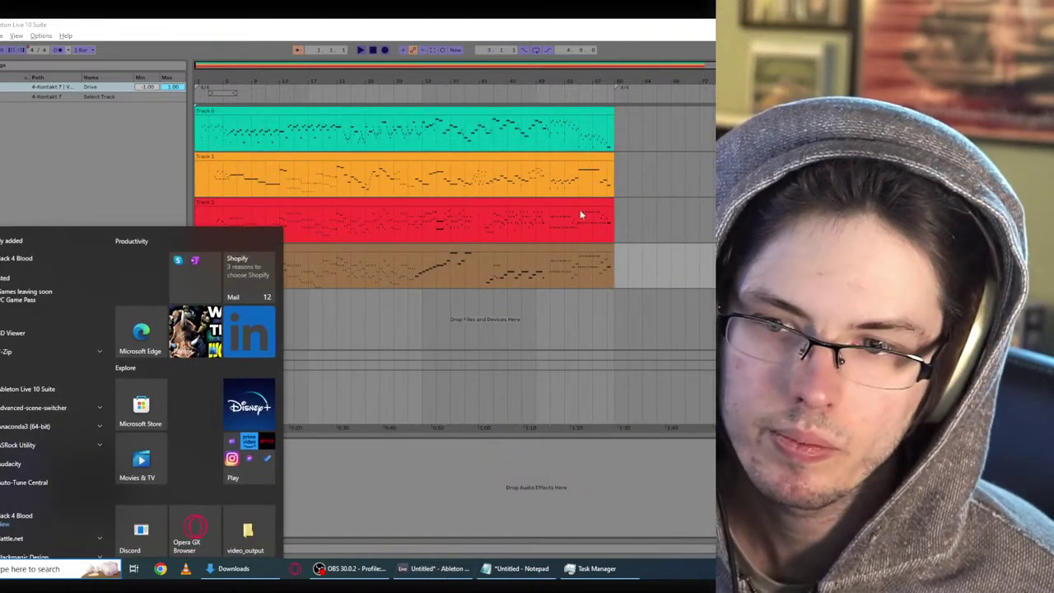
text(d)
click(22, 330)
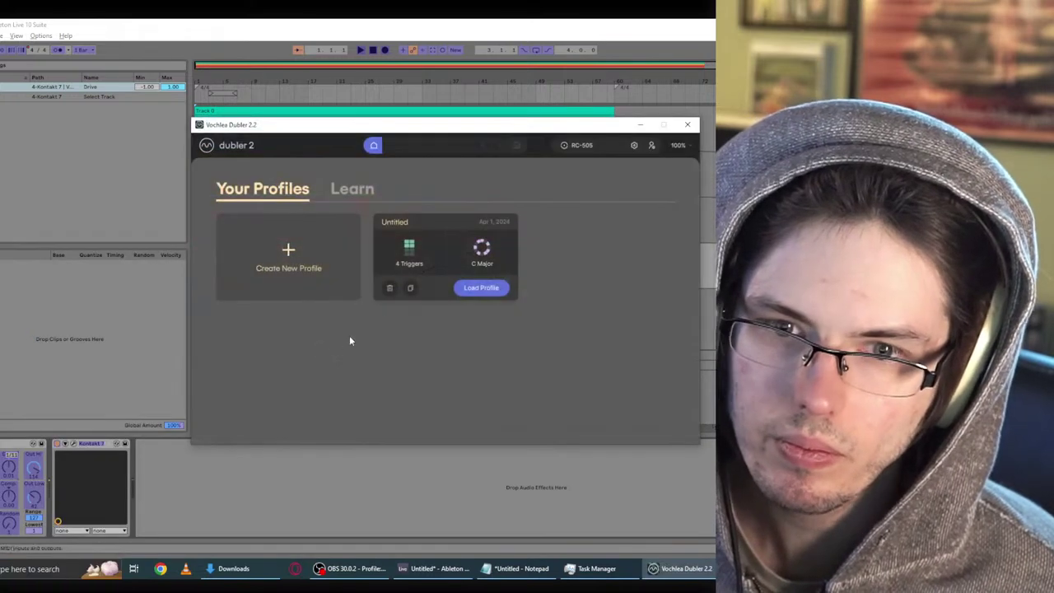
click(481, 287)
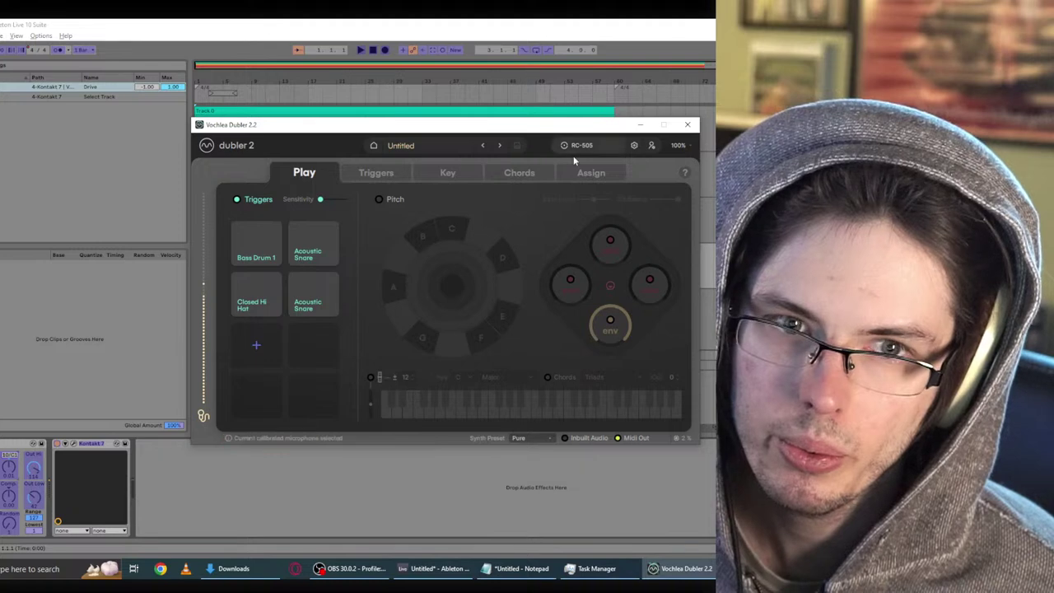
Step: Turn the env dial off and on in Dubler's assign settings and send its CC 11 mapping signal
click(590, 172)
click(628, 359)
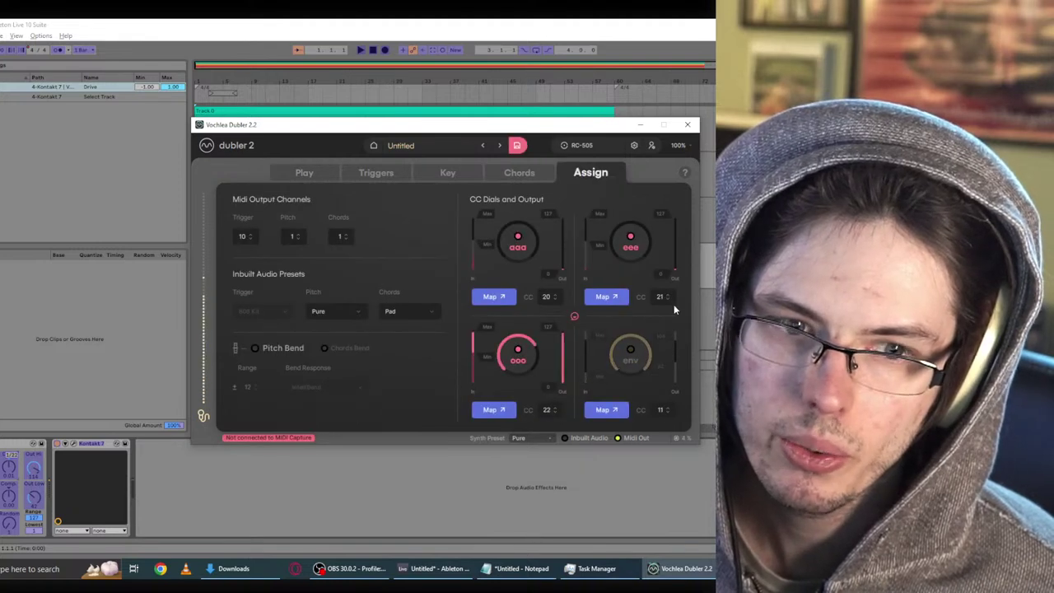
click(629, 351)
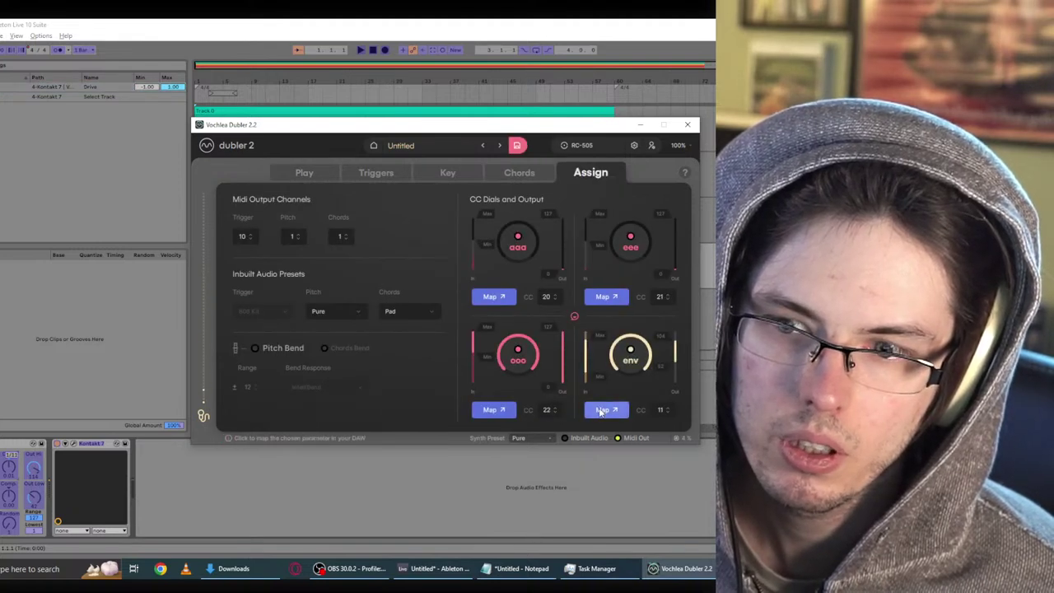
click(600, 410)
Step: Insert a new MIDI track below Track 3 in Live and select it
click(705, 257)
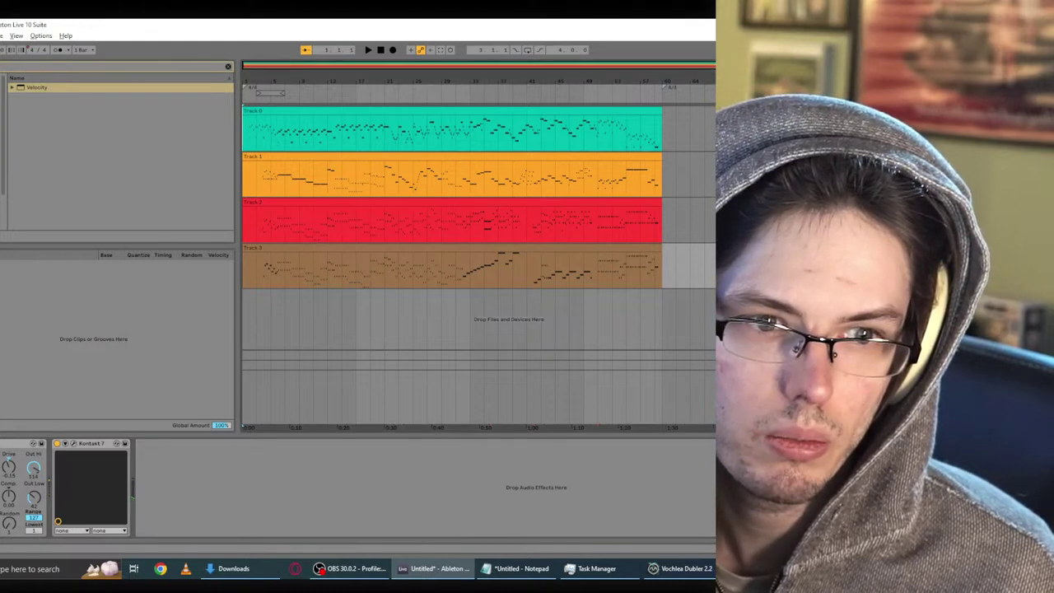
key(ctrl+shift+t)
key(Up)
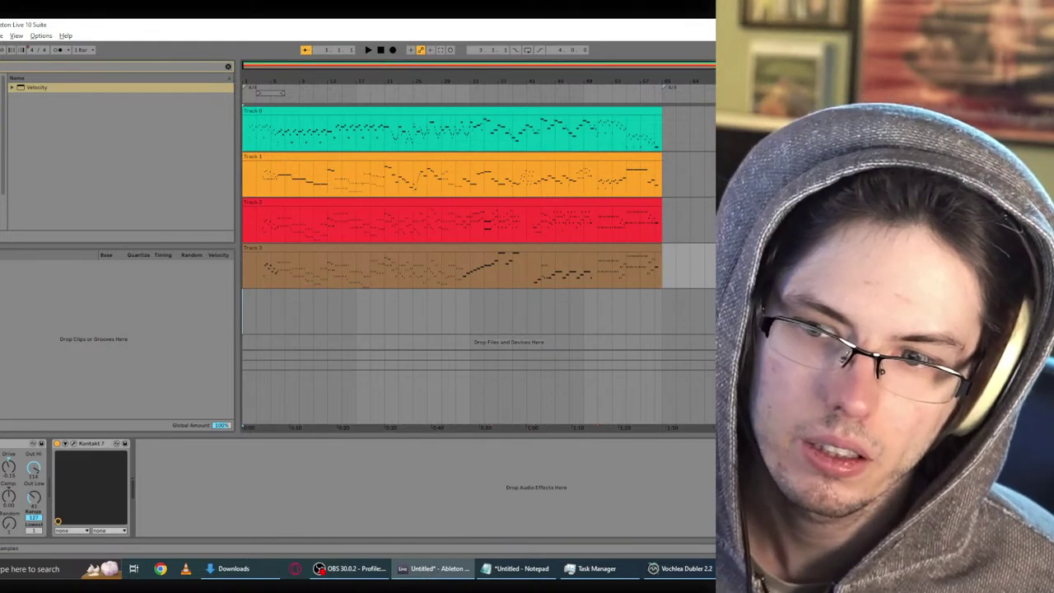
click(691, 325)
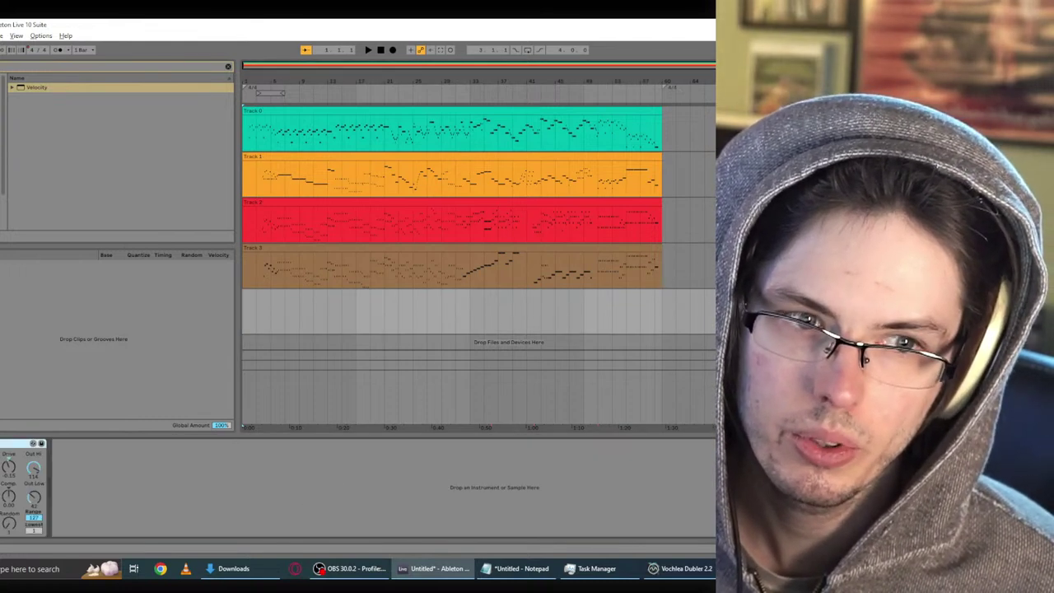
key(Up)
key(Down)
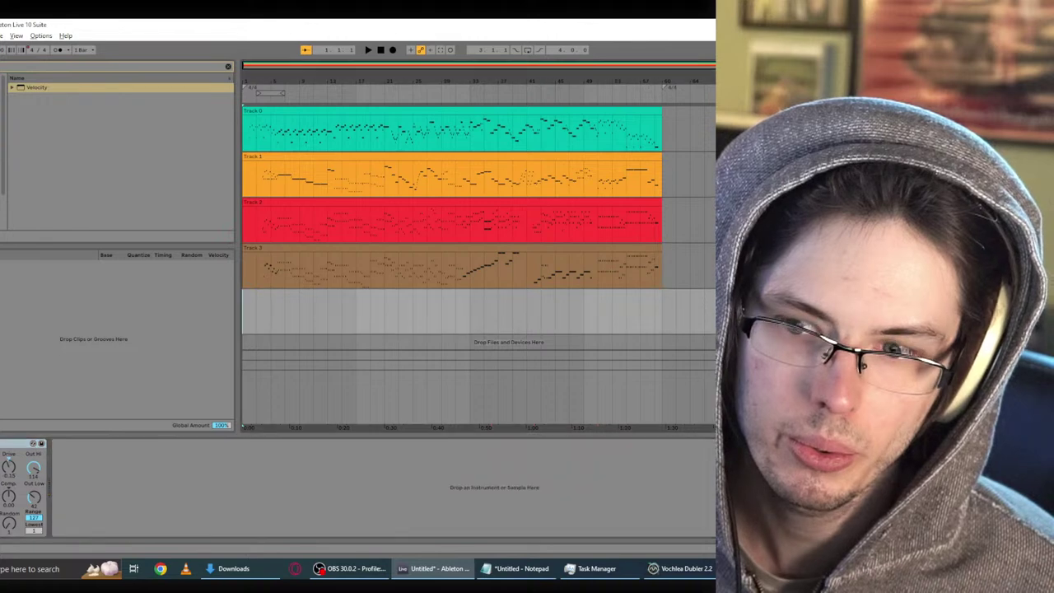
Step: Map Dubler's env (CC 11) signal to the Velocity Drive on the new MIDI track, and close Dubler, discarding its profile changes
key(ctrl+m)
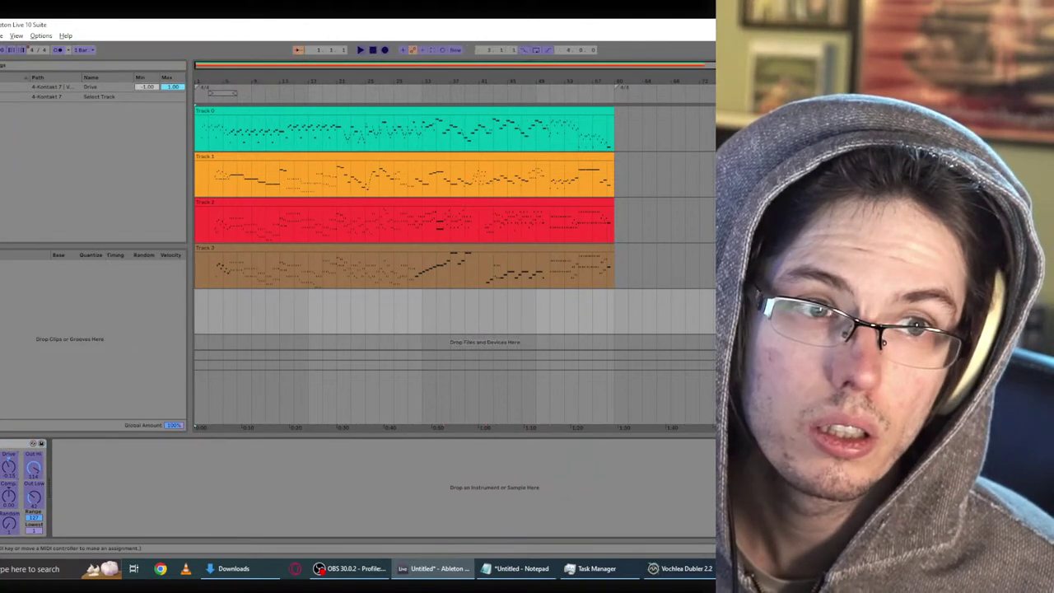
click(683, 568)
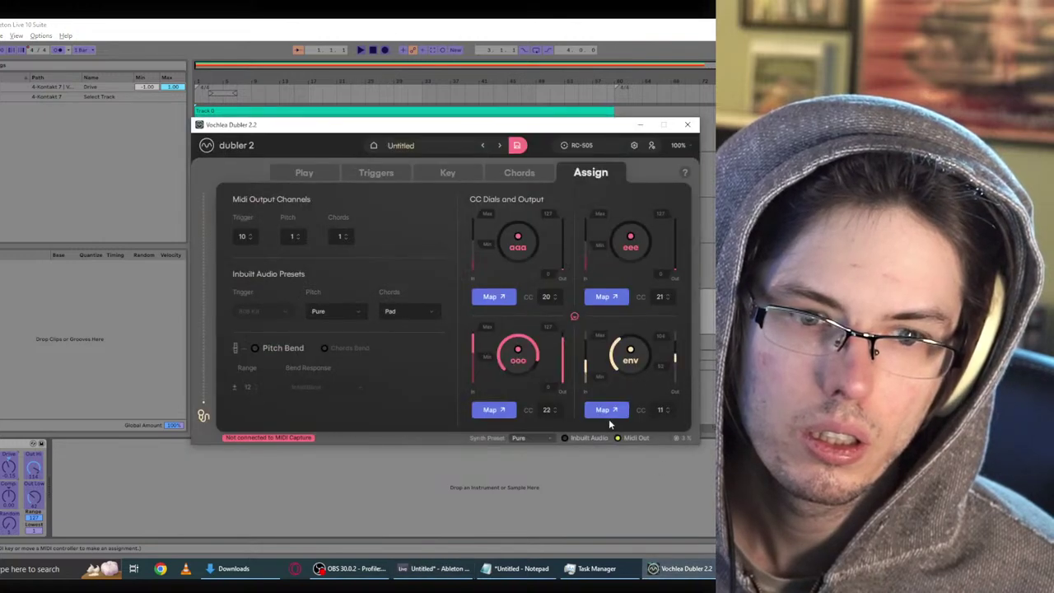
click(688, 125)
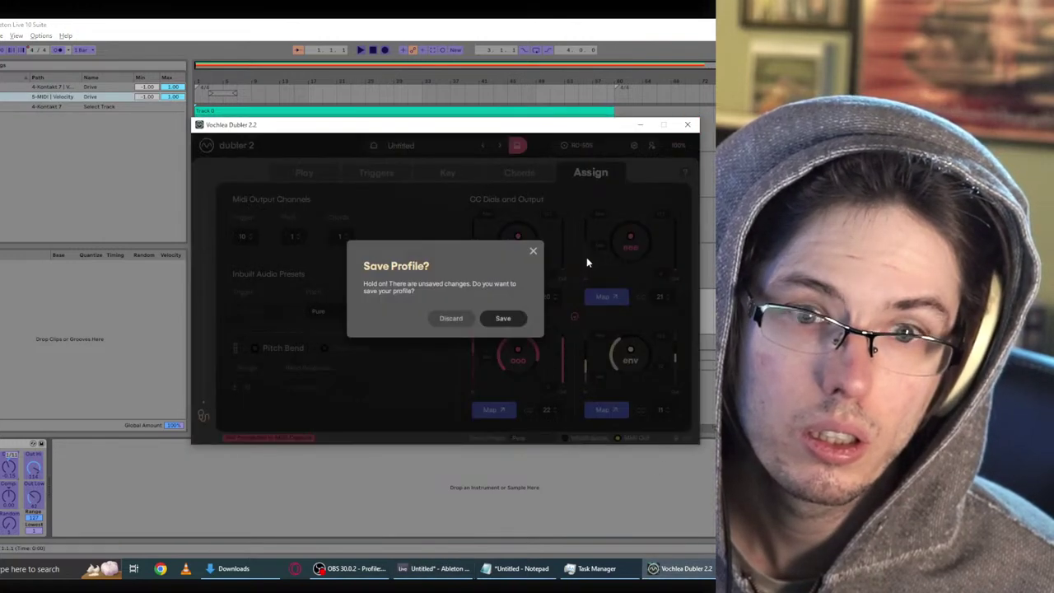
click(450, 318)
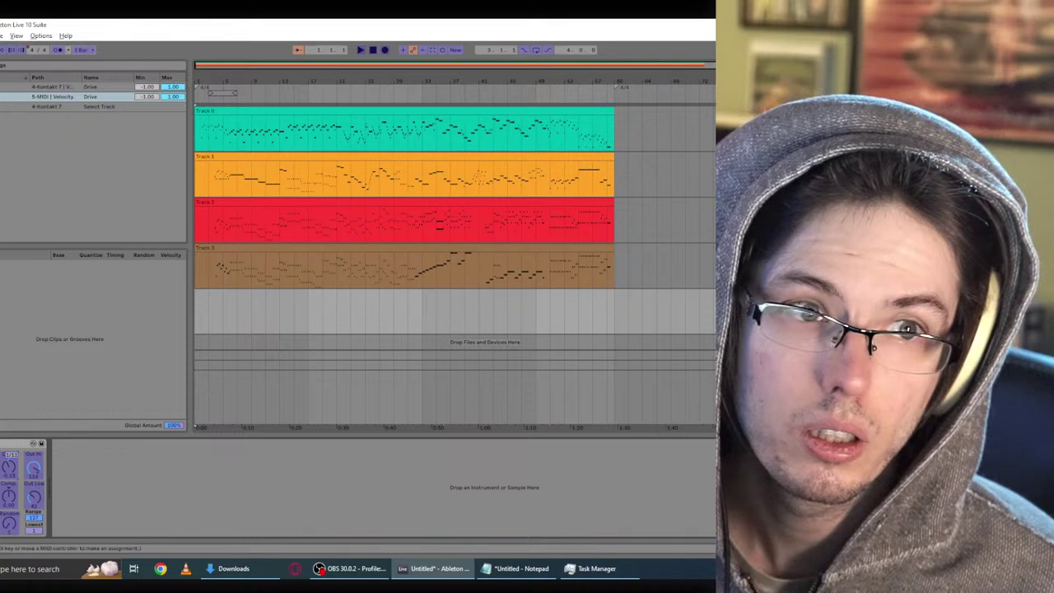
key(ctrl+m)
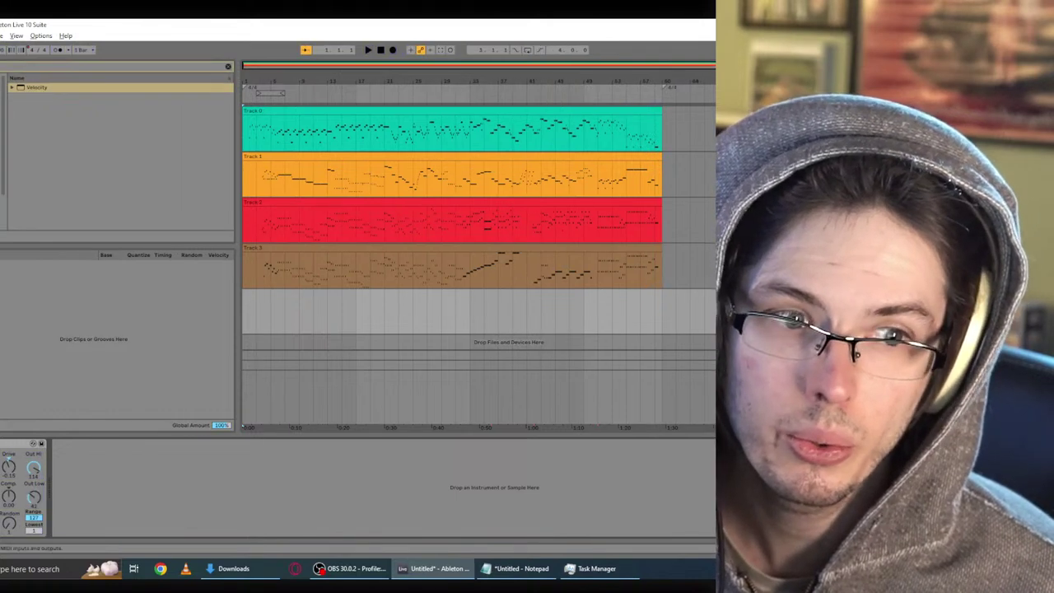
Step: Compare Track 3 with the new MIDI track and review the Drive entries in Live's MIDI mapping list
key(Up)
key(Down)
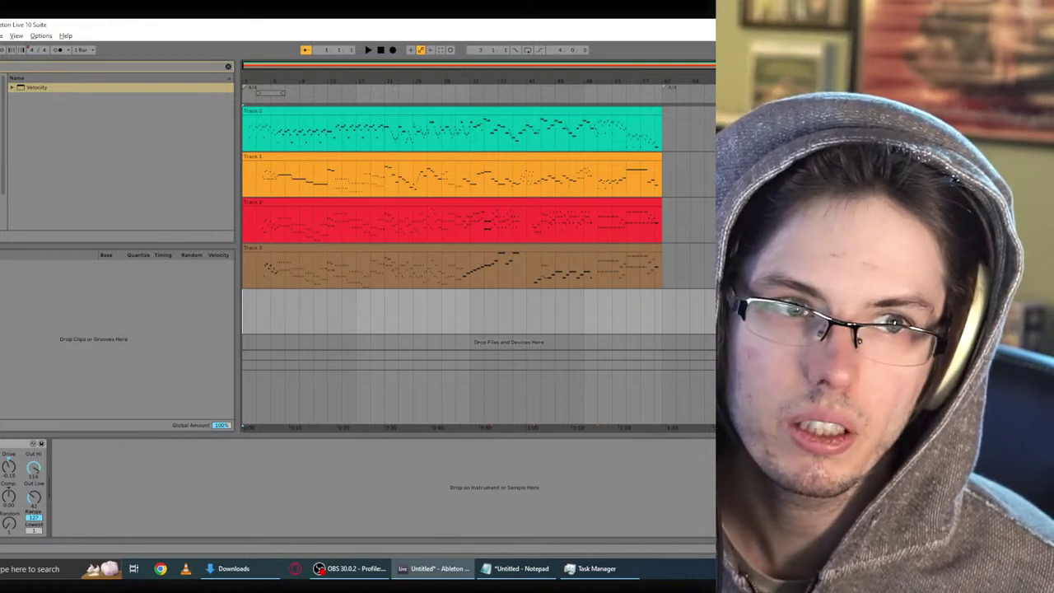
key(ctrl+m)
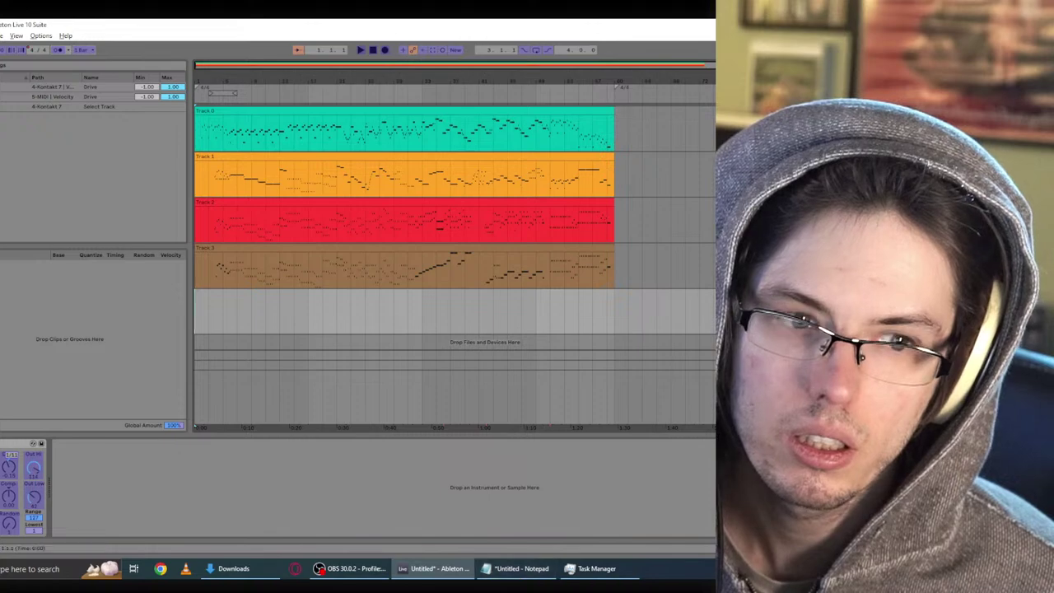
key(ctrl+m)
Step: Launch Dubler, load the Untitled profile and close the program again
key(super)
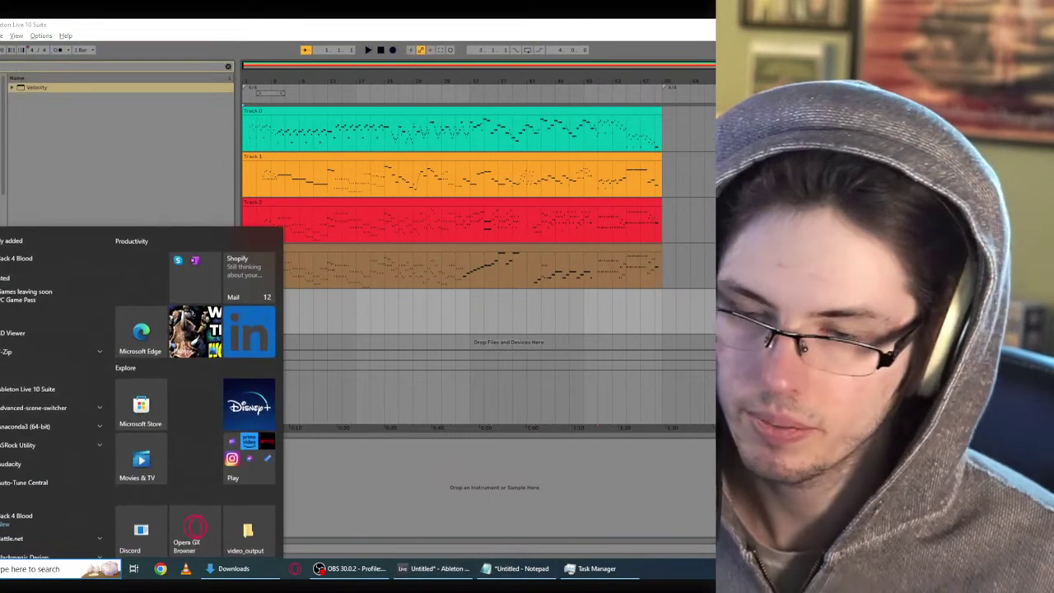
text(d)
click(30, 328)
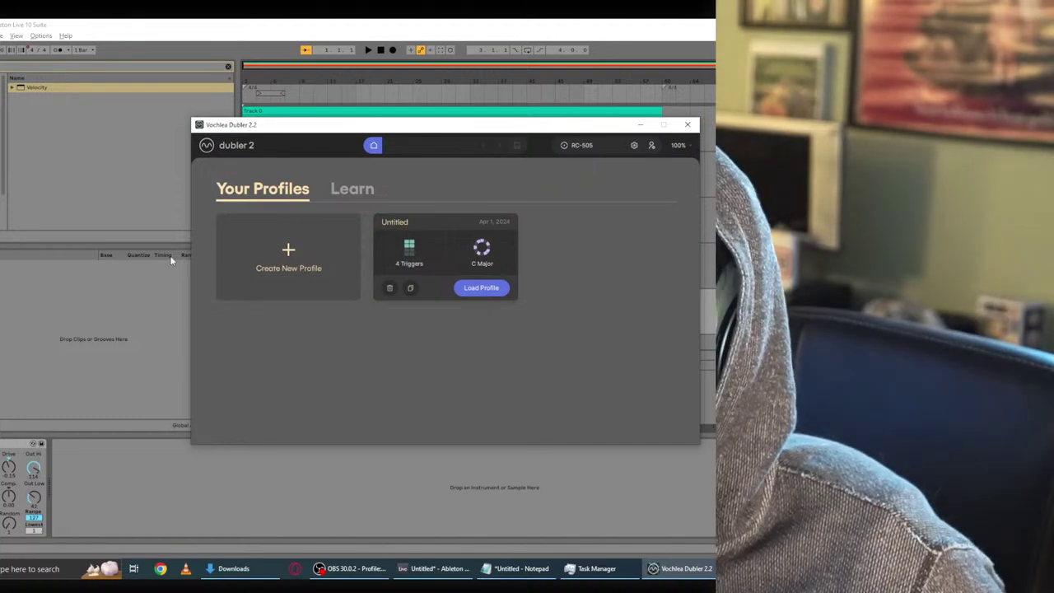
click(485, 288)
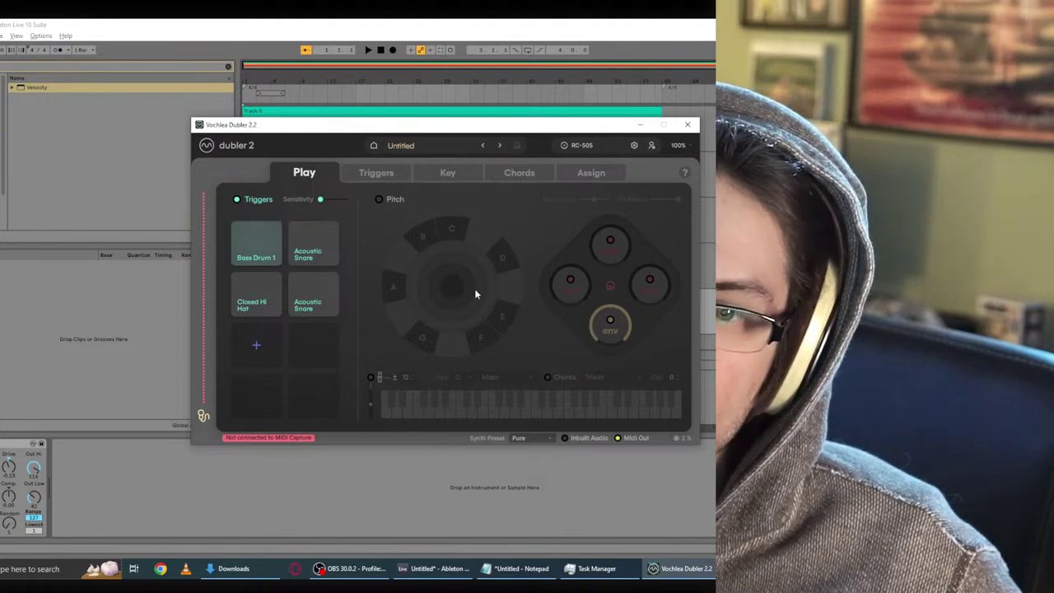
click(687, 124)
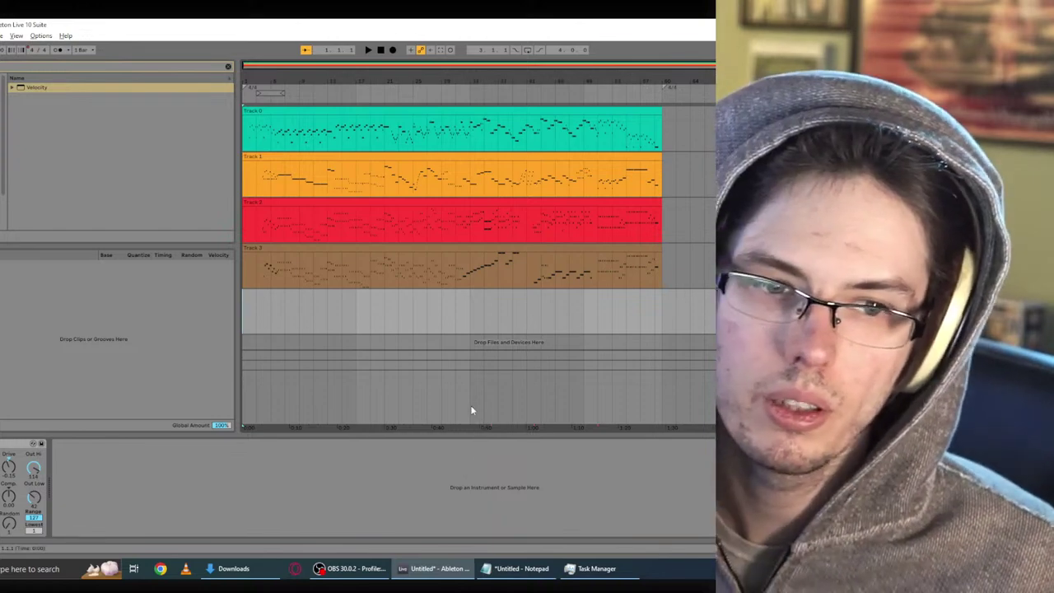
Step: Relaunch Dubler with the Untitled profile and show its CC dial assign settings
key(super)
text(d)
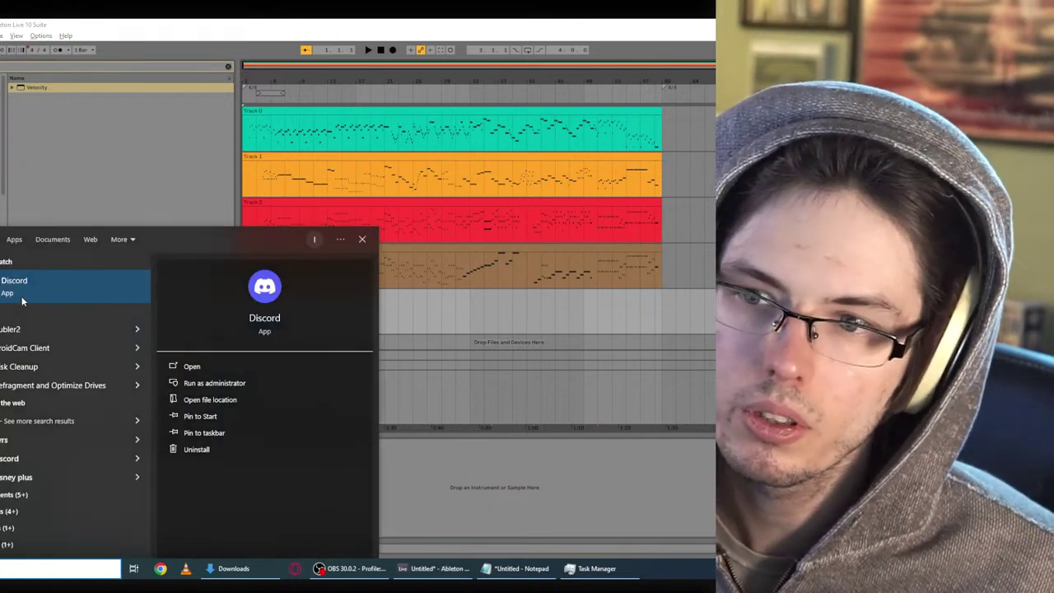
click(11, 332)
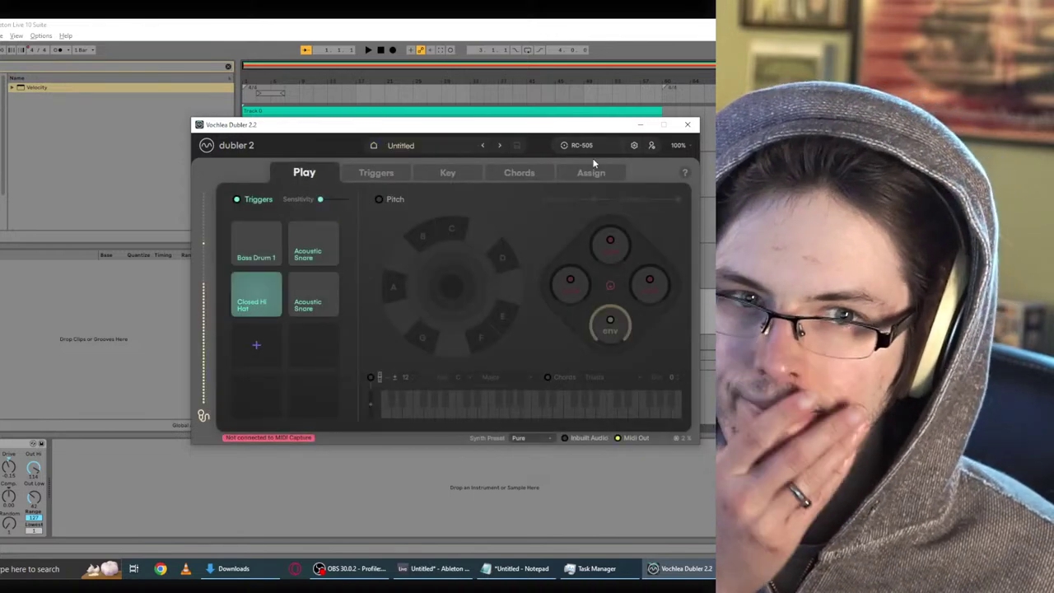
click(590, 172)
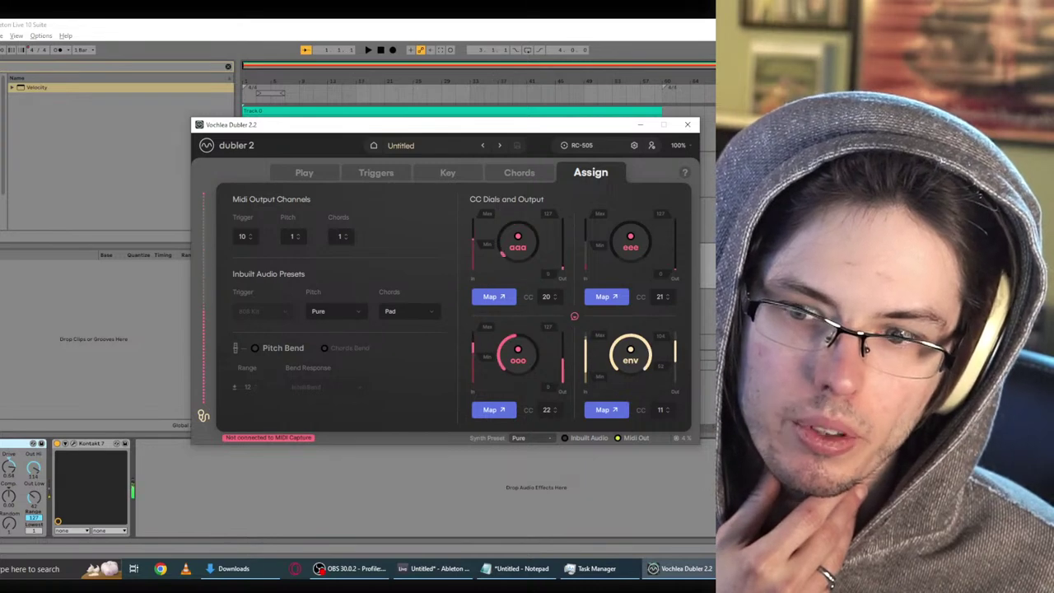
Step: Return to Live and alternate between Track 3 and the new MIDI track to compare how their Velocity Drive responds
key(alt+Tab)
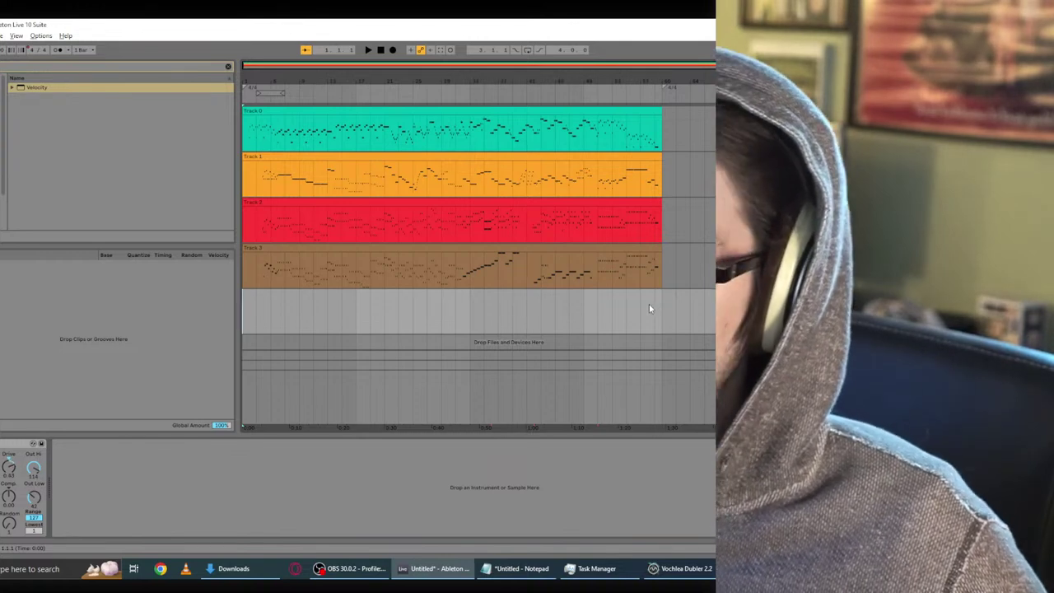
key(Up)
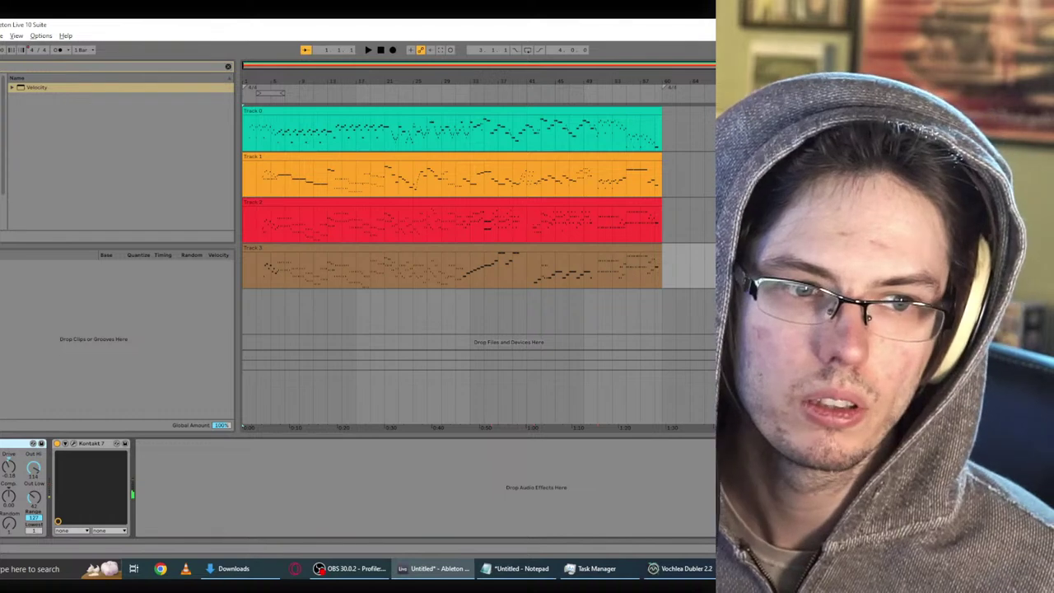
key(Down)
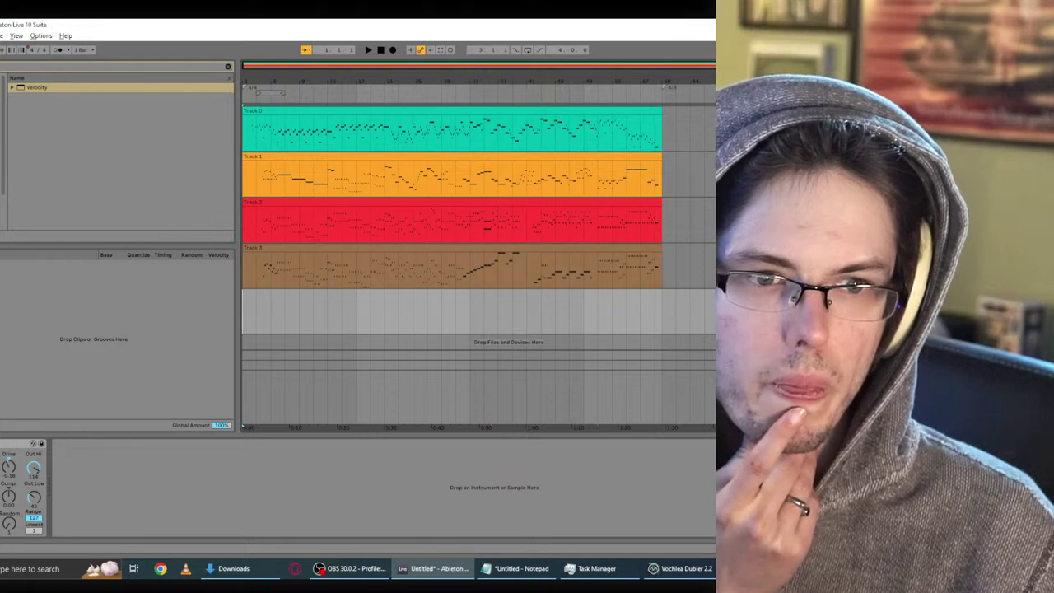
key(Up)
key(Down)
key(Up)
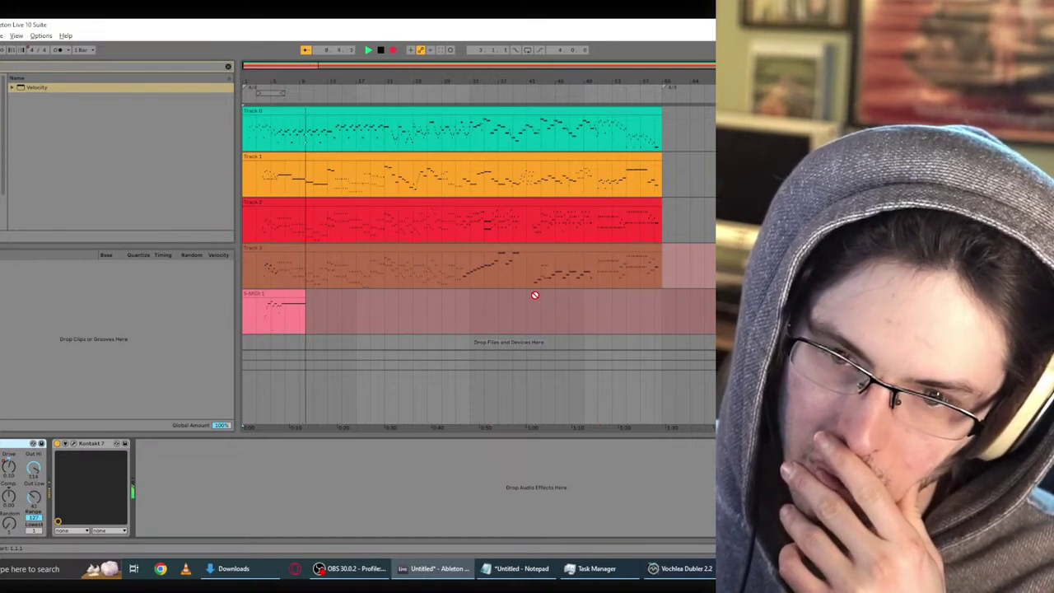
Step: Stop the recording and delete the clip recorded on the new MIDI track
click(688, 311)
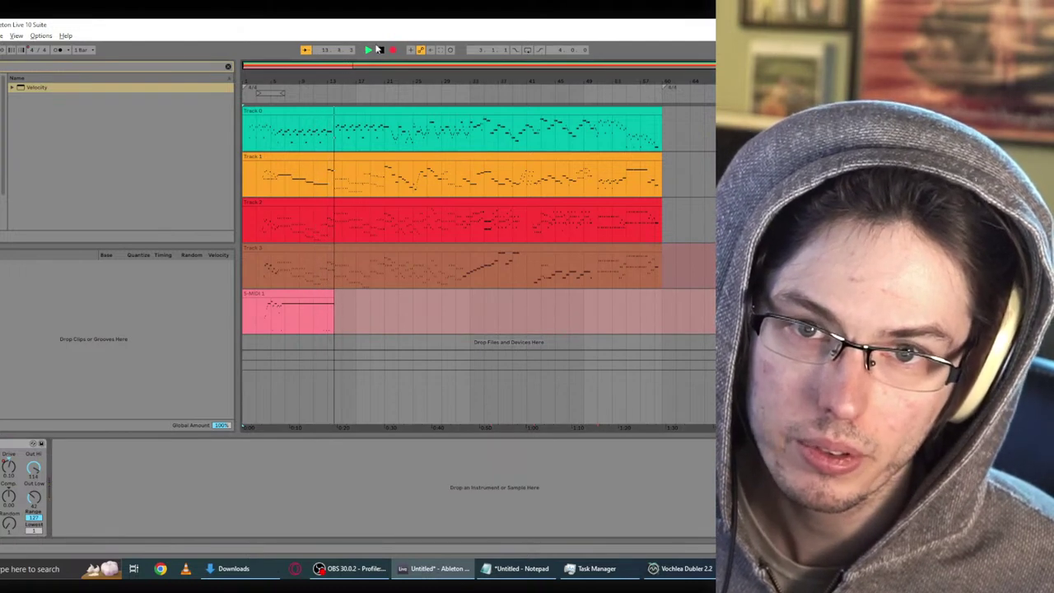
key(space)
click(306, 294)
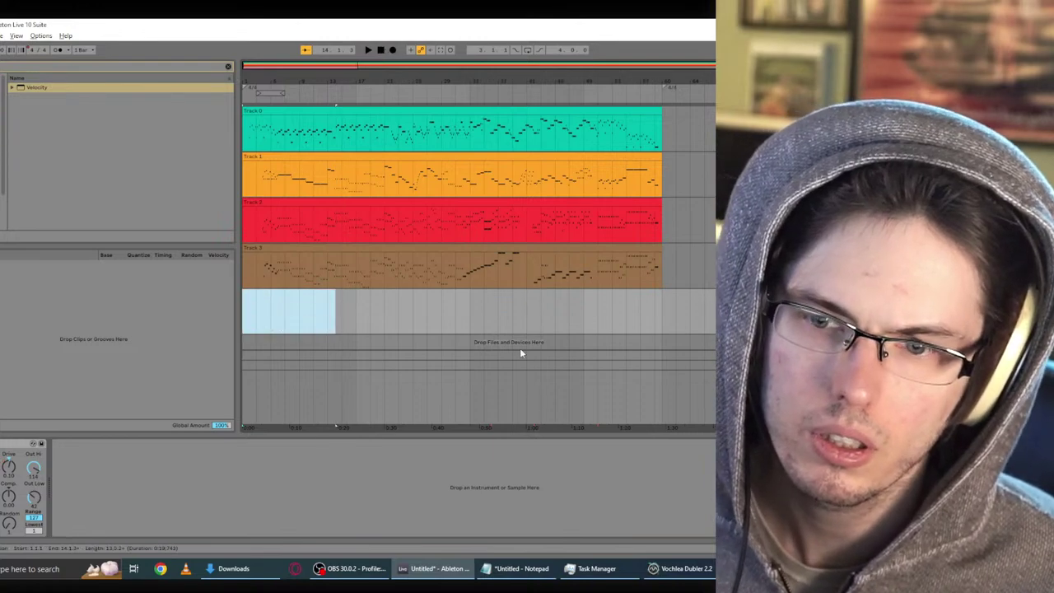
Step: Check Dubler's assign settings against Live's MIDI mappings, and close Dubler
key(alt+Tab)
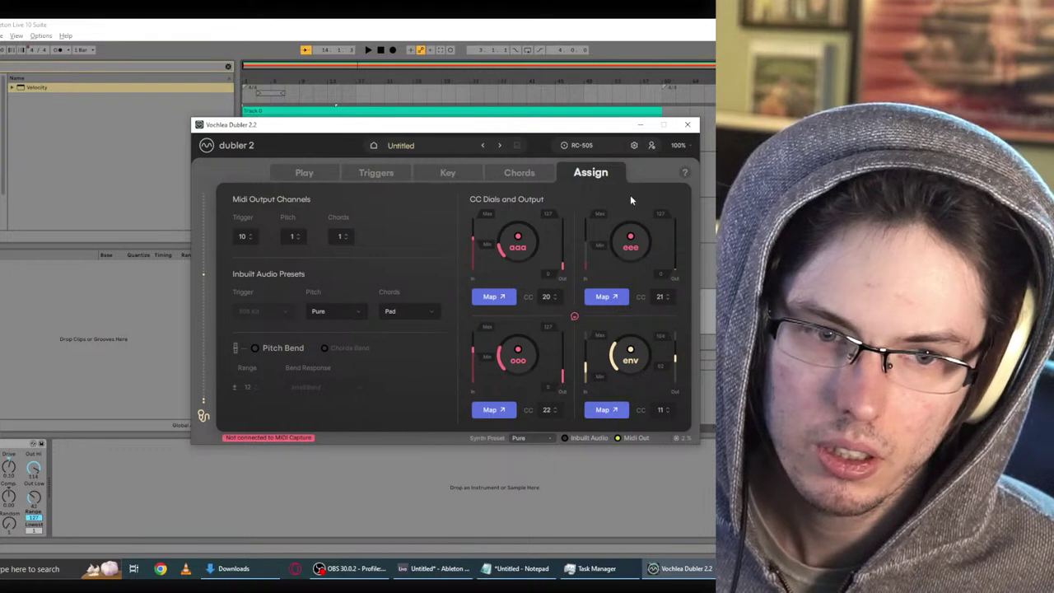
key(alt+Tab)
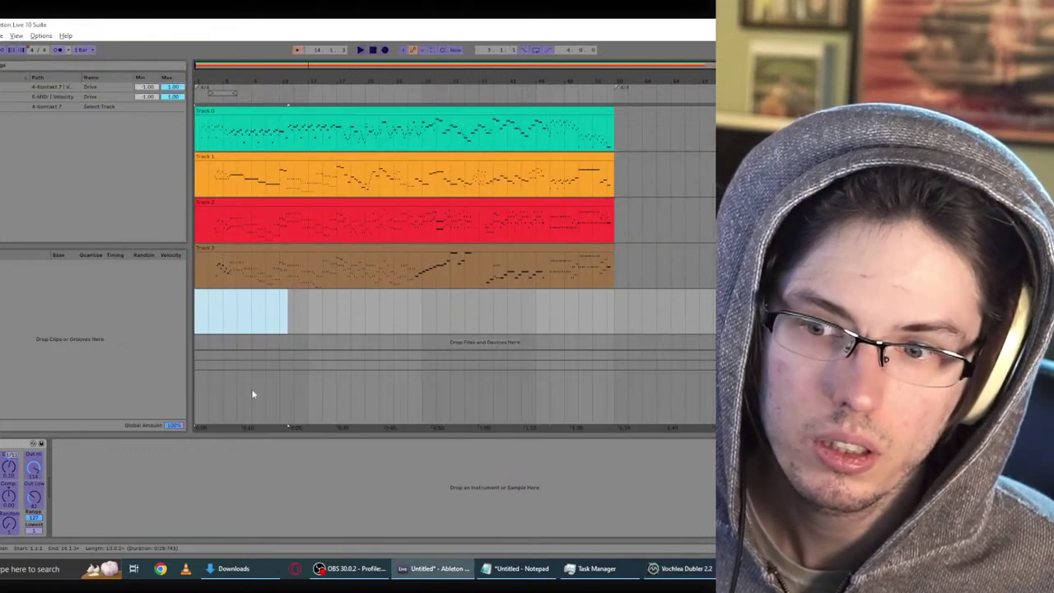
click(696, 575)
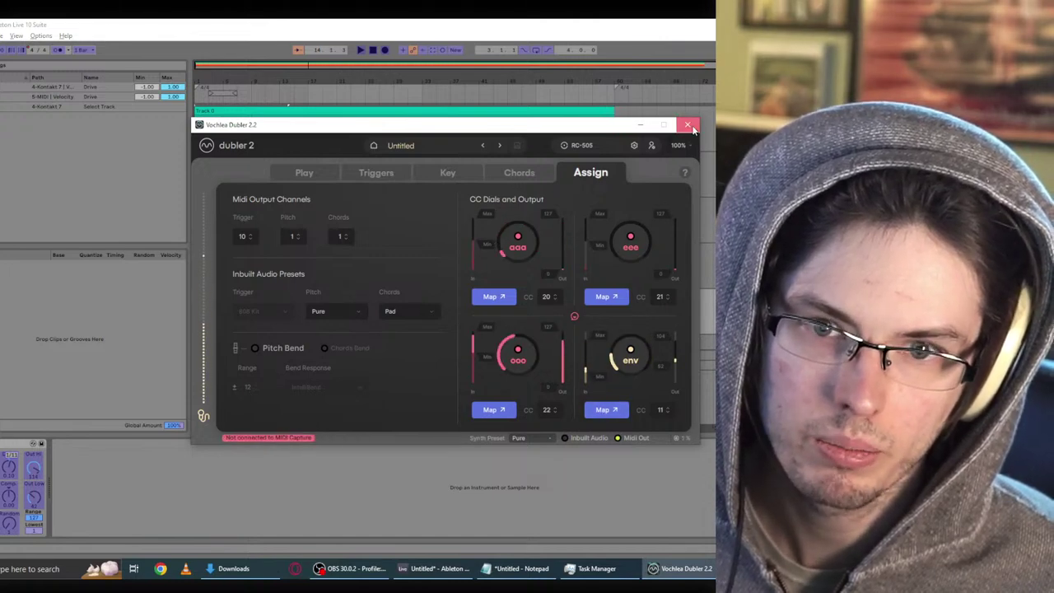
click(687, 124)
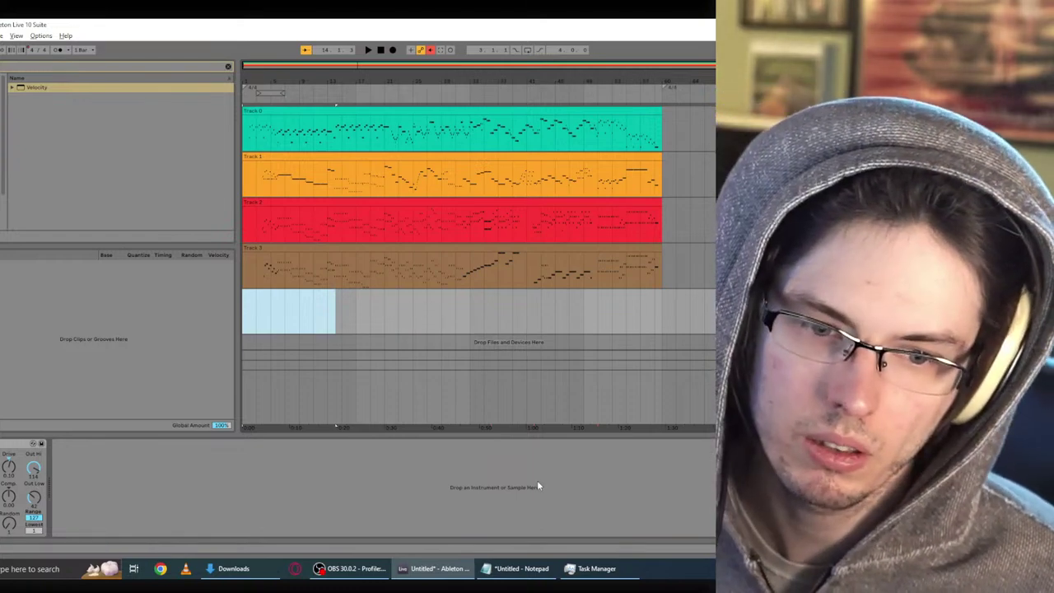
Step: Launch Dubler 2, load the Untitled profile and open its MIDI output and CC assignments
key(super)
text(d)
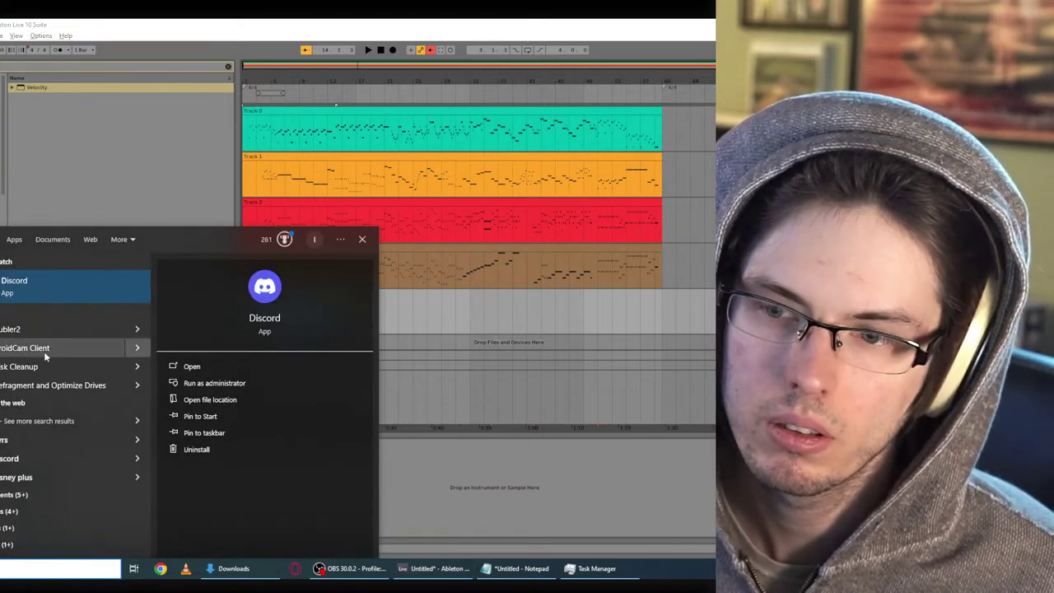
click(33, 329)
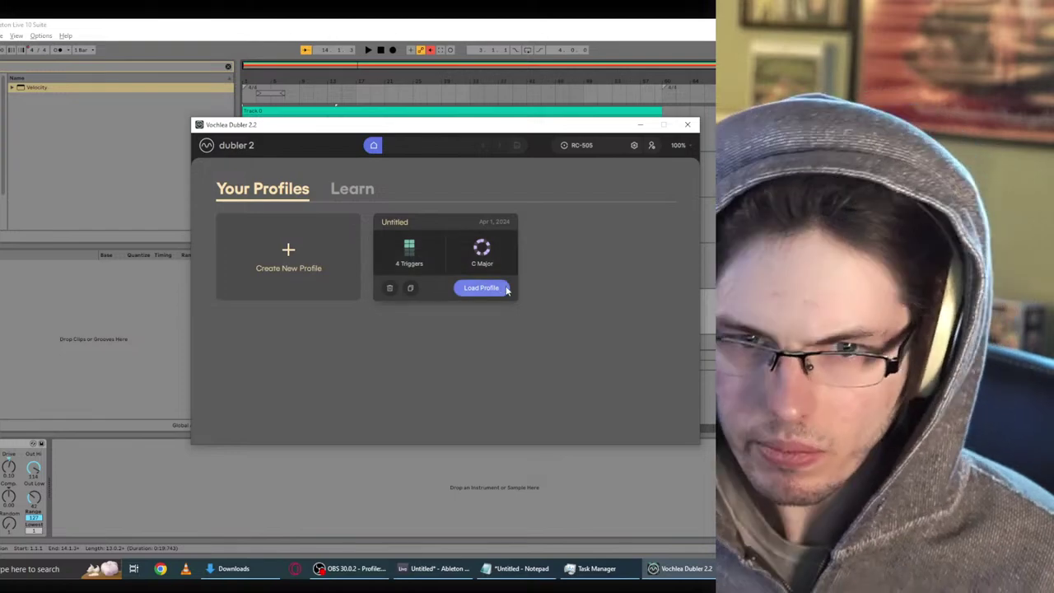
click(498, 288)
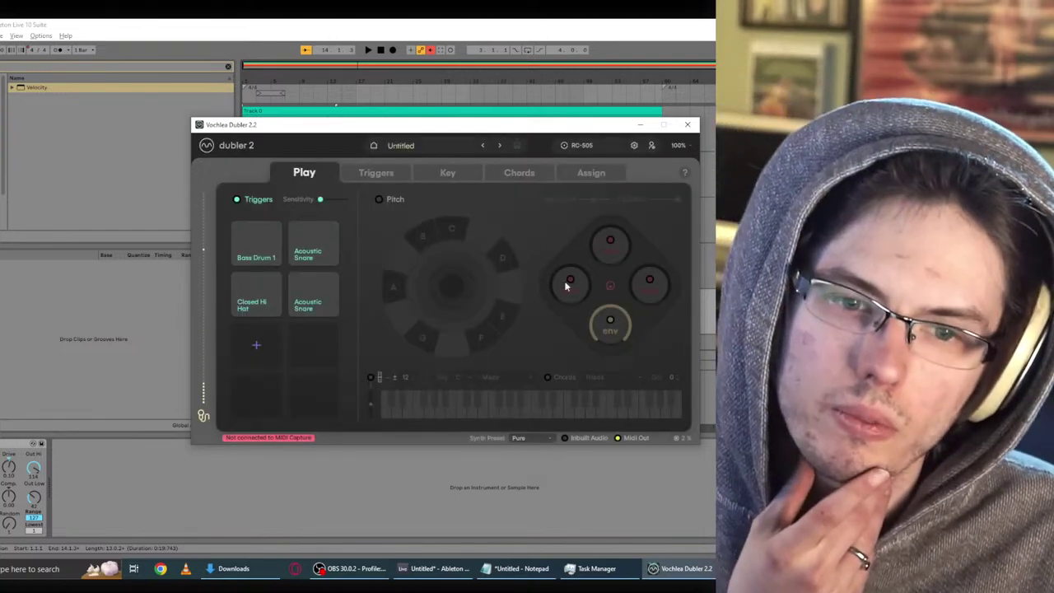
click(594, 174)
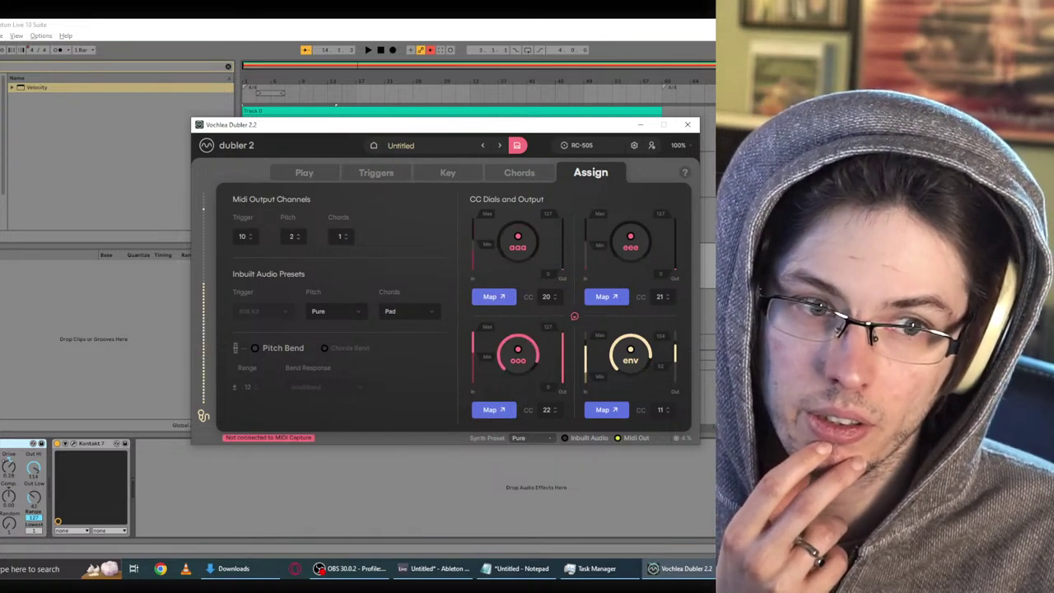
Step: Examine Dubler's Play and Triggers pages and its MIDI output assignments against the Ableton Live set
key(alt+Tab)
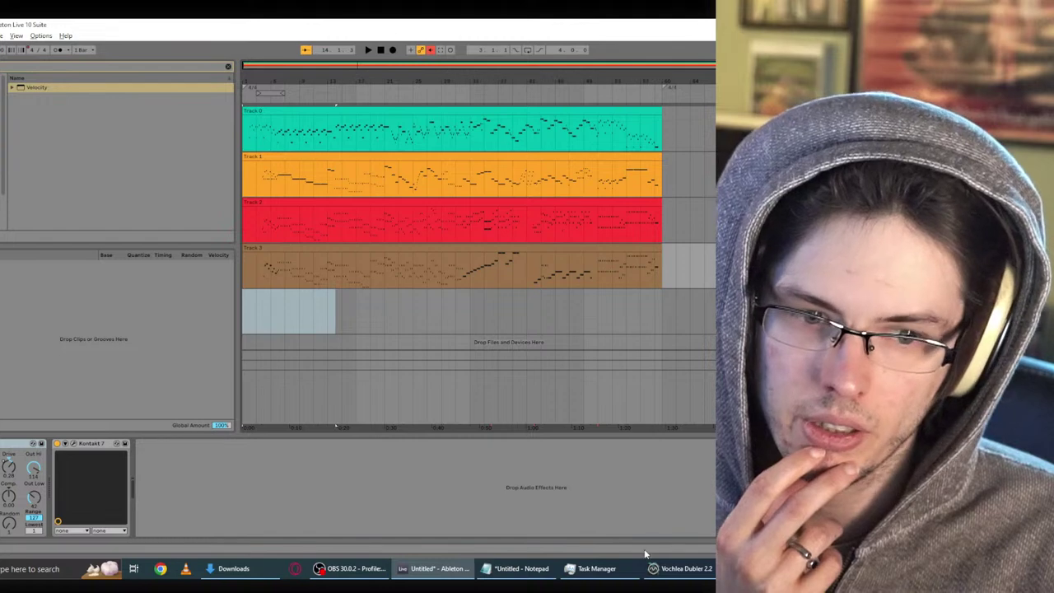
click(671, 576)
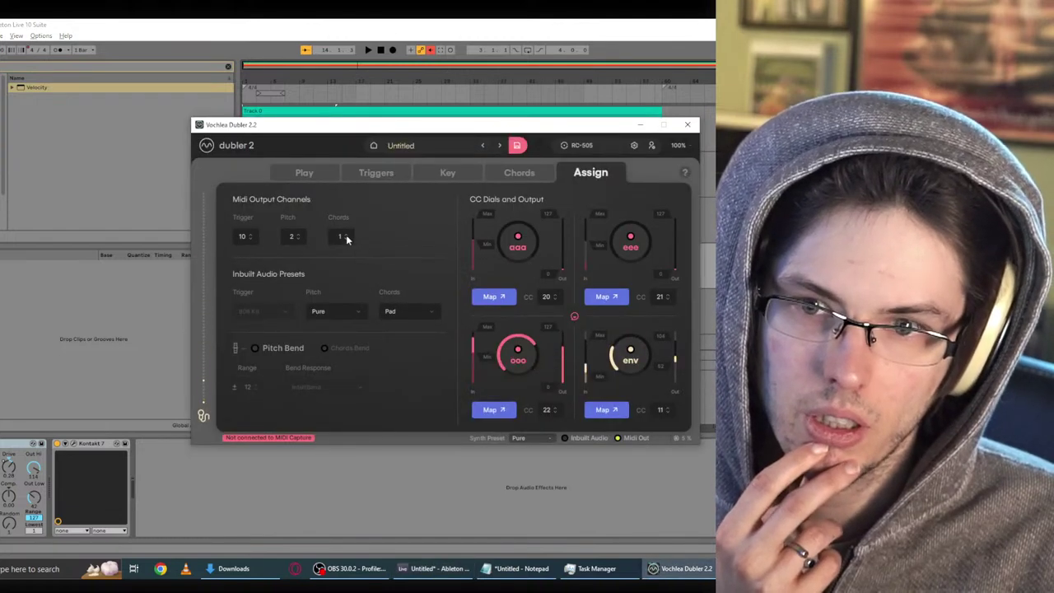
click(325, 170)
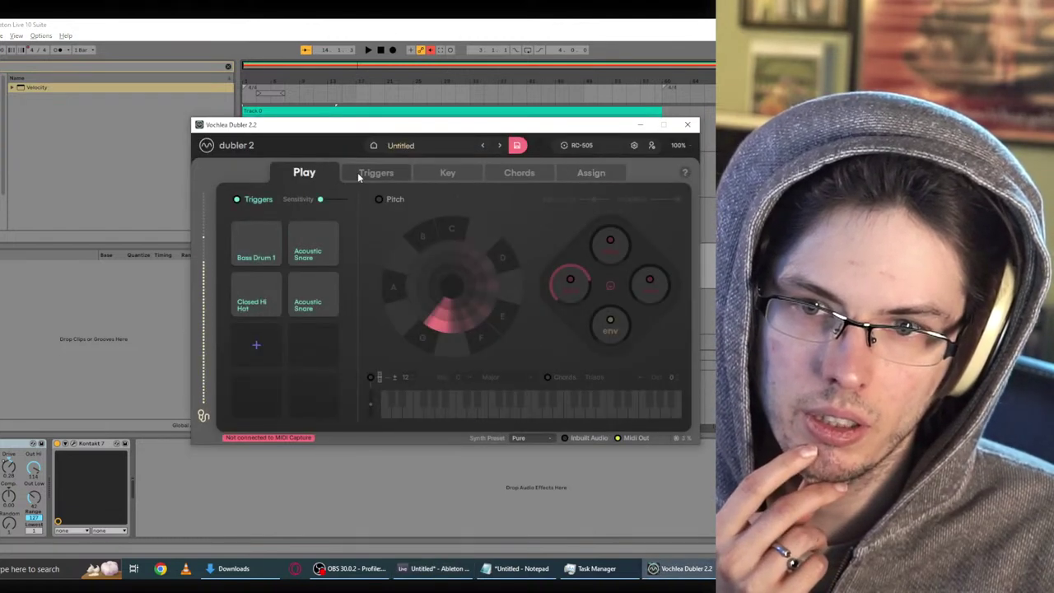
click(357, 172)
click(321, 172)
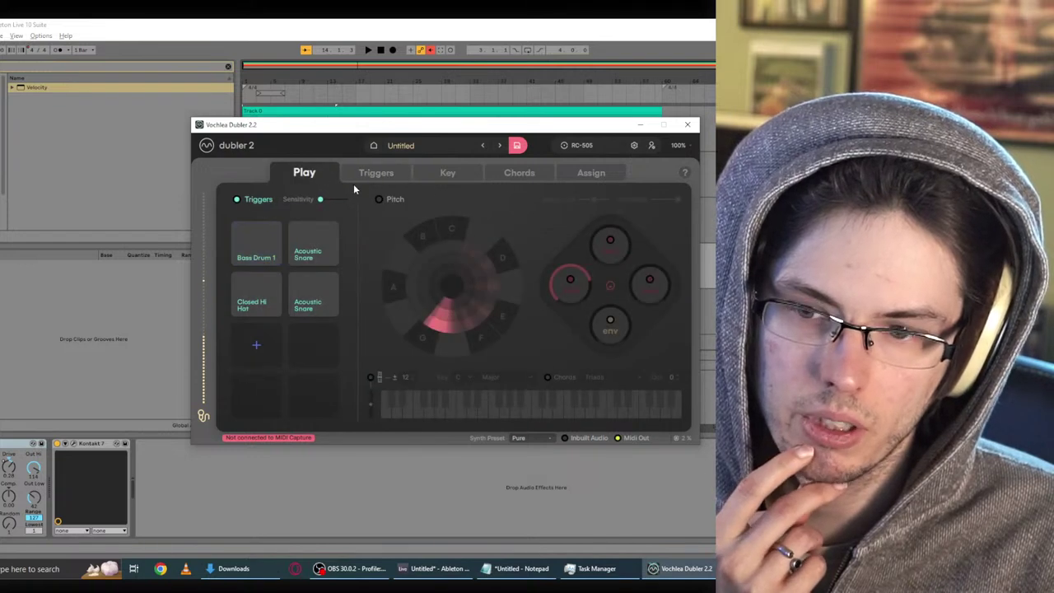
click(592, 174)
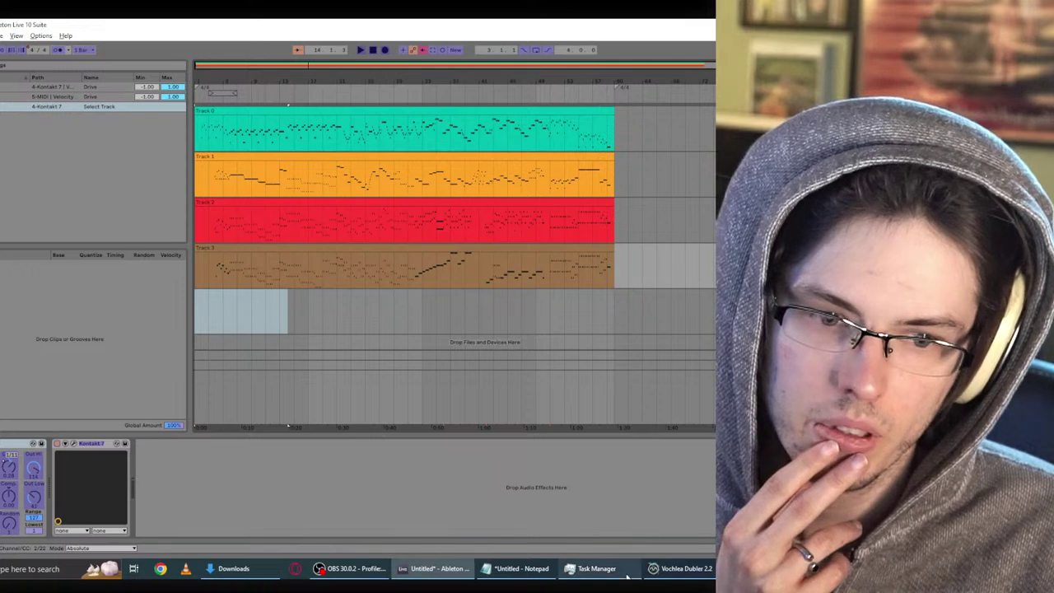
Step: Compare Dubler's CC dials with Live's MIDI mappings, leave MIDI mapping mode and select the MIDI track below Track 3
click(692, 572)
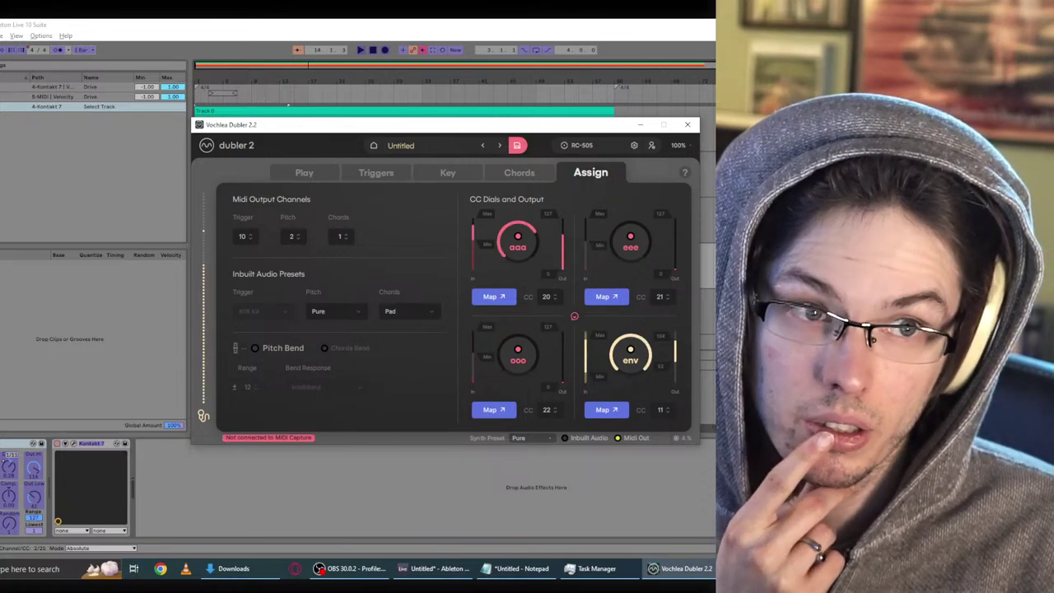
key(alt+Tab)
key(ctrl+m)
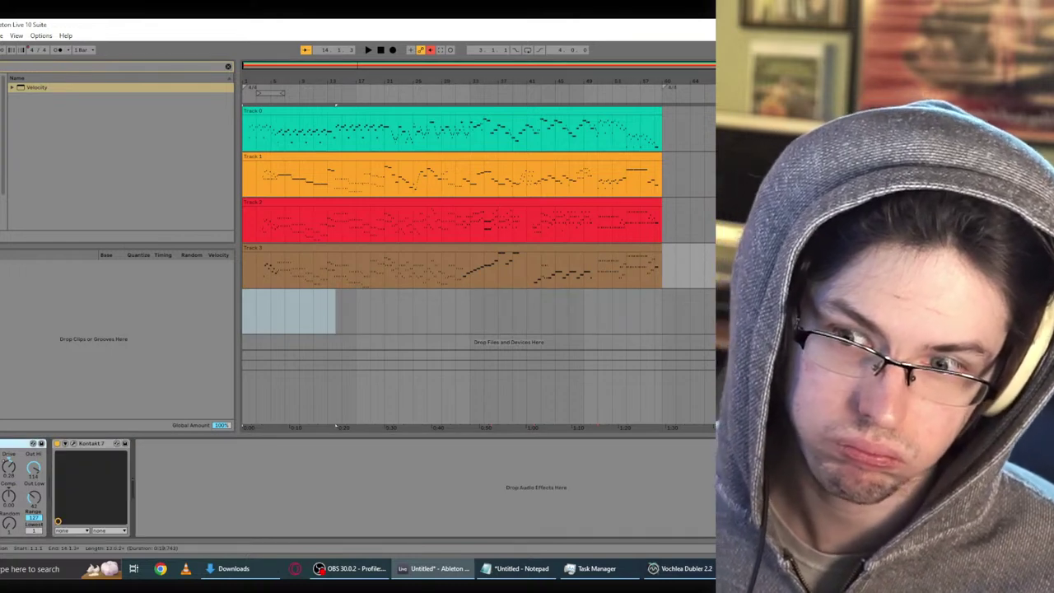
click(741, 311)
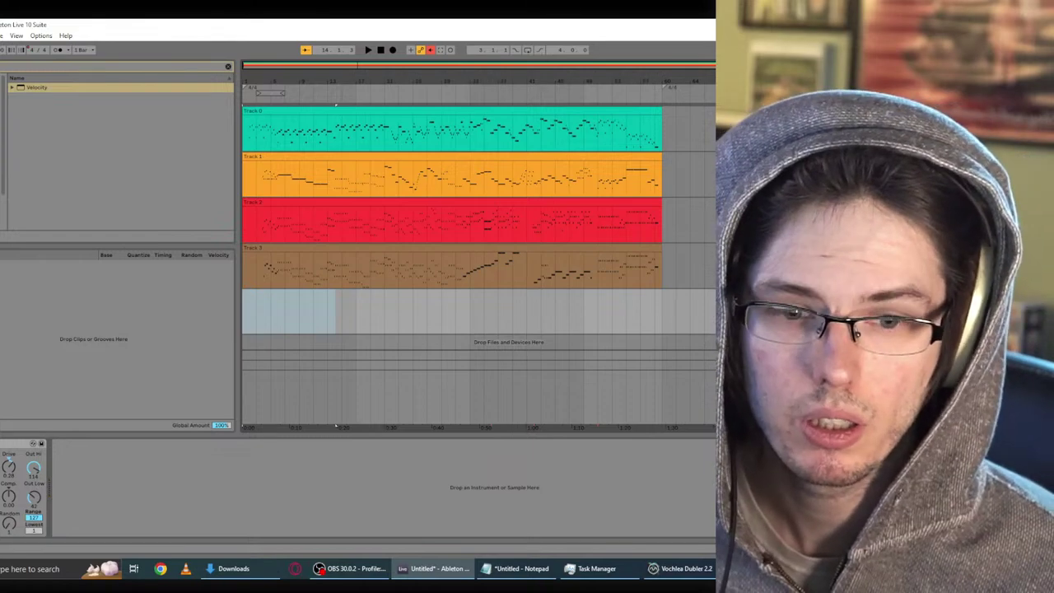
Step: Restart Dubler 2, discarding the unsaved profile changes
click(679, 568)
click(689, 126)
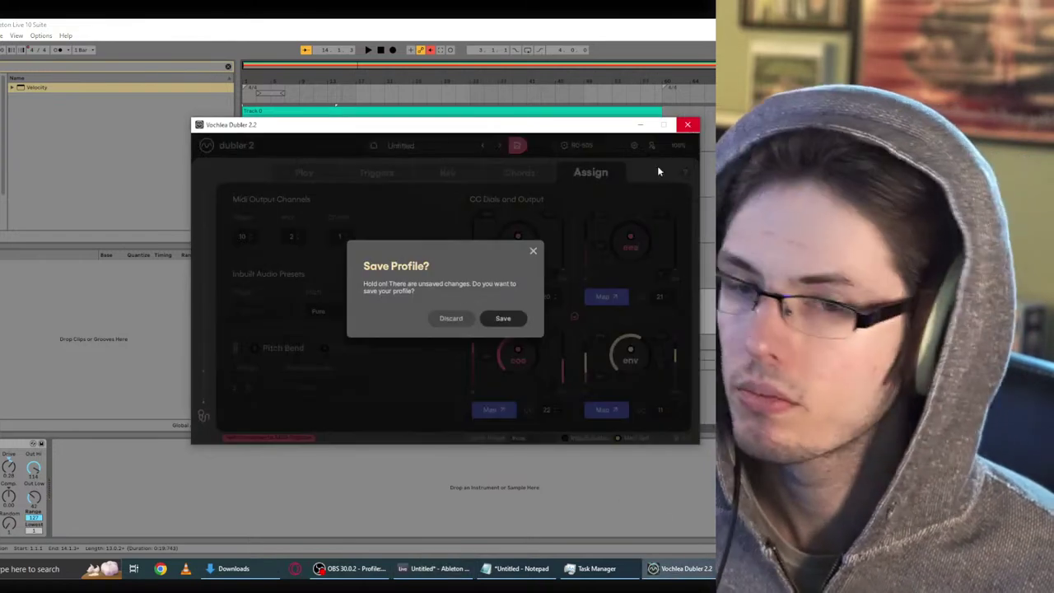
click(466, 320)
key(super)
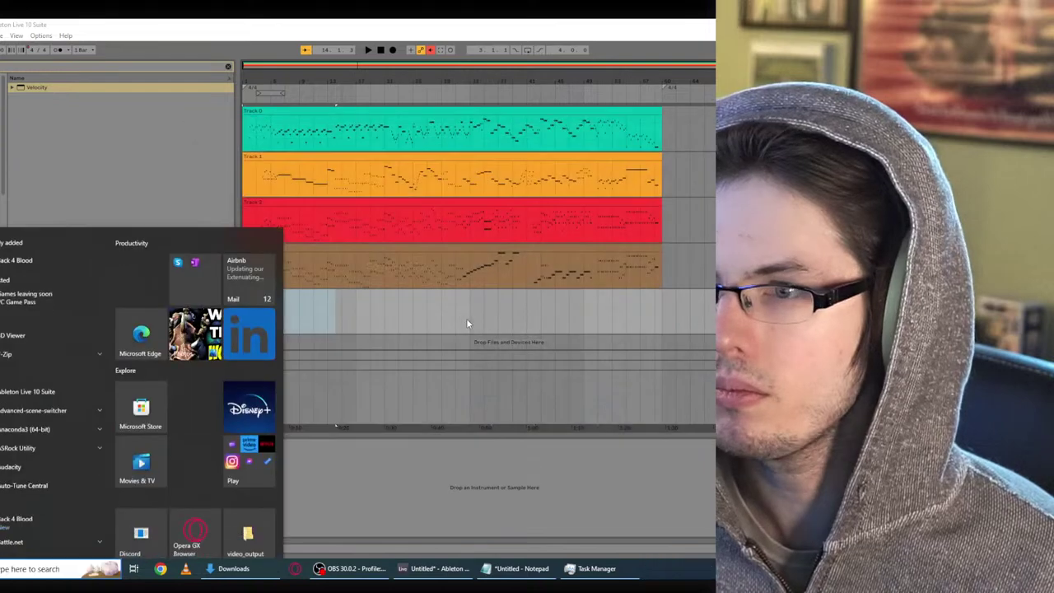
text(d)
click(82, 290)
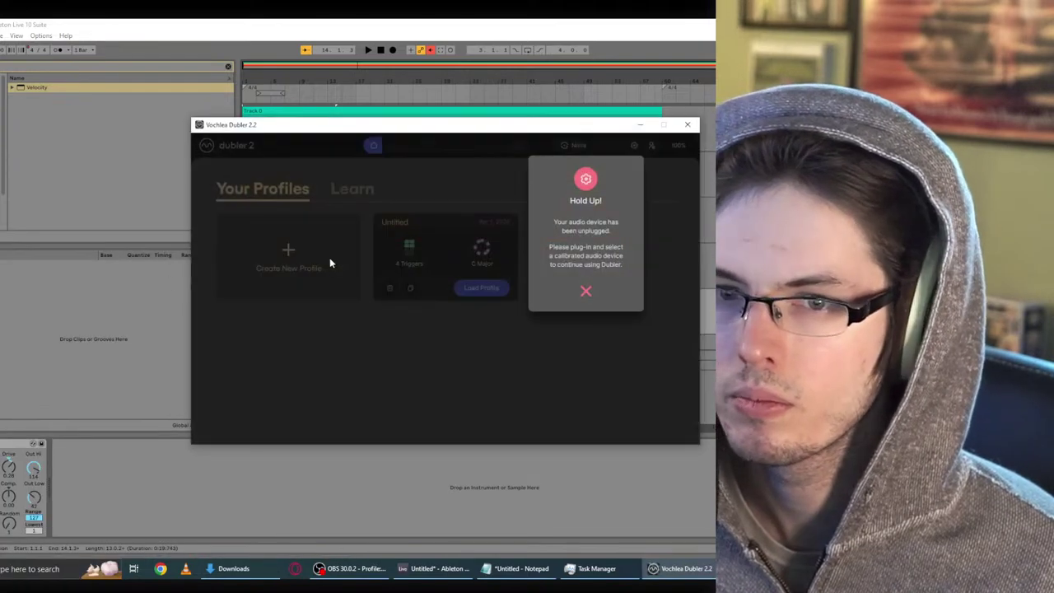
Step: Set Dubler's audio input device to RC-505, then load the Untitled profile and open its assignments
click(586, 292)
click(633, 146)
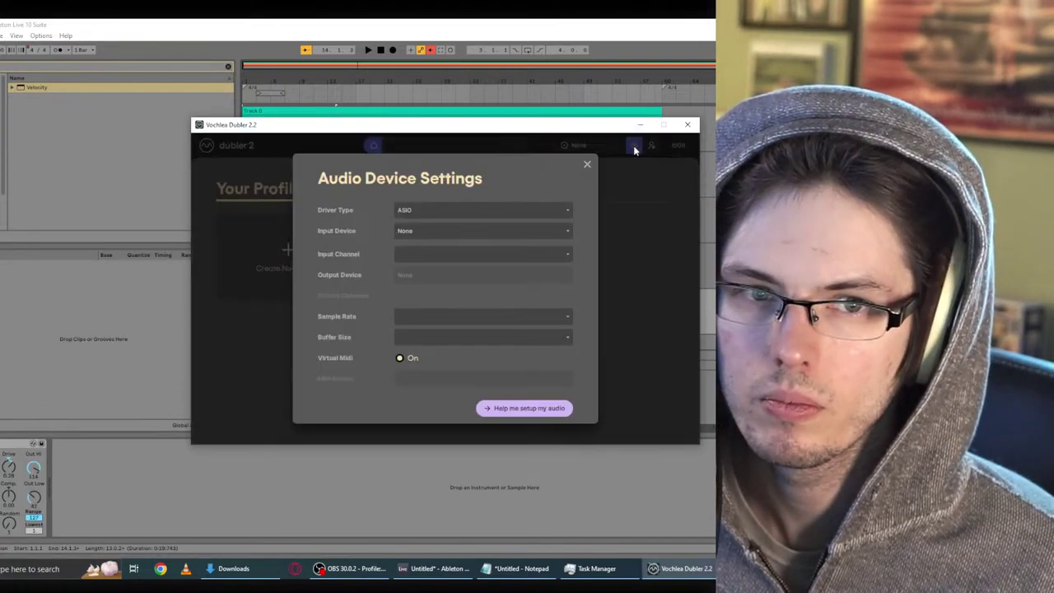
click(446, 231)
click(405, 269)
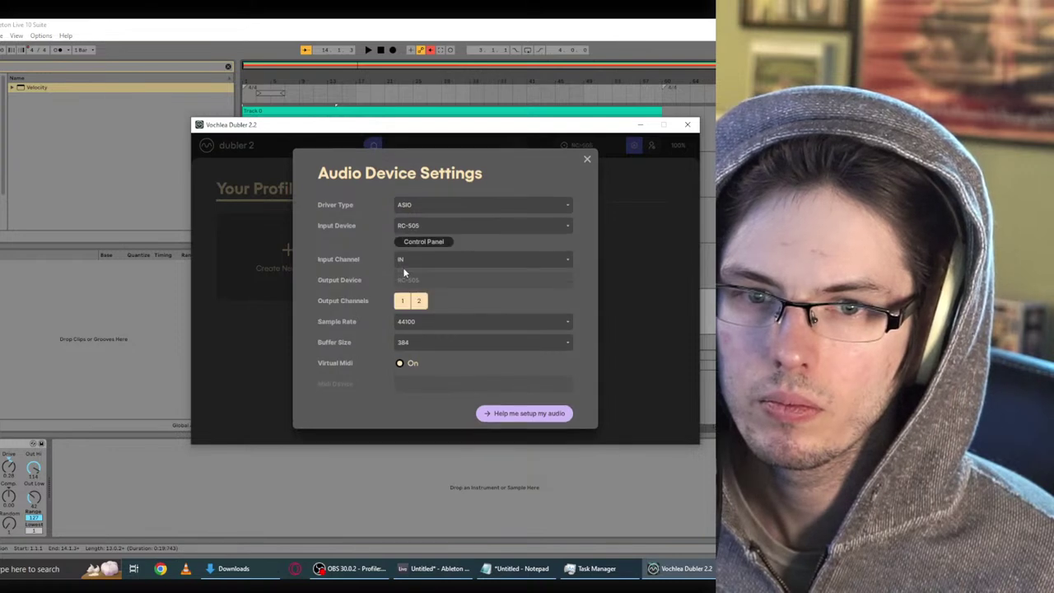
click(587, 164)
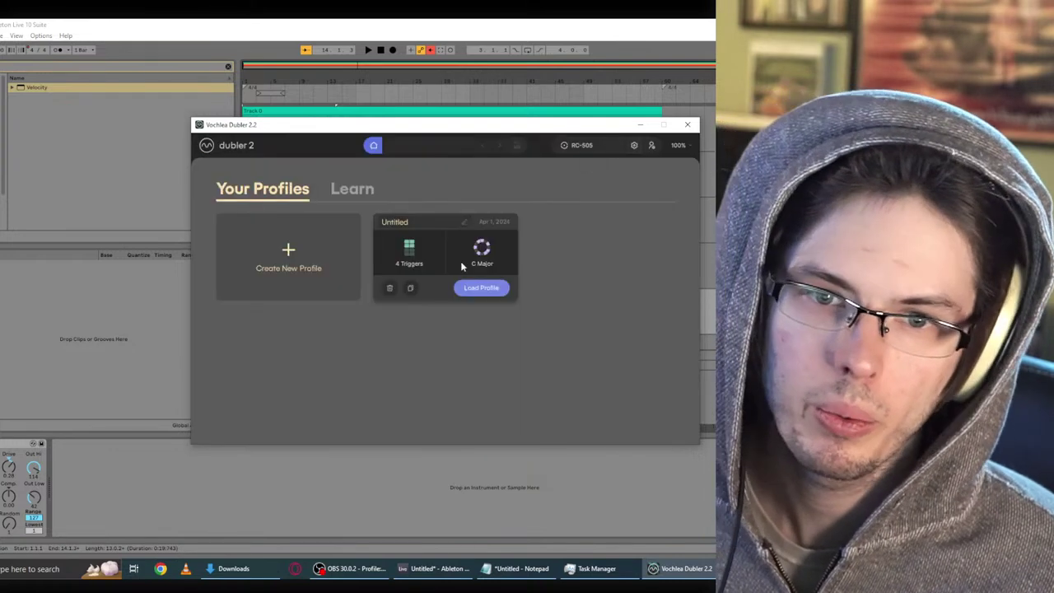
click(470, 290)
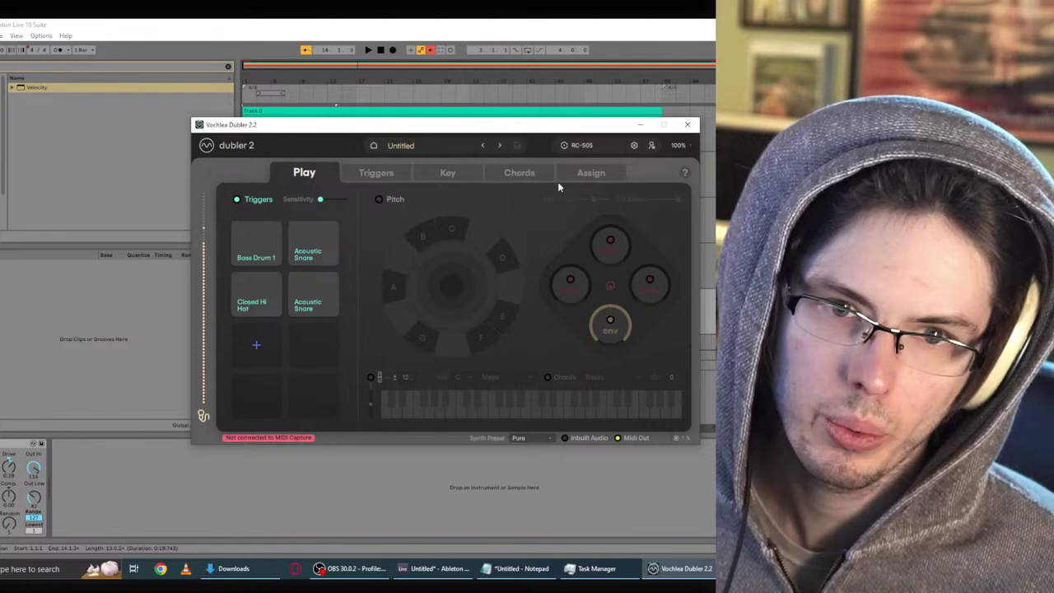
click(590, 172)
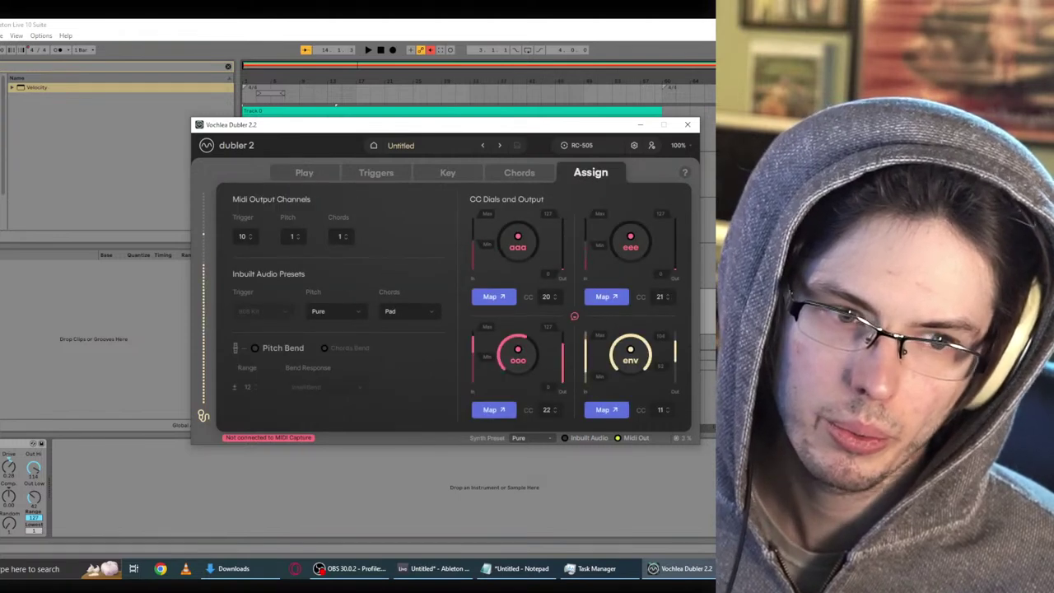
Step: Switch to Ableton Live, check its MIDI mappings and show the automation on the arrangement tracks
key(alt+Tab)
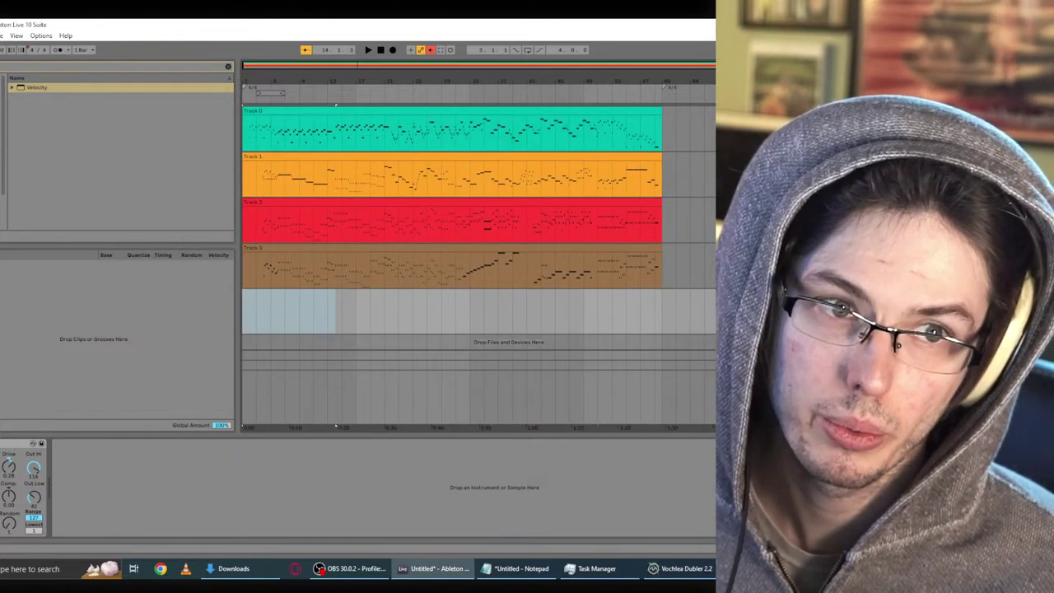
key(ctrl+m)
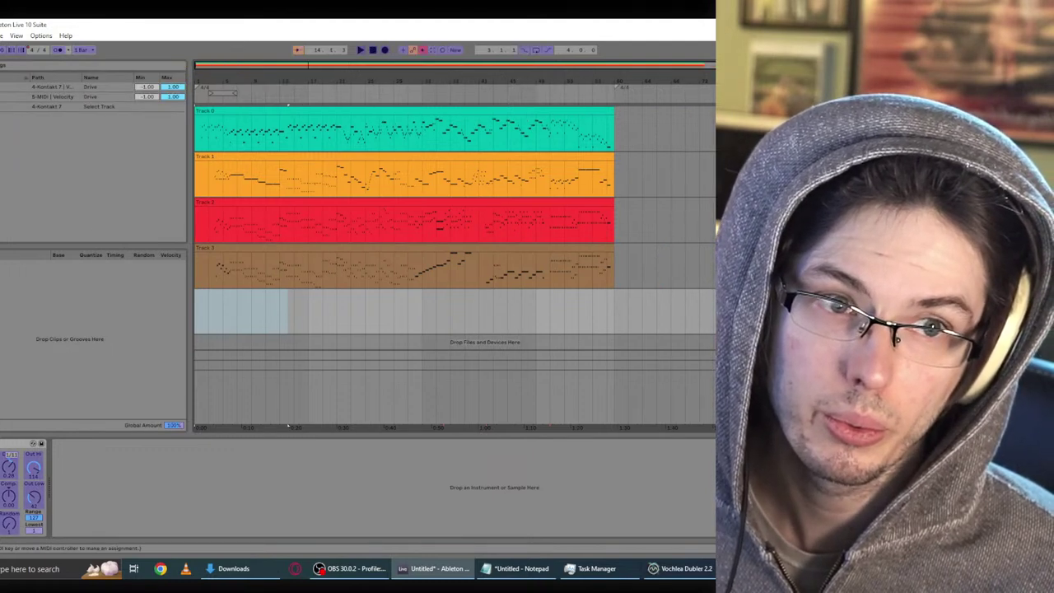
key(ctrl+m)
key(a)
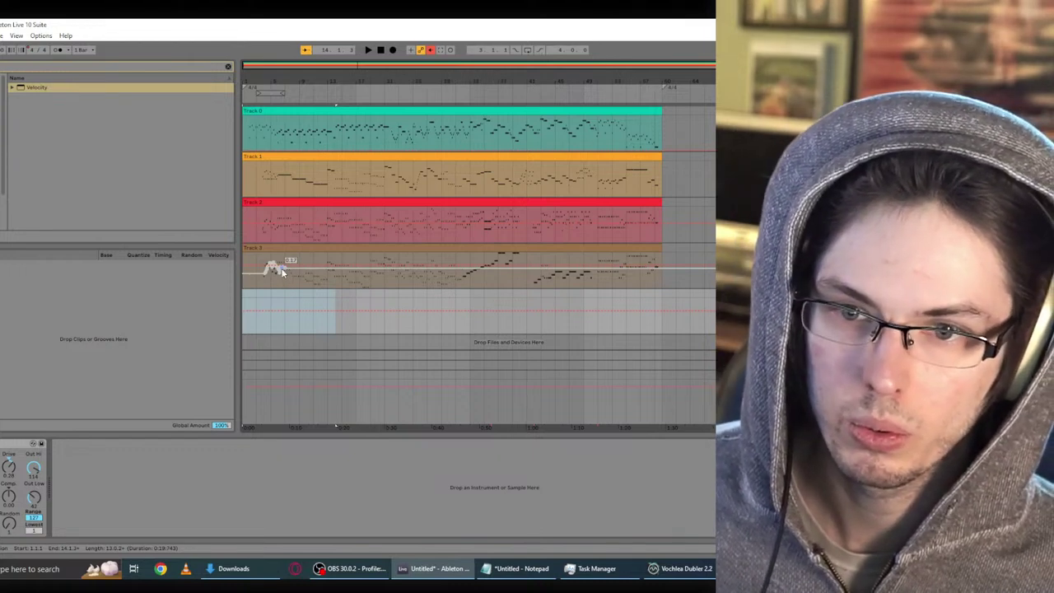
Step: In Live's MIDI mapping mode, select the Velocity device's Drive on the MIDI track for mapping to Dubler's env dial on CC 11
click(677, 568)
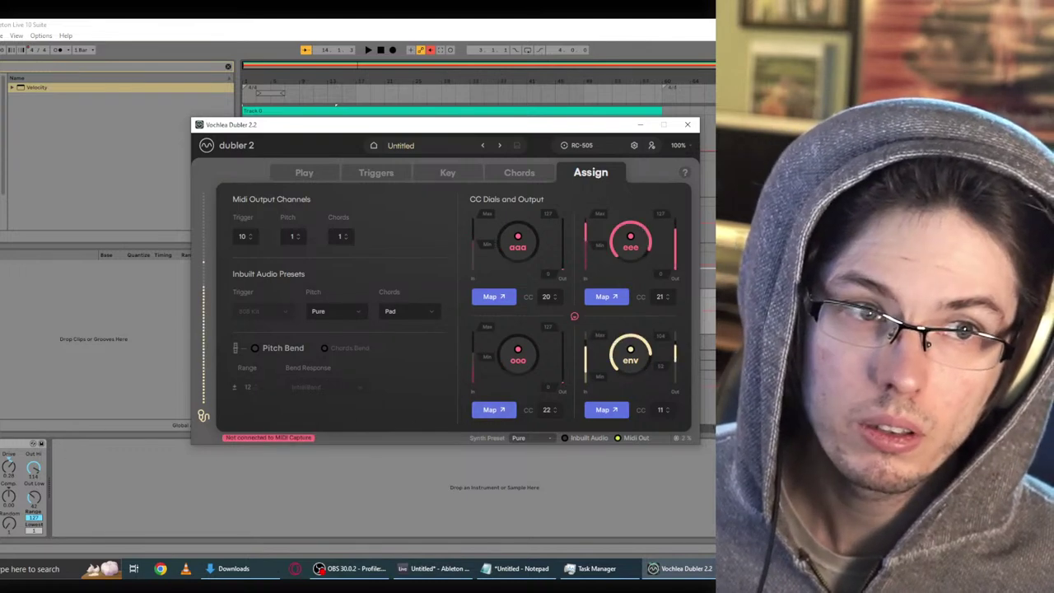
key(alt+Tab)
key(ctrl+m)
click(680, 569)
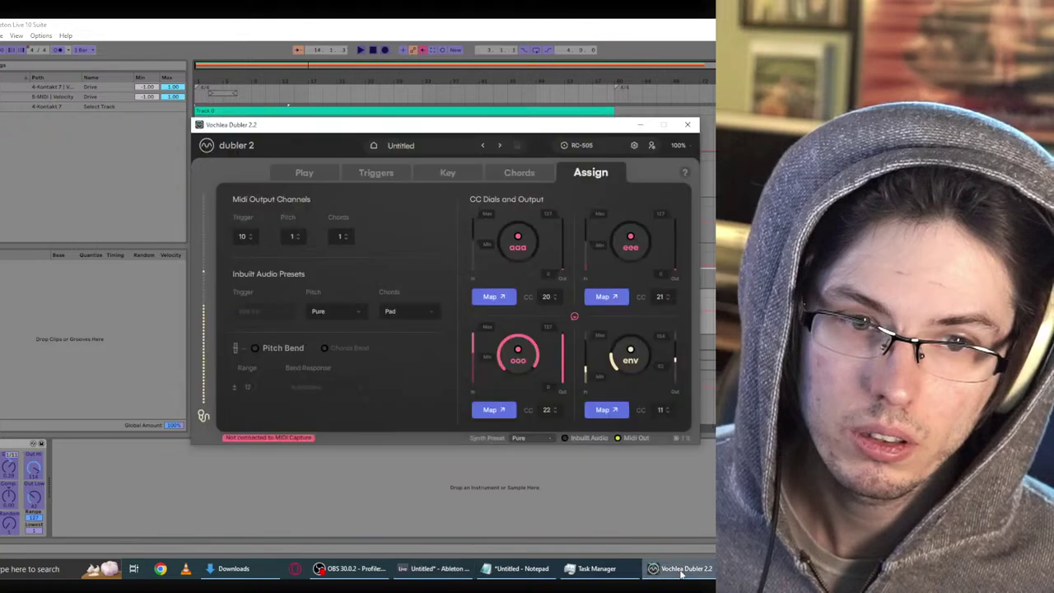
click(679, 568)
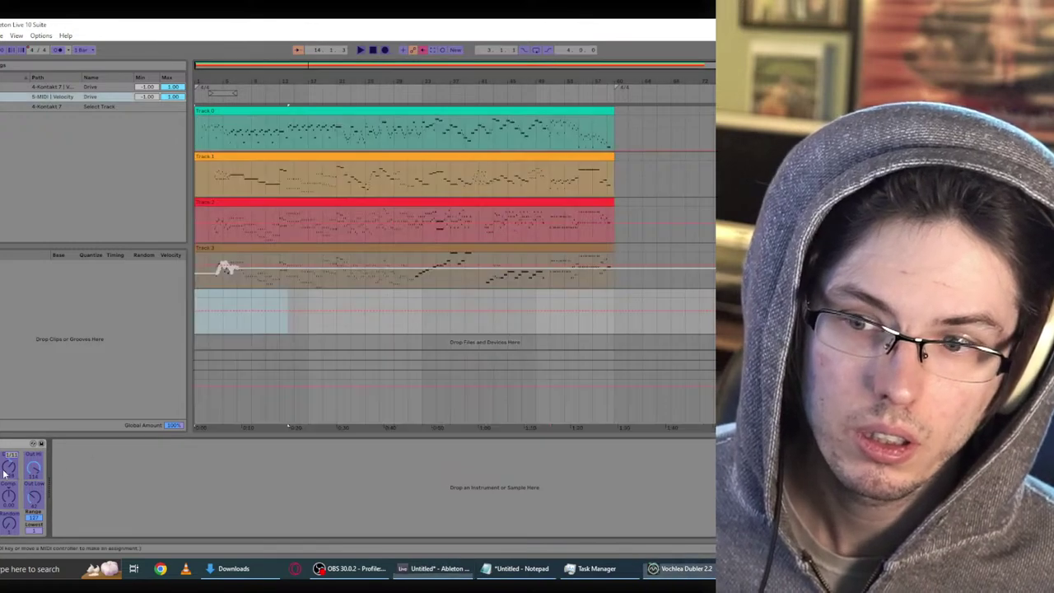
click(679, 568)
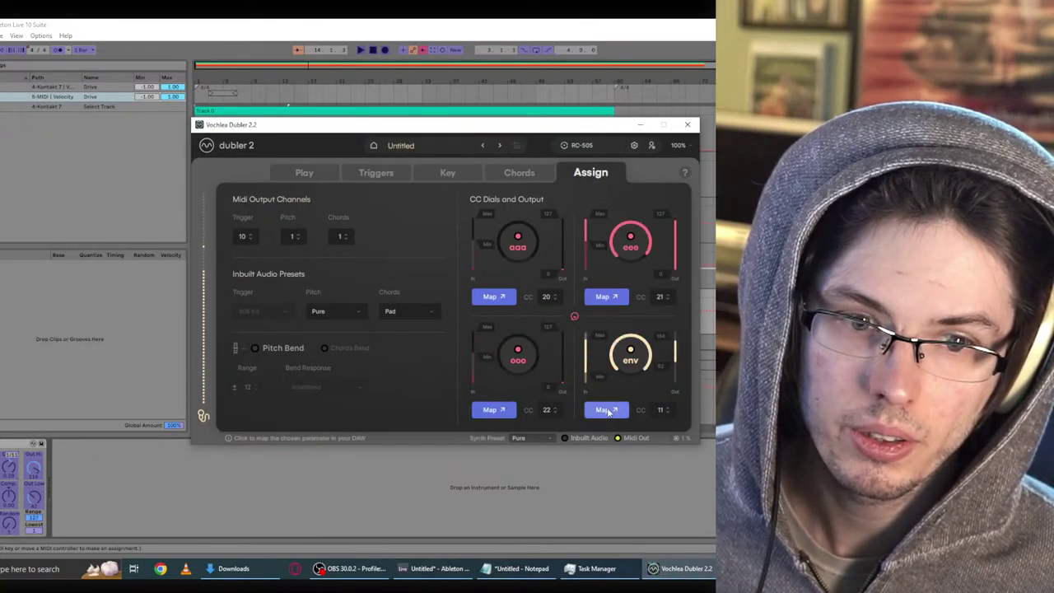
Step: Review the Dubler profile's Play, Assign and Key pages and save the unsaved profile changes
click(317, 174)
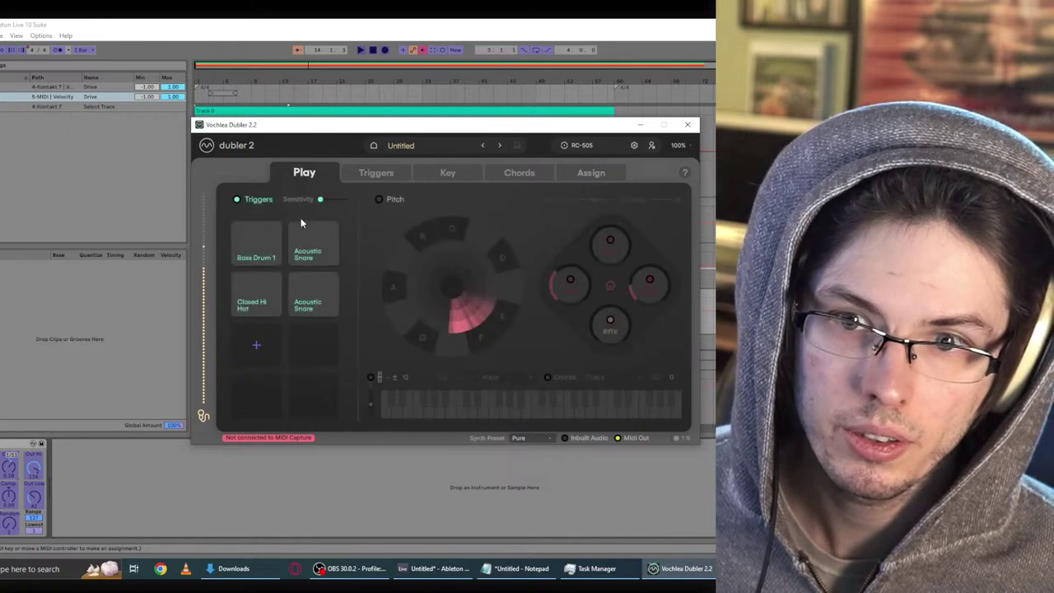
click(592, 172)
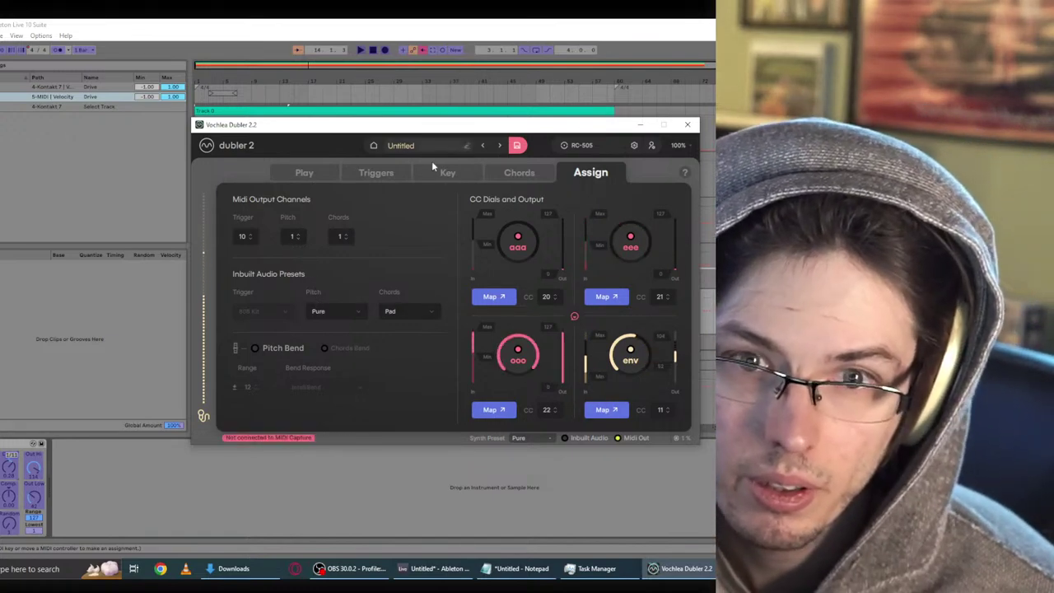
click(433, 165)
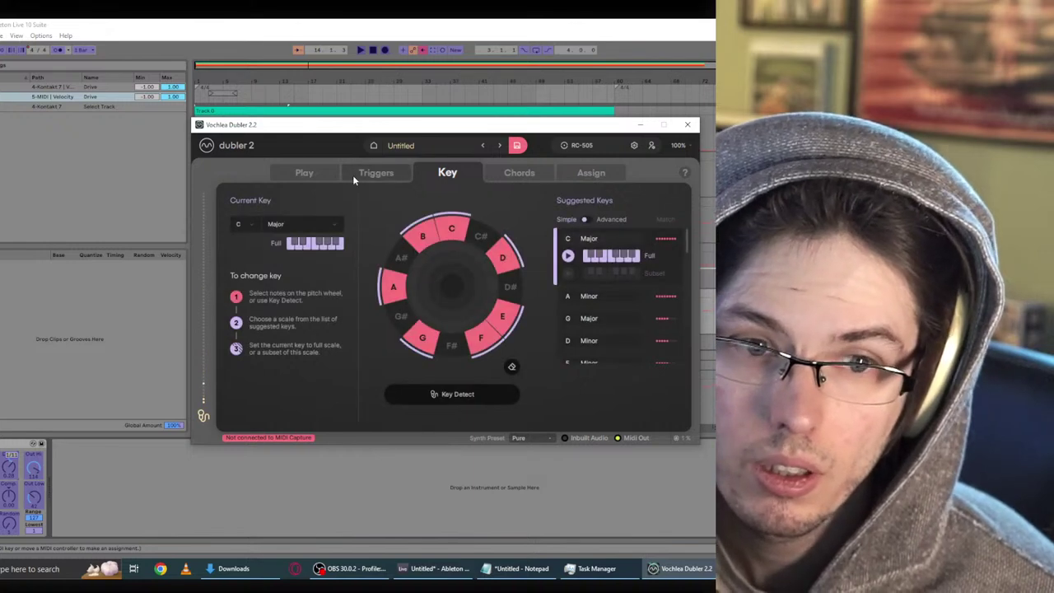
click(687, 125)
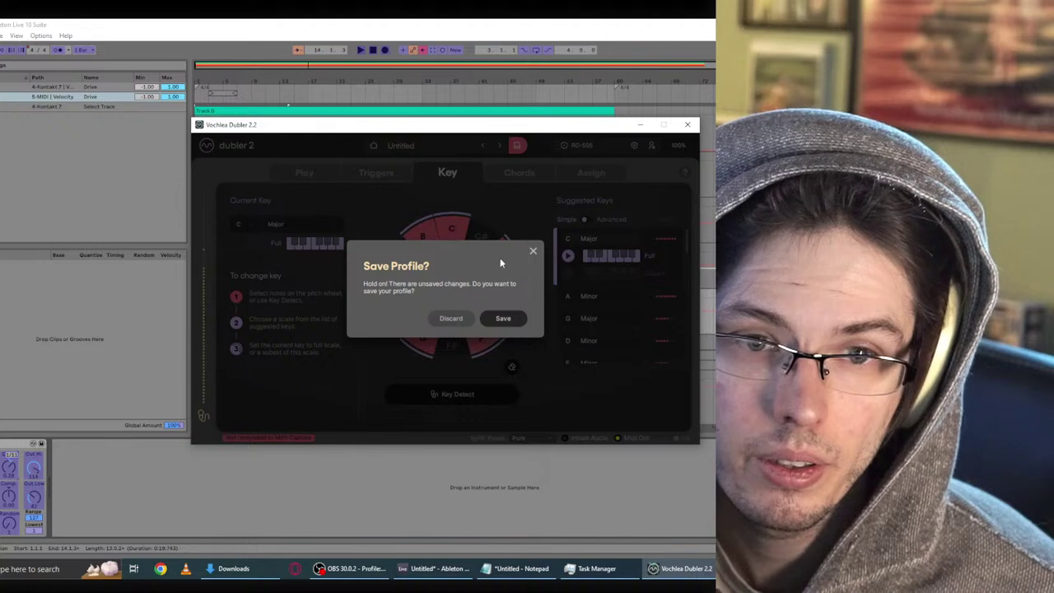
click(502, 317)
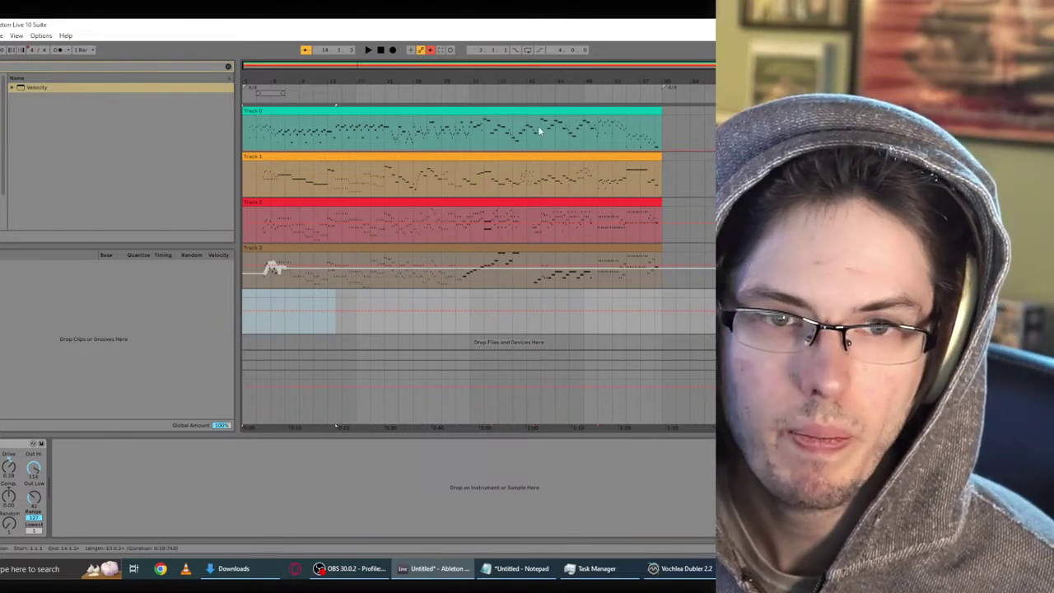
Step: Record a short take from the start of the arrangement onto the MIDI track below Track 3 in Ableton Live
click(381, 51)
click(392, 50)
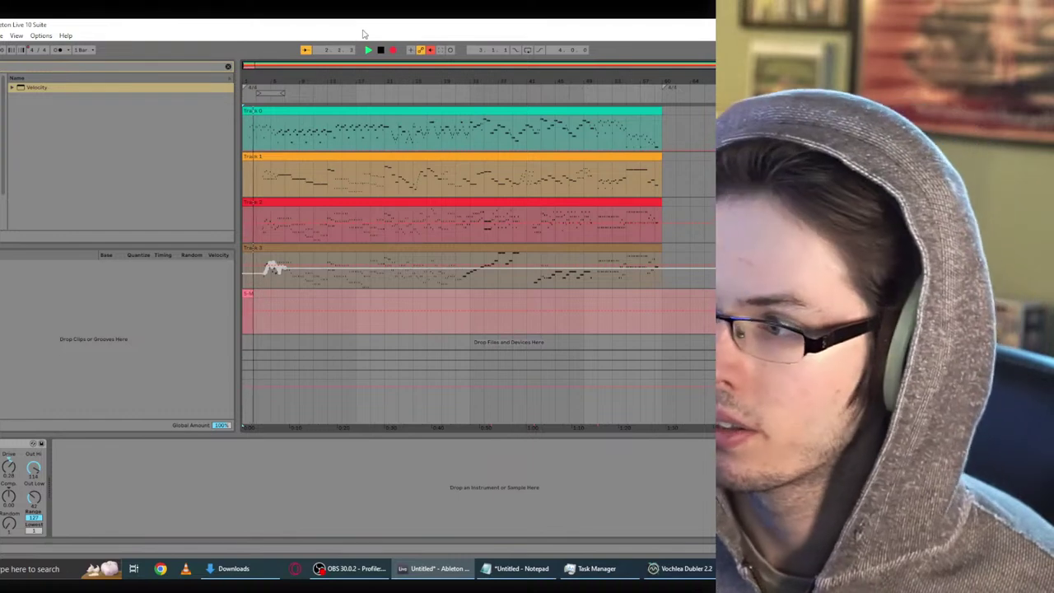
click(379, 51)
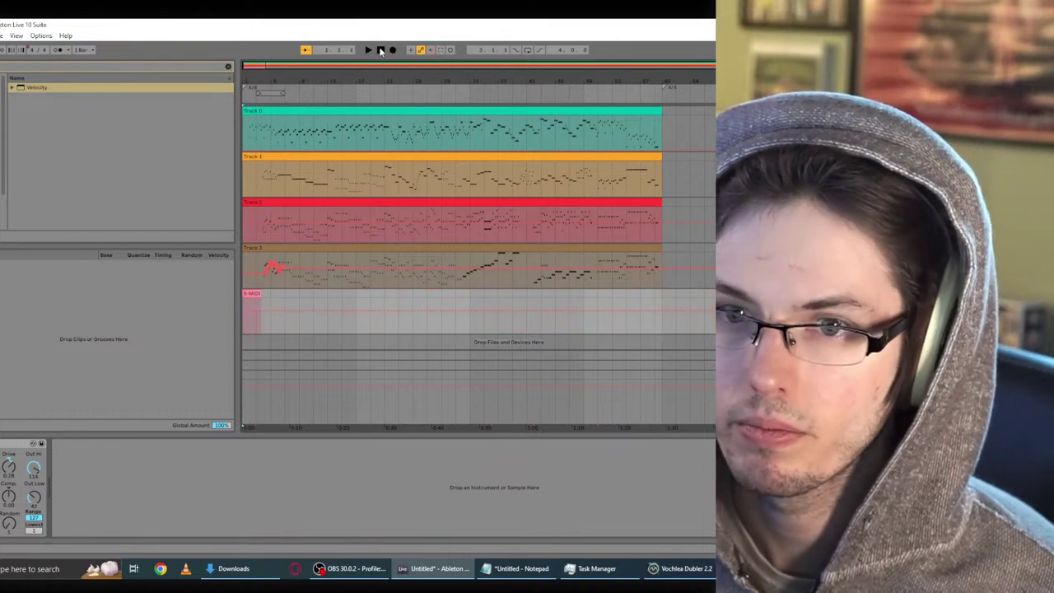
mouse_move(663, 576)
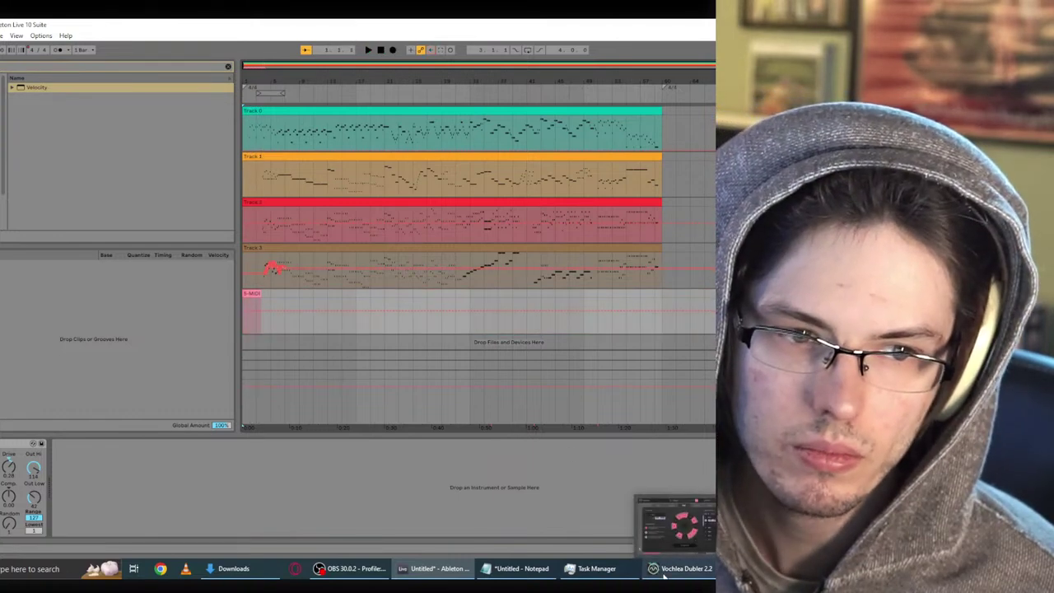
Step: Close Dubler 2 and save the Untitled profile's unsaved changes
click(665, 547)
click(575, 170)
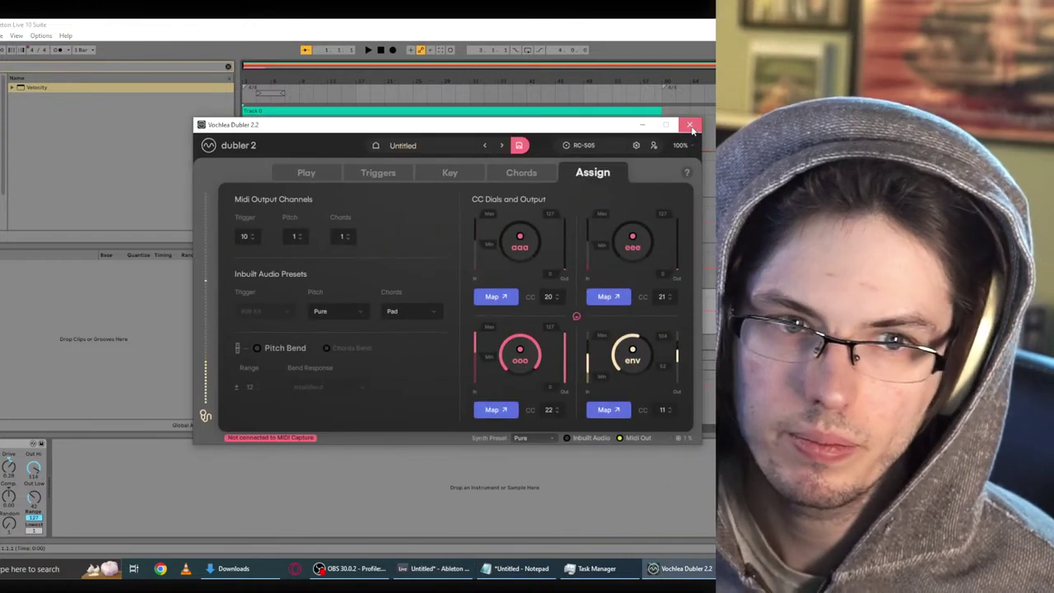
click(688, 124)
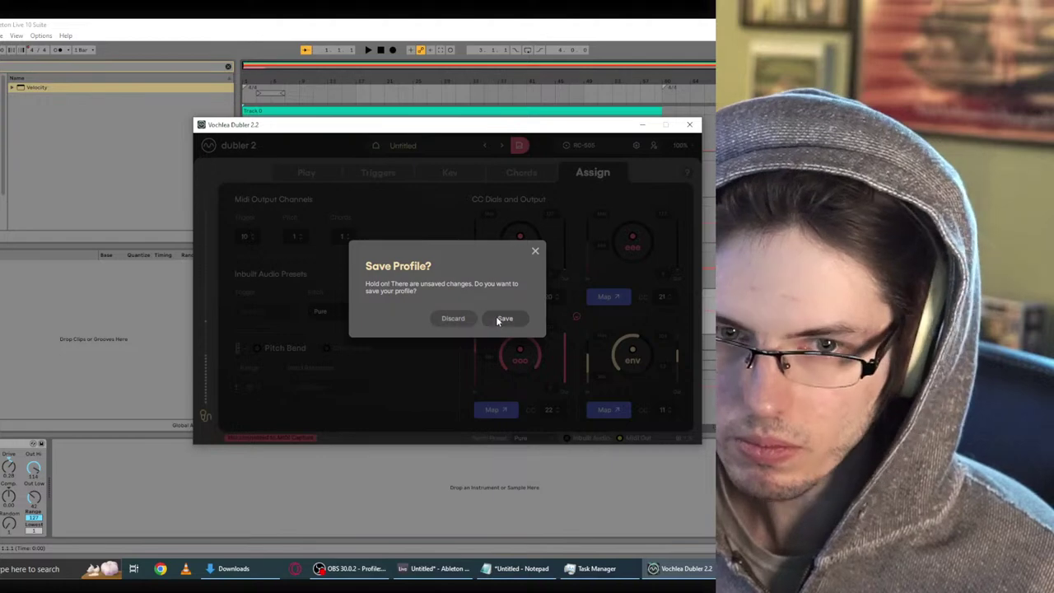
click(504, 319)
Step: Relaunch Dubler 2, load the Untitled profile and show its CC dial assignments
key(super)
text(d)
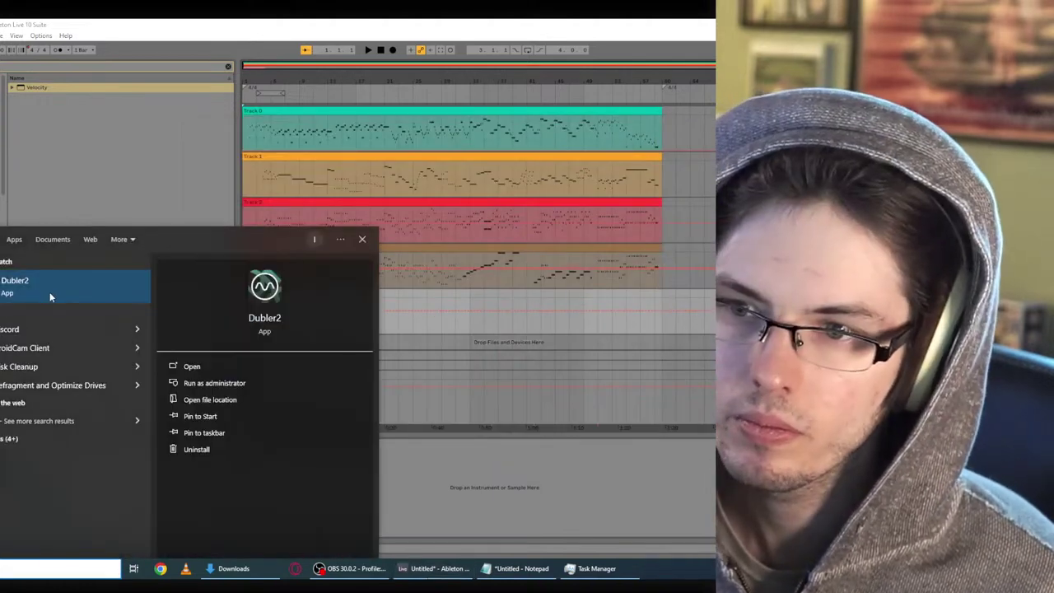
click(51, 295)
click(465, 289)
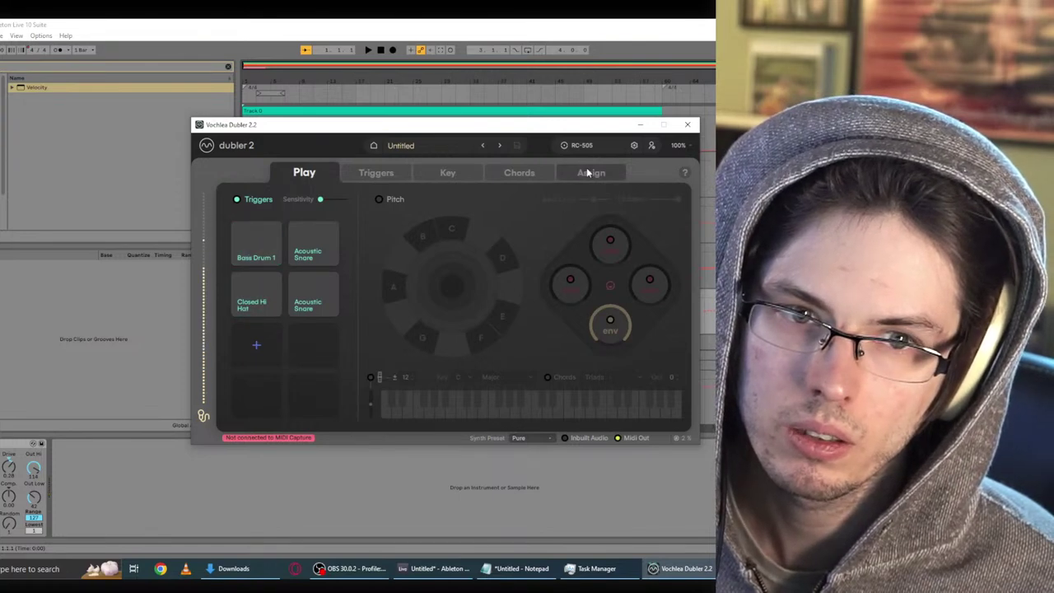
click(589, 172)
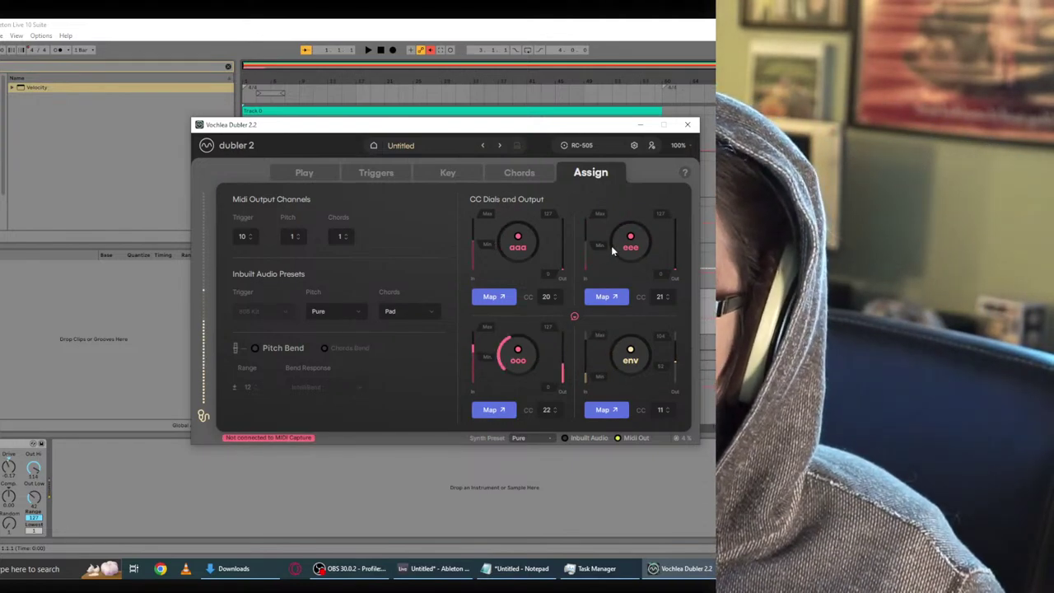
Step: Close Dubler 2 and record a take from the arrangement's start onto the MIDI track below Track 3 in Ableton Live
click(687, 125)
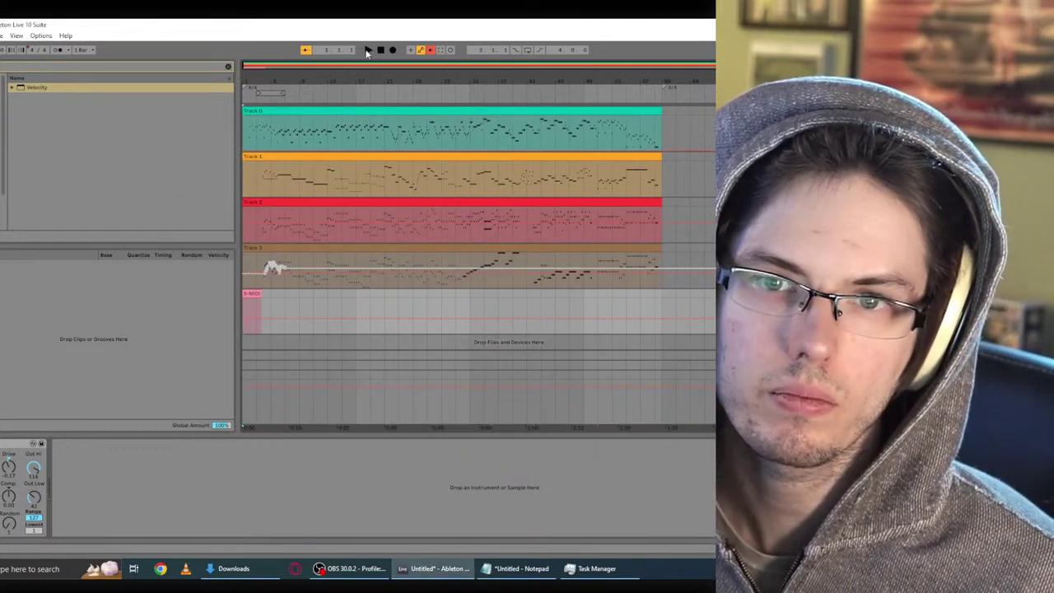
click(392, 51)
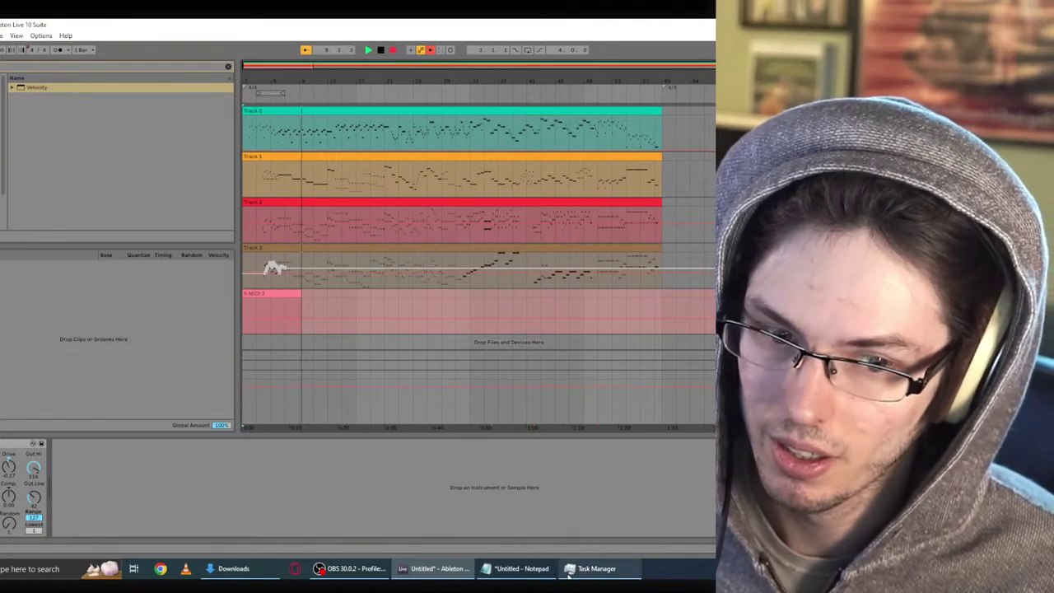
click(381, 51)
Step: Start Dubler 2 again with the Untitled profile and open its Assign page so the env dial sends CC 11
key(super)
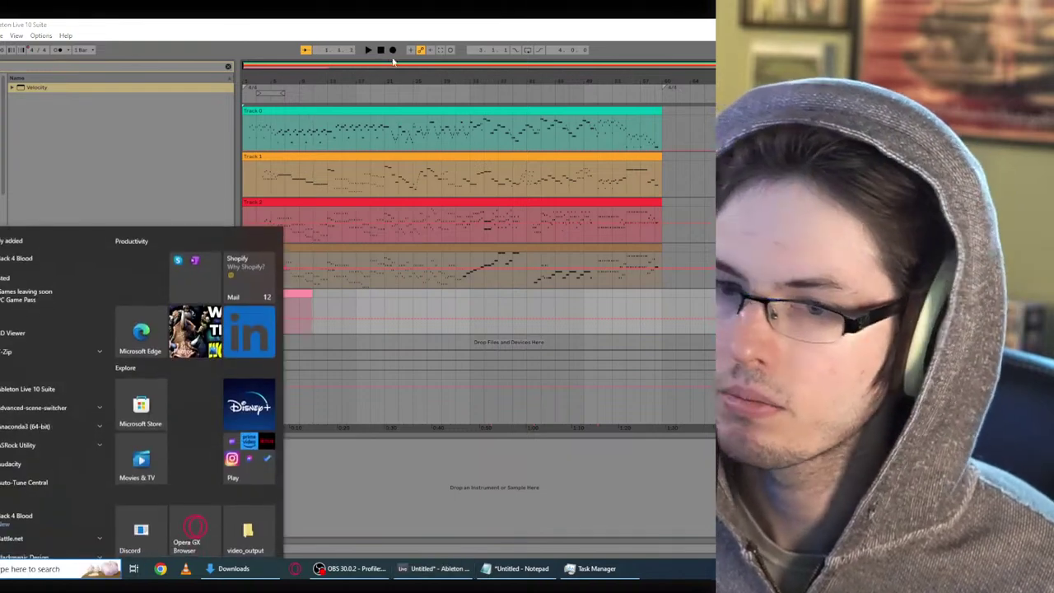
text(d)
click(66, 292)
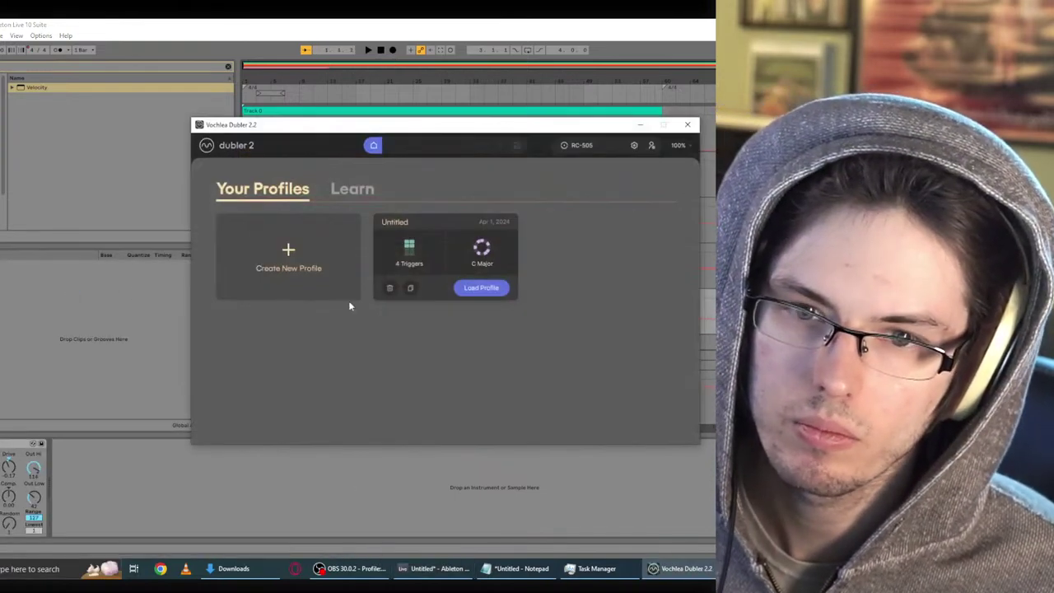
click(474, 286)
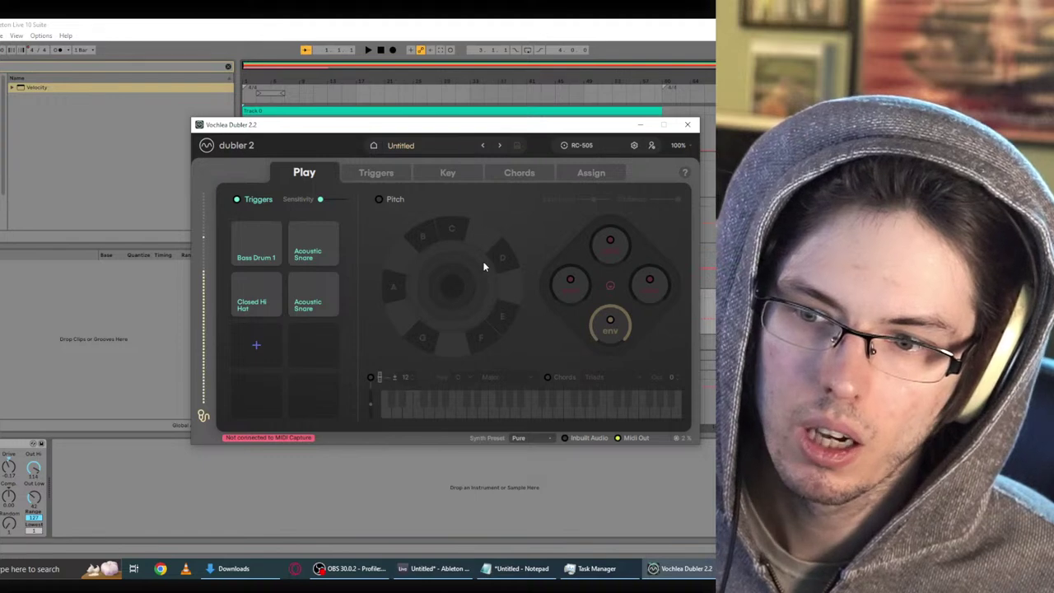
click(583, 170)
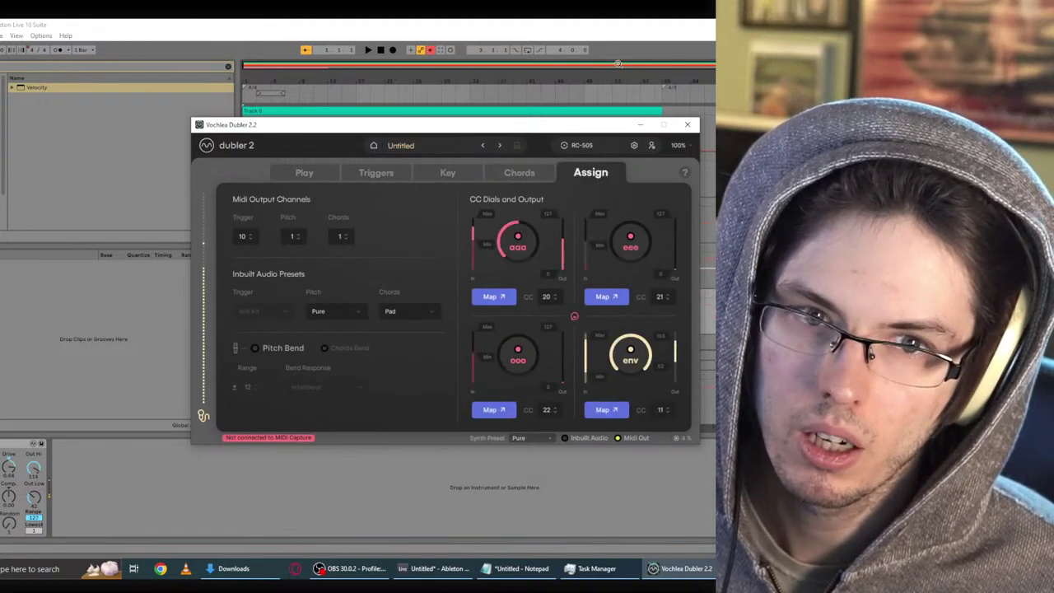
Step: Record the whole arrangement in Ableton Live, capturing the voice-driven Velocity Drive automation on Track 3 and the MIDI track below it
click(637, 34)
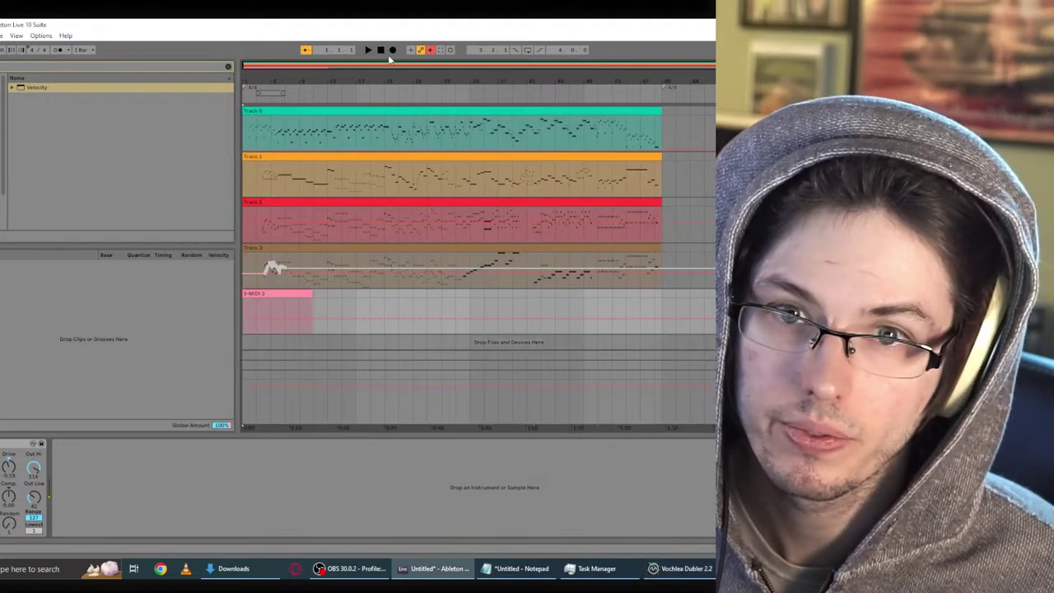
click(394, 50)
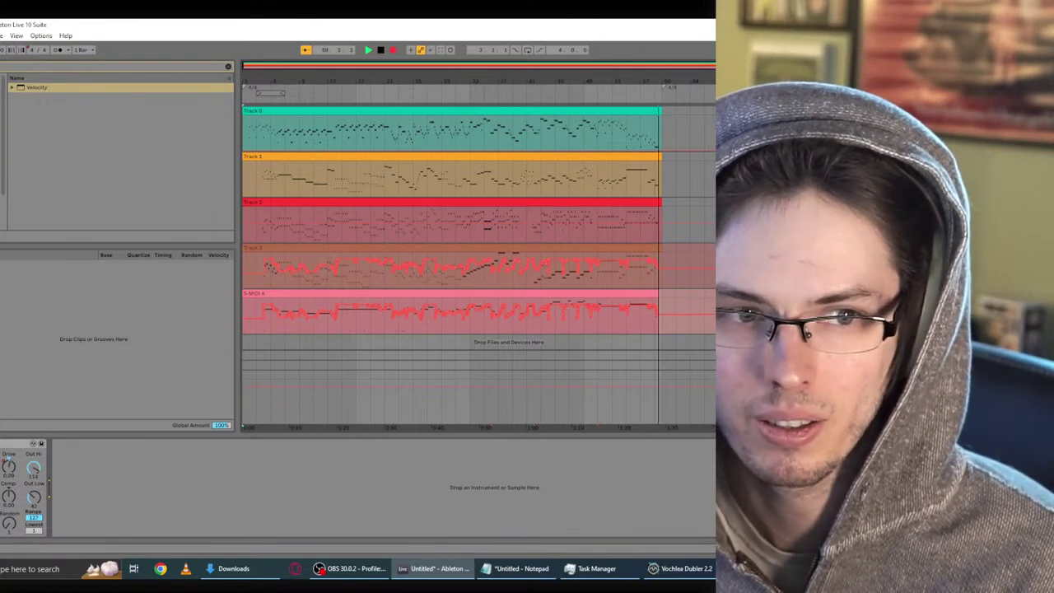
click(383, 53)
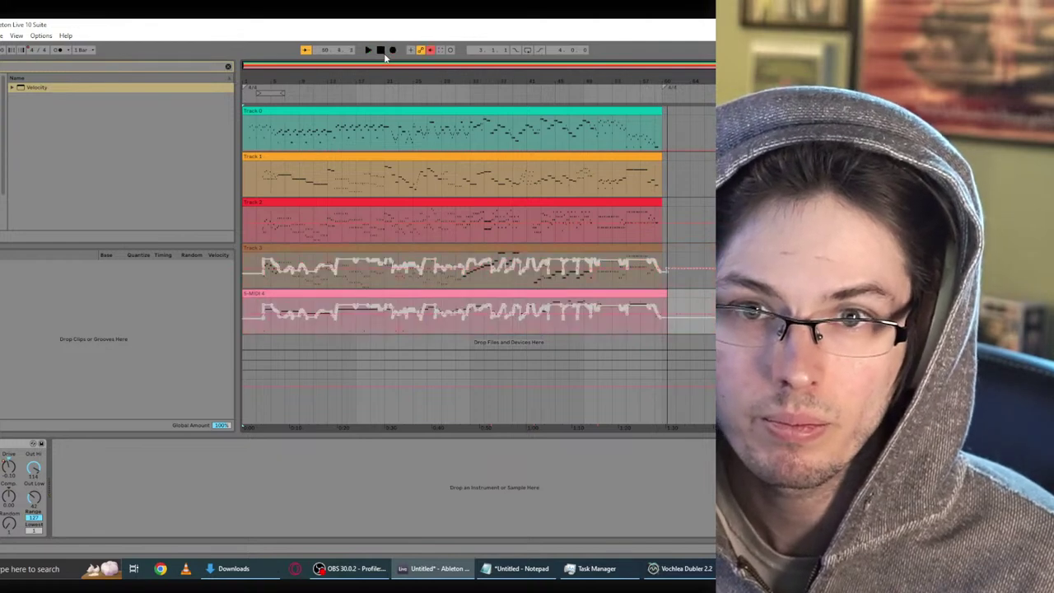
Step: Close Dubler 2, select Track 3 and re-enable the overridden automation in Ableton Live
click(429, 51)
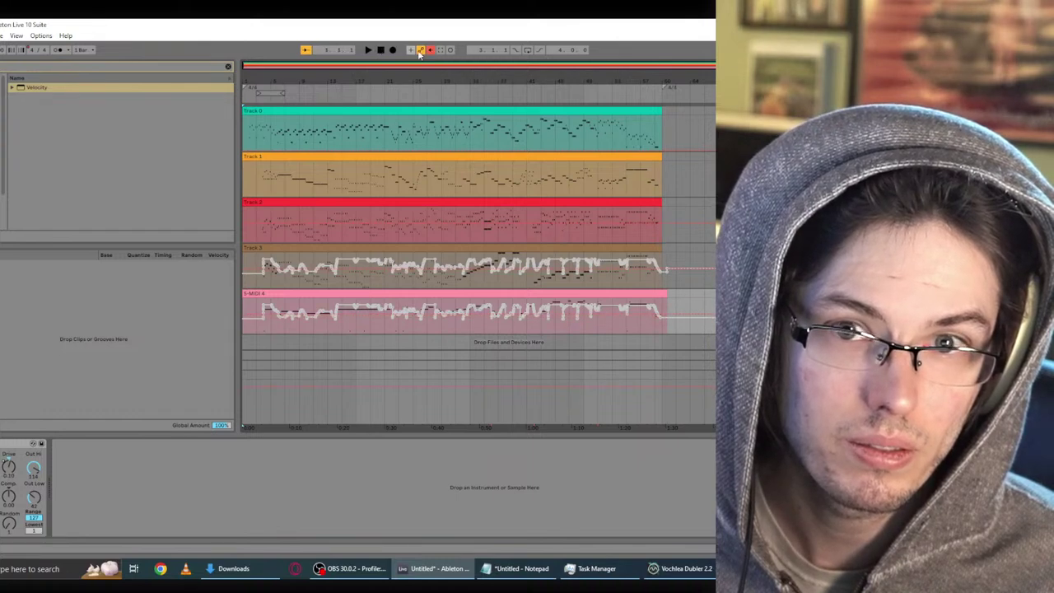
click(680, 568)
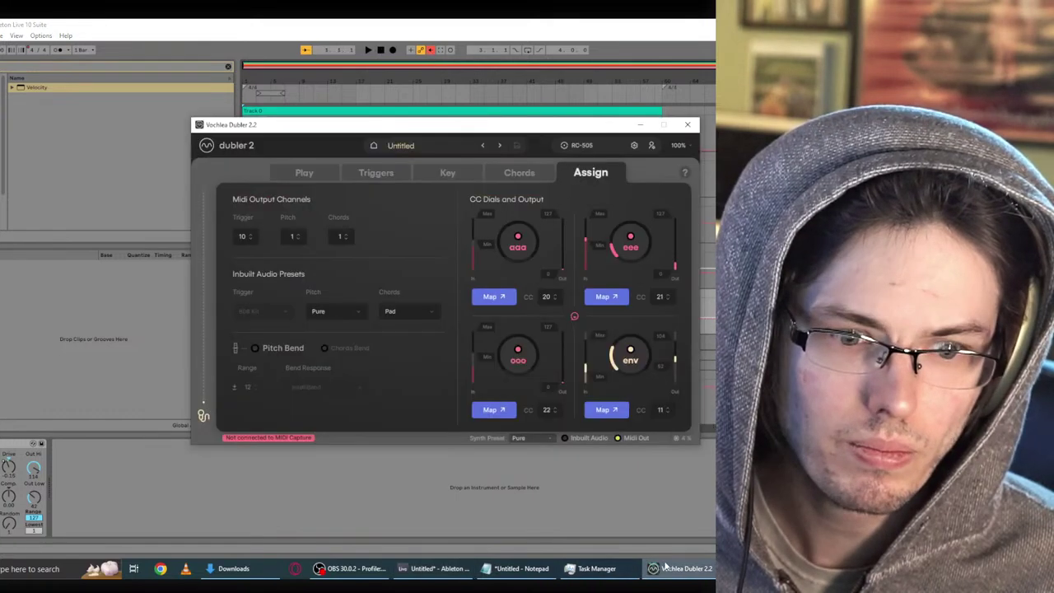
click(689, 126)
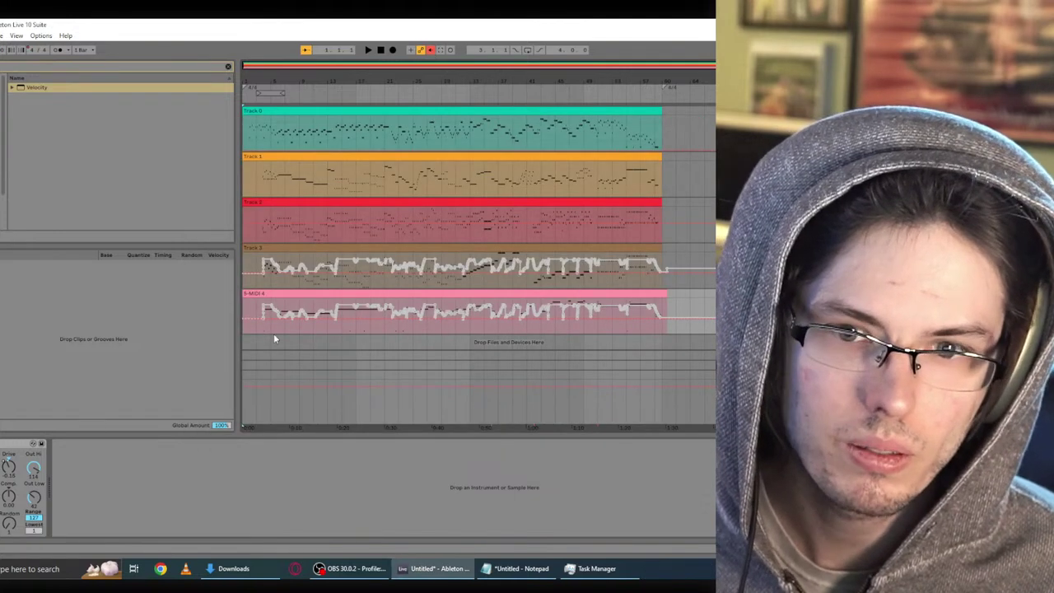
click(692, 268)
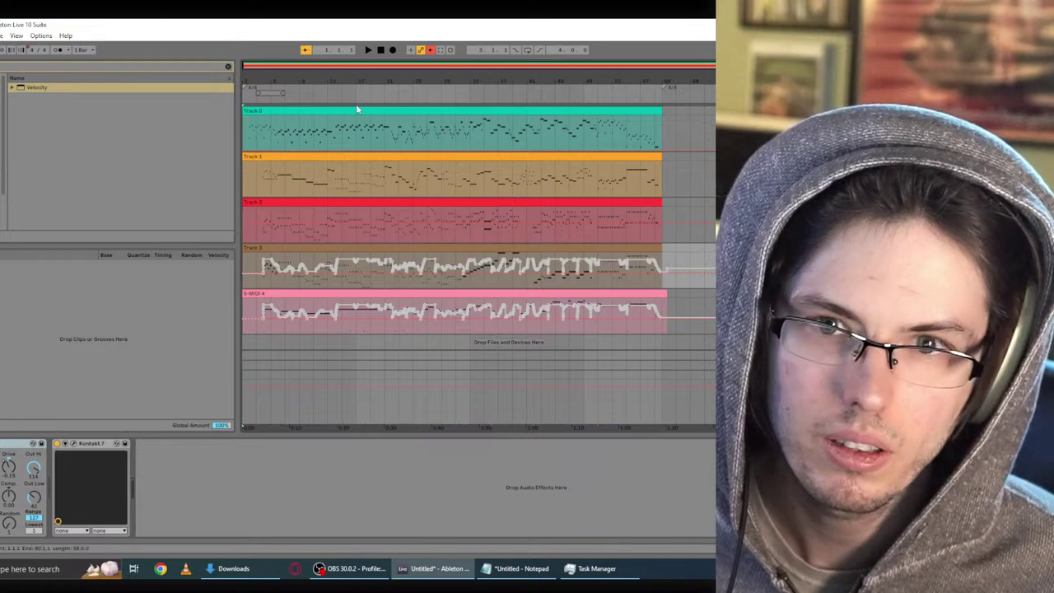
click(427, 51)
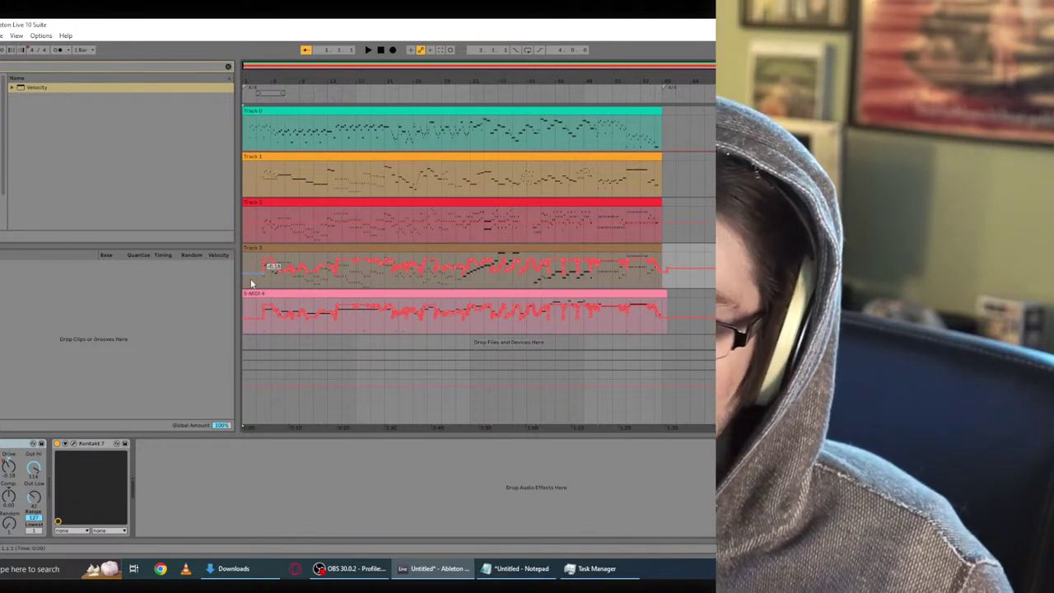
Step: Play the arrangement, then load the 01 Legato FortePianoCresc preset into Track 3's Kontakt 7
key(space)
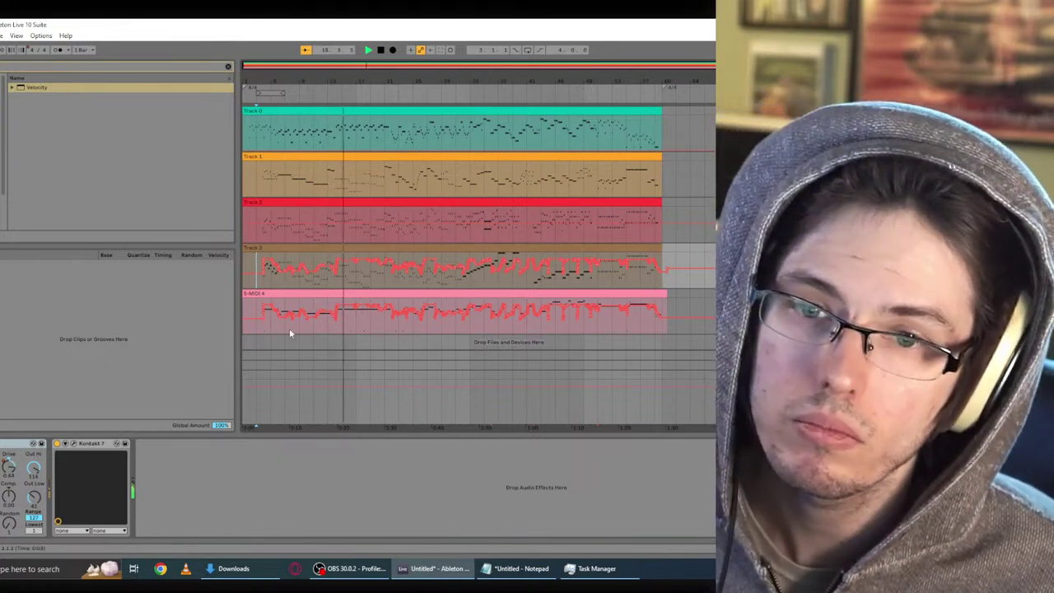
click(75, 444)
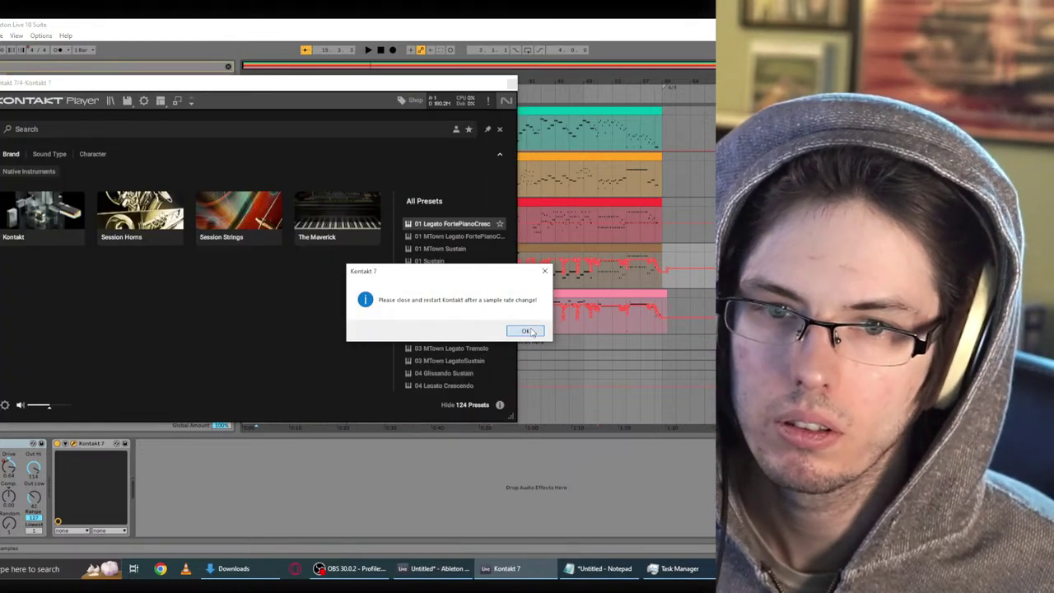
click(526, 331)
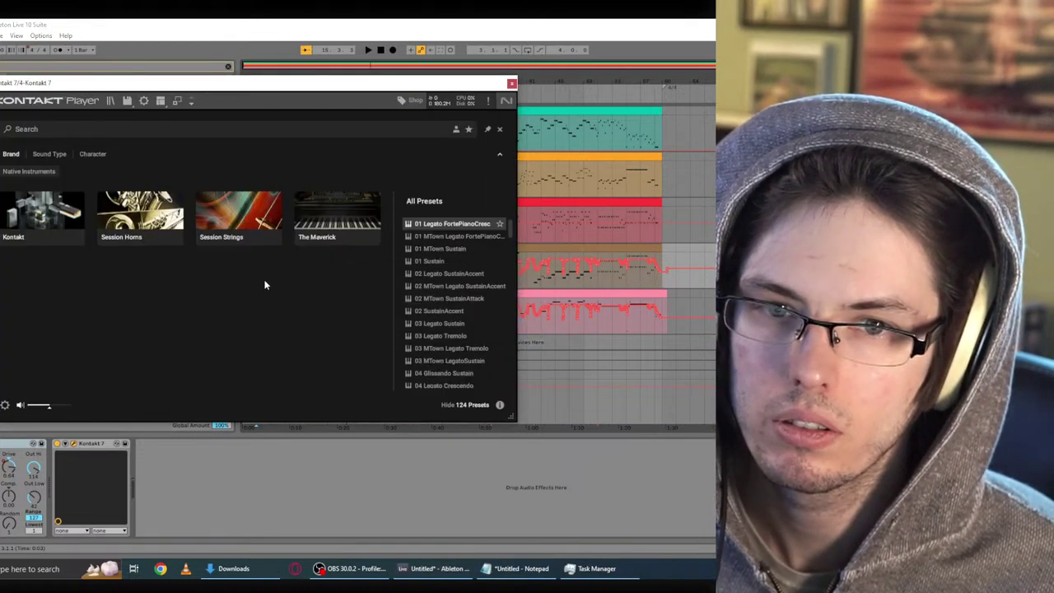
double_click(463, 224)
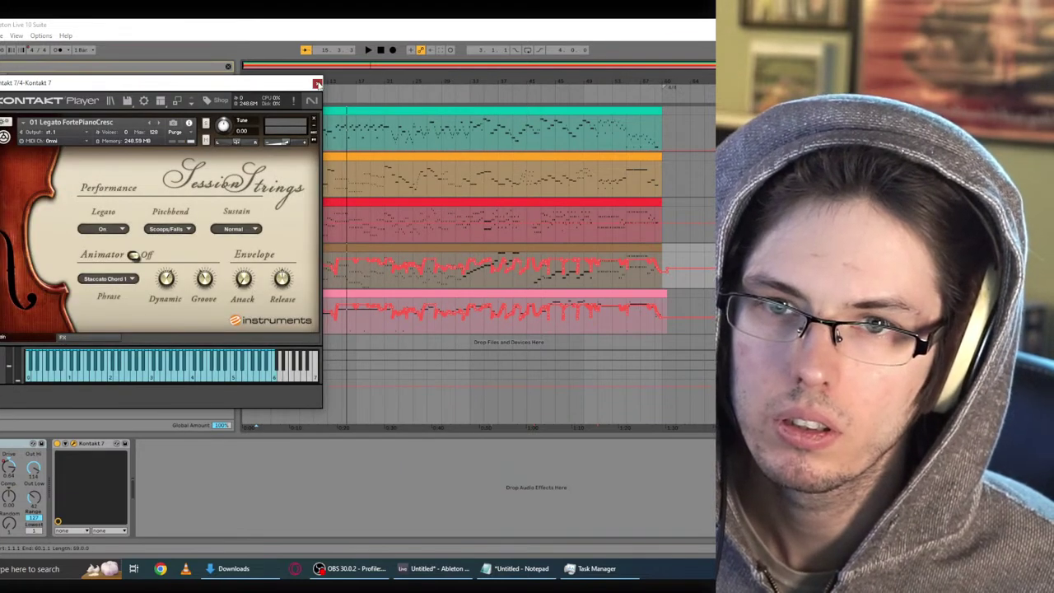
click(317, 84)
Step: Play the arrangement while setting Track 3's Velocity Out Hi to 121, and bring its Drive automation back into view
key(space)
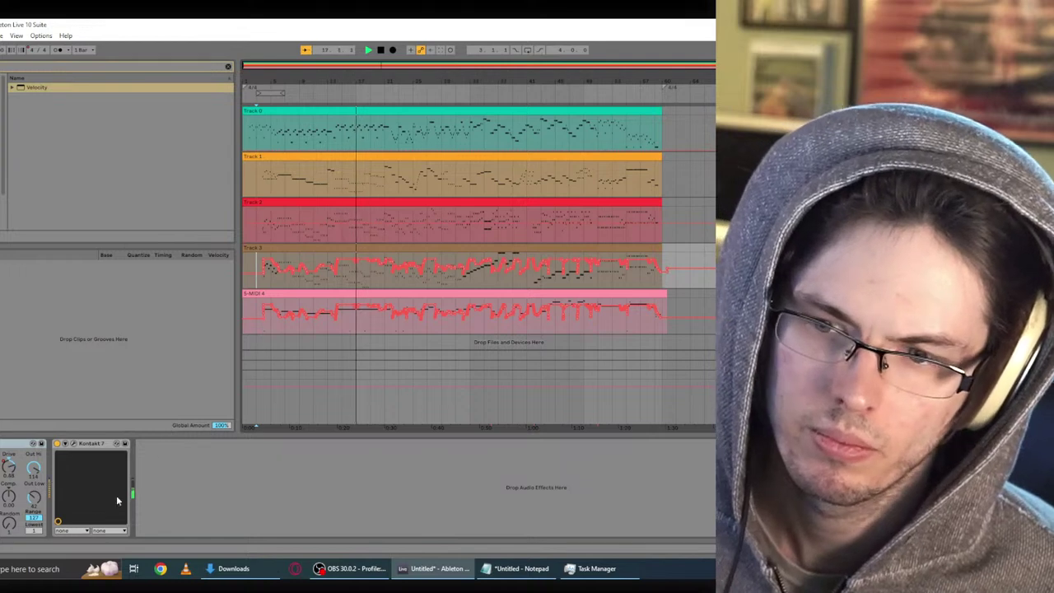
click(35, 468)
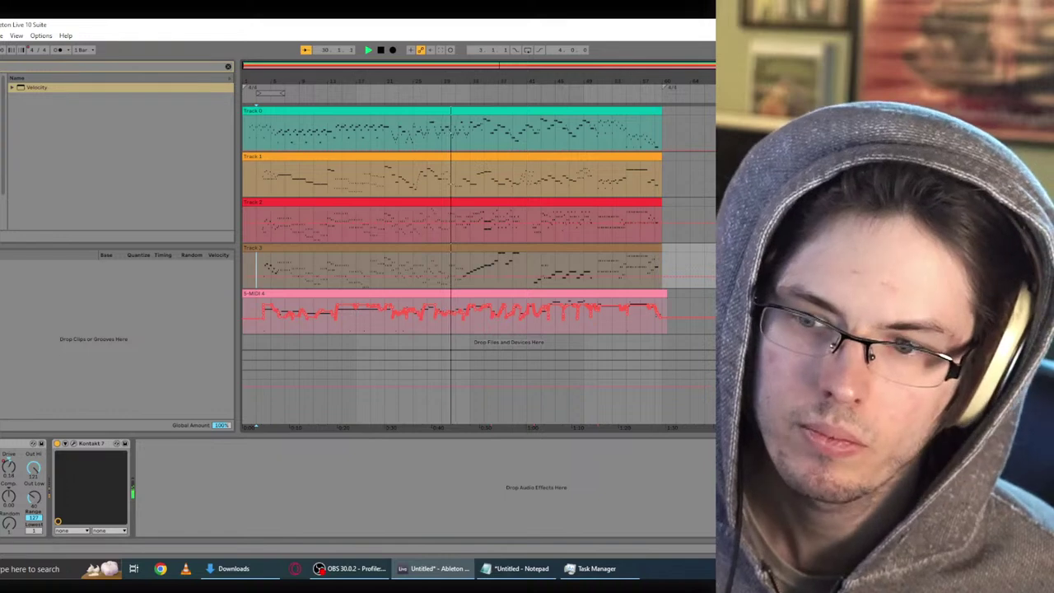
click(8, 465)
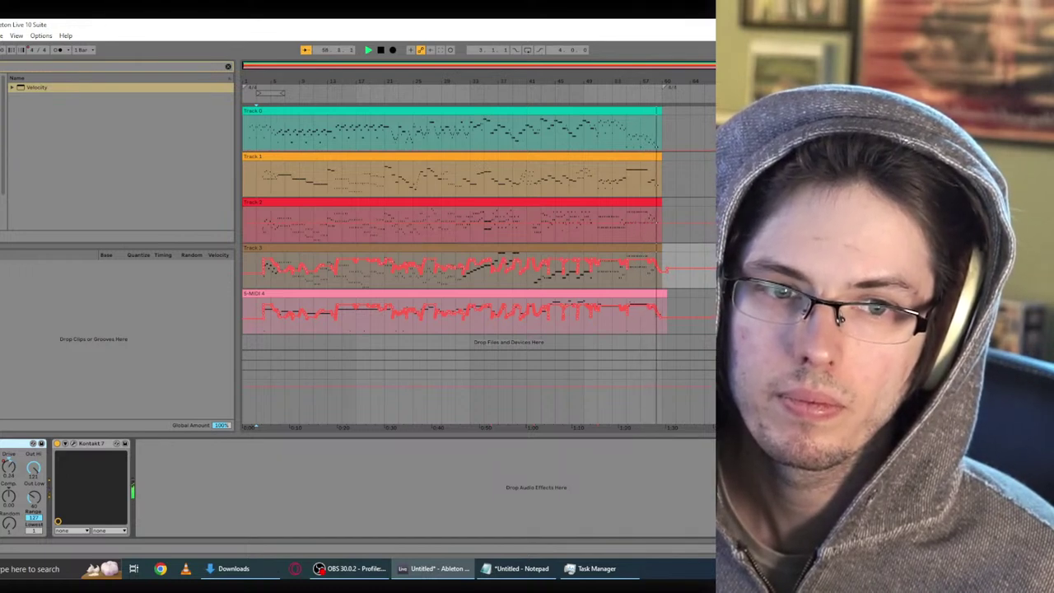
Step: Stop playback and copy Track 3's Velocity device with its Drive automation to Track 2
key(Up)
key(space)
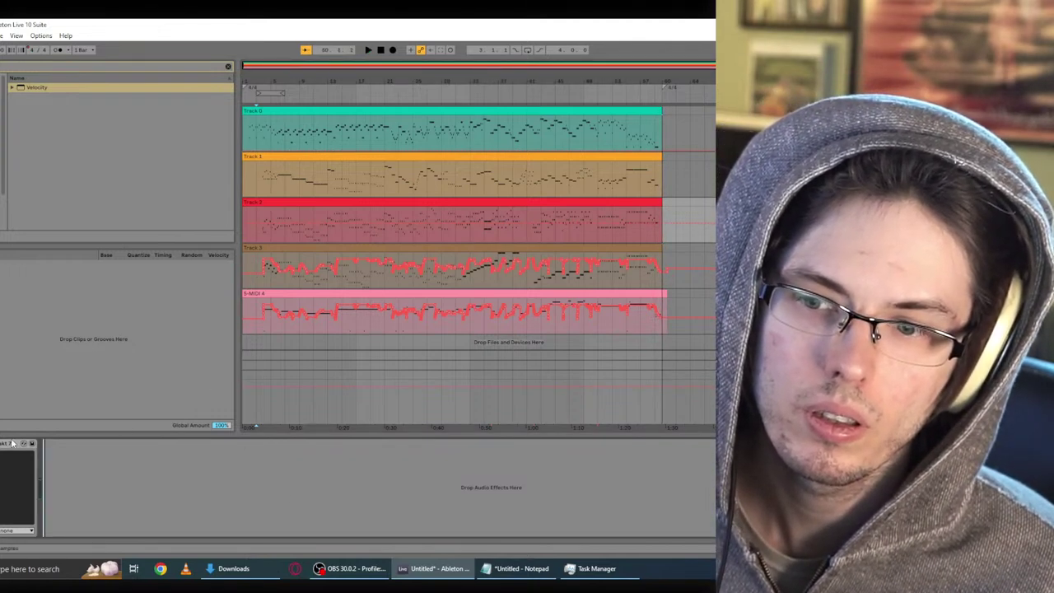
scroll(10, 445, left, 2)
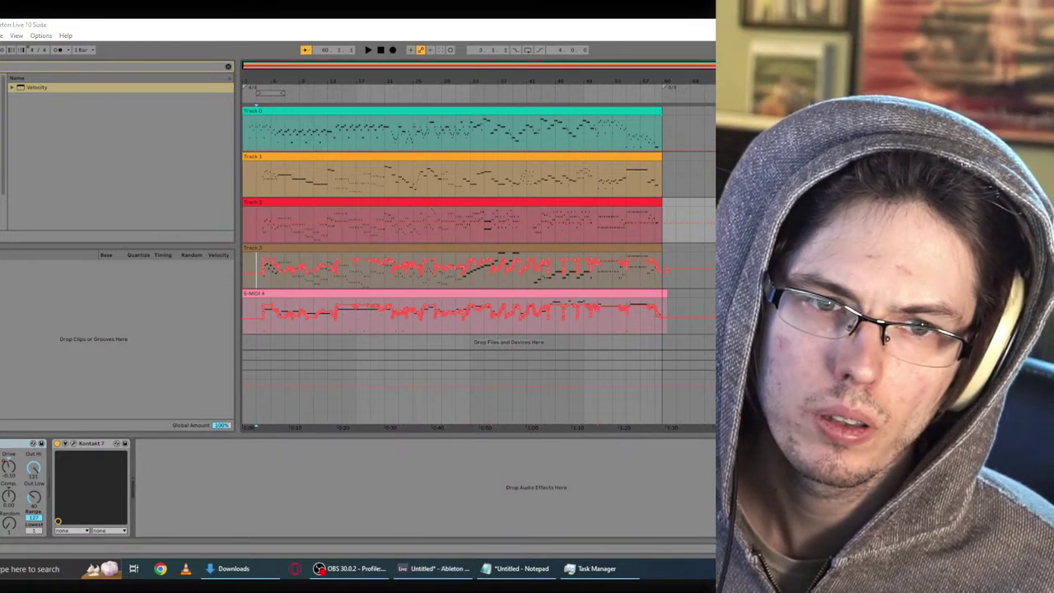
key(ctrl+z)
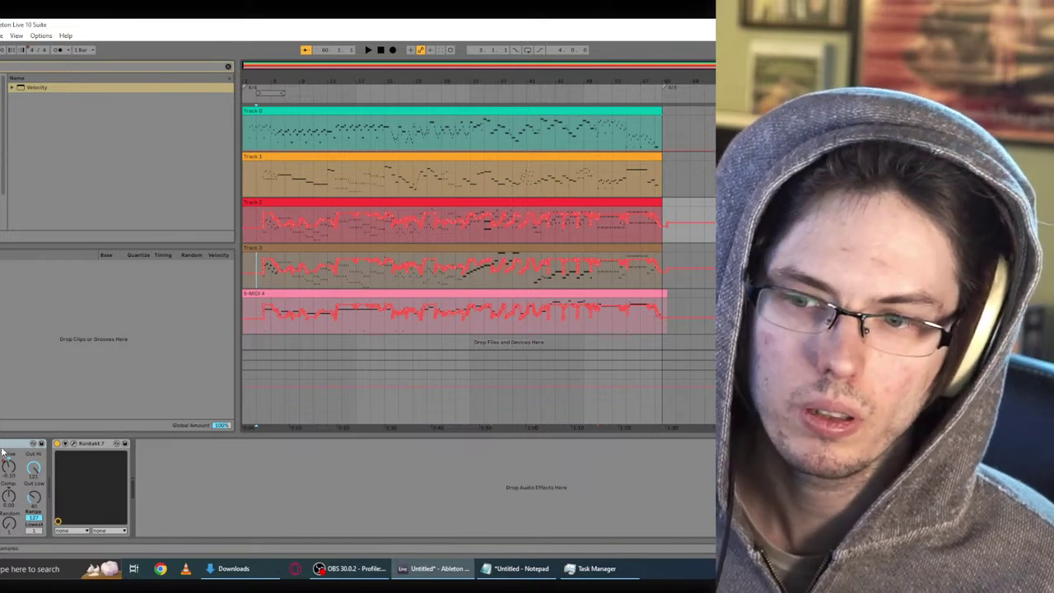
Step: Add the copied Velocity device to Track 1's device chain and play the start of the arrangement
click(384, 155)
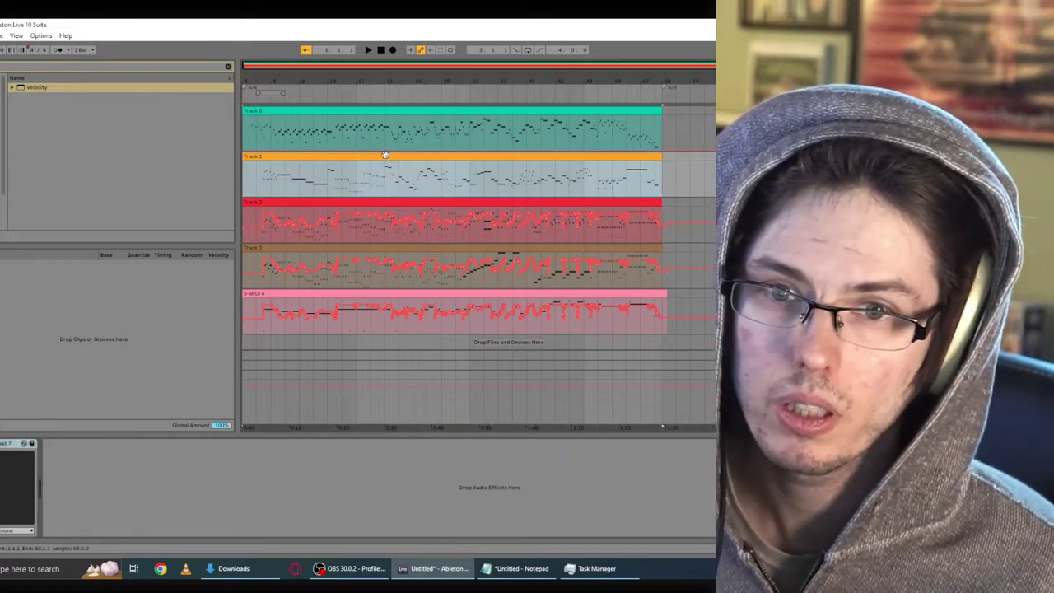
click(3, 445)
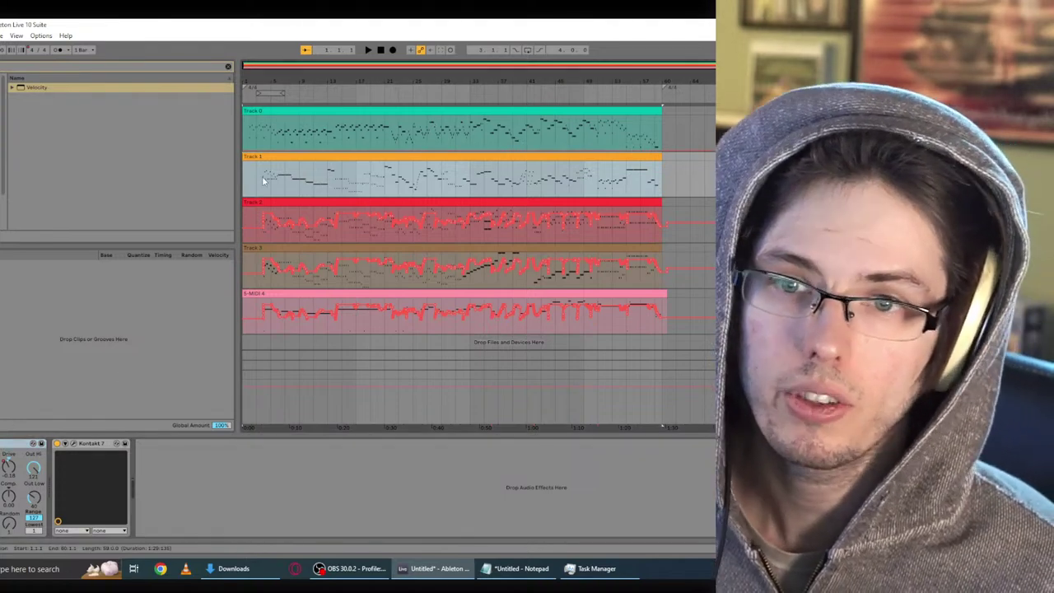
key(space)
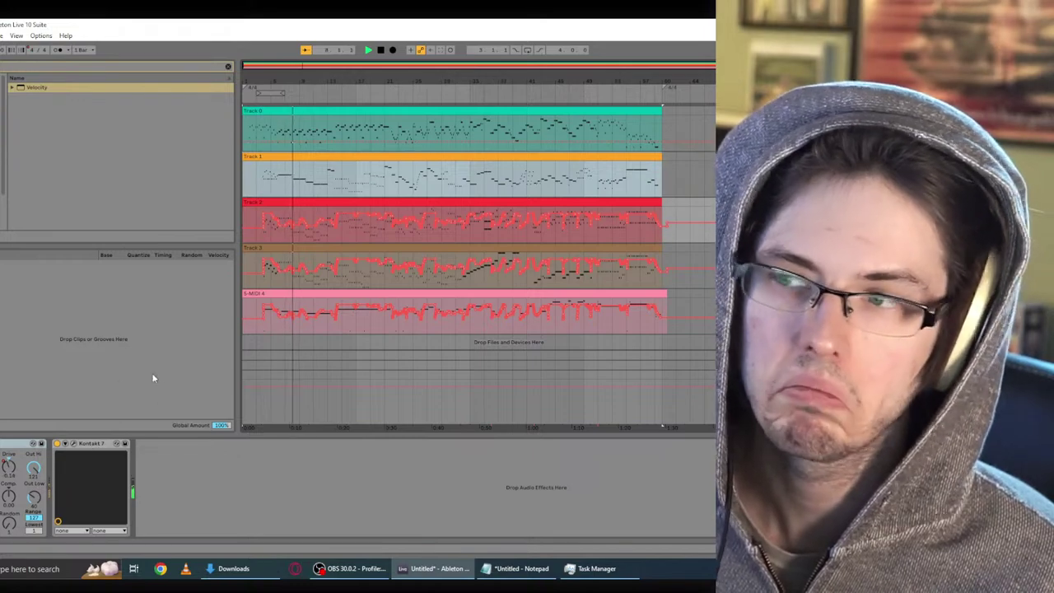
key(space)
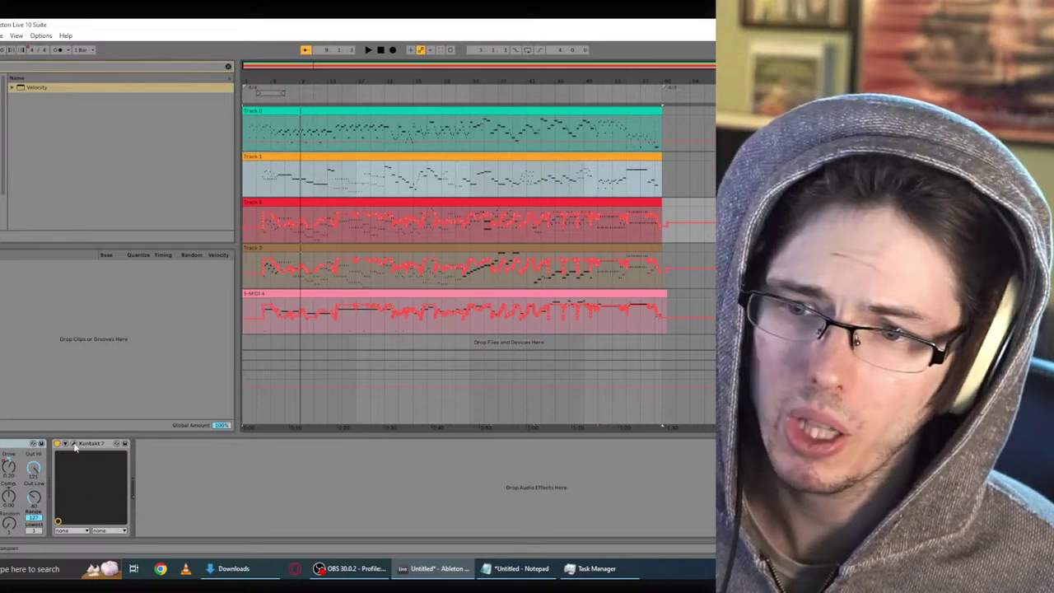
Step: Load the 01 Legato FortePianoCresc preset into Track 2's Kontakt 7 and close the plug-in window
click(73, 443)
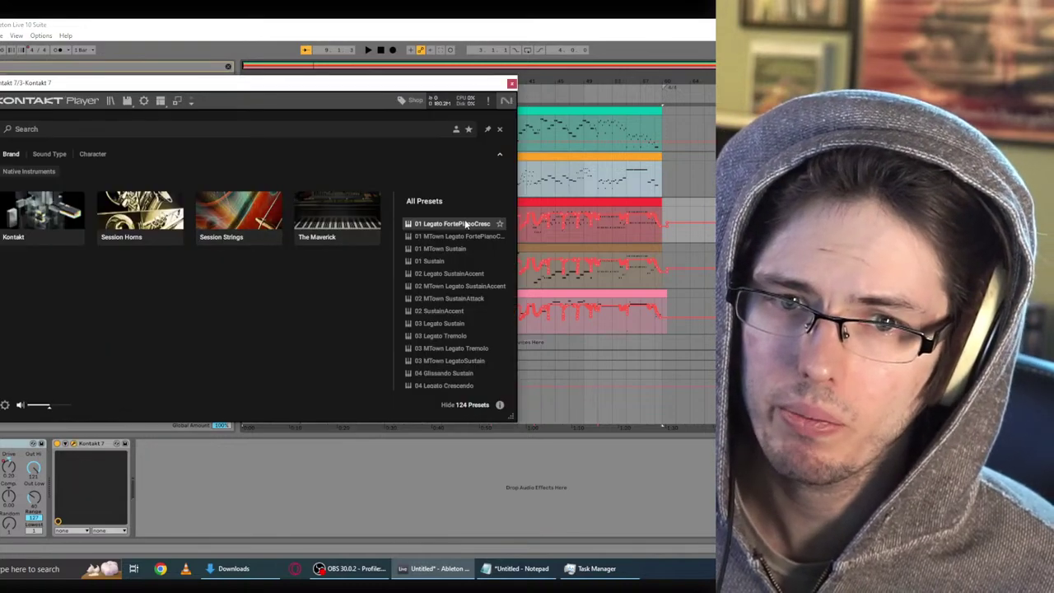
double_click(465, 224)
click(320, 83)
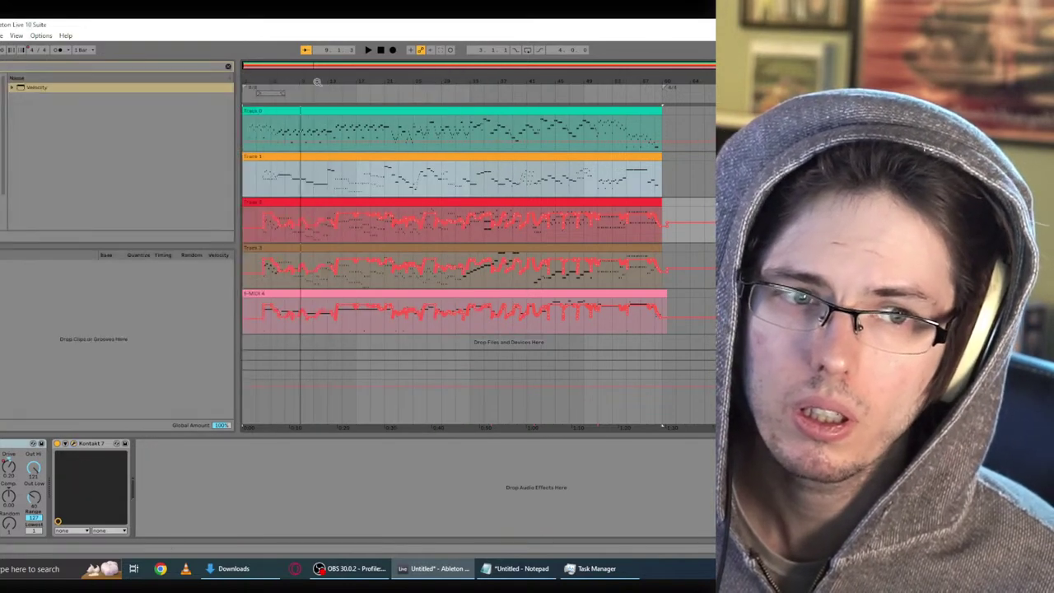
Step: Load the 01 Legato FortePianoCresc preset into Track 1's Kontakt 7, close the plug-in window and play the arrangement through
key(ctrl+alt+p)
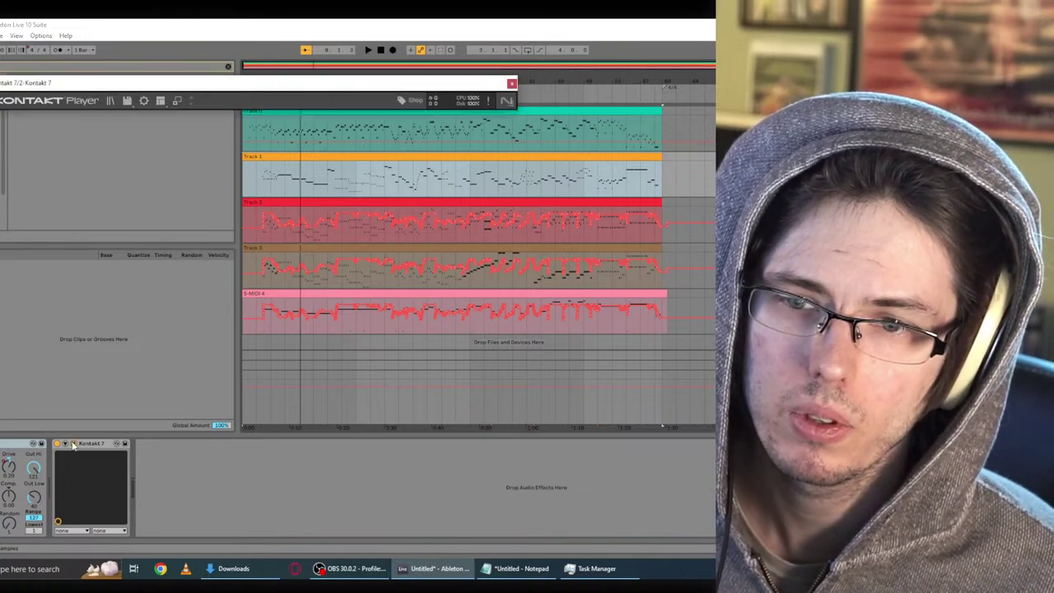
double_click(428, 224)
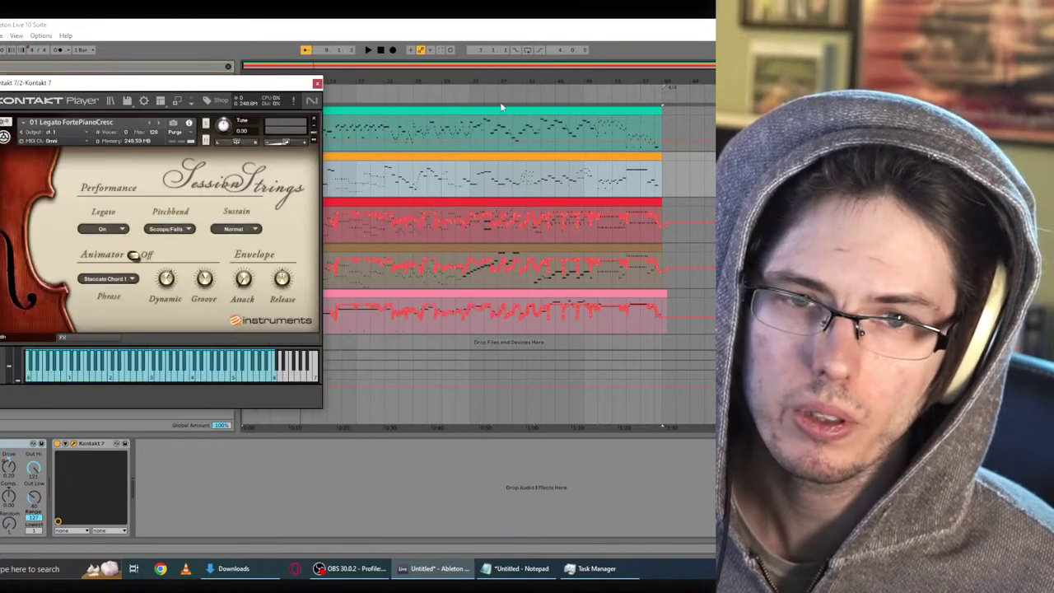
click(316, 84)
key(space)
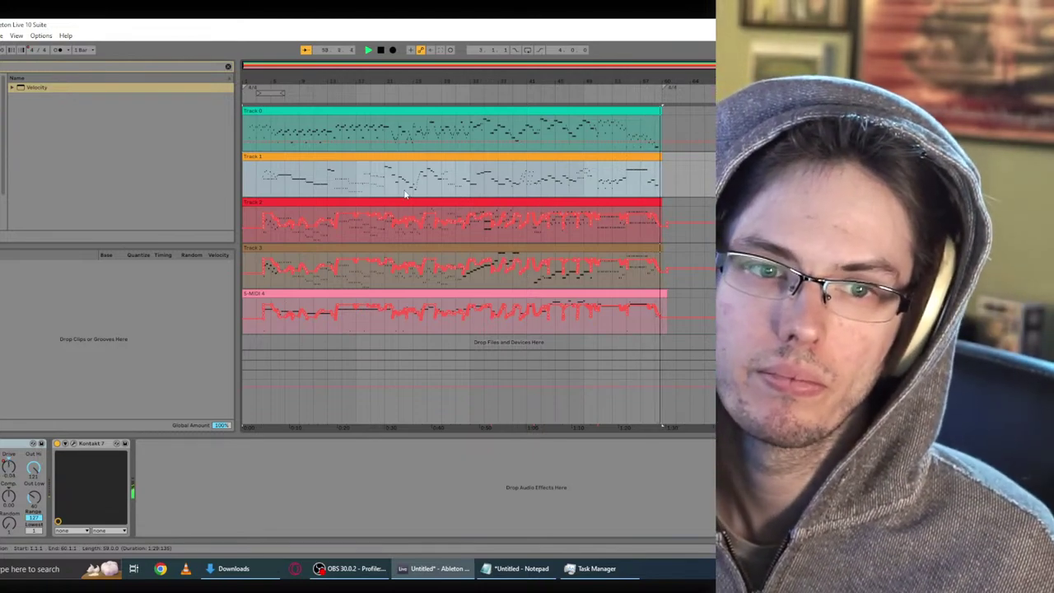
key(space)
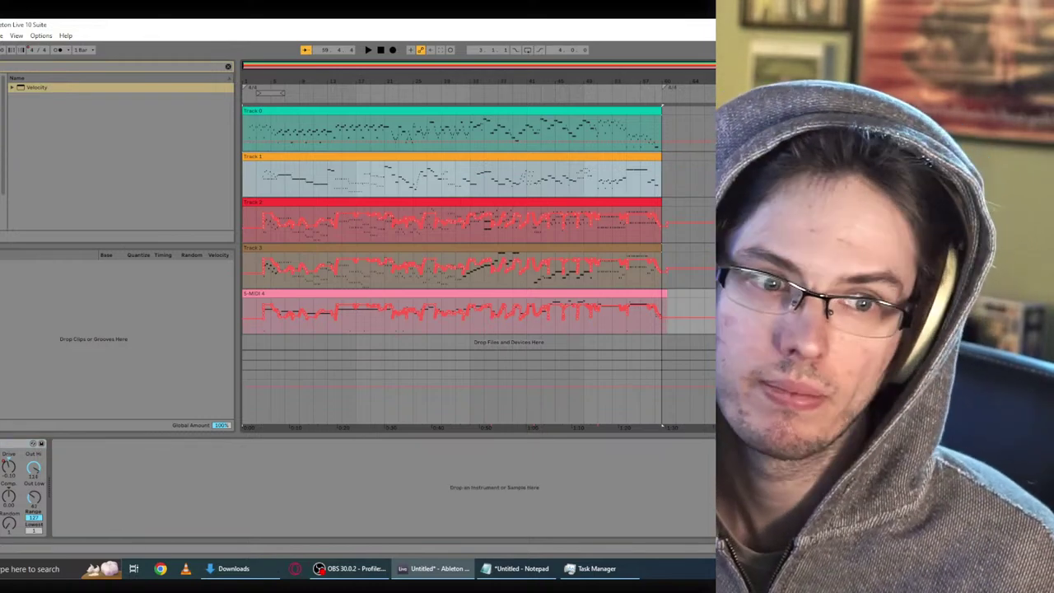
Step: Add an audio track below 5-MIDI 4, then play the arrangement and stop it at about bar 21
key(ctrl+t)
scroll(401, 296, up, 2)
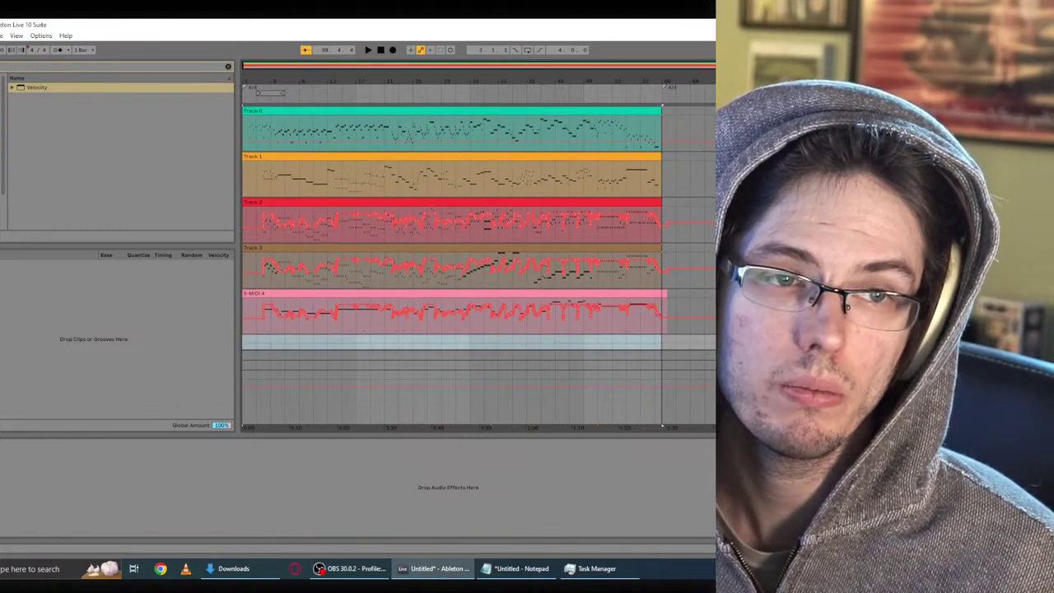
key(space)
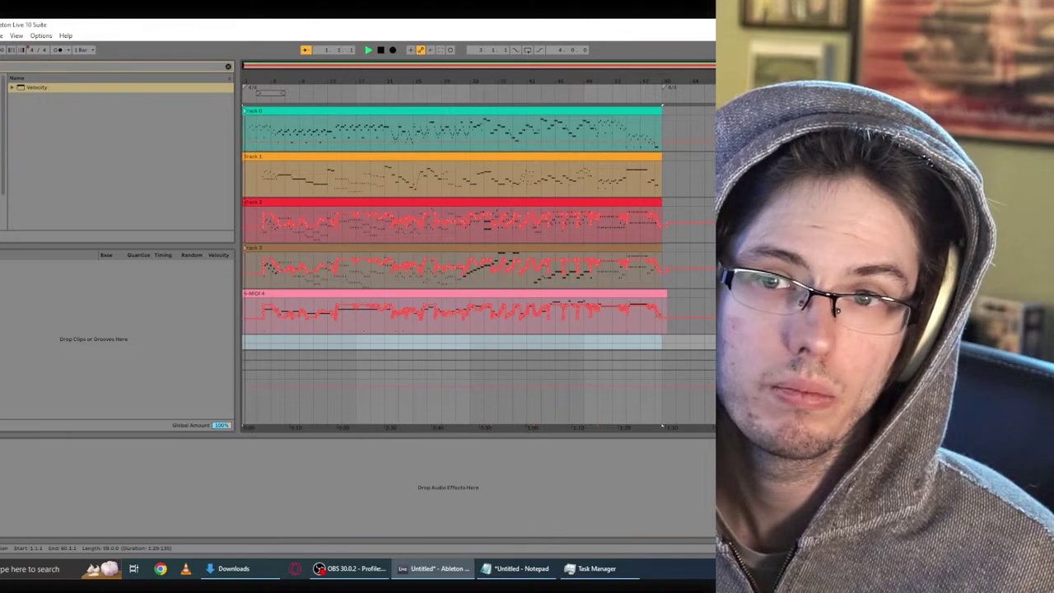
scroll(478, 263, down, 2)
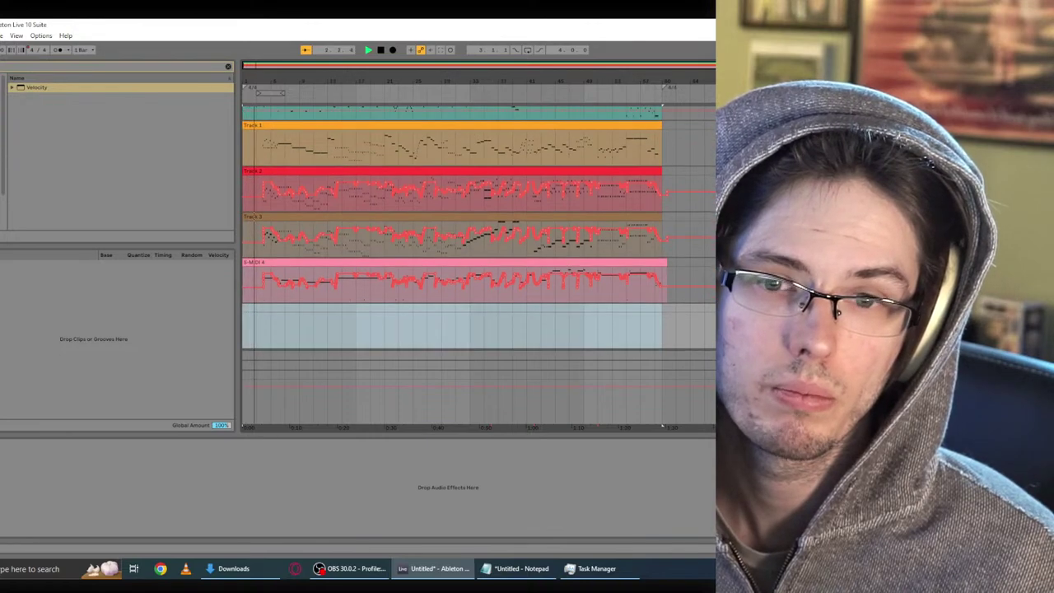
scroll(431, 294, up, 1)
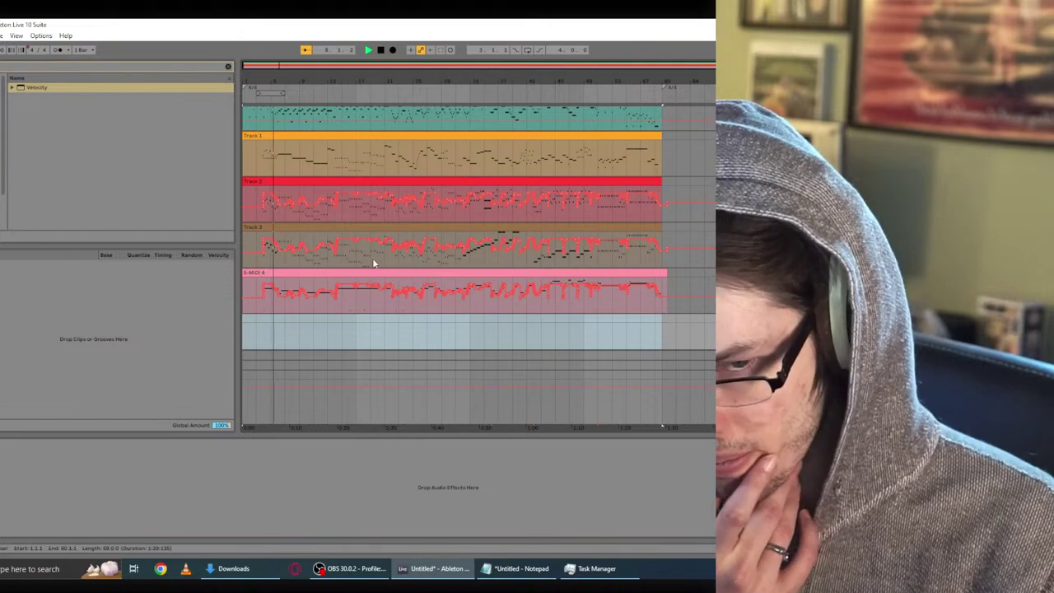
scroll(369, 260, up, 2)
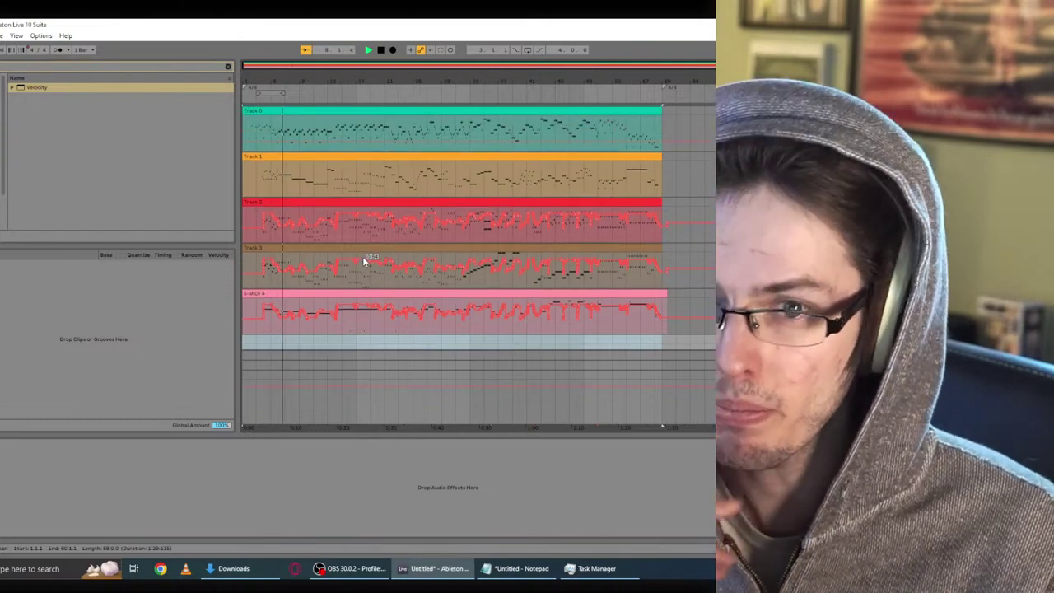
scroll(544, 218, down, 2)
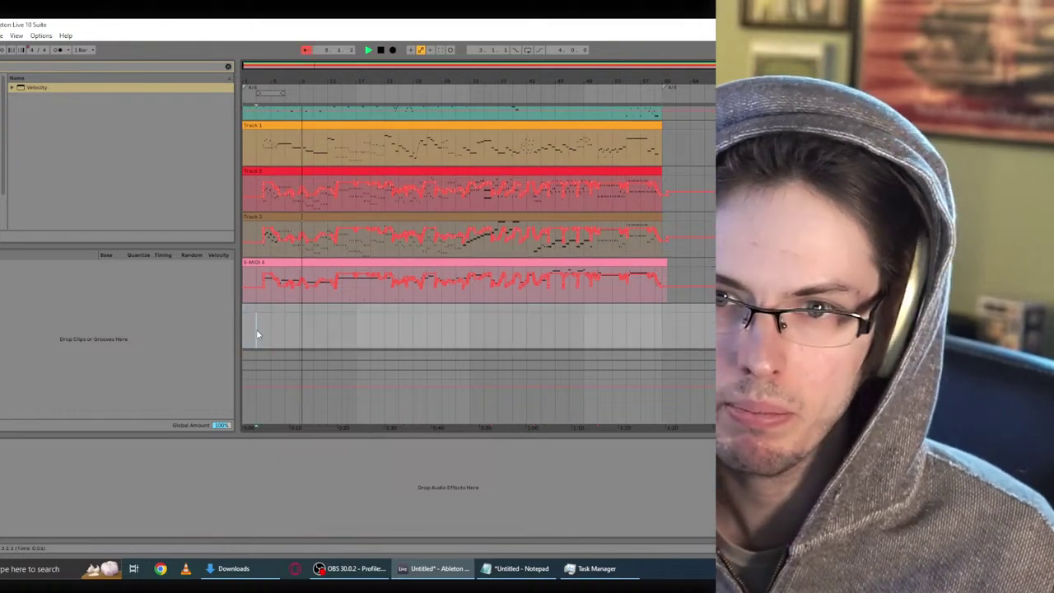
scroll(263, 284, up, 2)
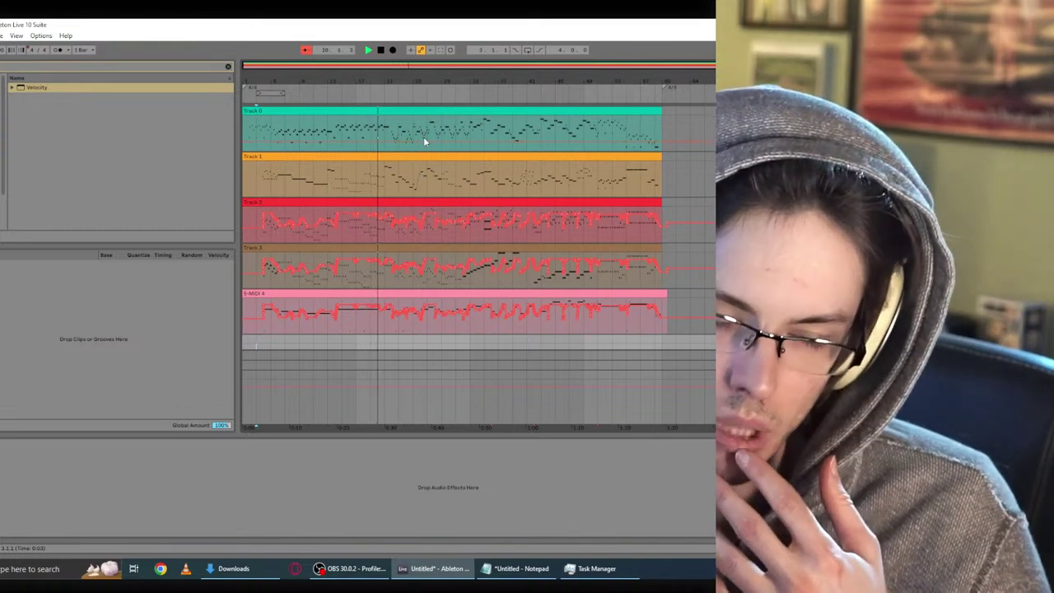
key(space)
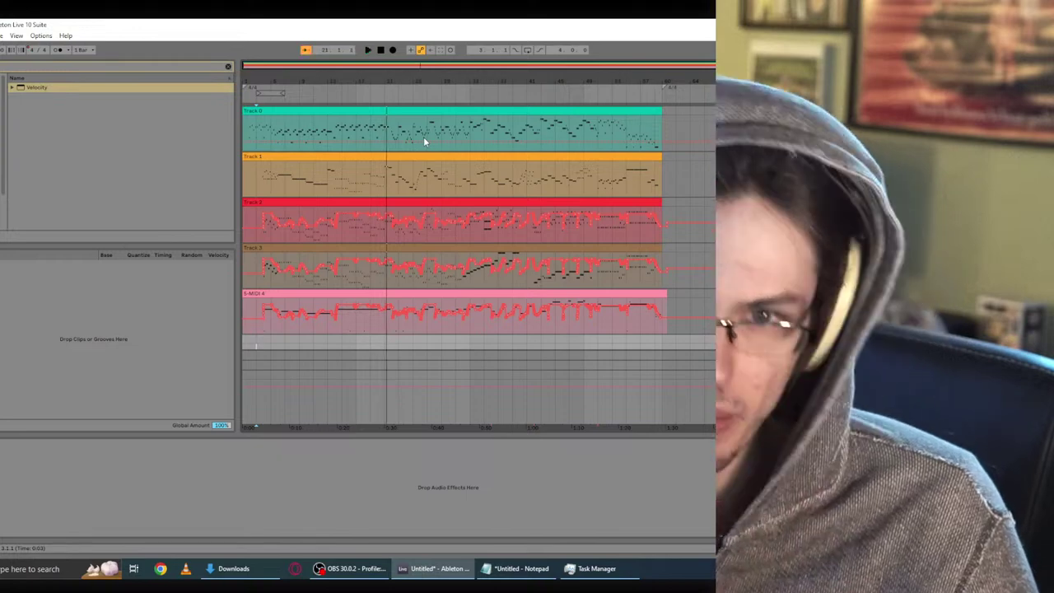
Step: Remove The Maverick piano from Track 0's Kontakt 7 and close the plug-in window
click(397, 110)
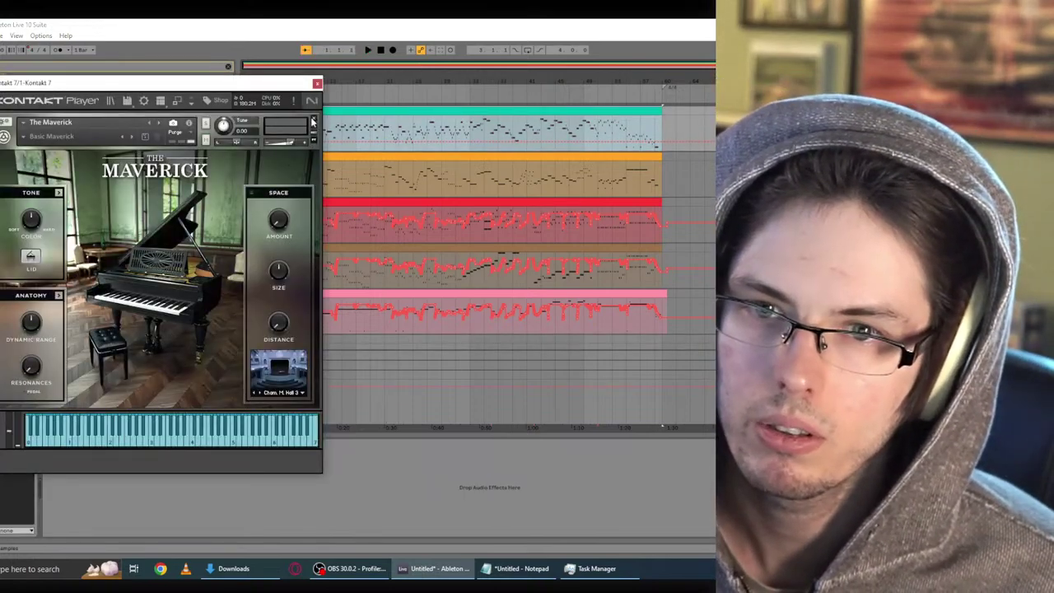
click(314, 123)
right_click(160, 219)
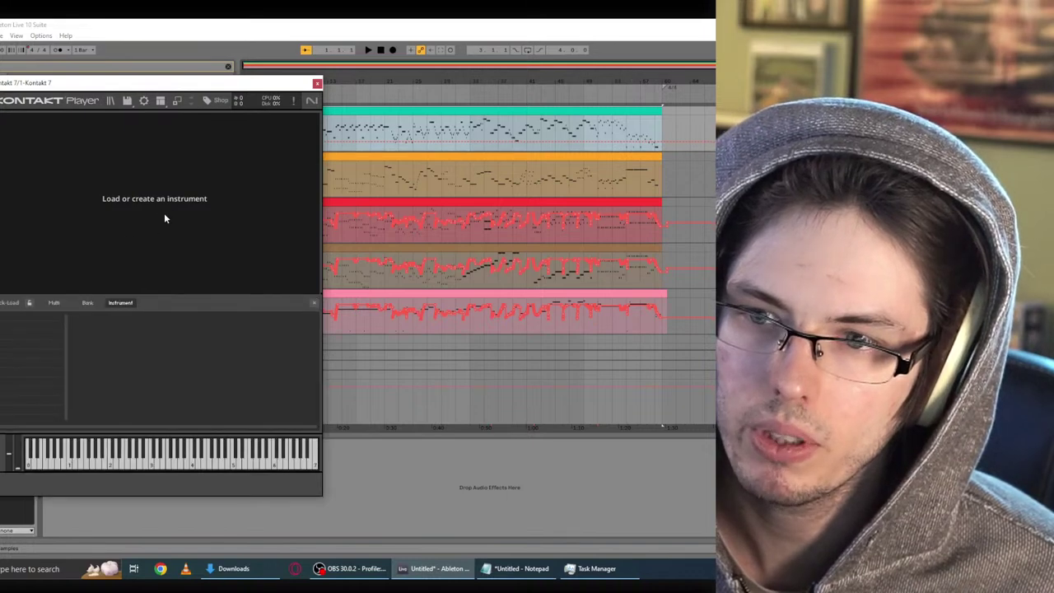
click(316, 83)
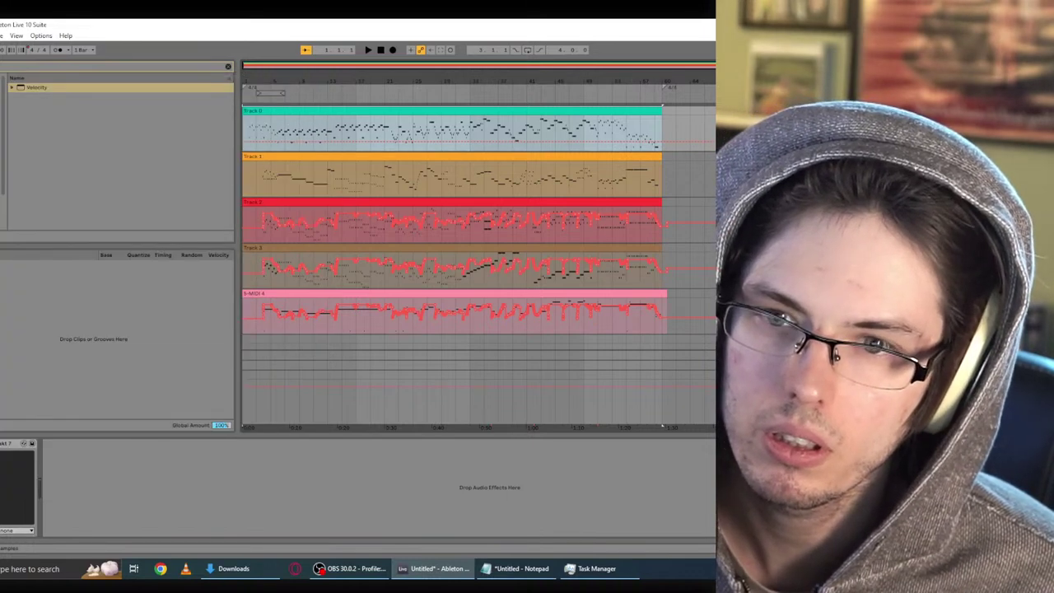
Step: Load Session Strings' 01 Legato FortePianoCresc preset into Track 0's Kontakt 7 and play the arrangement's opening
key(ctrl+alt+p)
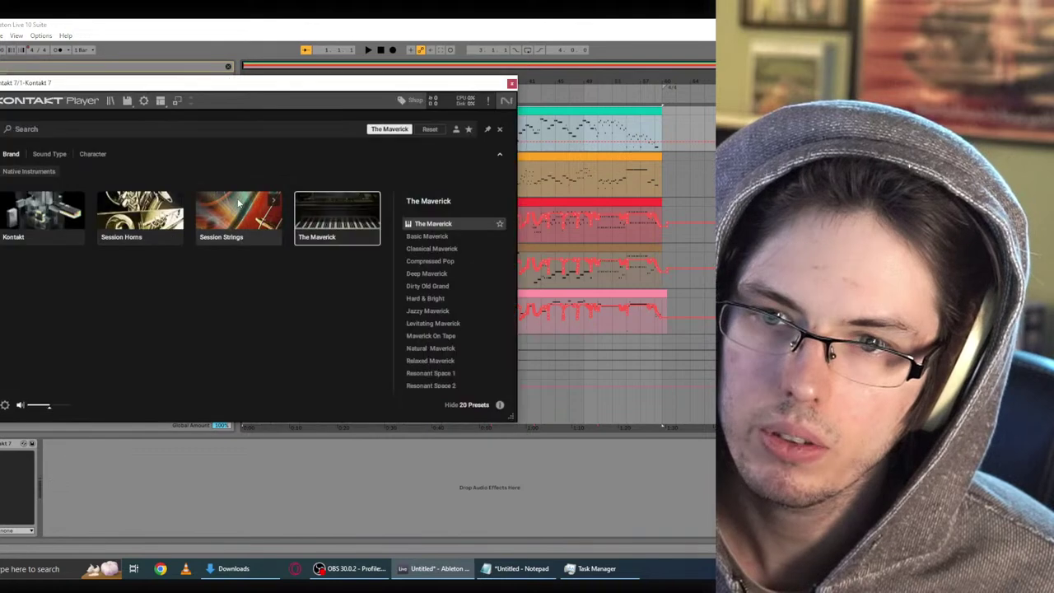
click(238, 216)
double_click(427, 225)
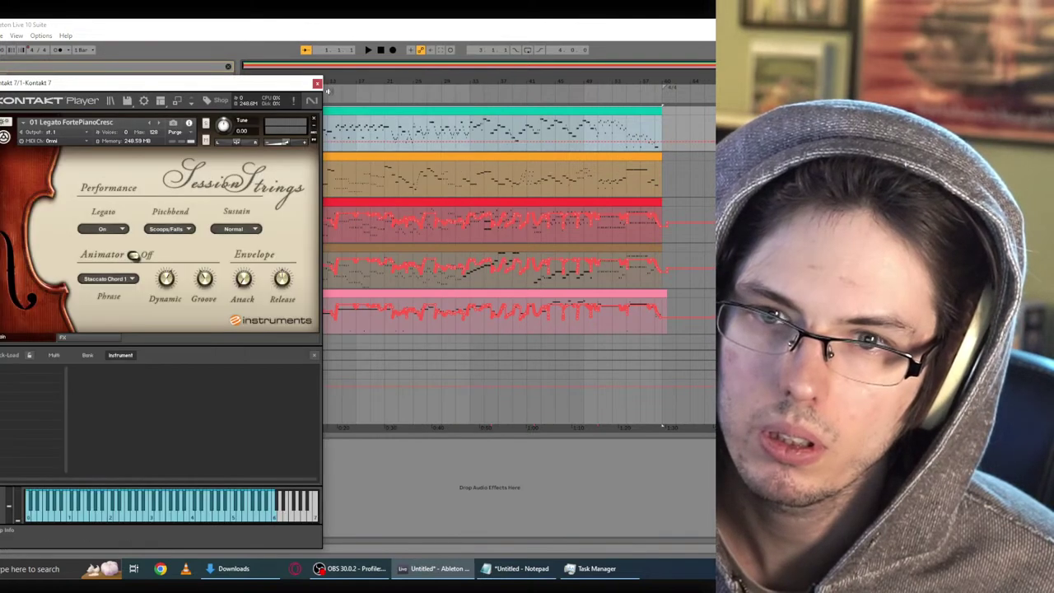
key(ctrl+alt+p)
click(369, 51)
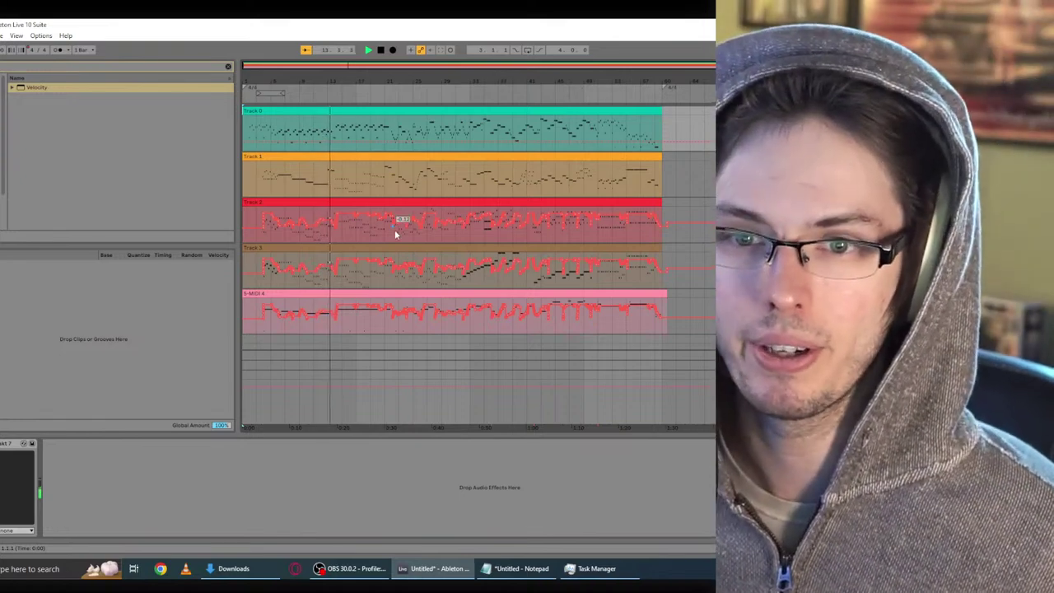
key(space)
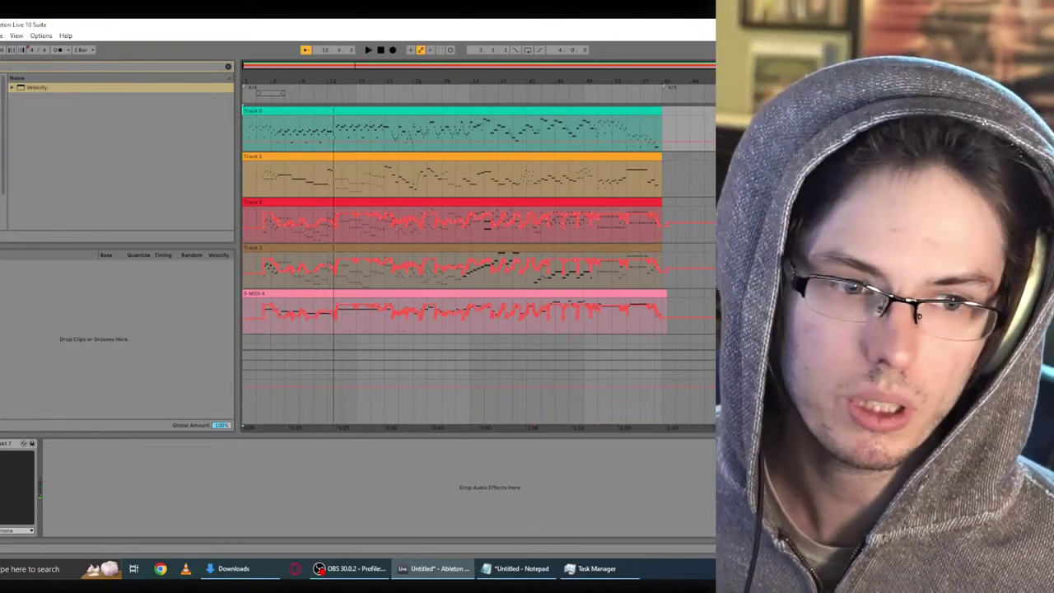
Step: Switch the audio preferences to the ASIO driver type, choose an audio device and close the preferences
scroll(463, 221, down, 1)
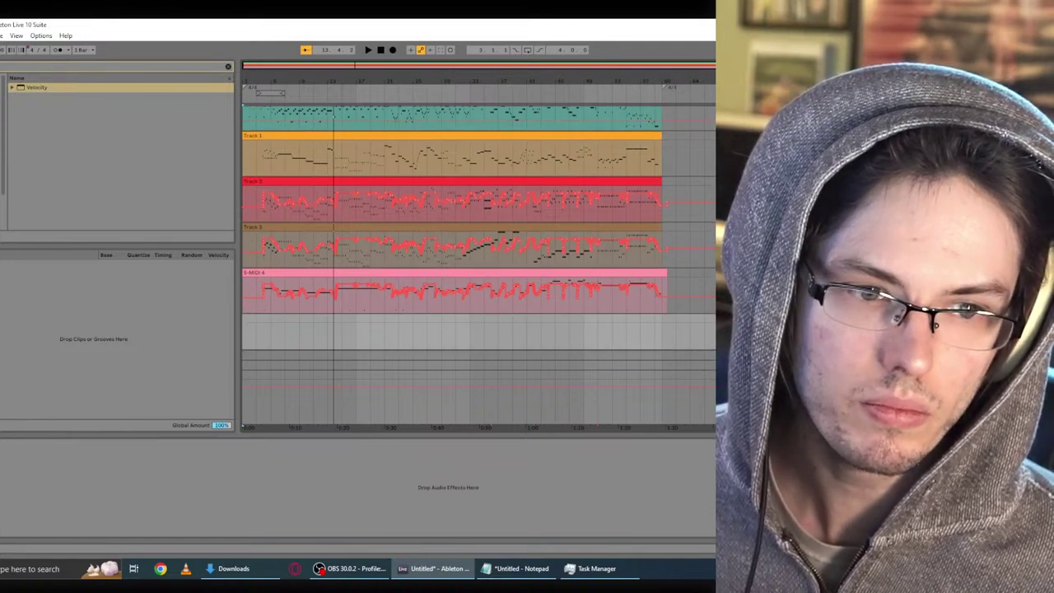
scroll(479, 225, up, 1)
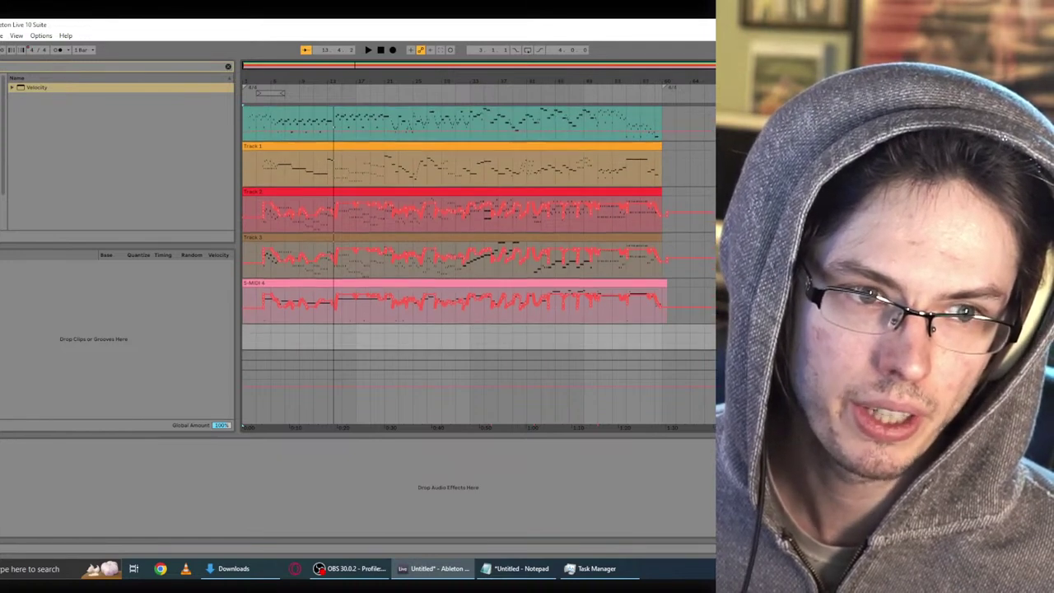
scroll(479, 224, down, 3)
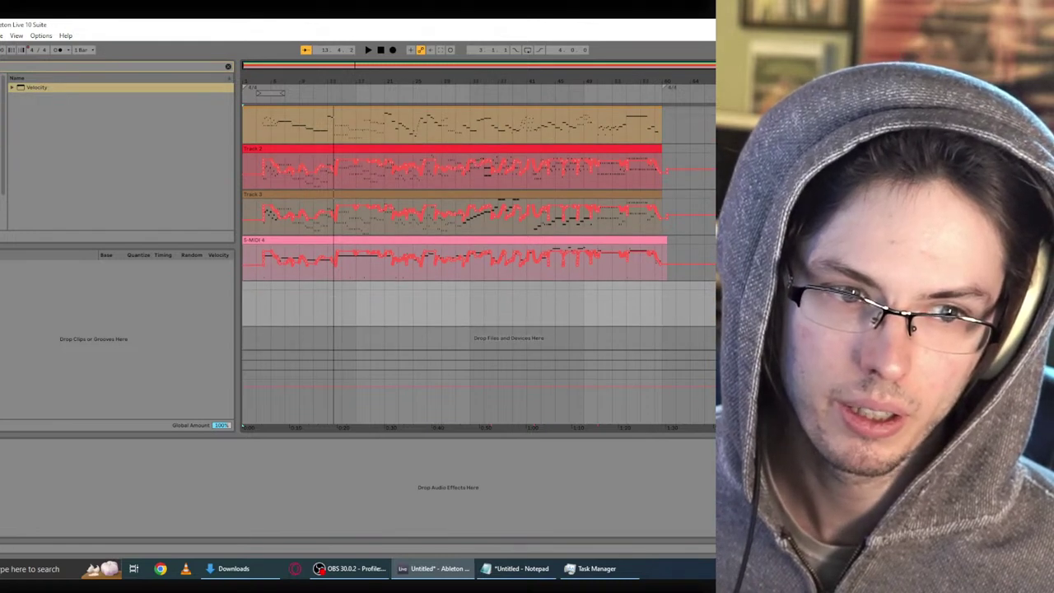
click(41, 35)
click(58, 318)
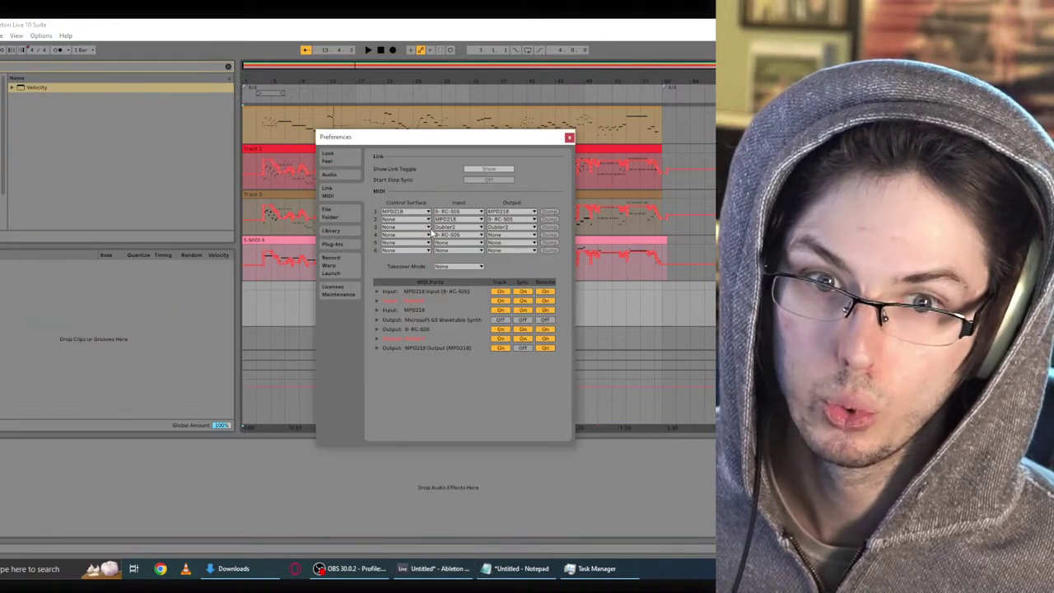
click(329, 176)
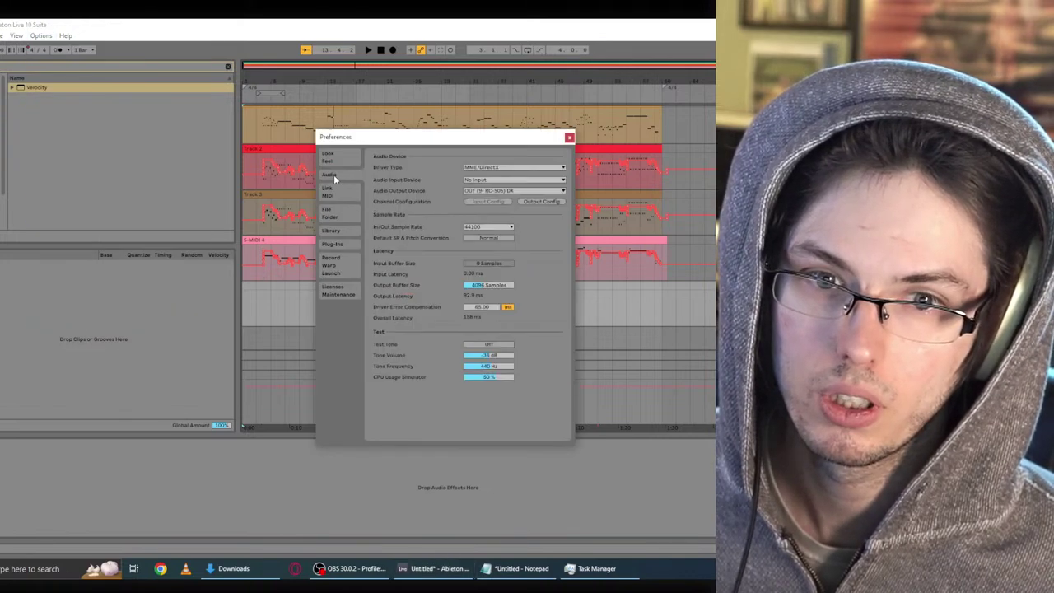
click(485, 167)
click(487, 189)
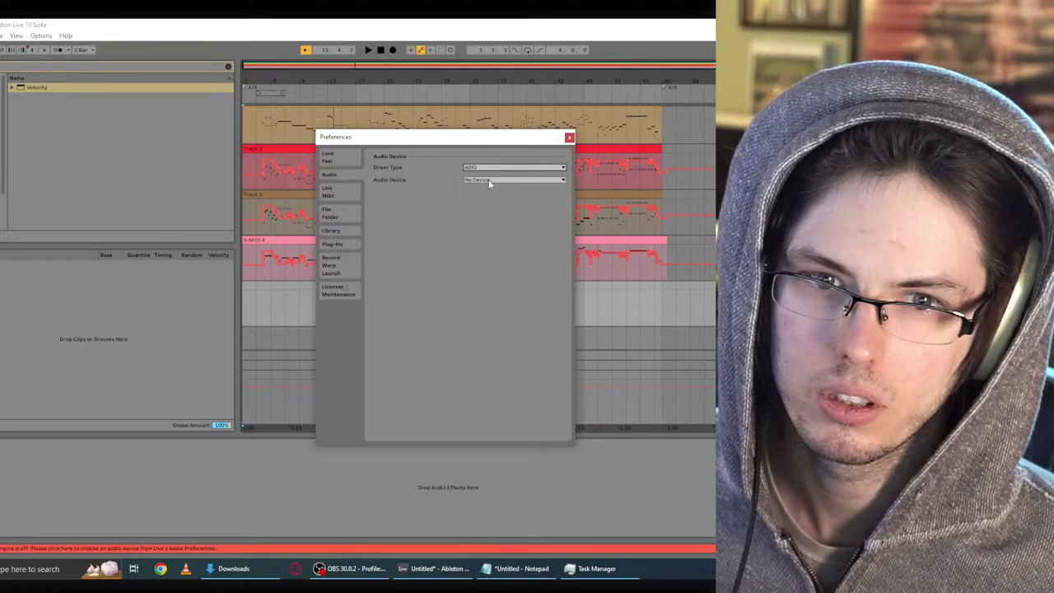
click(488, 179)
click(490, 195)
click(568, 138)
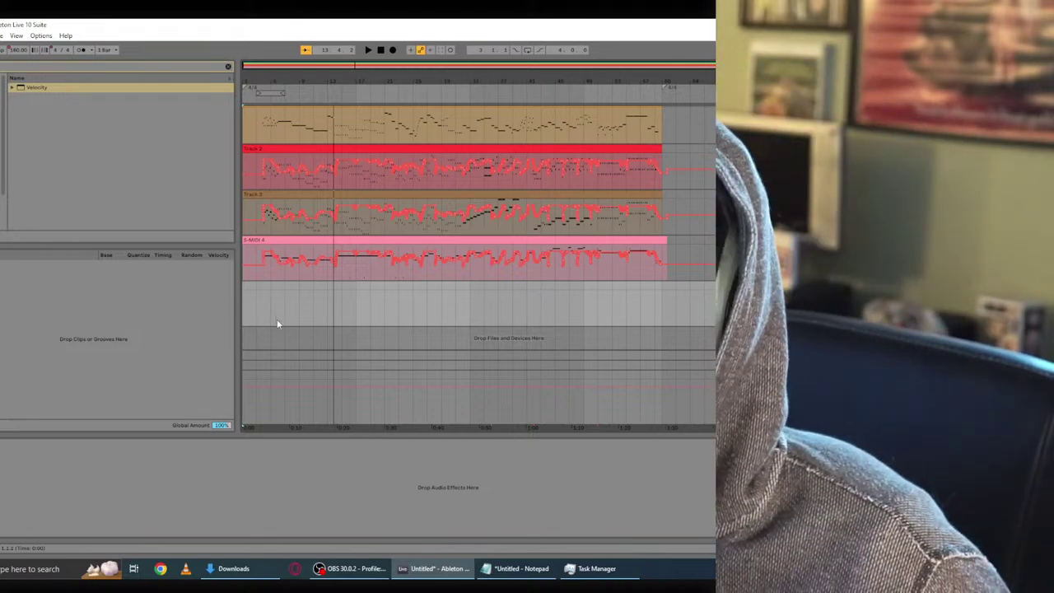
Step: Record a short take of about two bars on the new audio track from the arrangement's start
click(251, 302)
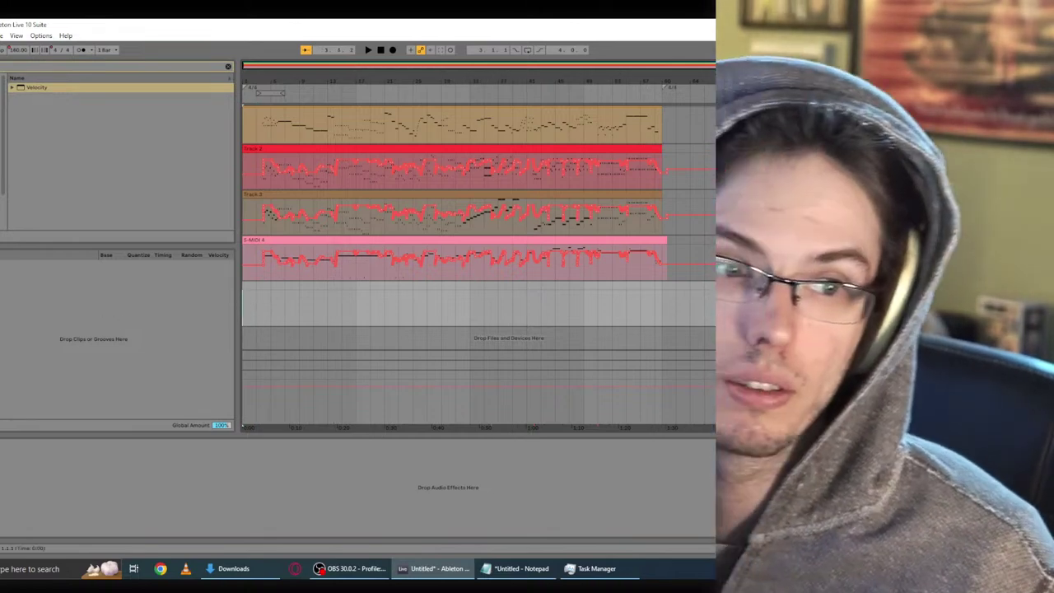
click(393, 51)
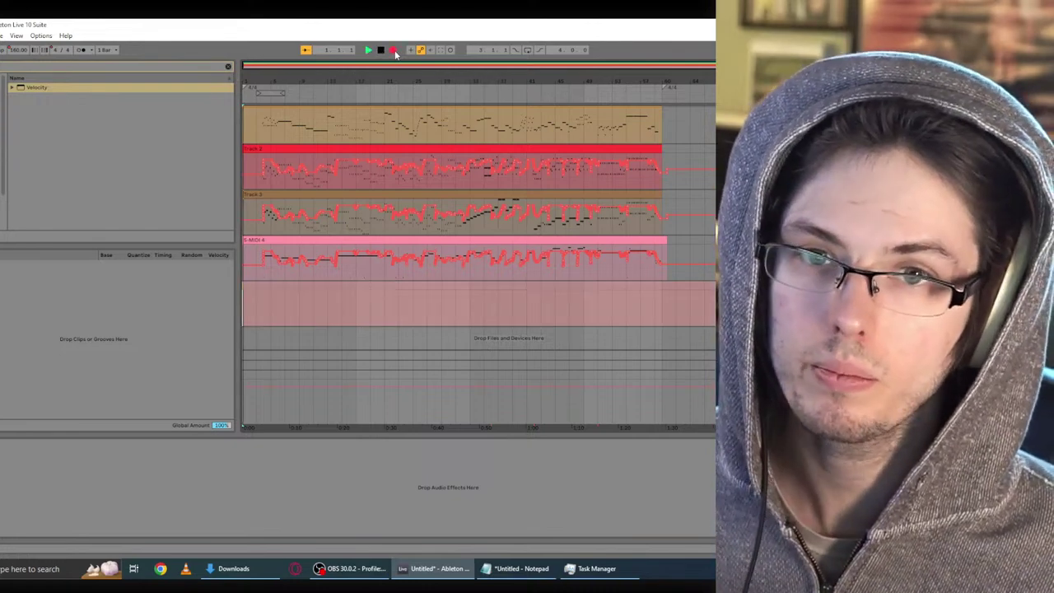
scroll(367, 267, up, 2)
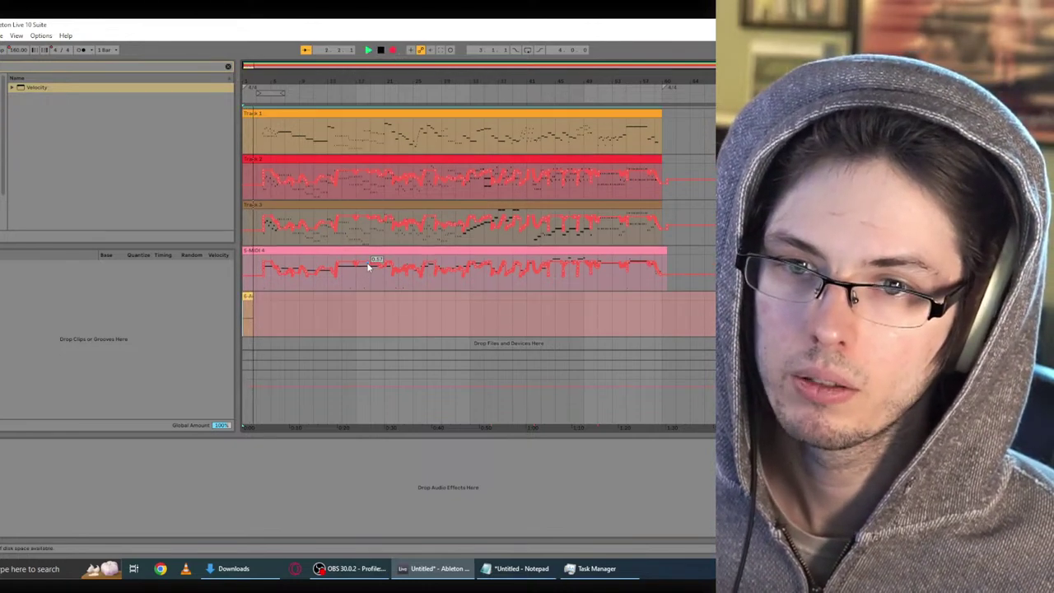
key(space)
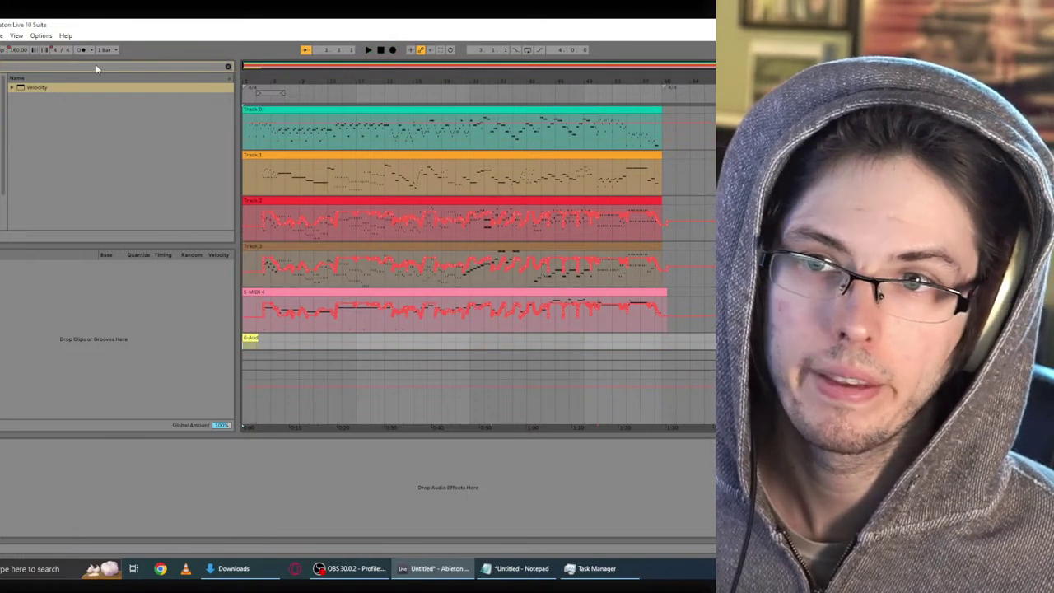
Step: Record a new take on the audio track from the arrangement's start and stop at about bar 14
click(392, 50)
scroll(356, 195, down, 1)
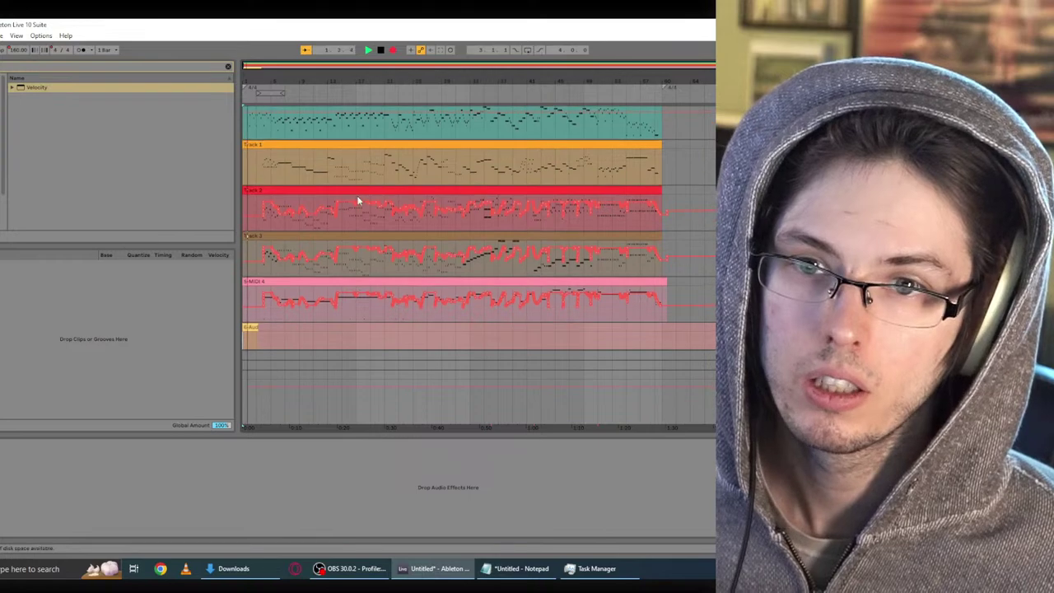
scroll(357, 180, down, 2)
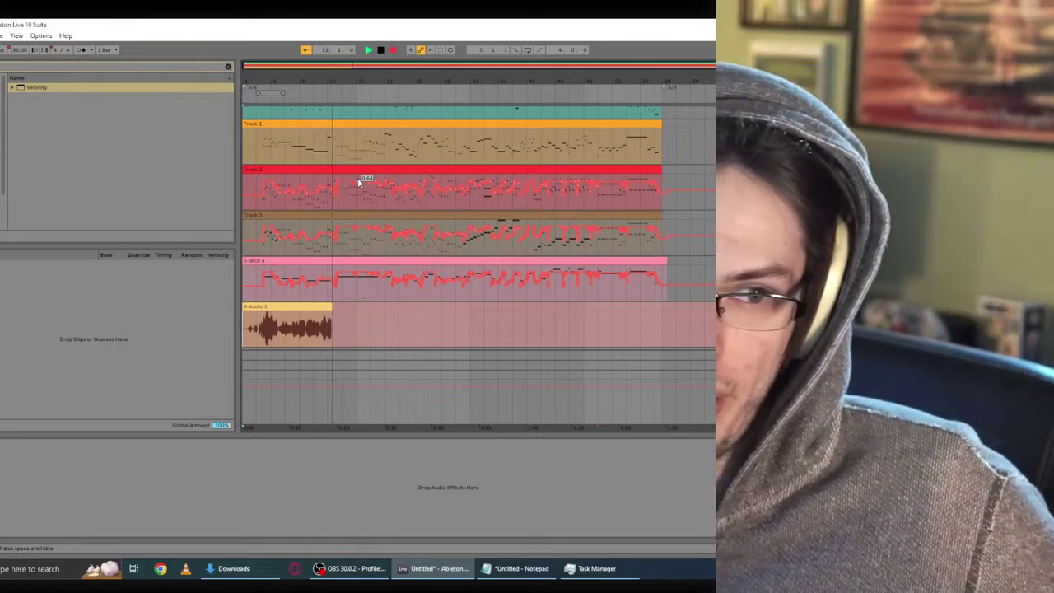
key(space)
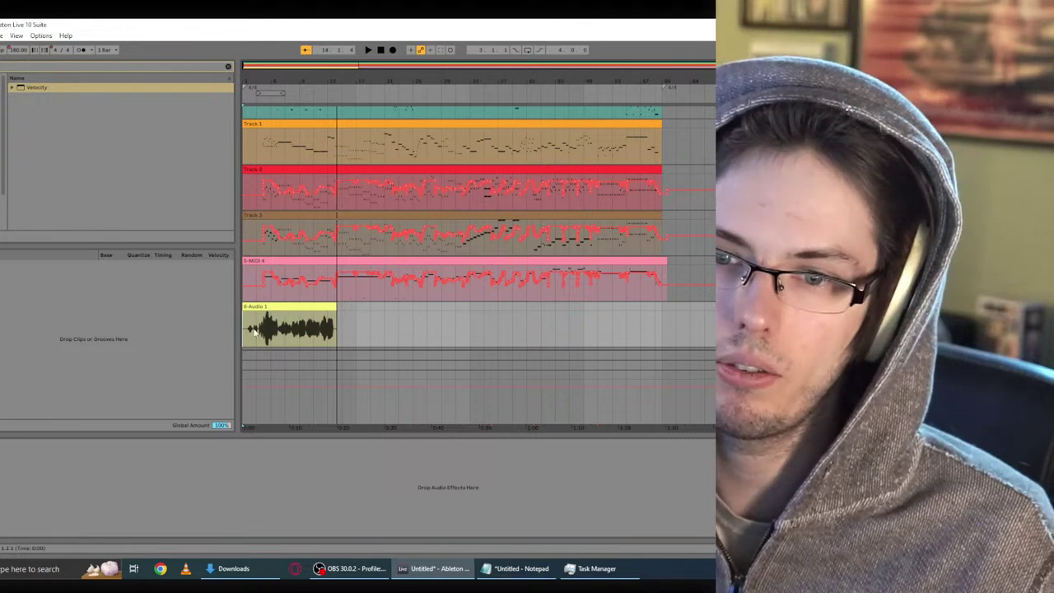
Step: Play back the newly recorded 6-Audio 1 take from the start and select its clip
key(plus)
key(plus)
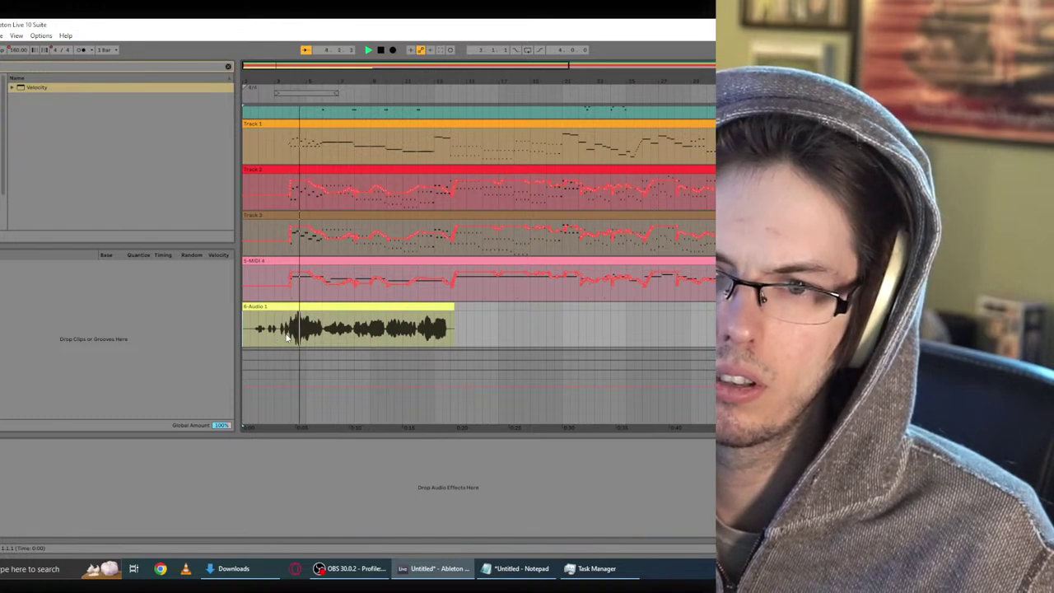
click(312, 305)
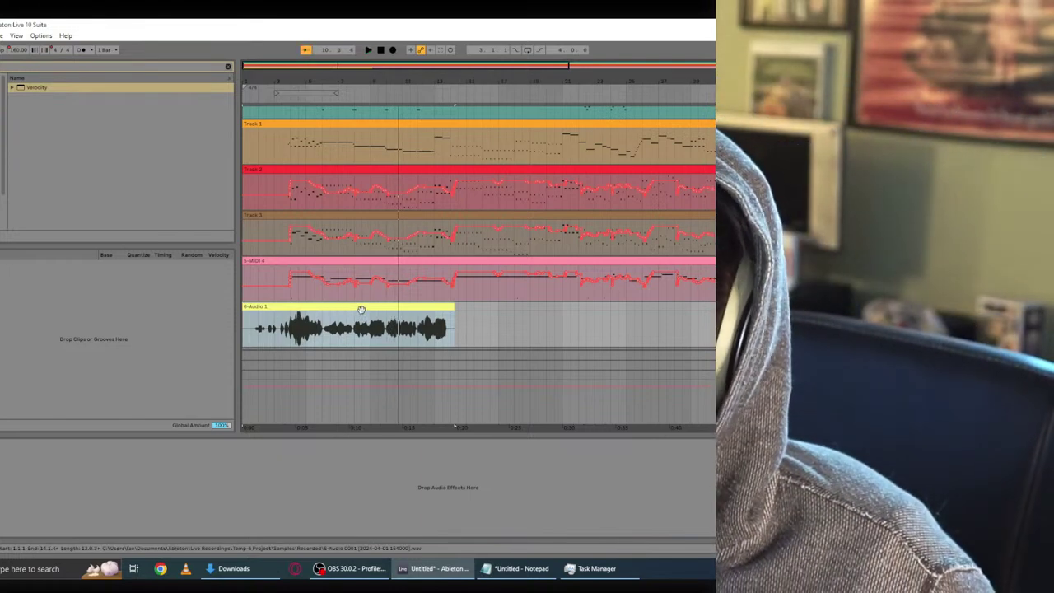
Step: Delete the 6-Audio 1 clip and record a new take on its track from the arrangement's start to about bar 21
key(Delete)
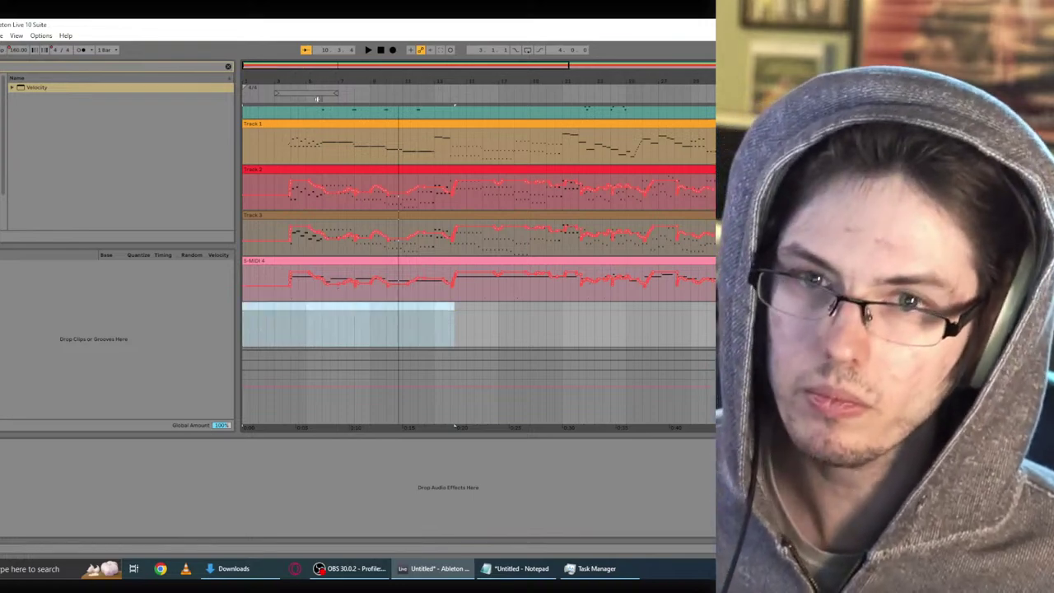
click(380, 50)
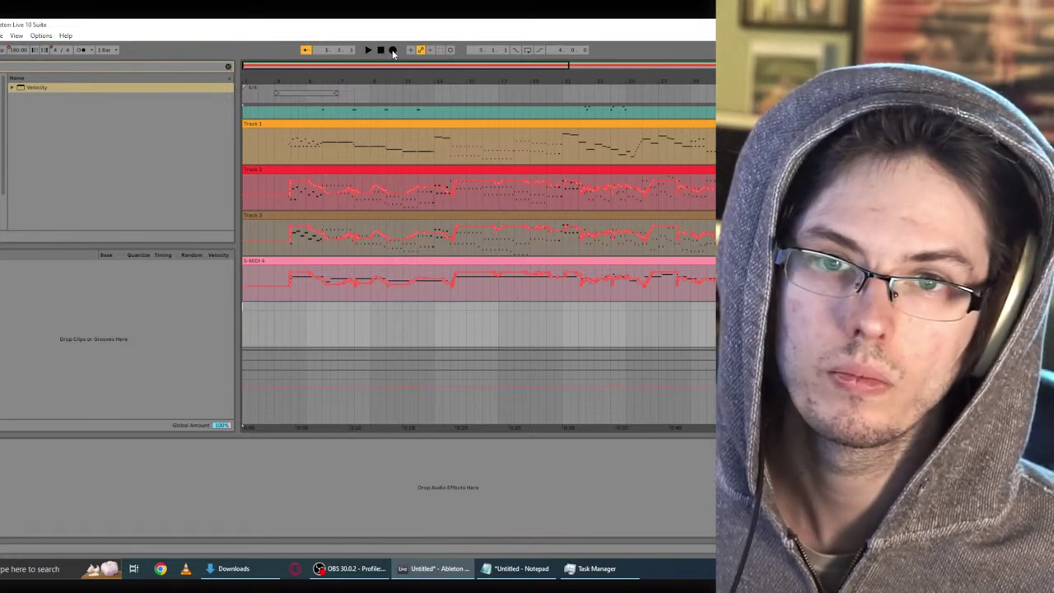
click(394, 50)
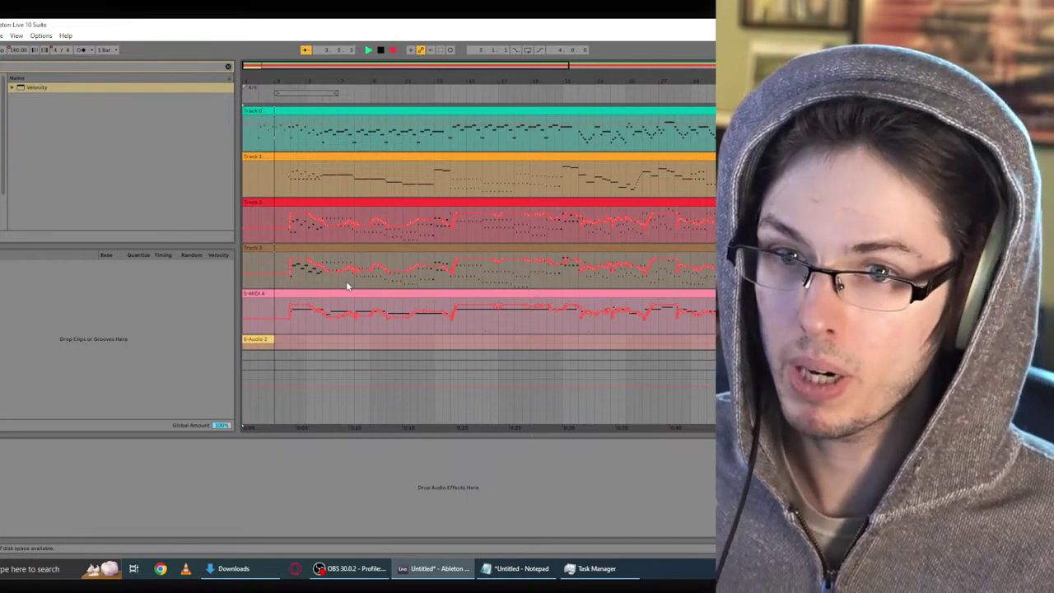
scroll(350, 281, down, 1)
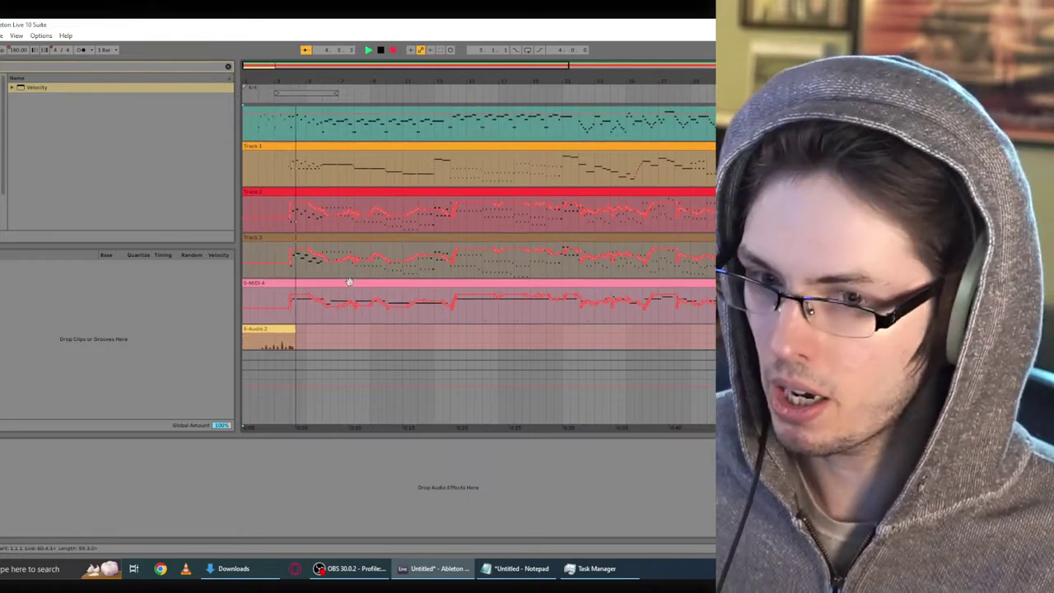
scroll(355, 286, down, 2)
scroll(355, 284, down, 1)
scroll(356, 285, up, 3)
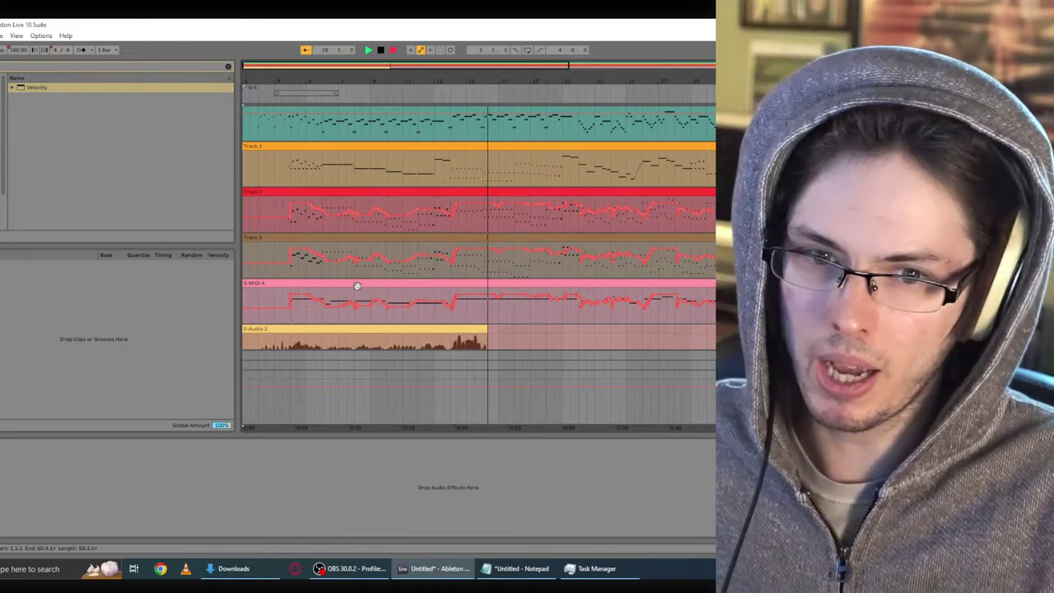
scroll(509, 336, down, 1)
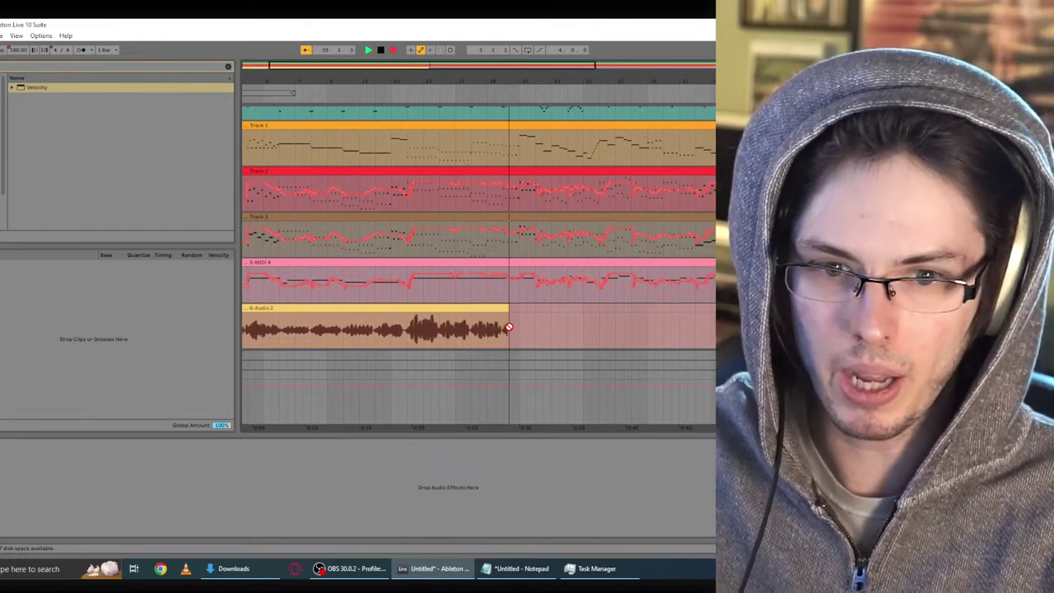
scroll(510, 325, up, 2)
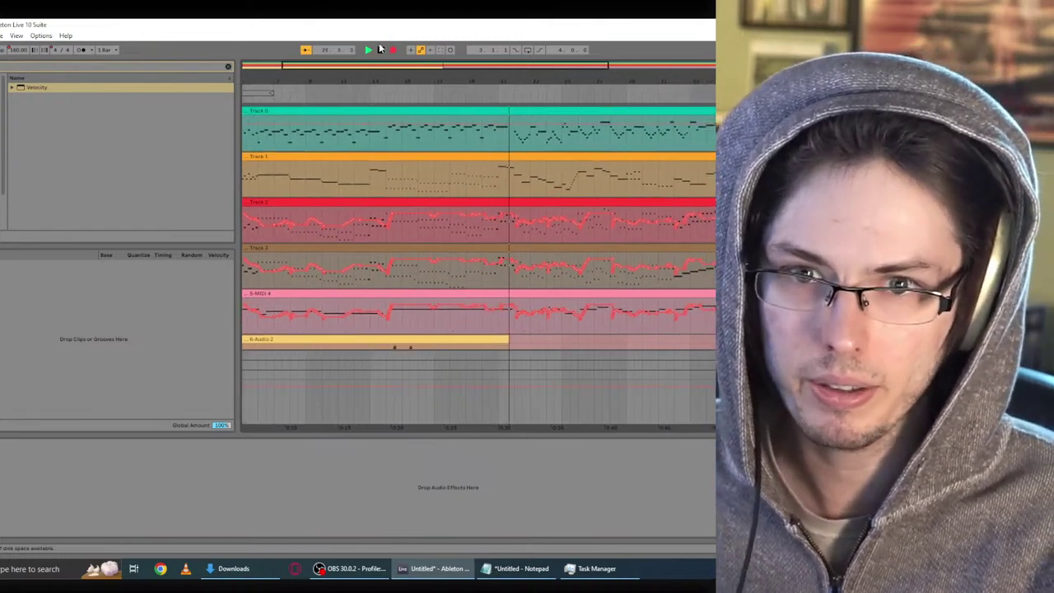
key(space)
scroll(558, 245, down, 1)
scroll(558, 246, down, 1)
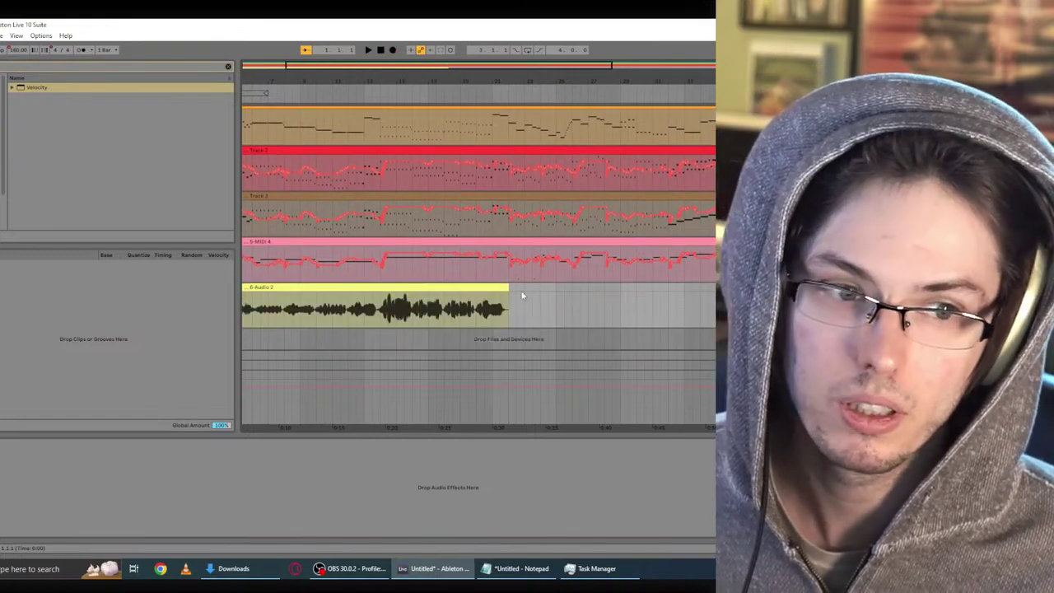
scroll(330, 301, down, 2)
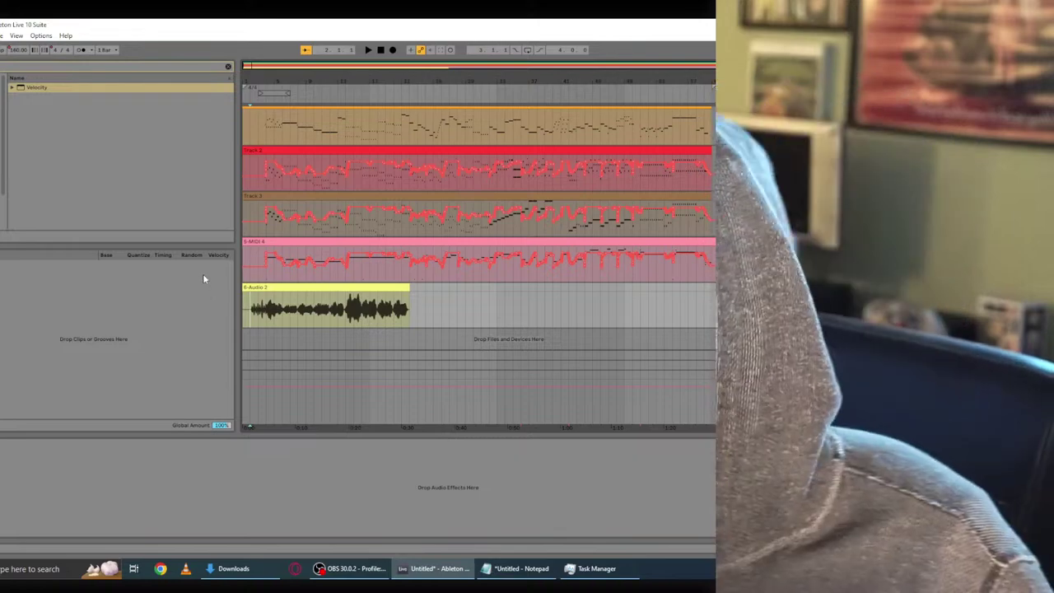
Step: Switch the driver type in the audio preferences to MME/DirectX and dismiss the device error
click(40, 36)
click(74, 316)
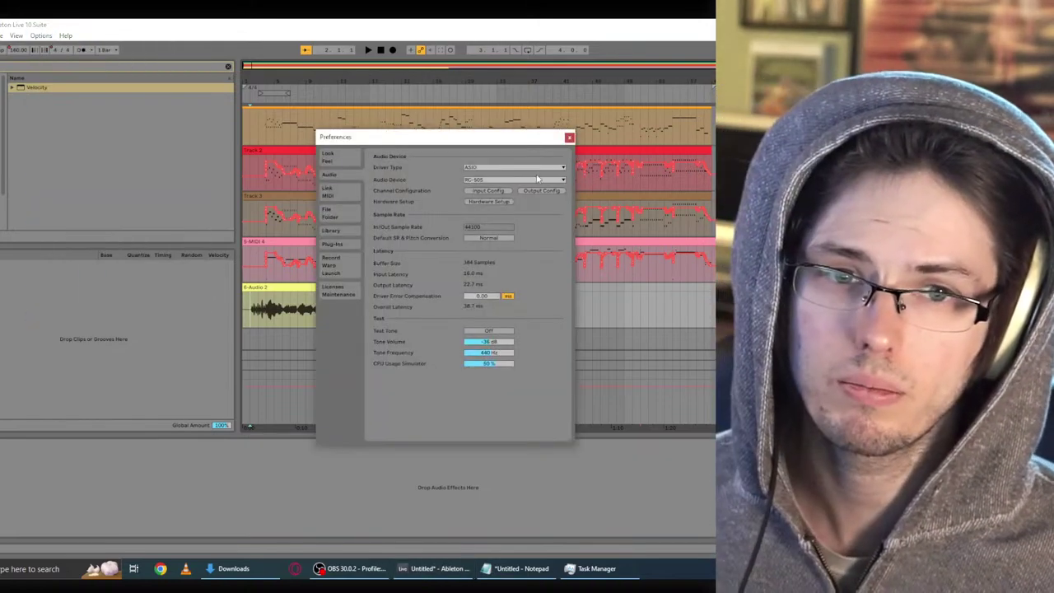
click(539, 179)
click(534, 168)
click(533, 168)
click(520, 181)
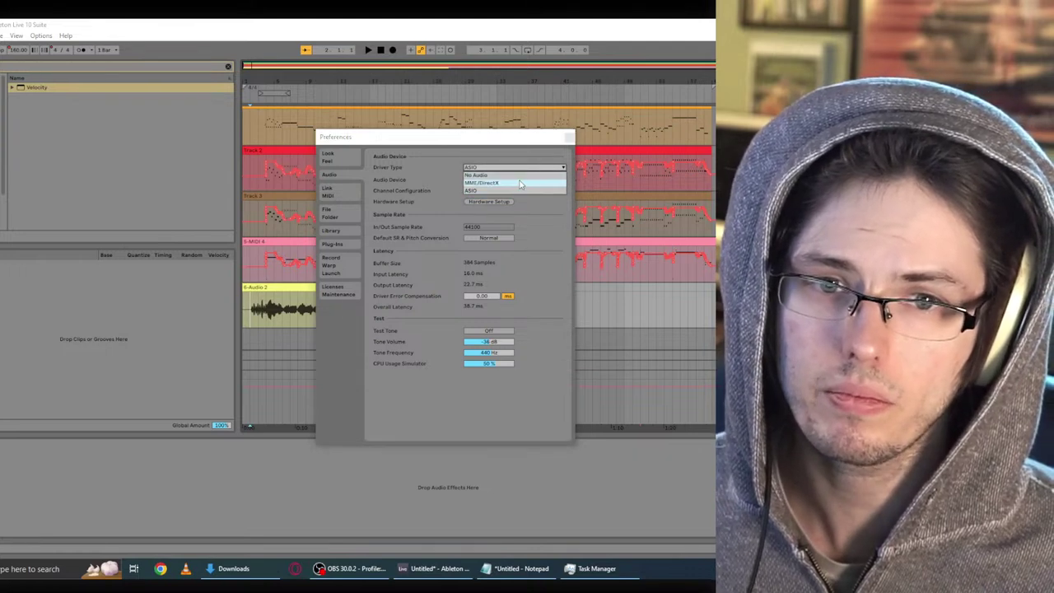
click(520, 183)
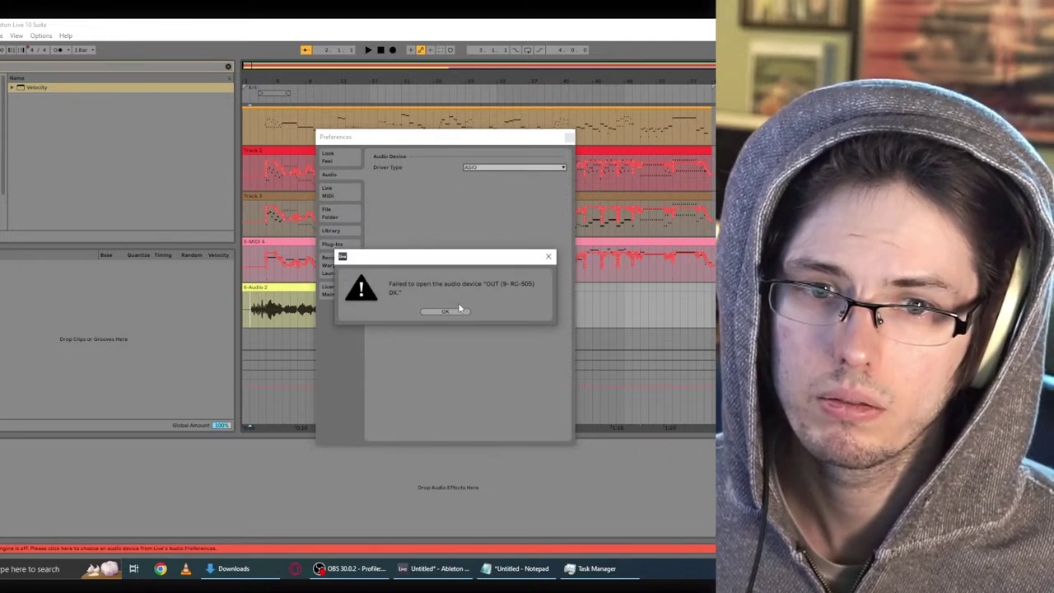
click(459, 309)
Step: Try to set the audio output device to OUT (9- RC-505) DX
click(497, 190)
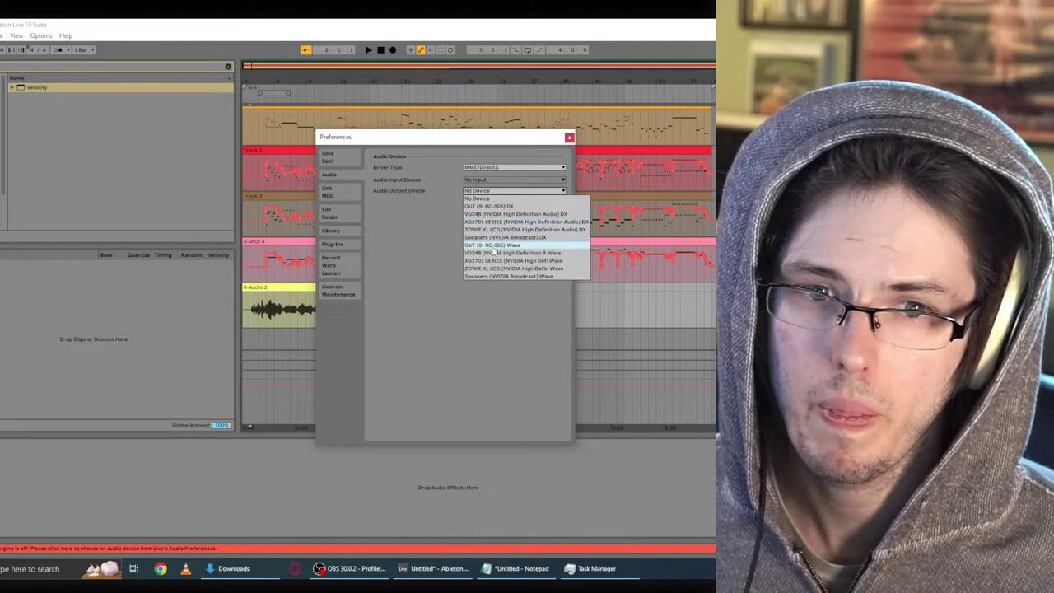
click(491, 205)
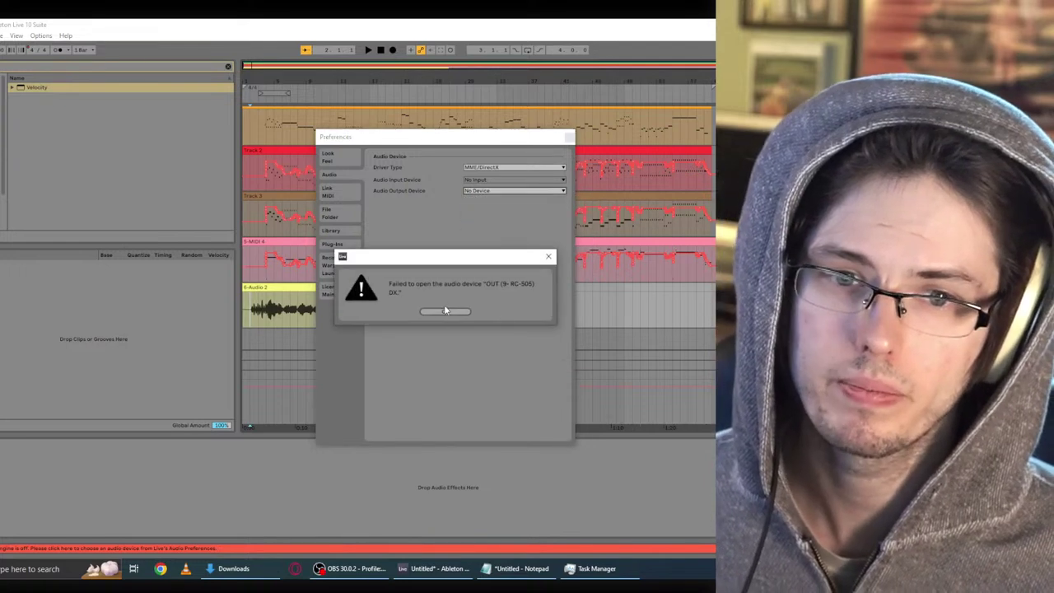
click(446, 311)
click(494, 191)
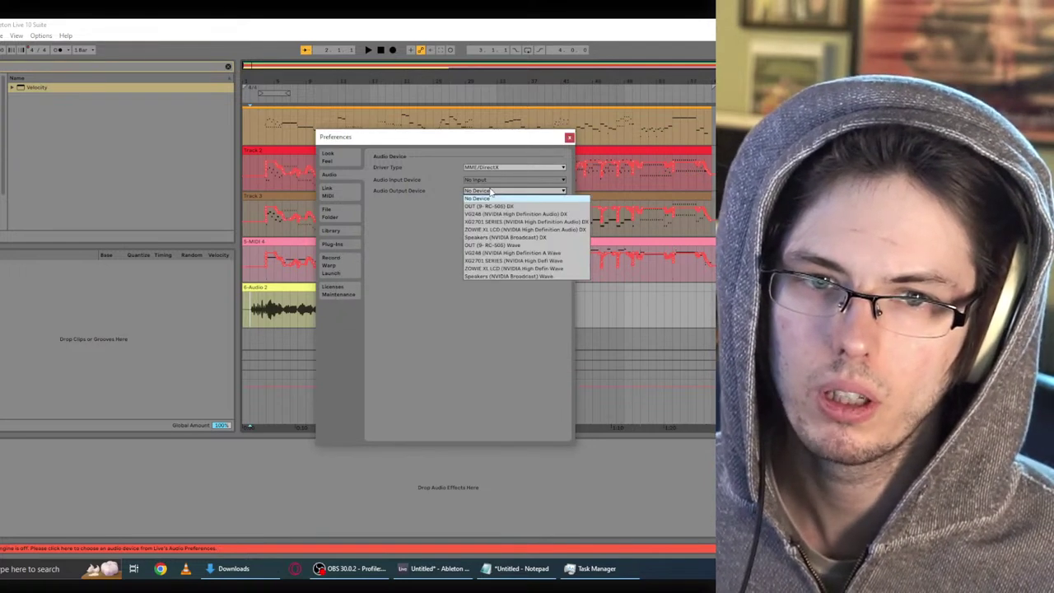
click(489, 213)
click(445, 311)
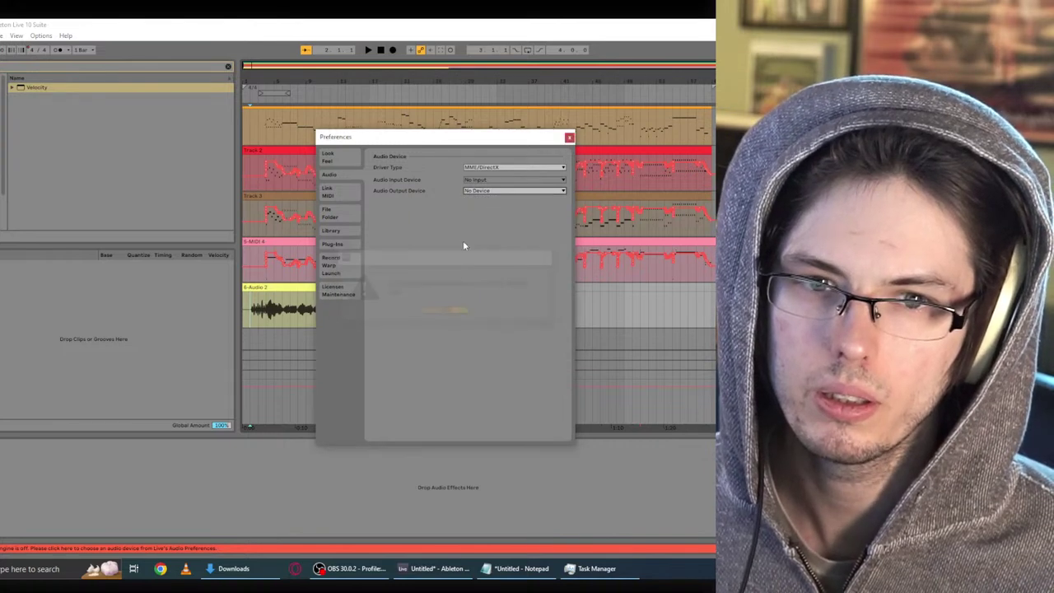
Step: Set the audio input to IN (9- RC-505) DX and the output to OUT (9- RC-505) DX, and close the preferences
click(491, 180)
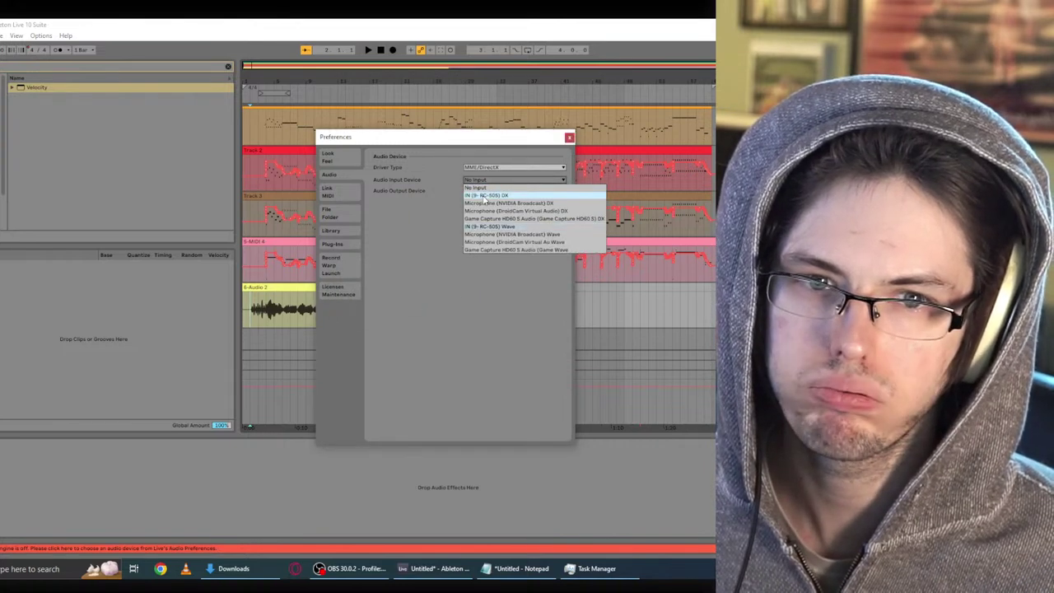
click(486, 195)
click(483, 191)
click(489, 206)
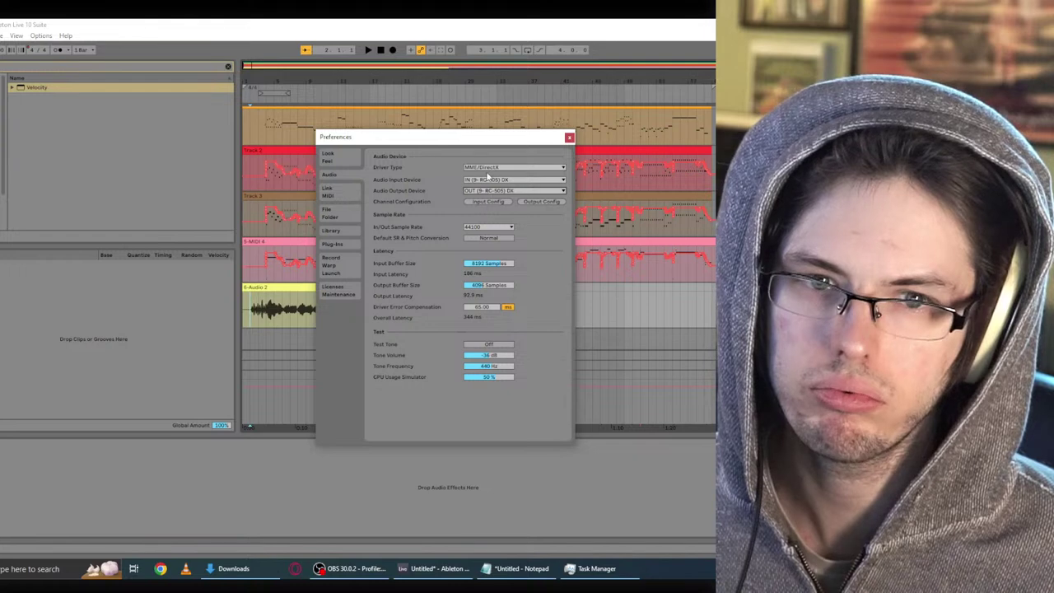
click(568, 137)
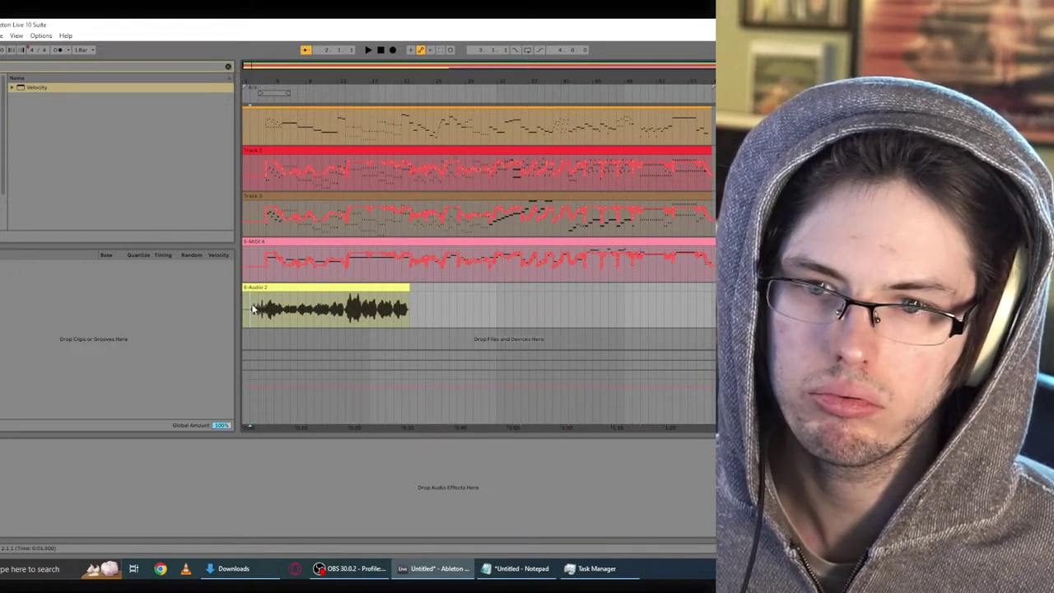
Step: Remove the Kontakt 7 instrument from the MIDI track's device chain
scroll(252, 306, up, 4)
scroll(436, 276, up, 4)
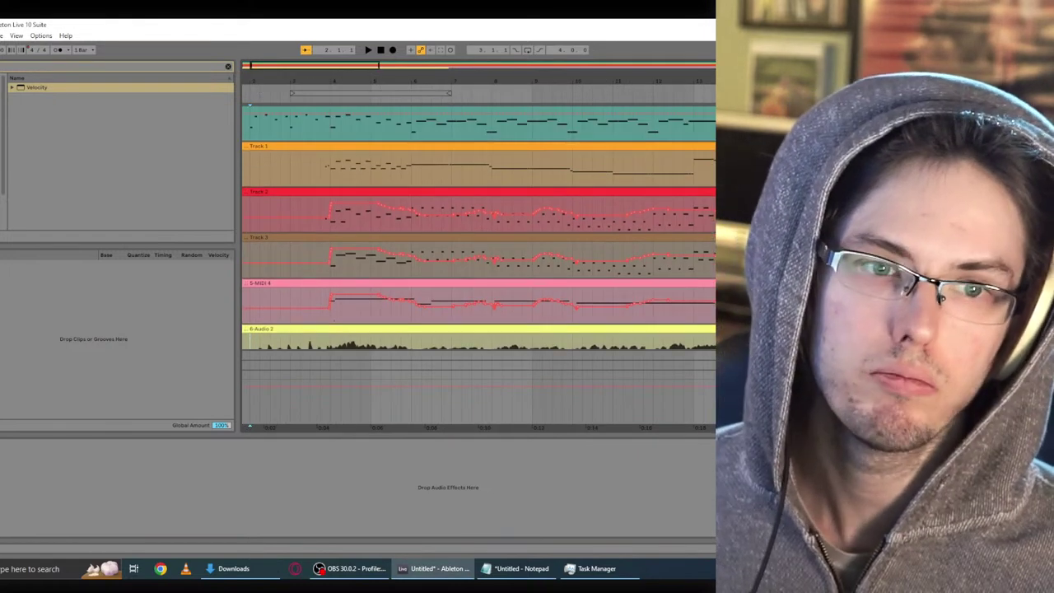
click(10, 444)
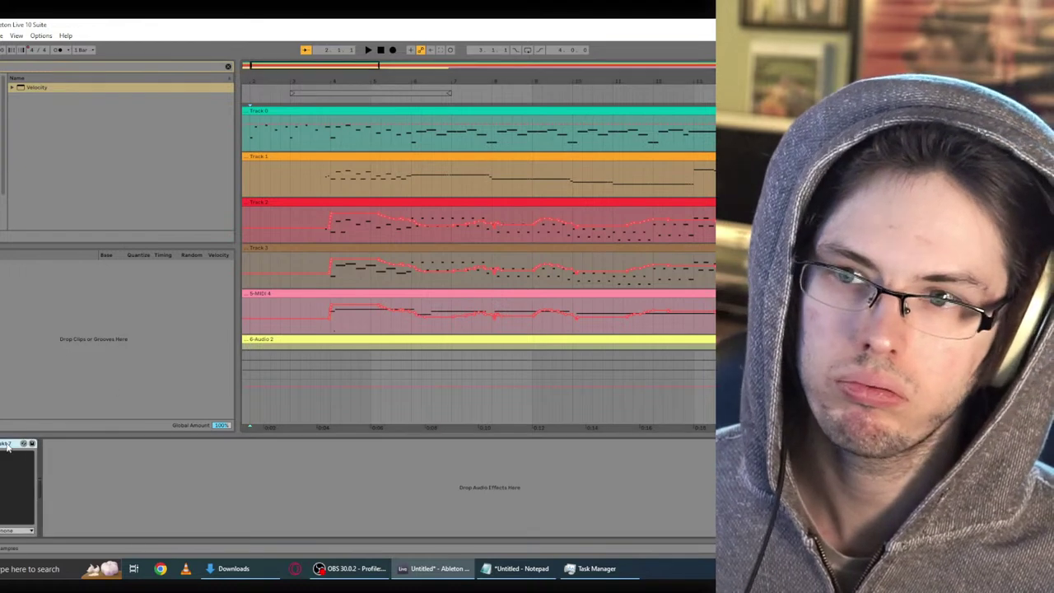
key(Delete)
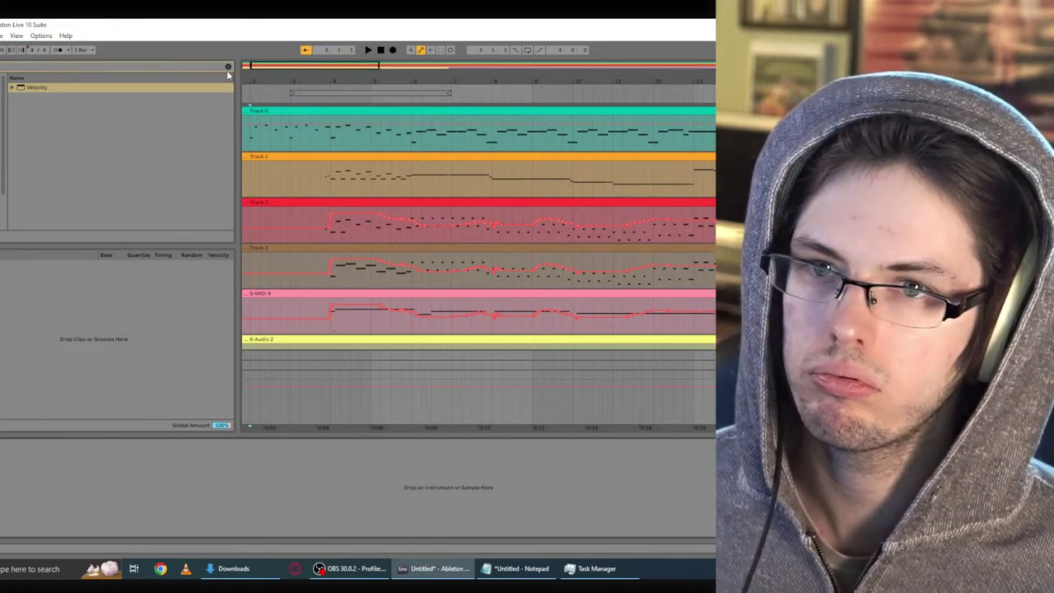
Step: Clear the browser search and look through the Antares VST3 plug-ins for an effect to use on the 6-Audio track
click(228, 68)
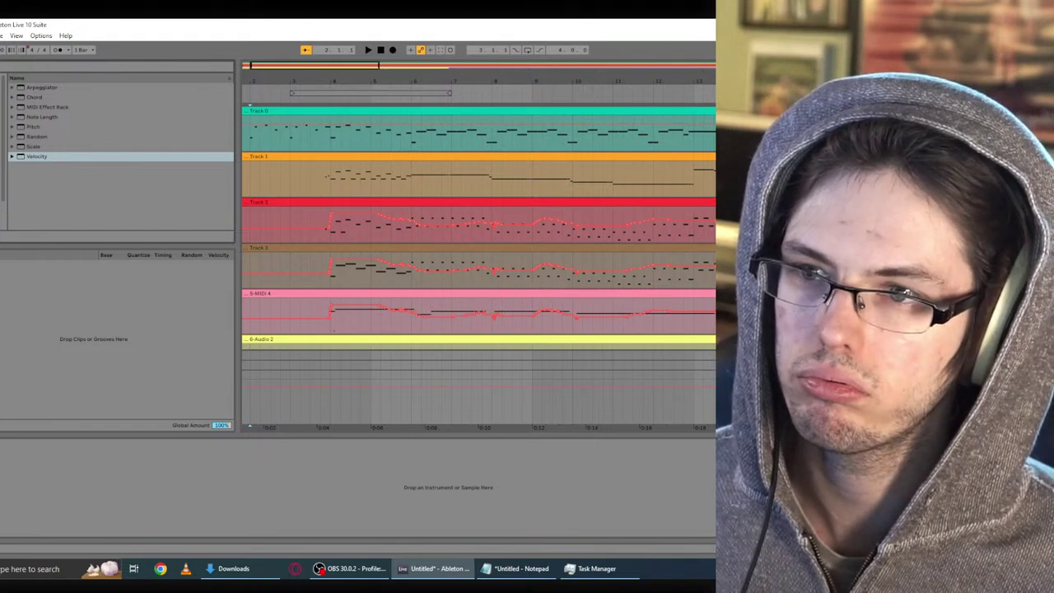
click(3, 149)
click(20, 97)
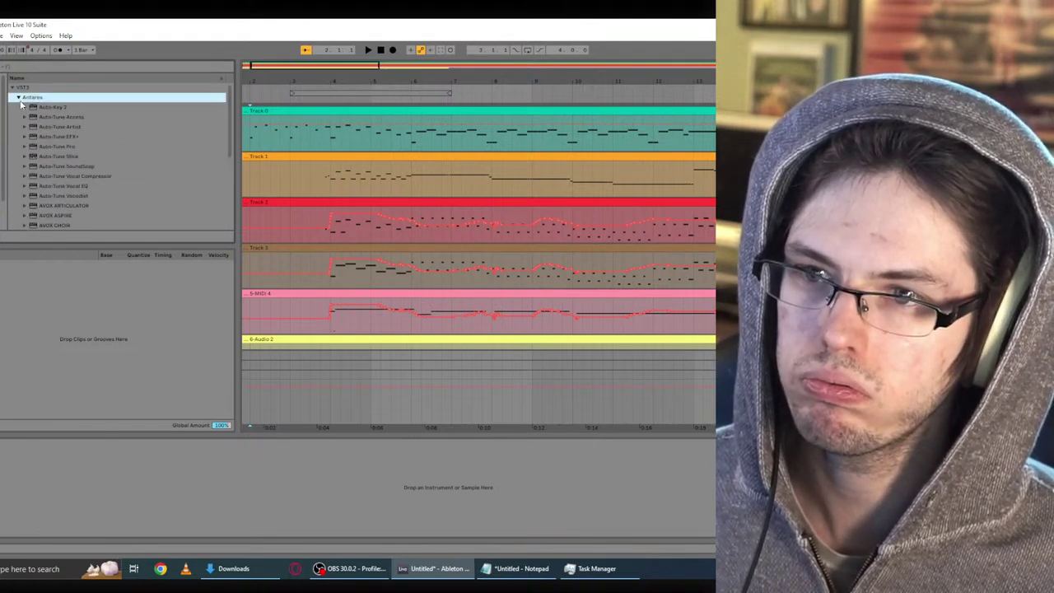
scroll(75, 172, down, 3)
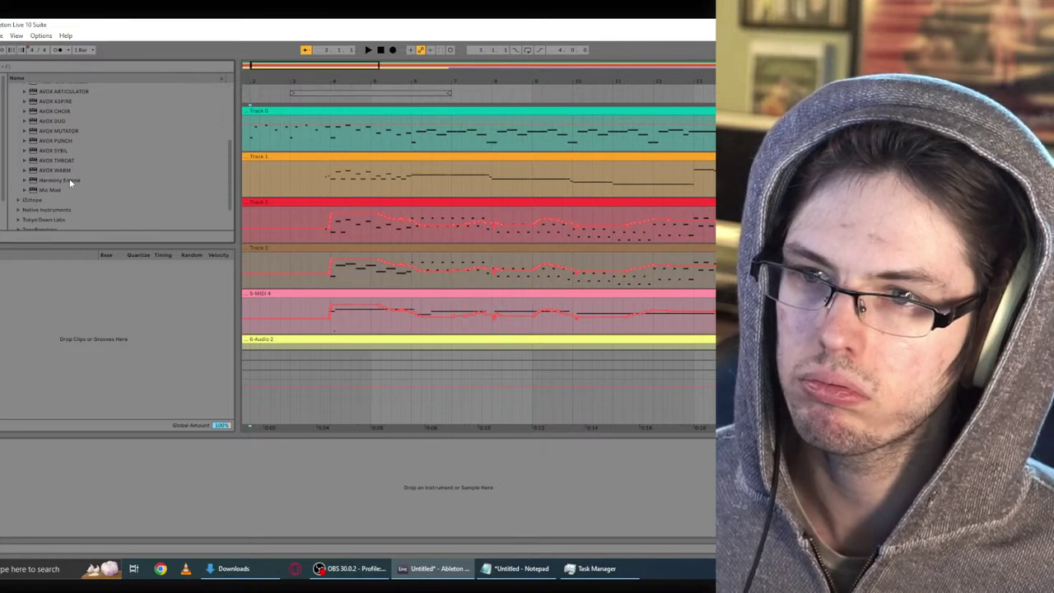
scroll(62, 166, up, 3)
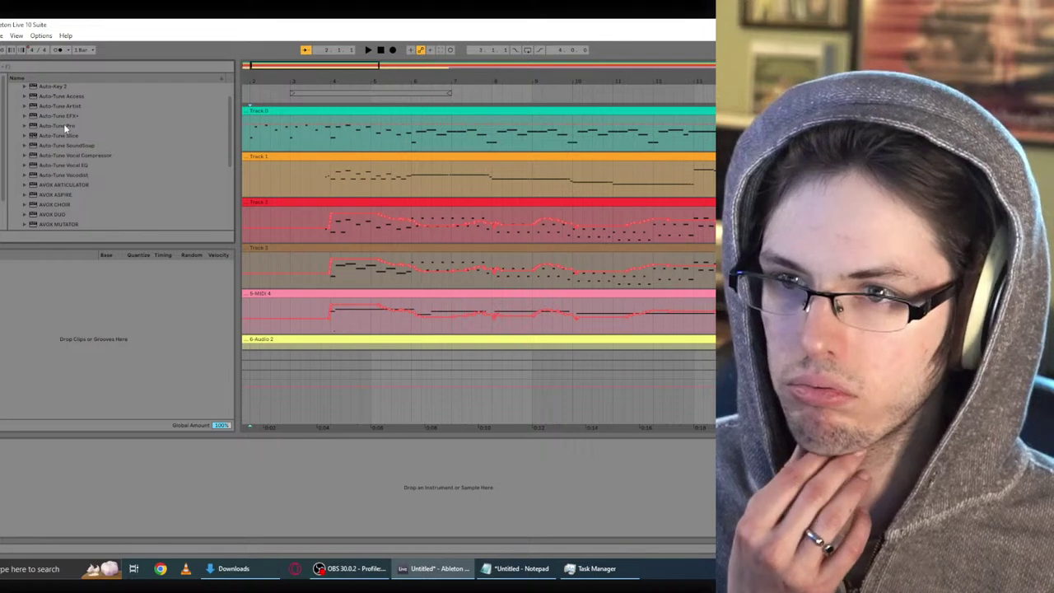
click(757, 339)
key(u)
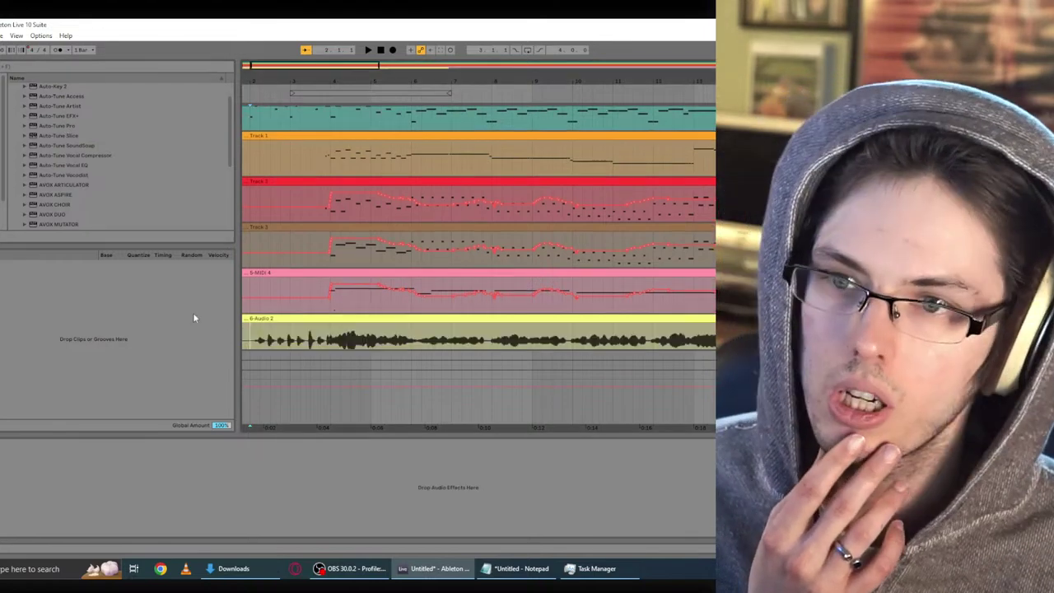
scroll(59, 173, up, 1)
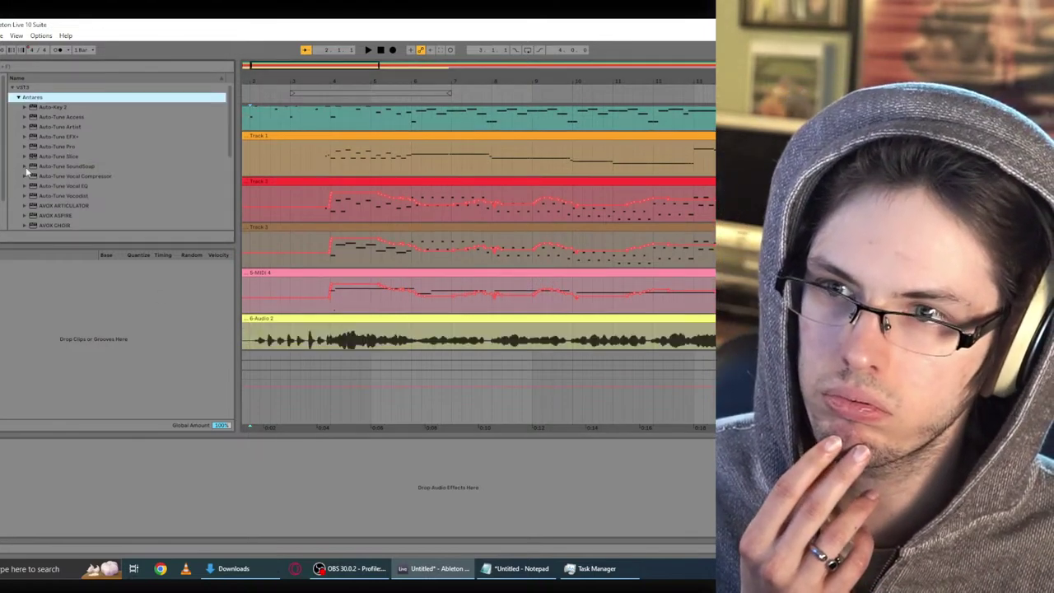
Step: Try the vox choir2.adg Audio Effect Rack on the 6-Audio track, closing its plug-in windows and removing the rack again
click(2, 167)
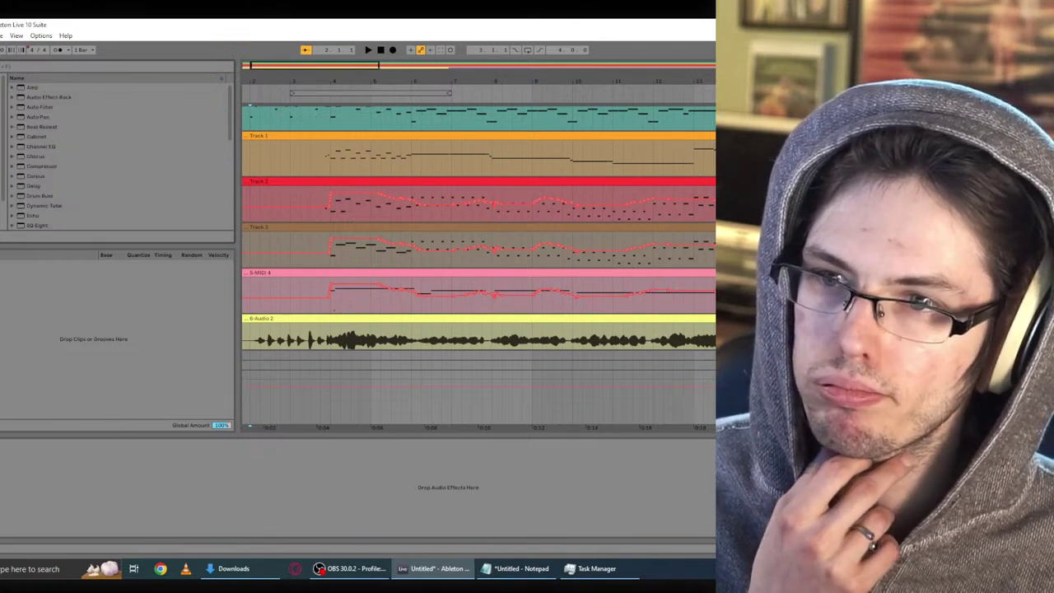
scroll(34, 167, up, 4)
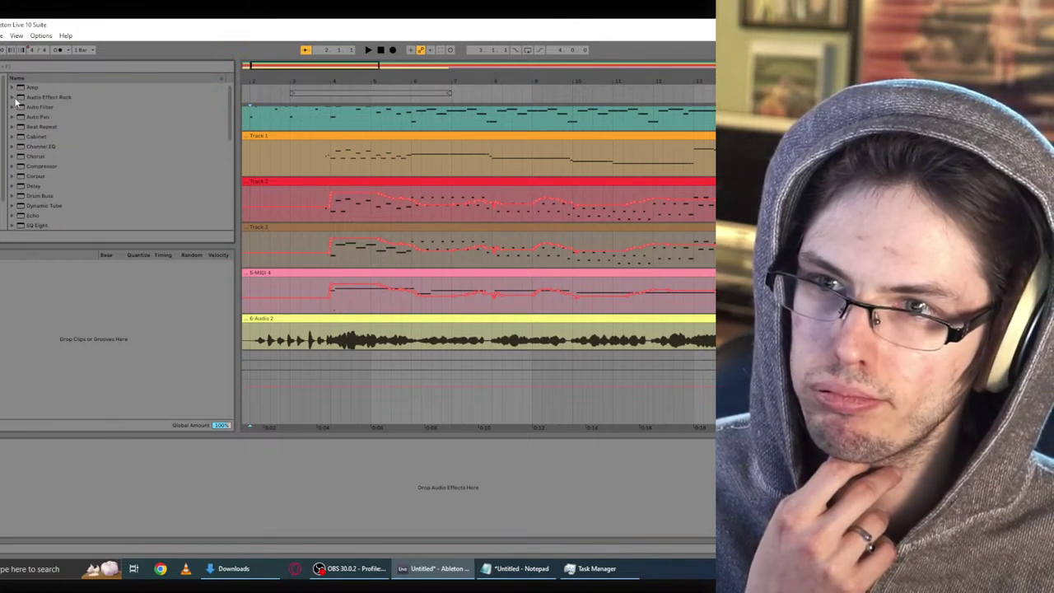
click(13, 97)
click(41, 167)
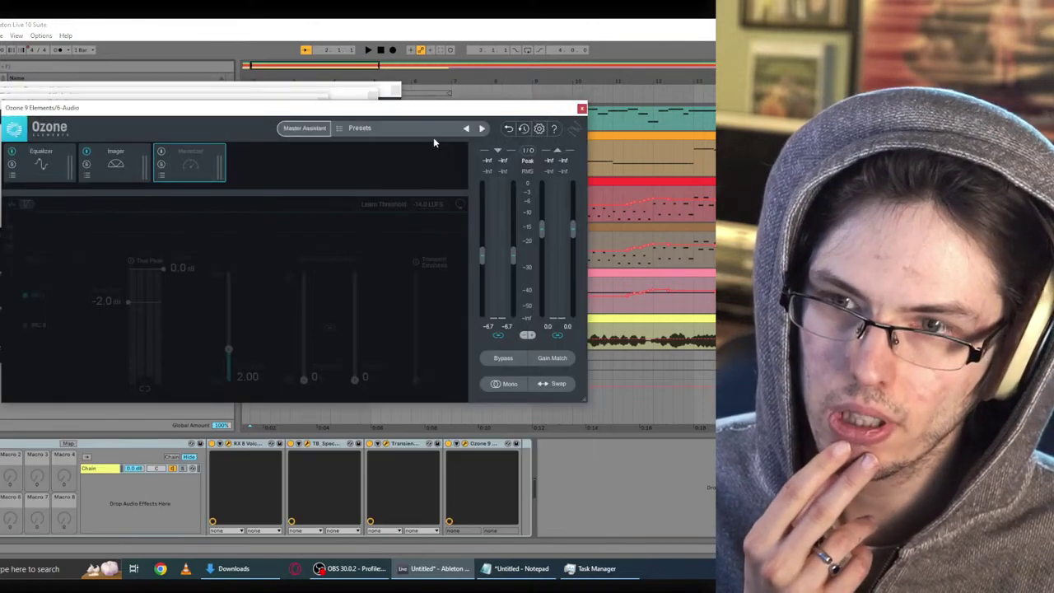
click(581, 108)
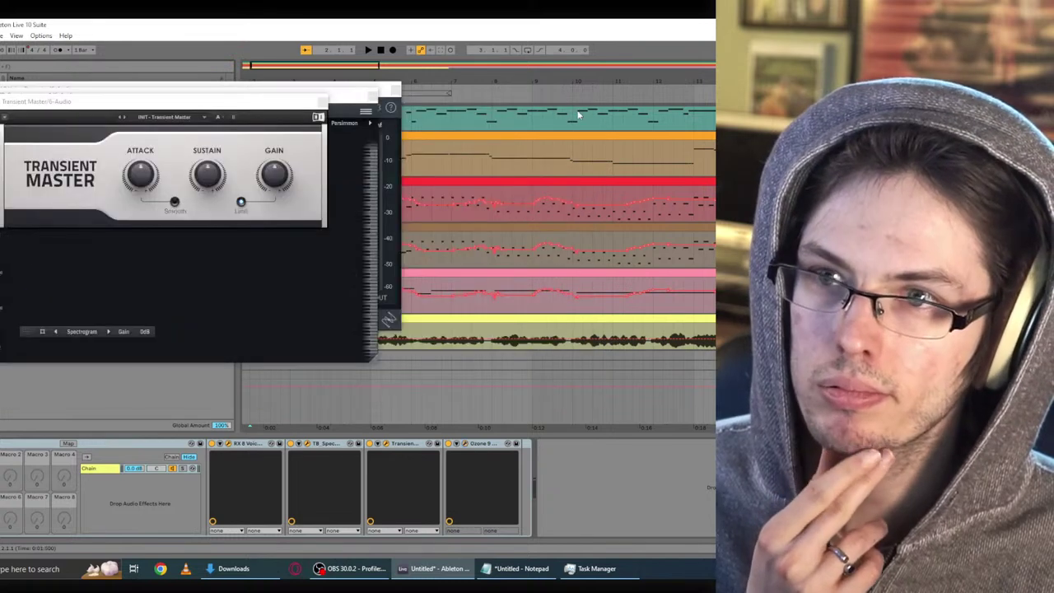
click(321, 101)
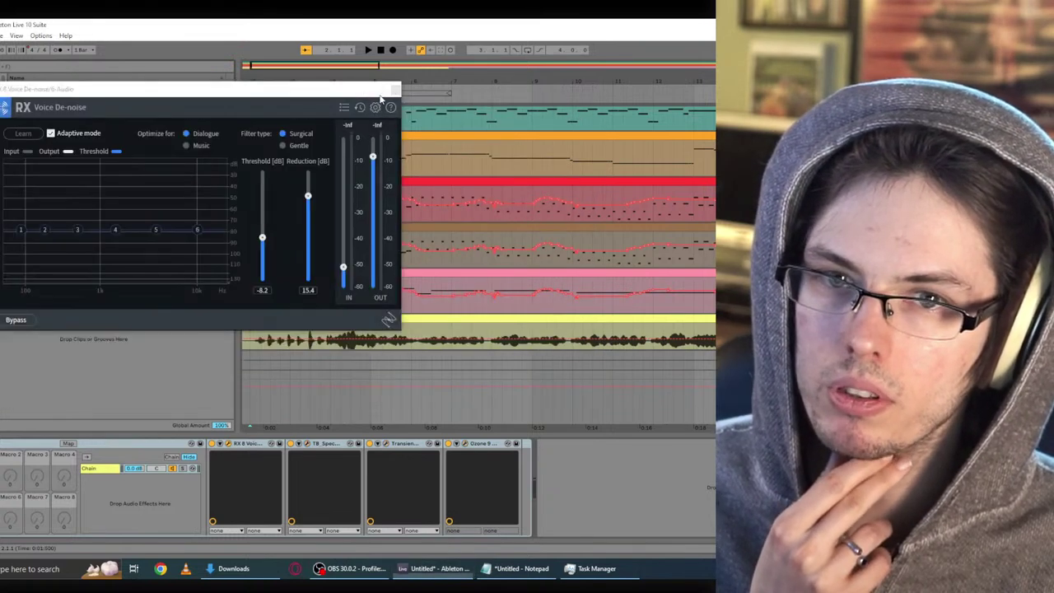
click(395, 89)
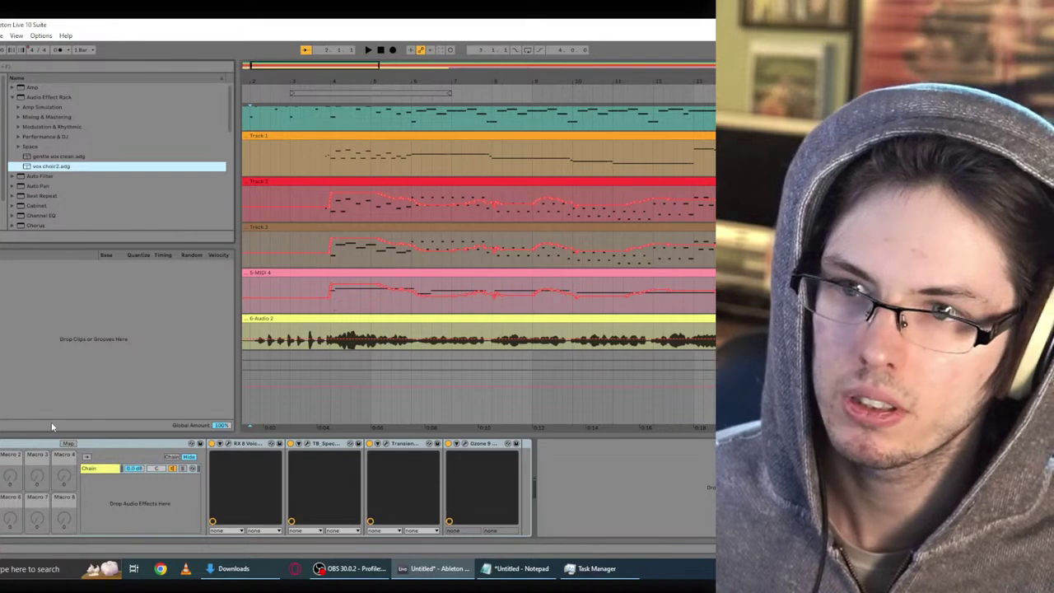
click(39, 446)
key(Delete)
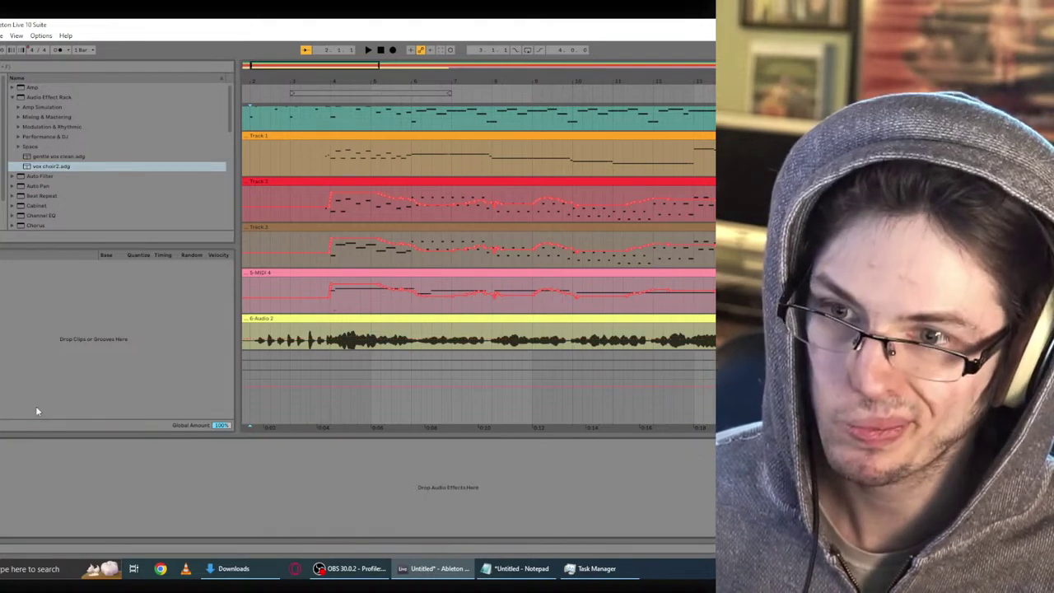
Step: Add the vox choir2.adg Audio Effect Rack to the 6-Audio track and close its Supercharger and TDR Nova windows
double_click(62, 166)
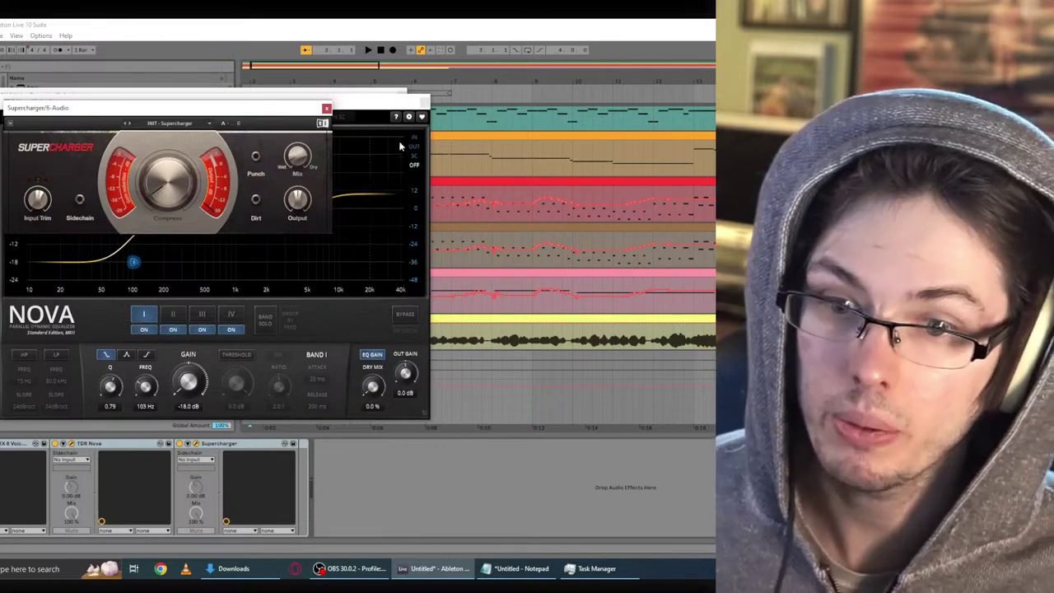
click(326, 107)
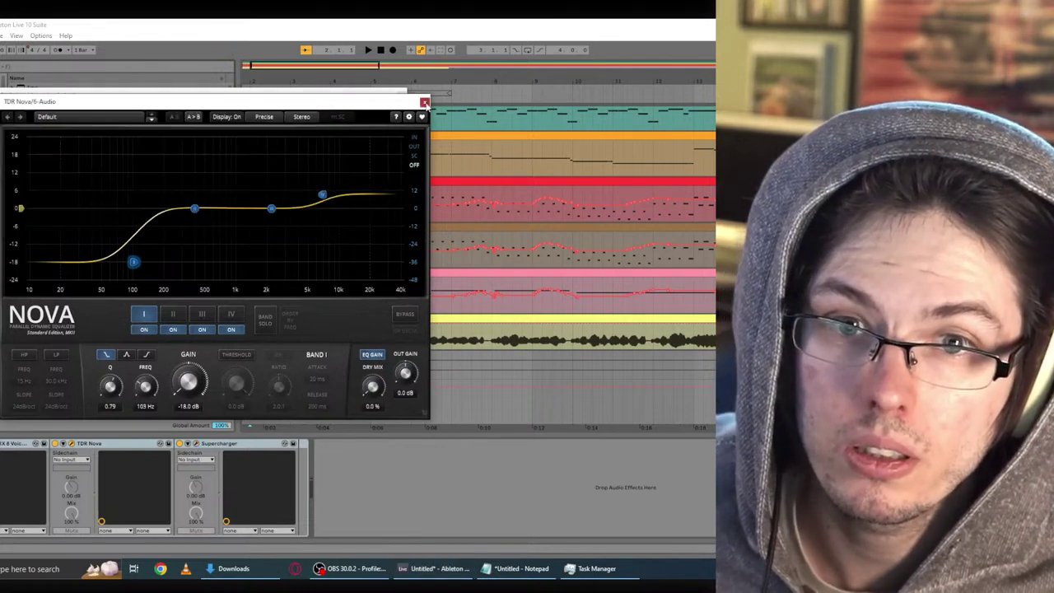
click(424, 103)
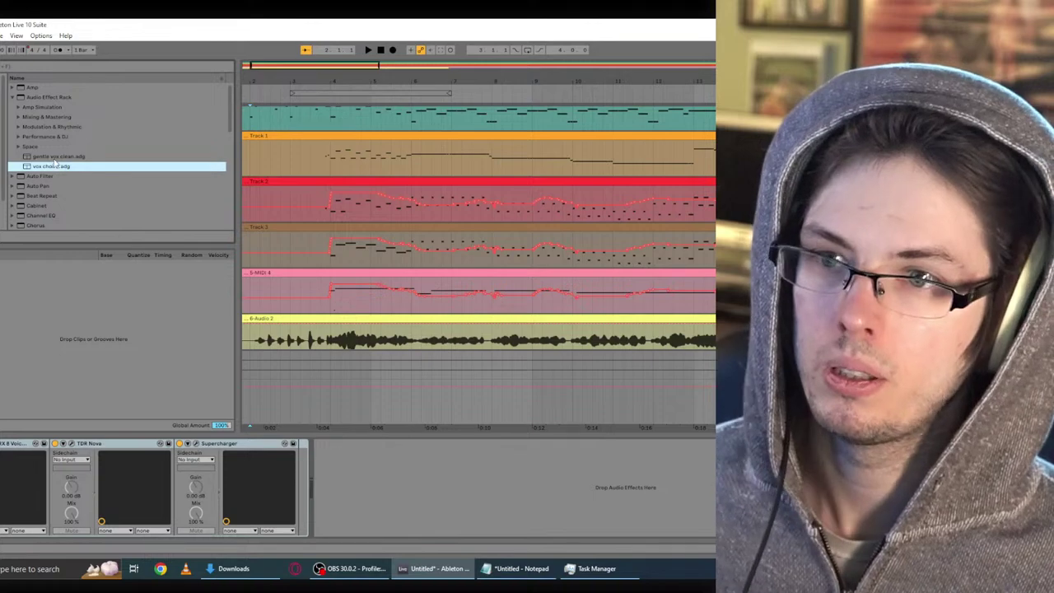
Step: Add Auto-Tune Pro after the rack and set Retune Speed to 103, Flex Tune to 25 and Humanize to 100
click(2, 165)
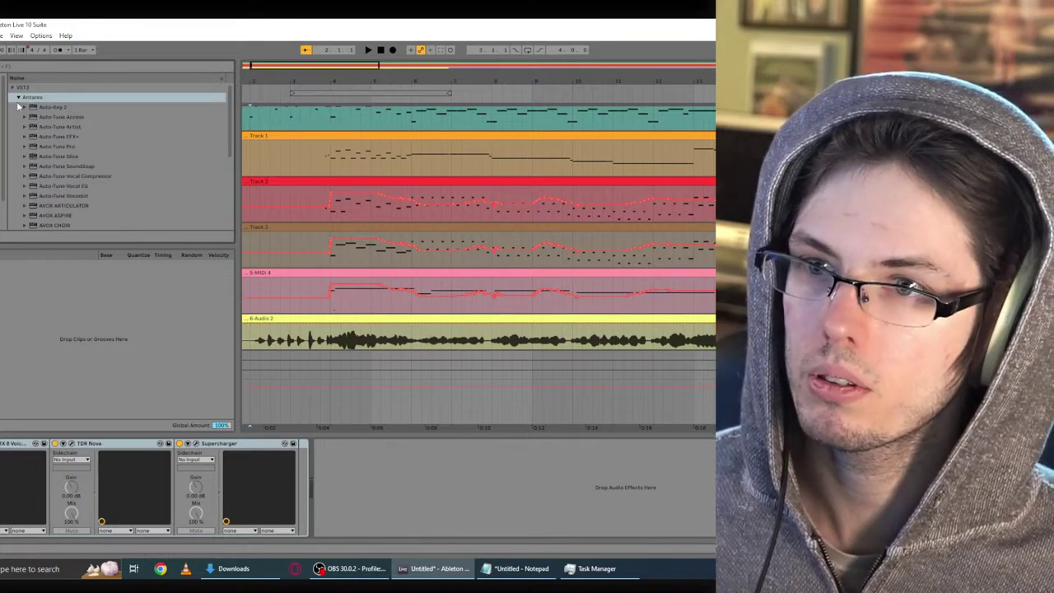
double_click(46, 147)
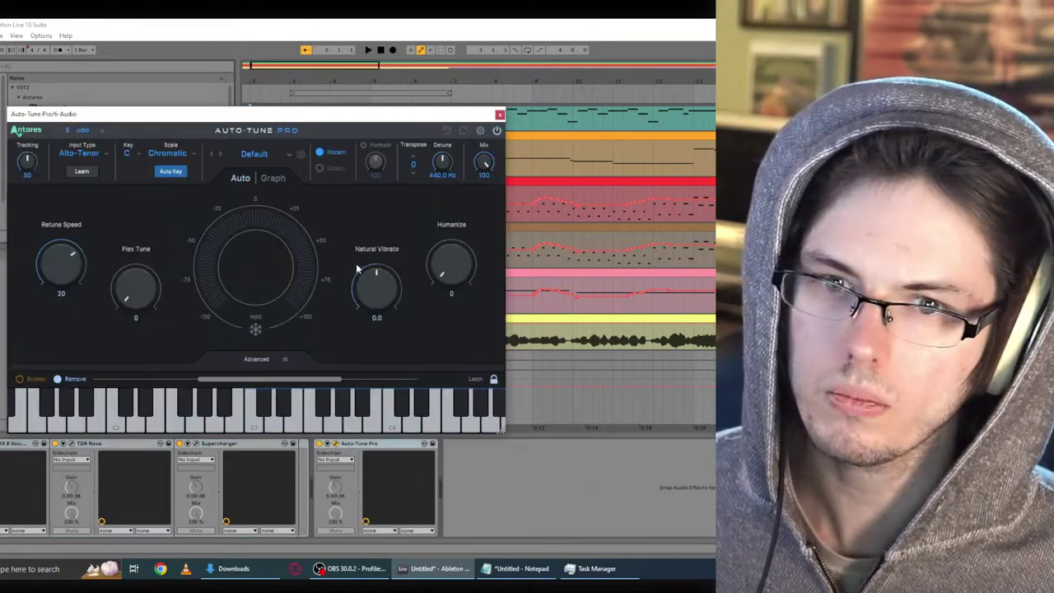
drag(71, 266, 91, 333)
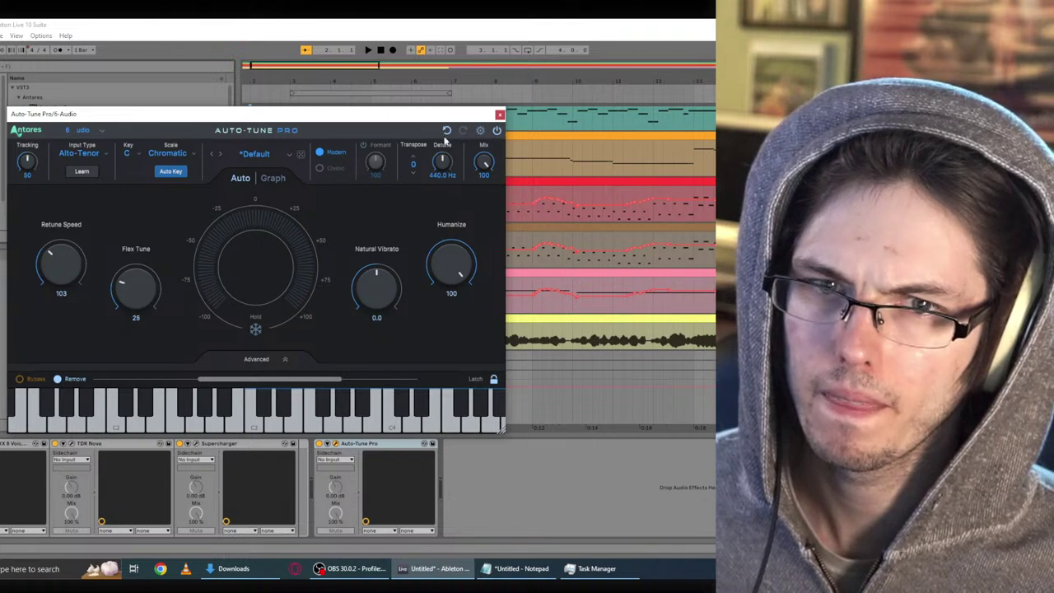
click(499, 115)
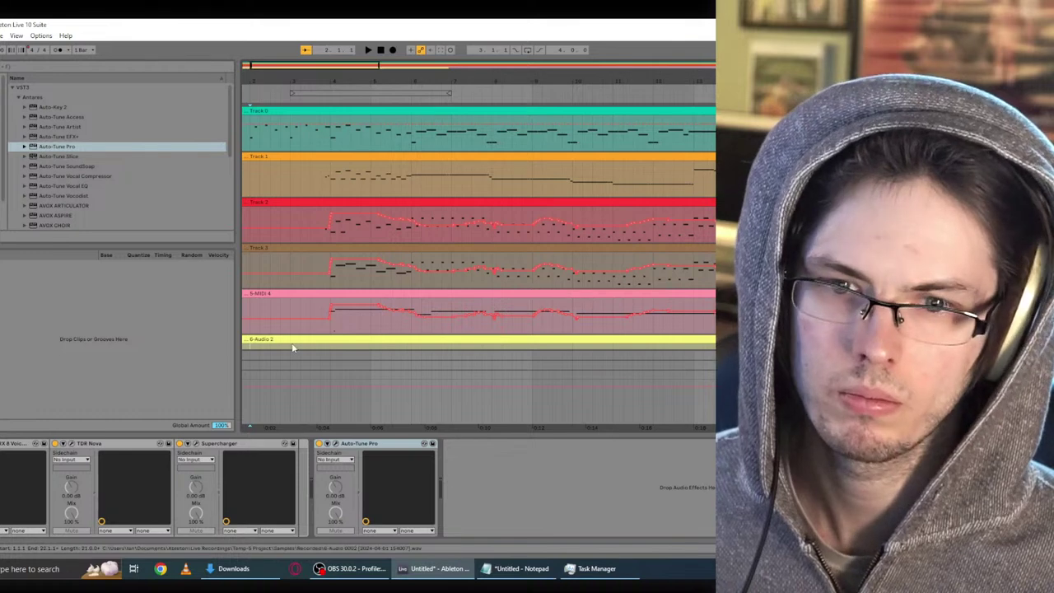
Step: Check the General and MIDI Control preferences of Auto-Tune Pro, saving them and closing the plug-in window
scroll(306, 331, down, 2)
click(334, 444)
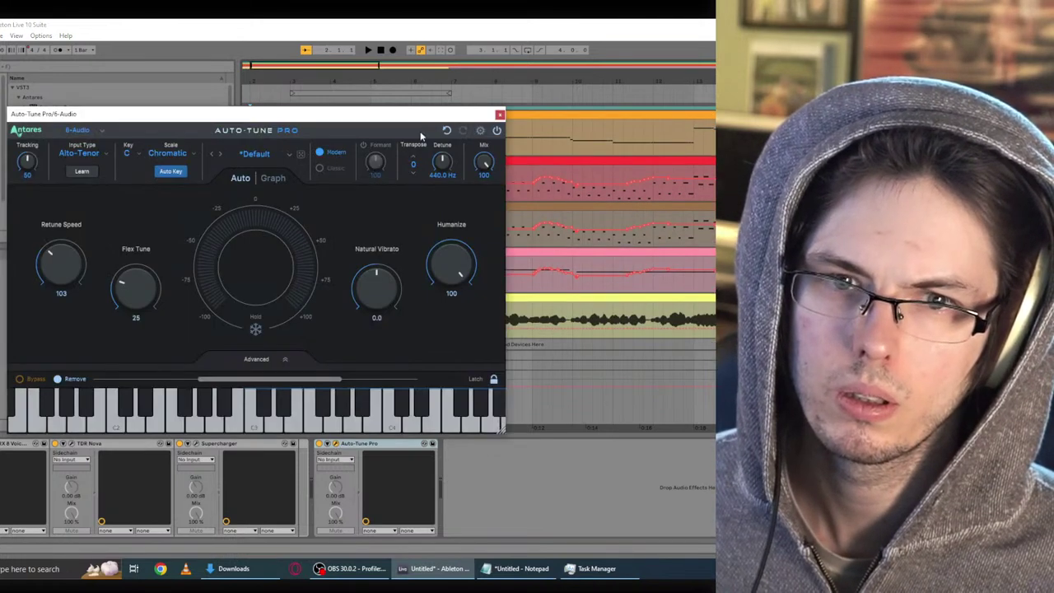
click(481, 131)
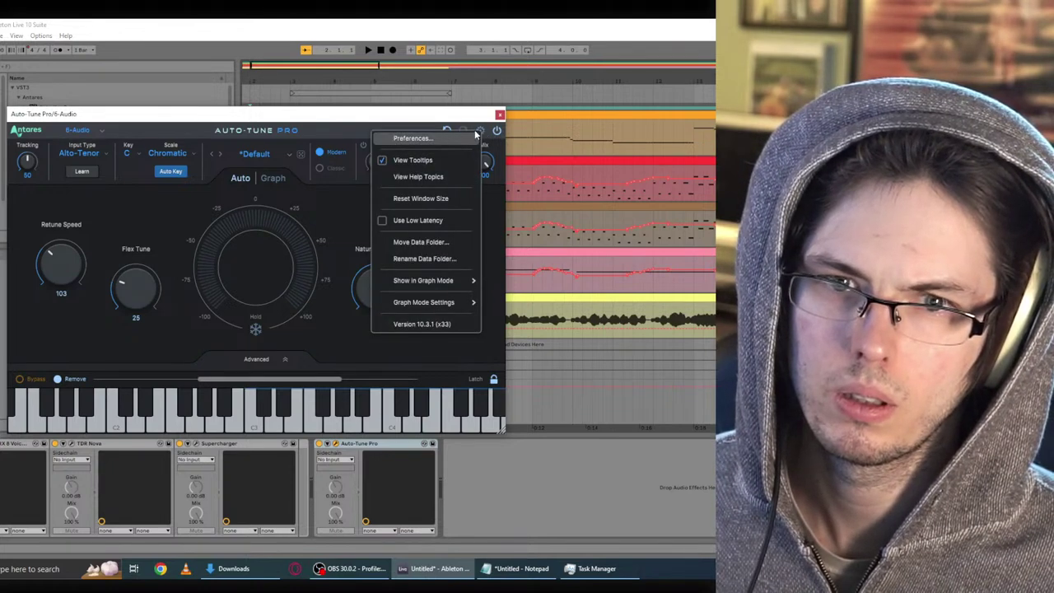
click(443, 137)
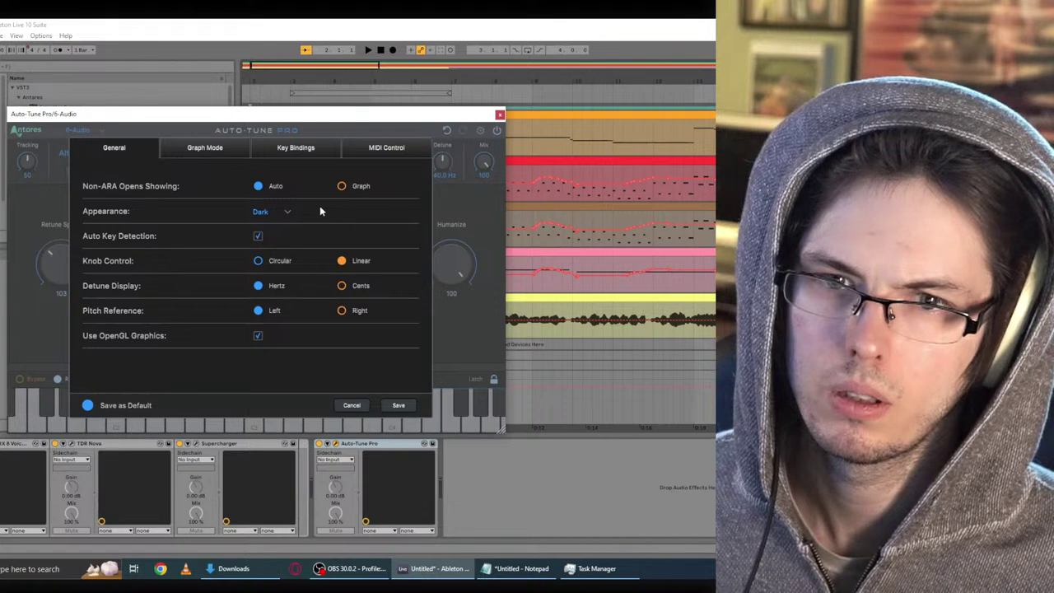
click(376, 149)
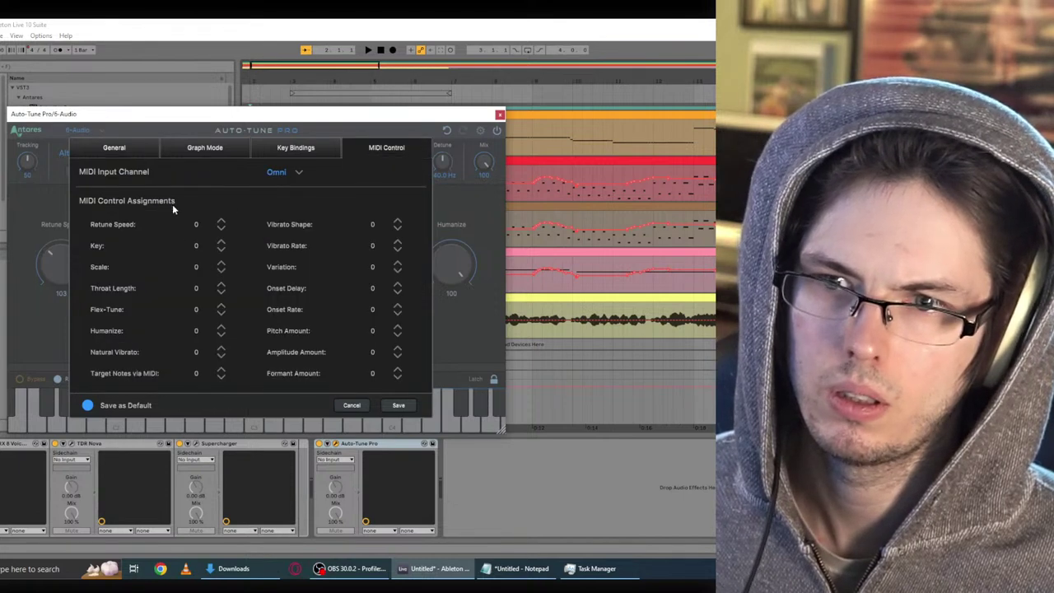
click(397, 404)
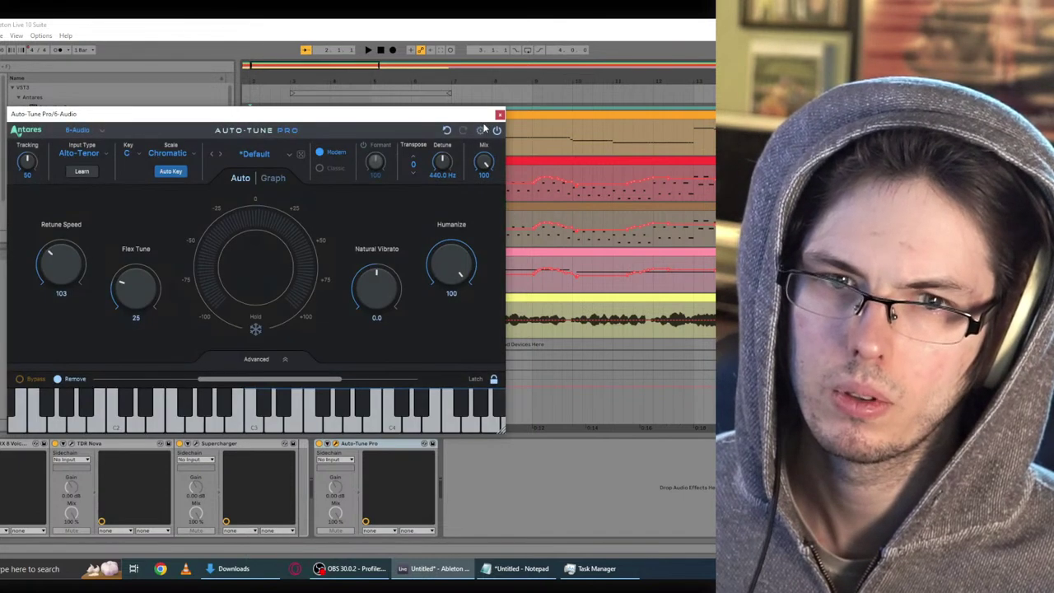
click(500, 115)
Step: Play the take and adjust Auto-Tune Pro to Retune Speed 51 and Flex Tune 41, closing its window when finished
key(space)
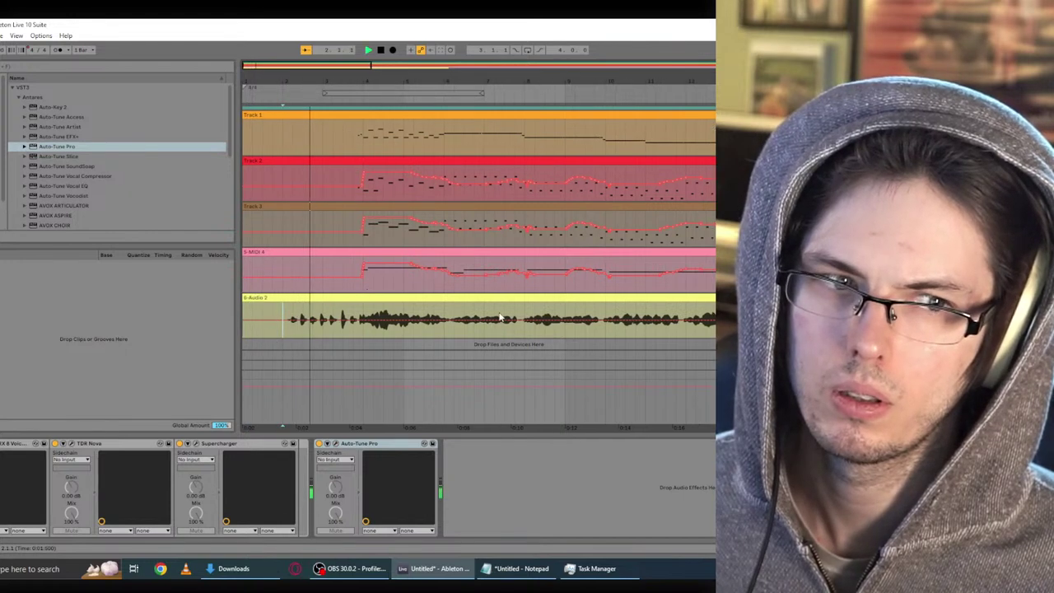
scroll(508, 305, up, 1)
scroll(508, 305, down, 1)
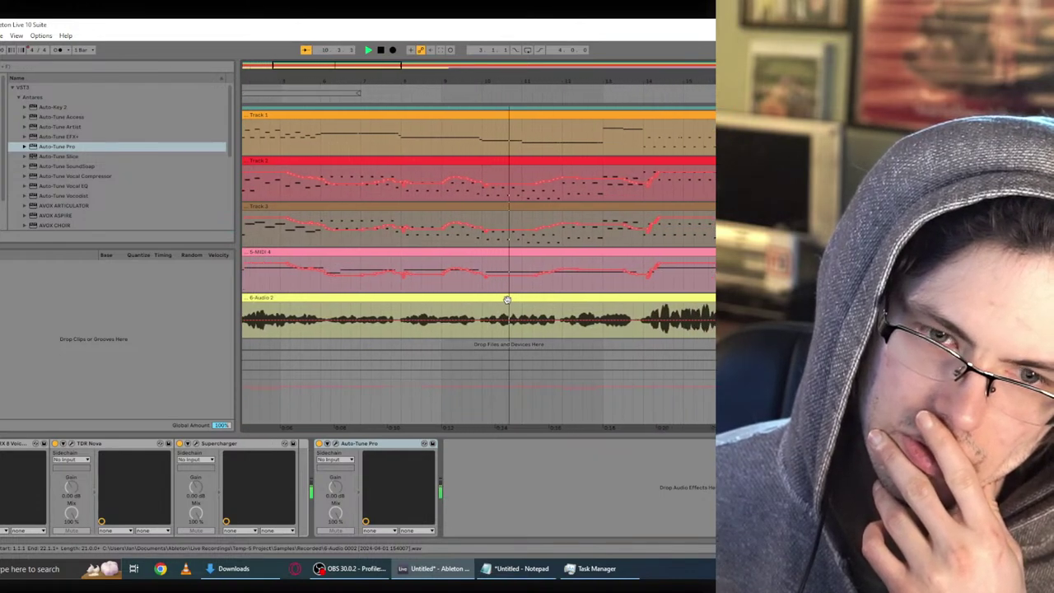
click(336, 443)
drag(70, 274, 62, 257)
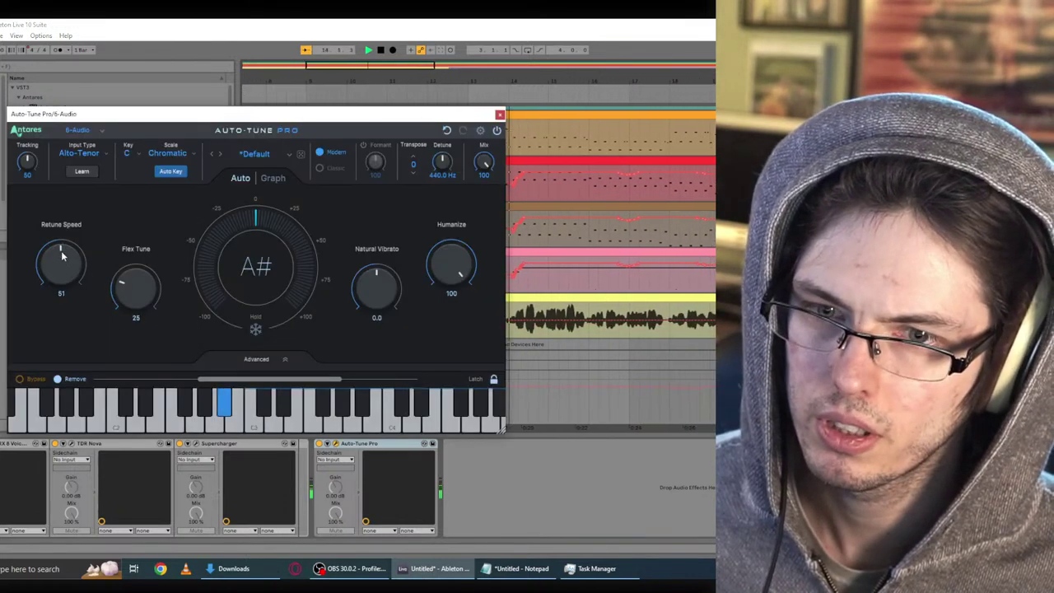
click(272, 357)
click(409, 348)
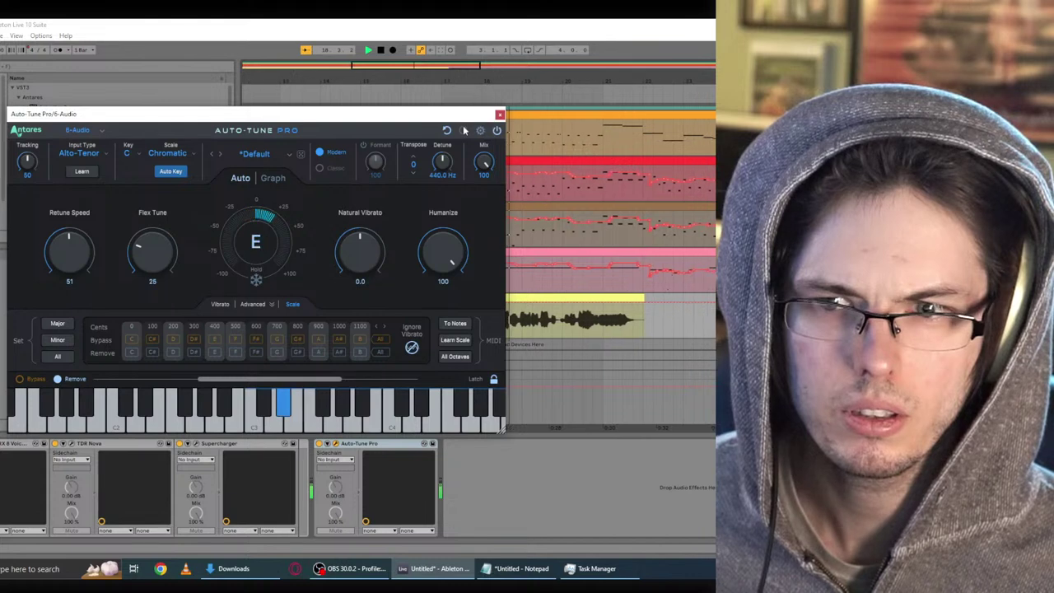
drag(152, 258, 153, 245)
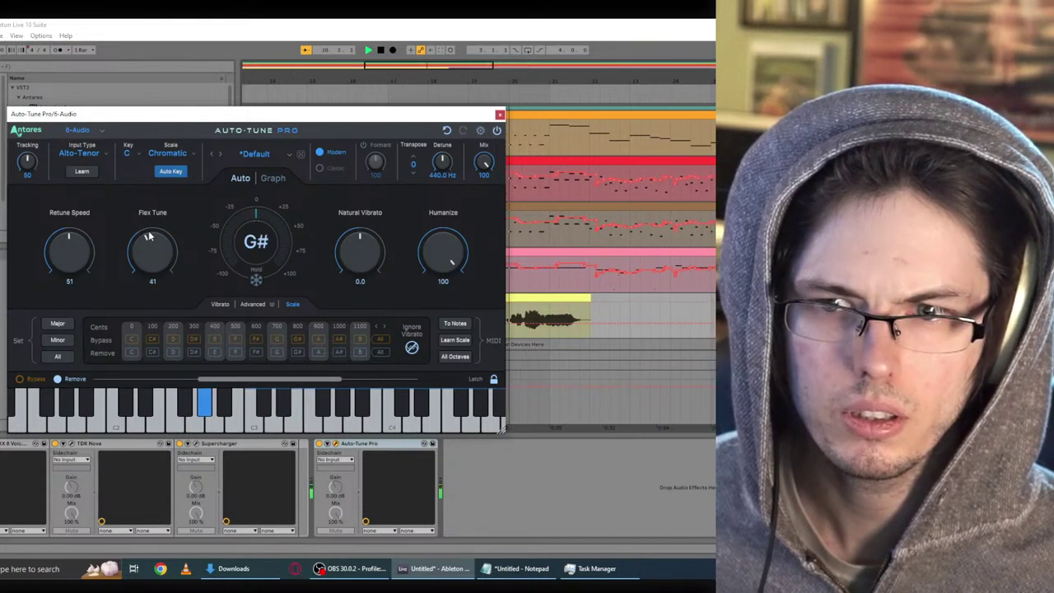
click(500, 115)
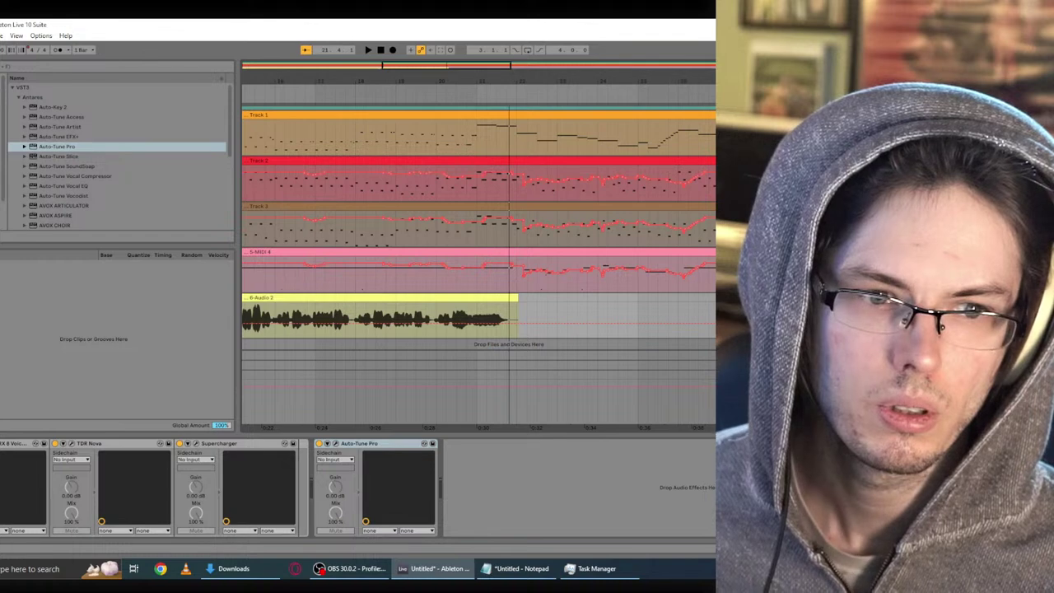
Step: Duplicate the 6-Audio track and add the AVOX DUO plug-in to the end of the copy's device chain
key(ctrl+d)
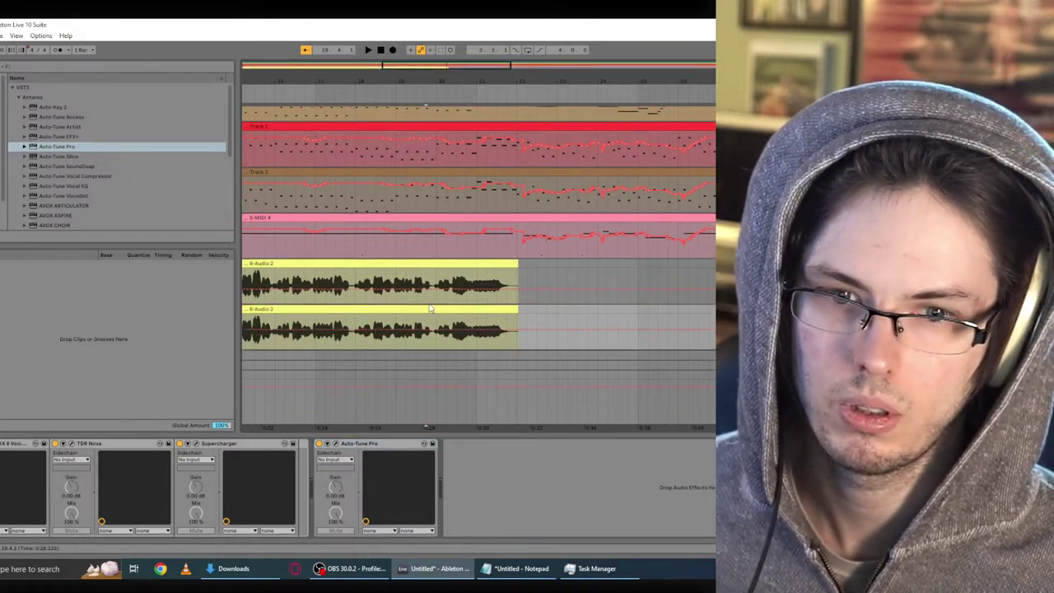
click(430, 308)
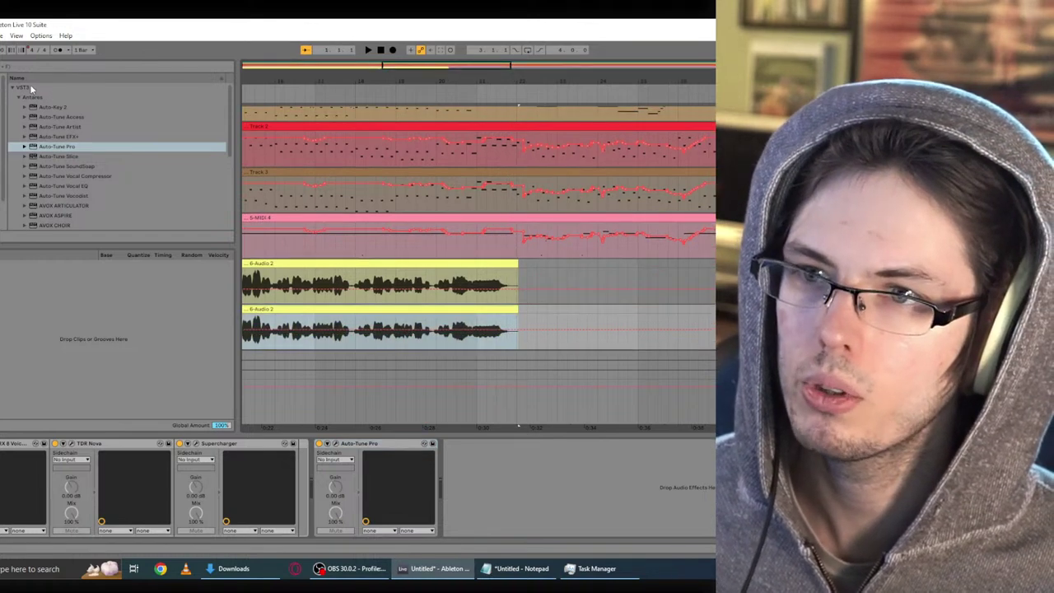
scroll(54, 166, down, 1)
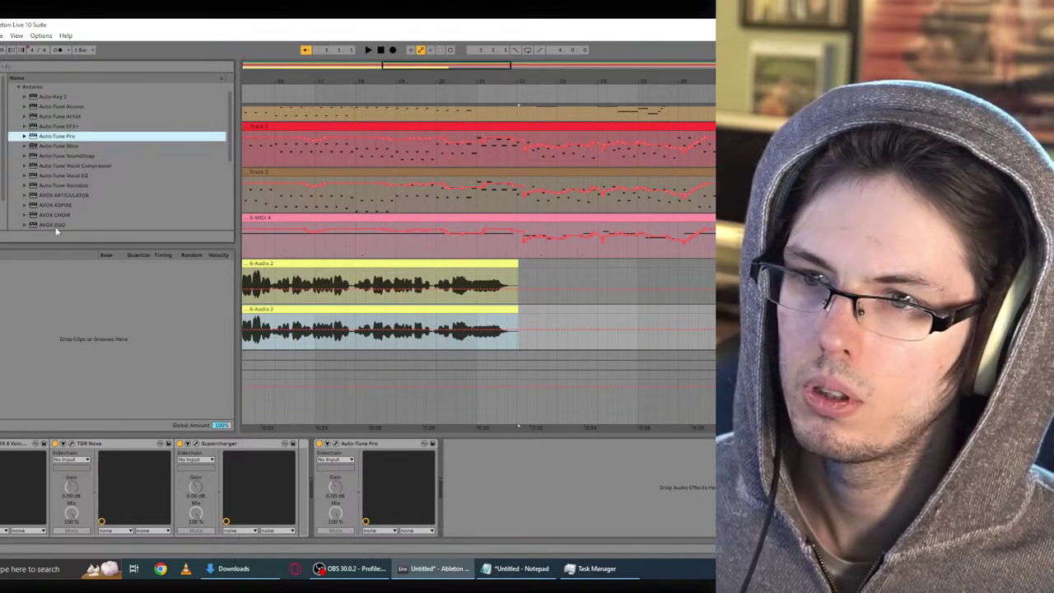
double_click(55, 225)
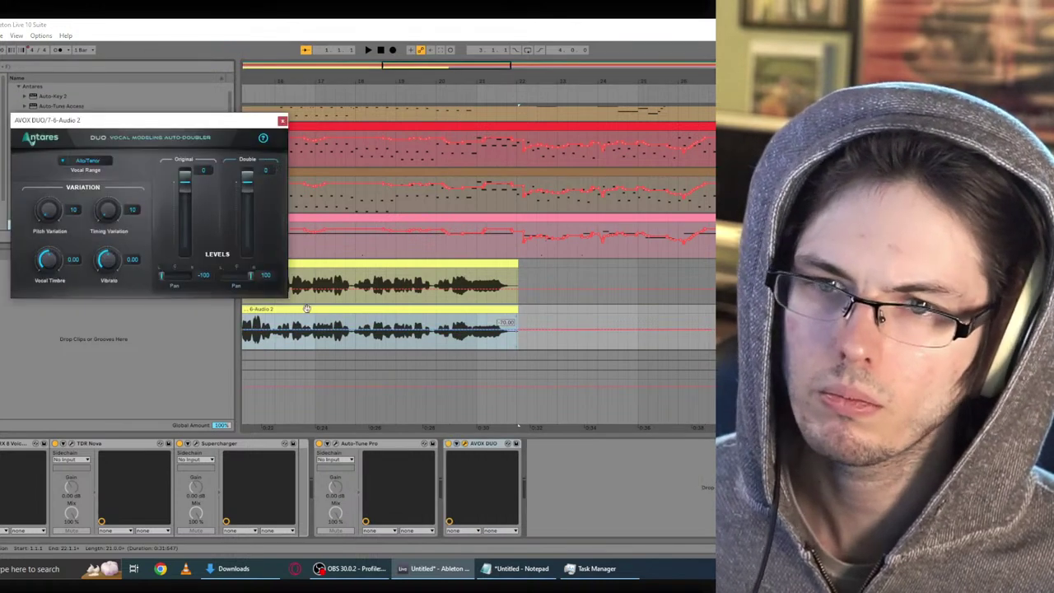
Step: Set AVOX DUO's Original level to -inf, Double pan to 0, Pitch Variation to 23 and Timing Variation to 22
drag(185, 180, 185, 243)
drag(250, 275, 238, 279)
drag(102, 216, 64, 201)
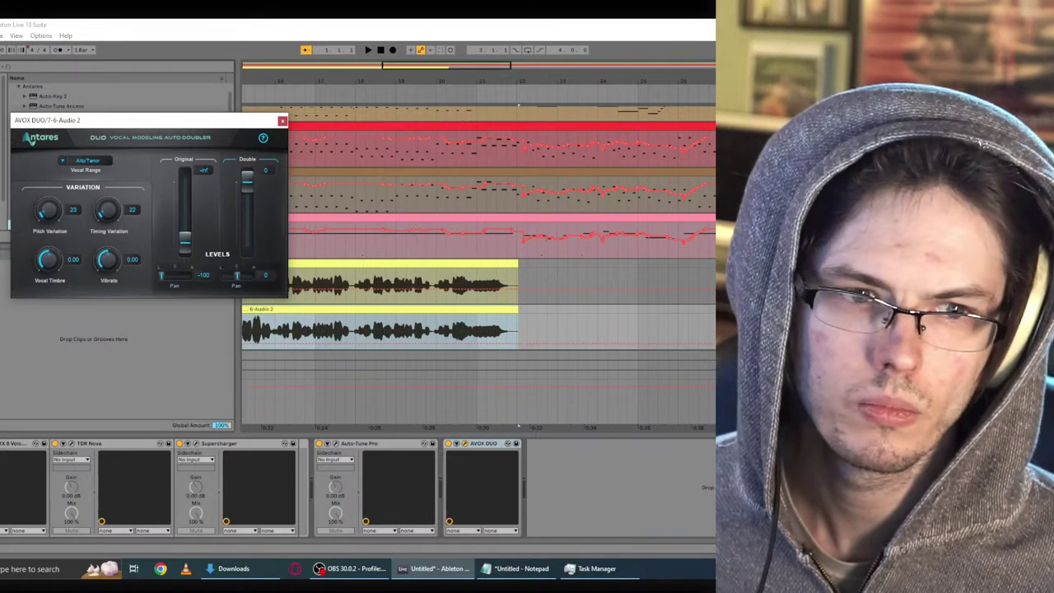
Step: Group the two audio tracks and add AVOX CHOIR to the group with 8 voices and Pitch at 38, playing the result
key(Delete)
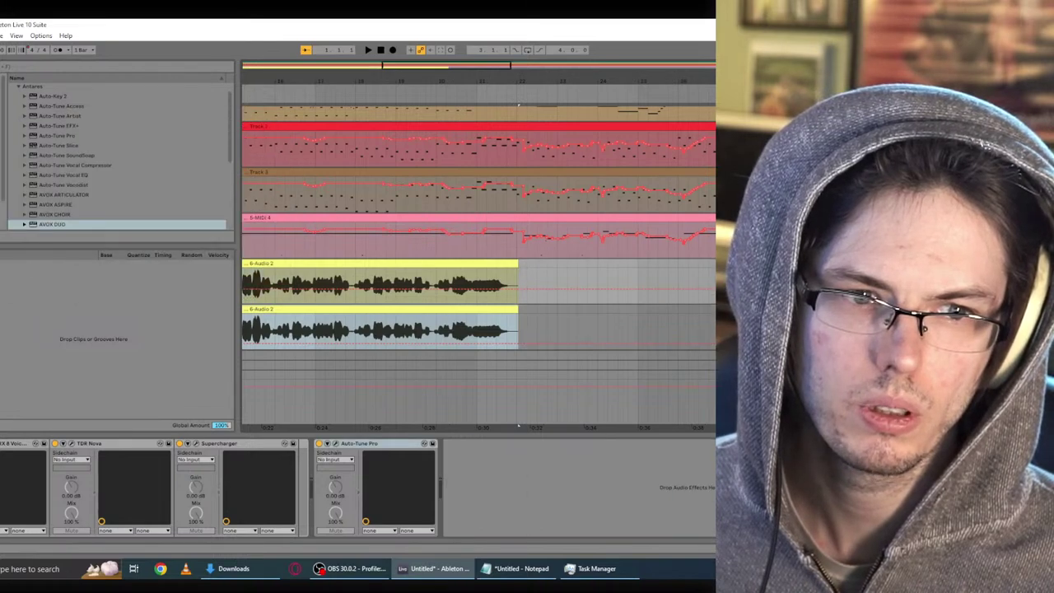
key(ctrl+z)
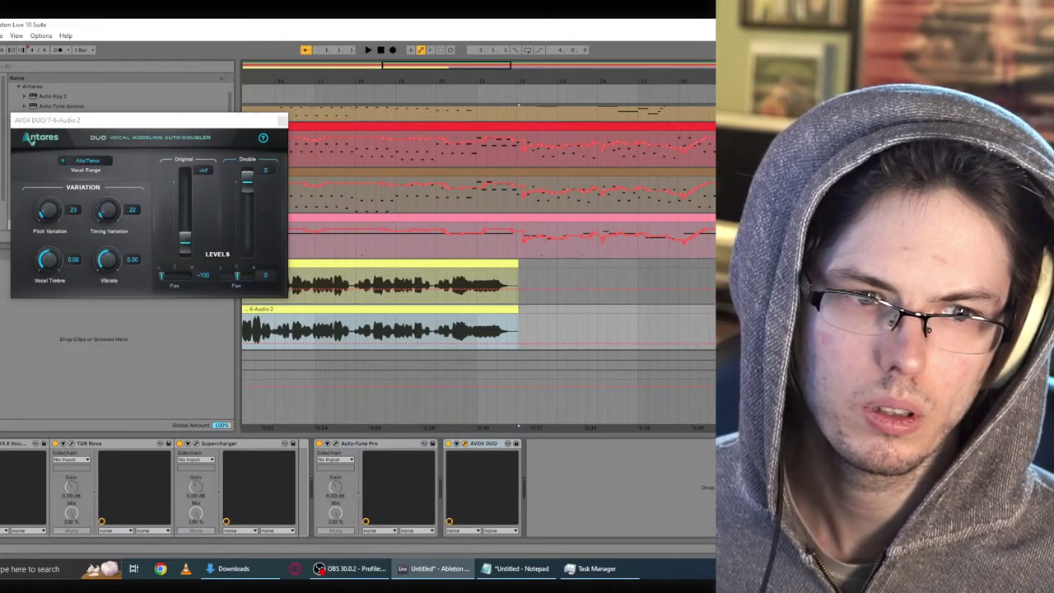
key(ctrl+g)
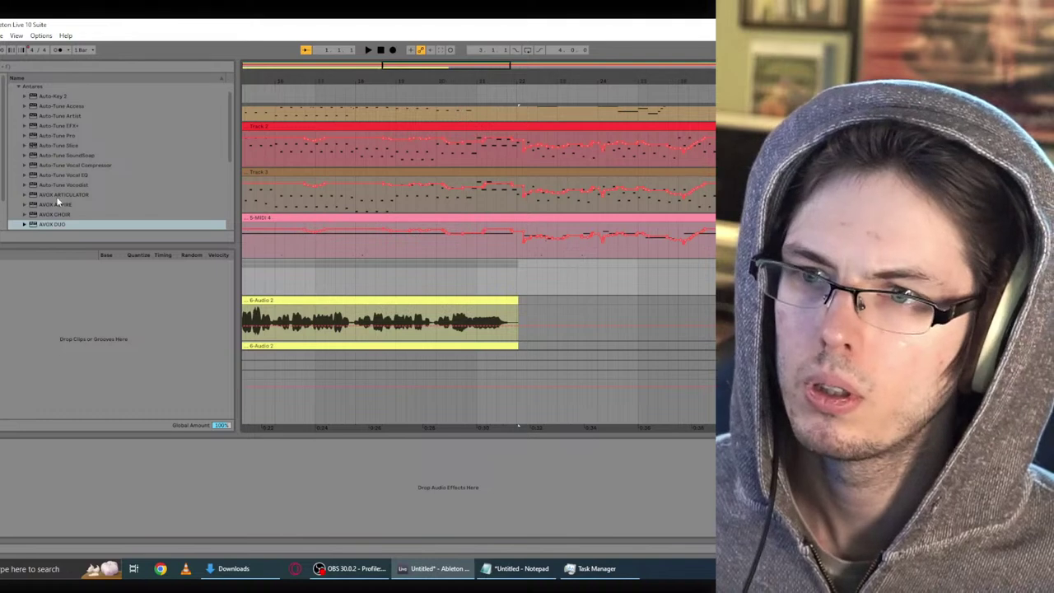
double_click(49, 213)
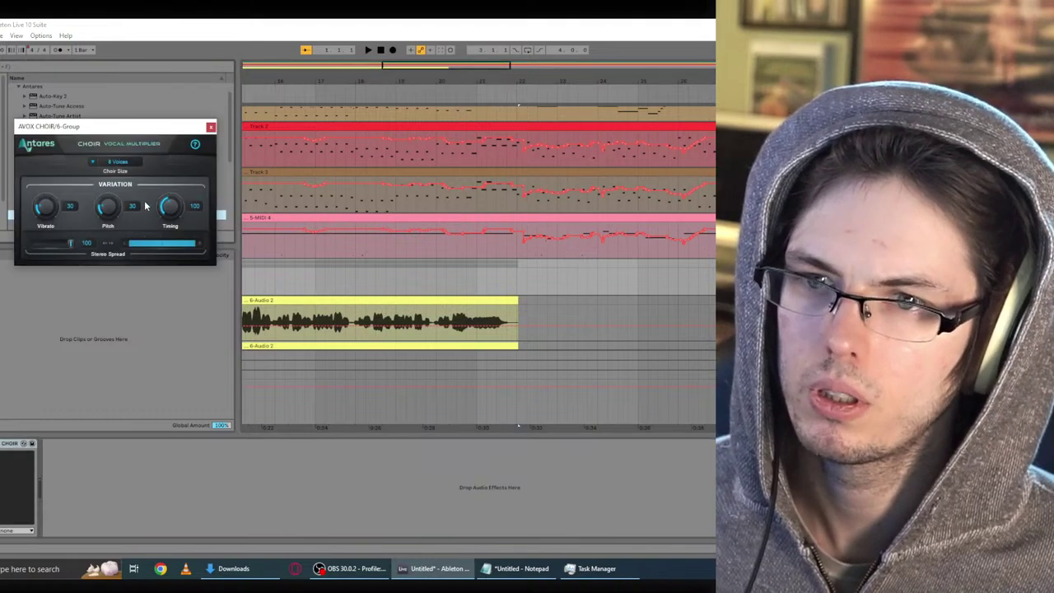
key(space)
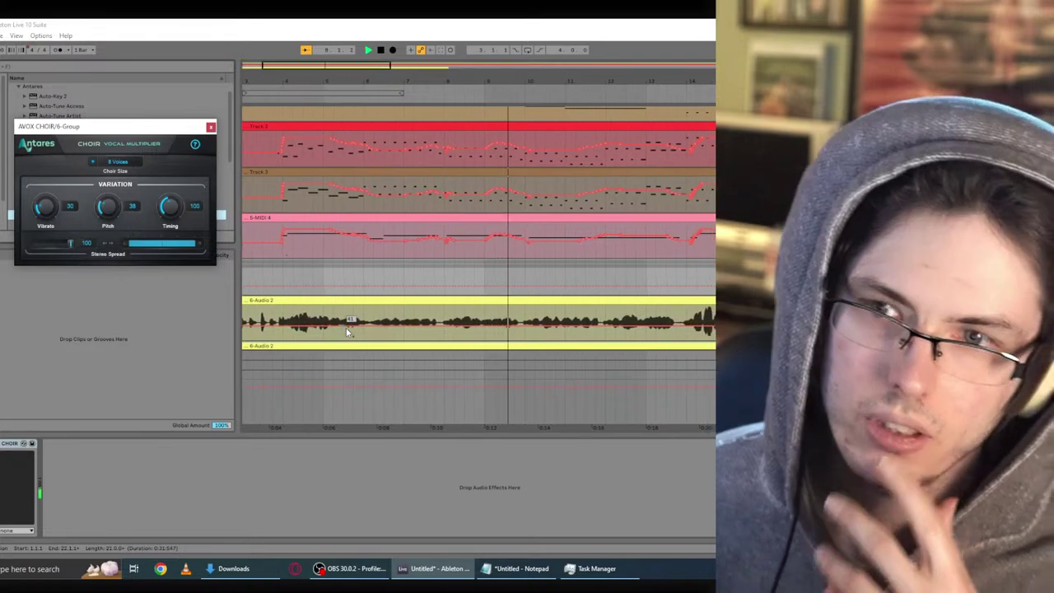
Step: Turn off Auto-Tune Pro on both audio tracks in the group while listening to the playback
click(449, 345)
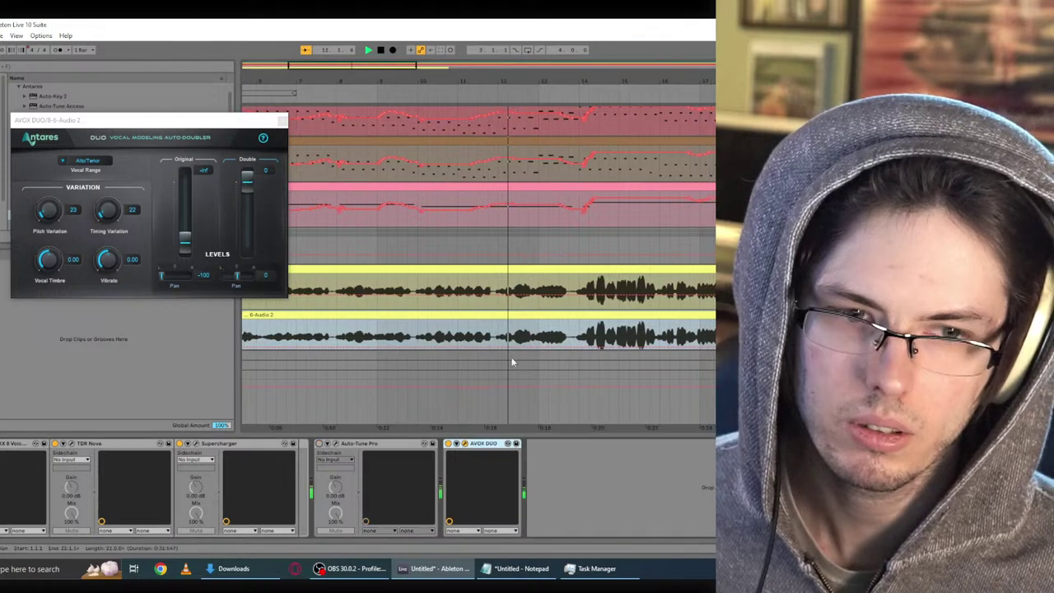
key(Delete)
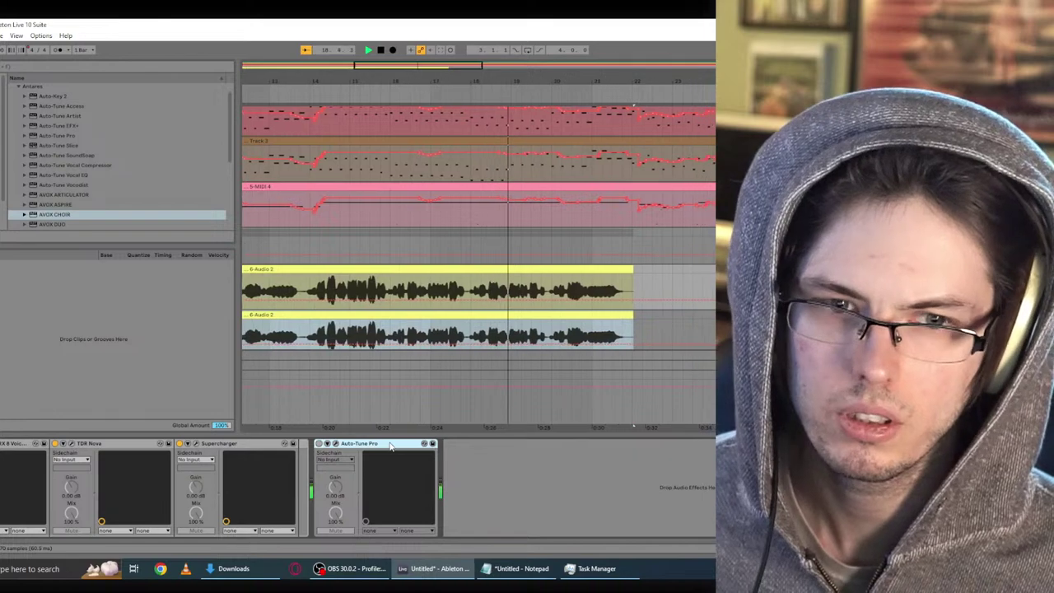
scroll(486, 328, up, 2)
scroll(483, 325, up, 2)
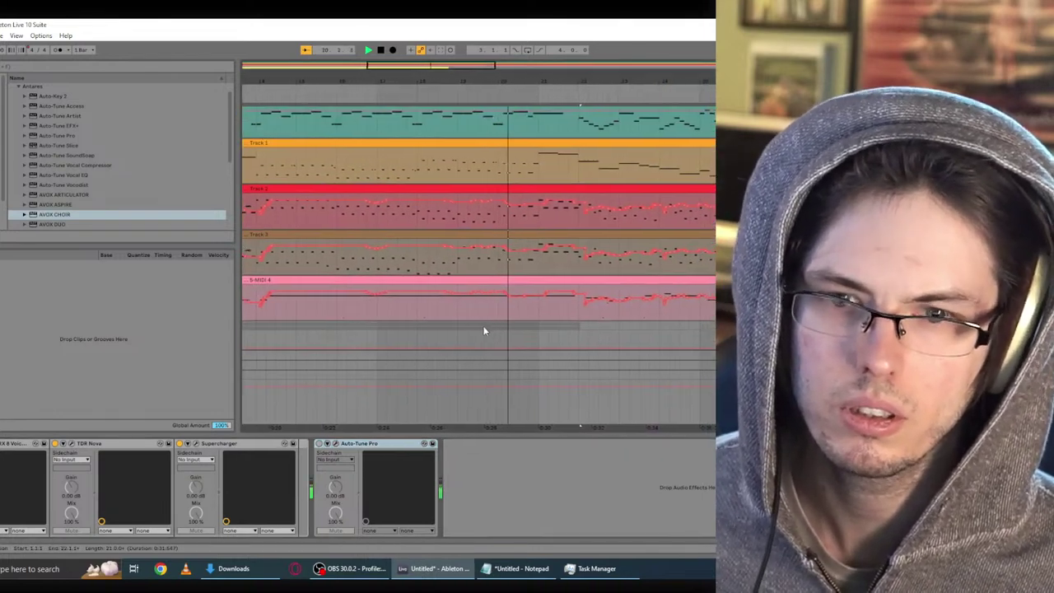
scroll(461, 350, down, 4)
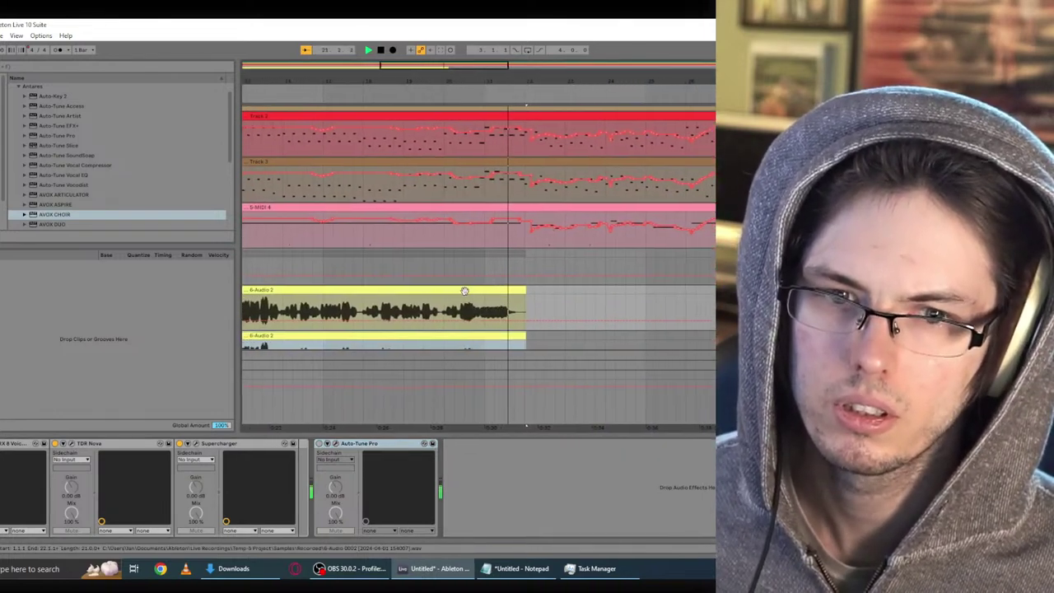
Step: Stop playback, turn off Warp for both vocal clips together, and close the AVOX DUO window
key(space)
click(463, 292)
scroll(463, 297, down, 1)
shift+click(458, 315)
key(shift+Tab)
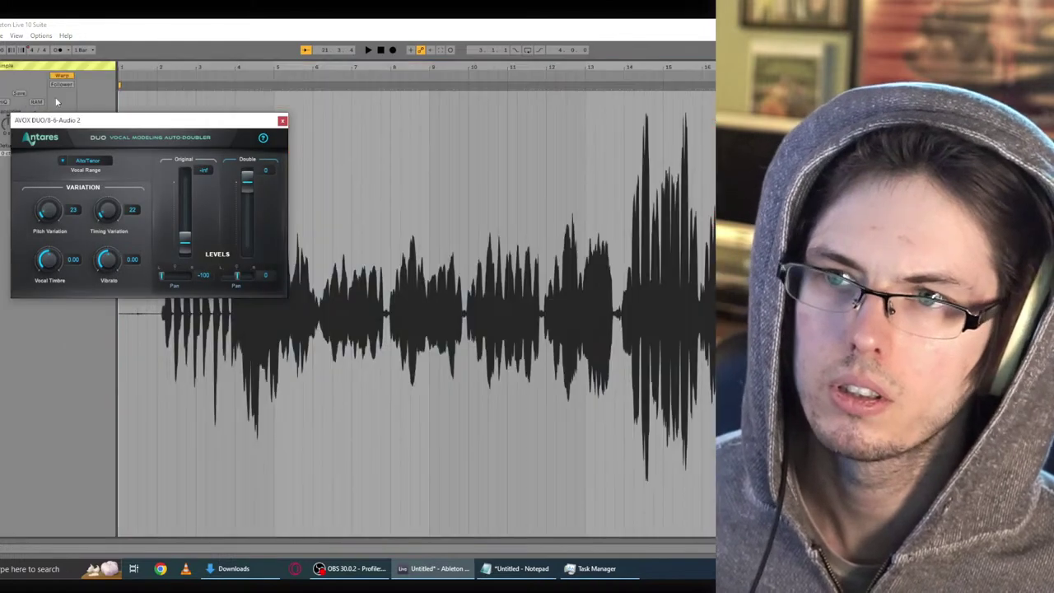
click(66, 77)
click(282, 121)
key(shift+Tab)
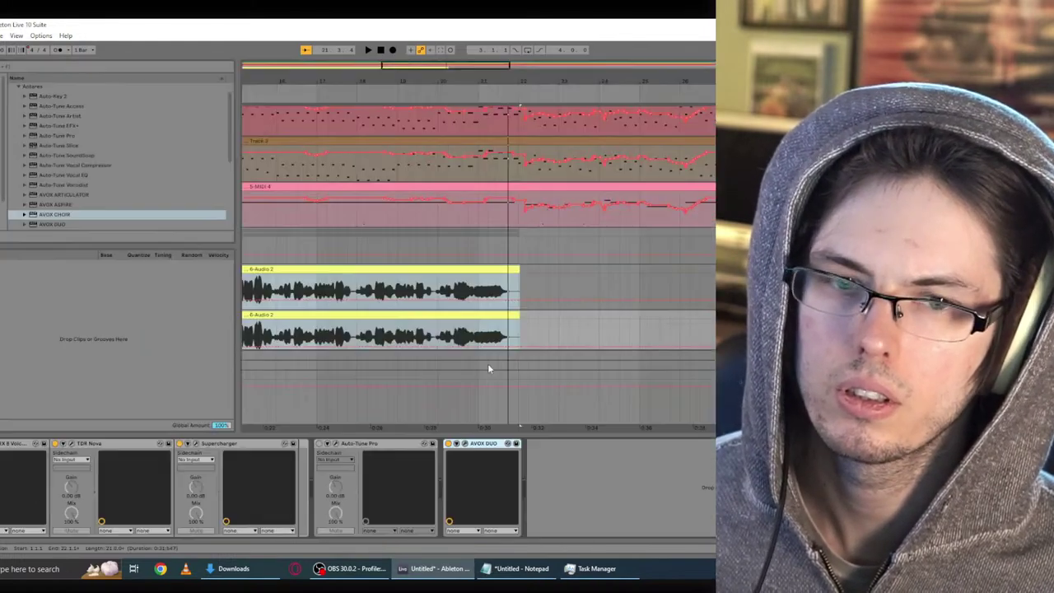
click(617, 487)
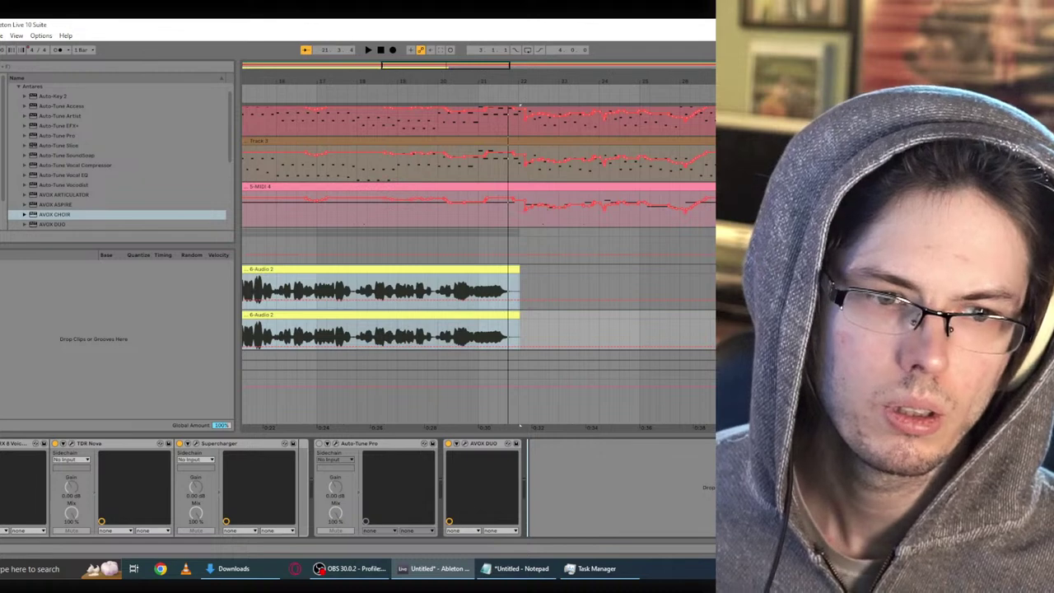
Step: Delete the disabled Auto-Tune Pro from the first vocal audio track in the group
click(782, 396)
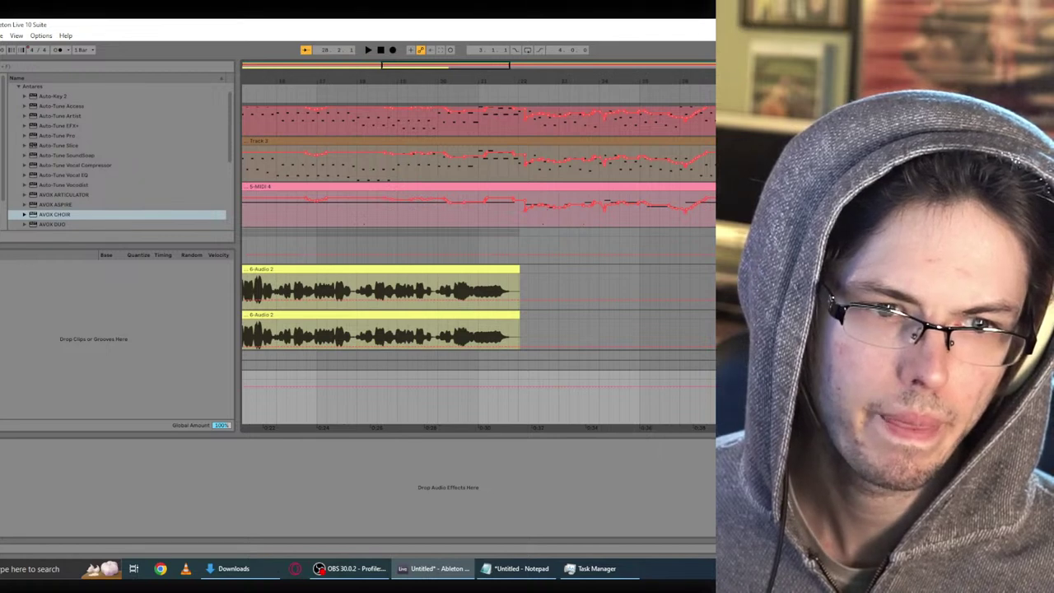
drag(54, 214, 781, 216)
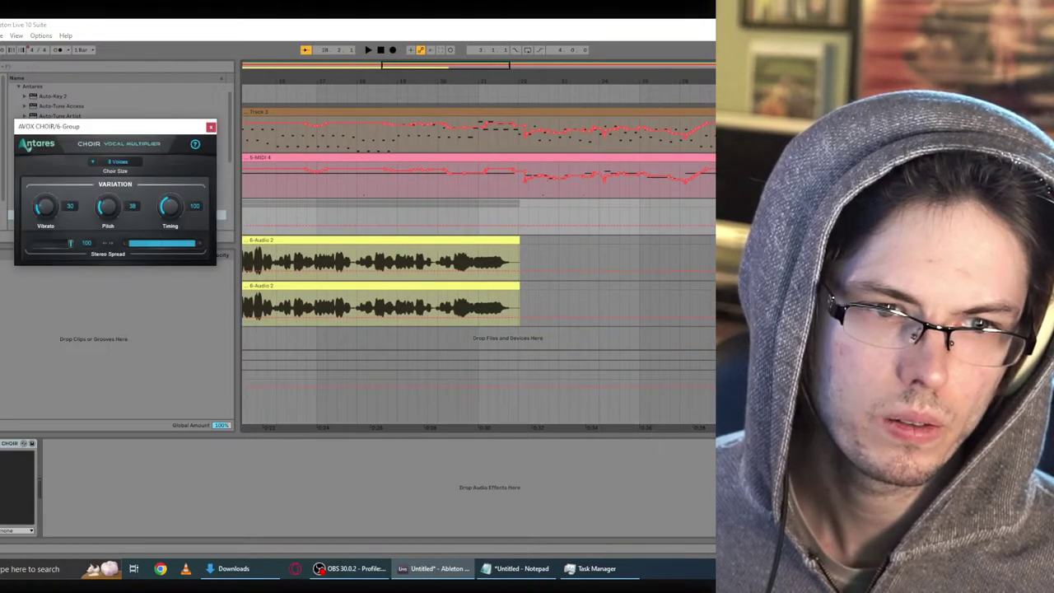
key(ctrl+alt+t)
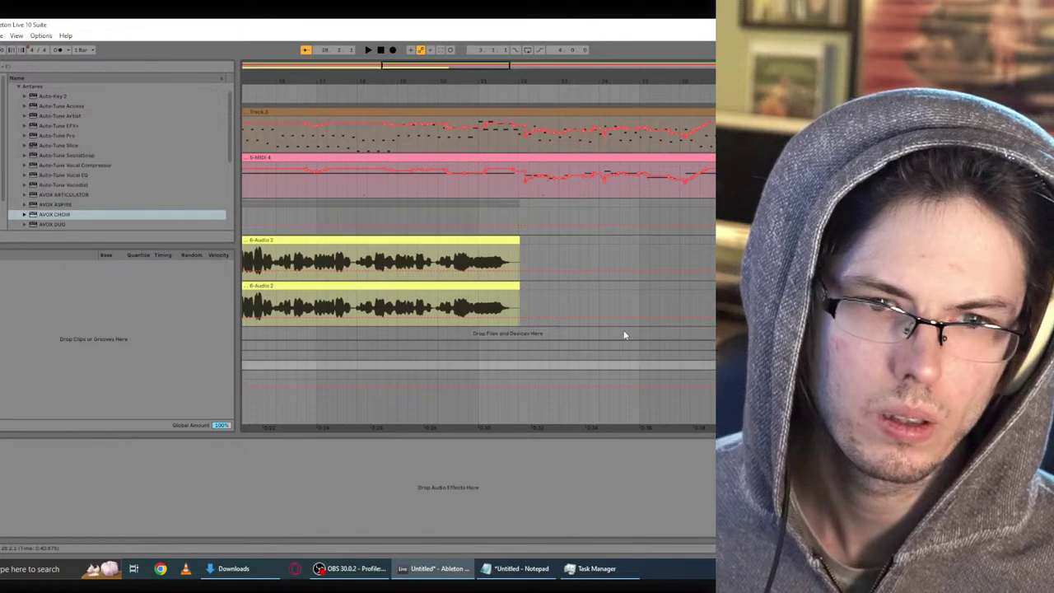
click(782, 259)
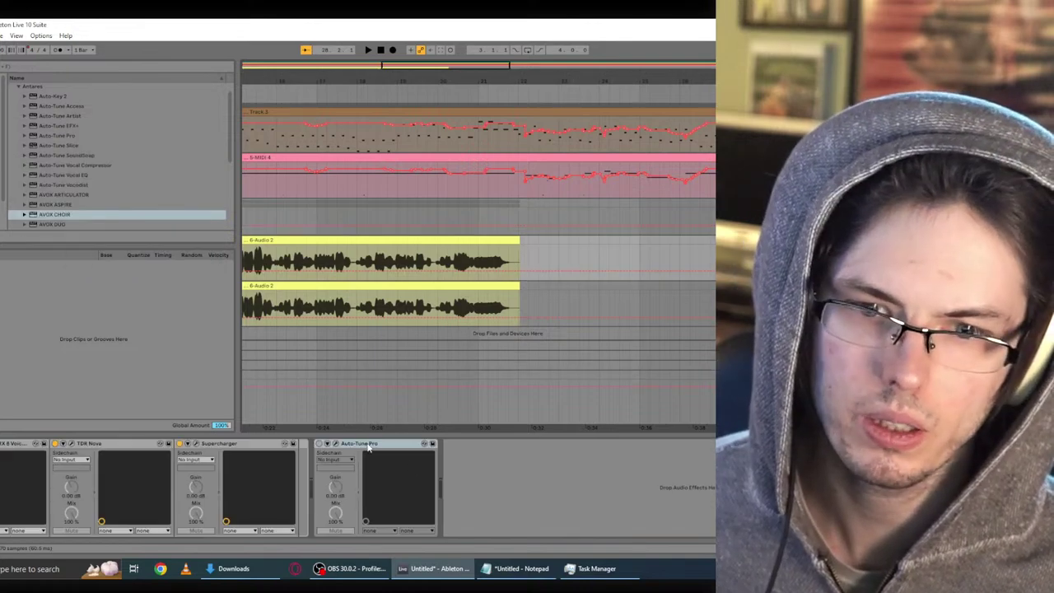
key(Delete)
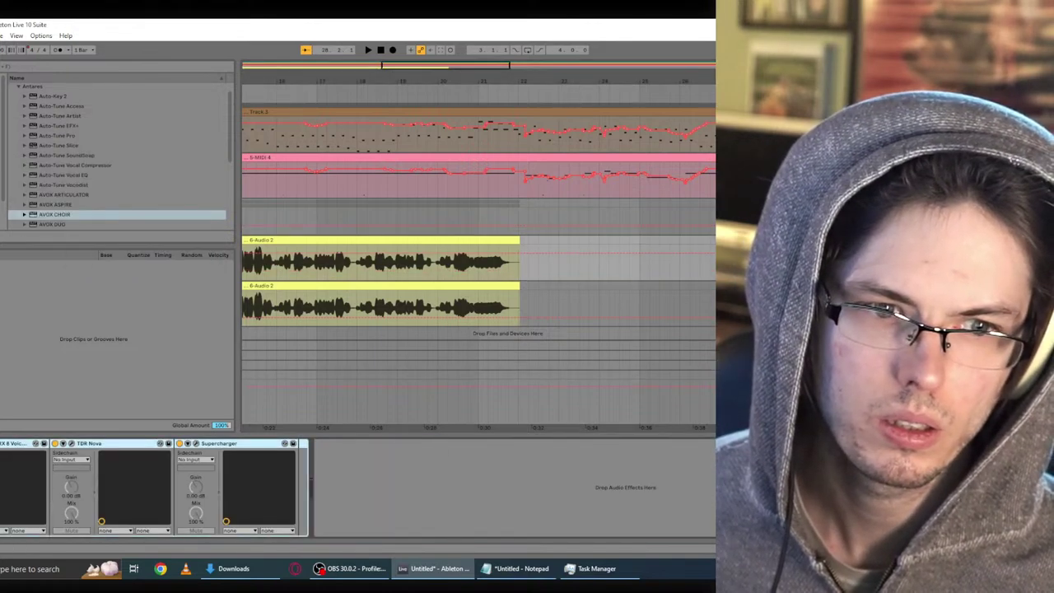
Step: Check the AVOX CHOIR settings on the vocal group and close the plug-in window
click(782, 345)
click(782, 355)
click(782, 365)
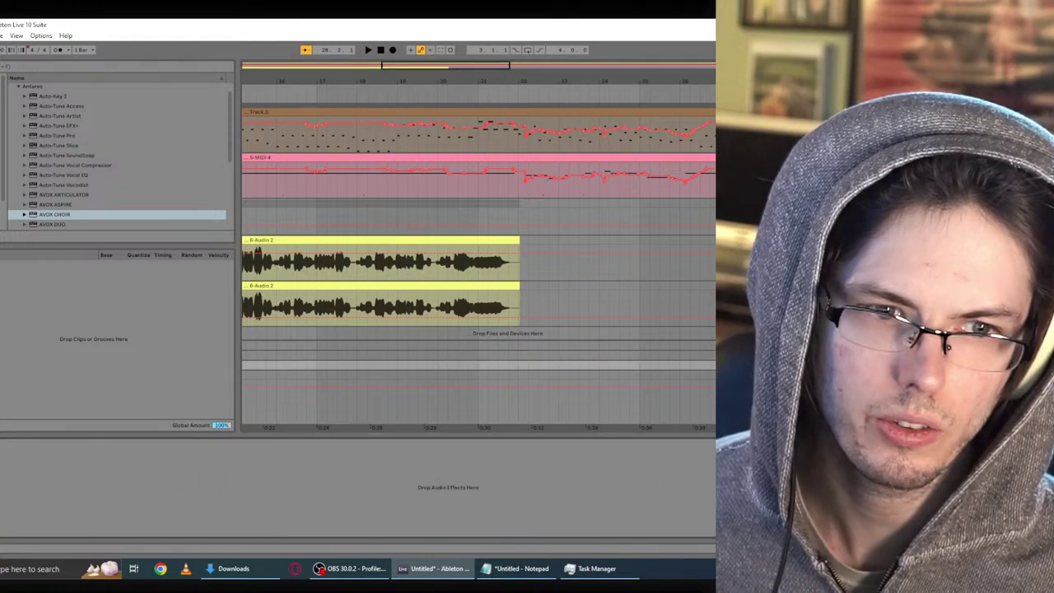
click(782, 259)
click(782, 215)
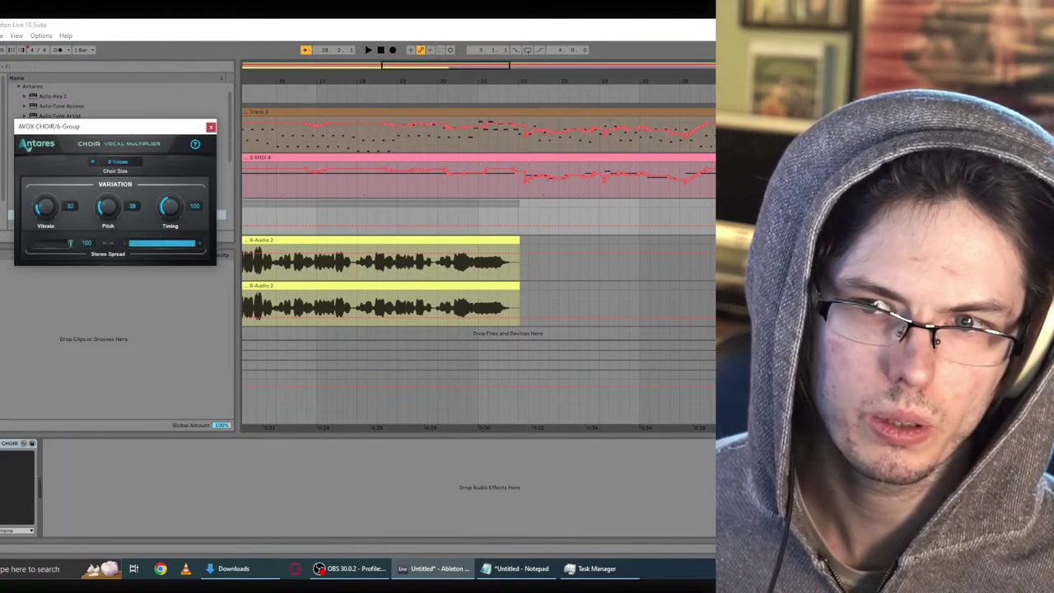
scroll(478, 222, up, 6)
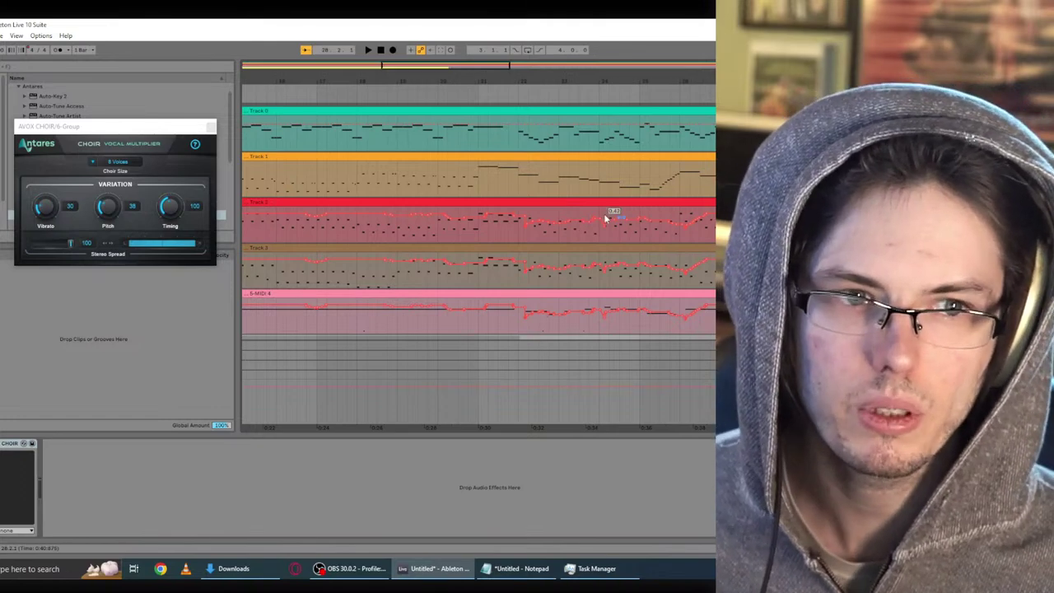
click(211, 133)
click(211, 128)
scroll(317, 369, down, 5)
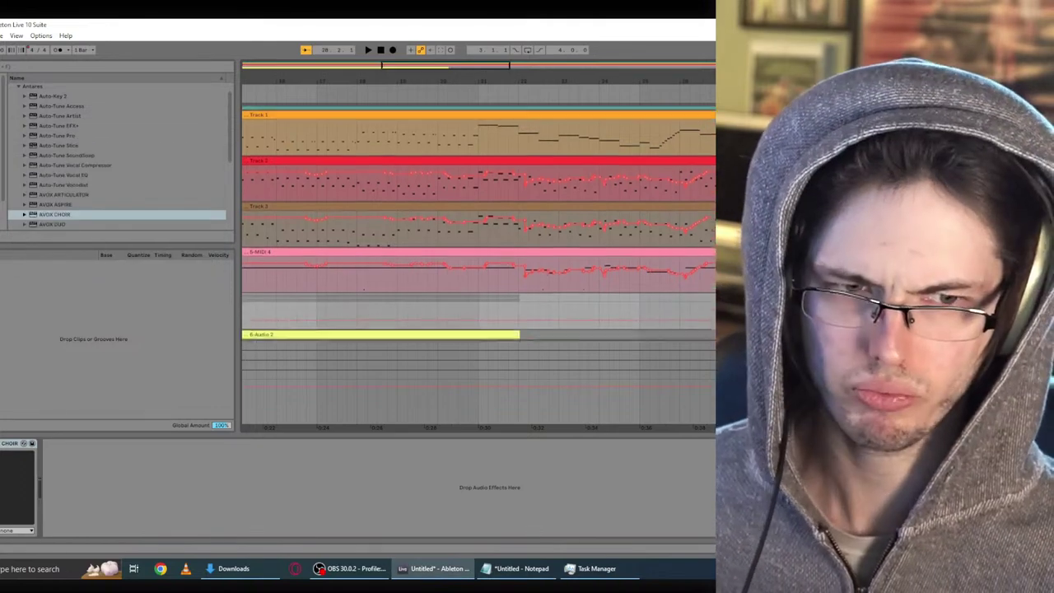
Step: Play the doubled vocals from the start to hear the choir, checking the group in the mixer and the arrangement, and stop playback
key(Tab)
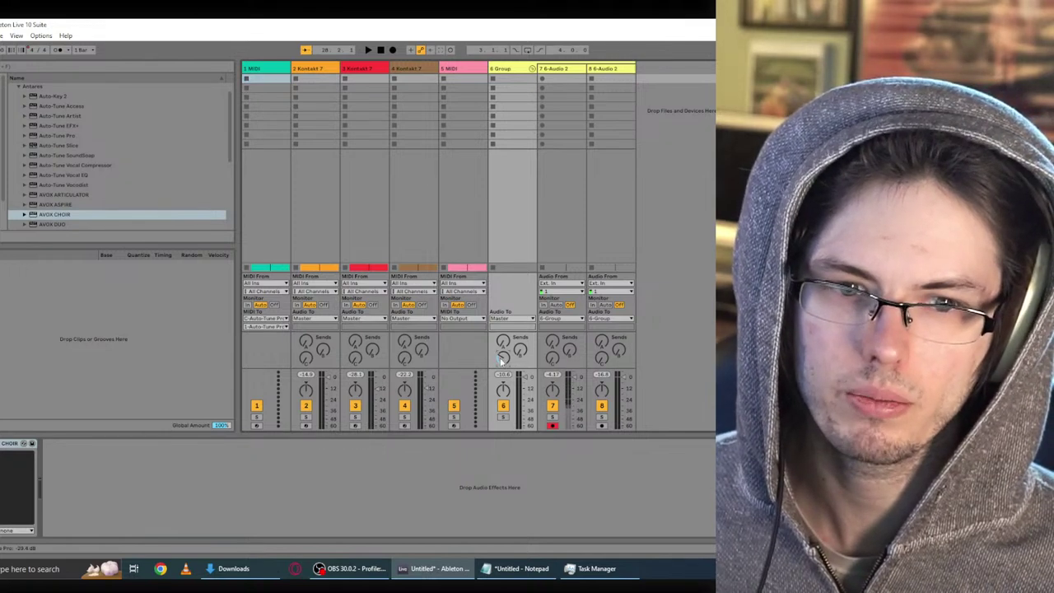
key(space)
key(Tab)
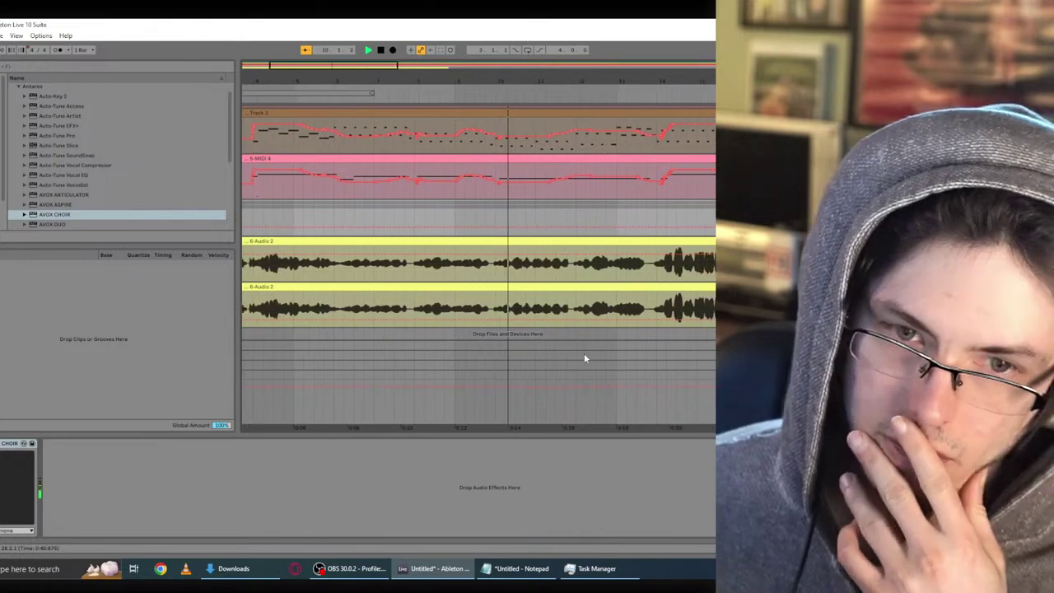
key(Tab)
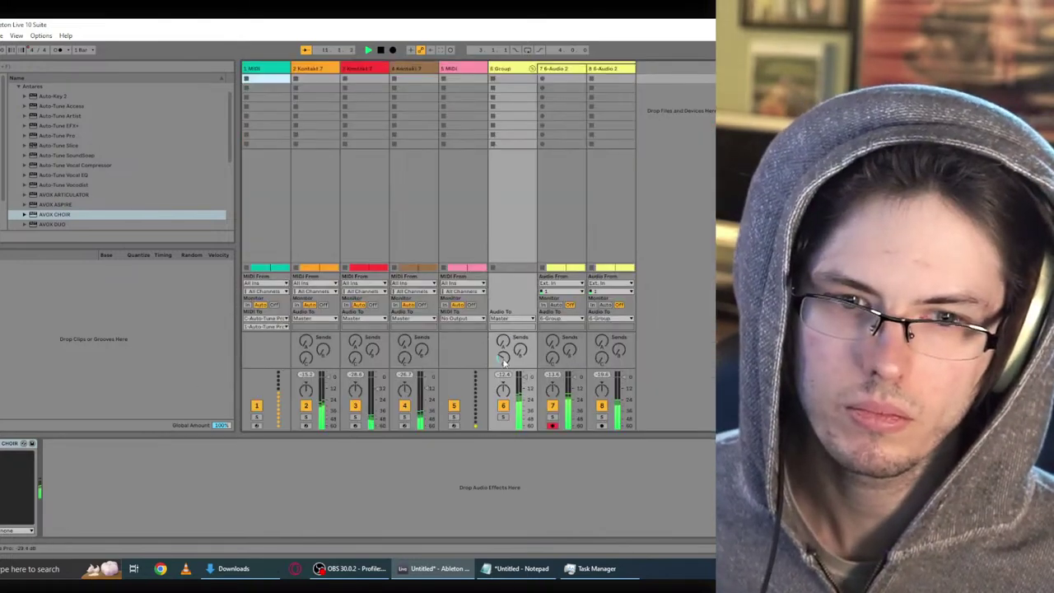
key(Tab)
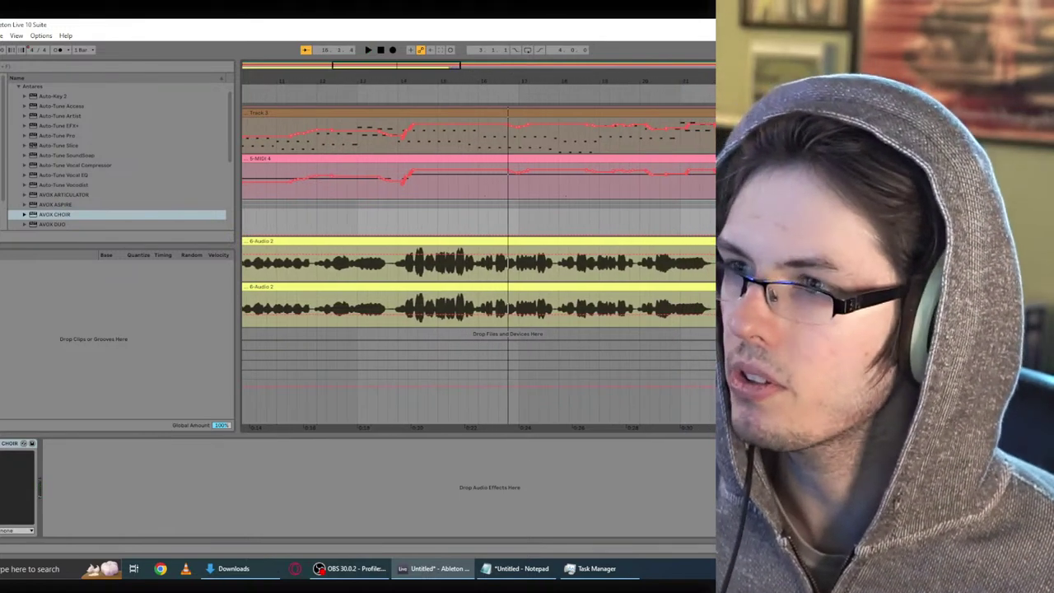
key(space)
Step: Delete both vocal clips from the grouped audio tracks and return the playhead to the start of the arrangement
click(505, 239)
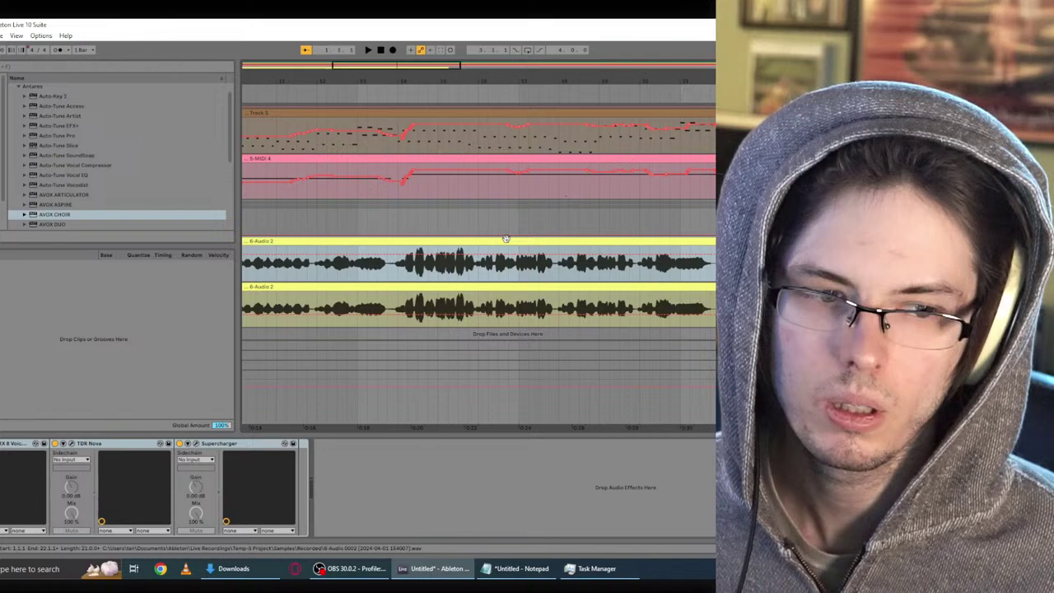
shift+click(507, 286)
key(Delete)
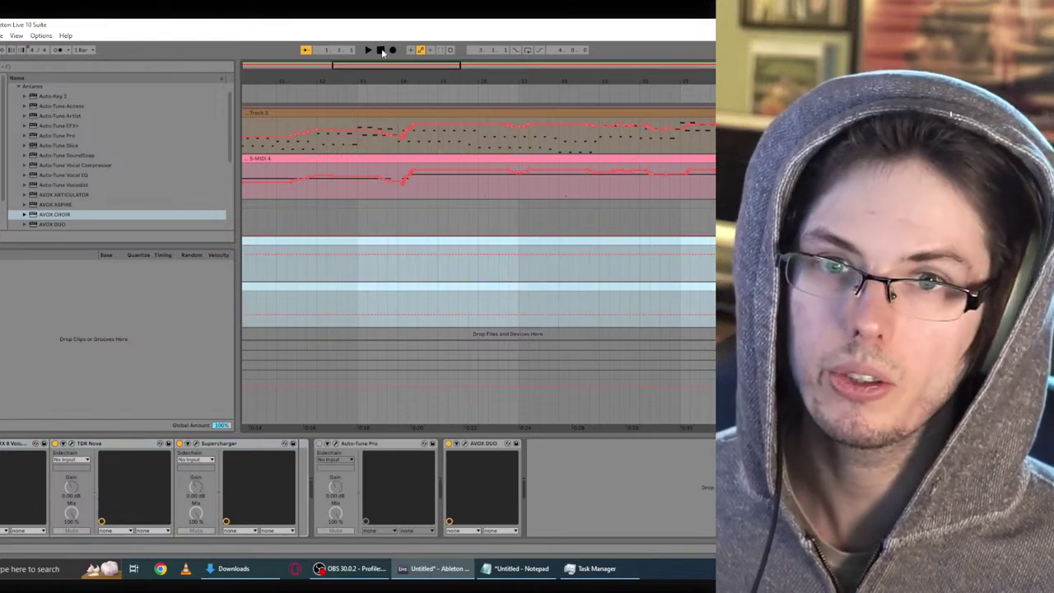
click(381, 51)
scroll(489, 210, down, 5)
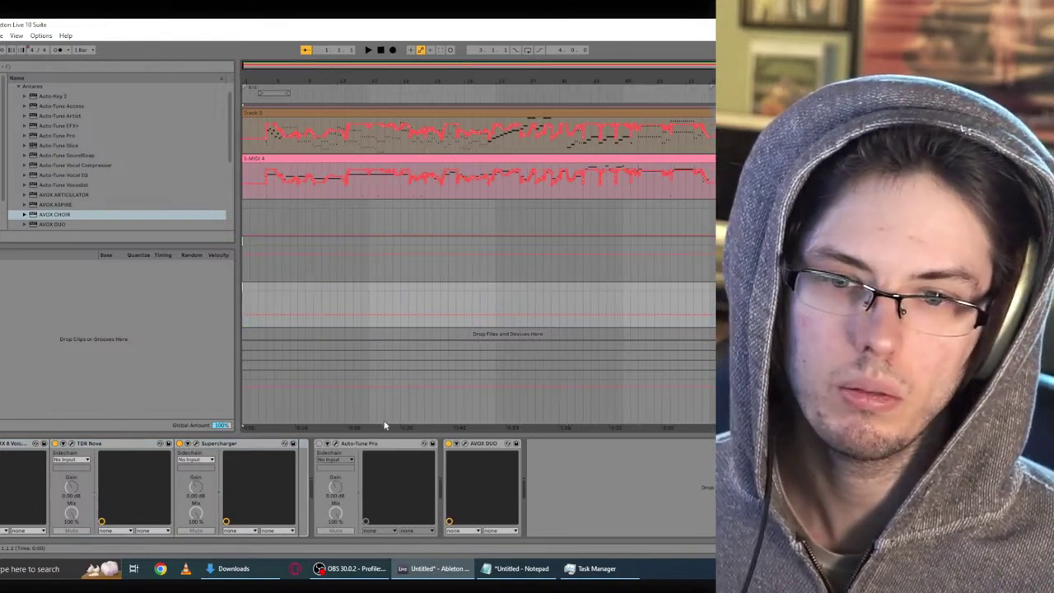
Step: Remove the disabled Auto-Tune Pro from the second vocal audio track, keeping AVOX DUO on it
click(359, 445)
key(Delete)
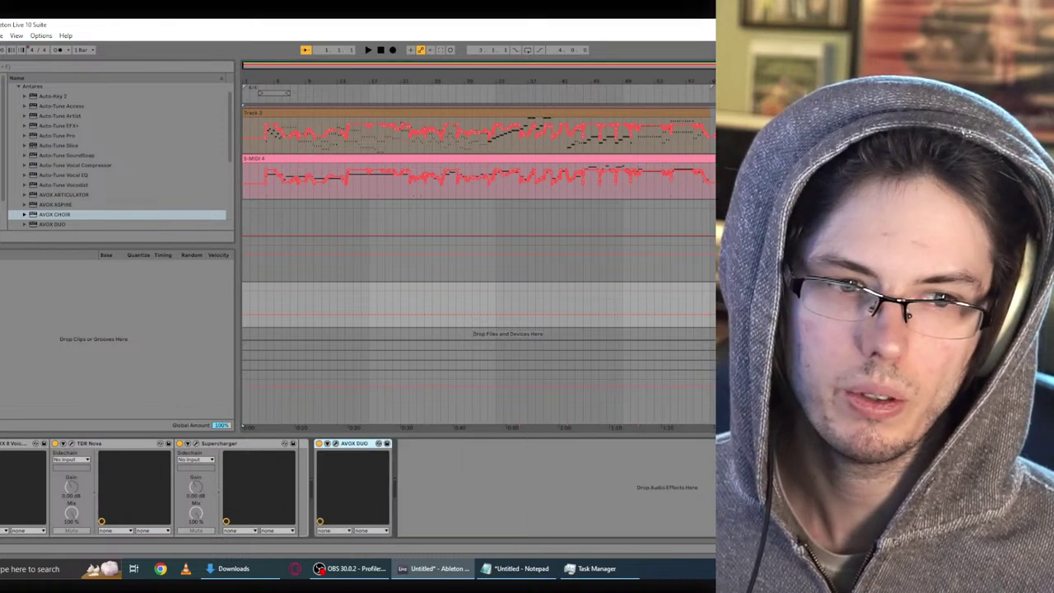
key(Delete)
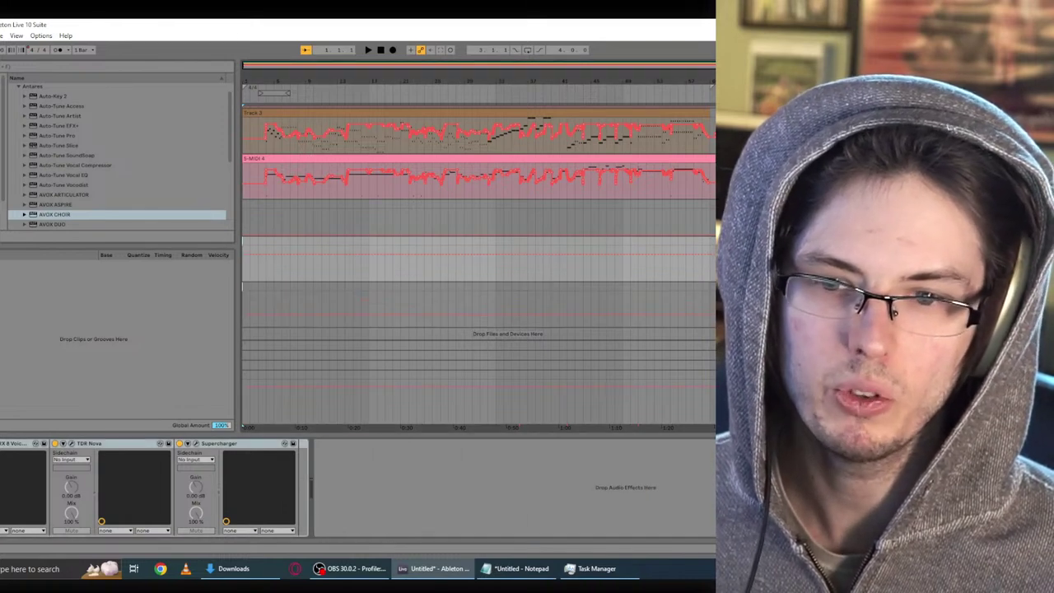
key(ctrl+z)
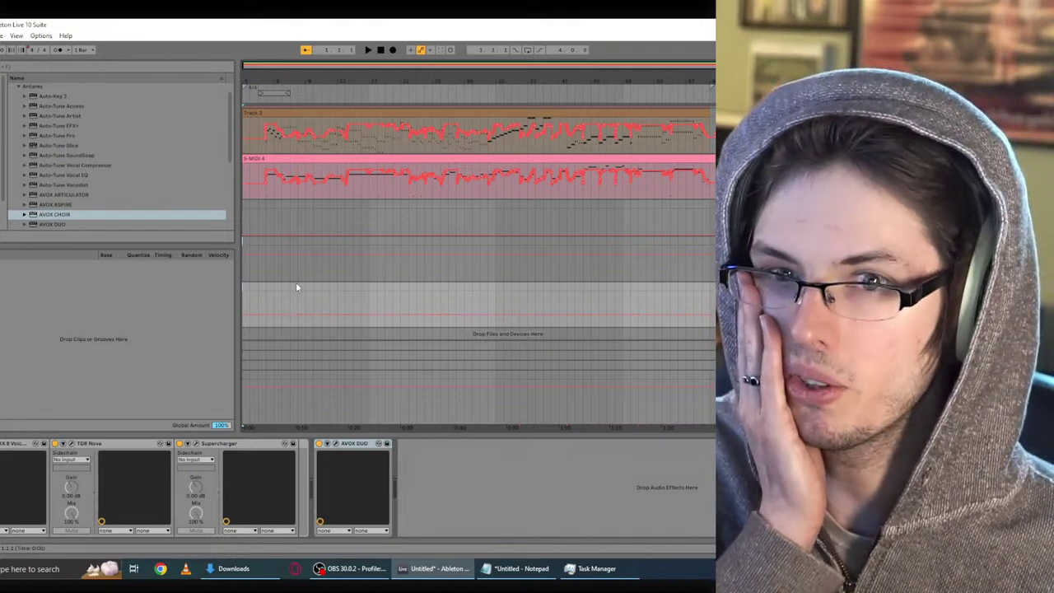
Step: Start a new vocal recording from the beginning of the song and stop it after a few bars
scroll(360, 211, up, 5)
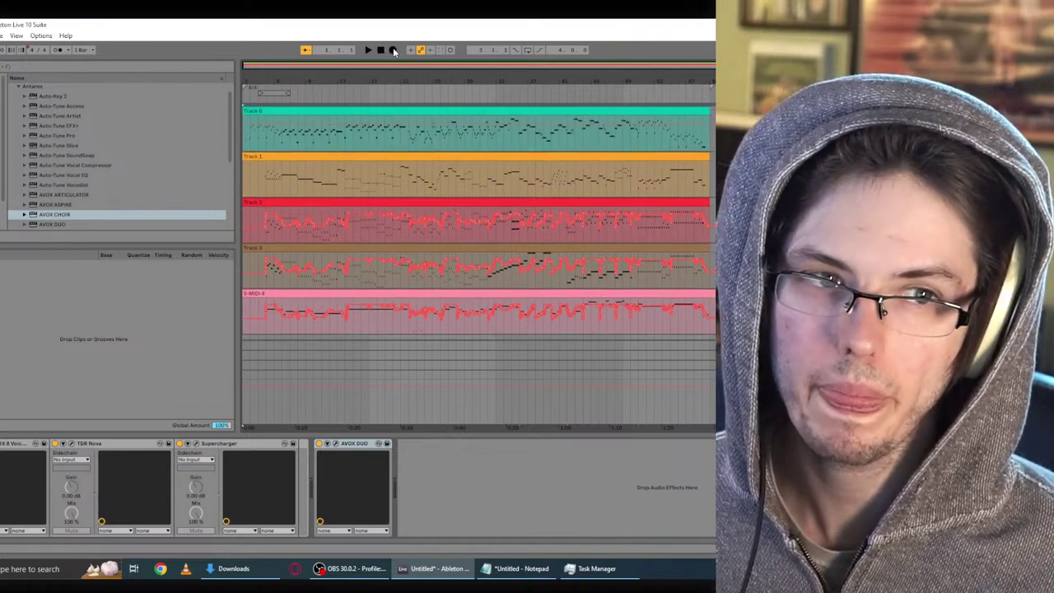
scroll(609, 219, down, 3)
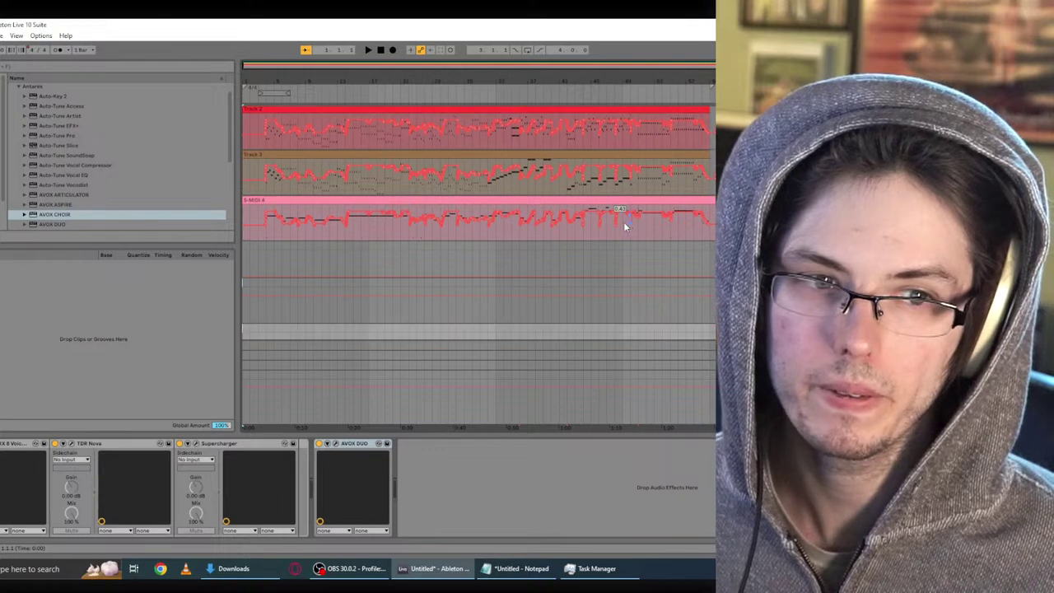
scroll(624, 222, up, 3)
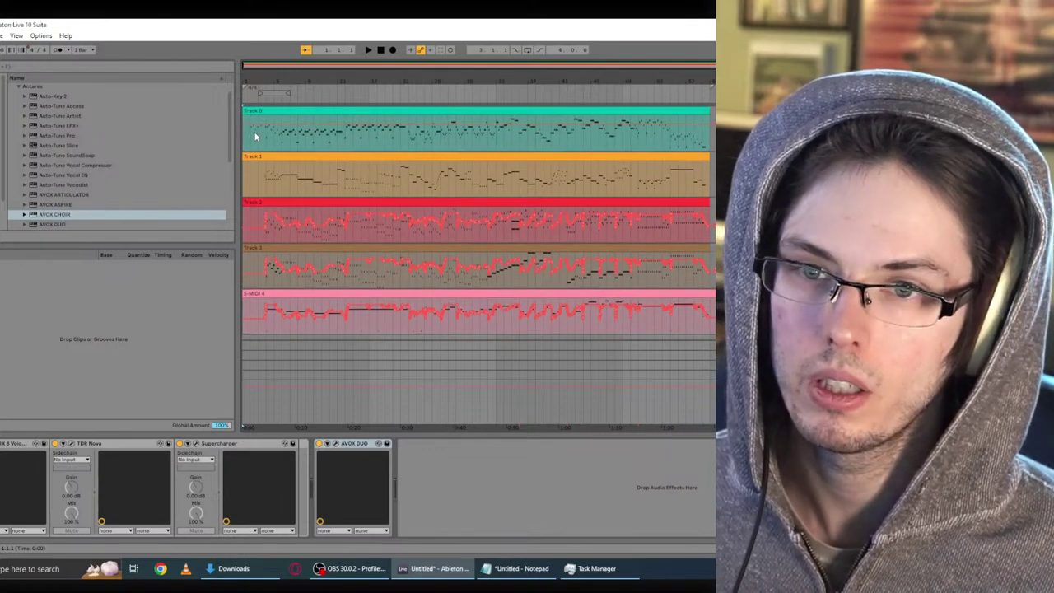
click(381, 53)
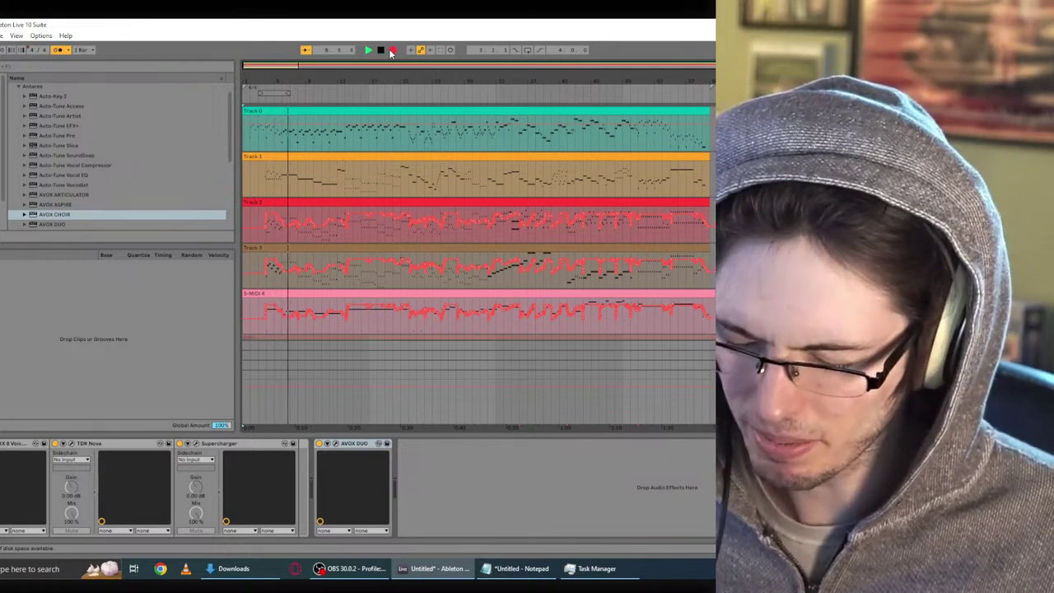
key(space)
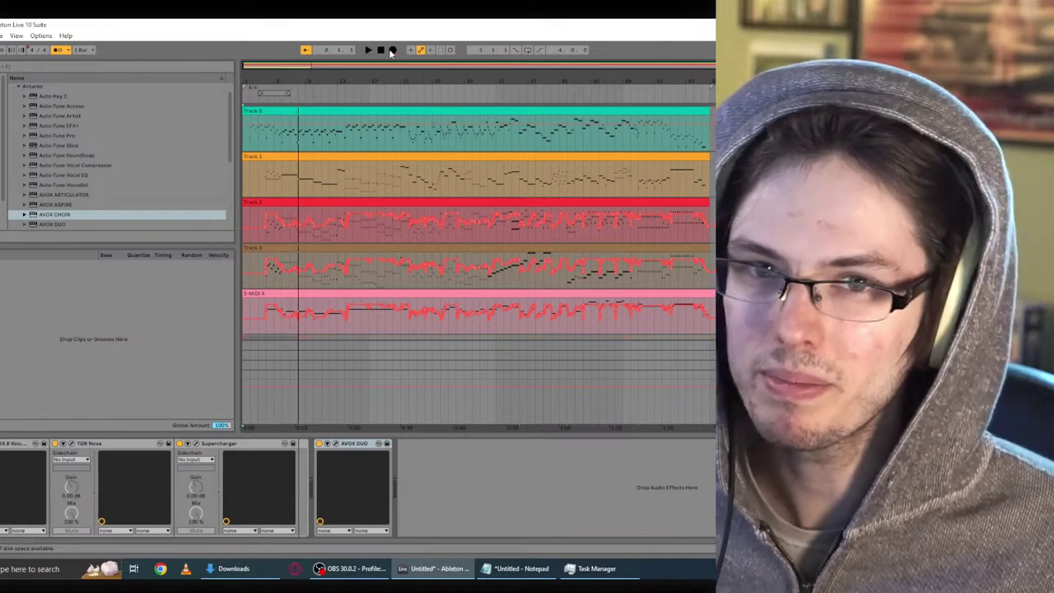
Step: Set the audio driver type to ASIO in the preferences and close them
click(41, 35)
click(140, 316)
click(482, 168)
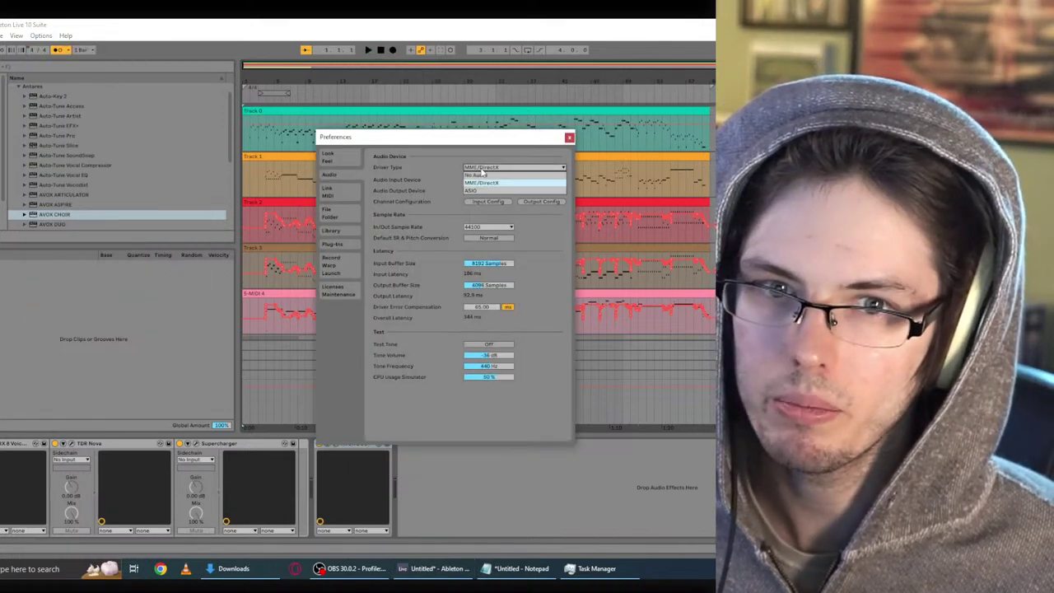
click(482, 189)
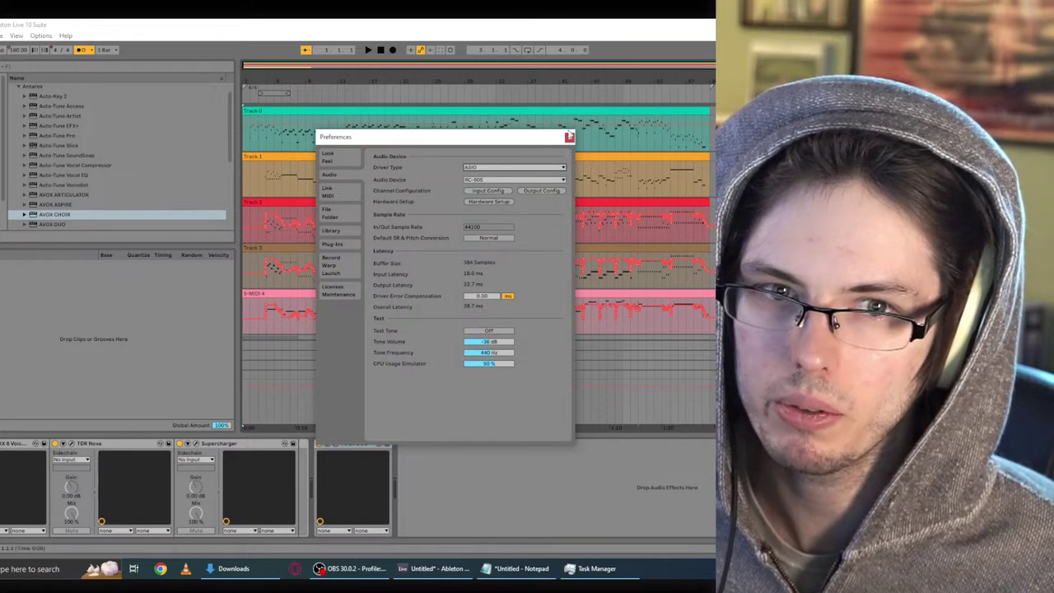
click(568, 139)
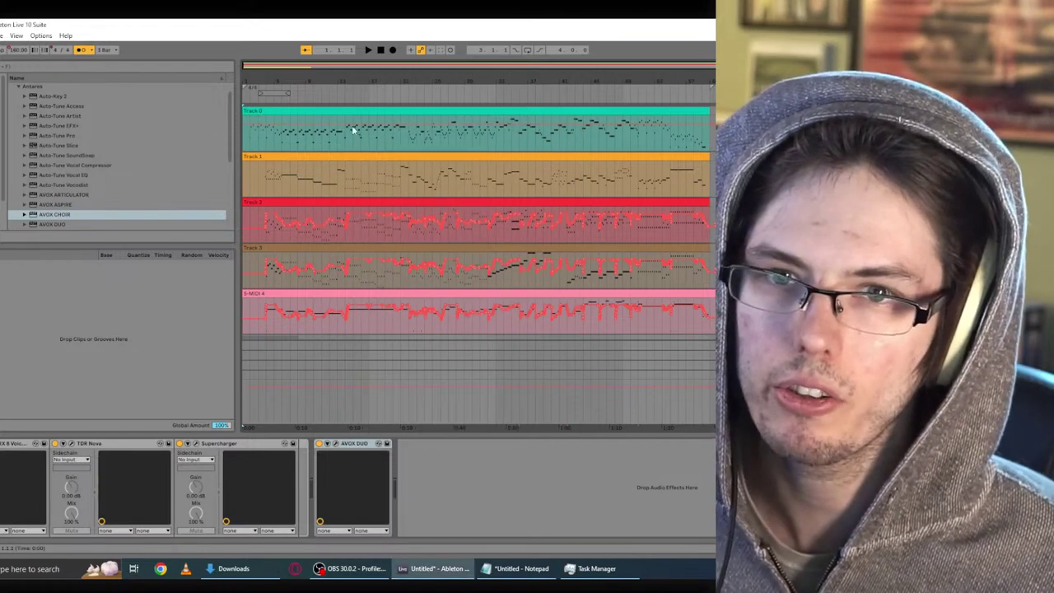
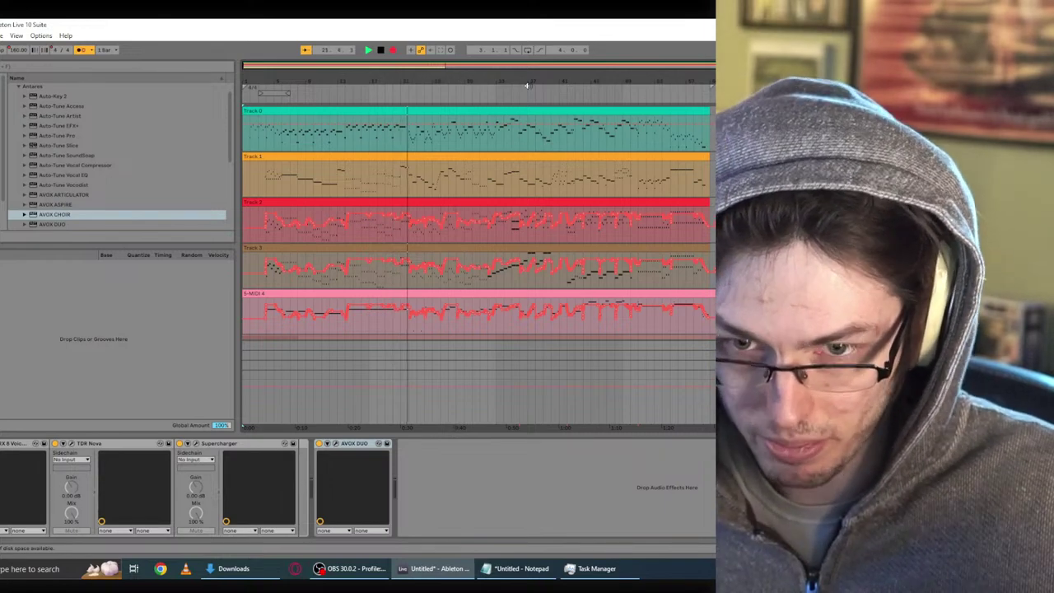
Step: Stop the new vocal recording at about bar 22 and inspect the recorded clip on the first vocal track
key(space)
scroll(332, 126, down, 1)
scroll(360, 219, down, 4)
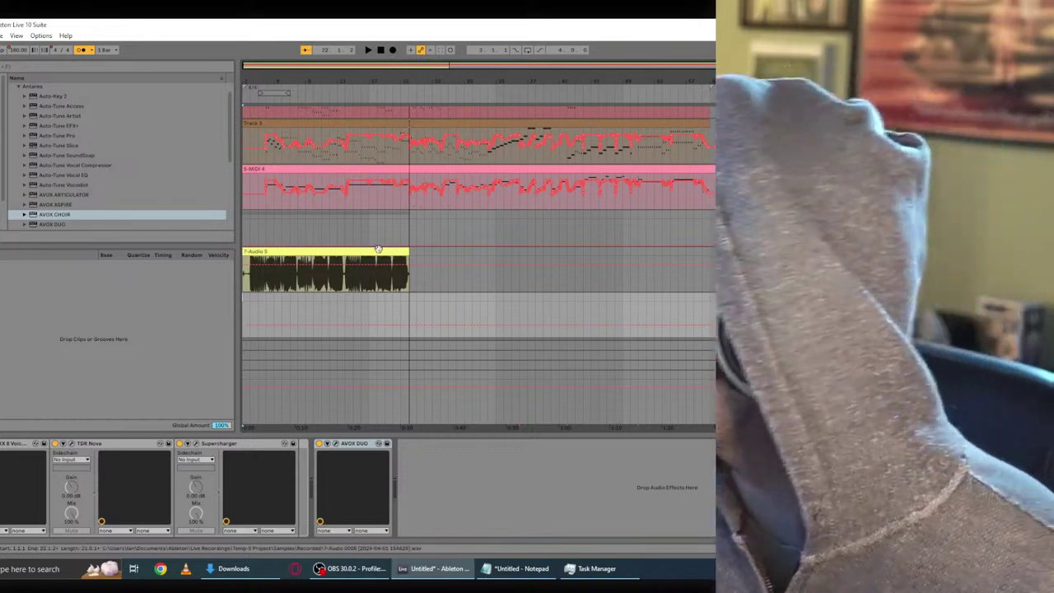
click(389, 251)
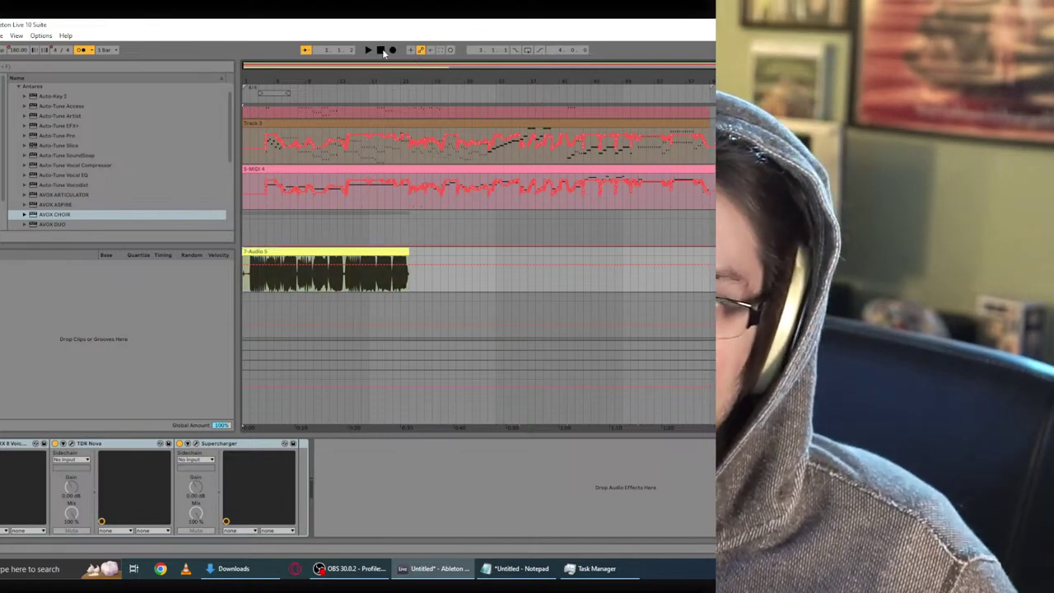
Step: Delete the newly recorded vocal clip and return the playhead to the start
click(363, 251)
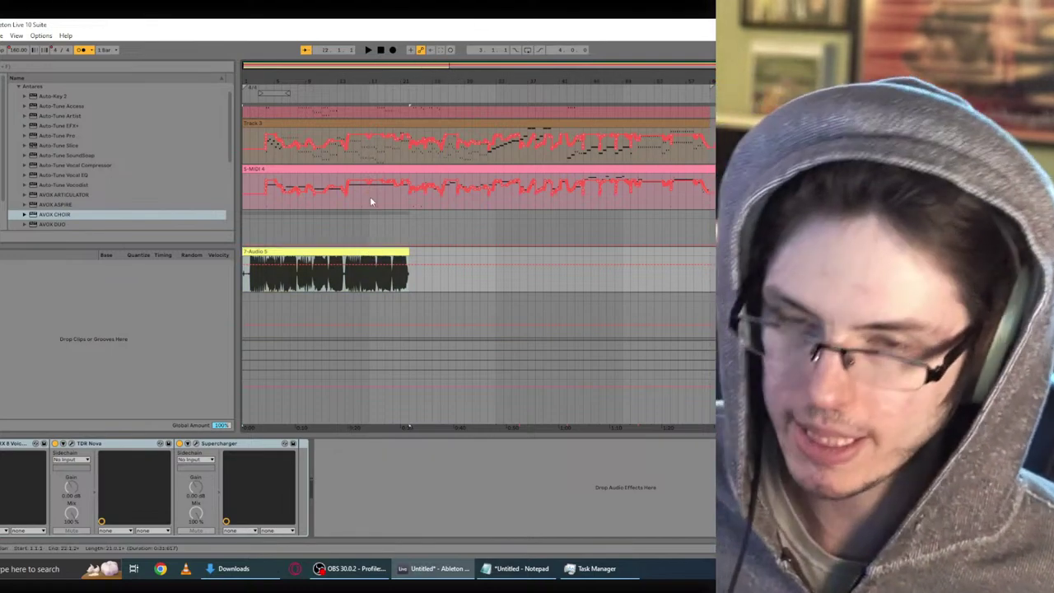
key(Delete)
click(380, 51)
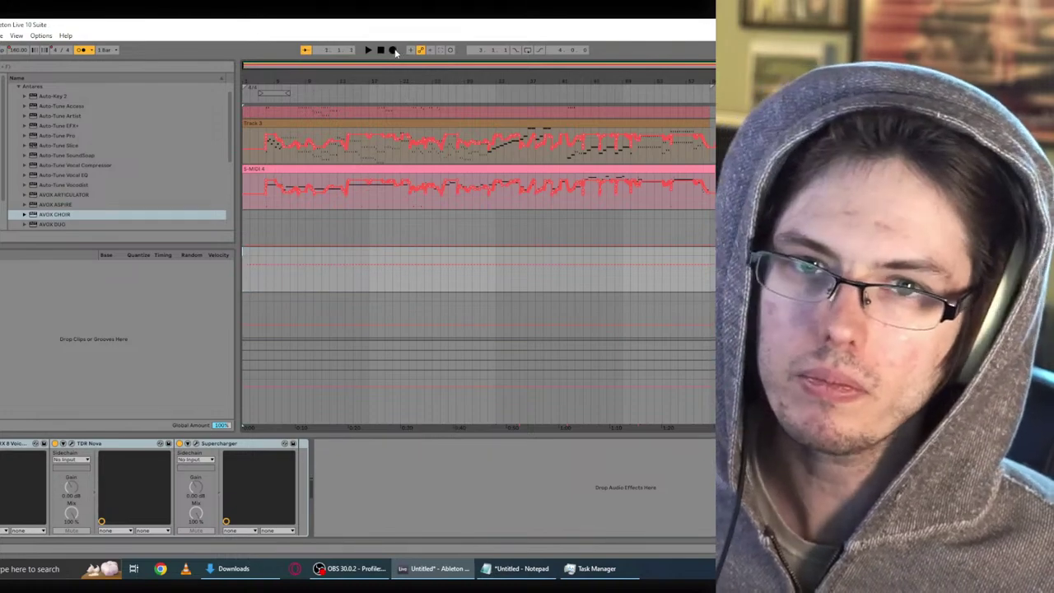
Step: Add the Kontakt 7 instrument from Native Instruments to the topmost MIDI track, Track 0
scroll(399, 177, up, 5)
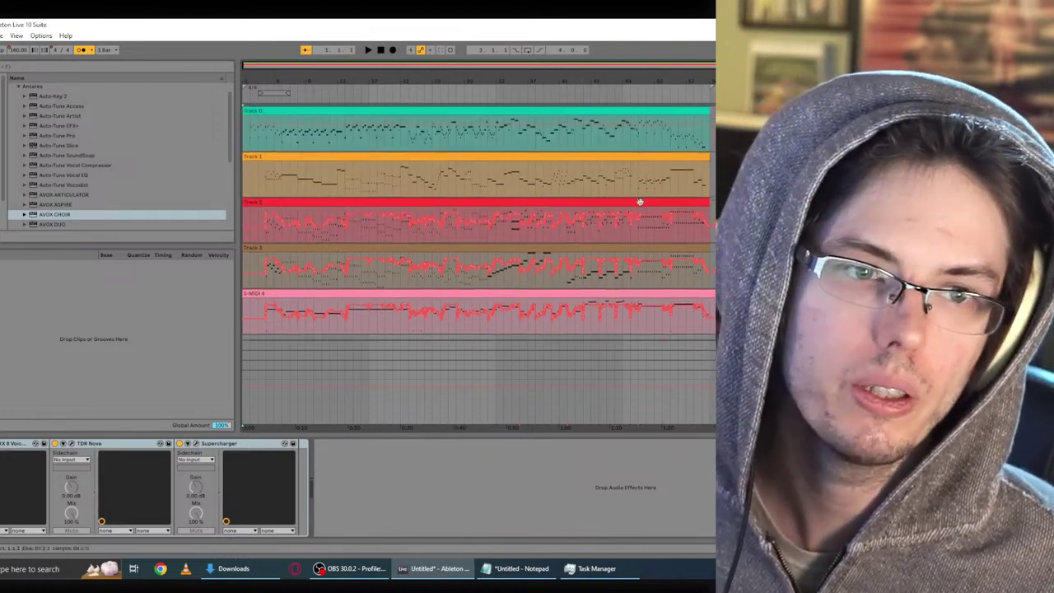
key(Up)
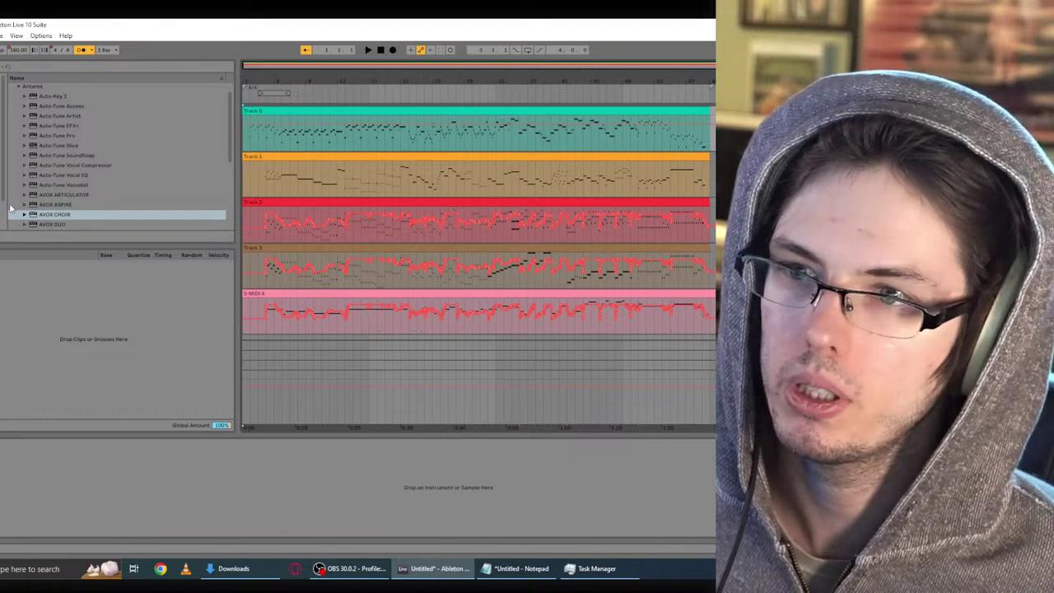
click(21, 85)
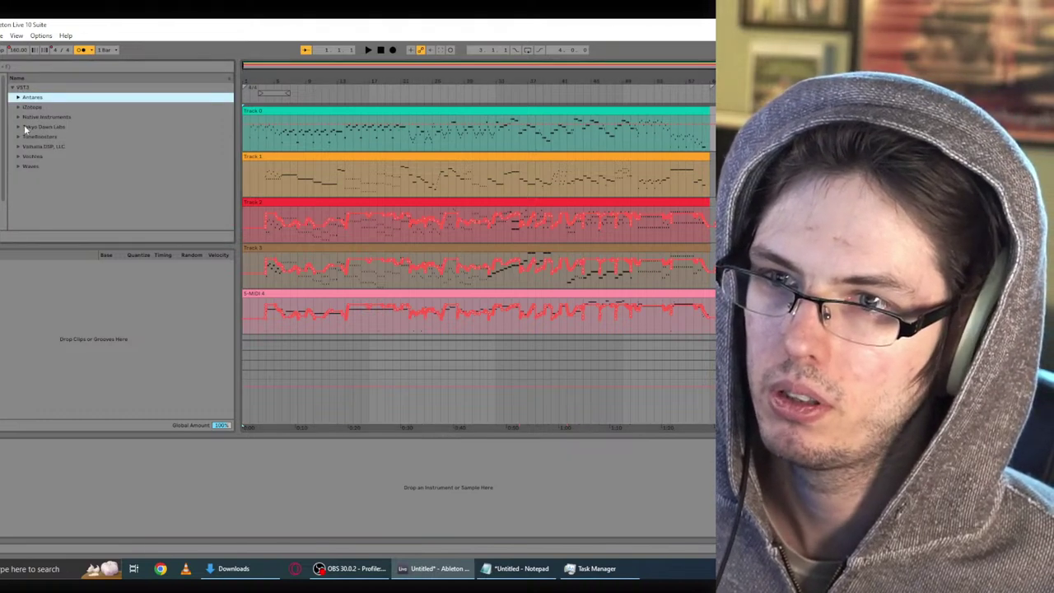
click(18, 117)
double_click(50, 136)
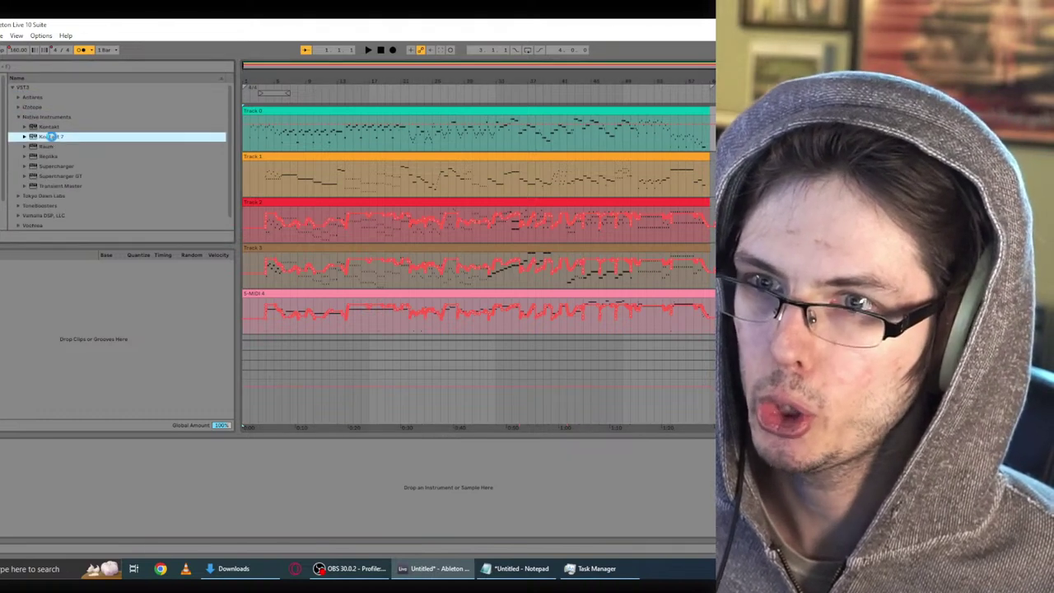
Step: Load the Session Strings preset 01 Legato FortePianoCresc in Kontakt 7 and briefly play the song's opening
click(270, 265)
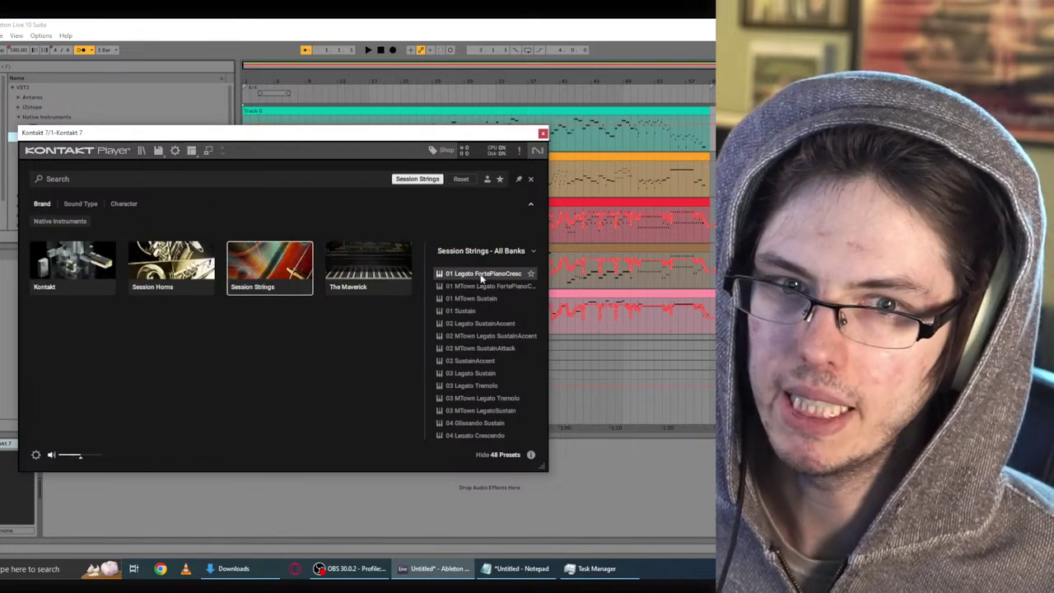
double_click(482, 280)
click(343, 131)
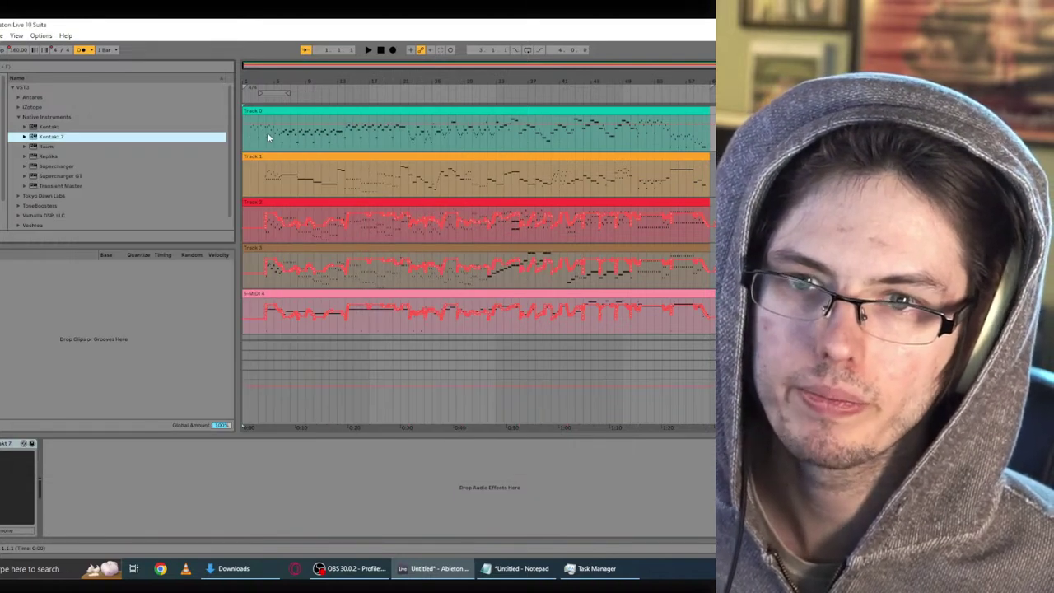
key(space)
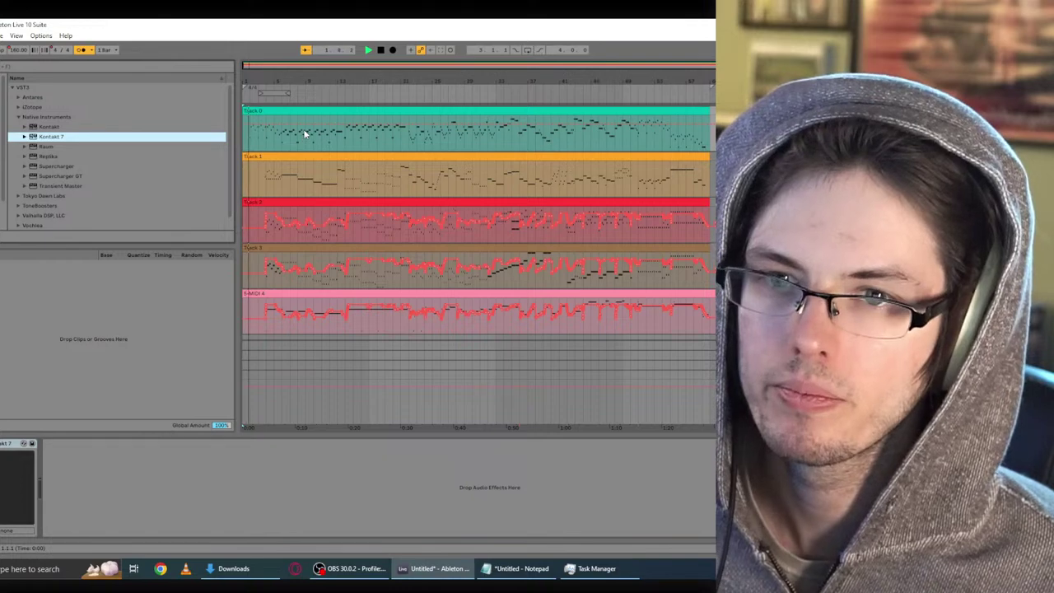
click(381, 50)
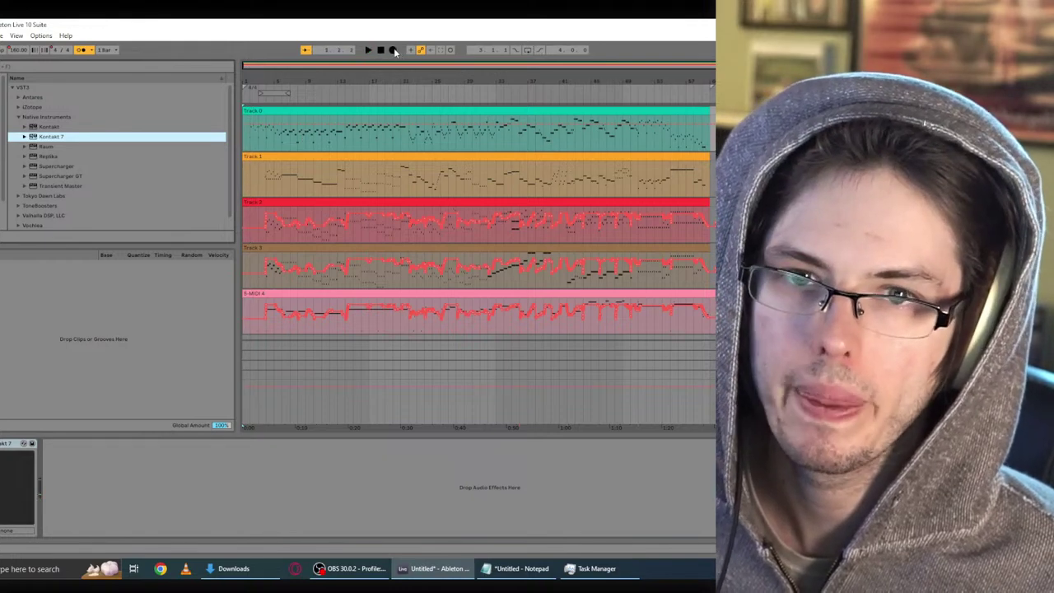
Step: Record a new vocal take from the song start to about bar 22 and play it back from bar 2
click(393, 51)
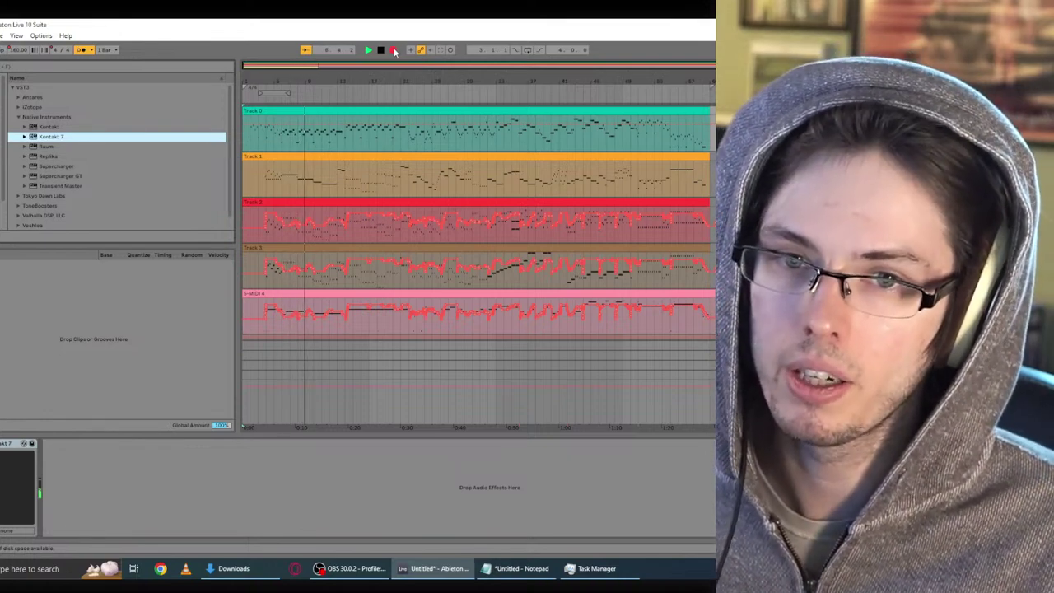
scroll(395, 165, up, 8)
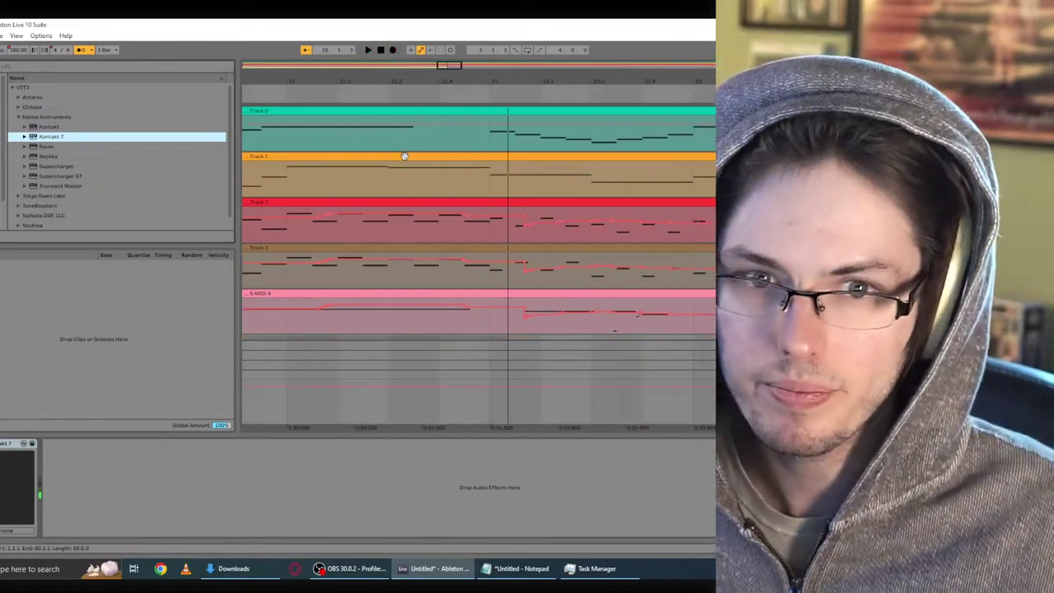
scroll(469, 174, down, 8)
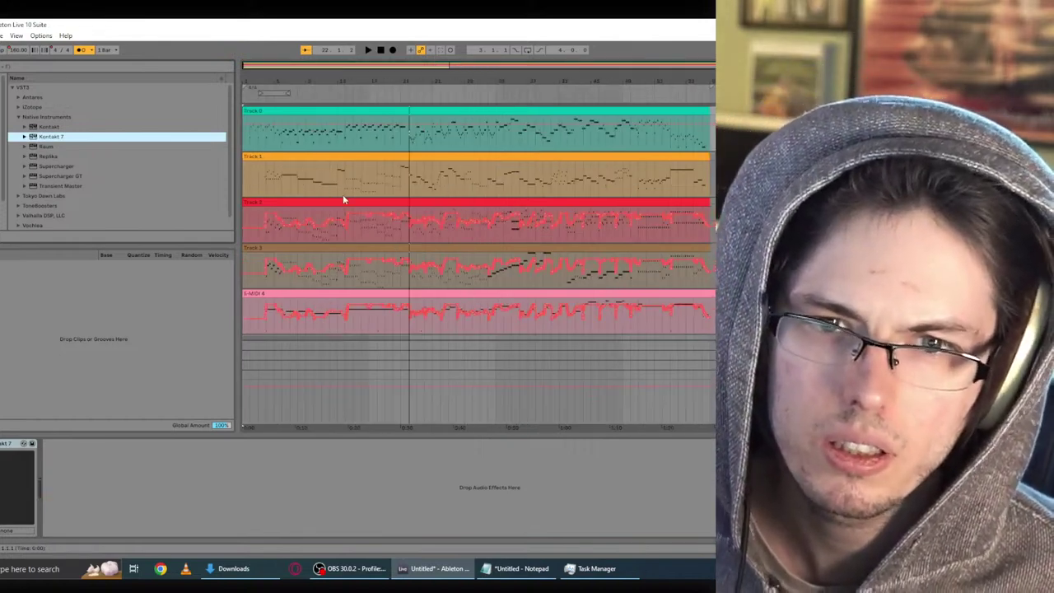
scroll(342, 206, down, 3)
click(249, 285)
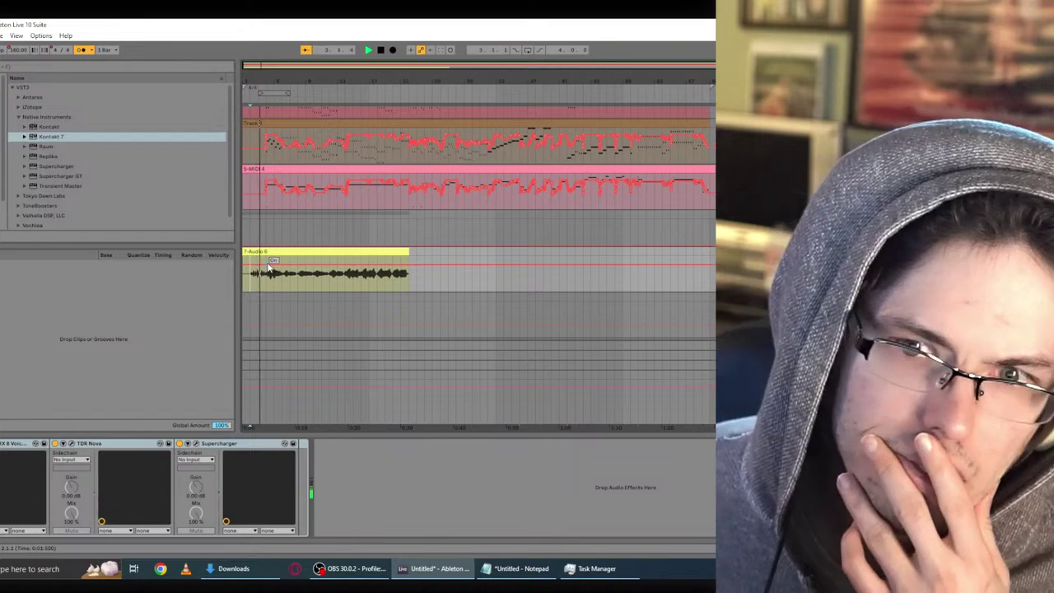
click(265, 237)
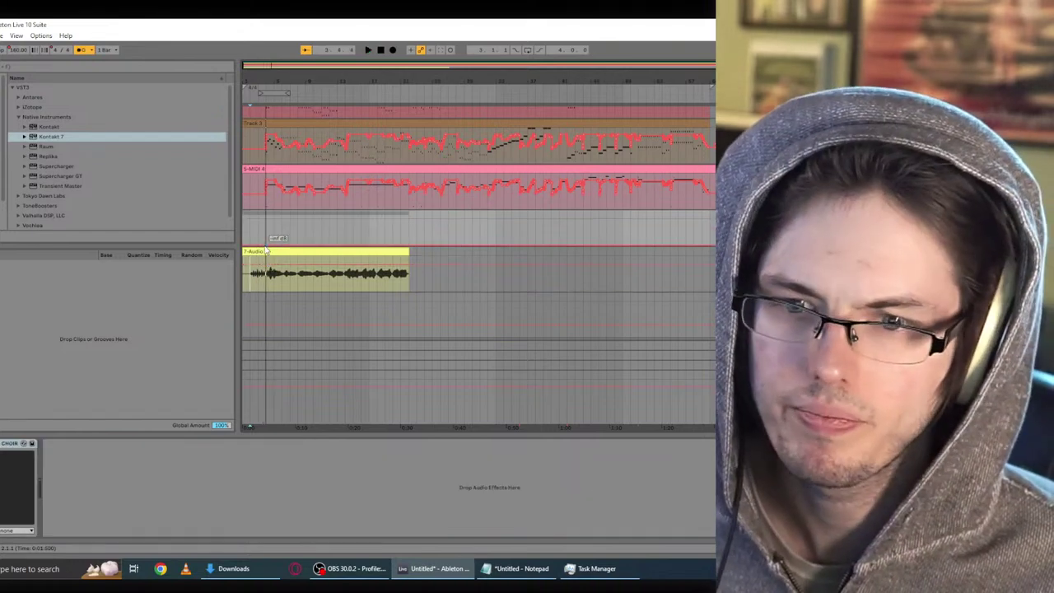
Step: Delete the recorded vocal clip and return the playhead to the start of the song
click(275, 250)
key(Delete)
click(381, 51)
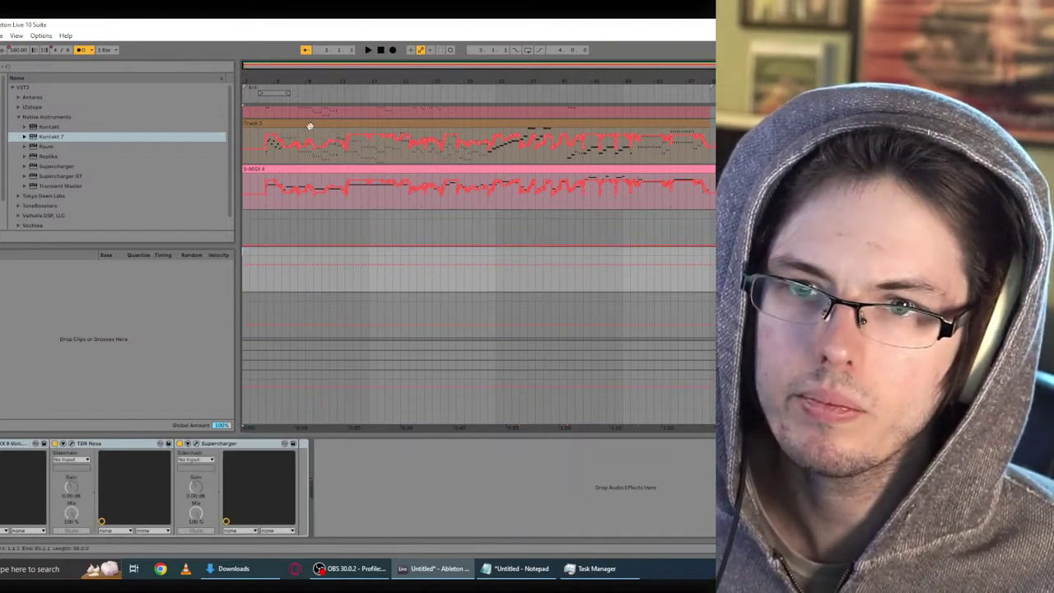
Step: Open the Track 0 MIDI clip, play its opening notes from bar 2 and return to the arrangement
scroll(288, 144, up, 5)
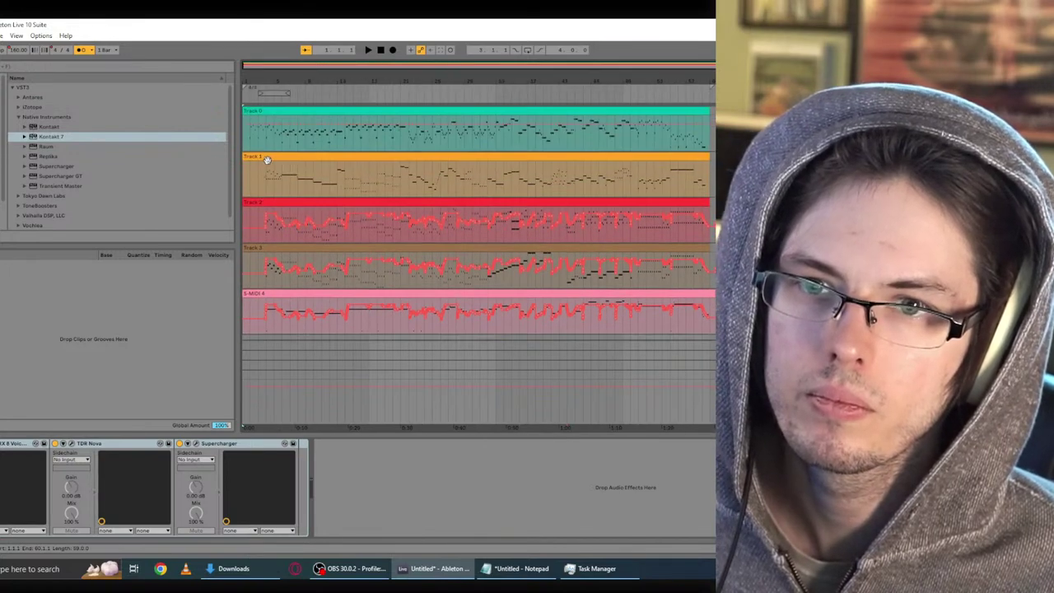
double_click(291, 110)
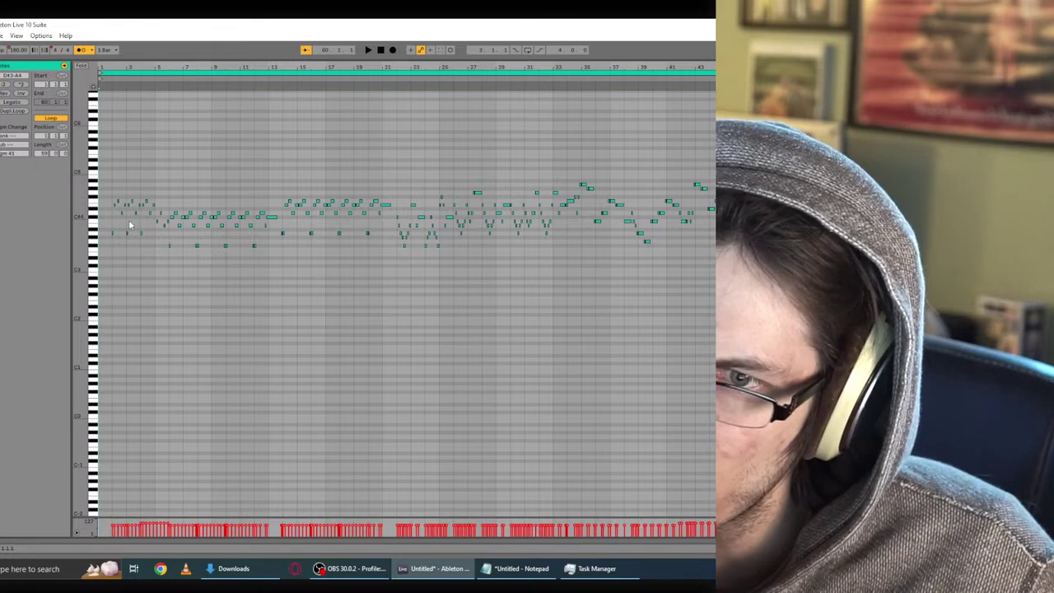
key(space)
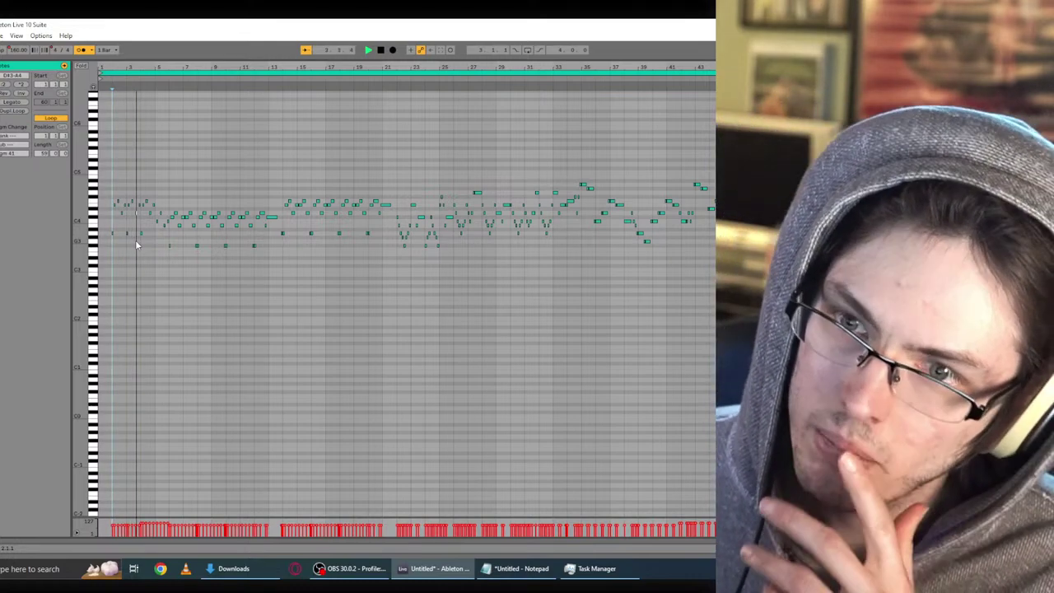
key(space)
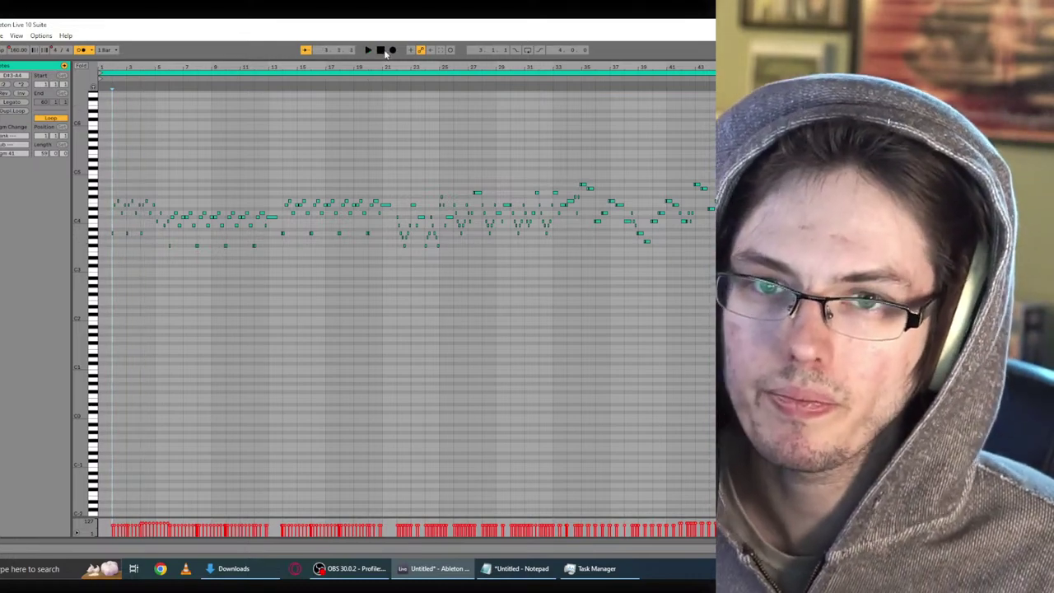
key(Tab)
key(Tab)
key(shift+Tab)
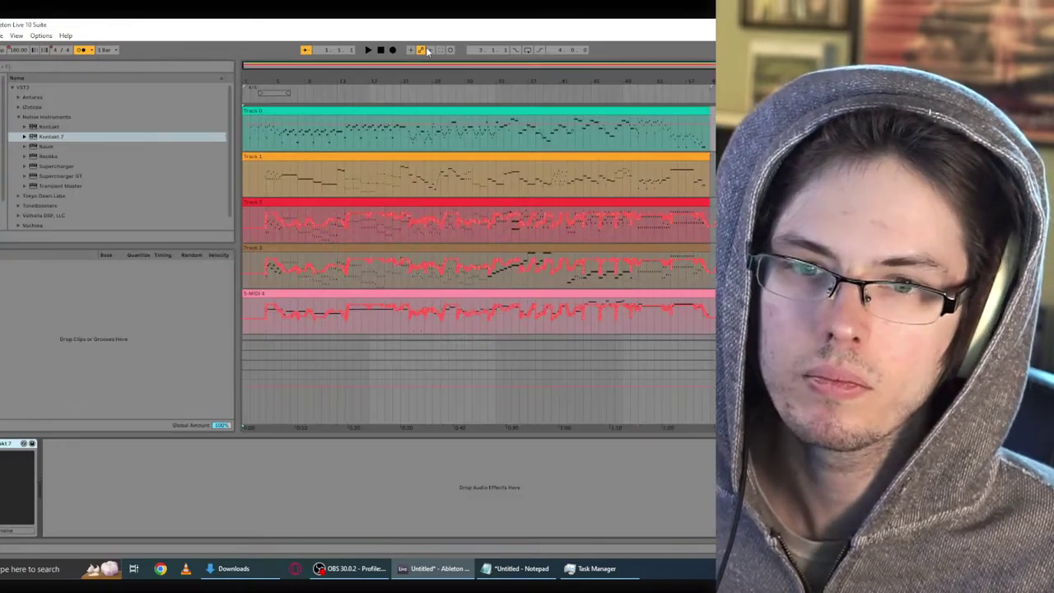
Step: Record another vocal take on the vocal track from the song start to about bar 22
scroll(477, 214, down, 5)
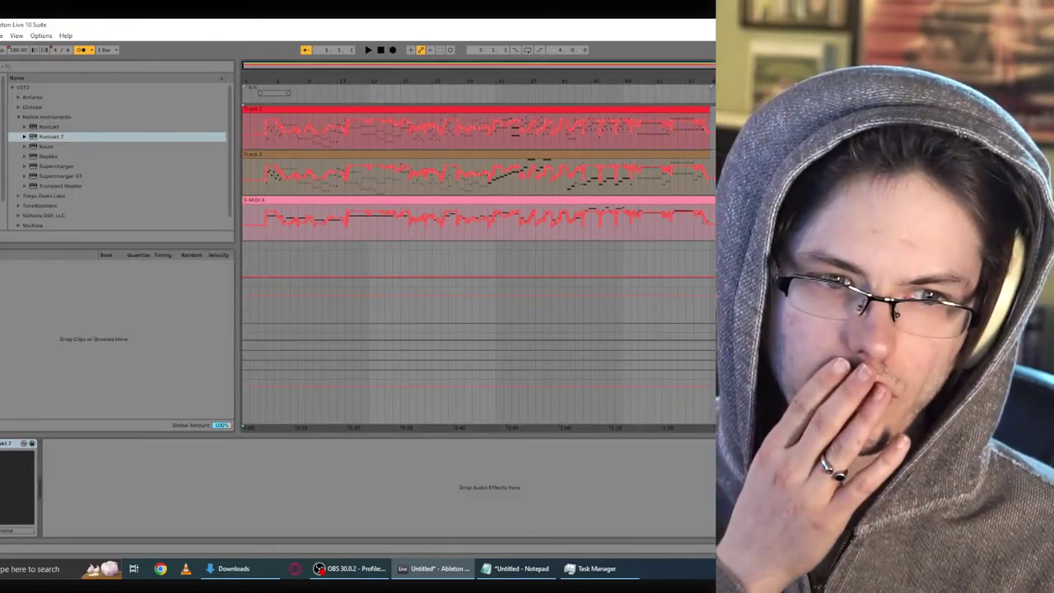
scroll(477, 214, down, 1)
click(478, 247)
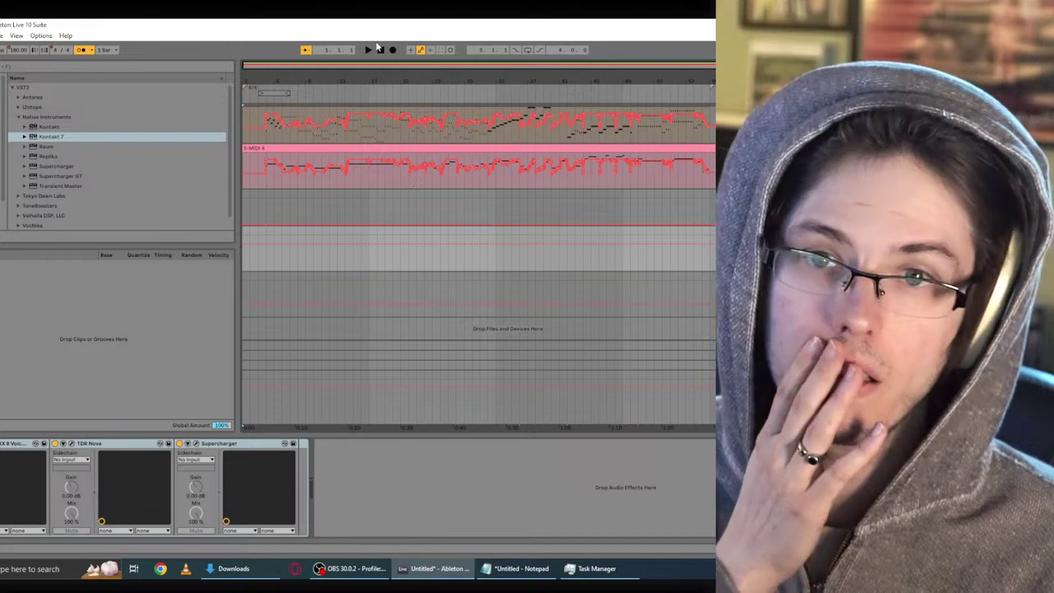
click(394, 50)
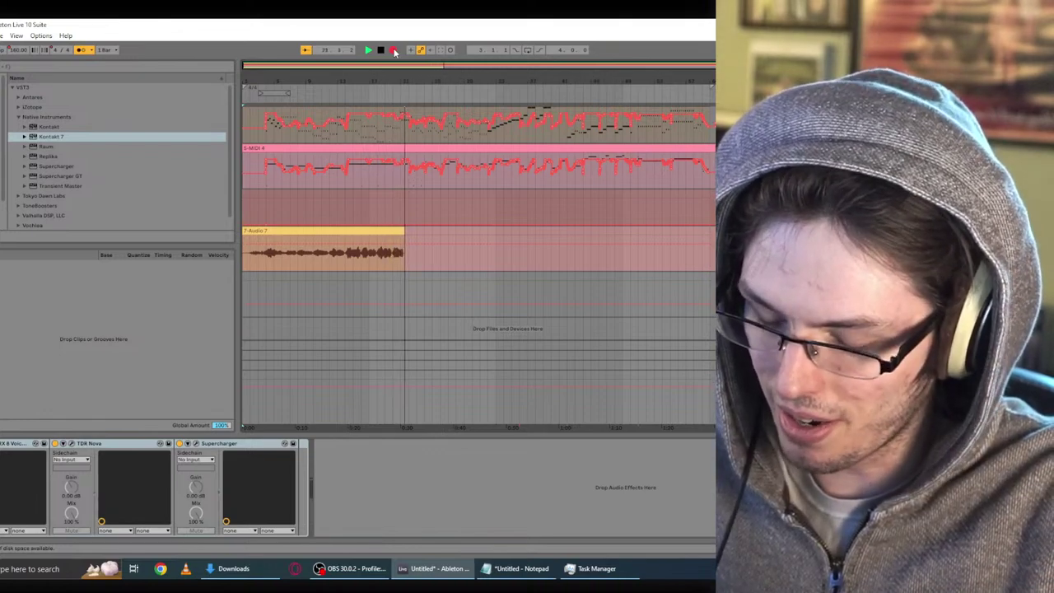
click(395, 50)
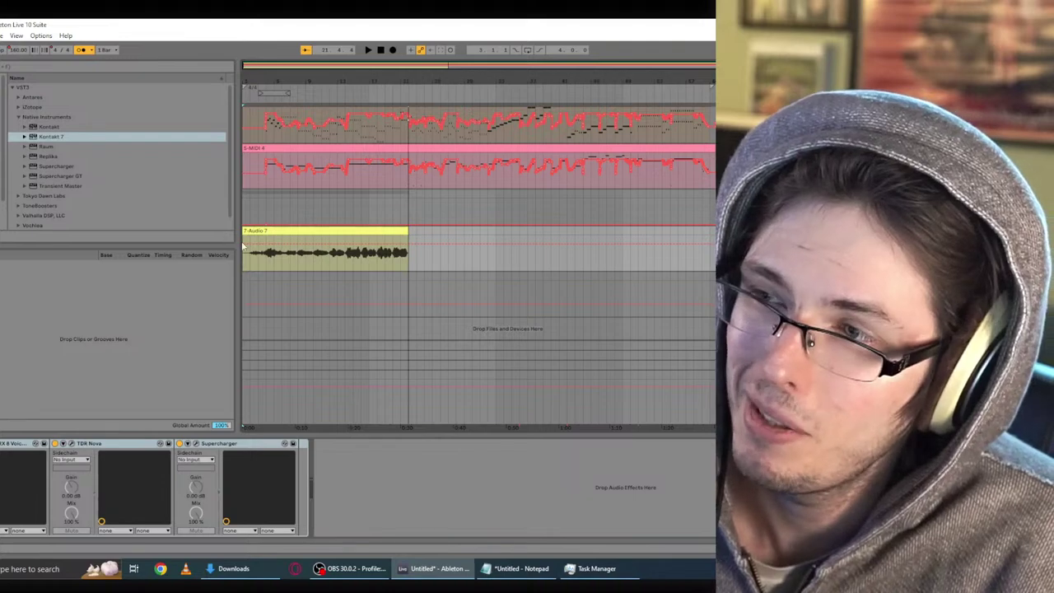
Step: Examine the new take's waveform closely and play it back from bar 2 alongside the MIDI tracks
scroll(255, 254, up, 2)
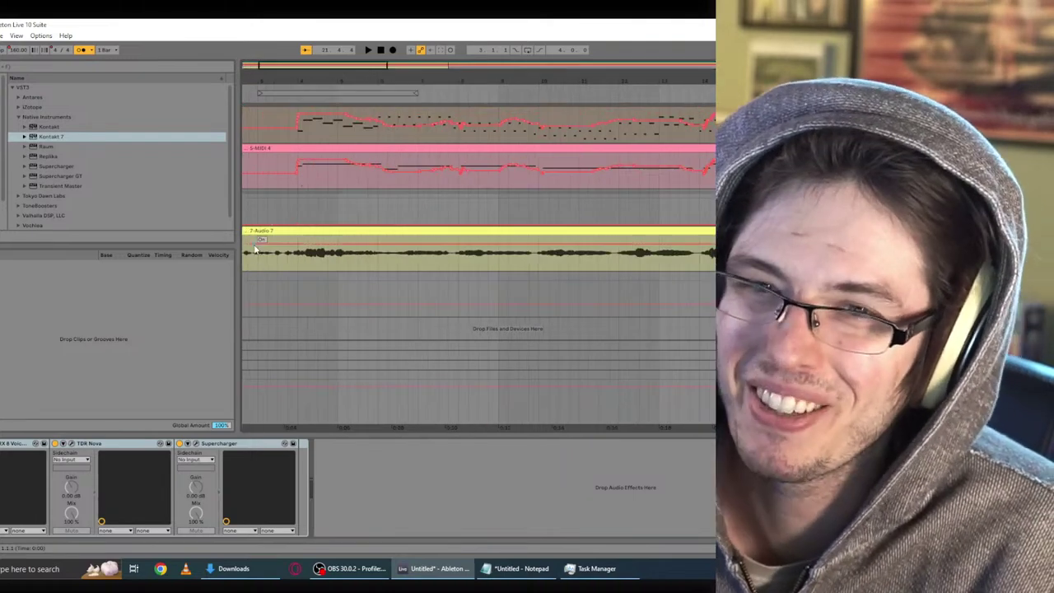
scroll(257, 256, down, 1)
scroll(282, 257, up, 3)
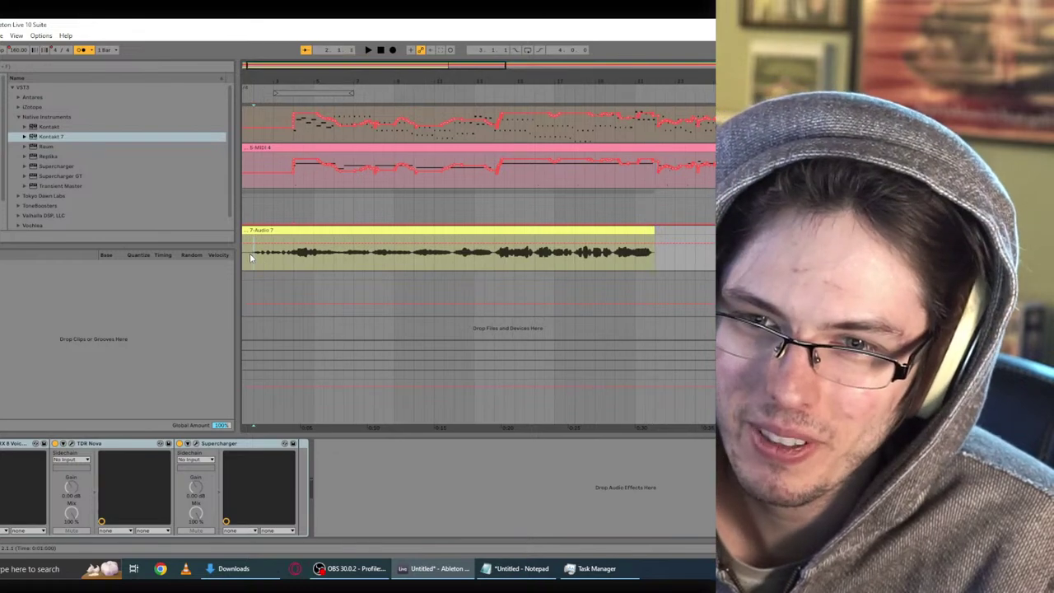
scroll(253, 261, up, 4)
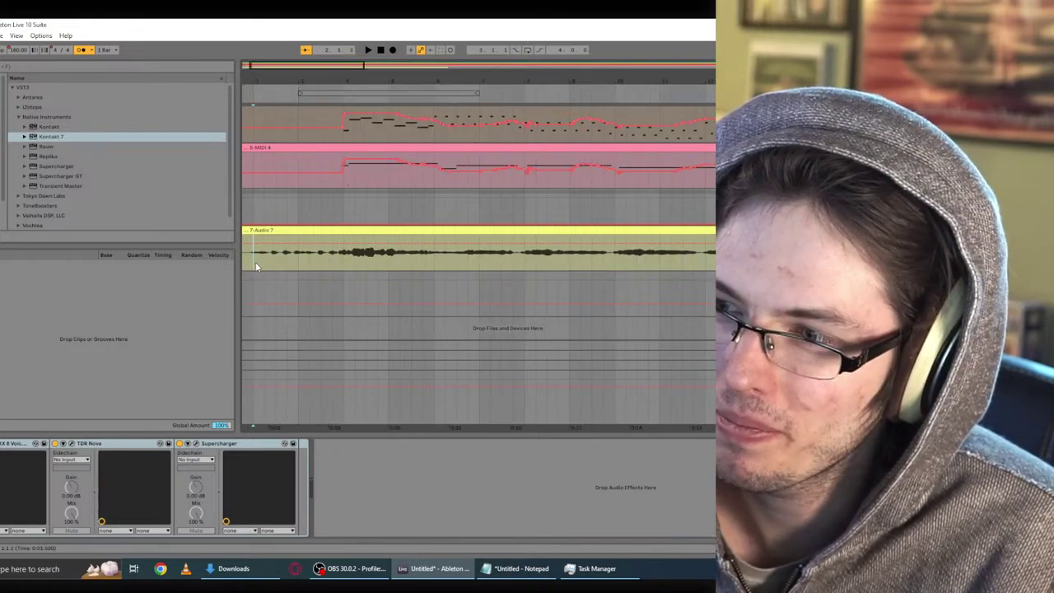
click(285, 262)
key(space)
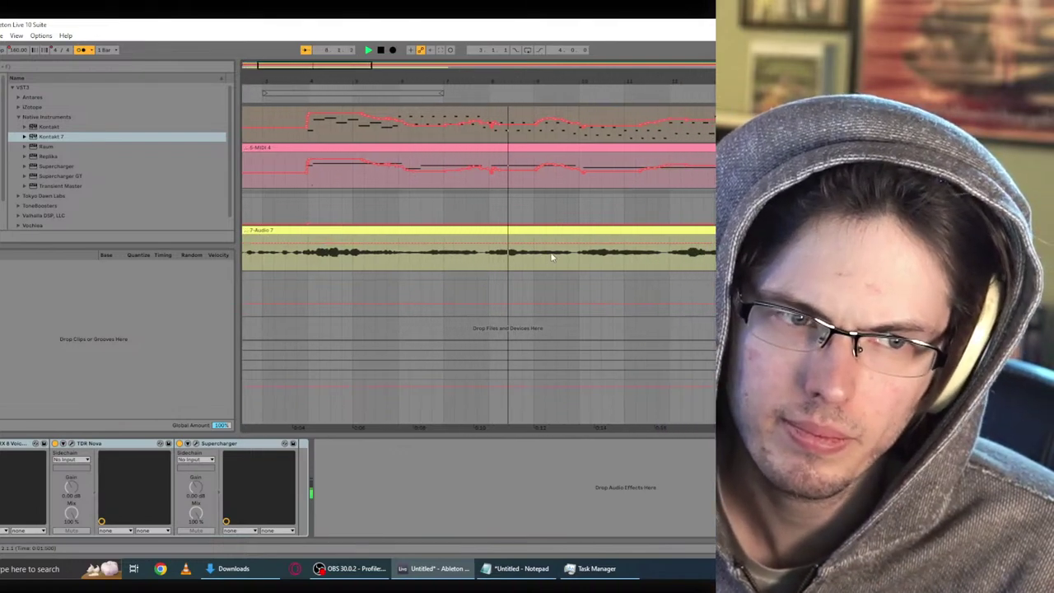
scroll(589, 232, up, 2)
scroll(589, 232, up, 5)
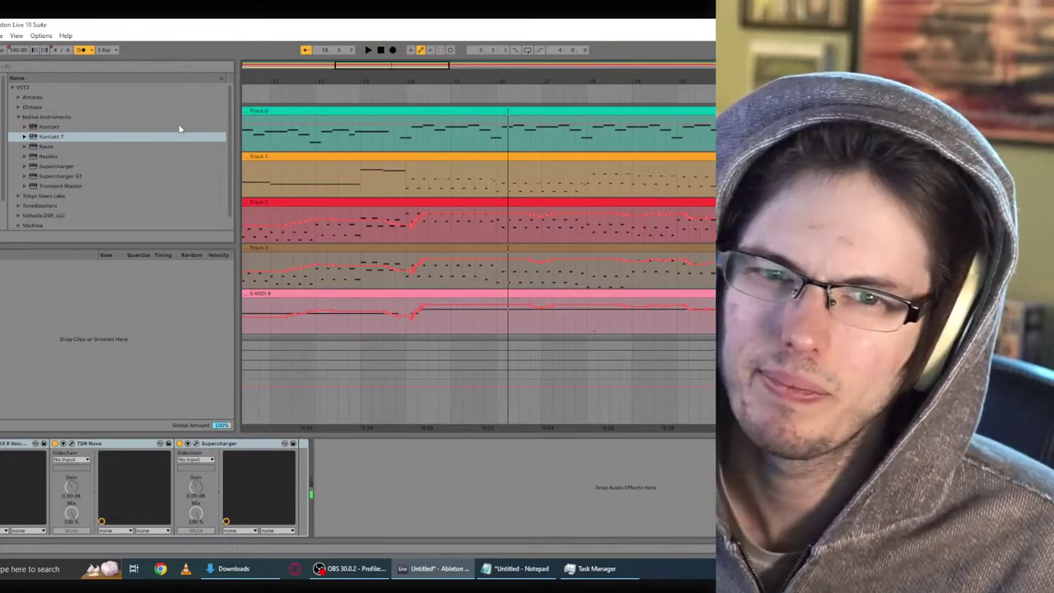
Step: Delete the second vocal take and reset the playhead to bar 1
scroll(371, 266, down, 5)
click(410, 250)
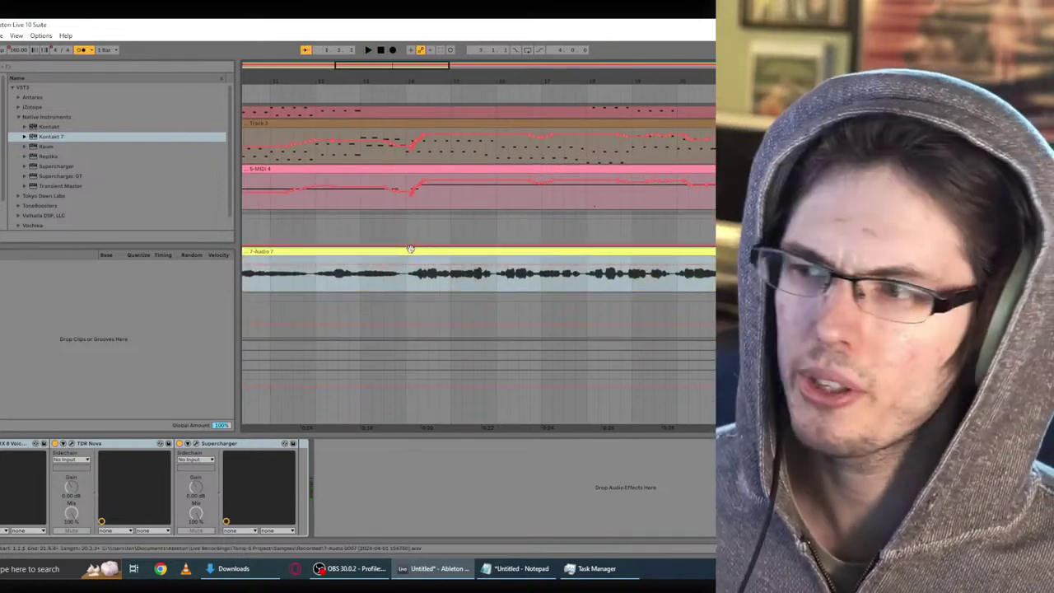
key(Delete)
click(379, 52)
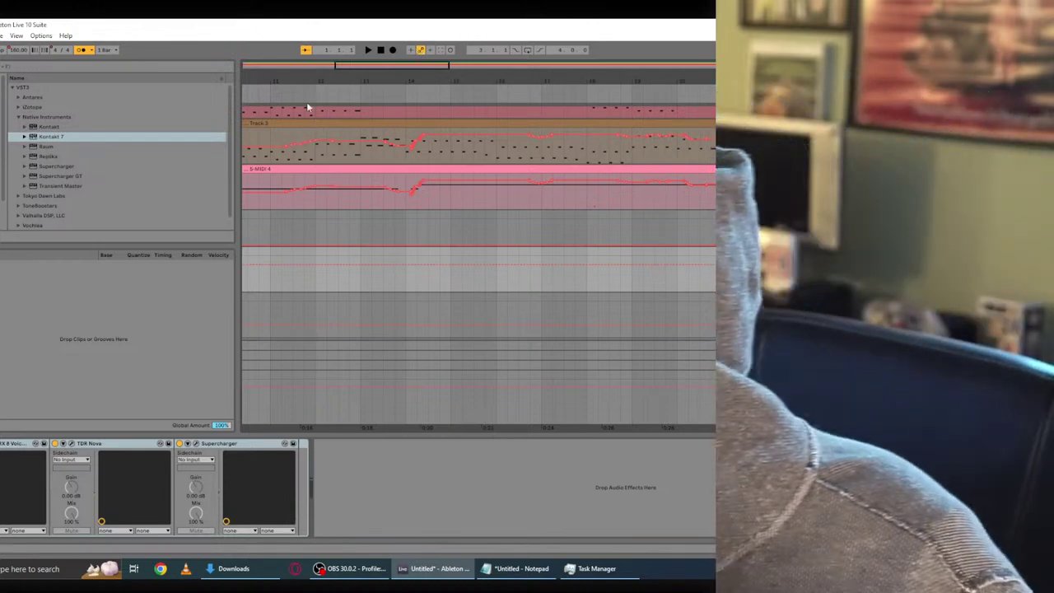
click(392, 51)
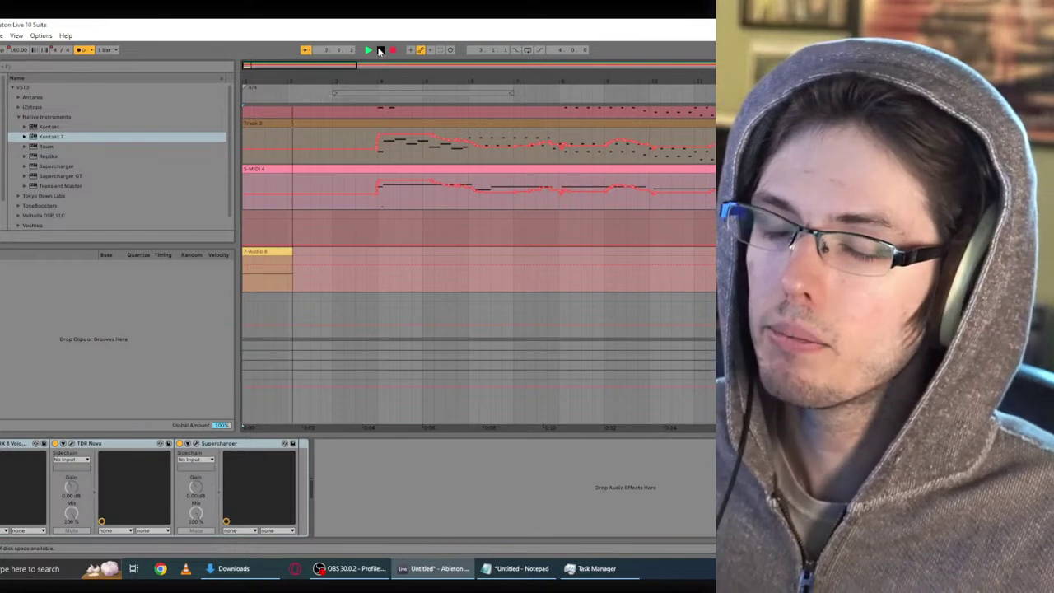
click(379, 51)
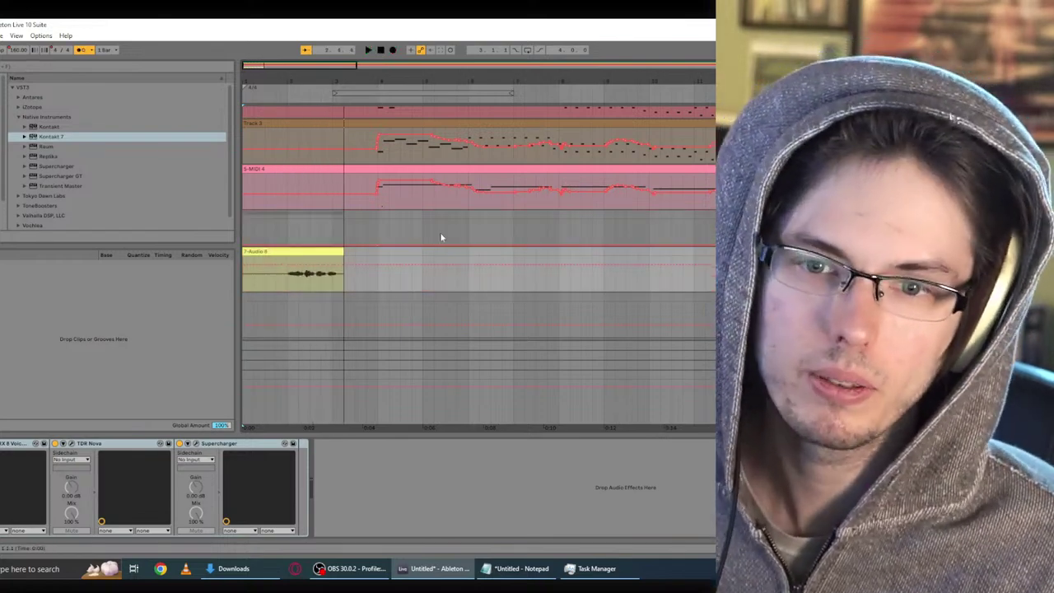
click(274, 262)
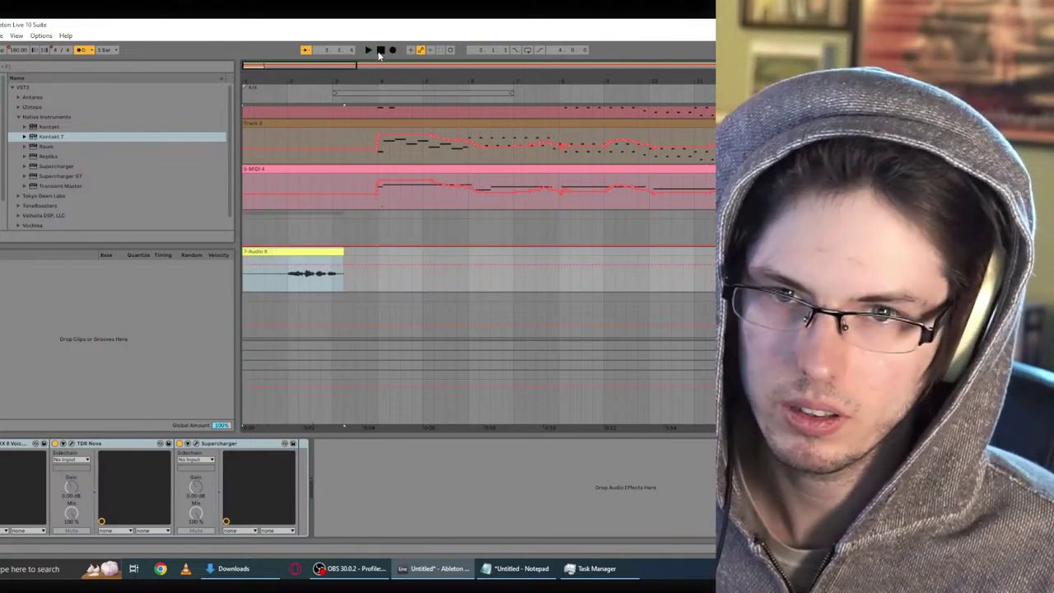
key(Delete)
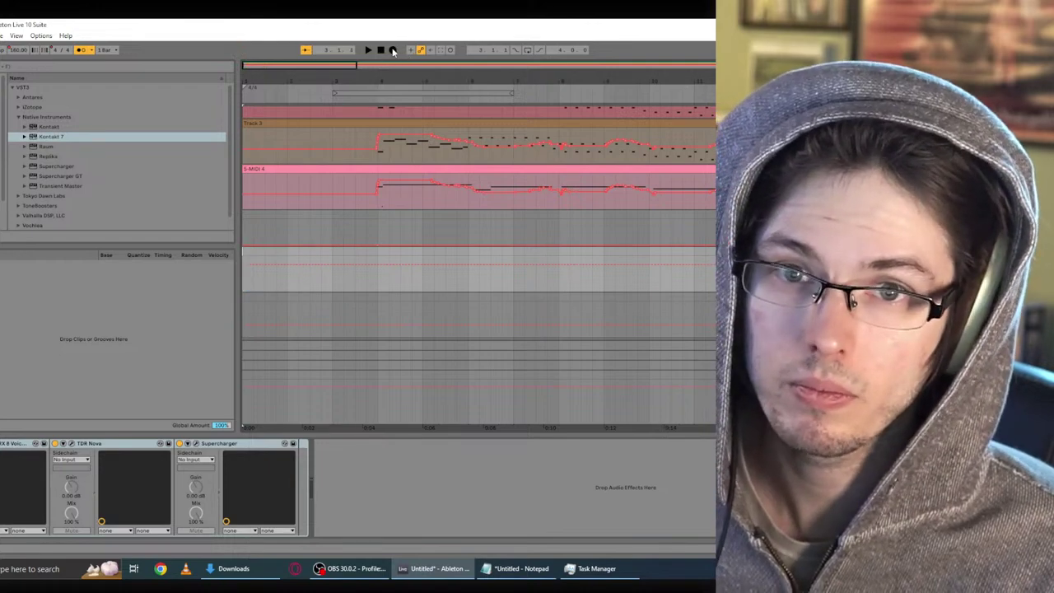
Step: Record a new vocal take on the vocal track from the song start to about bar 22 and reset the playhead
click(393, 51)
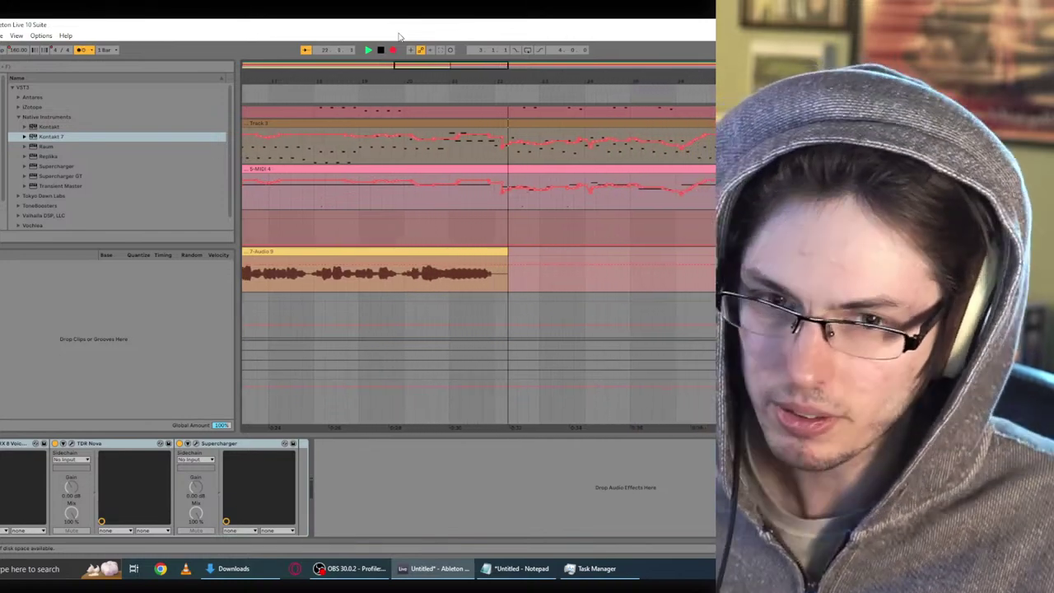
key(space)
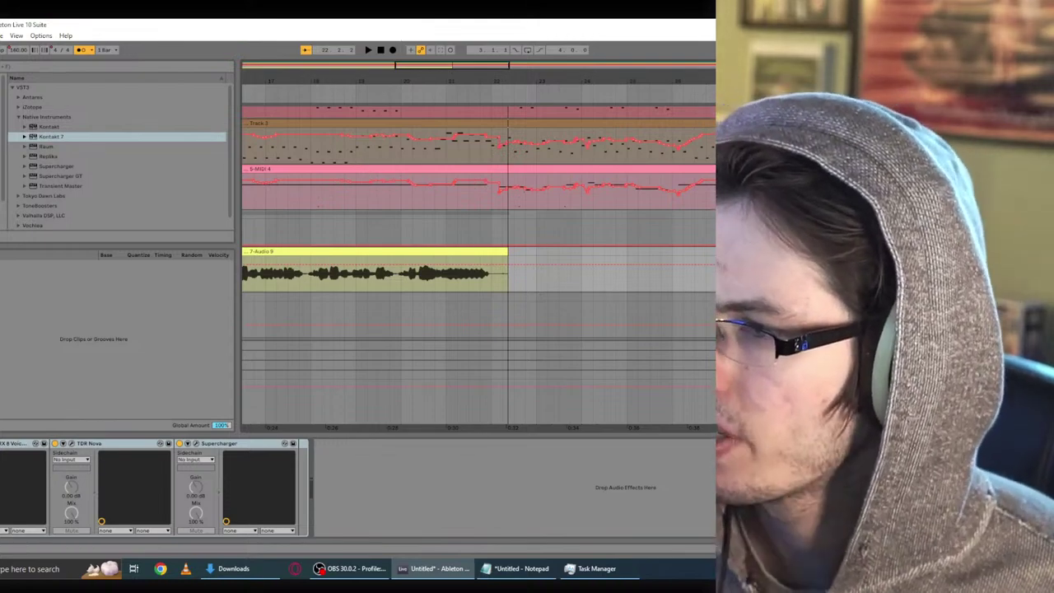
click(380, 52)
Step: Play back the new vocal take from the song start and zoom in on its opening waveform
key(space)
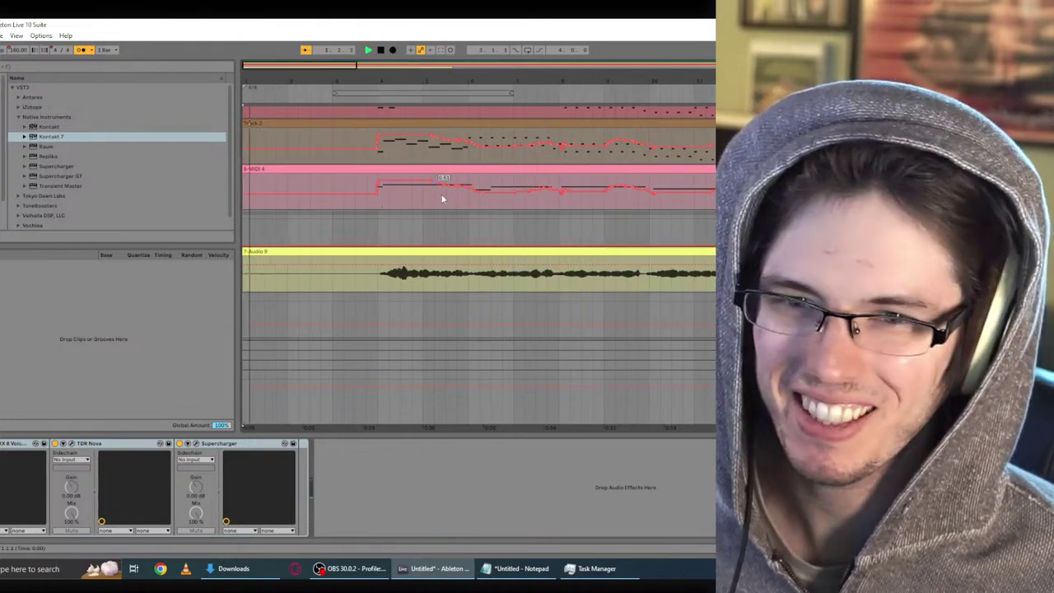
key(plus)
key(space)
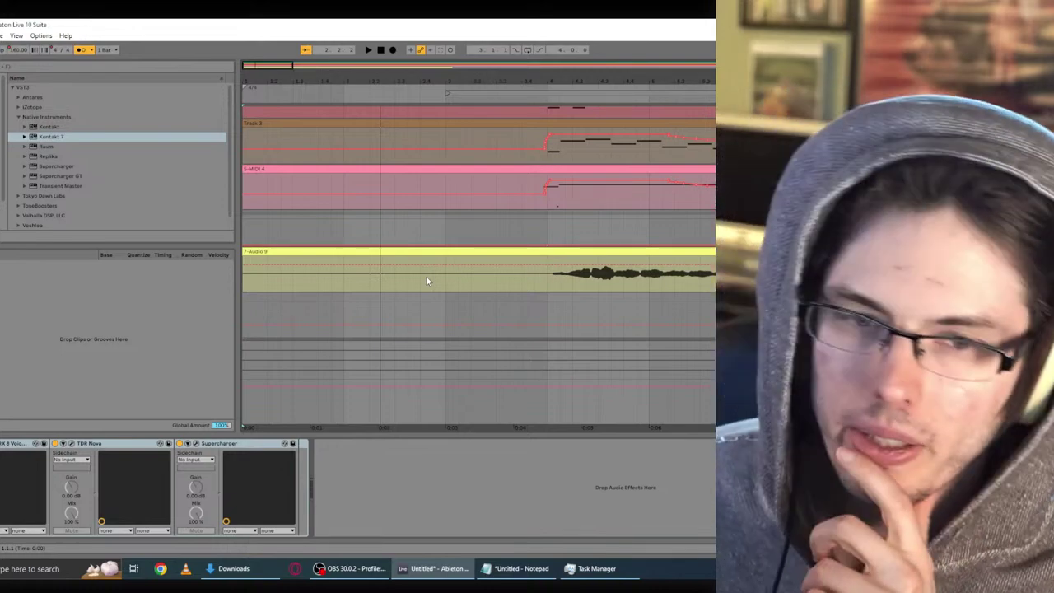
key(space)
key(space)
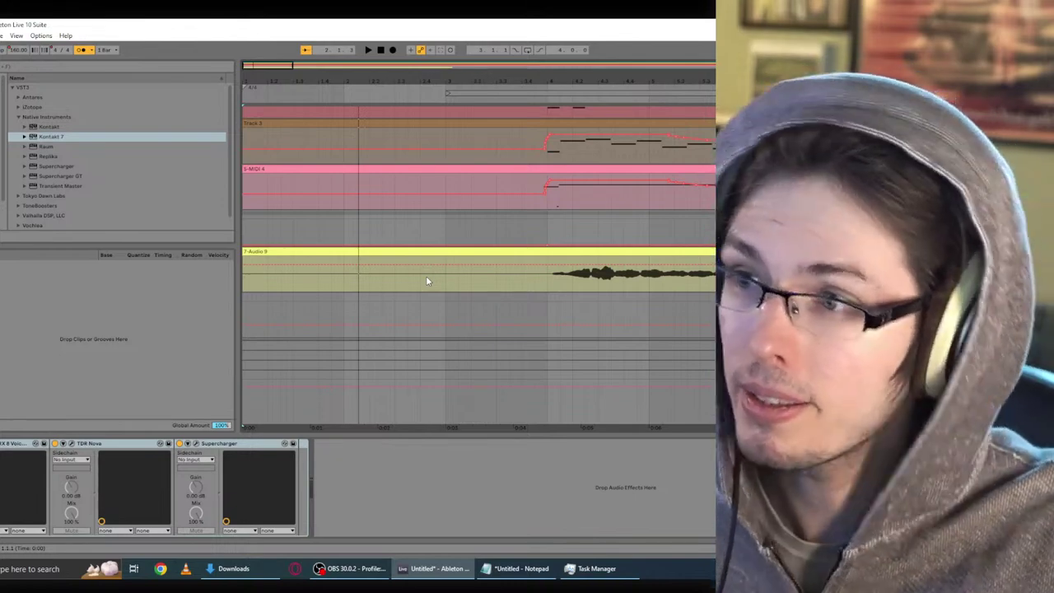
key(space)
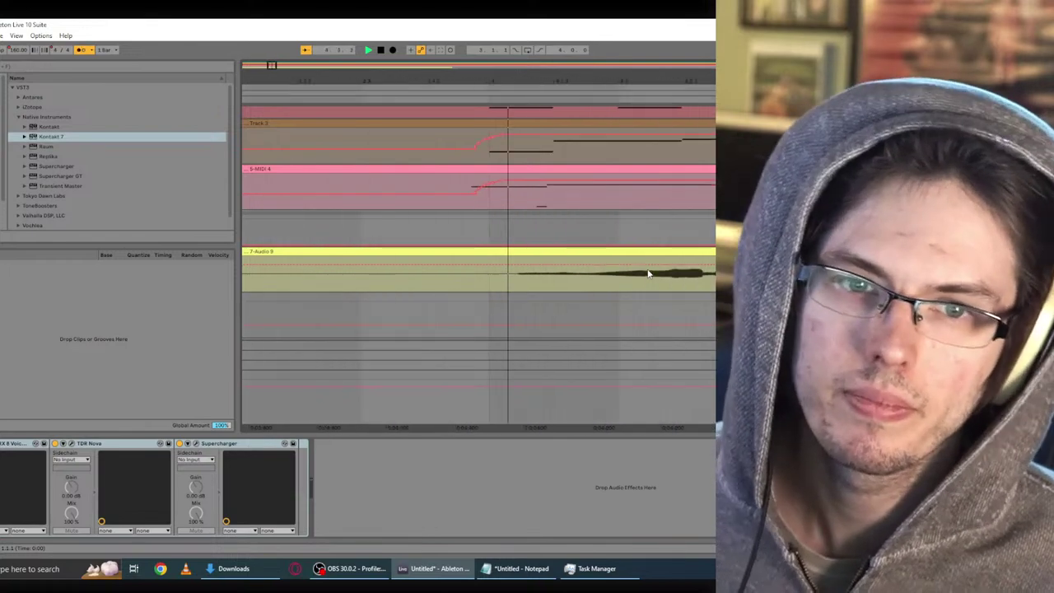
Step: Examine the MIDI tracks above the vocal take and replay the song from the start to compare their timing
scroll(647, 274, up, 3)
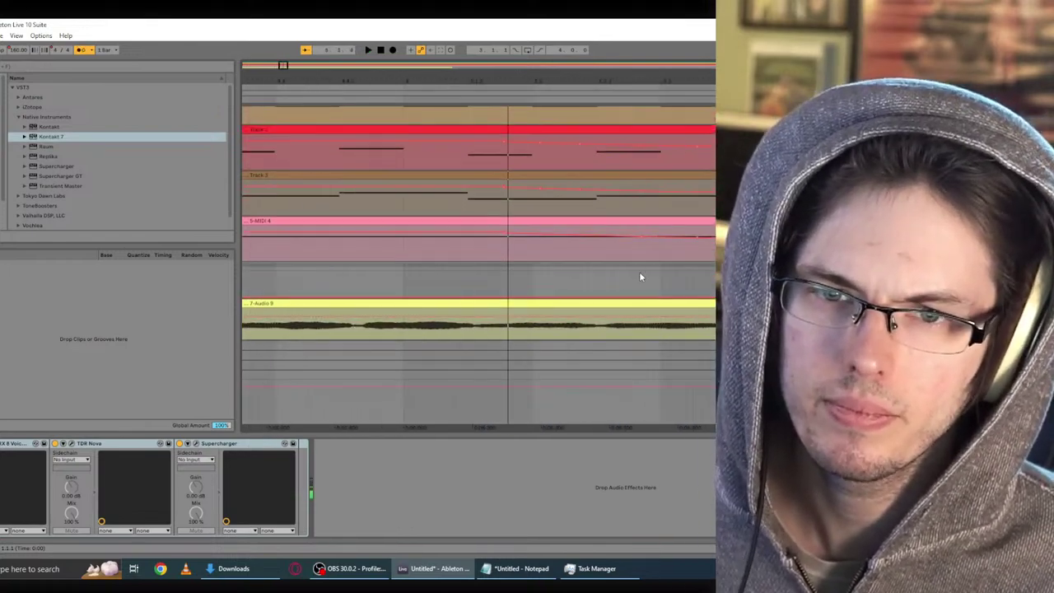
scroll(637, 272, up, 1)
scroll(613, 283, up, 4)
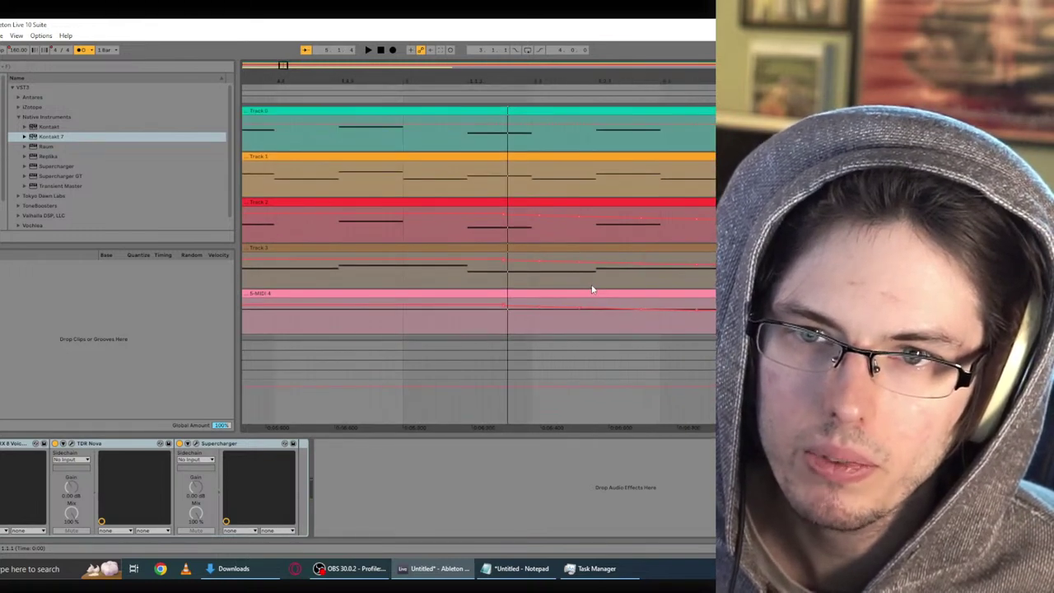
scroll(591, 286, down, 1)
key(space)
scroll(591, 285, up, 1)
scroll(591, 286, down, 6)
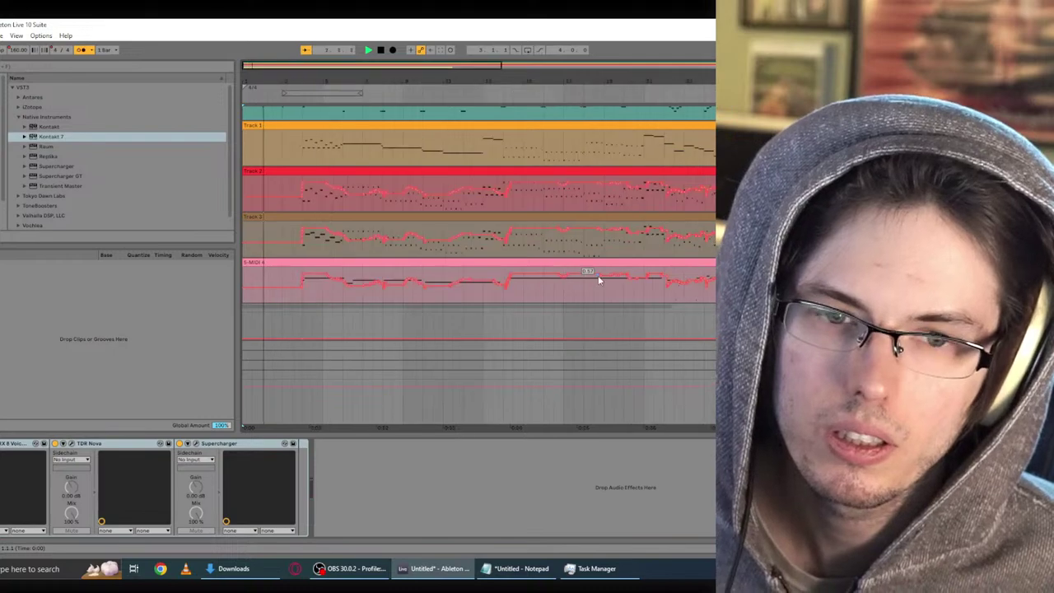
scroll(397, 226, down, 8)
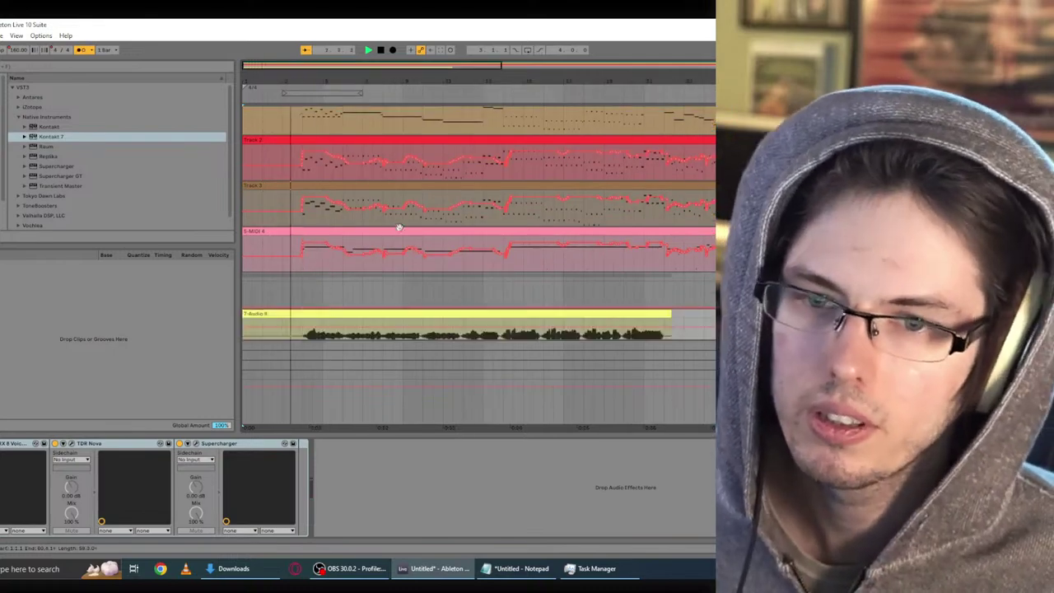
scroll(368, 258, up, 6)
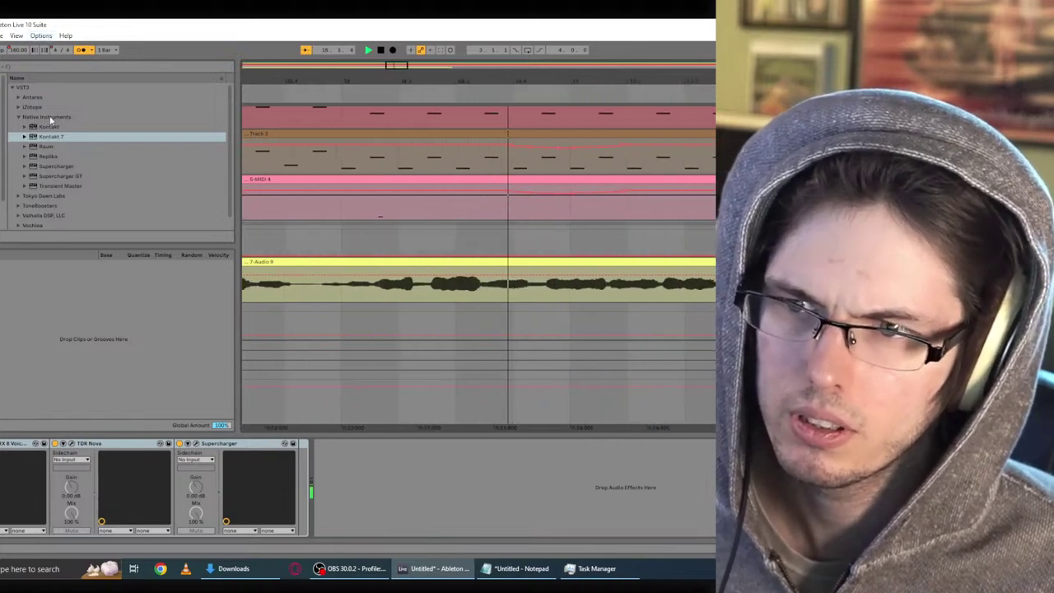
Step: Add Antares Auto-Tune Pro to the vocal track's effect chain
click(19, 117)
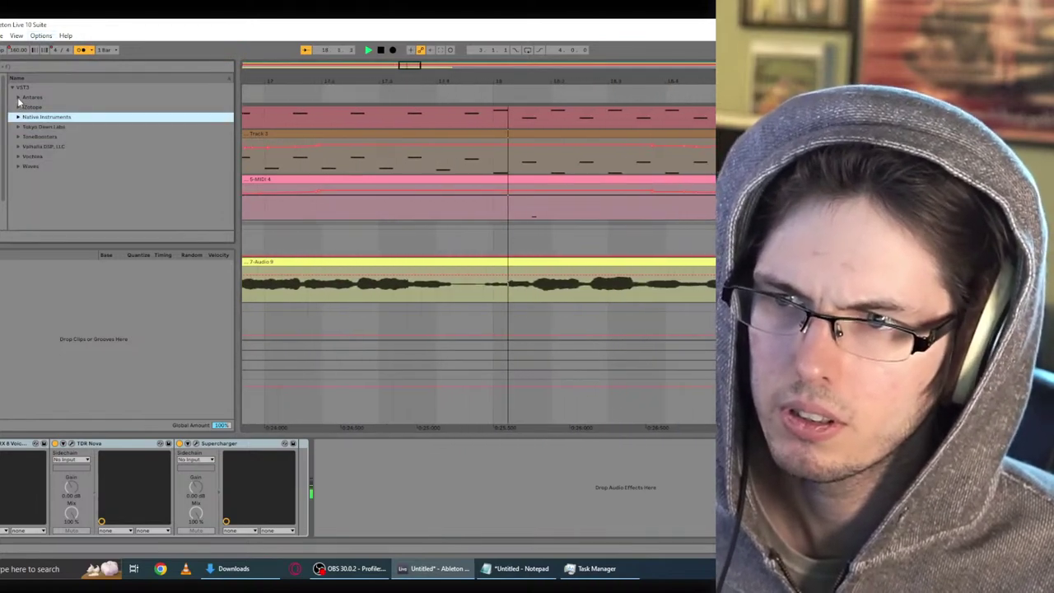
click(18, 97)
double_click(62, 145)
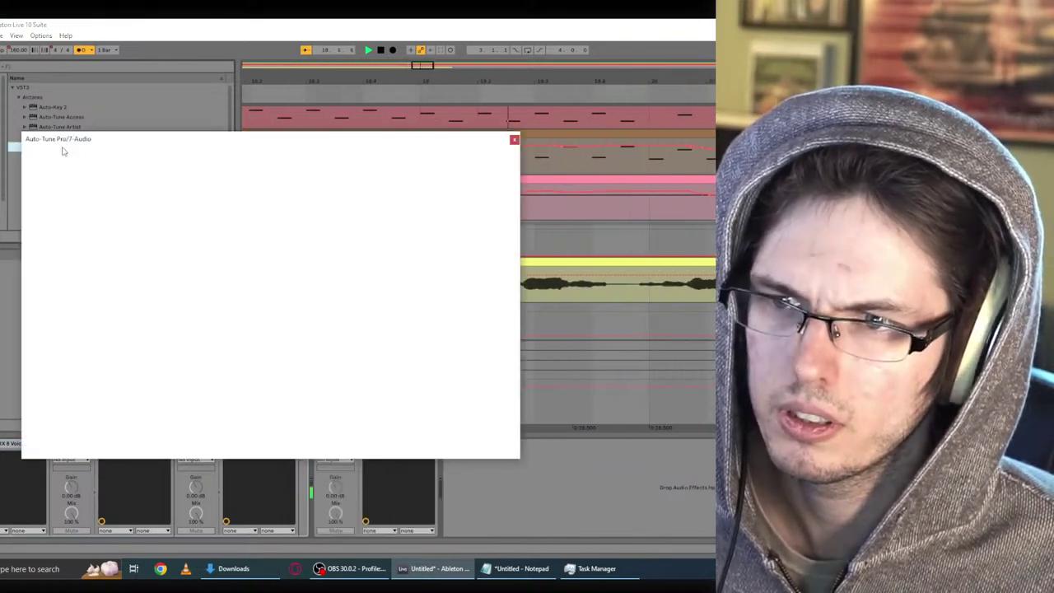
Step: In Auto-Tune Pro, set Retune Speed to 100, Flex Tune to 52 and Humanize to 100, and close its window
drag(73, 289, 90, 341)
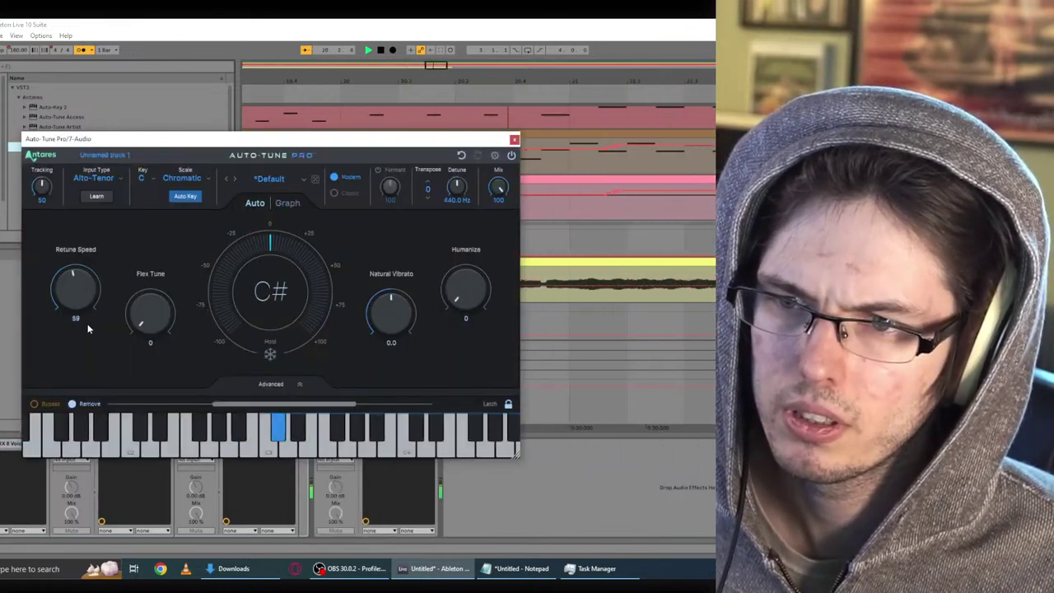
drag(151, 314, 155, 242)
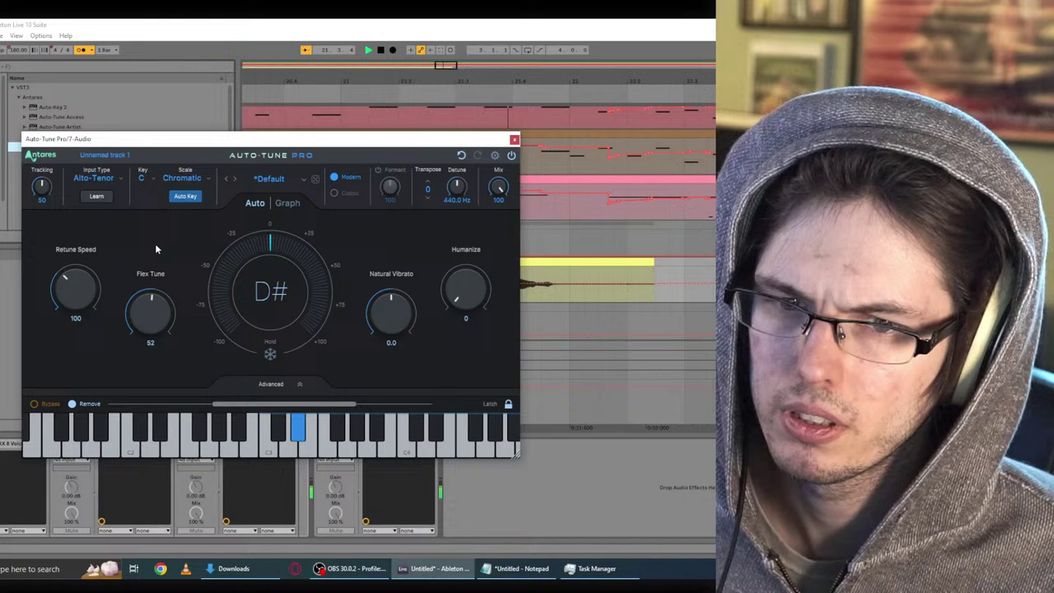
click(299, 383)
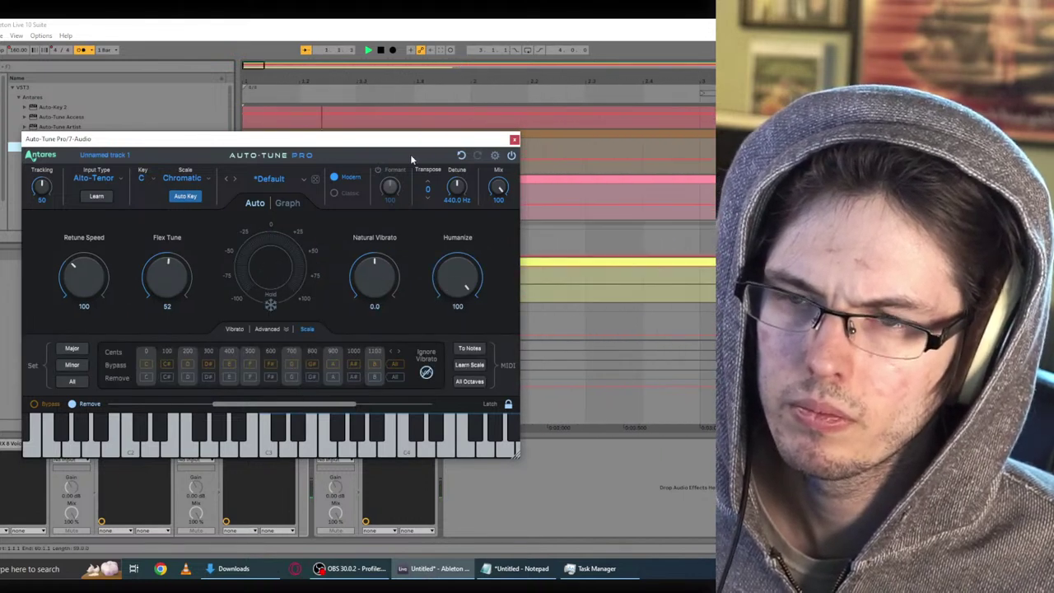
click(512, 139)
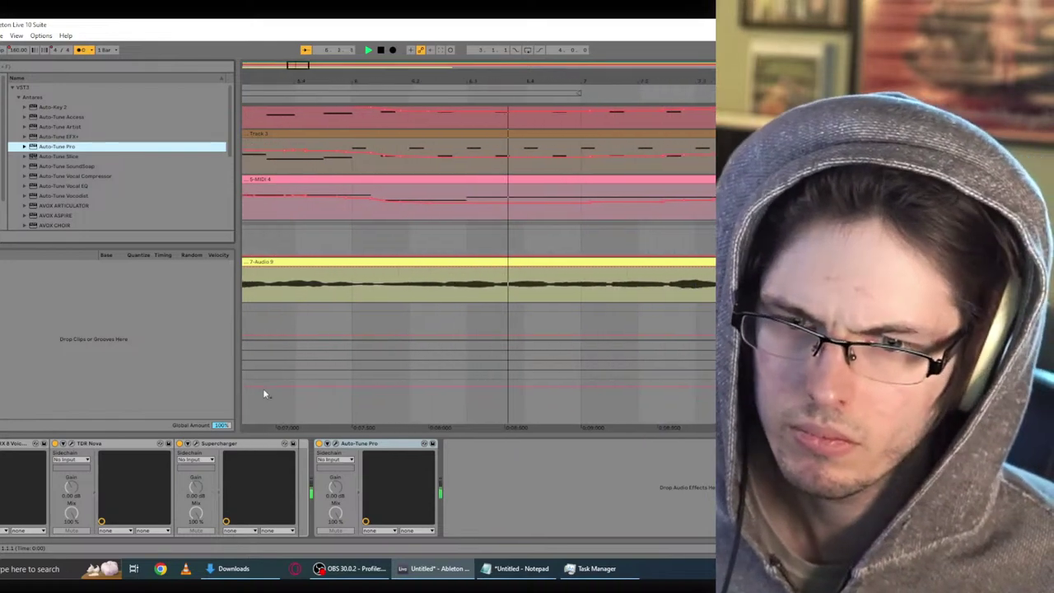
Step: Reopen Auto-Tune Pro, set Retune Speed to 178 and Flex Tune to 69 during playback, and close its window
click(334, 442)
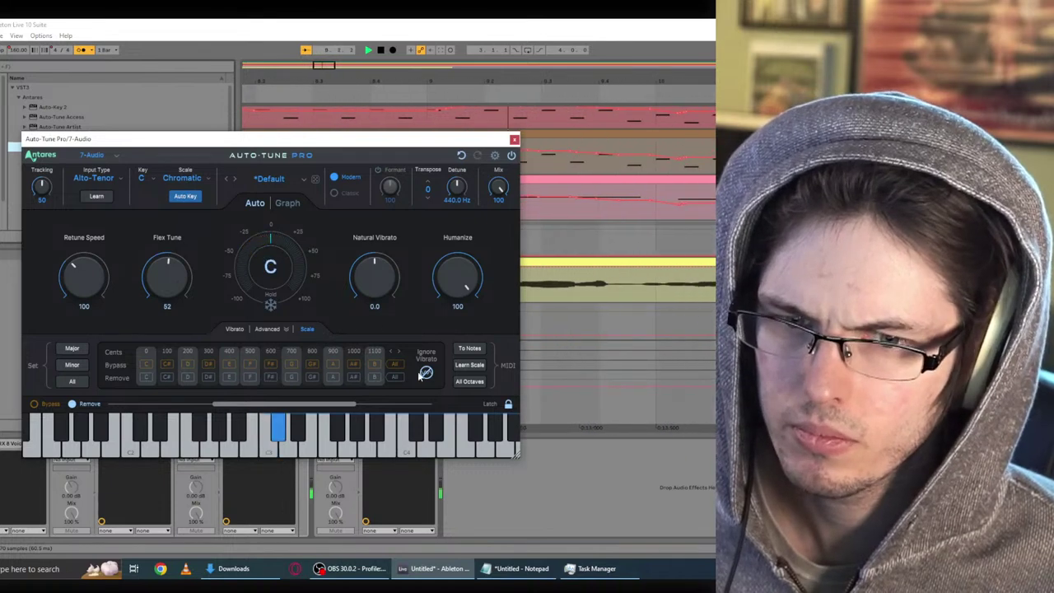
drag(165, 265, 175, 283)
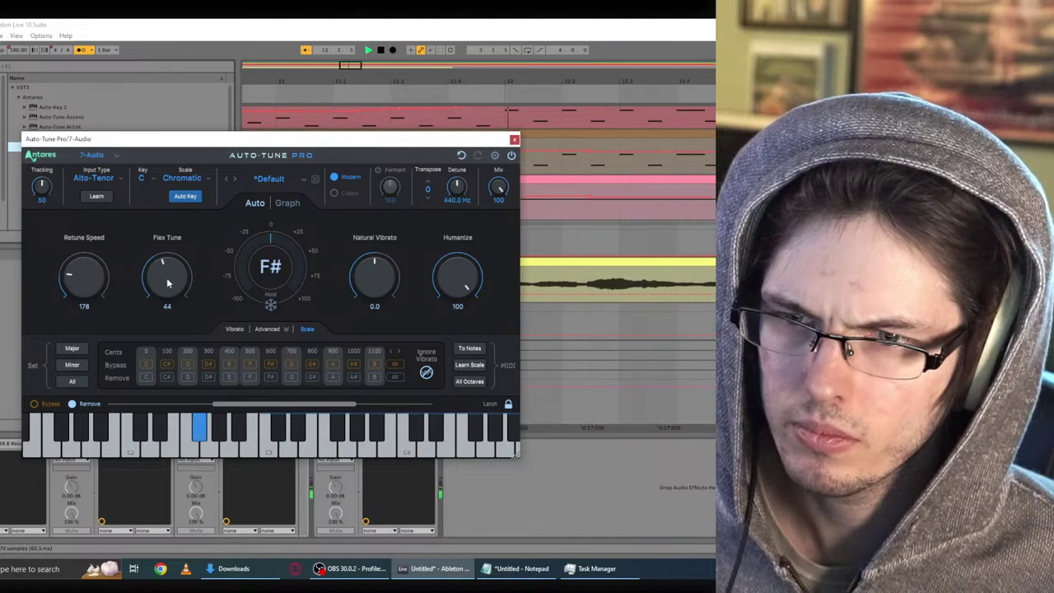
mouse_move(167, 277)
mouse_down()
mouse_move(169, 298)
mouse_move(172, 260)
mouse_up()
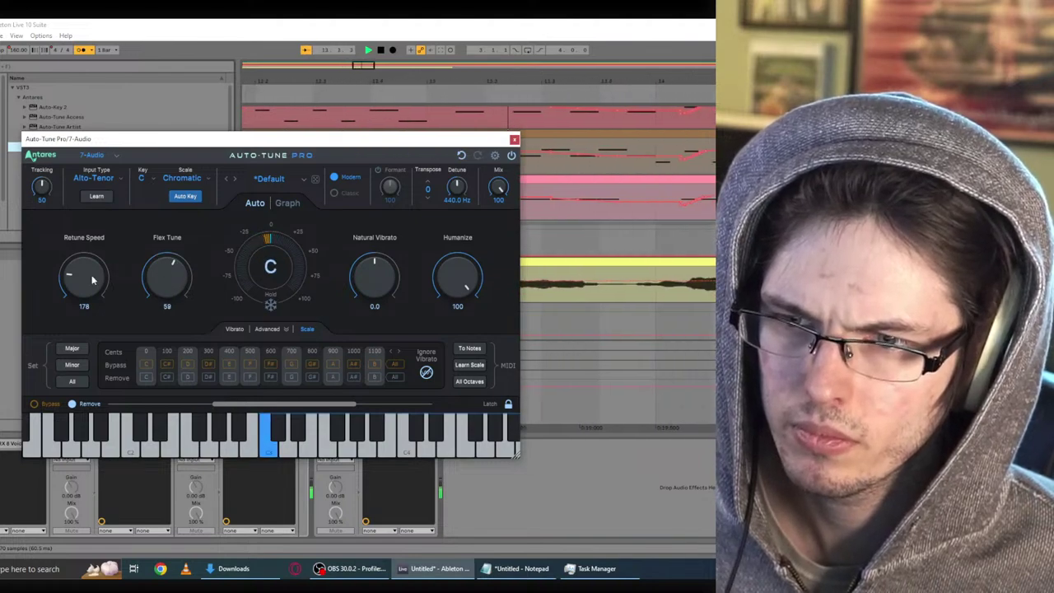
mouse_move(79, 248)
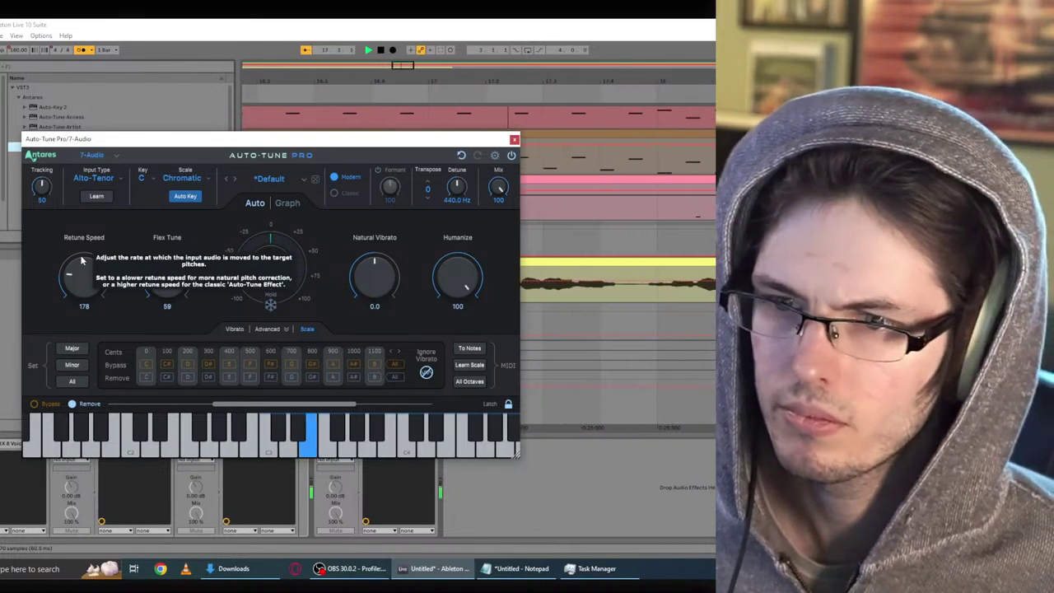
drag(169, 273, 169, 268)
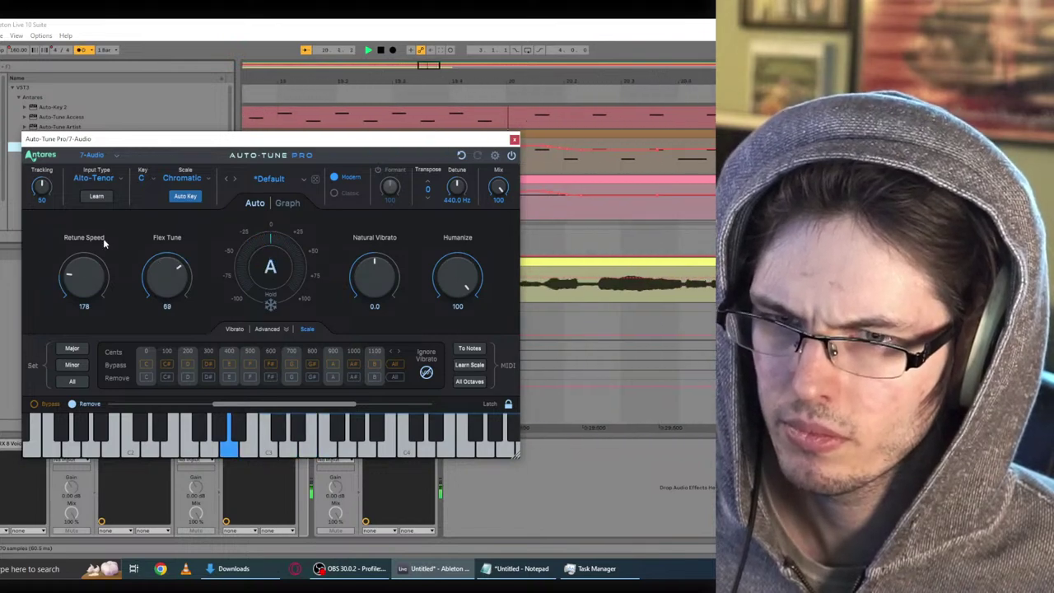
click(514, 138)
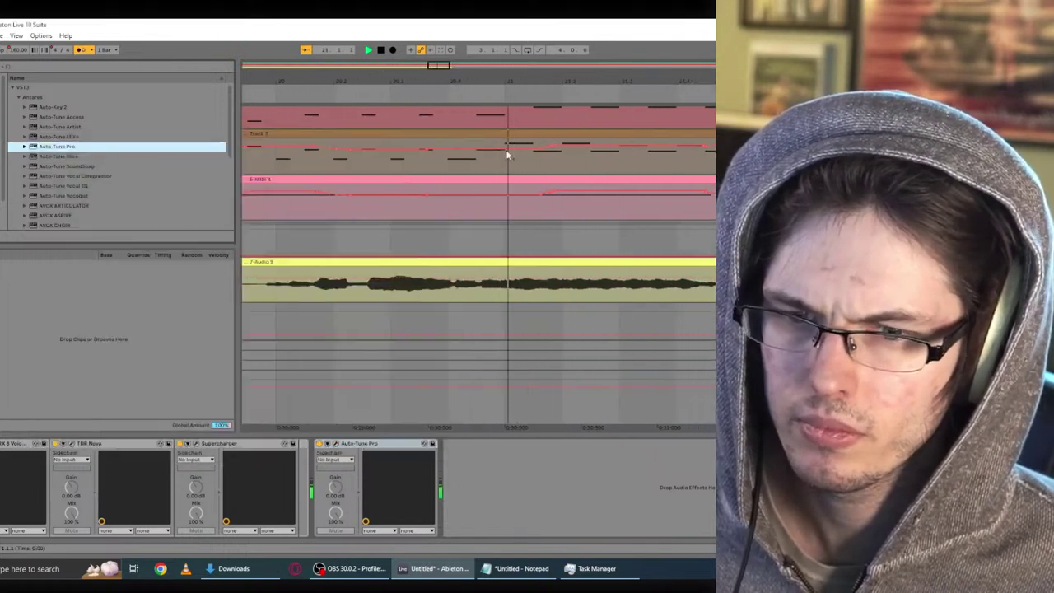
Step: Turn off Auto-Tune Pro on the vocal track and play the take from bar 4 without it
click(318, 443)
key(space)
key(space)
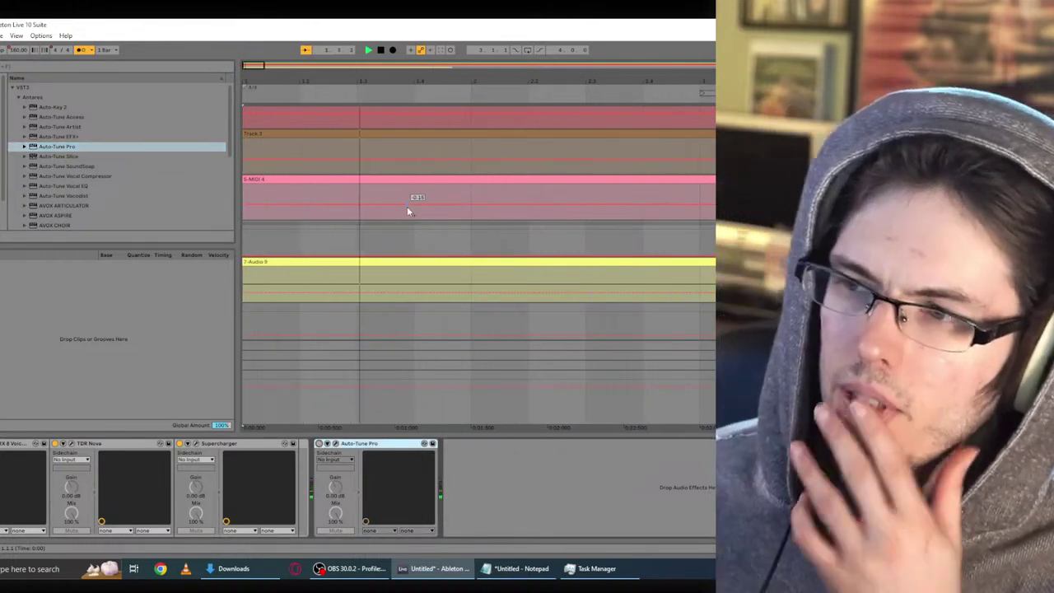
key(space)
scroll(282, 320, down, 5)
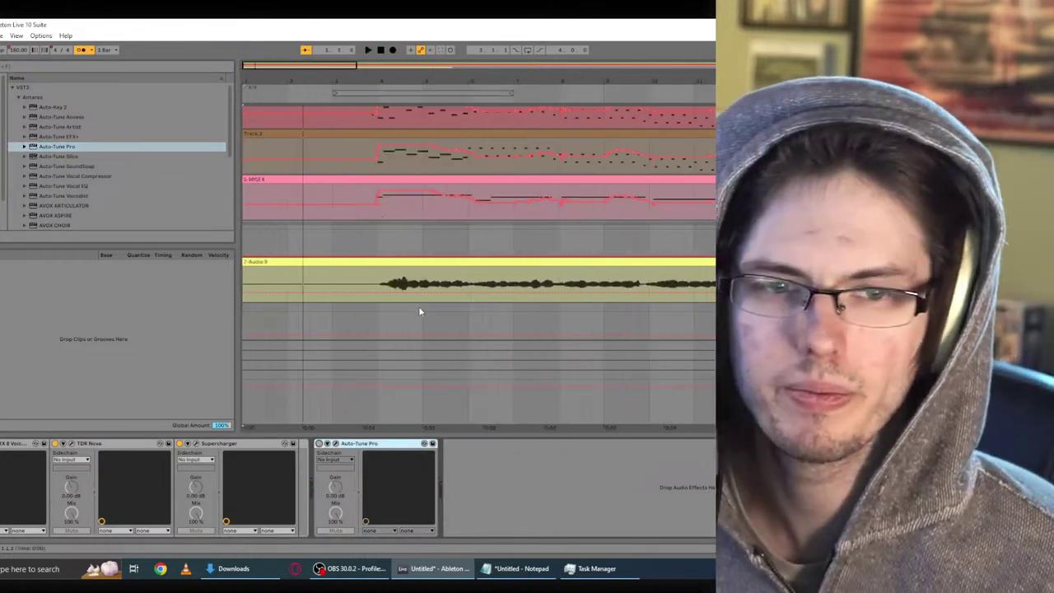
click(377, 286)
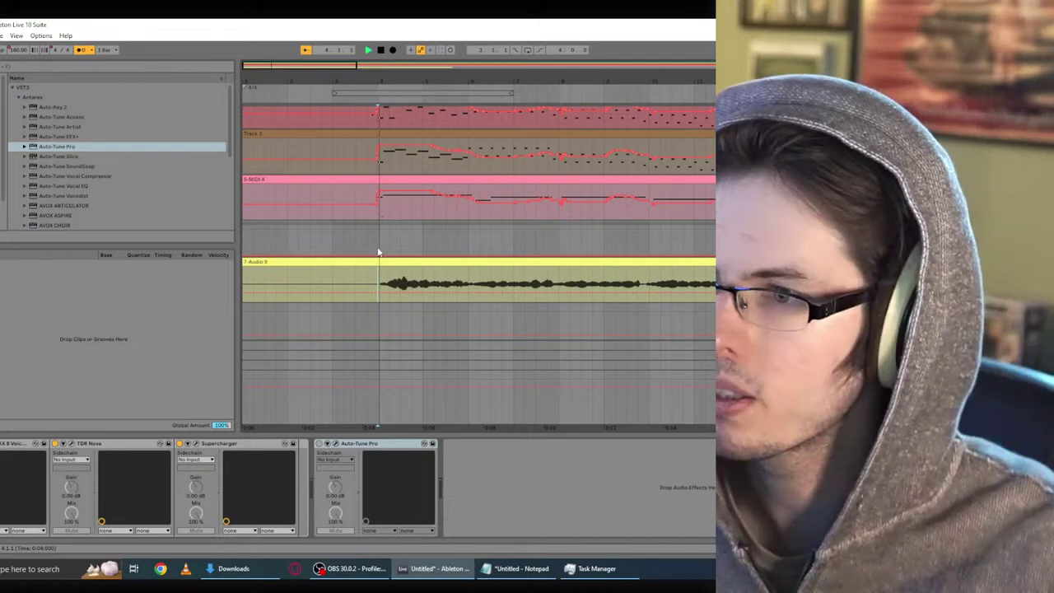
key(space)
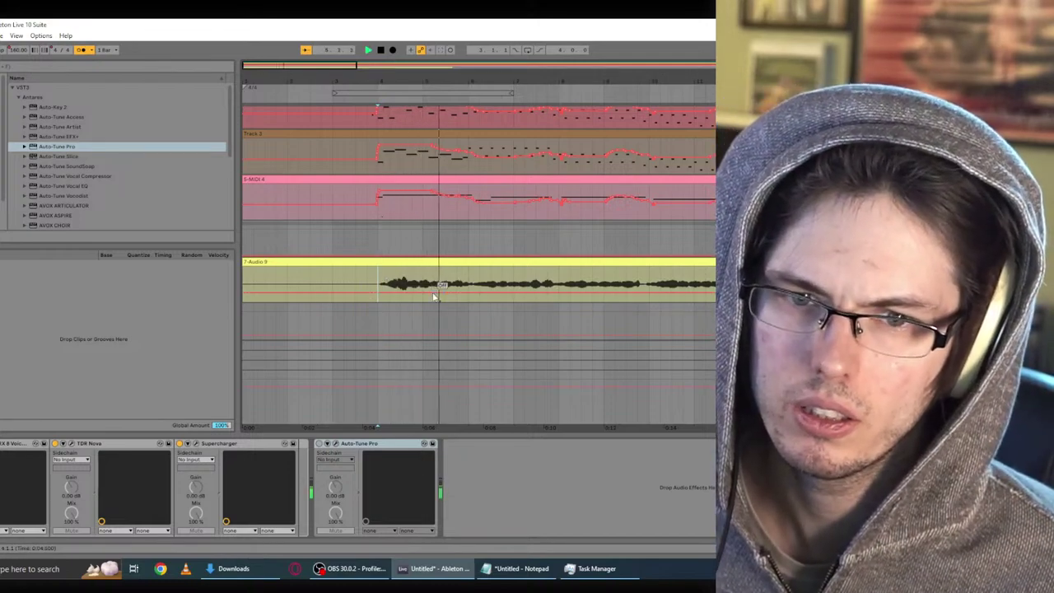
Step: Select the vocal clip, switch to the session mixer and undo the last two changes
click(468, 263)
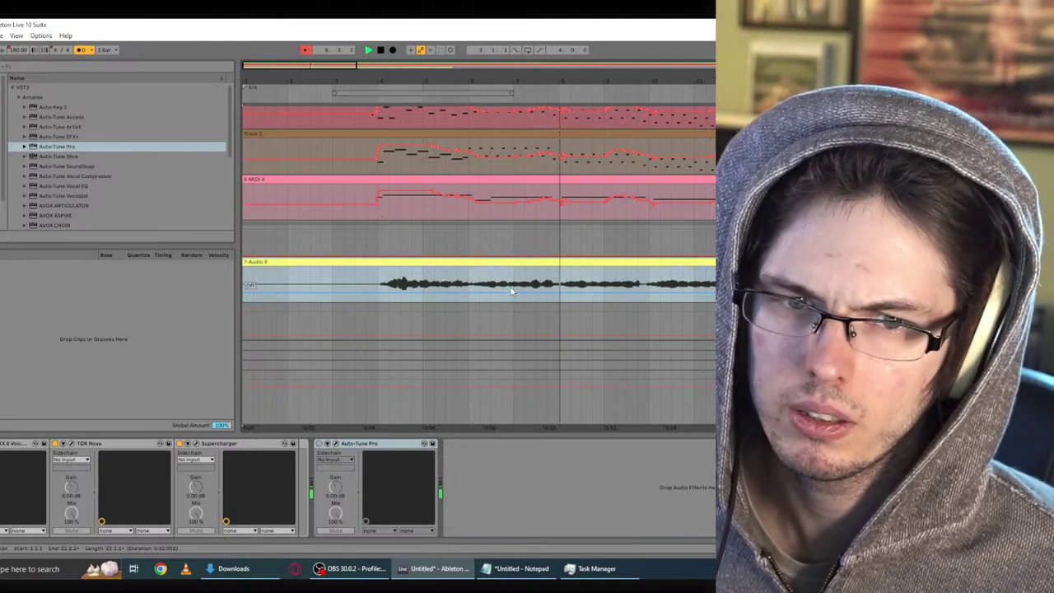
key(Tab)
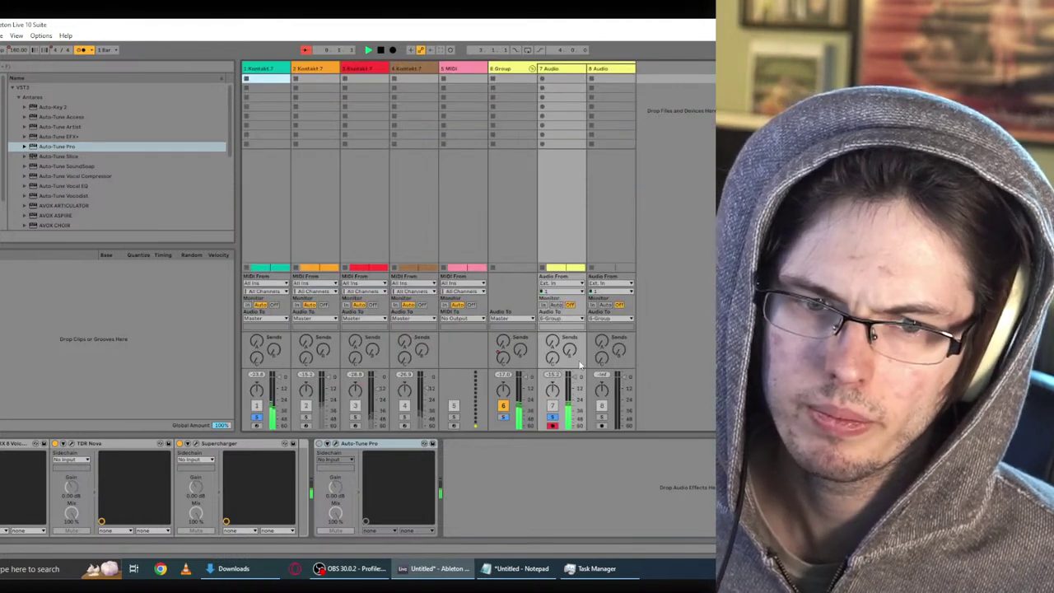
key(ctrl+z)
key(ctrl+z)
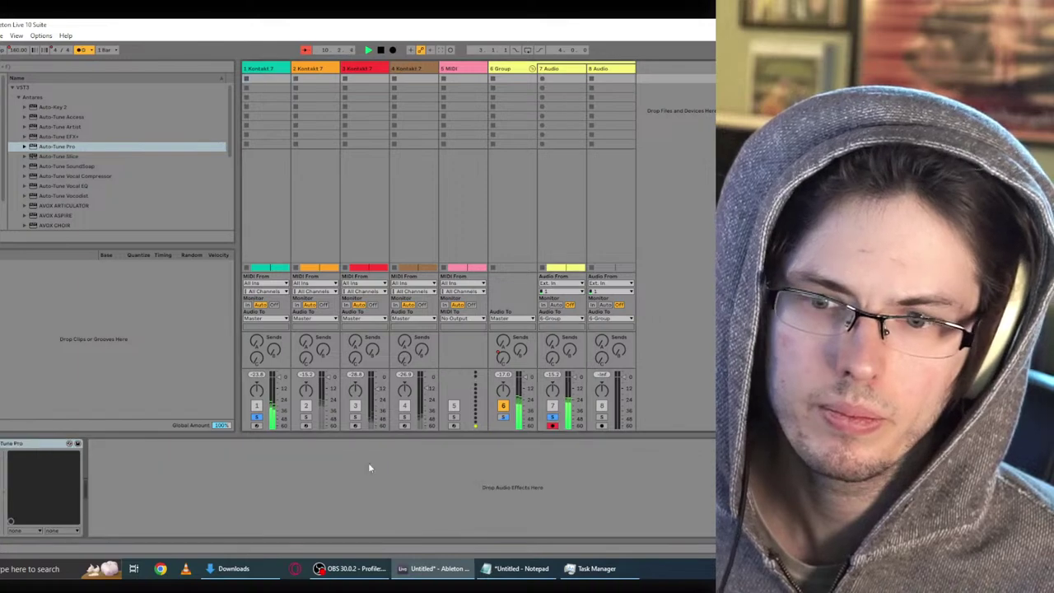
Step: Try removing the Auto-Tune Pro device from the displayed effect chain during playback, and undo the deletion
click(17, 444)
key(Delete)
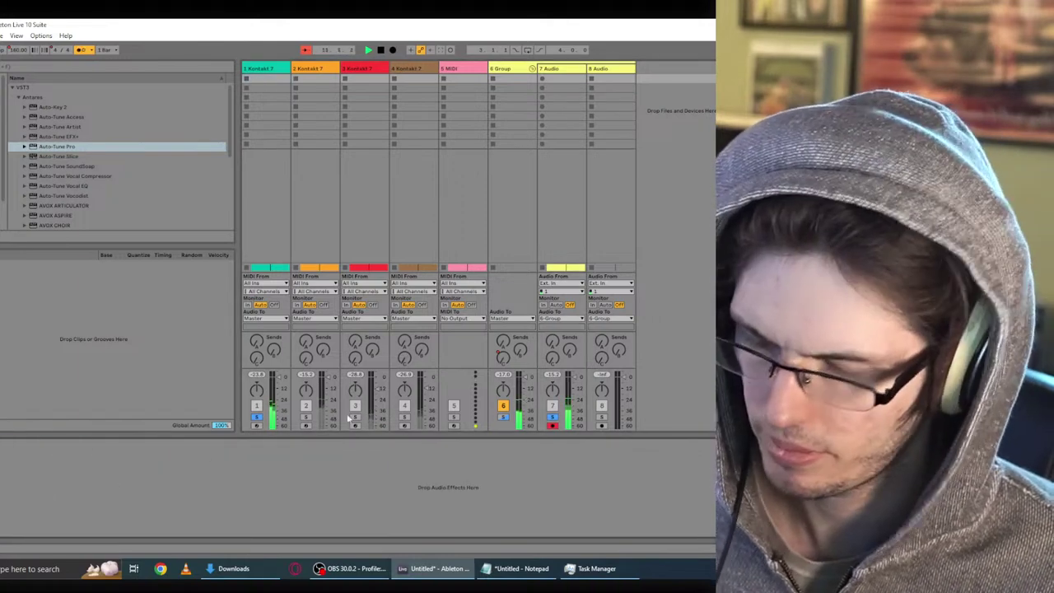
key(ctrl+z)
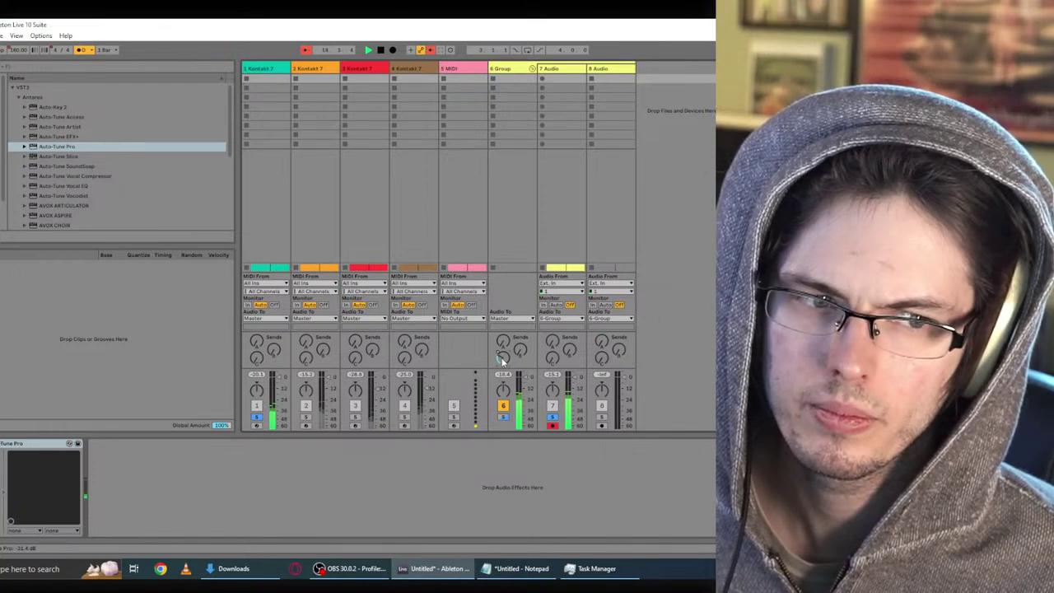
Step: Return to the arrangement and show the Kontakt 7 device of one of the MIDI tracks
key(Tab)
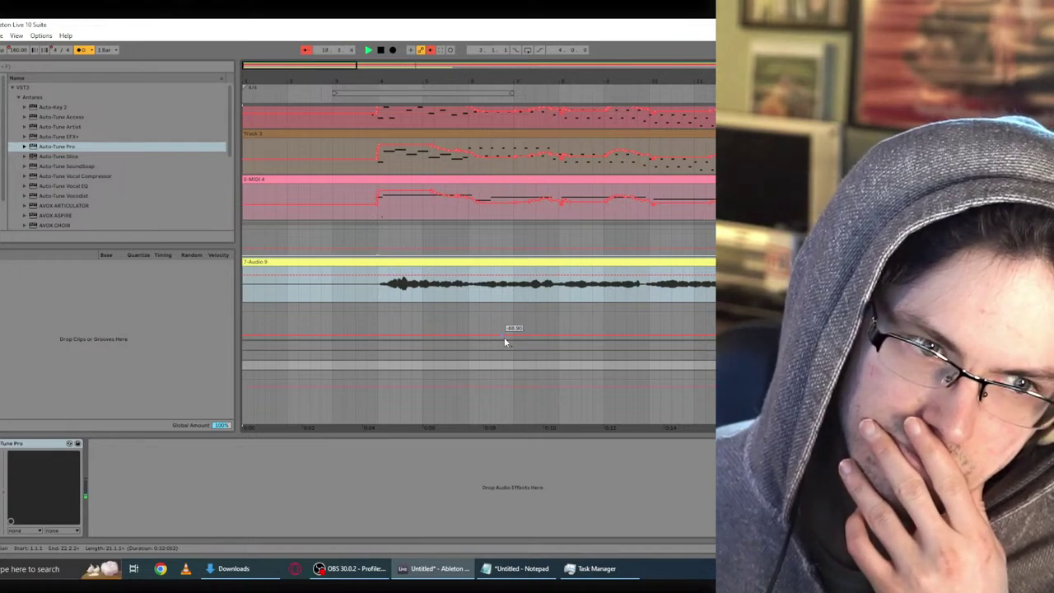
scroll(505, 340, up, 4)
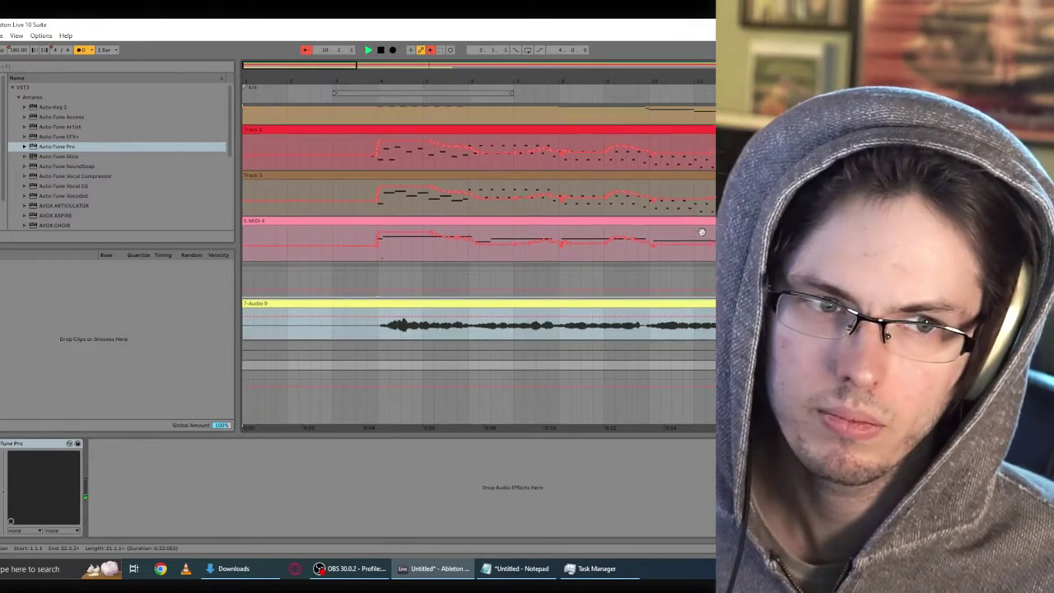
key(Up)
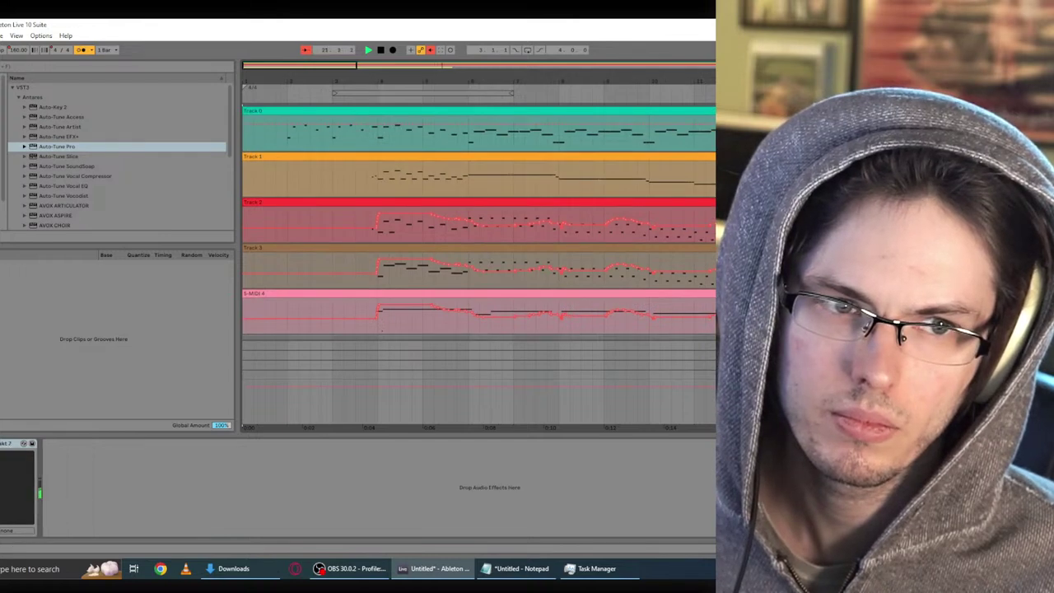
Step: Duplicate the teal Track 0 MIDI track and remove Kontakt 7 from the copy
right_click(814, 110)
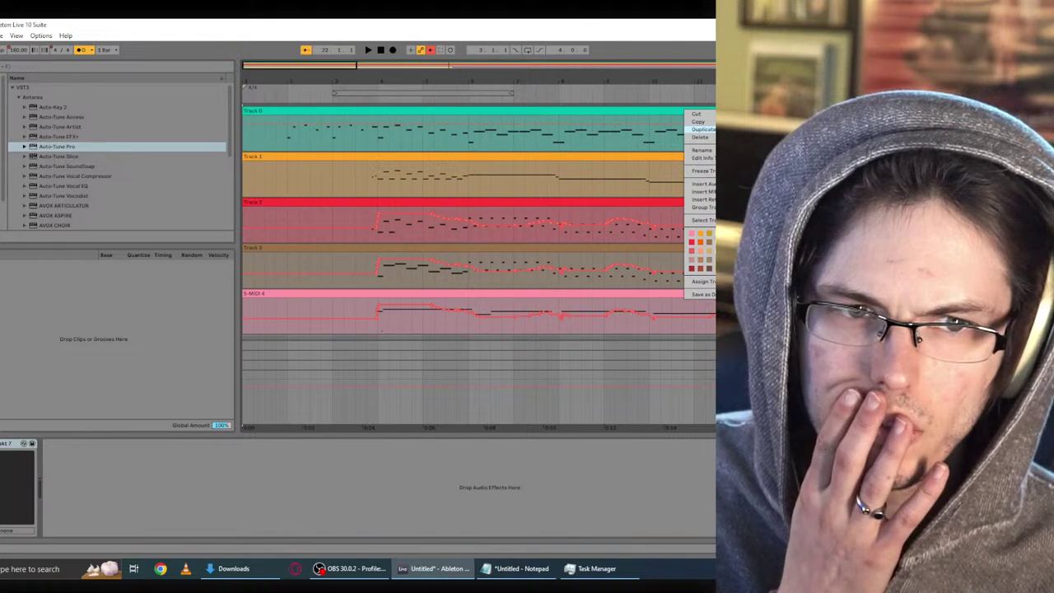
click(700, 129)
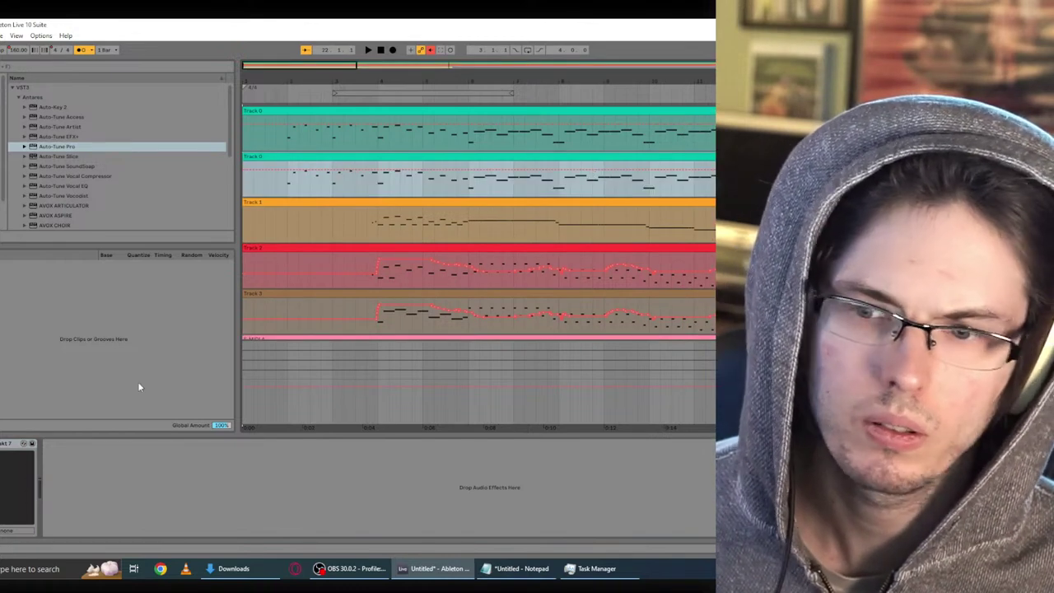
click(519, 293)
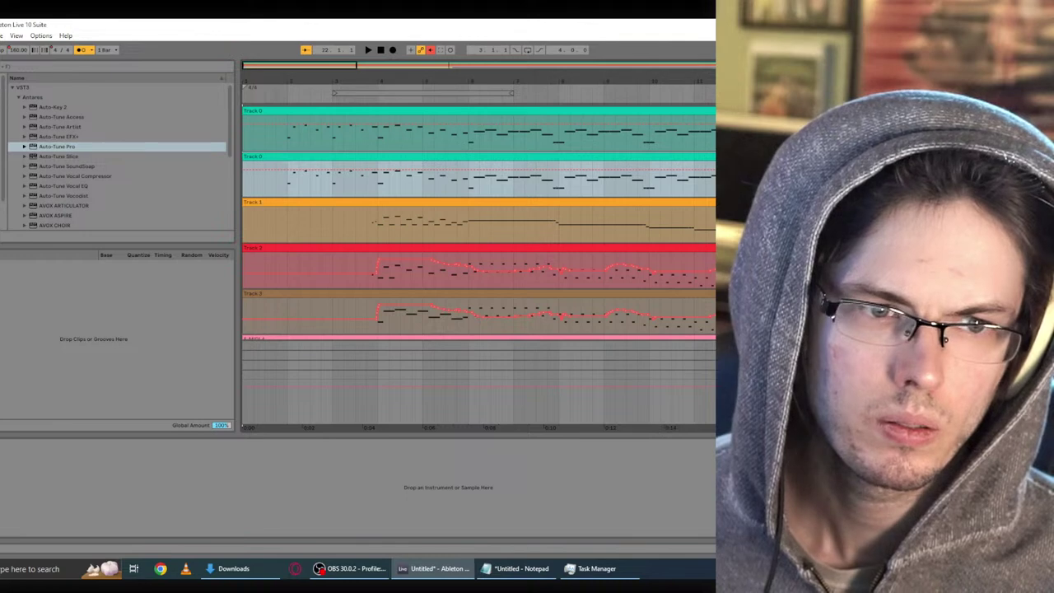
Step: Route the duplicated MIDI track's output to Auto-Tune Pro on C-Auto-Tune Pro and check the routing in the session mixer
scroll(478, 223, down, 2)
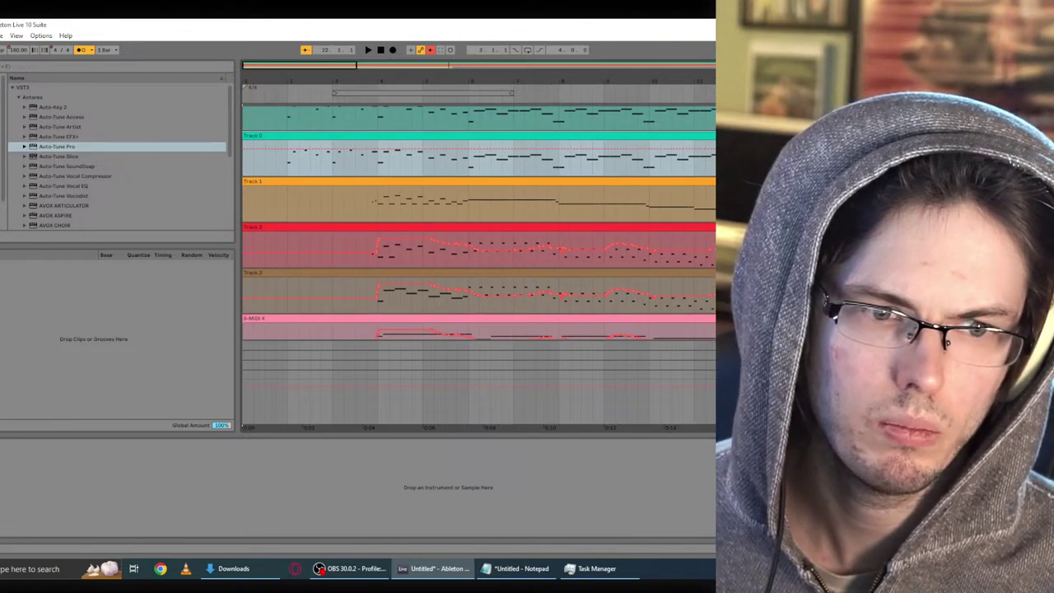
click(478, 366)
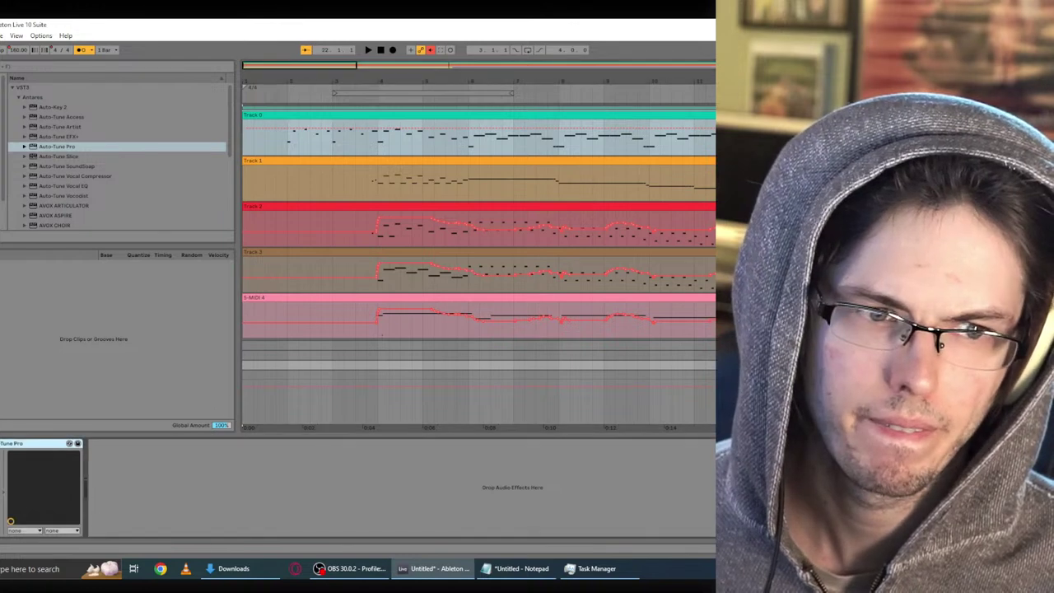
key(Tab)
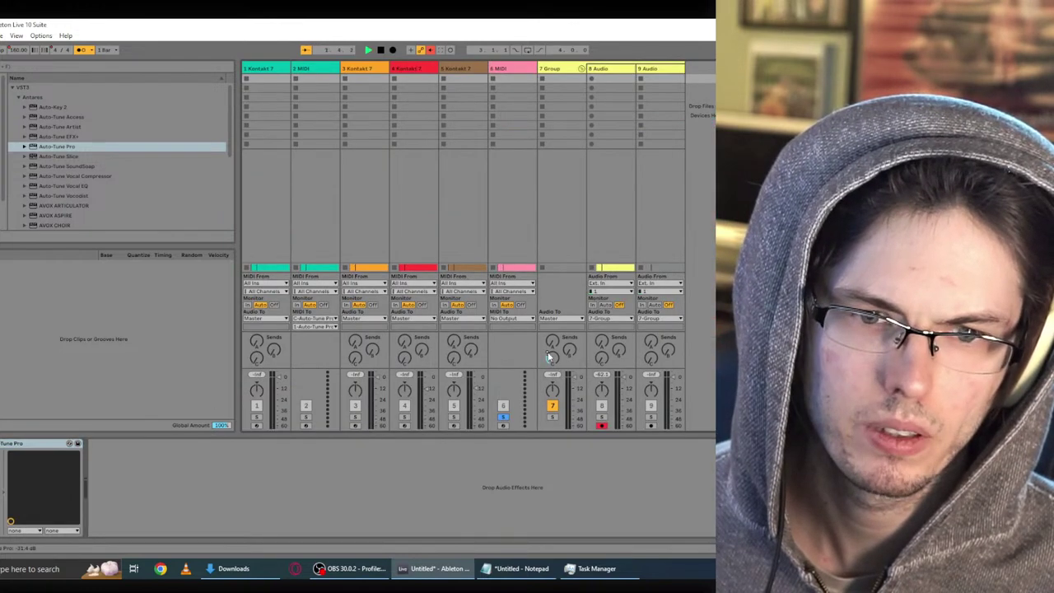
Step: Find the vocal clip in the arrangement and turn up track 8 Audio's send to the Auto-Tune Pro return in the mixer
key(Tab)
scroll(558, 319, down, 3)
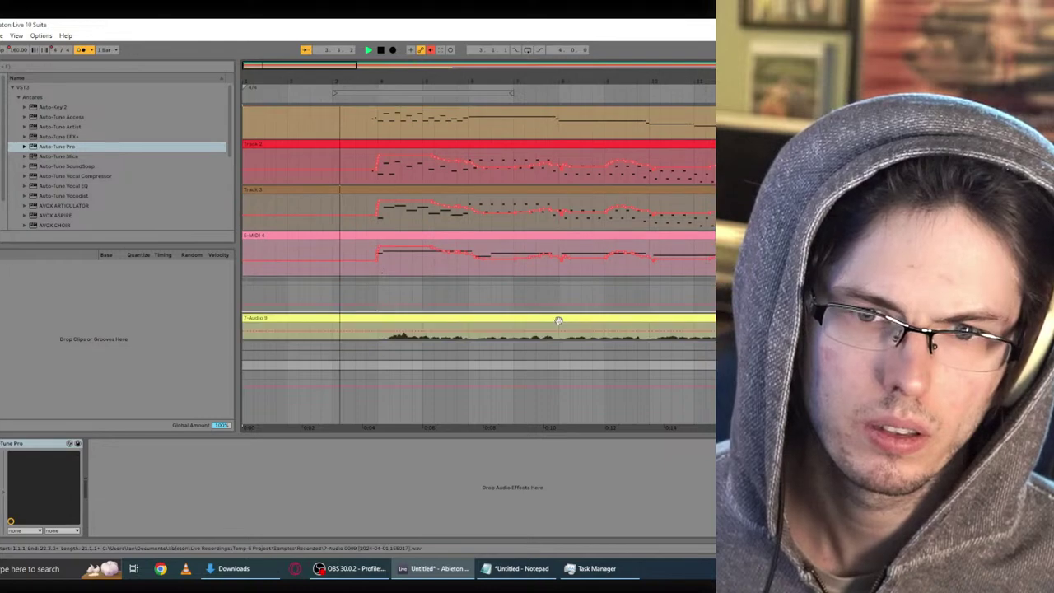
scroll(558, 319, down, 1)
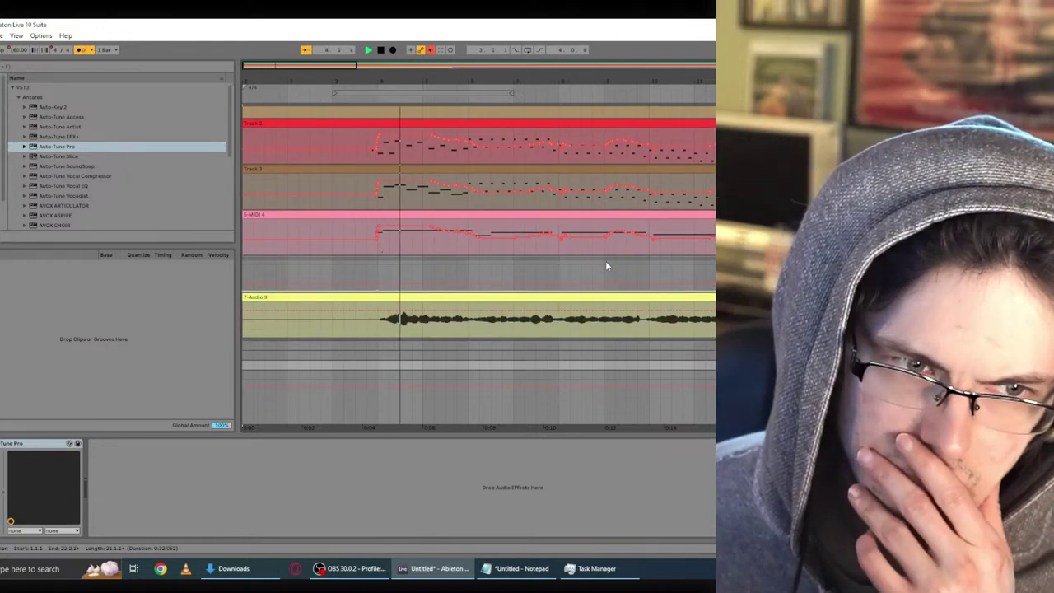
scroll(605, 266, down, 2)
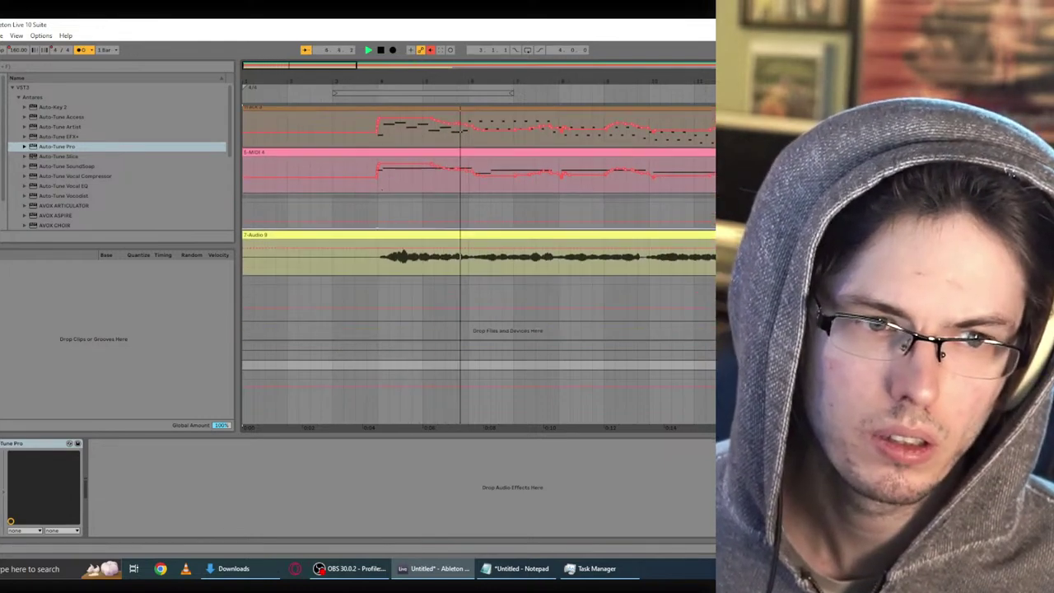
key(Tab)
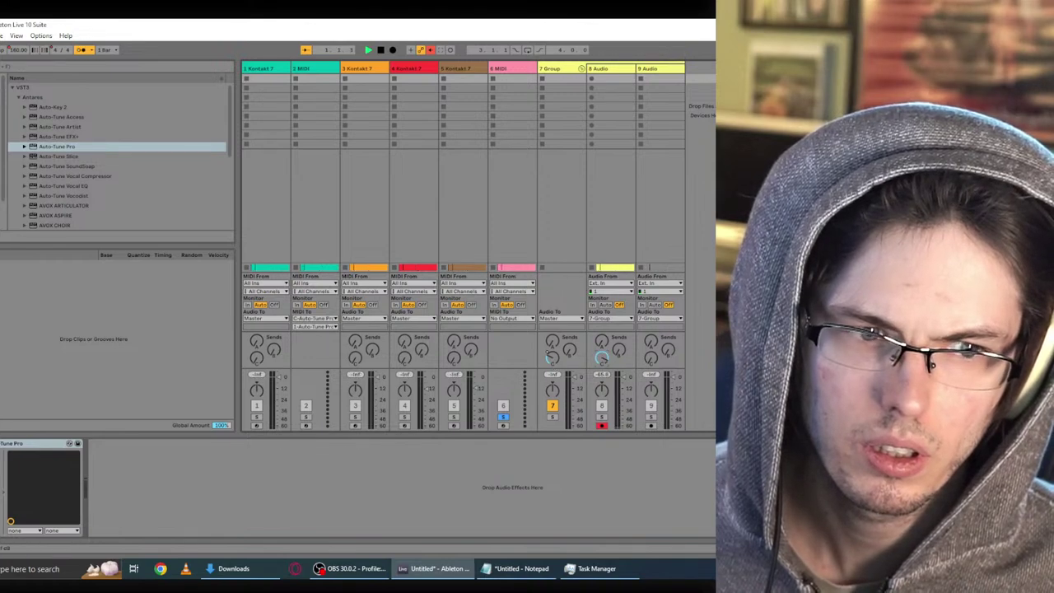
Step: Play the vocal take from bar 4 and show the Auto-Tune Pro device on return C
key(Tab)
click(375, 257)
key(Tab)
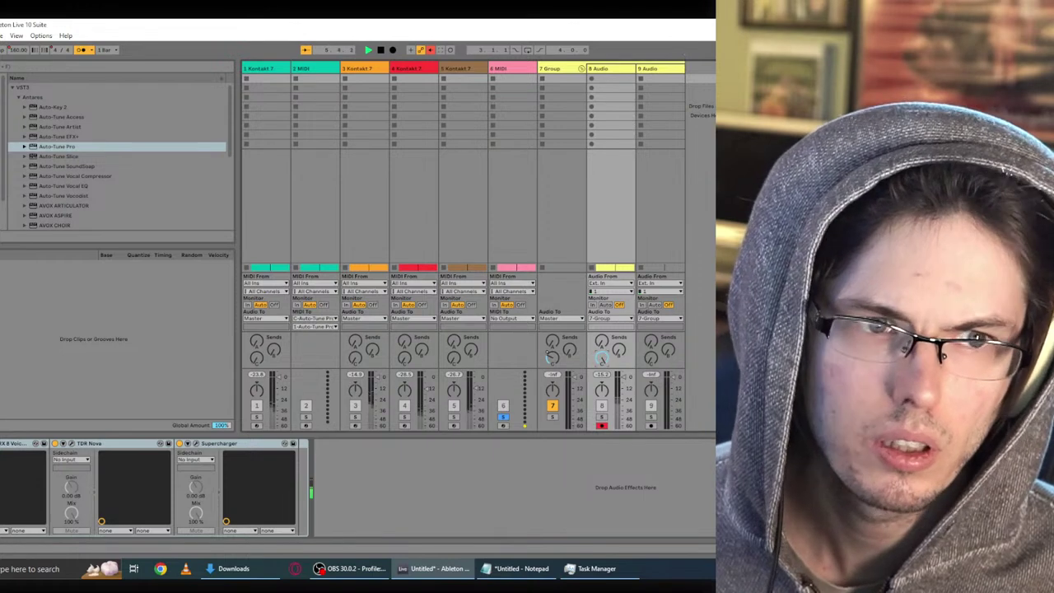
click(765, 67)
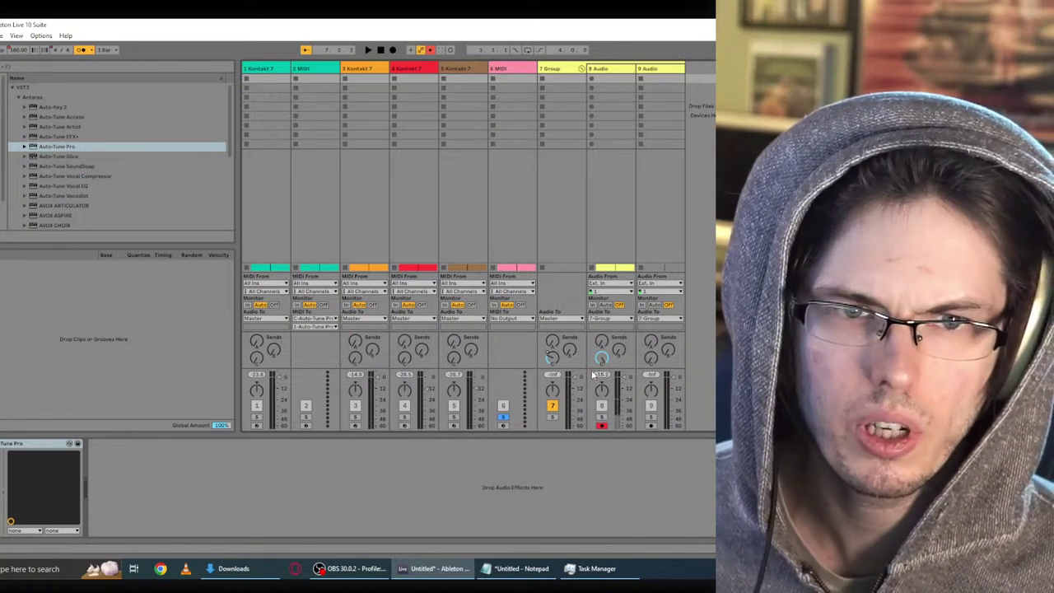
Step: Replay the vocal take from bar 4 with MIDI track 6 unsoloed and show the mixer
key(Tab)
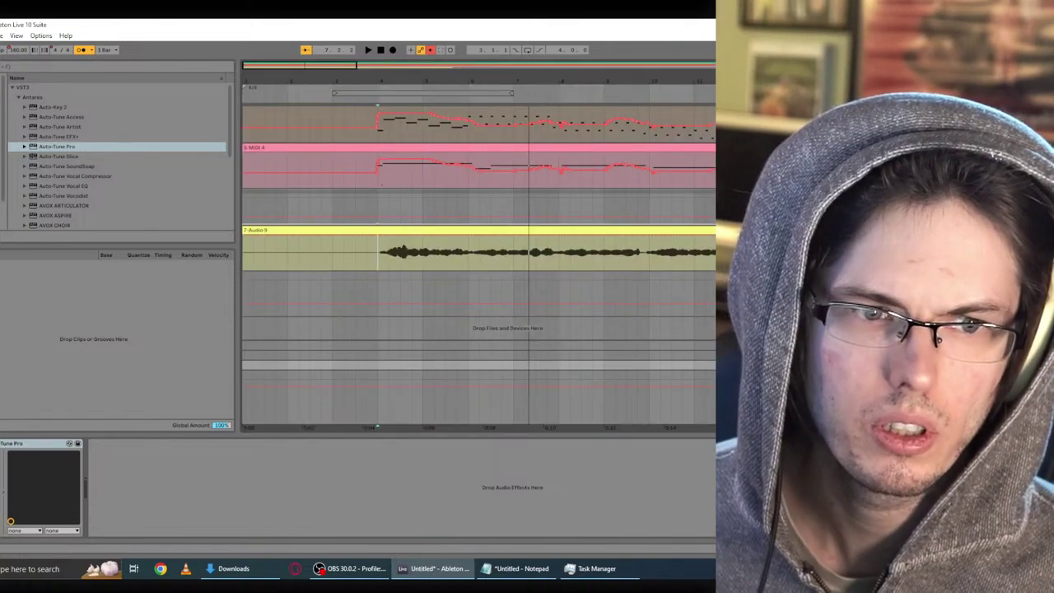
click(380, 261)
key(space)
key(Tab)
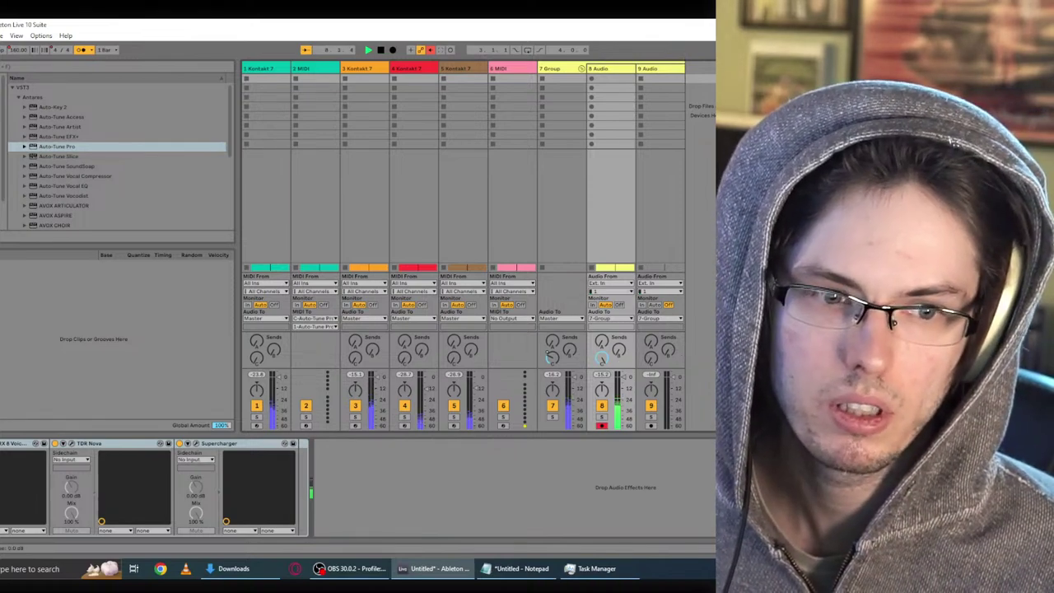
Step: Review the MIDI and vocal tracks in the arrangement and the mixer while the take plays
key(Tab)
scroll(576, 312, up, 5)
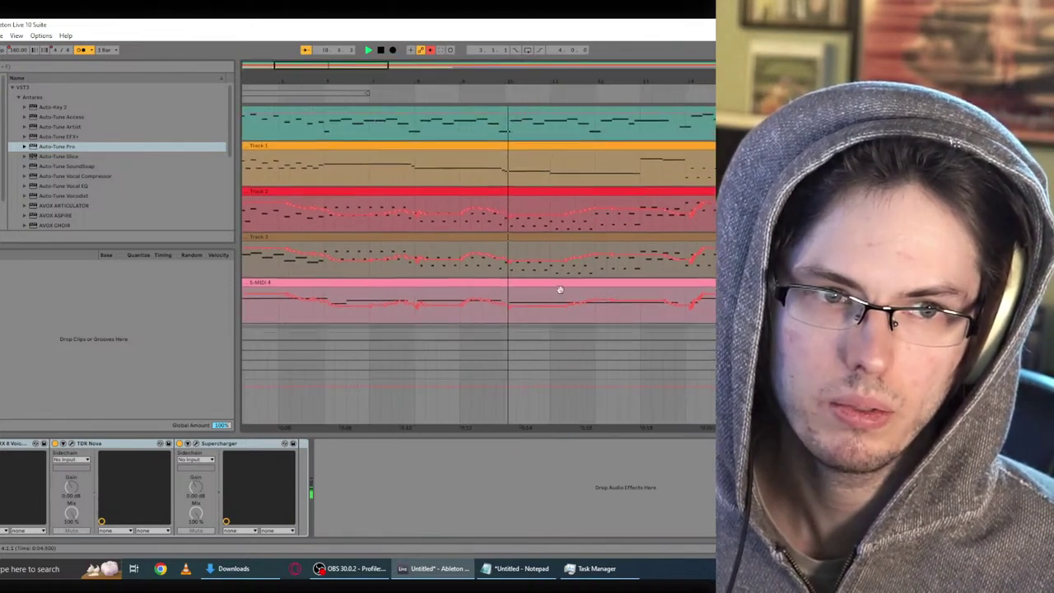
scroll(559, 290, up, 3)
key(Tab)
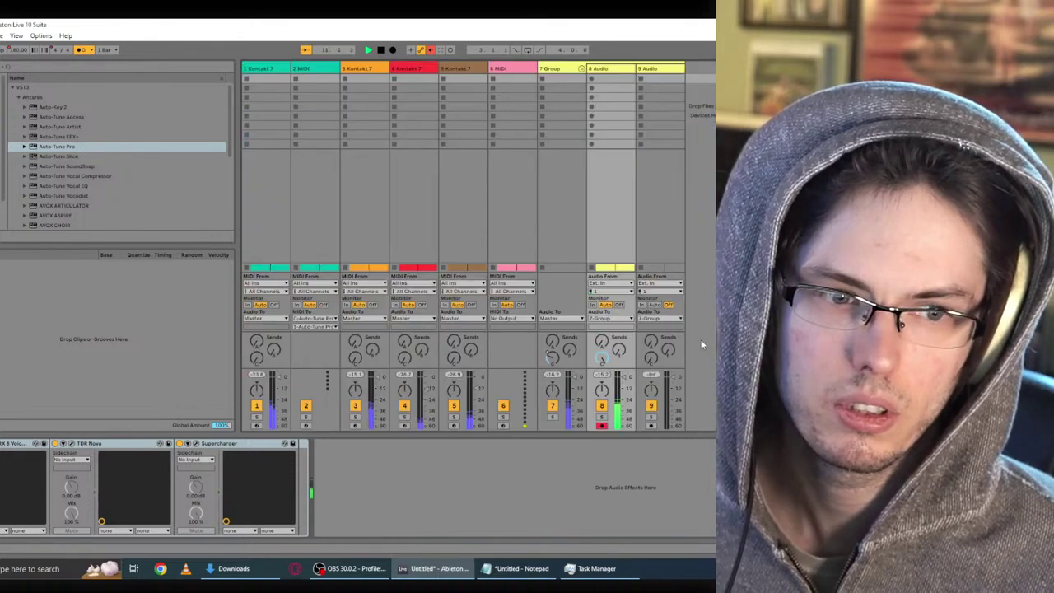
key(Tab)
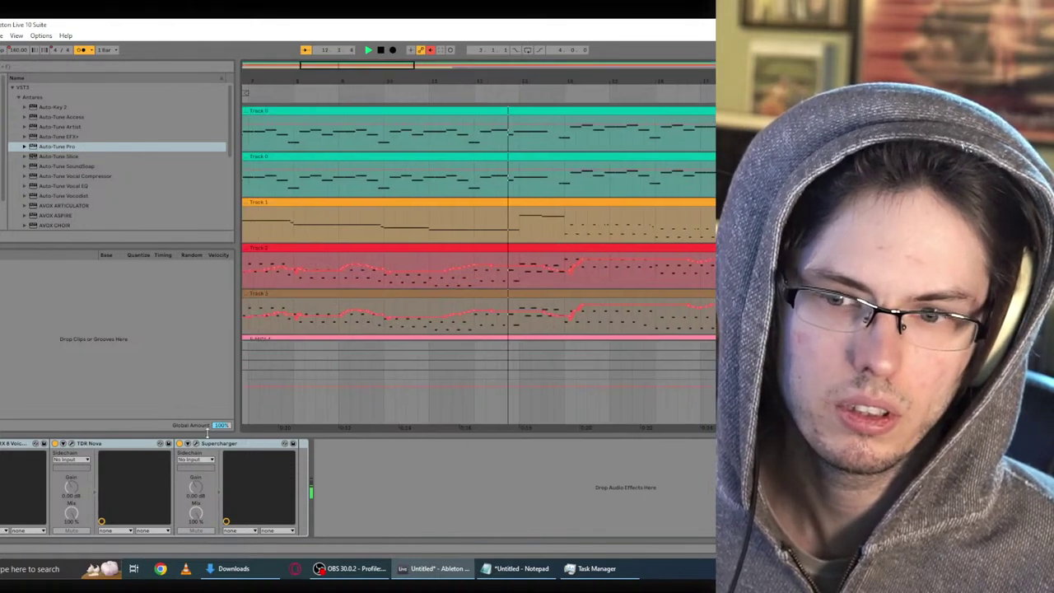
scroll(477, 263, down, 5)
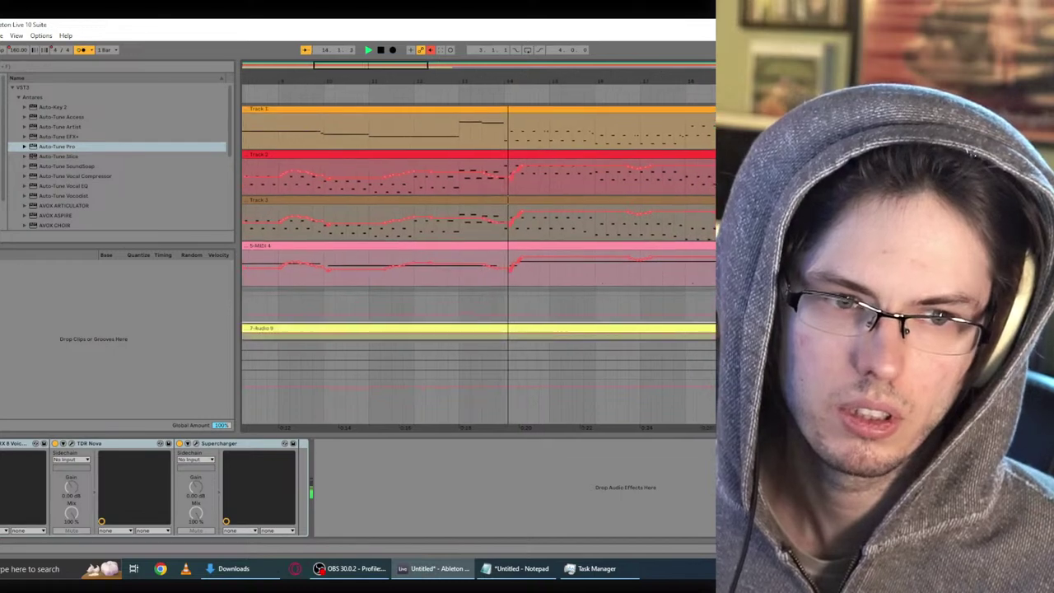
scroll(478, 263, down, 2)
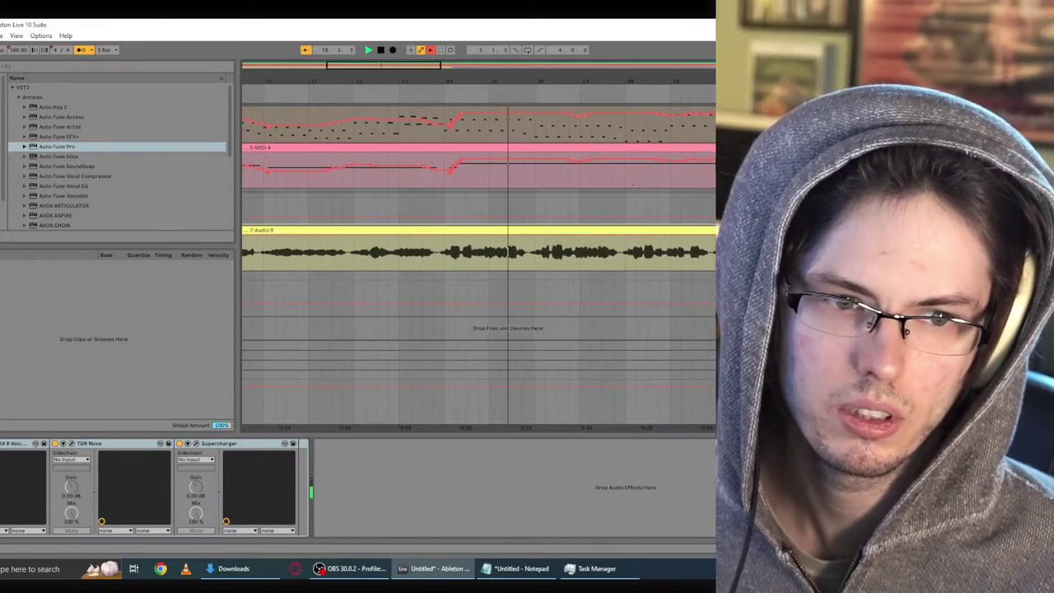
Step: Open Auto-Tune Pro on return C and set Flex Tune to 0 and Retune Speed to 64 during playback
click(507, 364)
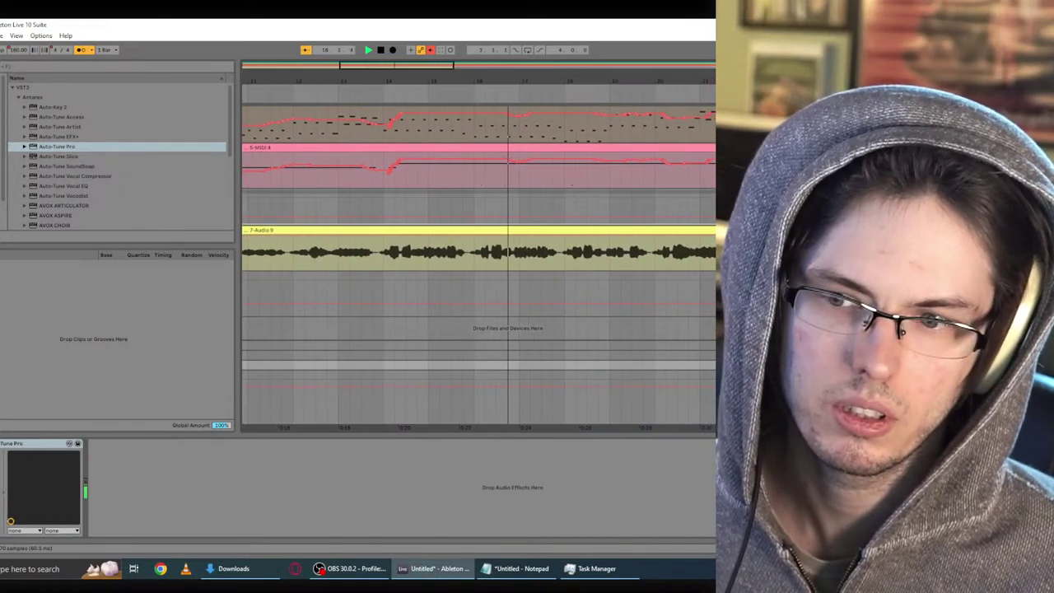
key(ctrl+alt+p)
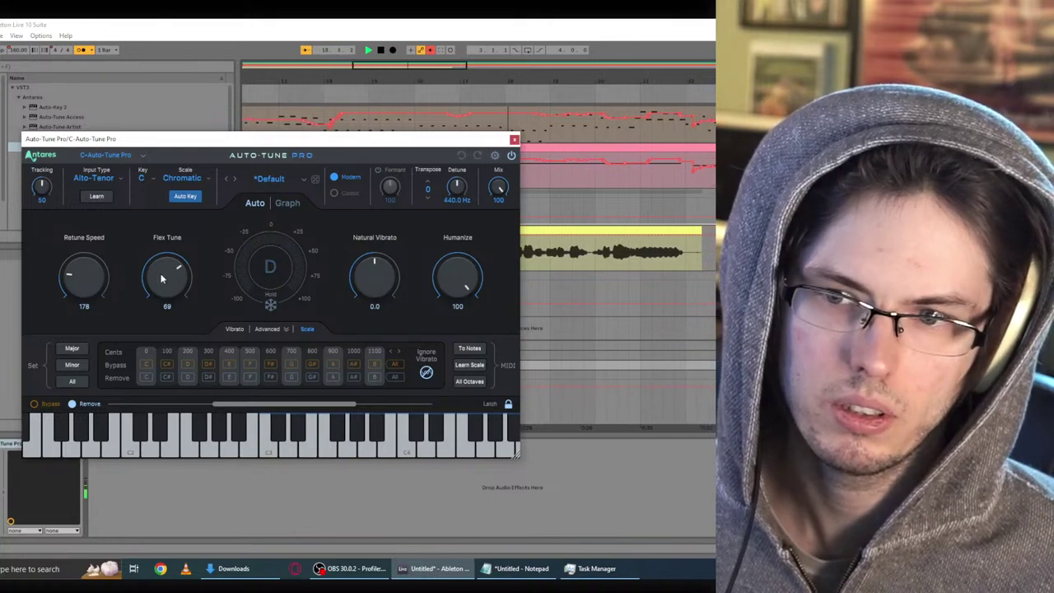
drag(161, 278, 154, 328)
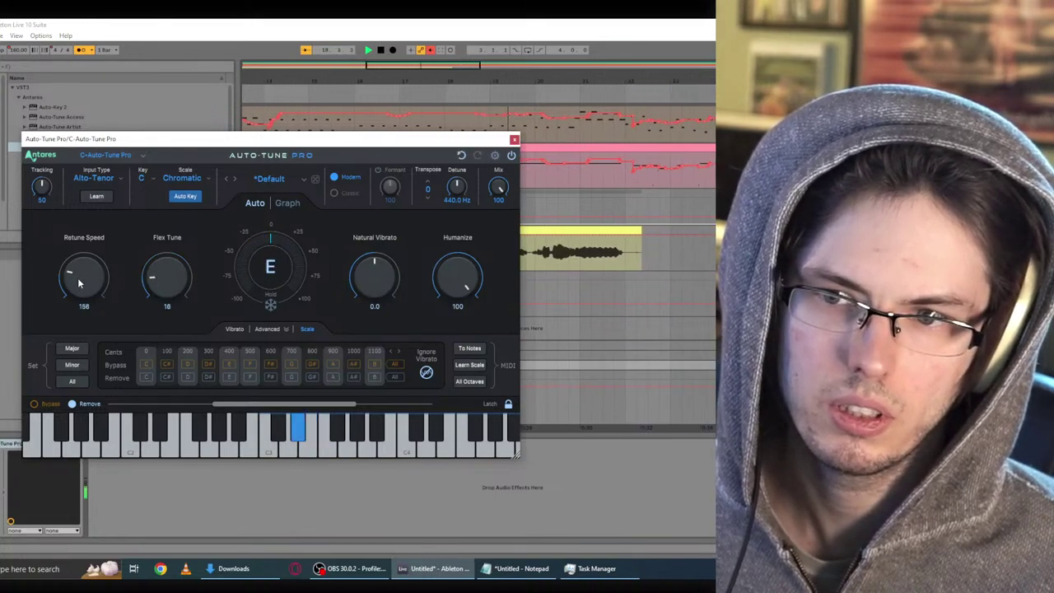
mouse_move(77, 275)
mouse_down()
mouse_move(89, 238)
mouse_move(89, 291)
mouse_up()
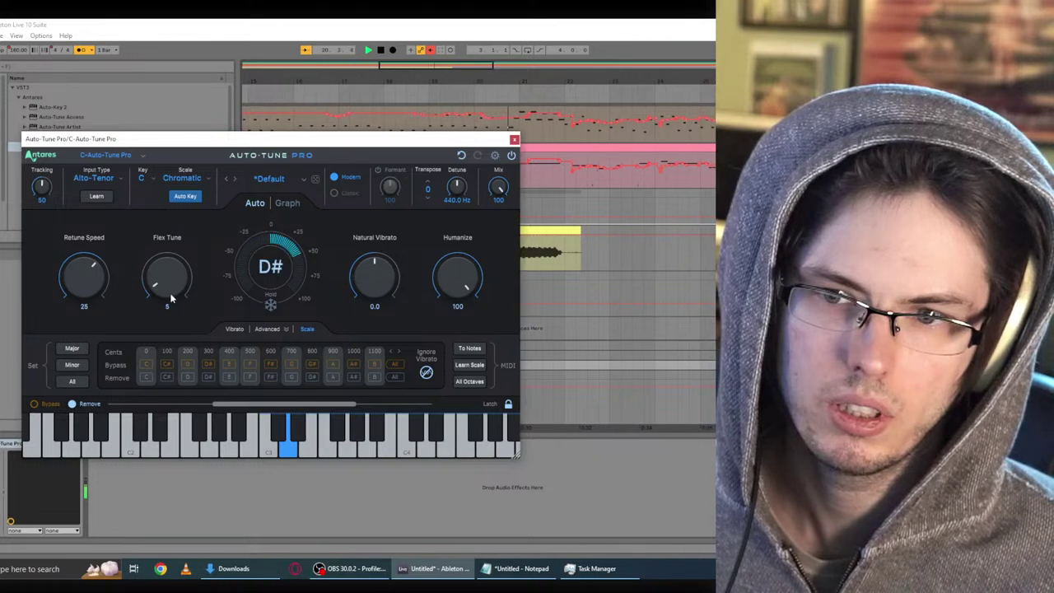
drag(168, 284, 169, 288)
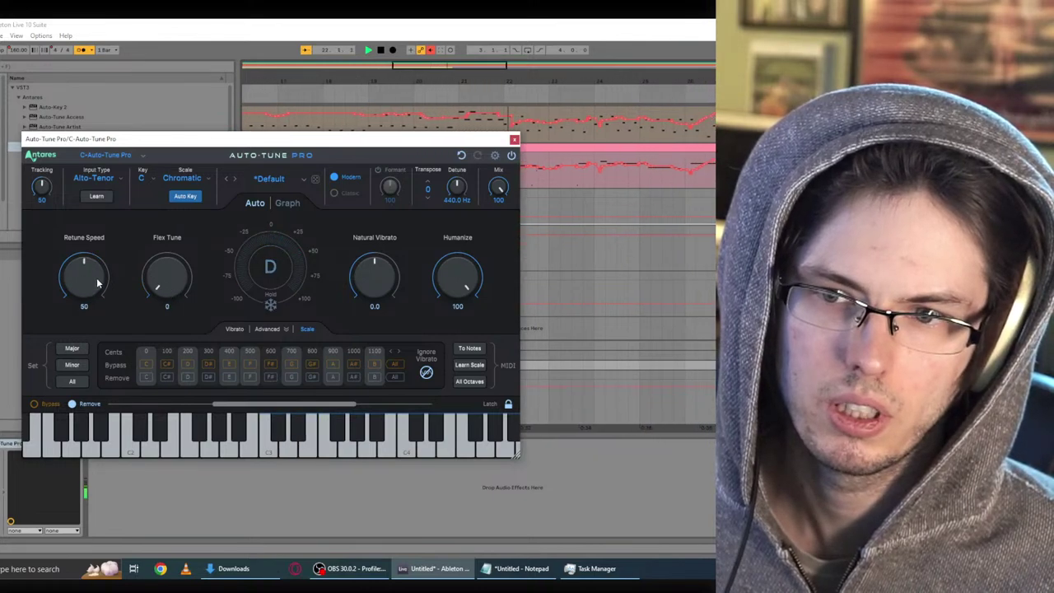
drag(97, 282, 111, 283)
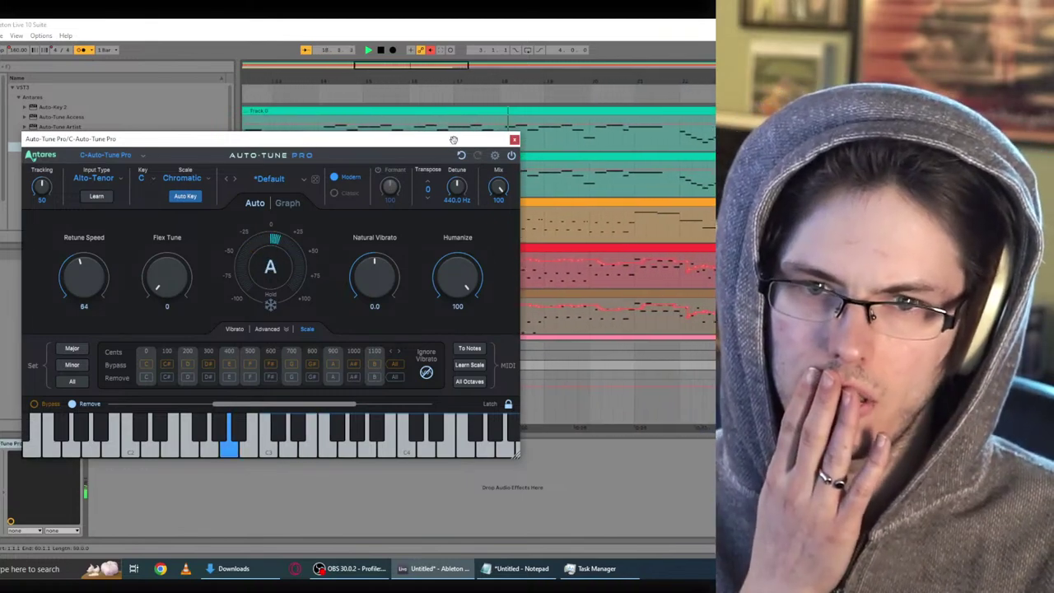
Step: Move the Auto-Tune Pro window off the upper tracks, try Retune Speed 1 and settle on 31
drag(486, 158, 572, 255)
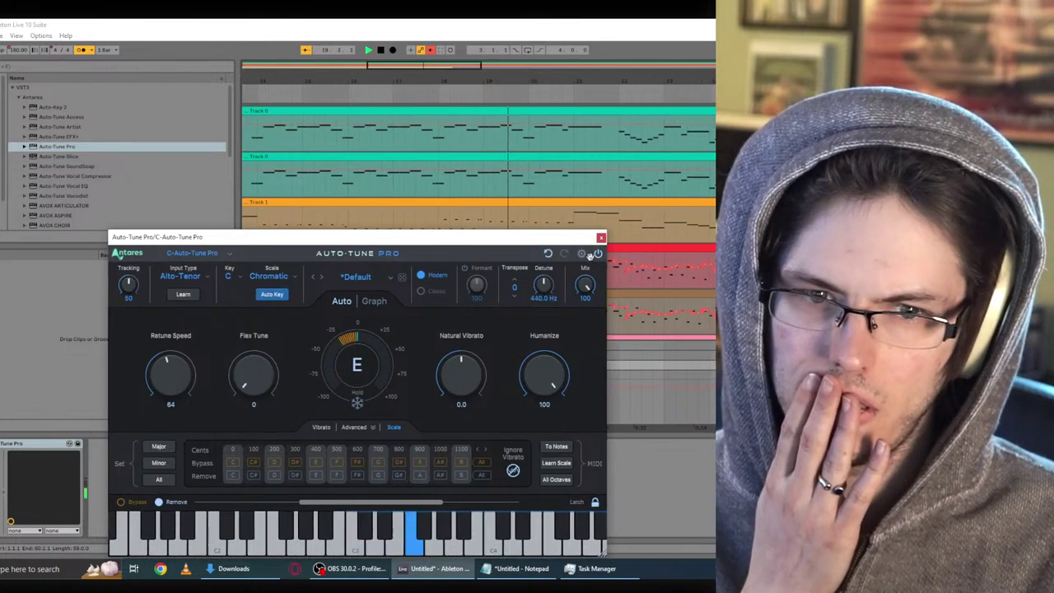
click(581, 253)
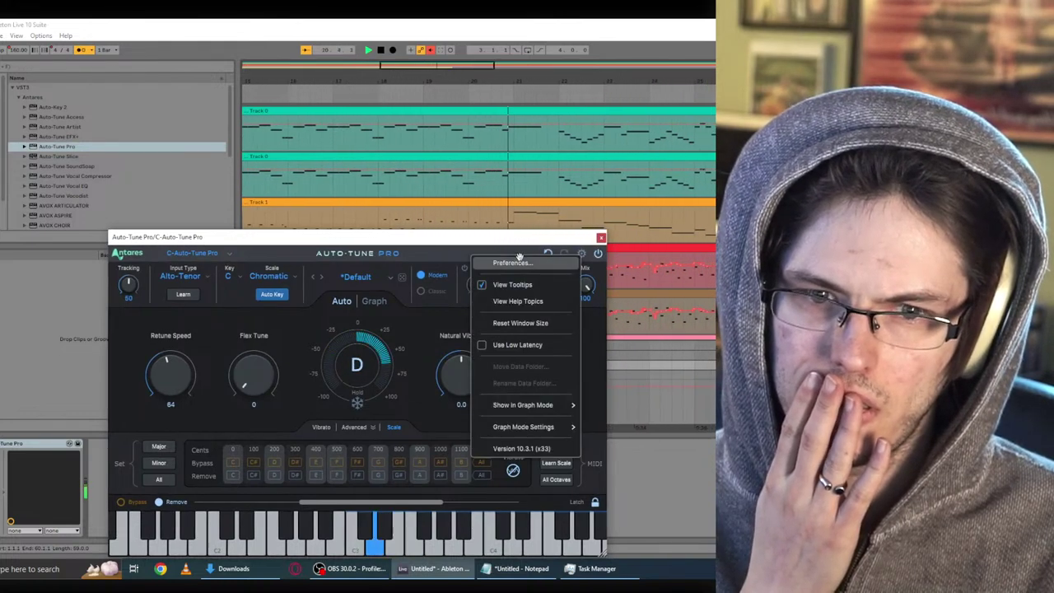
click(181, 378)
drag(181, 379, 171, 309)
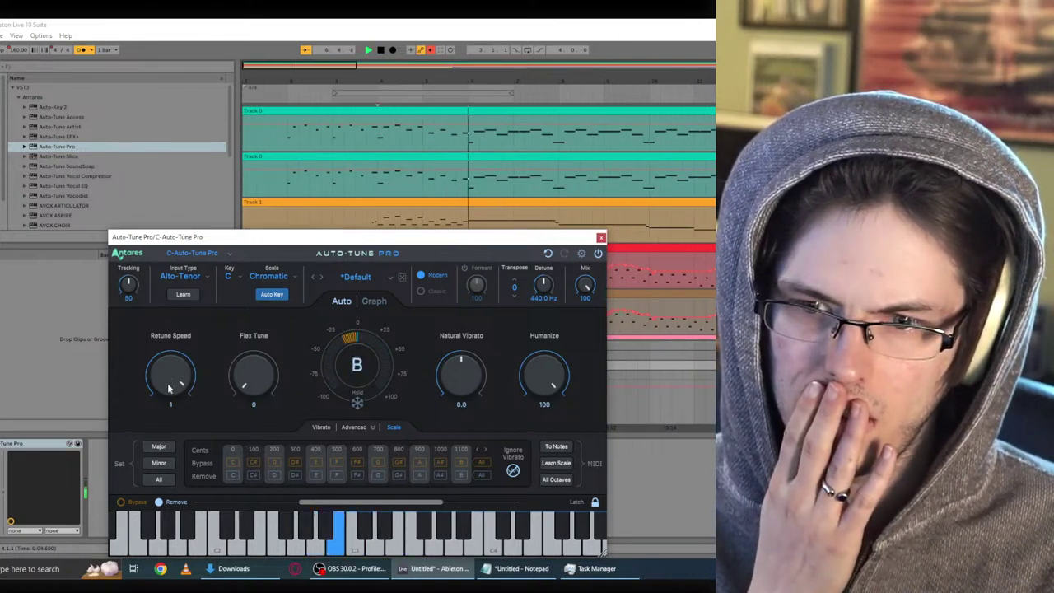
drag(170, 404, 198, 373)
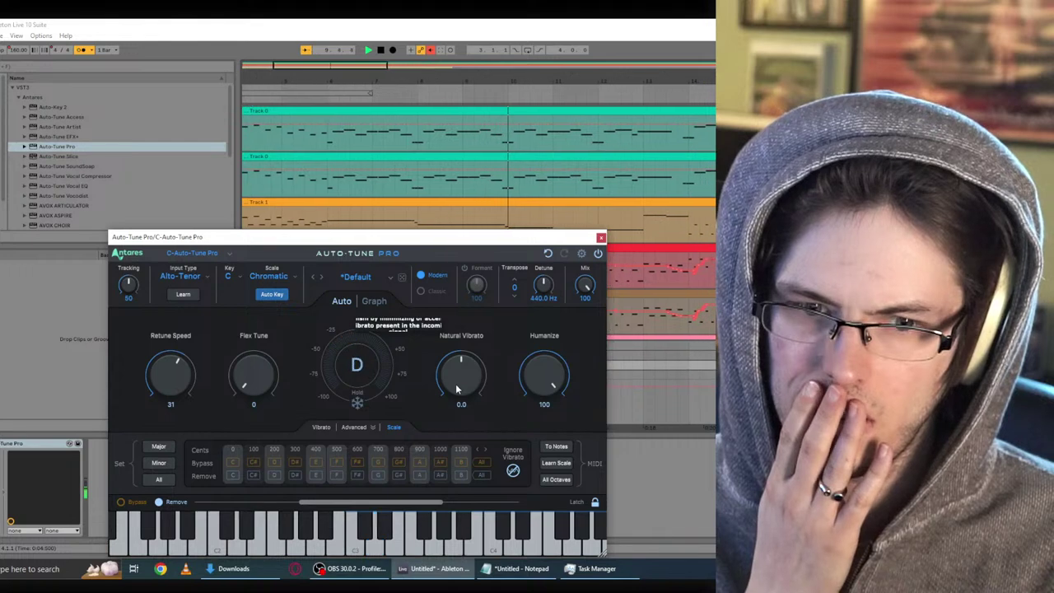
Step: Try Auto-Tune Pro's To Notes MIDI mode, look at the preset list without loading one, and turn To Notes off
click(554, 447)
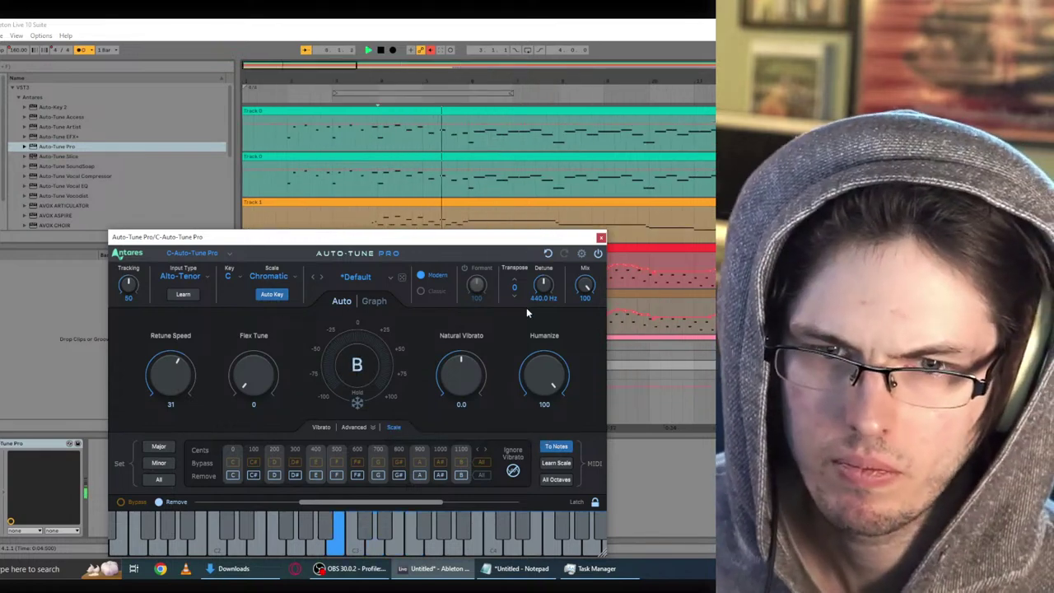
click(388, 276)
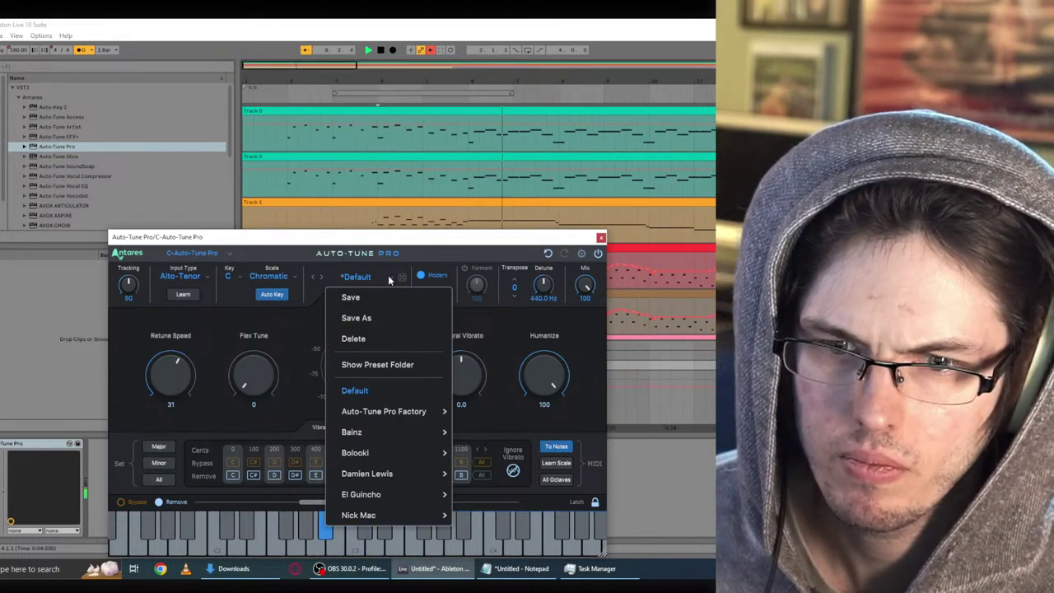
click(388, 275)
click(388, 275)
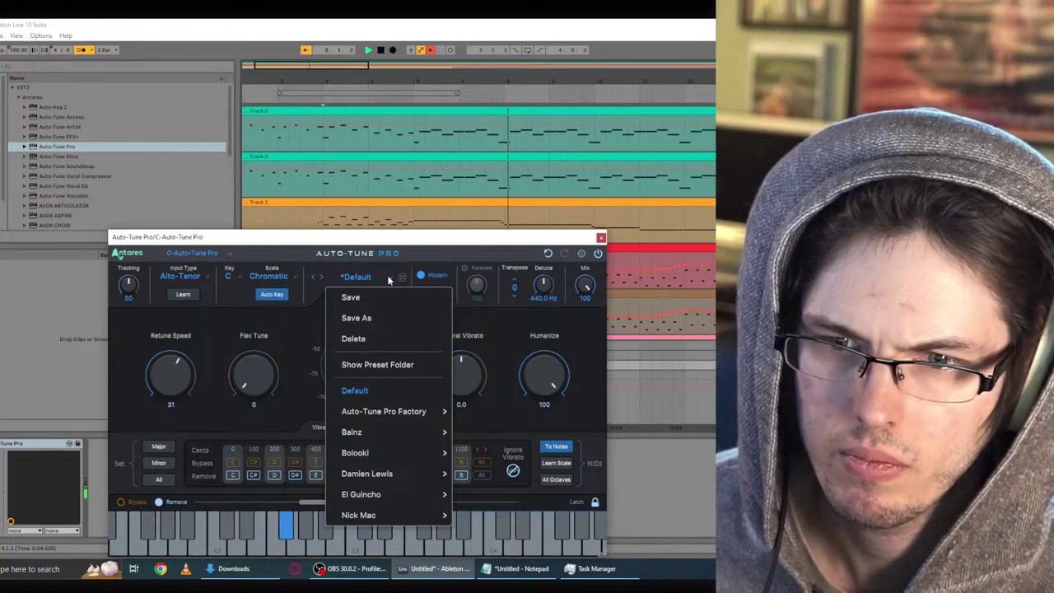
click(377, 263)
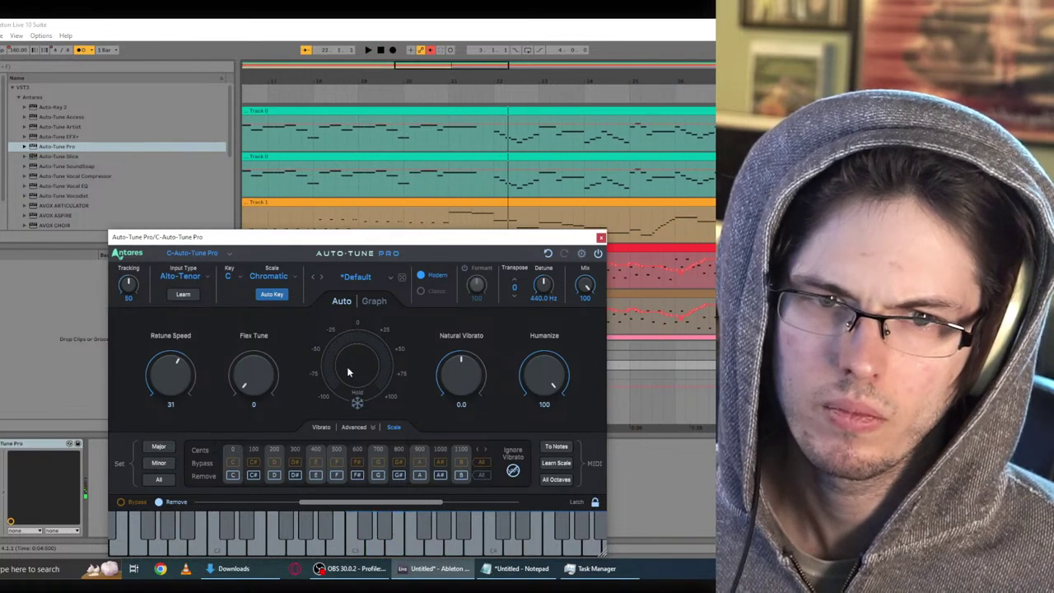
Step: Play the song and check the mixer levels with the Auto-Tune Pro window closed, reopened and closed, returning to the arrangement
key(space)
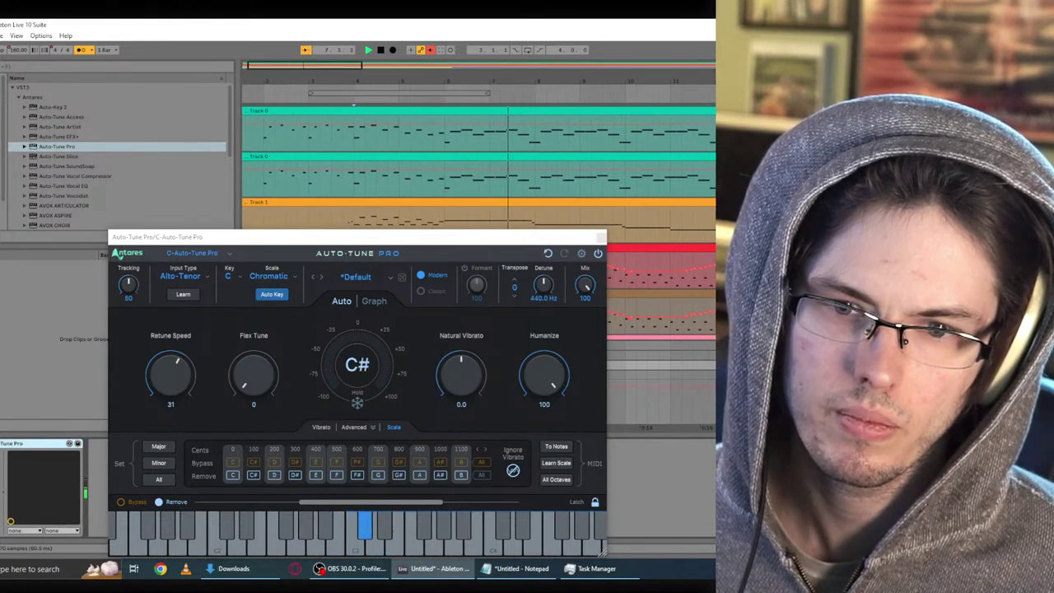
key(Tab)
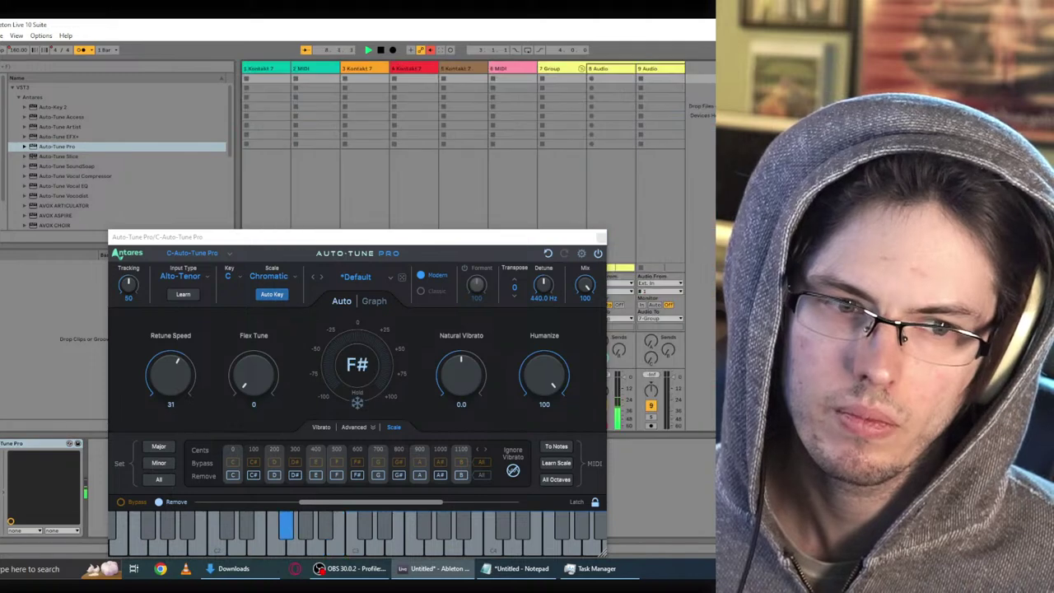
click(599, 238)
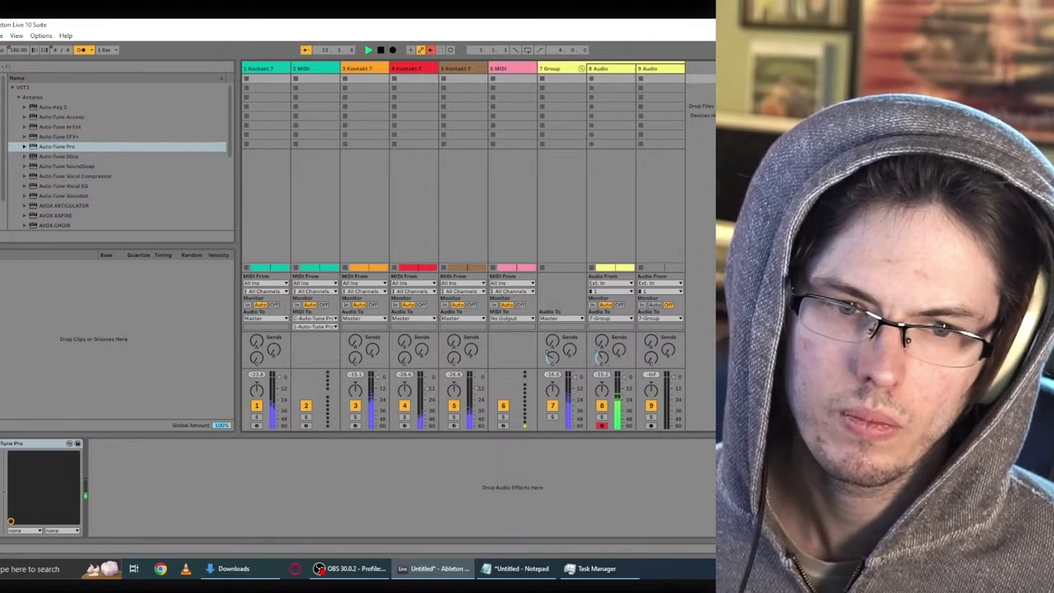
key(ctrl+alt+p)
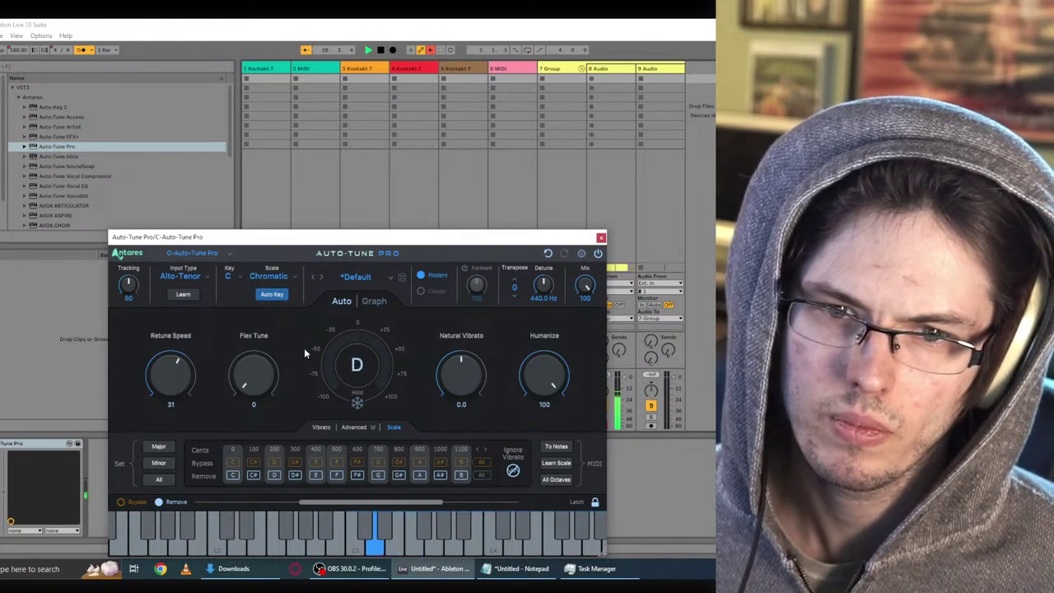
click(599, 238)
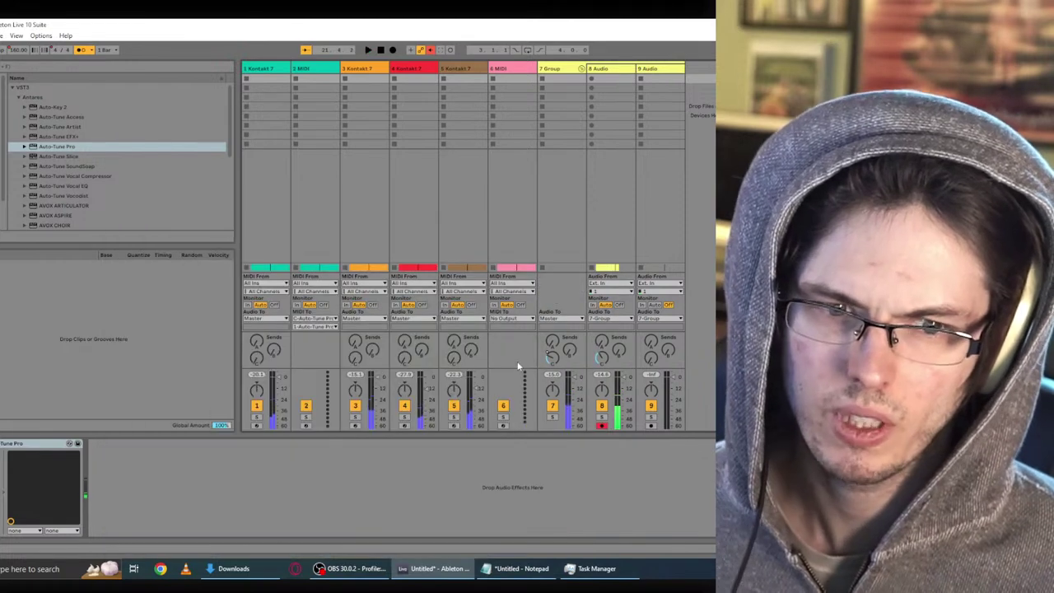
key(Tab)
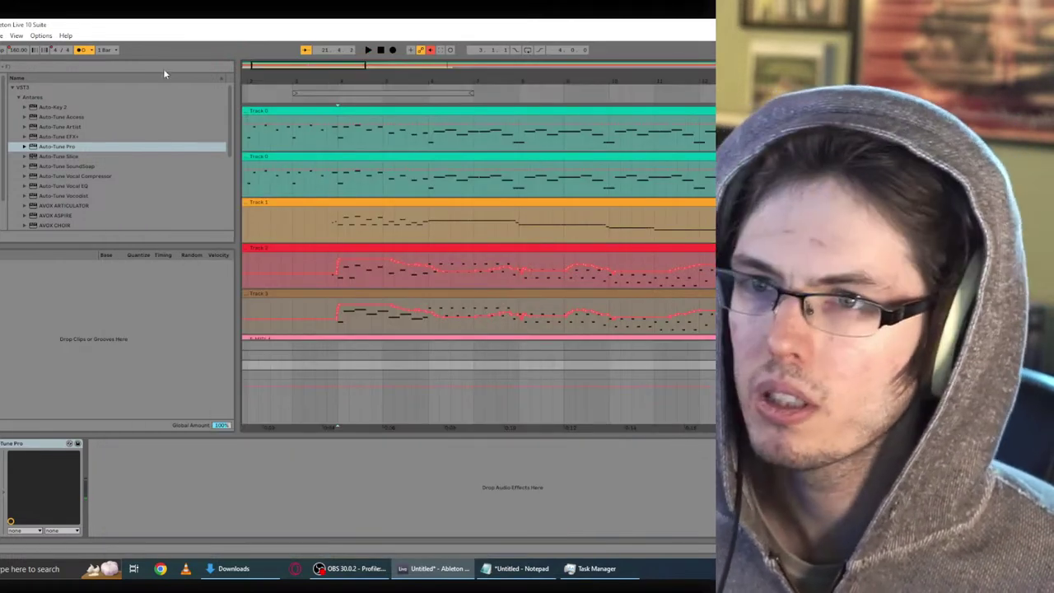
Step: Open the audio preferences, set the driver type to MME/DirectX and dismiss the resulting alert
click(0, 35)
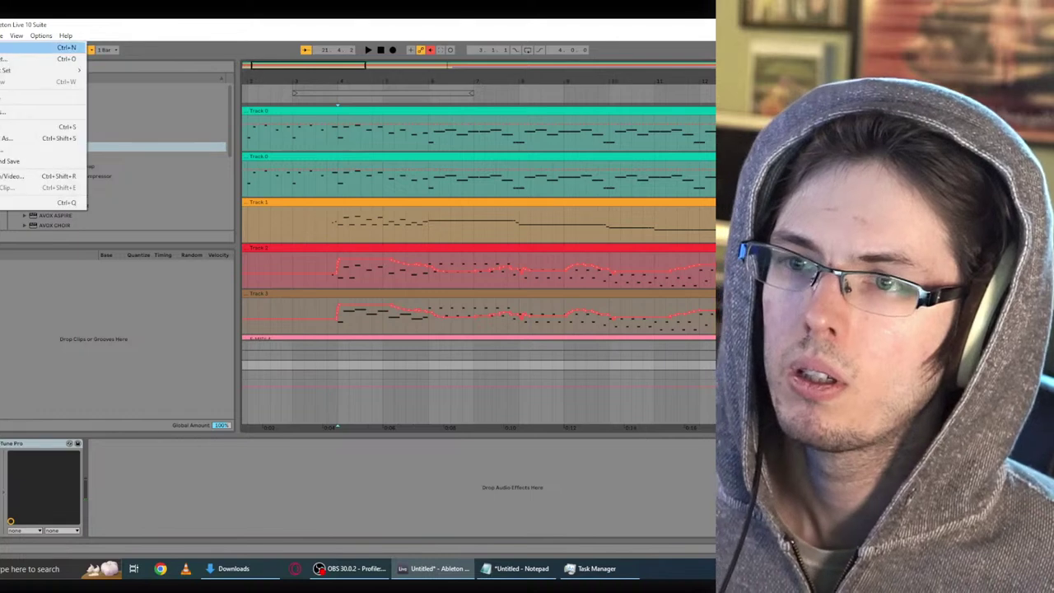
mouse_move(35, 37)
click(82, 317)
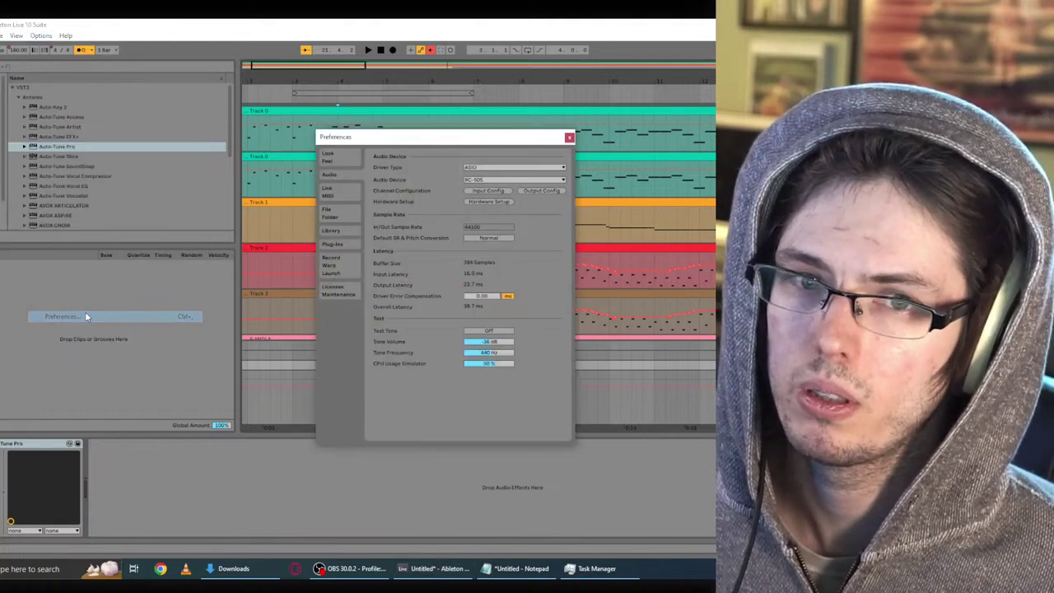
click(482, 180)
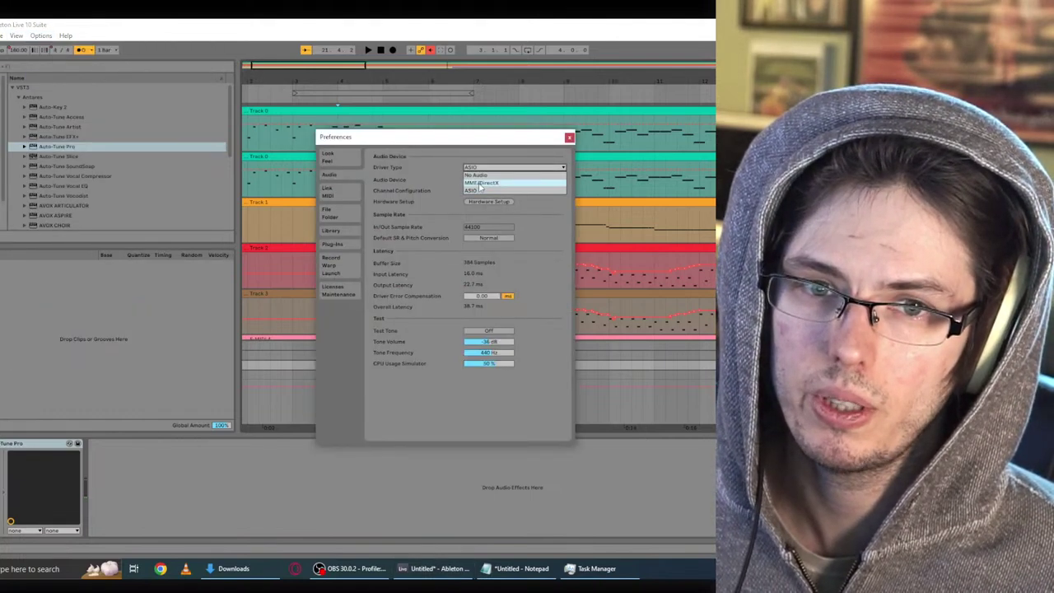
click(482, 171)
click(446, 311)
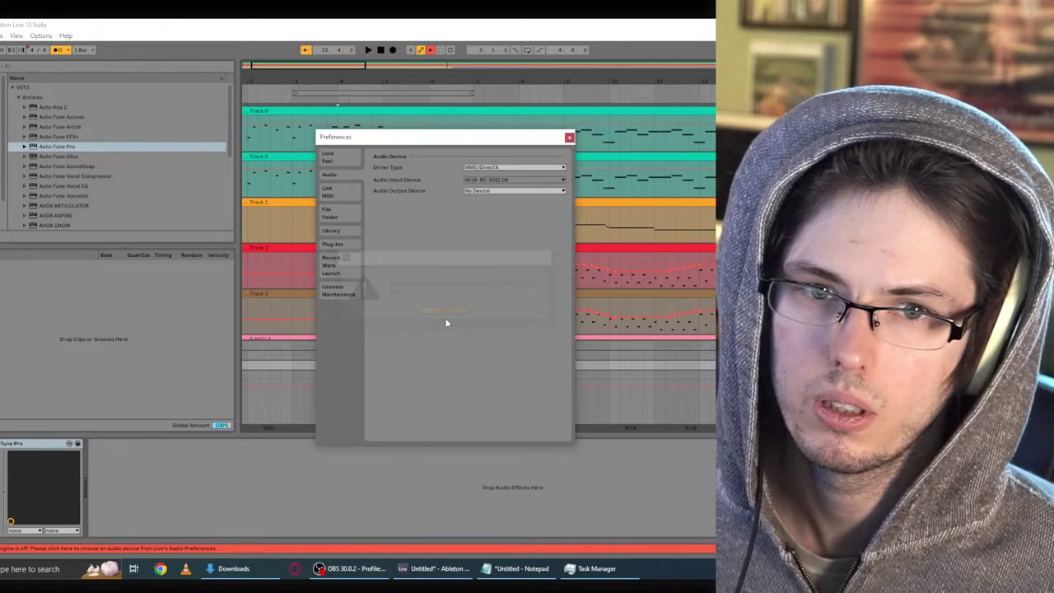
Step: Try OUT (9- RC-505) DX as the audio output device, reselect IN (9- RC-505) DX as input and retry the output
click(491, 193)
click(492, 207)
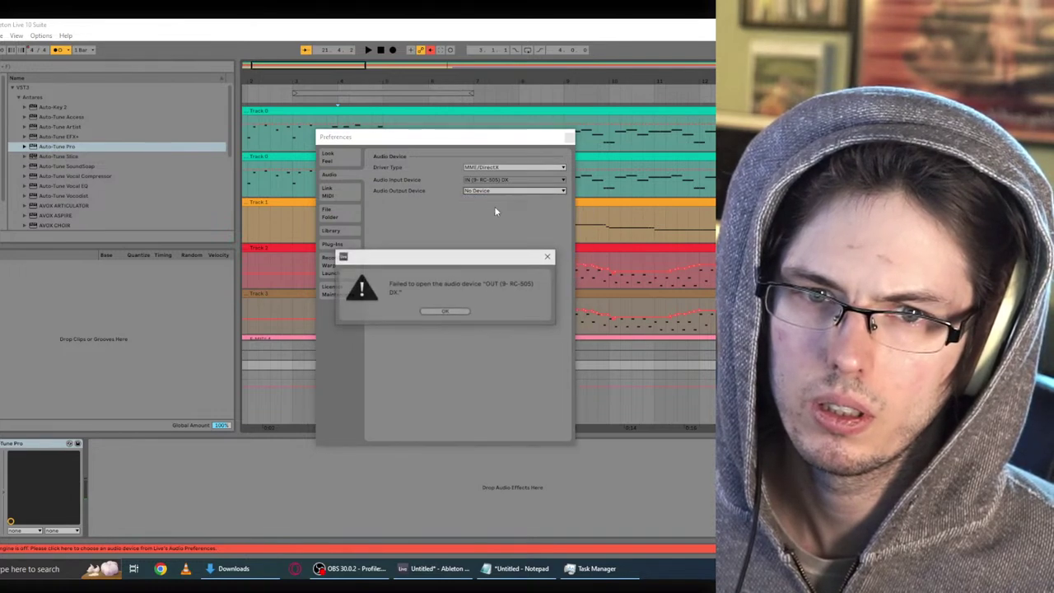
click(446, 311)
click(492, 190)
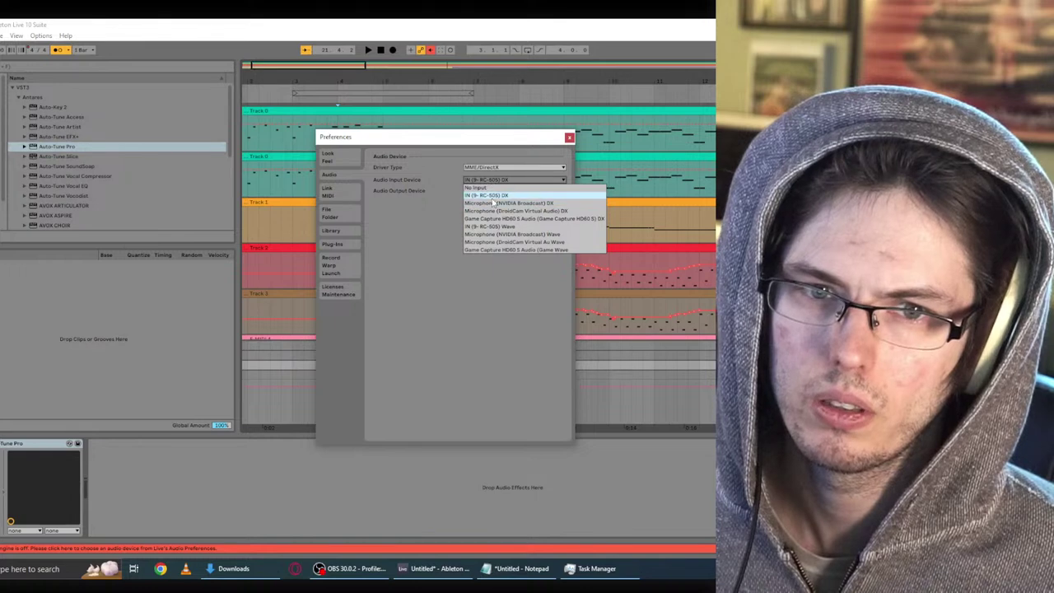
click(492, 197)
click(491, 193)
click(493, 210)
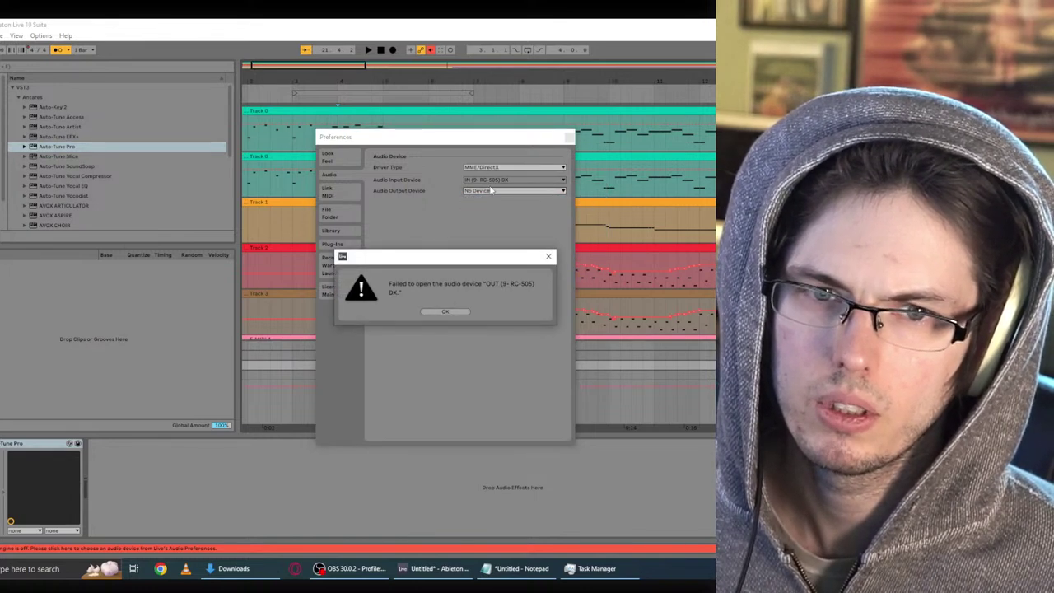
click(445, 311)
Step: Try the IN (9- RC-505) Wave input, return to IN (9- RC-505) DX and set the output device to OUT (9- RC-505) Wave
click(491, 190)
click(492, 190)
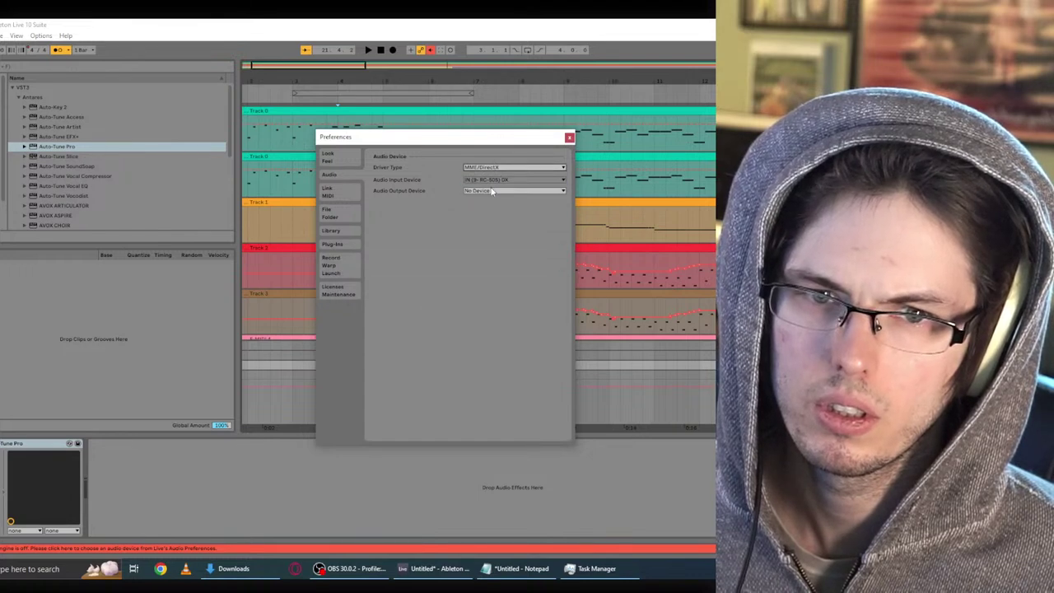
click(492, 190)
click(491, 233)
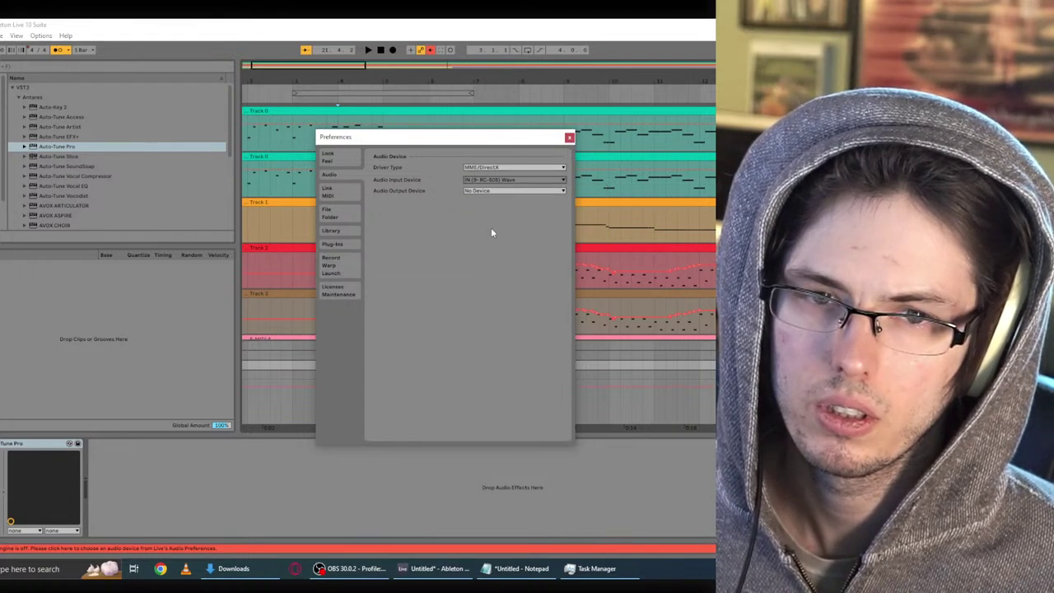
click(491, 179)
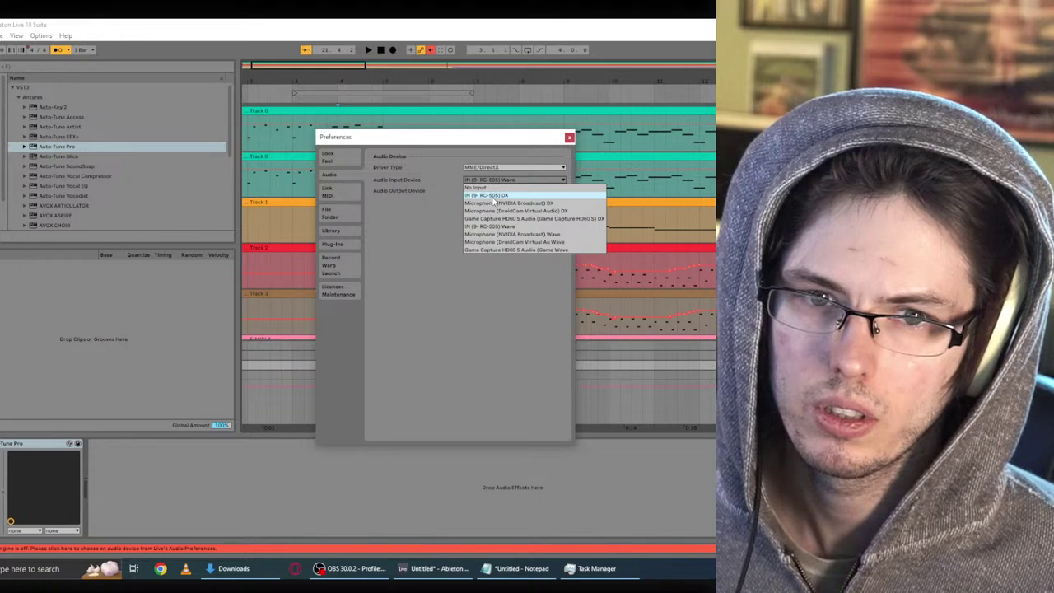
click(492, 196)
click(491, 190)
click(494, 245)
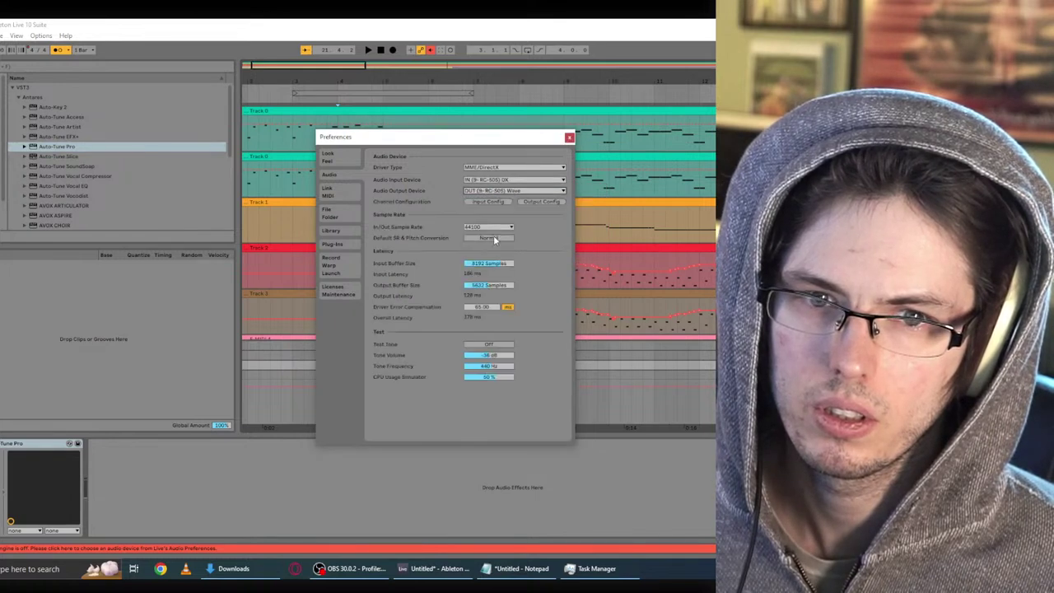
Step: Try switching the audio output to OUT (9- RC-505) DX while the input is IN (9- RC-505) DX
click(492, 190)
click(495, 205)
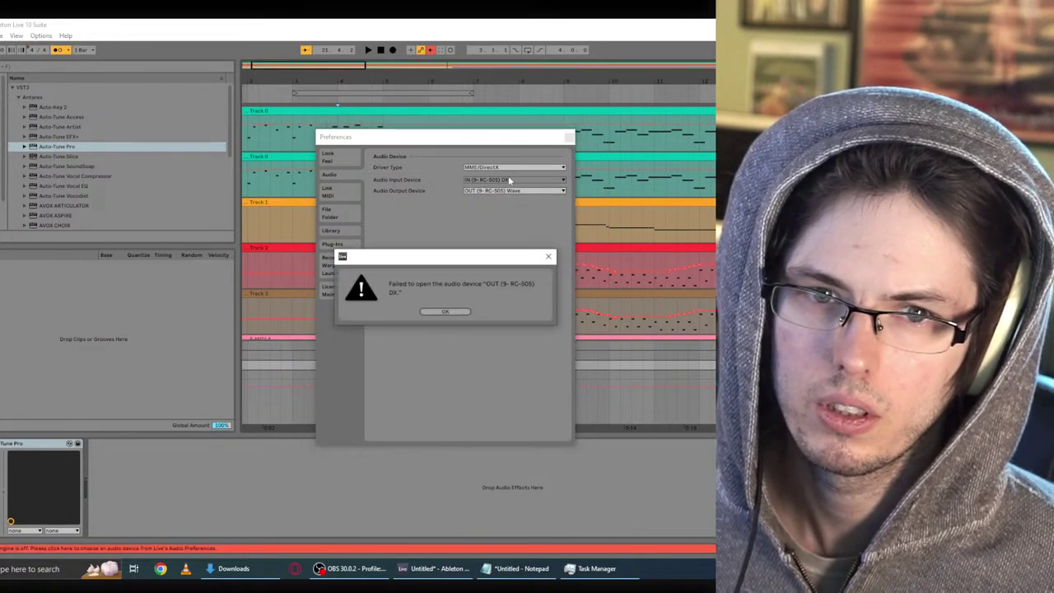
click(445, 312)
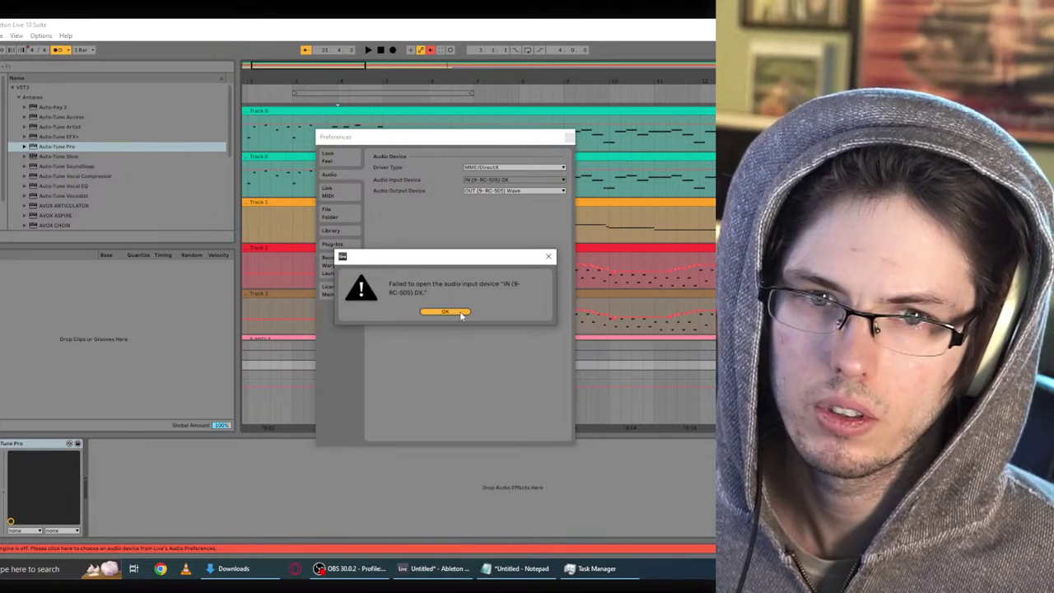
click(460, 313)
Step: Set the audio input device to IN (9- RC-505) Wave, try the OUT (9- RC-505) DX output again and reopen the input device choices
click(497, 180)
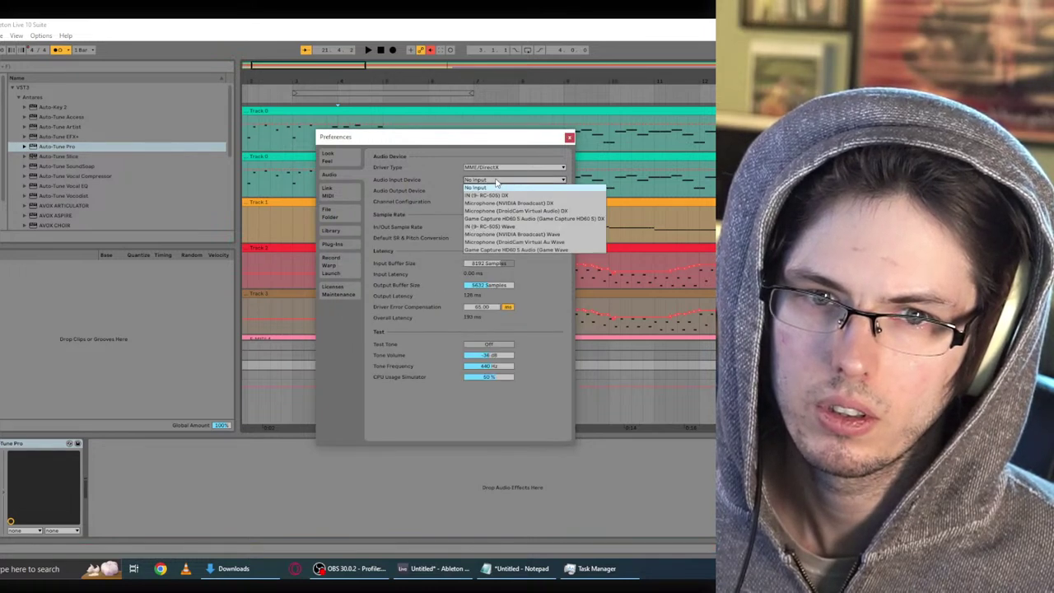
click(497, 227)
click(534, 192)
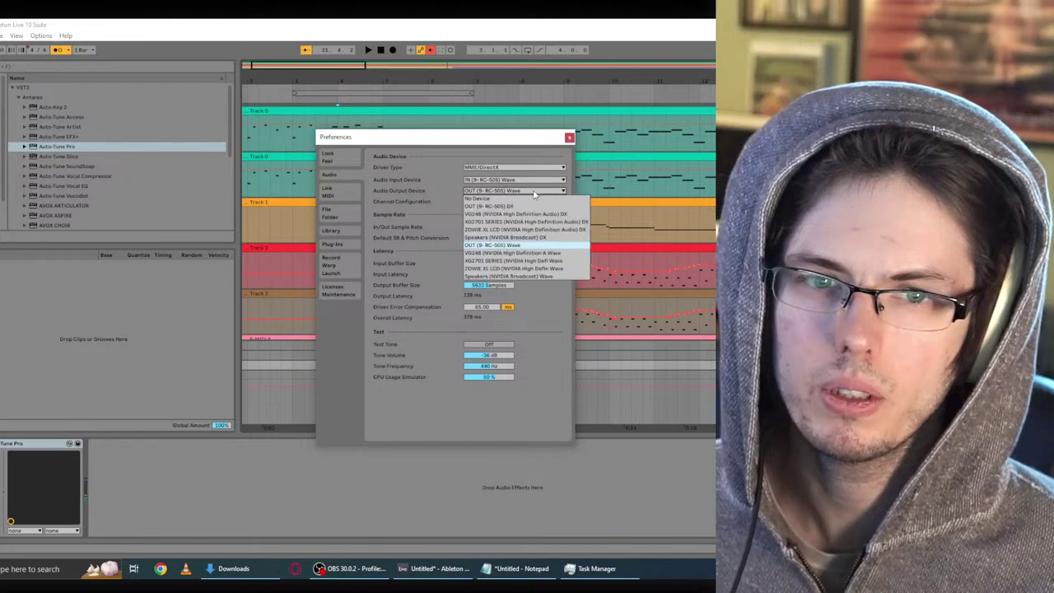
click(523, 212)
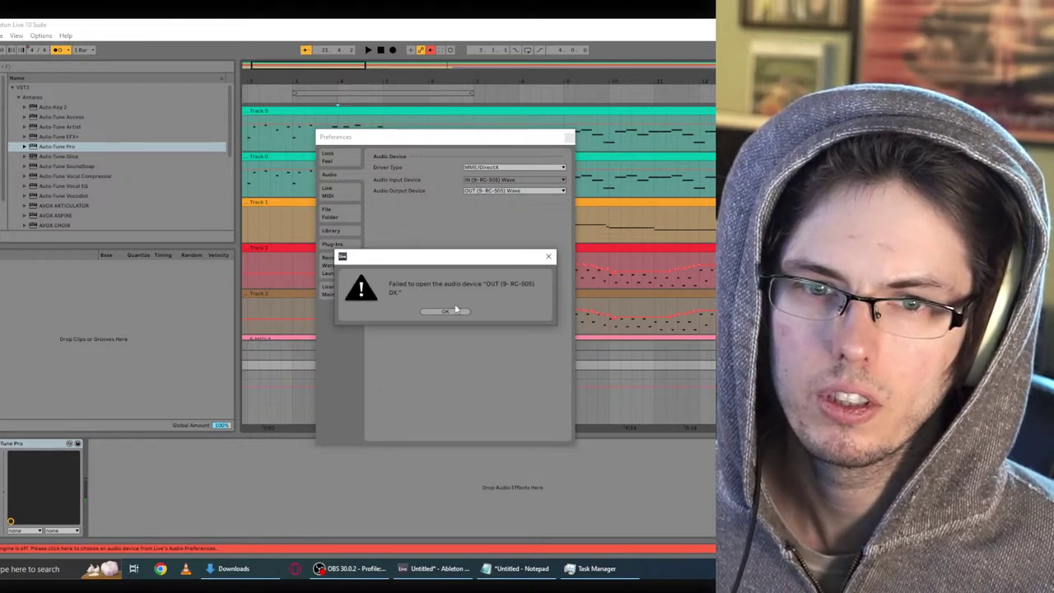
click(446, 313)
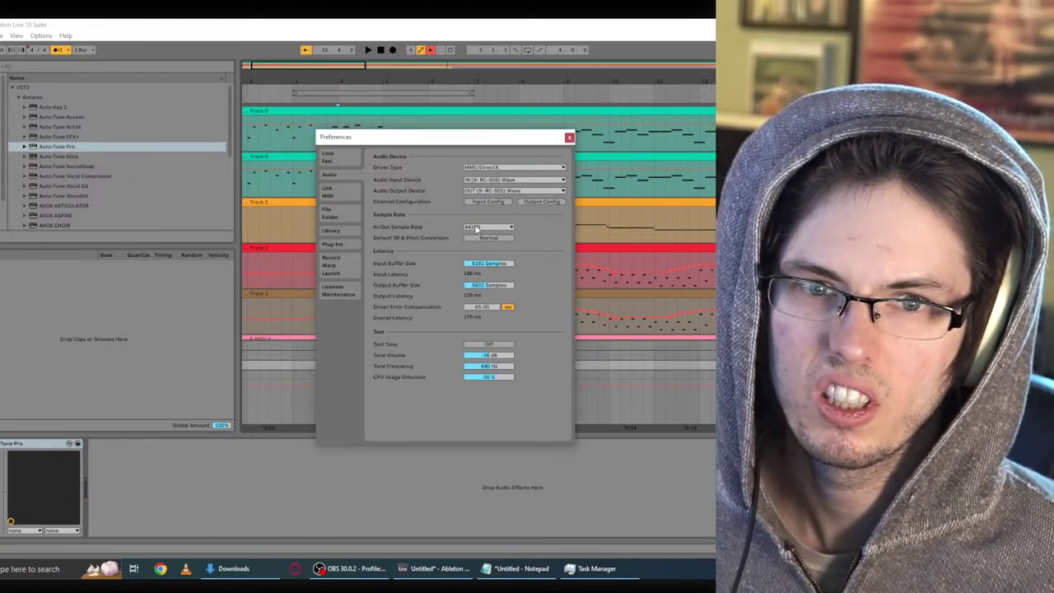
click(513, 179)
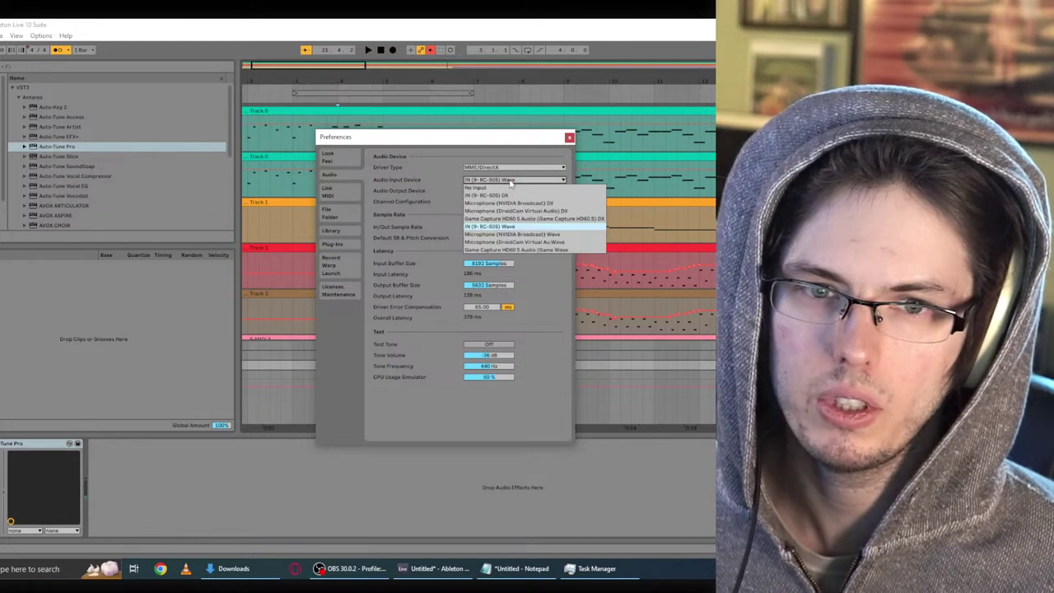
Step: Set the audio input device to No Input and try to use OUT (9- RC-505) DX as the output device
click(509, 188)
click(512, 190)
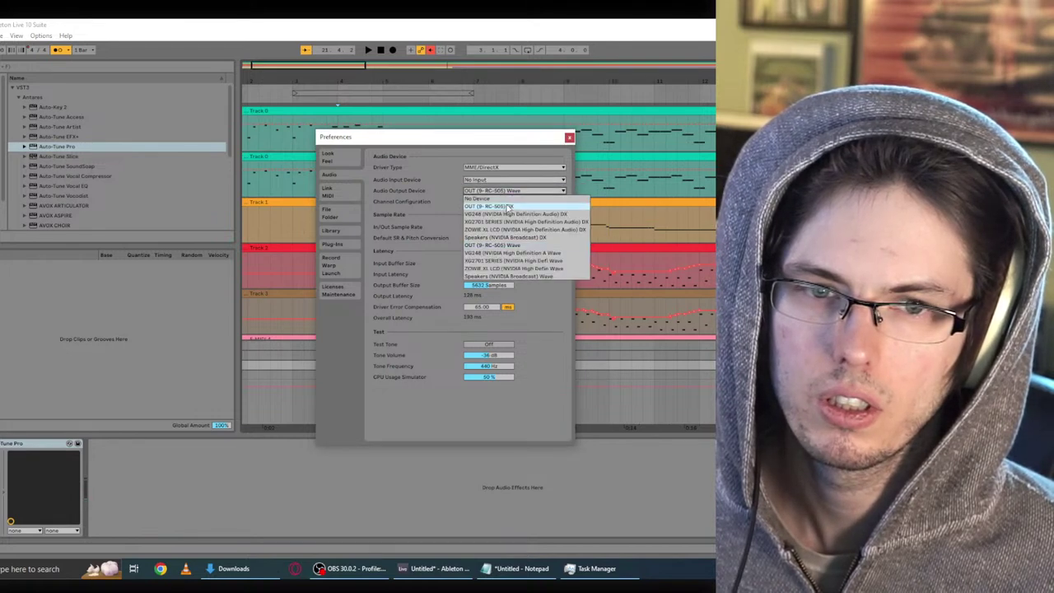
click(508, 207)
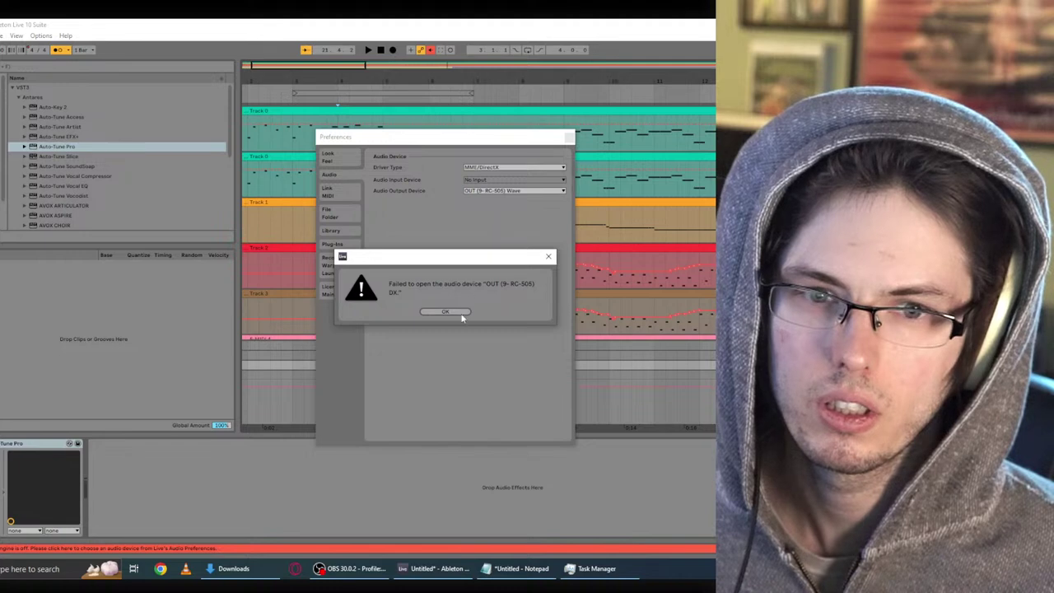
click(445, 311)
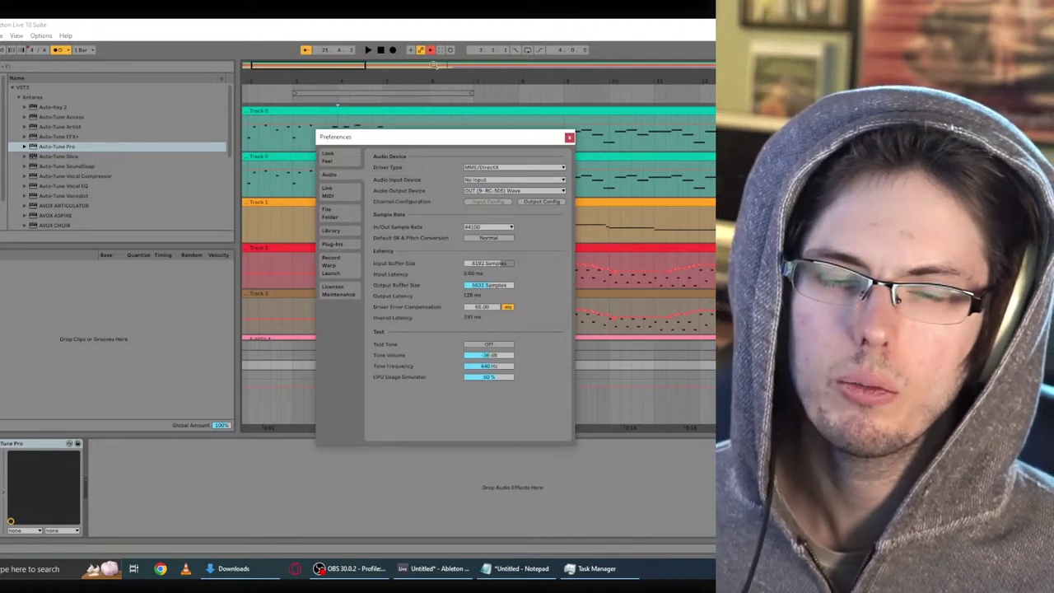
click(568, 138)
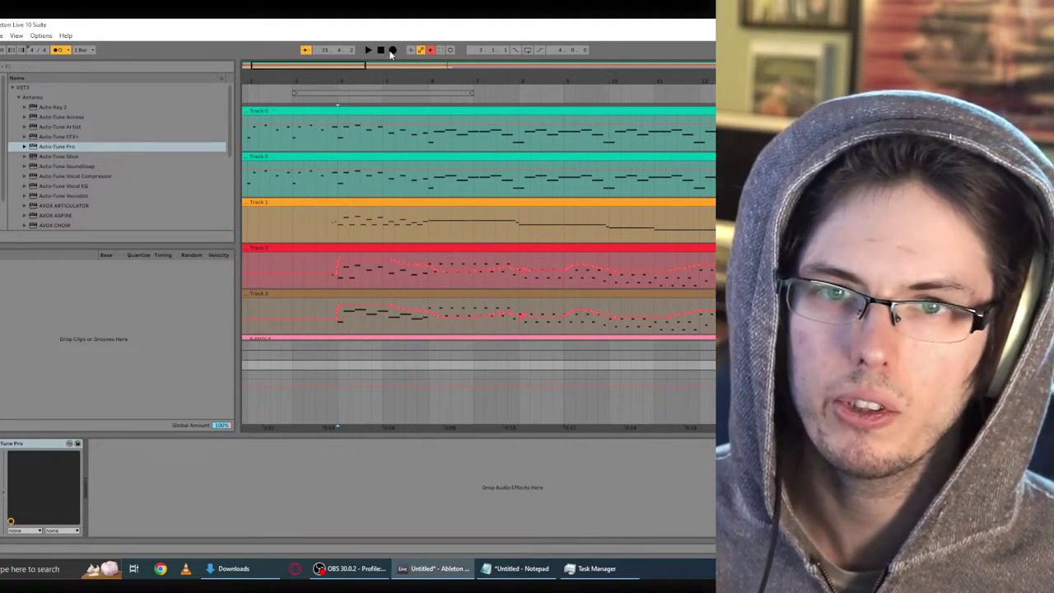
Step: Play the song from the start and examine the arrangement from the instrument tracks down to the recorded vocal
click(368, 51)
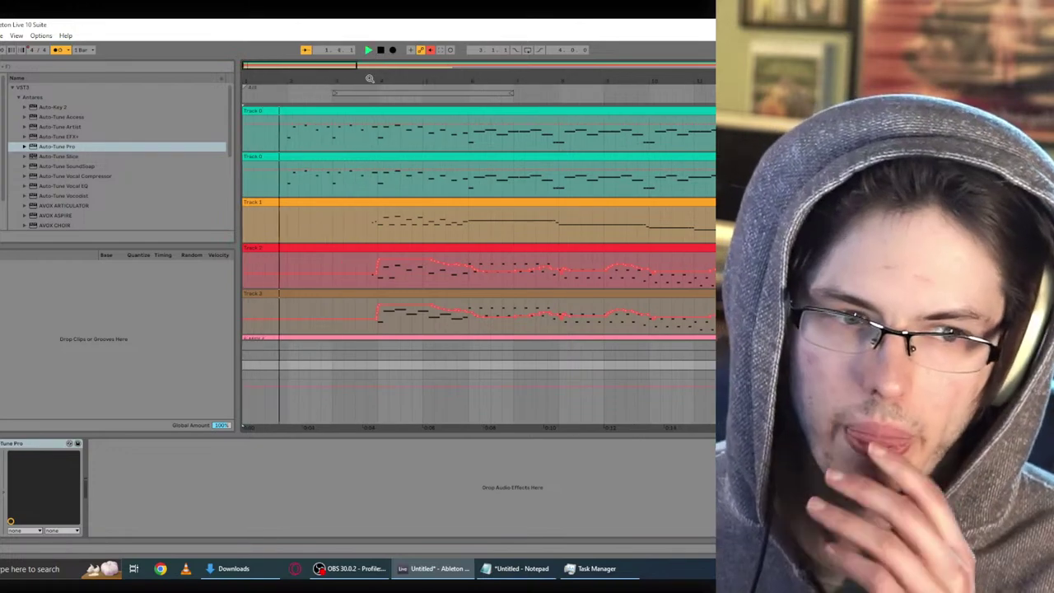
scroll(633, 222, down, 5)
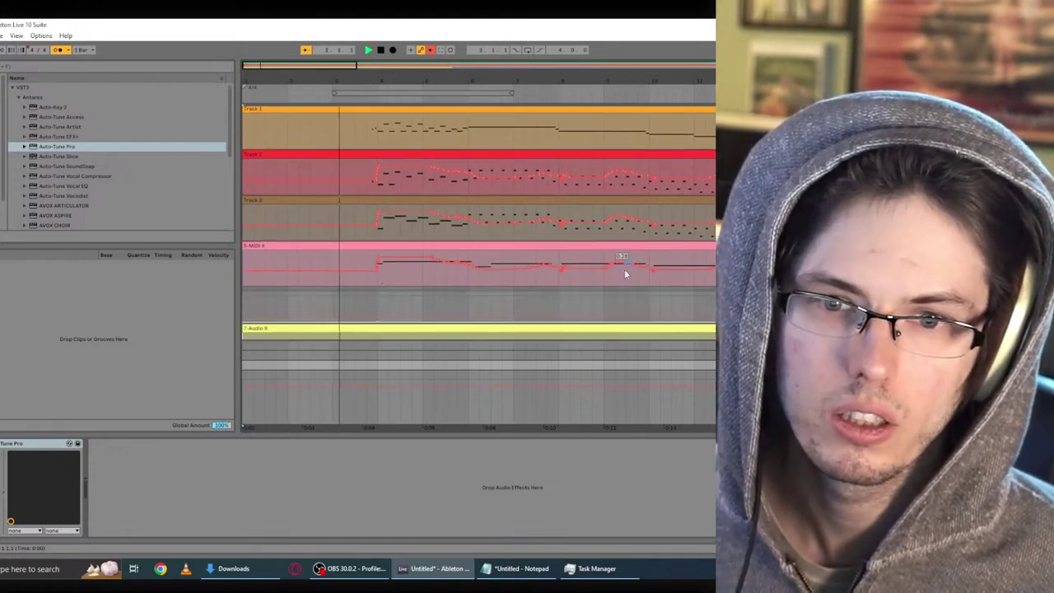
scroll(378, 269, down, 5)
key(plus)
key(plus)
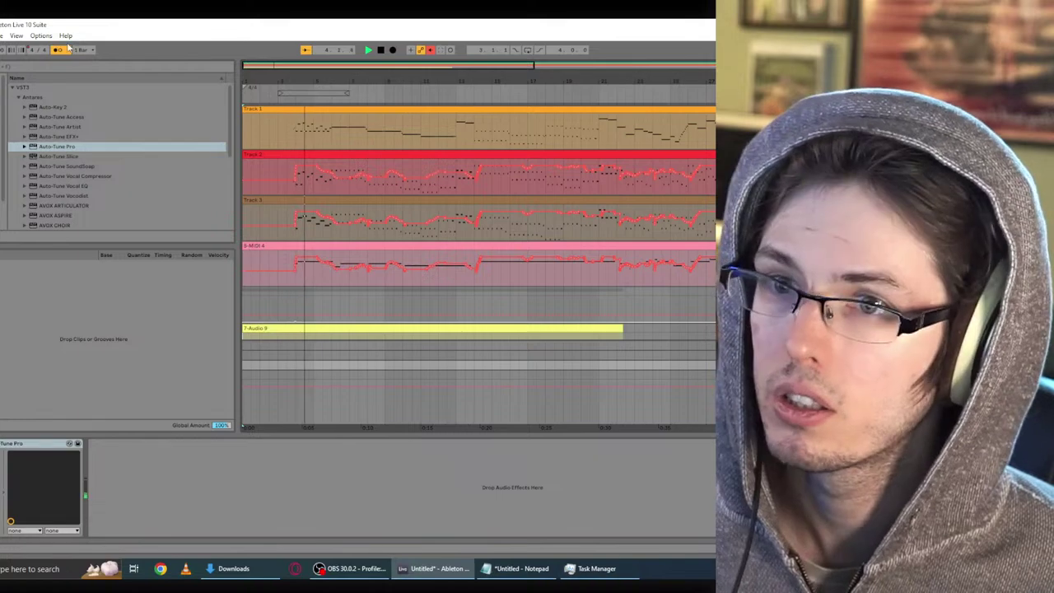
scroll(401, 247, down, 3)
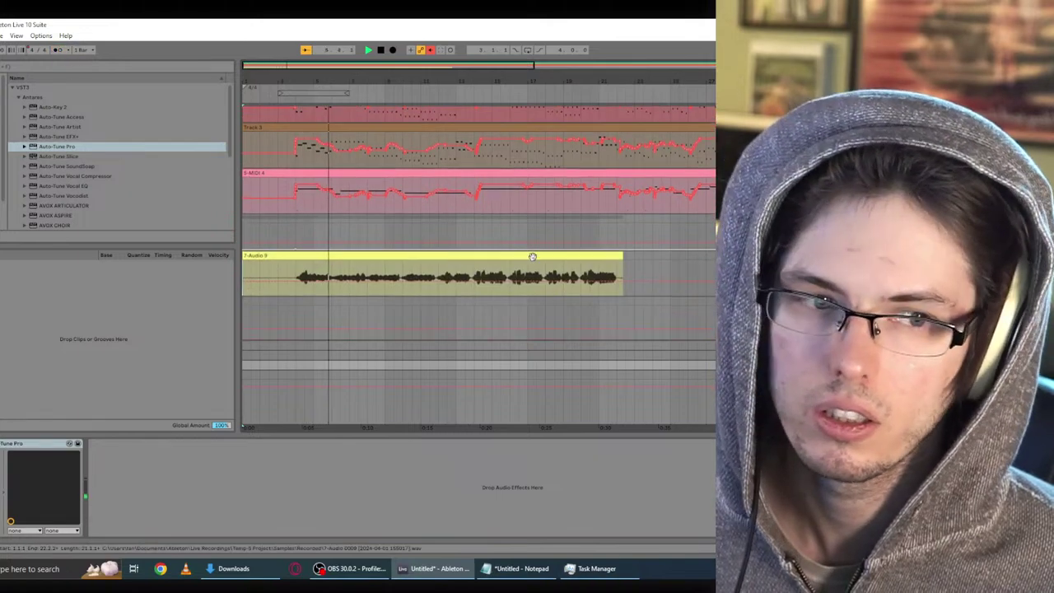
Step: Compare the track levels in the mixer with the vocal clip in the arrangement during playback
key(Tab)
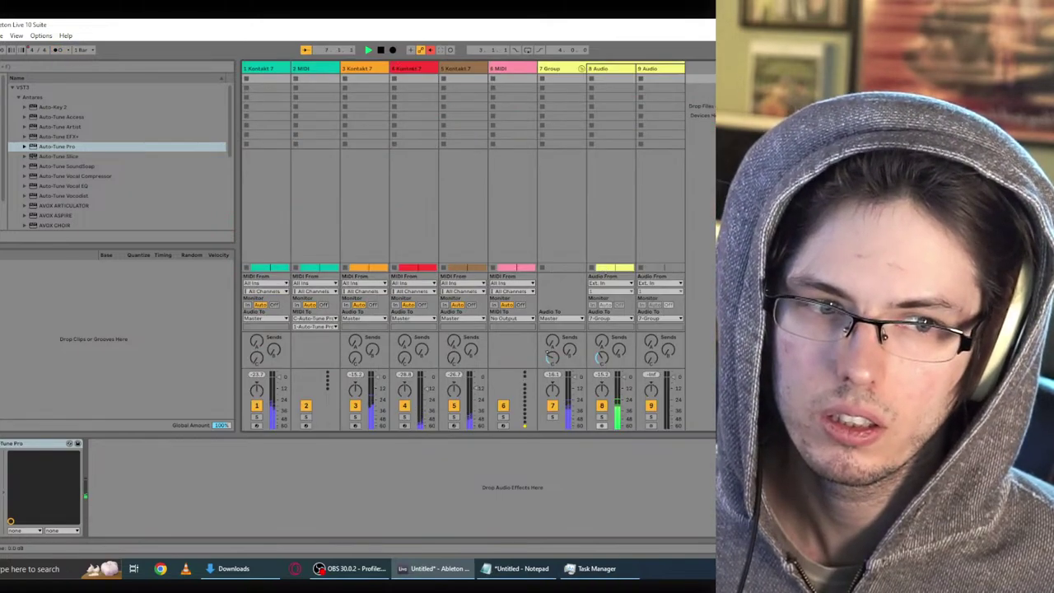
key(Tab)
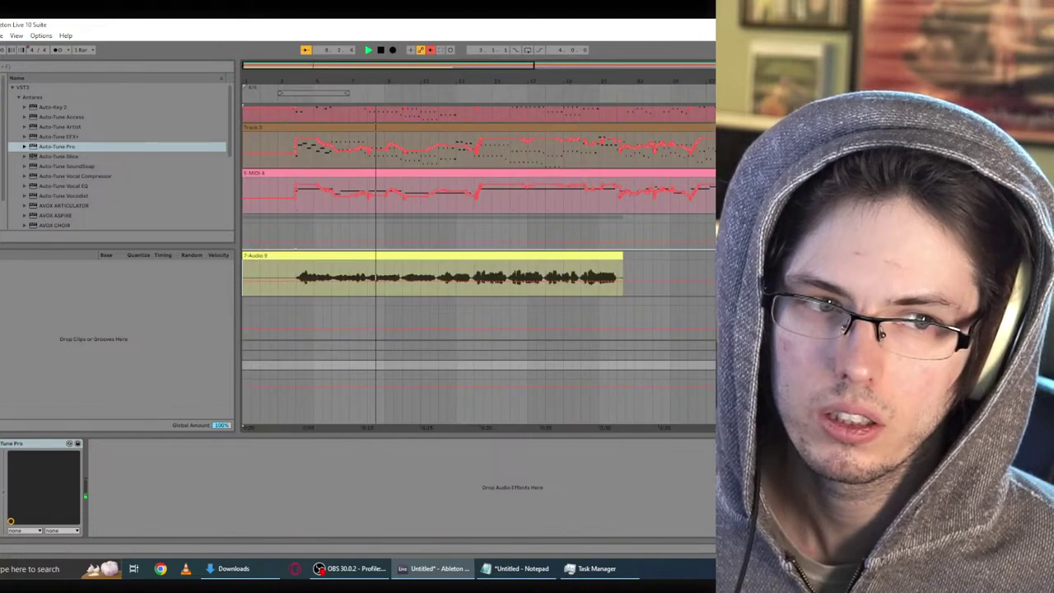
key(Tab)
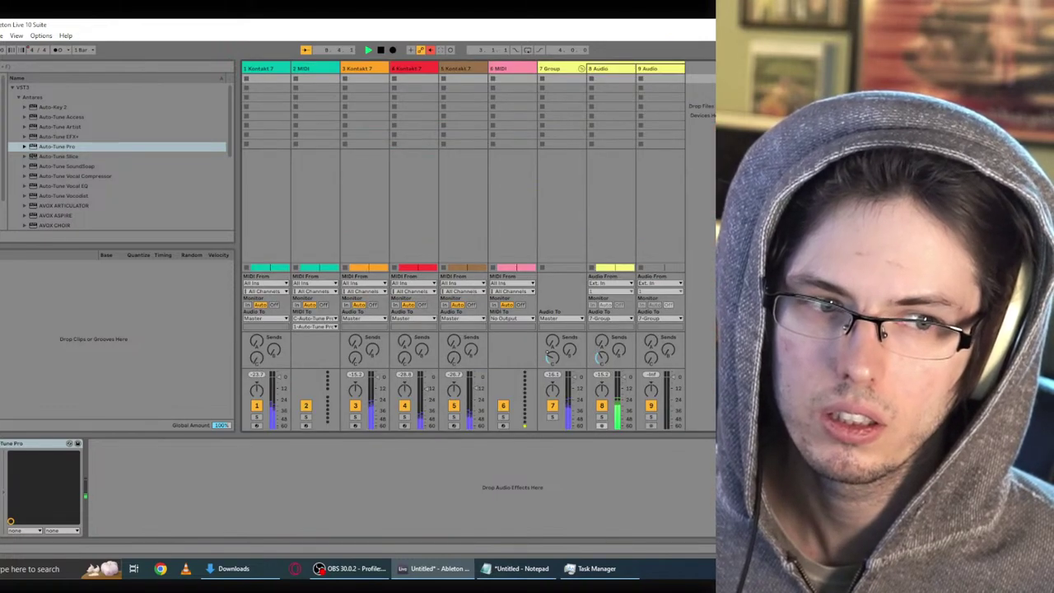
key(Tab)
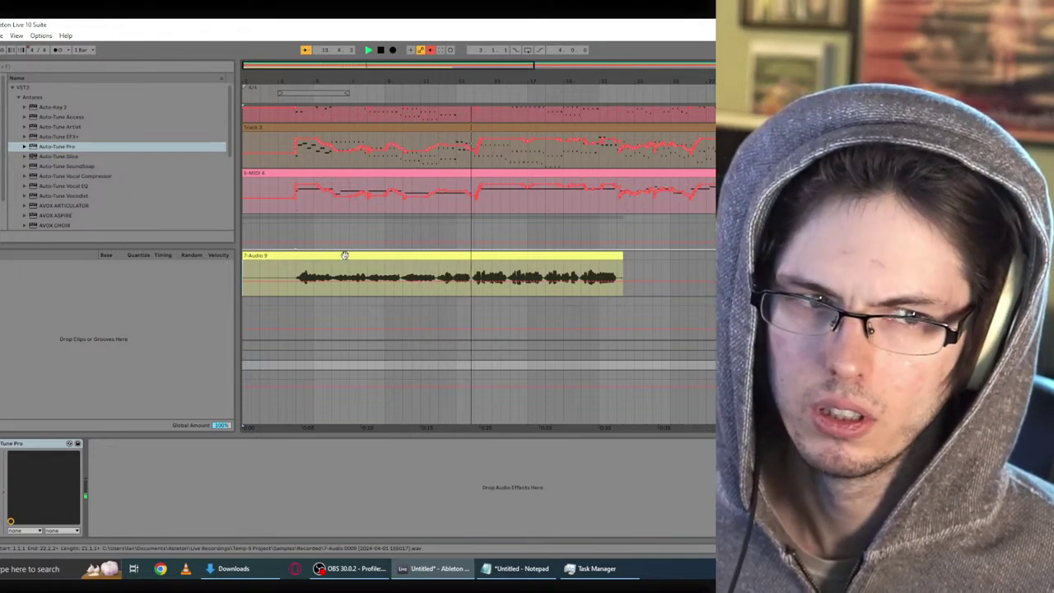
key(Tab)
key(Tab)
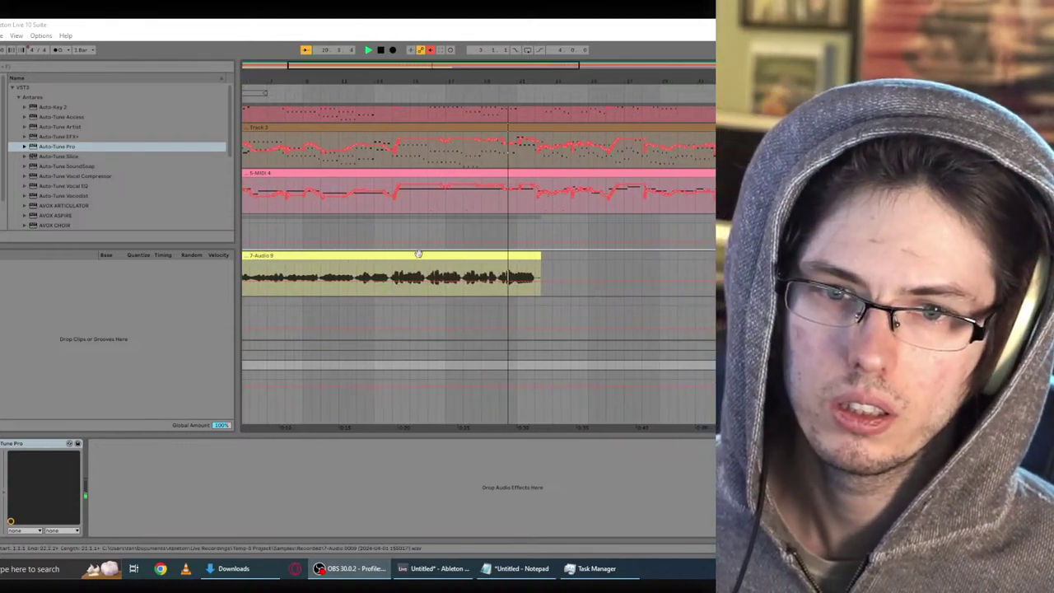
Step: Turn off Warp for the recorded vocal clip and raise its clip gain slightly
double_click(294, 254)
click(63, 76)
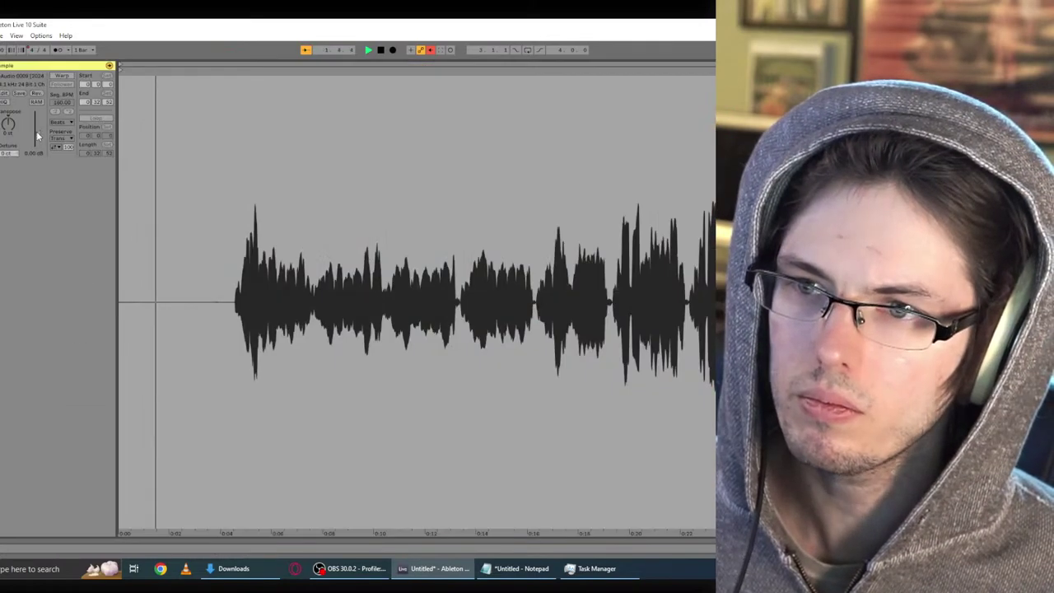
drag(38, 132, 38, 129)
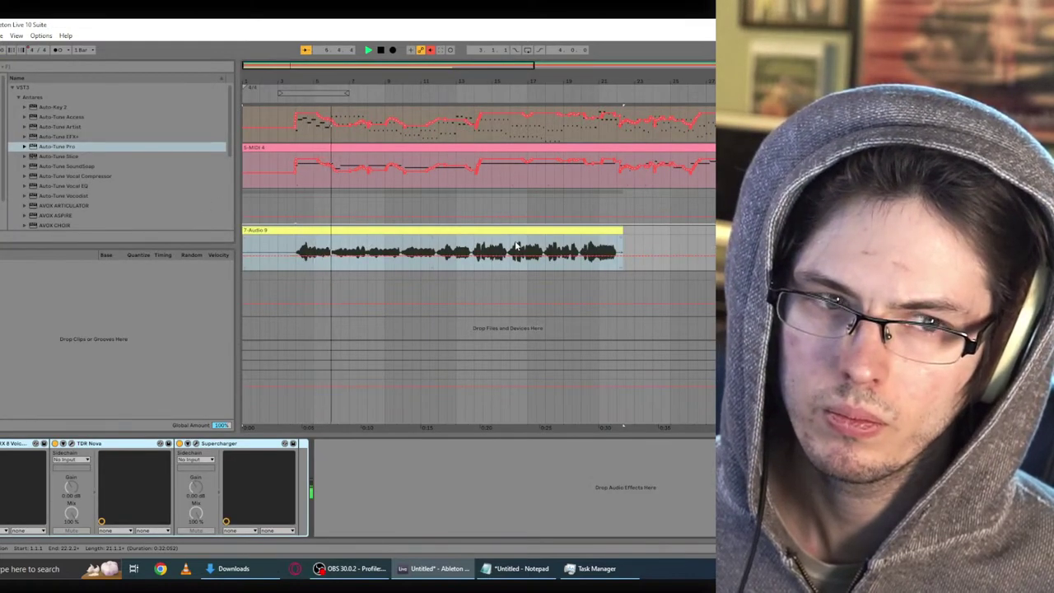
Step: Stop playback and paste a copy of the vocal clip at the start of the empty audio track below it
scroll(473, 246, up, 2)
scroll(473, 245, up, 3)
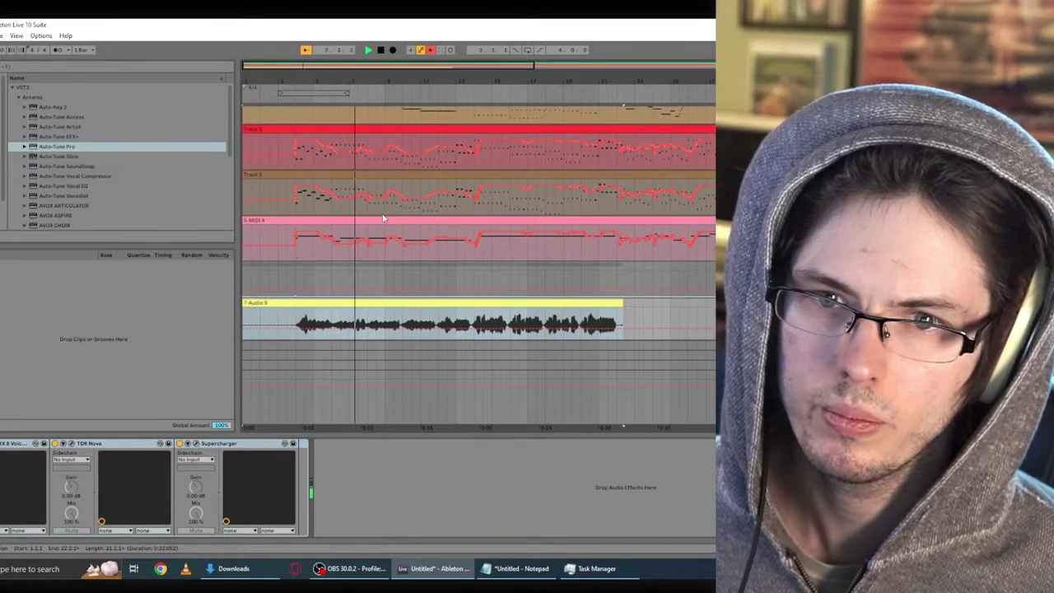
scroll(473, 245, up, 3)
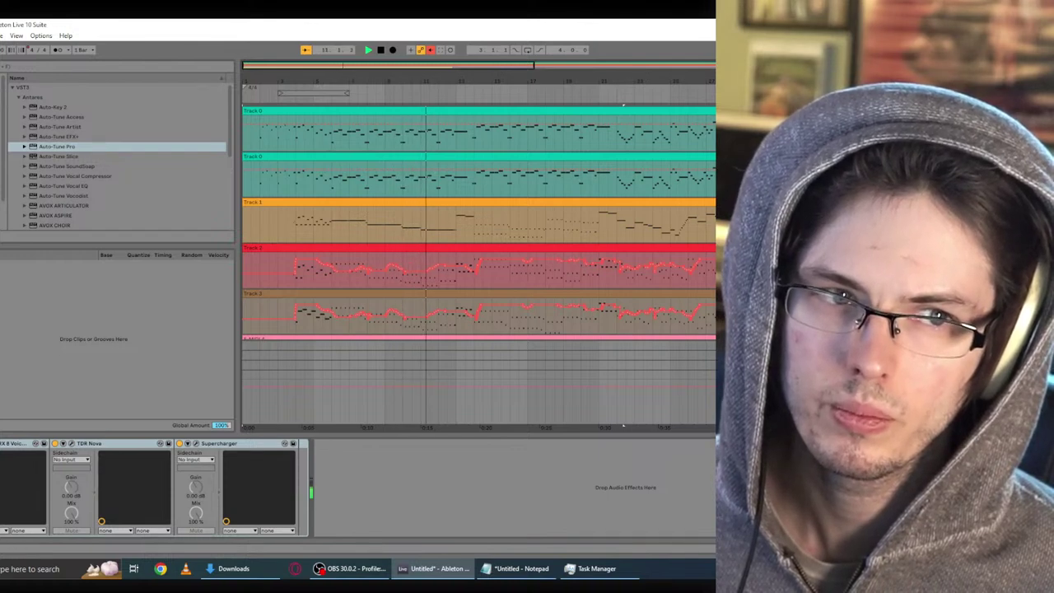
scroll(659, 247, down, 5)
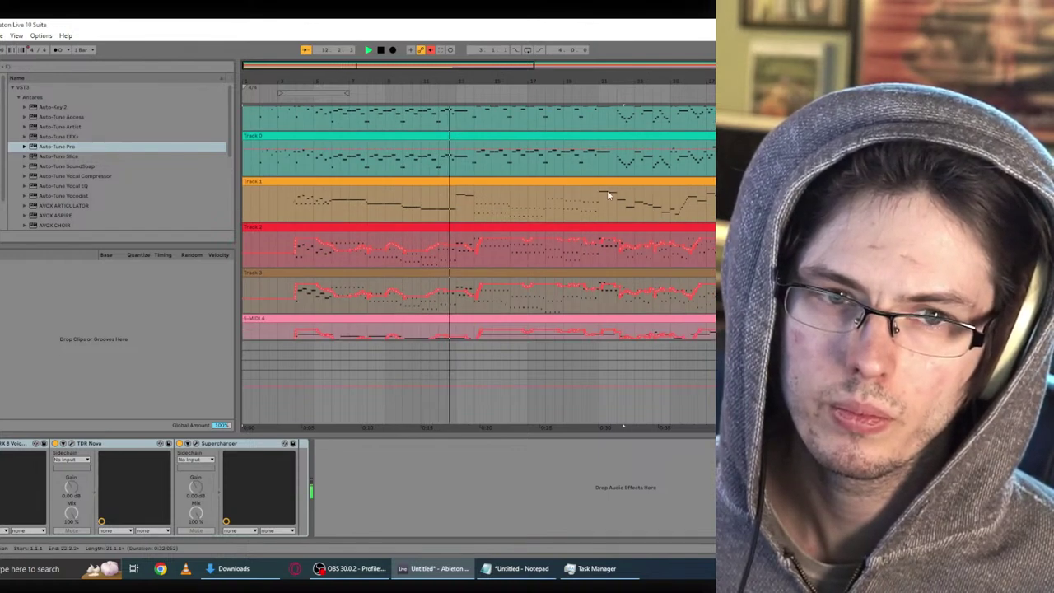
scroll(668, 266, down, 2)
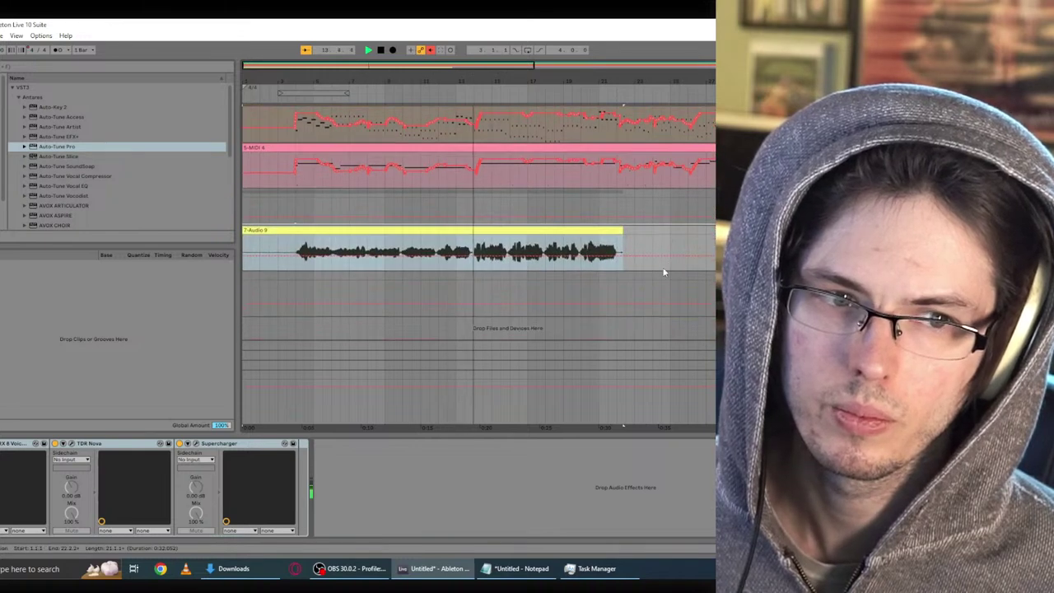
key(space)
click(245, 291)
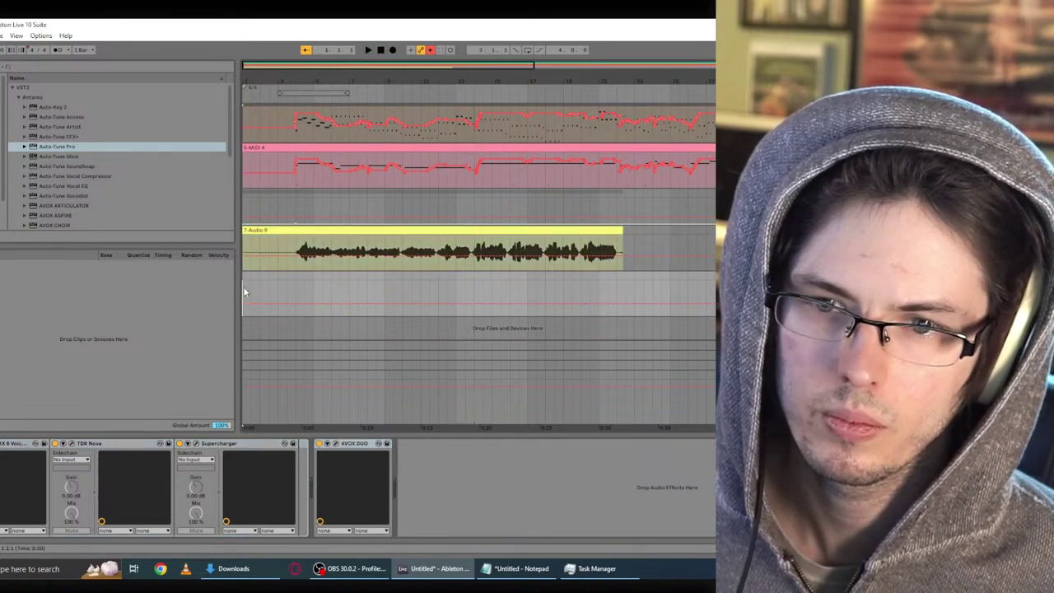
key(ctrl+v)
Step: Raise the second send on the duplicated vocal track and play the song to check the doubled vocal in the mix
key(Tab)
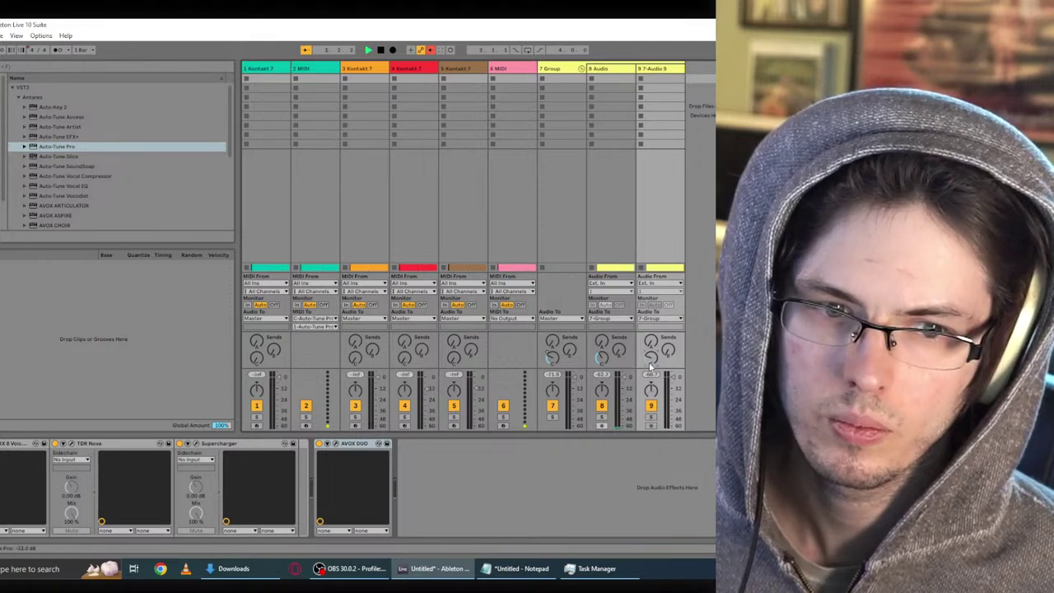
key(Tab)
key(space)
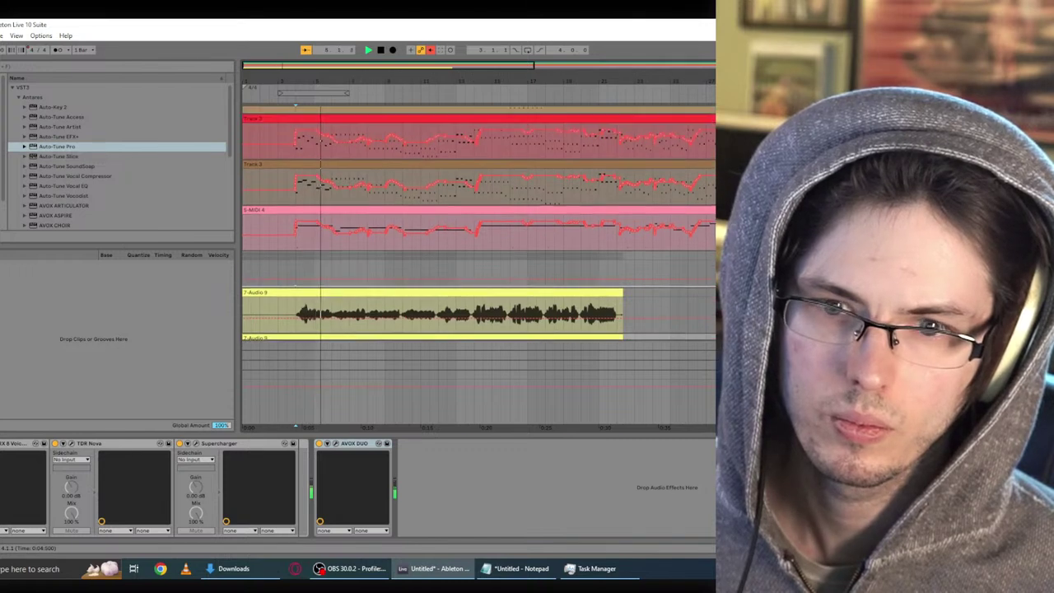
key(Tab)
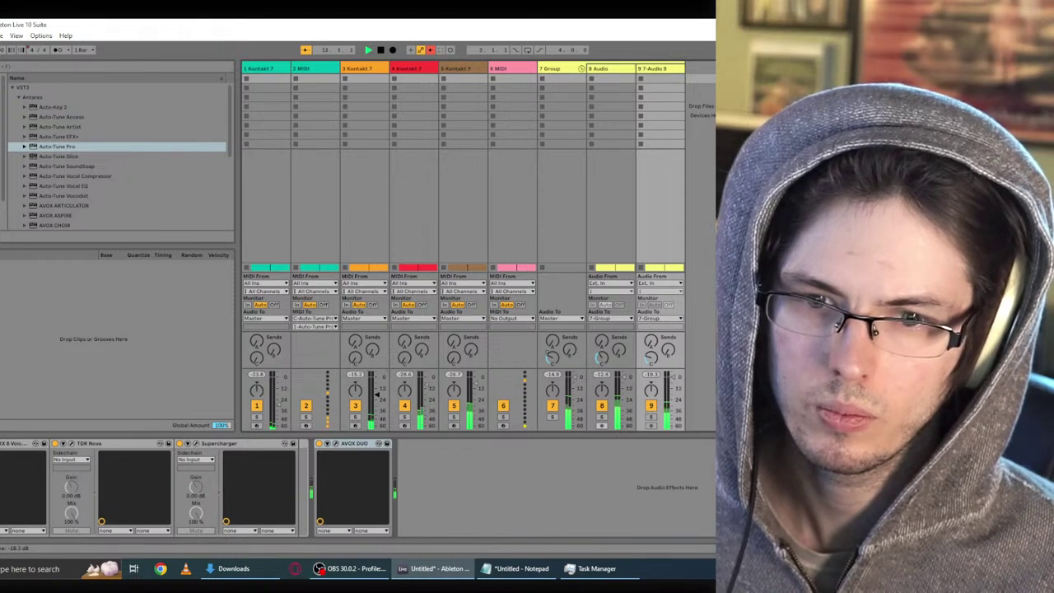
Step: Solo the vocal group and set band IV of TDR Nova on track 8 to 0.0 dB at 8.5 kHz
click(550, 416)
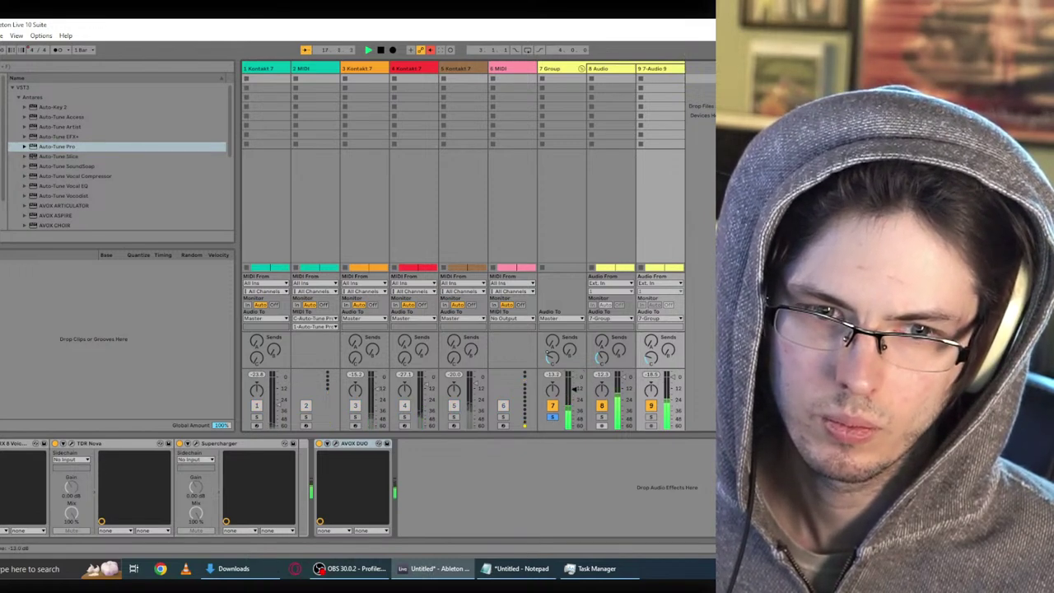
click(13, 87)
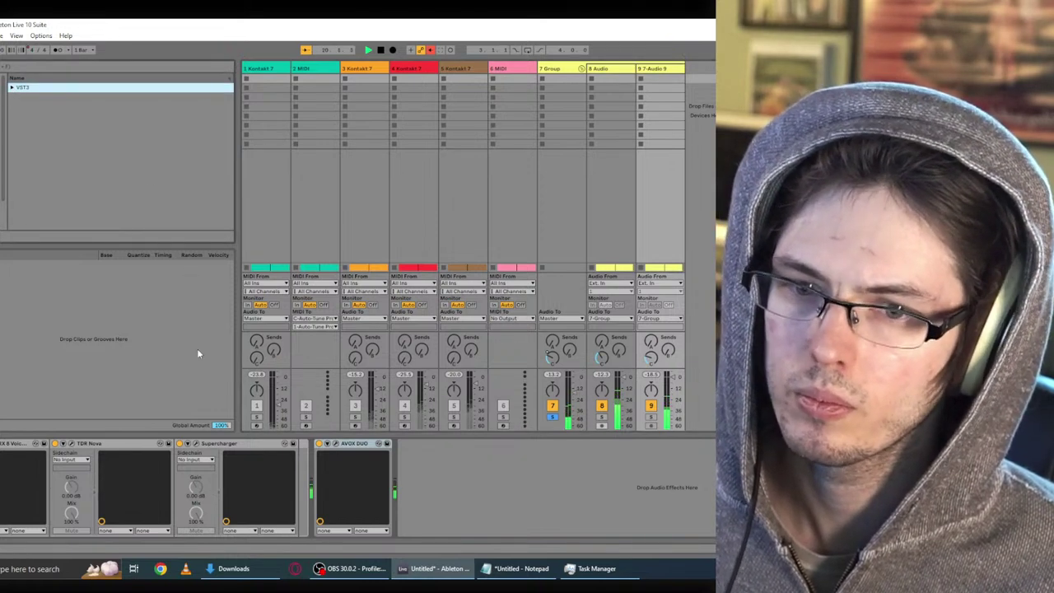
click(613, 71)
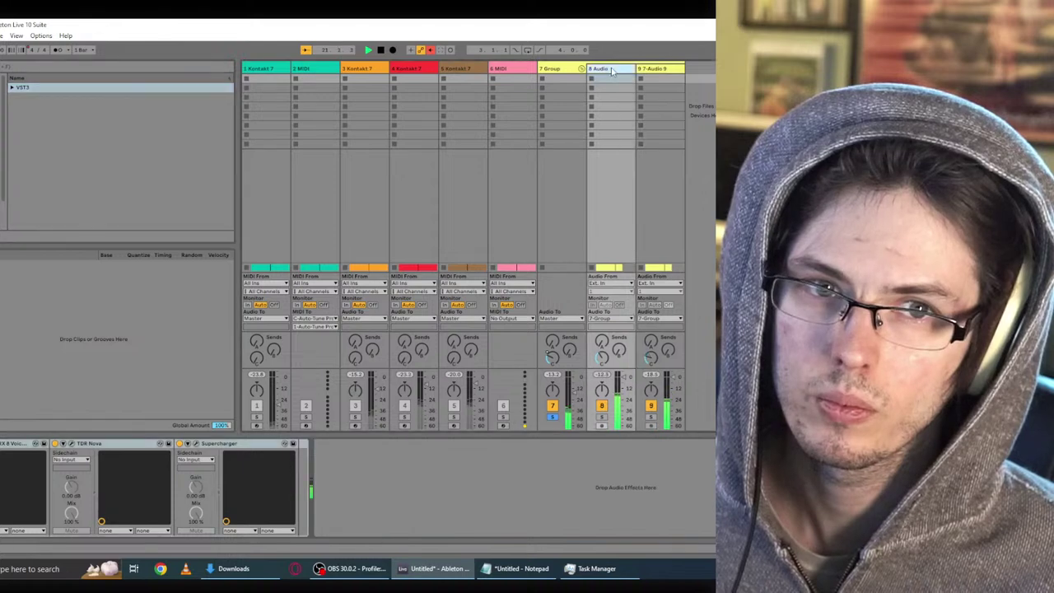
click(70, 444)
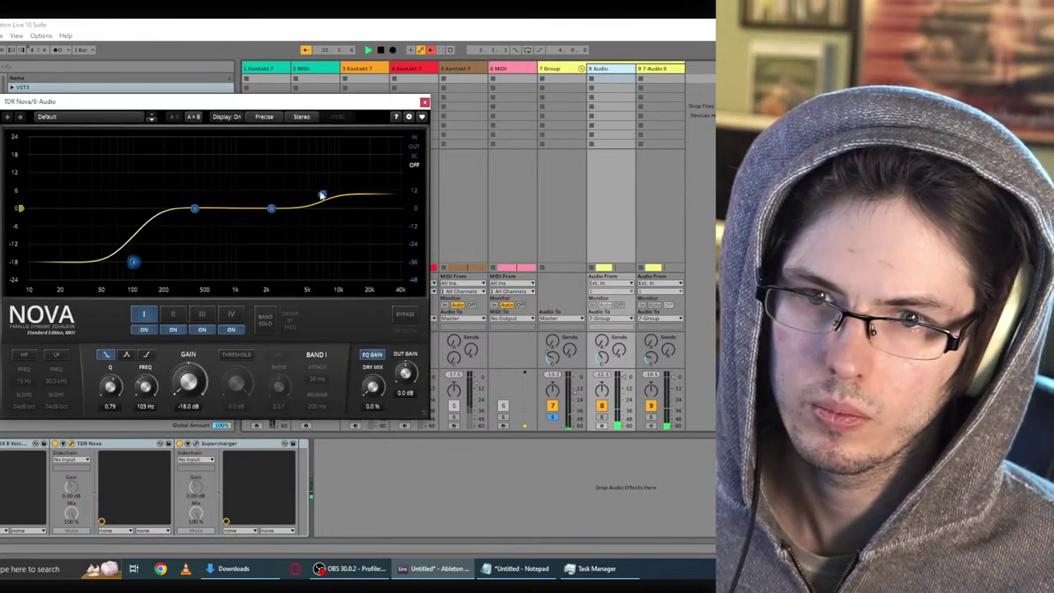
drag(322, 194, 333, 208)
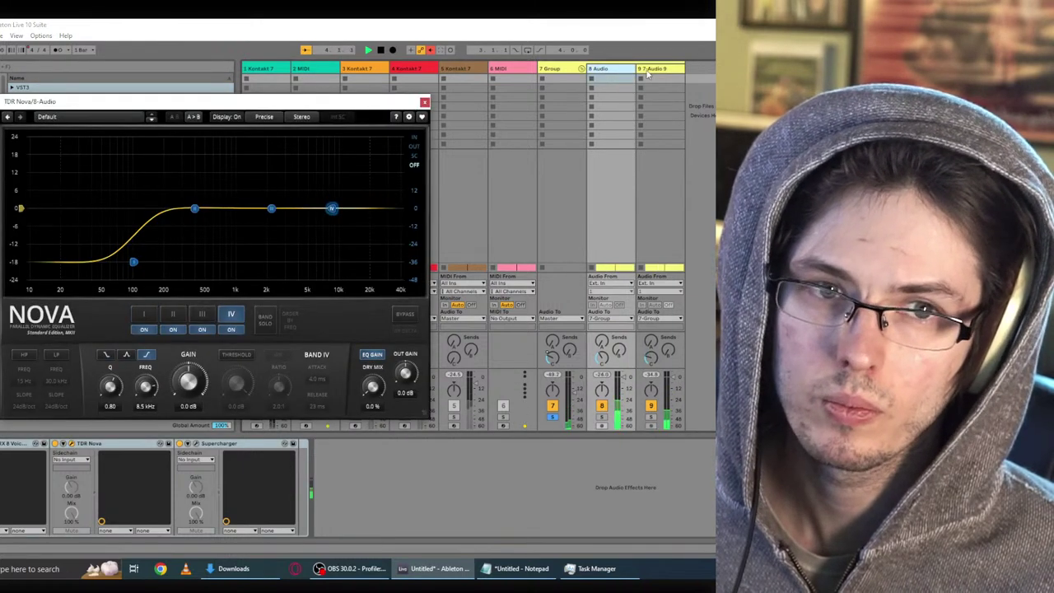
Step: Set band IV of TDR Nova on track 9 to 0.2 dB at 8.5 kHz
click(562, 69)
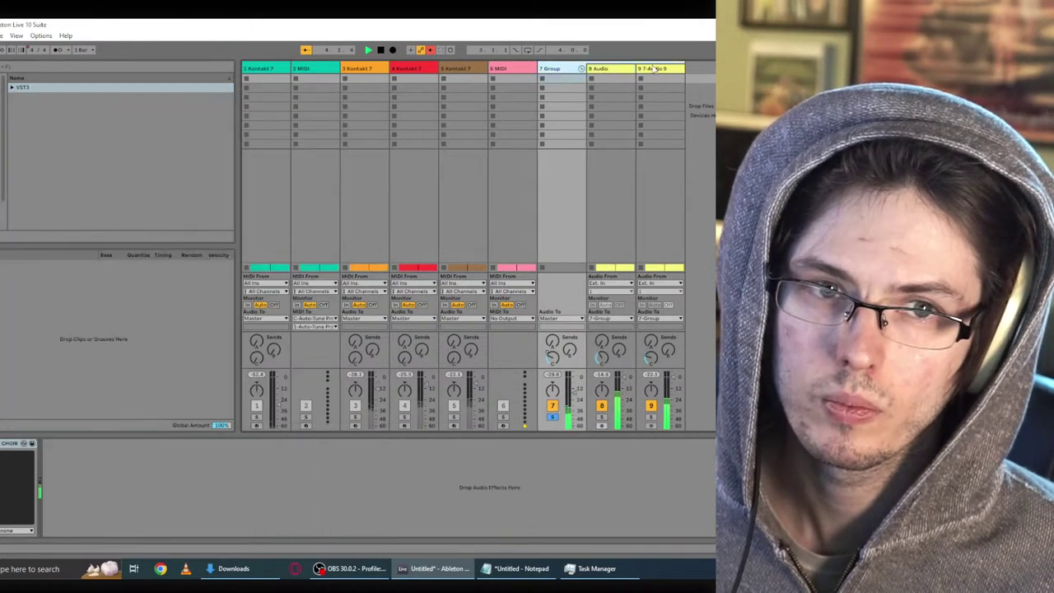
click(655, 70)
click(70, 443)
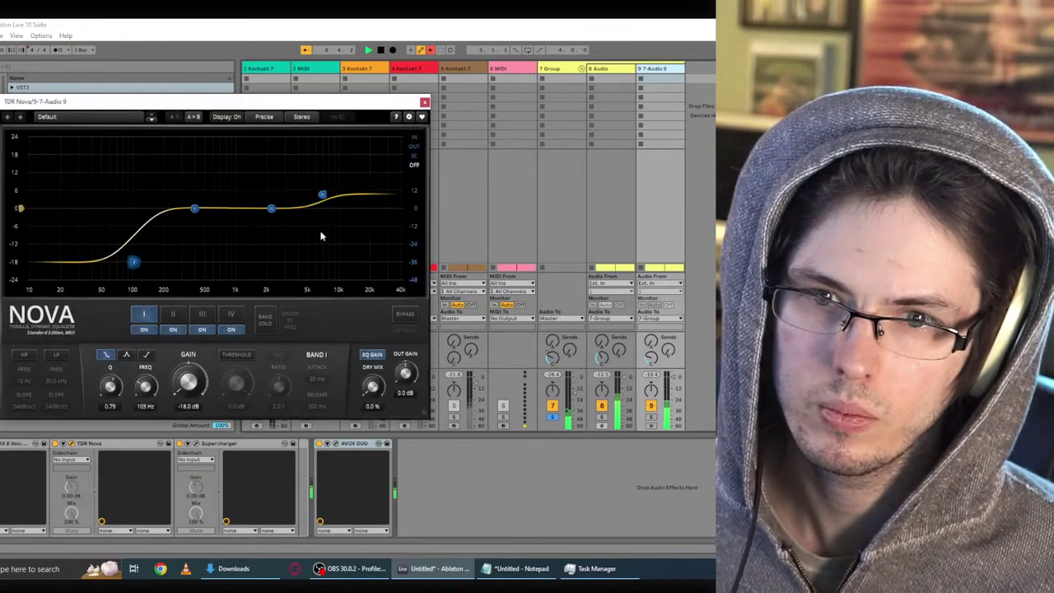
drag(327, 196, 332, 209)
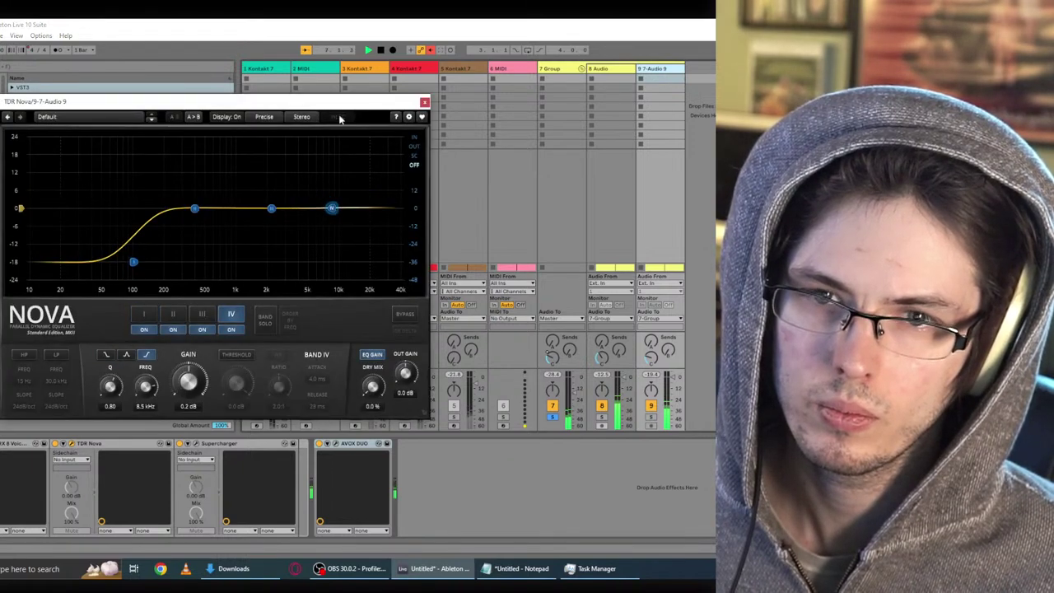
Step: Add EQ Eight to the vocal group and move its third band higher in frequency with a slight cut
click(561, 68)
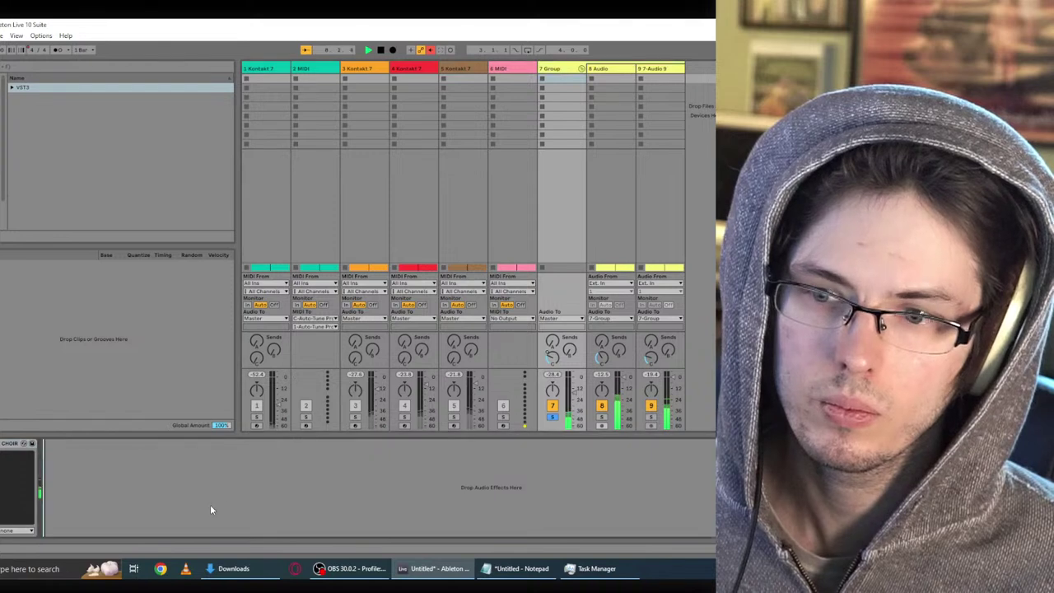
click(11, 88)
key(ctrl+f)
text(eq)
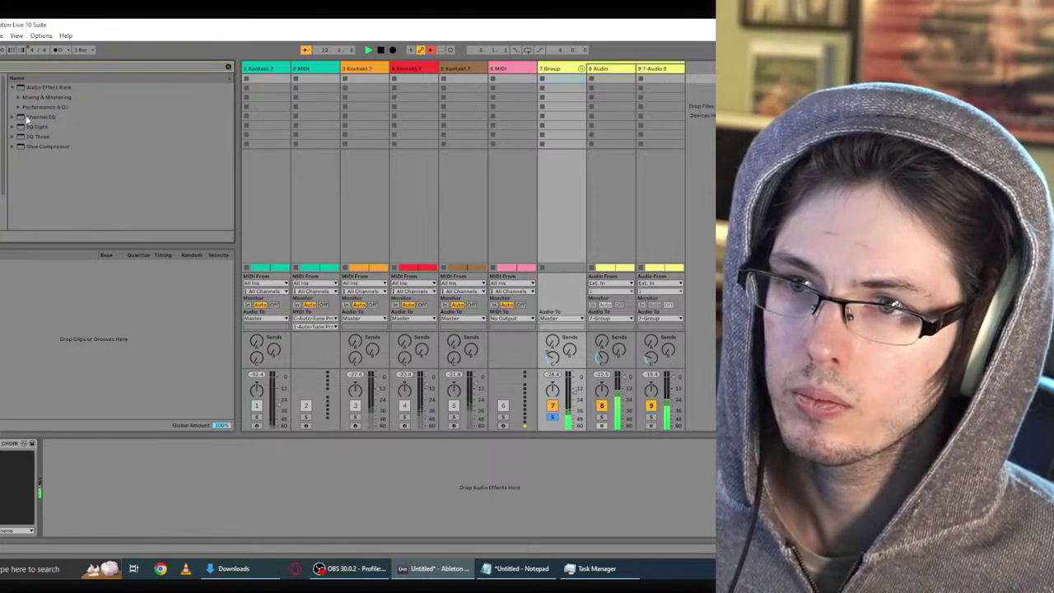
double_click(37, 126)
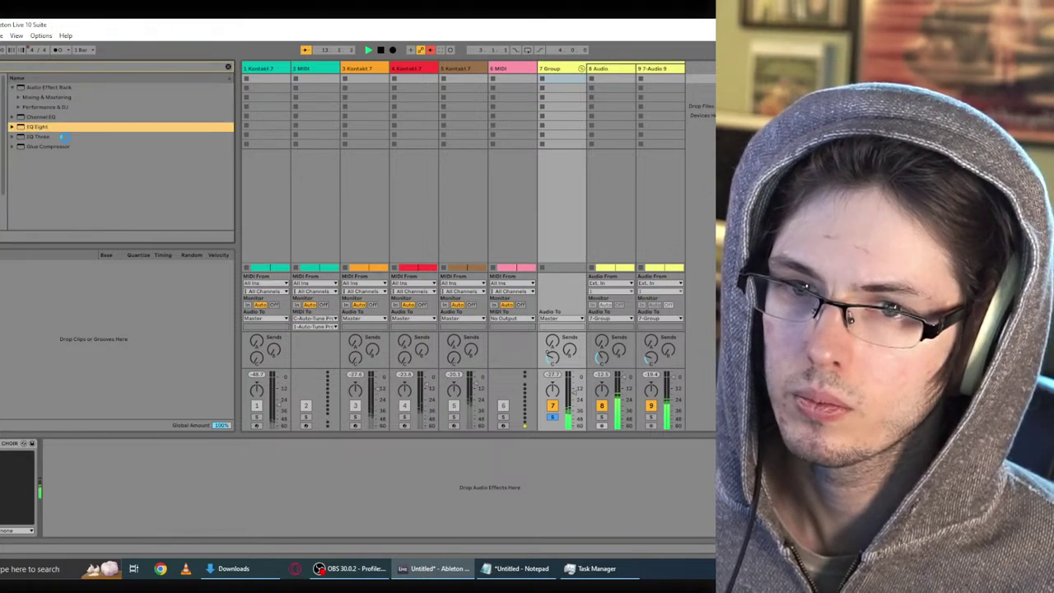
drag(187, 483, 210, 485)
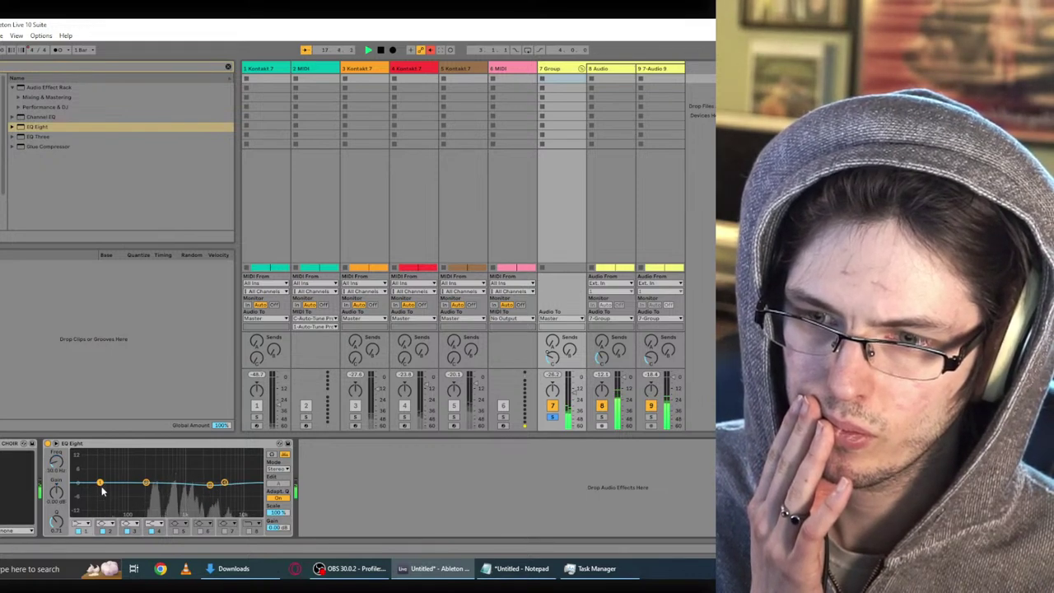
Step: Cut the vocal group's low end by pulling its two lowest EQ Eight bands down, and briefly replay the song
drag(101, 483, 142, 505)
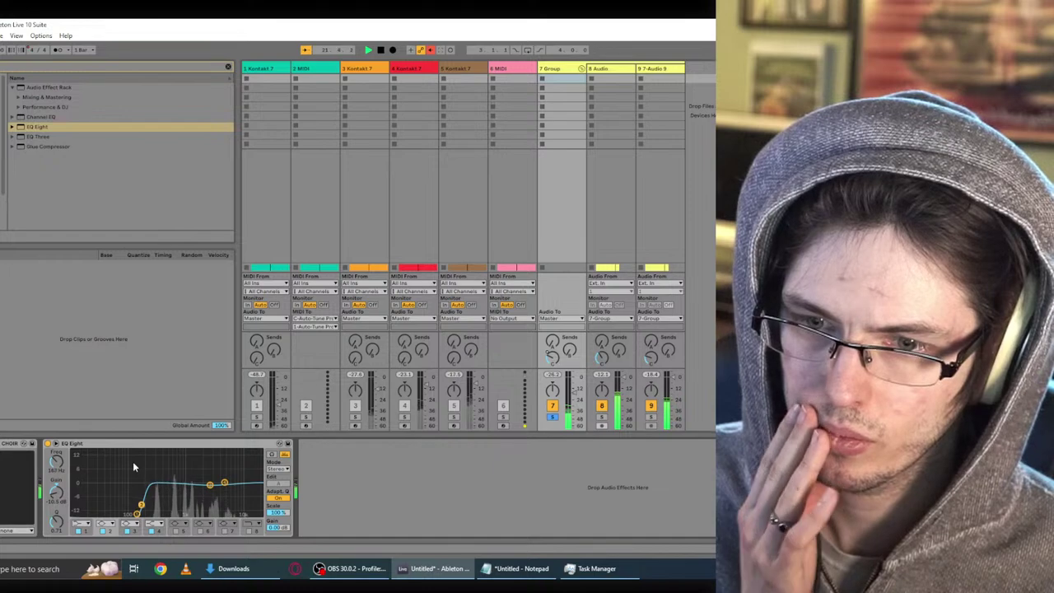
key(space)
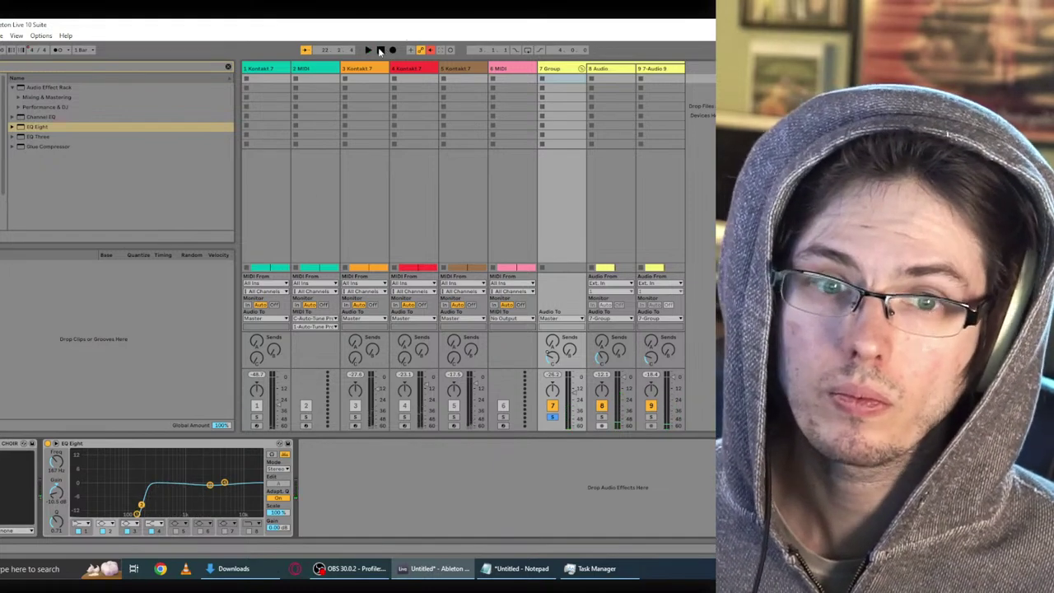
key(Tab)
key(Tab)
key(space)
key(Tab)
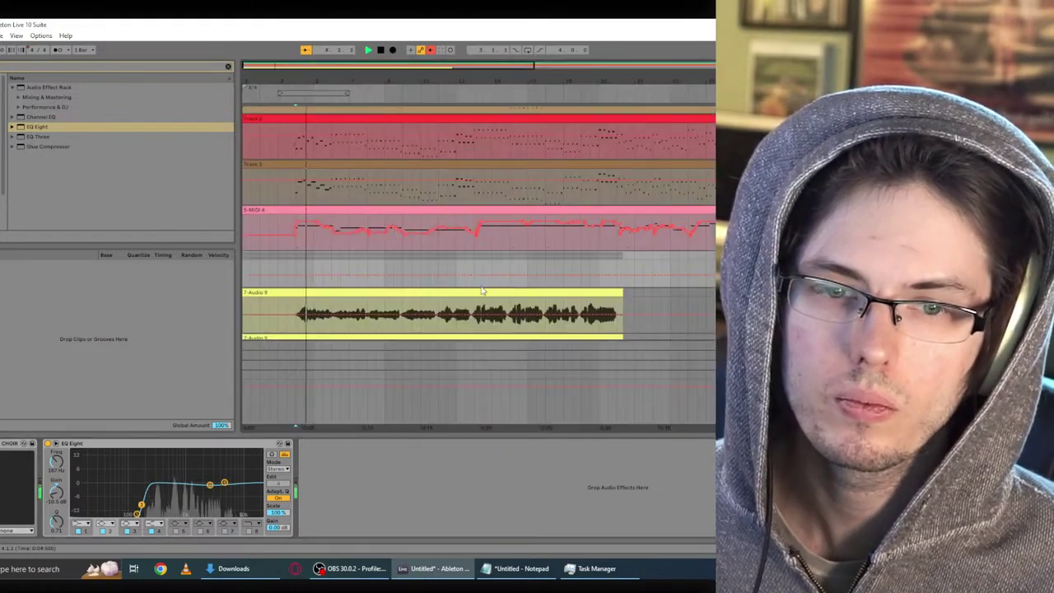
key(Tab)
key(space)
Step: Solo the orange, red and brown Kontakt tracks 3 to 5 in place of the vocal group and play them
click(354, 418)
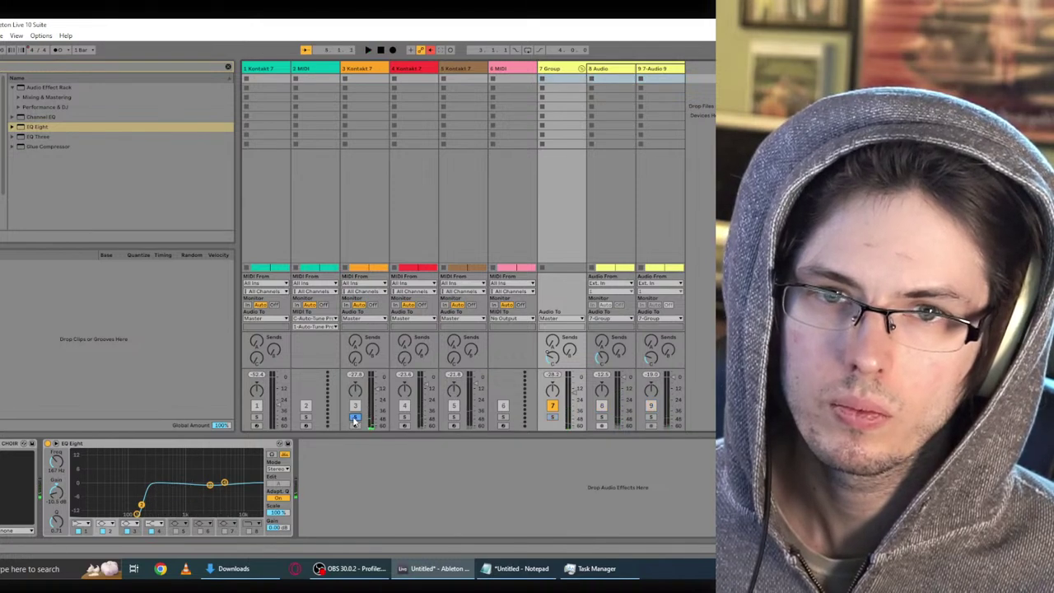
click(453, 419)
key(space)
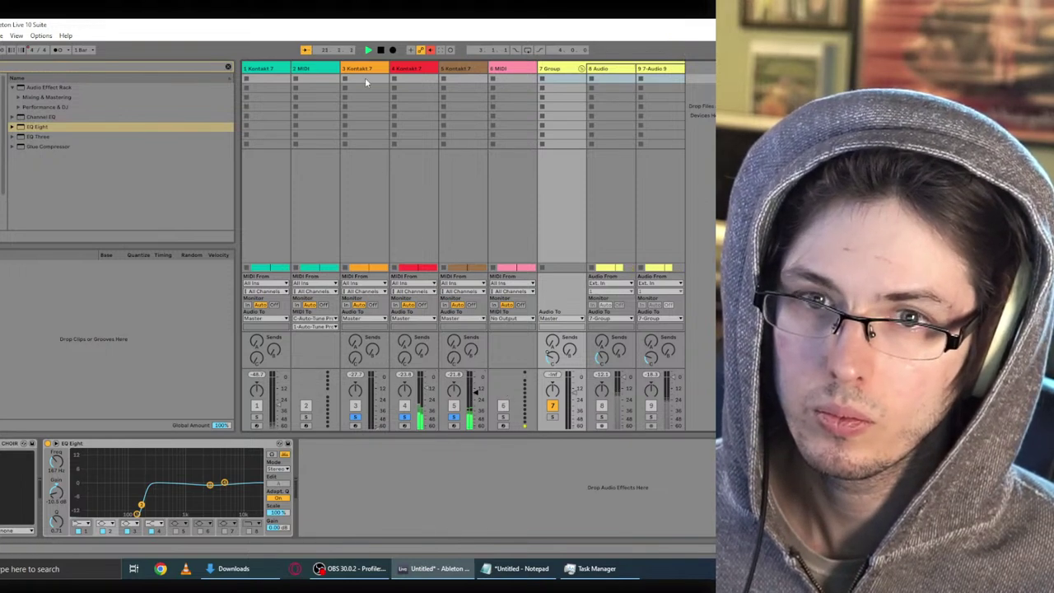
Step: Group the orange, red and brown Kontakt tracks 3 to 5
click(263, 68)
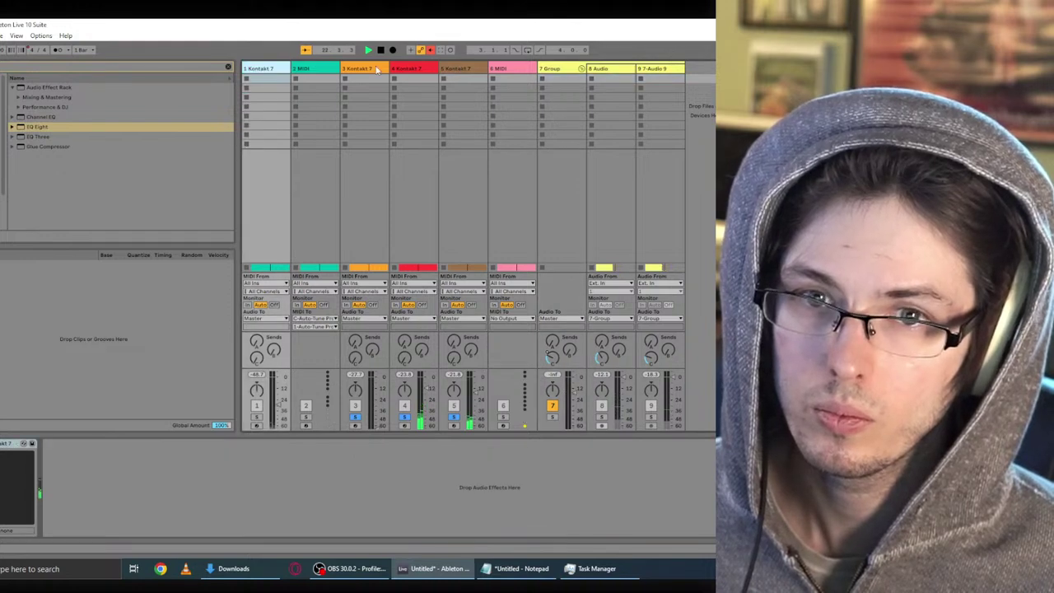
click(458, 69)
right_click(464, 74)
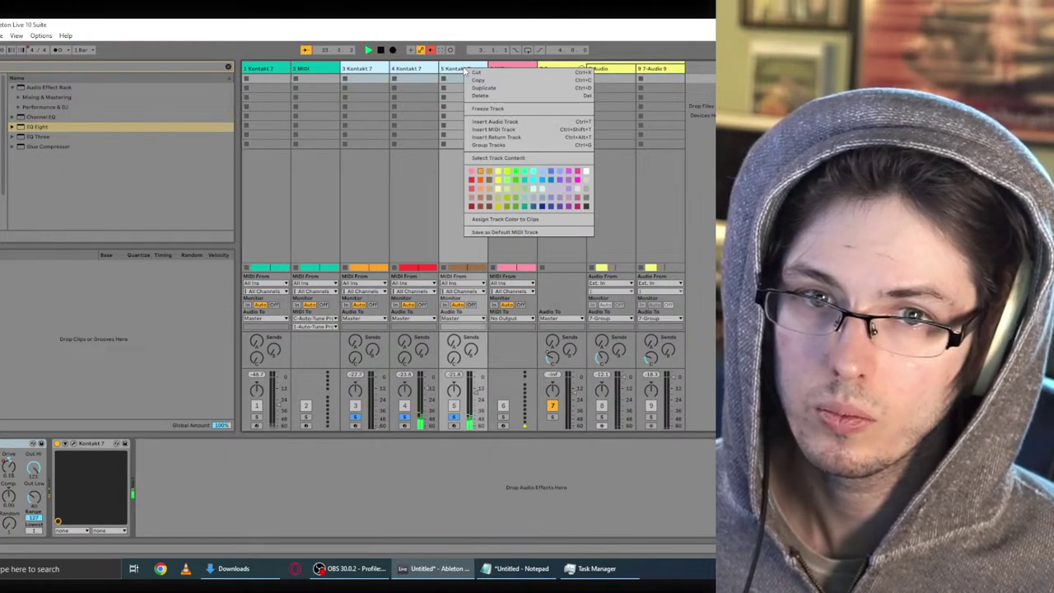
click(493, 150)
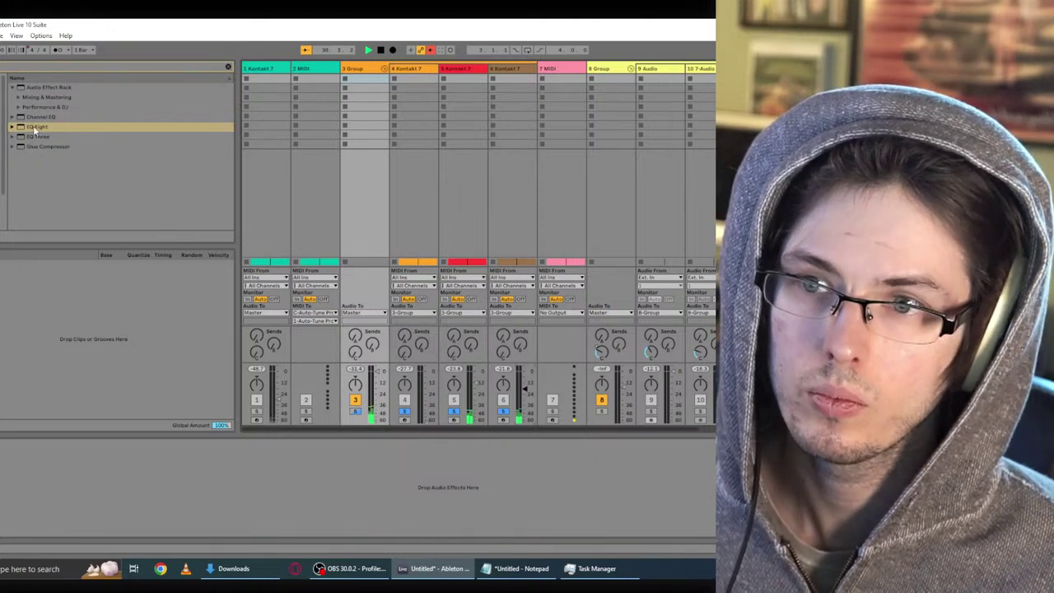
Step: Add EQ Eight to the red Kontakt track and lower its first band to cut the low end
click(520, 257)
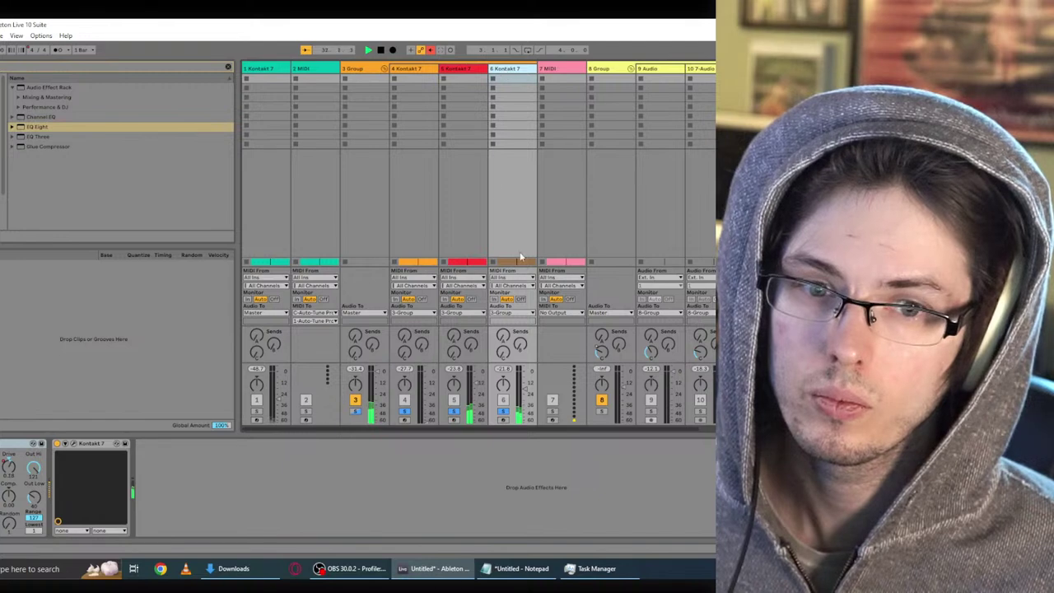
click(461, 70)
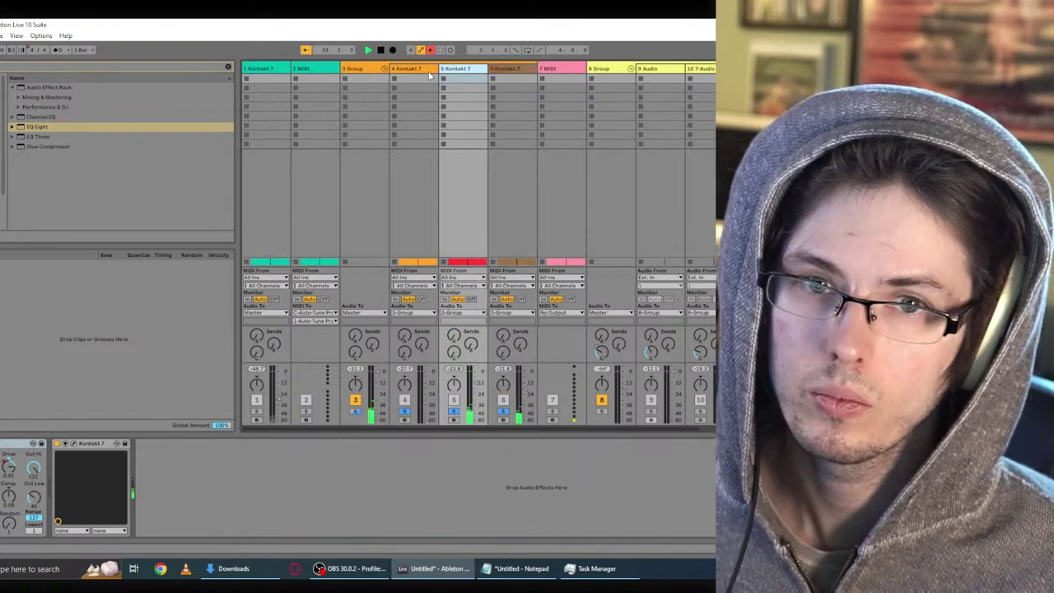
double_click(37, 127)
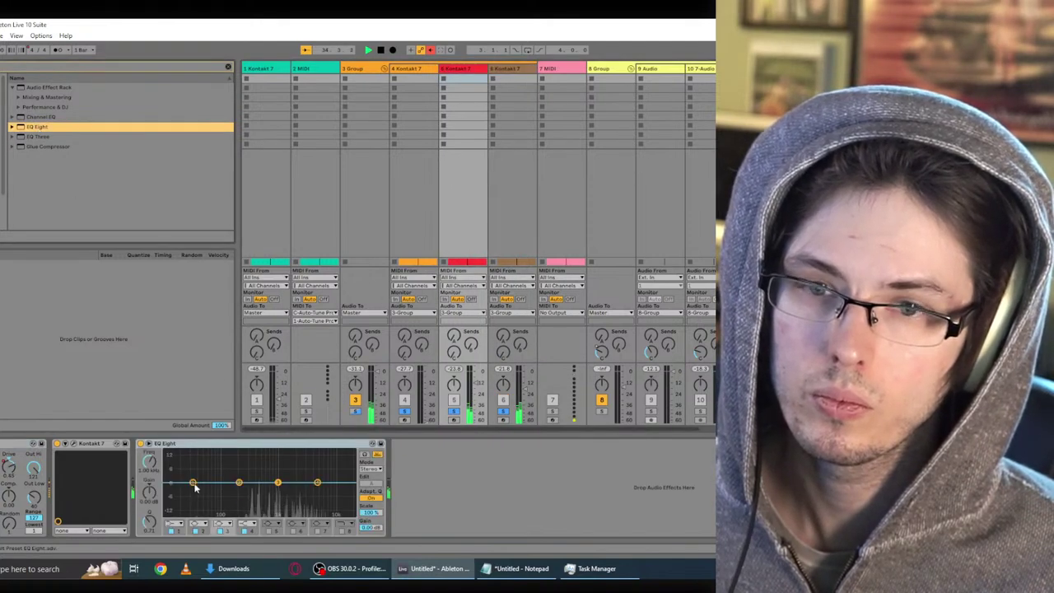
drag(200, 487, 236, 499)
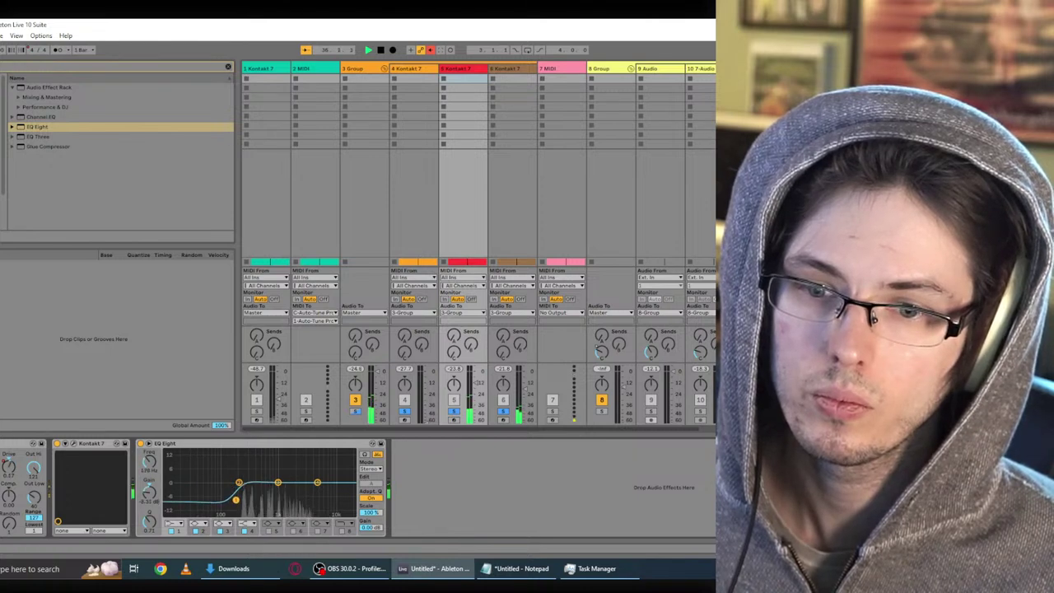
Step: Copy the red track's EQ Eight to the brown Kontakt track, flatten its low band and cut the highs from 1.41 kHz
click(254, 443)
click(503, 69)
key(ctrl+v)
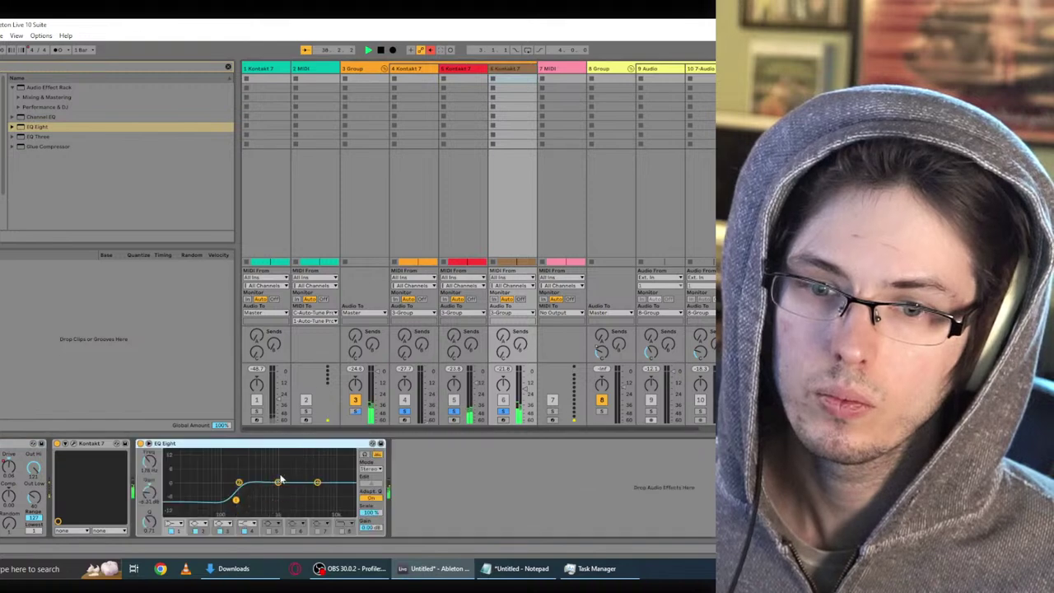
drag(235, 498, 212, 481)
drag(315, 484, 286, 494)
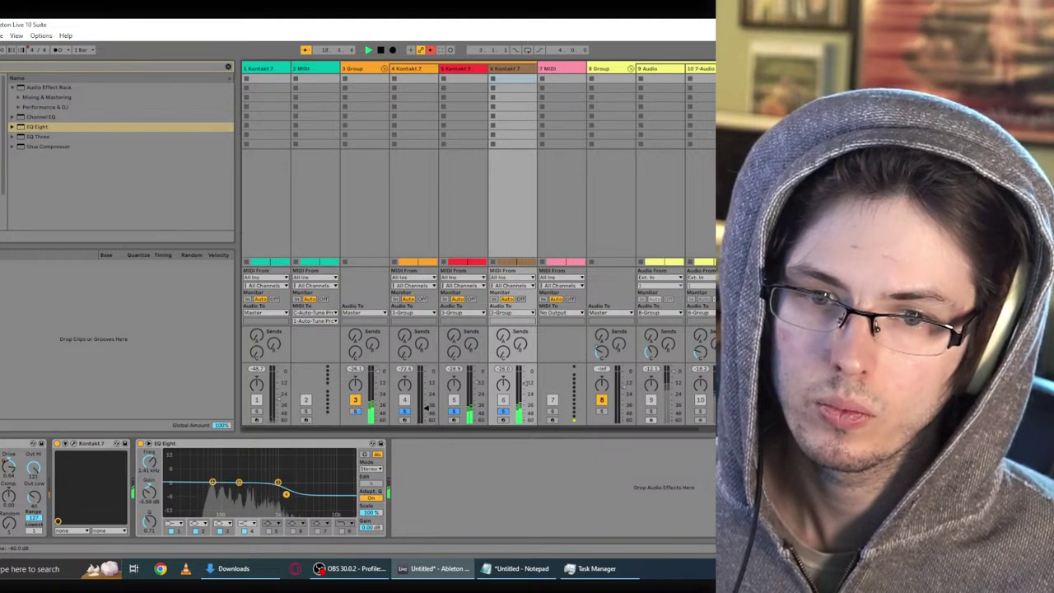
Step: Raise the orange Kontakt track's volume and add EQ Eight to it with a low-end cut around 284 Hz
click(426, 394)
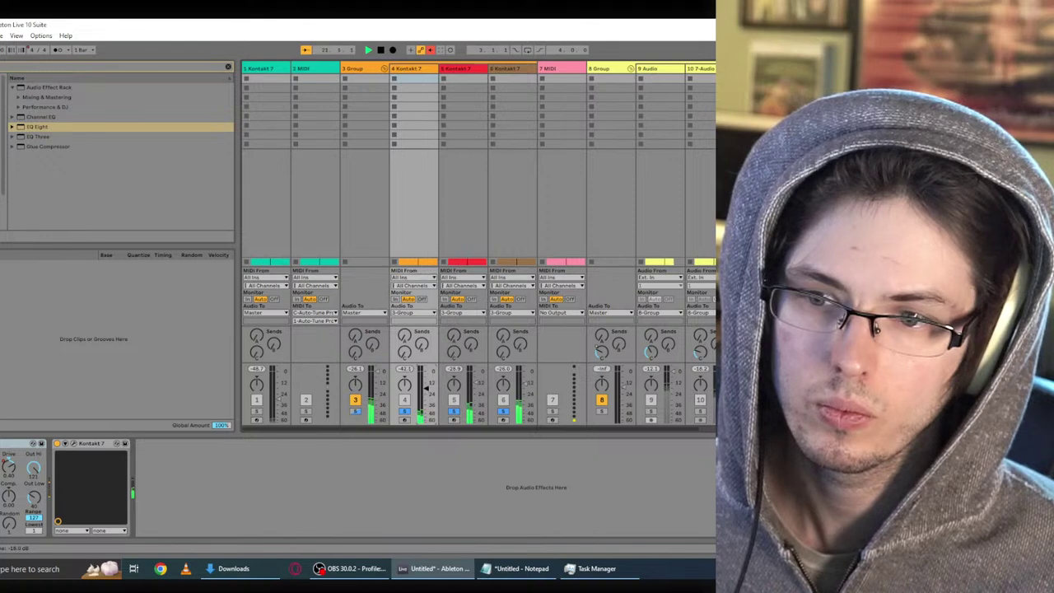
double_click(74, 130)
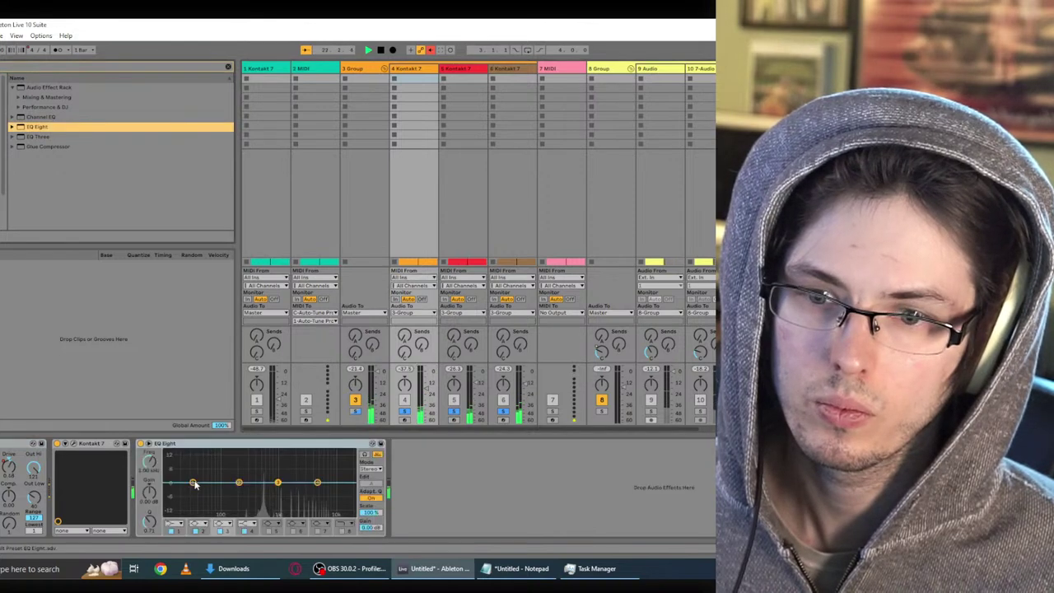
mouse_move(237, 500)
mouse_down()
mouse_move(272, 482)
mouse_move(242, 488)
mouse_move(248, 501)
mouse_up()
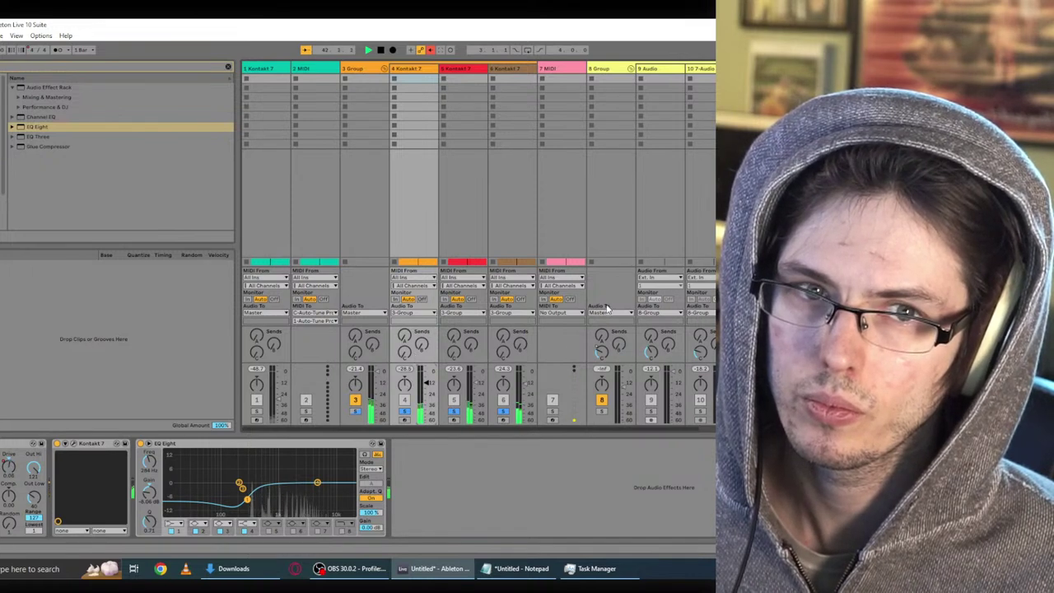
Step: Bring the vocal group into the soloed mix and show the two vocal clips in the arrangement with TDR Nova closed
click(602, 410)
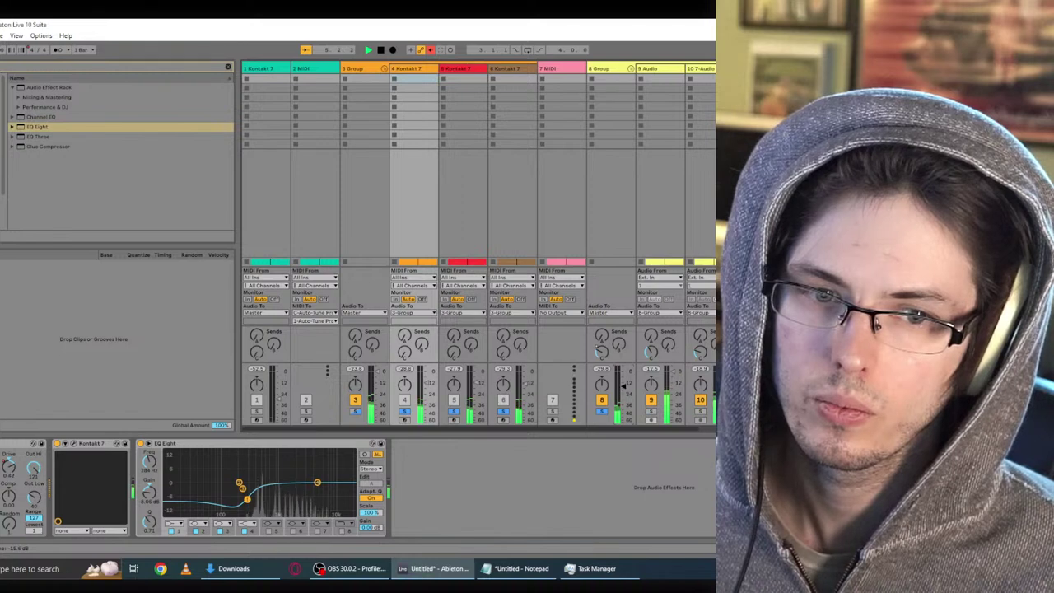
key(Tab)
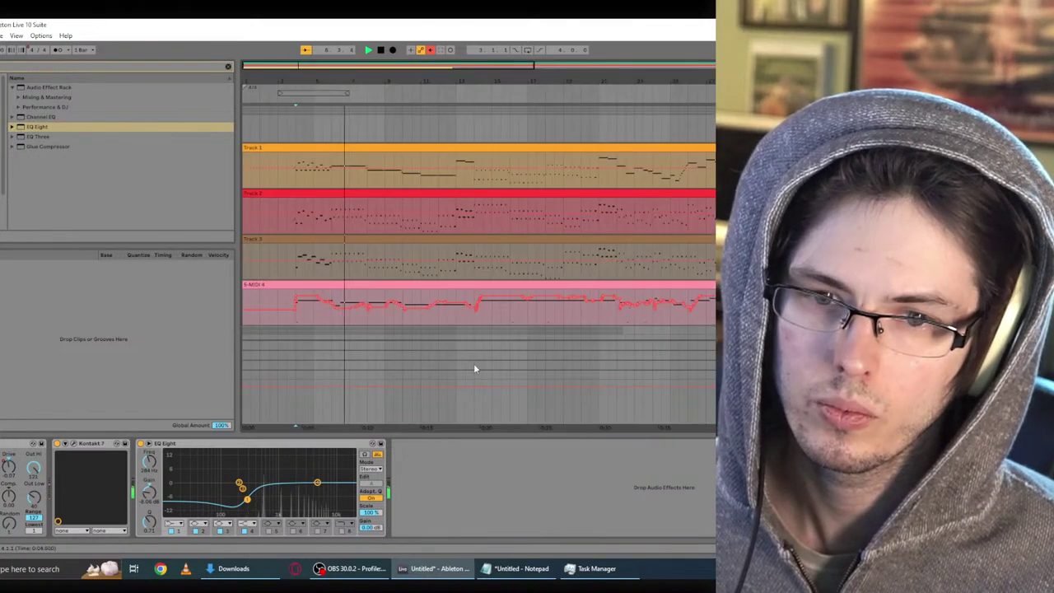
scroll(378, 298, down, 3)
click(370, 294)
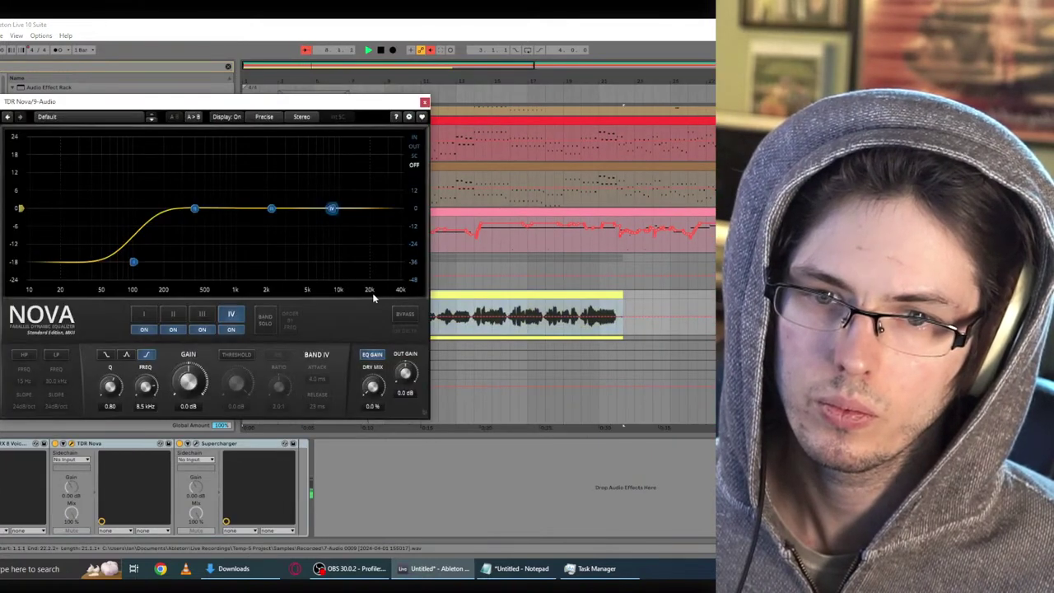
click(425, 102)
key(ctrl+d)
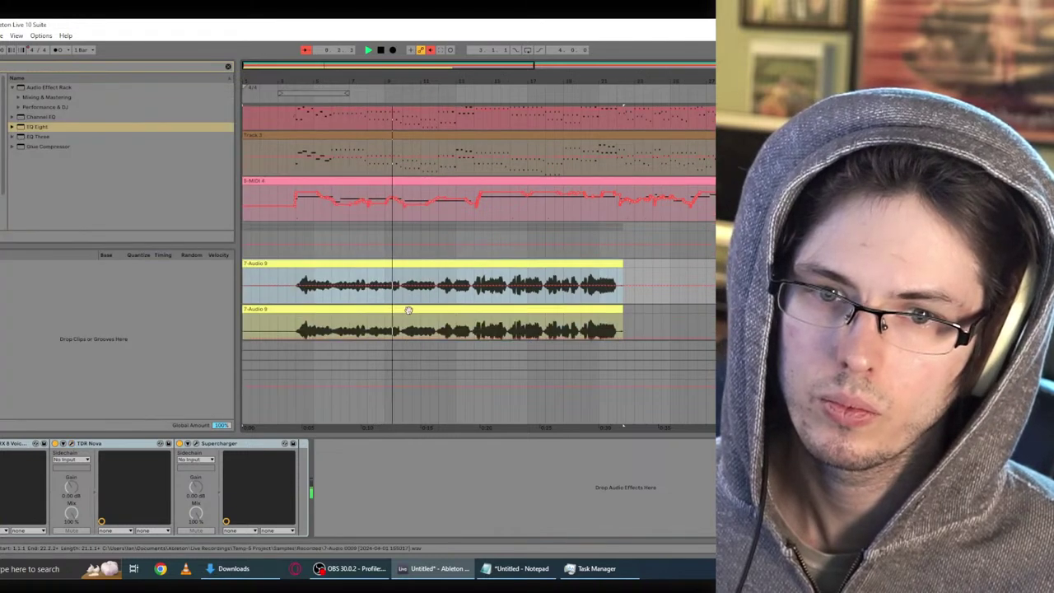
Step: Turn on Warp for the duplicated vocal clip without keeping its current timing, and change its warp mode from Beats
double_click(409, 308)
click(52, 74)
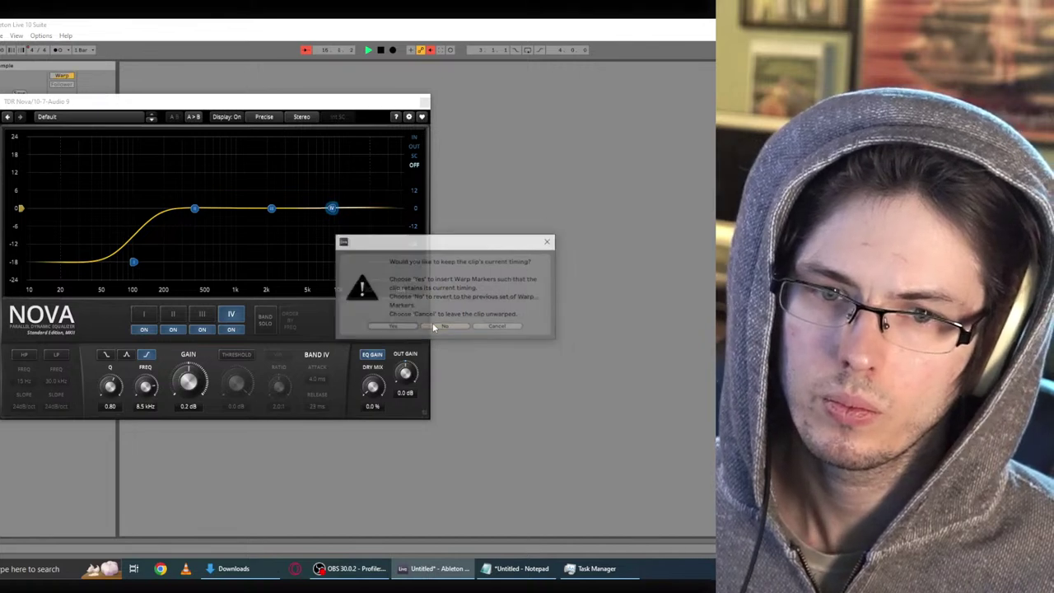
click(452, 328)
click(421, 102)
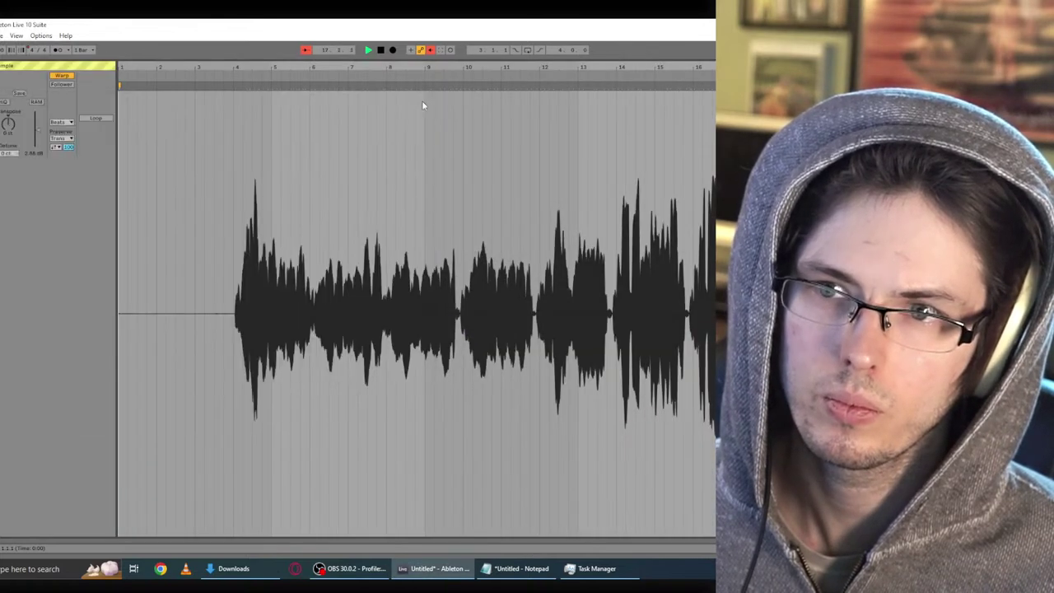
click(61, 122)
click(66, 169)
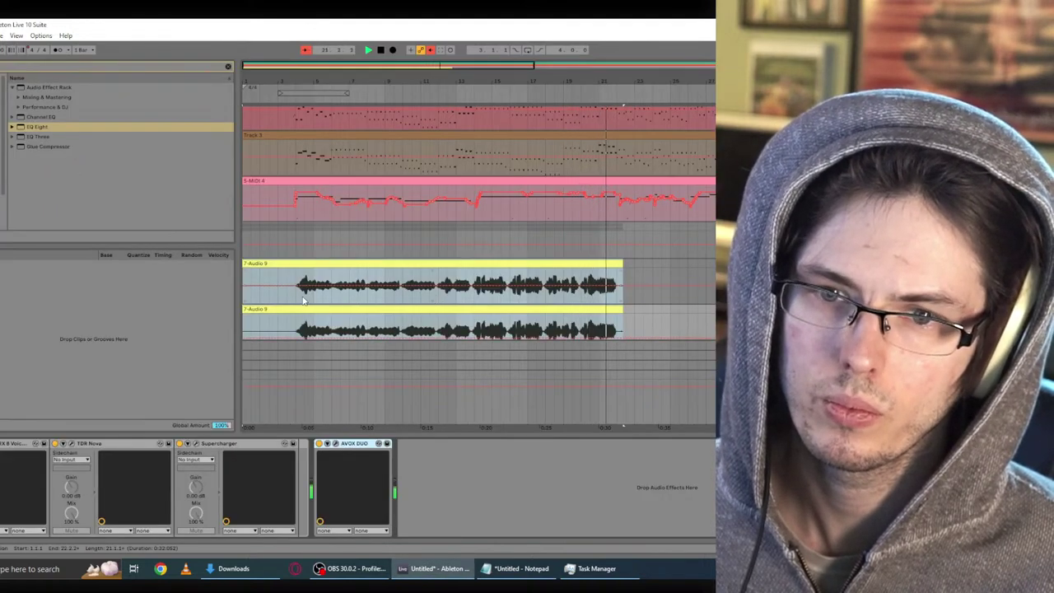
Step: Replay the song from the start and examine the alignment of the two vocal clips up close
key(space)
key(space)
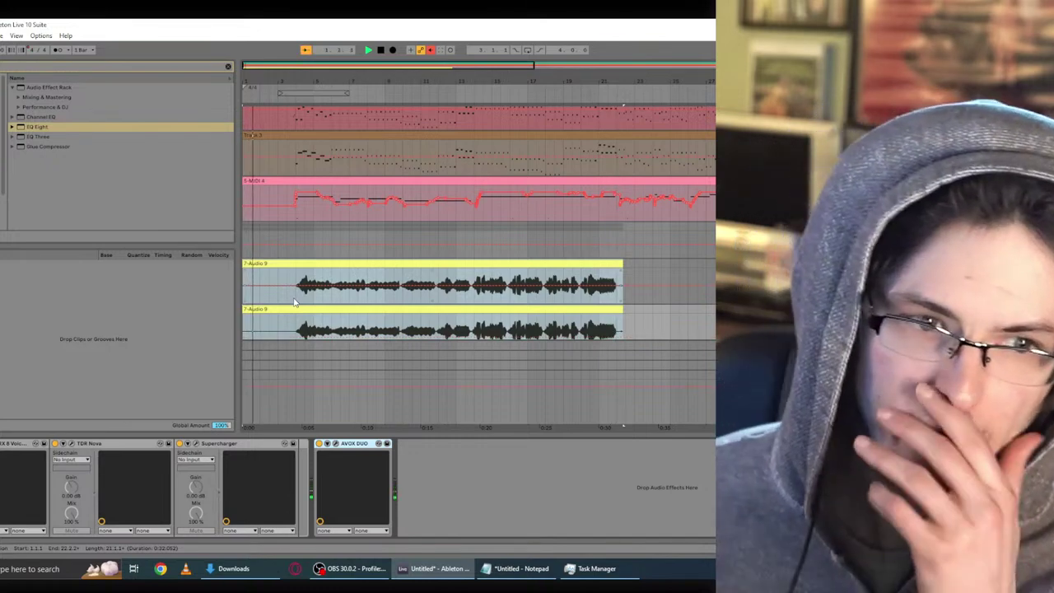
key(plus)
key(plus)
key(plus)
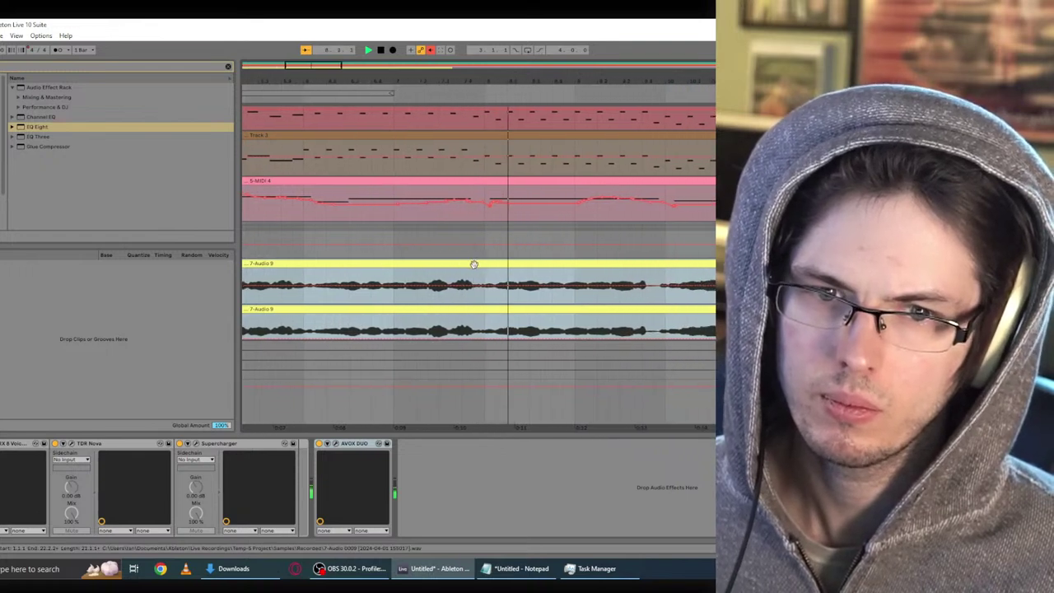
click(473, 263)
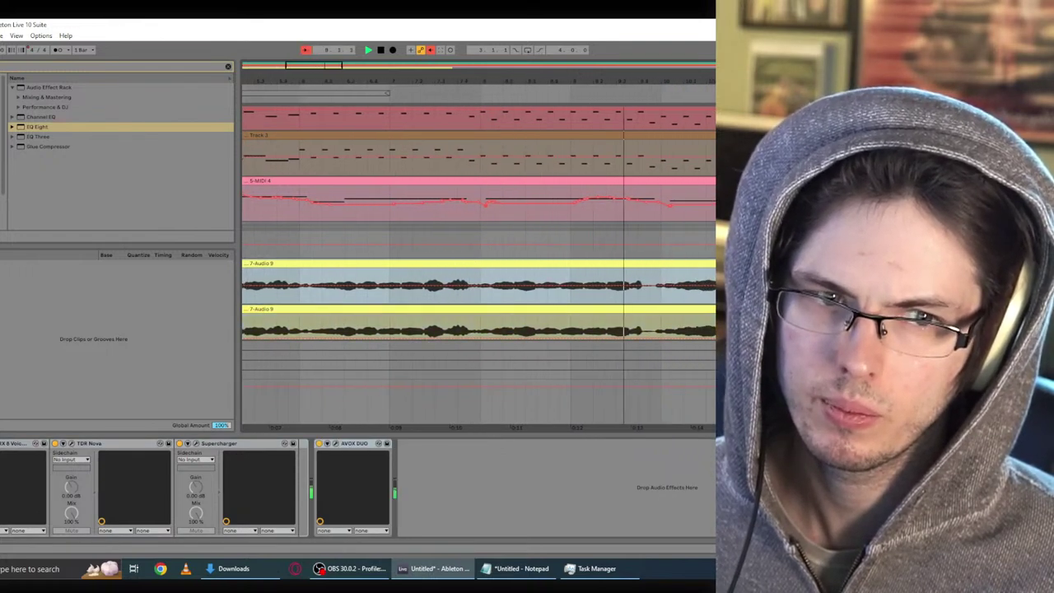
Step: Compare the device chains of the original and duplicated vocal tracks, including AVOX DUO on the duplicate
key(Tab)
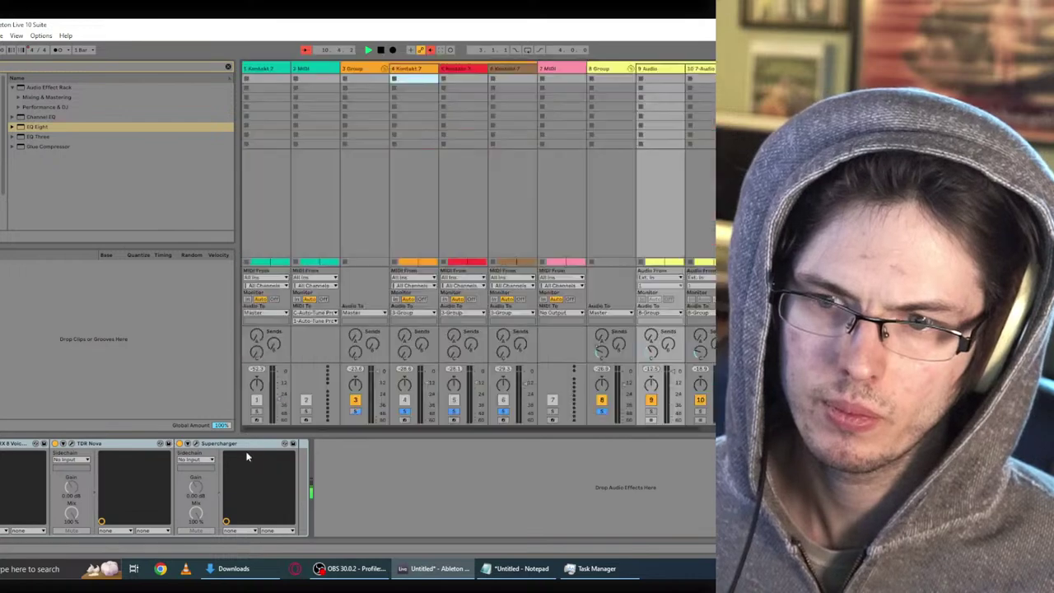
key(Tab)
double_click(556, 339)
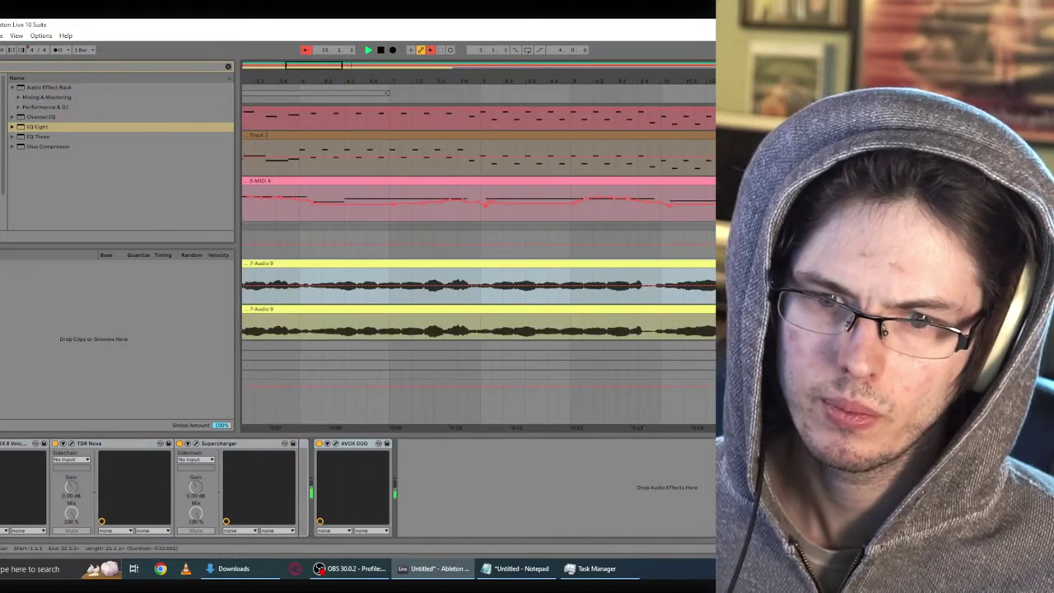
key(shift+Tab)
key(Tab)
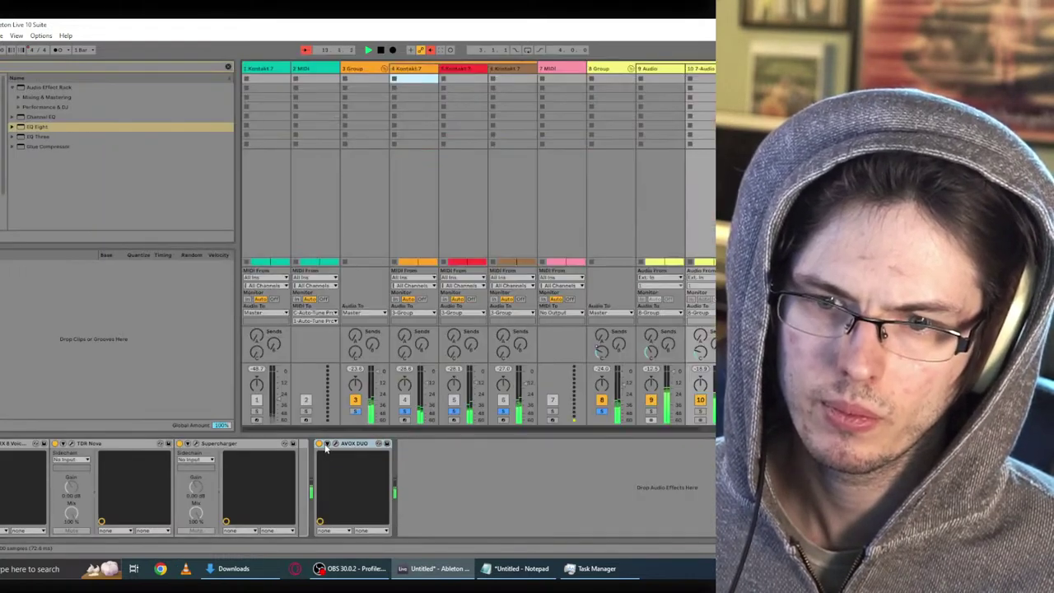
key(Tab)
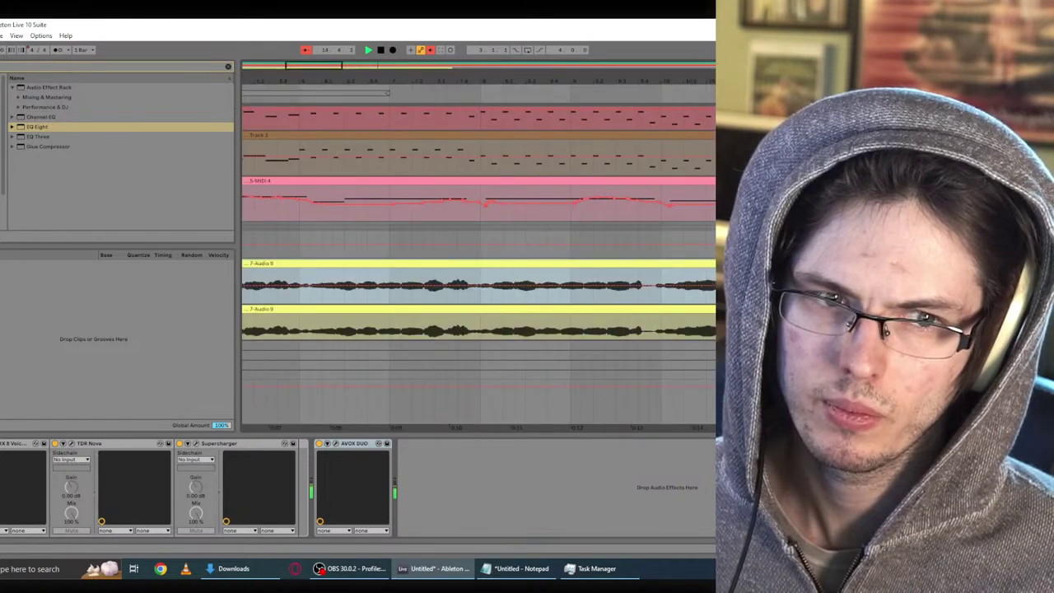
Step: In the vocal group's AVOX CHOIR, set Vibrato to 21, Pitch to 27 and Timing to 70
key(Down)
key(Down)
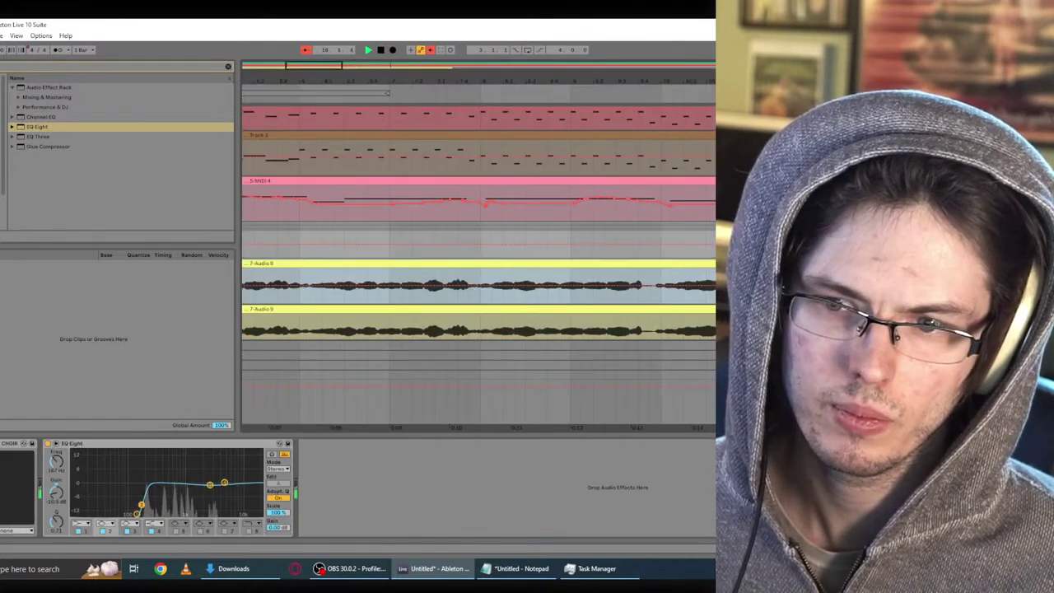
key(ctrl+v)
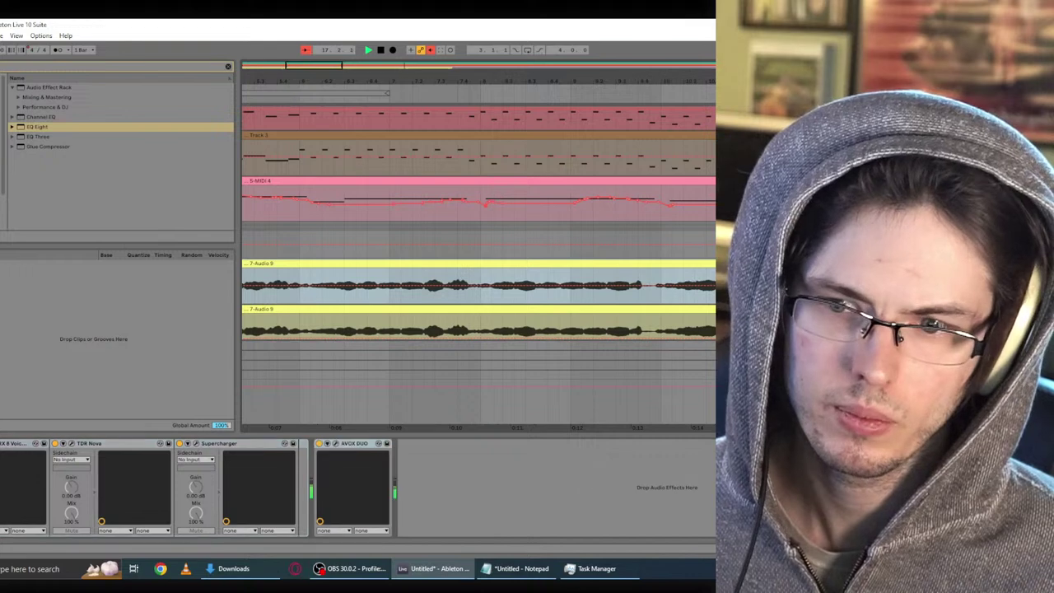
key(Up)
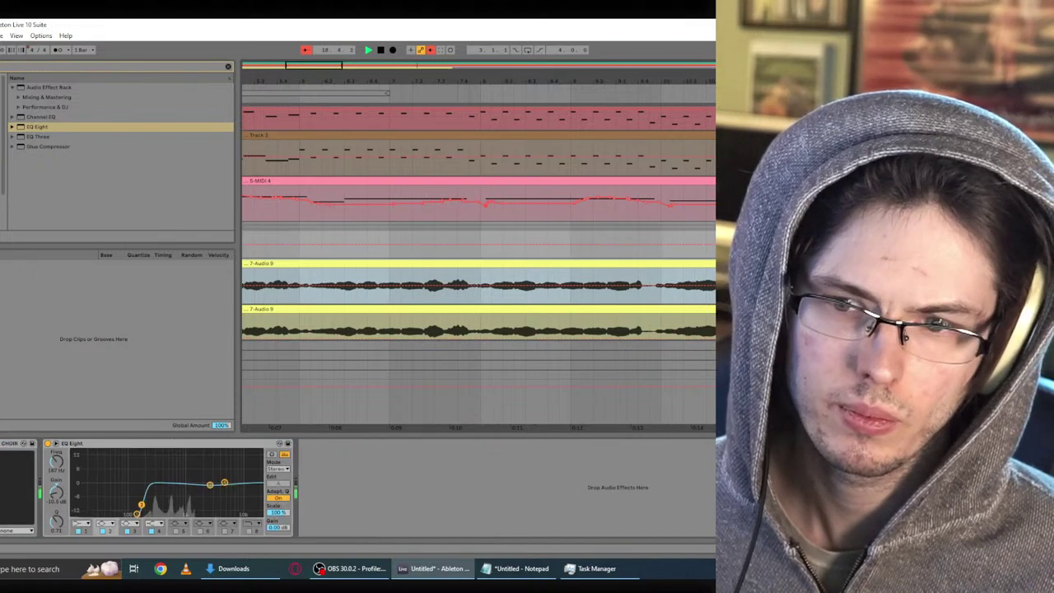
click(3, 443)
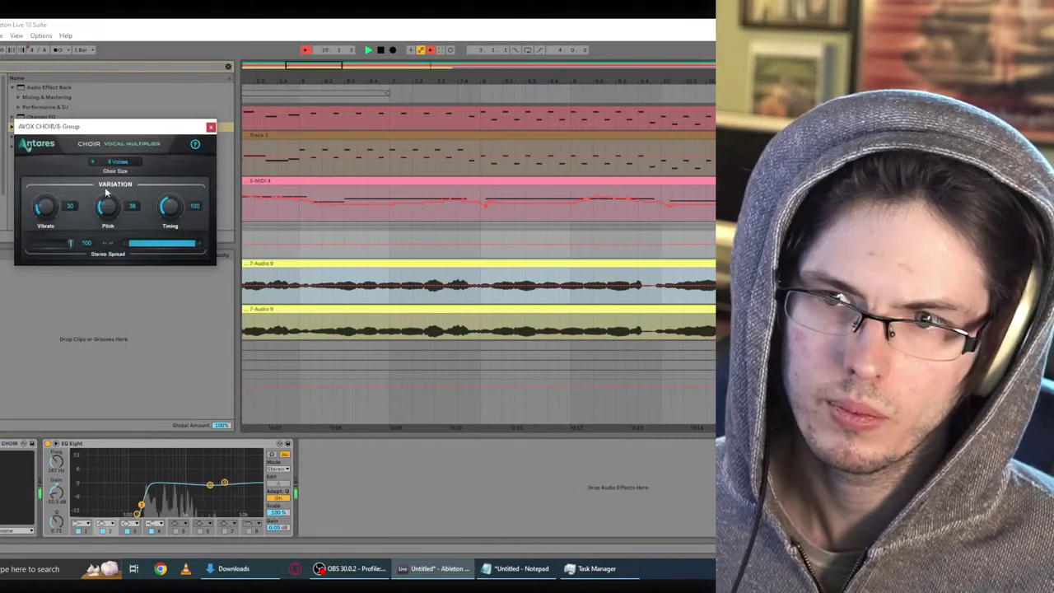
drag(164, 206, 172, 234)
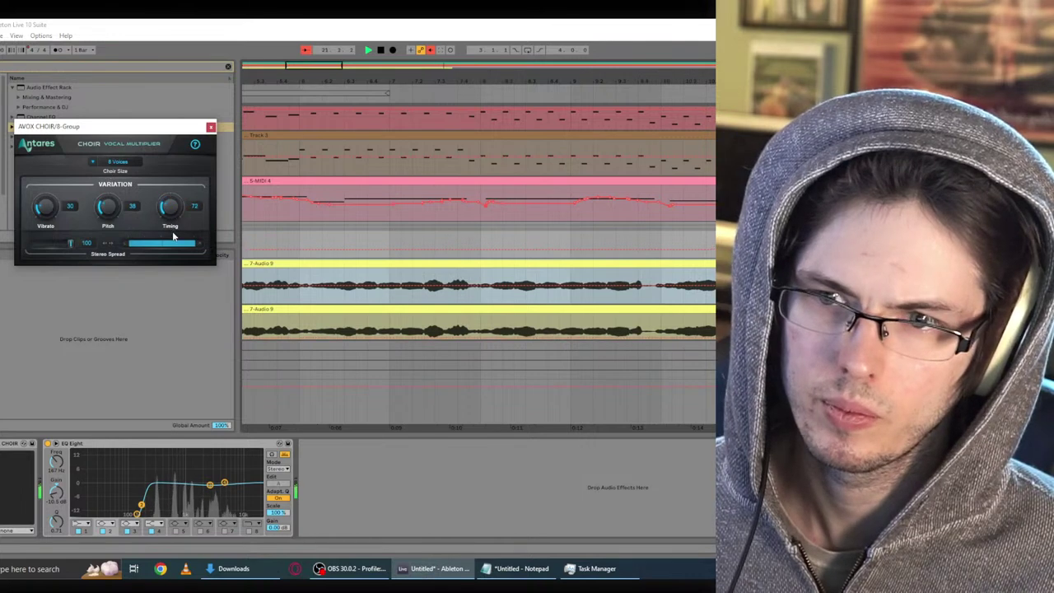
drag(102, 216, 105, 228)
key(space)
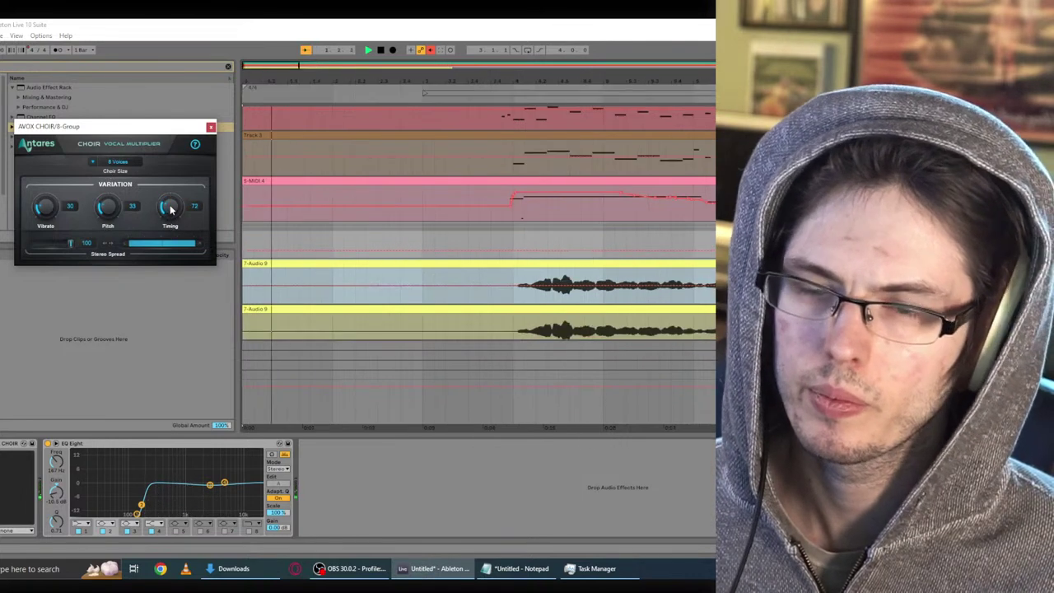
drag(171, 209, 177, 214)
drag(105, 212, 50, 227)
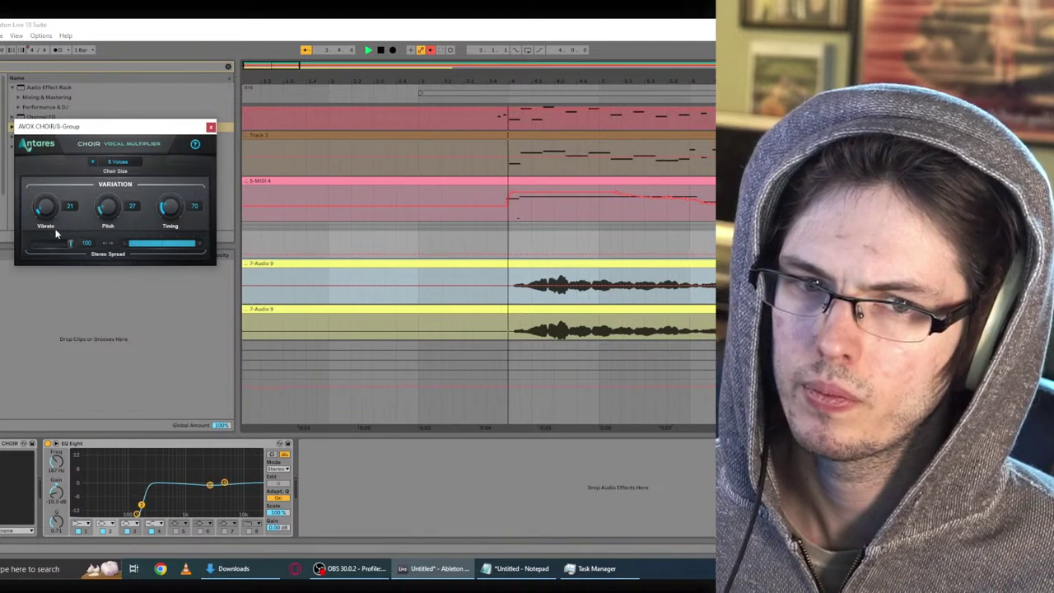
Step: Raise the high band in the vocal group's EQ Eight, set the 2.78 kHz band to -0.37 dB, and close AVOX CHOIR
drag(210, 485, 235, 474)
click(210, 483)
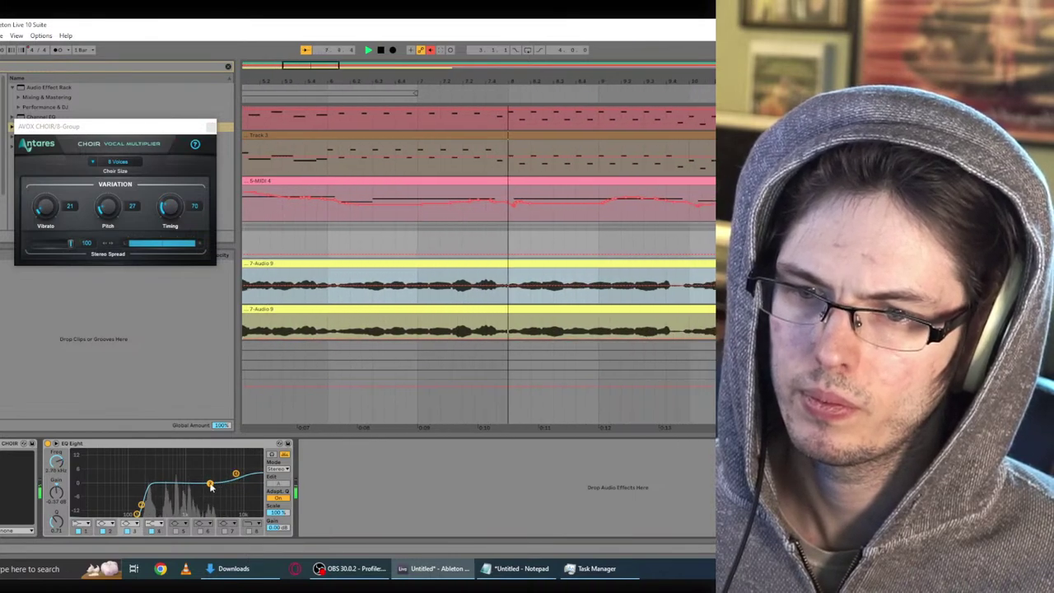
key(Tab)
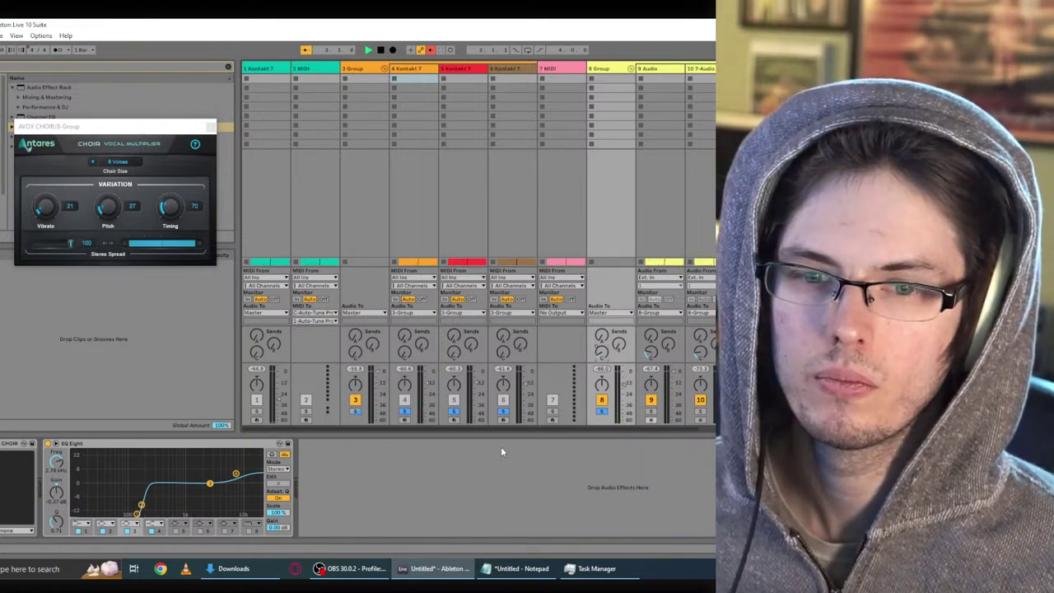
key(Tab)
key(Tab)
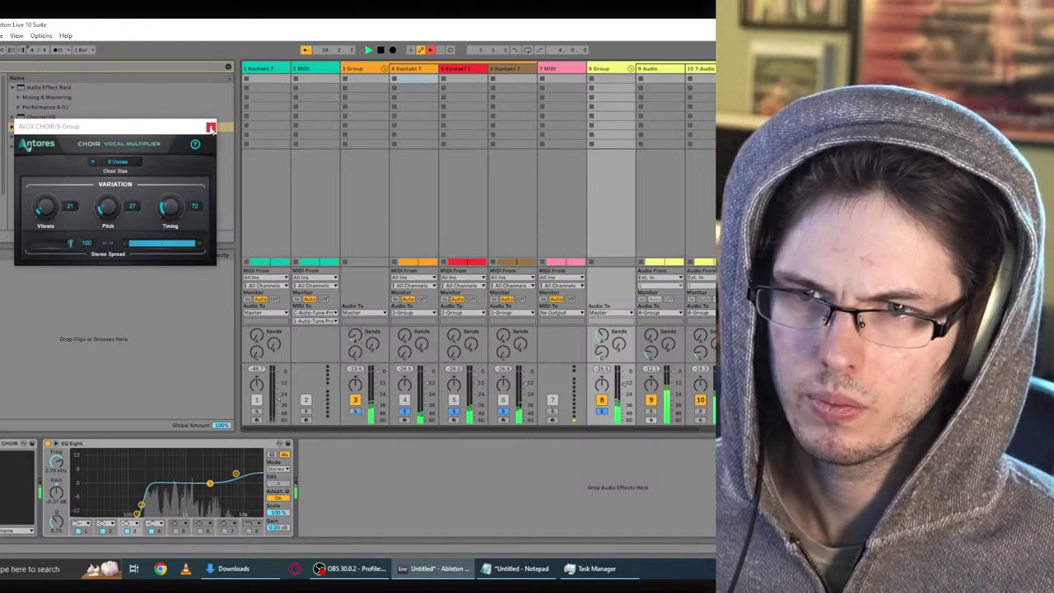
click(211, 128)
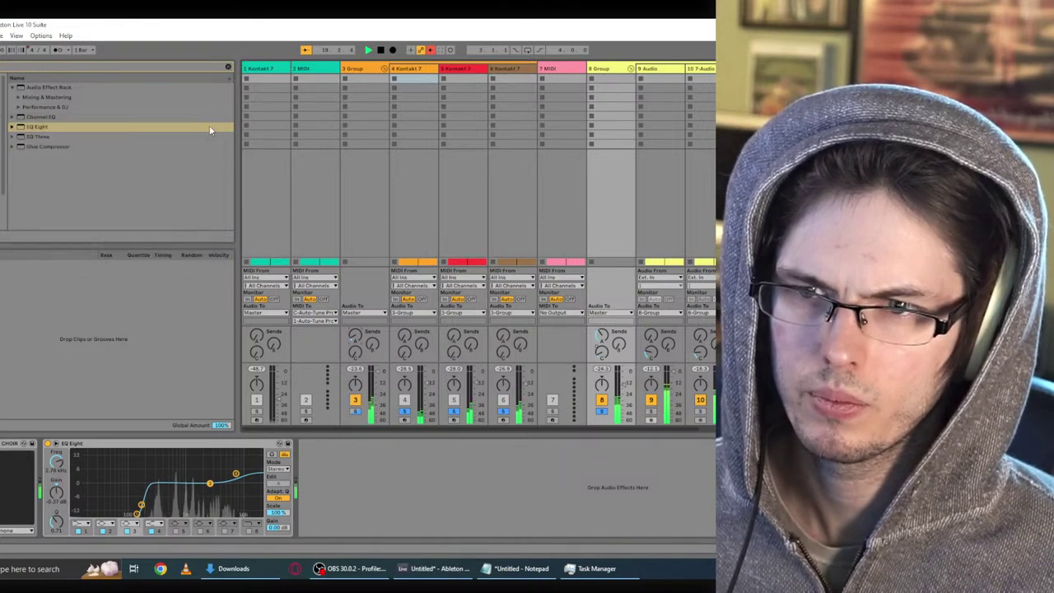
Step: Add the Native Instruments Transient Master VST3 effect to the vocal group after EQ Eight and set its Sustain to 8.0%
click(227, 69)
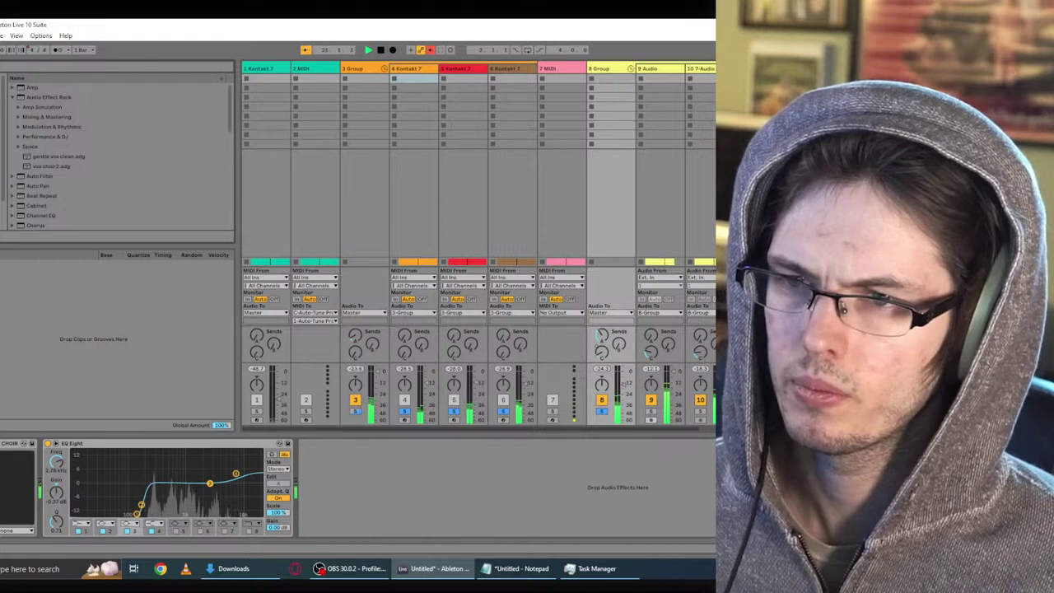
click(3, 137)
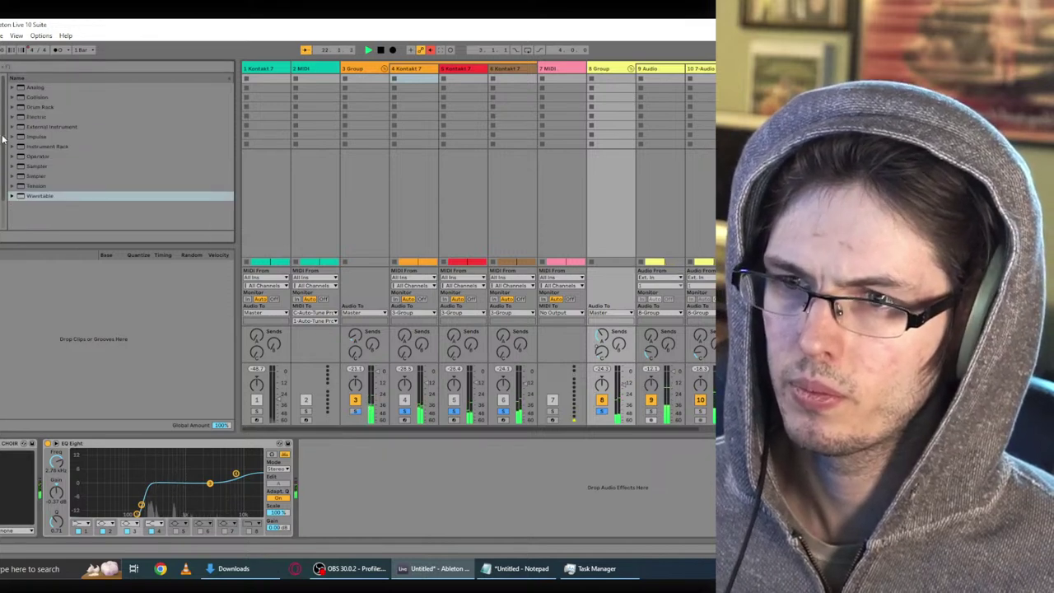
click(2, 165)
click(12, 157)
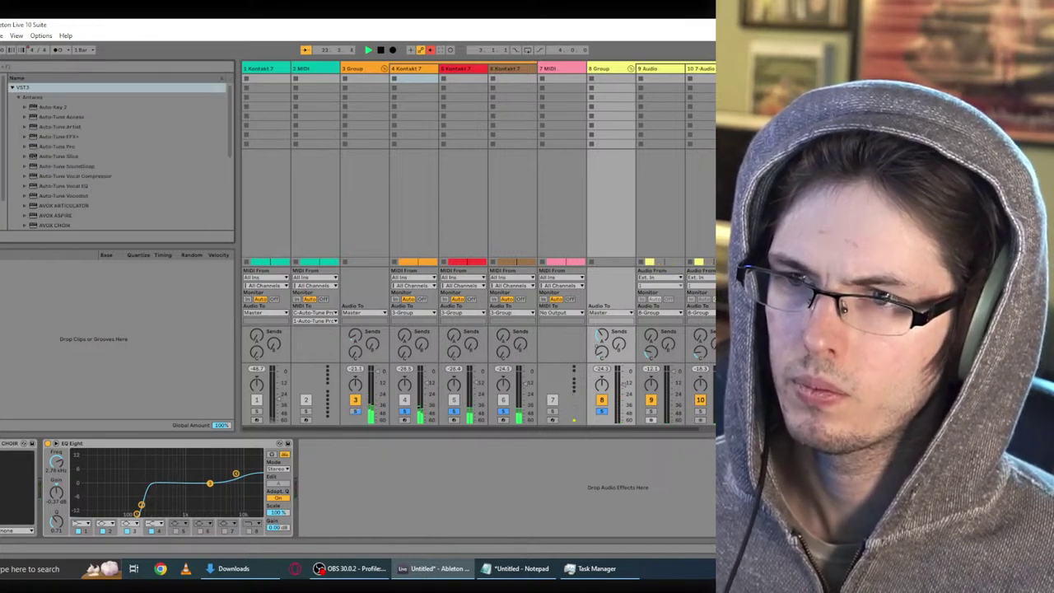
click(17, 97)
click(17, 117)
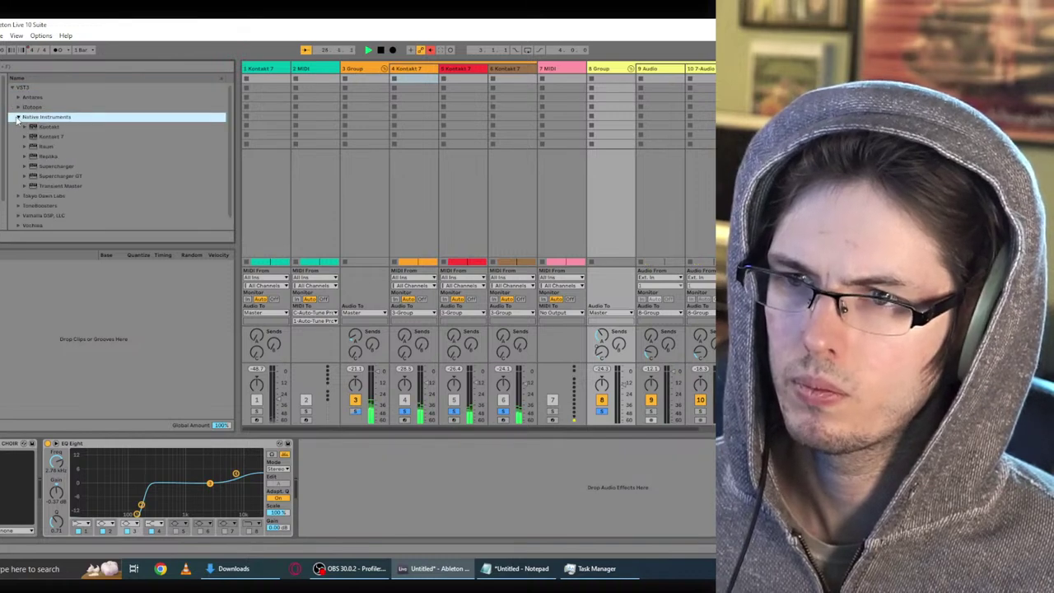
double_click(37, 186)
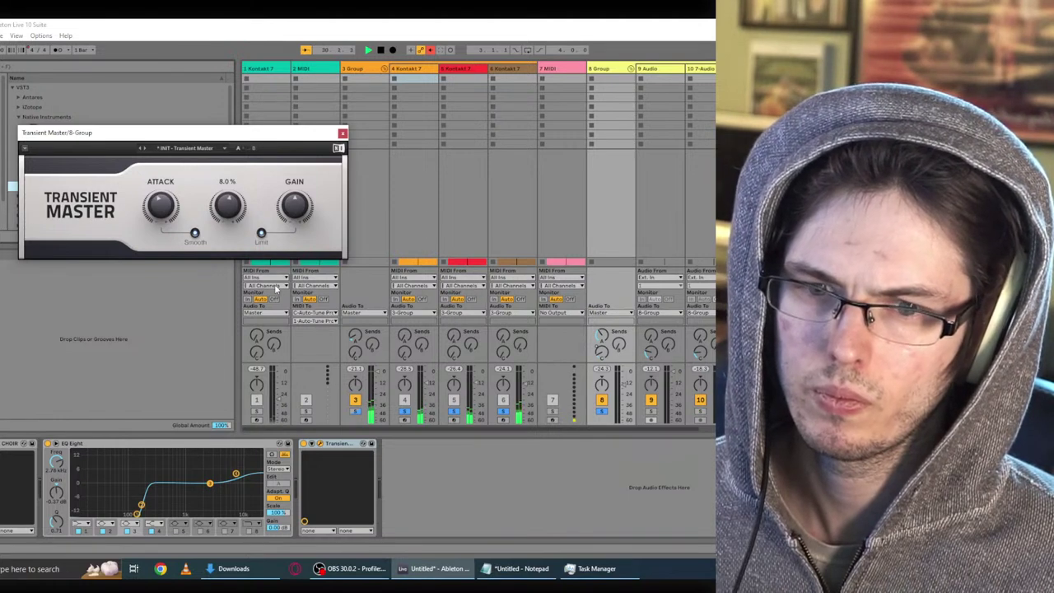
Step: Place Transient Master on the Kontakt instrument group as well, with Sustain lowered to about -13%
click(337, 445)
click(362, 96)
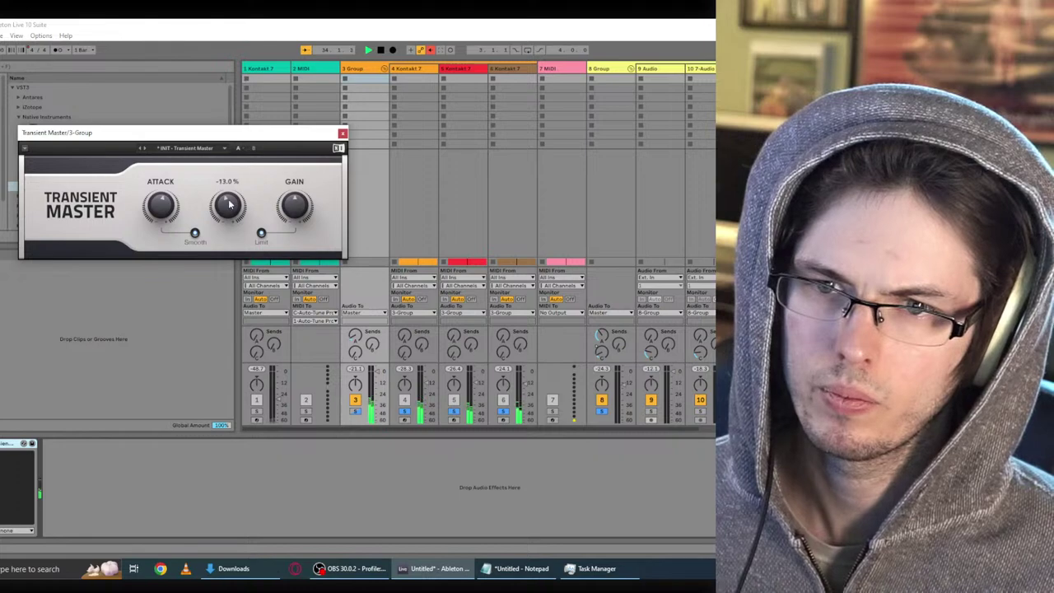
key(Tab)
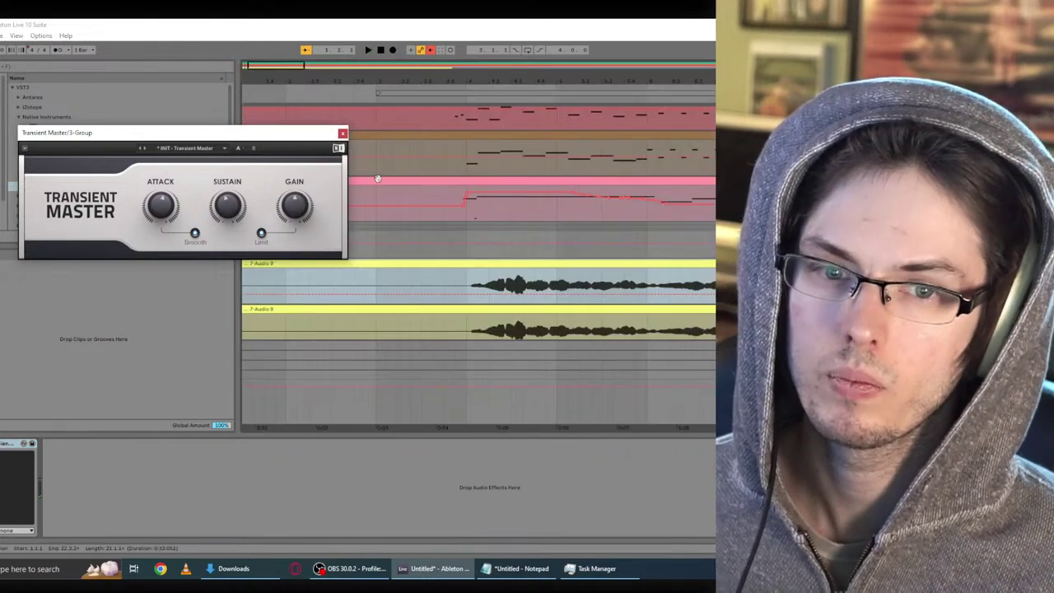
Step: Review the Transient Master settings on the Kontakt group and on the vocal group
click(447, 278)
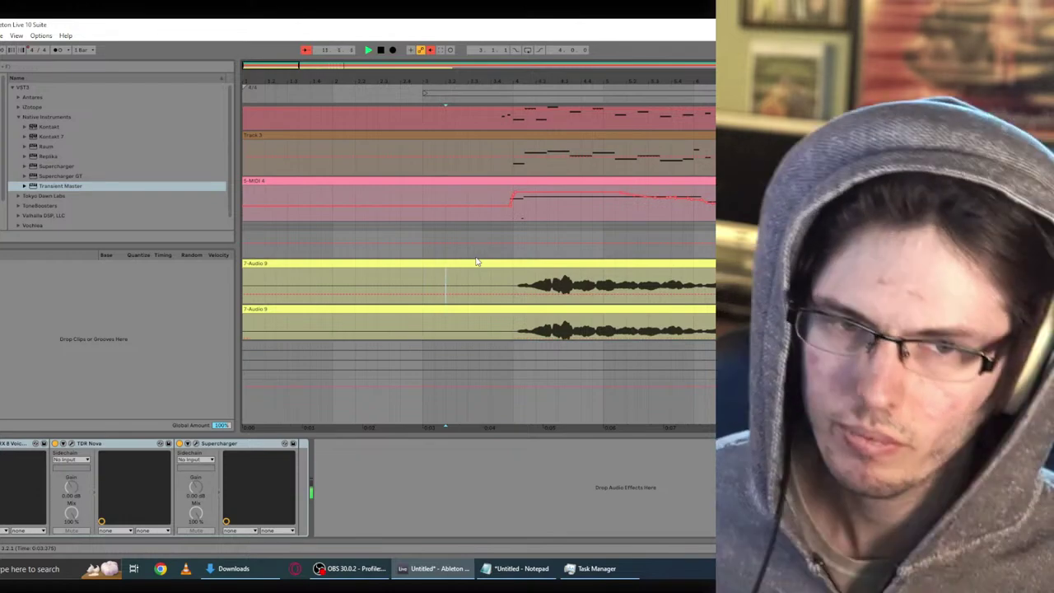
scroll(478, 222, up, 3)
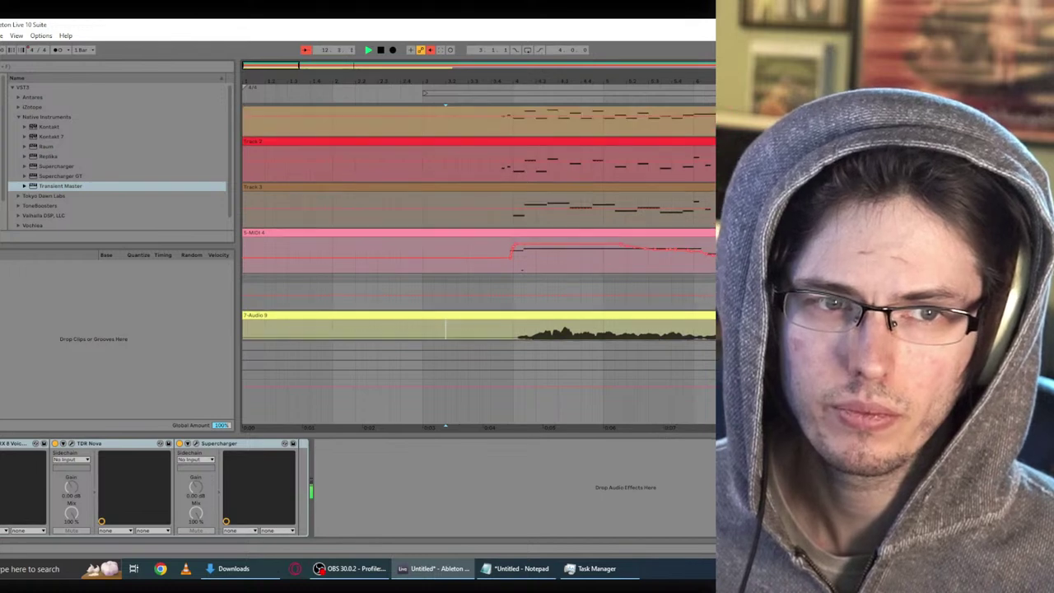
scroll(477, 223, up, 2)
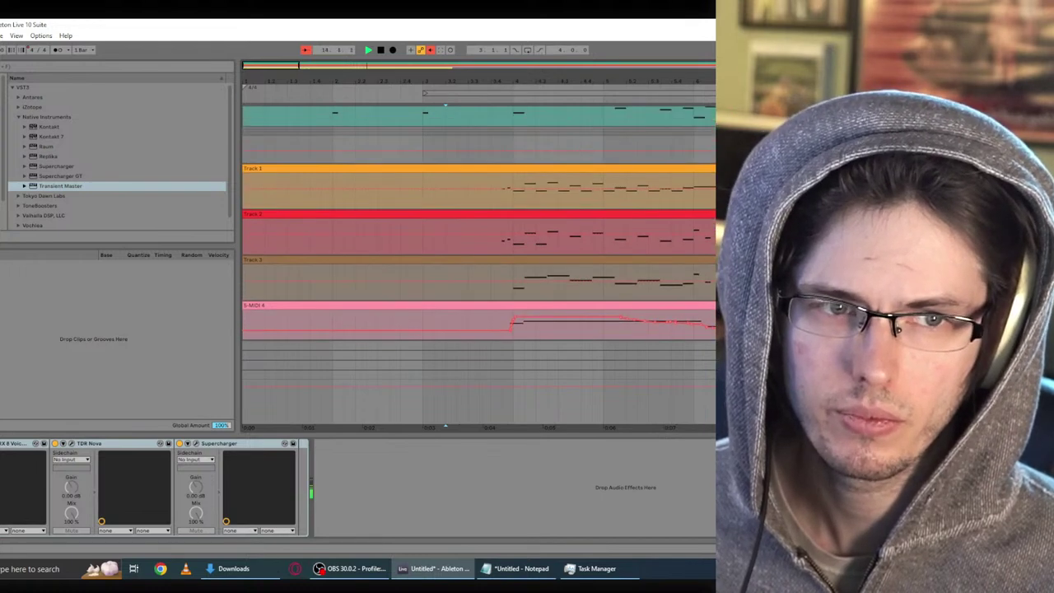
click(447, 117)
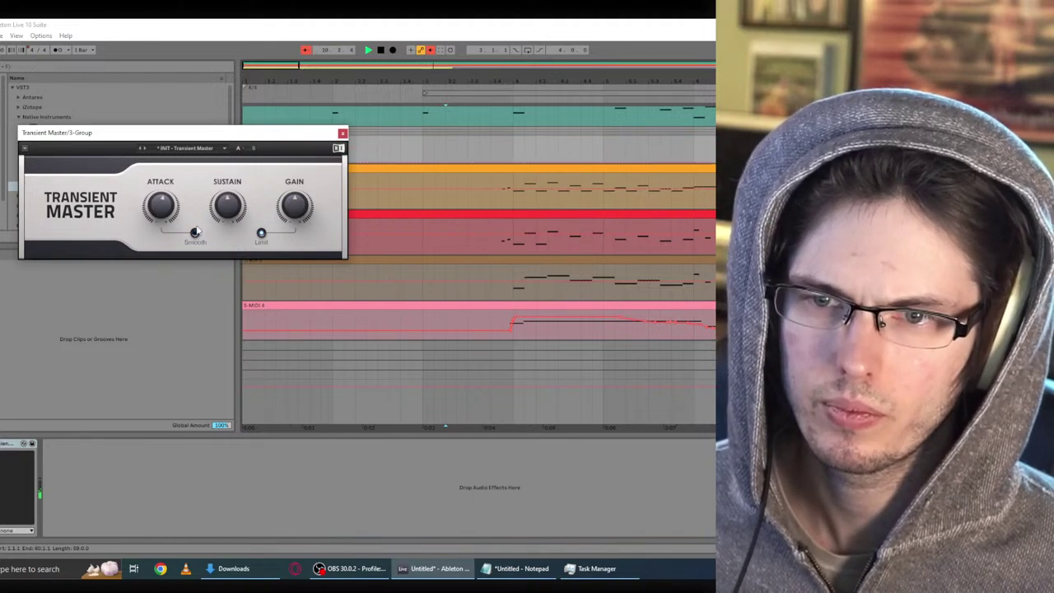
click(342, 134)
scroll(477, 264, down, 3)
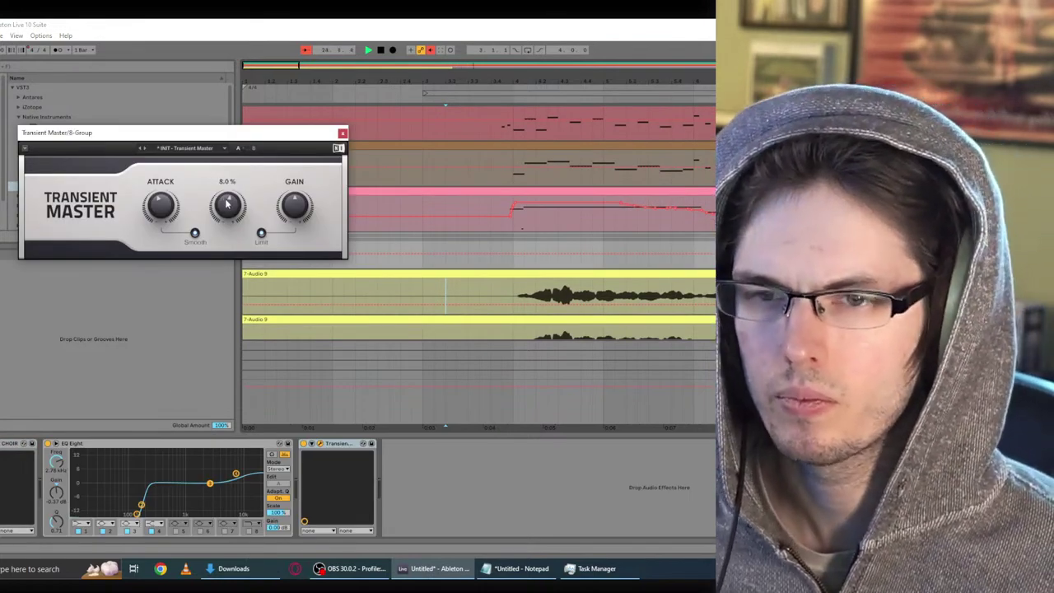
Step: Replay the song from just before the vocal entry and check the vocal tracks' levels and sends in the mixer
click(381, 51)
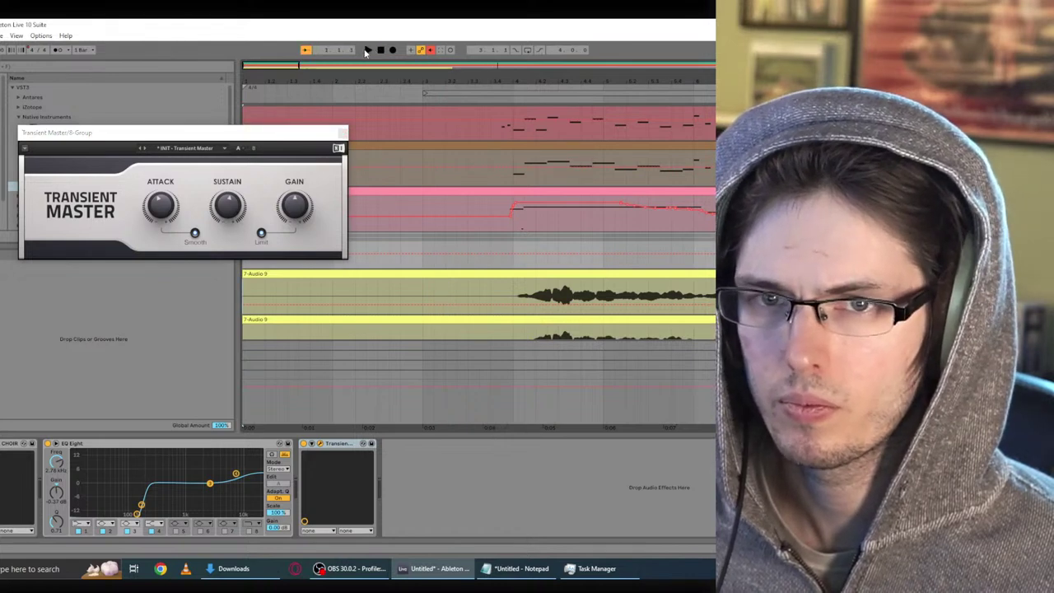
click(496, 294)
key(space)
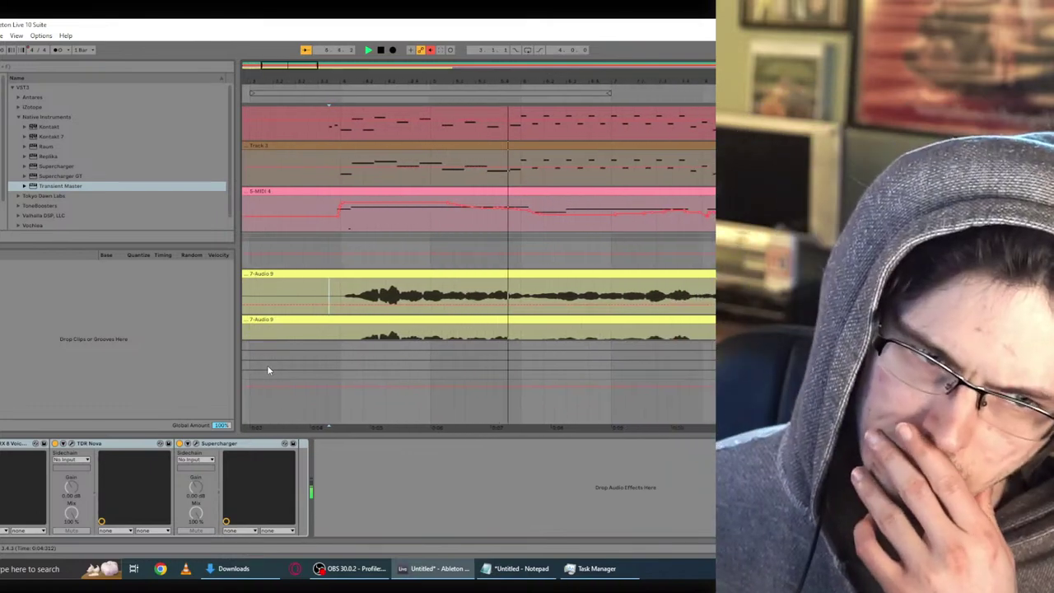
key(Tab)
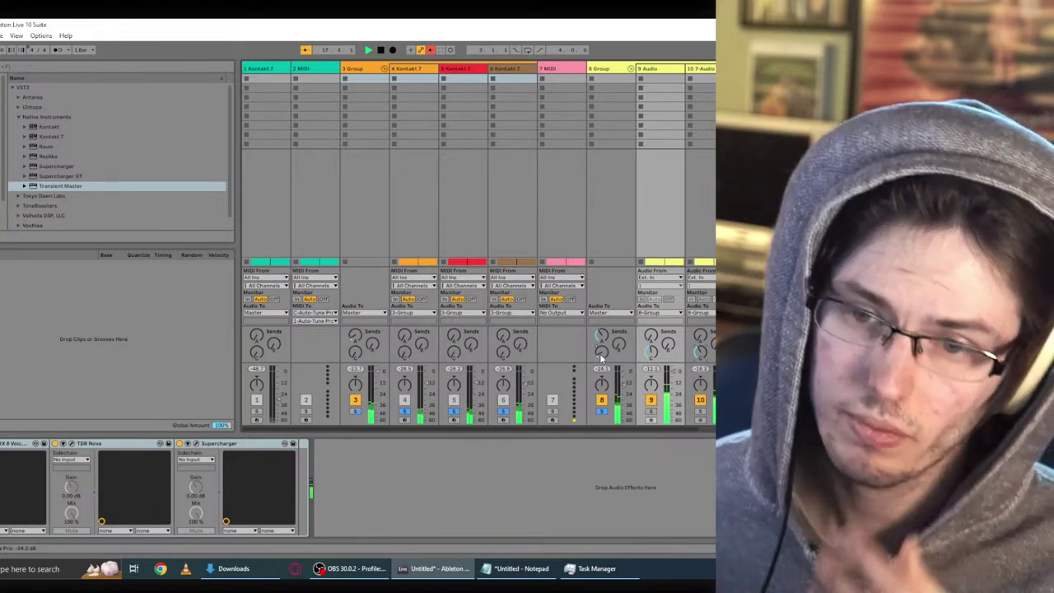
key(Tab)
Step: In the vocal group's EQ Eight, soften the low cut, set the low band to about -8 dB and the 2.78 kHz band to -2.11 dB
key(Up)
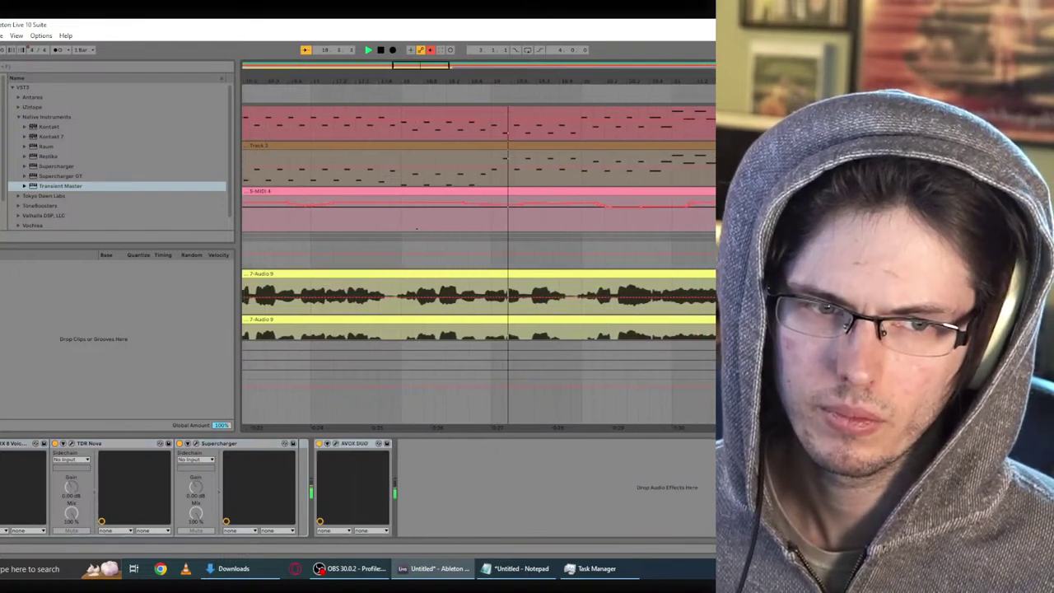
key(Up)
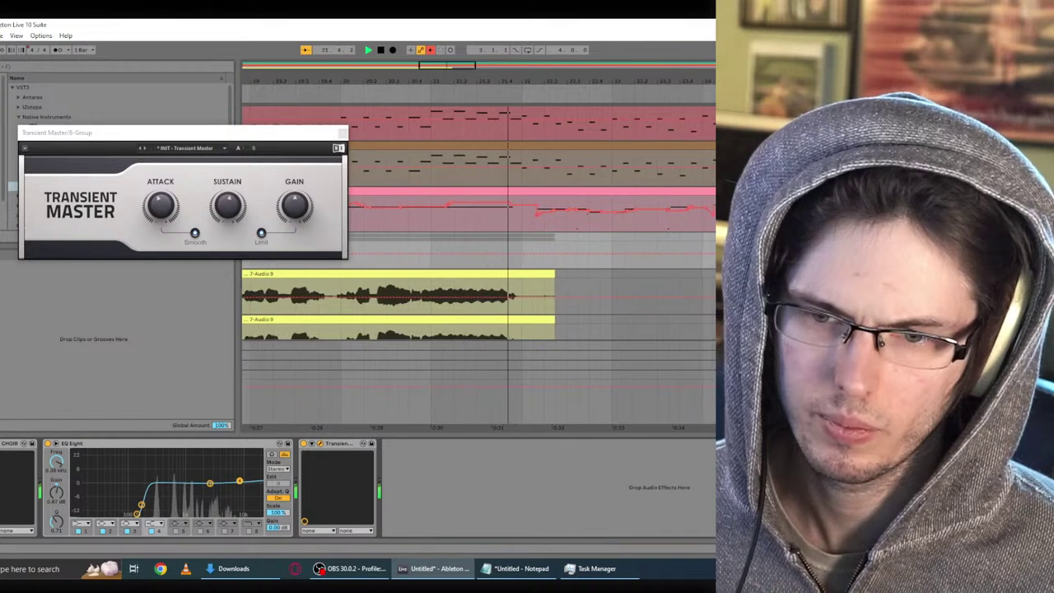
mouse_move(138, 513)
mouse_down()
mouse_move(126, 512)
mouse_move(146, 496)
mouse_move(132, 499)
mouse_up()
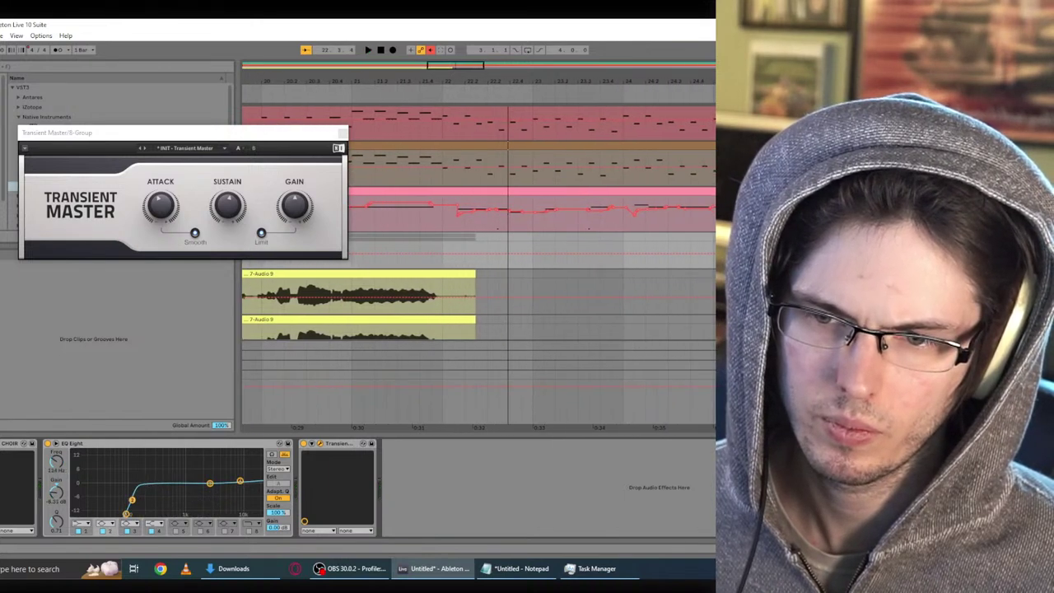
key(space)
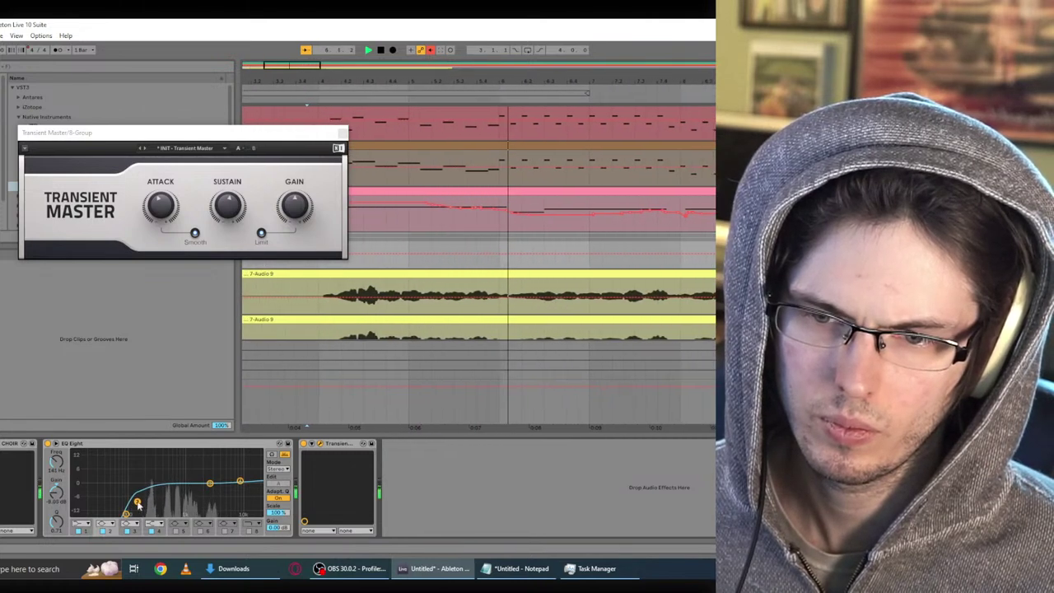
mouse_move(210, 485)
mouse_down()
mouse_move(205, 500)
mouse_move(210, 486)
mouse_up()
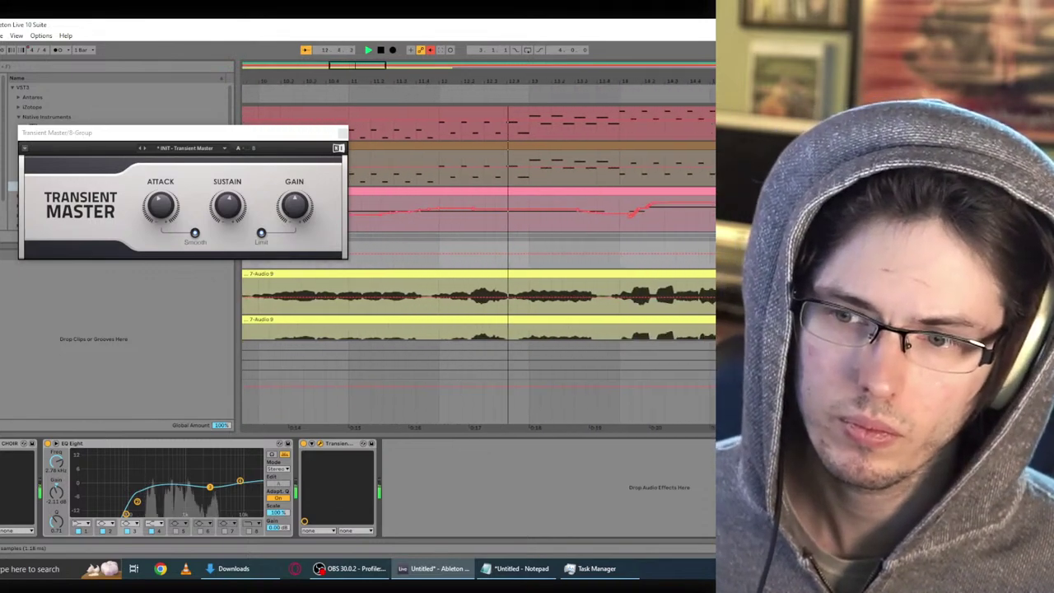
Step: Set the Choir Size of the vocal group's AVOX CHOIR to 32 Voices
click(1, 442)
click(115, 161)
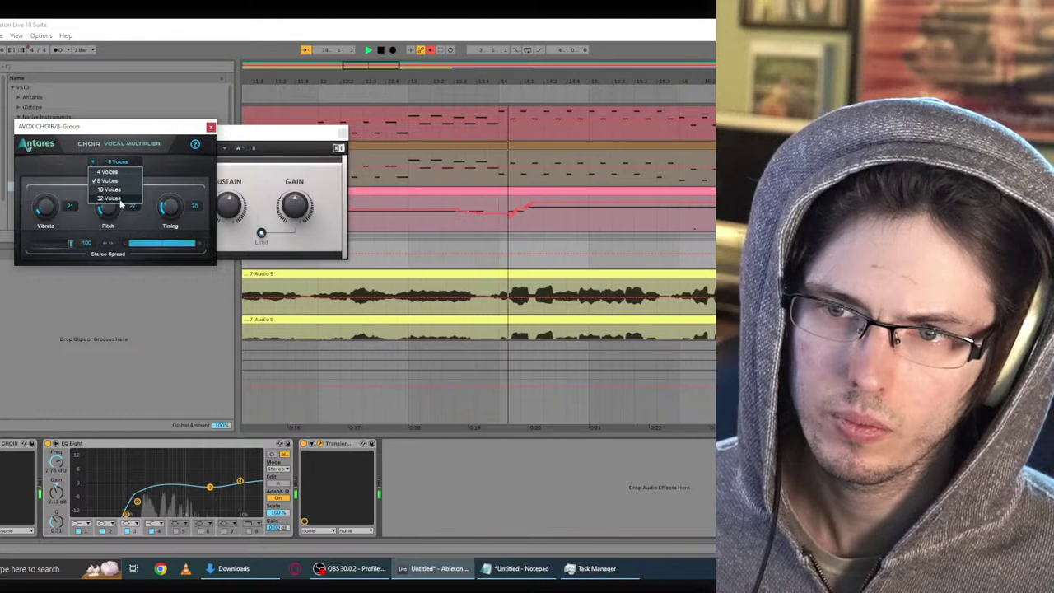
click(115, 201)
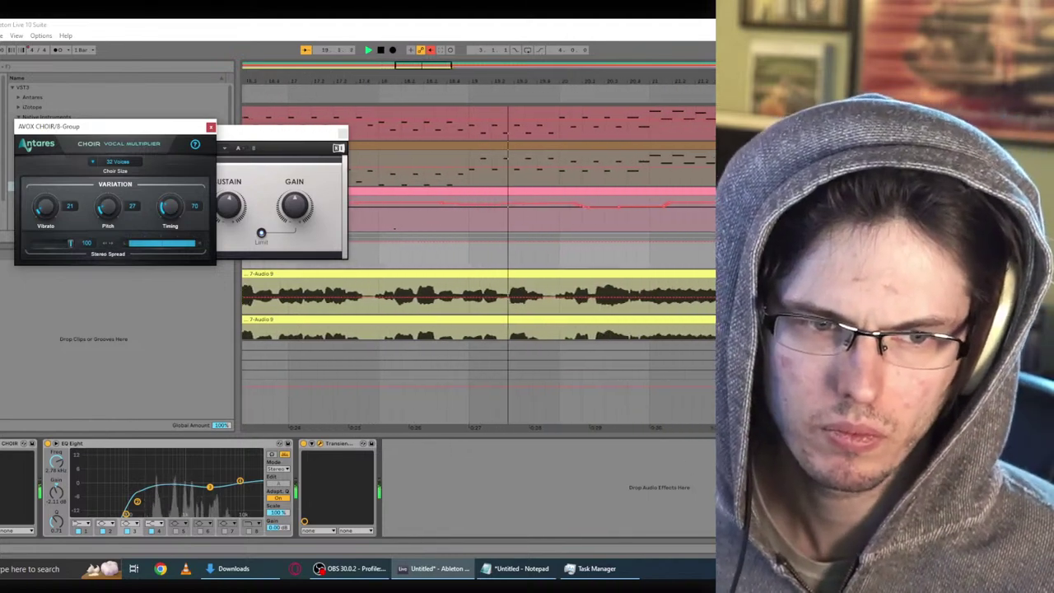
Step: Load iZotope Ozone 9 Elements onto the master track
click(698, 380)
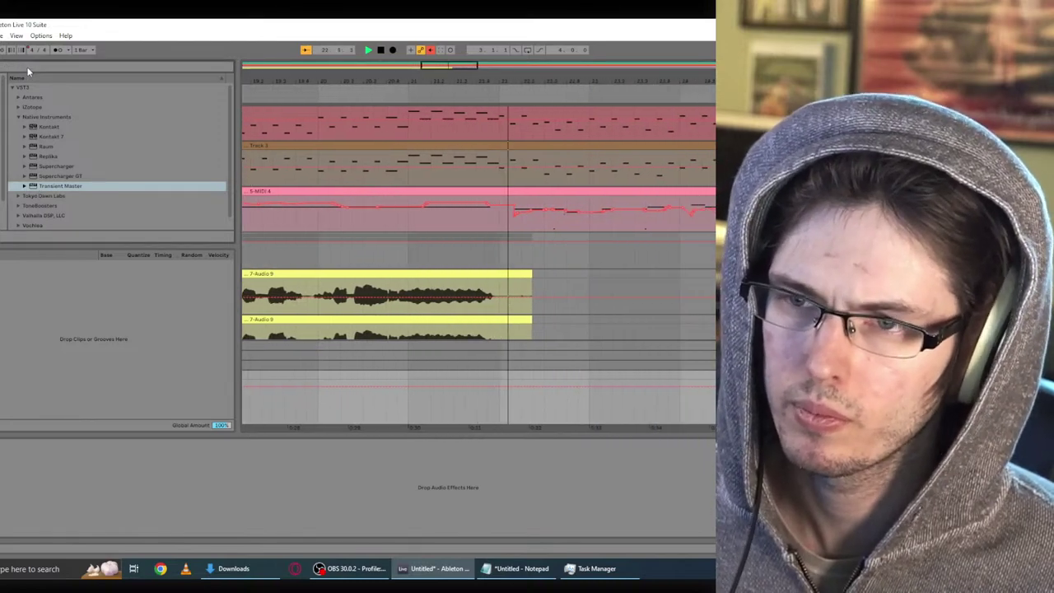
click(18, 117)
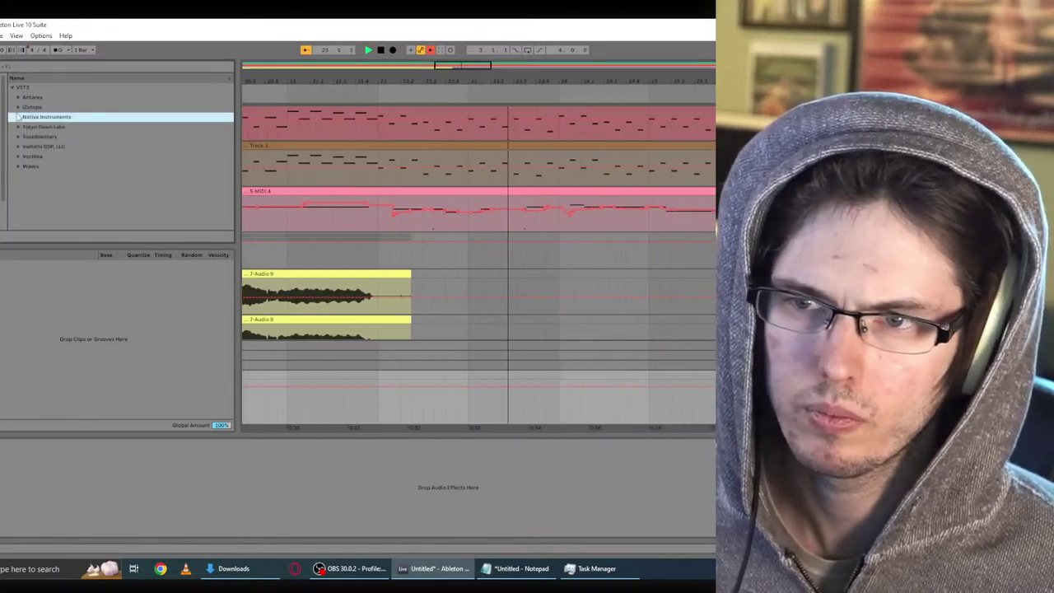
click(18, 107)
double_click(59, 136)
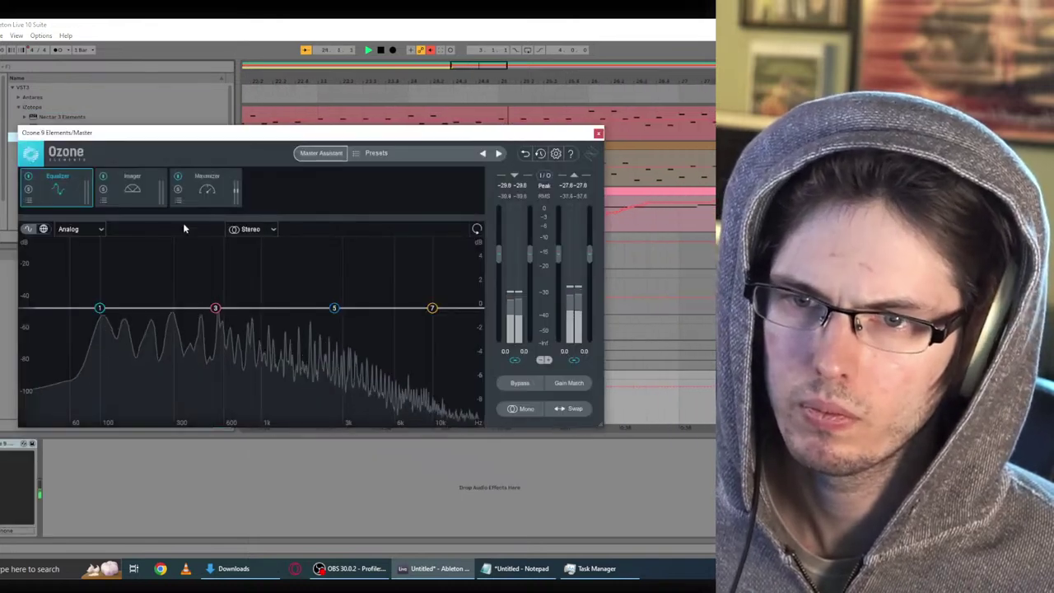
Step: Check the Maximizer in Ozone 9 Elements, then set the Imager's Width to 100 and close the plug-in window
click(140, 189)
click(205, 193)
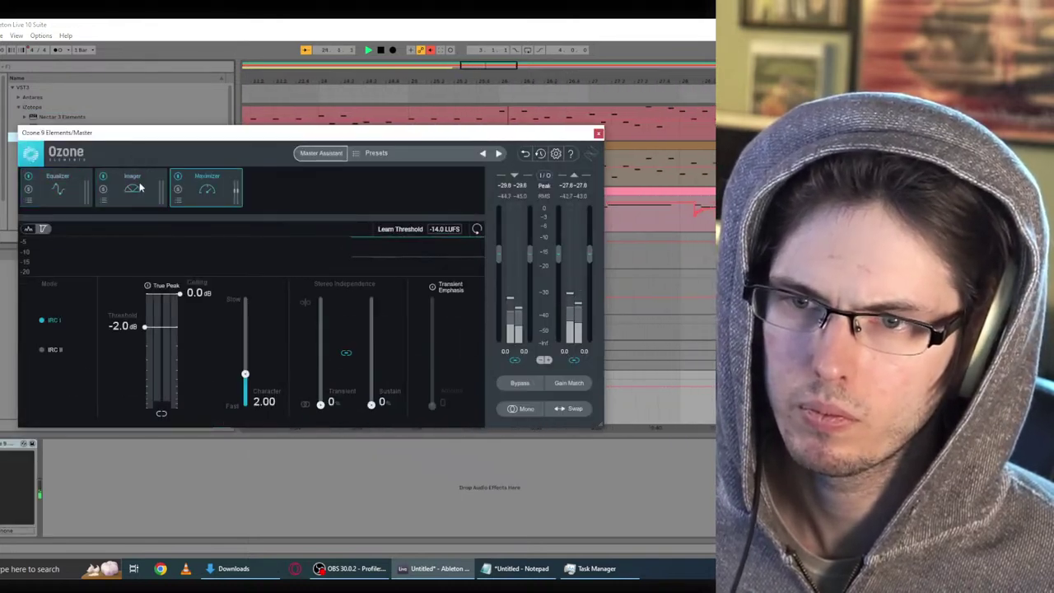
click(141, 188)
click(184, 334)
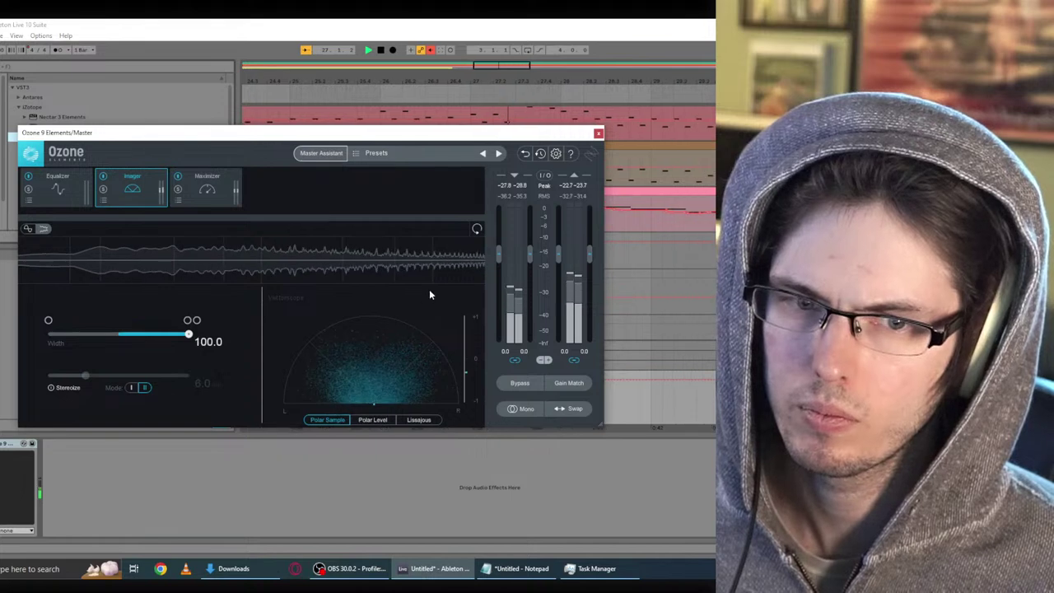
click(598, 134)
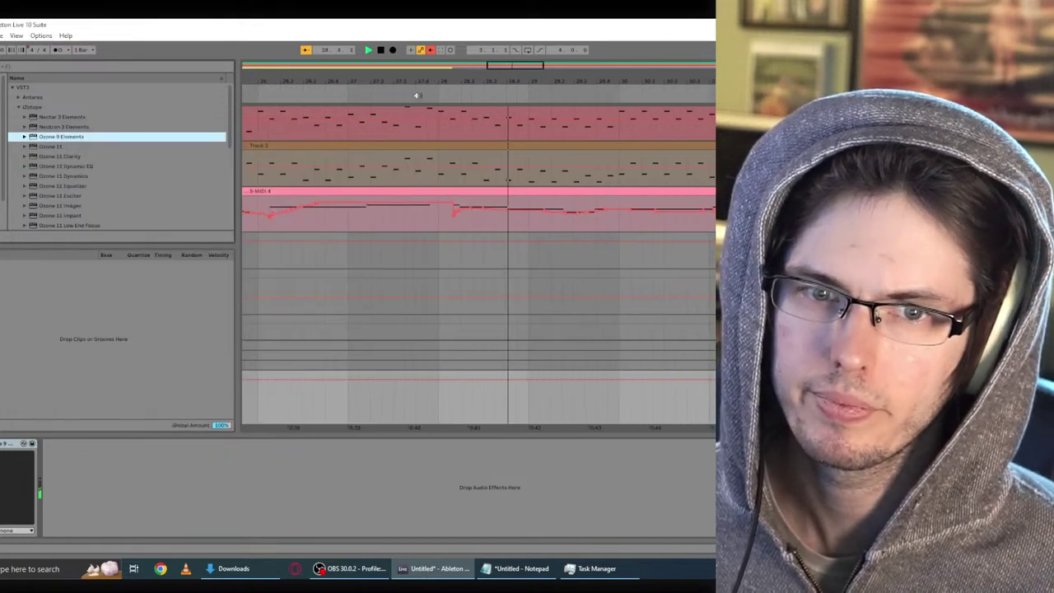
Step: Replay the song from the start and check the group and track levels in the Session View mixer
double_click(381, 51)
key(space)
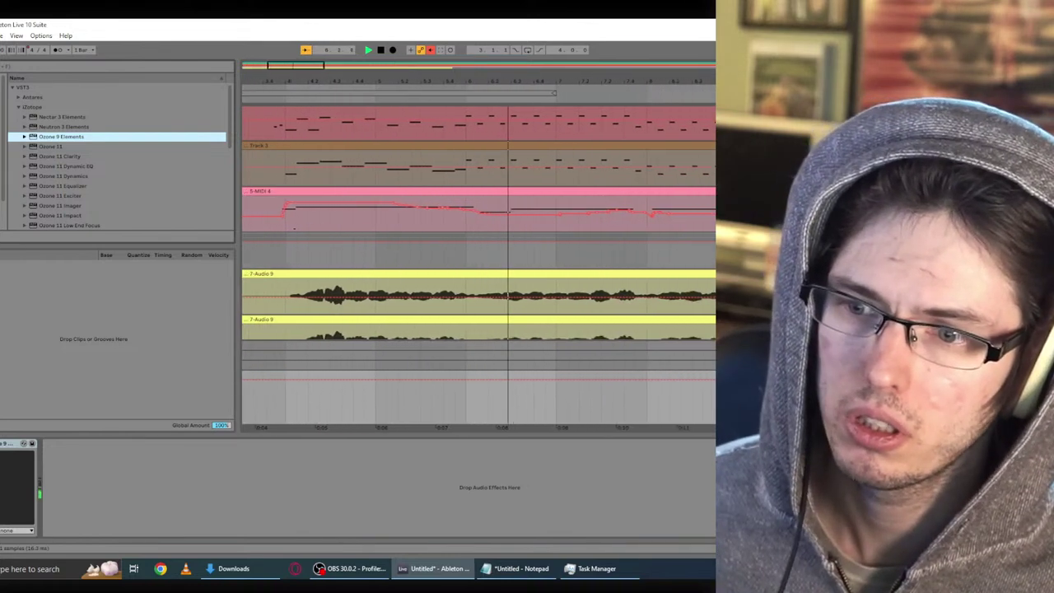
key(Tab)
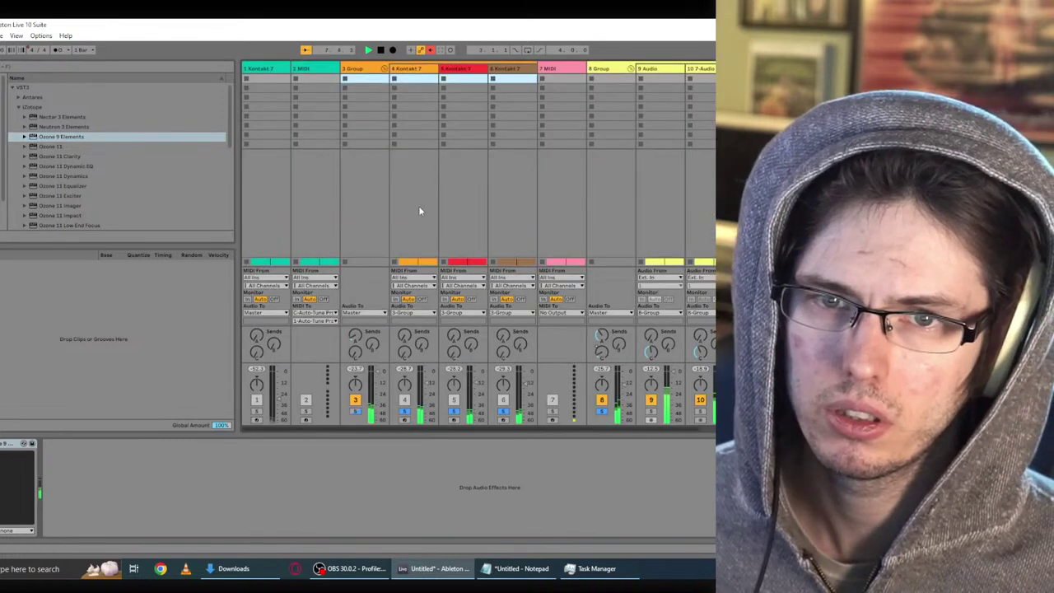
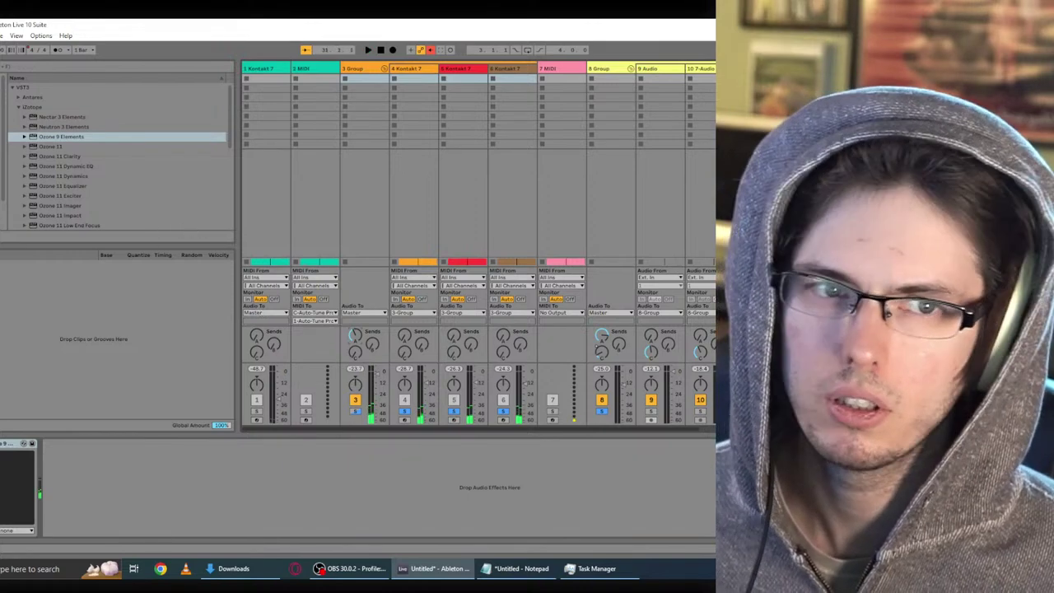
Step: Replace the Reverb on return track A with ValhallaSupermassive
click(543, 281)
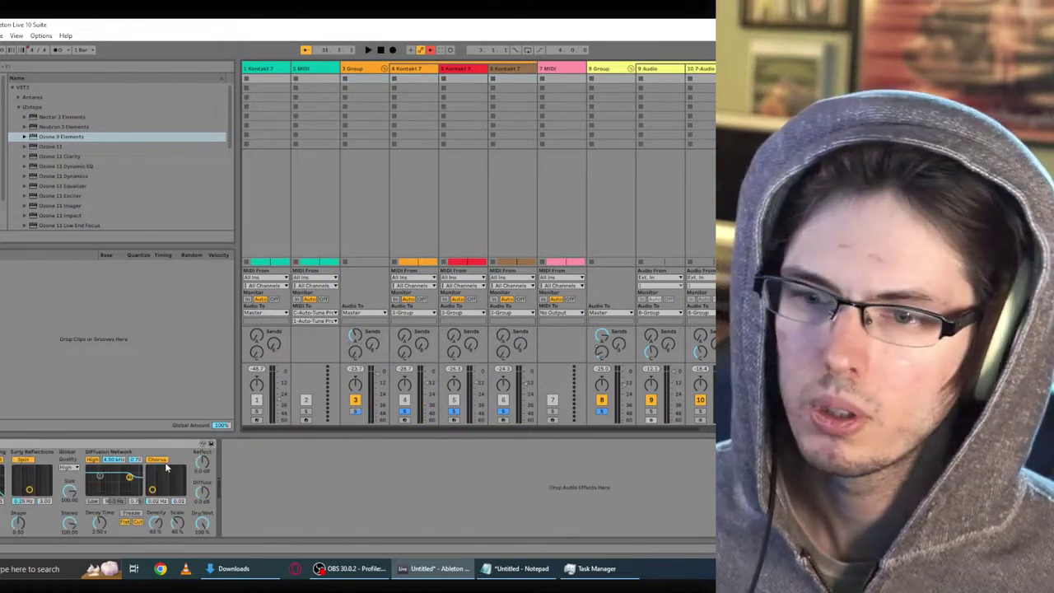
click(152, 444)
key(Delete)
click(20, 109)
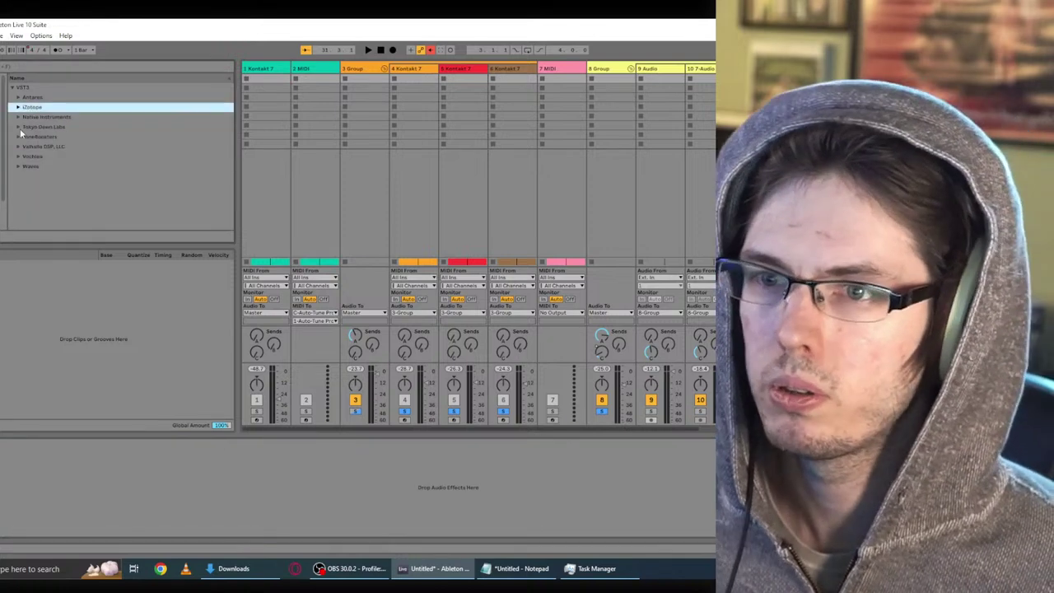
click(18, 147)
double_click(62, 156)
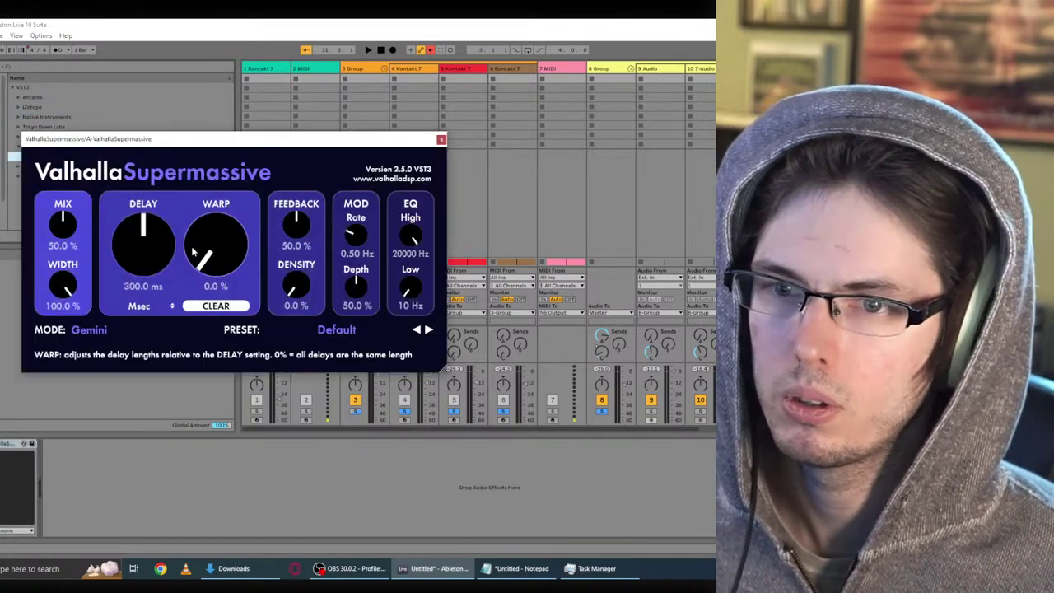
Step: In ValhallaSupermassive, set Delay to 228 ms, Mix to 100%, EQ High to 18180 Hz and EQ Low to 590 Hz
drag(129, 244, 135, 256)
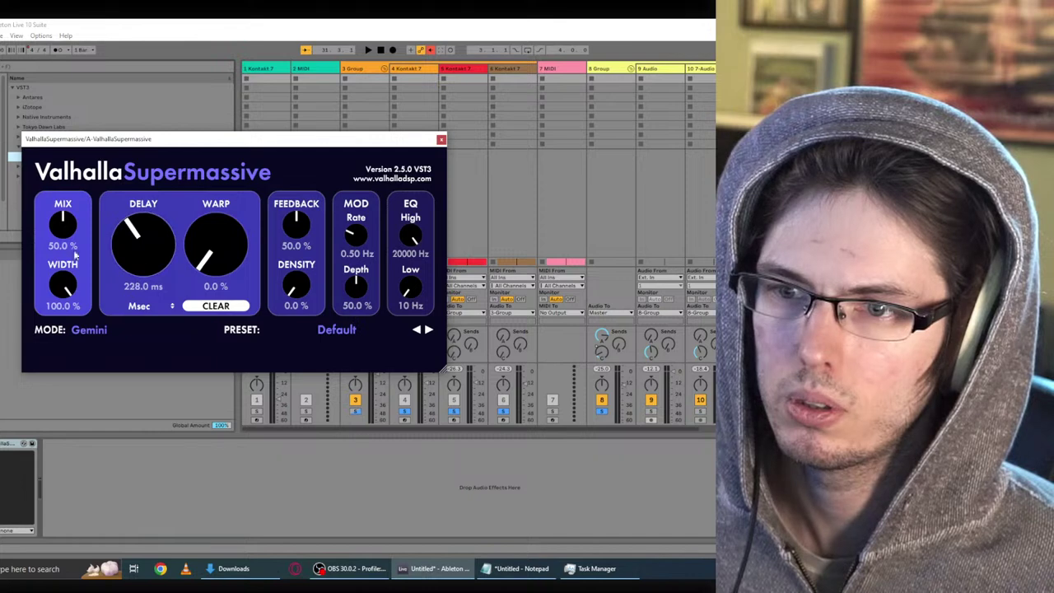
drag(61, 230, 140, 82)
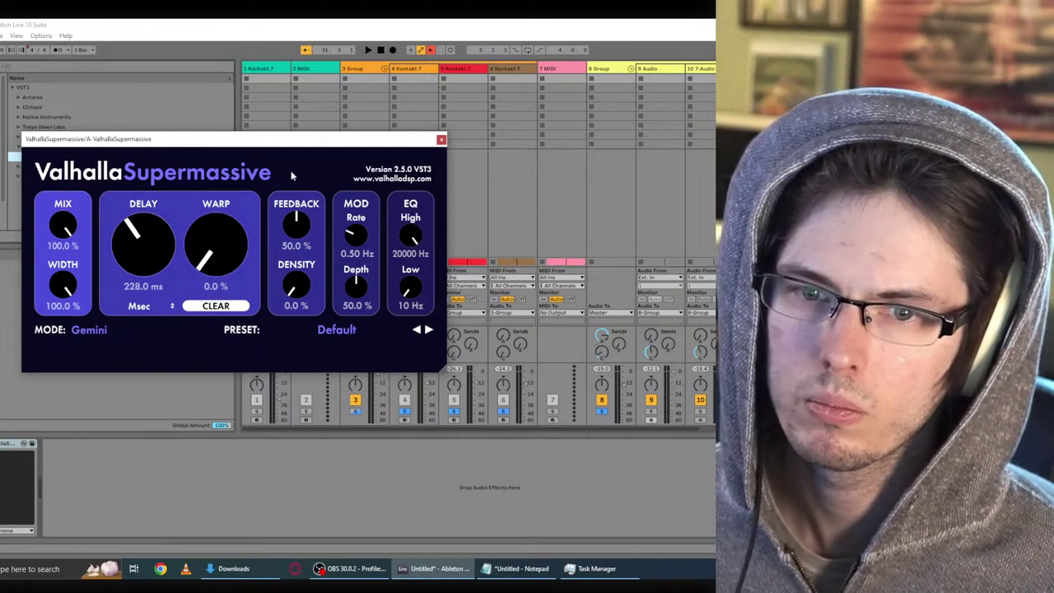
click(409, 288)
drag(408, 288, 408, 277)
drag(411, 237, 410, 242)
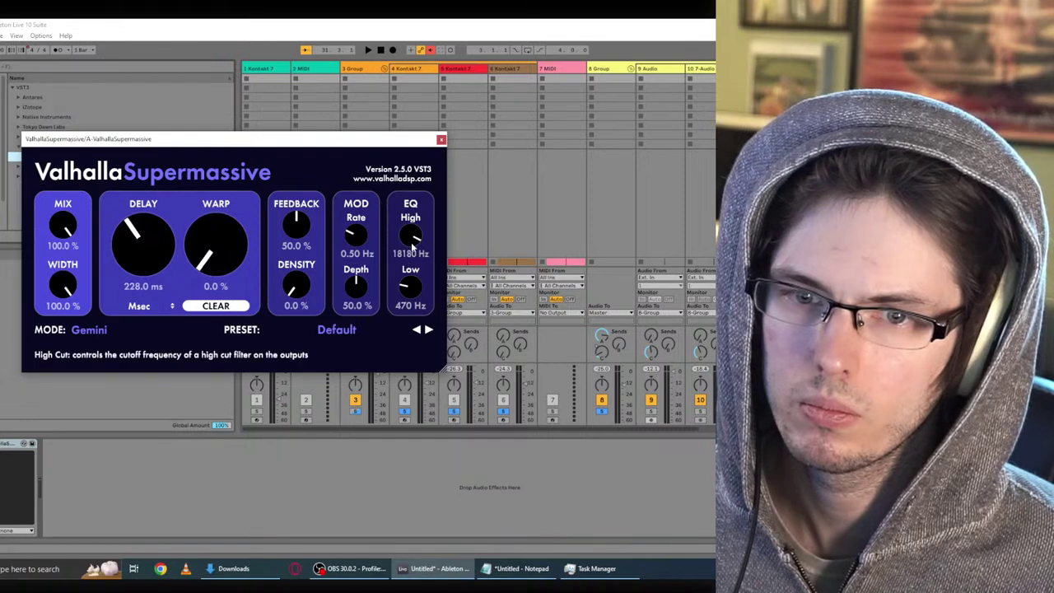
drag(409, 290, 405, 282)
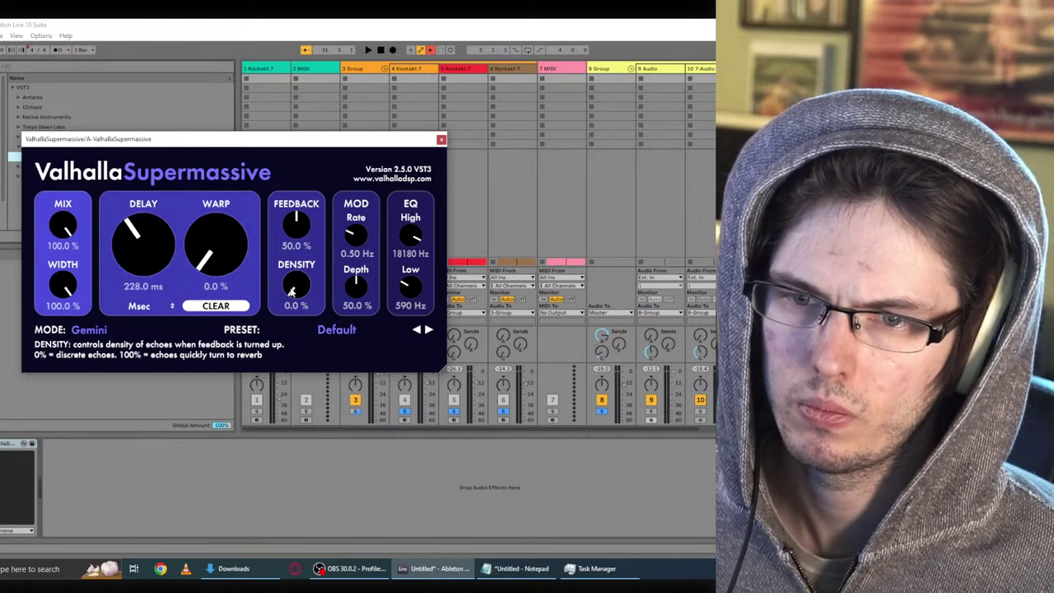
Step: Set Density to 100% and Mod Depth to 58.8%, then with the song playing set Warp to 13.2% and Delay to 153.6 ms
drag(290, 292, 296, 247)
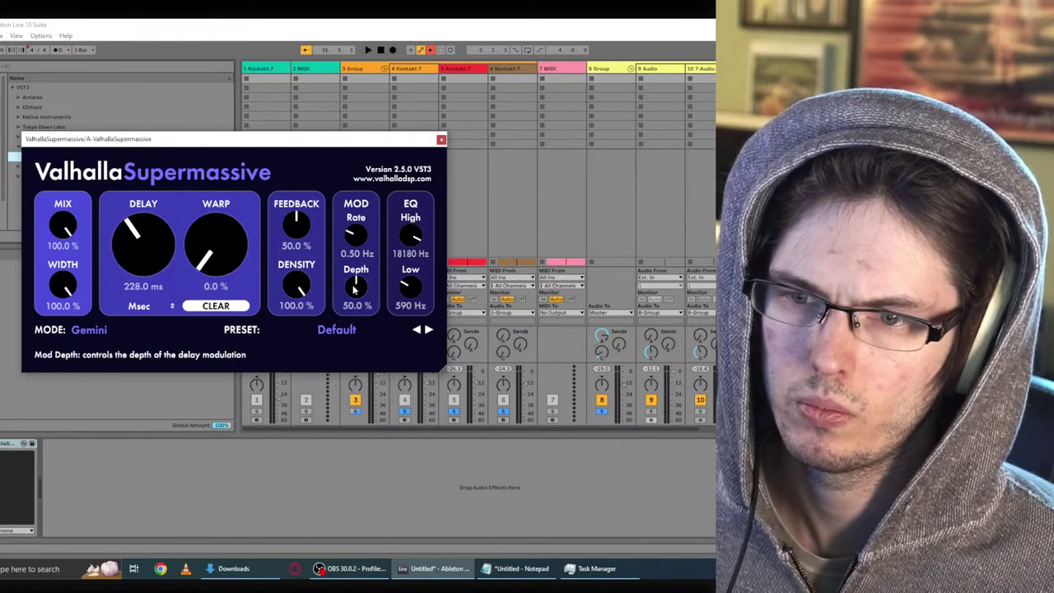
drag(355, 288, 353, 282)
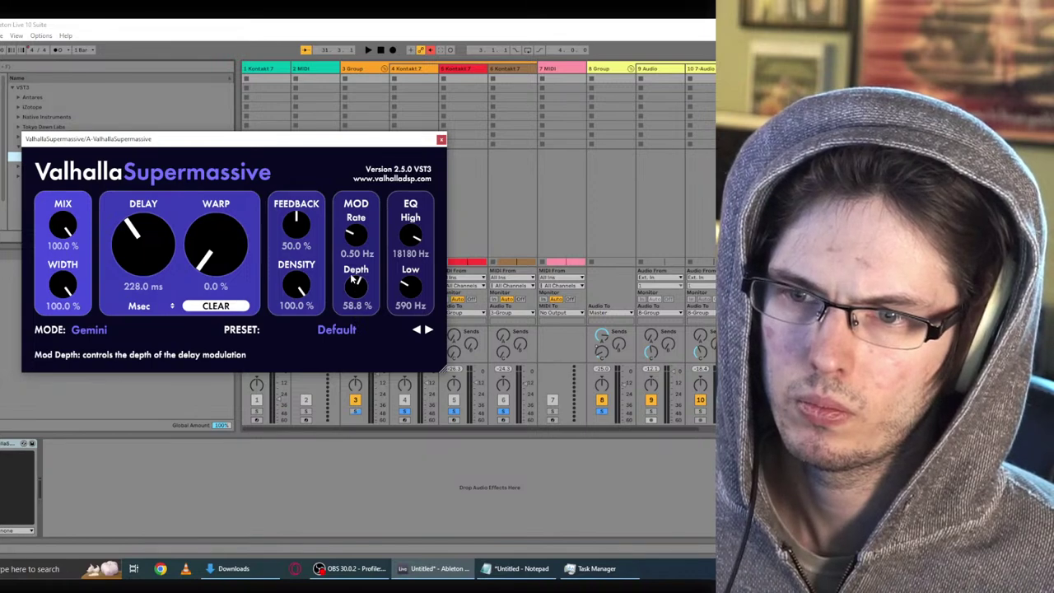
key(space)
drag(240, 253, 235, 232)
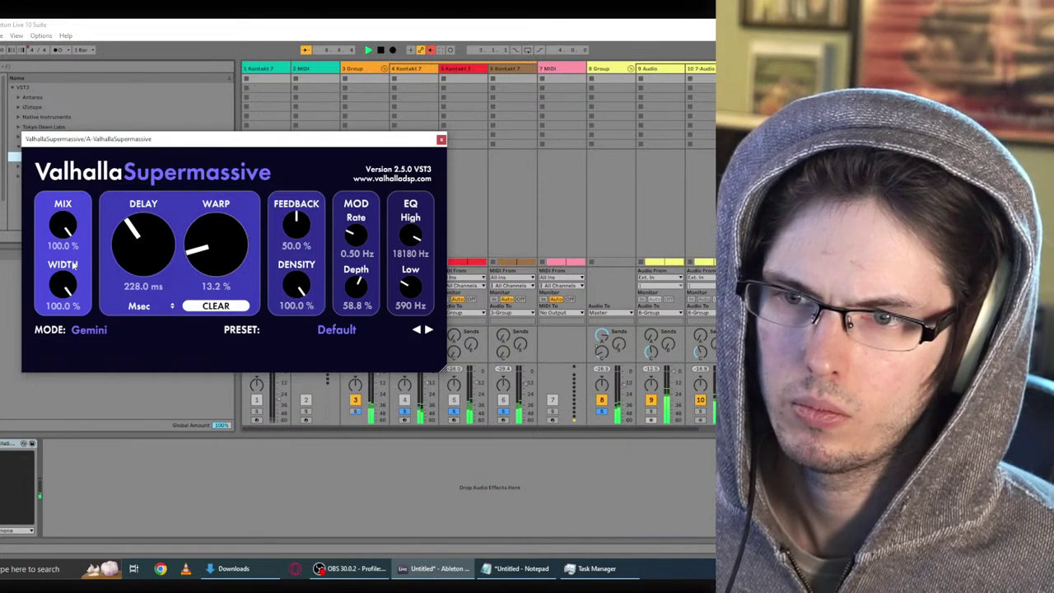
drag(133, 240, 124, 271)
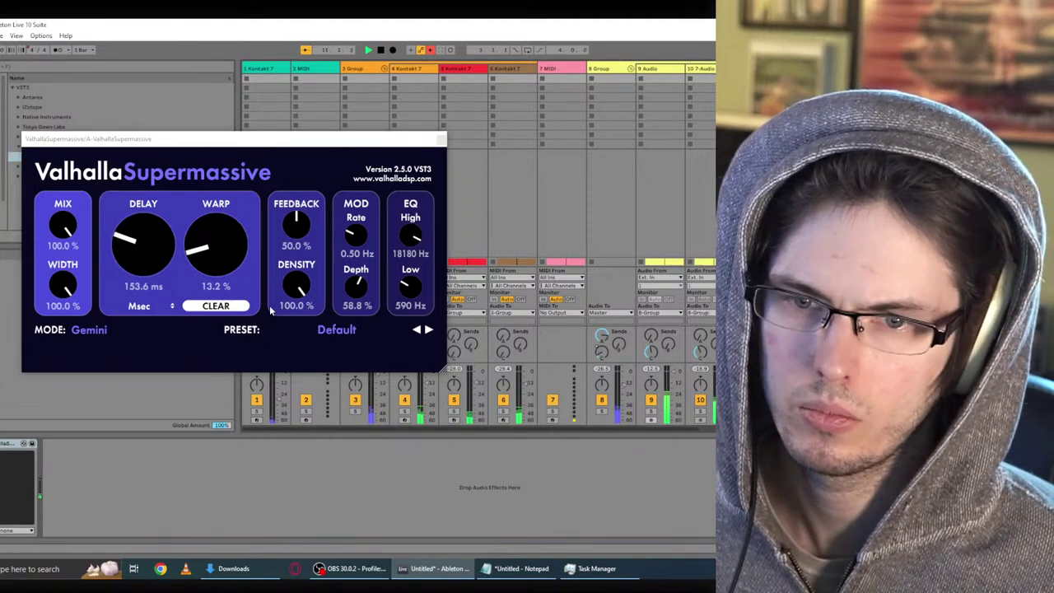
Step: Reduce the Density to 73.2%, turn Mod Depth down to 0% and set the Mod Rate to 4.00 Hz
drag(296, 285, 293, 312)
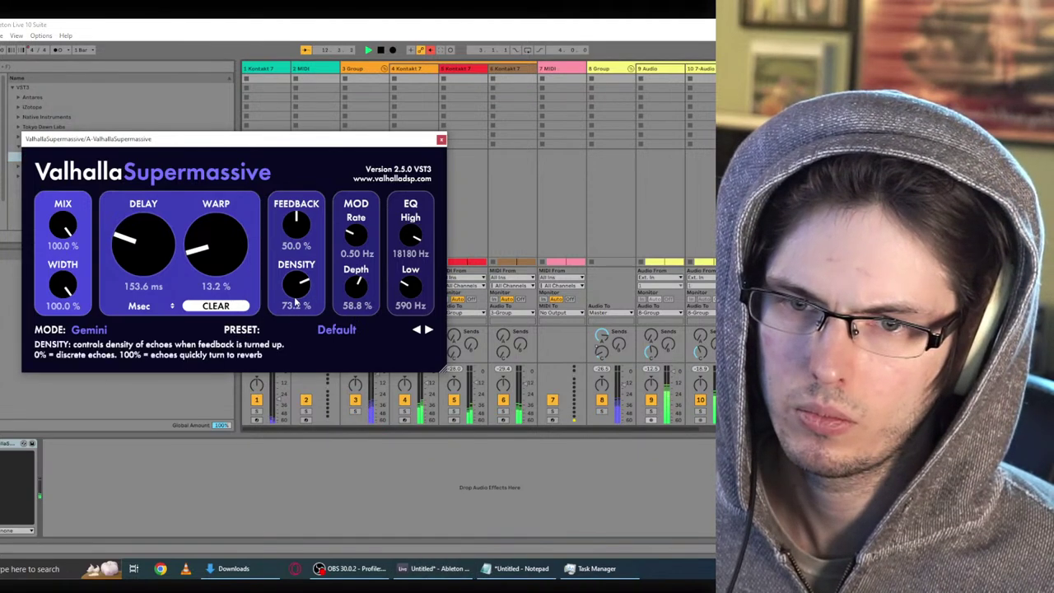
drag(358, 287, 441, 465)
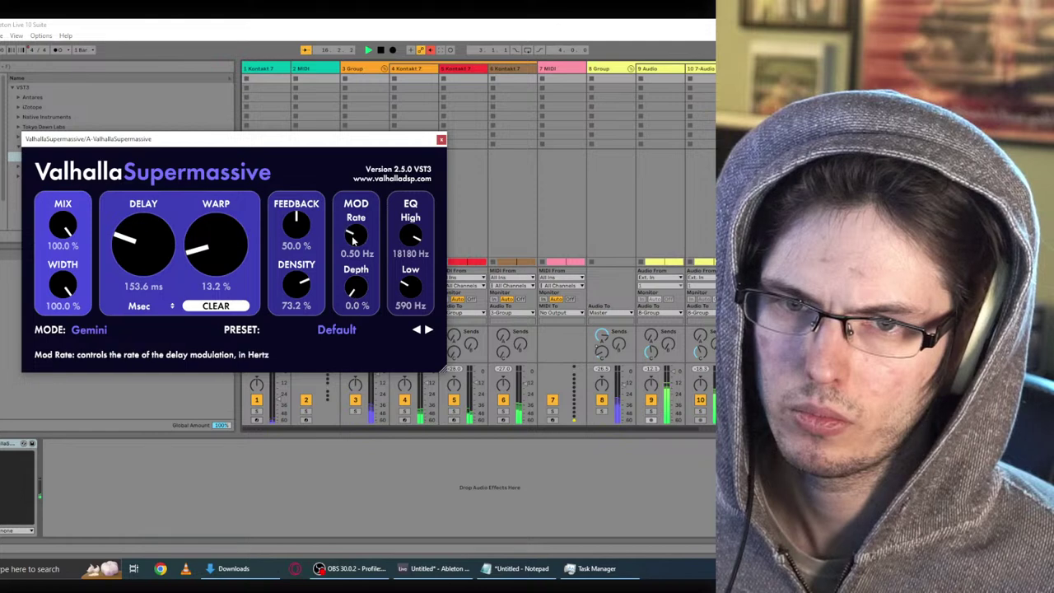
scroll(354, 238, down, 6)
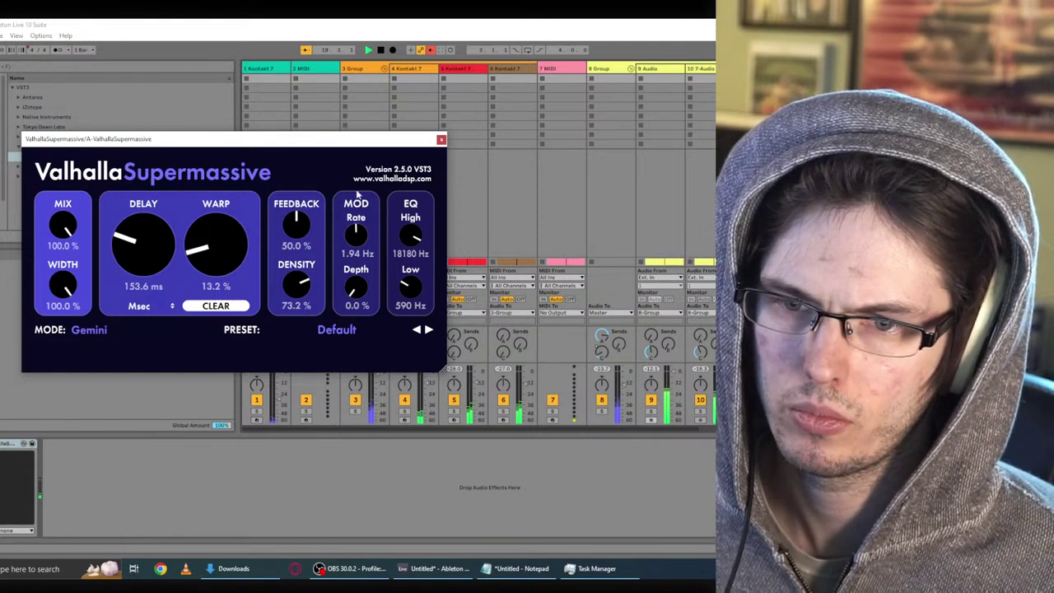
scroll(356, 239, up, 5)
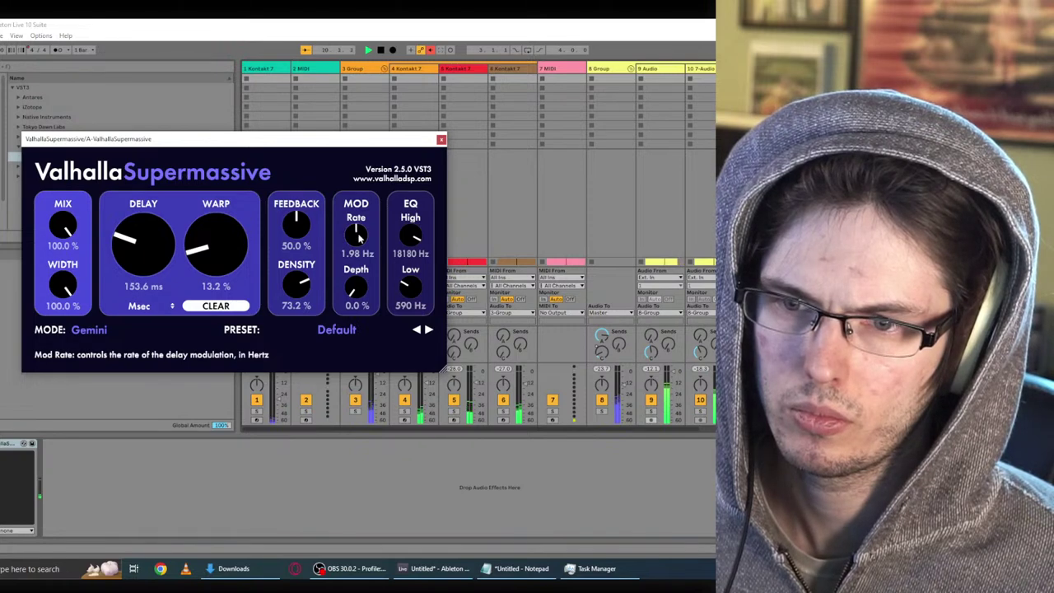
scroll(355, 237, up, 3)
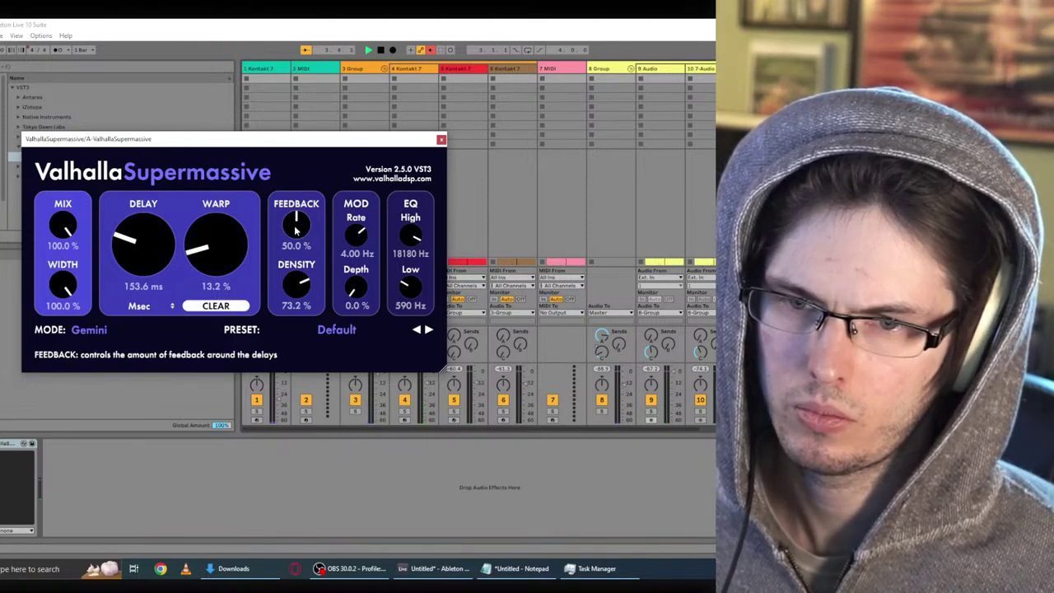
Step: Lower the Feedback to 11.2%, set the Delay to 170.4 ms and raise the Density to 100%
drag(295, 231, 303, 261)
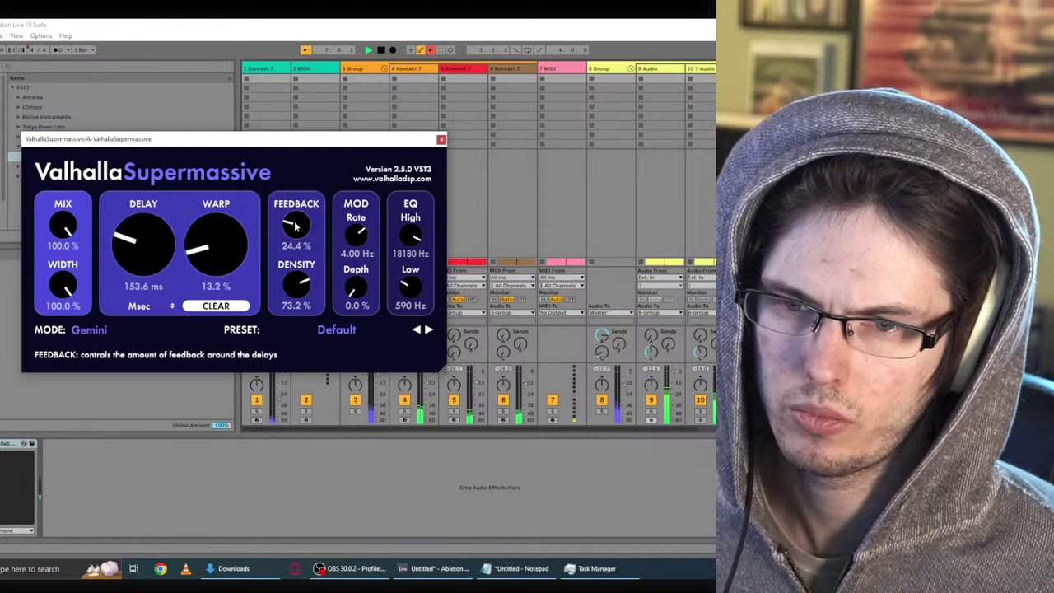
drag(295, 227, 295, 232)
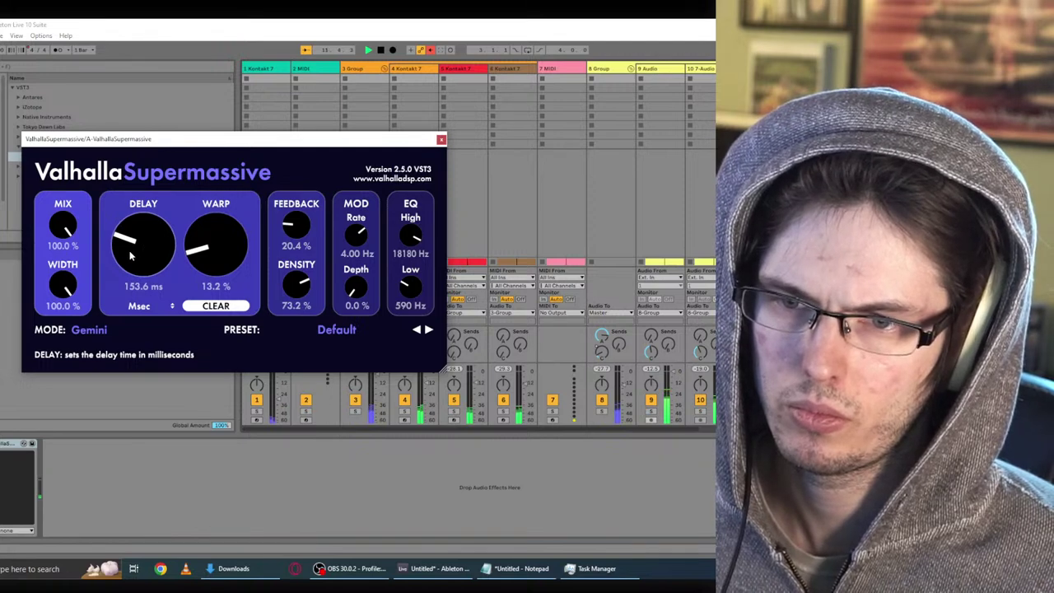
drag(130, 256, 127, 253)
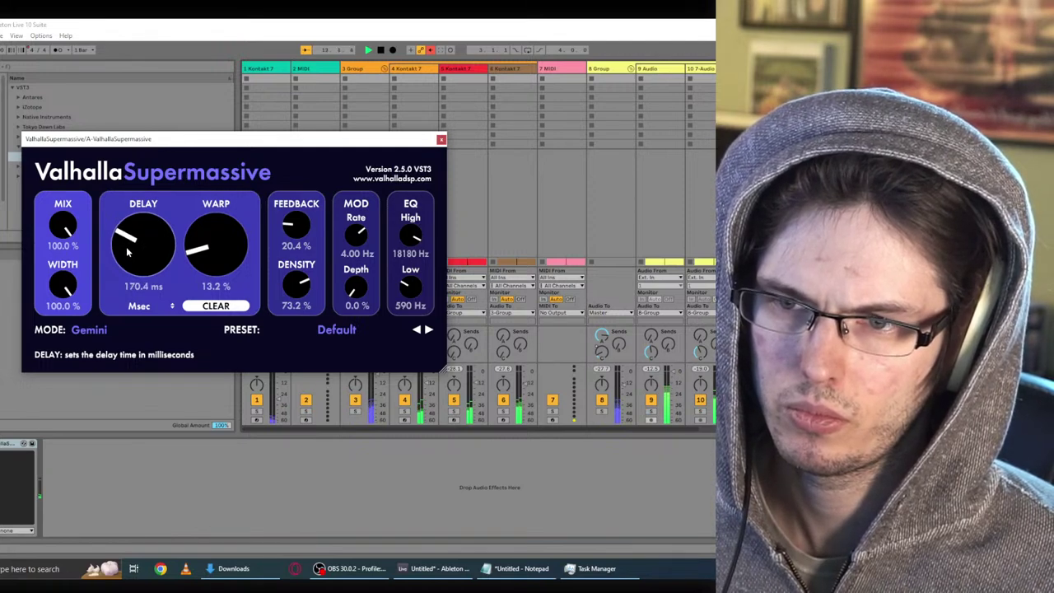
mouse_move(295, 229)
mouse_down()
mouse_move(294, 272)
mouse_move(290, 248)
mouse_up()
mouse_move(292, 280)
click(290, 235)
Step: Set EQ Low to 460 Hz and Mod Depth to 16.4% while replaying the song, then close ValhallaSupermassive
drag(406, 284, 349, 280)
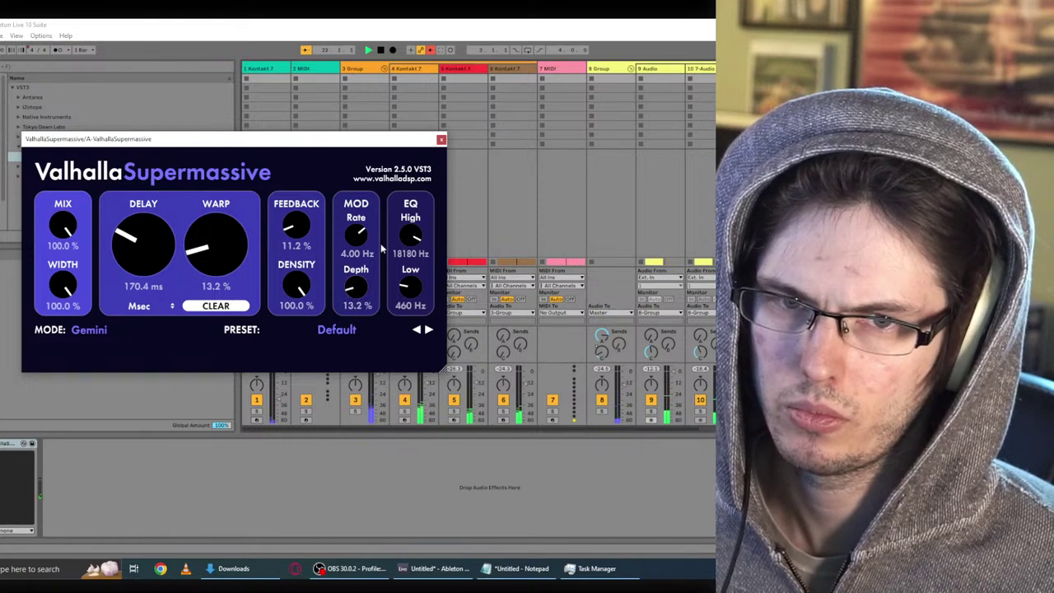
key(space)
drag(360, 288, 354, 285)
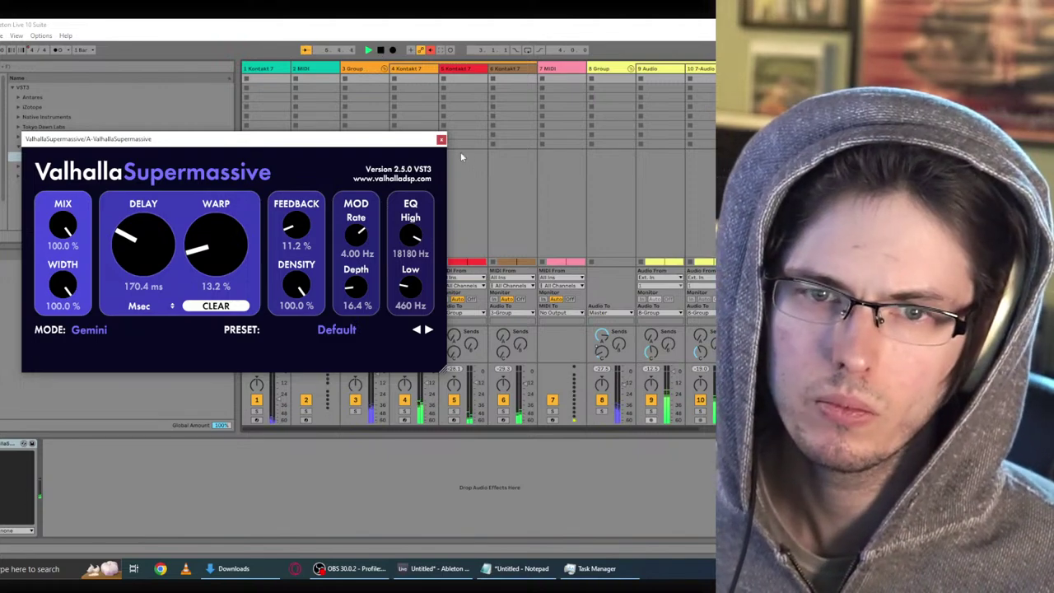
click(441, 139)
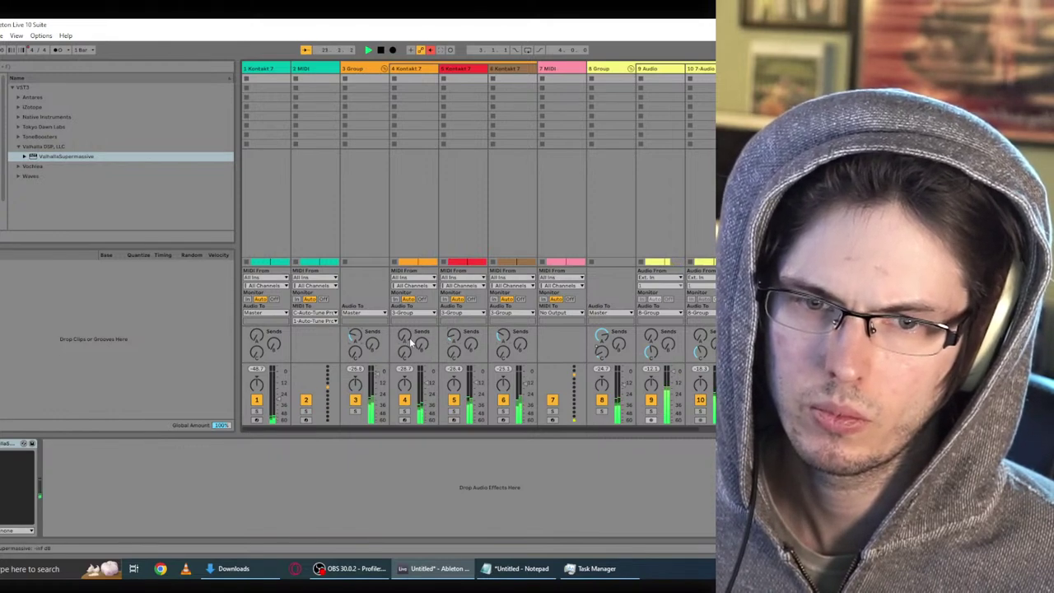
Step: Reduce the vocal group's send A slightly, lower its volume to -19.4 dB and close its Transient Master window
key(space)
drag(601, 337, 602, 336)
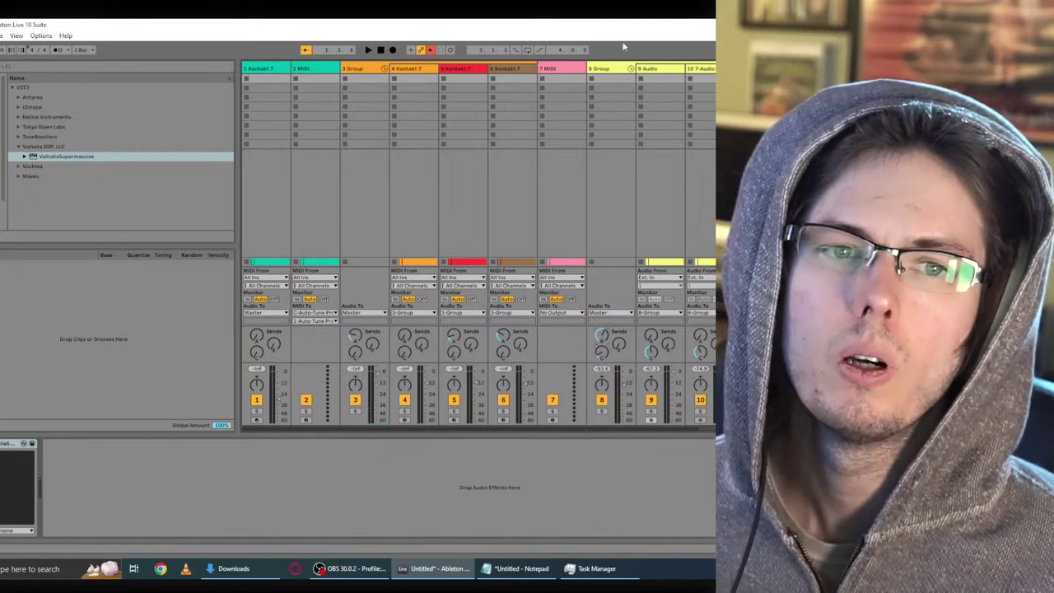
click(602, 69)
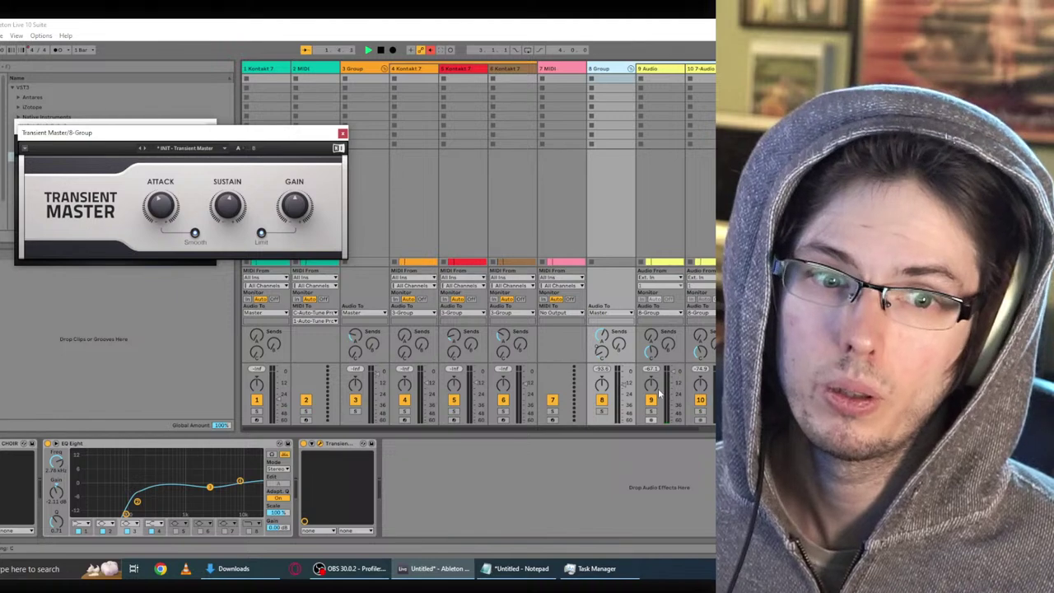
drag(624, 384, 624, 389)
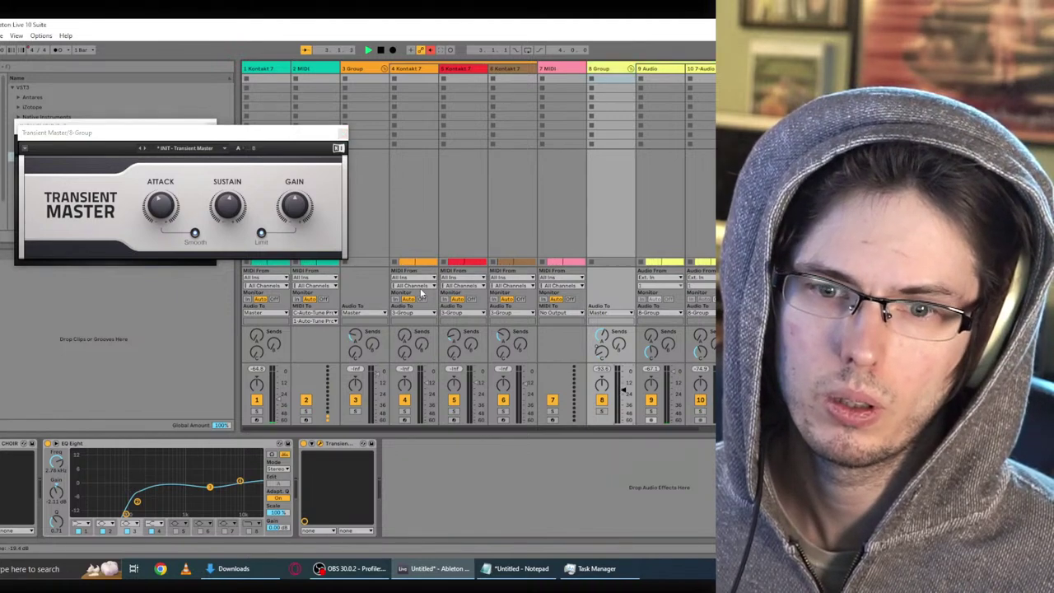
click(341, 132)
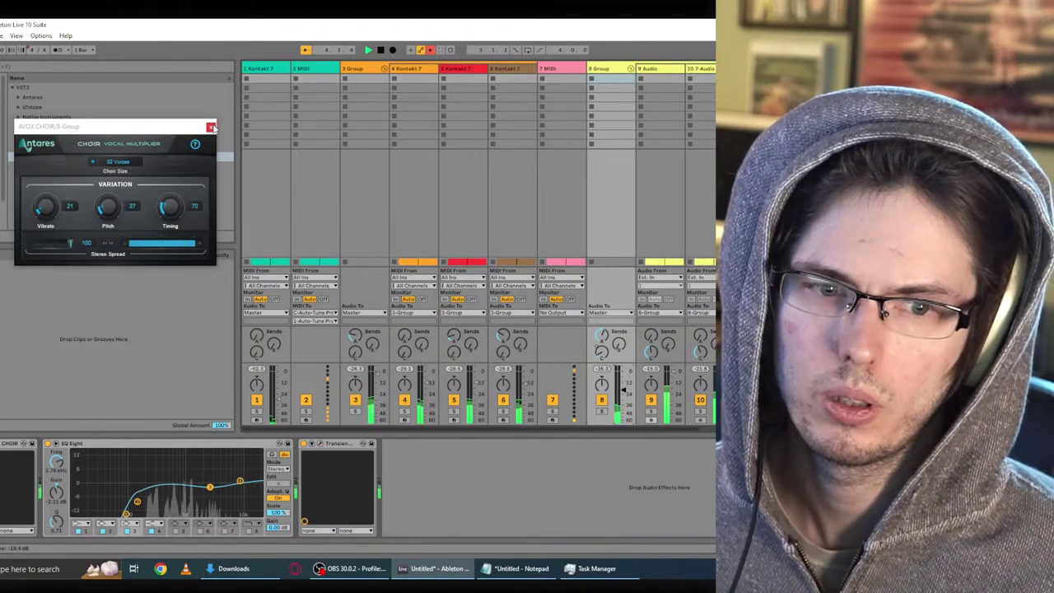
Step: Close the Choir window and load the Native Instruments Supercharger on the Kontakt instrument group
click(211, 128)
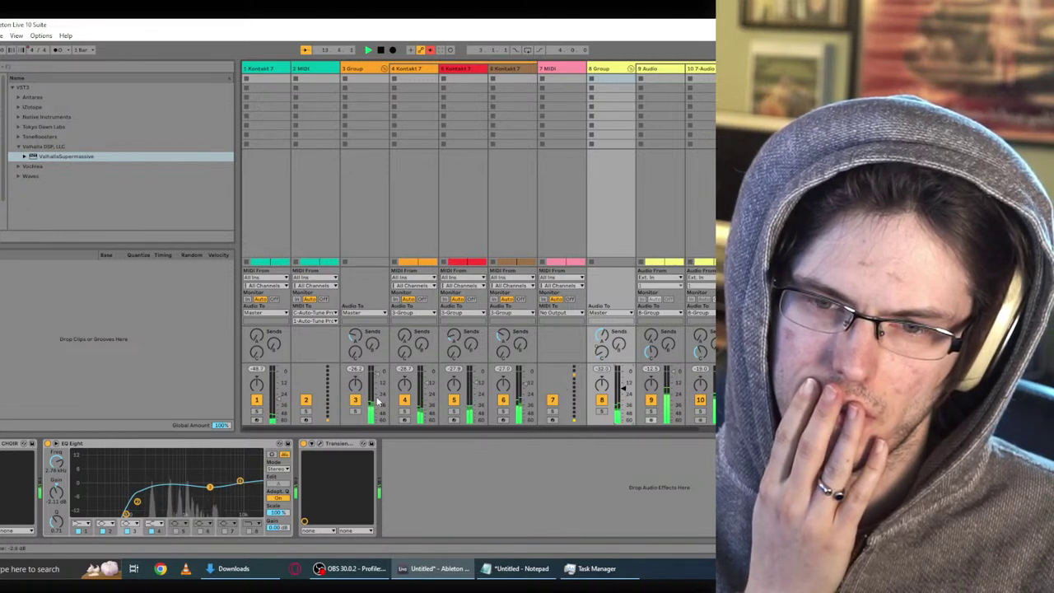
click(369, 76)
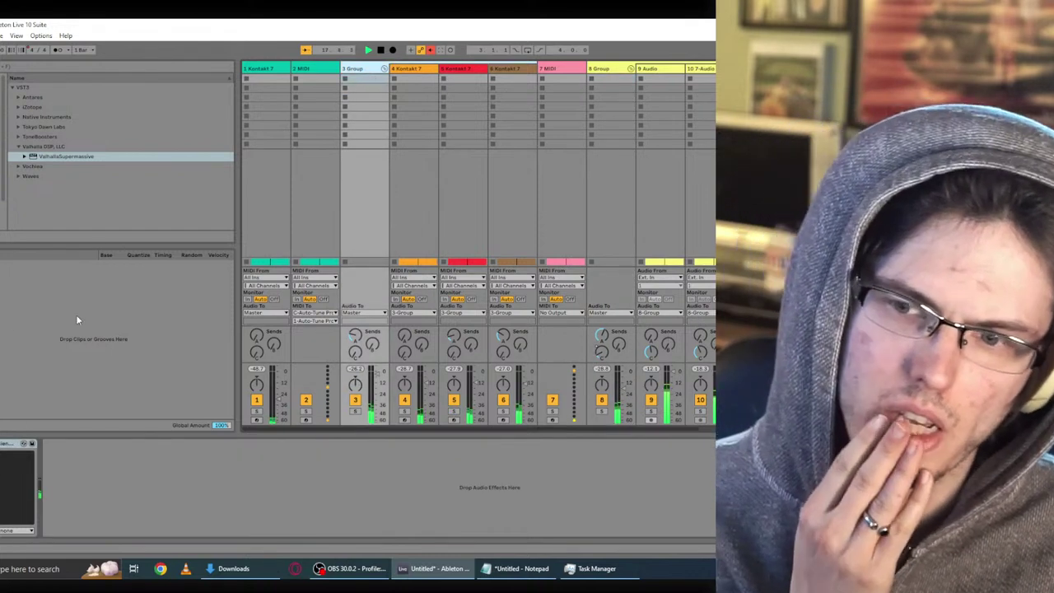
click(17, 145)
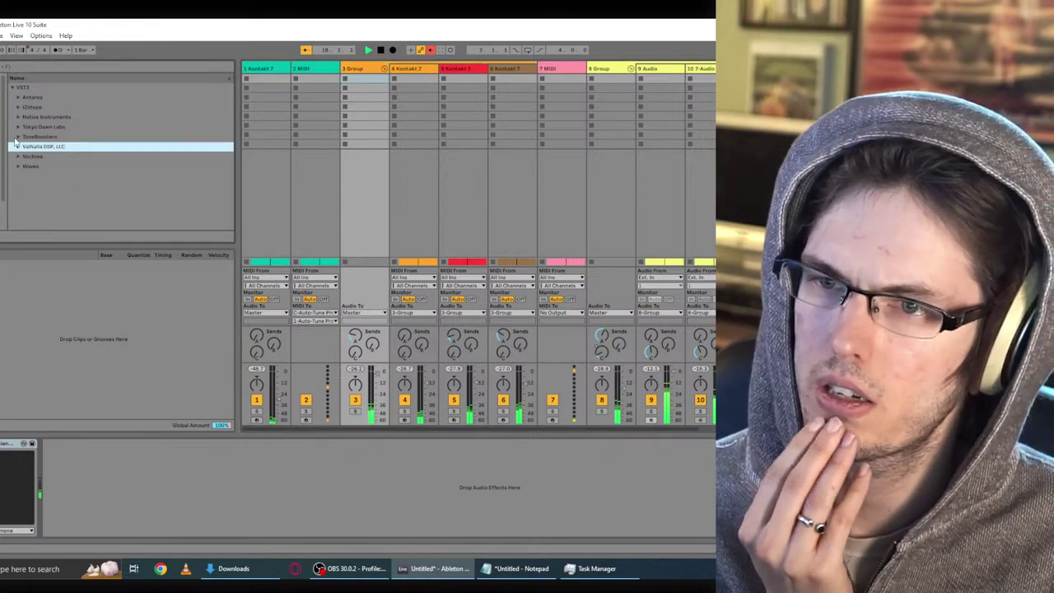
click(17, 107)
click(18, 107)
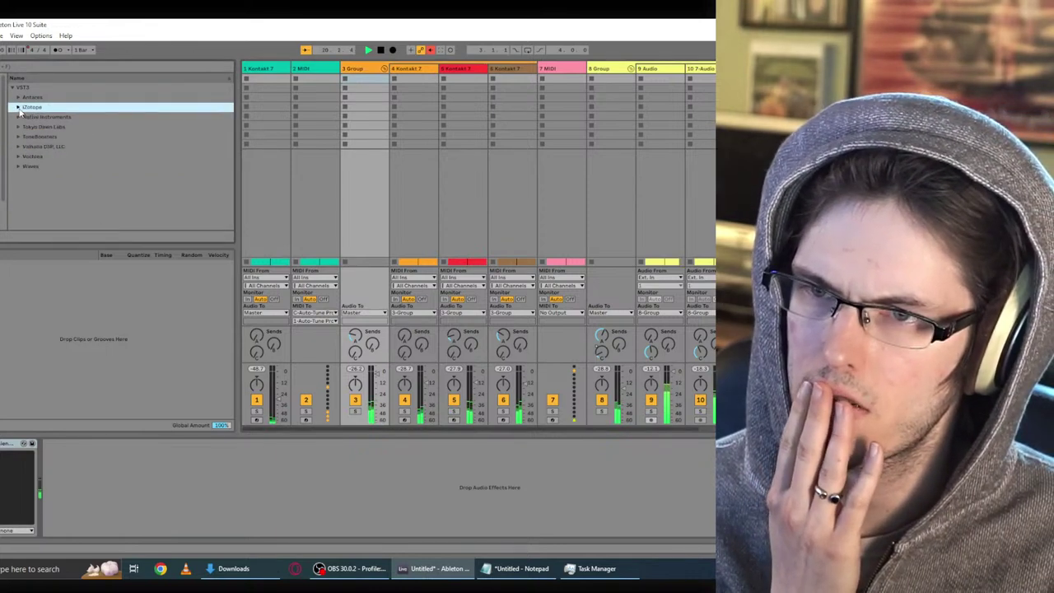
click(18, 117)
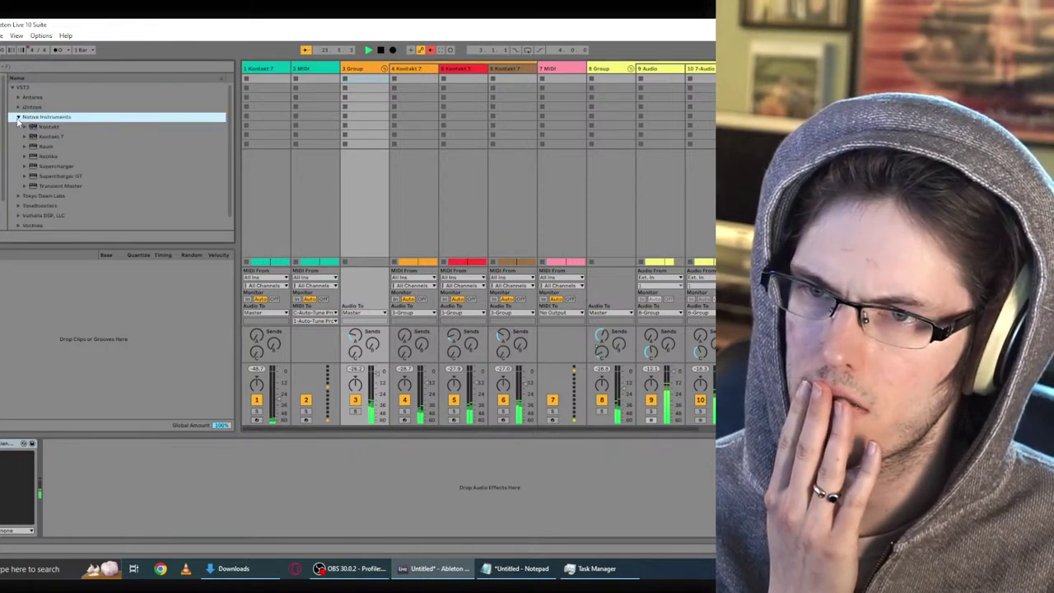
double_click(50, 167)
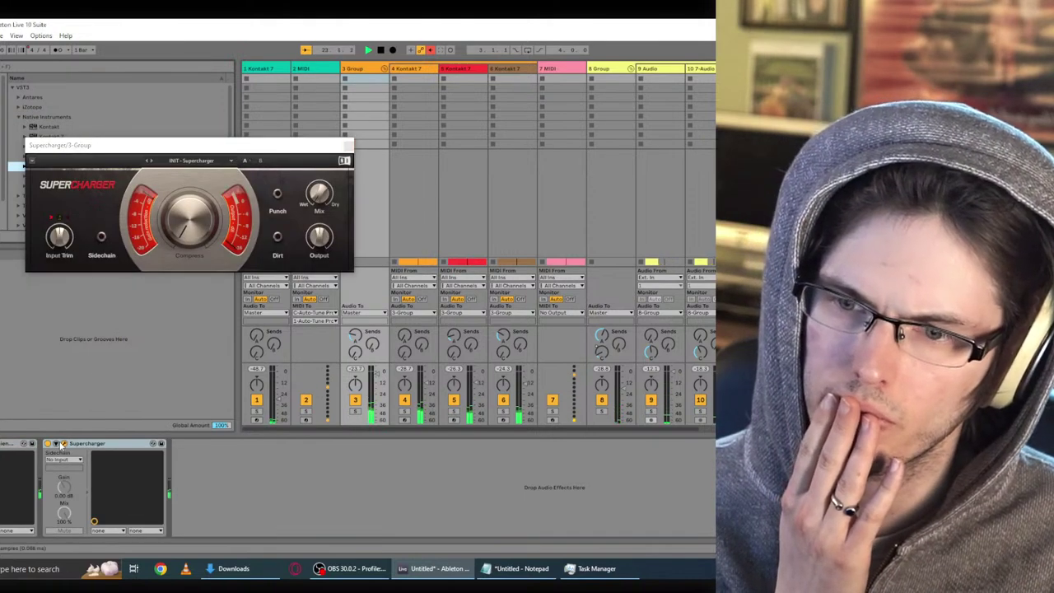
Step: Look through Supercharger's sidechain input sources, close its window and delete it from the instrument group
click(62, 444)
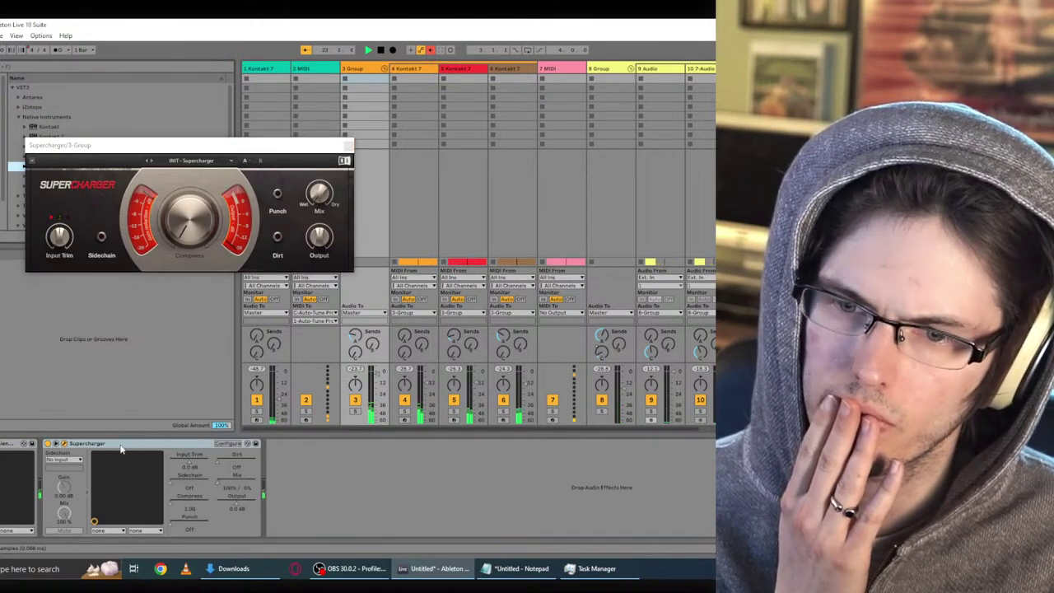
click(64, 461)
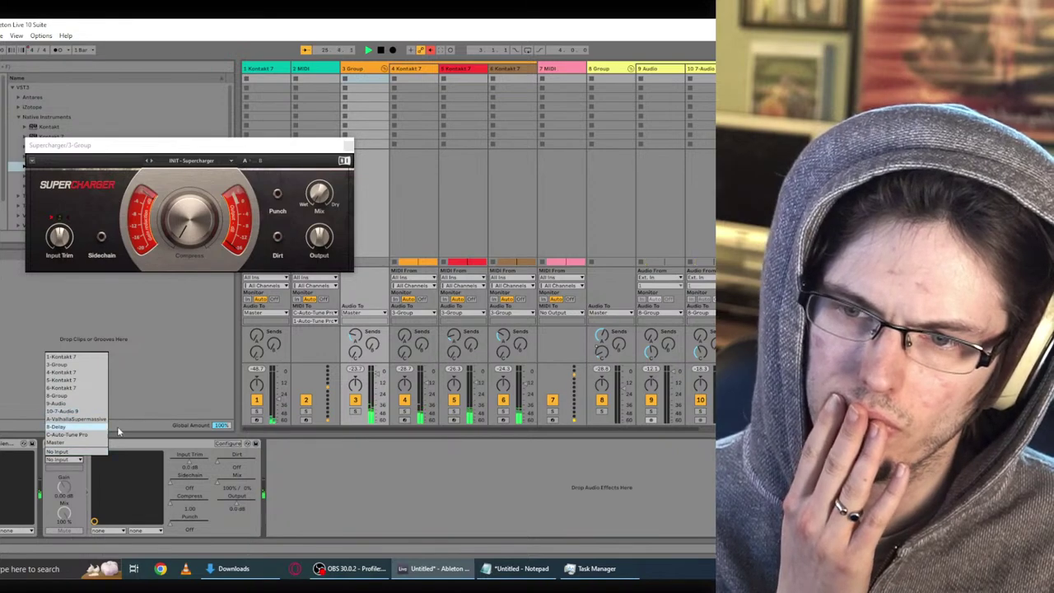
click(153, 443)
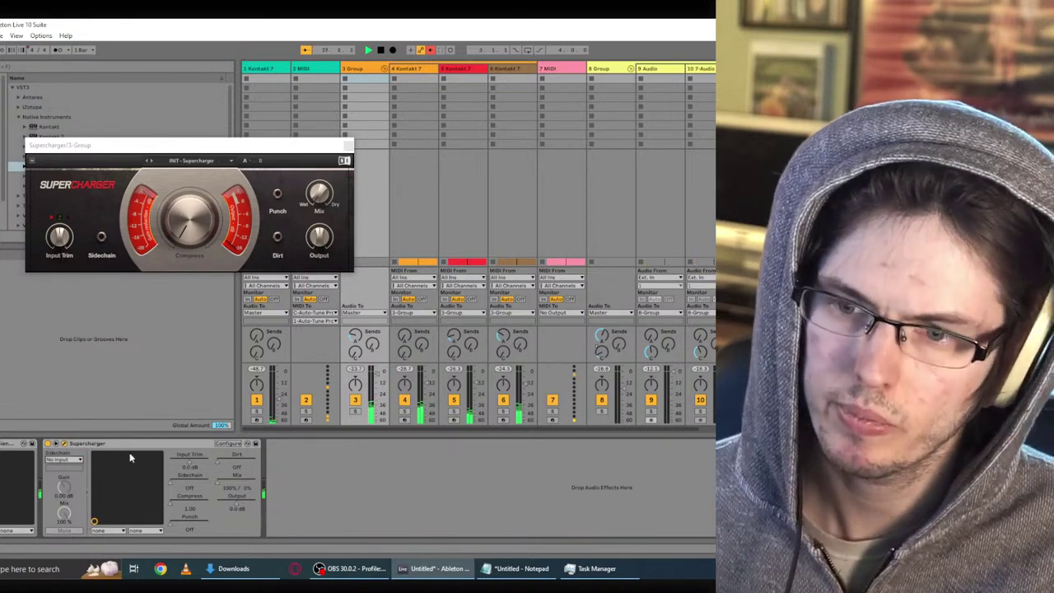
click(347, 144)
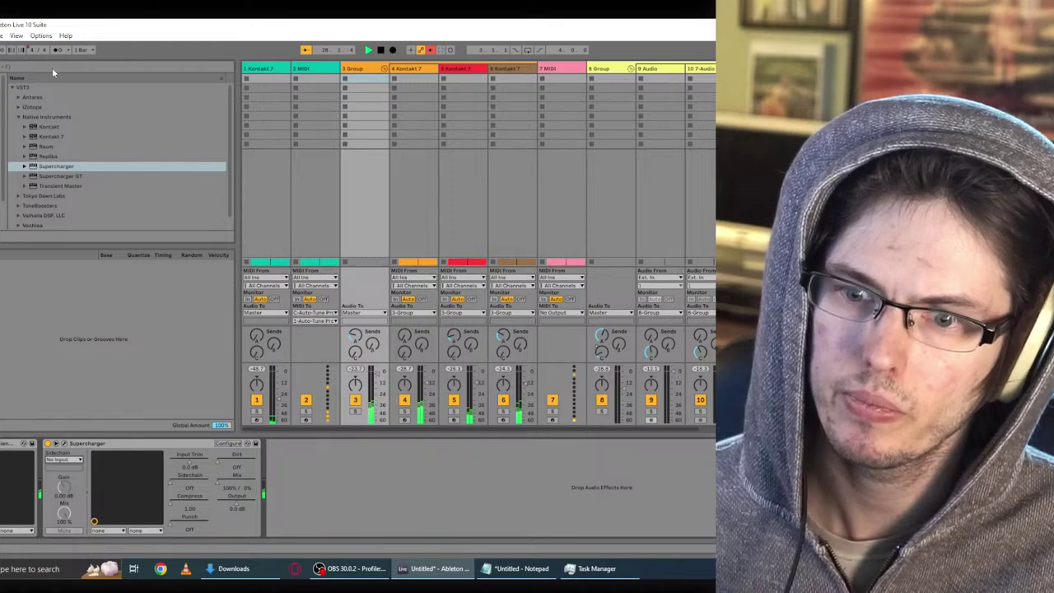
click(131, 444)
key(Delete)
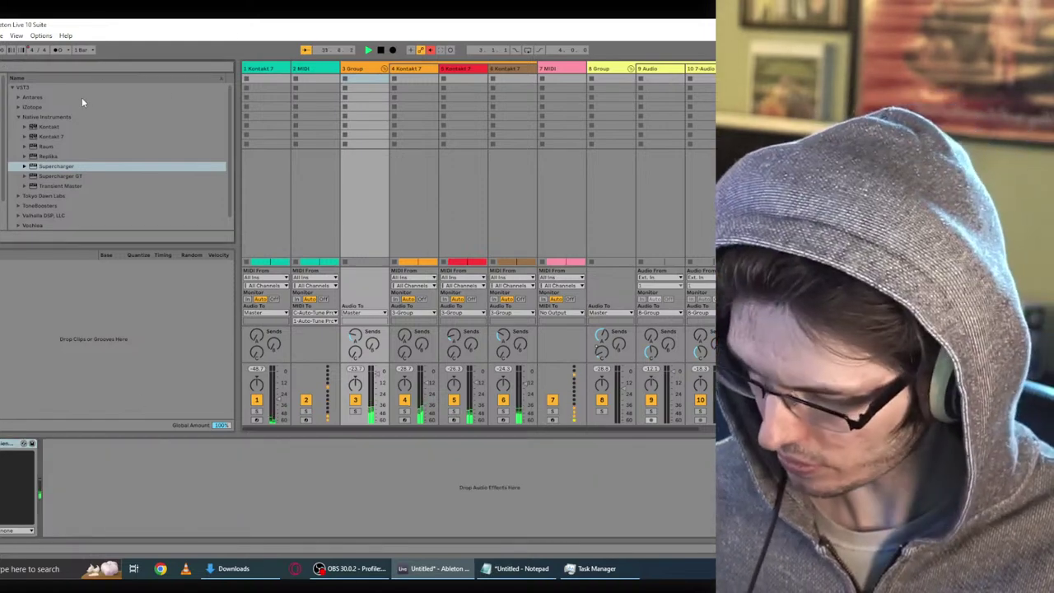
Step: Search the browser for the Glue Compressor preset Drum - Gentle Sidechain EQ and load it on the instrument group
key(ctrl+f)
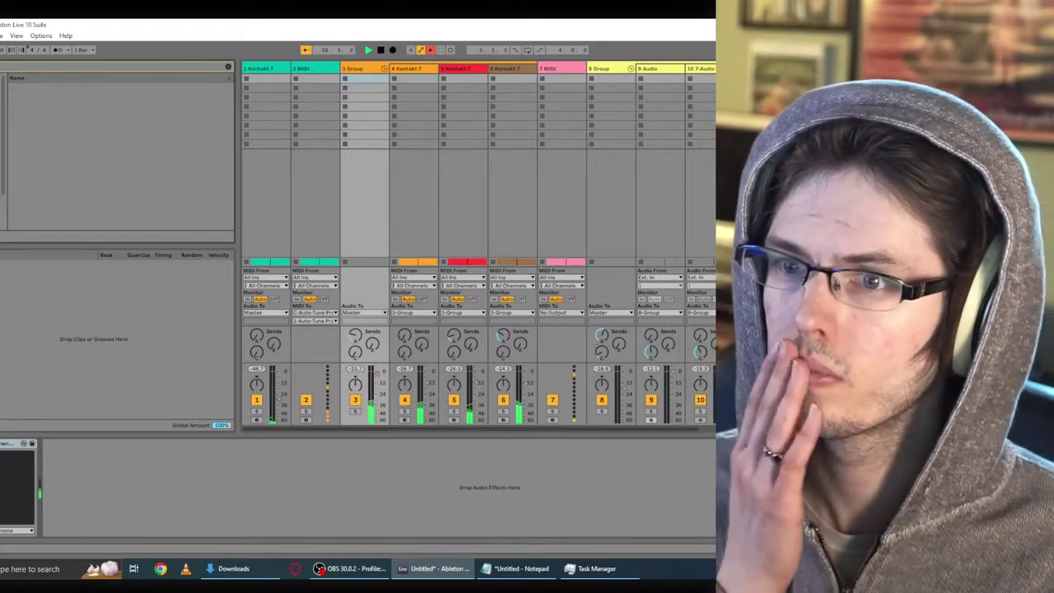
click(13, 106)
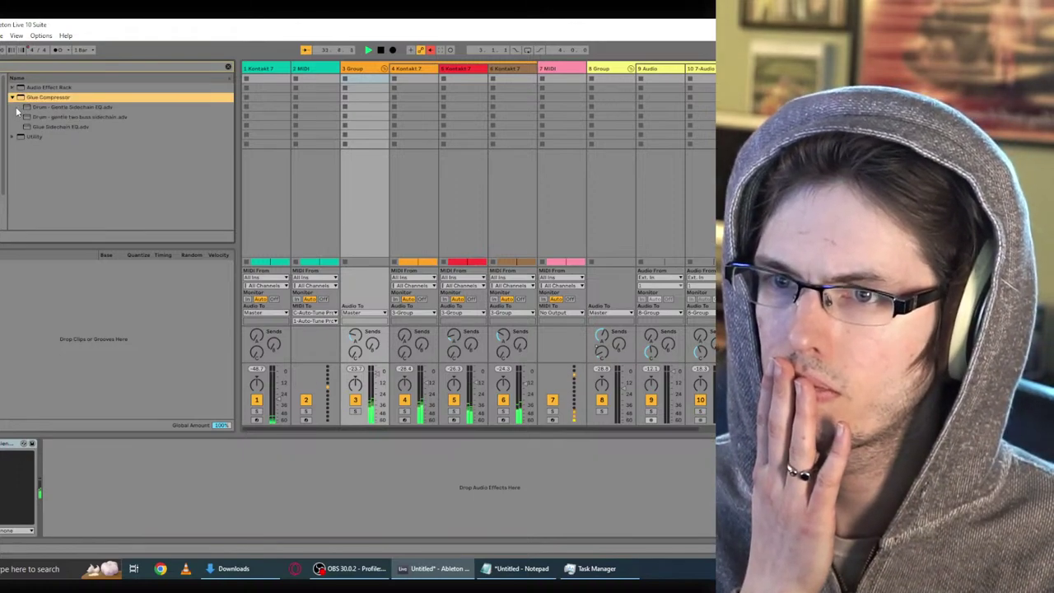
double_click(51, 108)
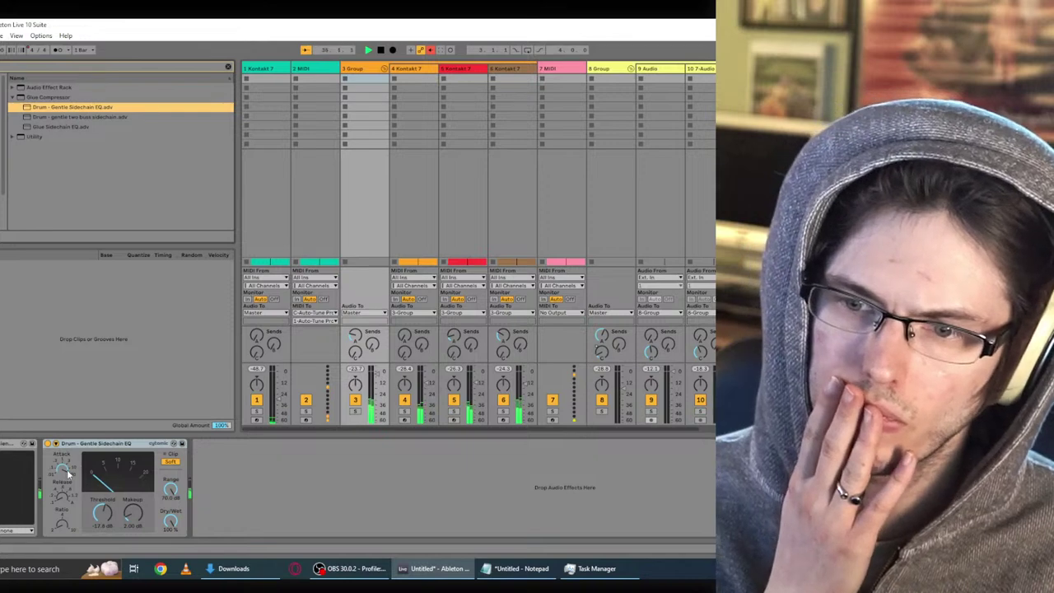
Step: Feed the compressor's sidechain from 8-Group and set its filter to a high shelf at about 778 Hz with about -2.62 dB gain
click(55, 444)
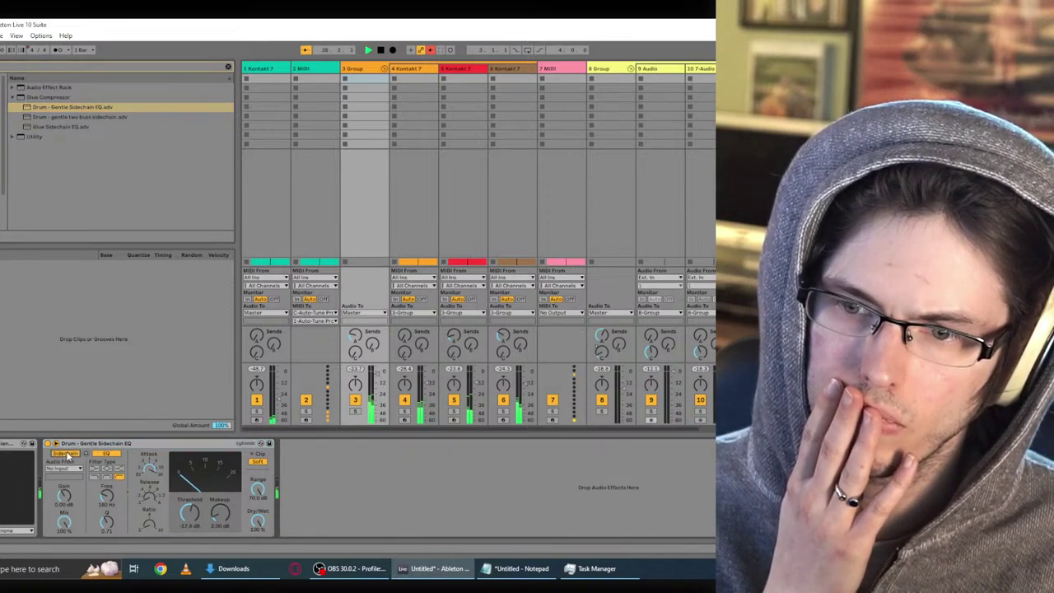
click(69, 467)
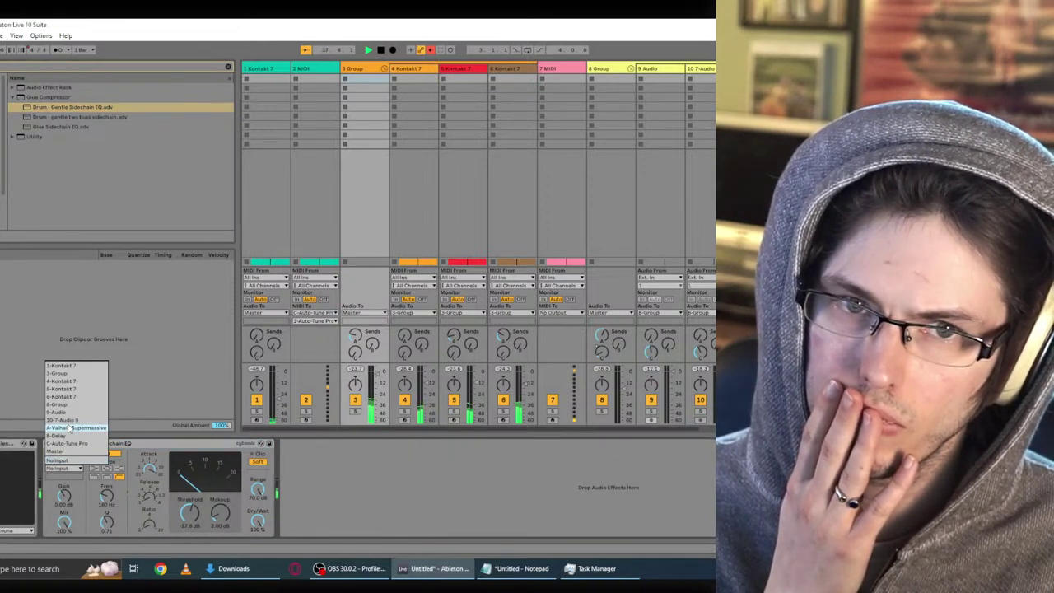
click(71, 404)
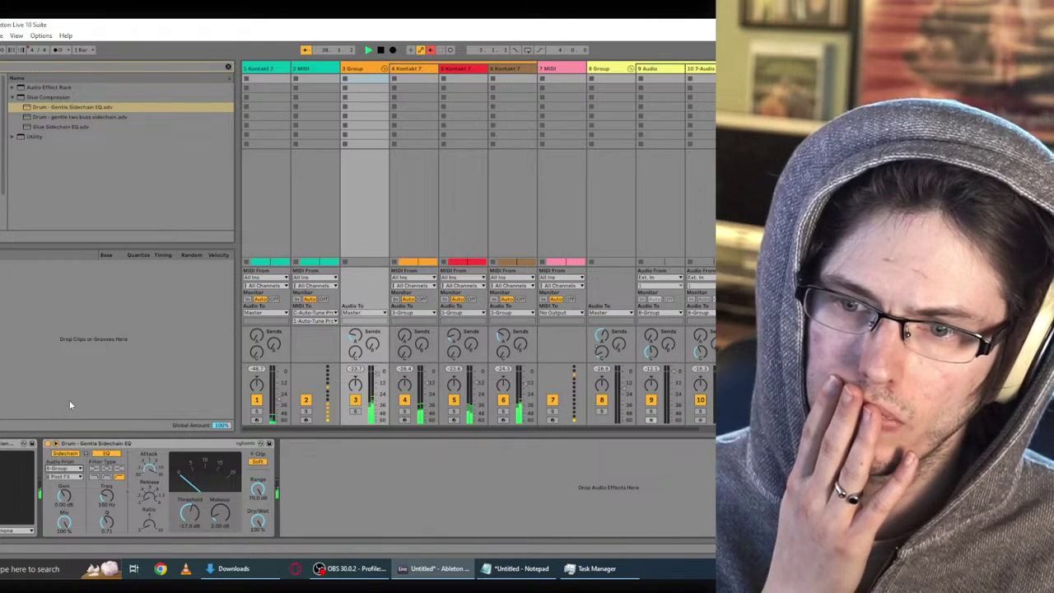
click(120, 469)
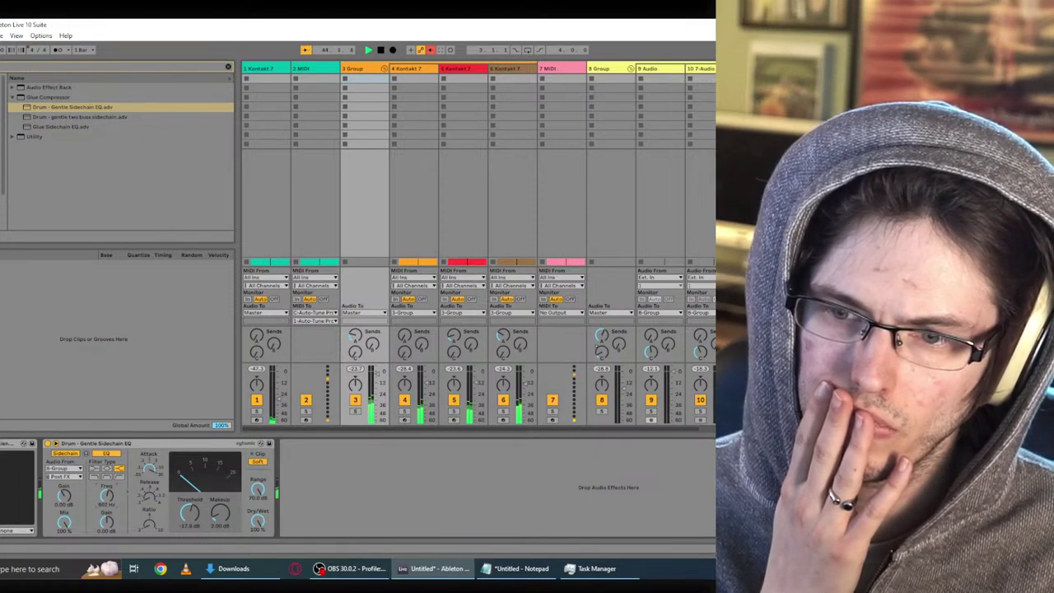
drag(107, 519, 107, 525)
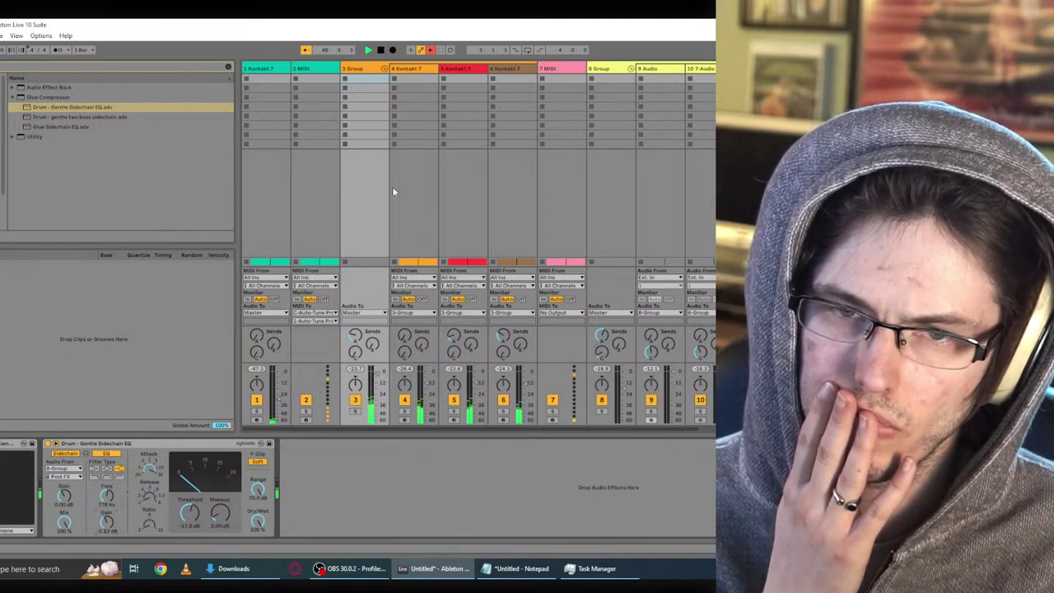
Step: Restart playback, move the first Kontakt 7 track into the instrument group and raise its volume slightly
click(381, 50)
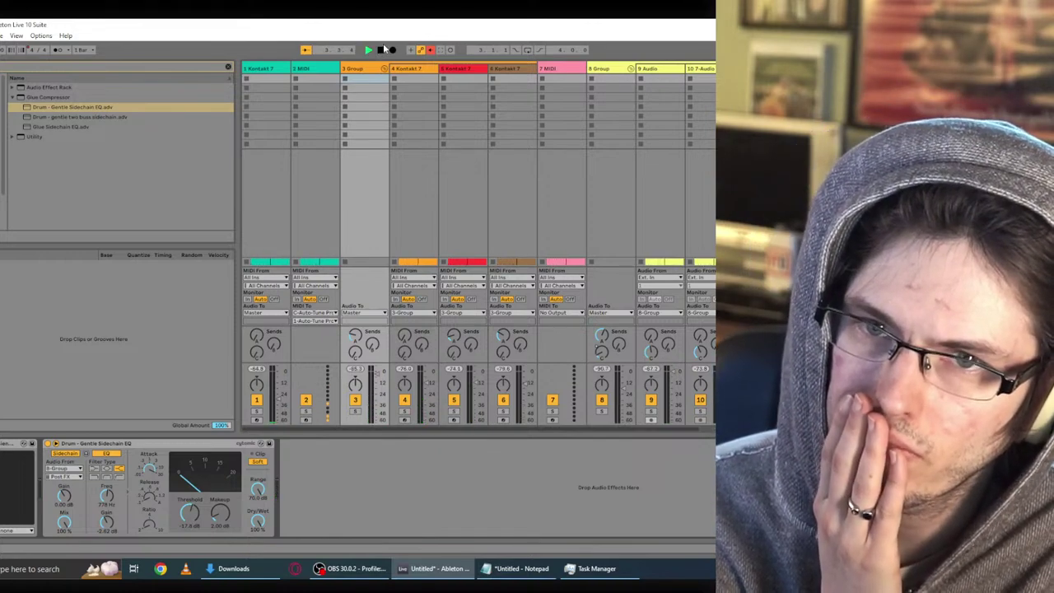
click(368, 50)
drag(263, 67, 397, 76)
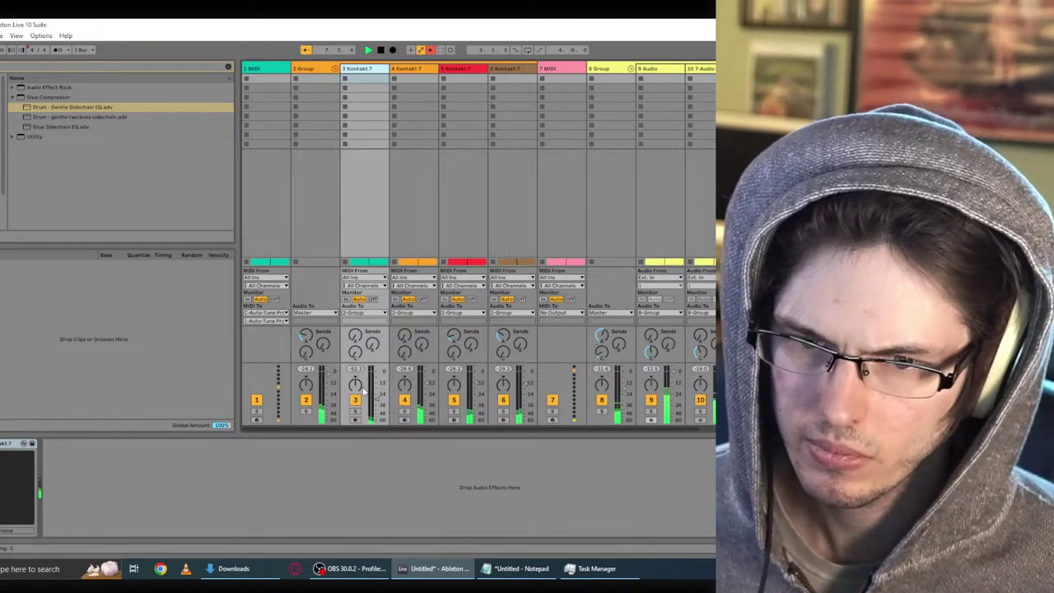
drag(377, 399, 377, 396)
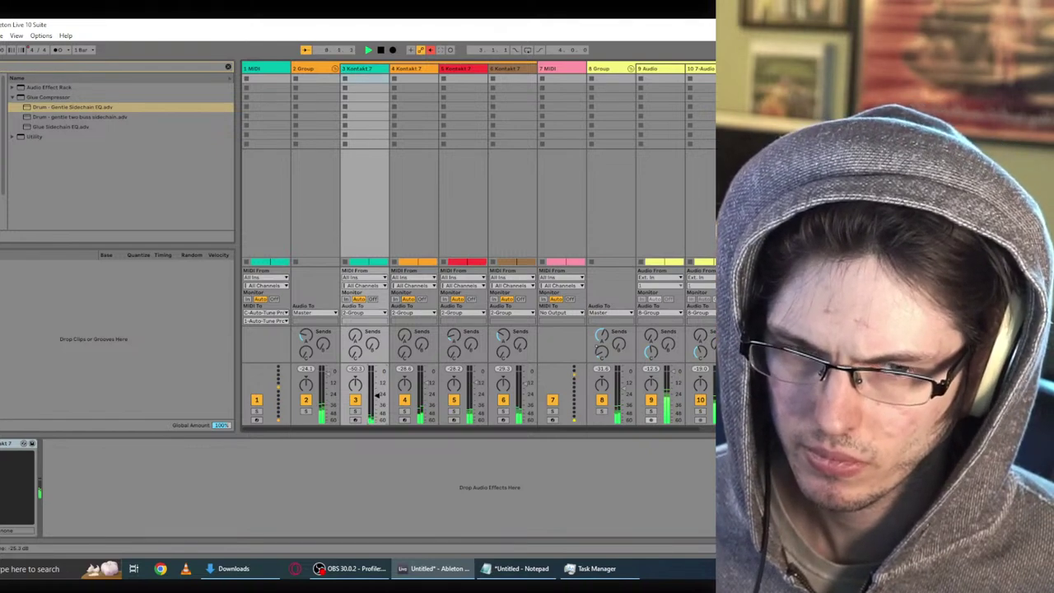
Step: Lower the instrument group's sidechain EQ gain further and flatten the upper-mid dip in the vocal group's EQ Eight
click(329, 69)
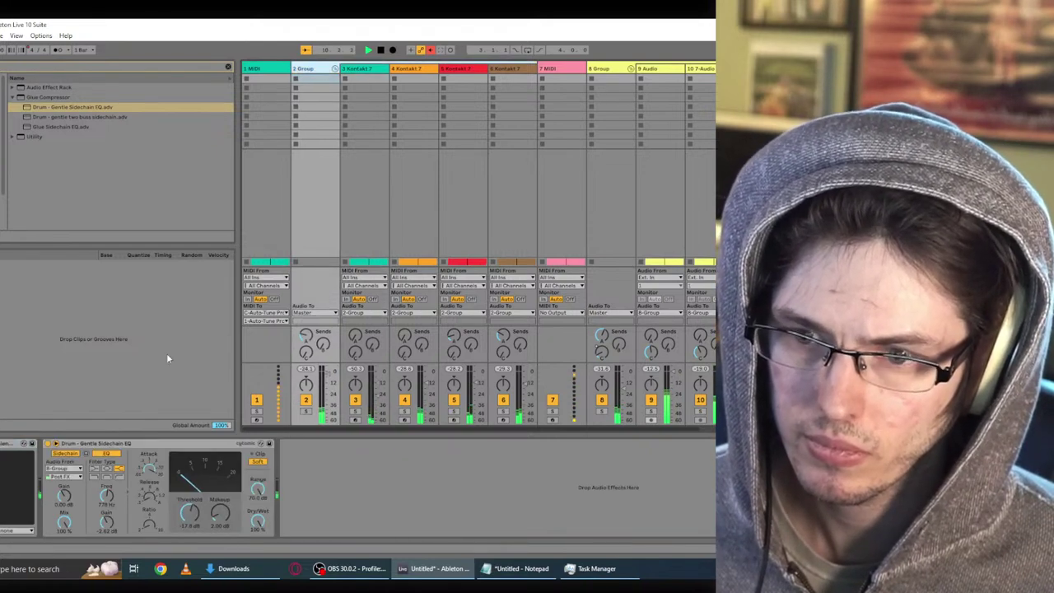
drag(105, 527, 105, 536)
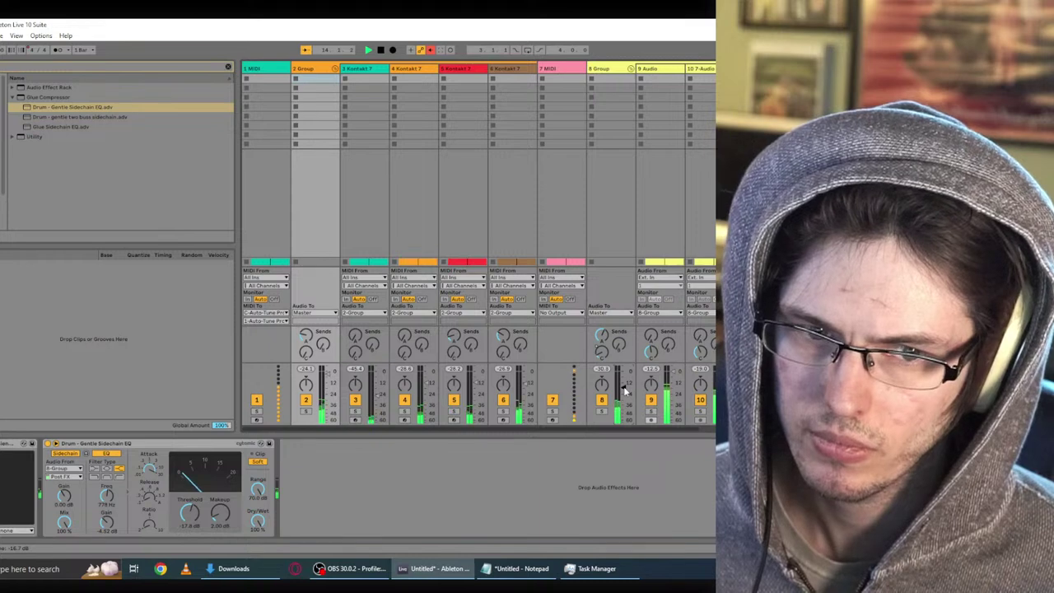
click(609, 71)
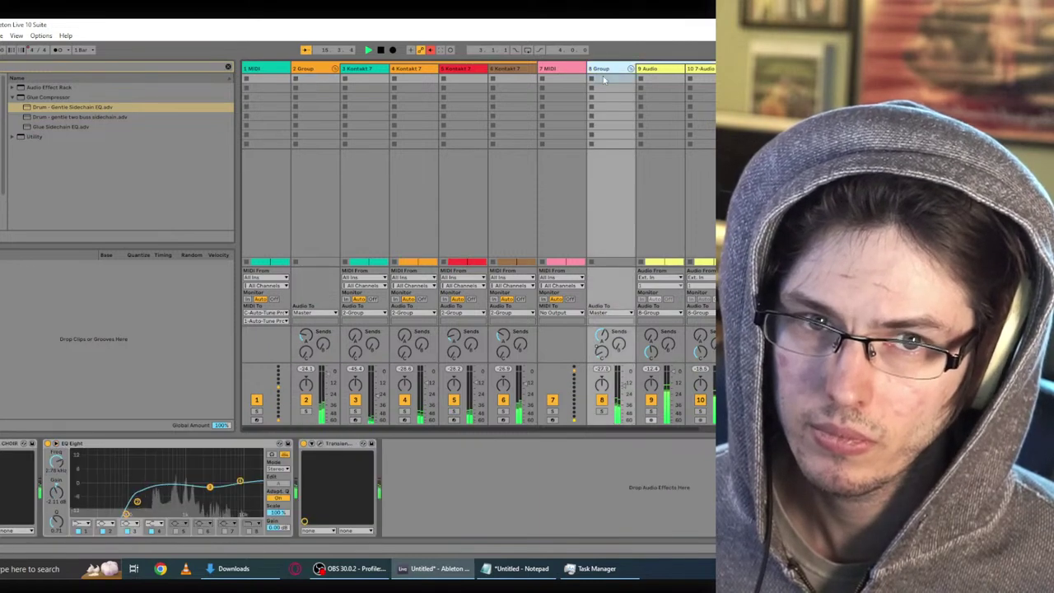
drag(210, 486, 212, 483)
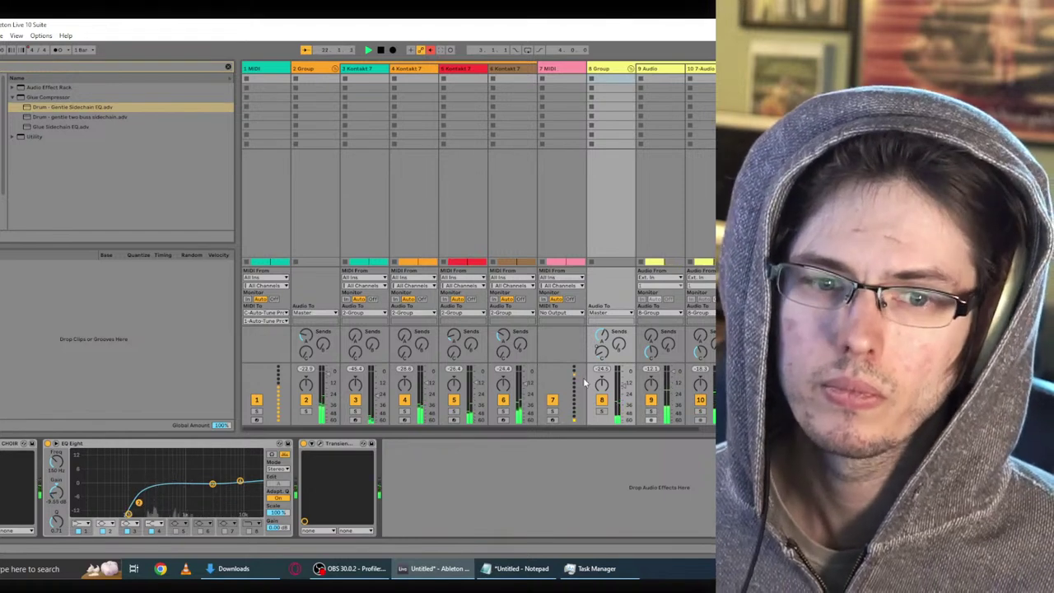
Step: Replay the song and raise the sidechain EQ frequency of the instrument group's compressor above 1 kHz
key(space)
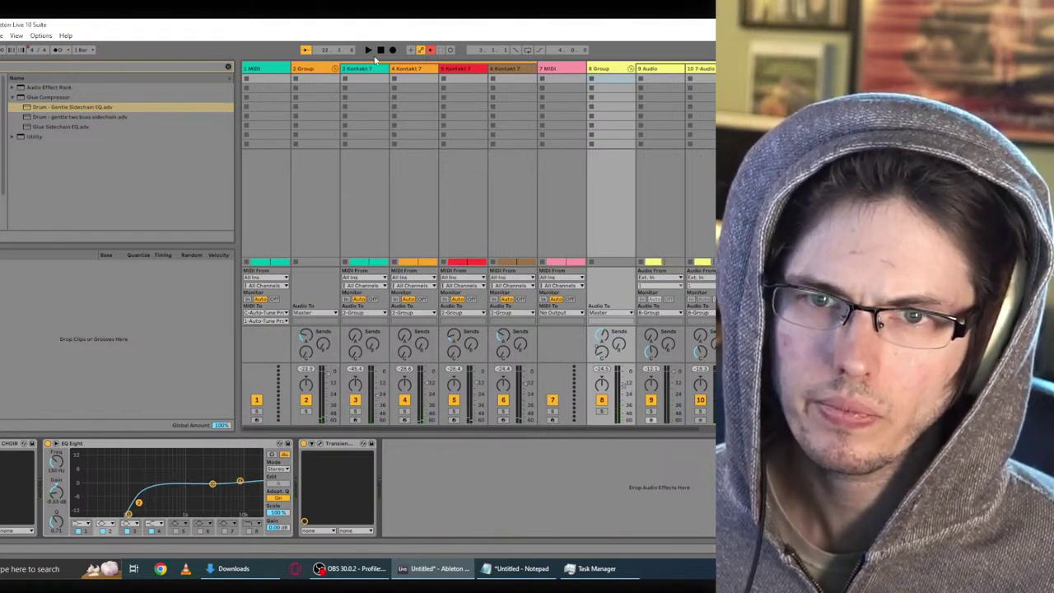
click(370, 51)
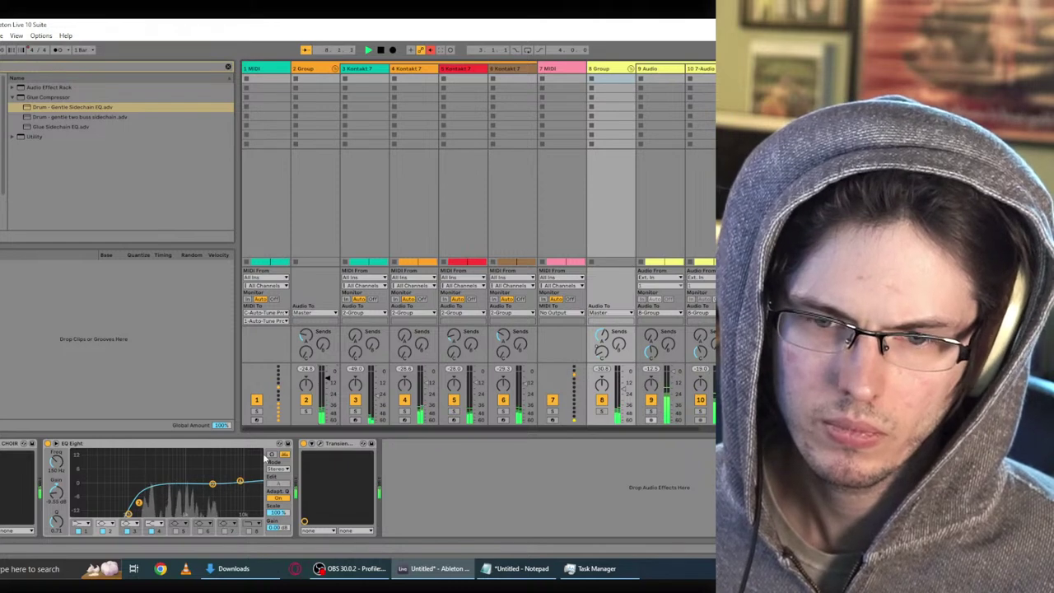
click(306, 69)
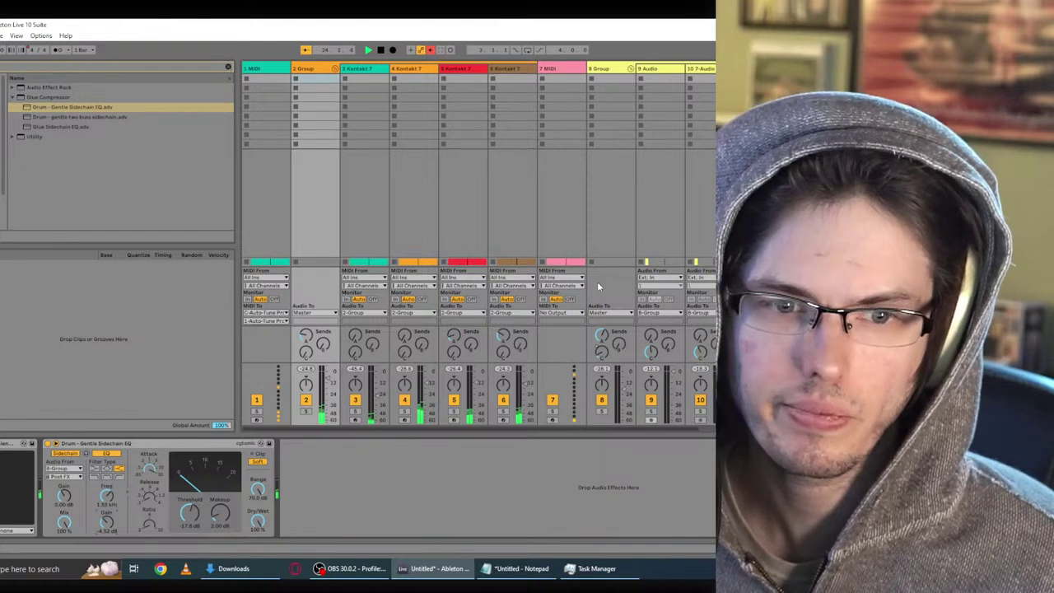
click(369, 50)
Step: Bypass the vocal group's Transient Master and shift the low-cut point of its EQ Eight to a higher frequency
click(597, 157)
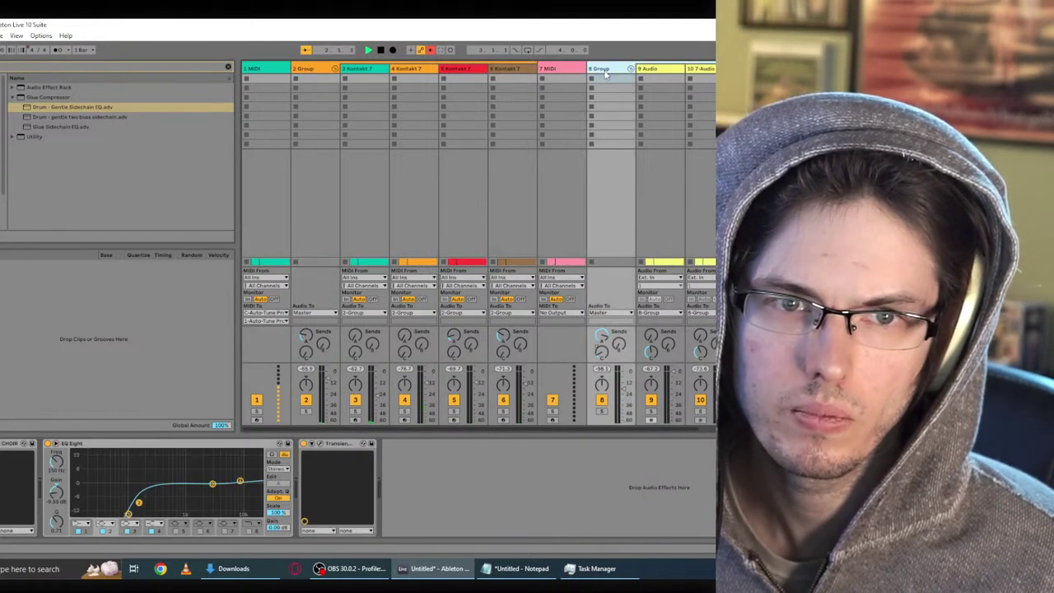
click(322, 450)
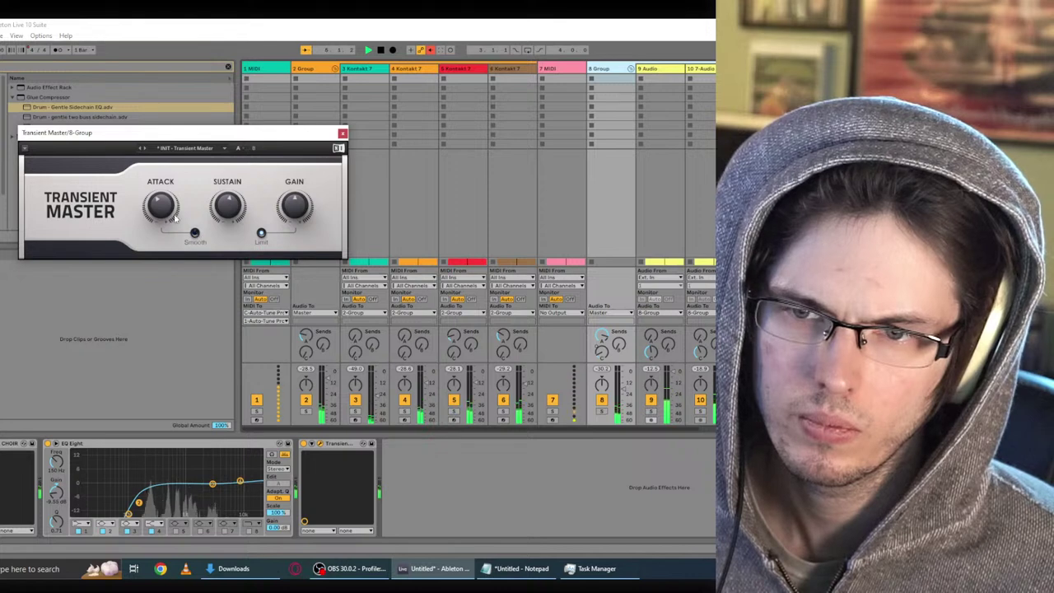
click(304, 445)
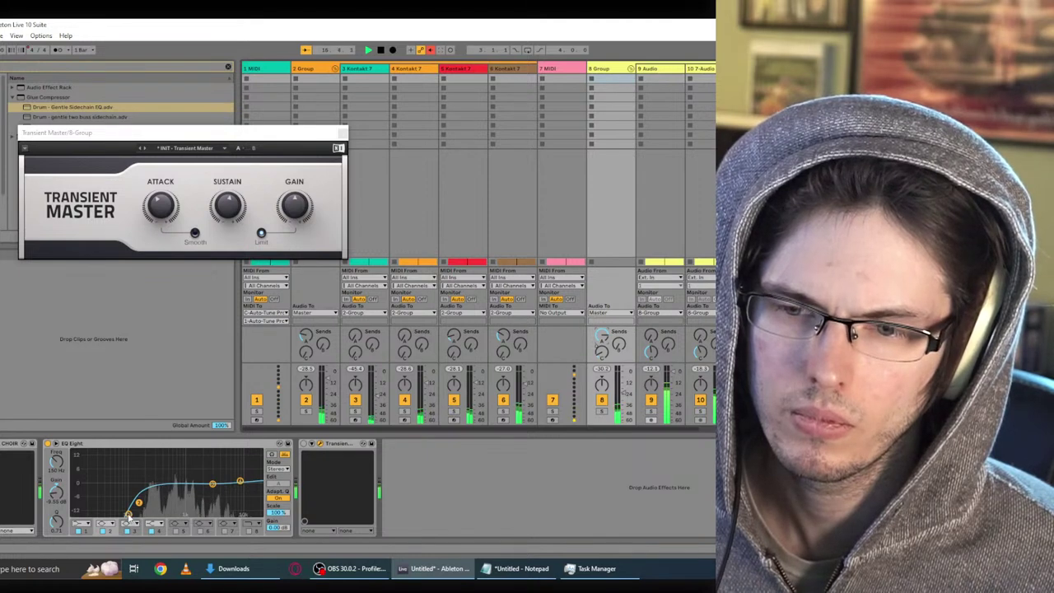
drag(129, 514, 141, 502)
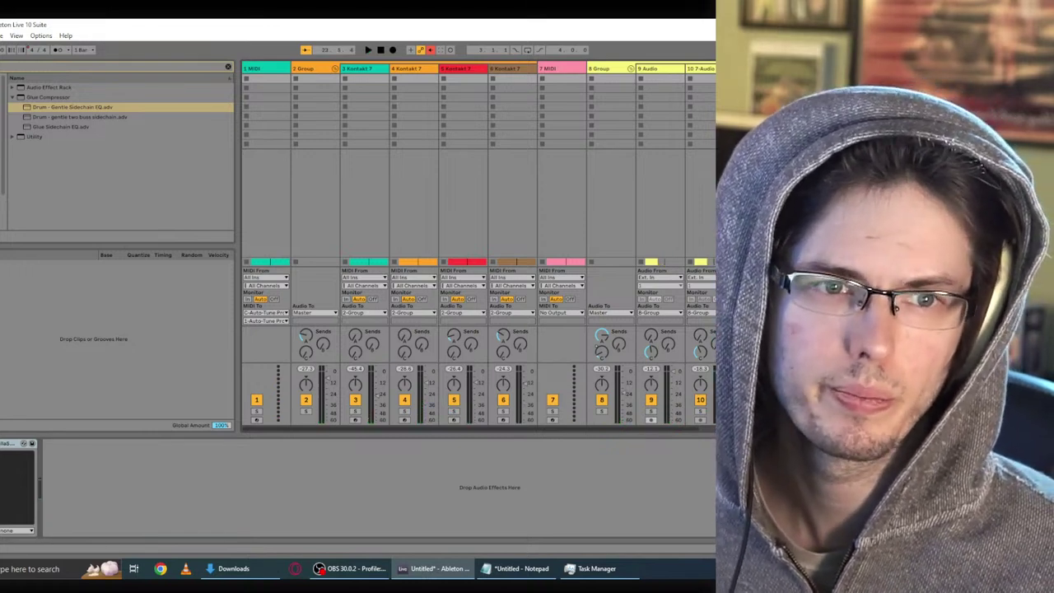
Step: Add a second ValhallaSupermassive return track with the same reverb settings and set its EQ Low to 2000 Hz
key(ctrl+alt+t)
click(706, 69)
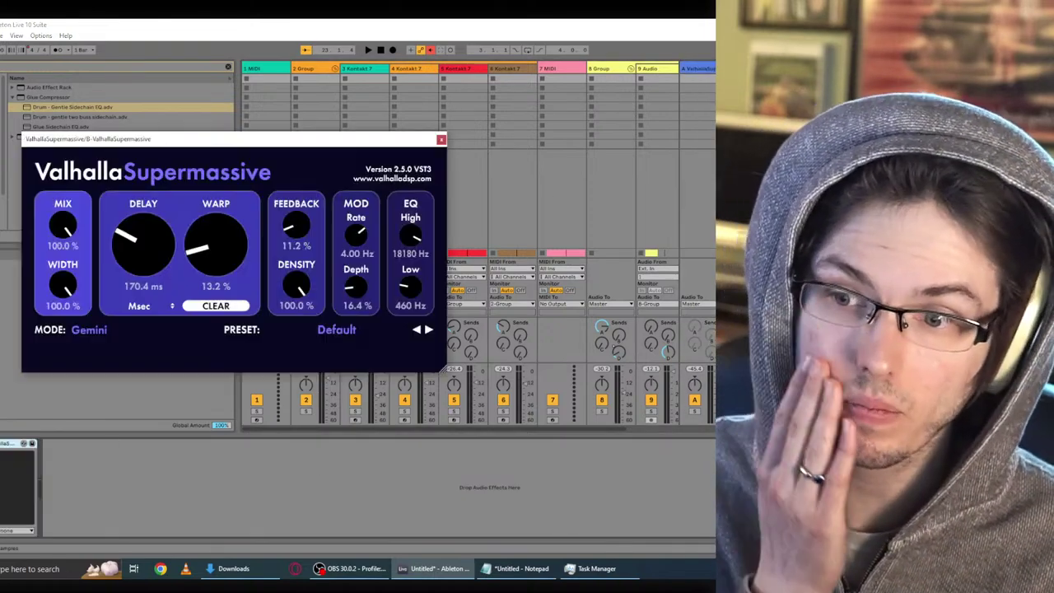
drag(410, 287, 431, 110)
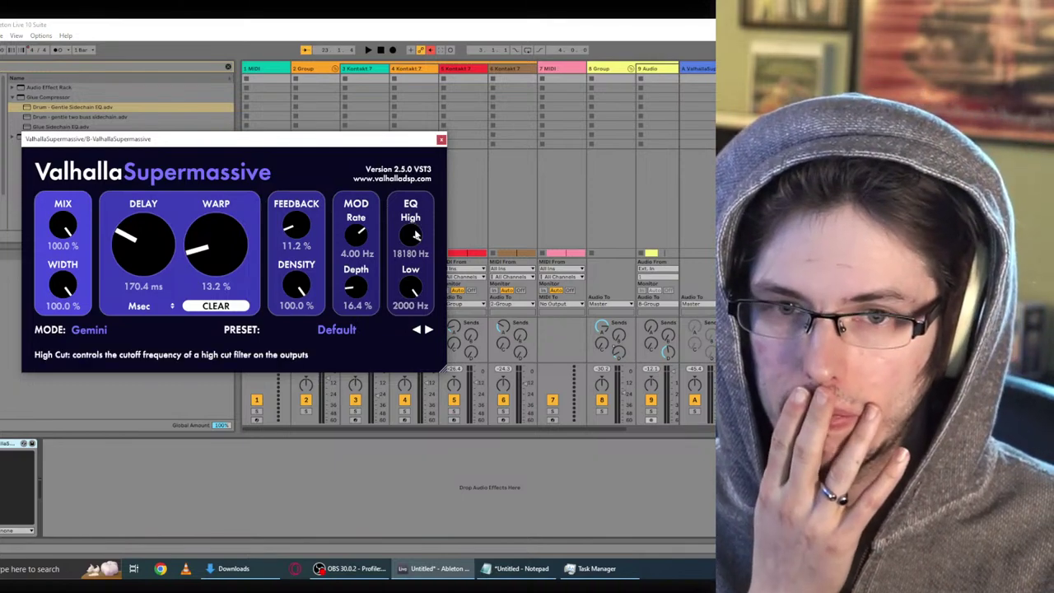
Step: Set EQ High to 8670 Hz in return B's Supermassive, switch the instrument group's reverb send to return B, and replay the song
drag(416, 236, 420, 269)
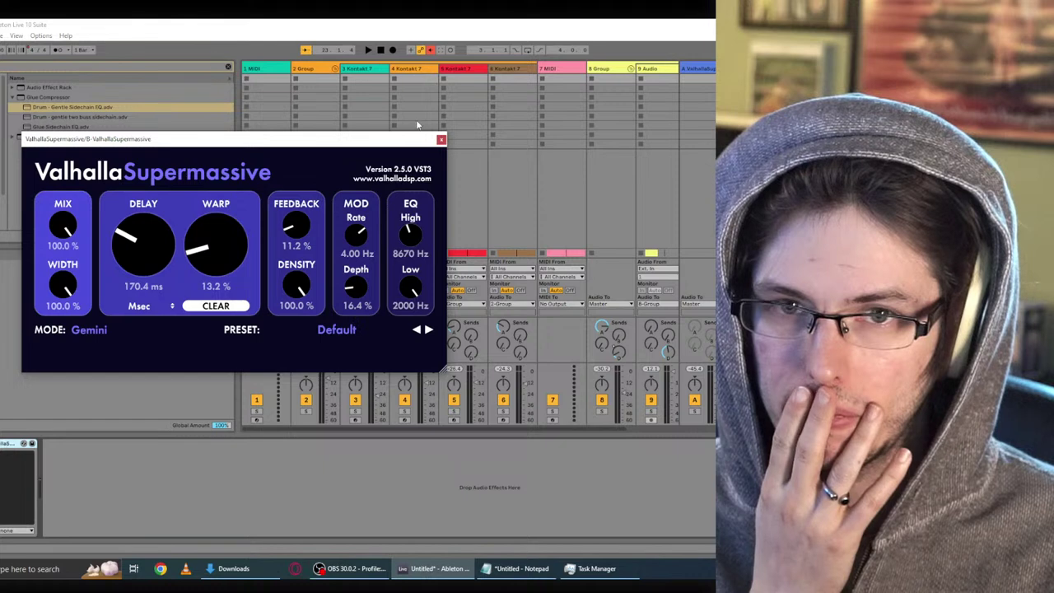
click(441, 139)
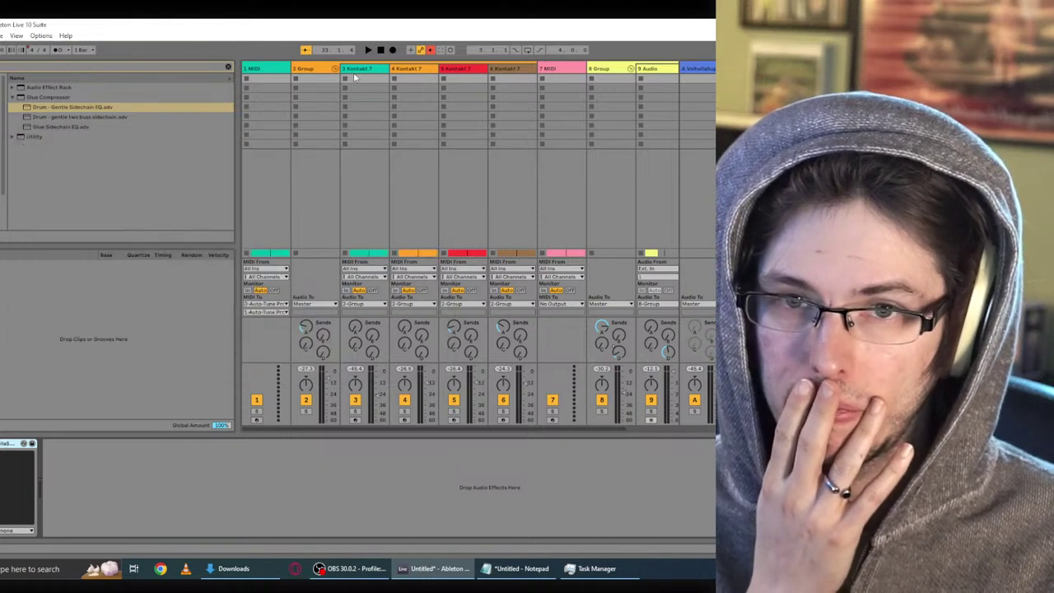
click(311, 70)
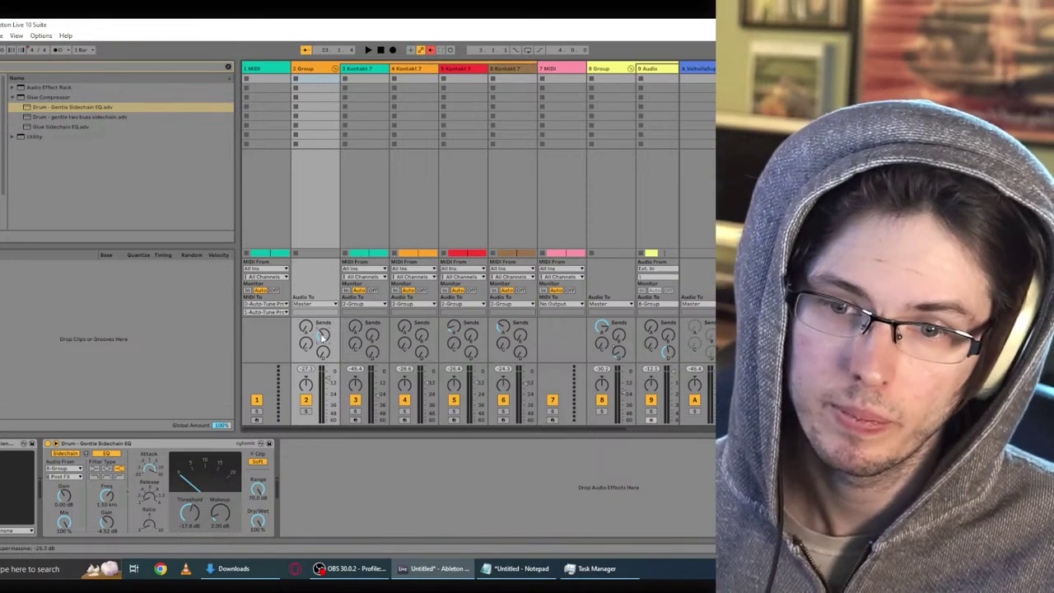
key(space)
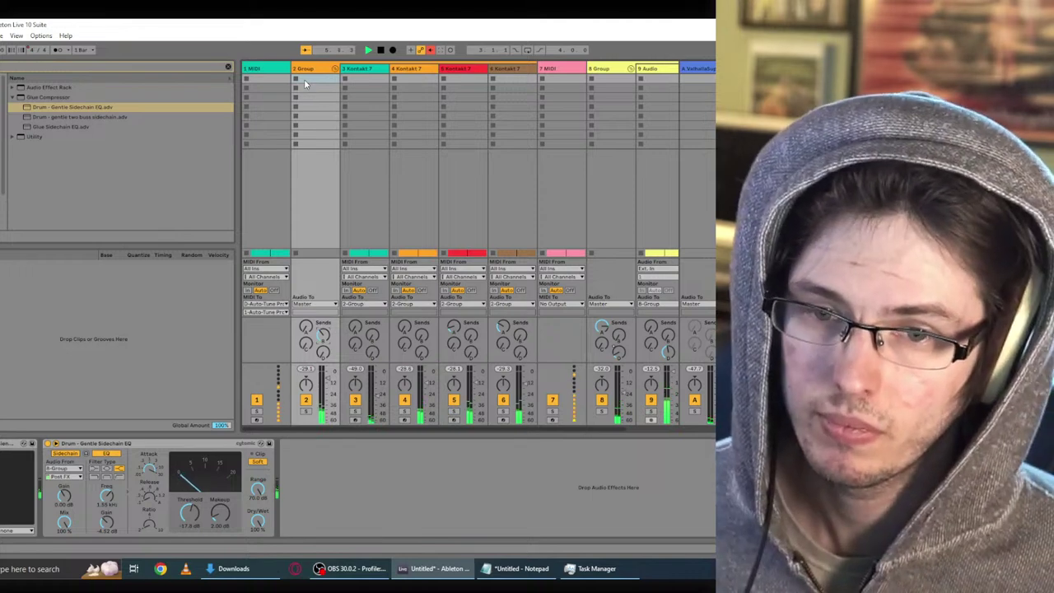
Step: Set EQ High to 20000 Hz in the Supermassive reverb on return A
click(701, 71)
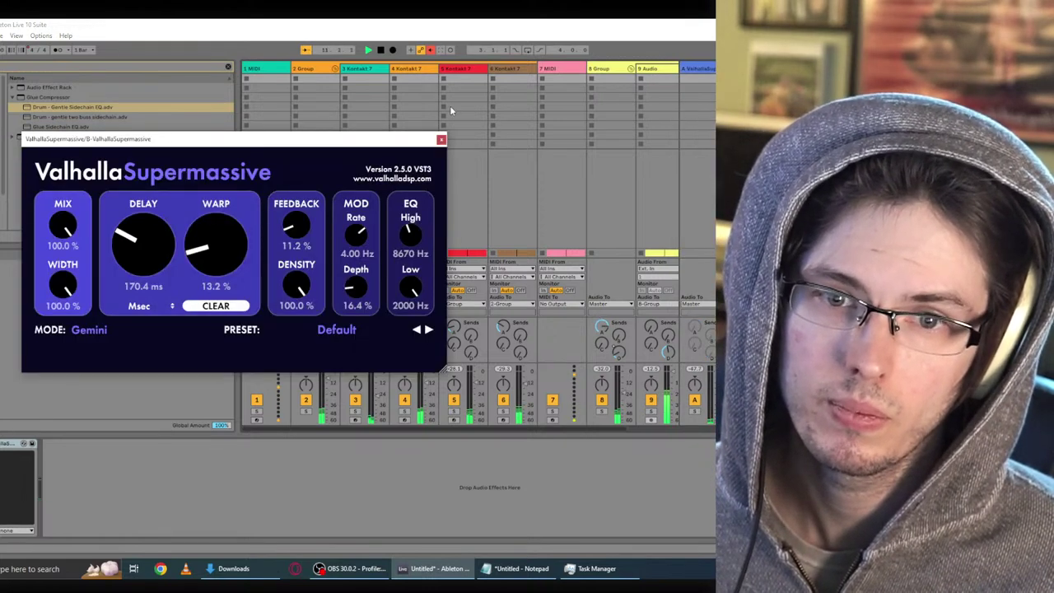
click(441, 140)
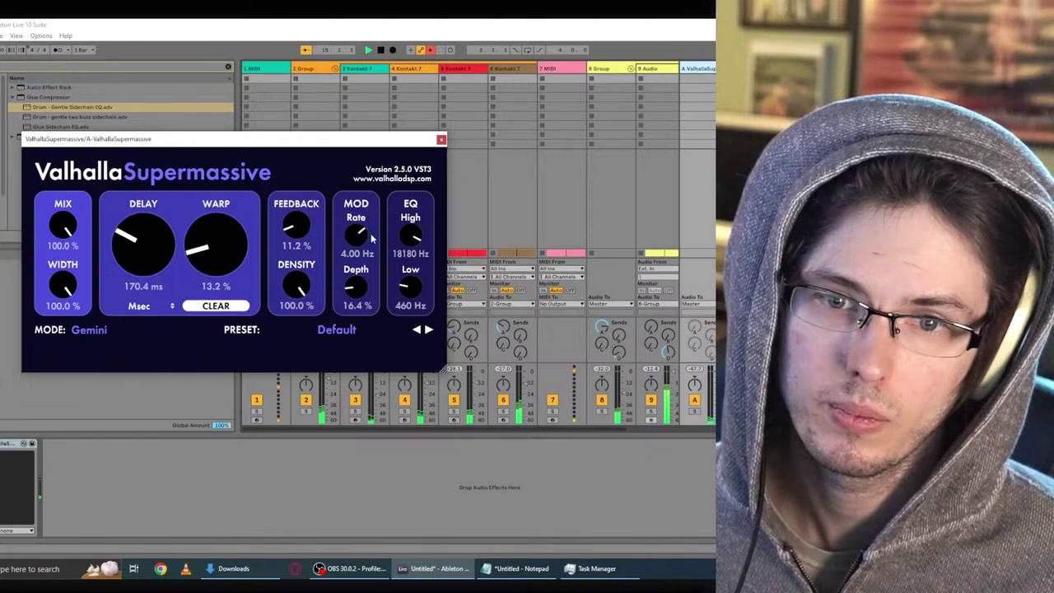
drag(414, 240, 415, 199)
drag(409, 290, 410, 296)
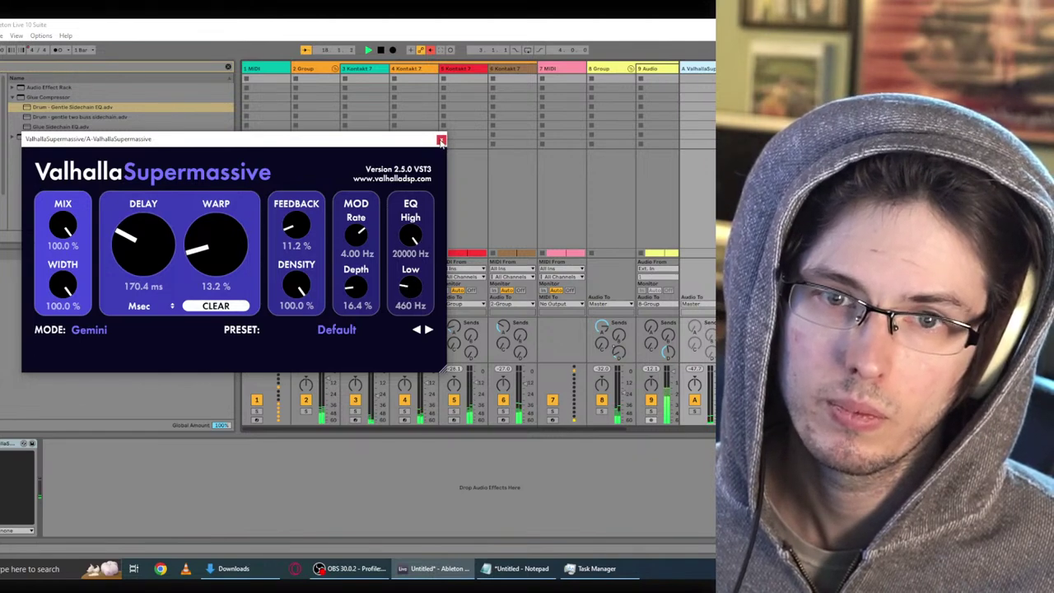
click(441, 140)
Step: Set EQ Low to 10 Hz in the Supermassive reverb on return B
click(682, 103)
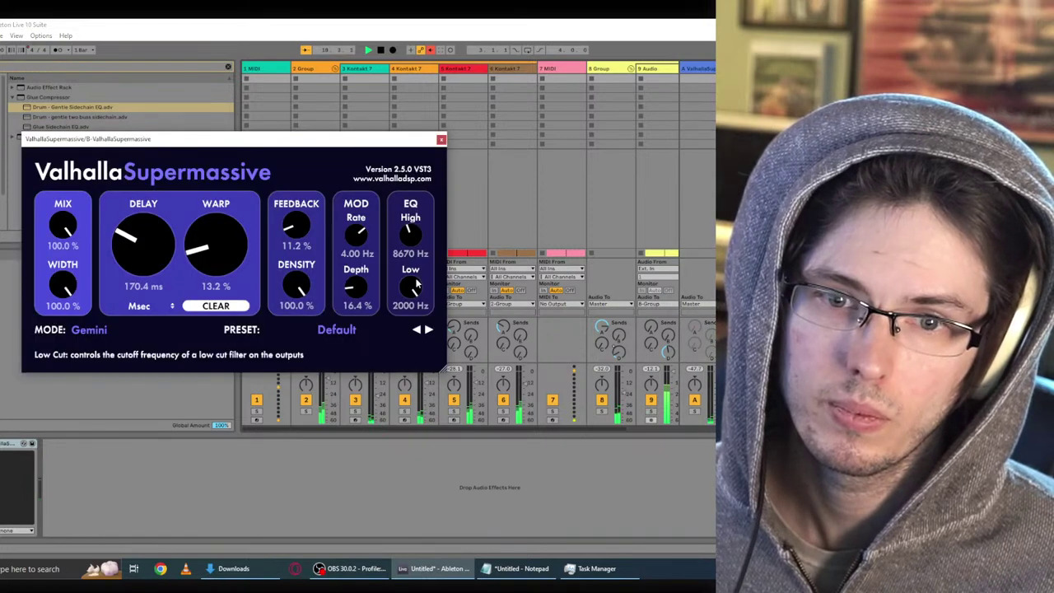
drag(411, 300, 420, 422)
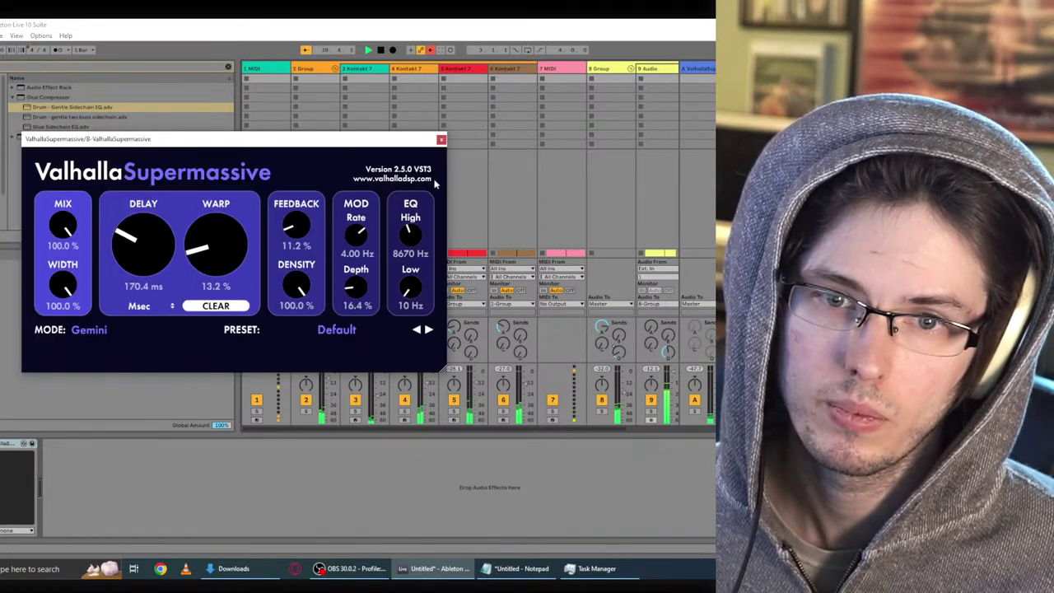
click(441, 140)
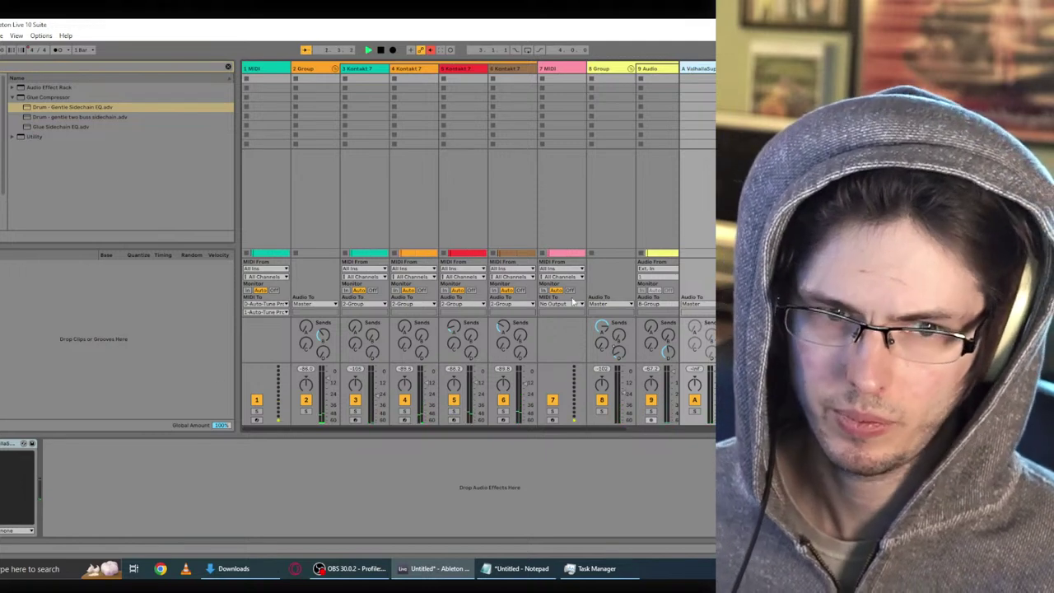
Step: Set EQ Low to 2000 Hz in return A's Supermassive reverb
click(666, 69)
click(689, 68)
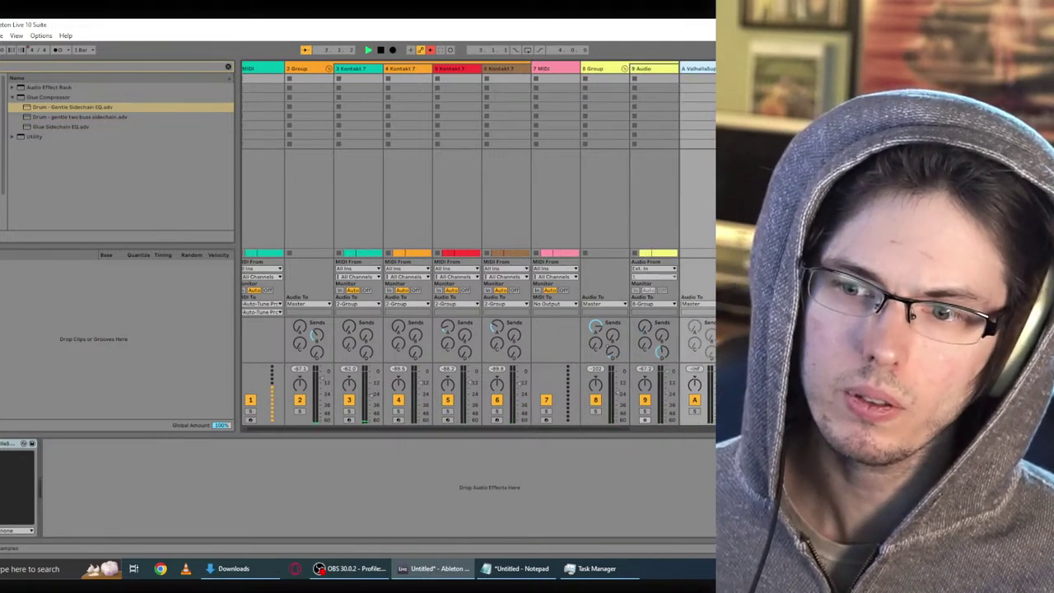
click(2, 443)
drag(411, 280, 416, 237)
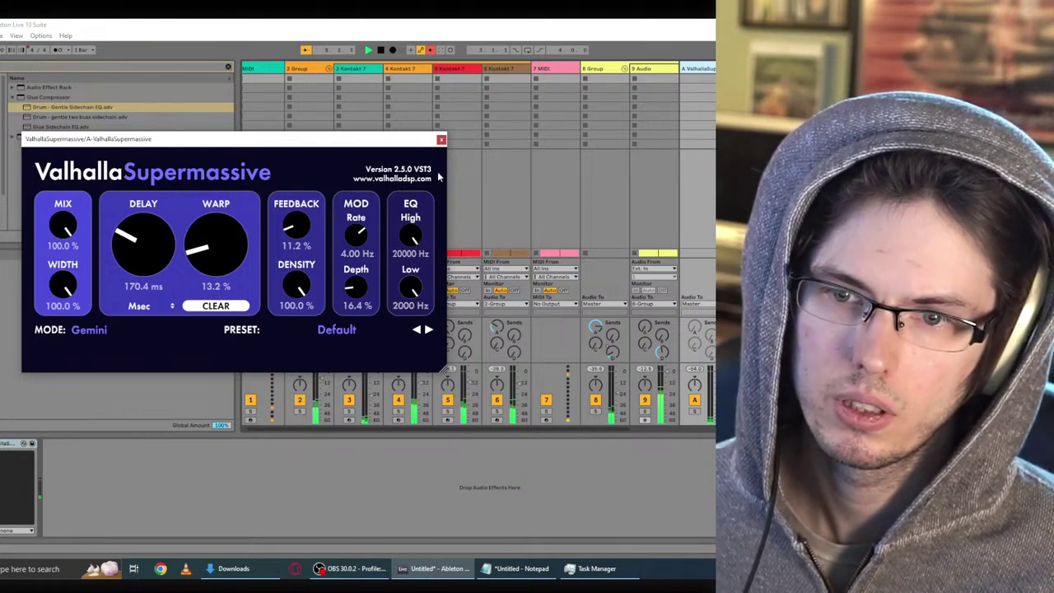
click(440, 141)
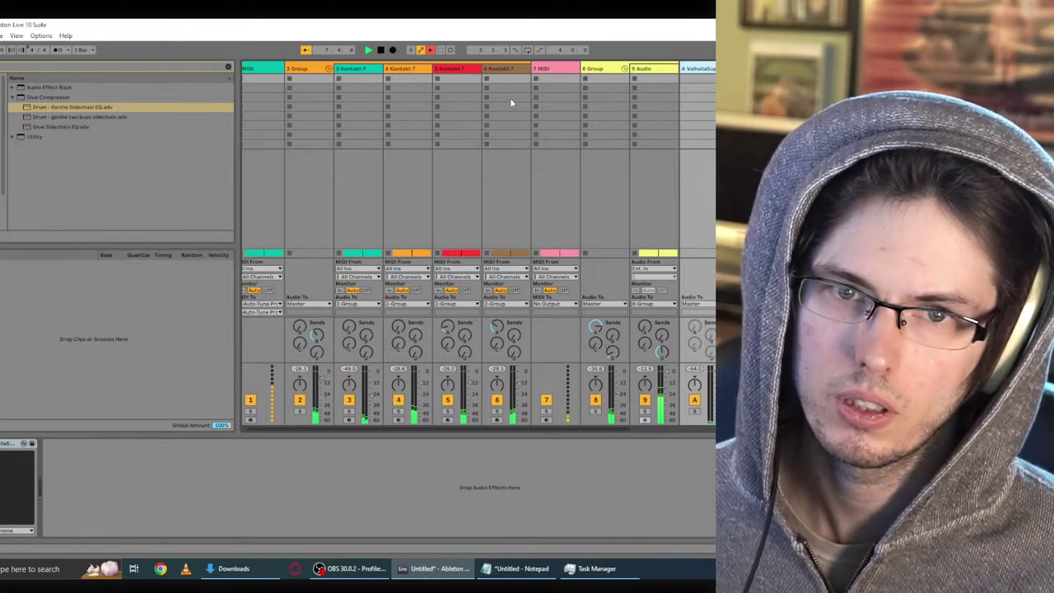
Step: Reshape the vocal group's EQ Eight with a gentler low cut, a high boost of about 2.1 dB and an upper-mid dip of about 2.4 dB
click(594, 74)
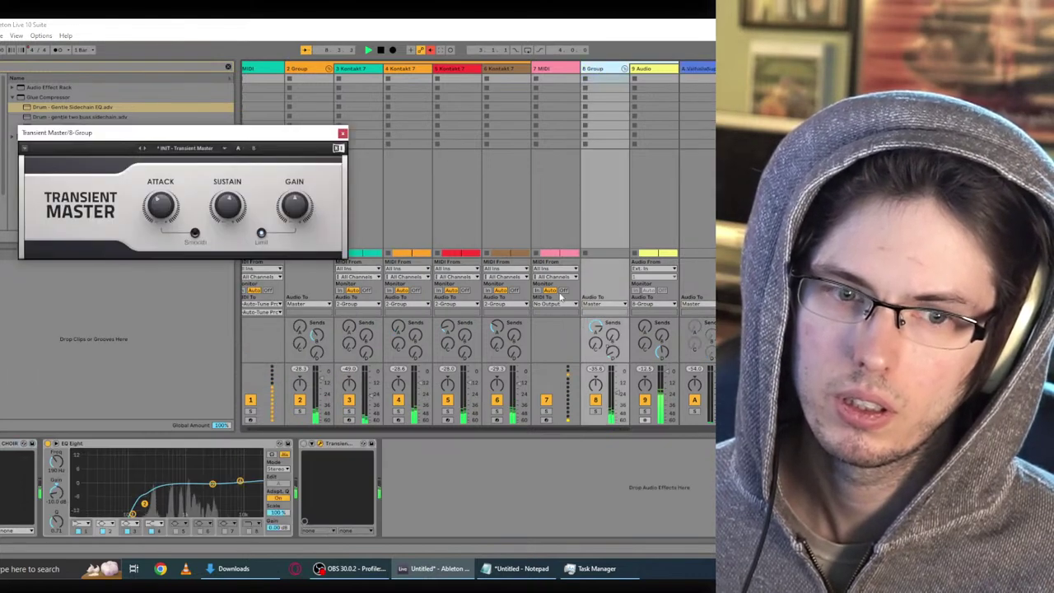
click(144, 505)
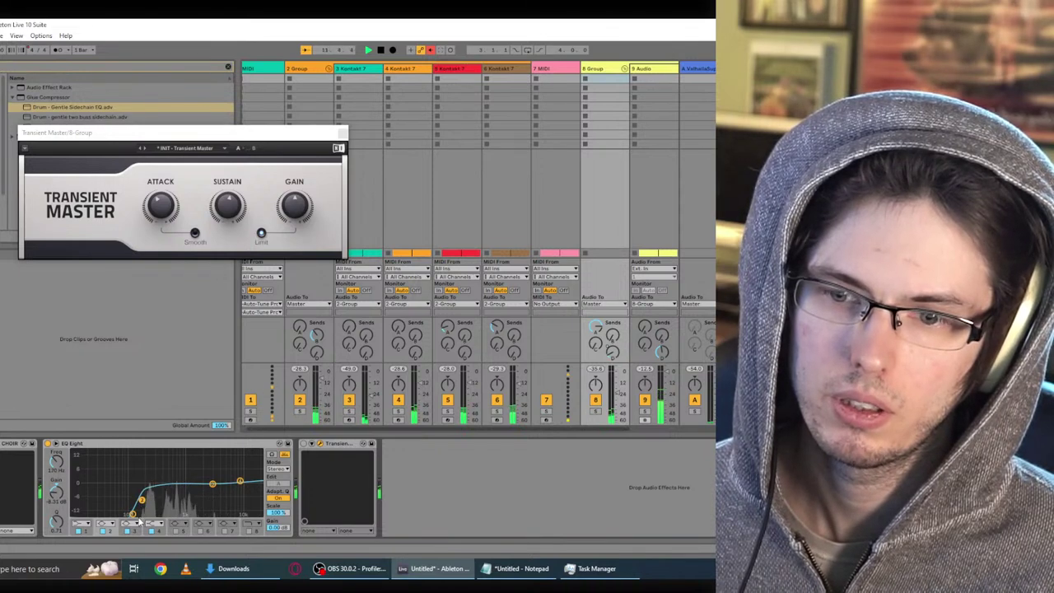
click(237, 482)
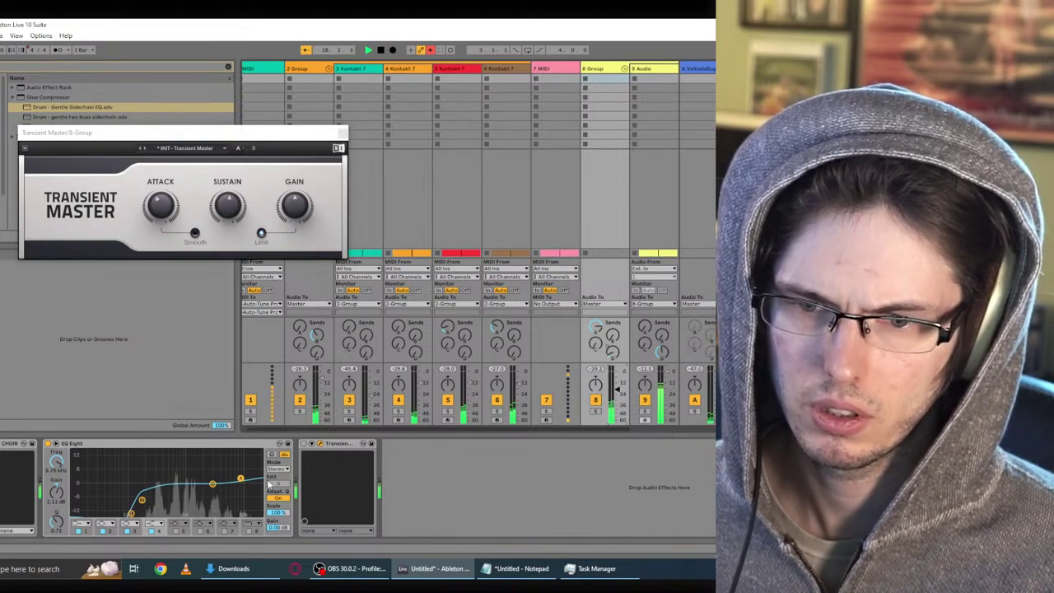
click(212, 486)
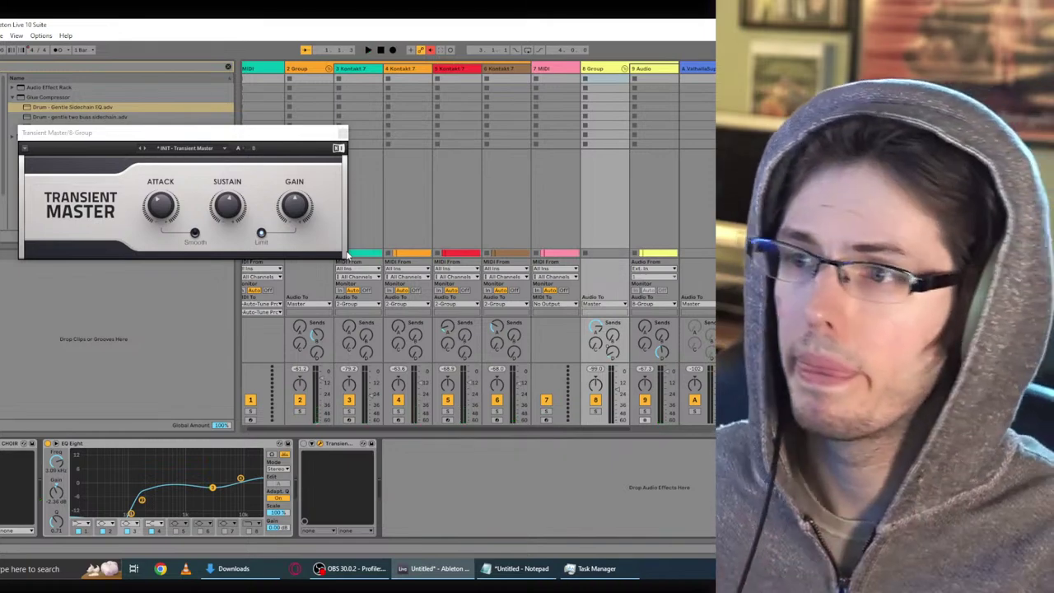
Step: Replay the song, close Transient Master and lower the instrument group's volume slightly
key(space)
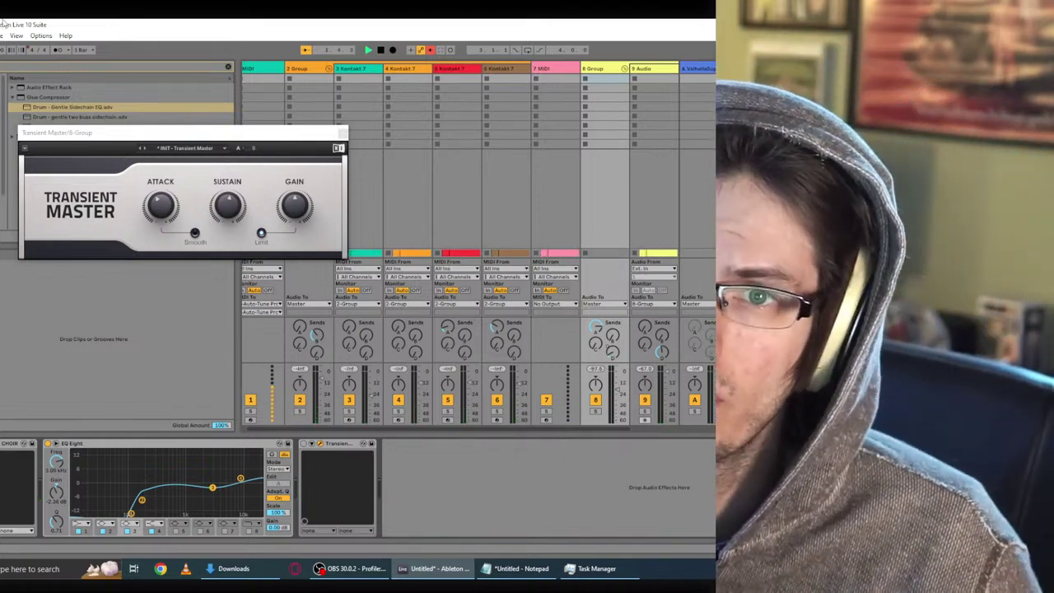
click(343, 133)
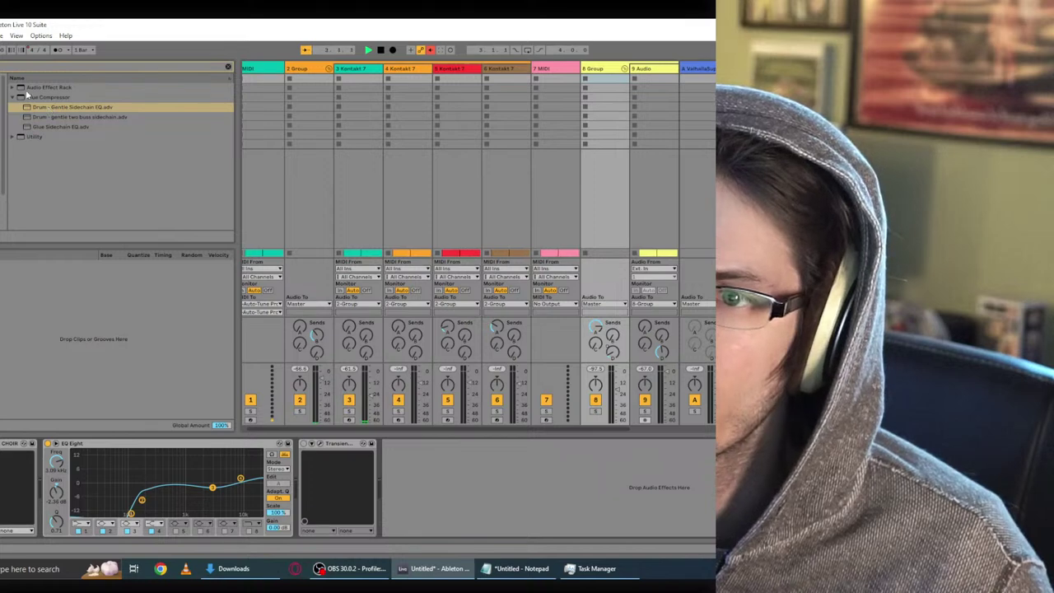
click(19, 97)
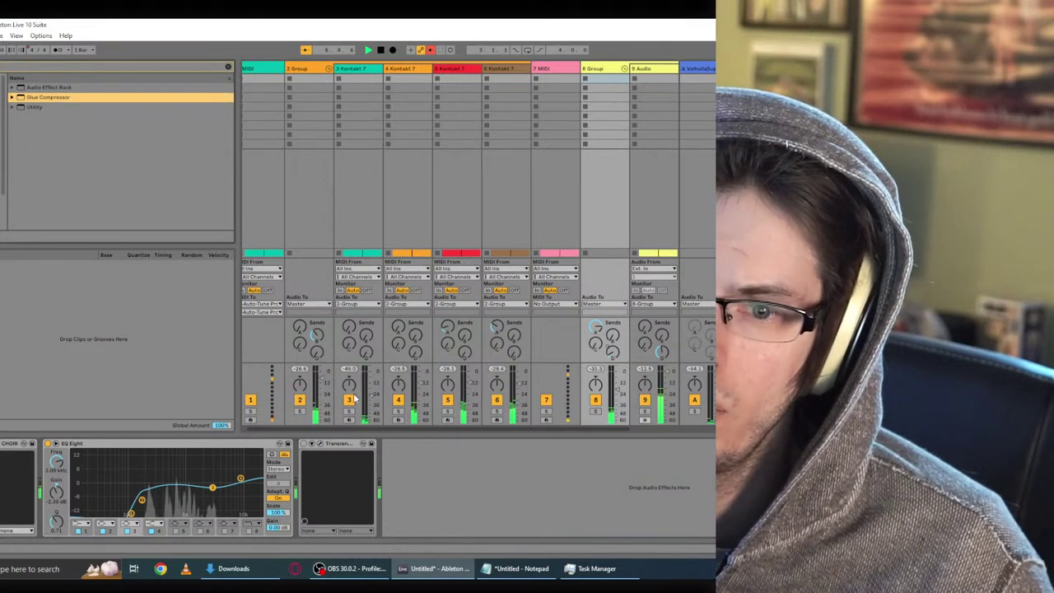
drag(322, 377, 321, 381)
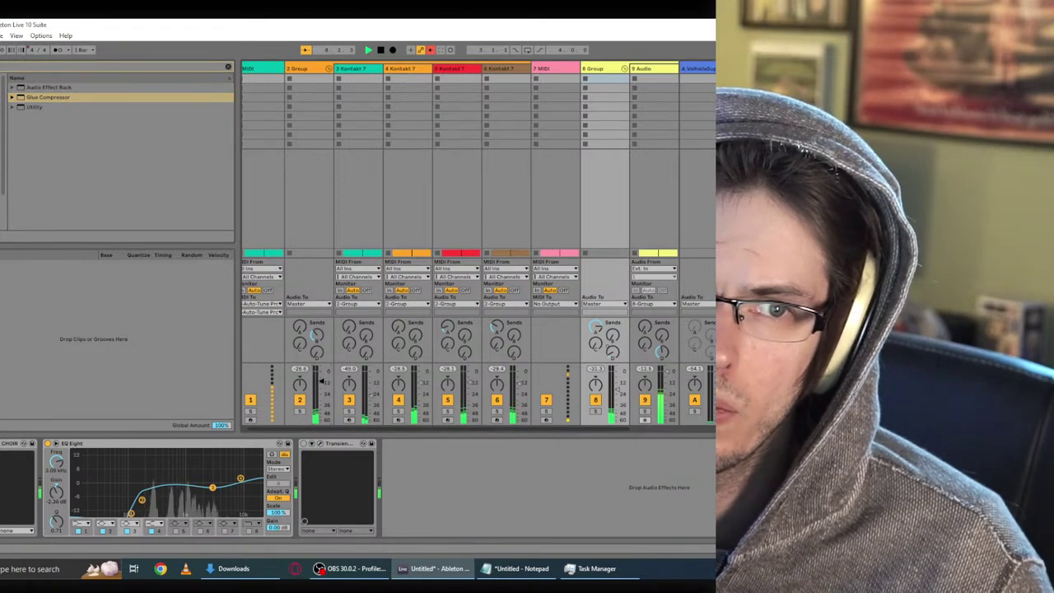
Step: In the master's Ozone Equalizer, boost the low shelf 2.1 dB at 320 Hz and cut bell 5 by 1.0 dB at 3213 Hz
click(901, 115)
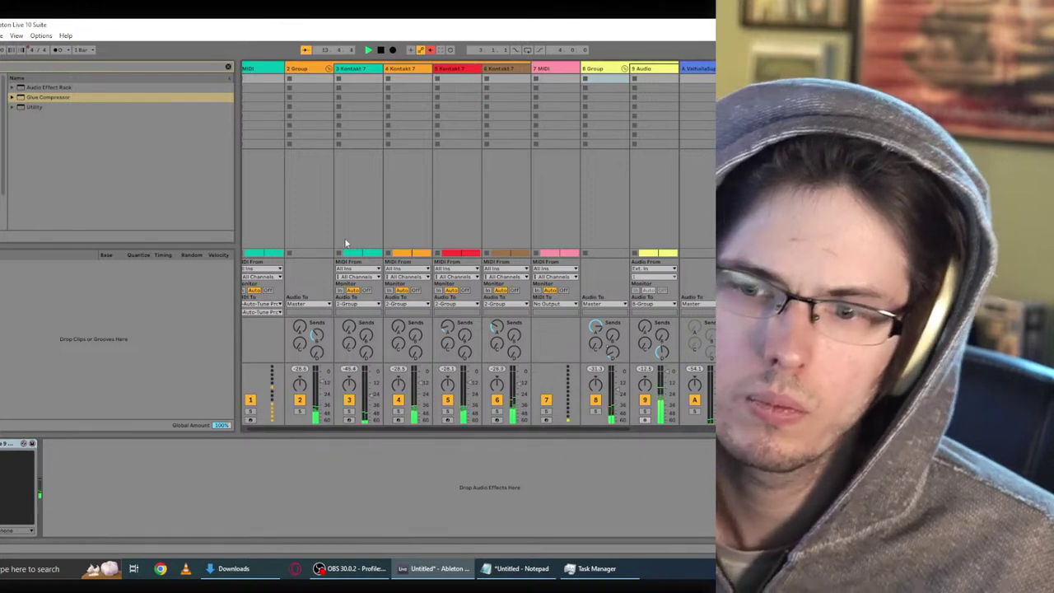
click(23, 443)
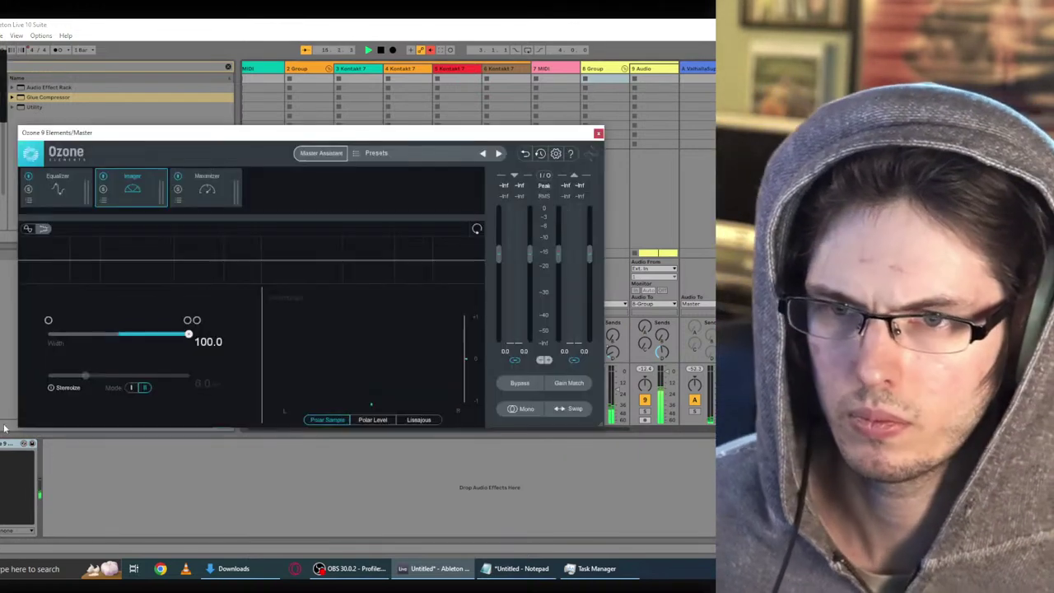
click(79, 187)
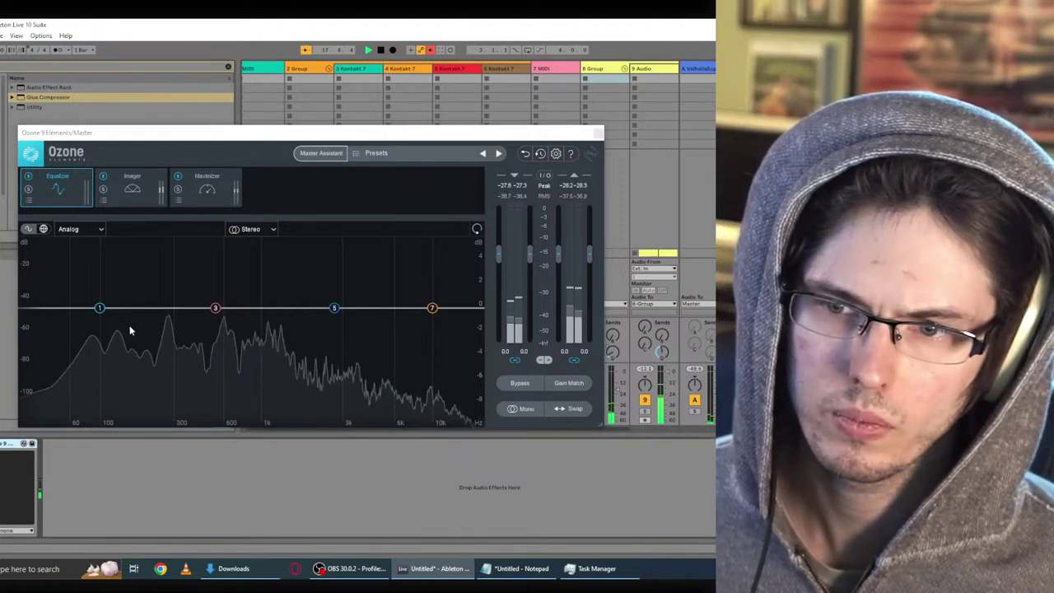
drag(100, 310, 177, 283)
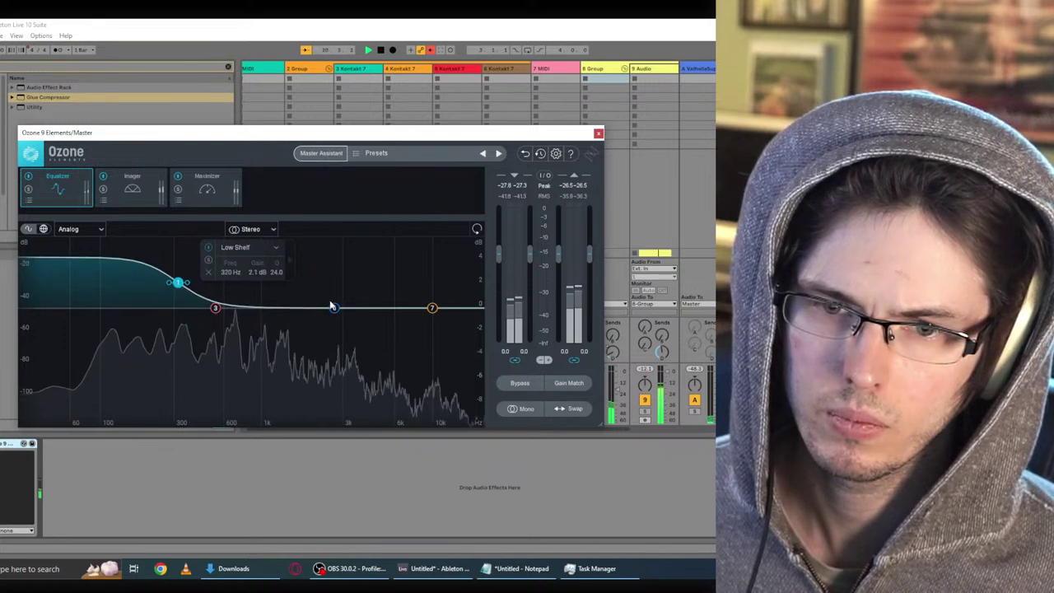
drag(337, 309, 363, 323)
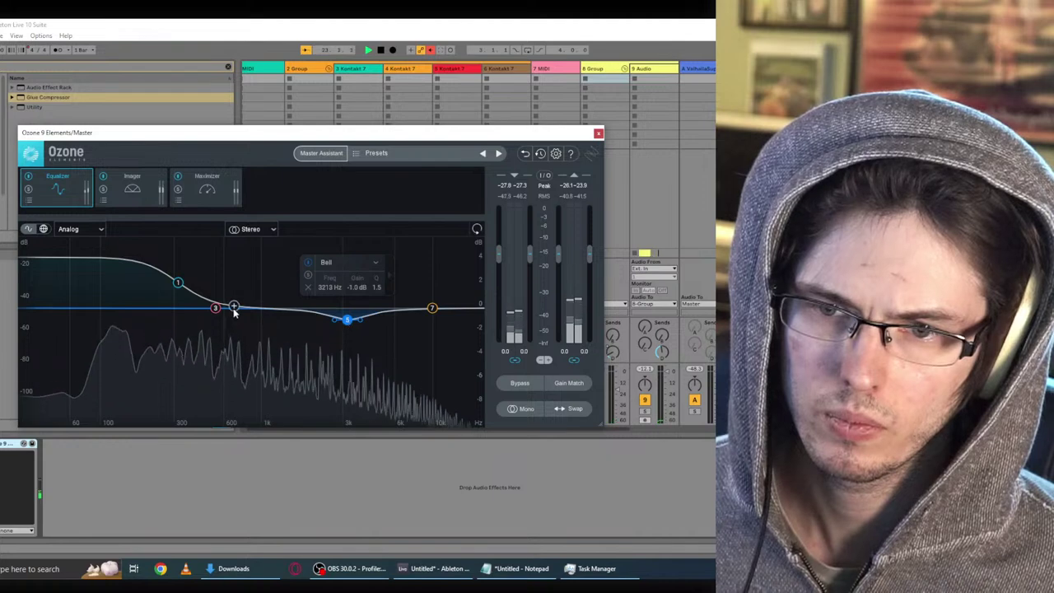
Step: Raise Ozone's bell 3 slightly, with the low shelf at 435 Hz, 3.8 dB, bell 5 at 3590 Hz, -1.4 dB, and the high shelf at 0.1 dB
drag(216, 310, 202, 266)
click(179, 284)
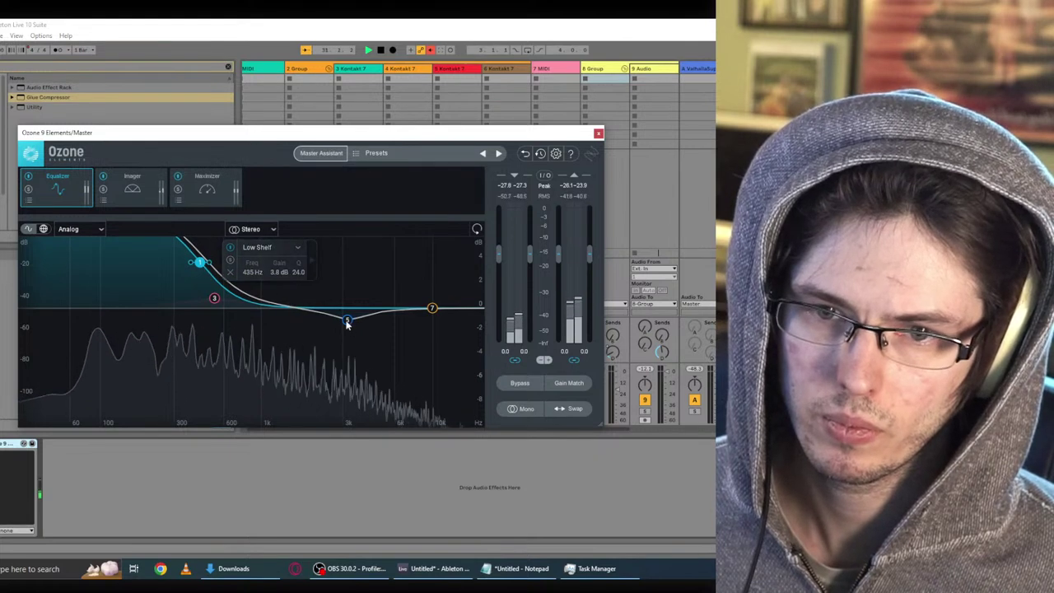
drag(348, 320, 360, 329)
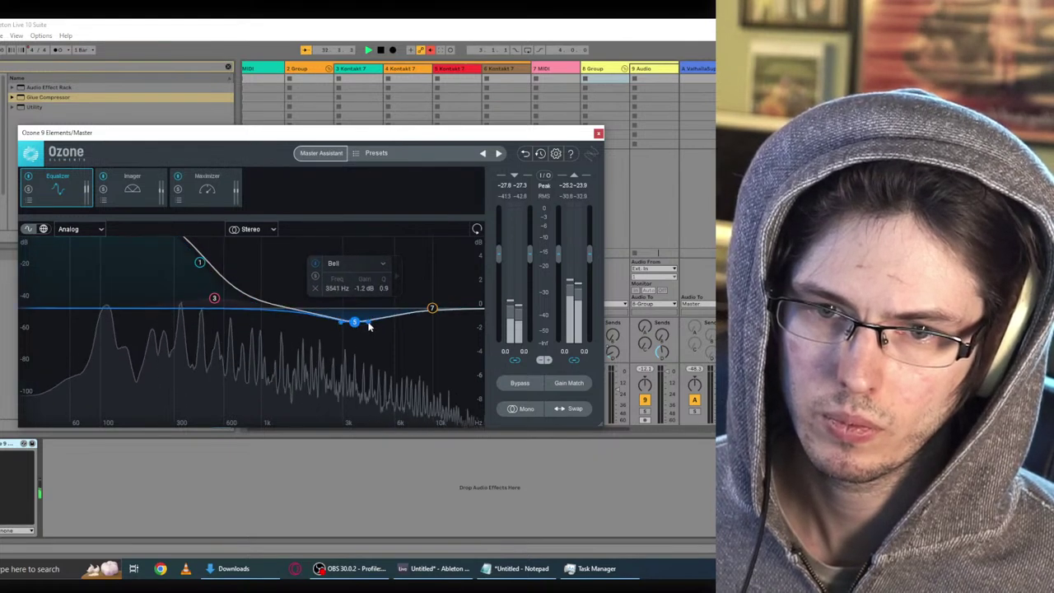
click(434, 309)
drag(438, 311, 441, 310)
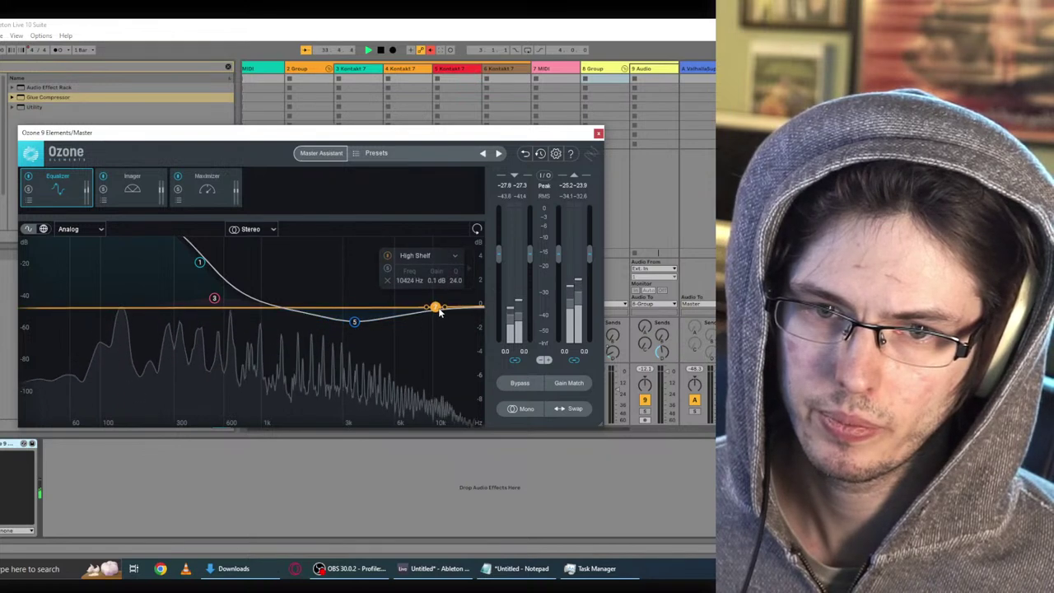
drag(354, 322, 355, 324)
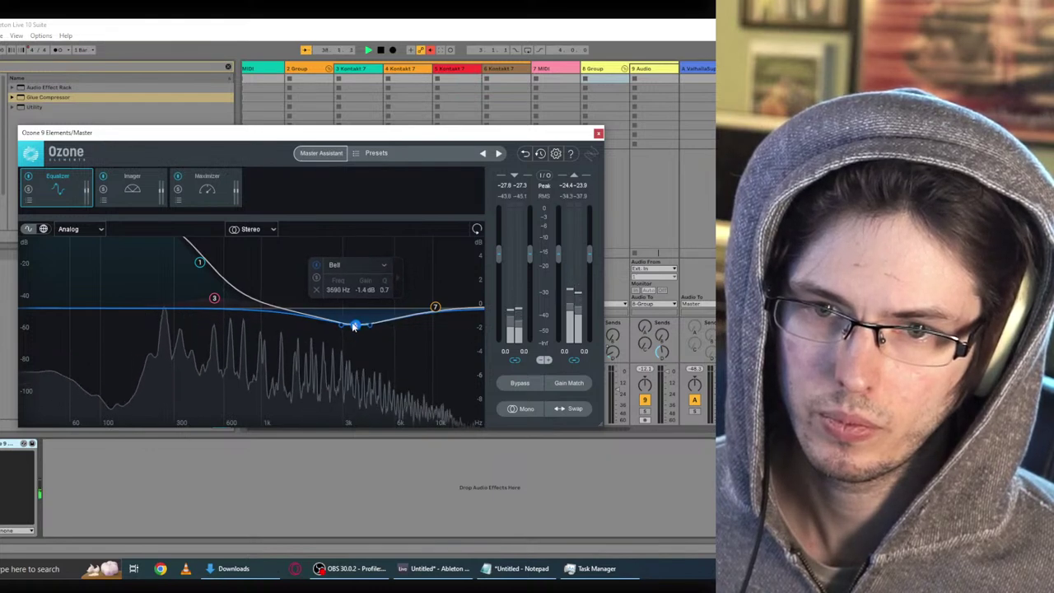
Step: Replay the song and set Ozone's bell 3 to 464 Hz, 1.4 dB, bell 5 to 4514 Hz, -0.6 dB, and low shelf to 368 Hz, 3.2 dB
click(381, 51)
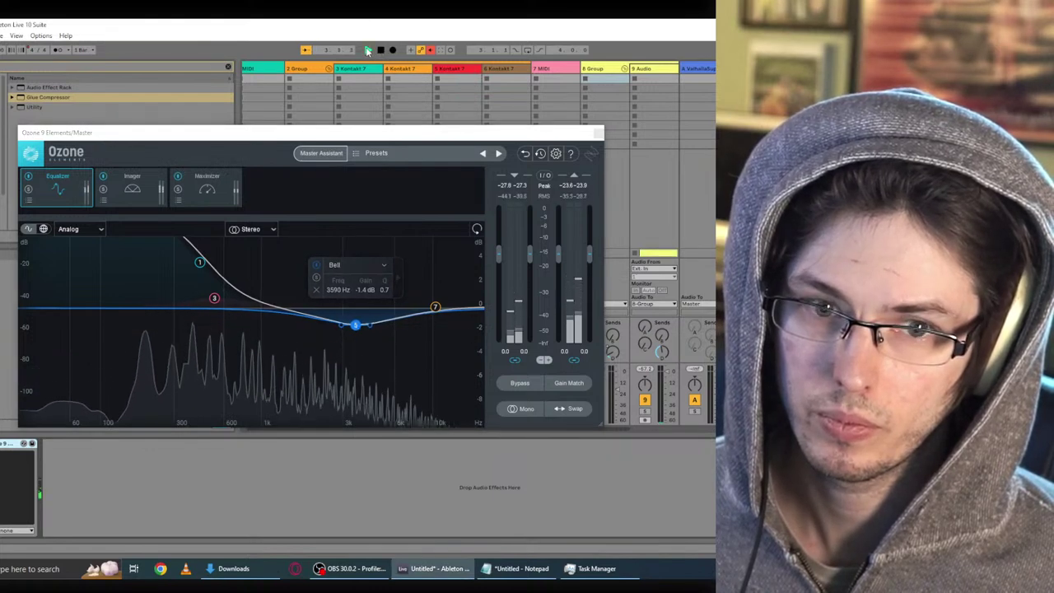
key(space)
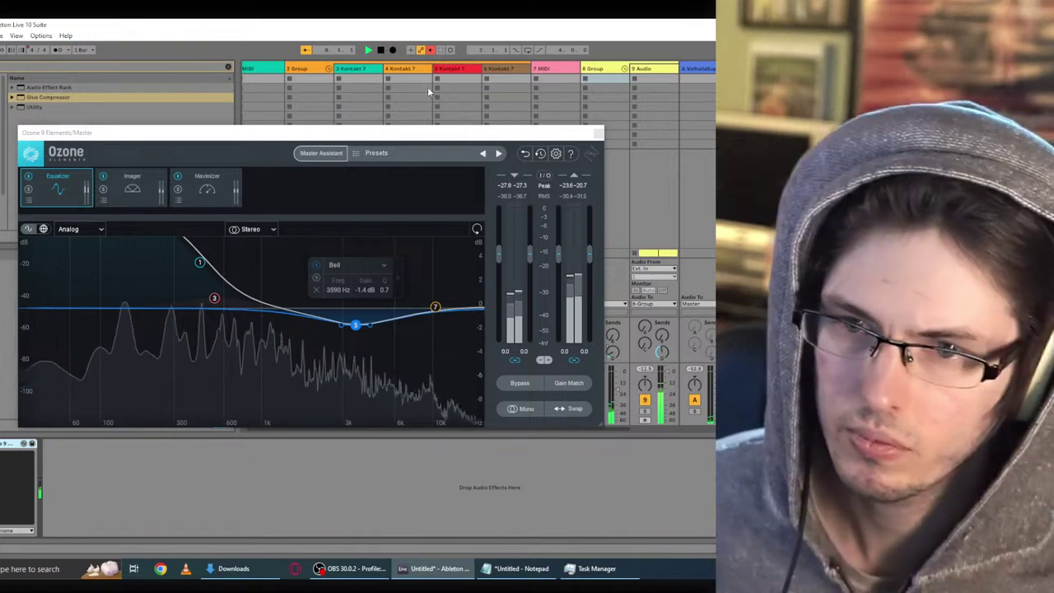
drag(201, 264, 205, 291)
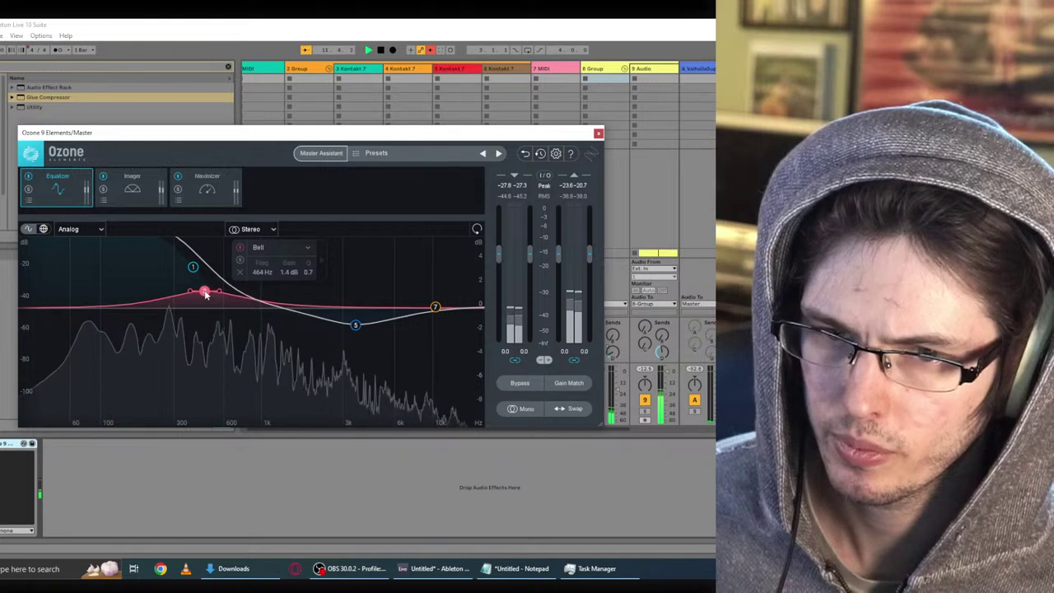
drag(355, 324, 373, 317)
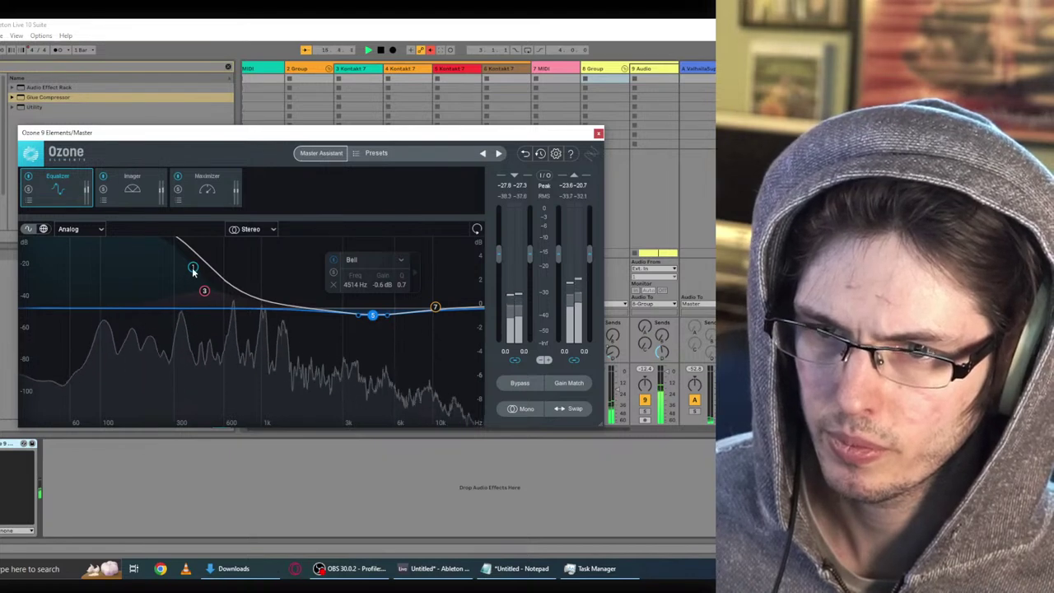
drag(192, 266, 186, 274)
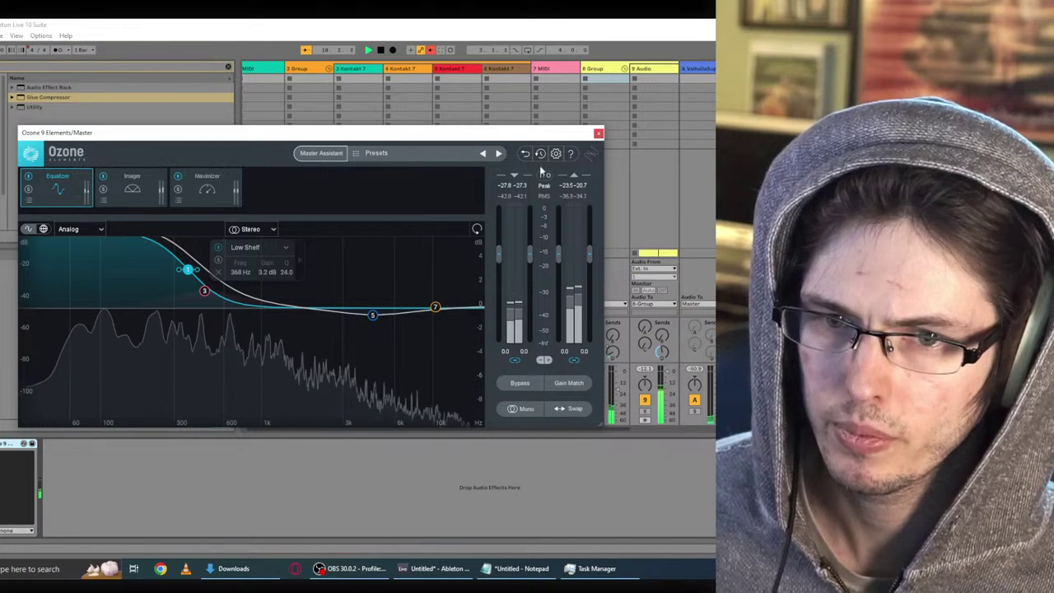
Step: Set Ozone's bell 5 to 4609 Hz, -0.8 dB, replay the song and reopen the master's Ozone Equalizer
drag(380, 318, 374, 317)
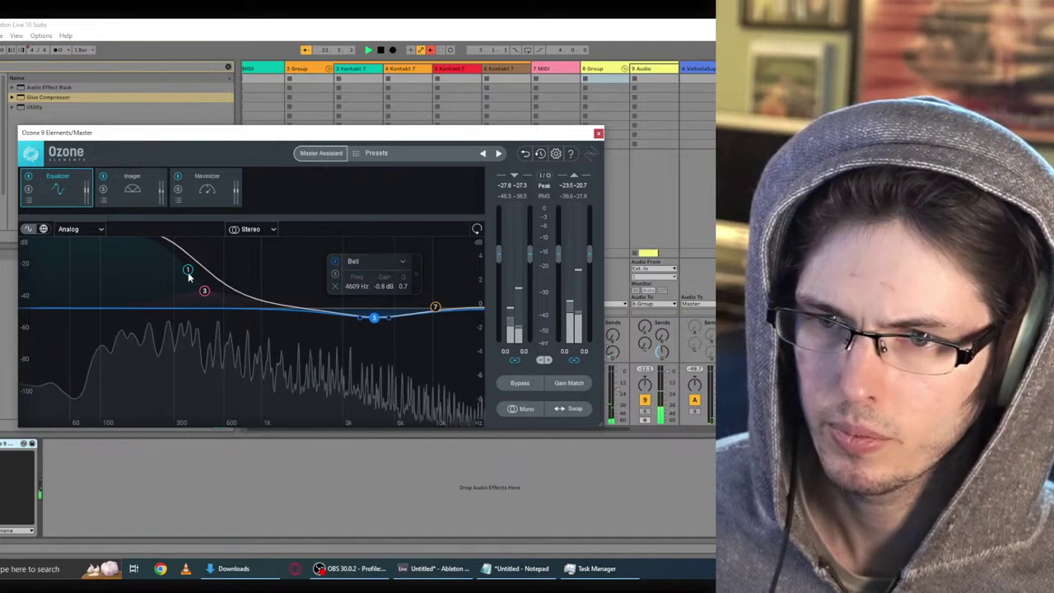
click(598, 133)
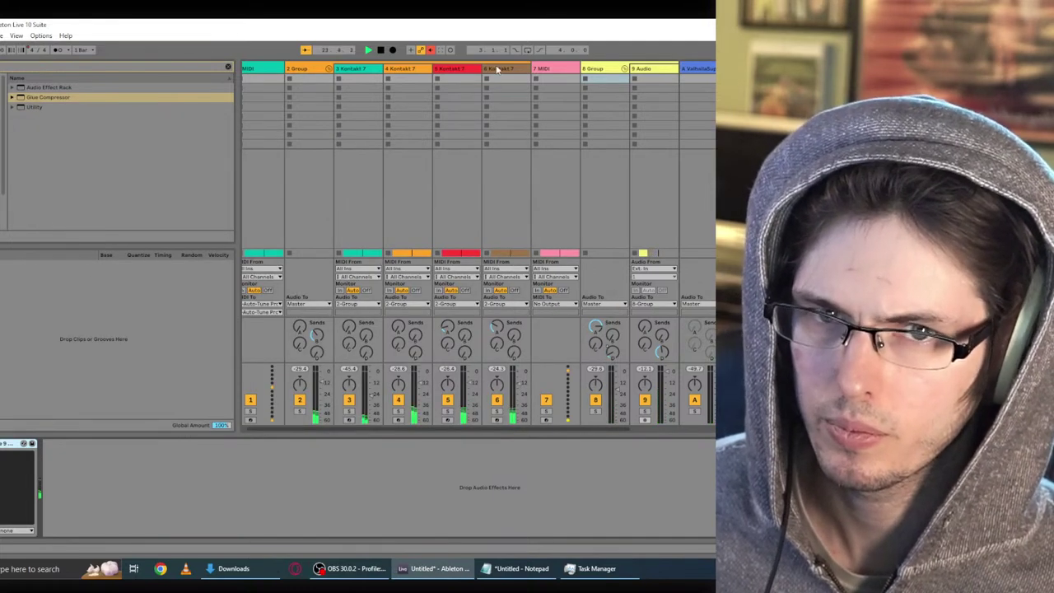
key(space)
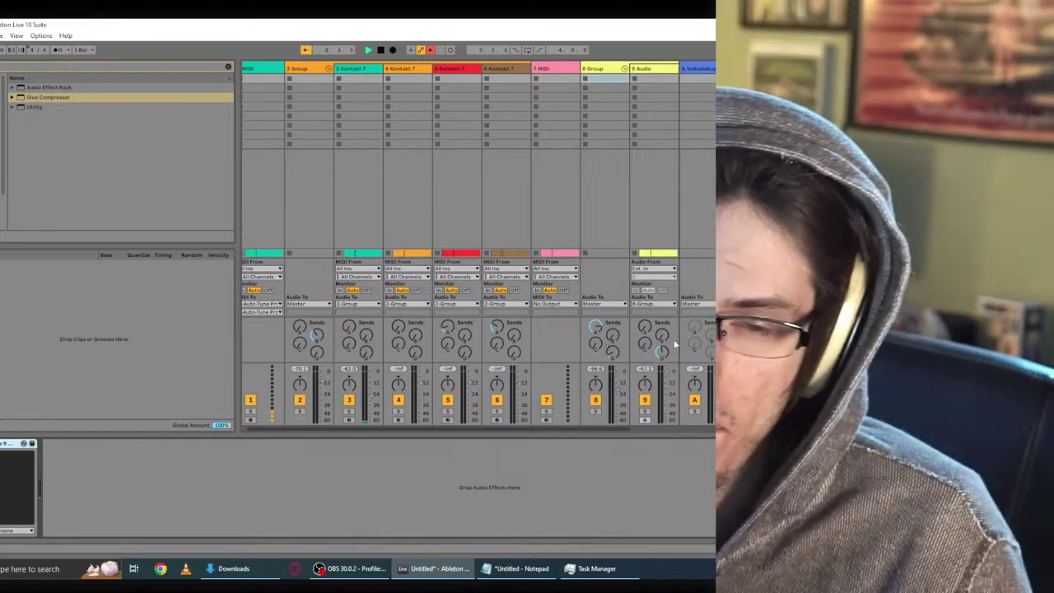
click(24, 443)
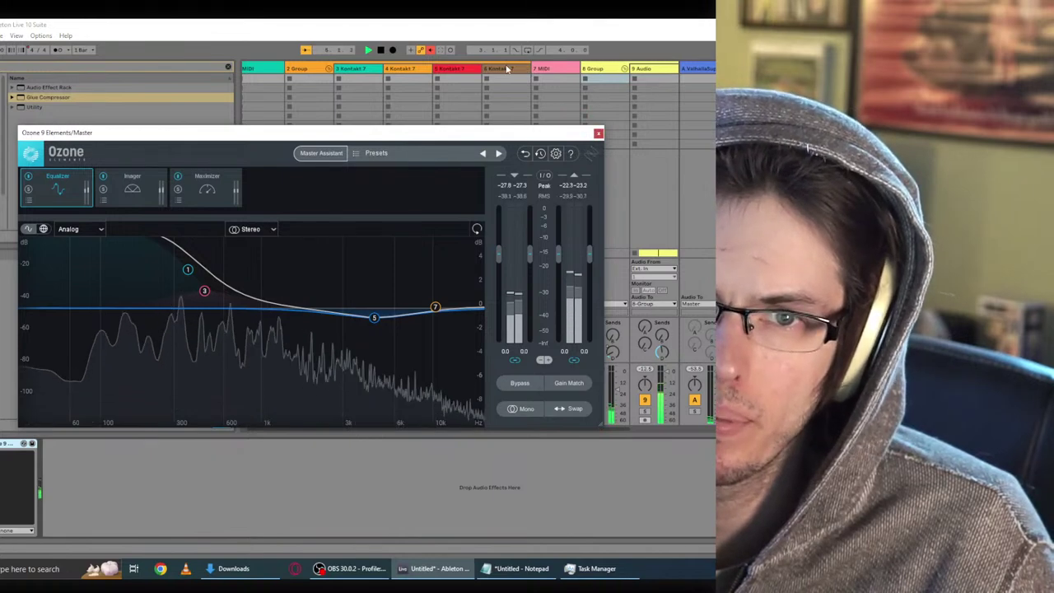
Step: Flatten Ozone's curve with low shelf at 390 Hz, 0.0 dB, bell 3 at 478 Hz, 0.2 dB, bell 5 at 4641 Hz, 0.1 dB, high shelf at 0.0 dB
click(483, 82)
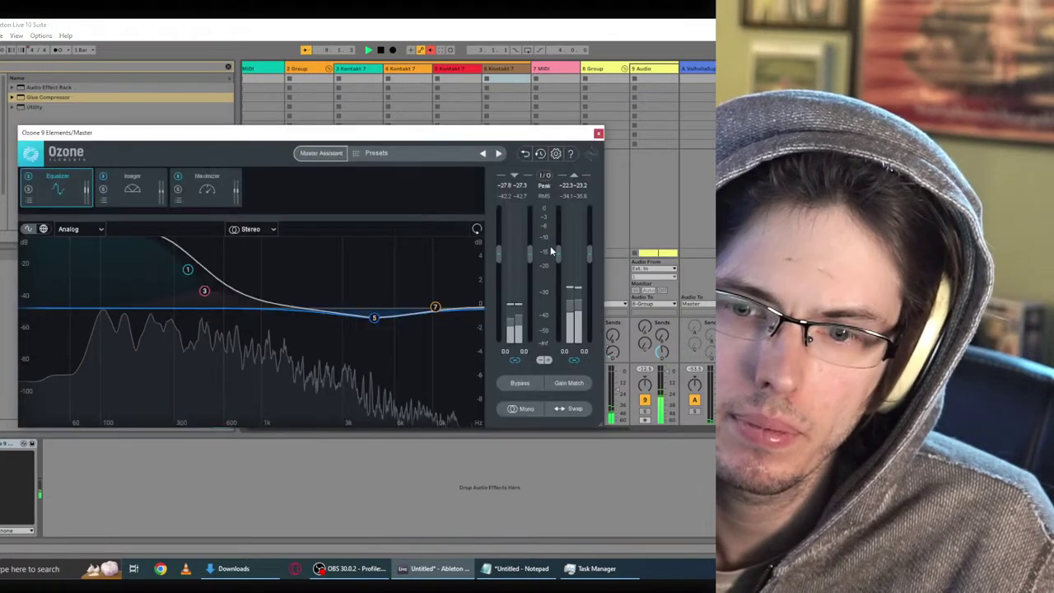
drag(187, 269, 191, 295)
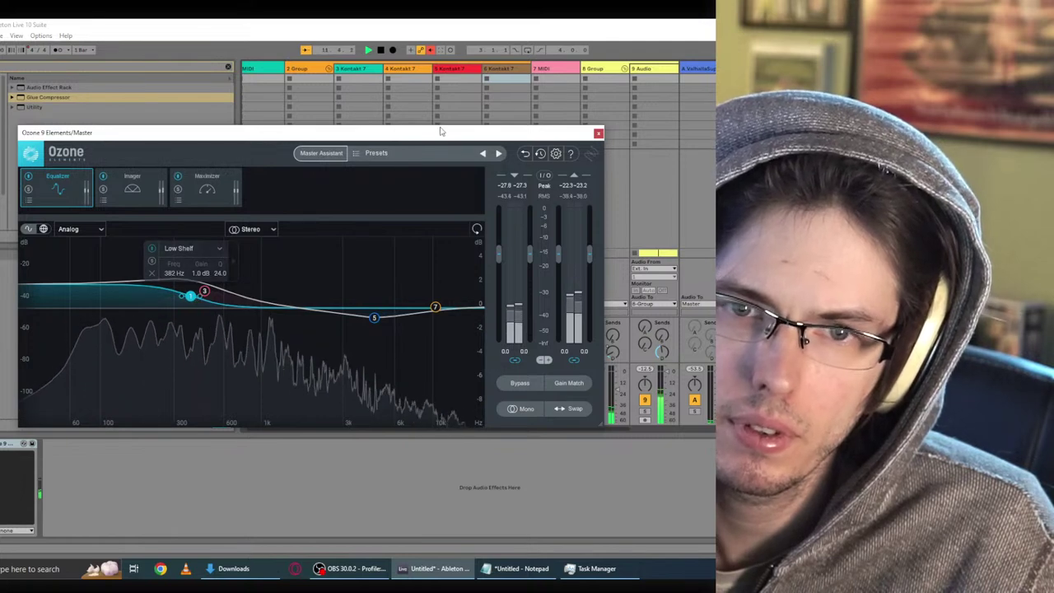
drag(190, 297, 192, 308)
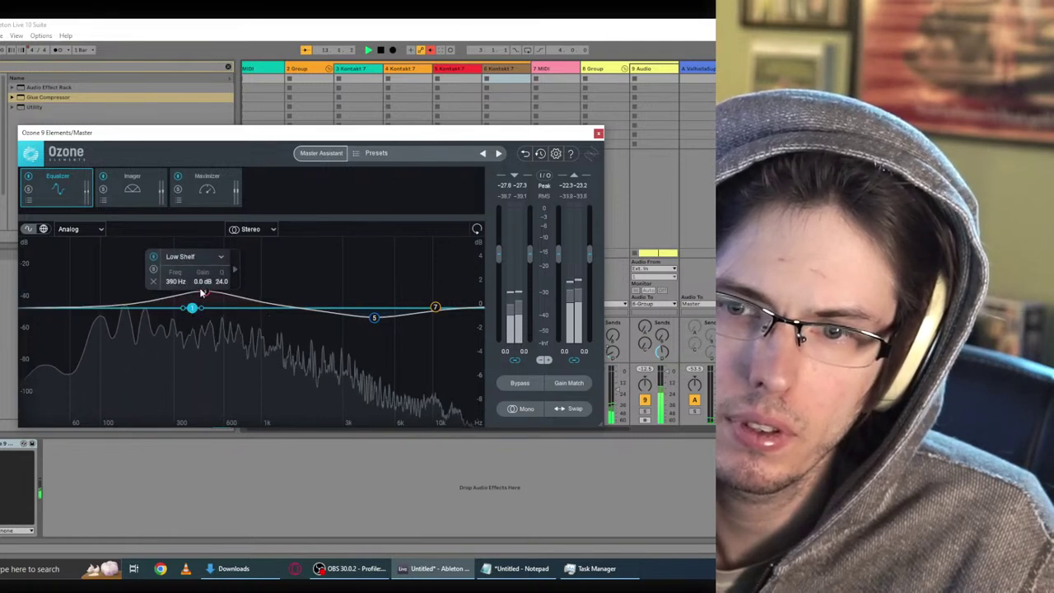
click(207, 307)
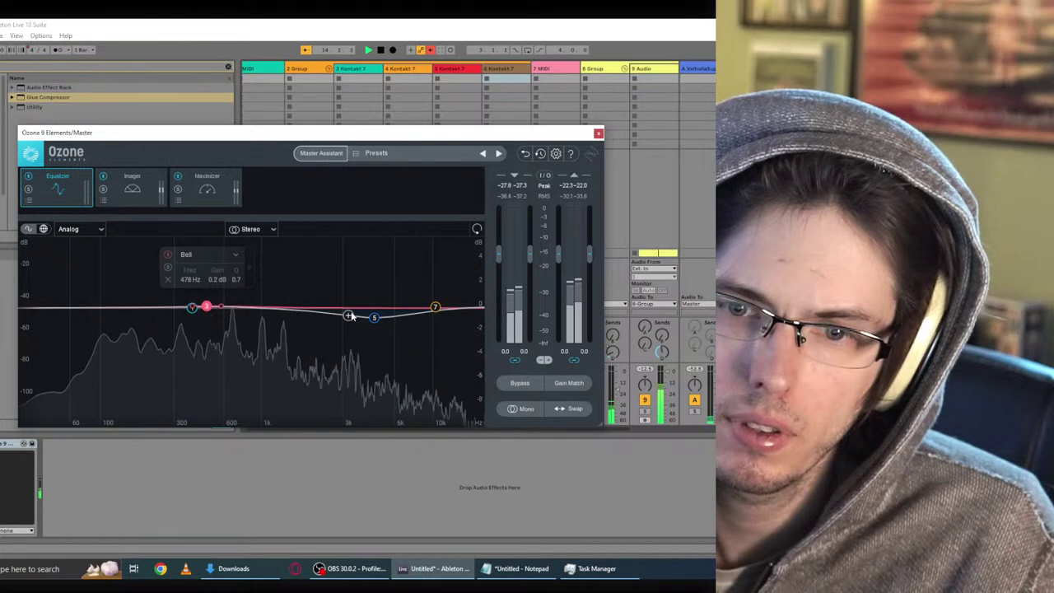
drag(375, 319, 373, 308)
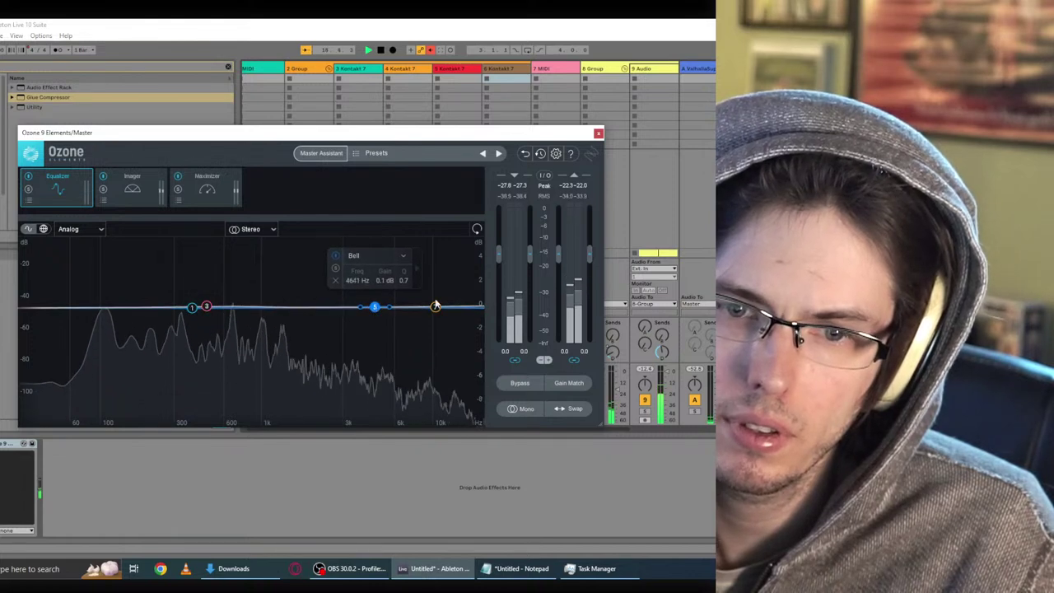
Step: On Kontakt track 6's EQ Eight, move the first band to 24.0 Hz and cut it by about 2.8 dB
click(487, 80)
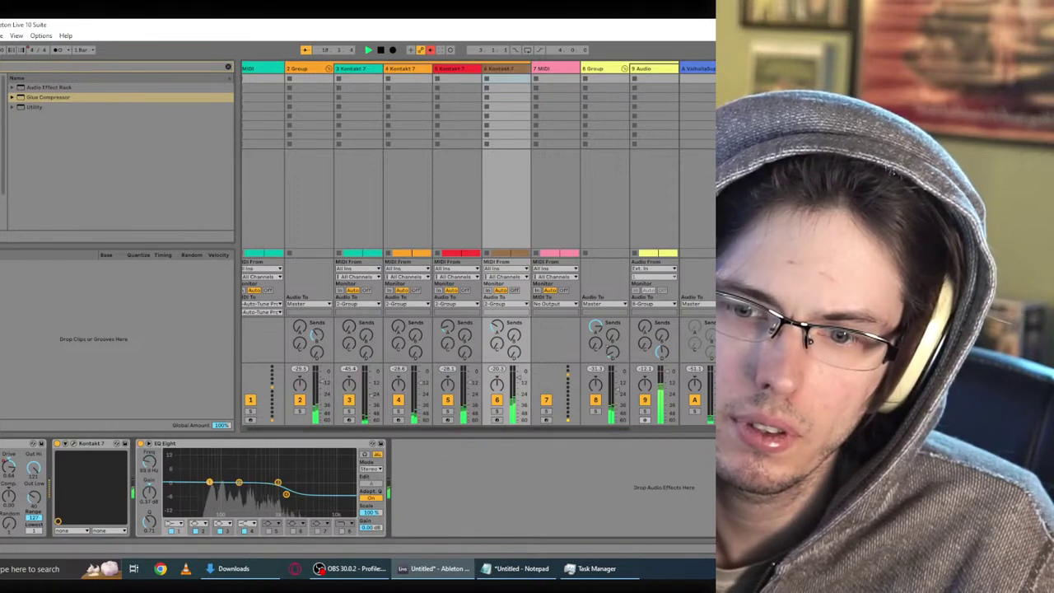
drag(209, 481, 187, 488)
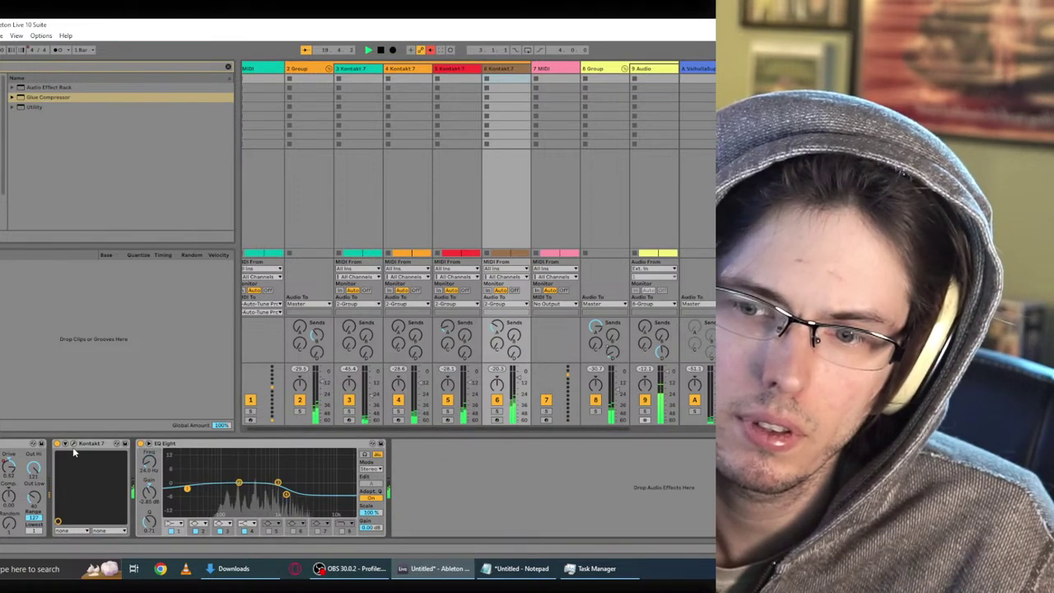
Step: Replay the song and add Native Instruments Transient Master to Kontakt track 6, with attack at 15.0% and sustain lowered slightly
click(229, 69)
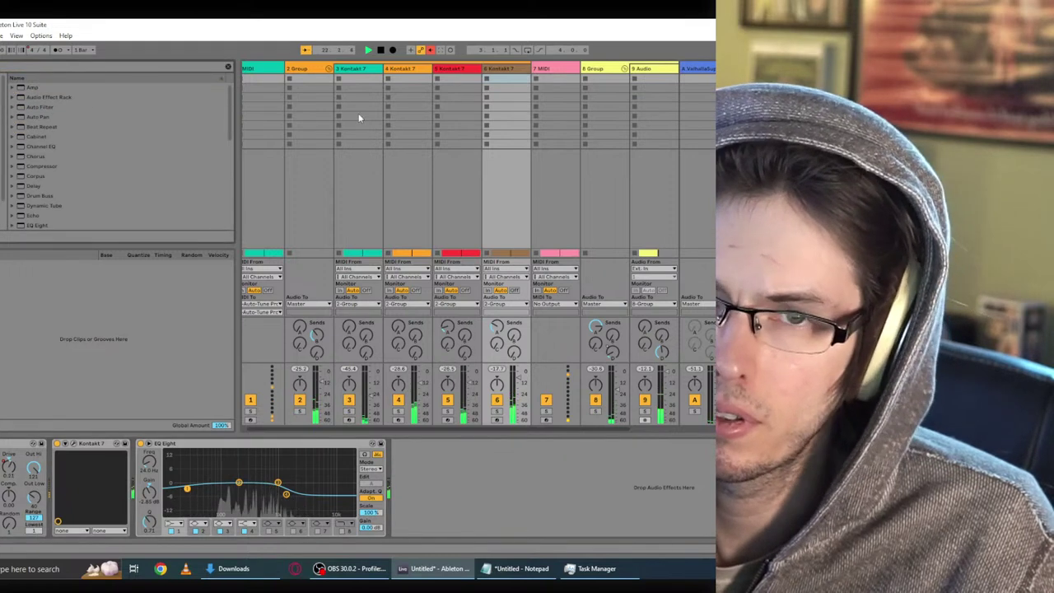
click(380, 50)
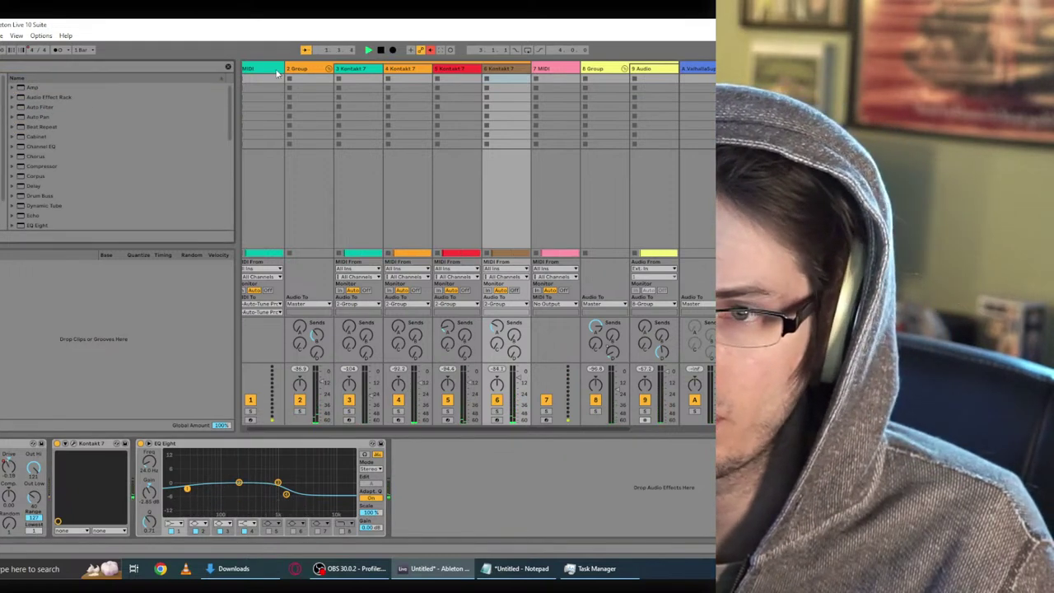
scroll(27, 182, down, 2)
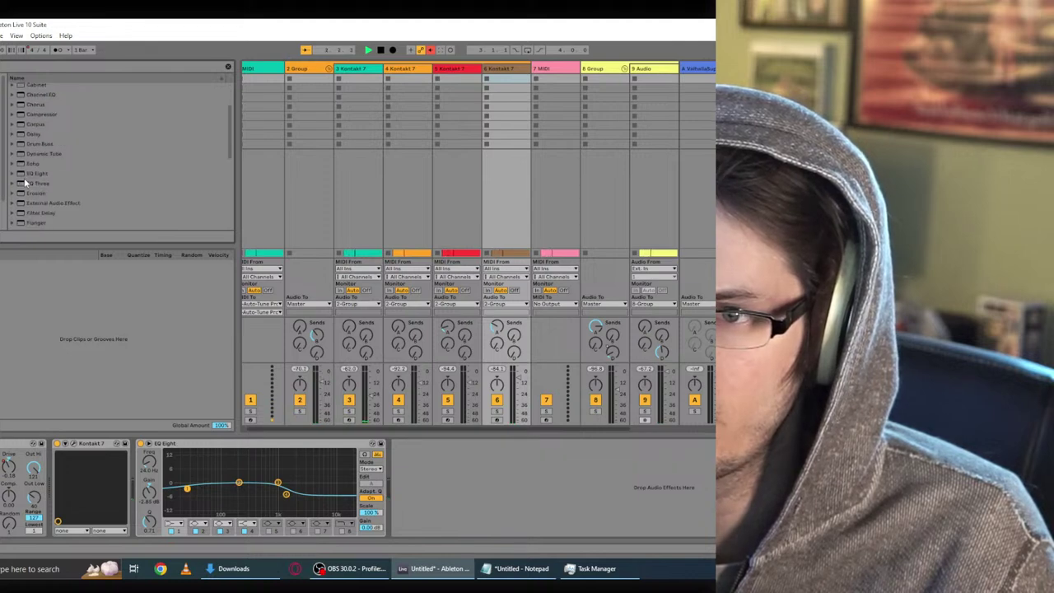
click(2, 157)
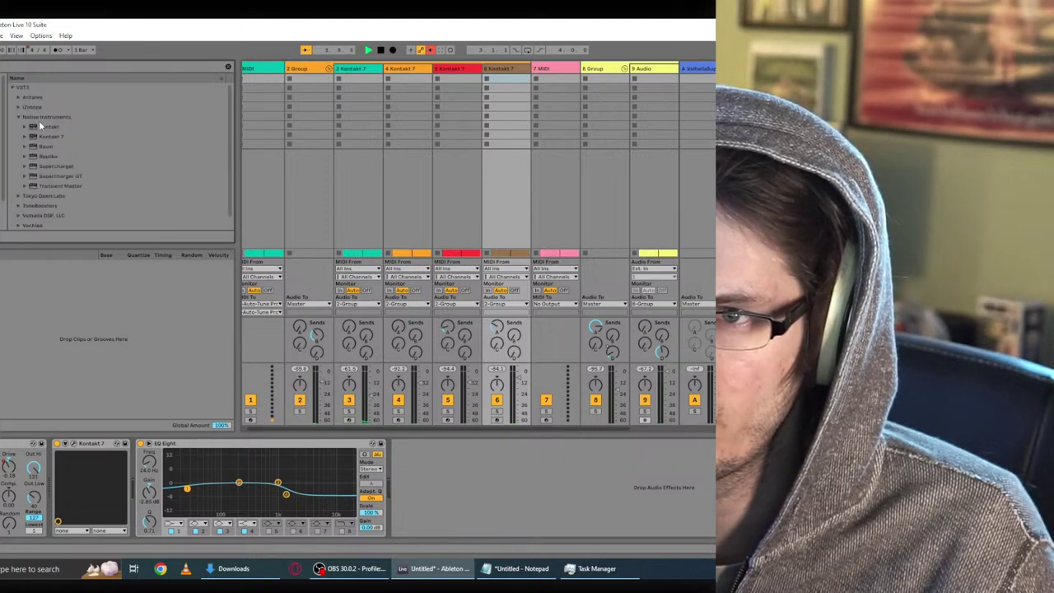
double_click(63, 185)
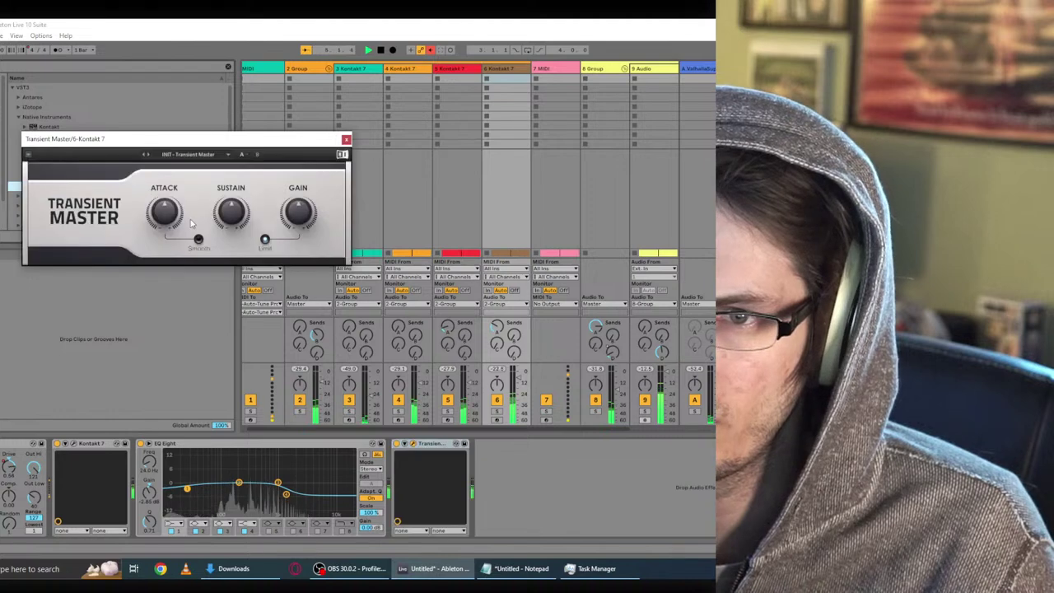
drag(165, 212, 165, 205)
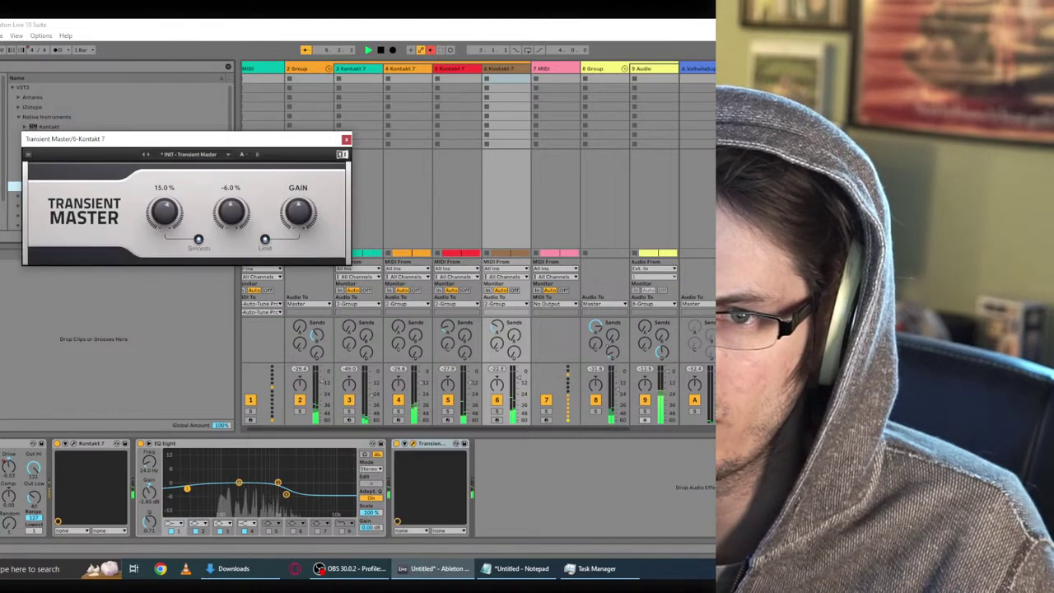
drag(231, 212, 231, 223)
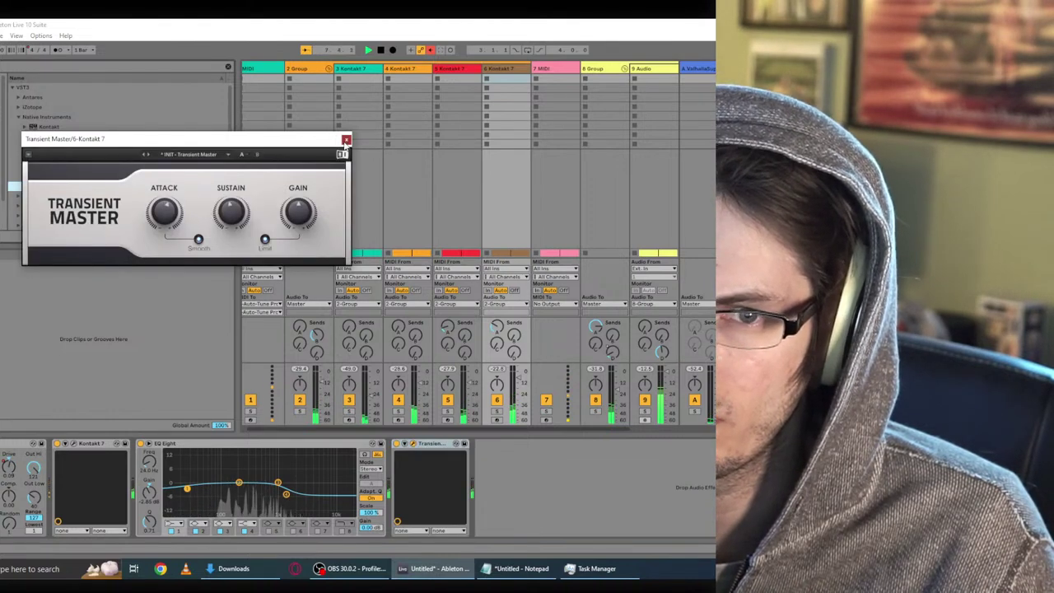
click(346, 140)
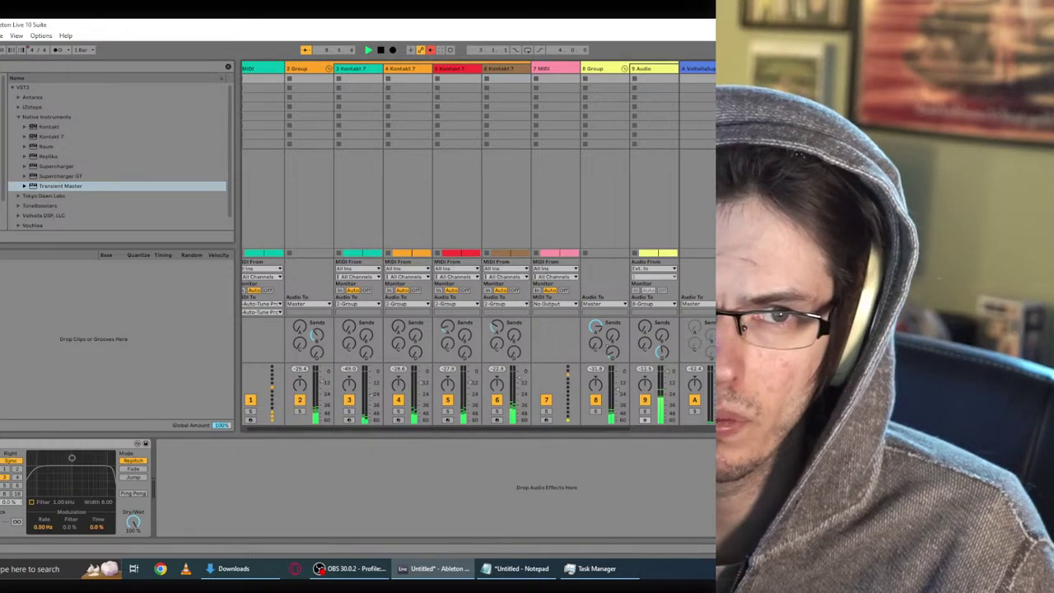
Step: In return B's ValhallaSupermassive, raise the low cut to 210 Hz and shorten the delay to 110.4 ms
click(698, 72)
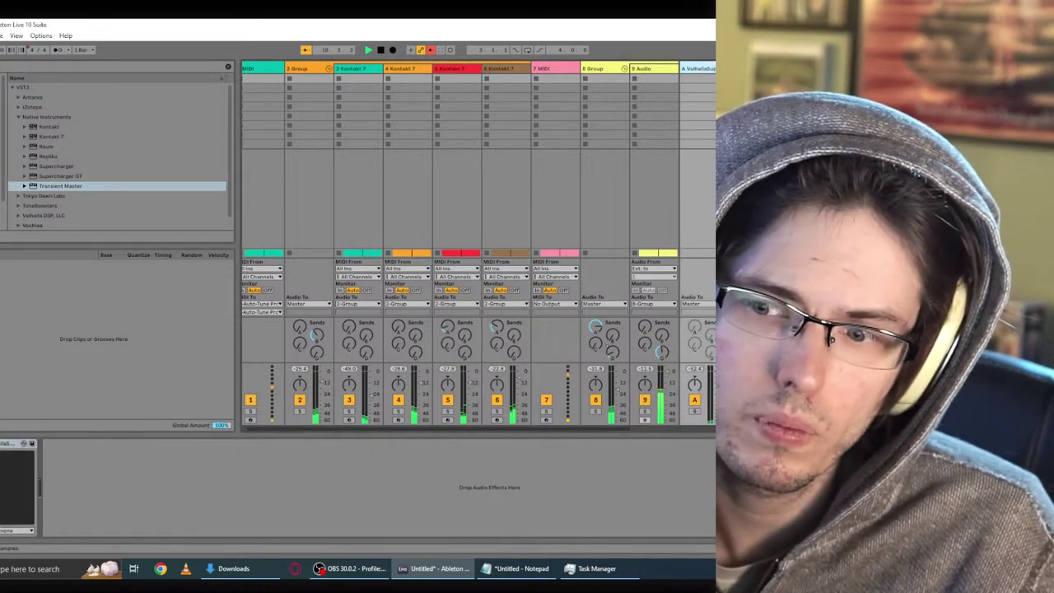
click(3, 443)
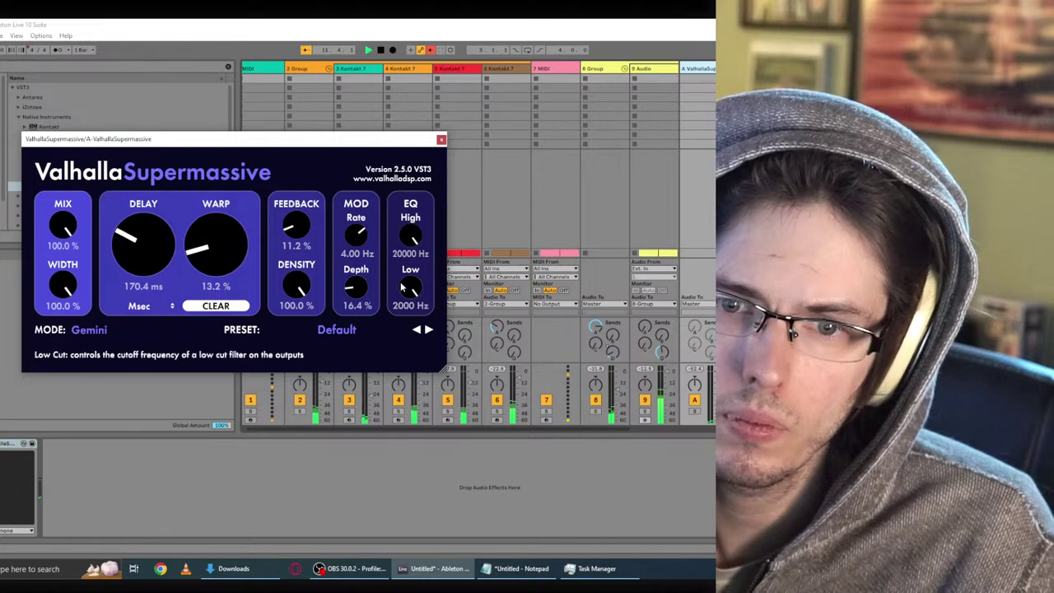
key(ctrl+alt+p)
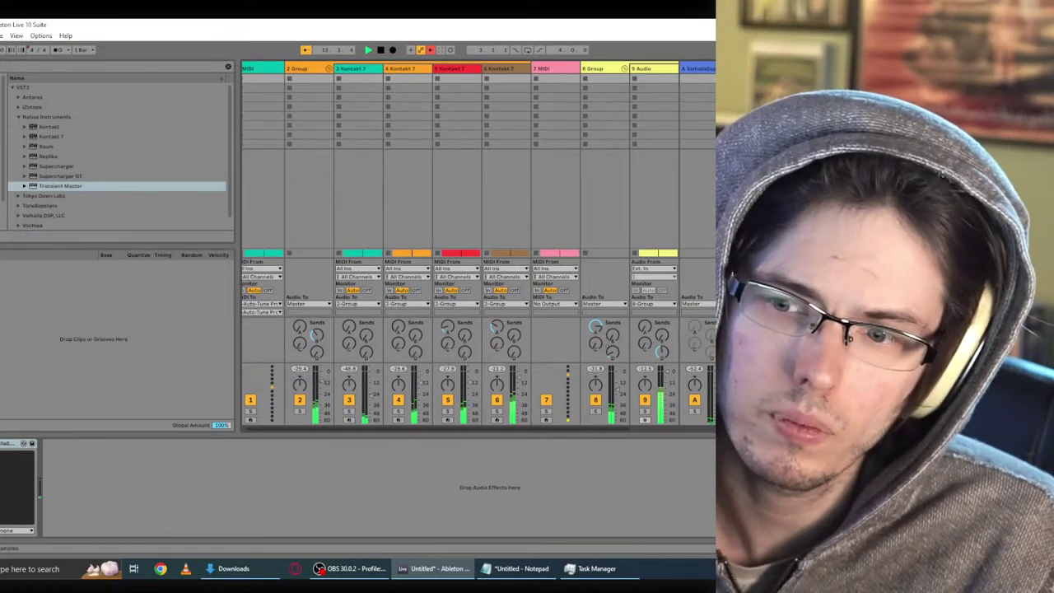
key(ctrl+alt+p)
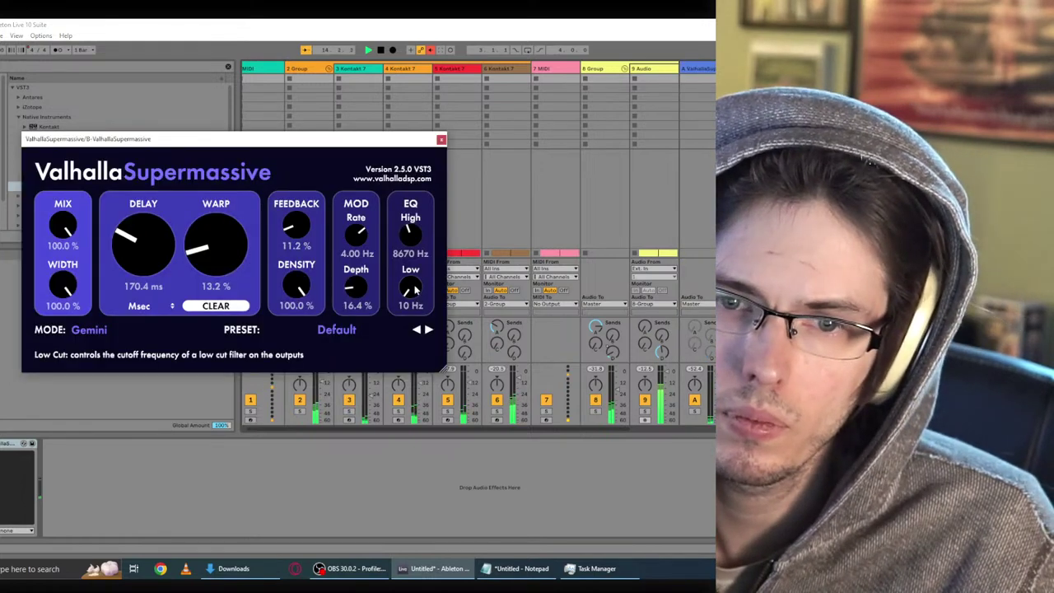
drag(414, 286, 415, 279)
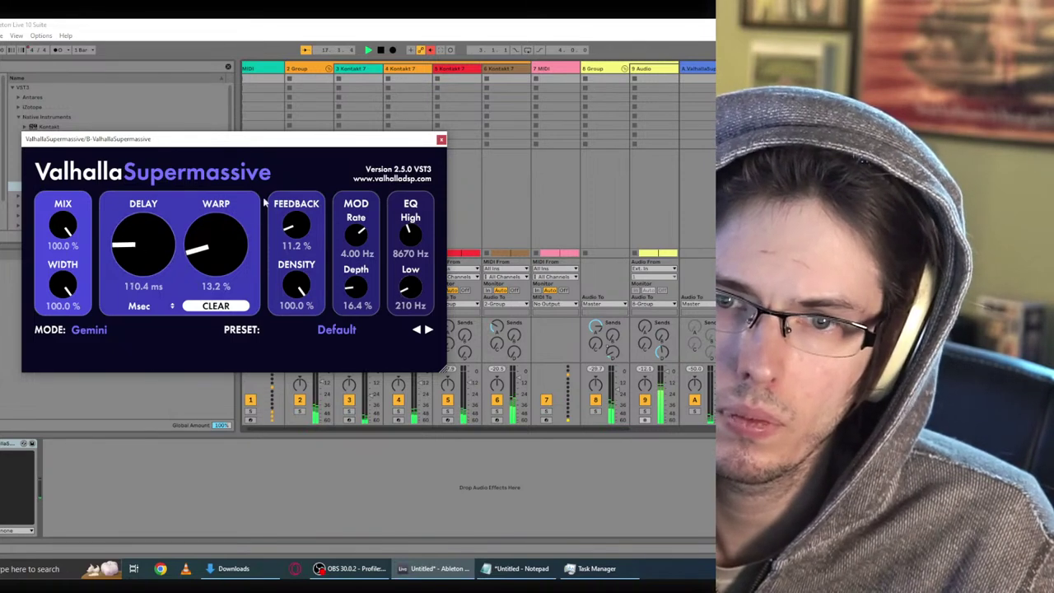
click(442, 140)
Step: In return A's ValhallaSupermassive, lengthen the delay to 242.4 ms and close the plugin
key(ctrl+alt+p)
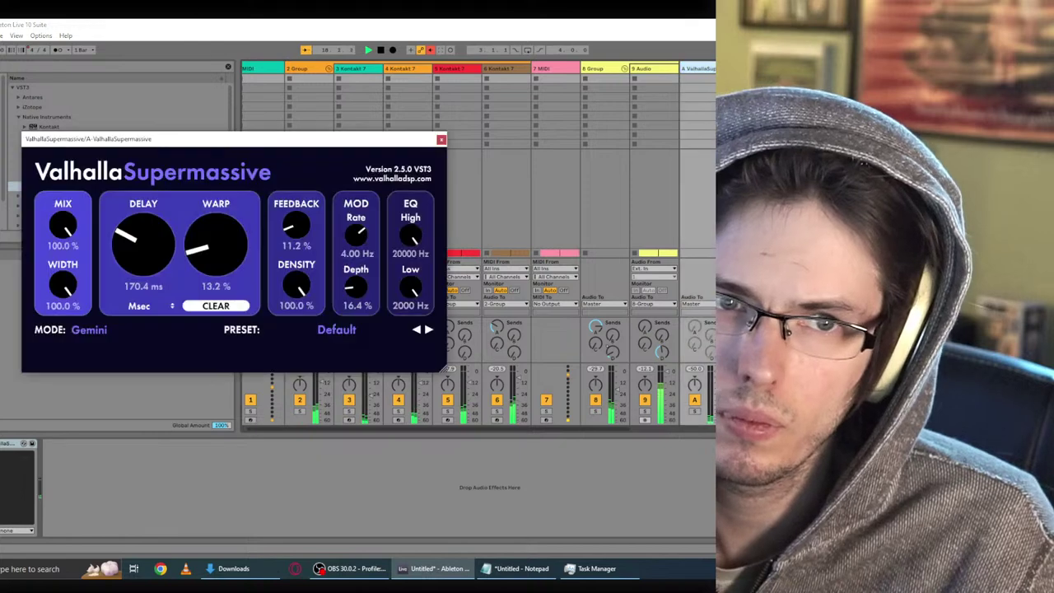
drag(152, 253, 152, 247)
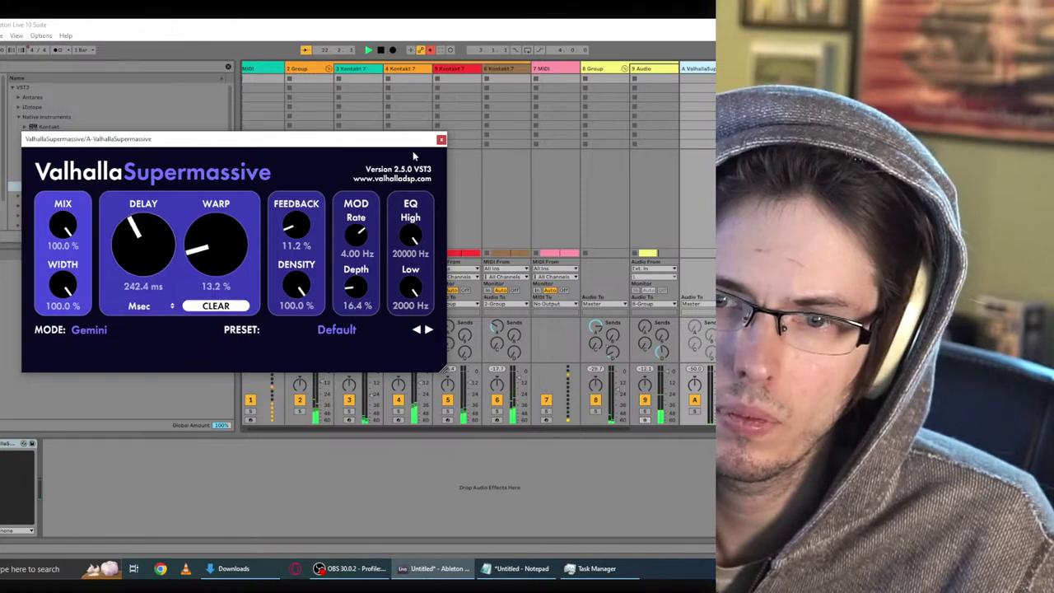
click(440, 141)
Step: Replay the song and set return B's ValhallaSupermassive to a 108.0 ms delay and 44.8% width
click(728, 69)
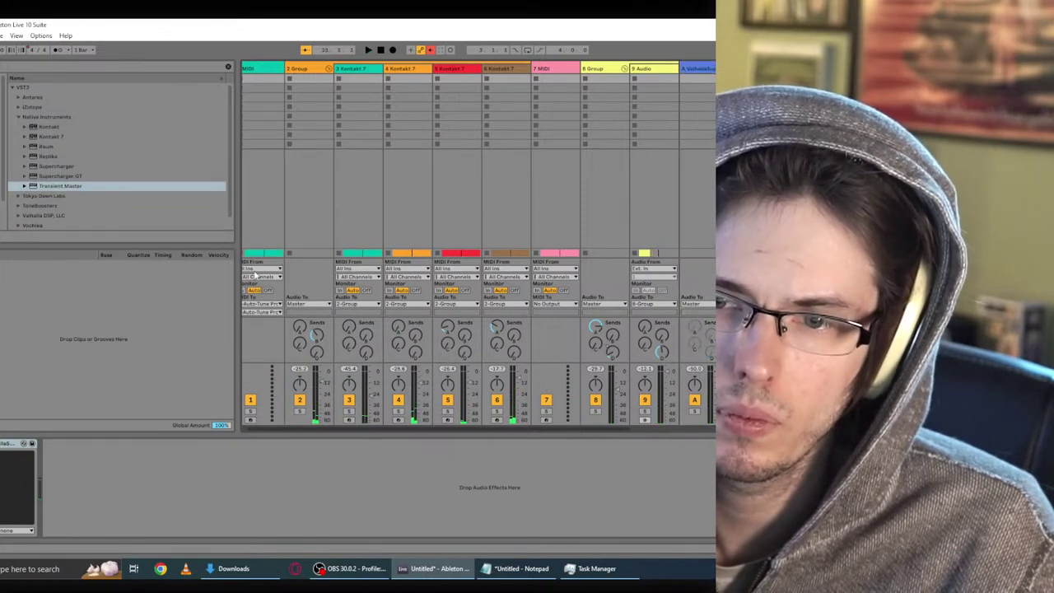
click(3, 443)
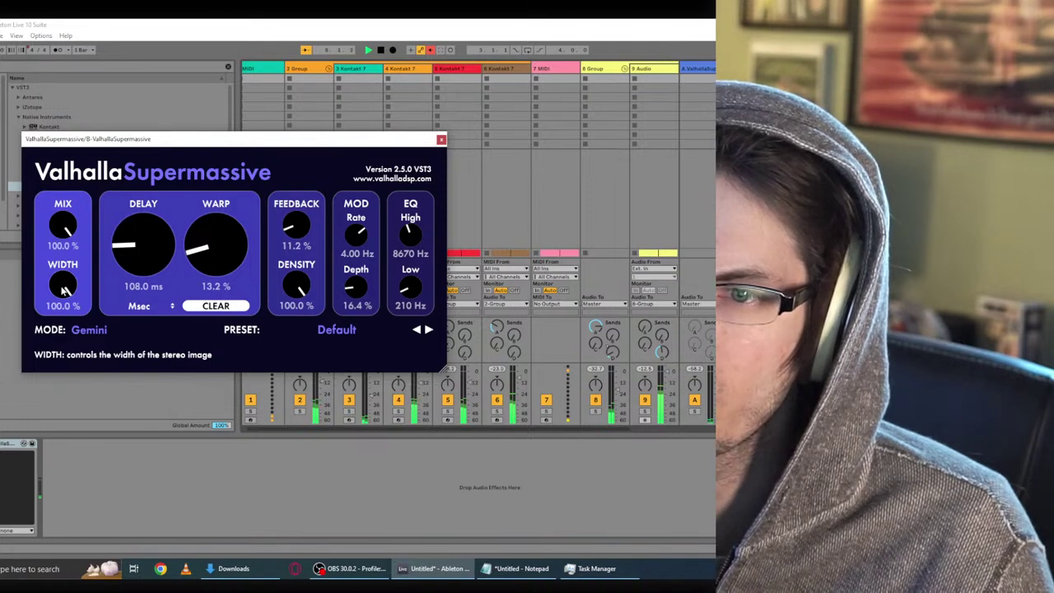
drag(65, 290, 71, 306)
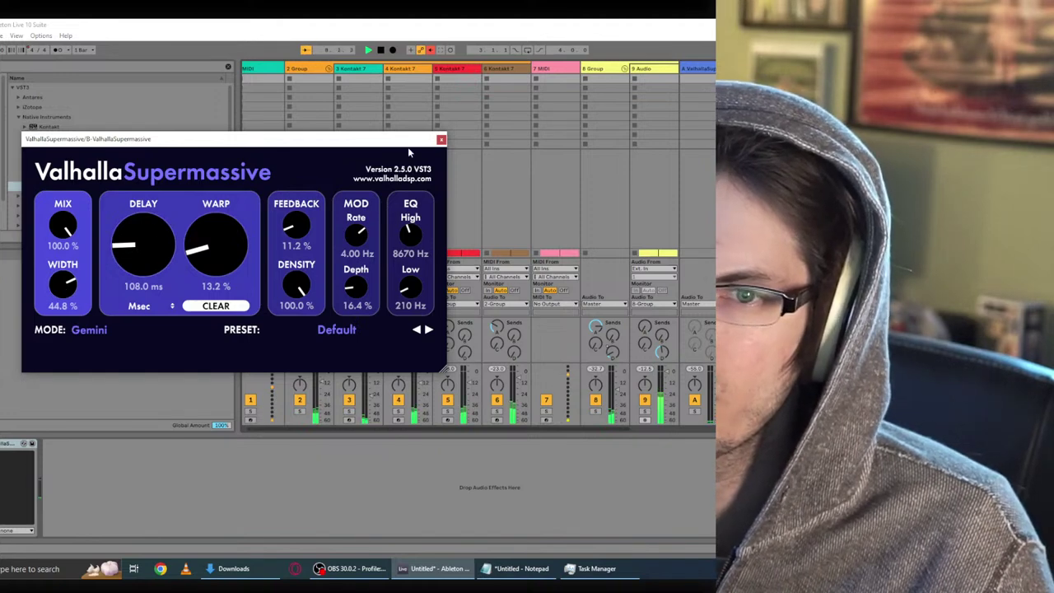
click(441, 141)
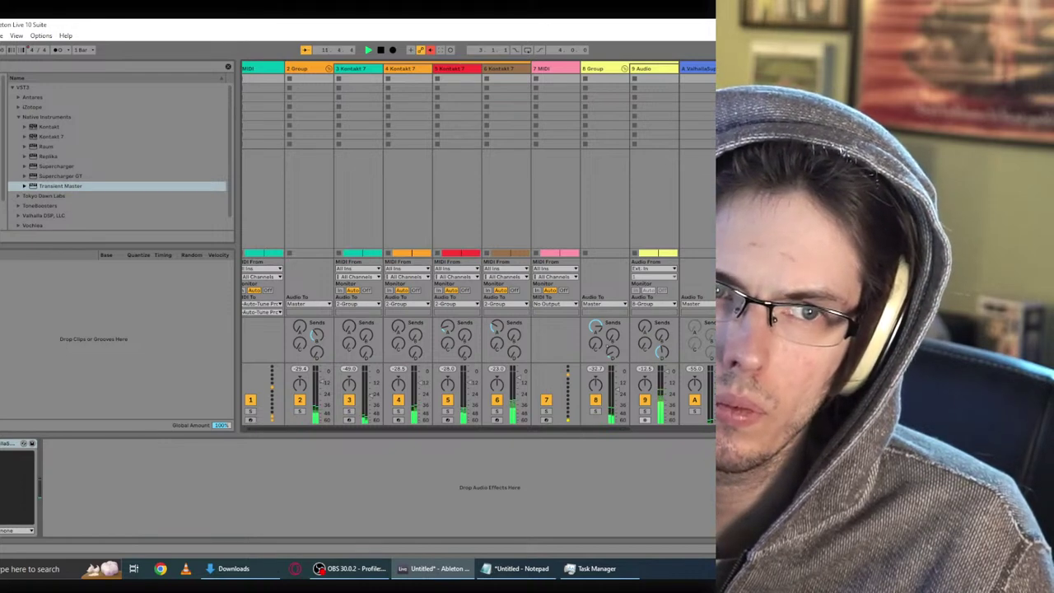
Step: In the master's Ozone Equalizer, set the low shelf to 448 Hz, 0.3 dB, and bell 3 to 766 Hz, 0.0 dB
click(909, 68)
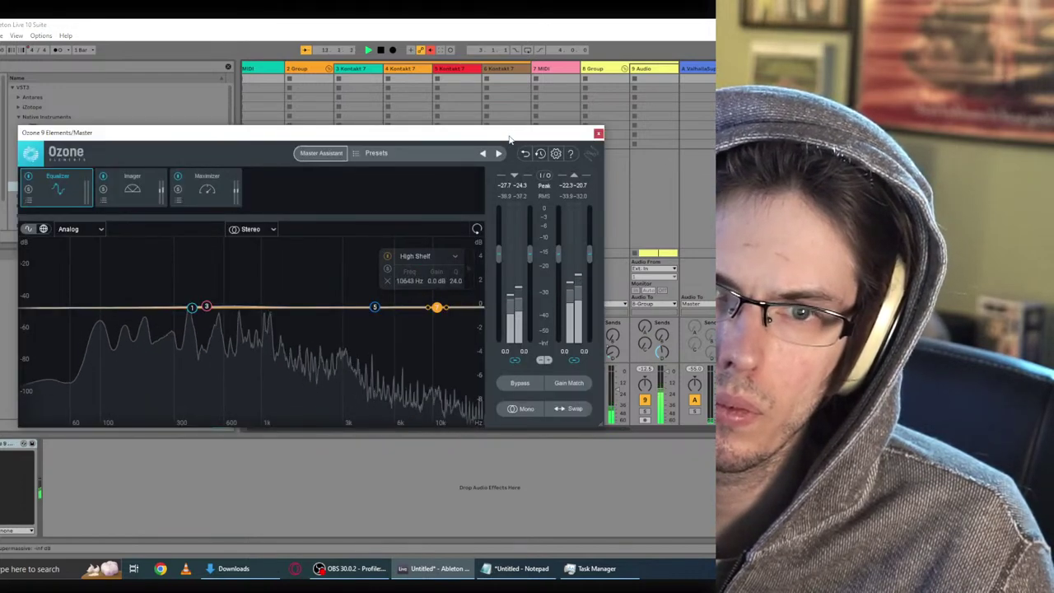
drag(510, 139, 476, 163)
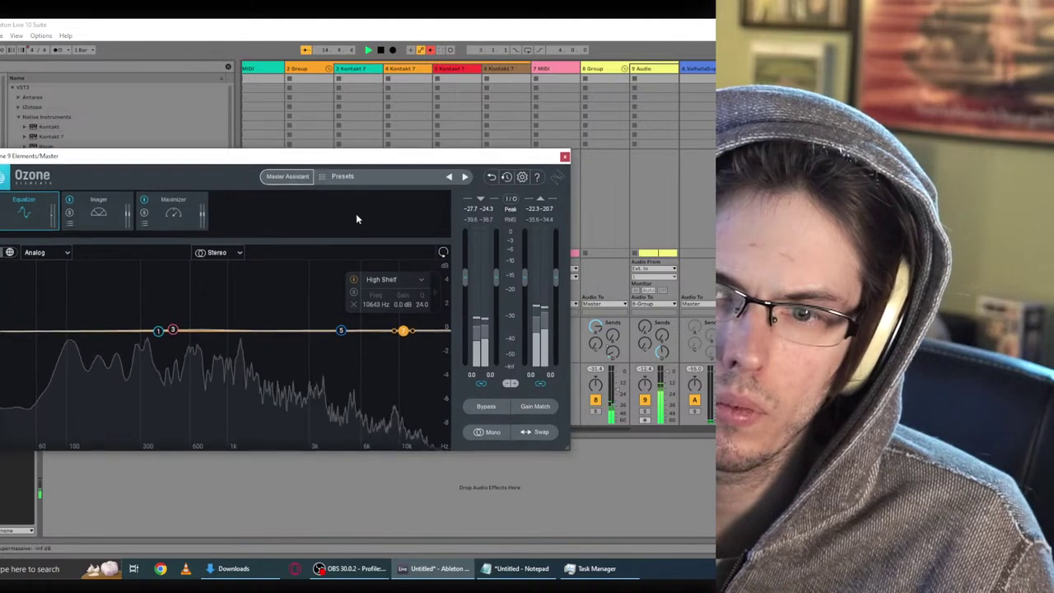
click(161, 331)
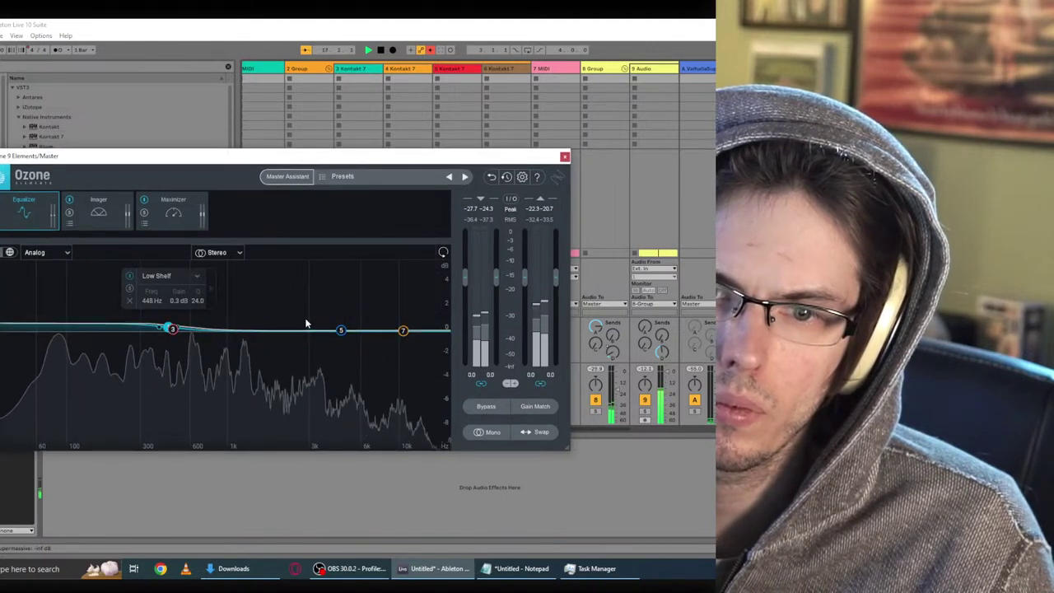
drag(172, 328, 210, 332)
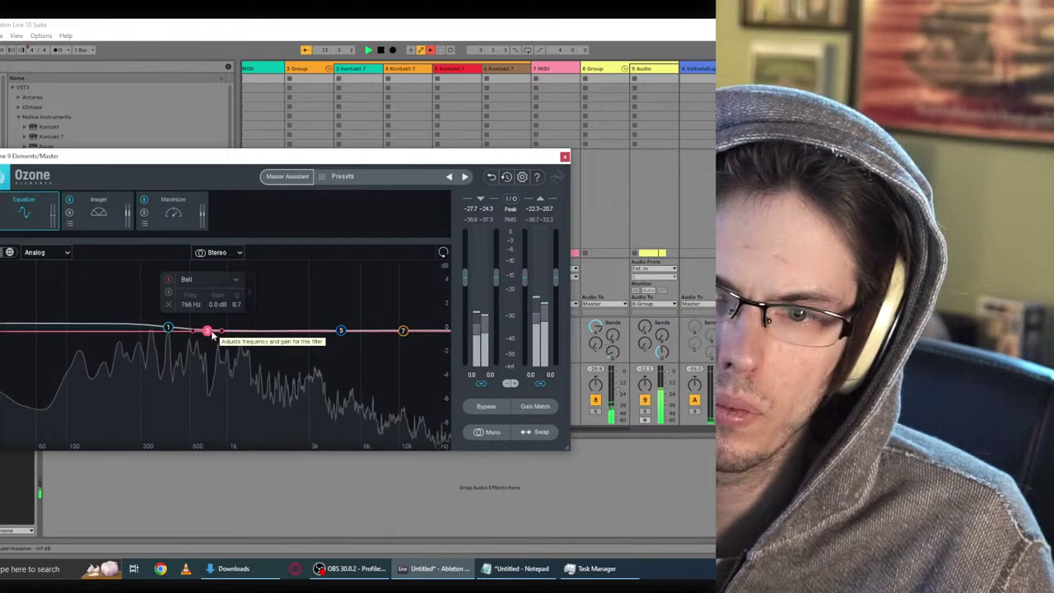
click(564, 156)
Step: Stop playback and add the iZotope Neutron 3 Elements plugin to the 2 Group track
click(458, 69)
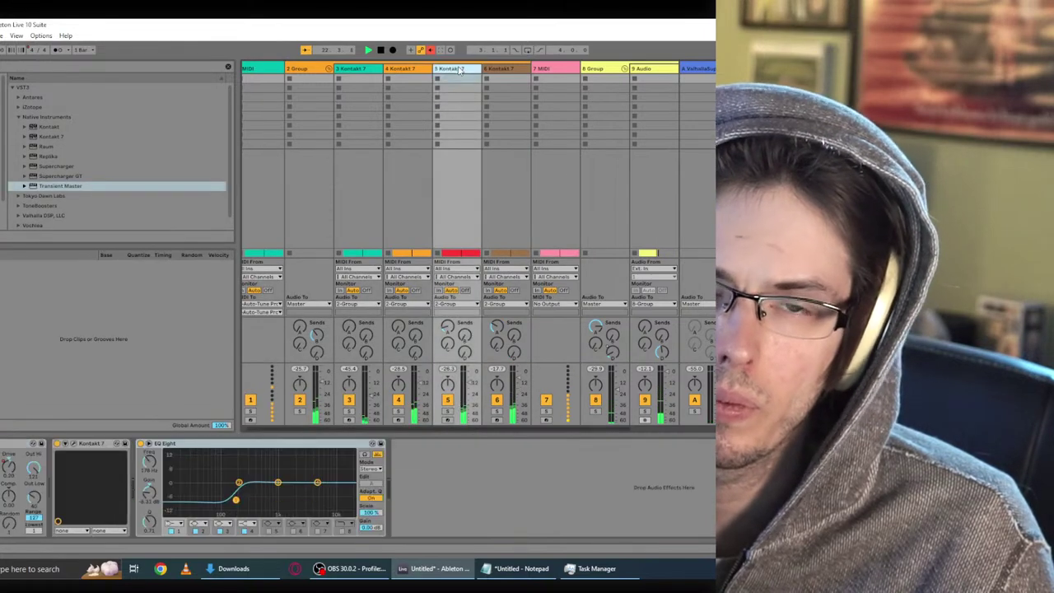
click(313, 70)
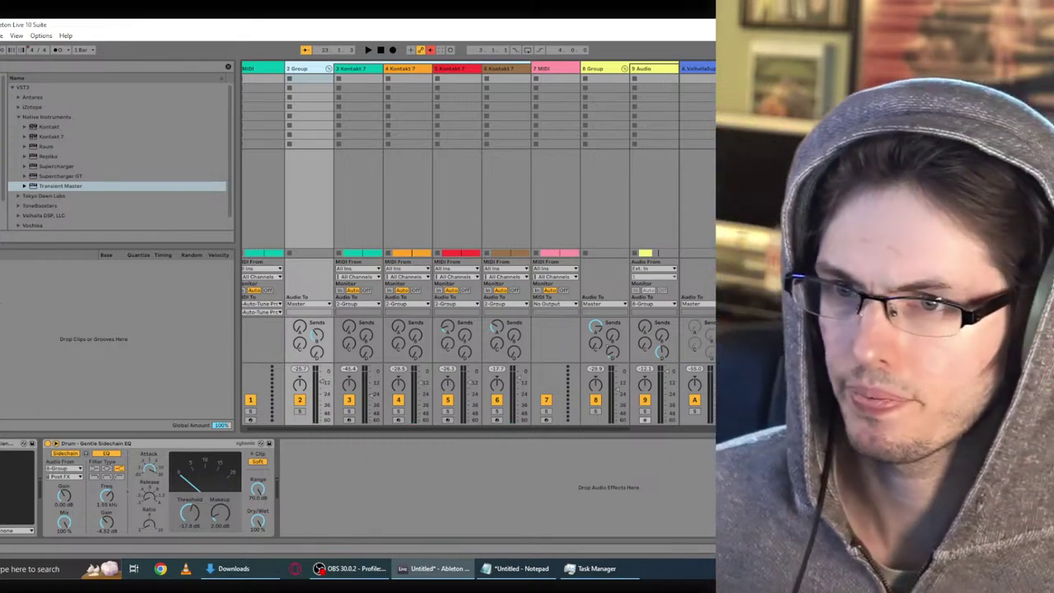
click(13, 88)
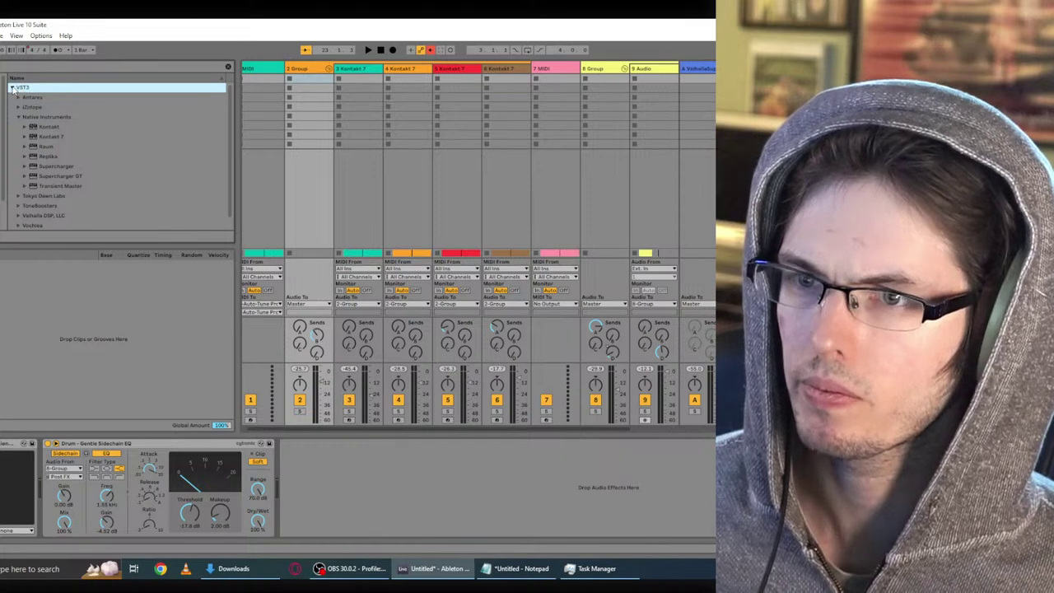
click(19, 116)
click(19, 97)
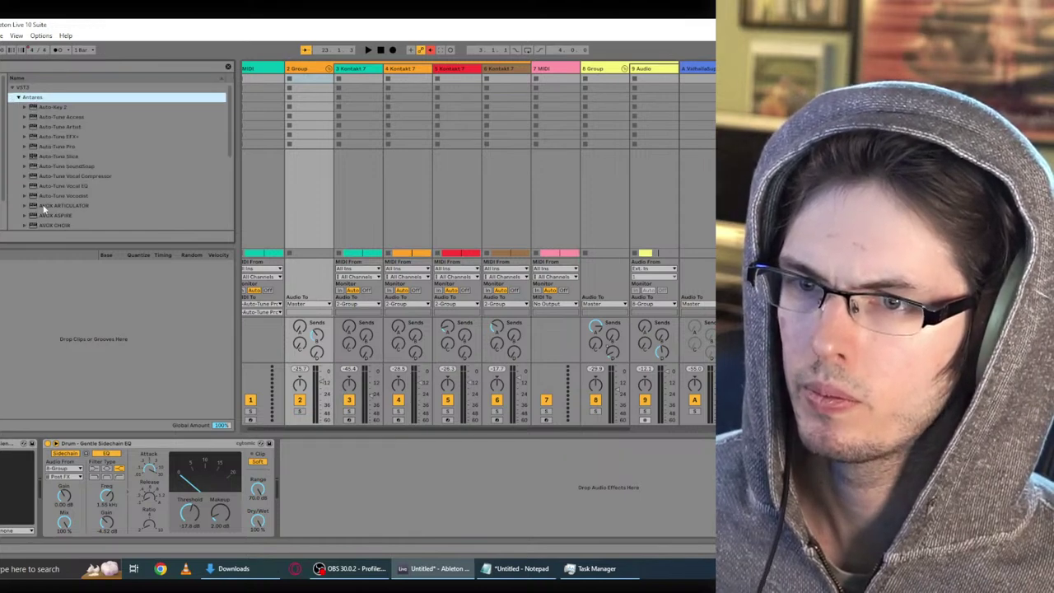
scroll(43, 208, down, 3)
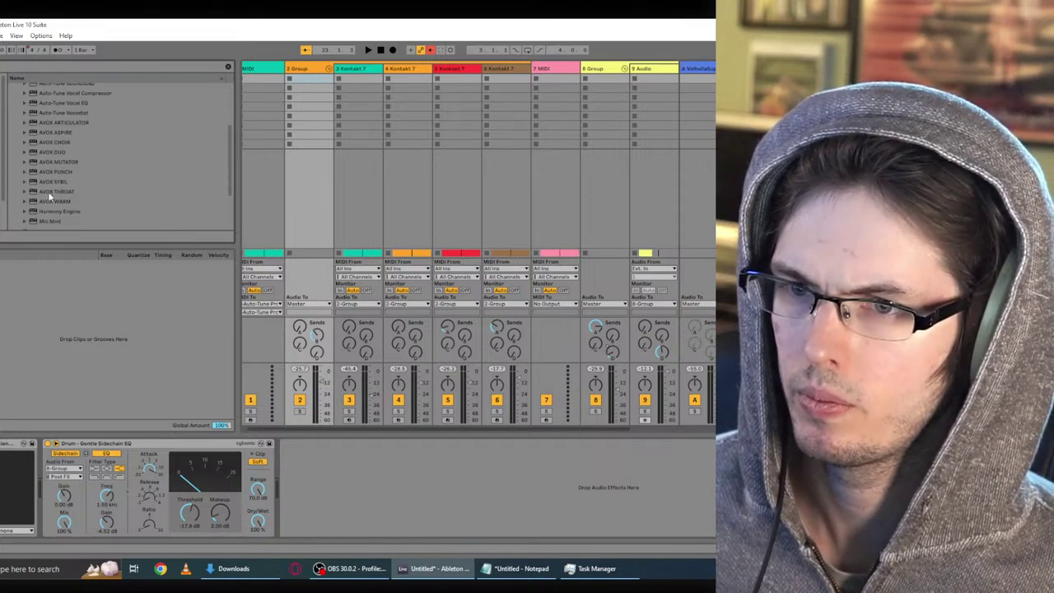
scroll(49, 183, up, 3)
click(18, 97)
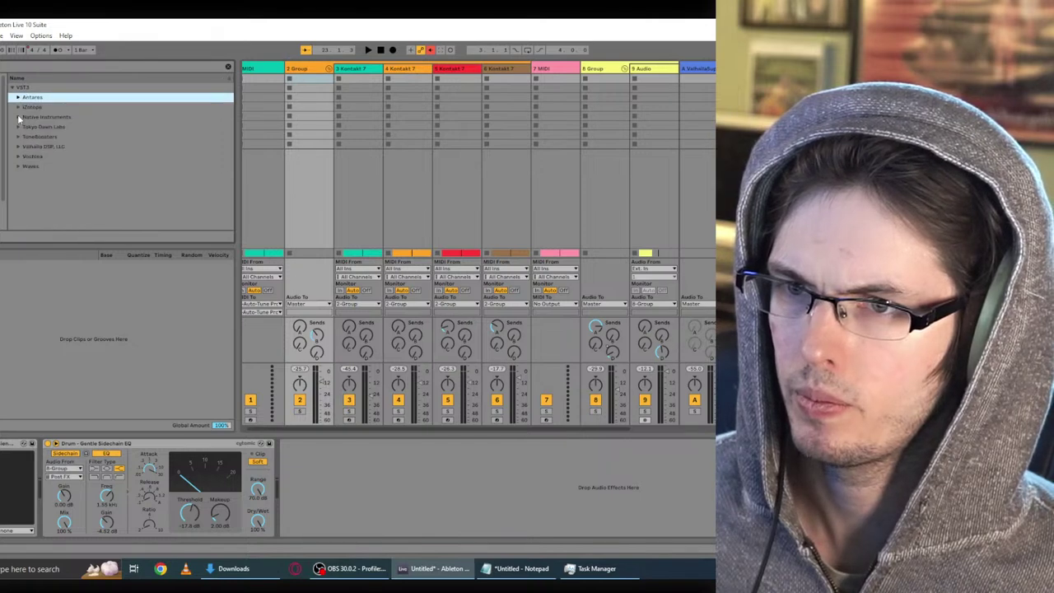
click(18, 107)
click(18, 107)
click(19, 107)
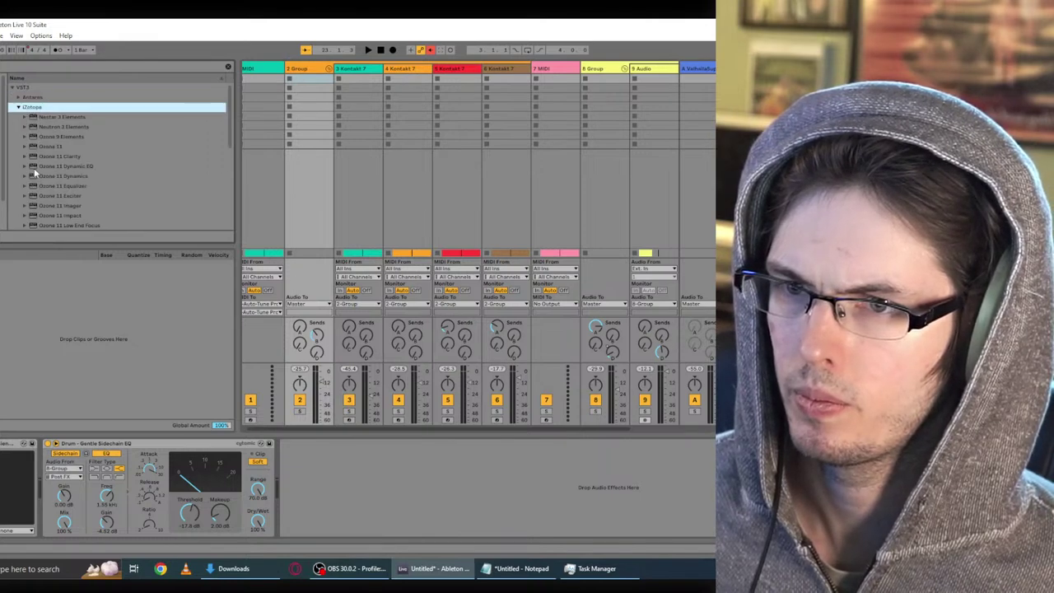
double_click(52, 126)
Step: Add an Exciter module to Neutron on 2 Group, choose Defined mode and shift its harmonic blend between Tape and Tube
click(88, 220)
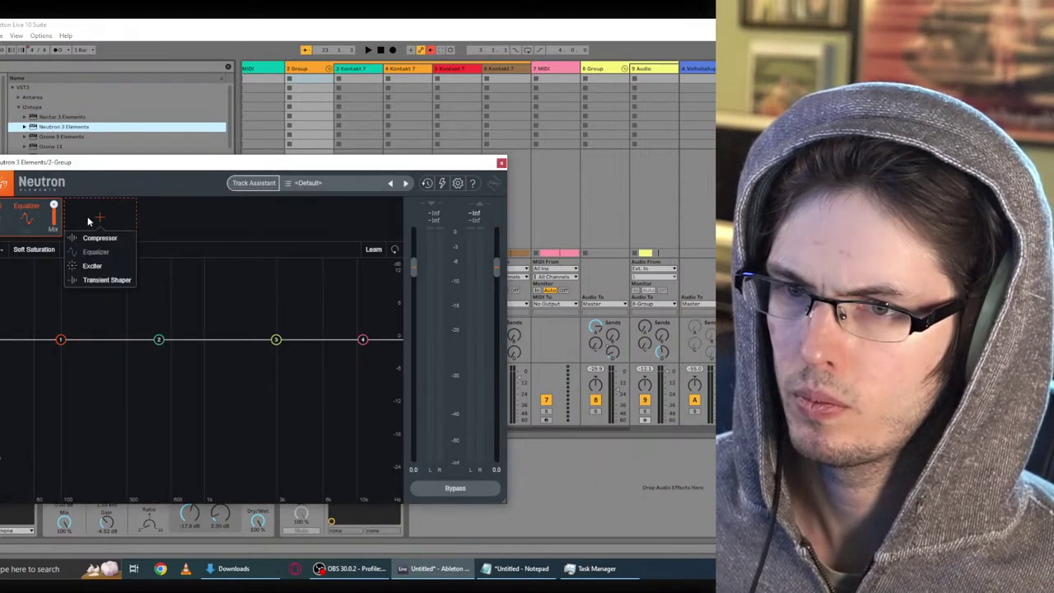
click(92, 265)
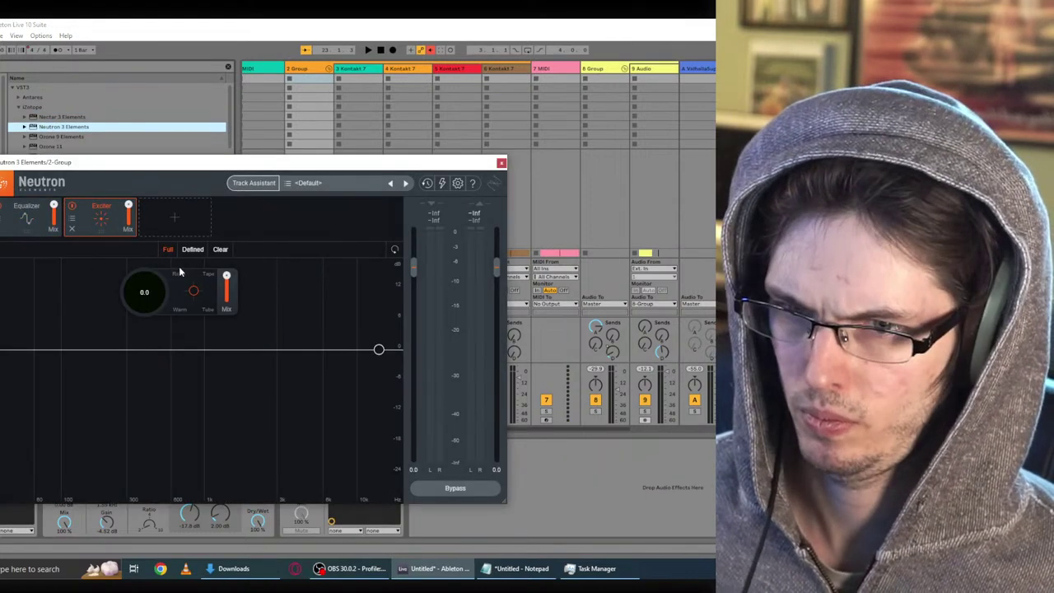
click(191, 251)
drag(193, 290, 197, 301)
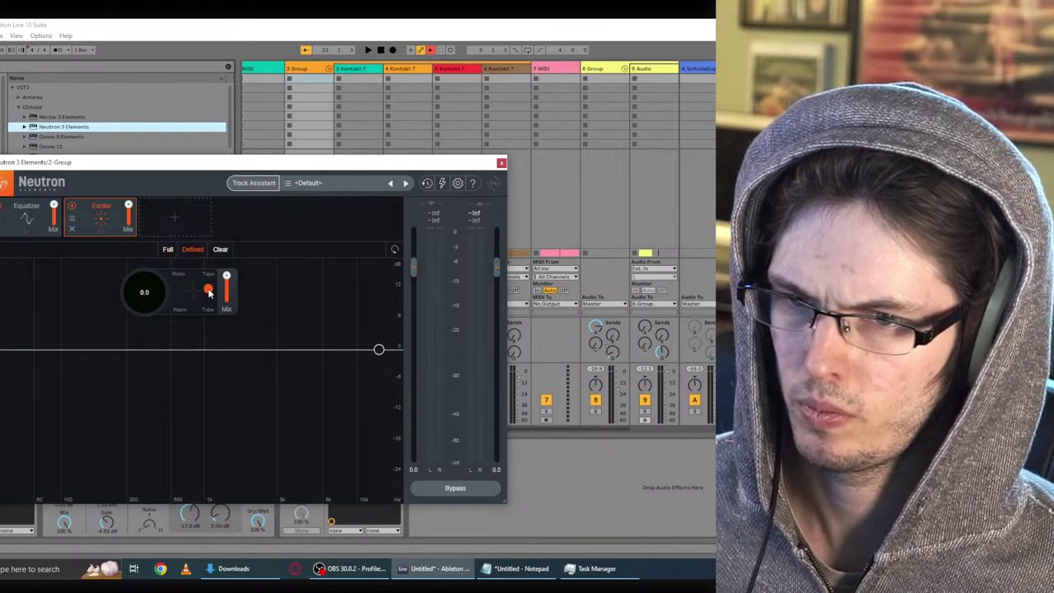
Step: Replay the song, switch the Exciter to Full mode, move its blend closer to Tape and slightly lower its mix
click(380, 50)
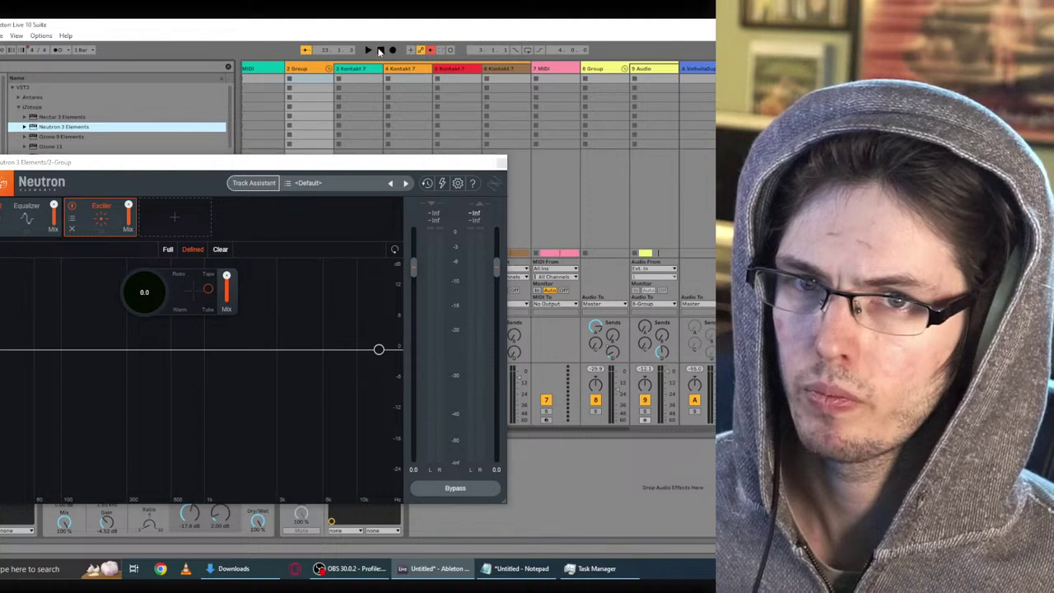
click(164, 252)
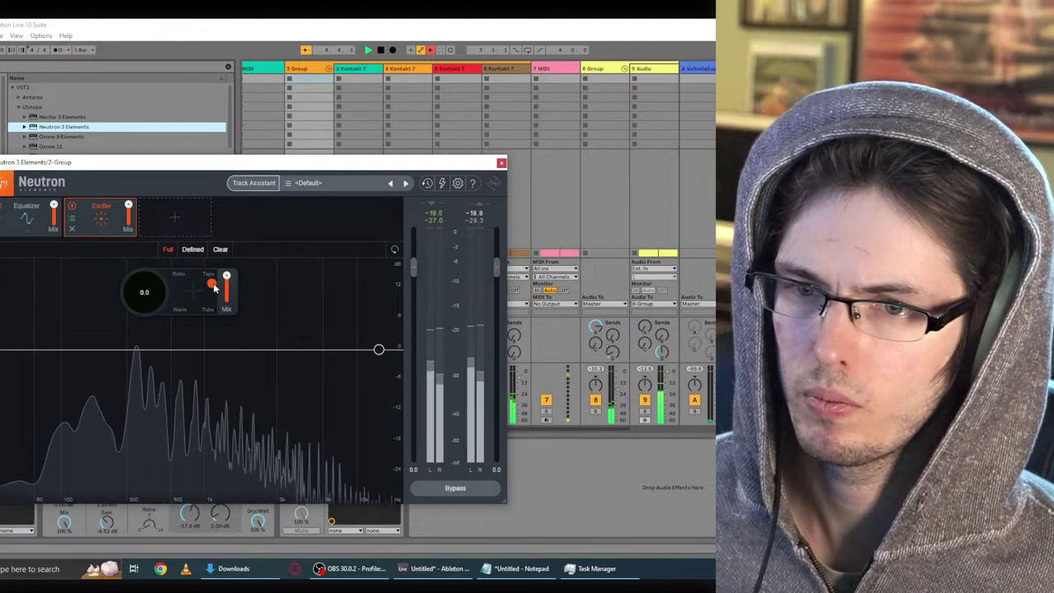
drag(216, 292, 216, 280)
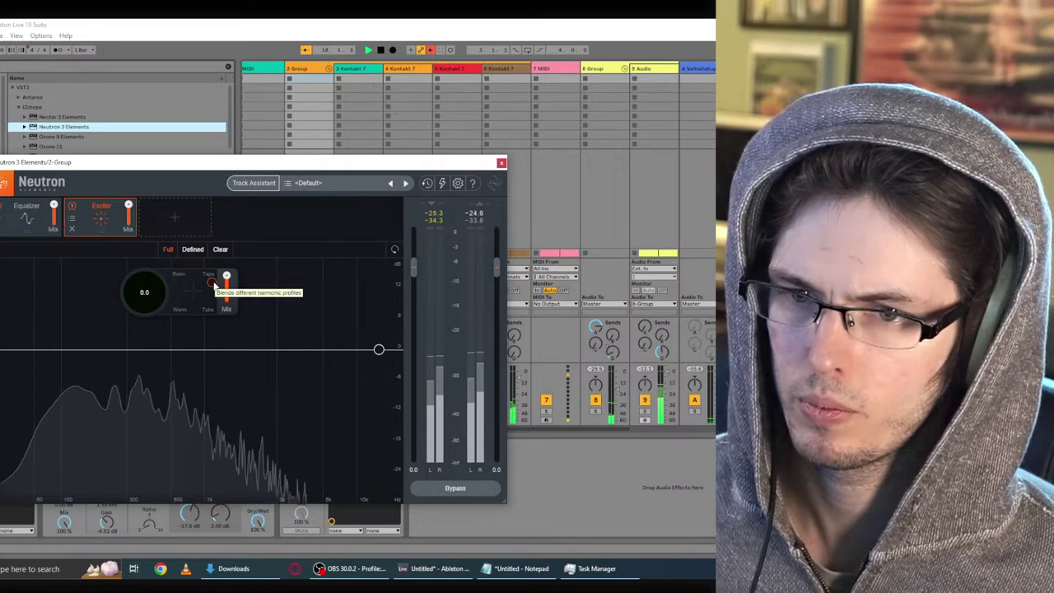
drag(228, 286, 225, 302)
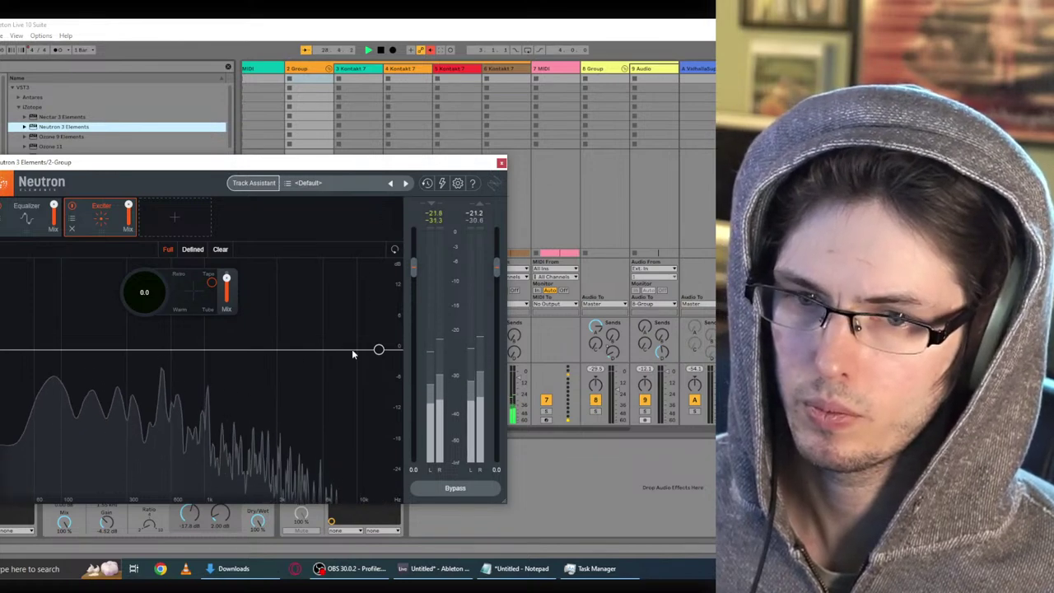
Step: Set the Exciter's high-shelf filter to about 1.8 kHz and -2.3 dB, and close Neutron
mouse_move(378, 350)
drag(378, 350, 247, 359)
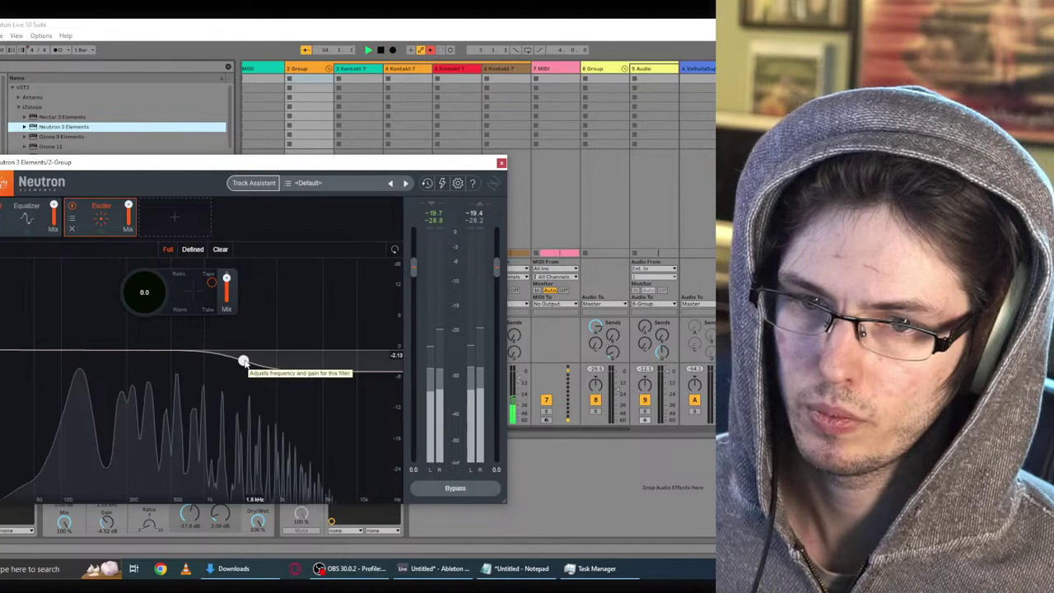
drag(245, 360, 240, 363)
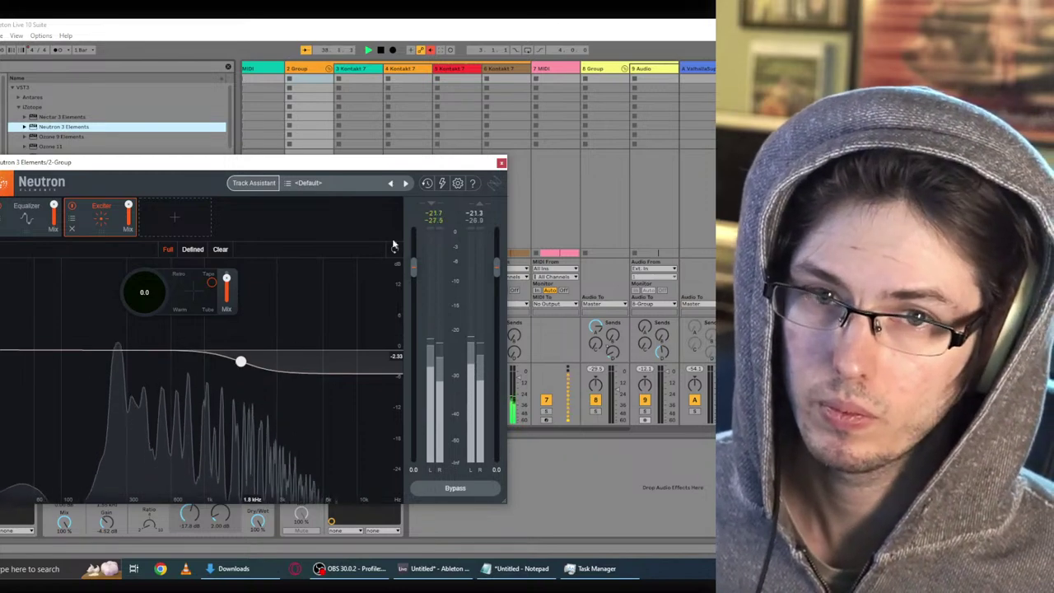
click(501, 163)
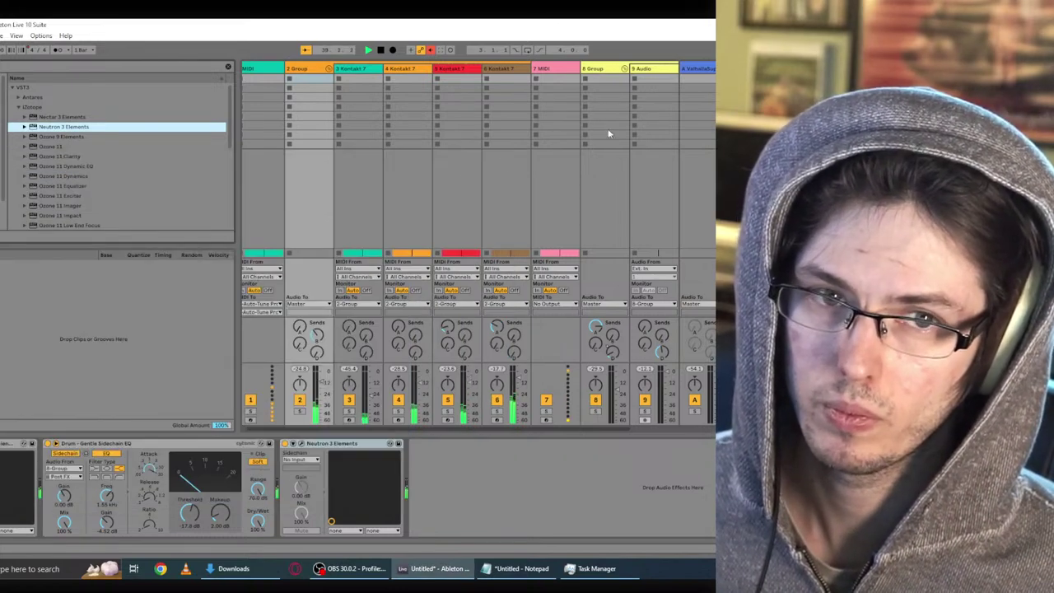
Step: Add Neutron 3 Elements to 8 Group, with its low shelf at 167 Hz, -23.0 dB and band 2 at 439 Hz, 7.3 dB
click(598, 70)
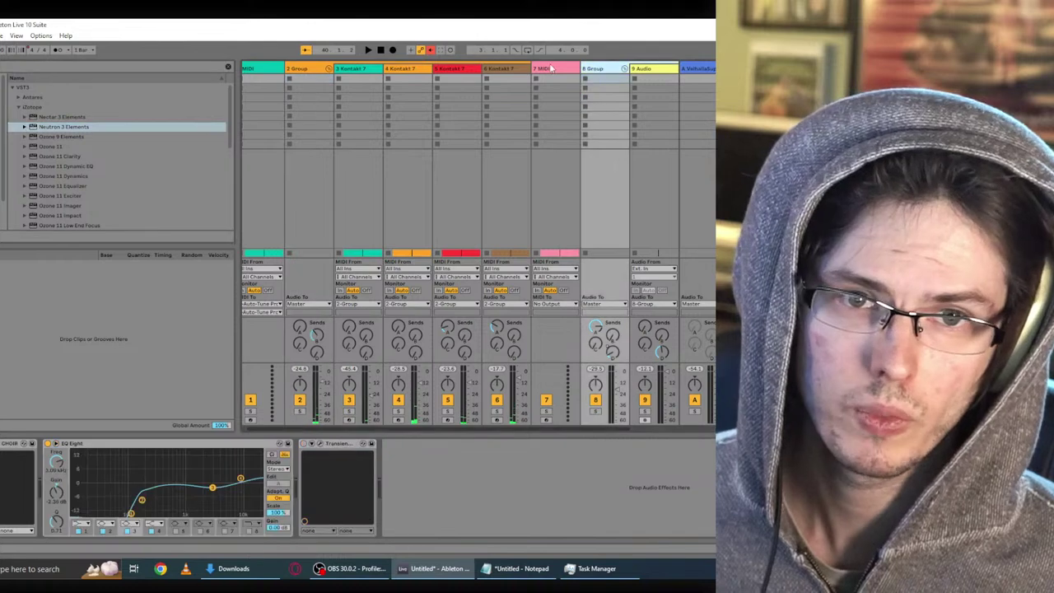
double_click(63, 126)
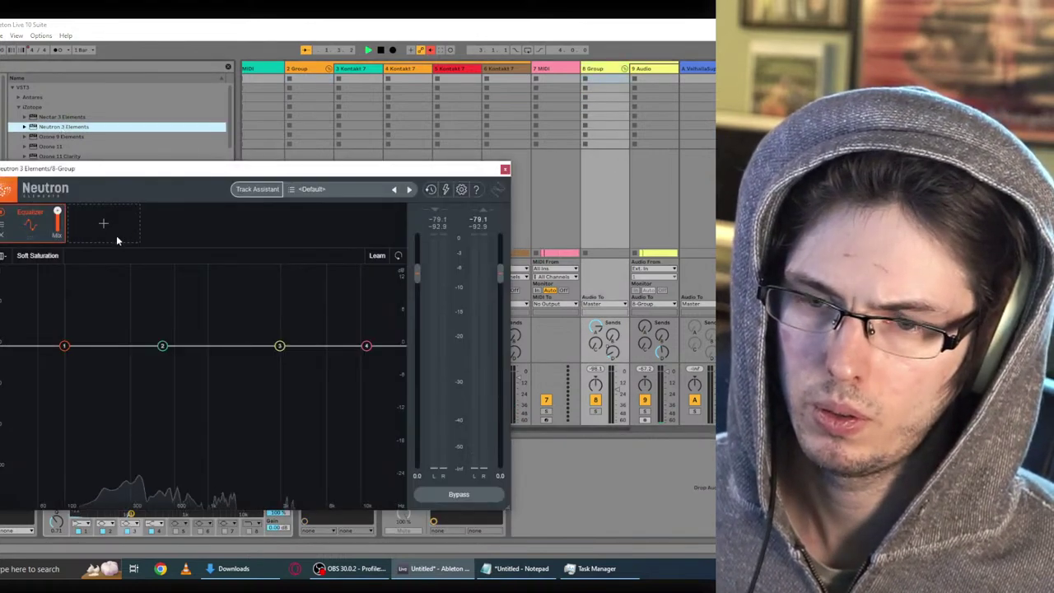
drag(65, 346, 93, 470)
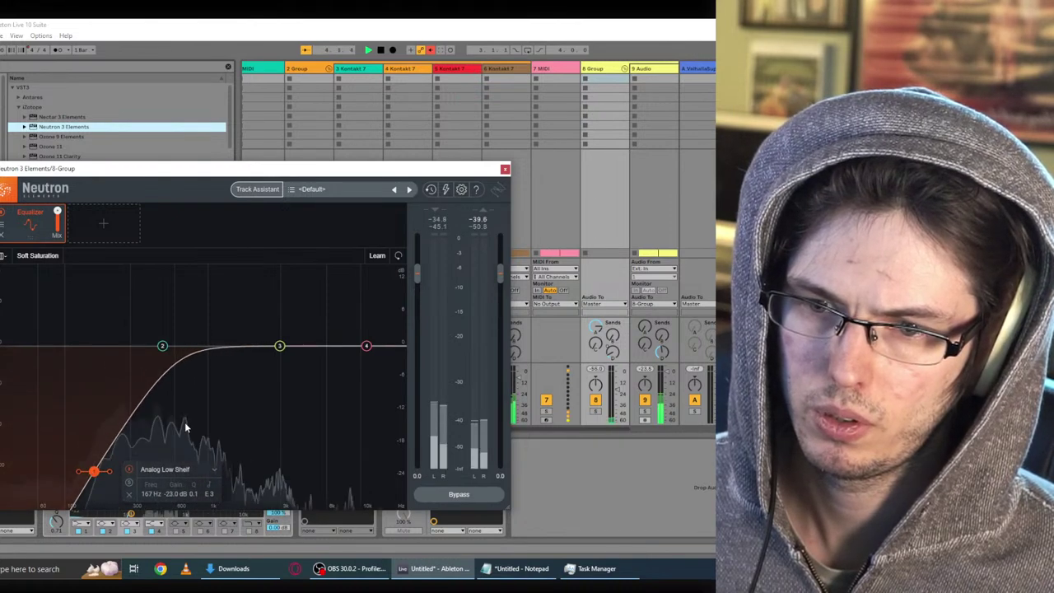
drag(167, 346, 175, 309)
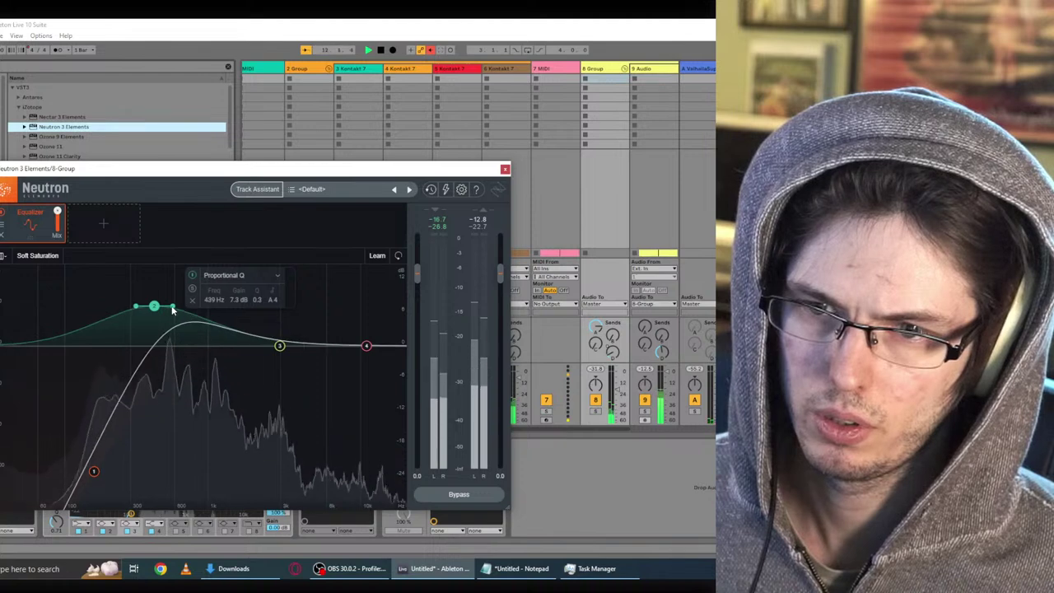
Step: Set Neutron's high shelf to 10020 Hz, 1.6 dB and band 3 to 2143 Hz, -24.4 dB, and close the plugin
click(280, 346)
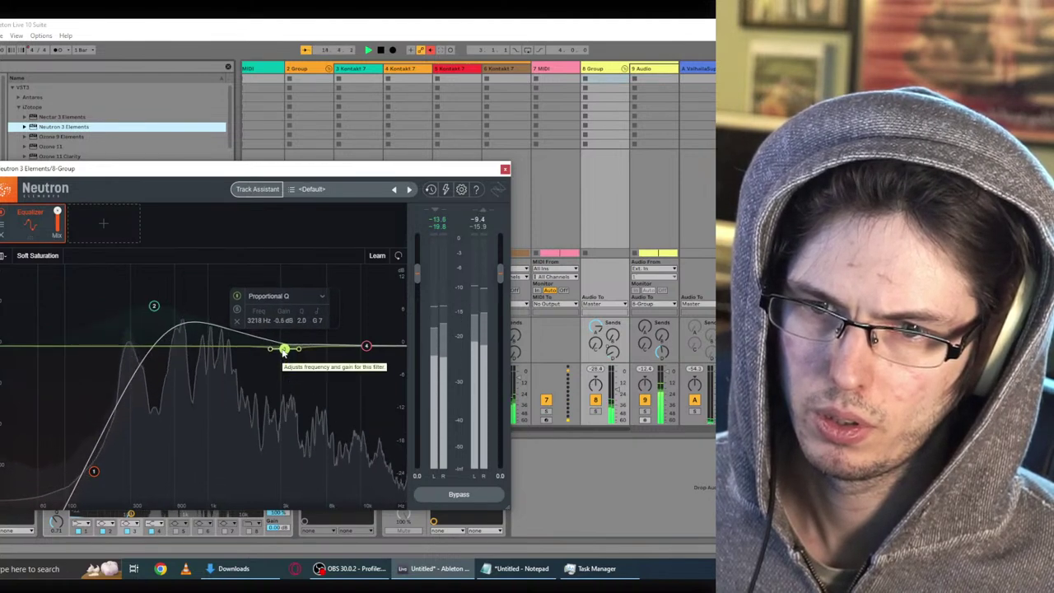
drag(365, 345, 360, 338)
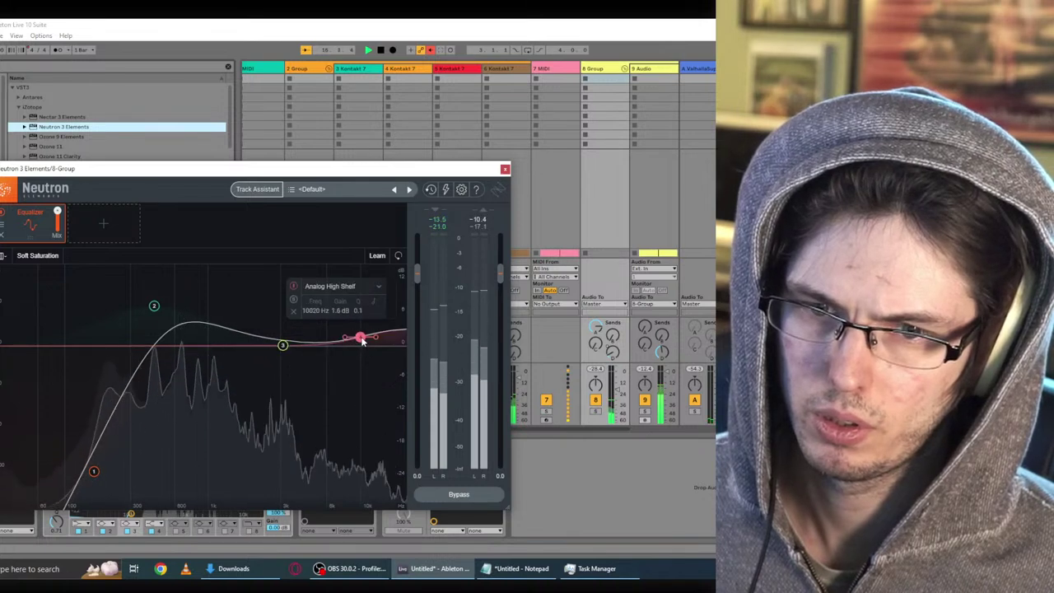
click(283, 345)
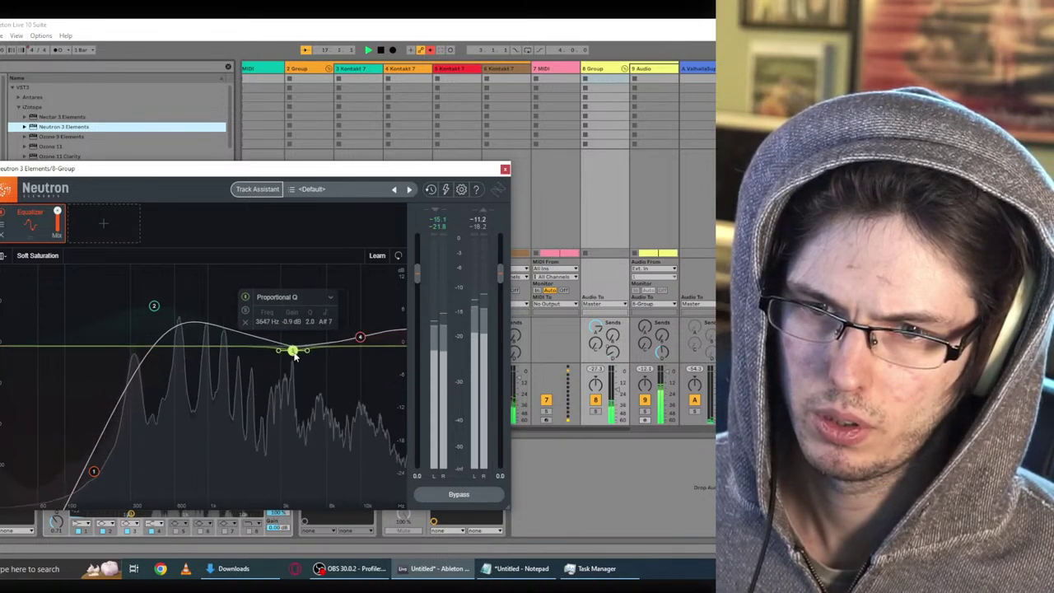
drag(295, 355, 281, 381)
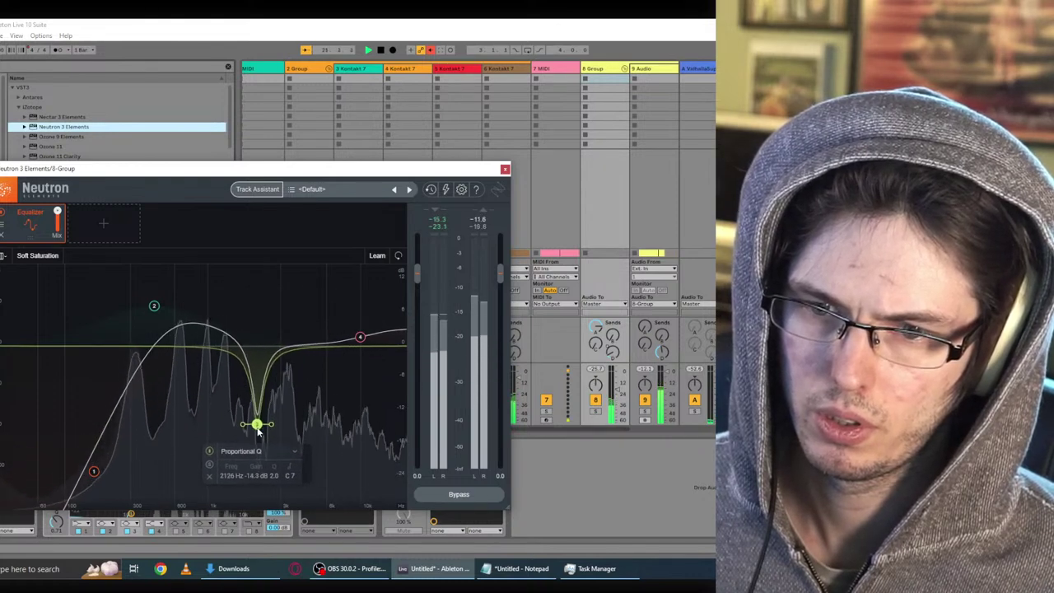
drag(258, 426, 258, 478)
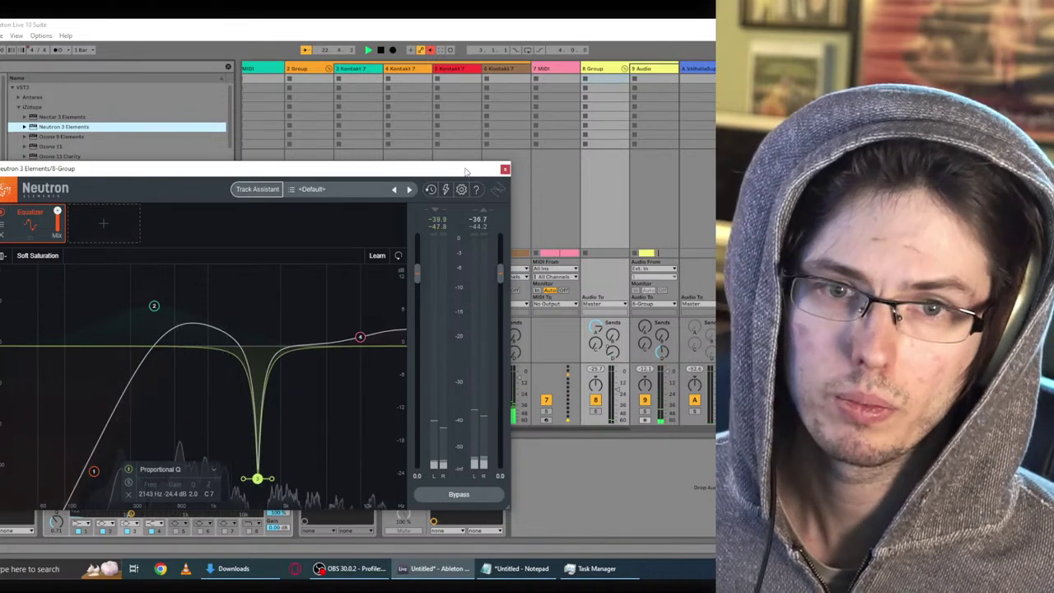
click(505, 169)
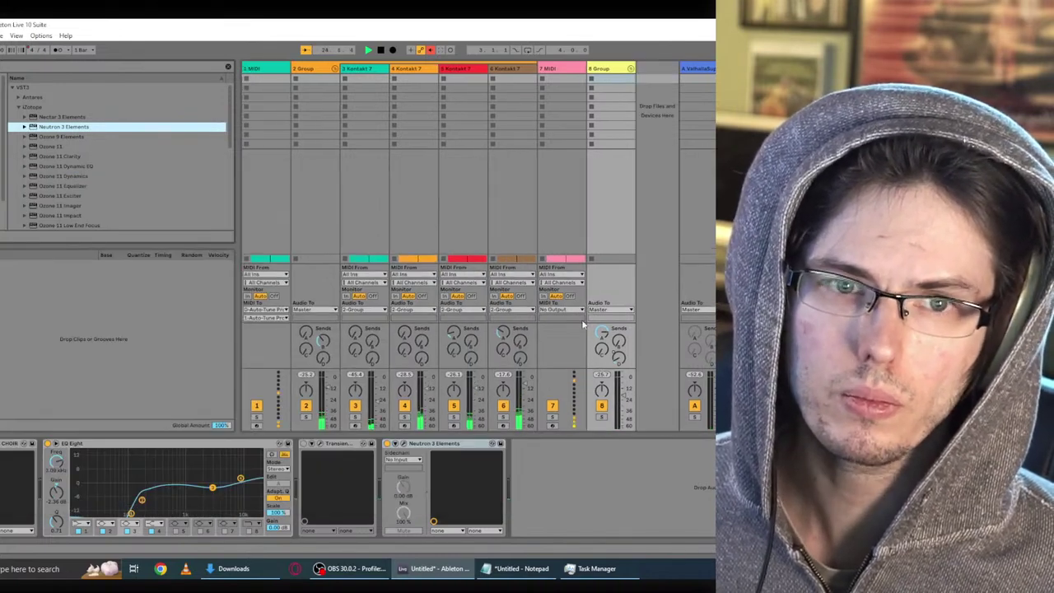
Step: Unfold and solo 8 Group, and boost the third band of its EQ Eight to 15.0 dB at 2.84 kHz
click(631, 69)
click(602, 410)
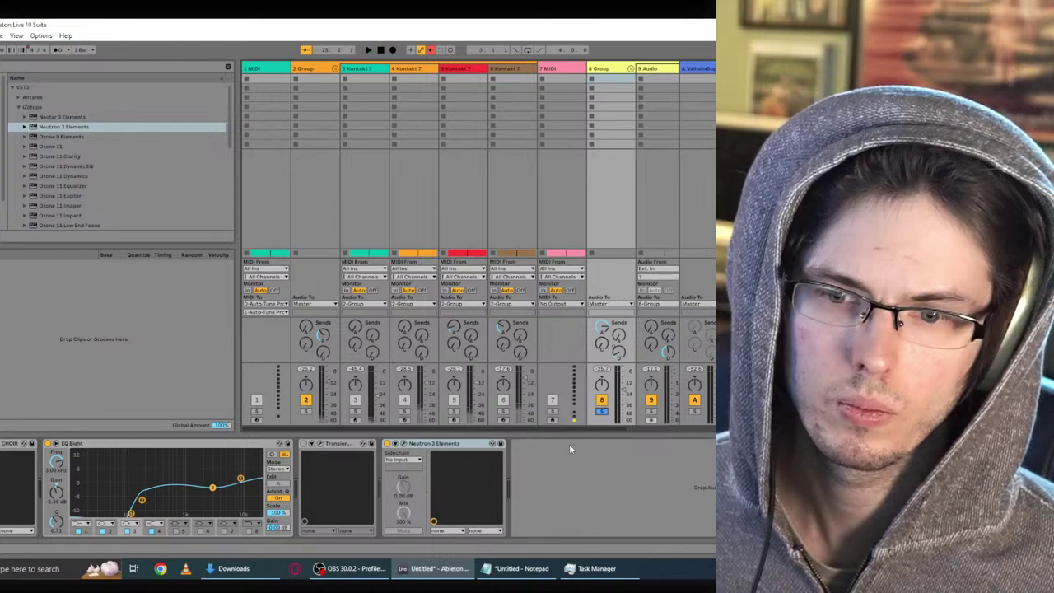
drag(213, 490, 210, 452)
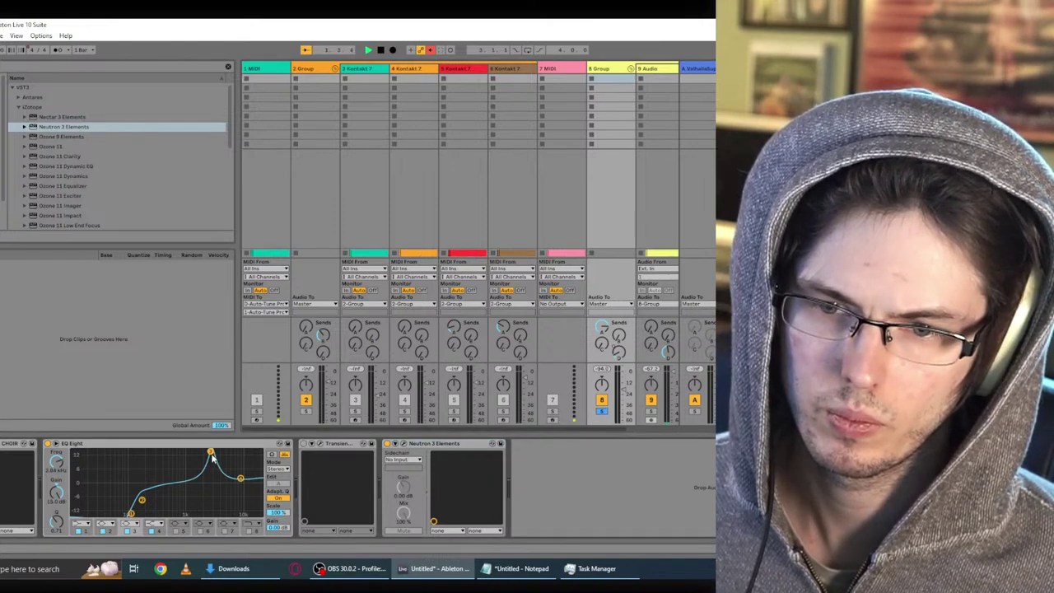
Step: Switch to the Arrangement View, turn on looping, move the four-bar loop to start at 4.1.1 and play it
key(Tab)
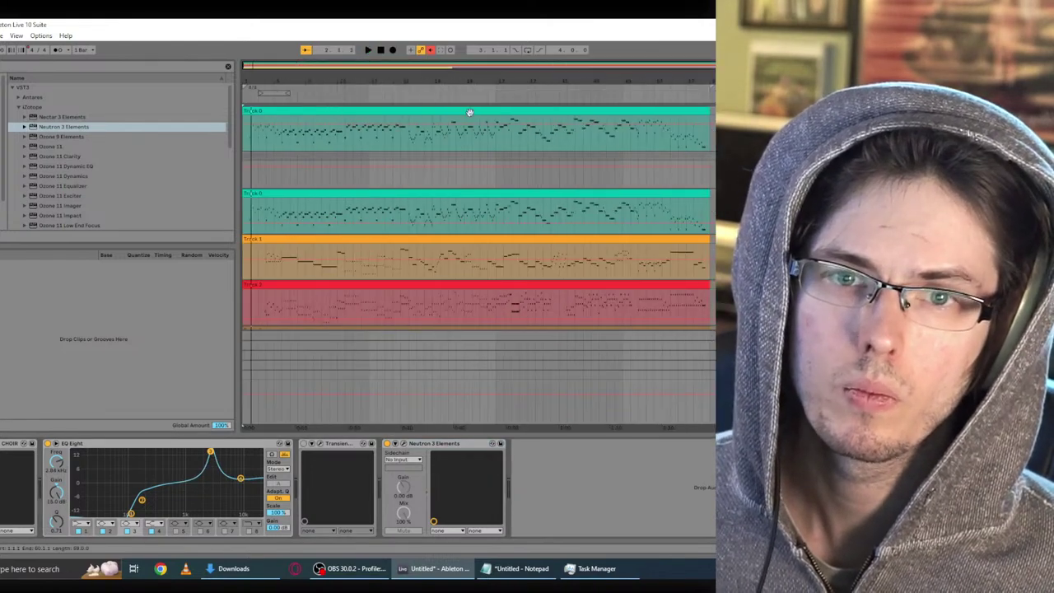
click(530, 50)
scroll(310, 222, down, 5)
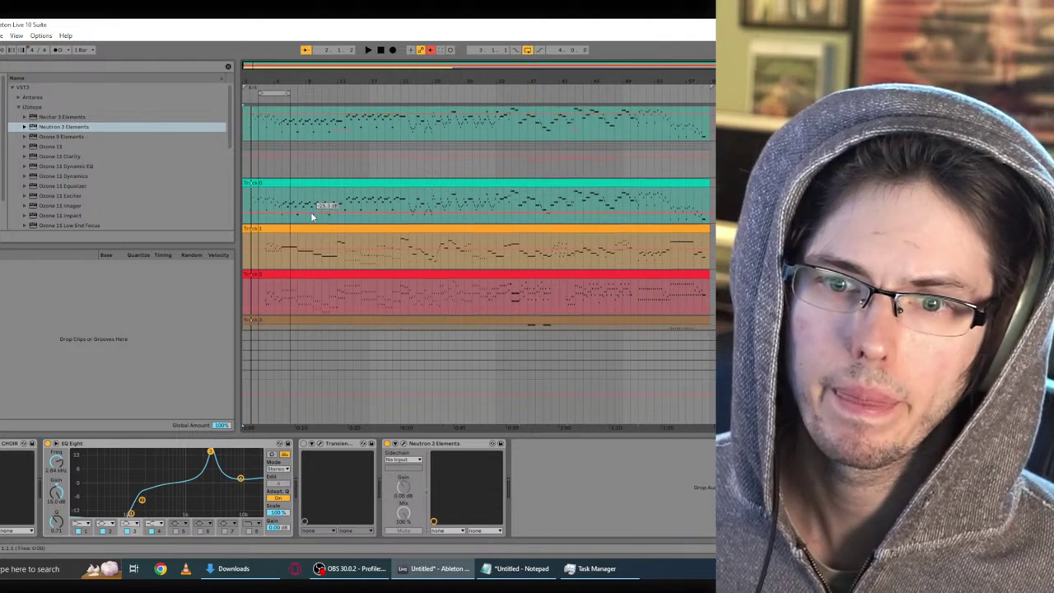
scroll(311, 215, down, 2)
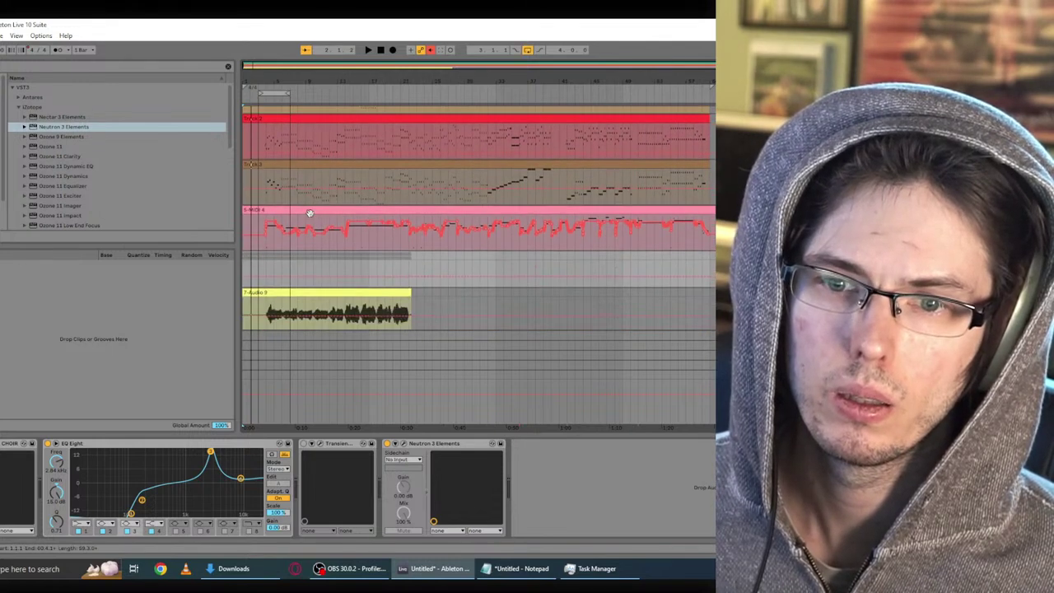
drag(281, 93, 289, 92)
key(space)
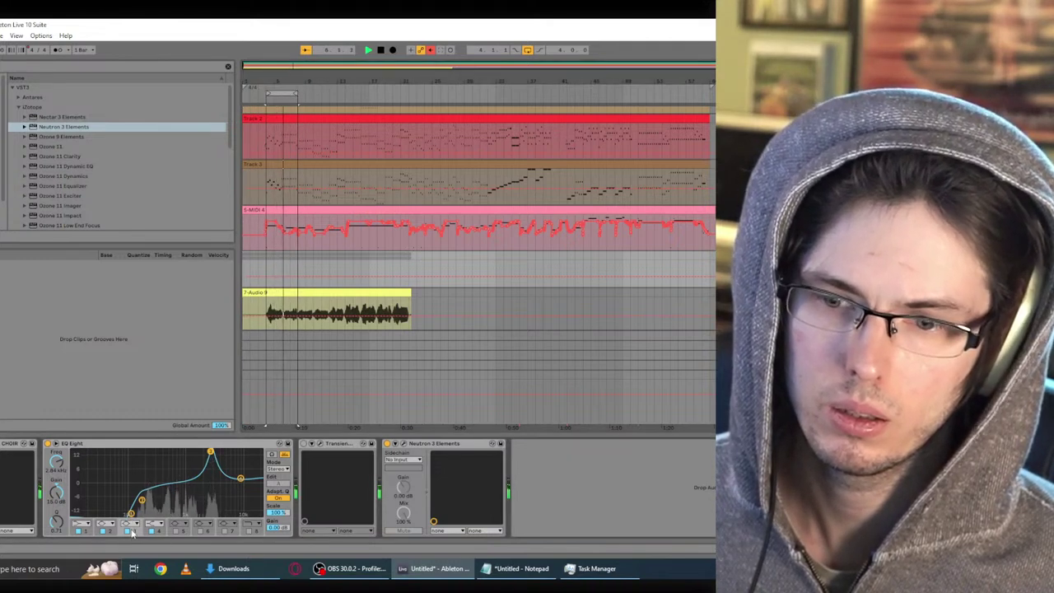
Step: Move the lowest band of 8 Group's EQ Eight up to 186 Hz and duplicate the EQ Eight device
mouse_move(131, 513)
mouse_down()
mouse_move(153, 514)
mouse_move(140, 513)
mouse_up()
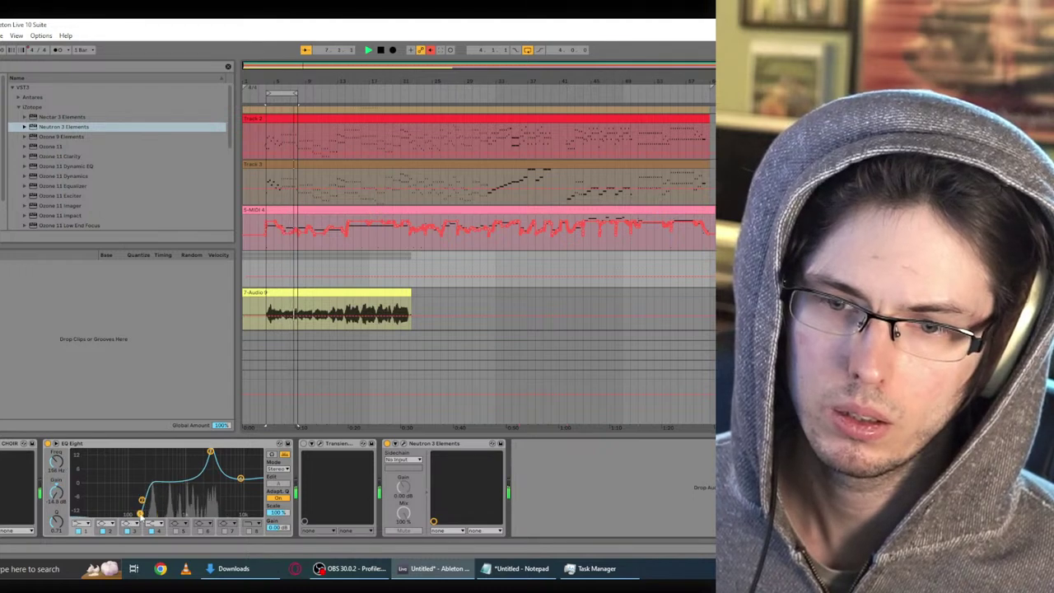
click(208, 447)
key(ctrl+d)
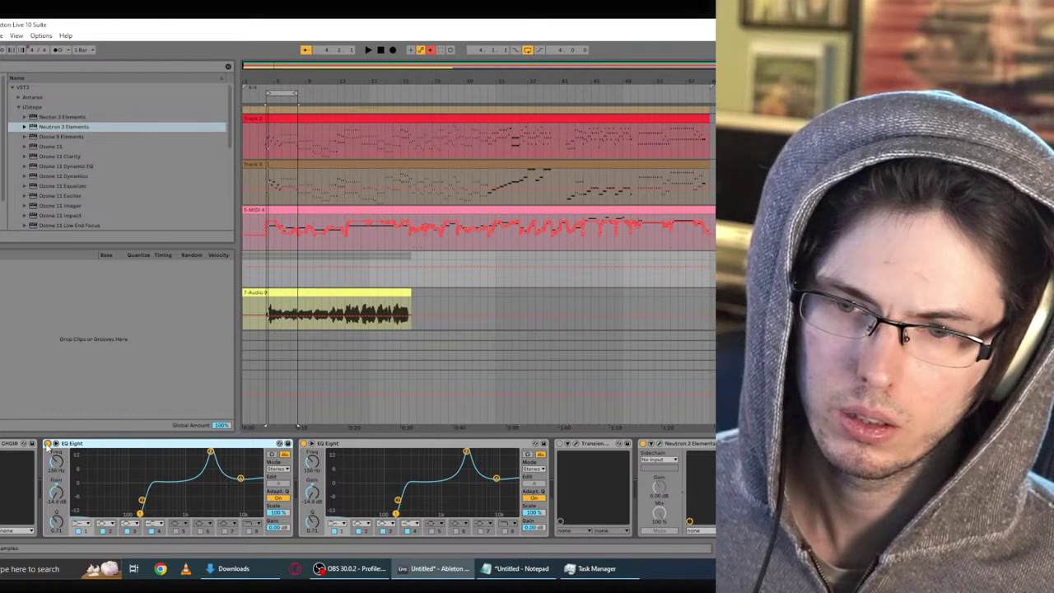
Step: Reduce the duplicated EQ Eight to a narrow band 3 cut of -4.52 dB near 1.7 kHz, and re-enable the original without its band 3
click(48, 444)
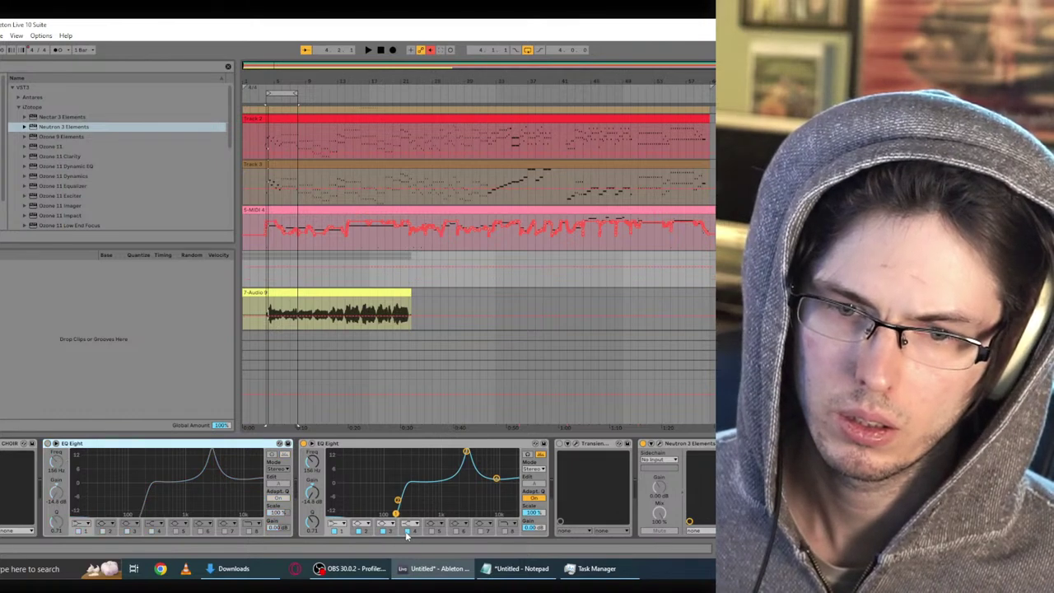
click(336, 532)
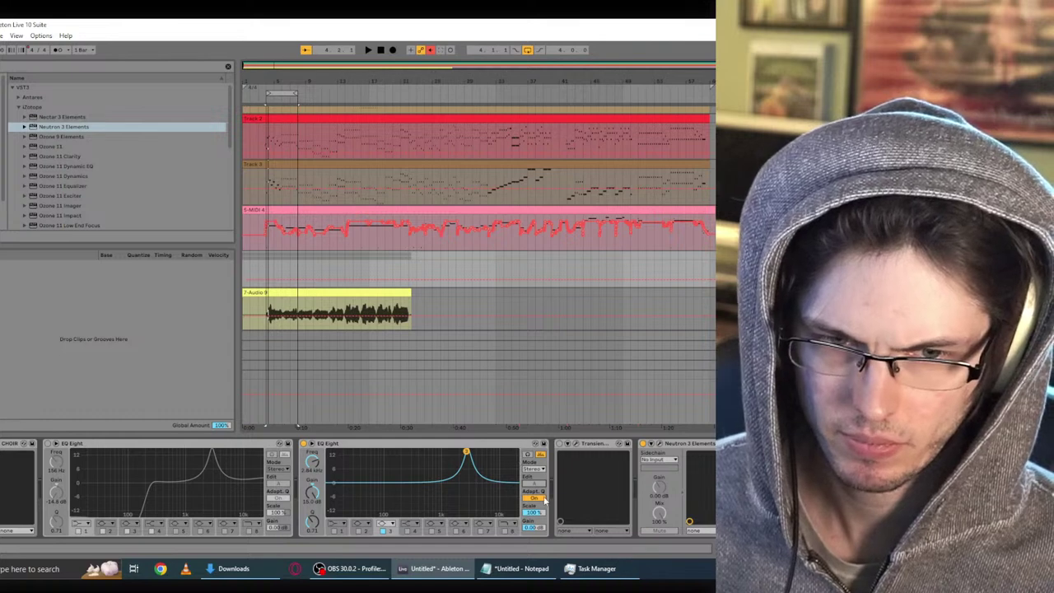
key(space)
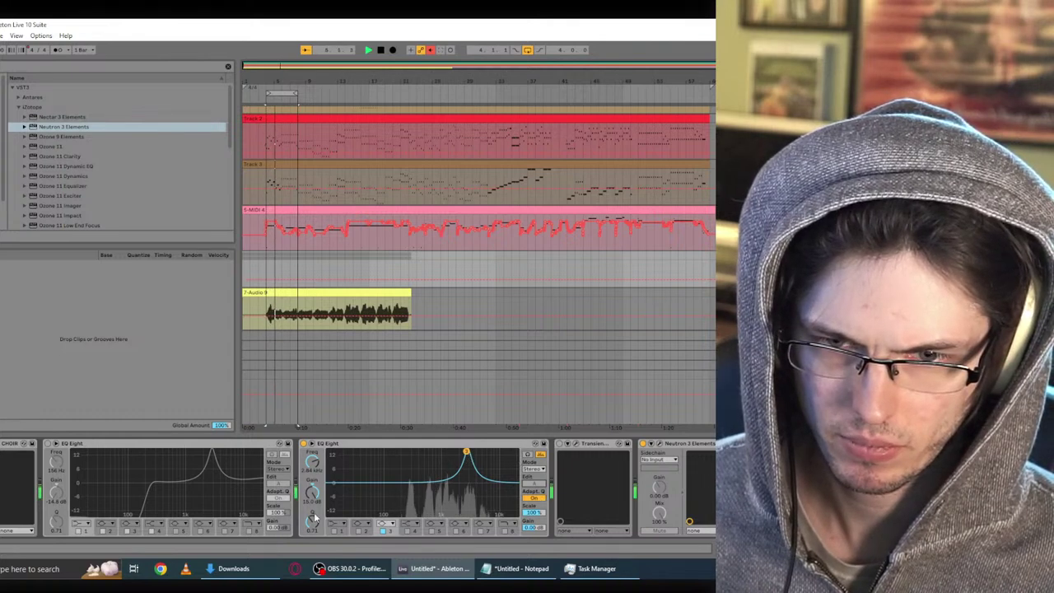
drag(314, 517, 314, 448)
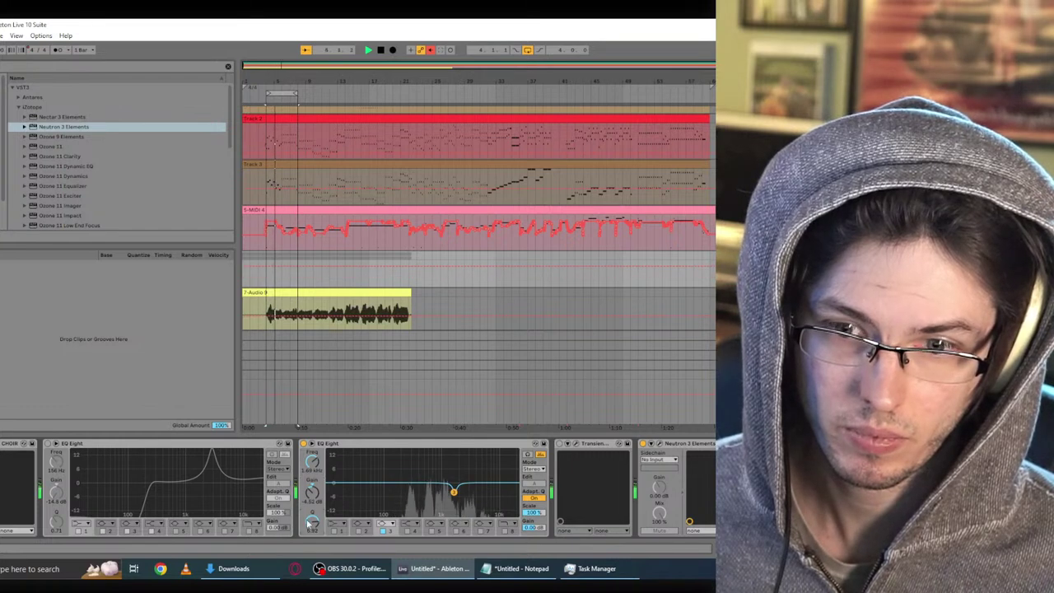
click(197, 445)
click(48, 444)
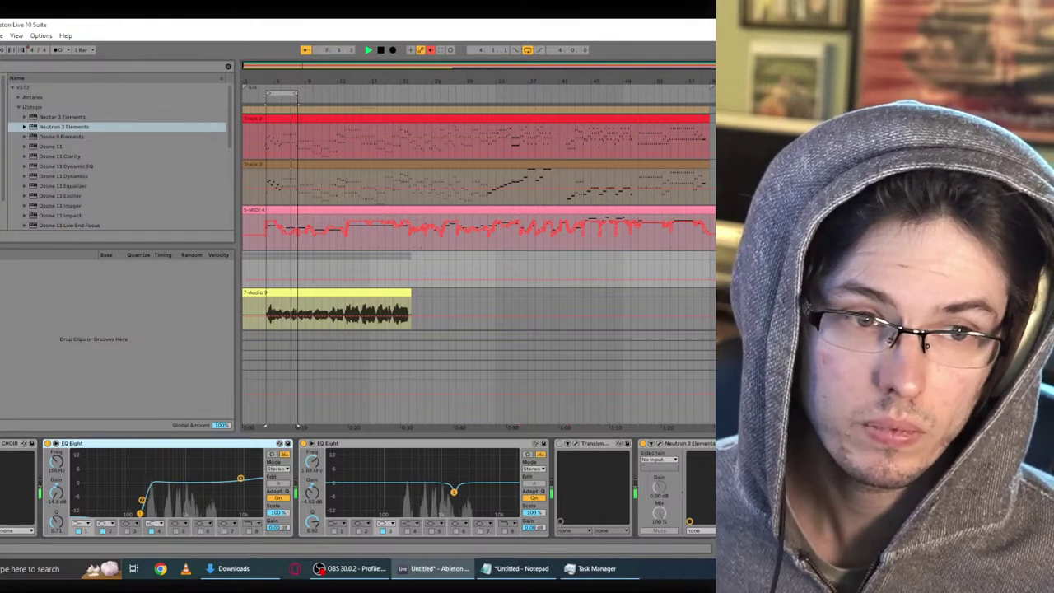
Step: Turn off looping and play the song on past the four-bar section to hear the mix
click(712, 309)
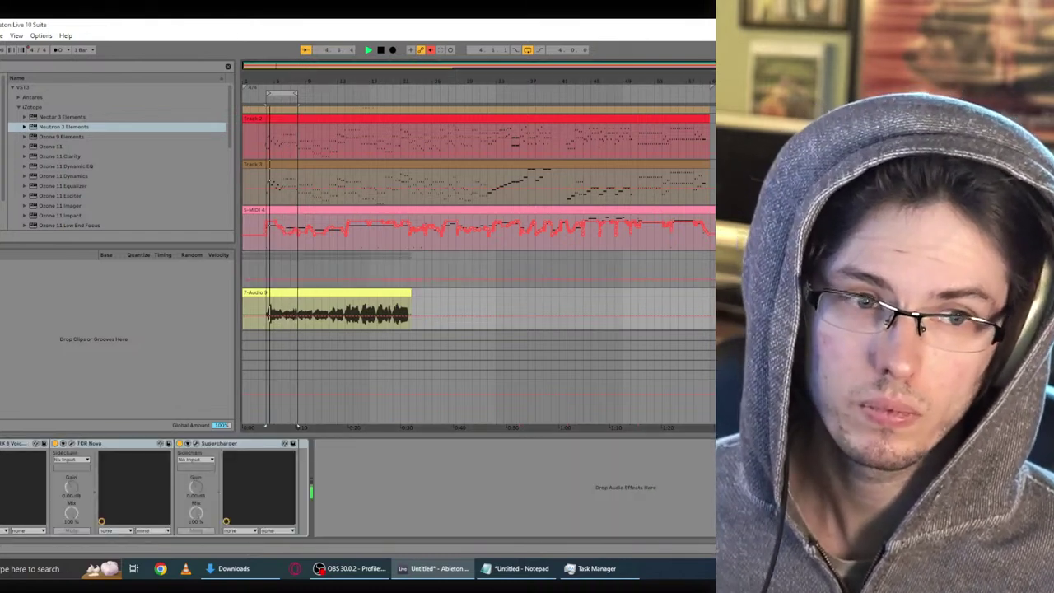
key(space)
key(space)
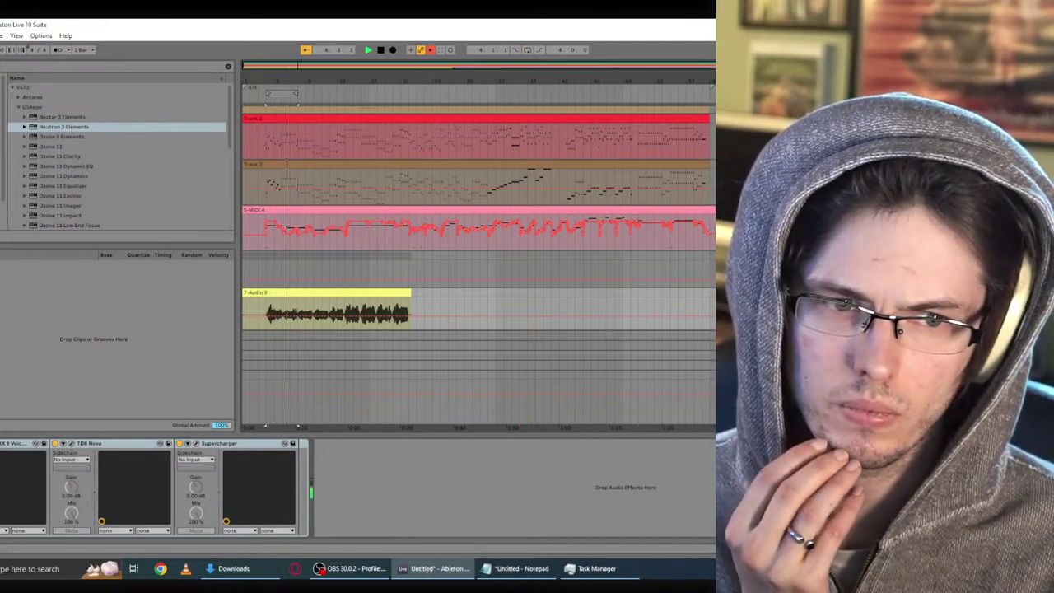
click(563, 335)
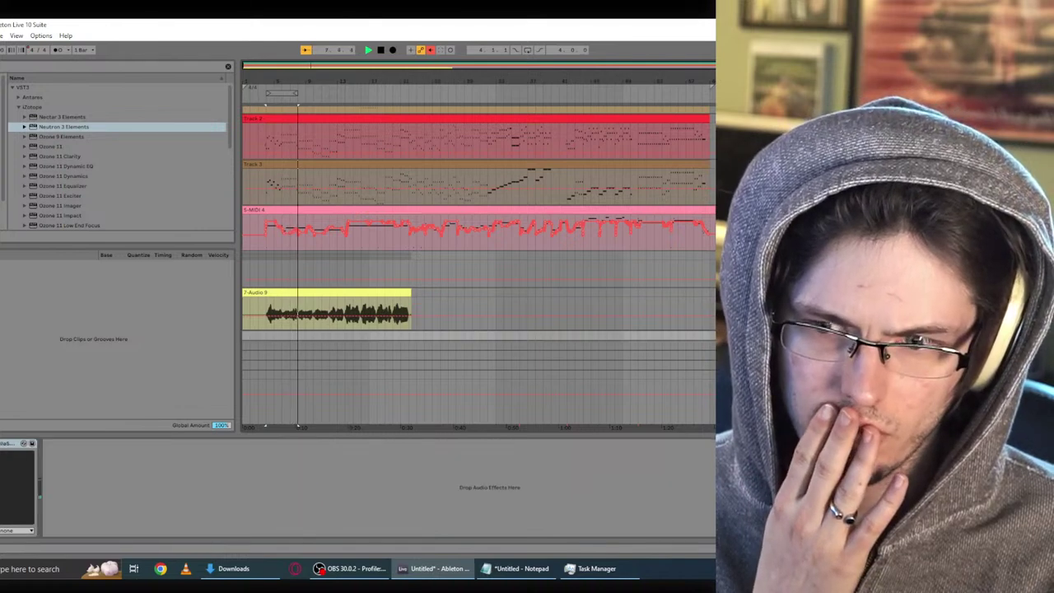
click(534, 313)
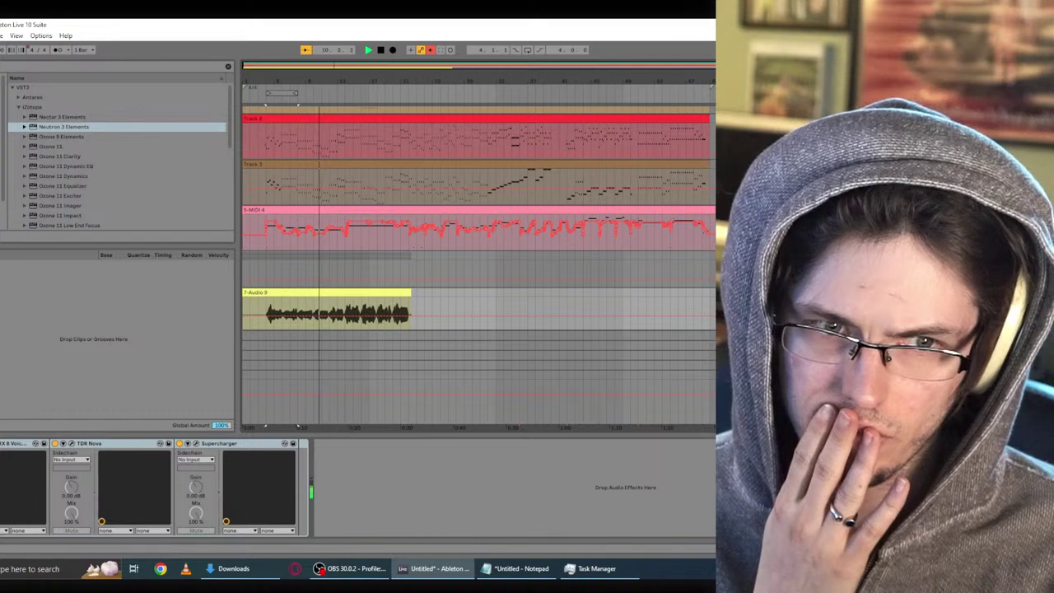
Step: Set band 4 of 8 Group's first EQ Eight to 11.9 kHz, 0.12 dB, and bypass that device
click(519, 270)
drag(241, 477, 245, 482)
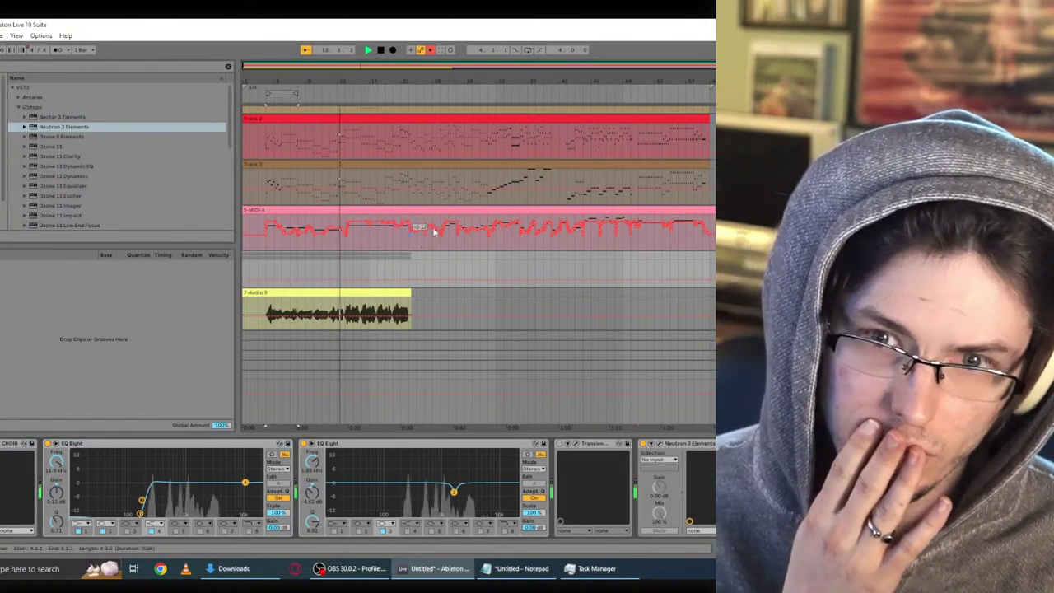
click(474, 344)
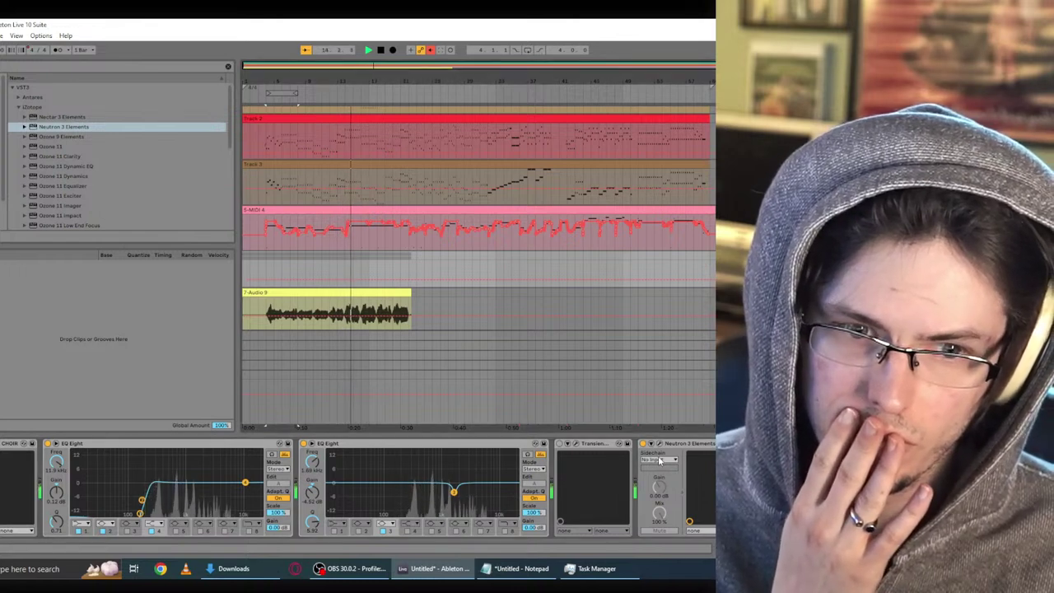
click(48, 442)
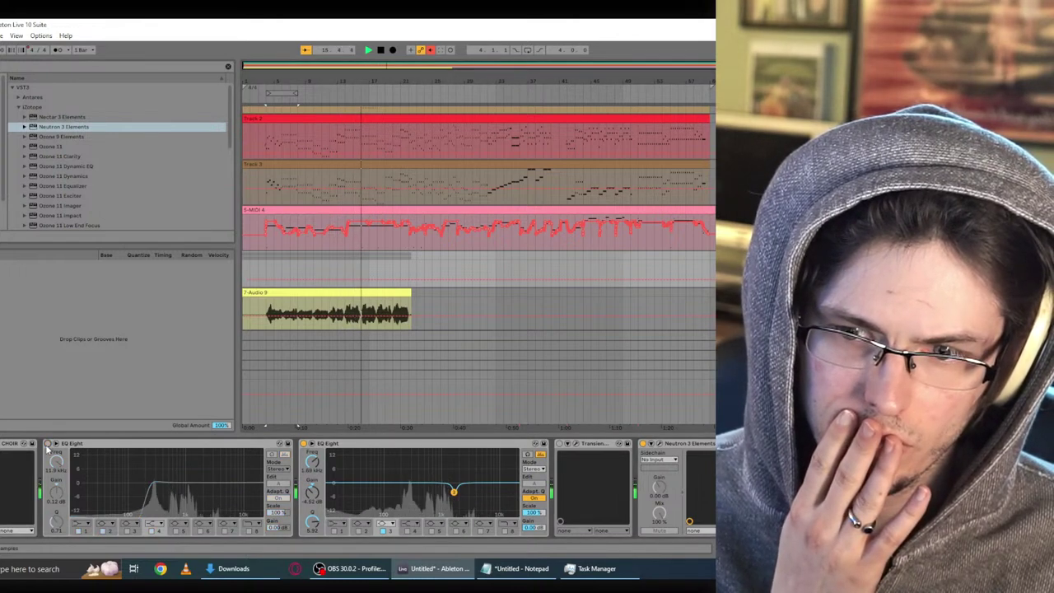
Step: In 8 Group's Neutron equalizer, bring band 3 close to flat, shift band 1 lower in frequency and set band 2 to 454 Hz, 2.9 dB
click(659, 443)
drag(257, 478, 272, 349)
drag(148, 308, 140, 346)
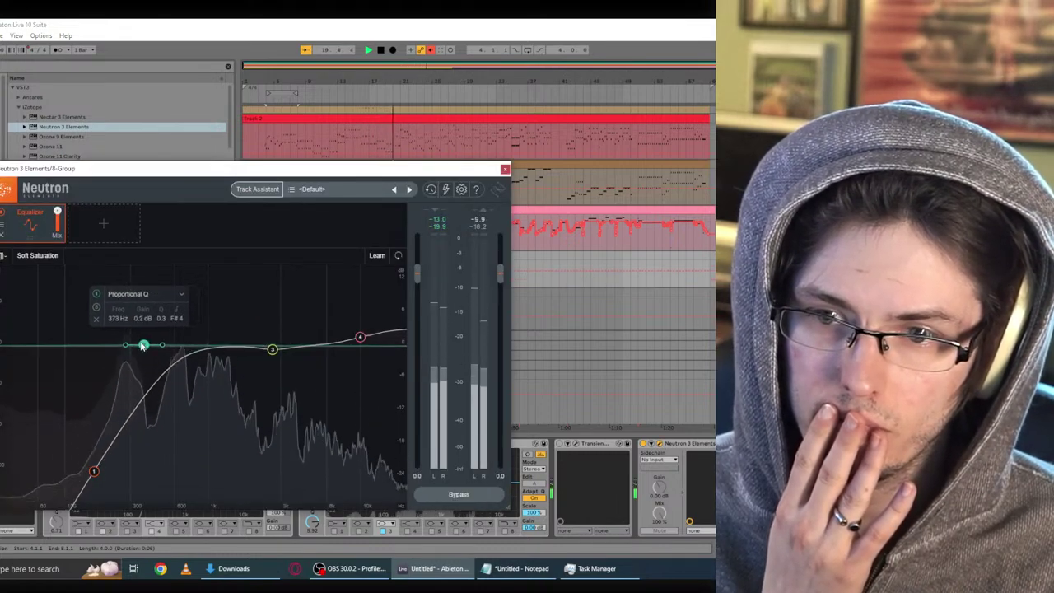
click(91, 472)
drag(91, 472, 41, 467)
drag(144, 350, 157, 328)
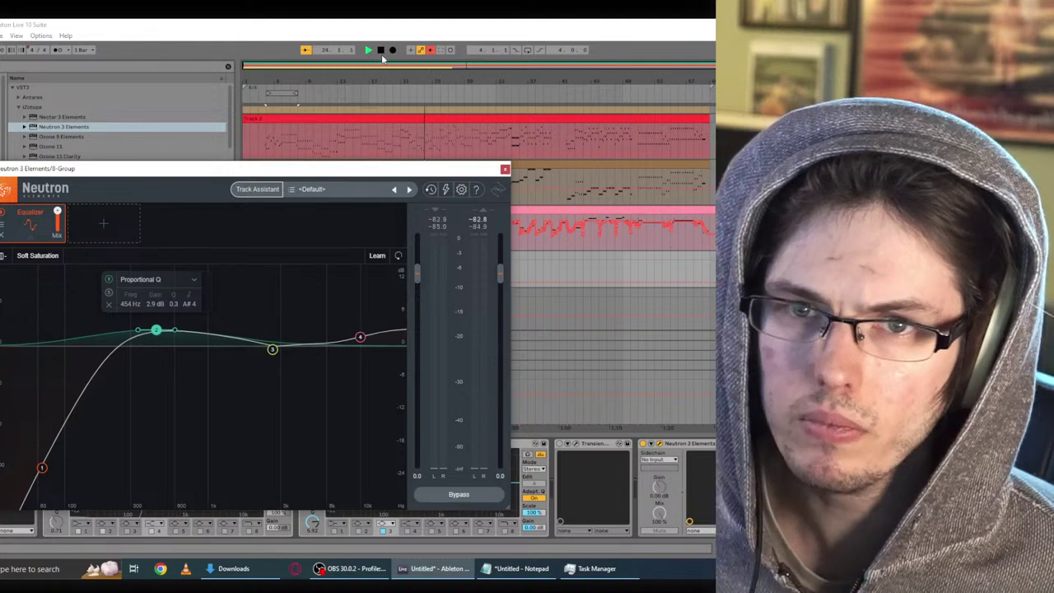
Step: Restart the song and set Neutron's high shelf to 10746 Hz, -0.6 dB
click(379, 50)
key(space)
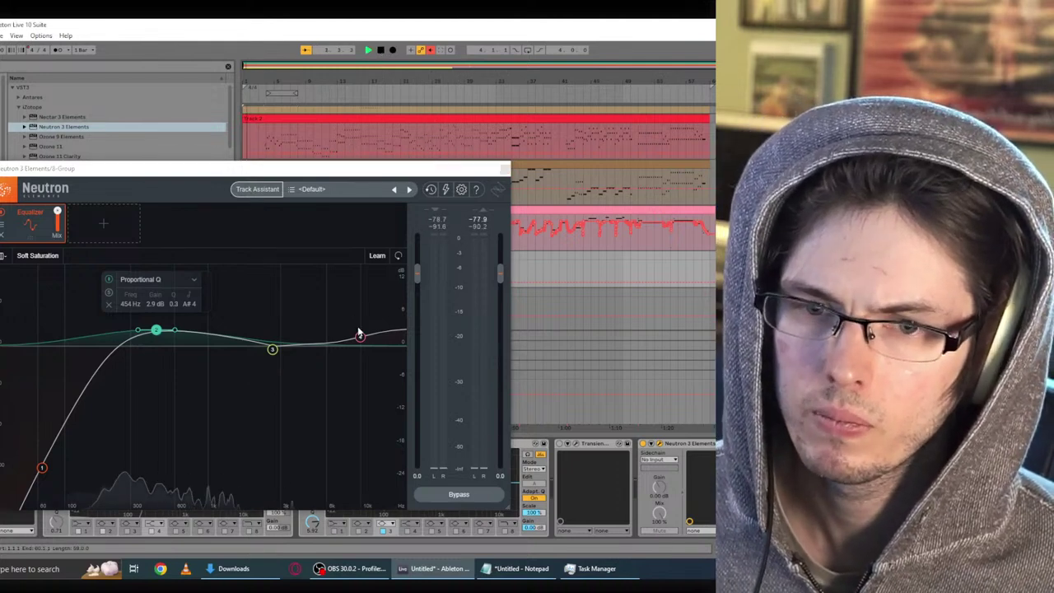
drag(359, 332, 369, 352)
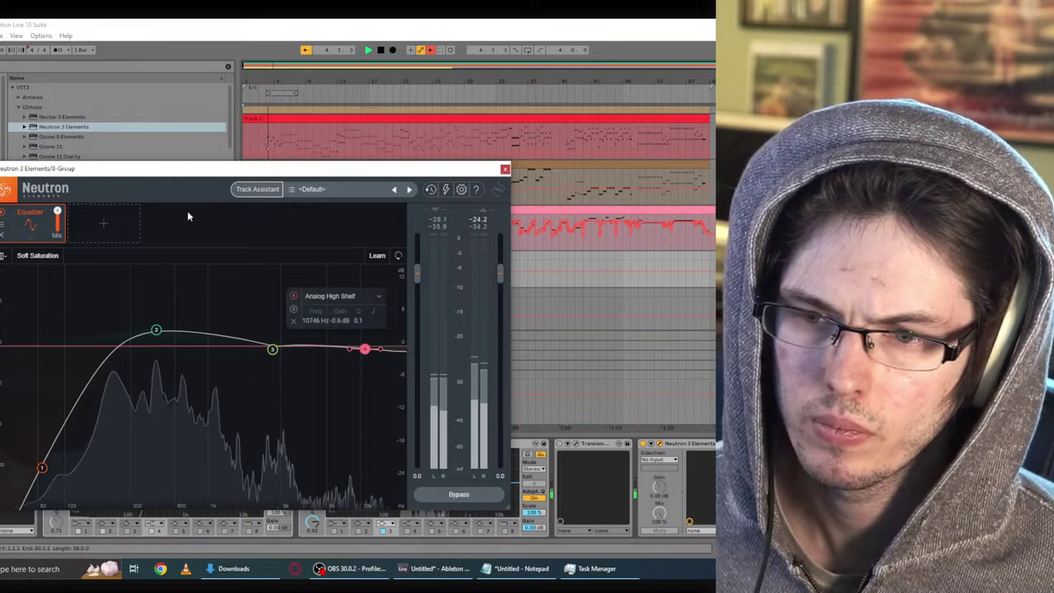
Step: Add an Exciter module to 8 Group's Neutron, move its character to the Tape corner and adjust its filter node
click(103, 224)
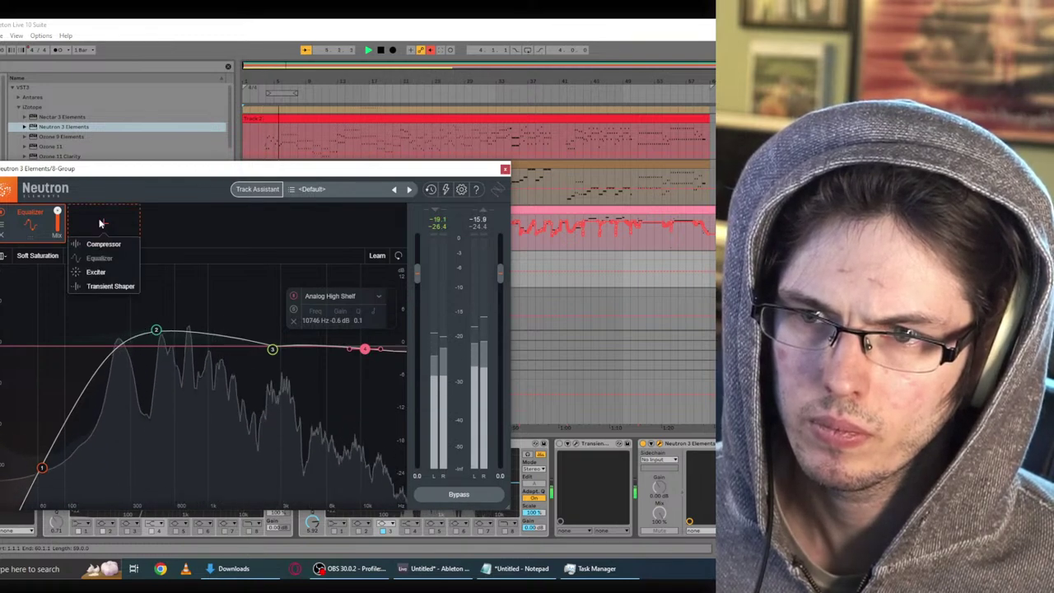
click(96, 272)
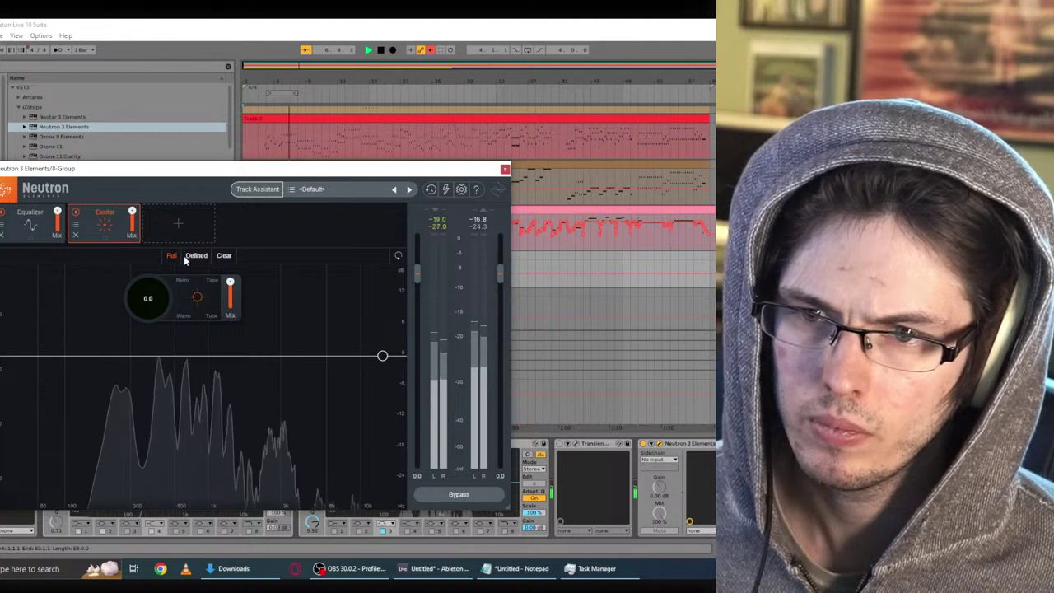
drag(196, 296, 215, 282)
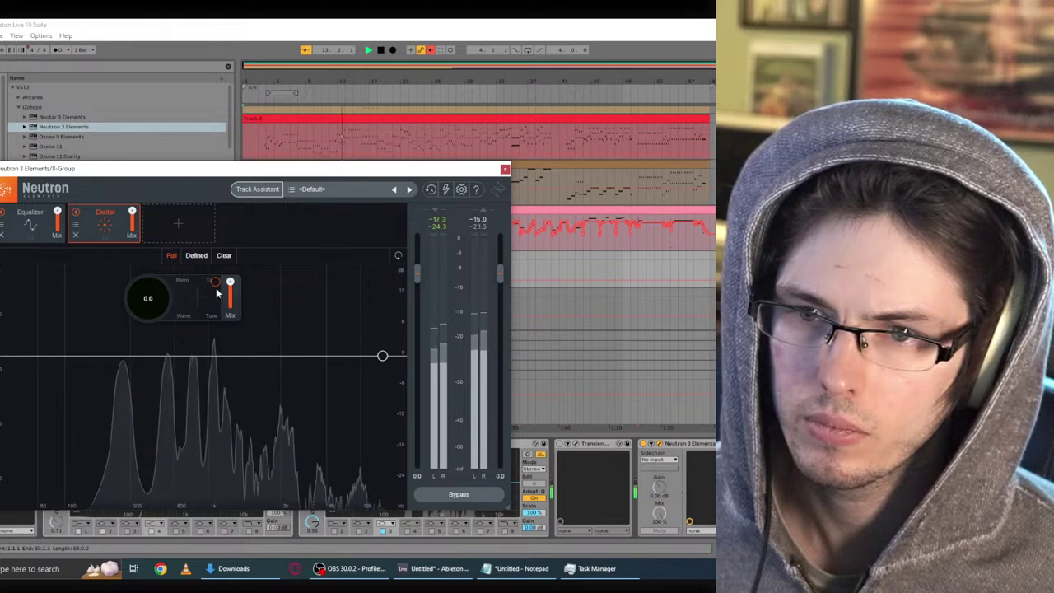
mouse_move(382, 356)
mouse_down()
mouse_move(370, 328)
mouse_move(405, 321)
mouse_move(369, 343)
mouse_up()
Step: Set Neutron's equalizer band 2 to 333 Hz, 0.0 dB and its high shelf to 11086 Hz, 1.8 dB, and close the plugin
click(35, 236)
drag(156, 330, 138, 347)
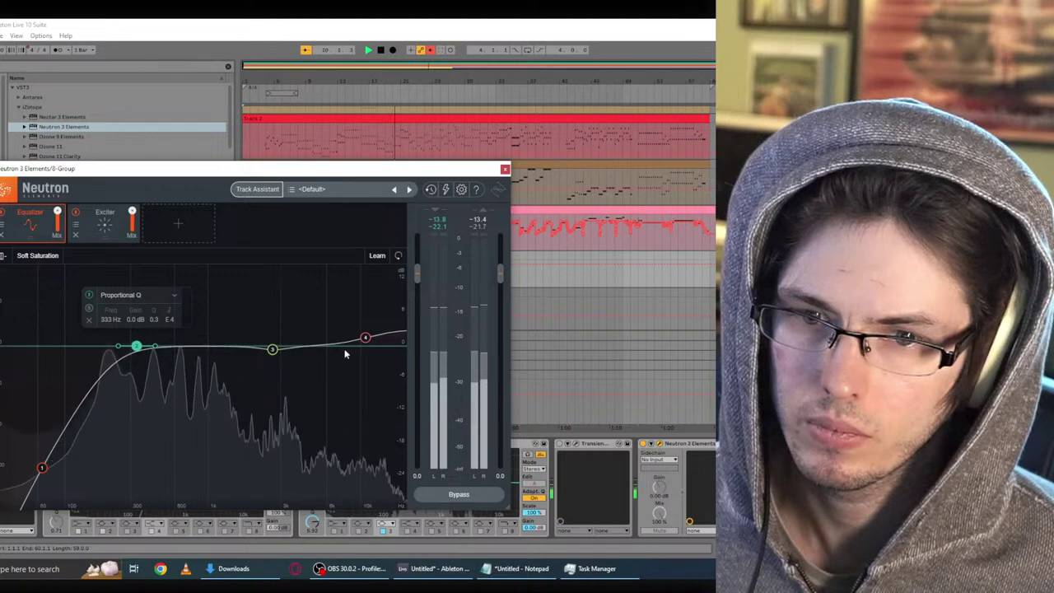
click(367, 340)
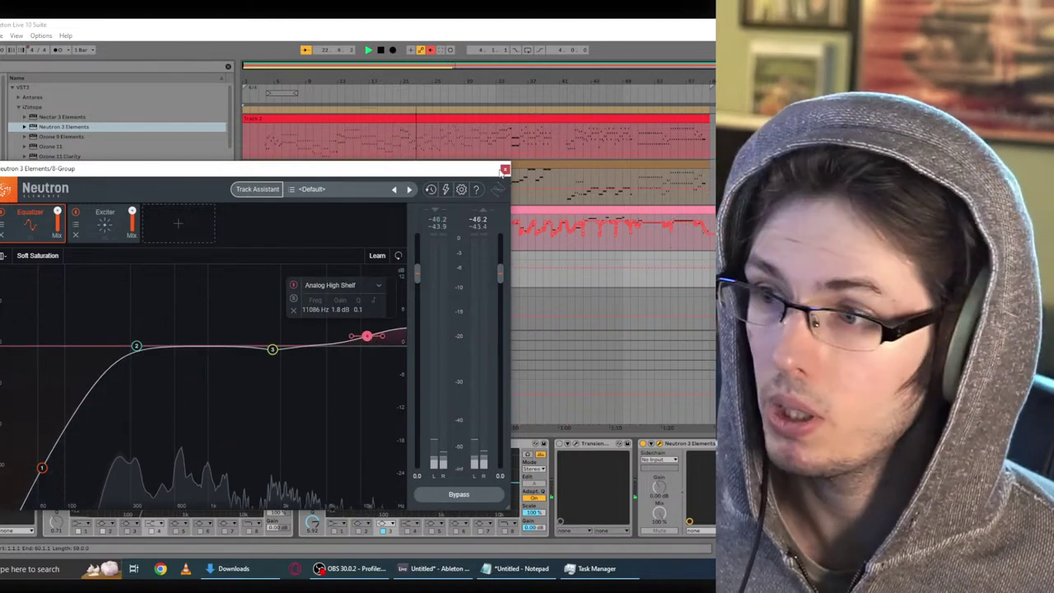
click(504, 169)
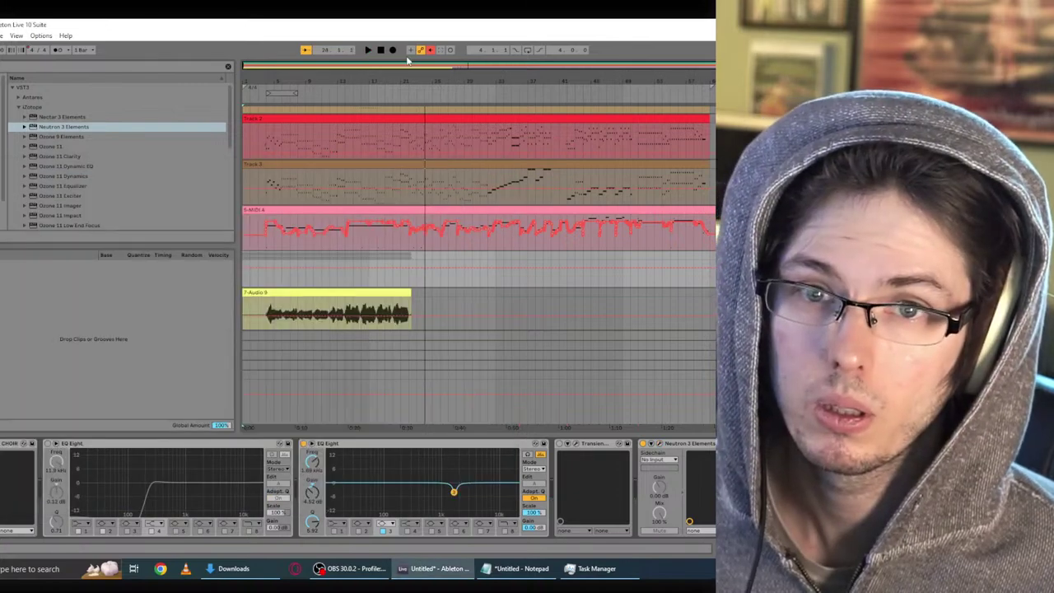
Step: Play the song from bar 3, just ahead of the yellow audio clip, to check the mix
click(380, 50)
click(262, 317)
key(space)
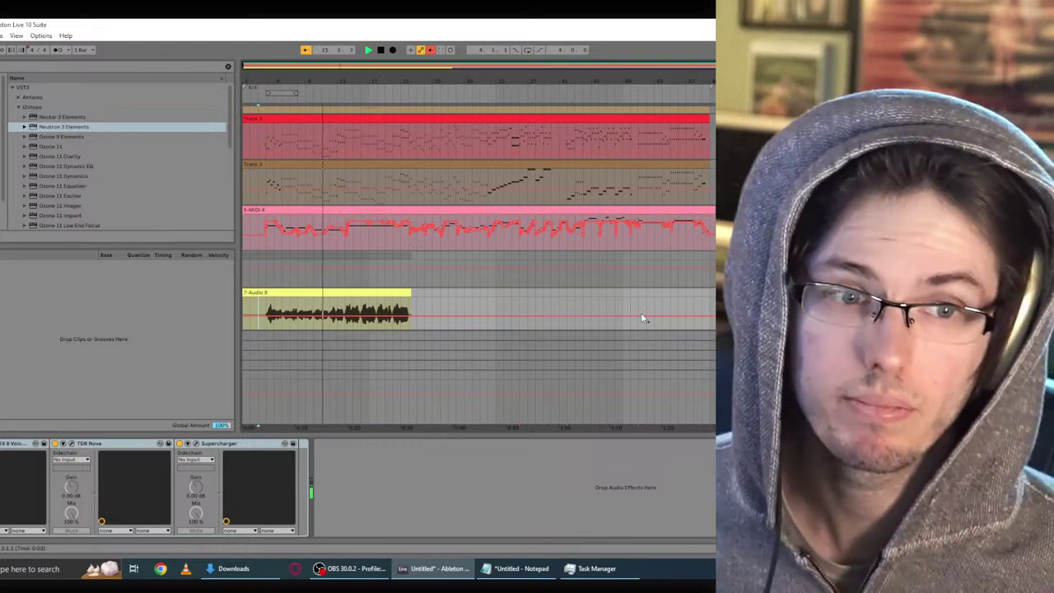
scroll(642, 318, up, 5)
scroll(478, 264, up, 1)
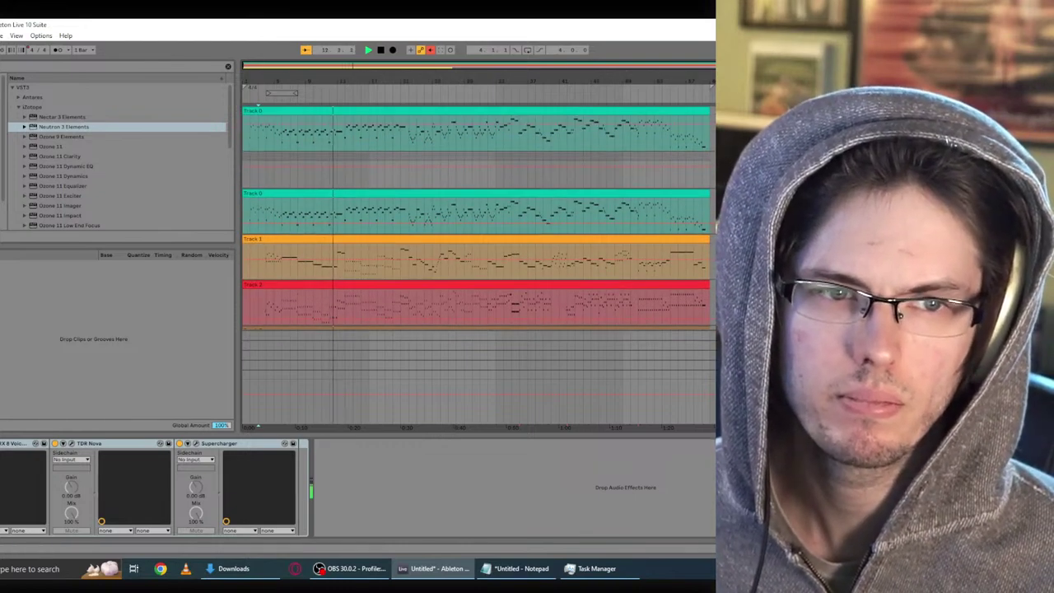
click(712, 170)
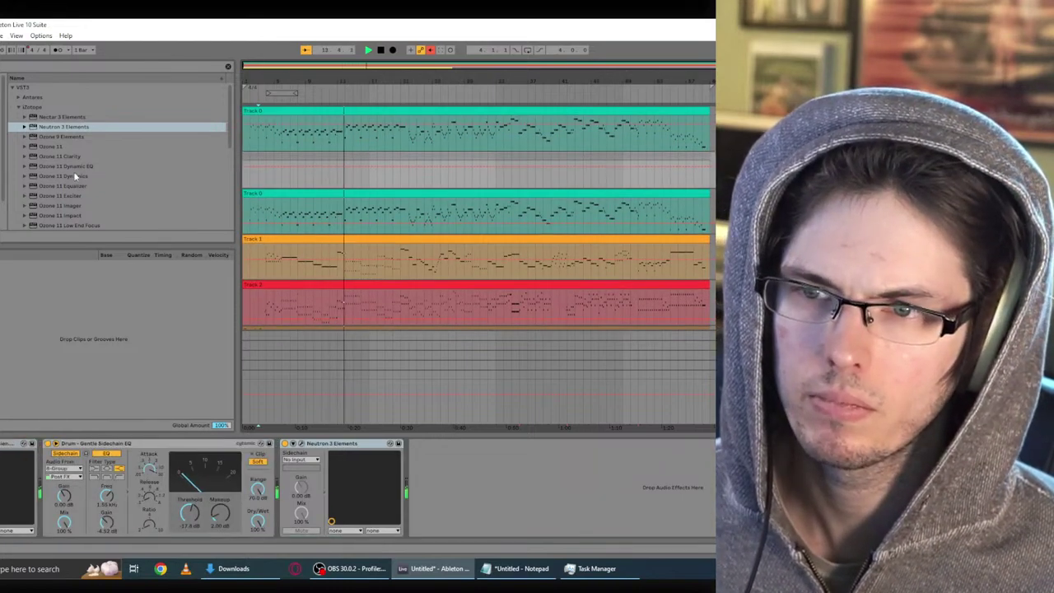
click(18, 108)
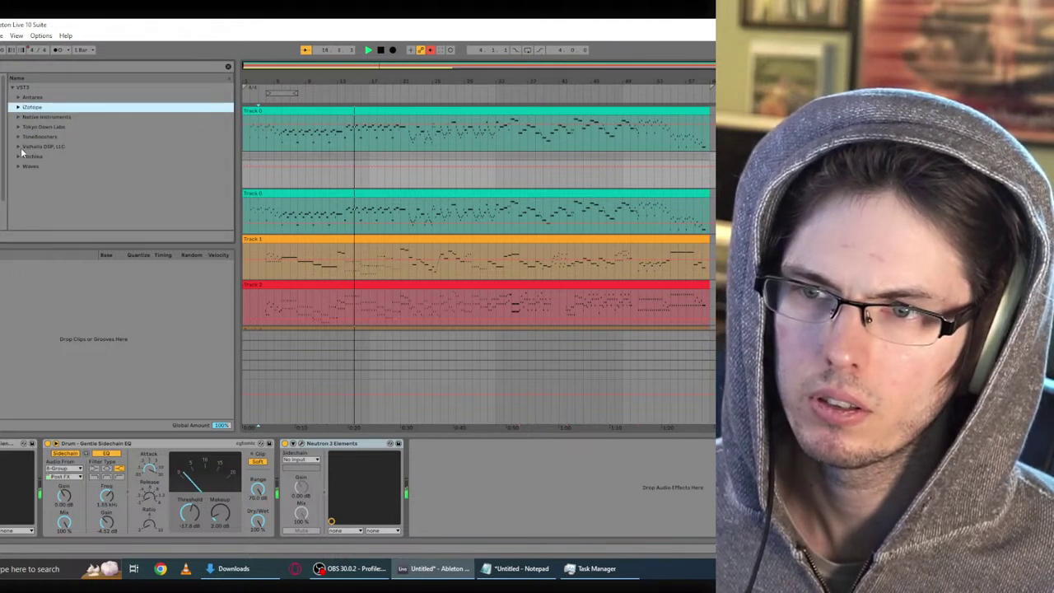
click(18, 97)
scroll(52, 209, down, 2)
double_click(53, 205)
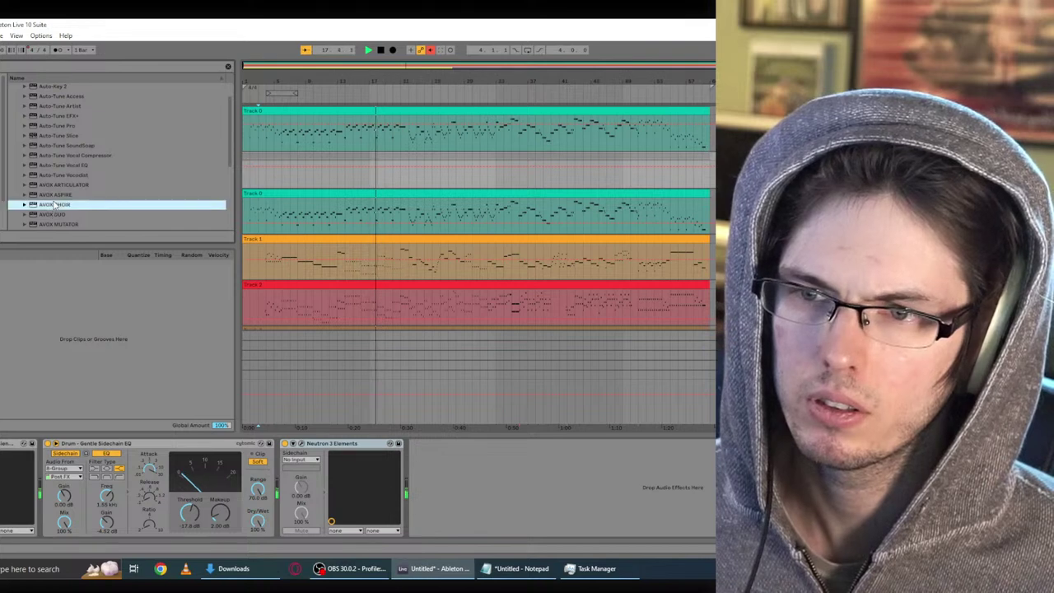
Step: Set AVOX CHOIR on 2 Group to 32 voices with vibrato 18, pitch about 25 and timing about 33
drag(85, 257, 89, 284)
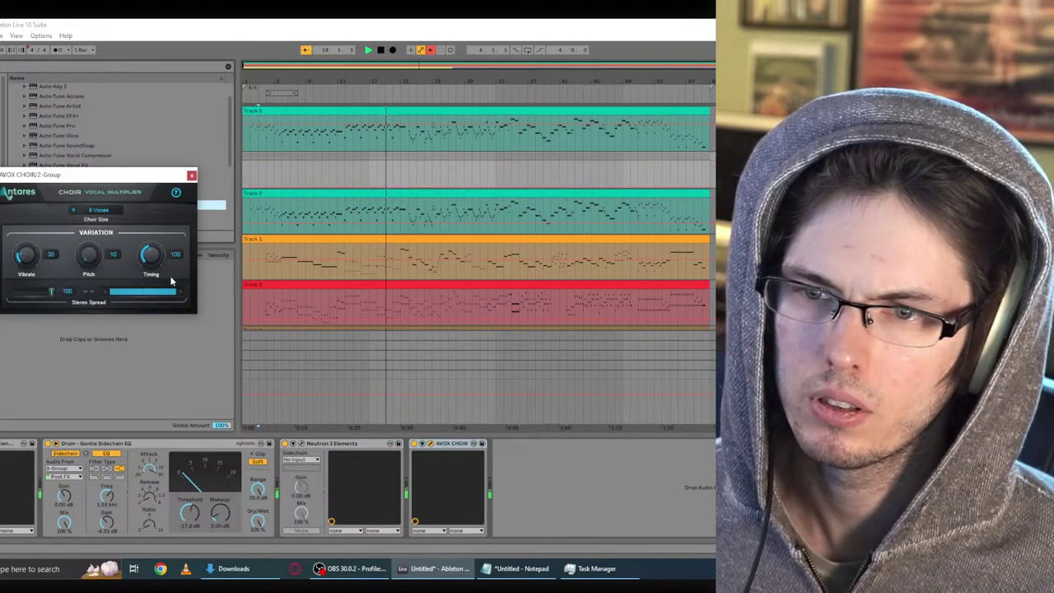
drag(152, 255, 153, 364)
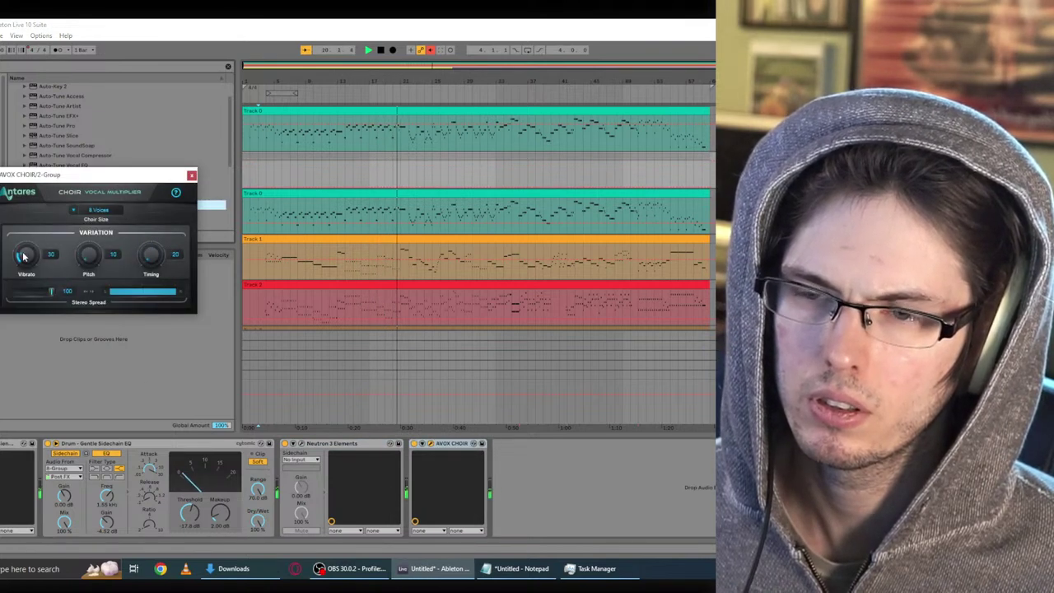
drag(33, 259, 27, 276)
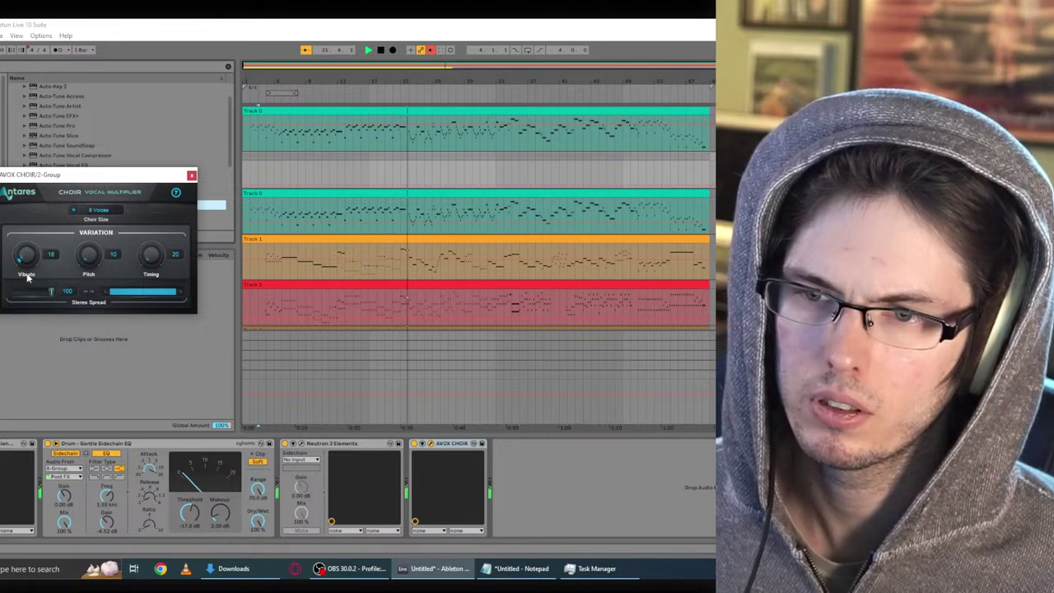
drag(148, 256, 144, 249)
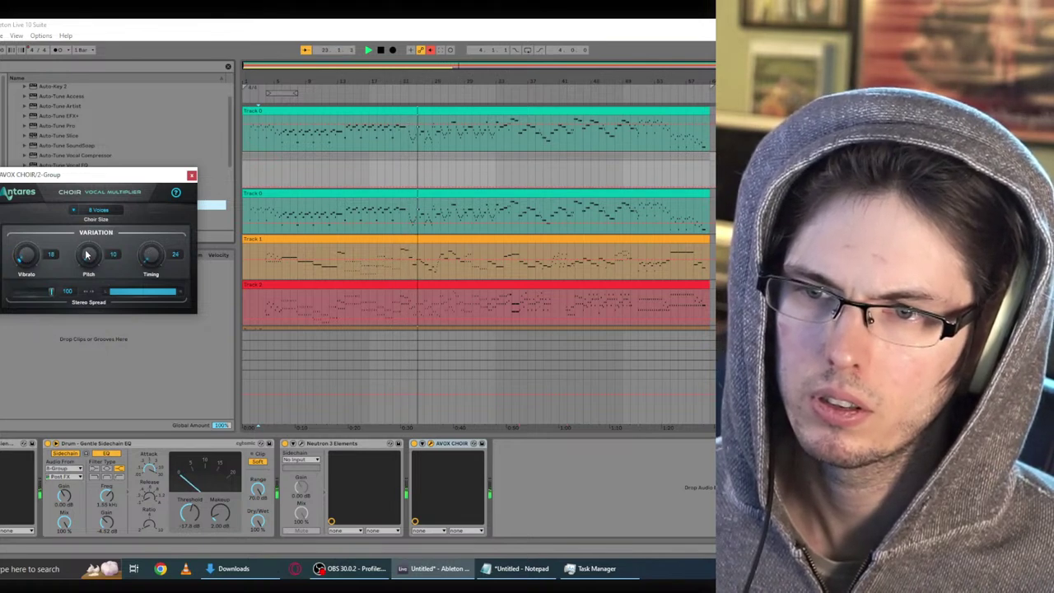
click(98, 211)
click(91, 247)
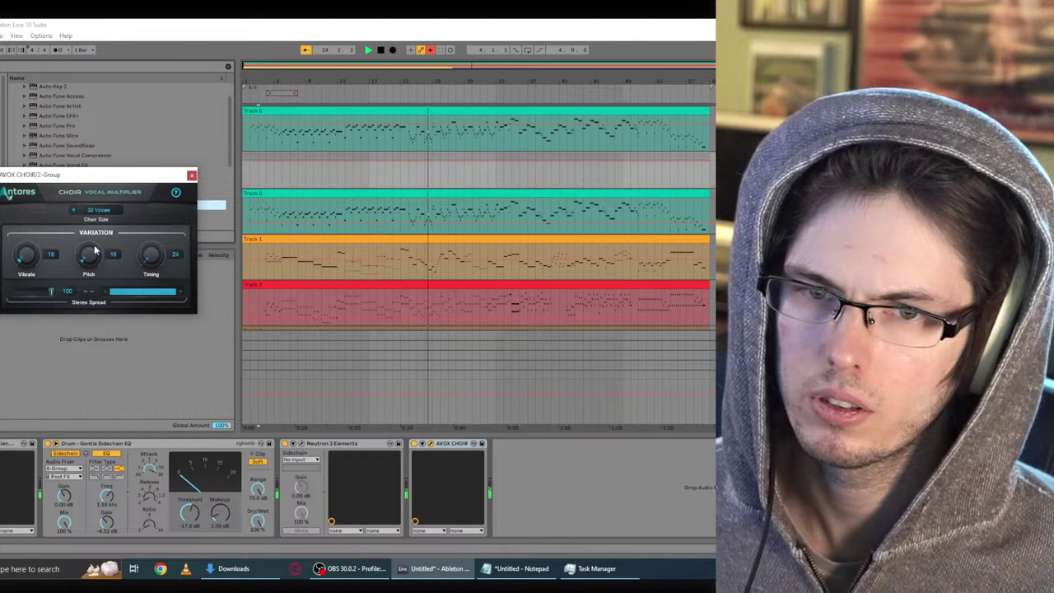
drag(151, 258, 146, 238)
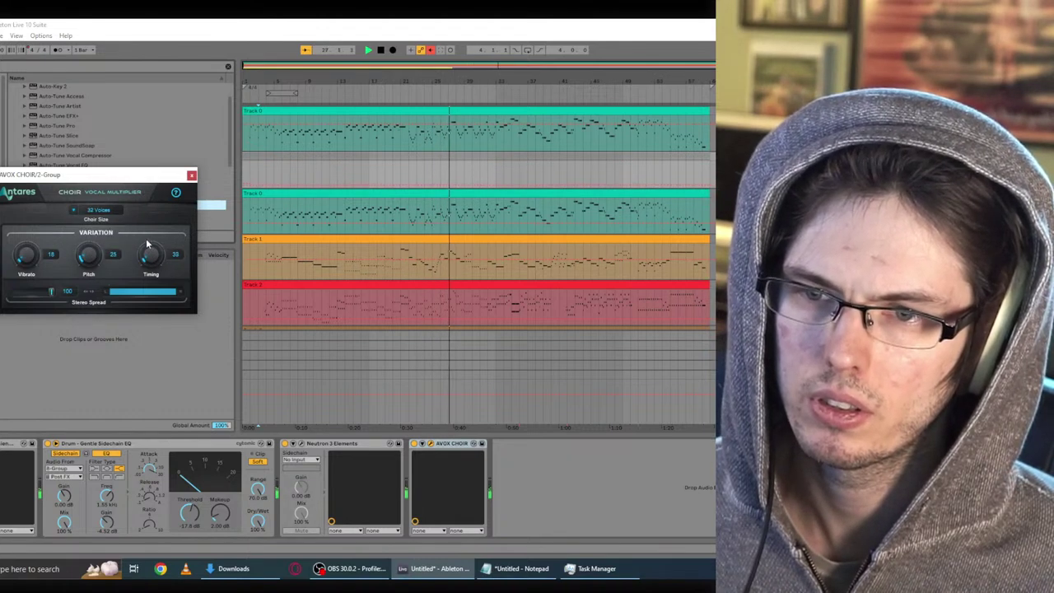
Step: Inspect the Exciter and Equalizer modules of Neutron on 2 Group, and close the plugin
click(292, 444)
drag(241, 362, 253, 349)
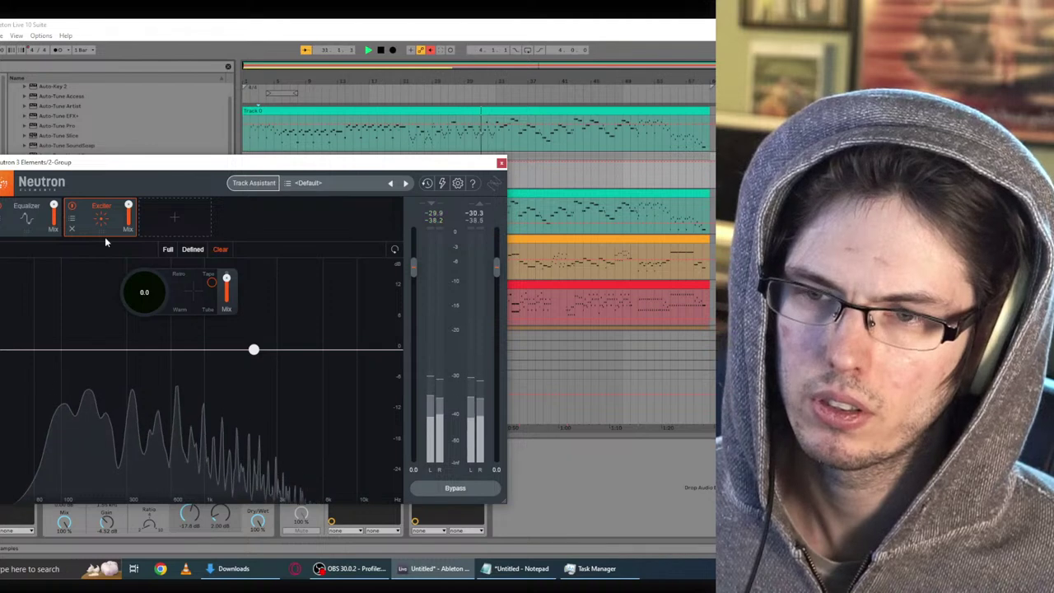
click(26, 216)
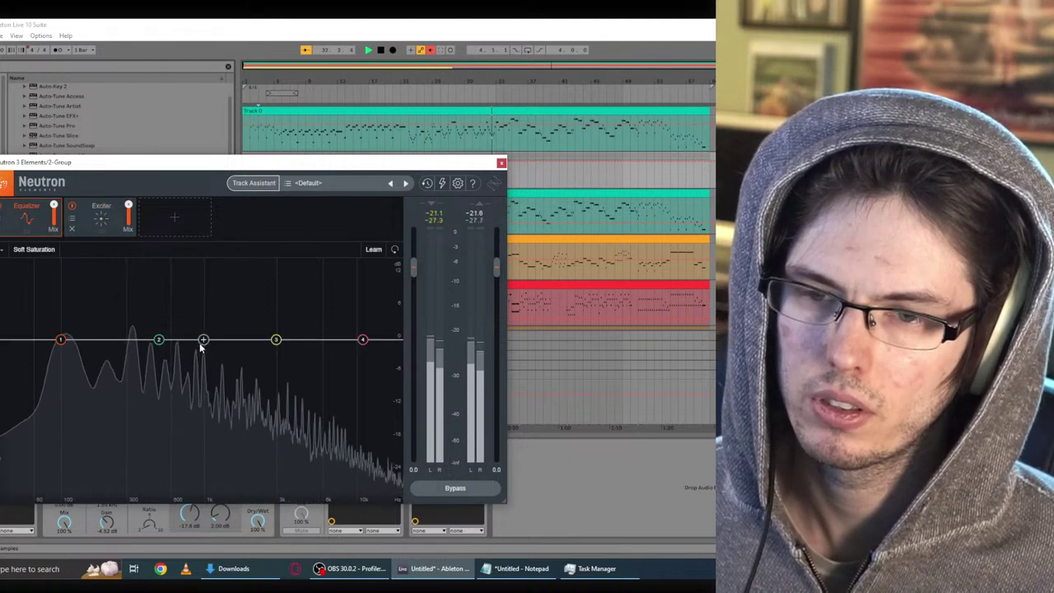
click(500, 163)
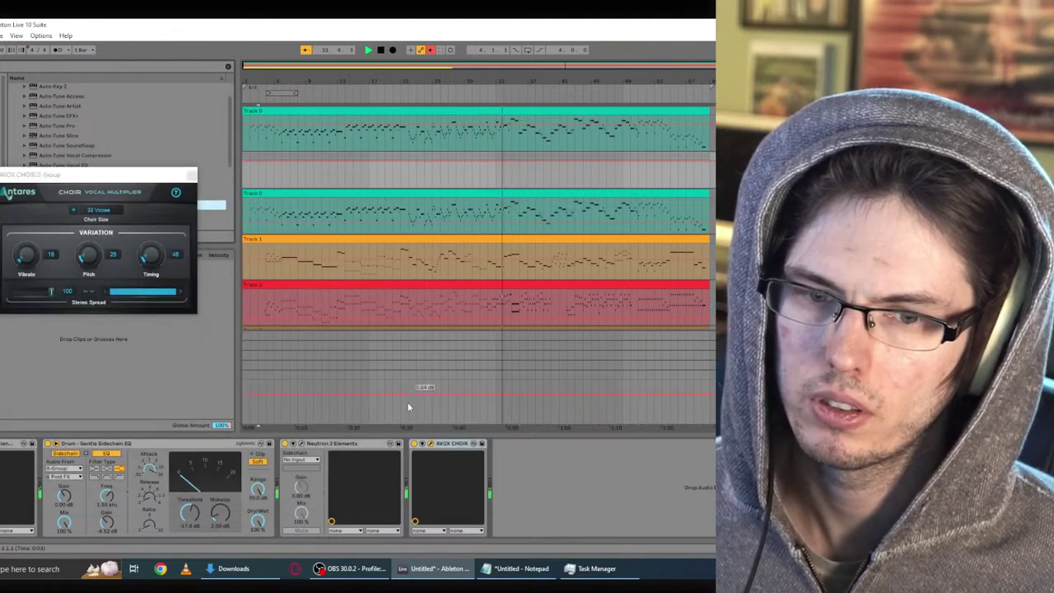
Step: Set AVOX CHOIR on 2 Group to pitch 34, timing 74 and vibrato 24, and close its window
drag(90, 253, 86, 245)
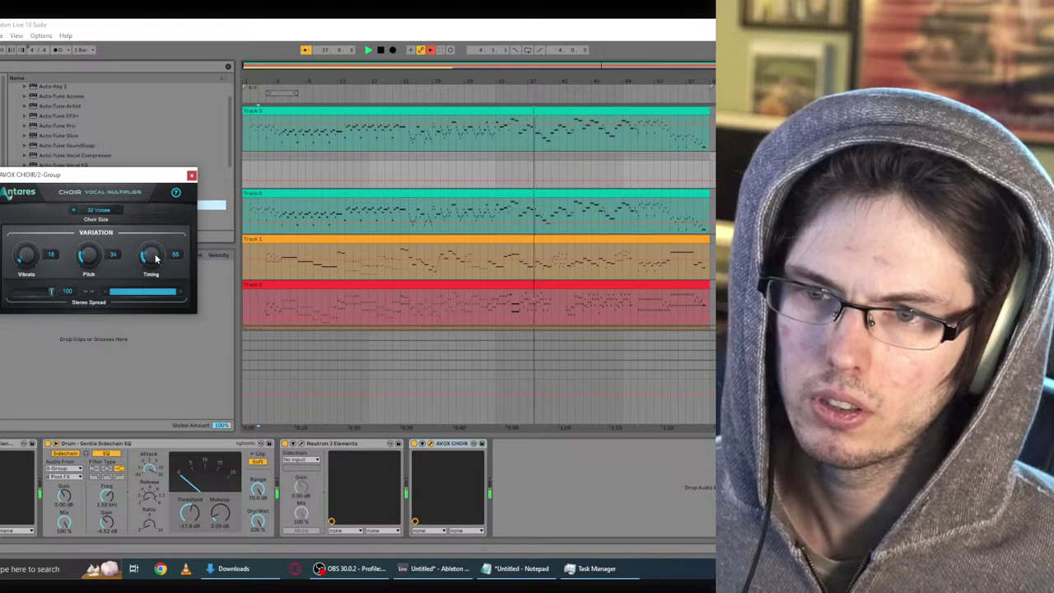
drag(154, 255, 150, 246)
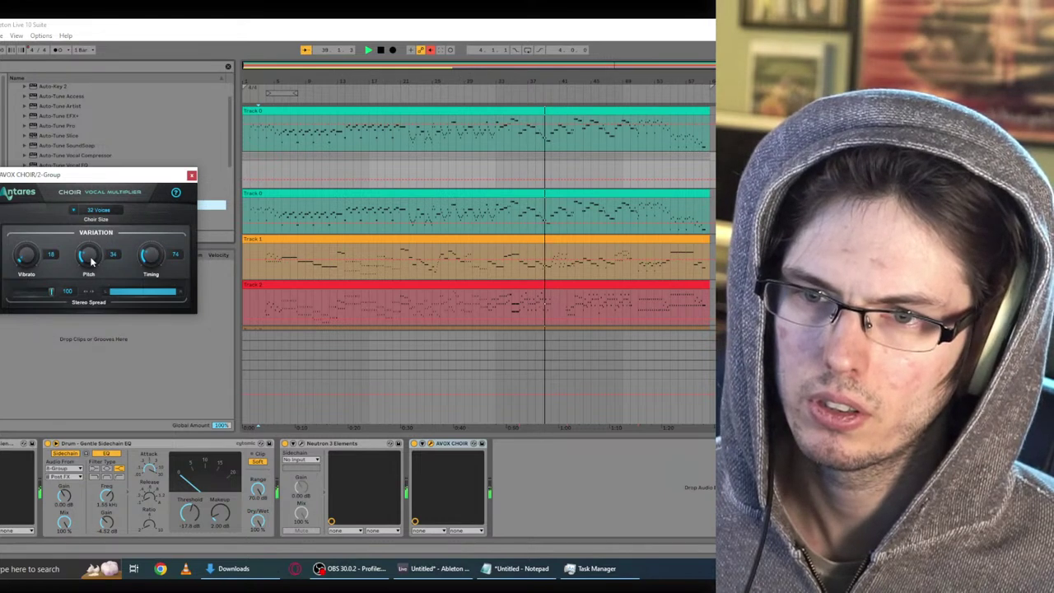
drag(24, 255, 25, 248)
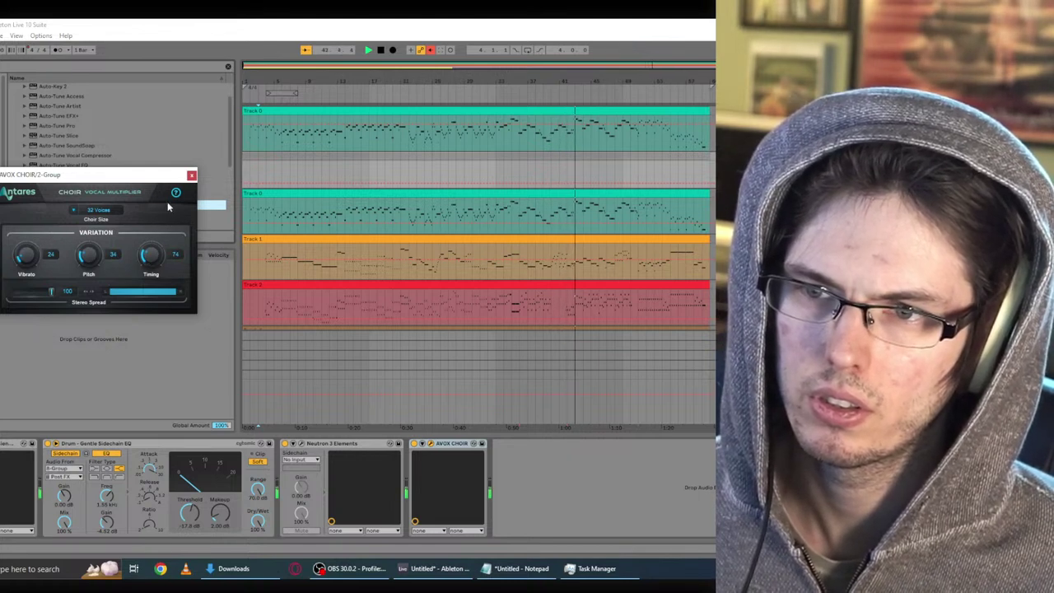
click(192, 176)
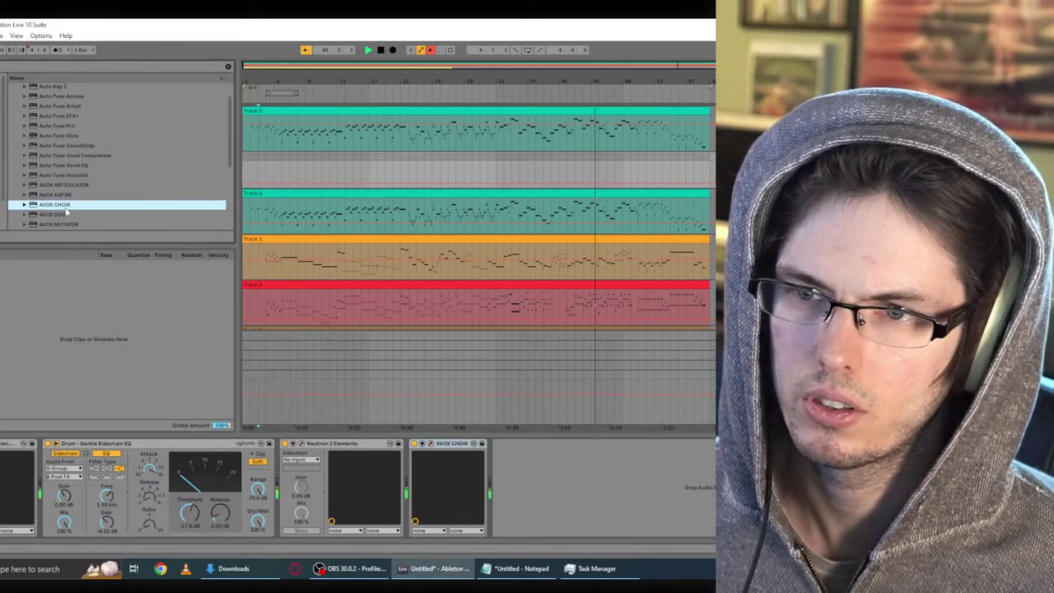
scroll(50, 198, down, 5)
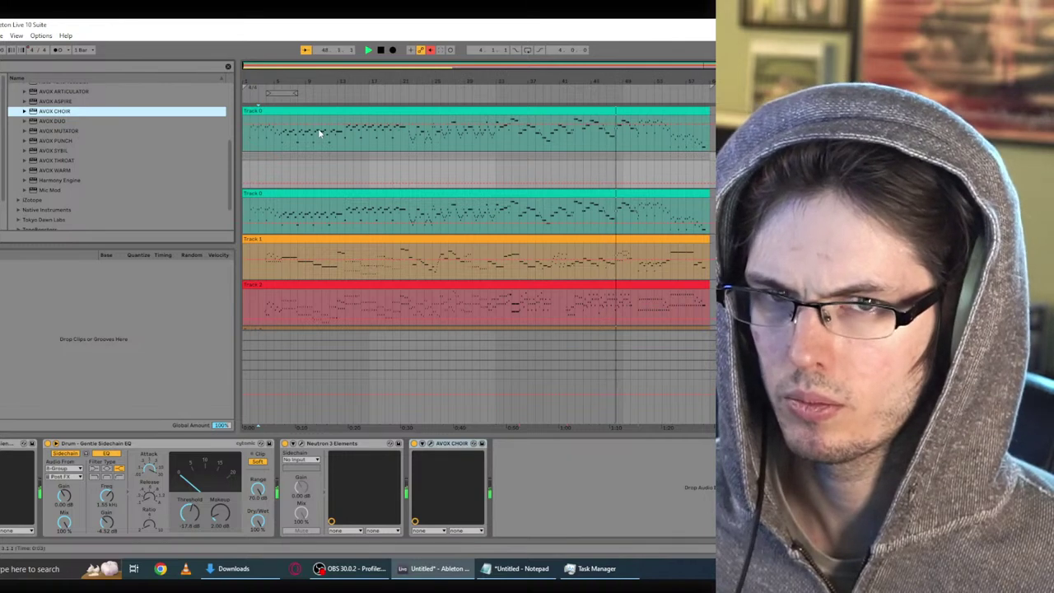
Step: Reduce AVOX CHOIR on 2 Group to 8 voices with timing 38, pitch 28 and vibrato 10
click(429, 443)
click(98, 208)
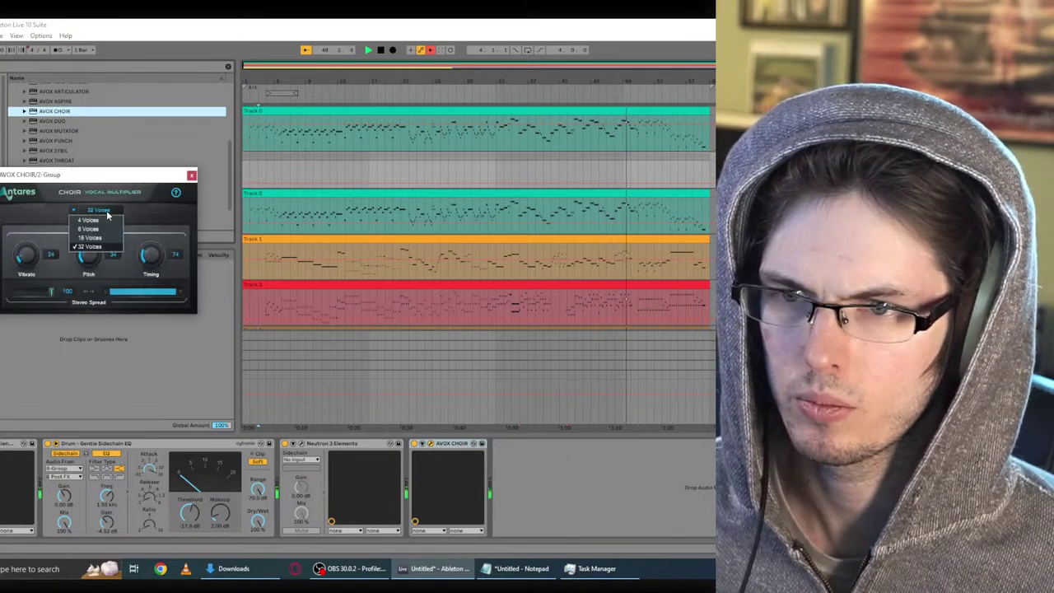
click(96, 227)
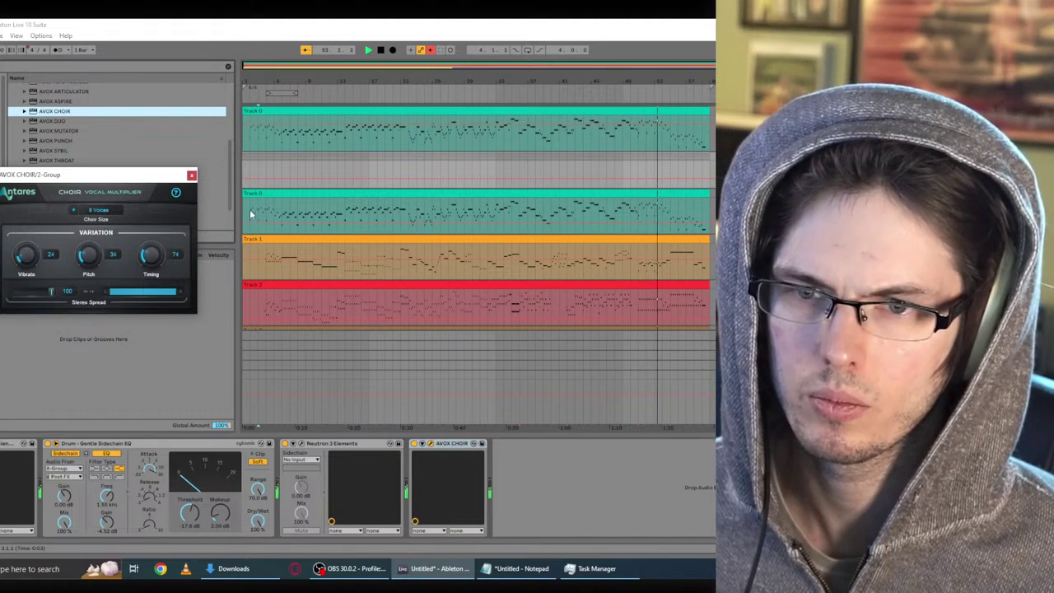
drag(150, 261, 148, 282)
drag(91, 257, 95, 270)
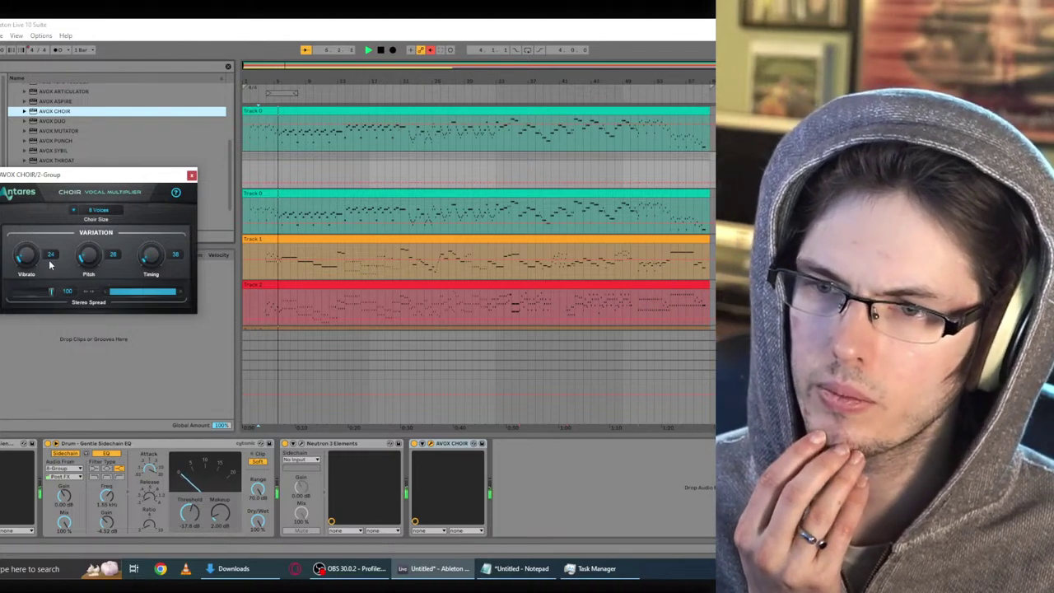
drag(36, 258, 52, 320)
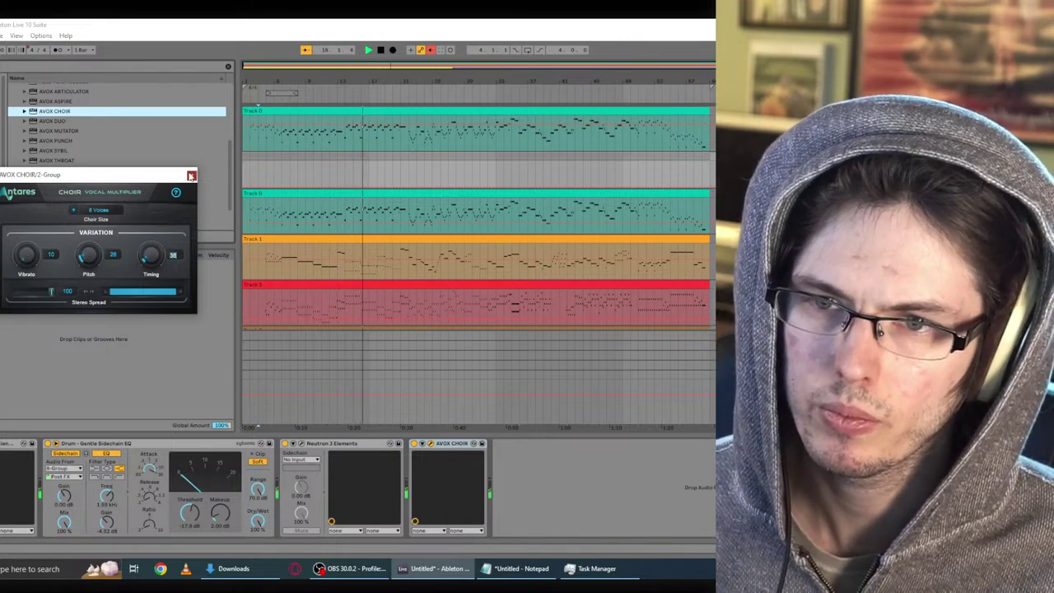
key(Tab)
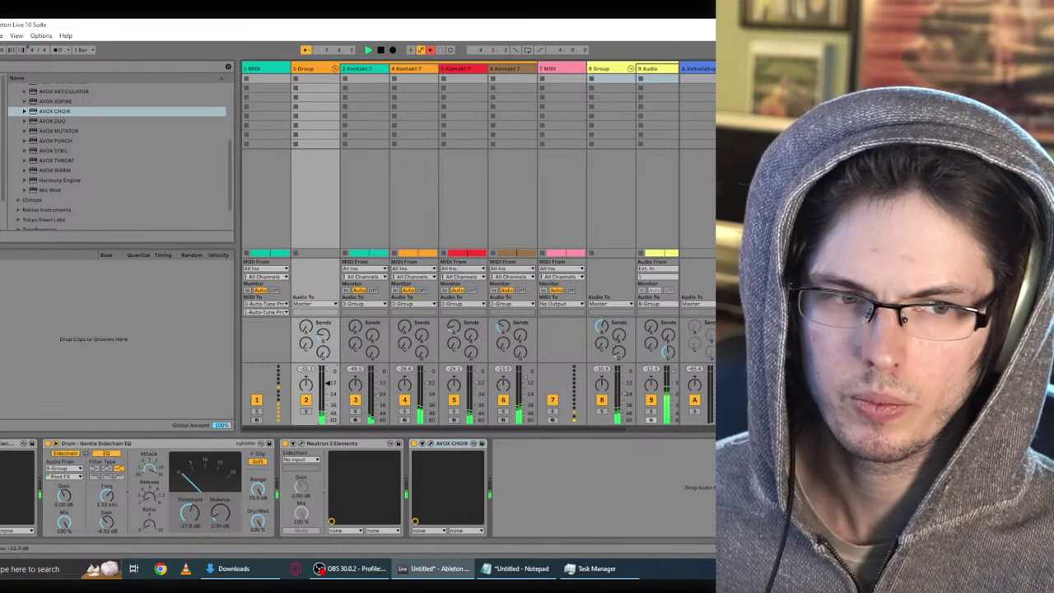
click(501, 426)
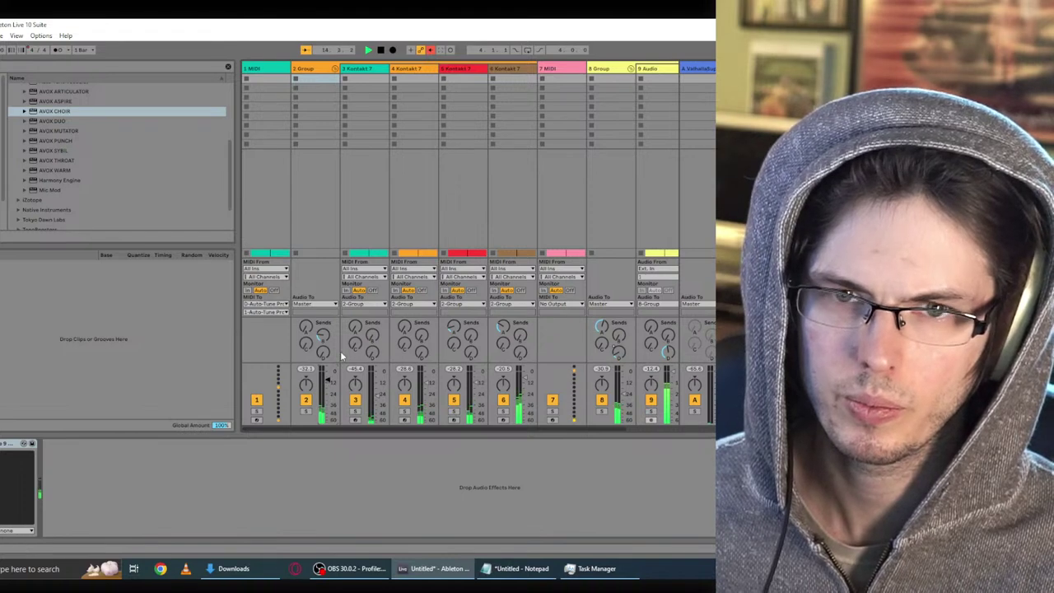
click(313, 70)
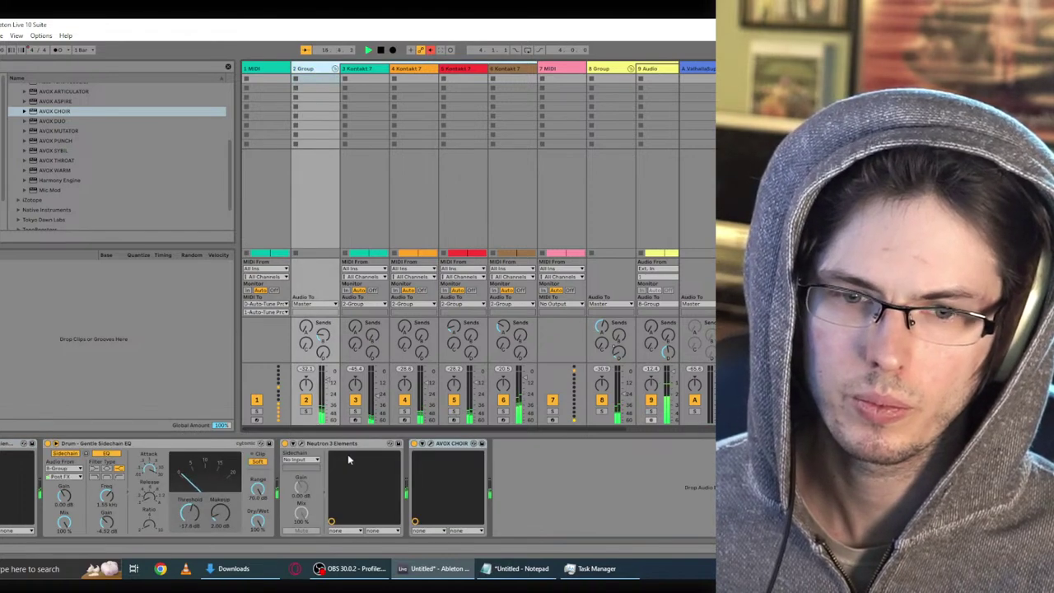
click(445, 446)
key(Delete)
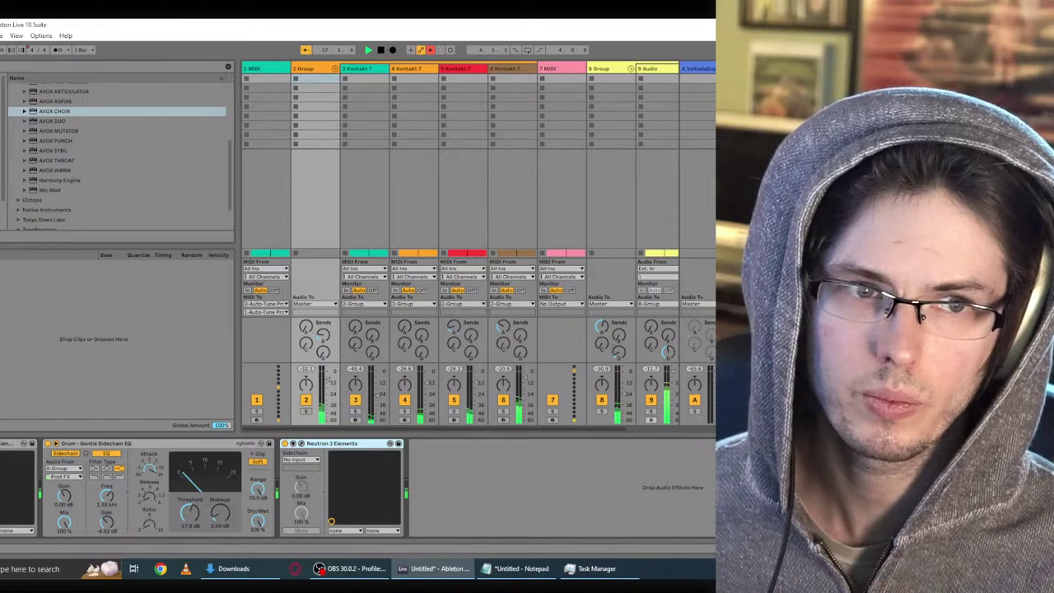
Step: Set up a return track holding AVOX CHOIR and raise 2 Group's send to it
click(852, 68)
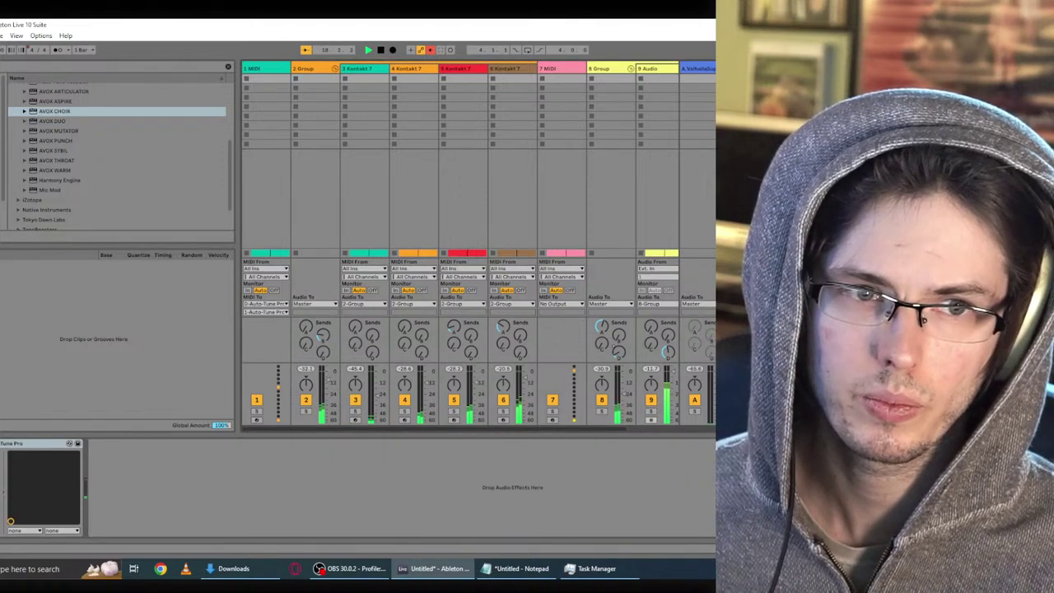
key(Delete)
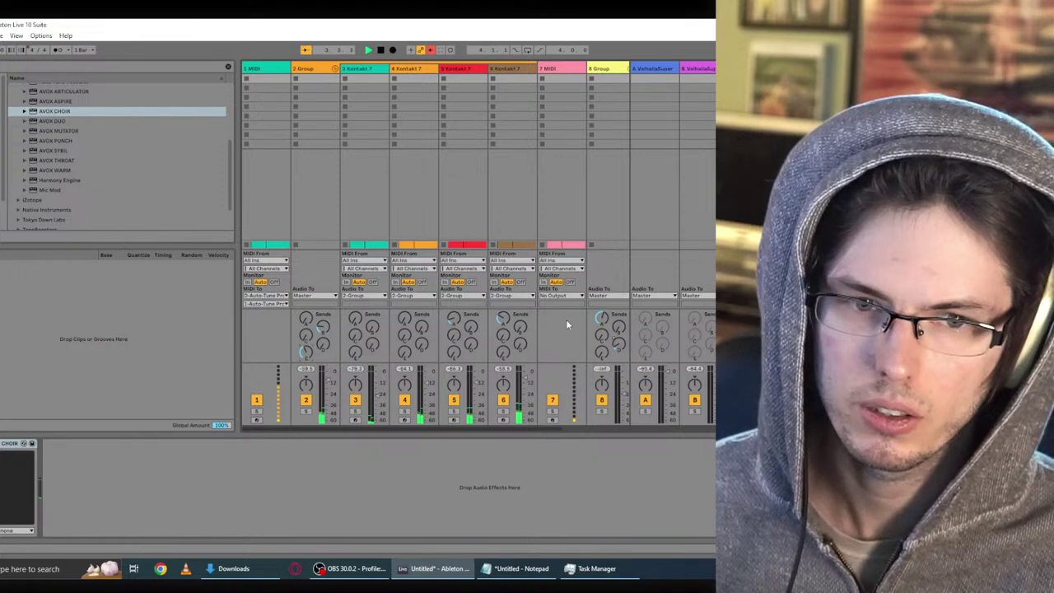
click(593, 80)
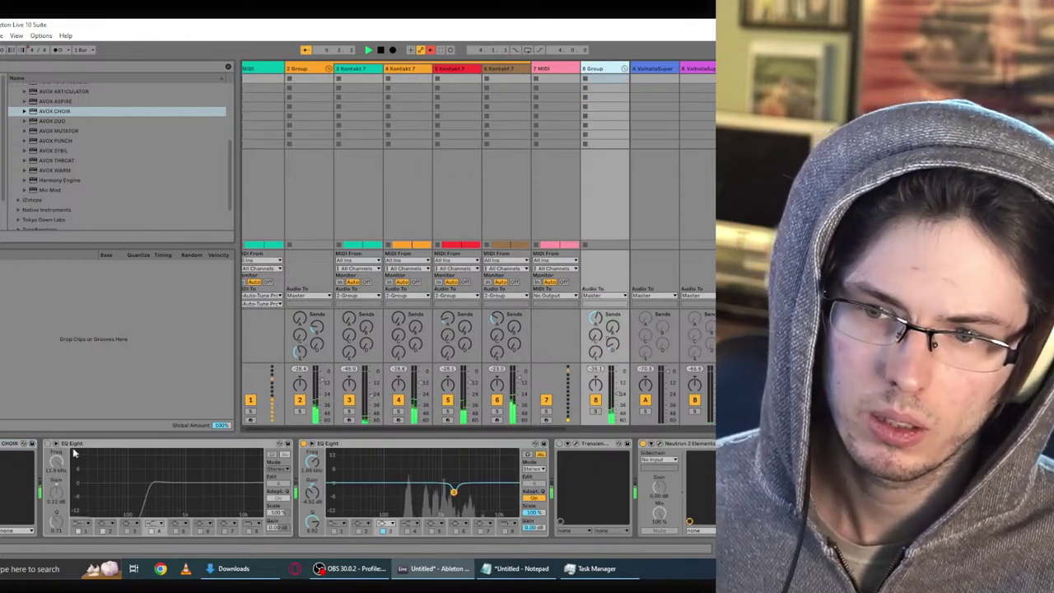
click(16, 443)
key(Delete)
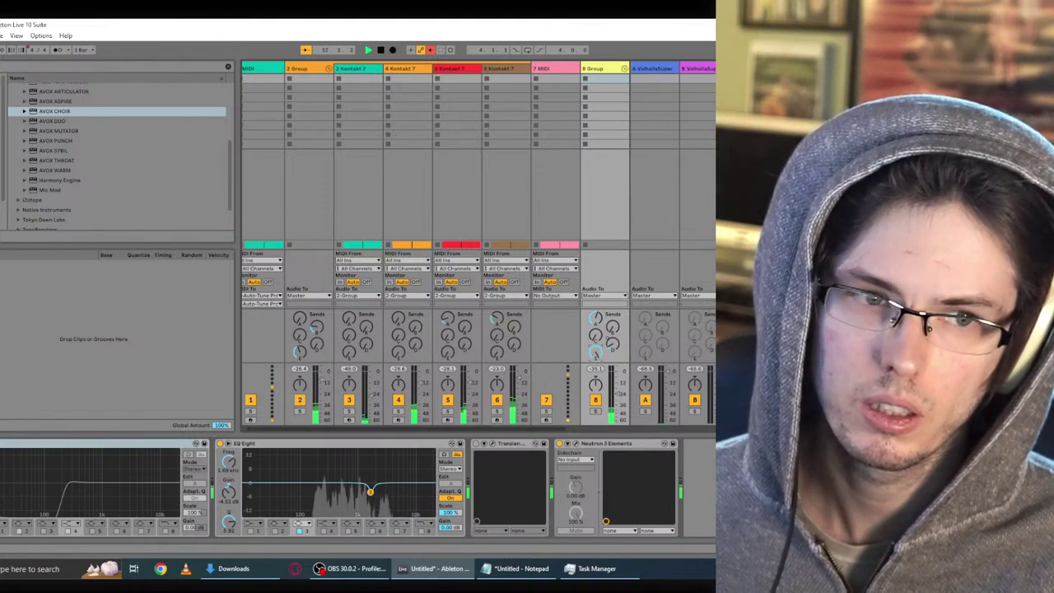
Step: Set AVOX CHOIR on its return track to 16 voices with vibrato 10, pitch 40 and timing 83, and close it
click(278, 353)
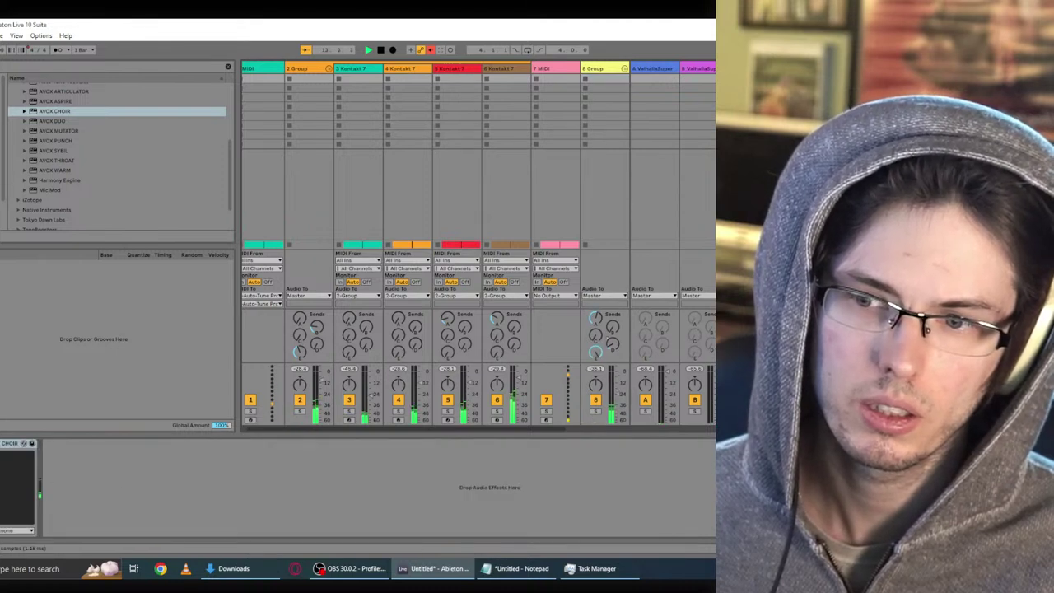
click(23, 443)
click(95, 209)
click(99, 240)
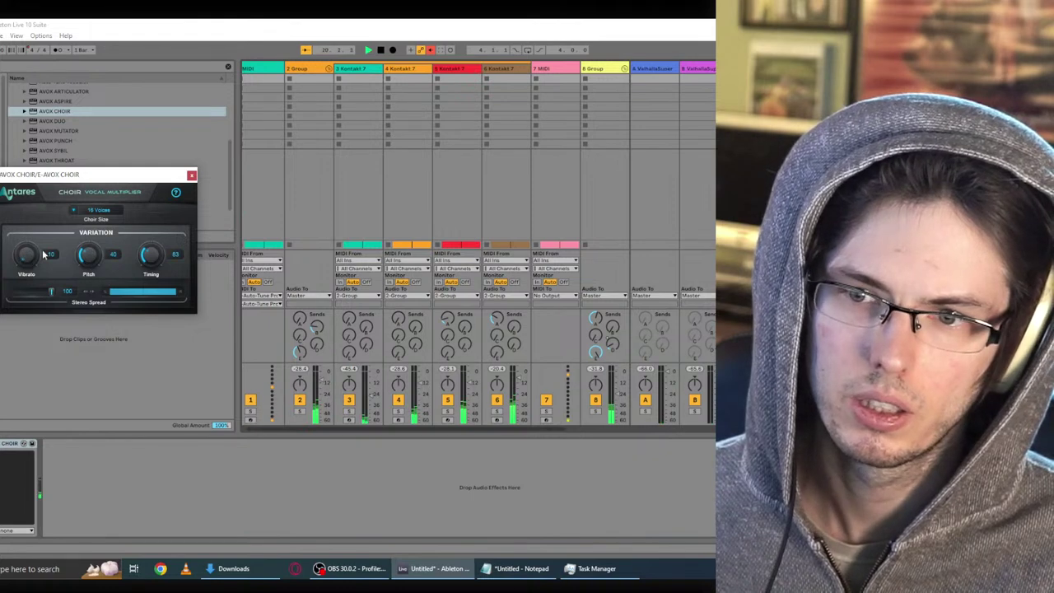
click(191, 176)
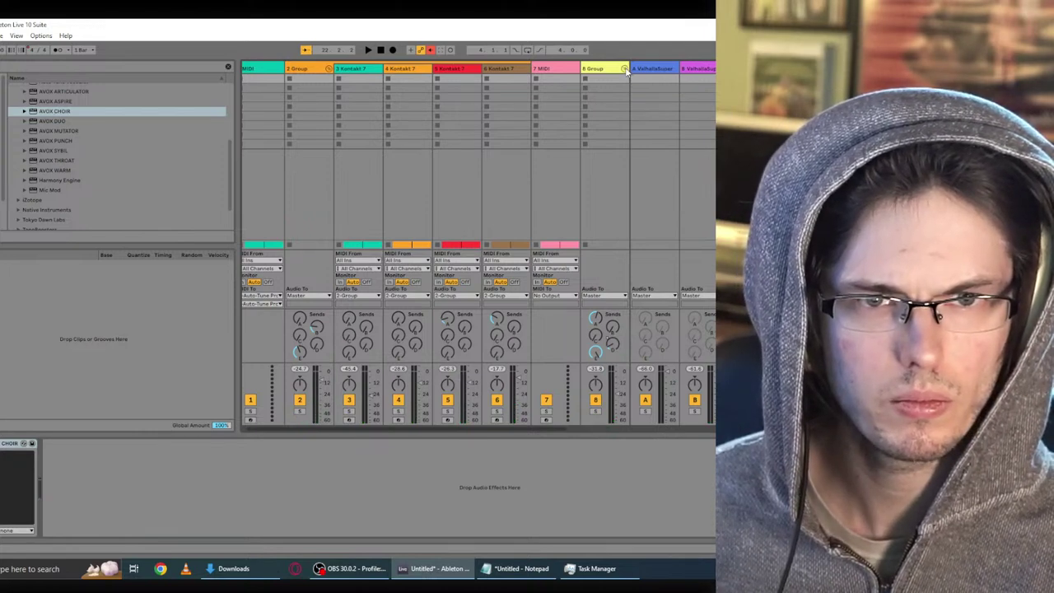
Step: Unfold 8 Group and raise the sends of 9 Audio and 10 7-Audio 9 to the choir return during playback
drag(595, 431, 621, 433)
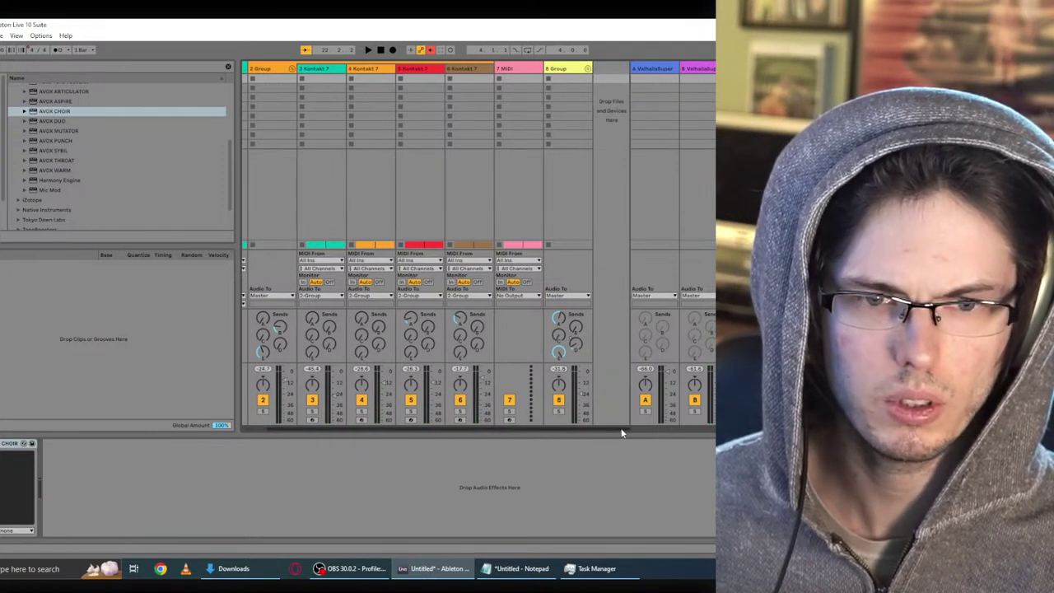
click(588, 68)
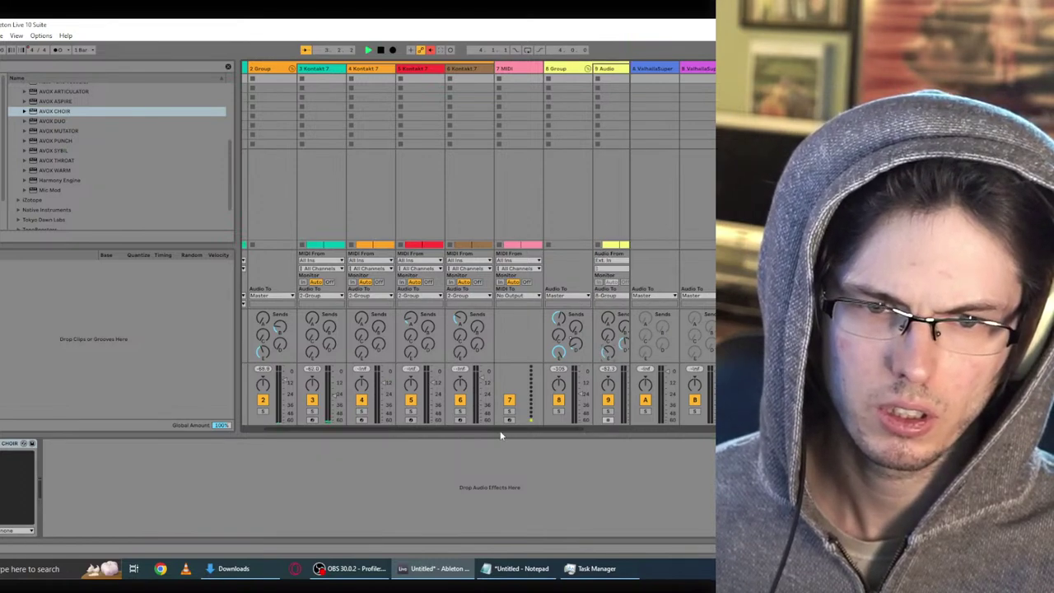
drag(501, 434, 545, 430)
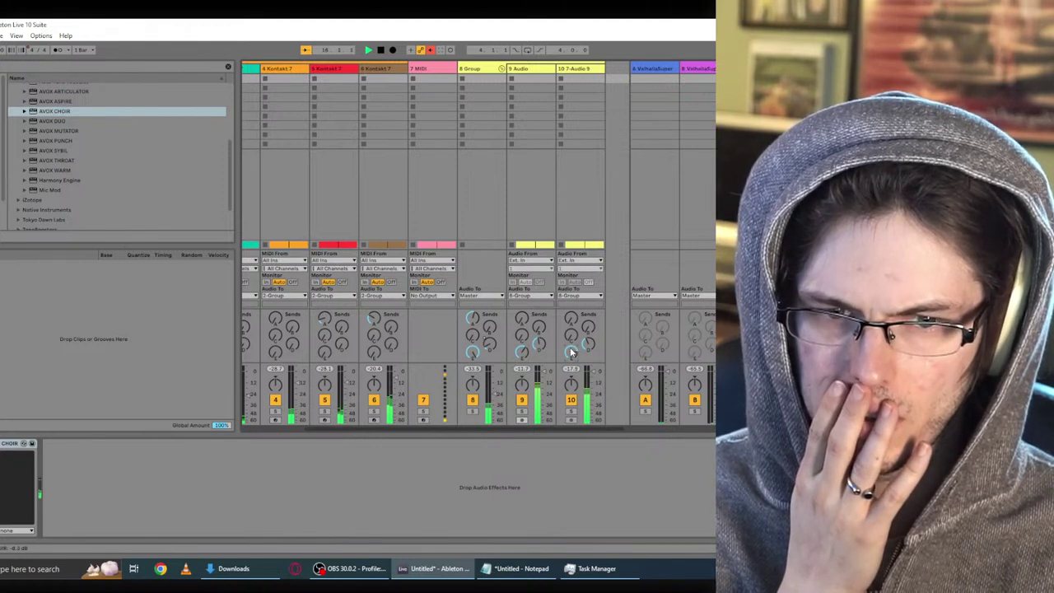
Step: Examine the AVOX DUO doubler settings on the 10 7-Audio 9 track
click(582, 69)
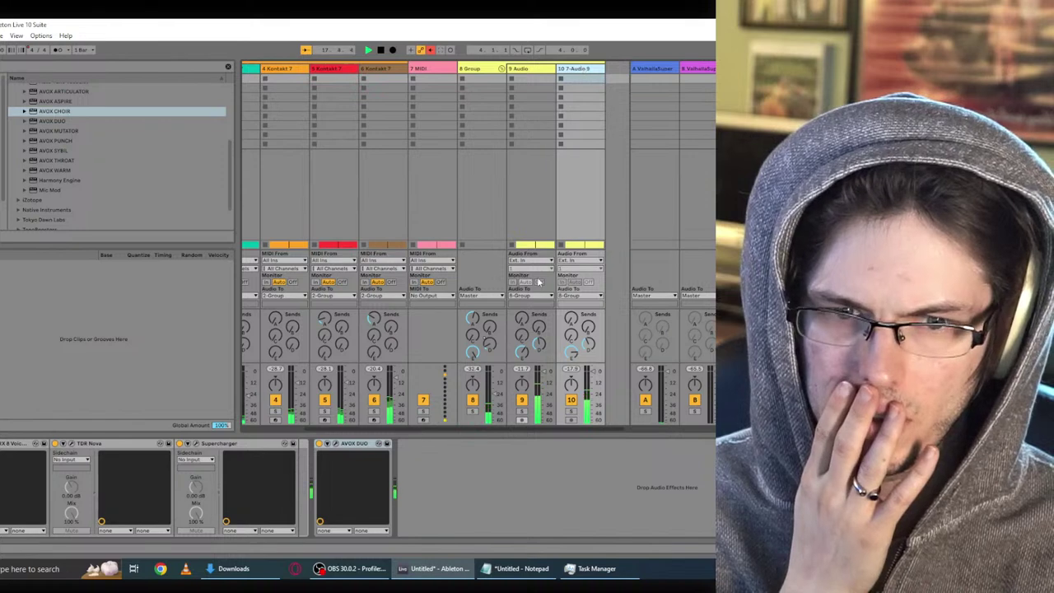
click(336, 443)
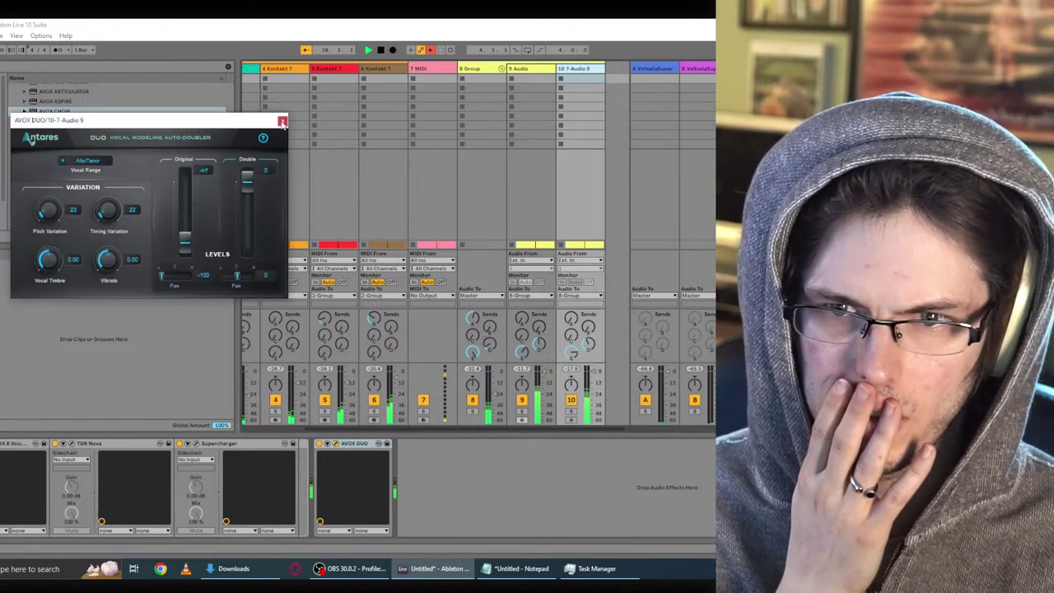
click(281, 122)
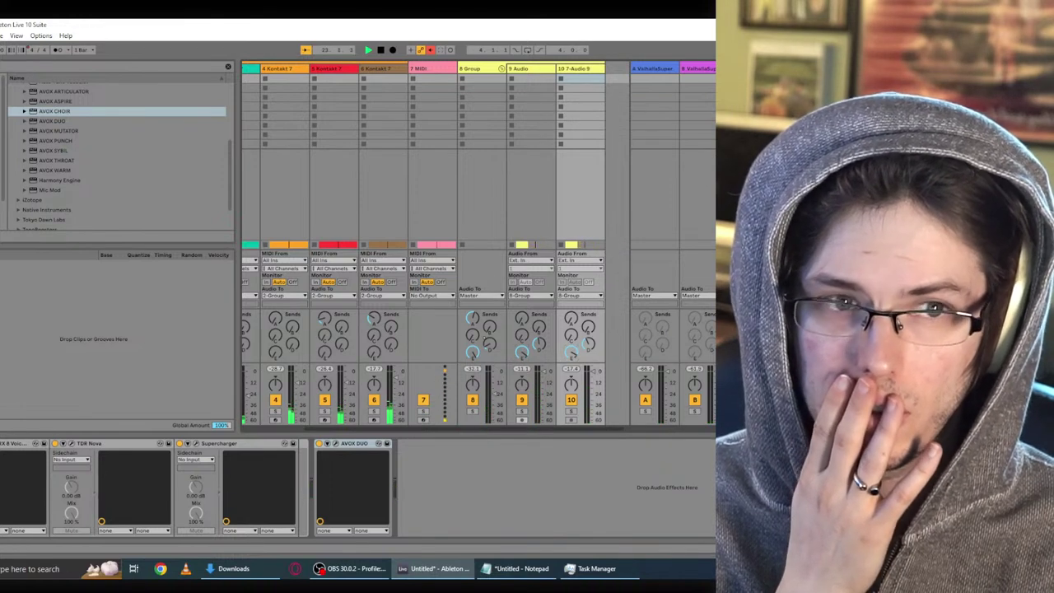
Step: Set the choir size of the AVOX CHOIR plug-in on its return track to 32 Voices and audition the mix
key(Return)
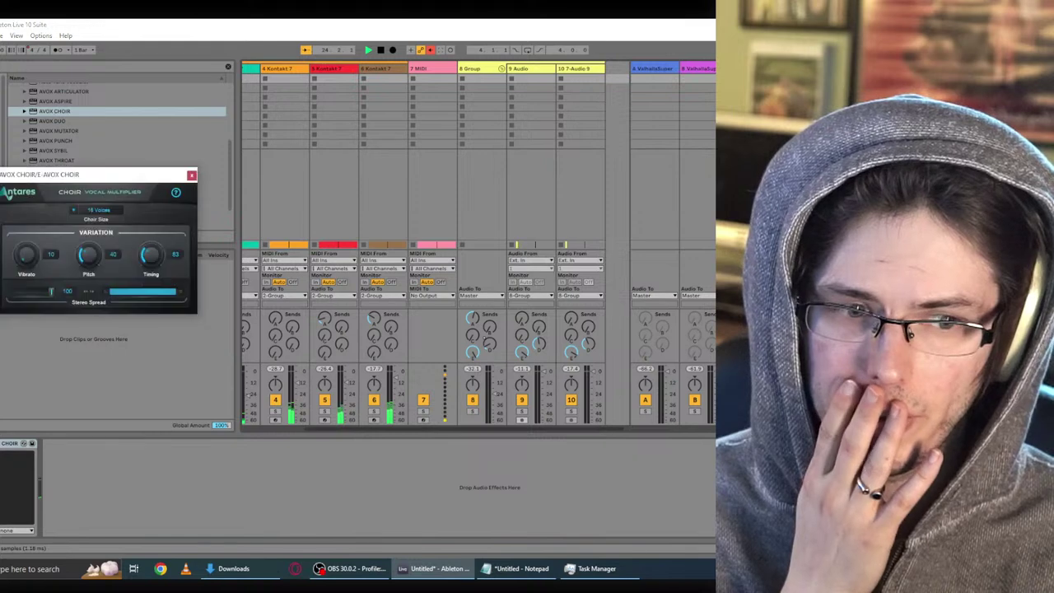
click(93, 210)
click(89, 248)
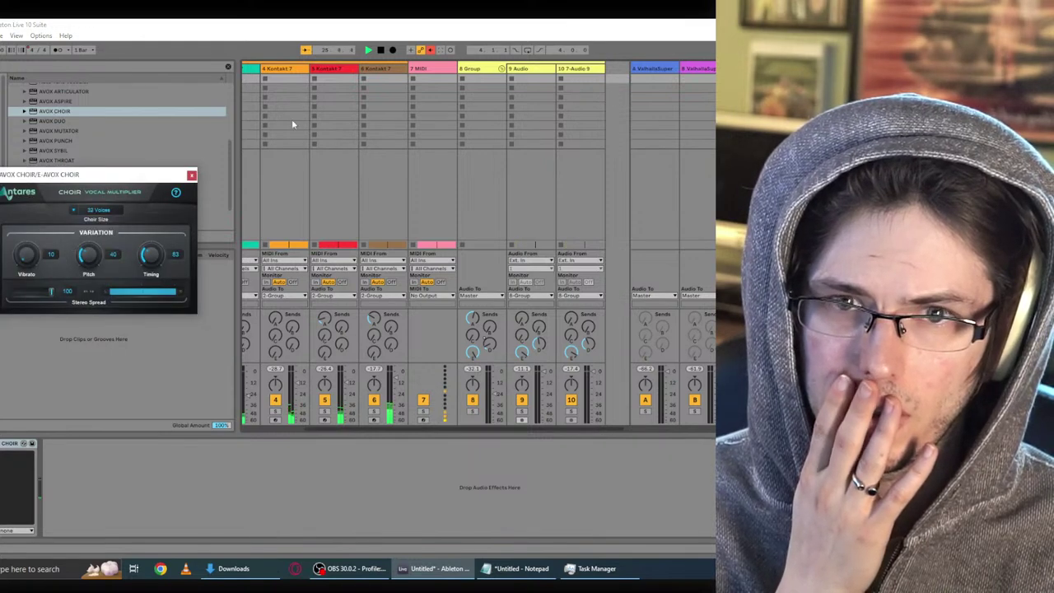
click(381, 51)
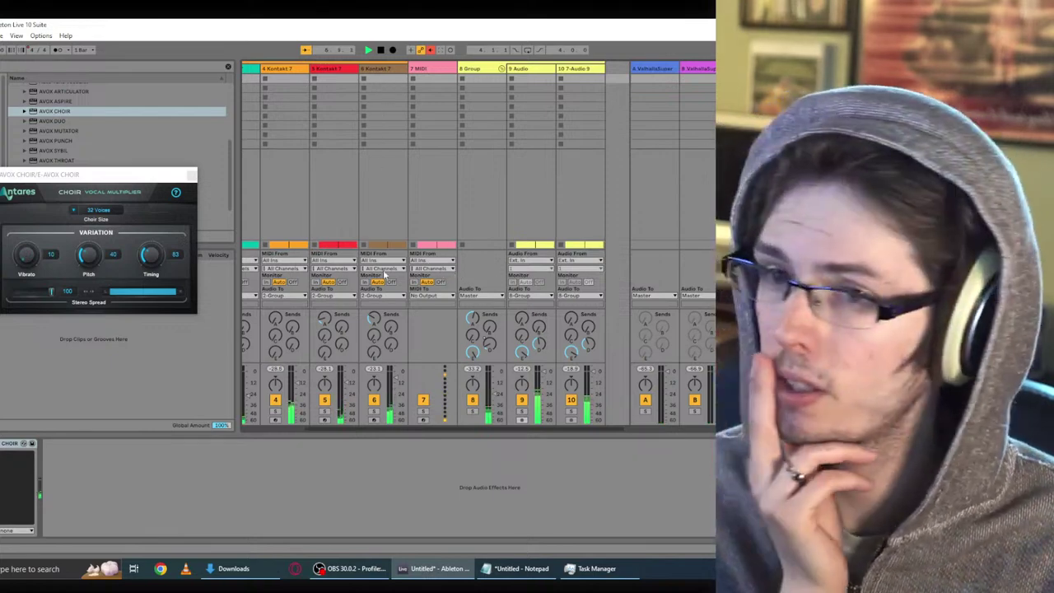
click(191, 174)
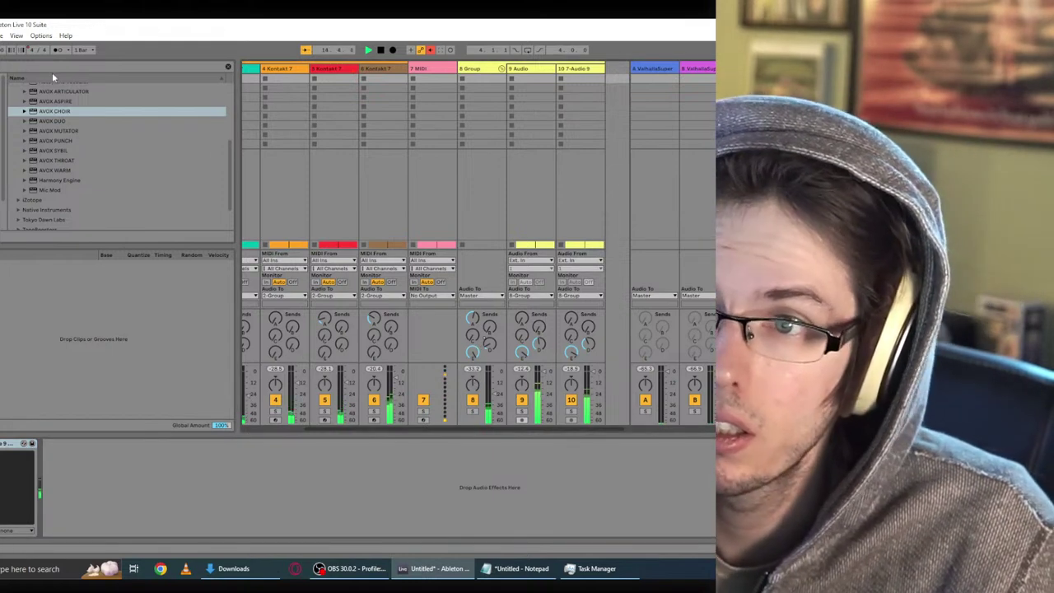
Step: Add an EQ Eight to the end of the device chain and cut its third band by 2.60 dB at about 1.25 kHz
click(2, 110)
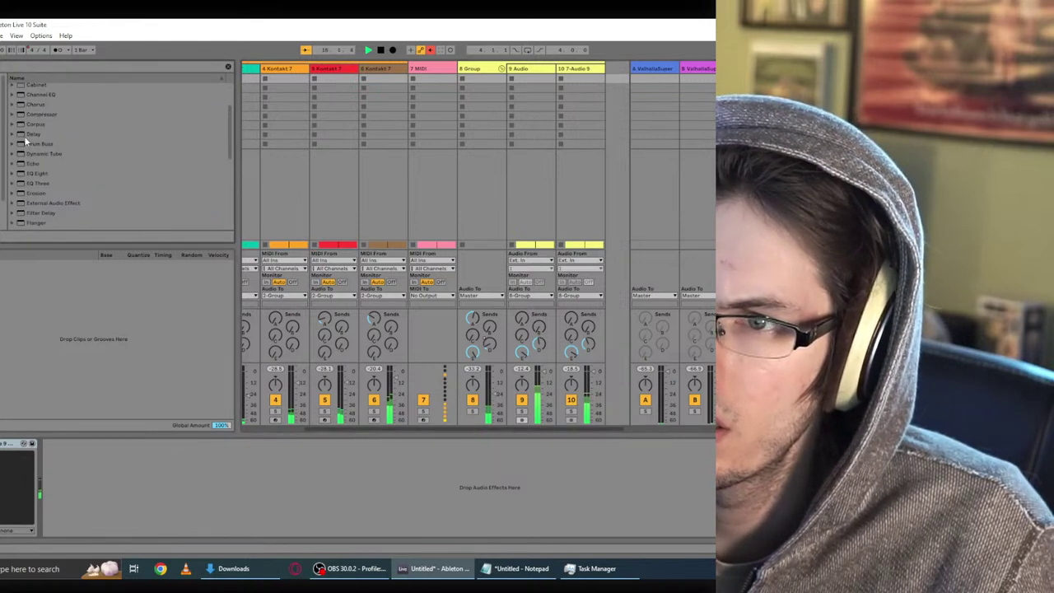
scroll(33, 185, down, 1)
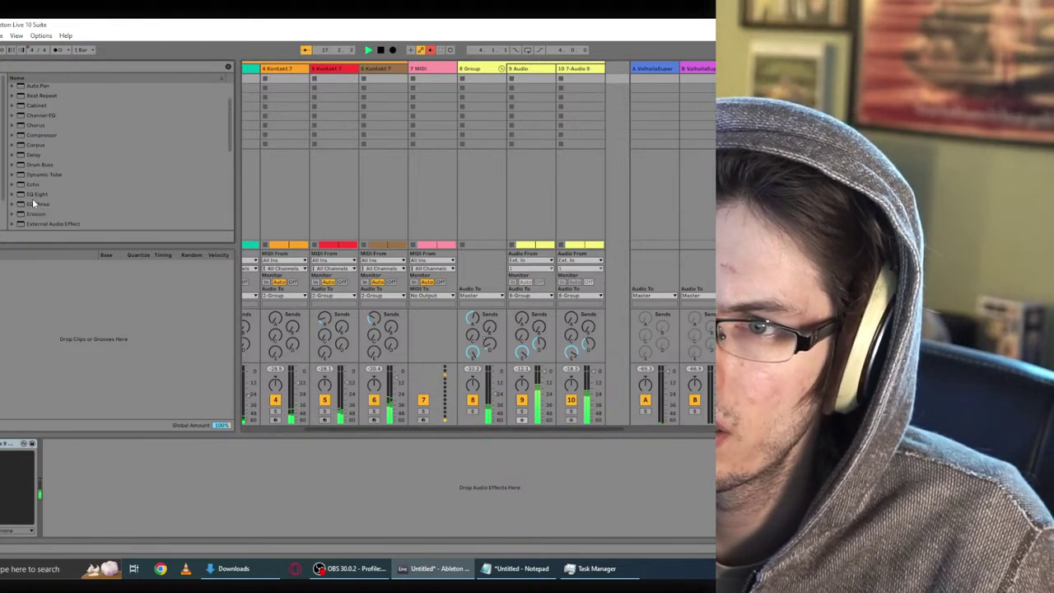
double_click(37, 195)
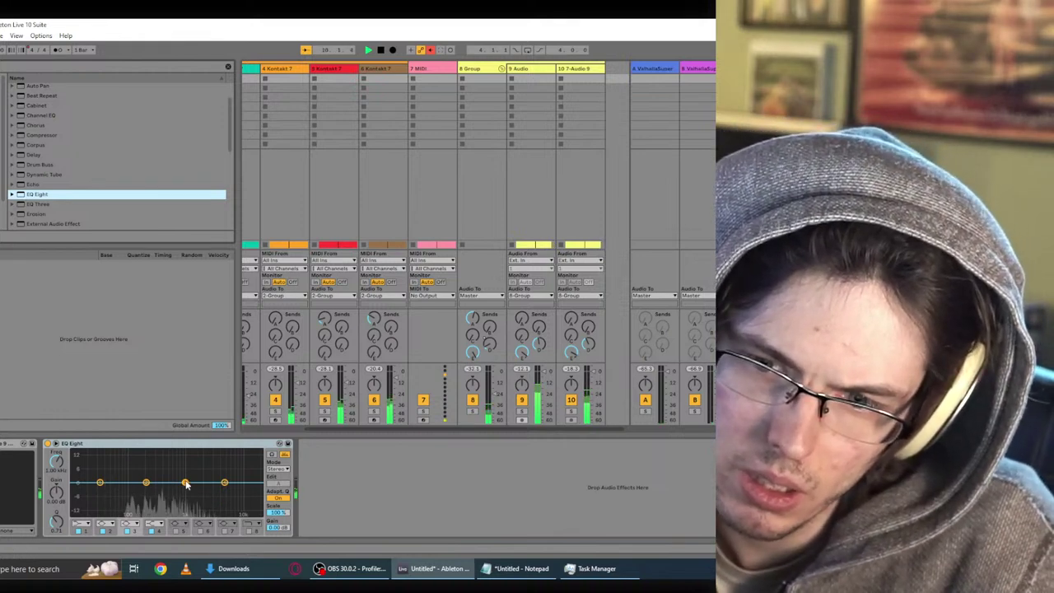
drag(186, 482, 188, 488)
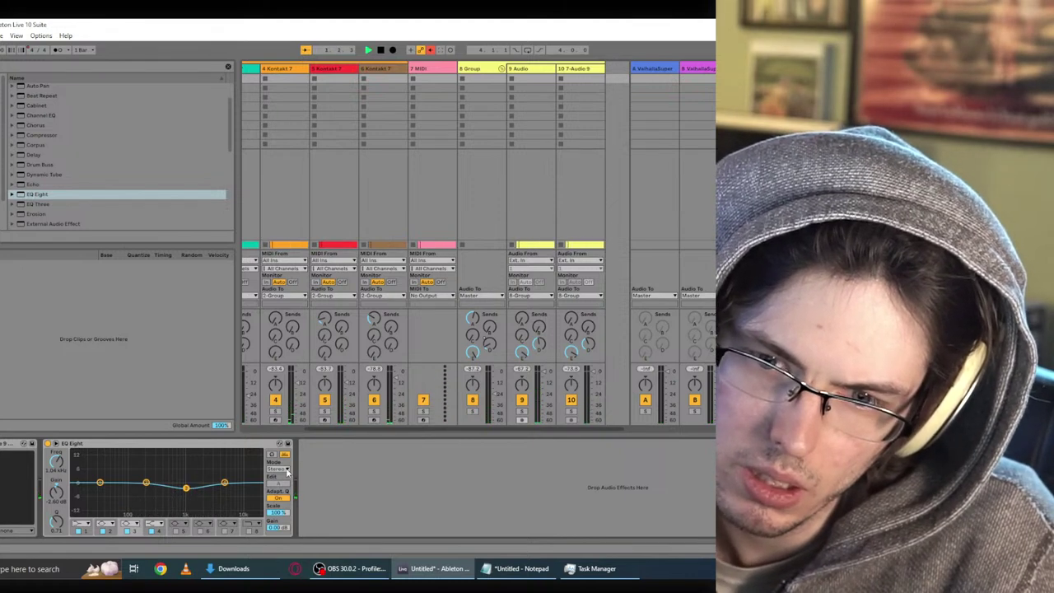
click(58, 445)
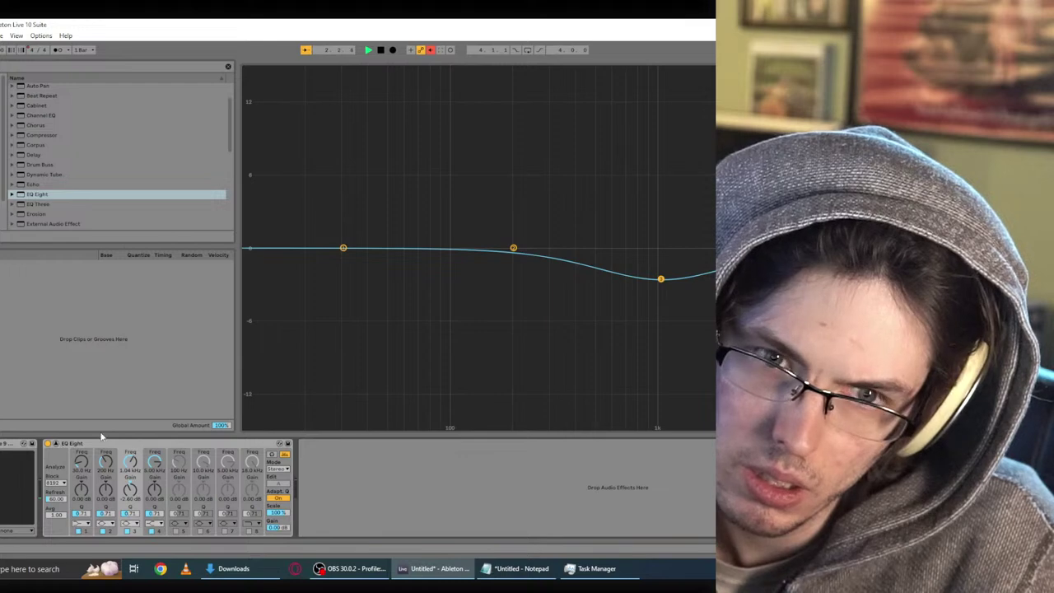
click(57, 445)
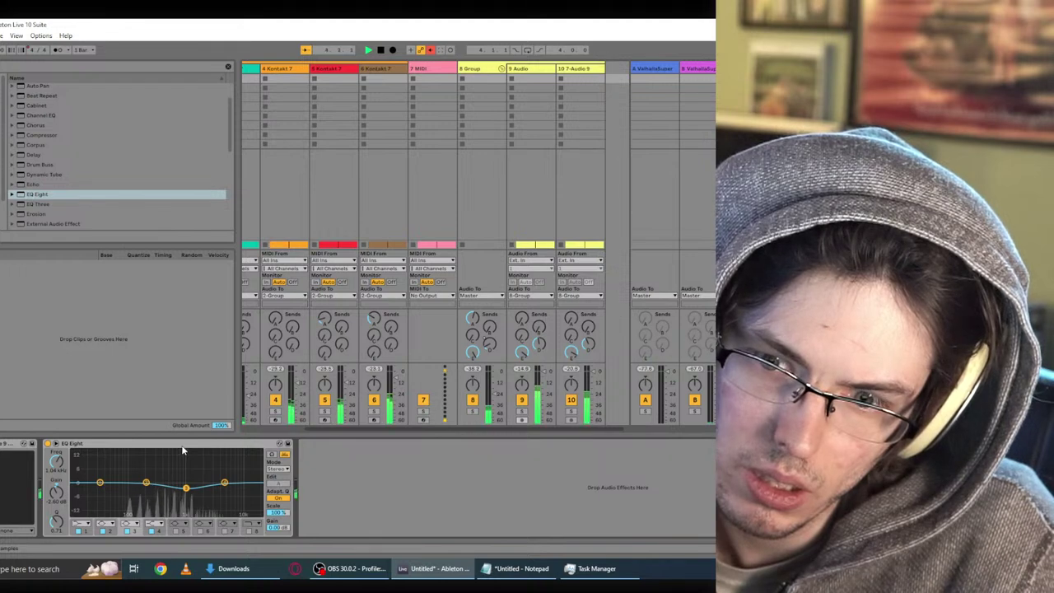
drag(186, 488, 190, 488)
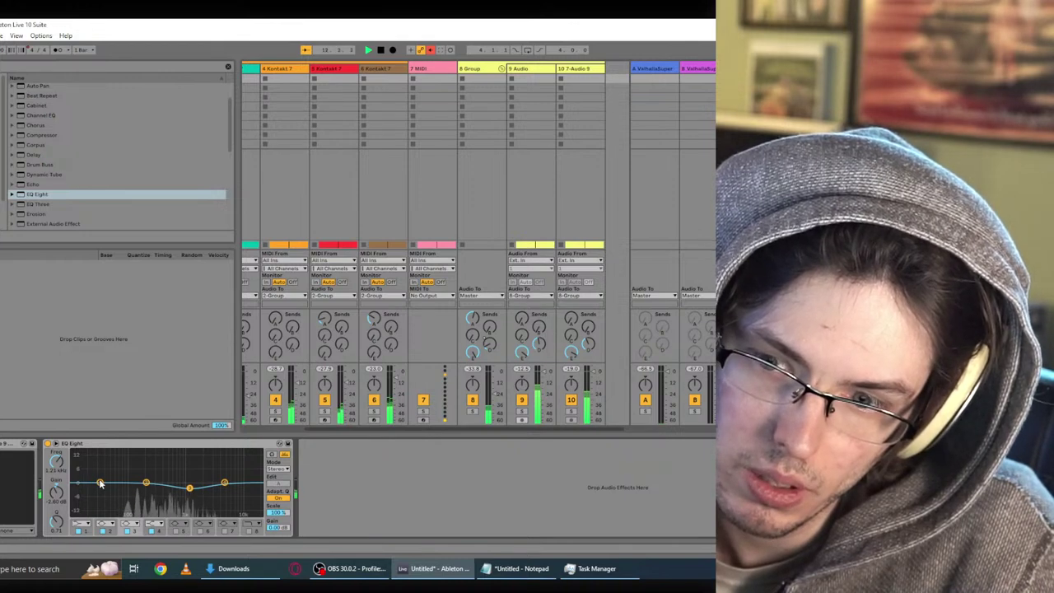
Step: Raise the new EQ Eight's low bands, with band 2 at about 245 Hz and +2.60 dB, and compare playback with the EQ bypassed
drag(100, 482, 131, 478)
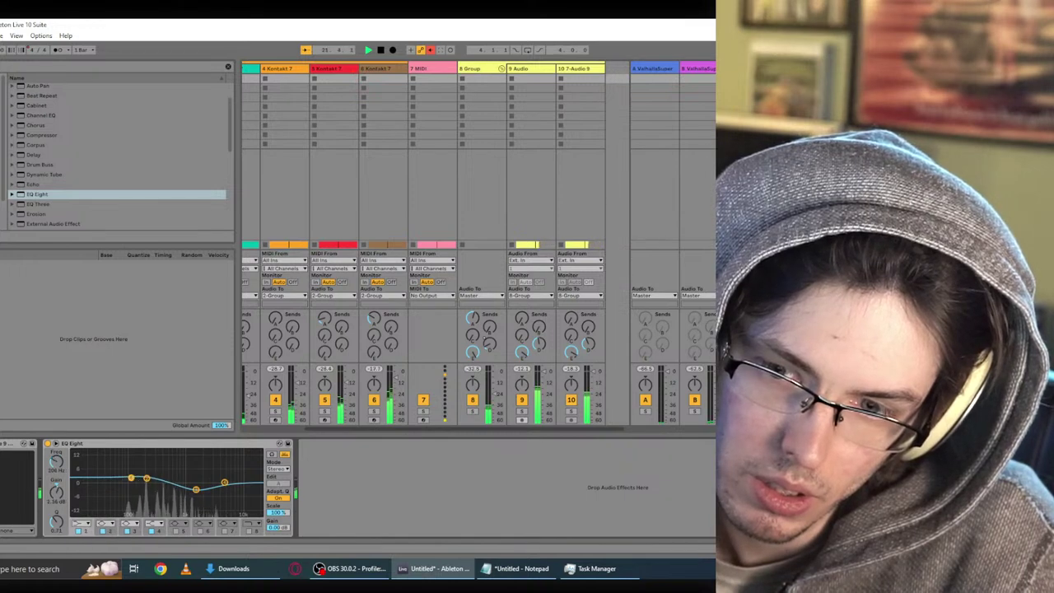
mouse_move(131, 477)
mouse_down()
mouse_move(120, 480)
mouse_move(150, 477)
mouse_up()
key(space)
key(space)
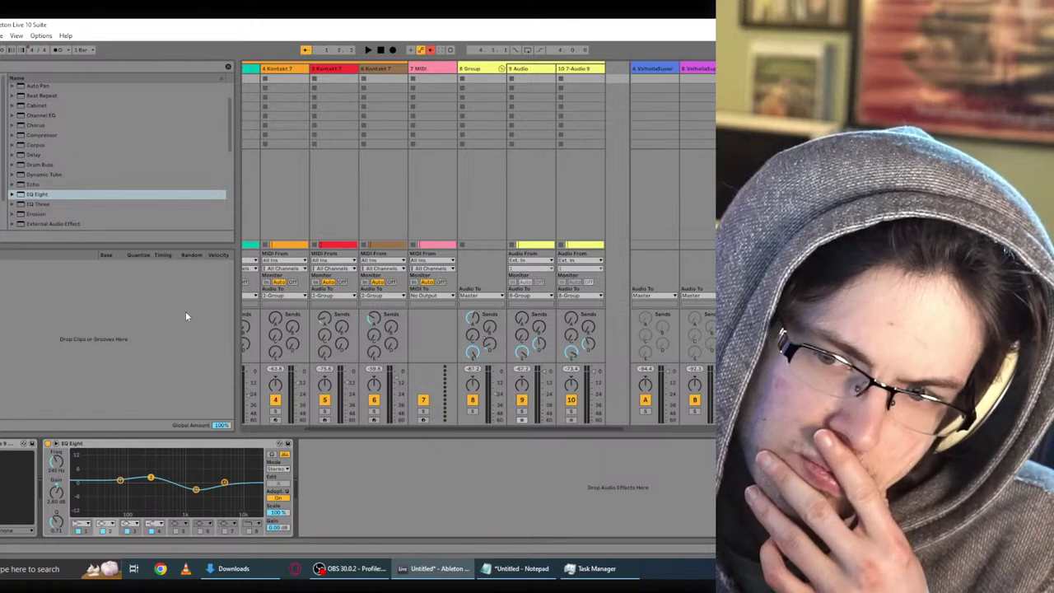
key(space)
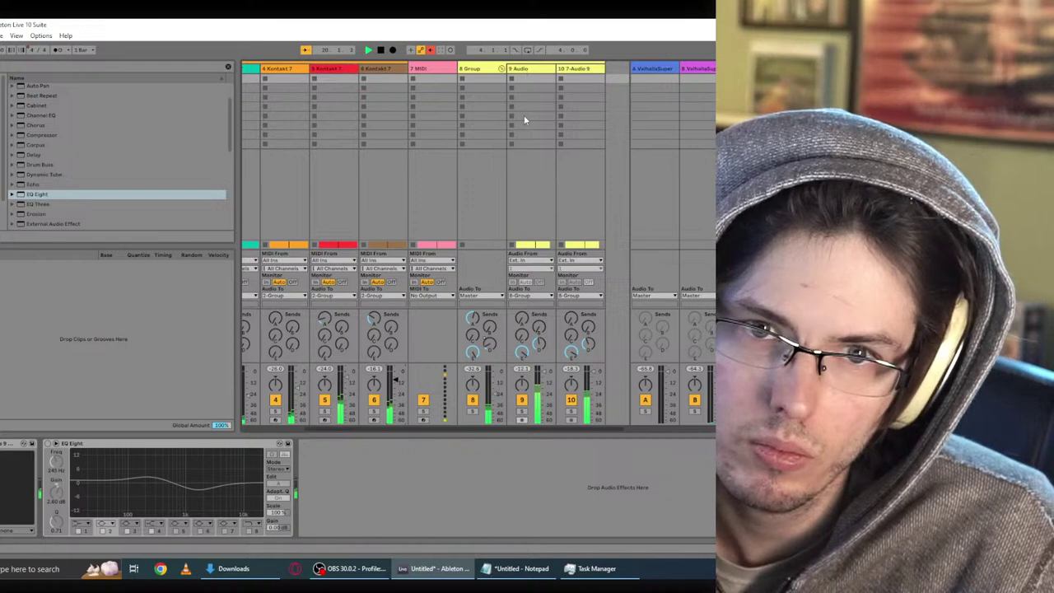
Step: On the 8 Group track, reshape the EQ Eight dip to about -7.07 dB at 3.03 kHz and delete the disabled EQ Eight before it
click(540, 72)
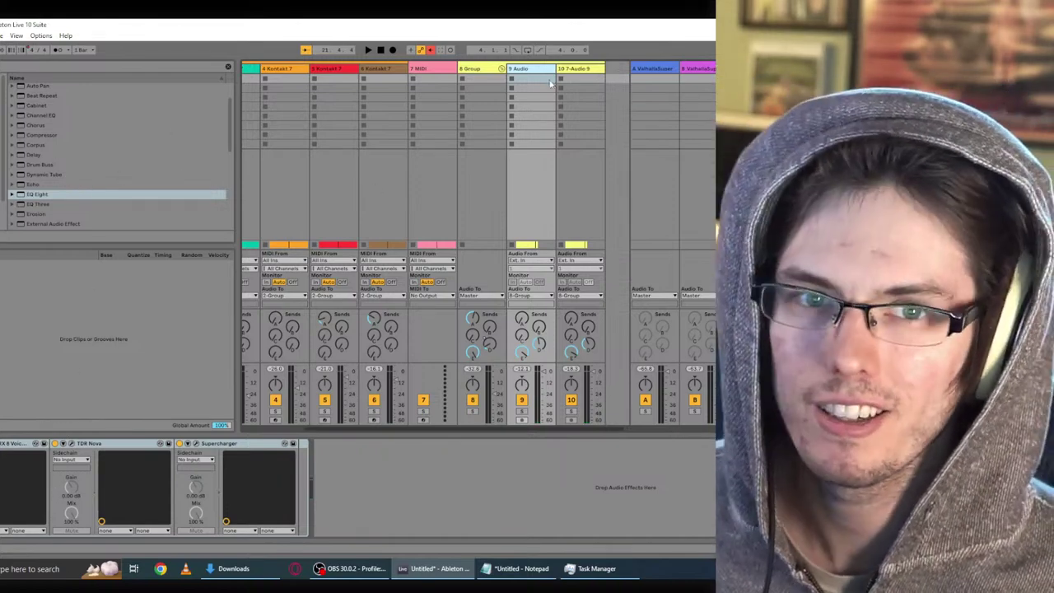
click(483, 73)
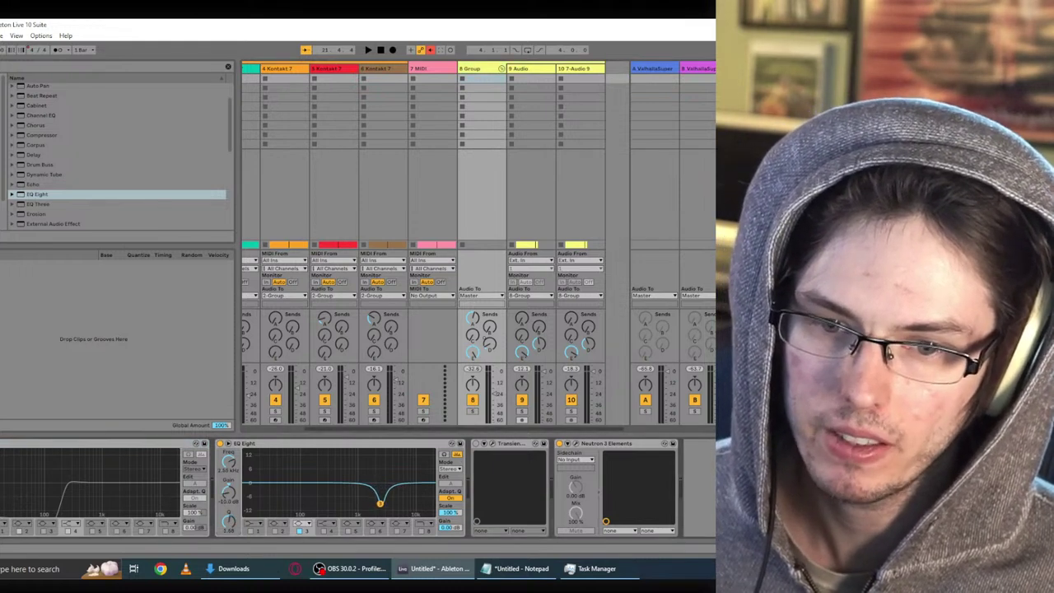
key(space)
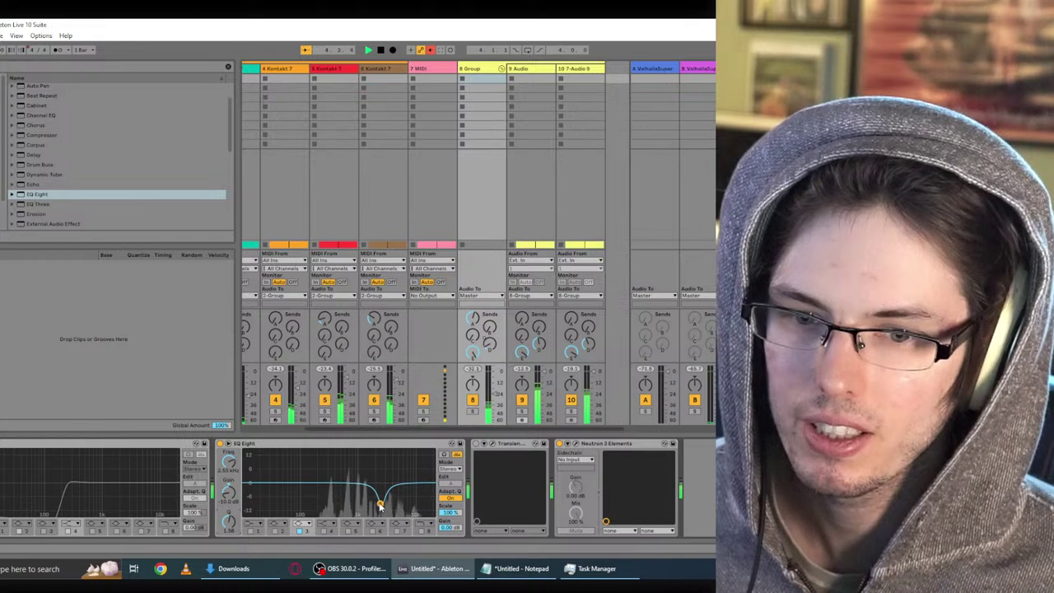
drag(380, 504, 381, 510)
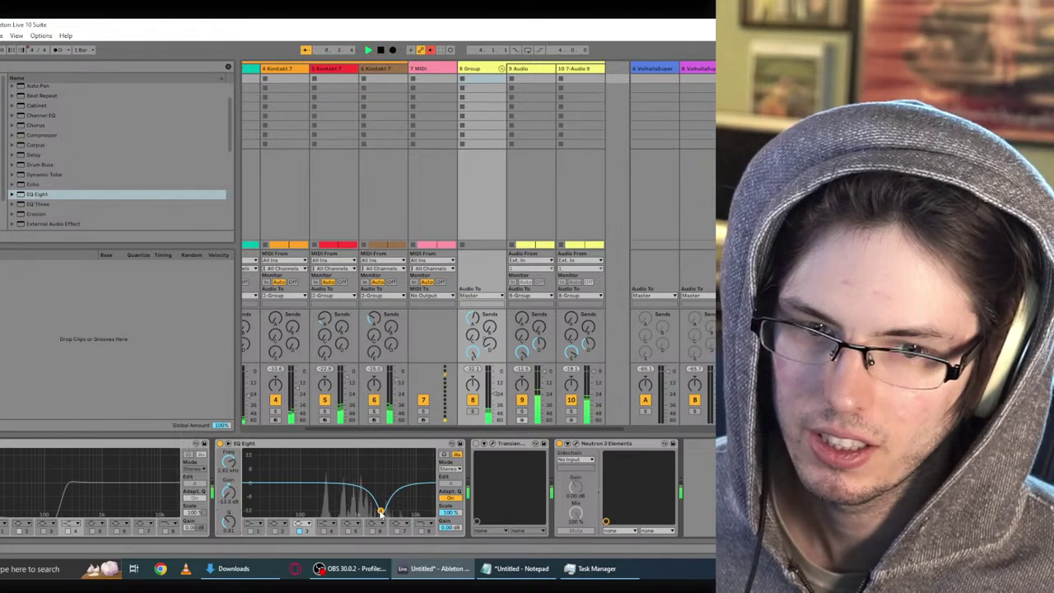
drag(380, 512, 384, 497)
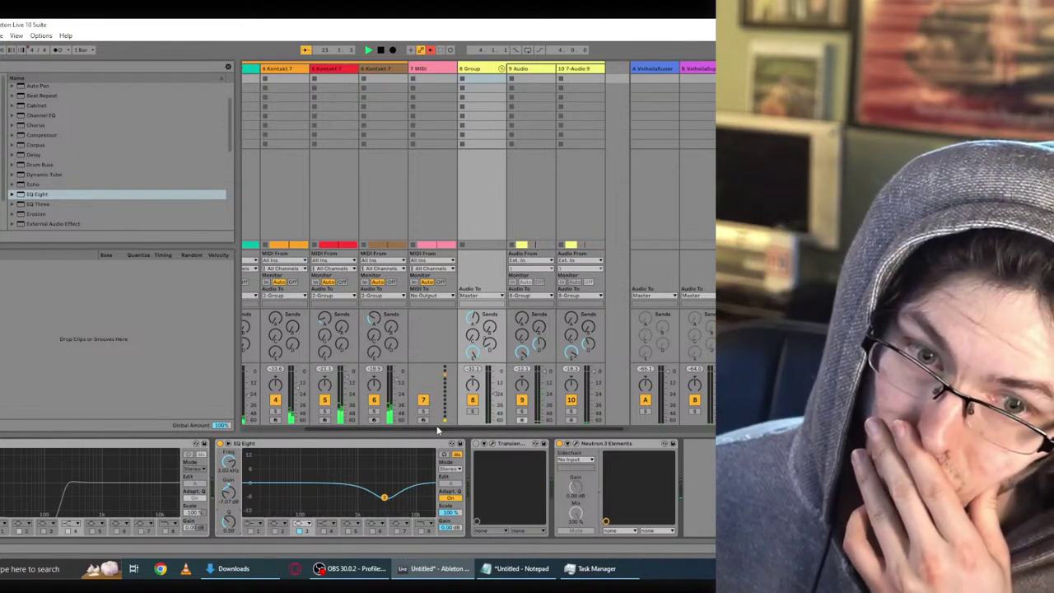
key(space)
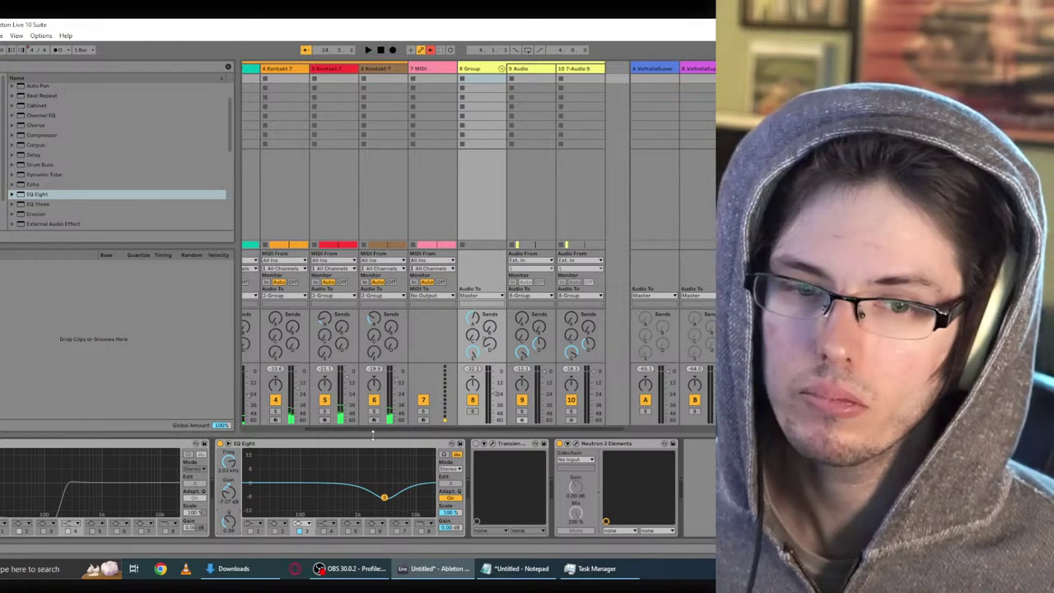
click(128, 445)
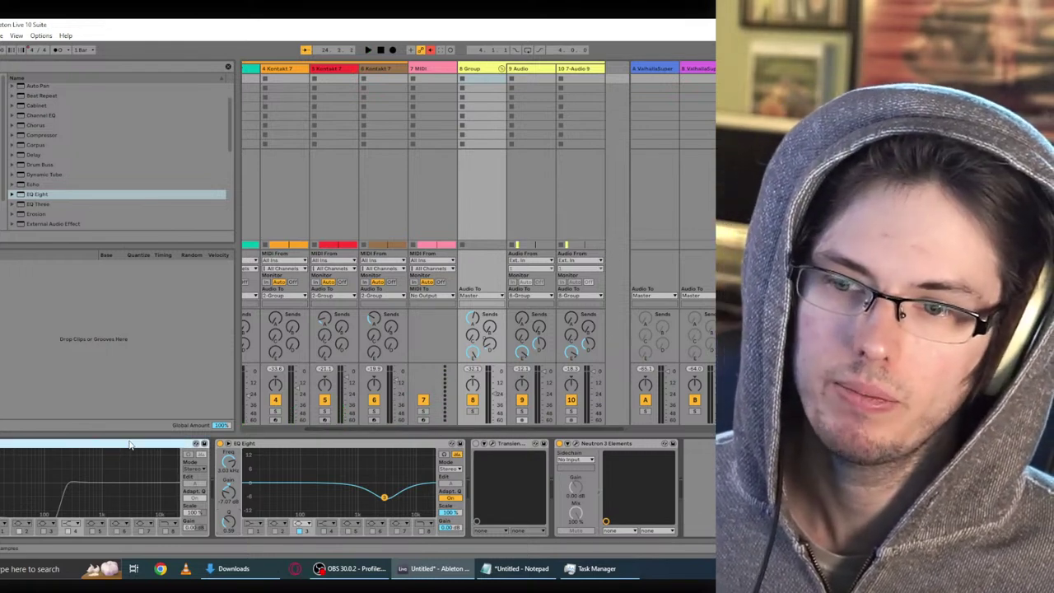
key(Delete)
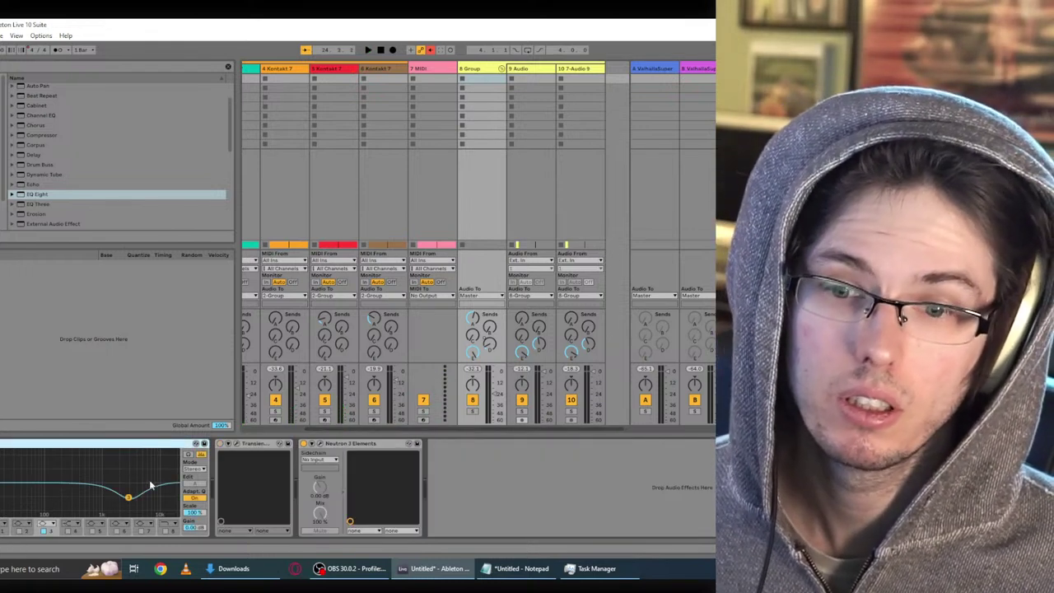
Step: Enable Transient Master on the 8 Group track, adjust its Sustain and turn on Smooth during playback
click(236, 444)
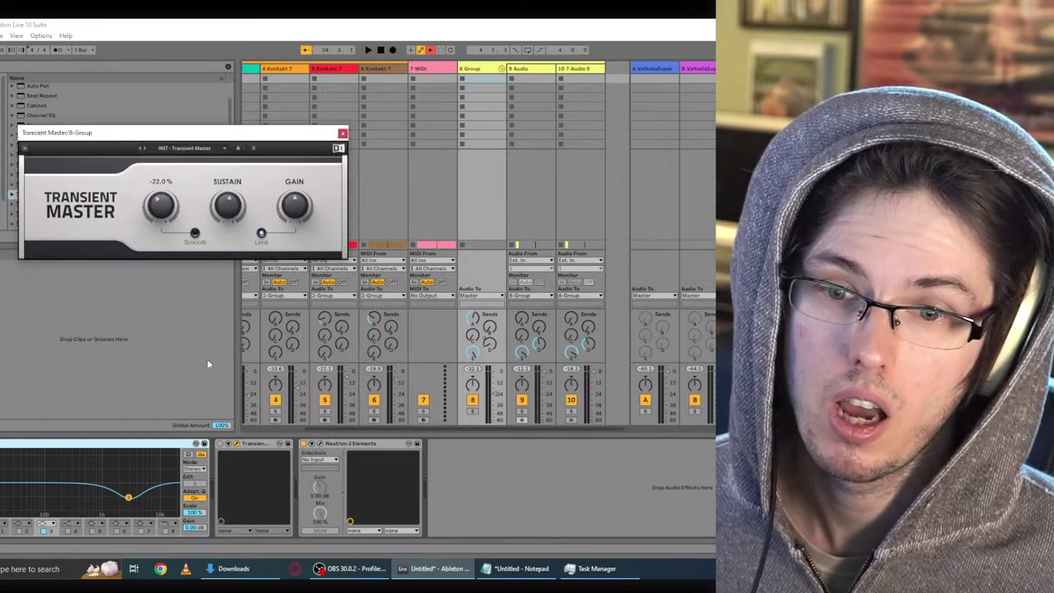
click(219, 443)
key(space)
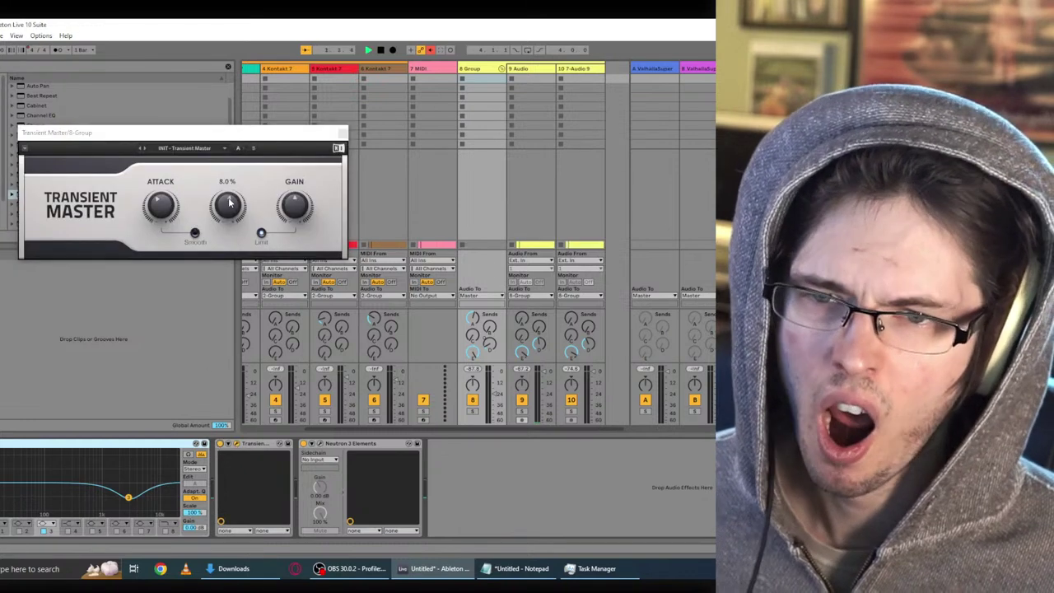
double_click(230, 203)
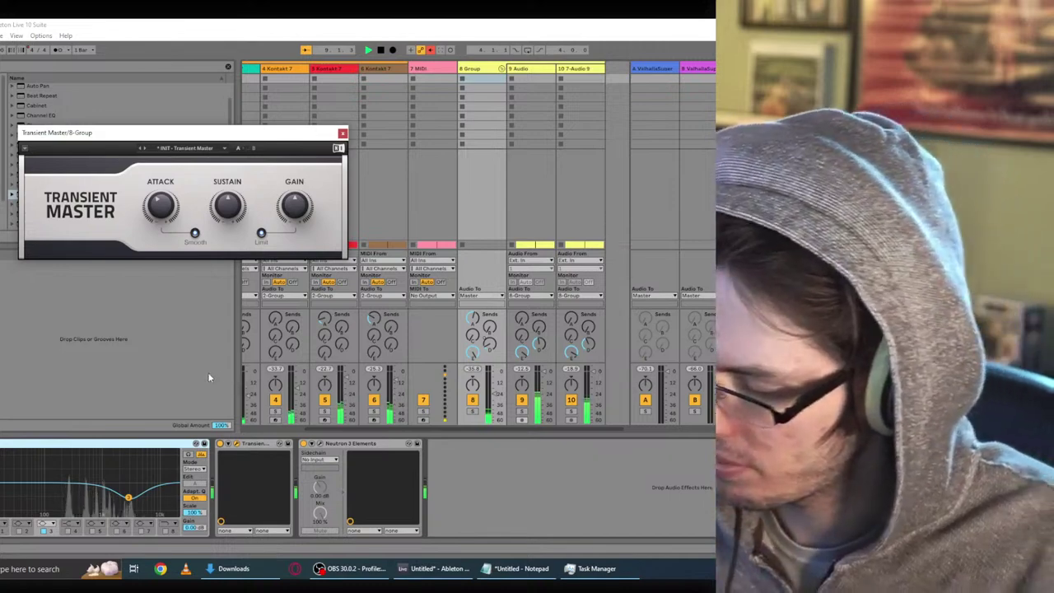
click(342, 134)
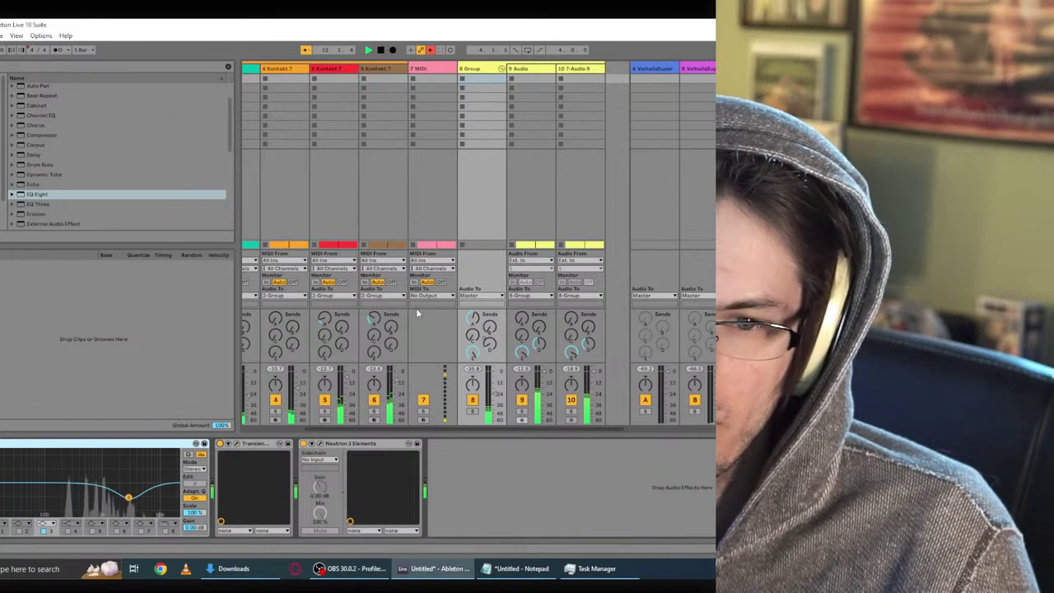
Step: Pan the 6 Kontakt 7 track to the right and switch to the Arrangement view after auditioning the mix
click(374, 389)
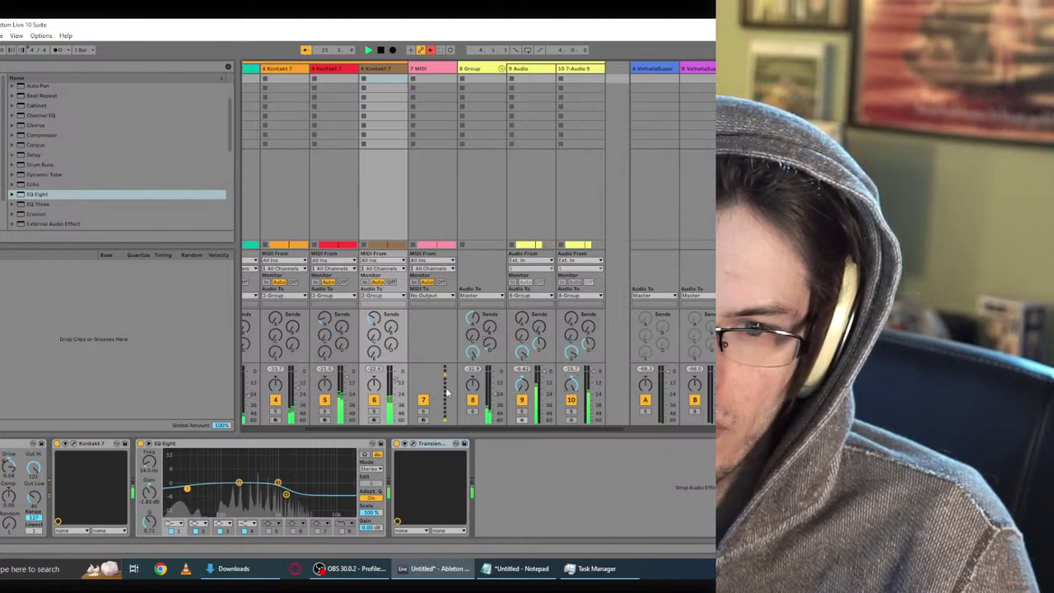
drag(383, 429, 371, 432)
key(space)
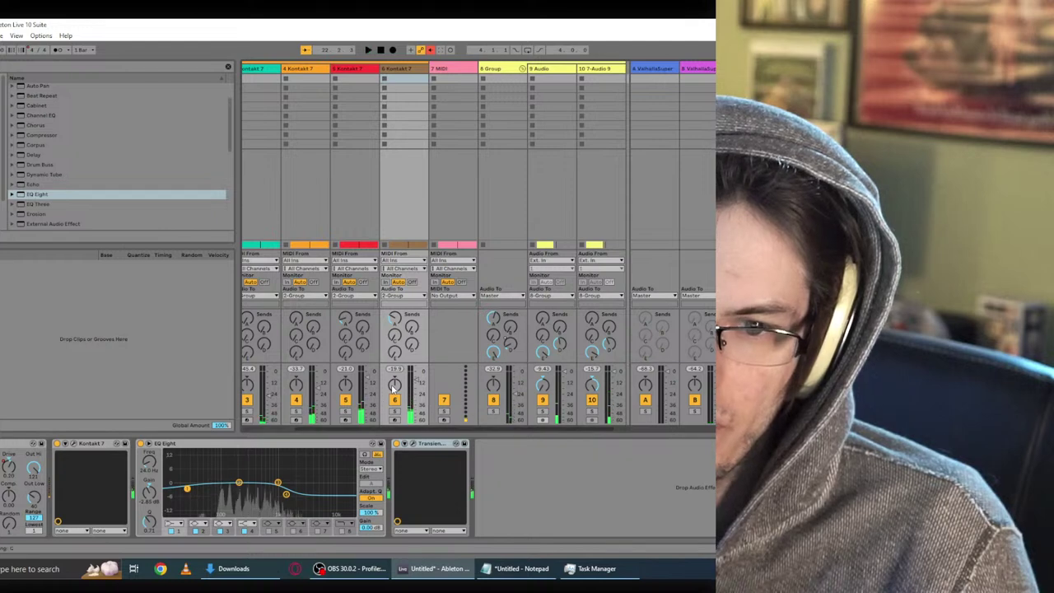
drag(394, 384, 394, 370)
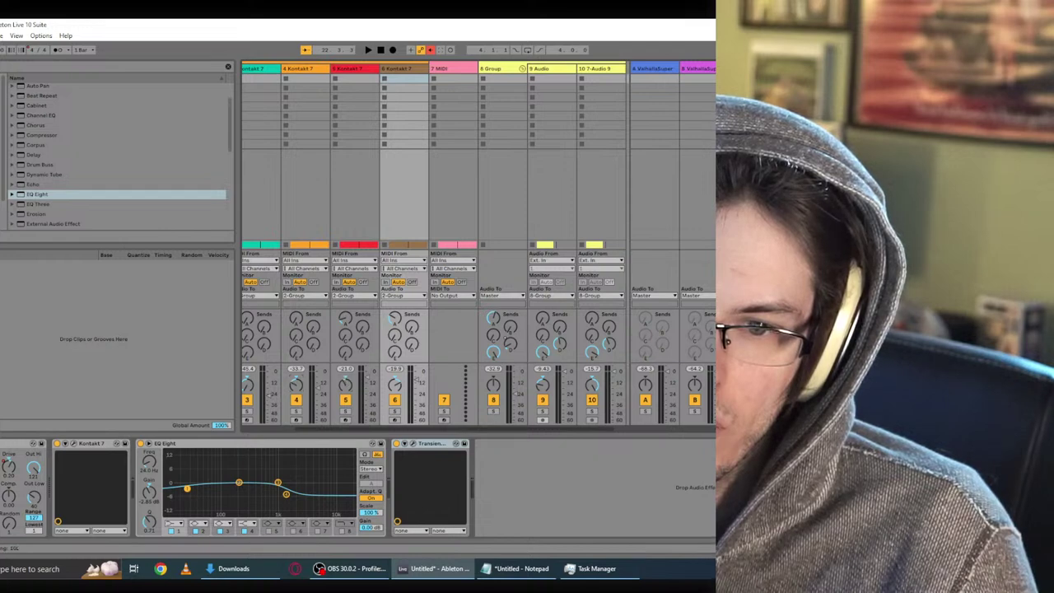
key(space)
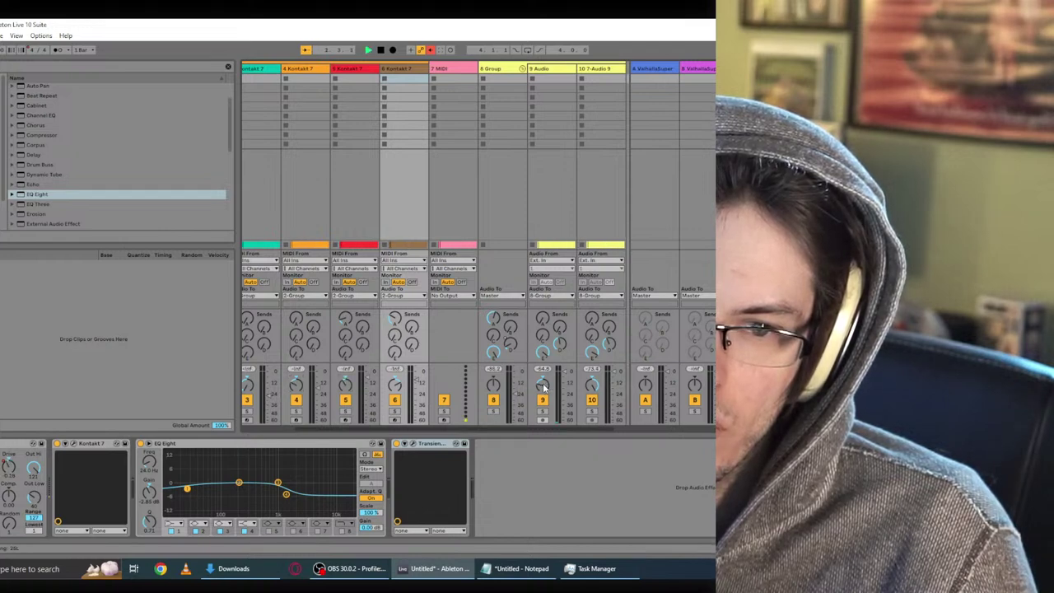
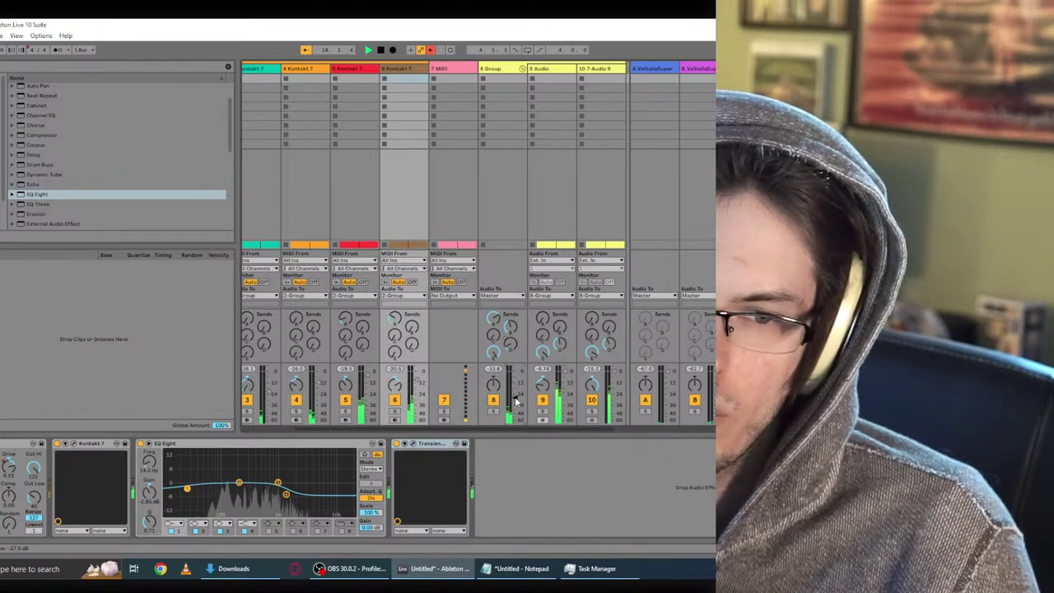
key(Tab)
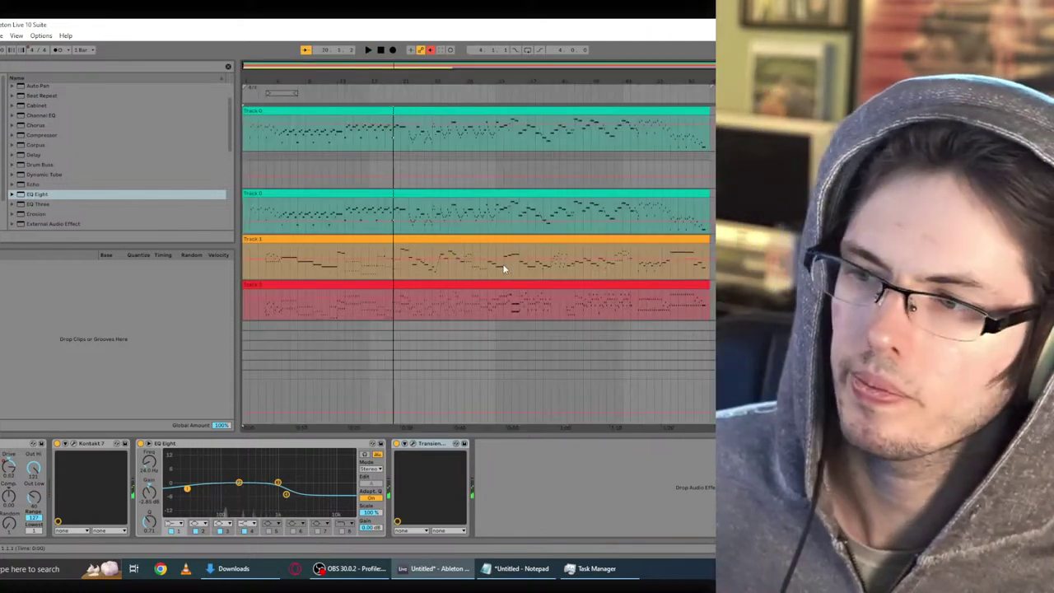
Step: Inspect the device chains of the two 7-Audio 9 vocal tracks and the Master track in the arrangement
scroll(507, 278, down, 10)
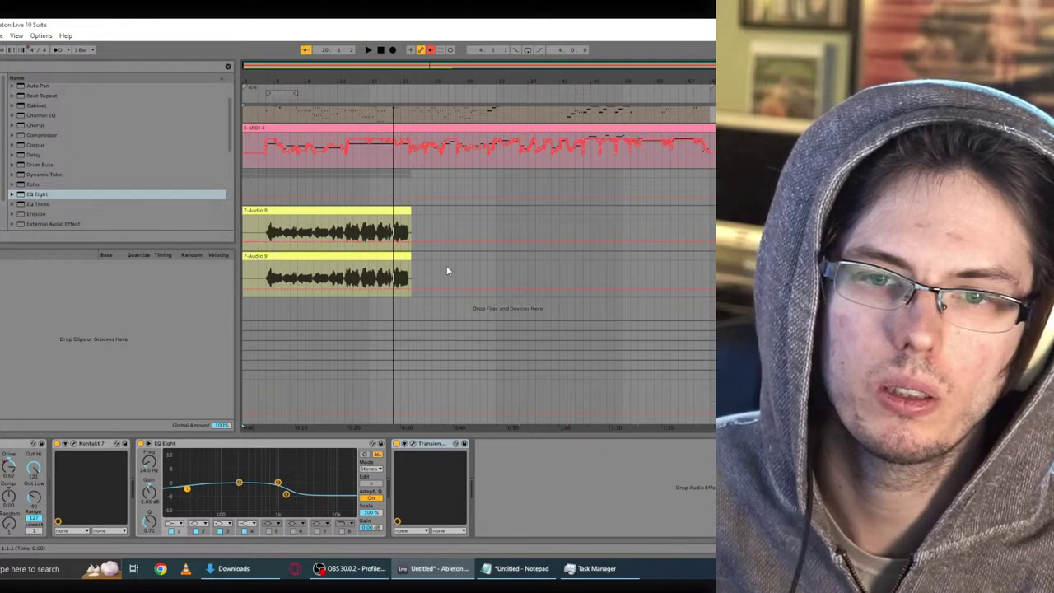
click(358, 259)
click(518, 261)
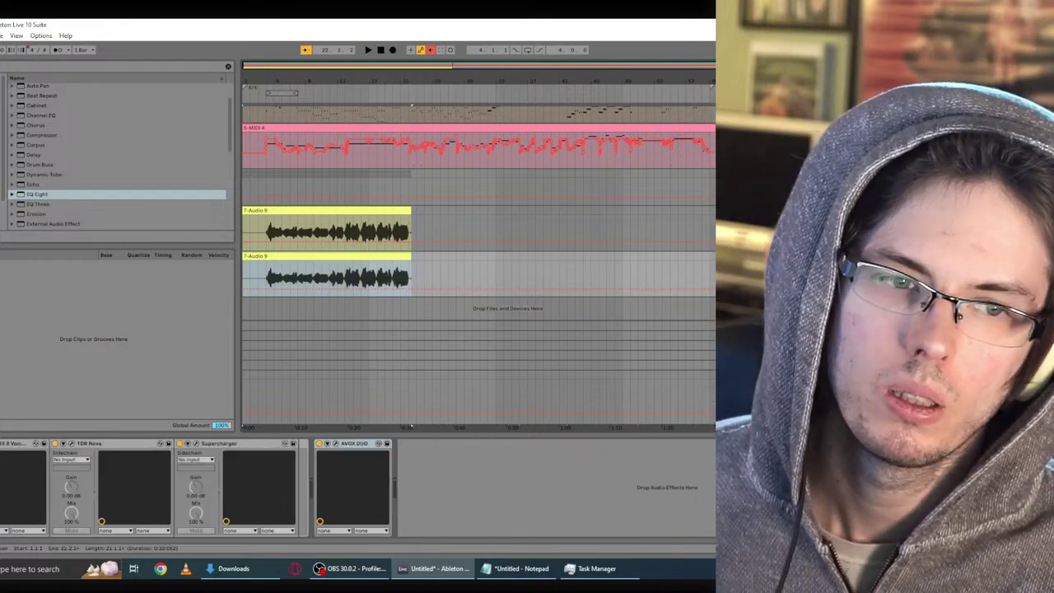
click(382, 274)
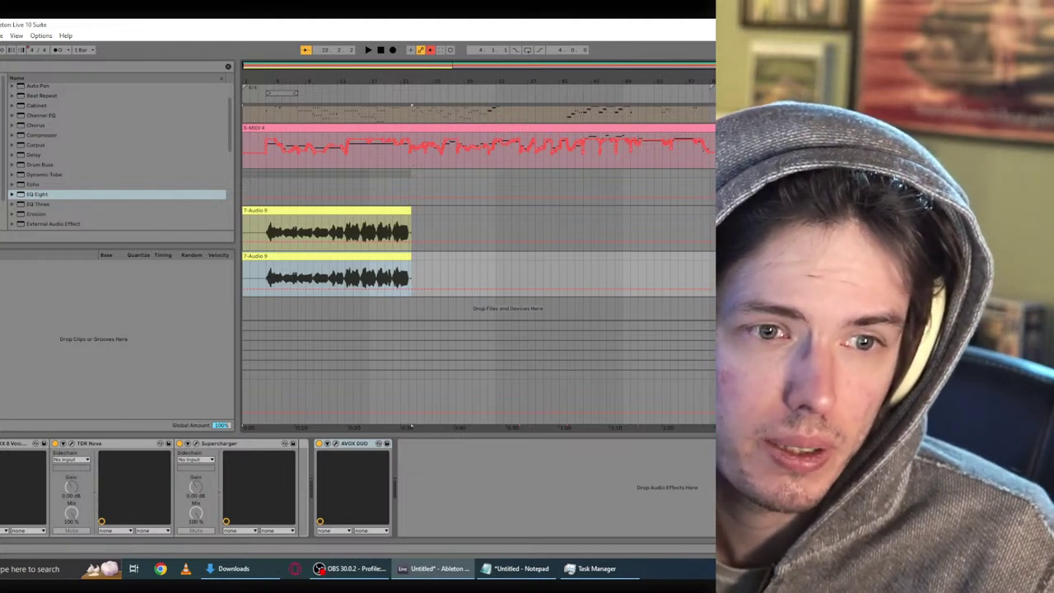
click(741, 377)
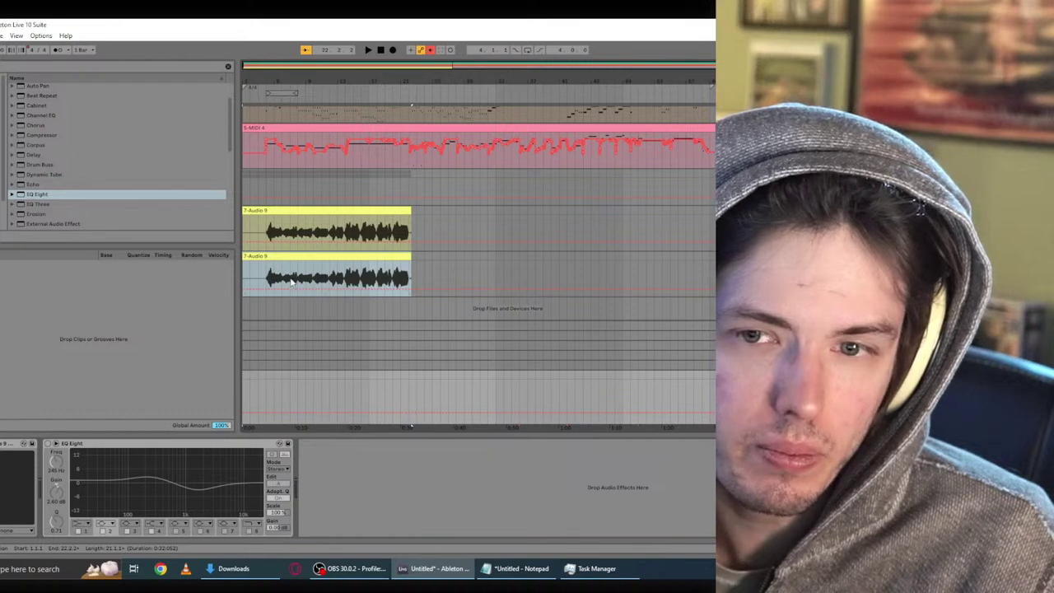
key(space)
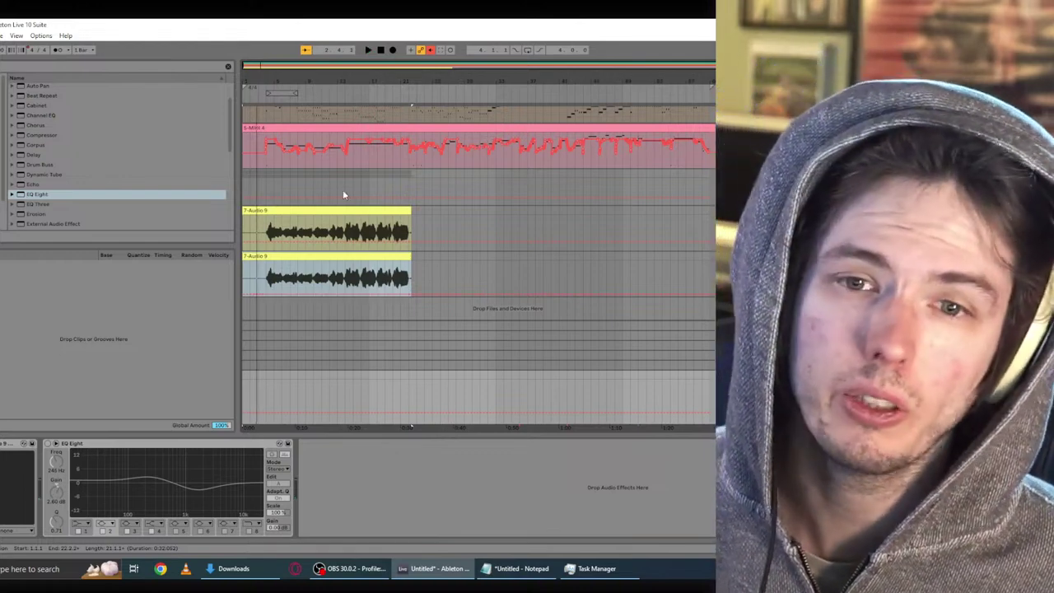
click(364, 233)
key(Delete)
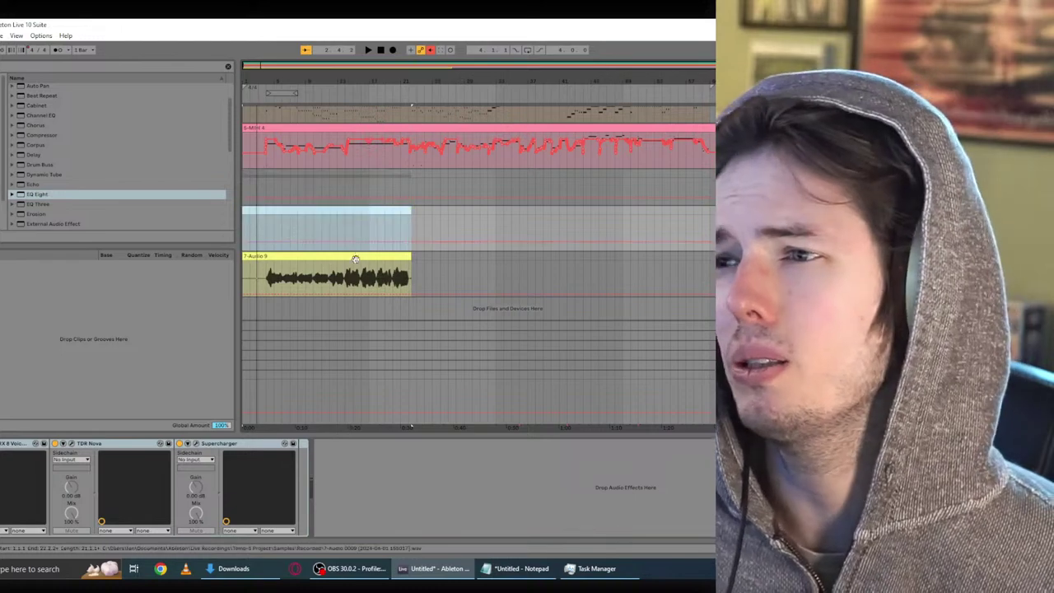
click(392, 278)
key(Delete)
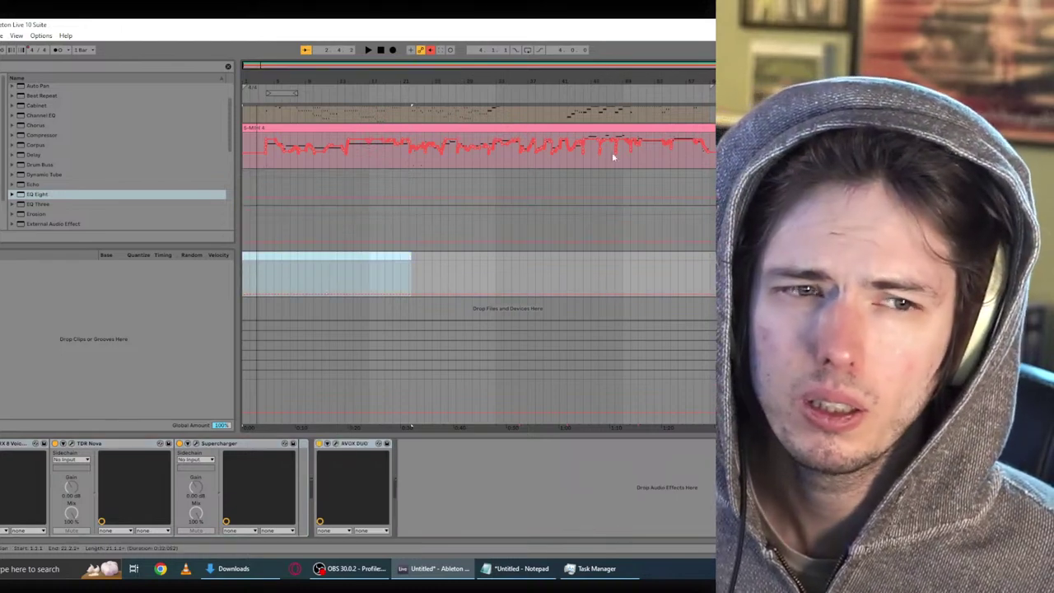
click(431, 212)
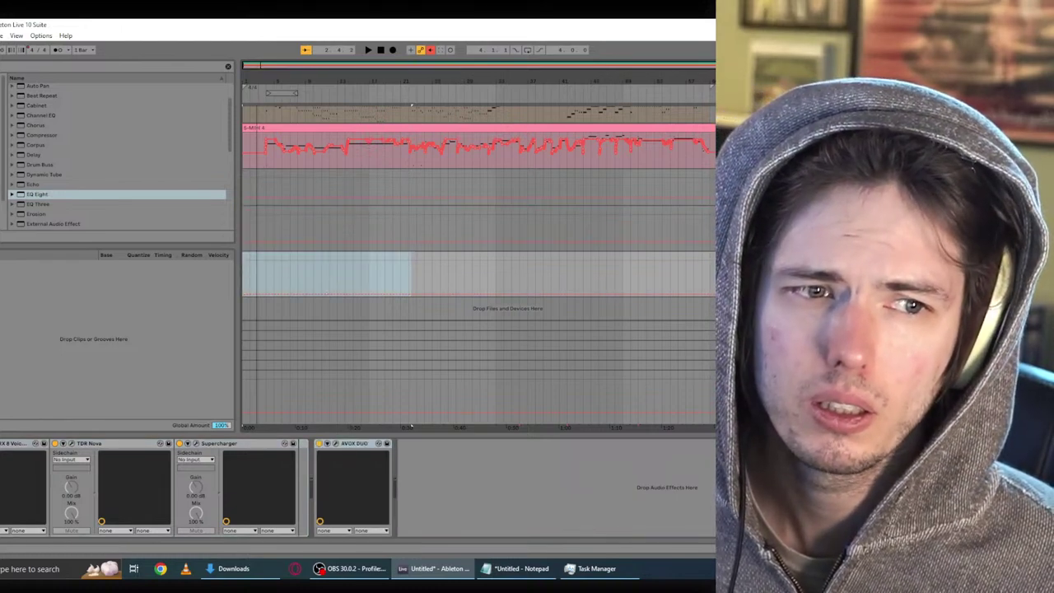
click(381, 50)
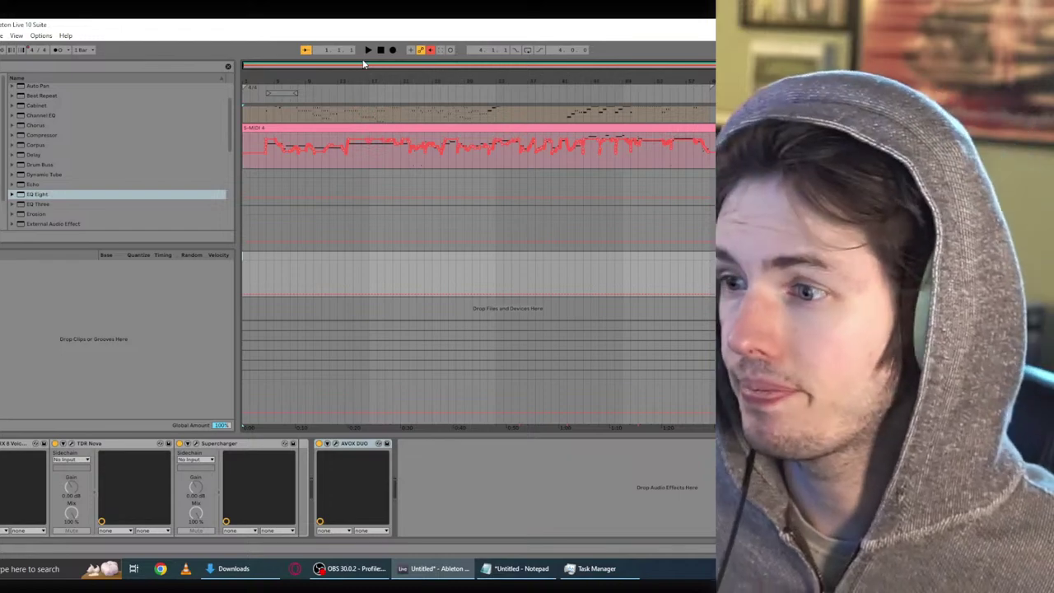
key(ctrl+z)
key(ctrl+z)
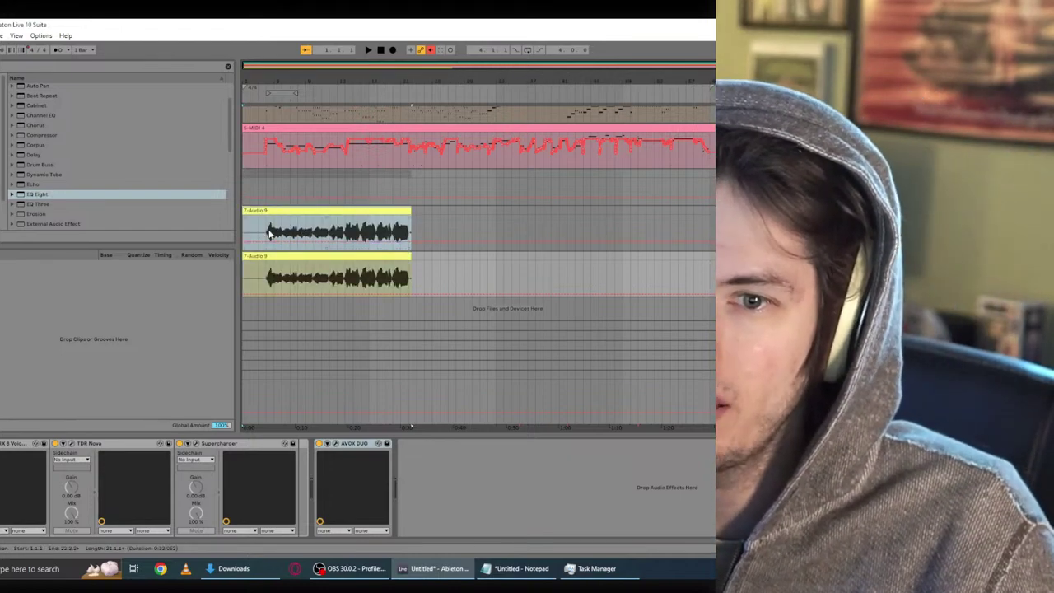
Step: Play from the vocal entry and, in the 8 Group track's EQ Eight, enable bands 1 and 2 to cut the lows and soften band 3's dip
key(space)
click(273, 235)
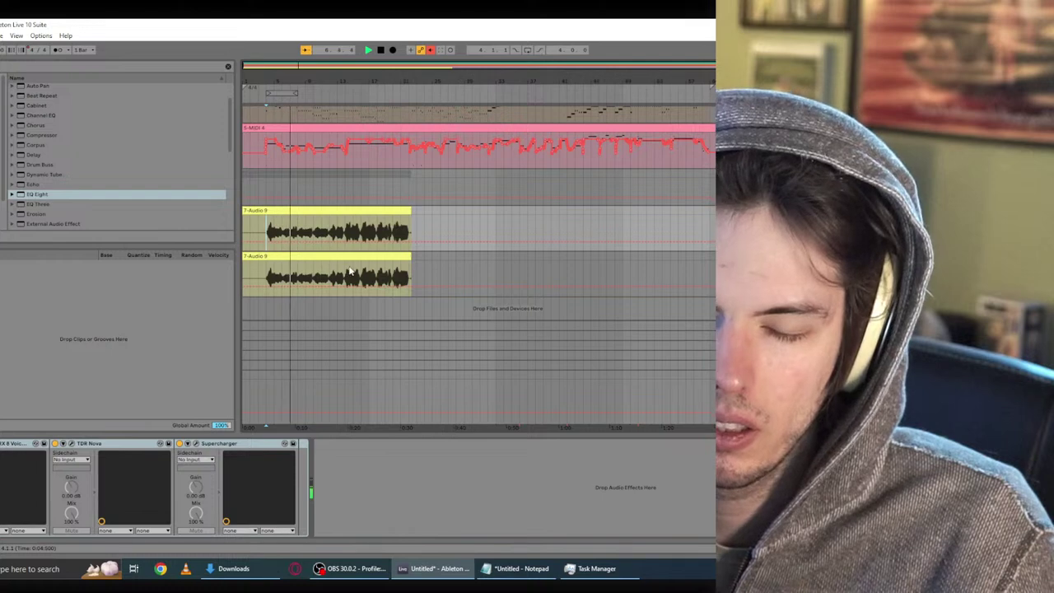
key(Tab)
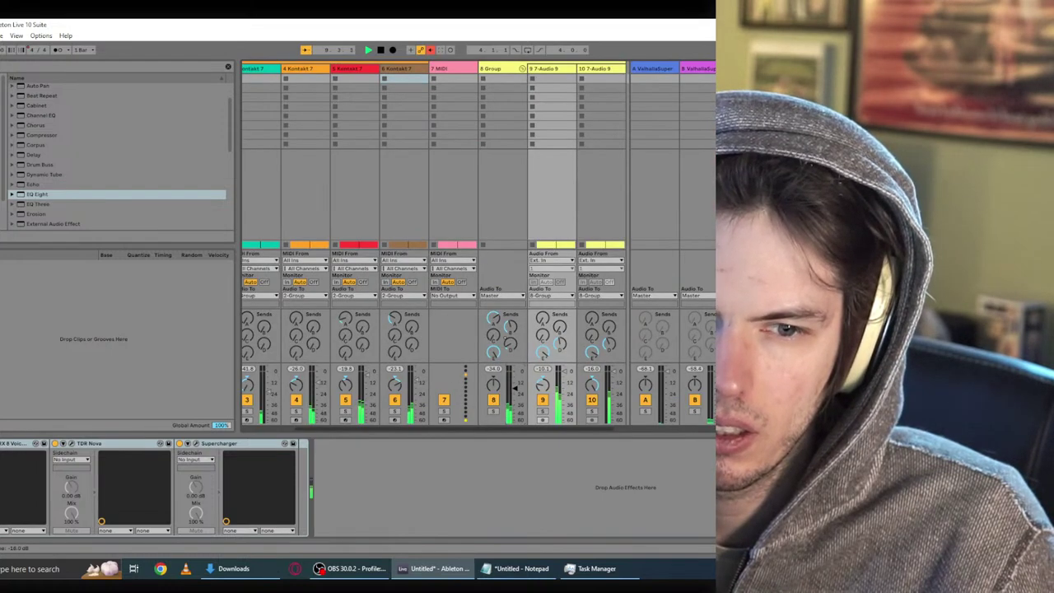
click(491, 69)
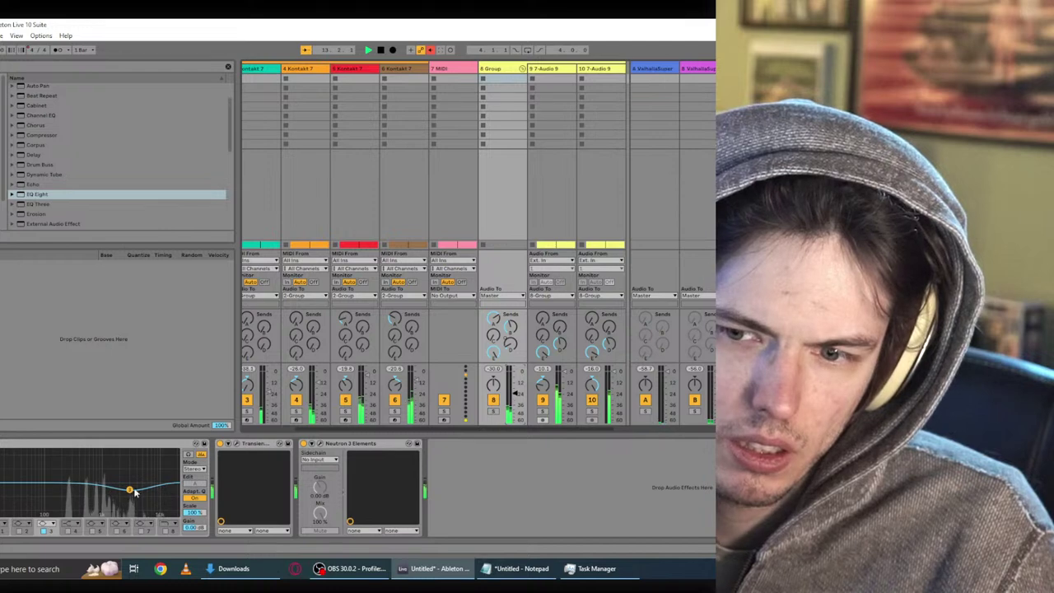
drag(134, 492, 132, 486)
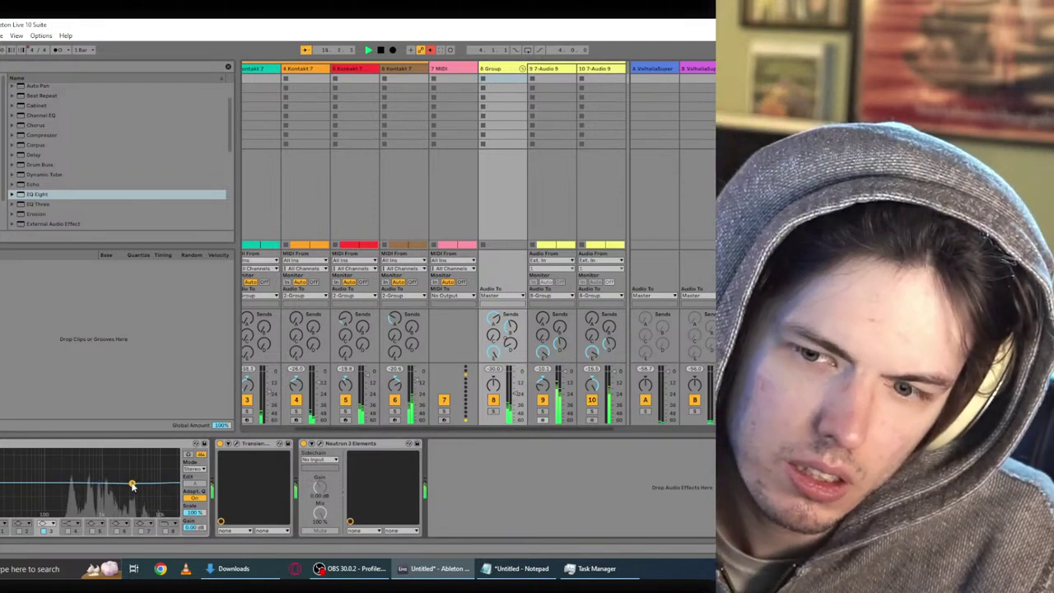
click(3, 530)
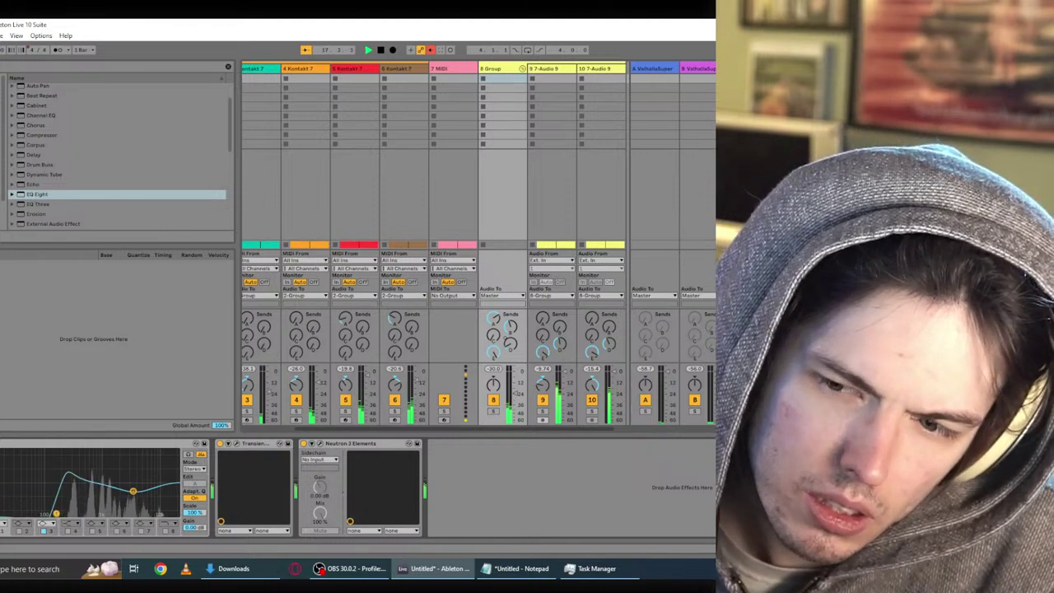
click(19, 531)
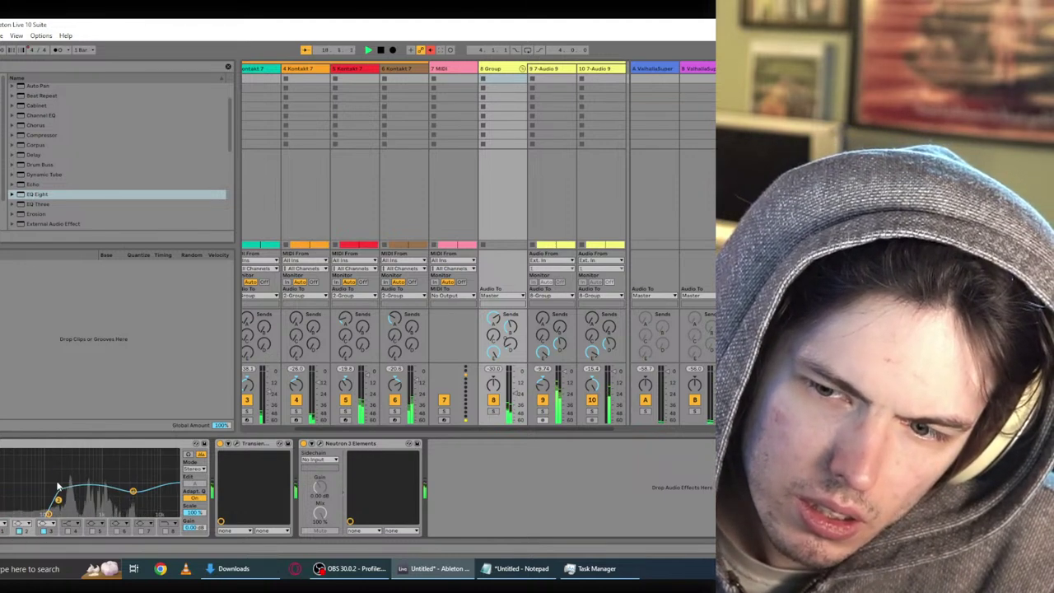
drag(59, 485, 59, 499)
key(space)
key(space)
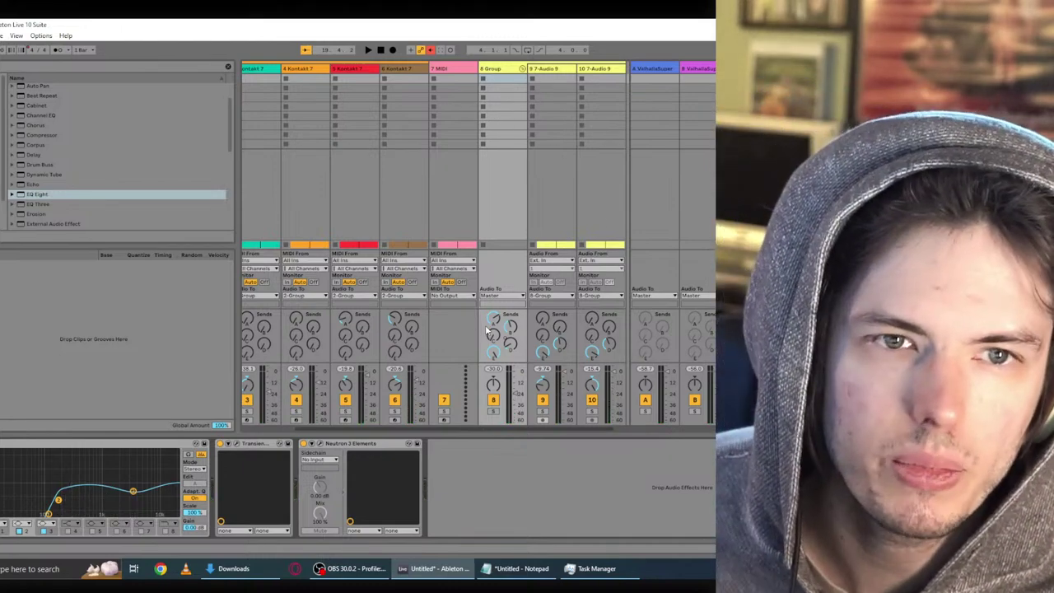
key(space)
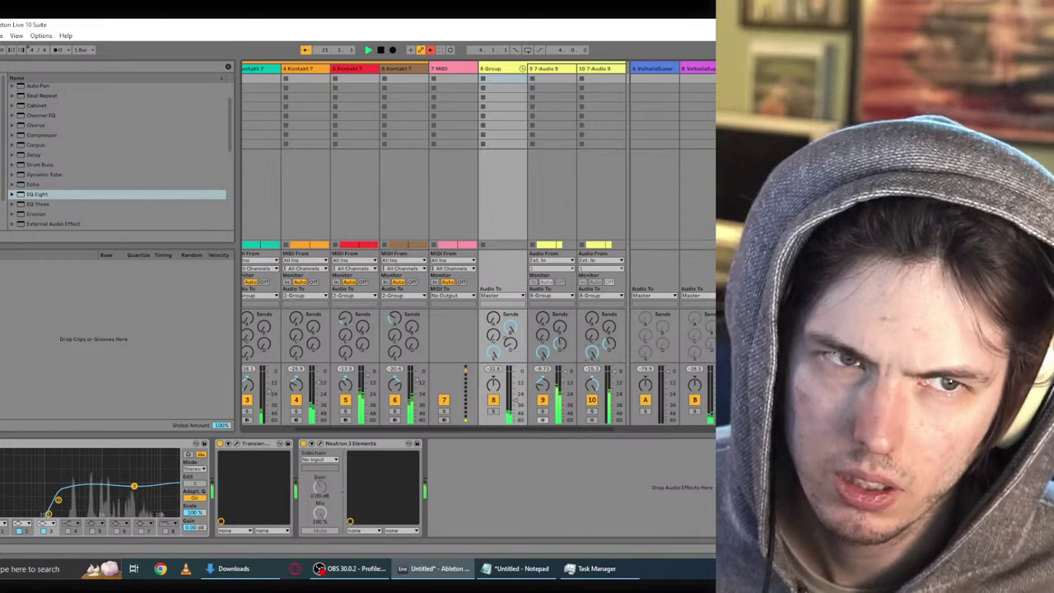
key(space)
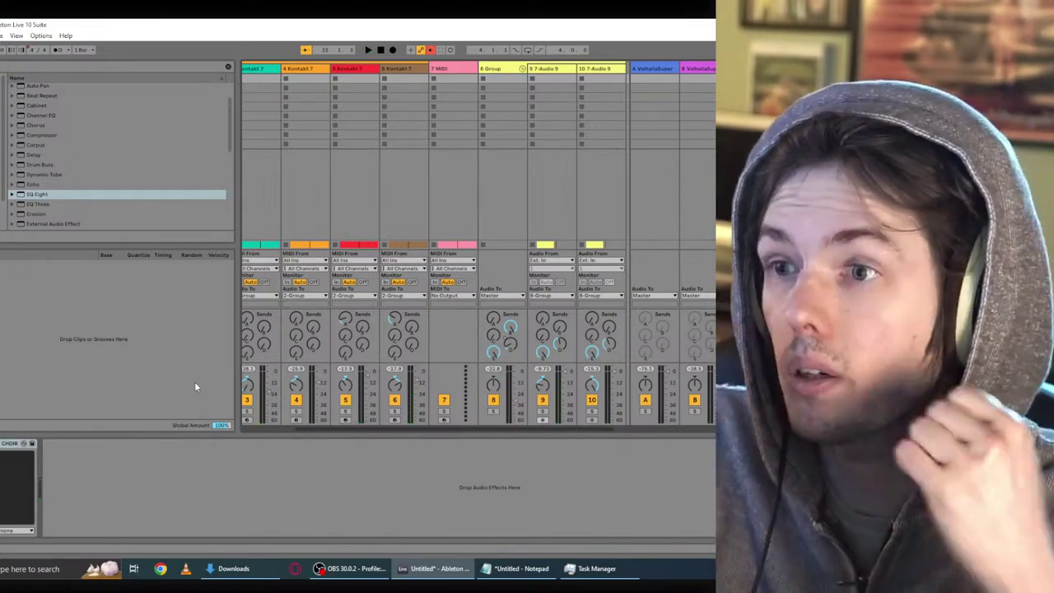
Step: Delete the Supercharger device from both vocal tracks, 9 7-Audio 9 and 10 7-Audio 9
click(540, 70)
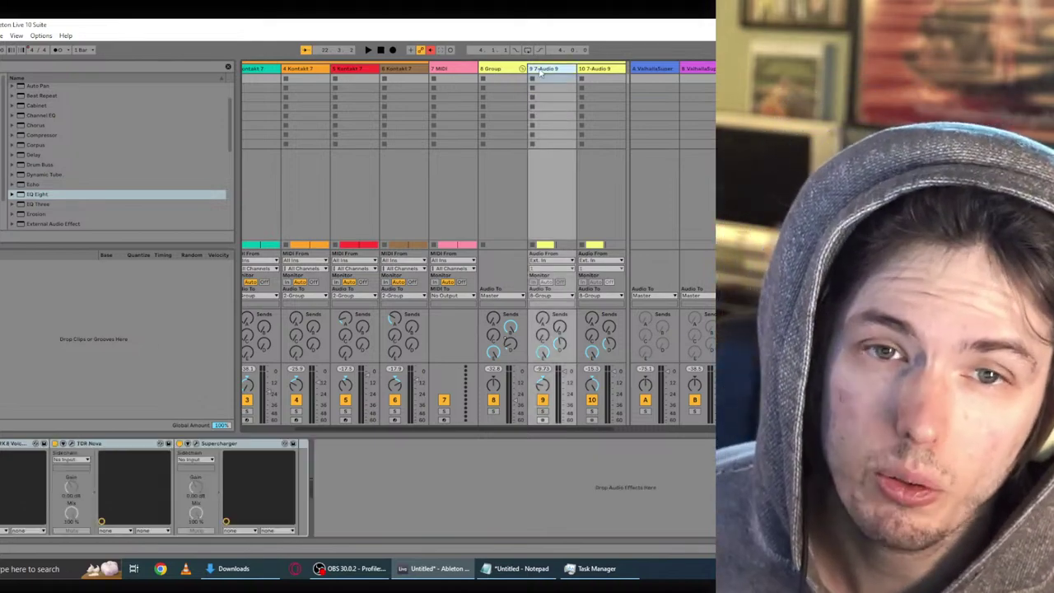
click(182, 444)
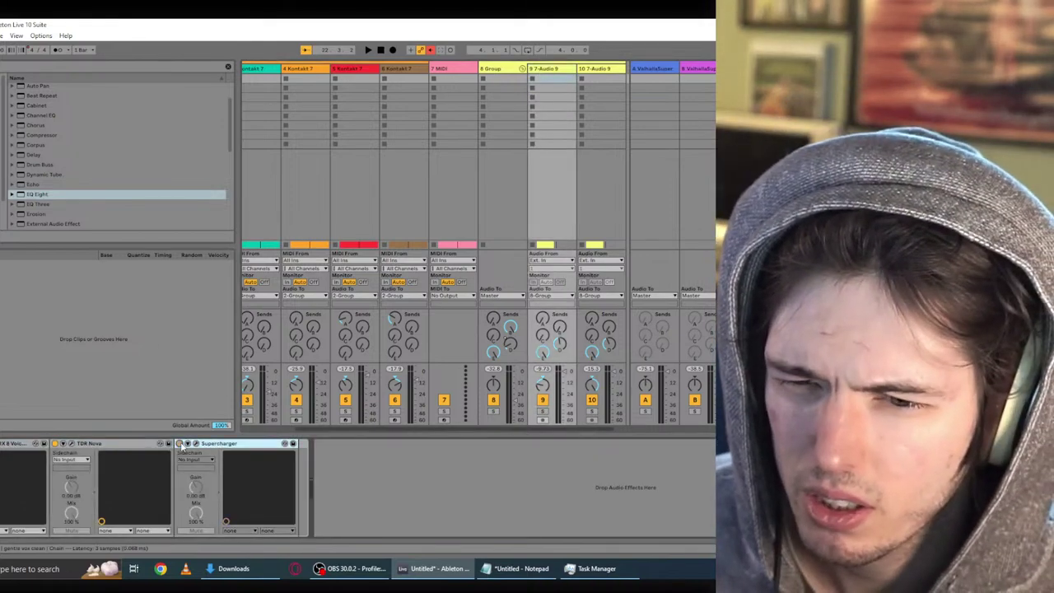
key(Delete)
click(590, 68)
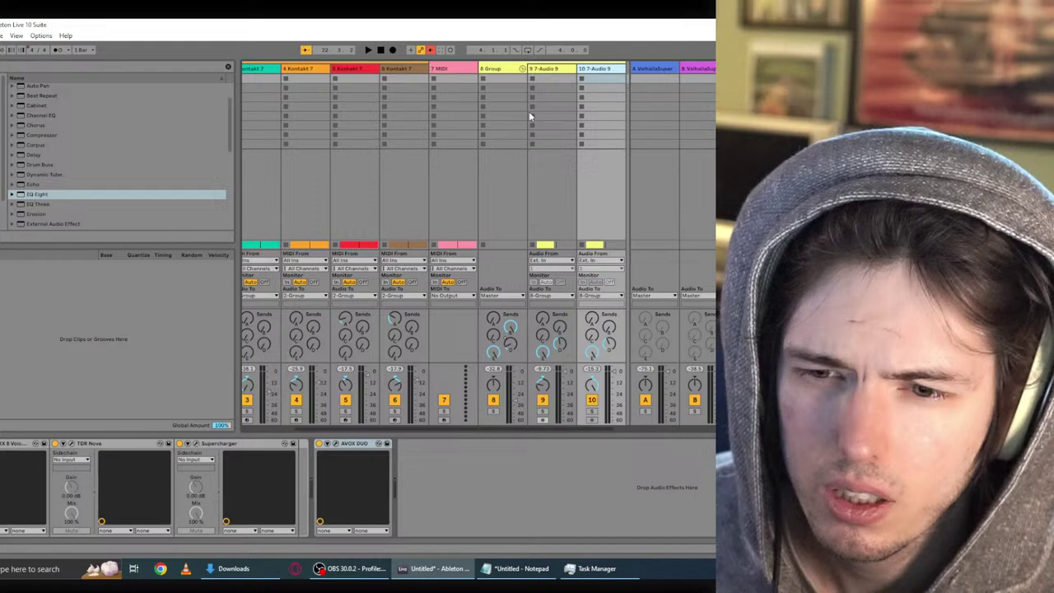
click(198, 444)
key(Delete)
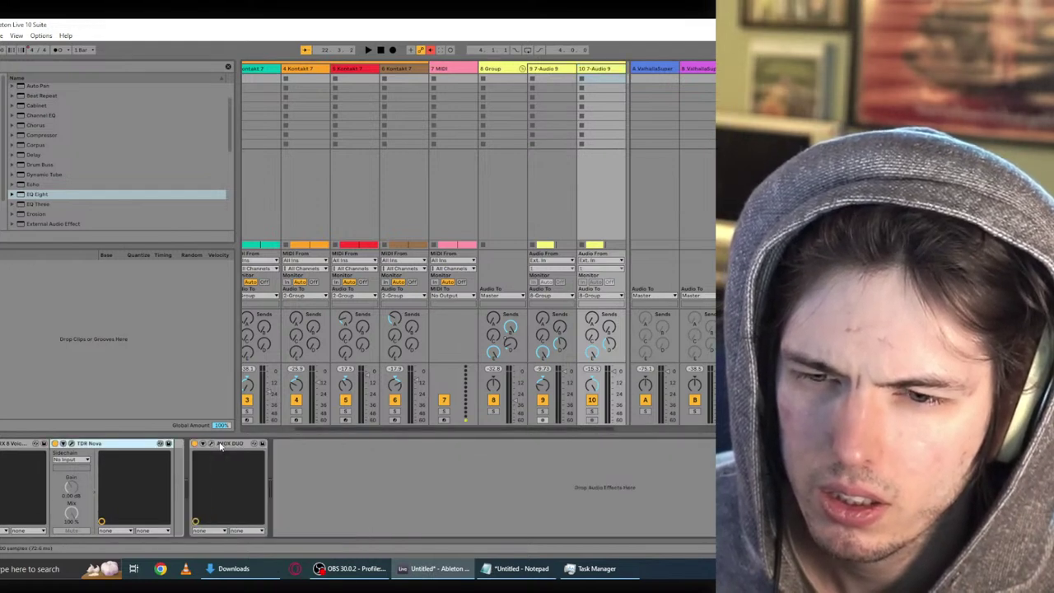
Step: Play the mix and review the device chains of the Kontakt 7 tracks and their group, moving from the mixer to the arrangement
key(space)
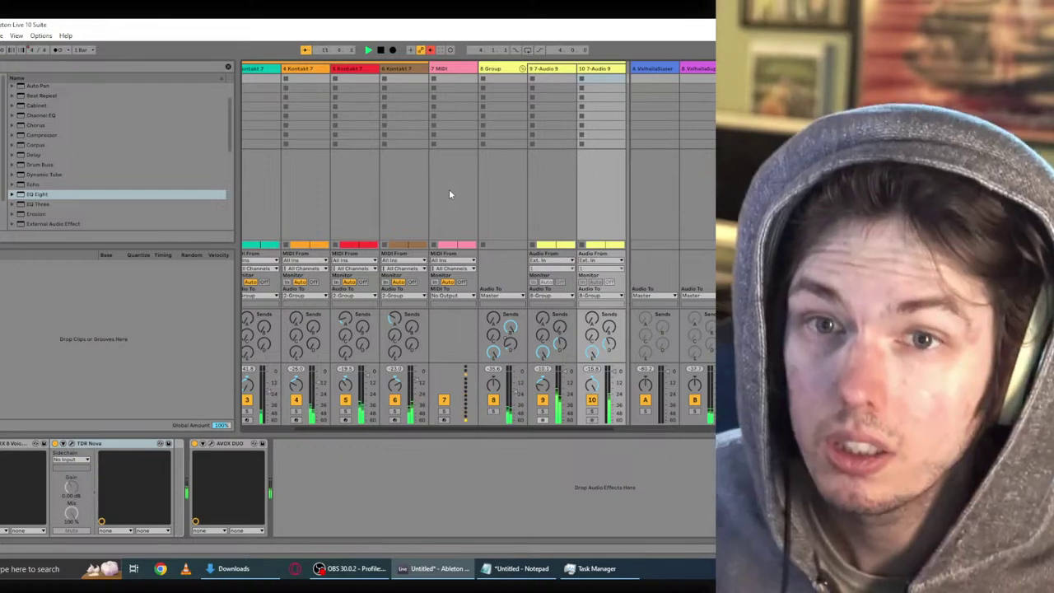
click(301, 72)
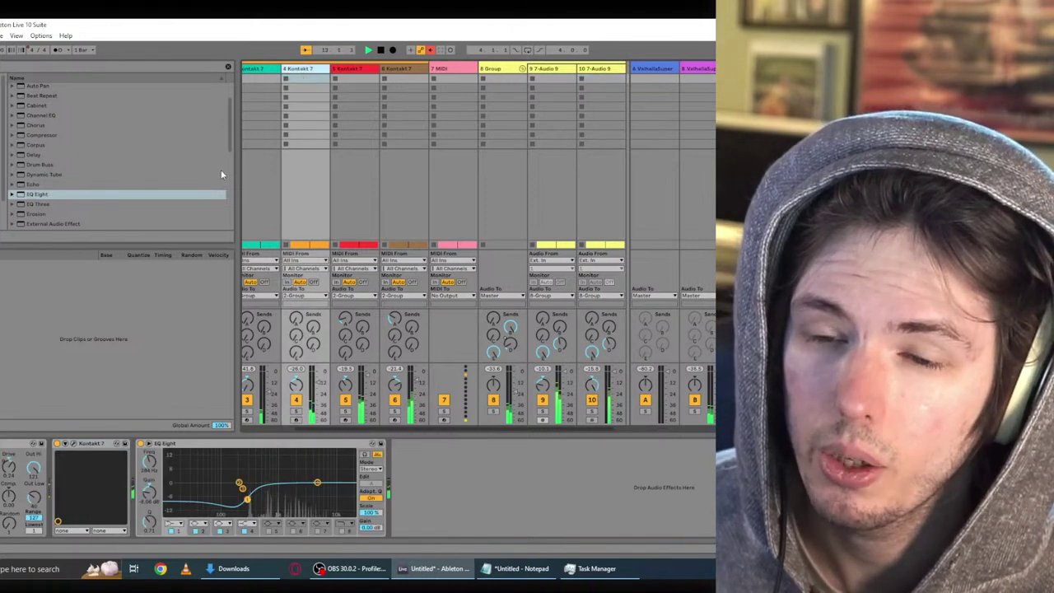
click(354, 70)
click(402, 70)
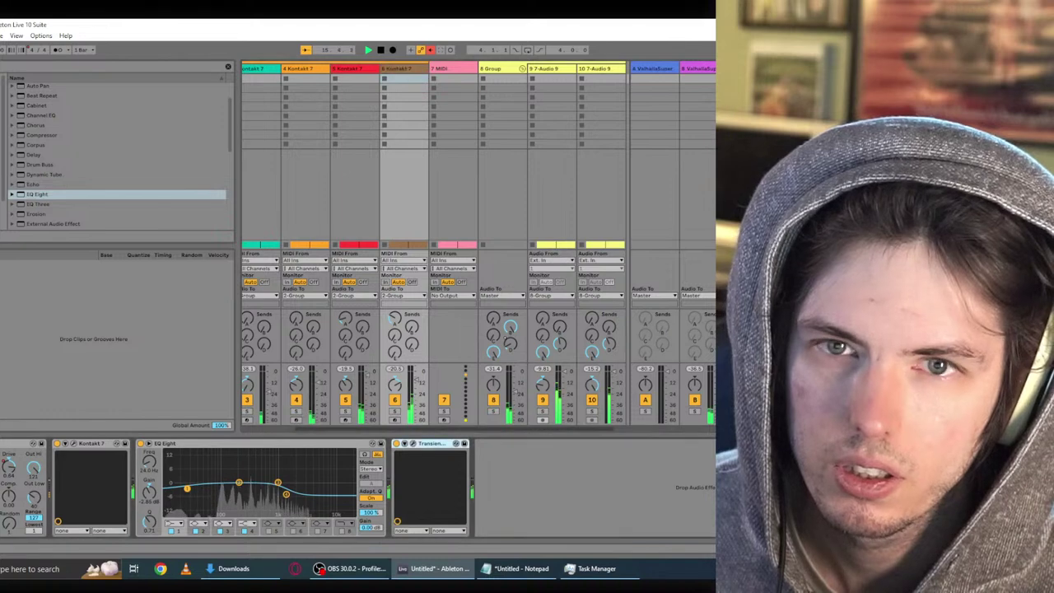
click(256, 73)
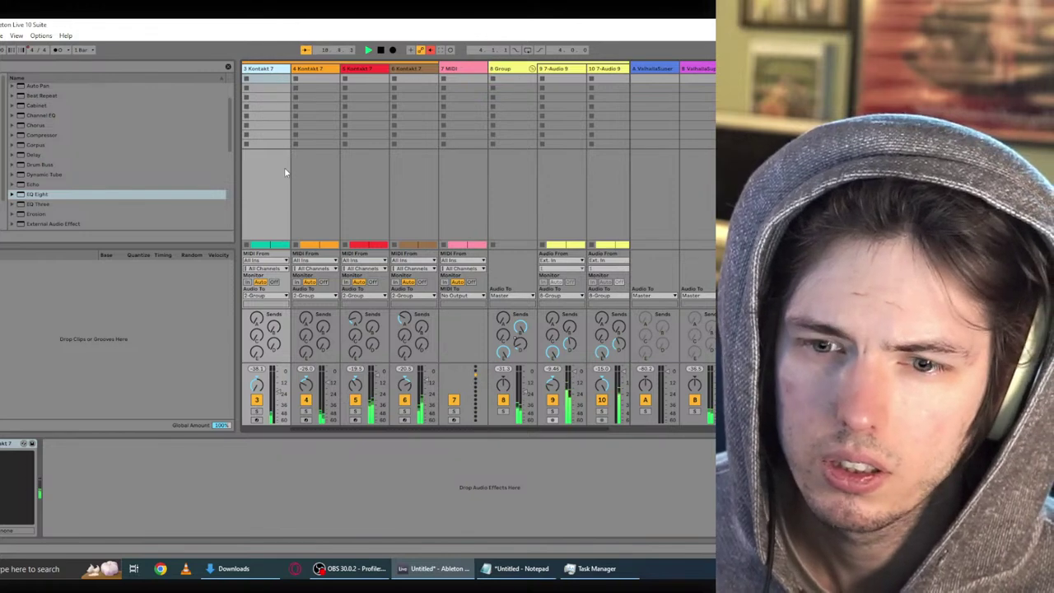
key(Tab)
scroll(445, 255, up, 5)
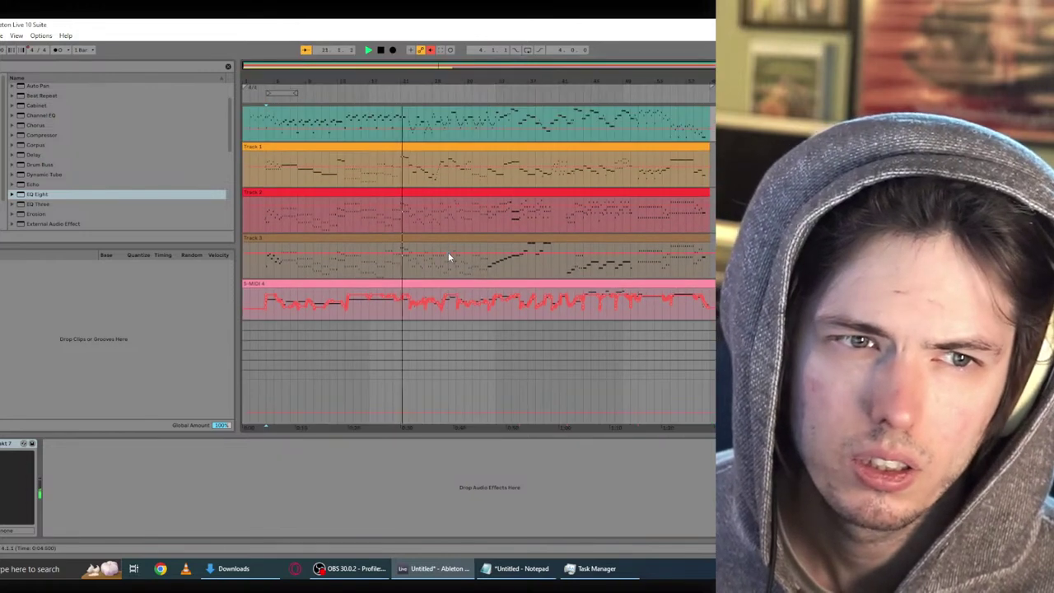
scroll(447, 257, up, 3)
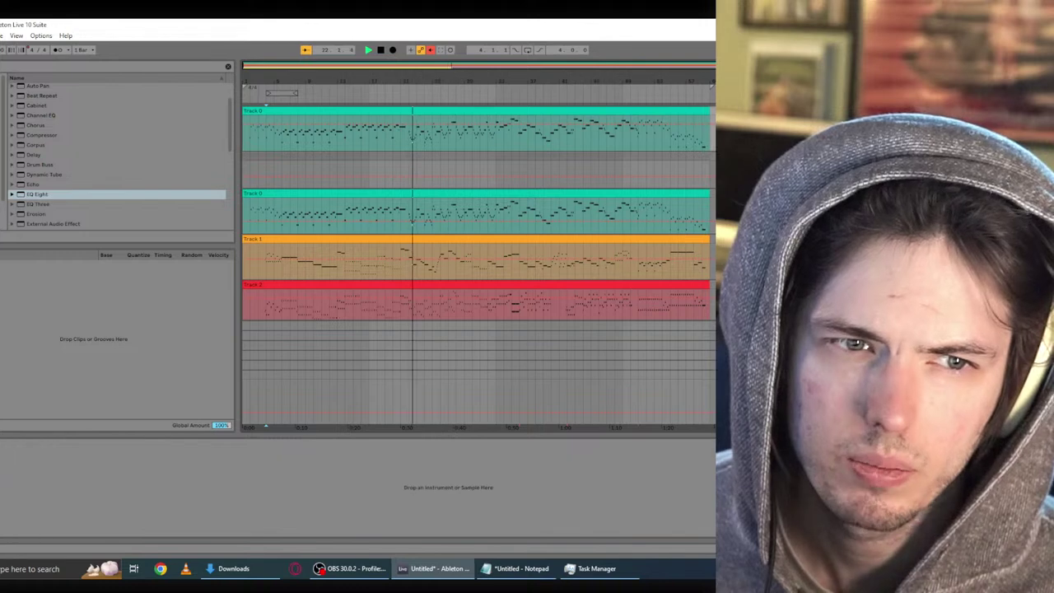
key(Down)
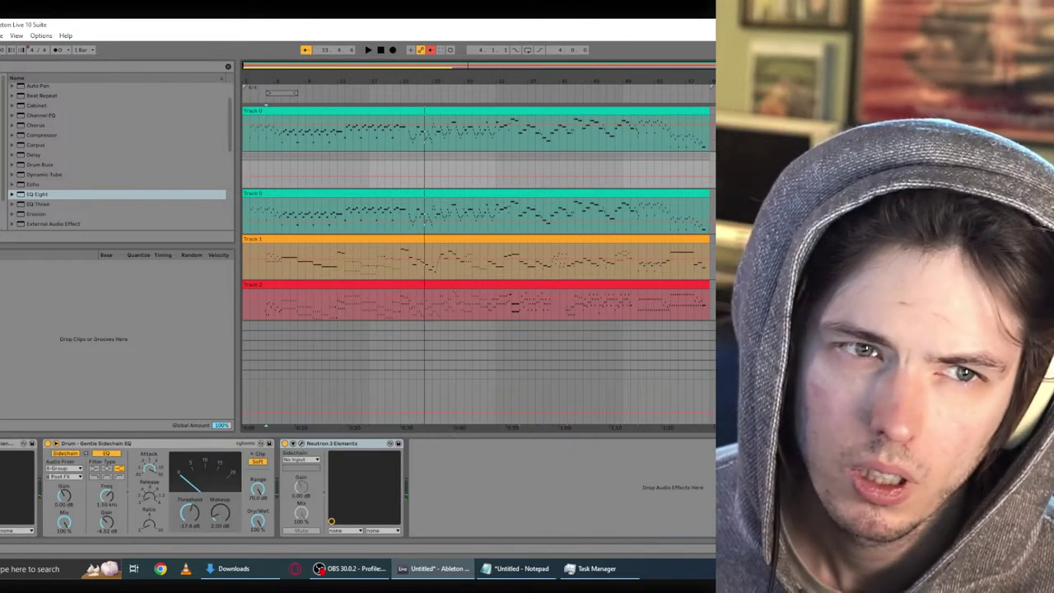
key(Up)
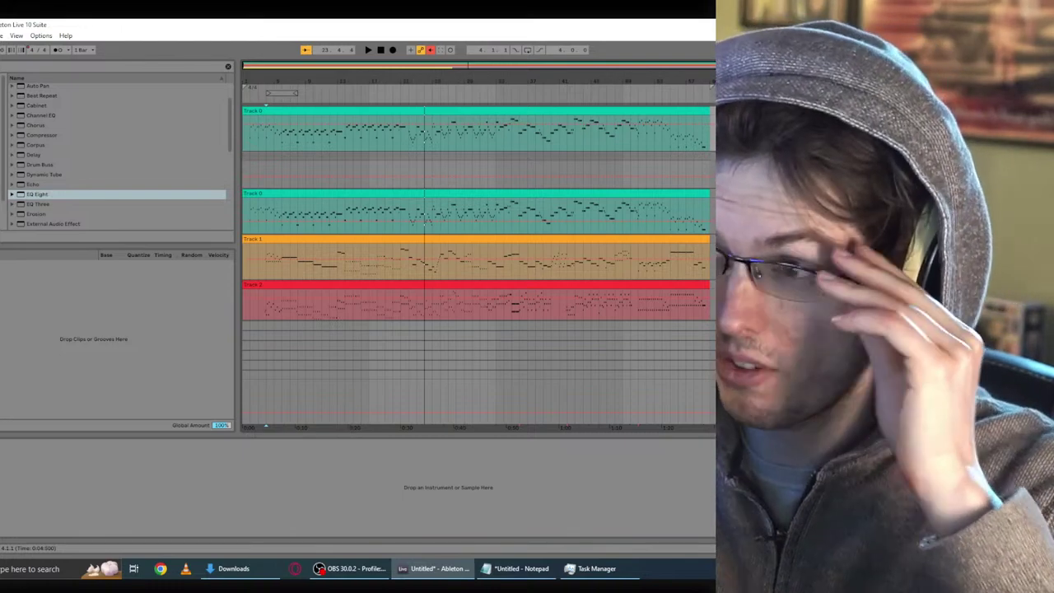
Step: Play the song from the vocal entry and review the effect chains of the vocal group and its two 7-Audio 9 tracks
scroll(478, 247, down, 5)
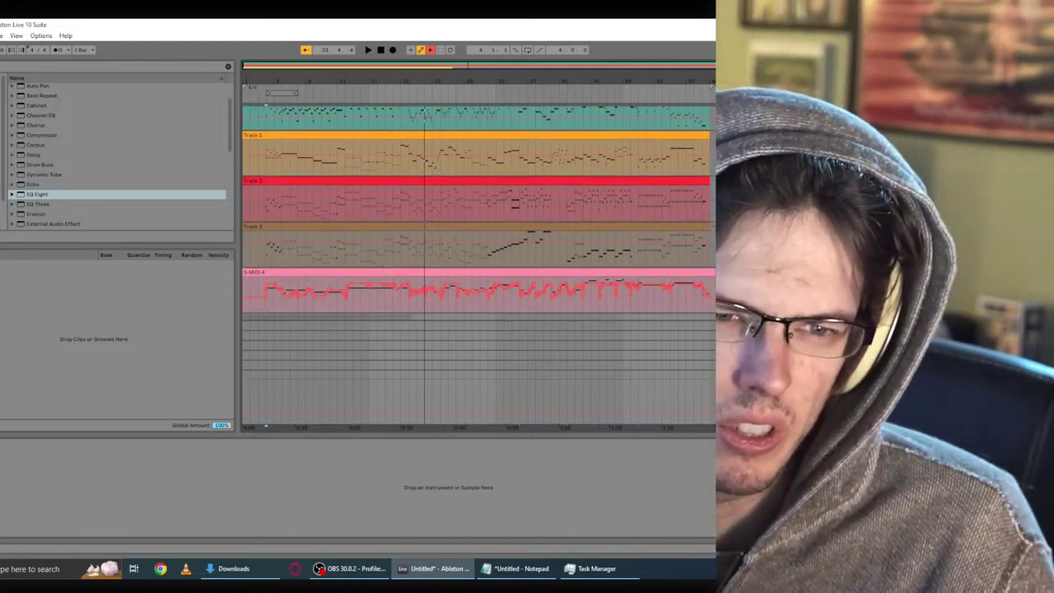
key(space)
click(477, 259)
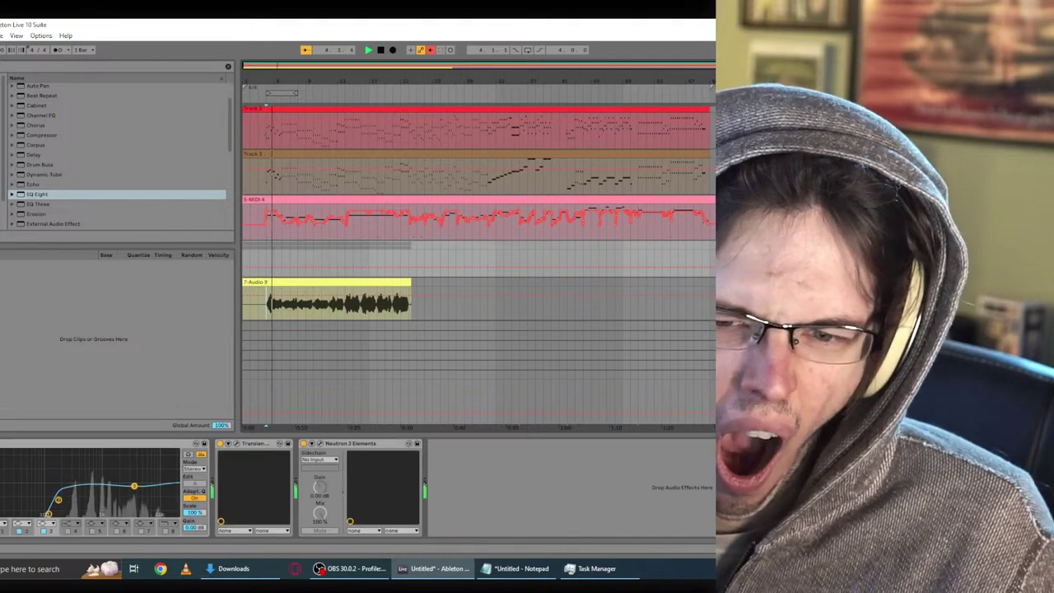
scroll(477, 214, down, 2)
key(Down)
scroll(478, 263, down, 2)
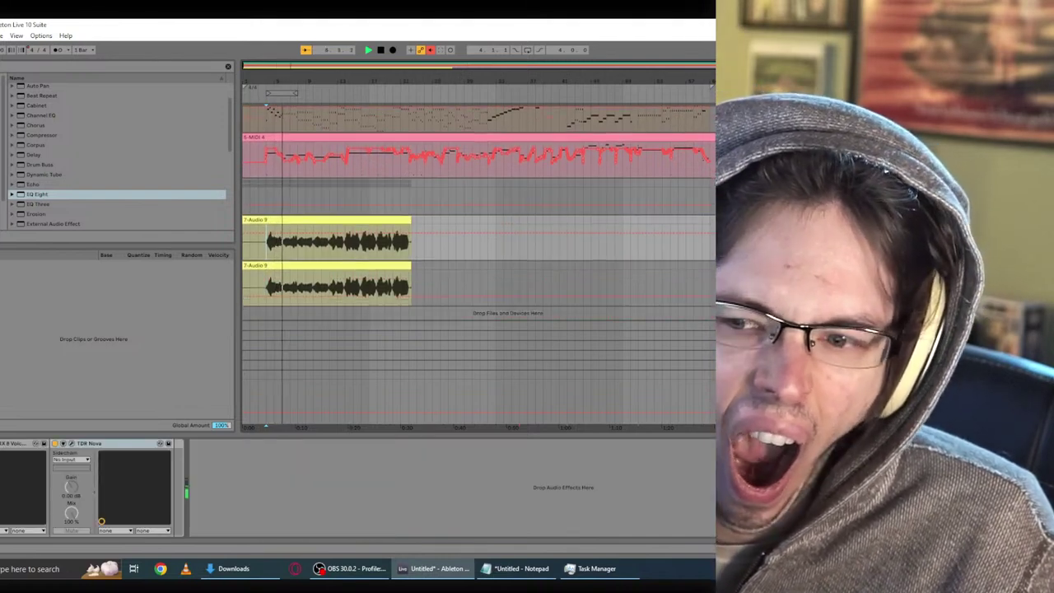
key(Down)
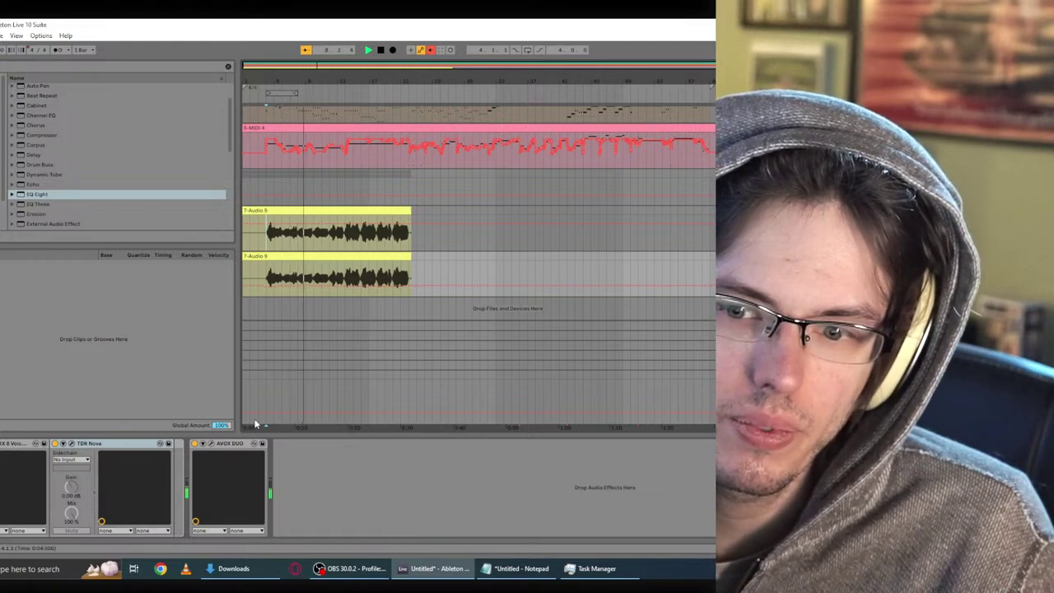
Step: Stop playback and insert a new audio track below the two 7-Audio 9 vocal tracks
key(Tab)
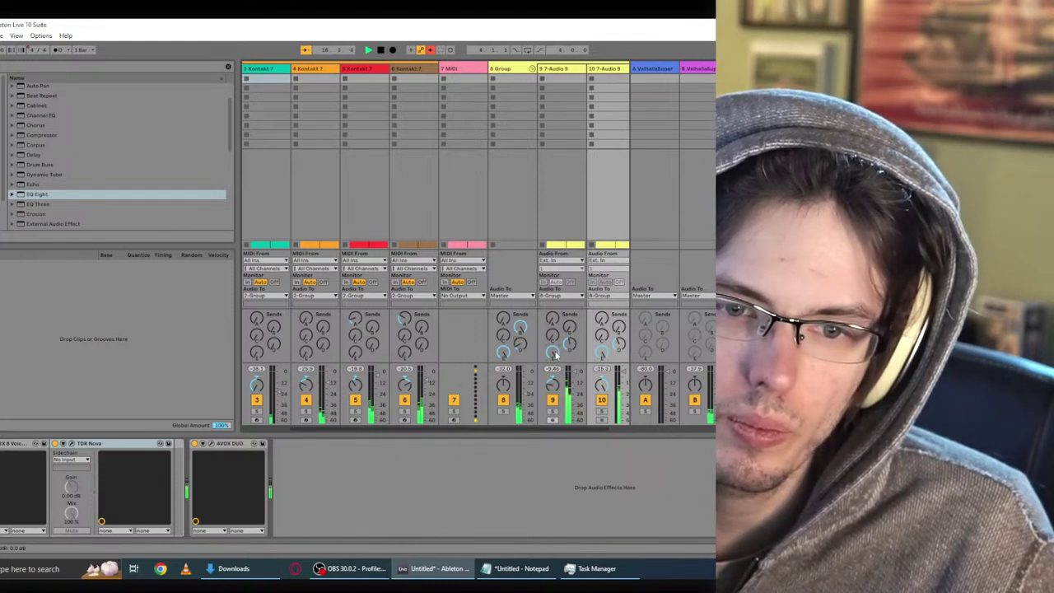
click(381, 50)
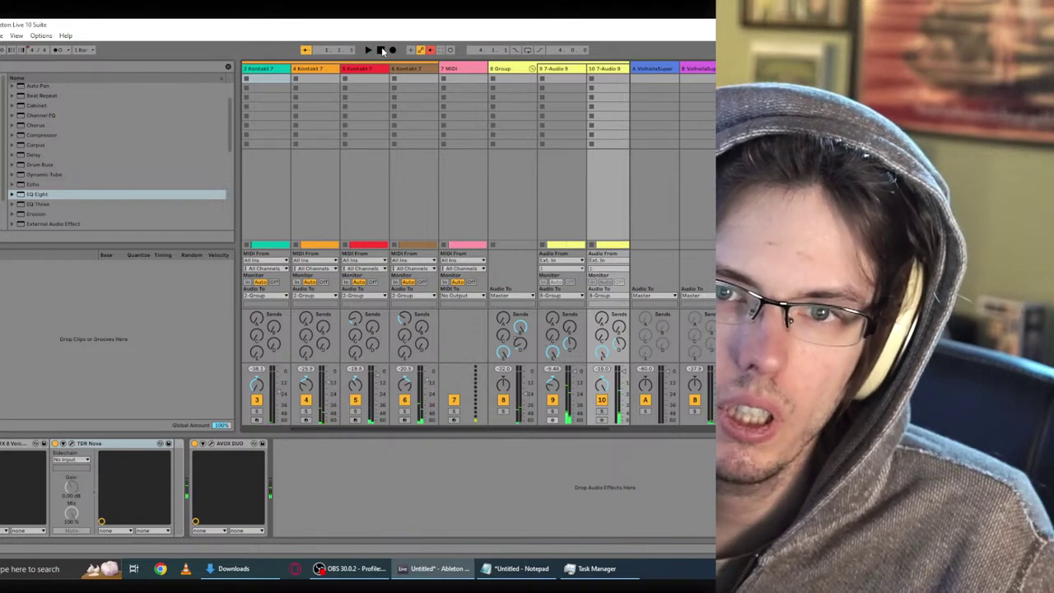
key(Tab)
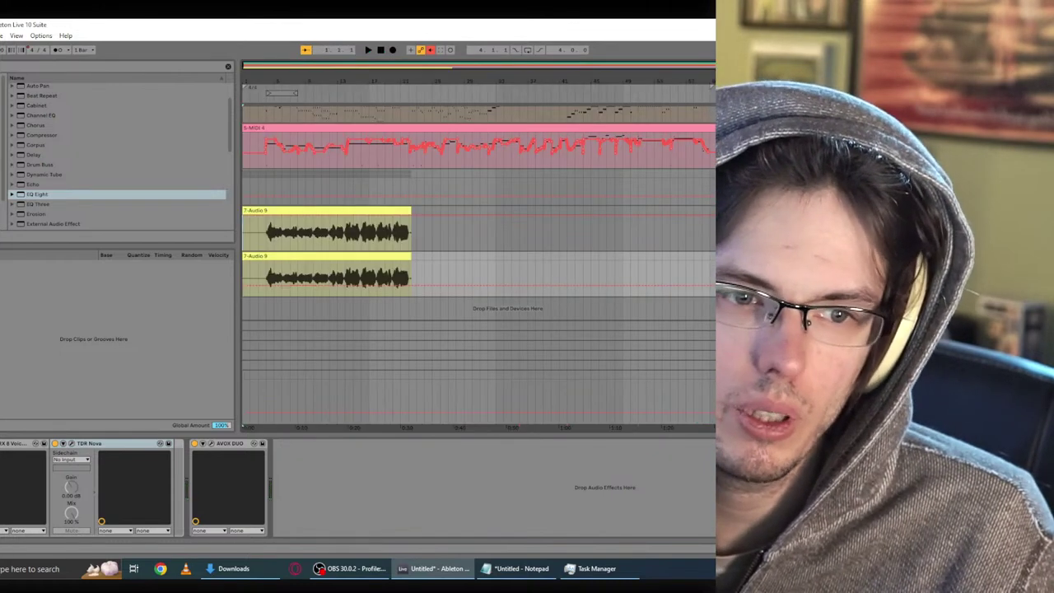
click(478, 187)
key(ctrl+t)
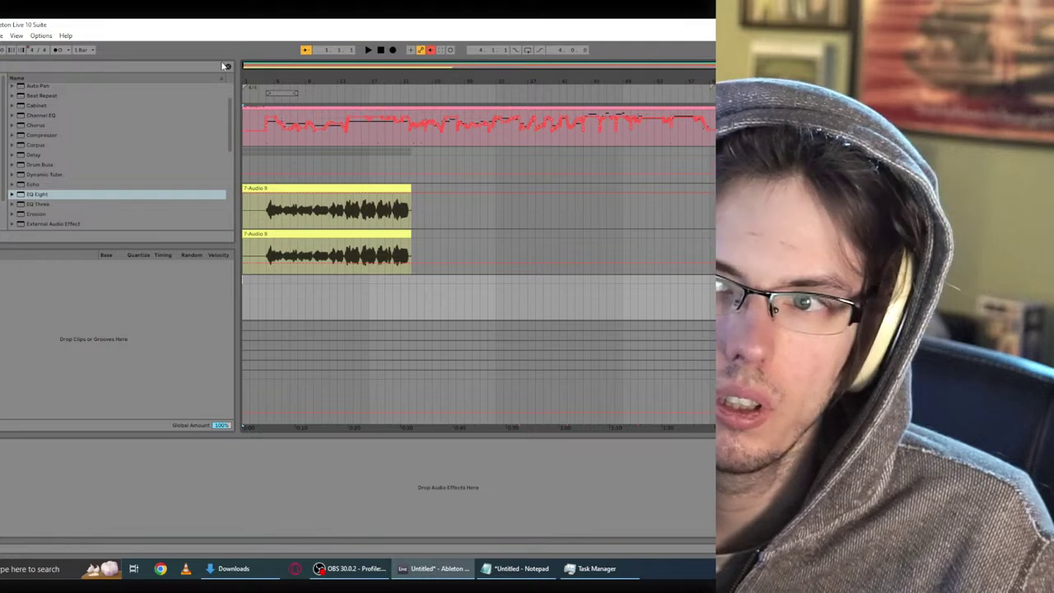
Step: In the audio preferences, set the driver type to ASIO and the audio device to RC-505
click(41, 36)
click(74, 320)
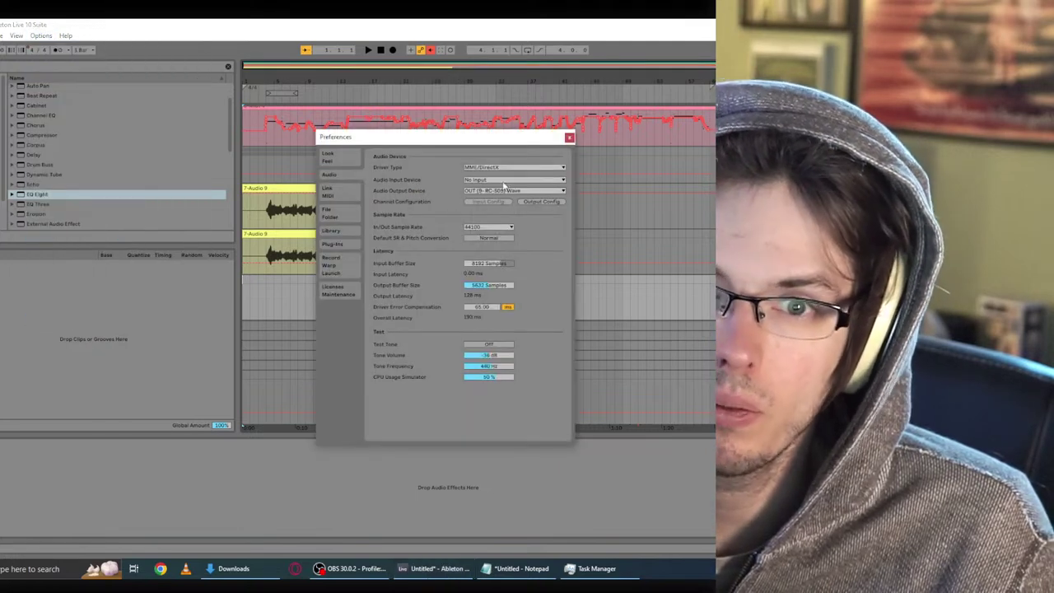
click(489, 180)
click(493, 168)
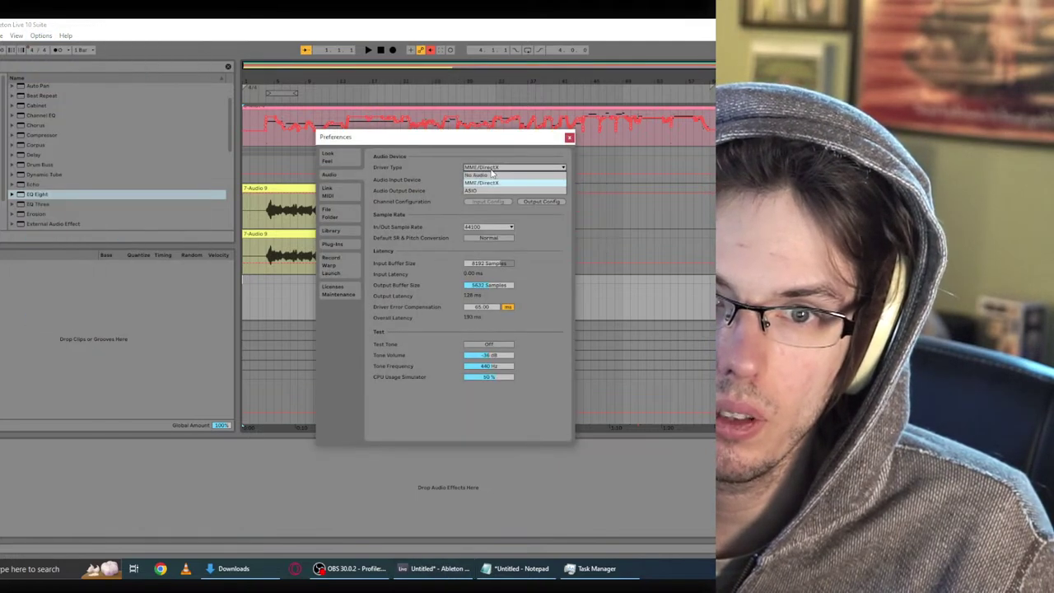
click(481, 191)
click(488, 179)
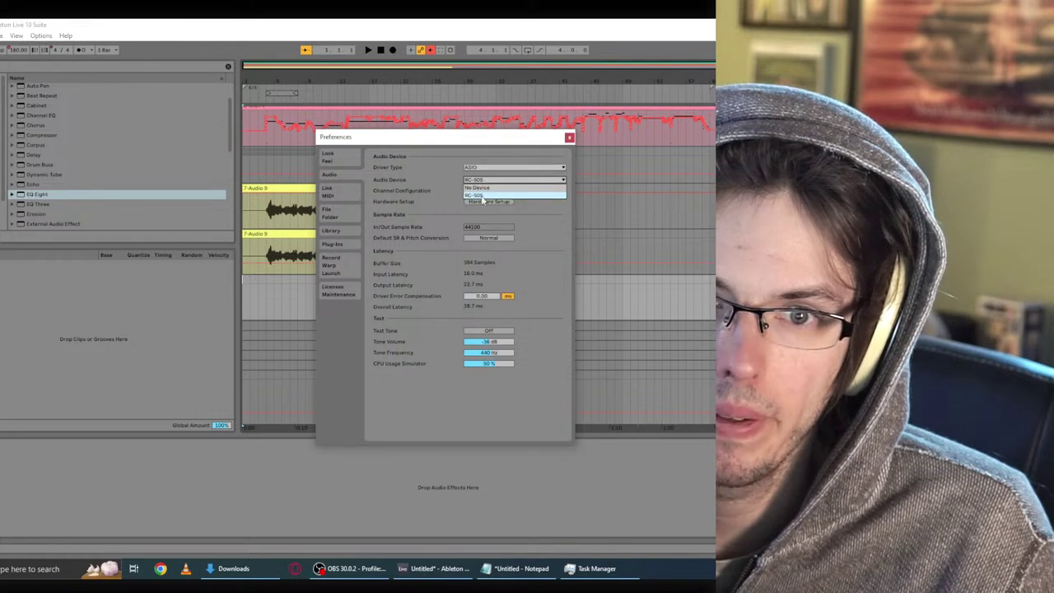
click(485, 195)
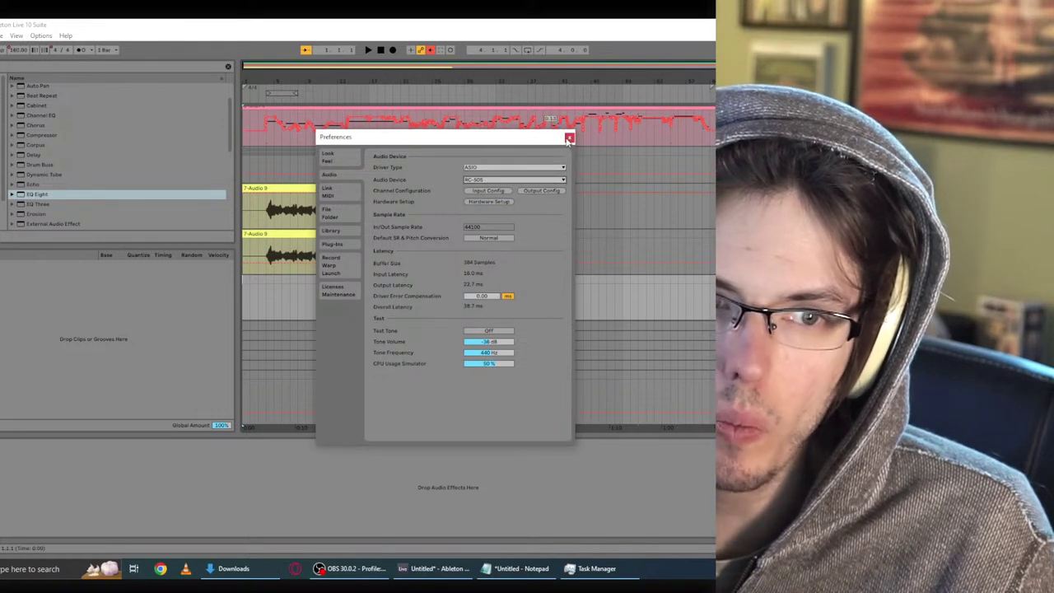
click(568, 138)
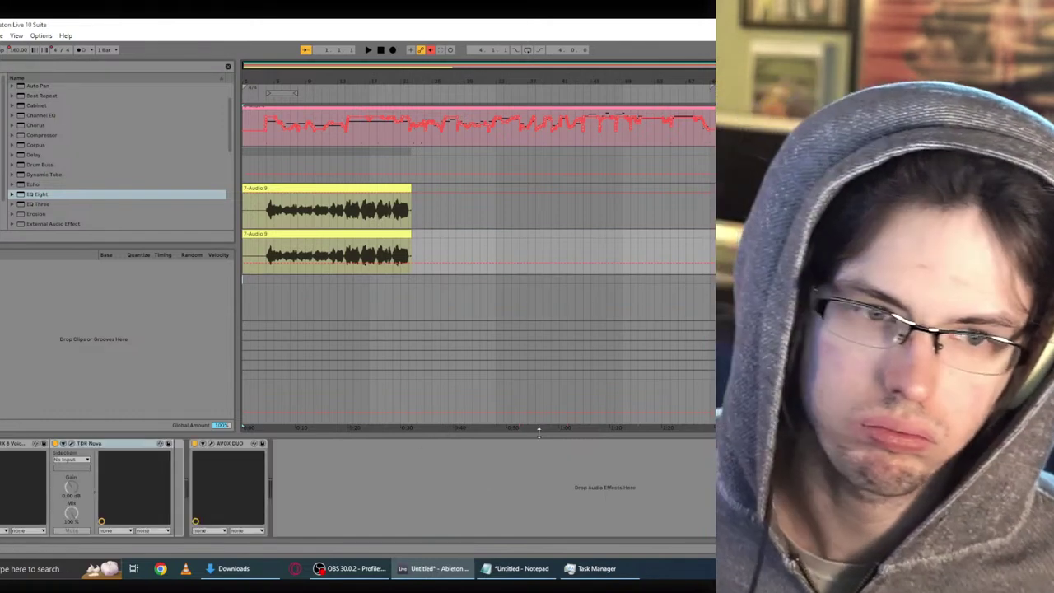
Step: Record a vocal take on the new audio track from the start of the song to bar 14
key(Down)
scroll(478, 214, down, 1)
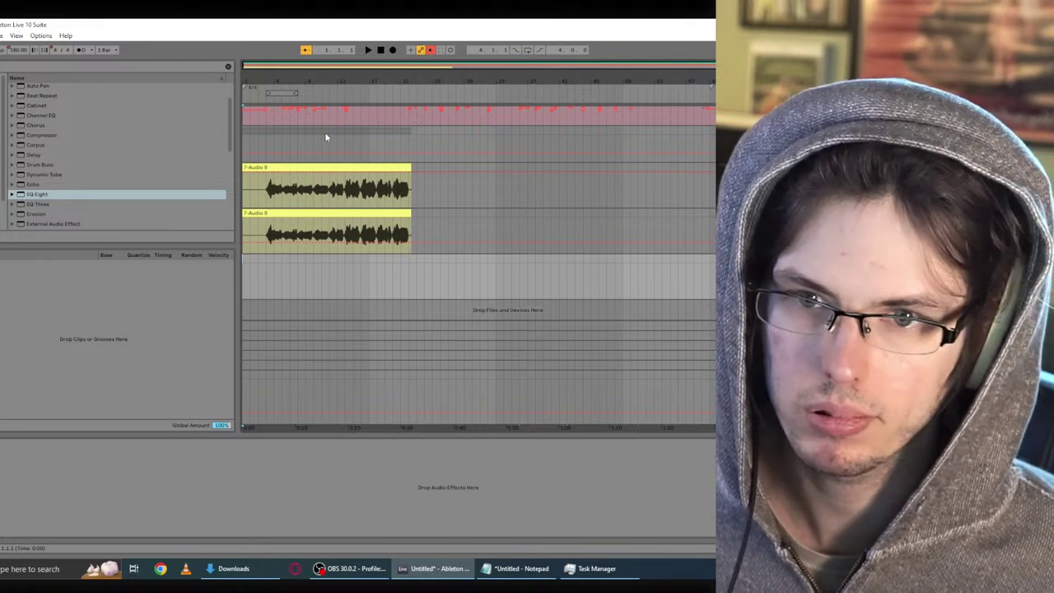
click(393, 50)
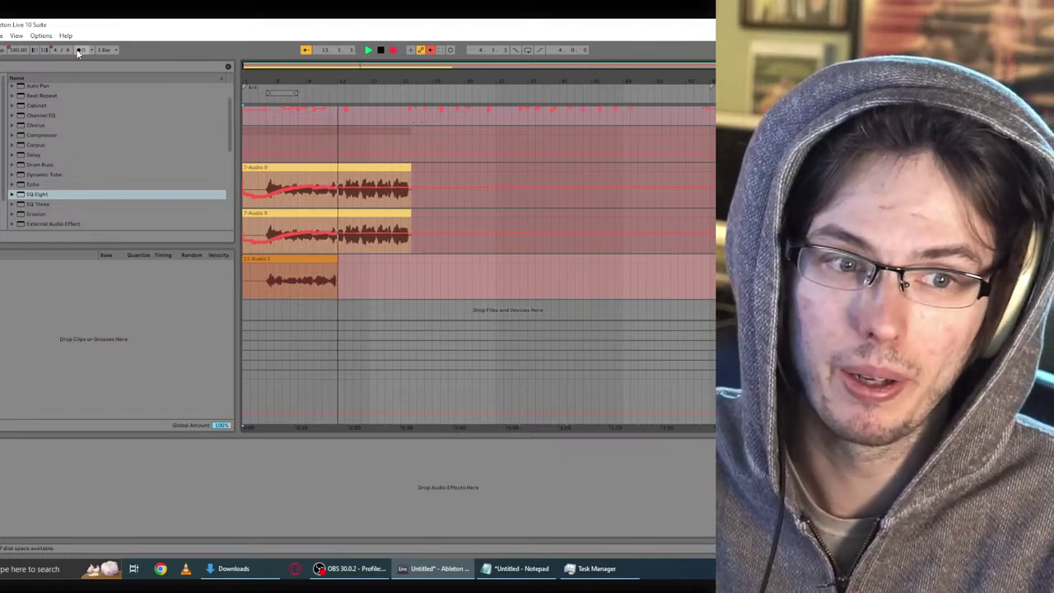
key(space)
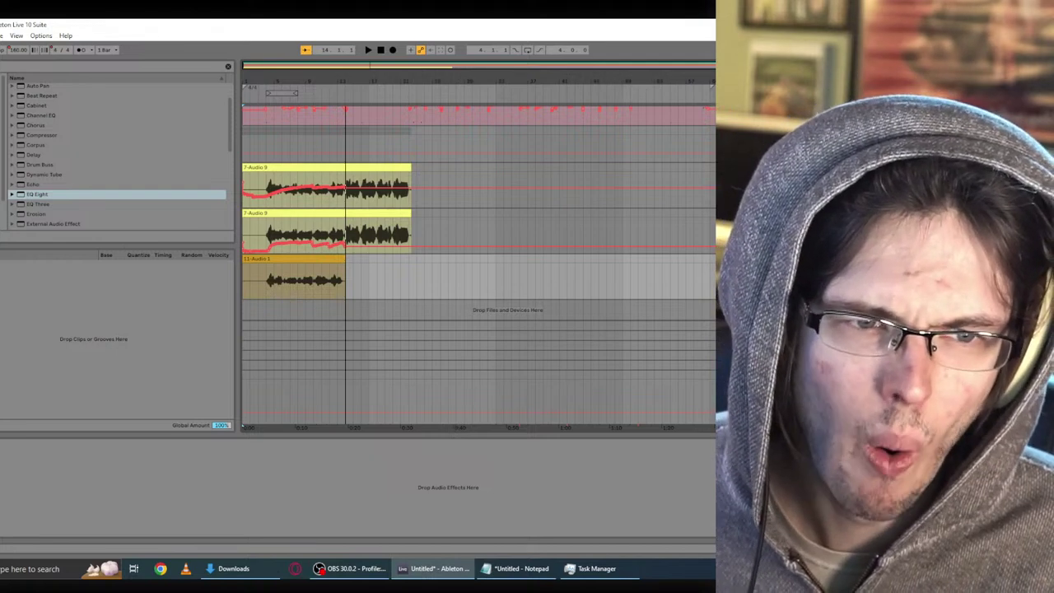
Step: Clear the recorded automation from both 7-Audio 9 tracks and delete the vocal clip on the lower one
drag(360, 233, 243, 250)
key(Delete)
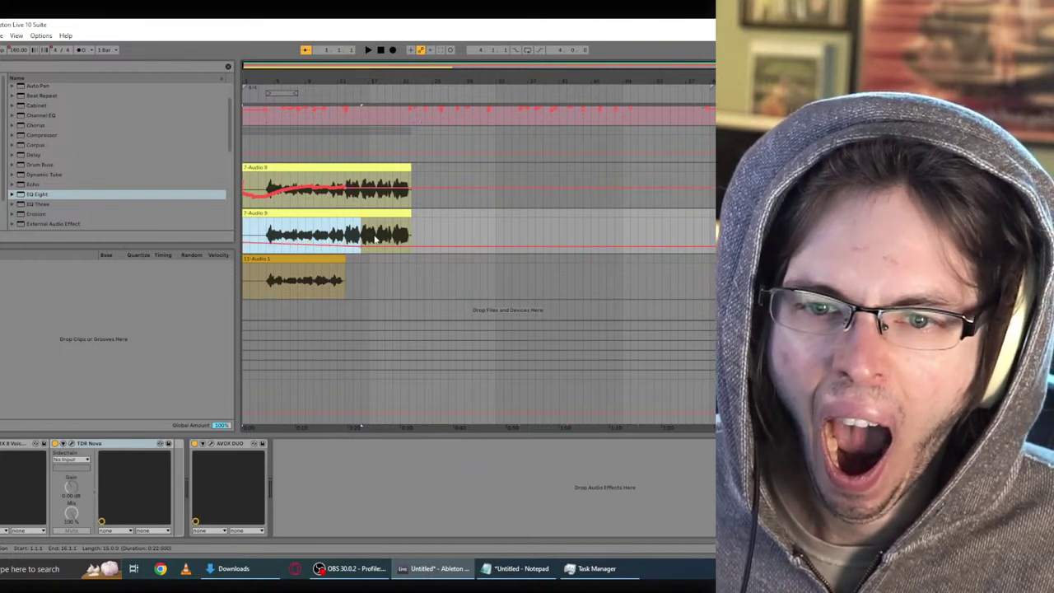
drag(377, 247, 353, 250)
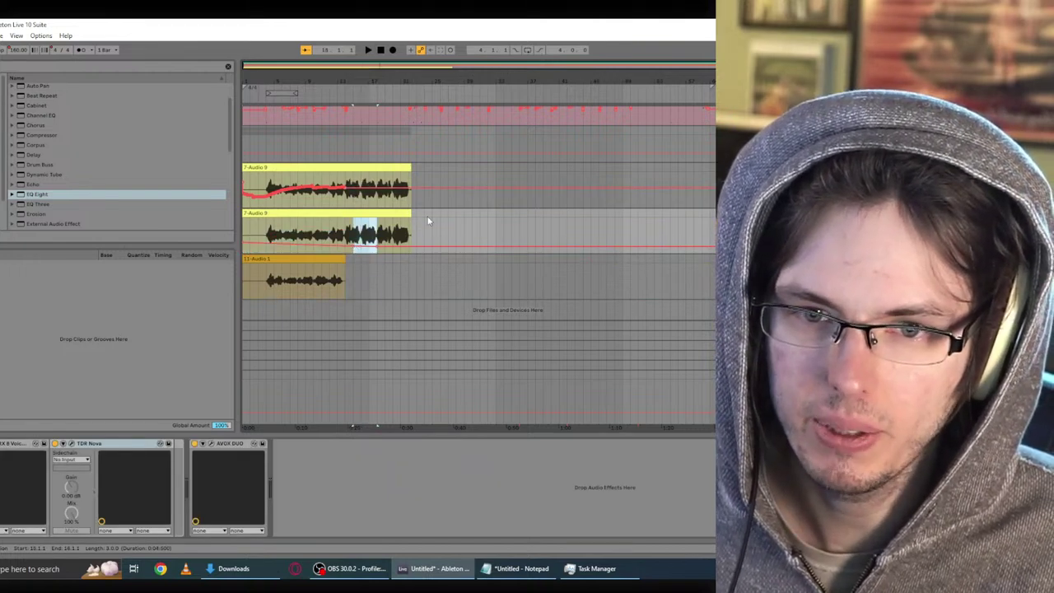
drag(426, 223, 242, 247)
key(Delete)
drag(375, 184, 225, 205)
key(Delete)
click(505, 193)
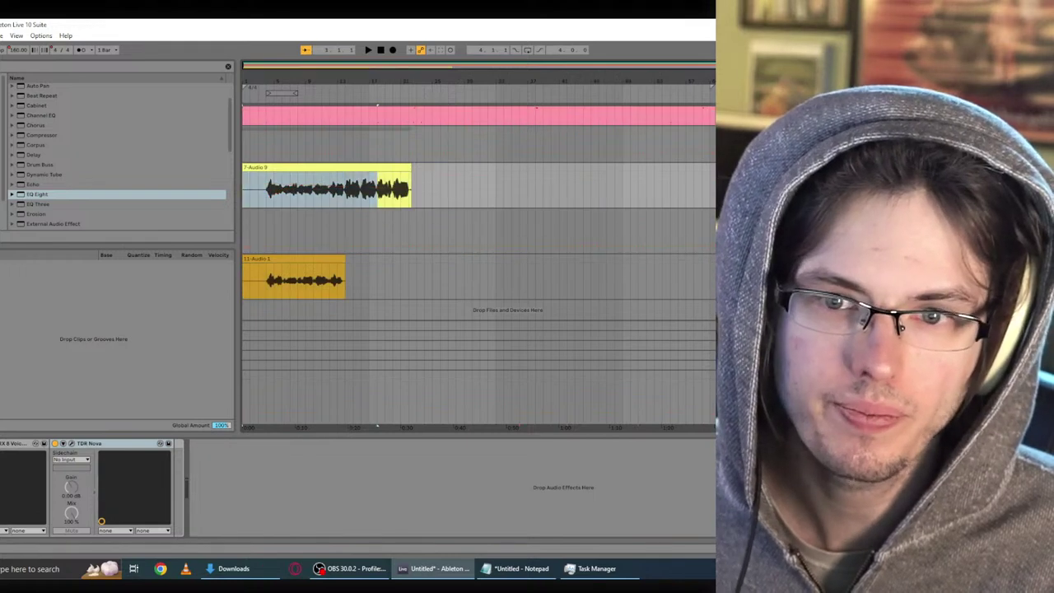
Step: Delete the first recorded take from the new audio track
scroll(371, 179, up, 1)
click(378, 187)
click(312, 243)
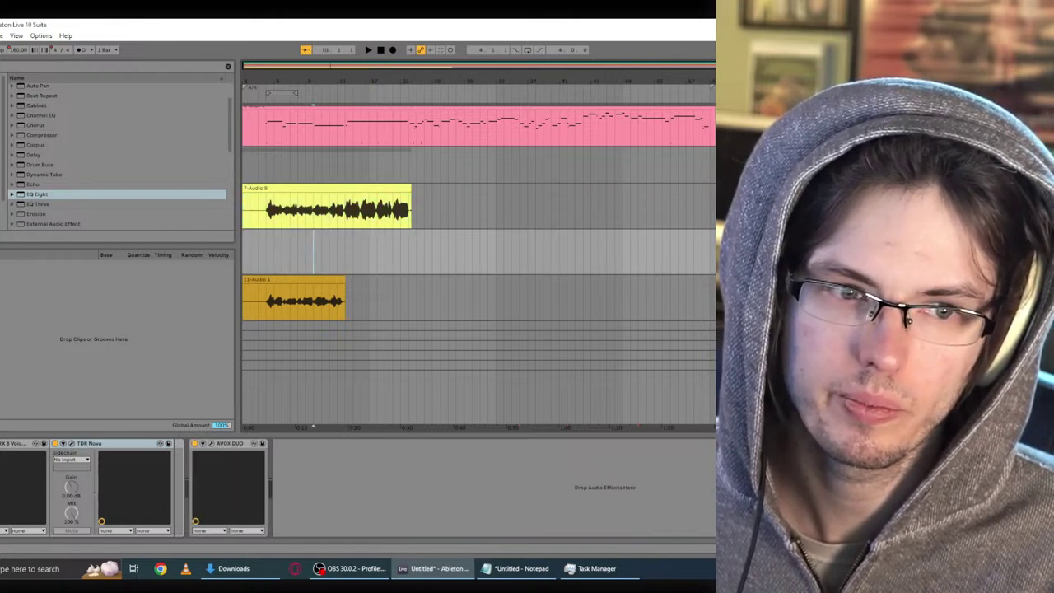
click(307, 278)
key(Delete)
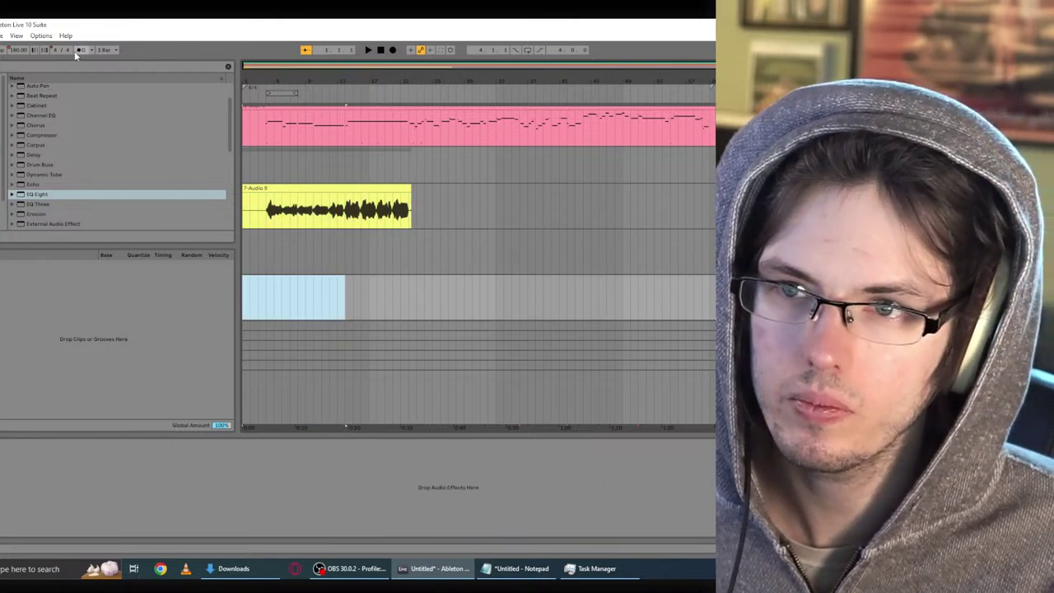
Step: Turn on the metronome and record a new vocal take from bar 1 to about bar 22 on the new track
click(80, 51)
click(394, 50)
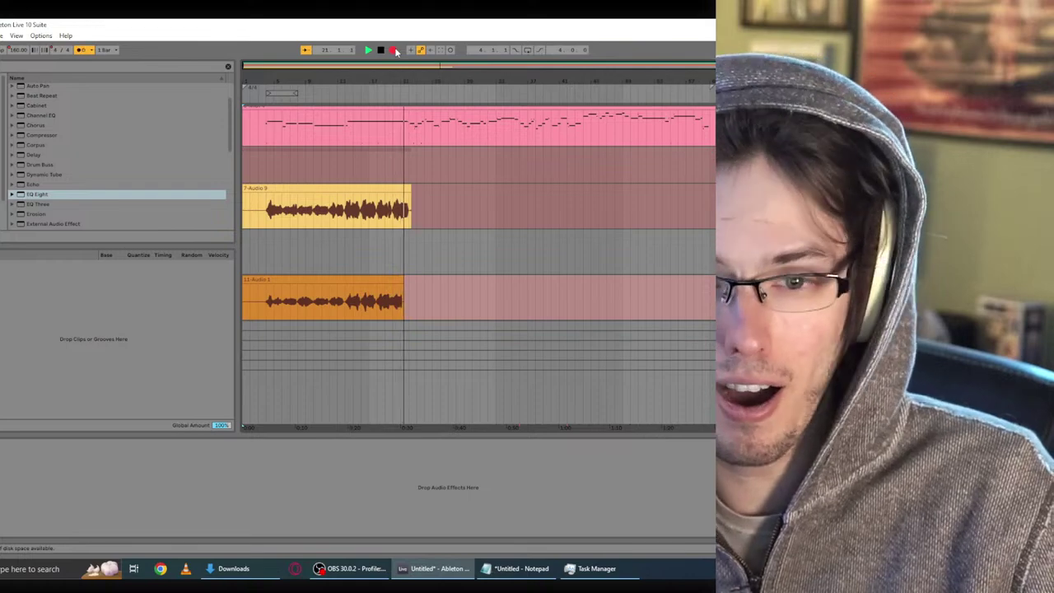
key(space)
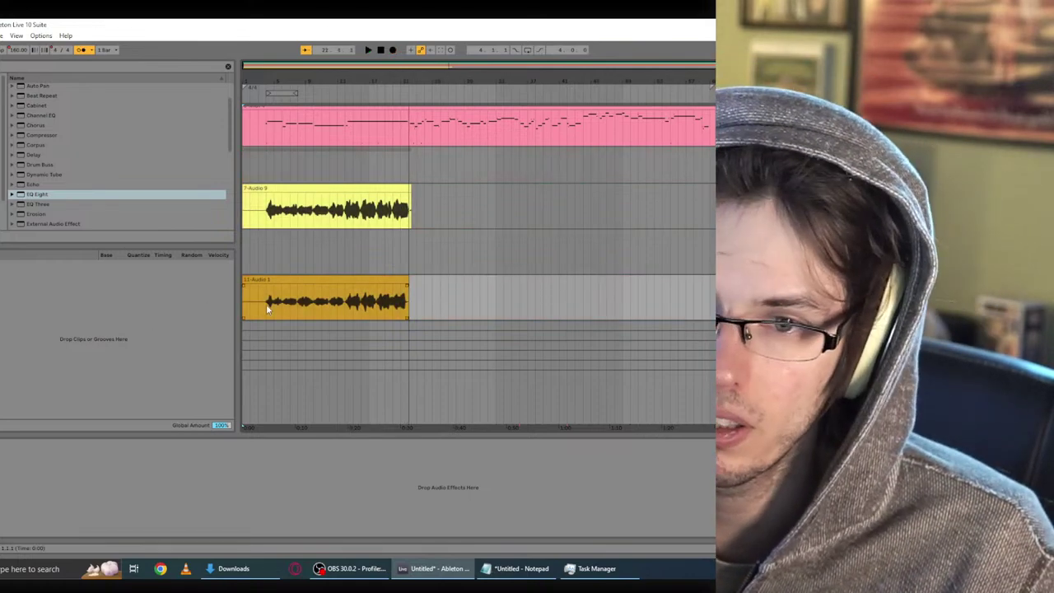
Step: Play the song from bar 4 and move the new take up onto the empty vocal track below the remaining 7-Audio 9 clip
key(space)
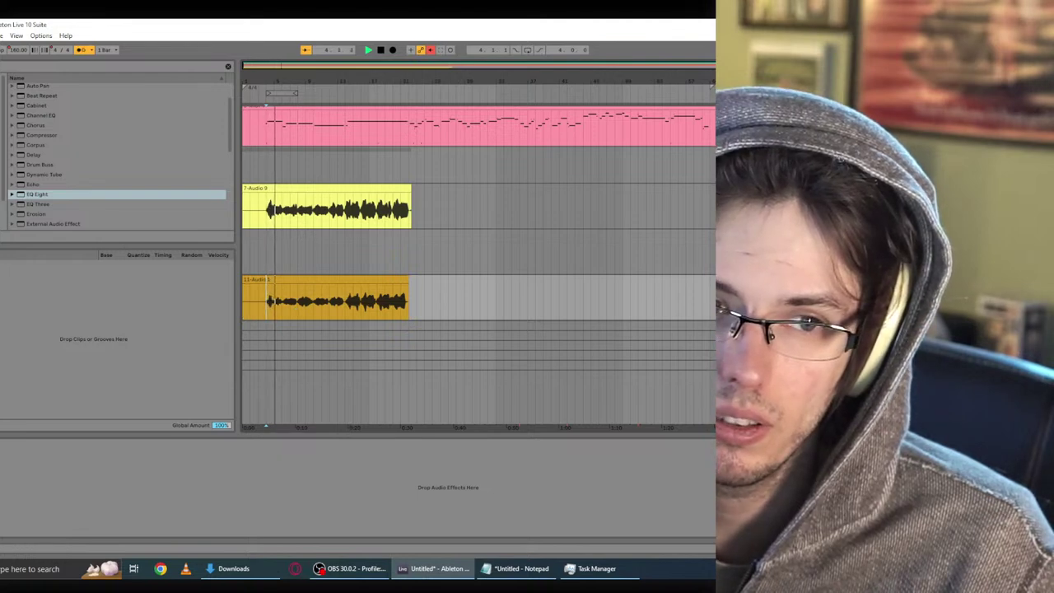
key(ctrl+Up)
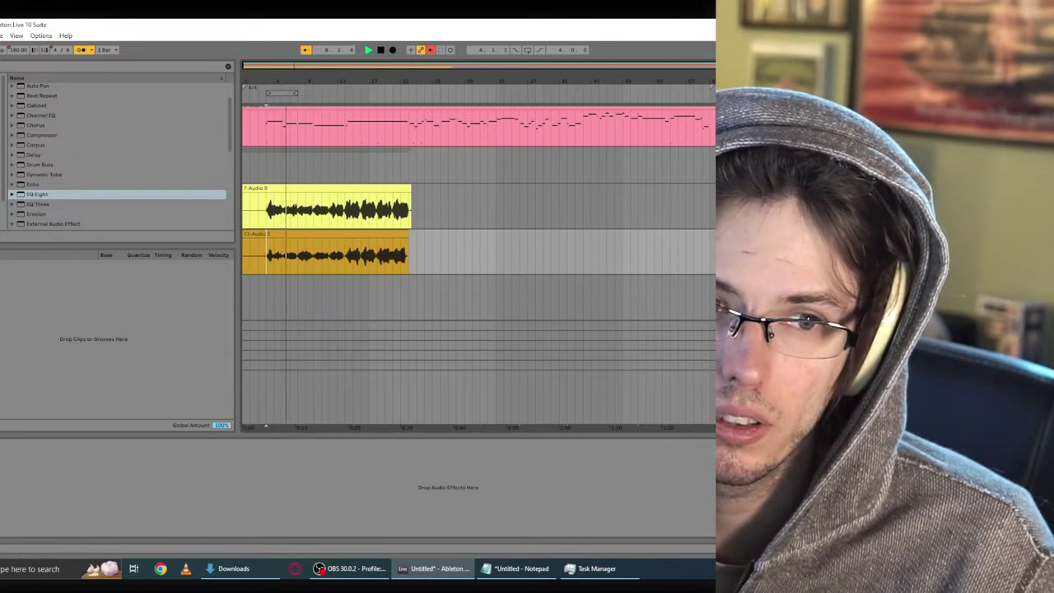
click(309, 248)
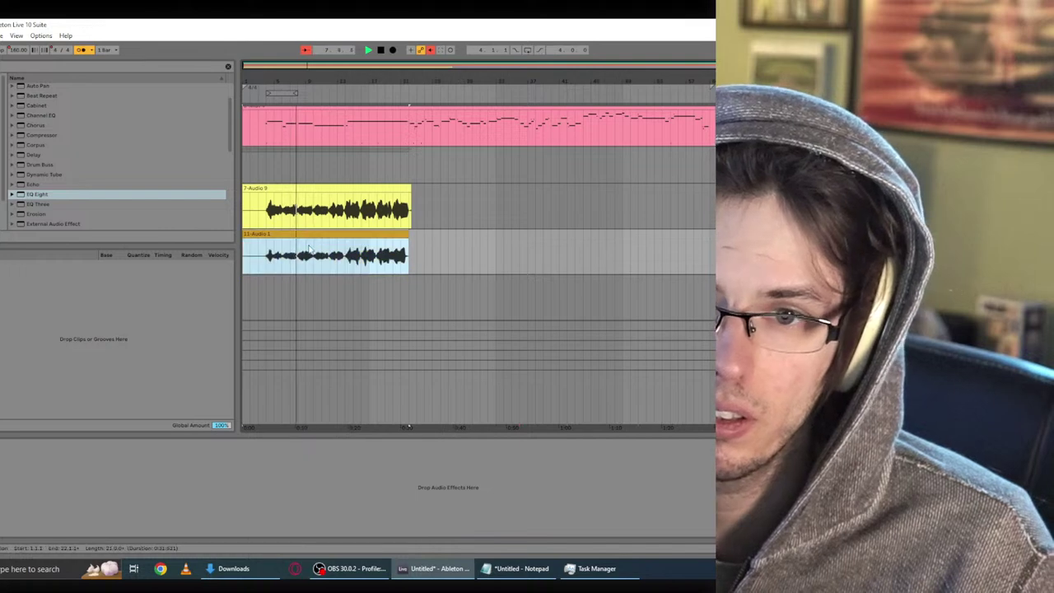
scroll(308, 248, up, 5)
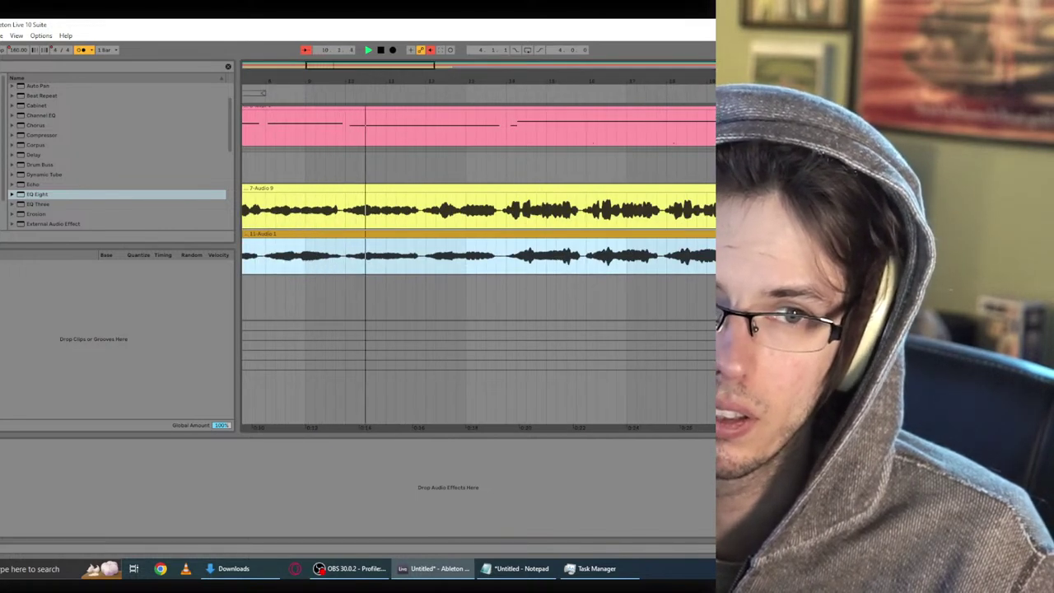
click(595, 215)
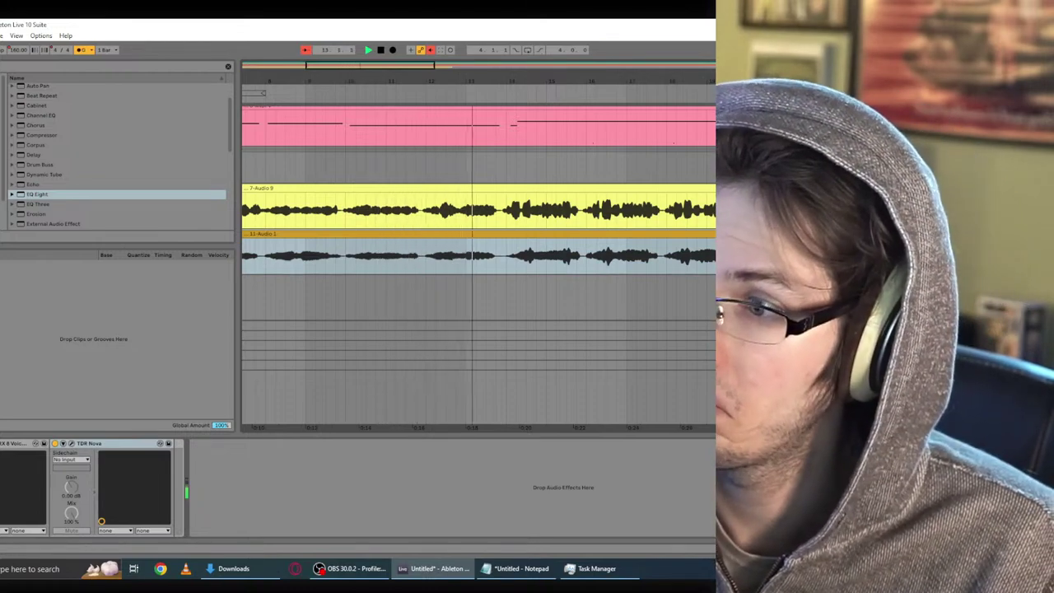
scroll(514, 288, down, 3)
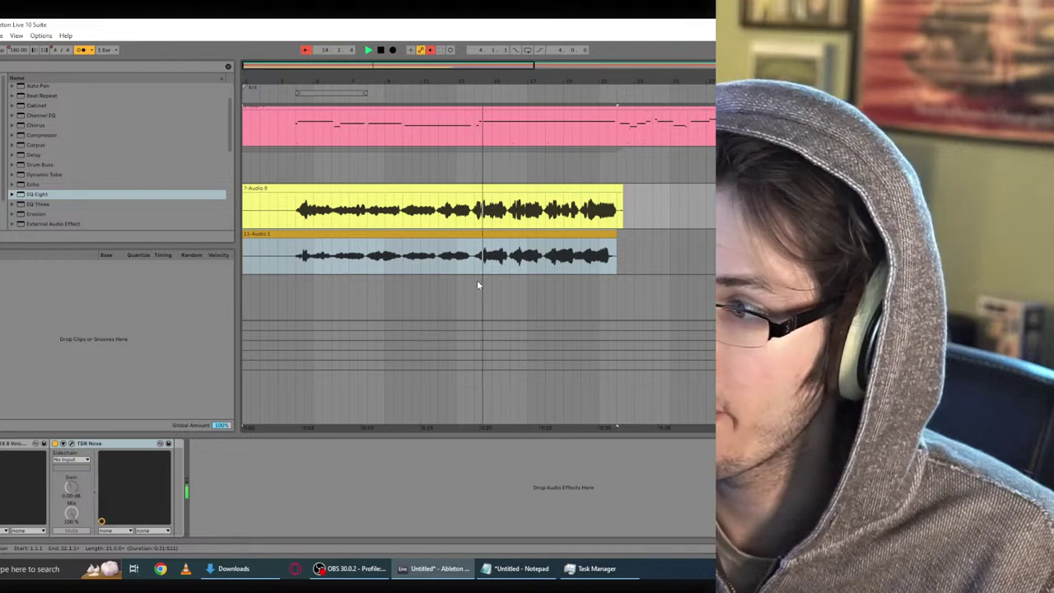
Step: Stop playback and split the recorded take at bar 14, in the silence before the louder phrases
key(plus)
key(space)
click(431, 258)
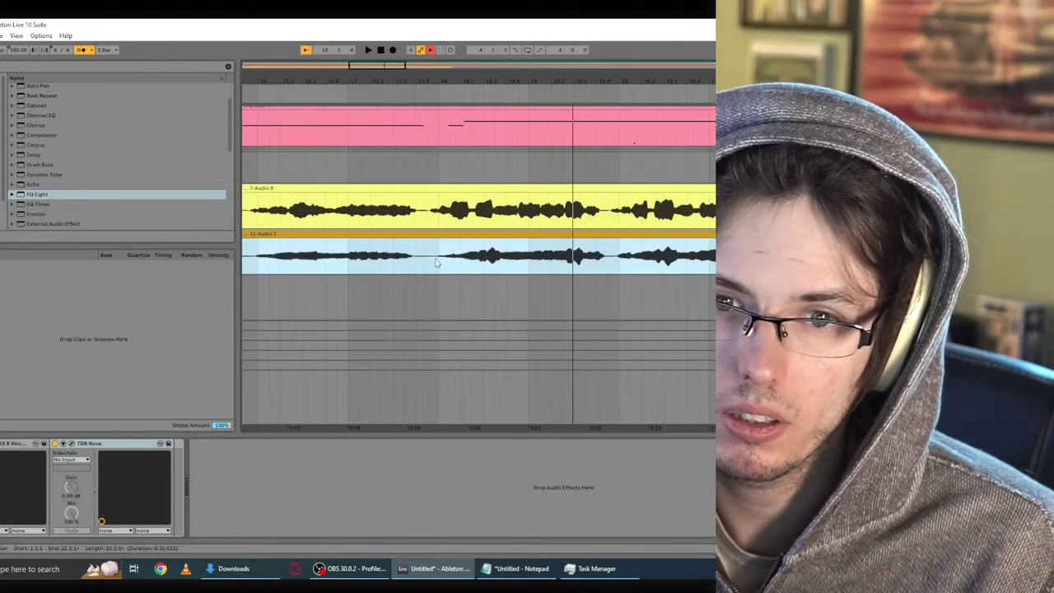
click(435, 258)
key(plus)
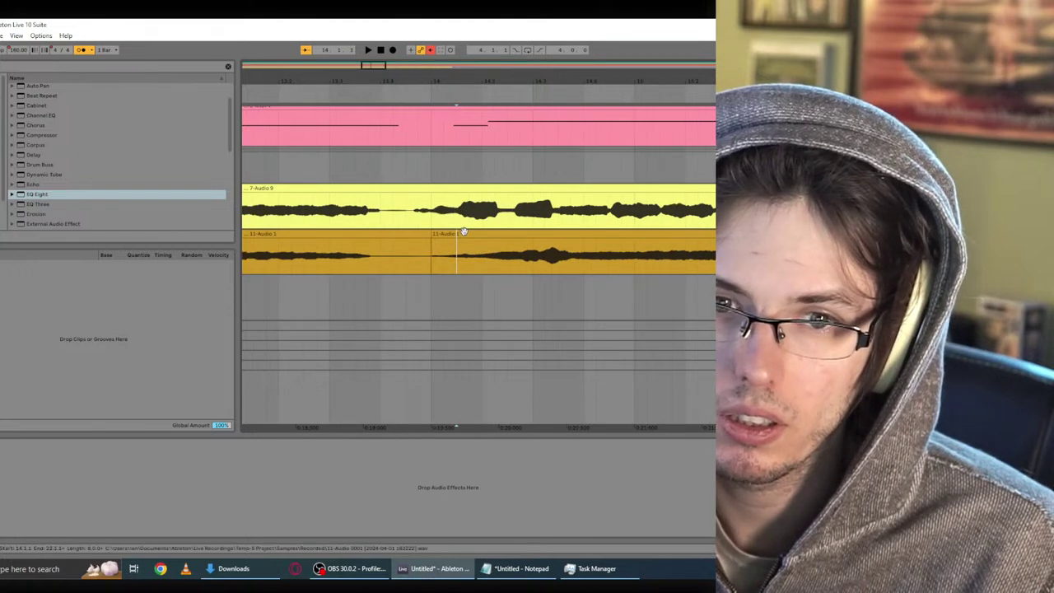
Step: Try shifting the take's second part in small amounts against the 7-Audio 9 vocal, replaying the result after each move
drag(463, 233, 428, 233)
key(space)
key(space)
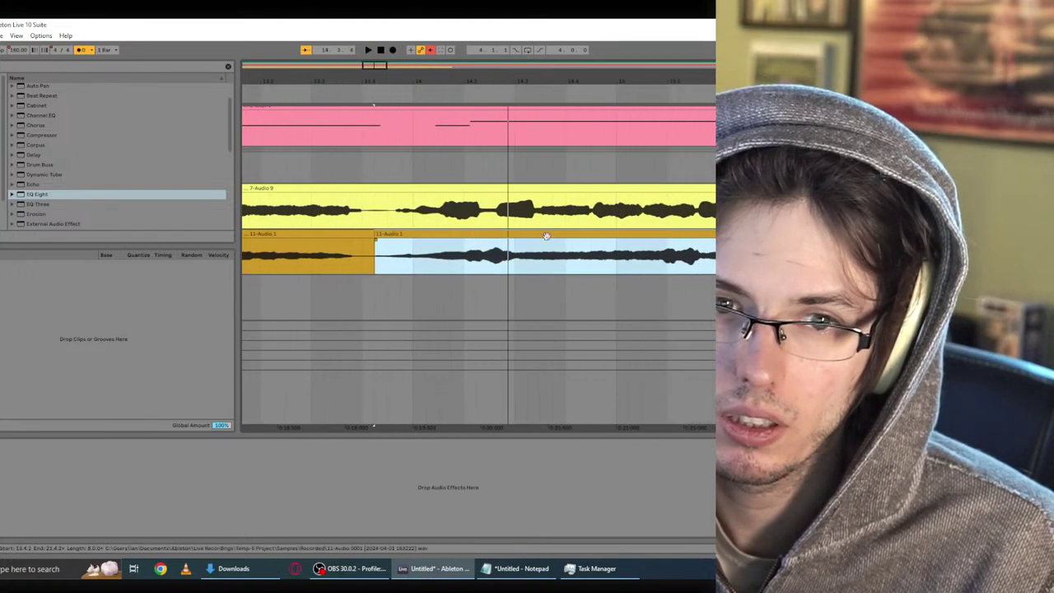
drag(546, 236, 555, 237)
key(space)
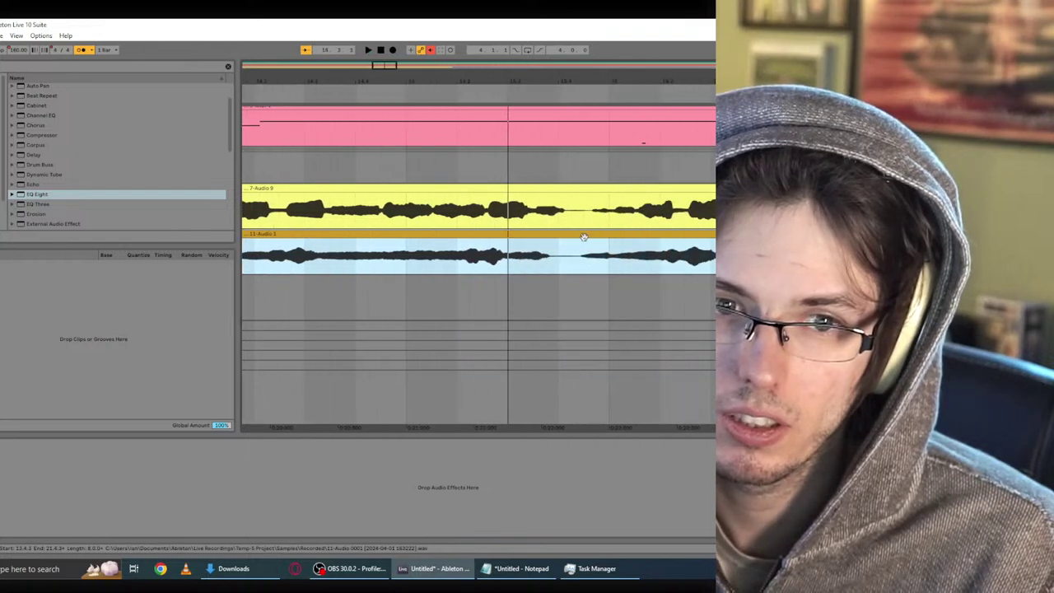
drag(585, 236, 592, 235)
key(space)
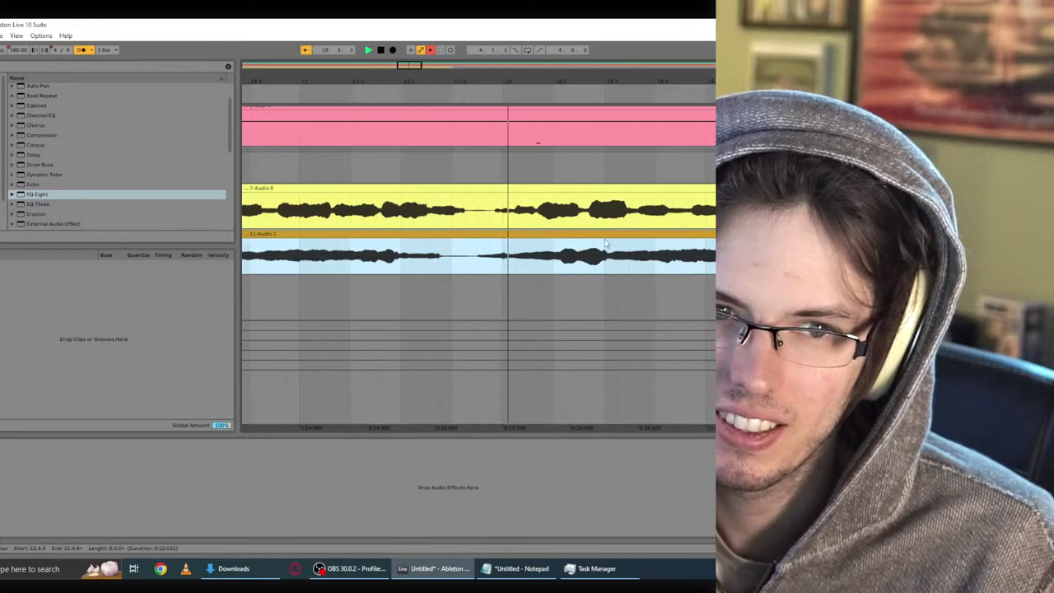
drag(597, 236, 606, 235)
key(space)
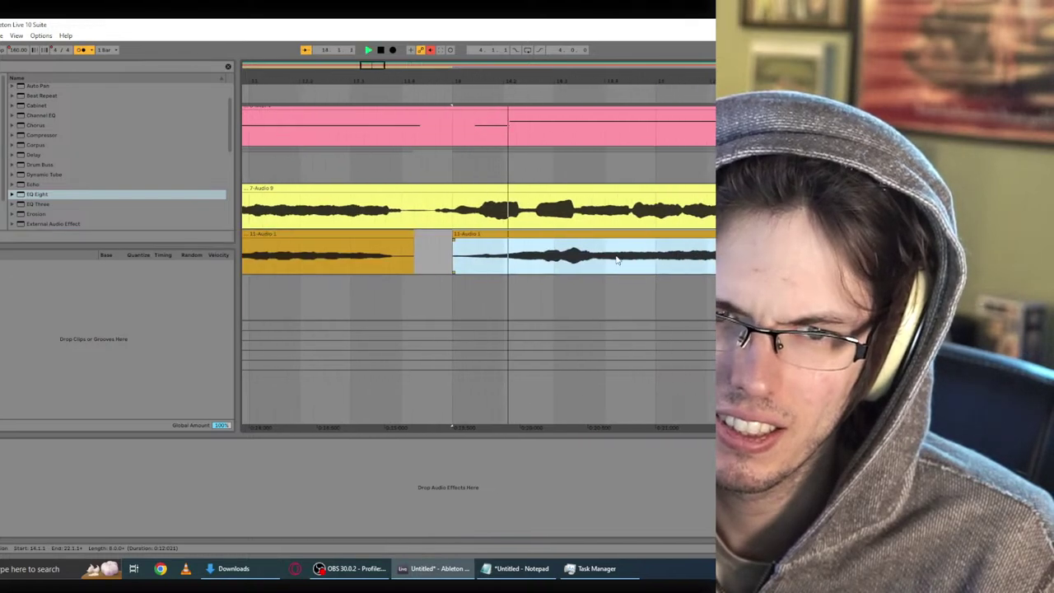
Step: Delete the take's second part from bar 14 onward and play the song from that point
key(Delete)
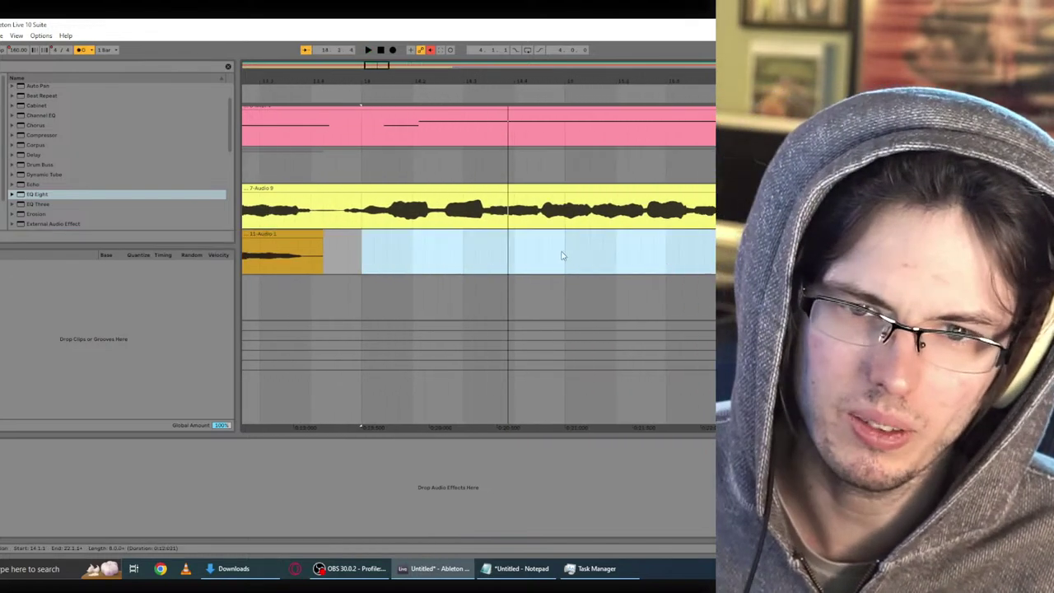
scroll(428, 267, down, 5)
click(425, 249)
key(space)
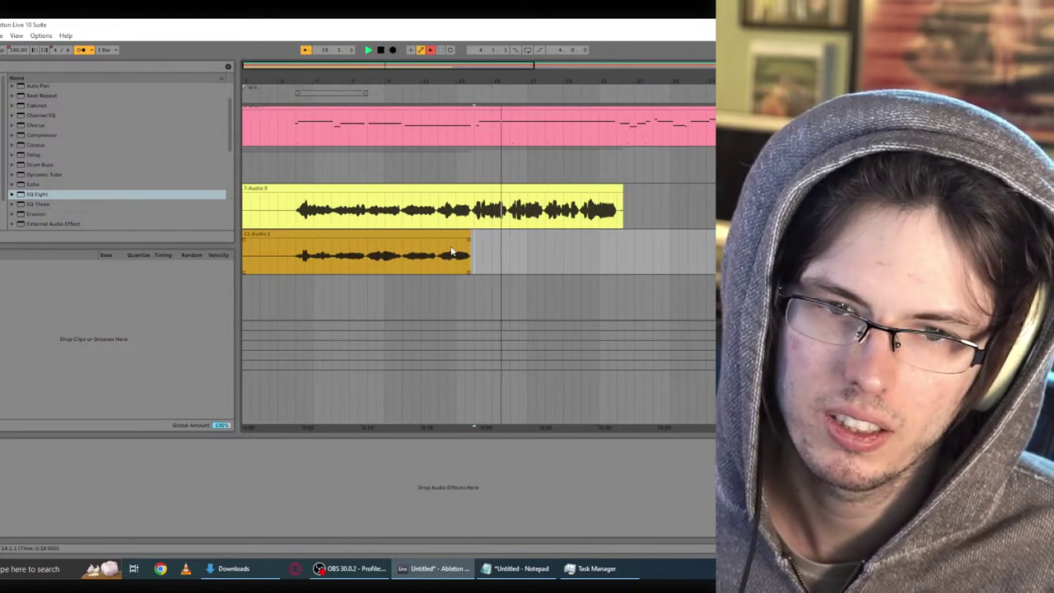
scroll(451, 249, down, 1)
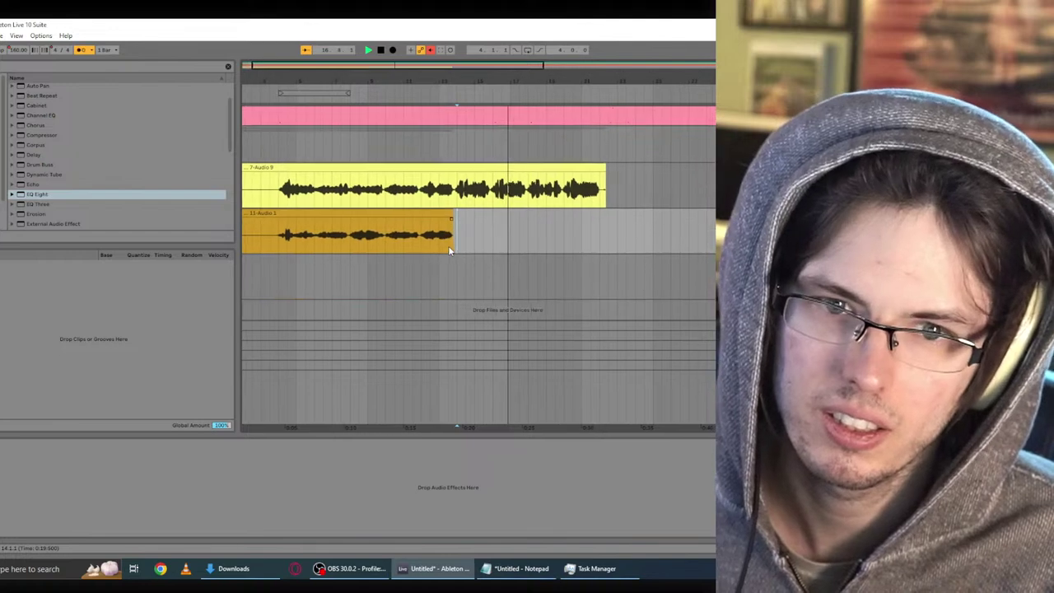
key(space)
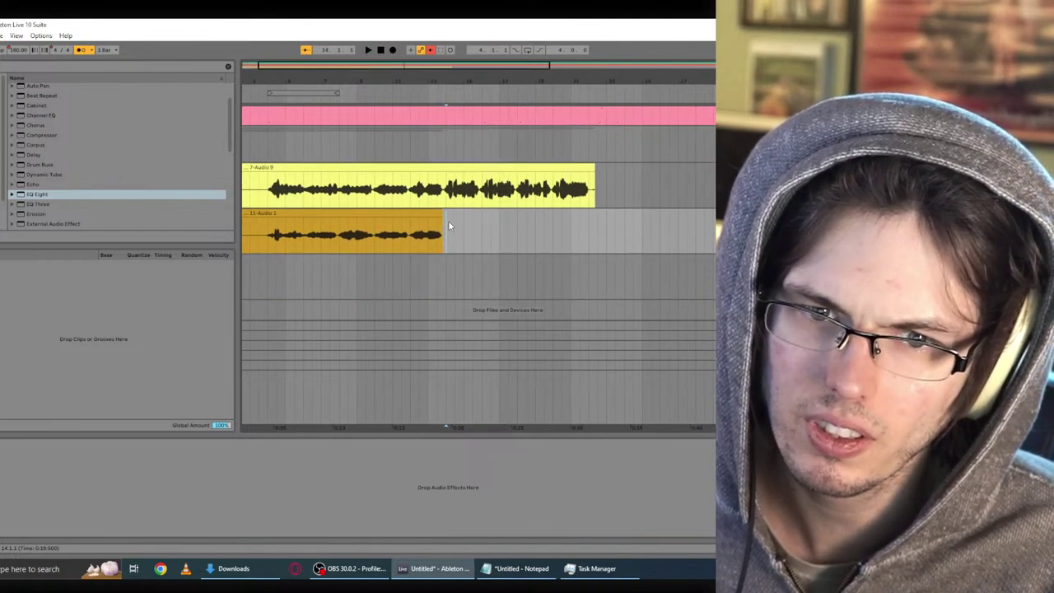
Step: Split the 7-Audio 9 clip in the silence just before bar 14 and delete its second part
click(443, 190)
key(space)
scroll(467, 227, up, 2)
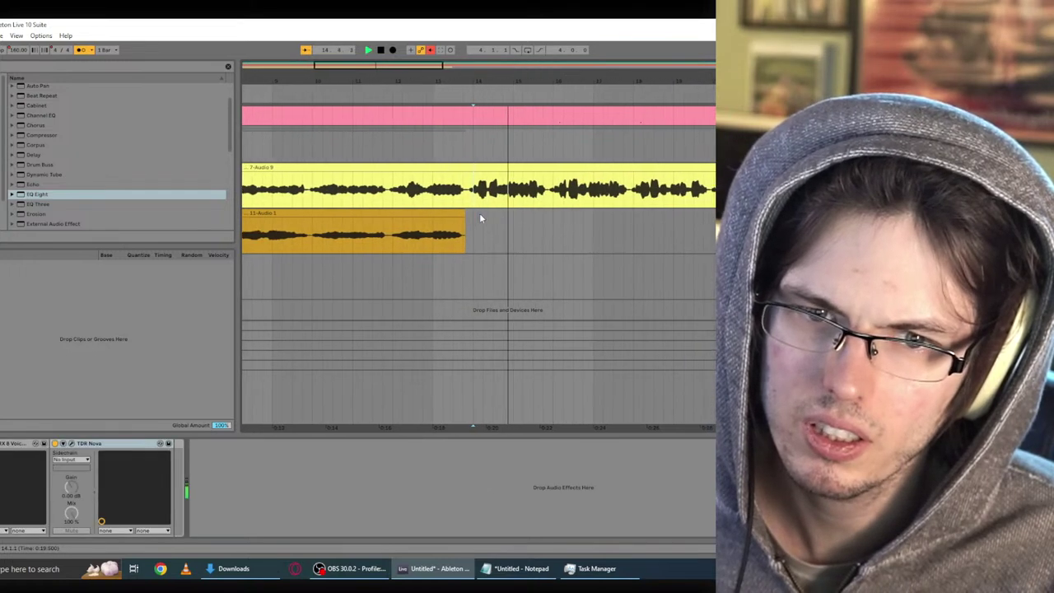
key(plus)
key(plus)
click(442, 166)
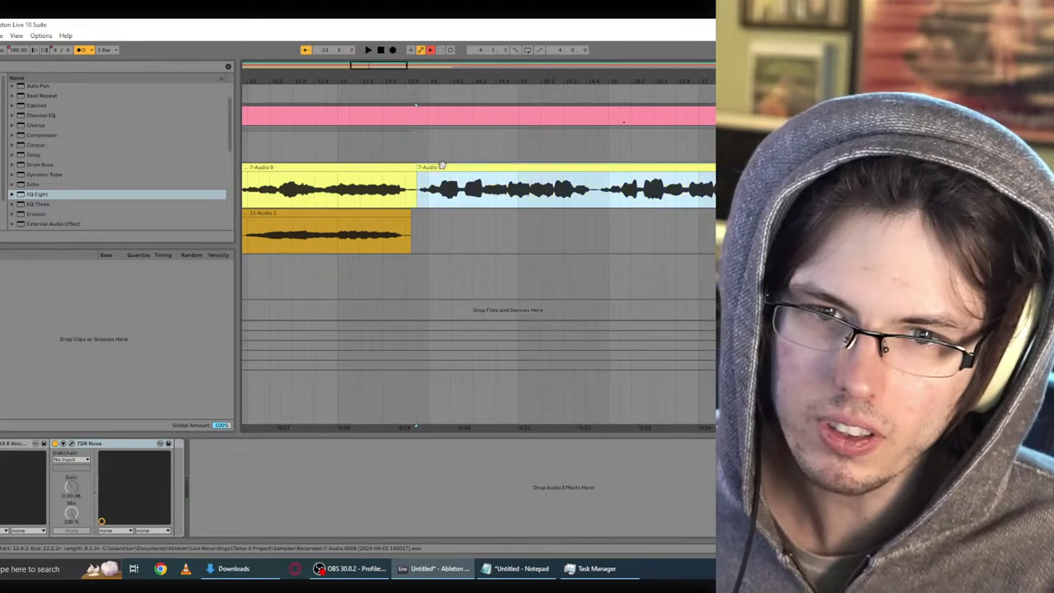
key(Delete)
Step: Play the two trimmed vocal clips from bar 3 and compare their waveforms up close
key(minus)
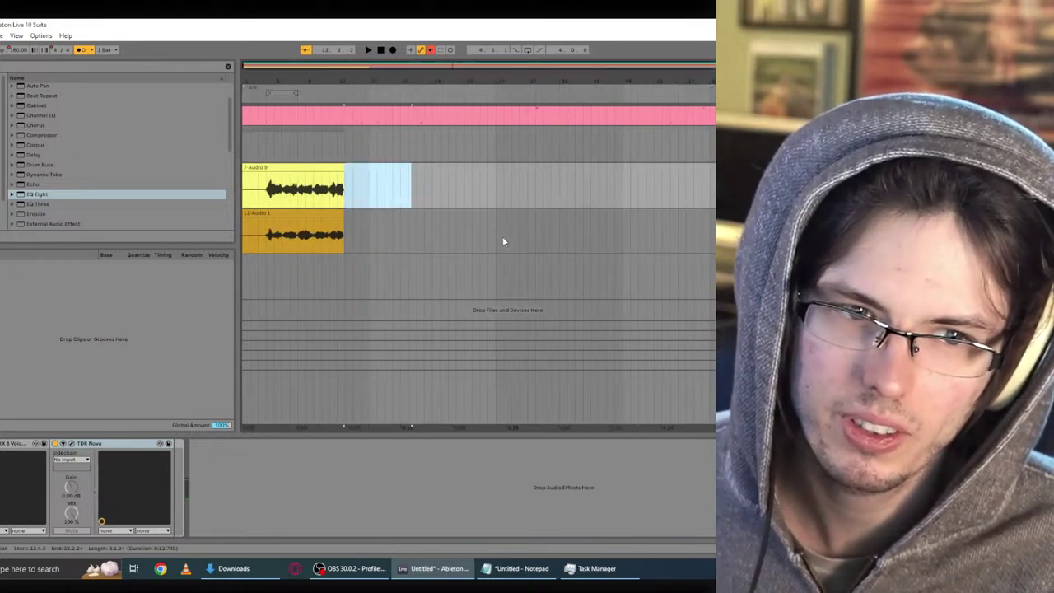
click(262, 234)
key(space)
key(plus)
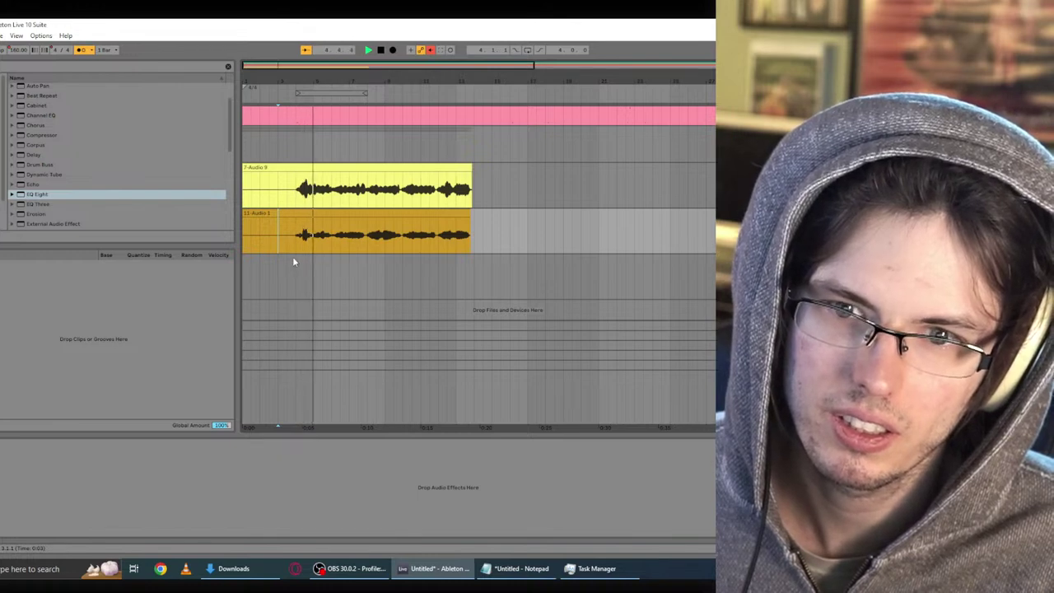
key(plus)
key(plus)
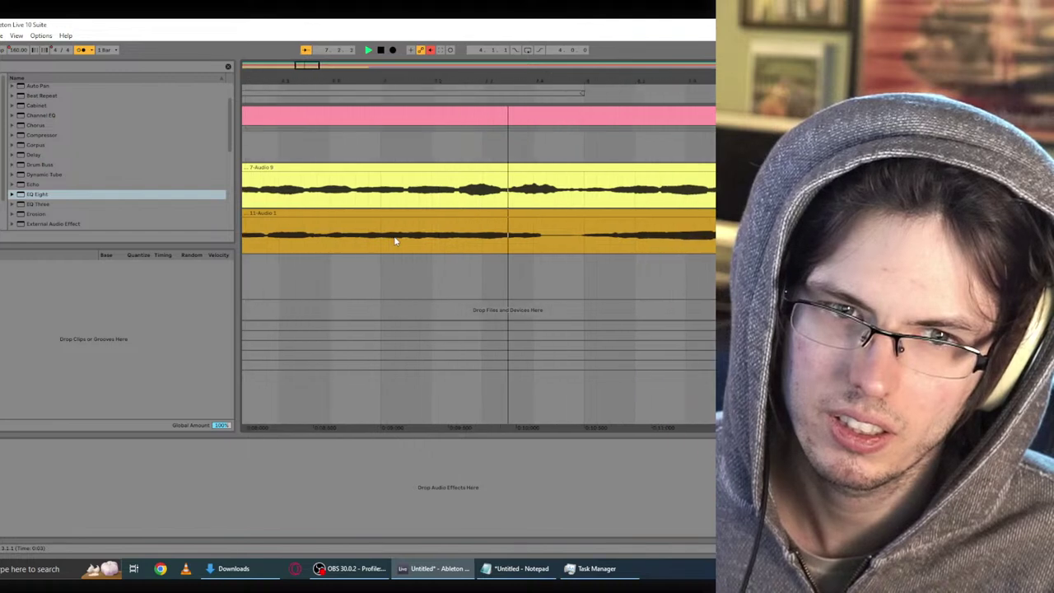
double_click(501, 211)
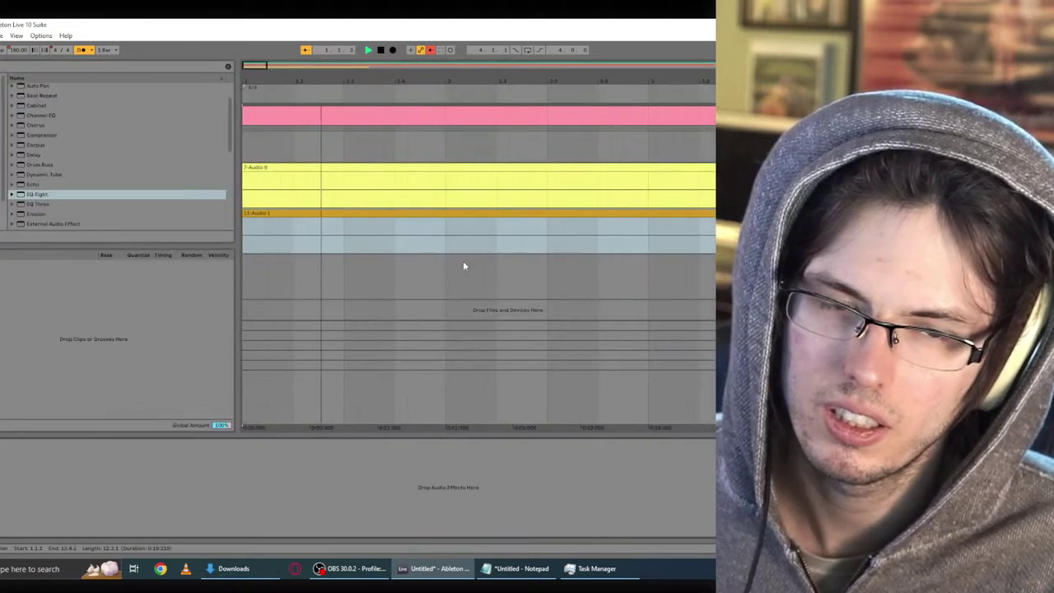
scroll(576, 186, up, 3)
Step: Turn on warping for the second-layer 11-Audio 1 clip, answering No to keeping the clip's current timing
double_click(576, 167)
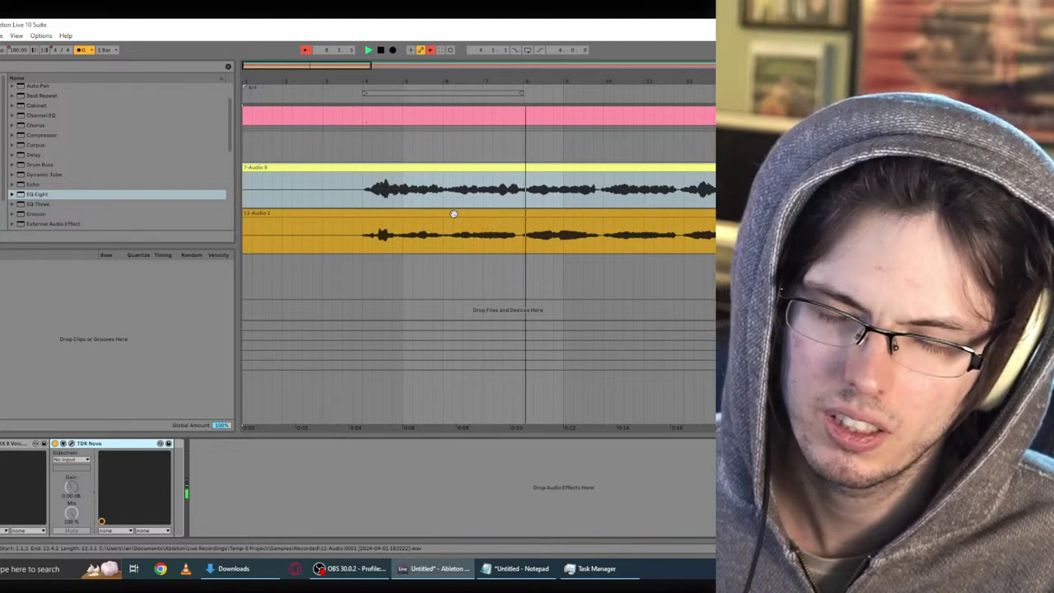
double_click(418, 212)
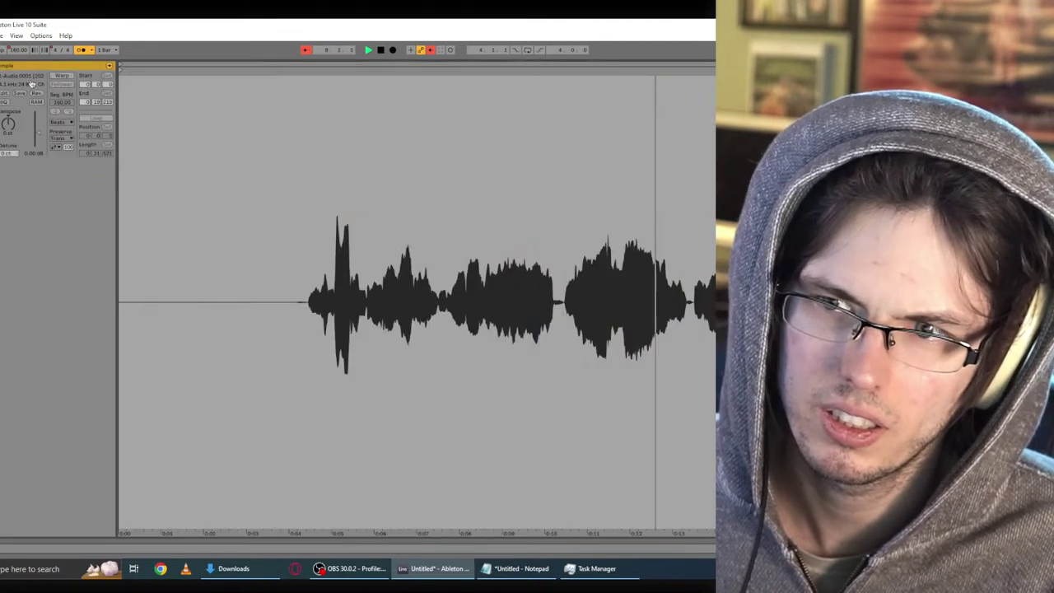
click(62, 76)
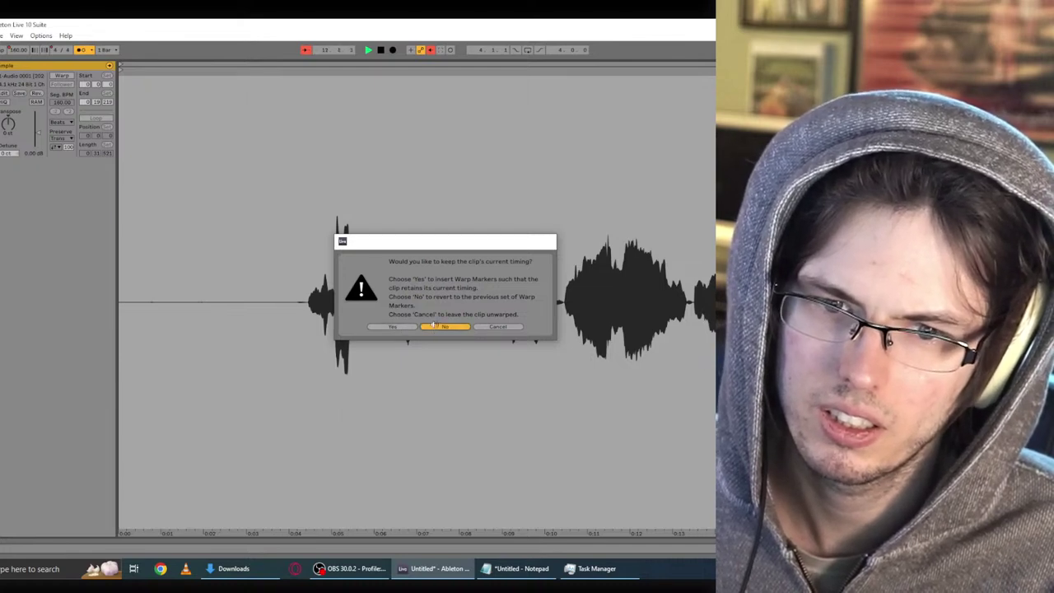
click(440, 327)
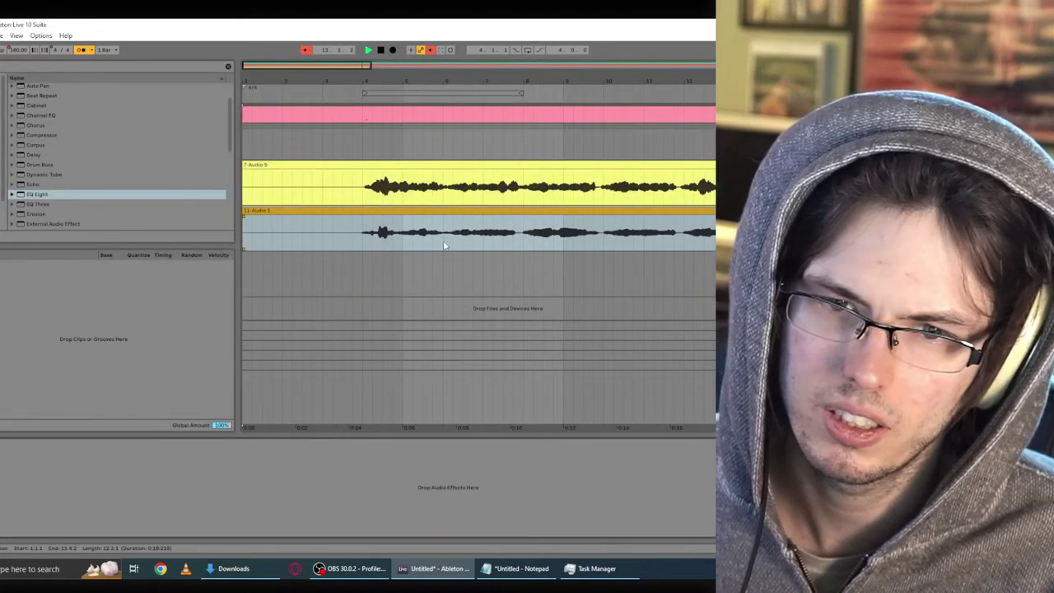
Step: Restart playback from the beginning and raise two effect sends on the 11-Audio 1 vocal track
key(space)
key(space)
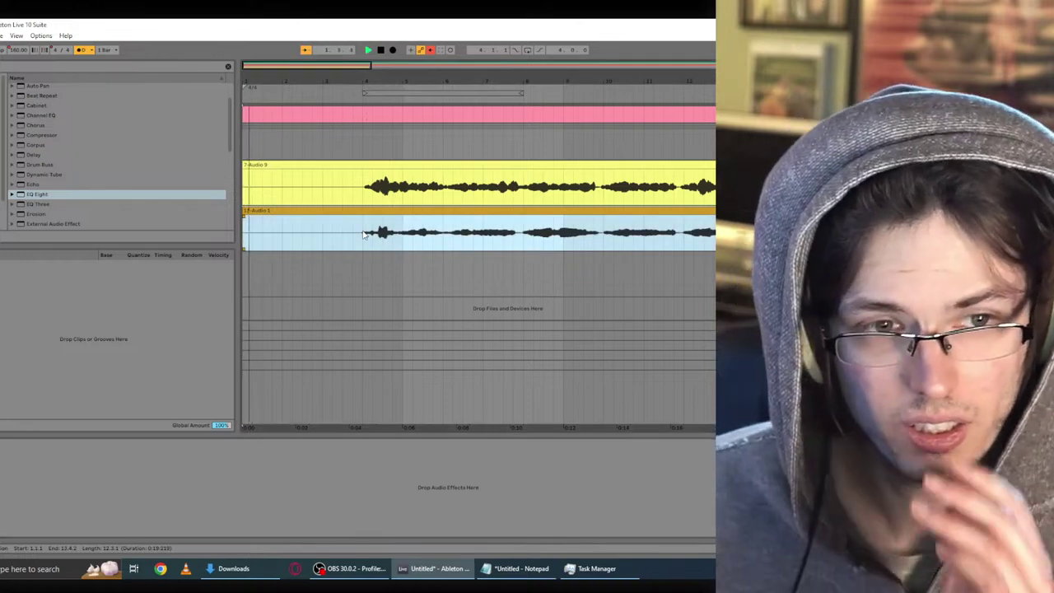
key(Tab)
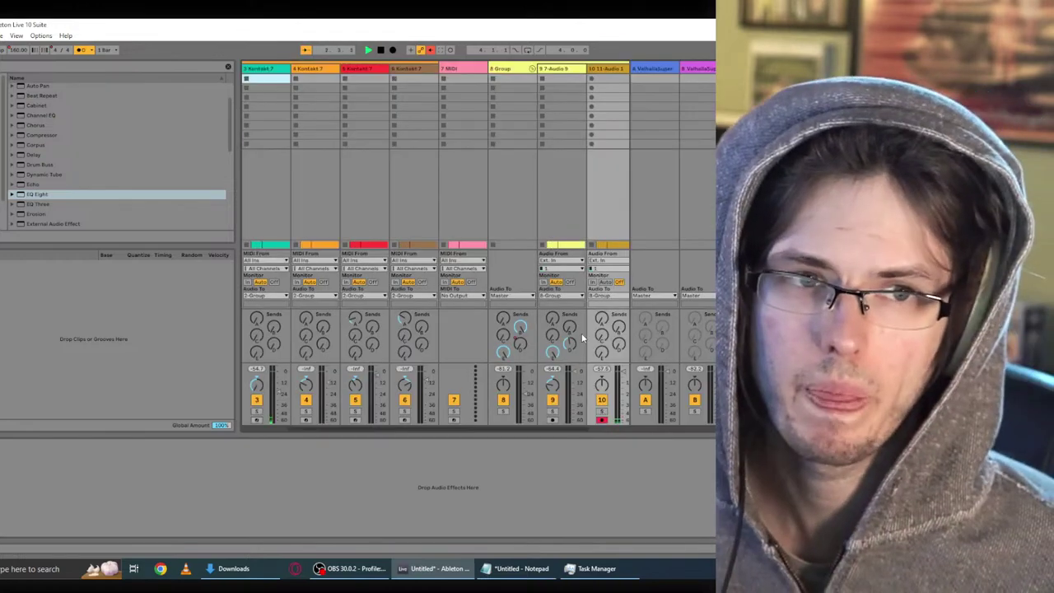
drag(617, 344, 619, 350)
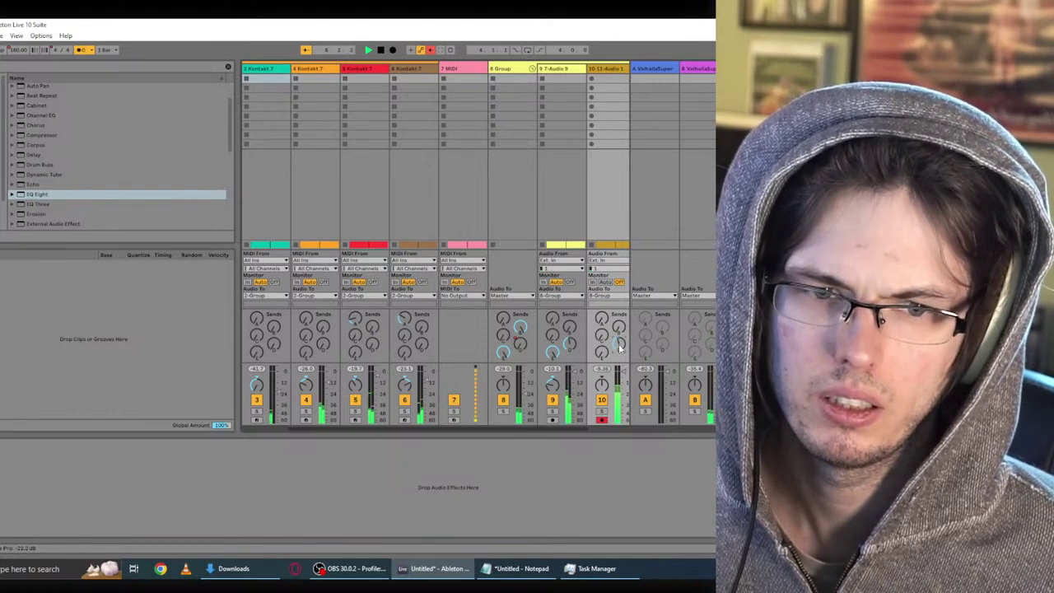
key(Tab)
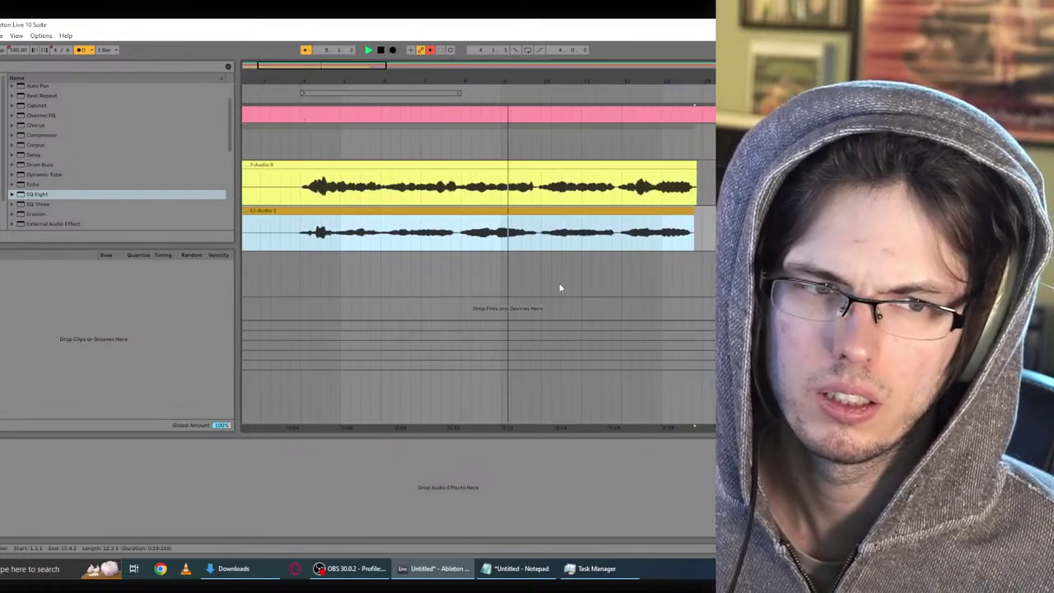
key(Tab)
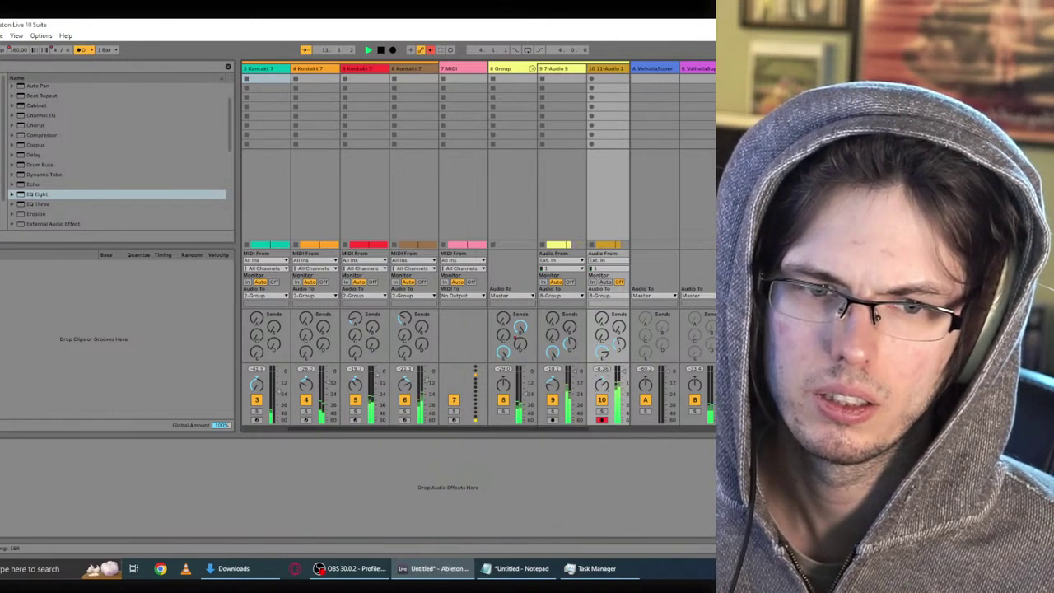
Step: Record a third vocal take on the empty track below 11-Audio 1, stopping at bar 14
key(Tab)
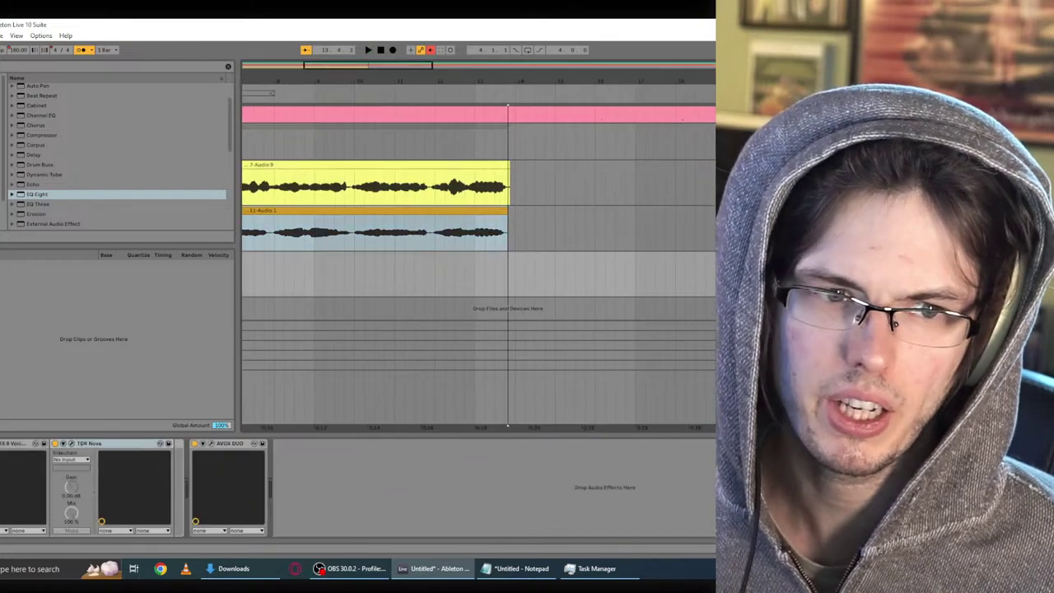
click(686, 292)
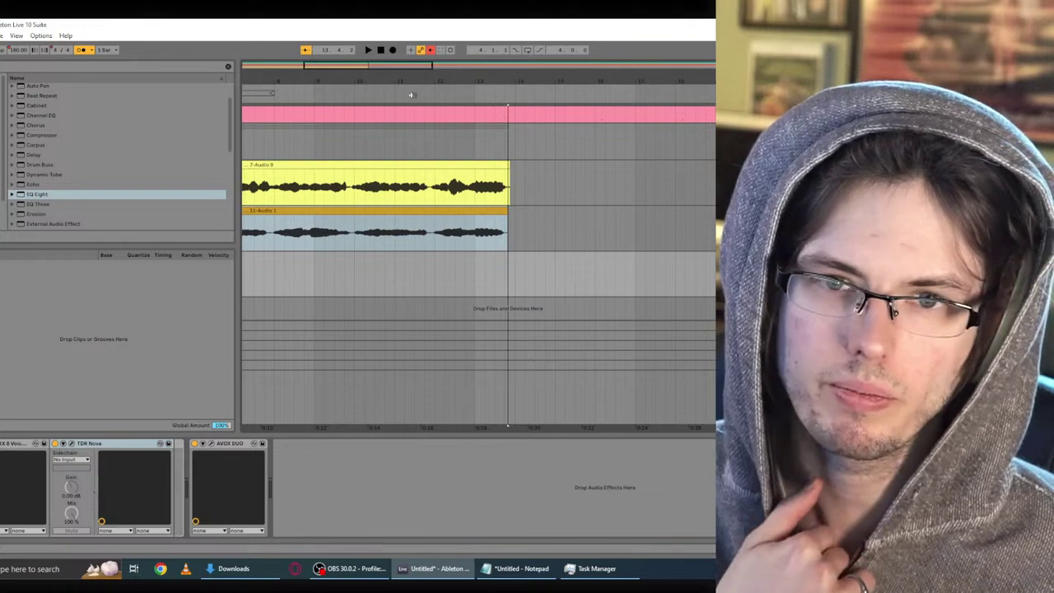
click(379, 51)
click(393, 50)
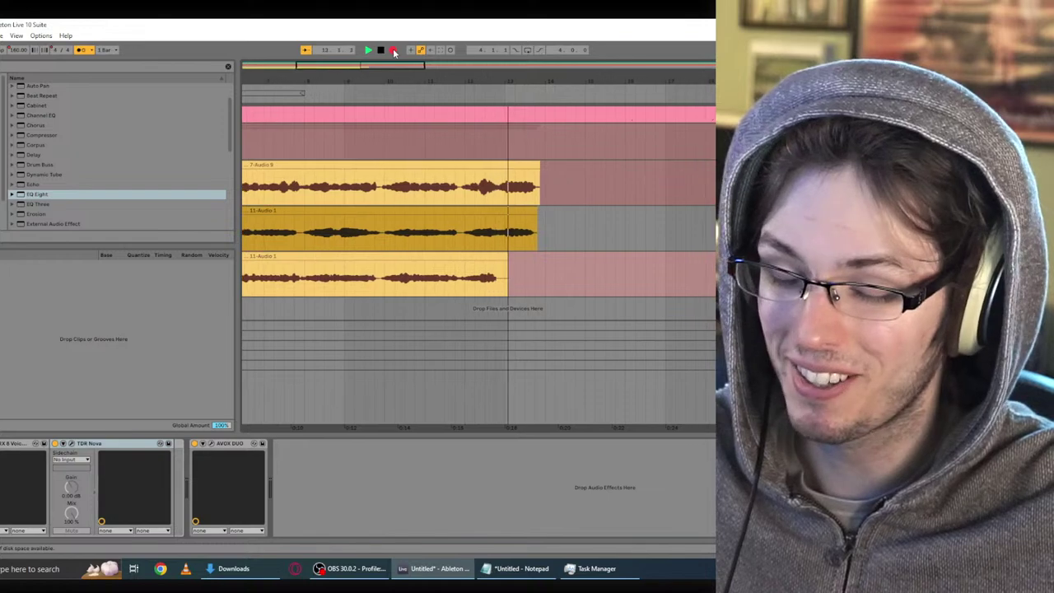
key(space)
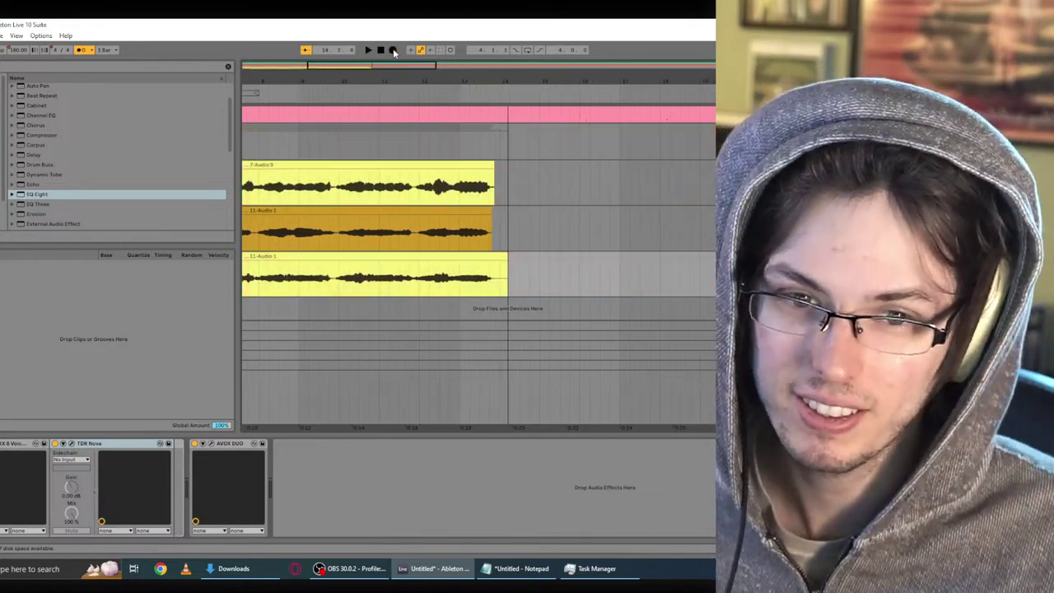
Step: Play the three vocal layers from the start with the metronome off and bring the 11 Audio channel into view in the mixer
key(space)
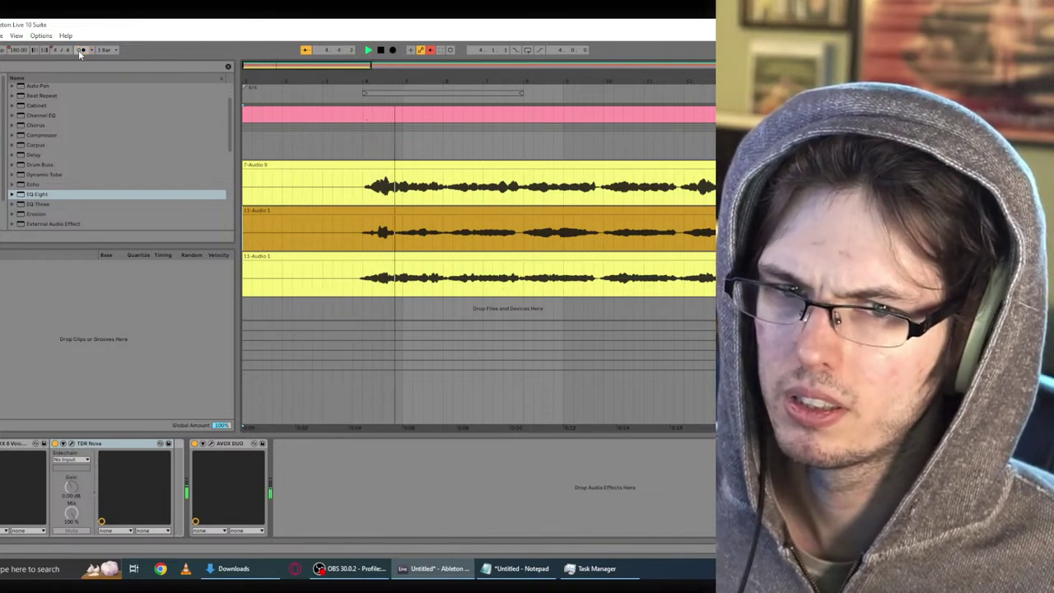
click(381, 256)
key(Tab)
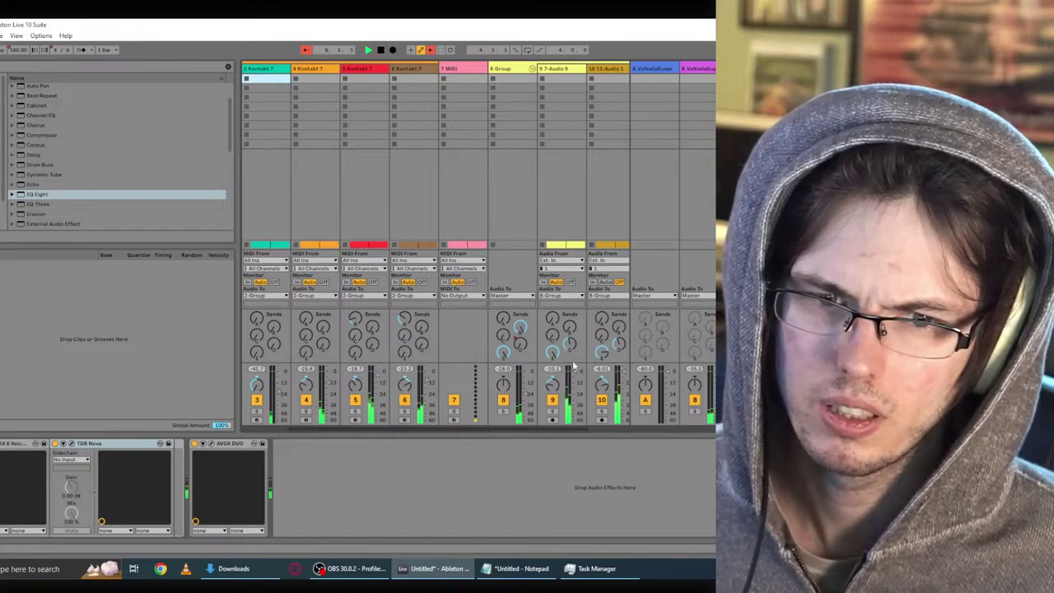
drag(507, 429, 536, 430)
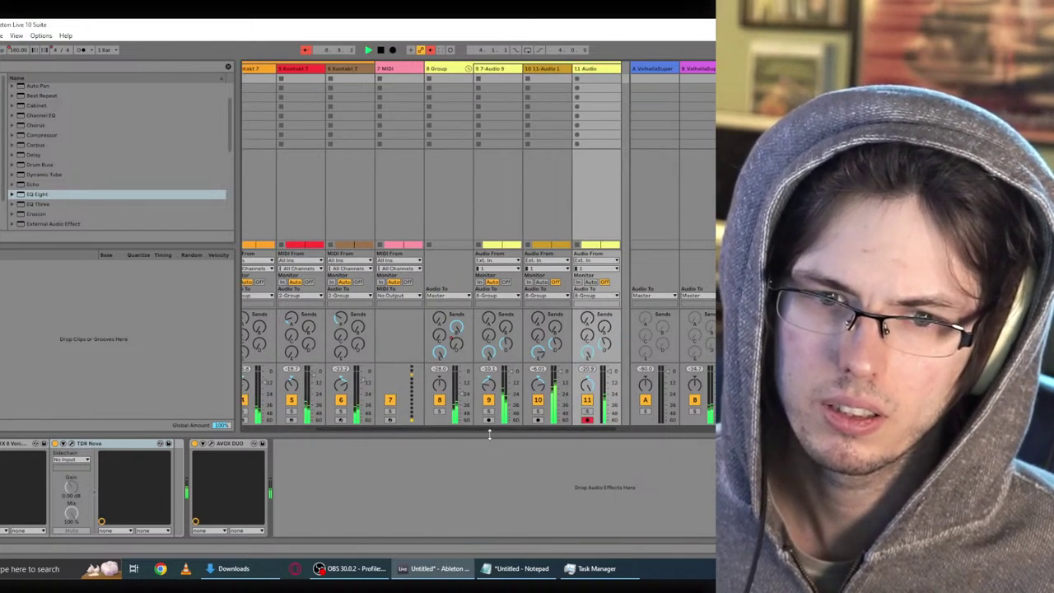
drag(491, 428, 508, 431)
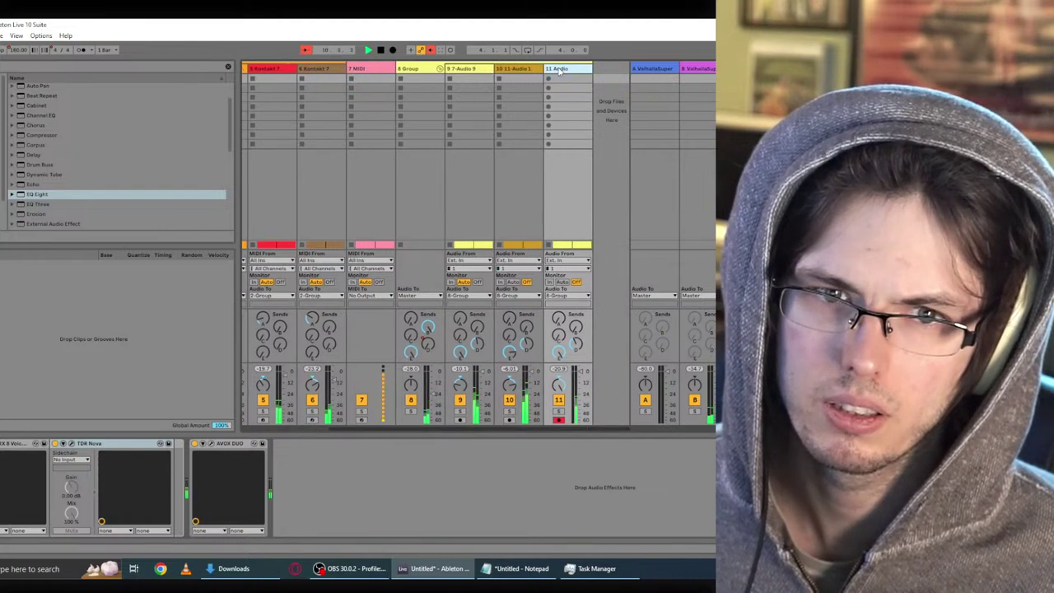
Step: Check the device chains of the three vocal tracks and remove AVOX DUO from the 11 Audio track
click(526, 69)
click(473, 70)
click(517, 70)
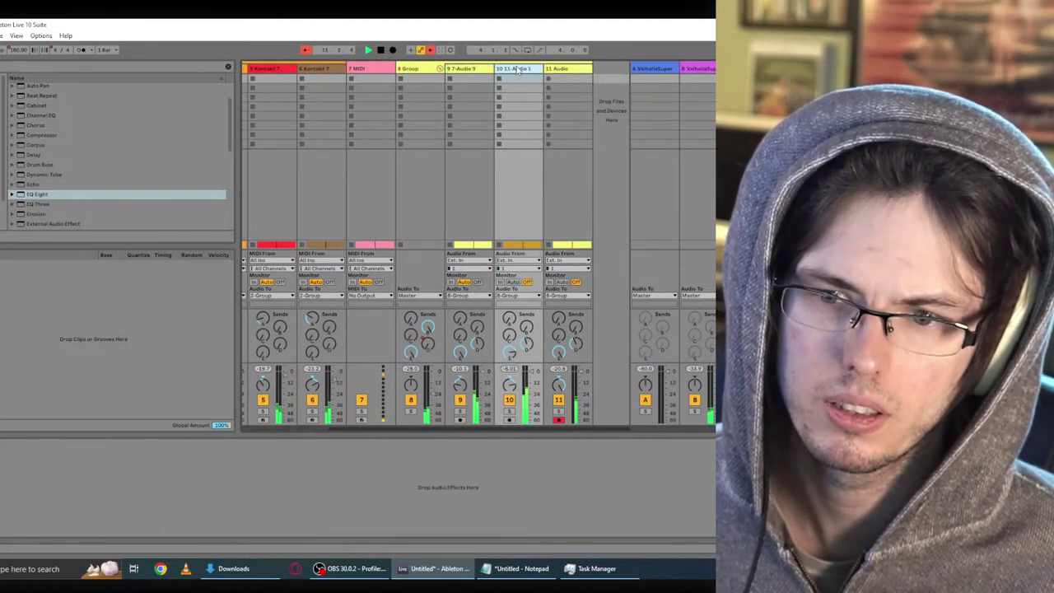
click(549, 69)
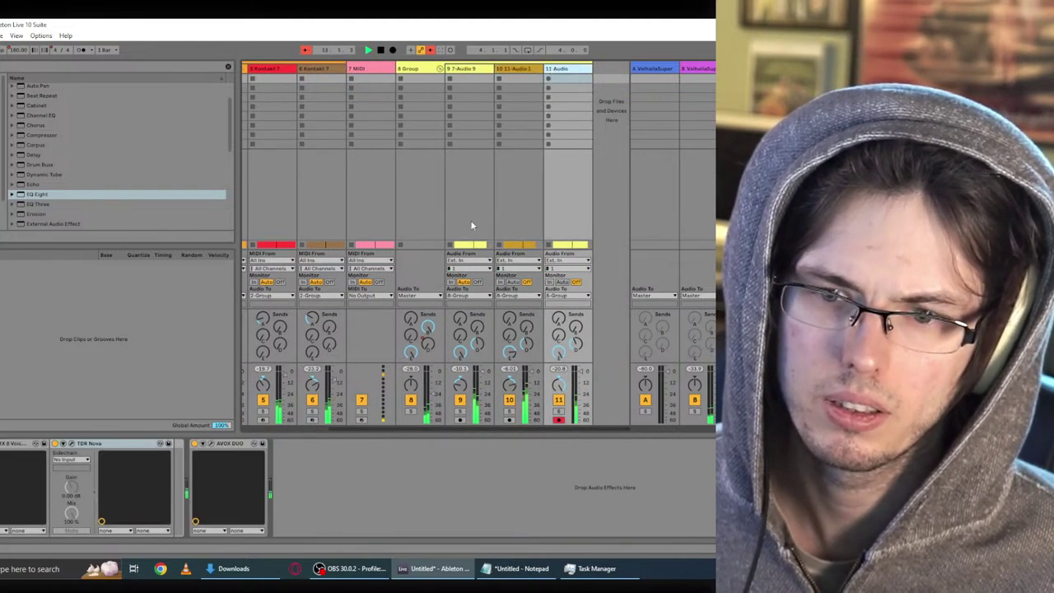
click(236, 445)
key(Delete)
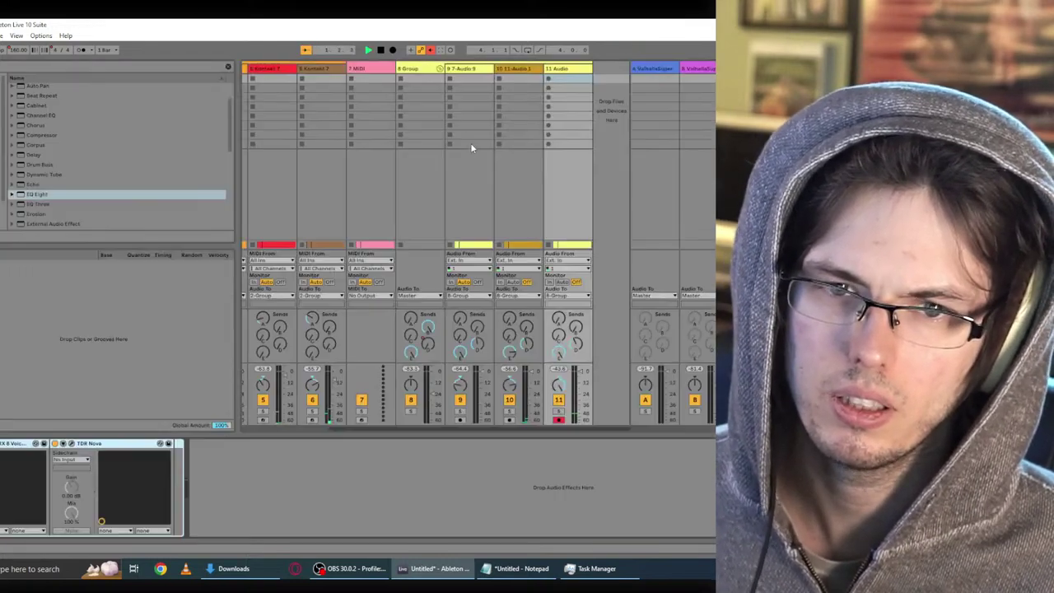
Step: Duplicate the vocal group with its three layers and add AVOX DUO to the end of the copy's effect chain
key(Tab)
click(479, 141)
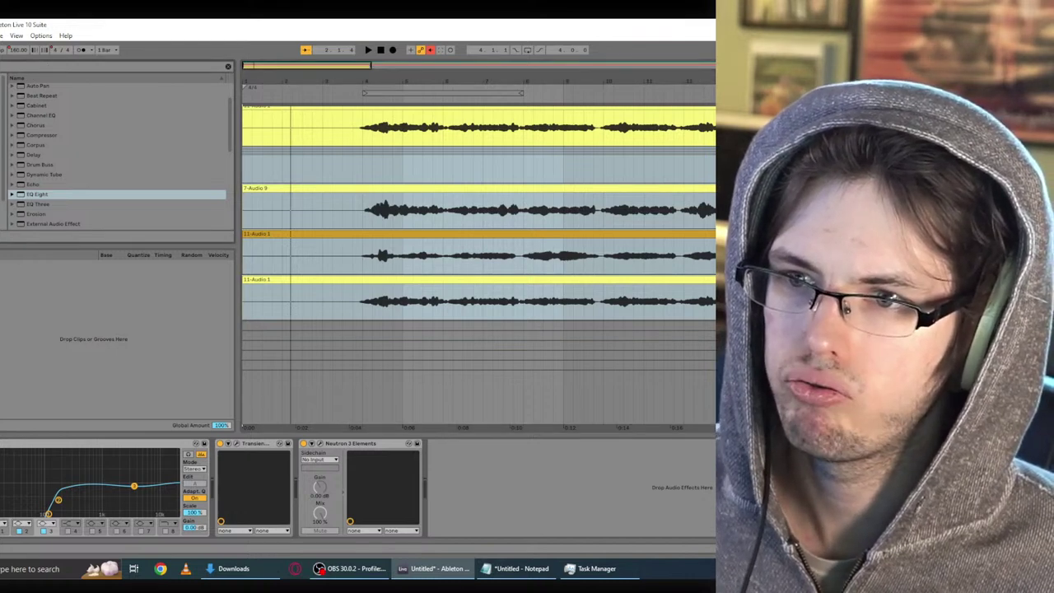
scroll(115, 157, down, 10)
click(54, 110)
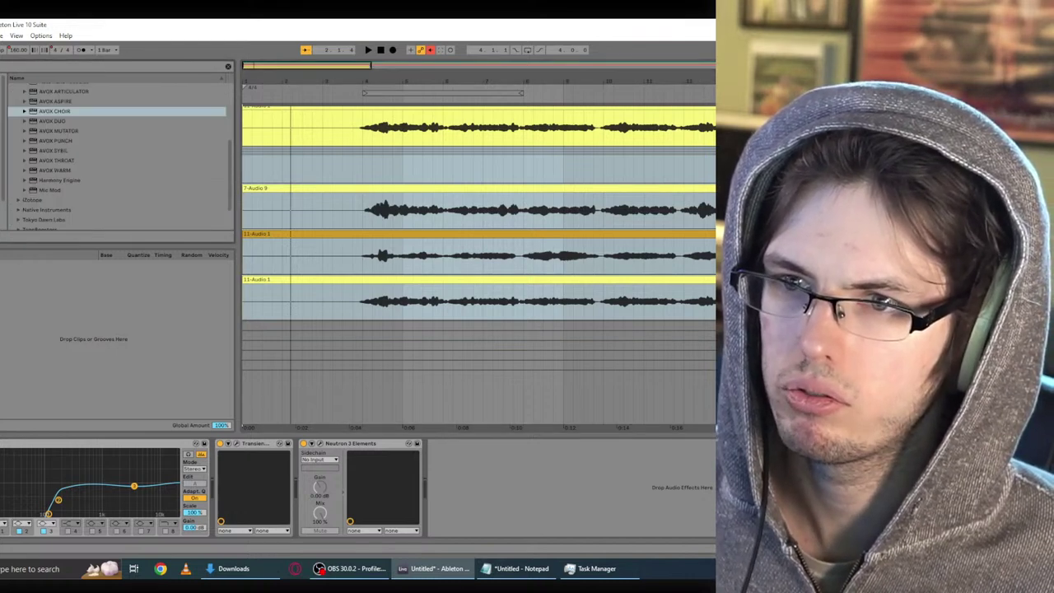
double_click(26, 121)
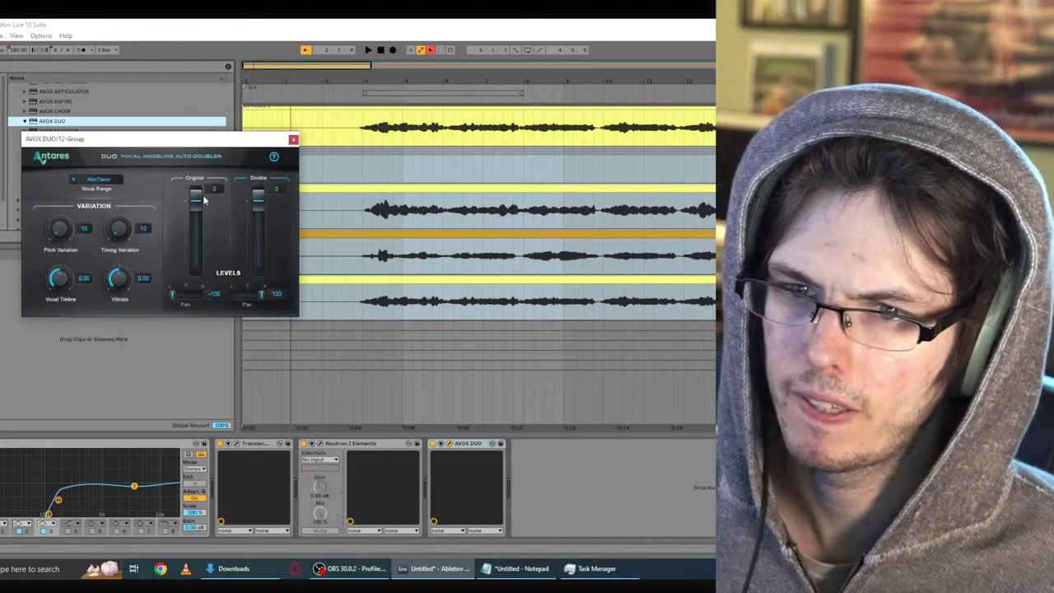
Step: In AVOX DUO, set Original to -inf, Timing Variation to 42, Pitch Variation to 45 and the Double pan to 0
drag(204, 200, 183, 420)
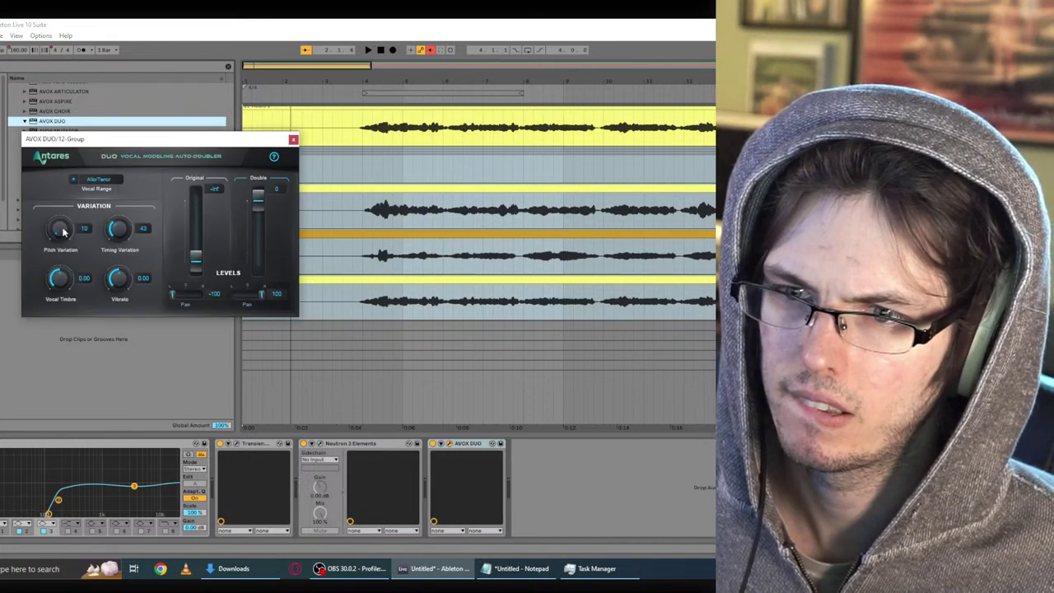
key(space)
drag(261, 293, 249, 294)
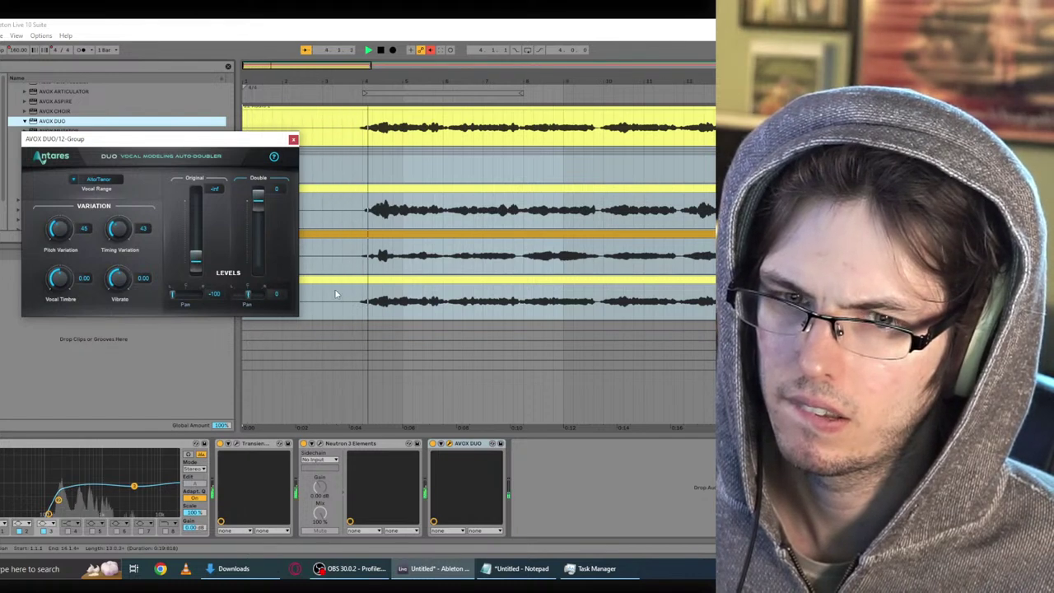
Step: Remove AVOX DUO from the duplicated vocal group during playback, undoing and redoing the removal to compare
scroll(620, 195, up, 4)
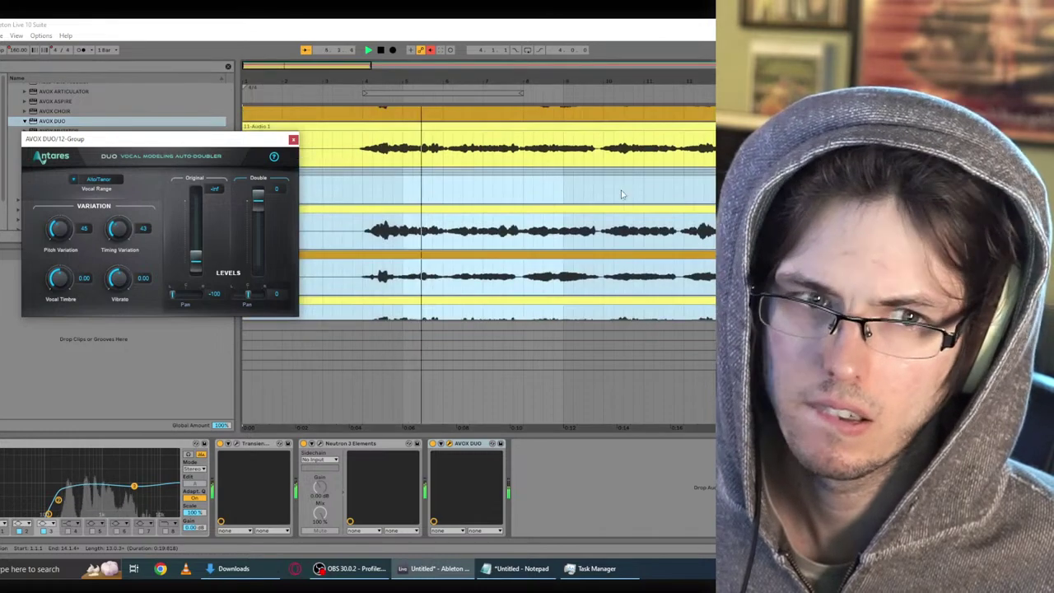
scroll(478, 212, up, 1)
key(Delete)
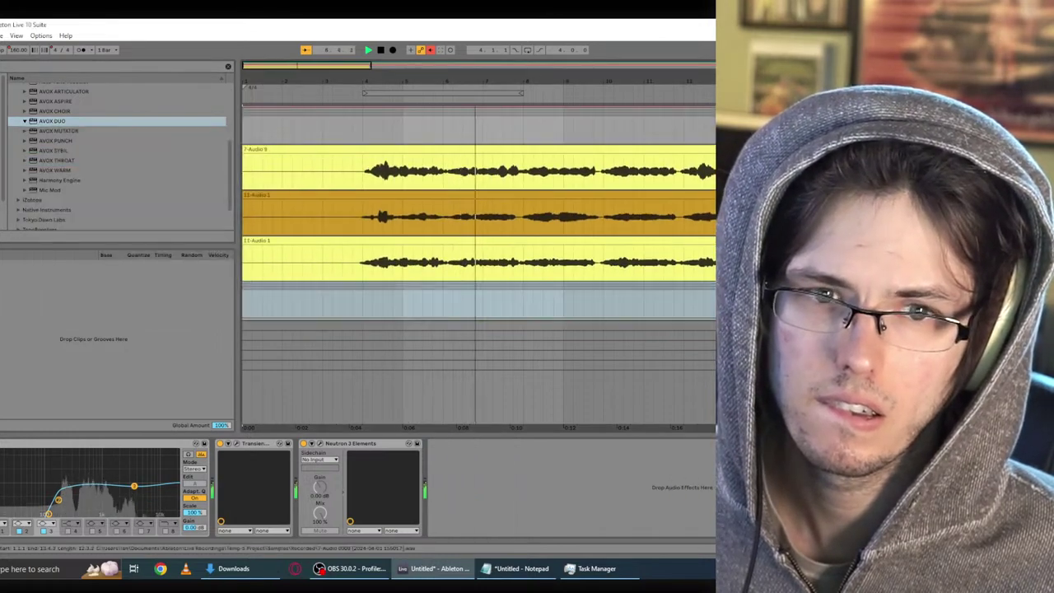
scroll(479, 213, down, 2)
key(ctrl+z)
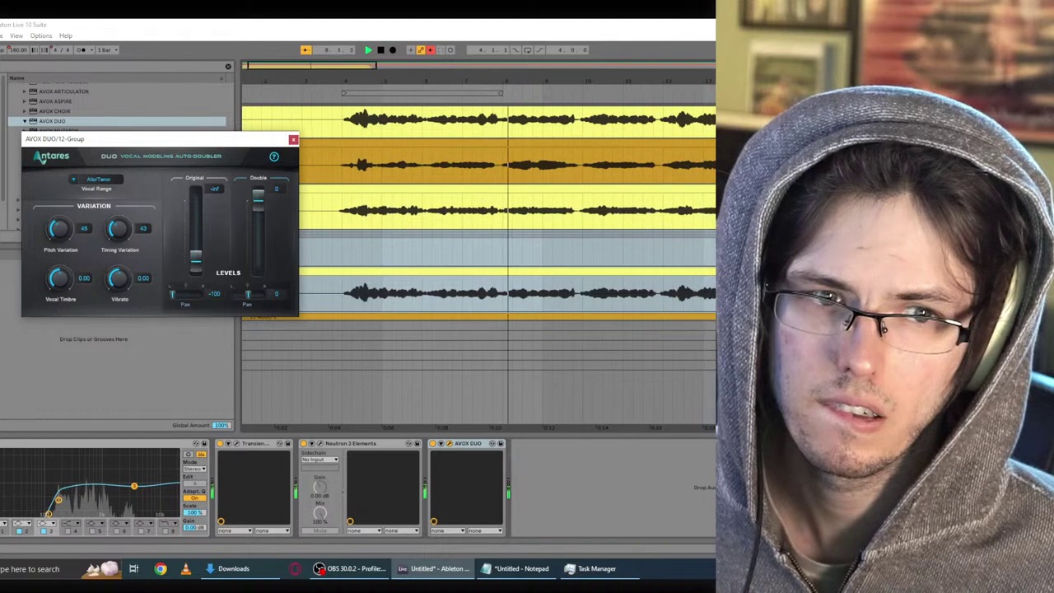
scroll(478, 212, up, 2)
scroll(479, 213, up, 1)
key(ctrl+y)
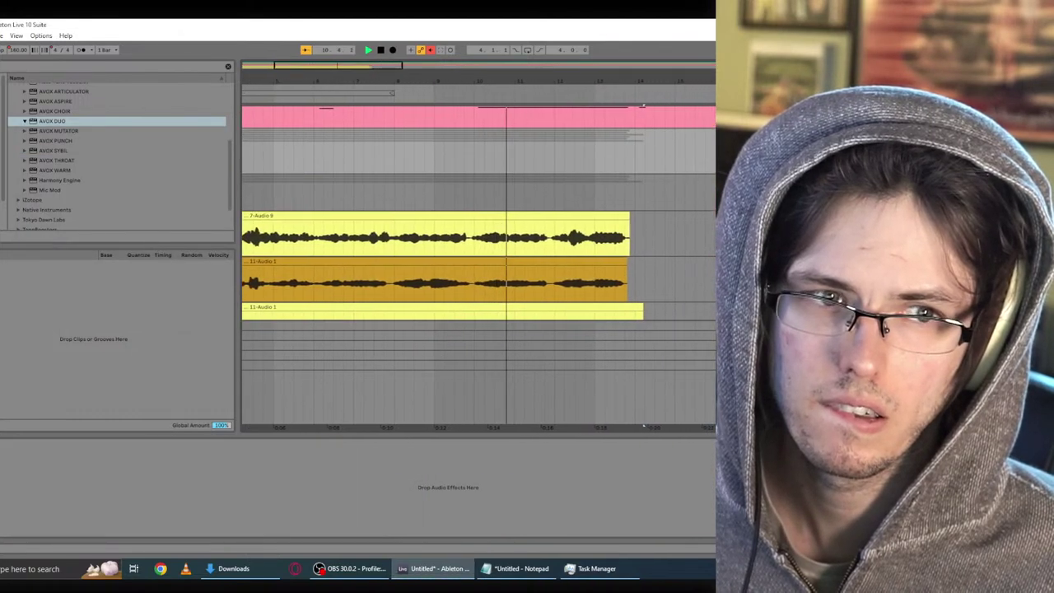
Step: Raise the last send on the 8 Group and its nested vocal groups in the mixer during playback
key(Tab)
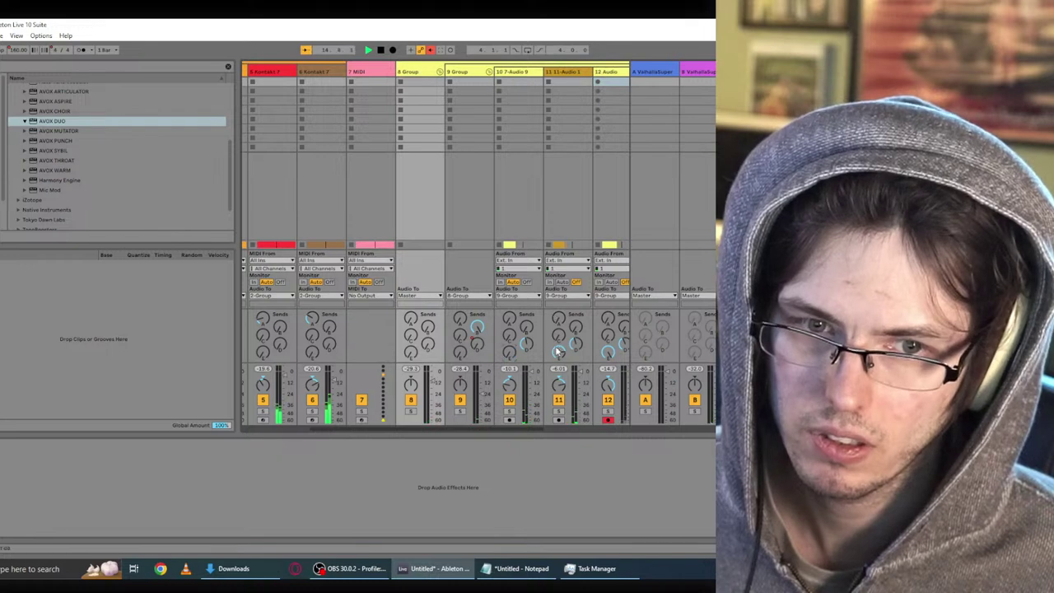
drag(498, 429, 541, 432)
key(space)
key(space)
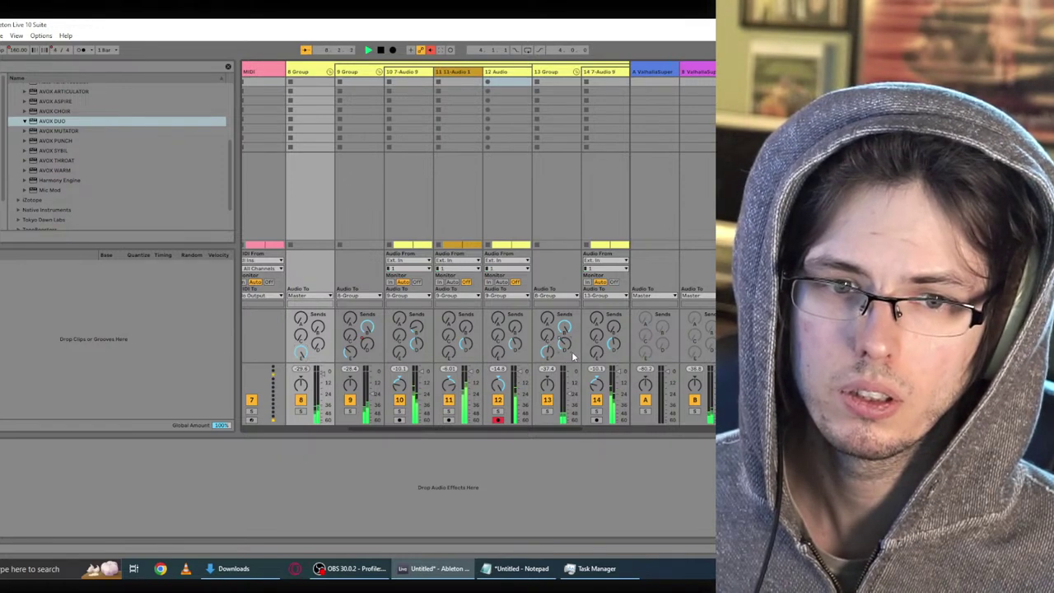
drag(517, 432, 548, 428)
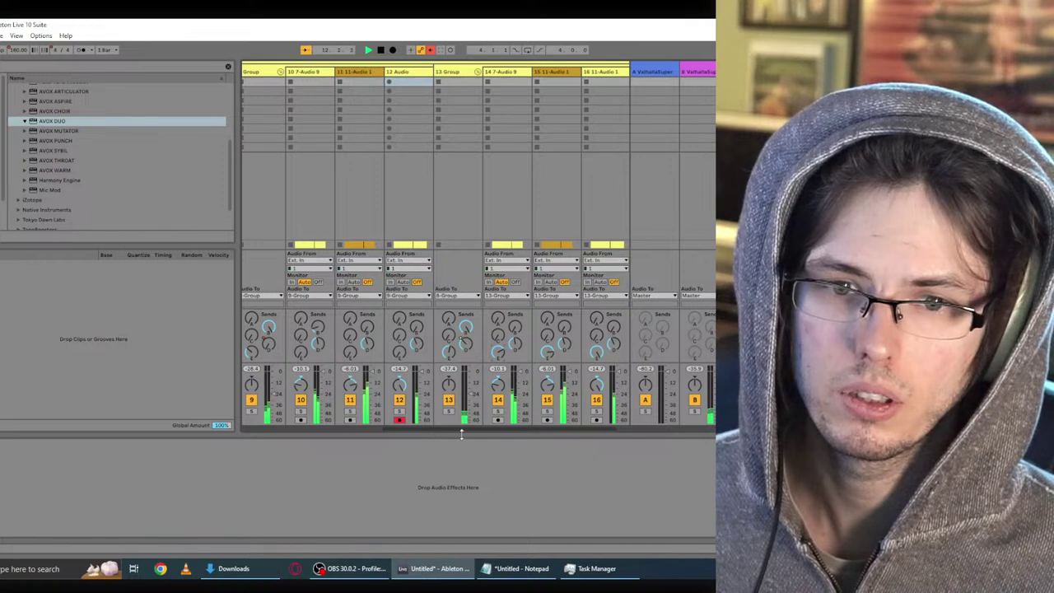
Step: Pan the 9 Group and 13 Group off-centre and return their individual vocal tracks to centre pan
drag(395, 430, 353, 428)
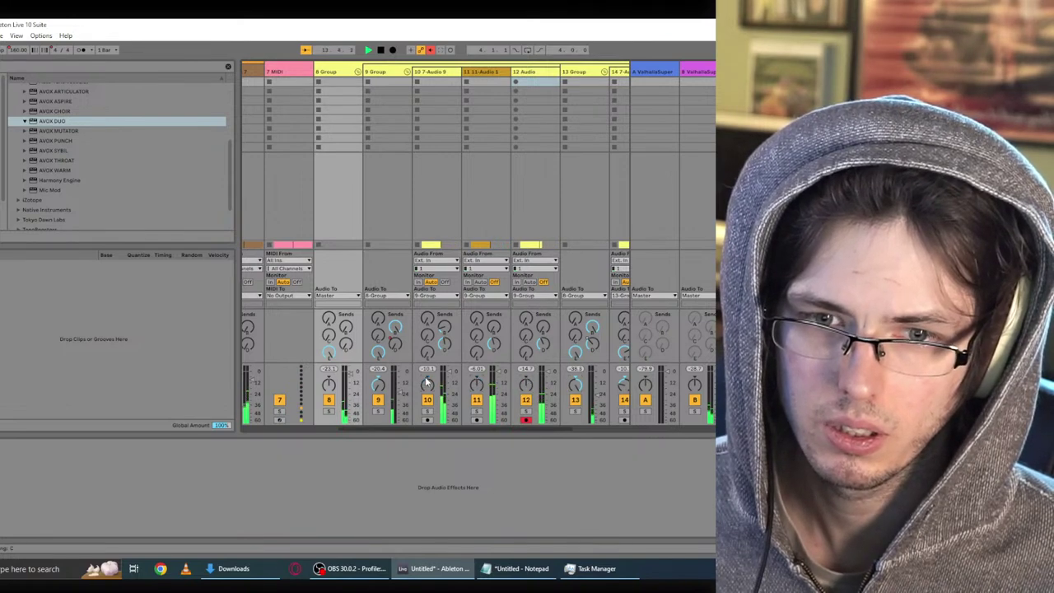
drag(527, 429, 549, 429)
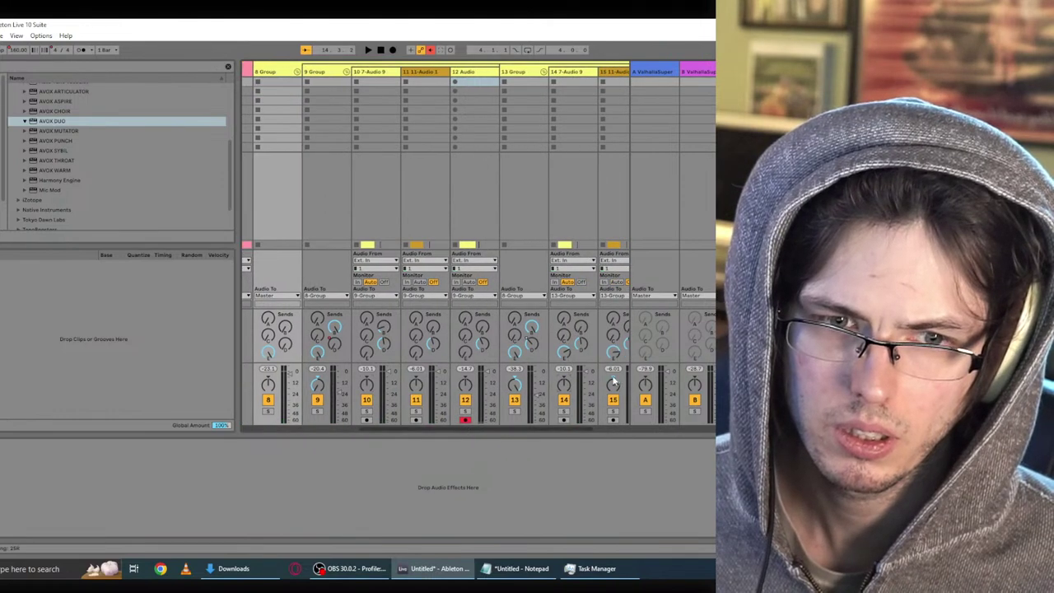
key(space)
drag(557, 431, 581, 431)
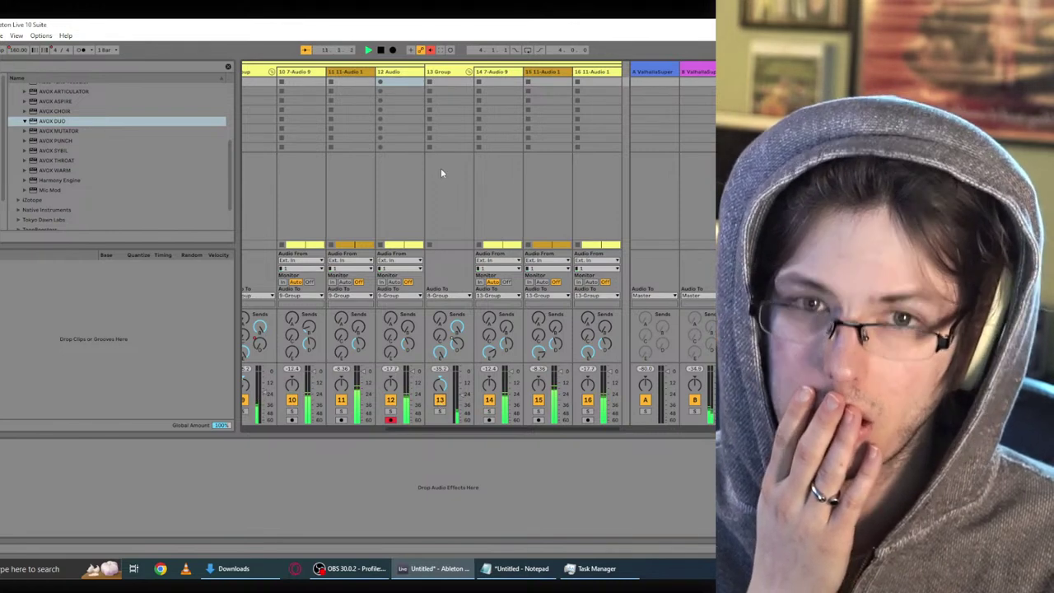
Step: In the 13 Group's AVOX DUO, set Vocal Range to Baritone/Bass, Pitch Variation to 58 and Timing Variation to 53
scroll(443, 71, left, 2)
click(521, 71)
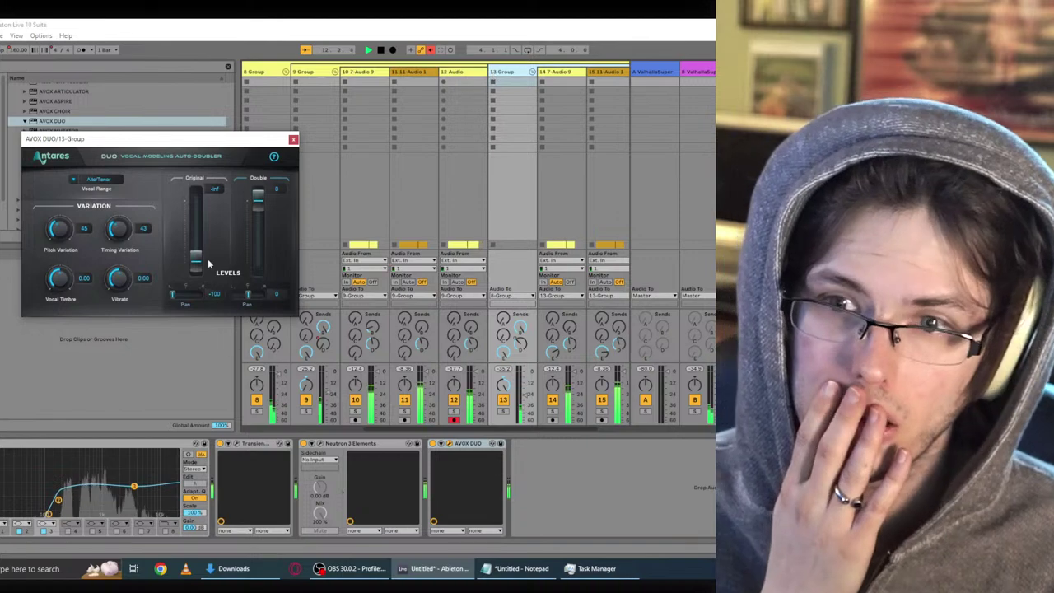
drag(116, 227, 117, 216)
drag(51, 239, 64, 212)
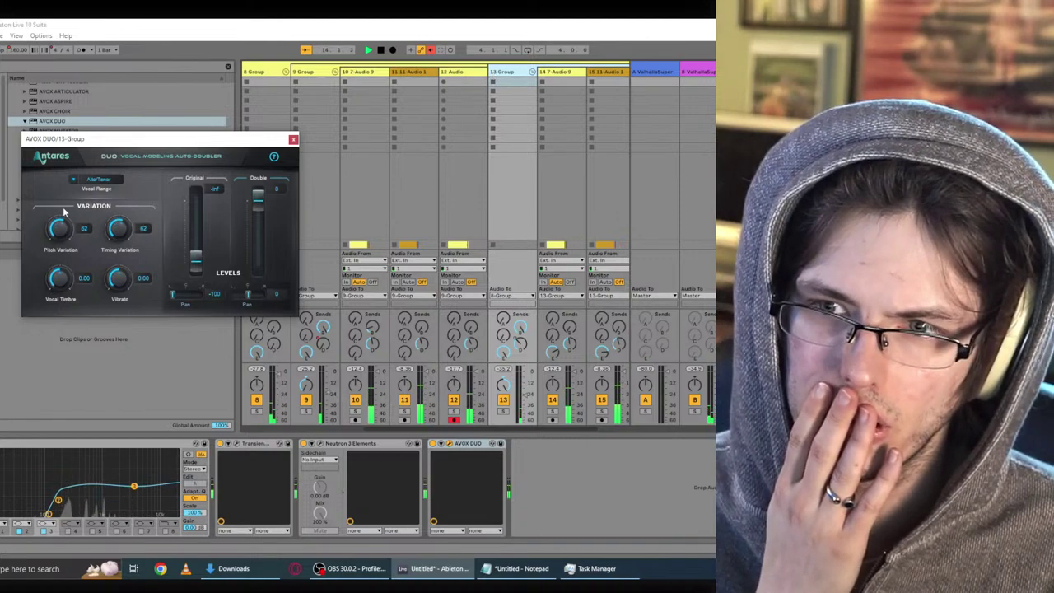
click(97, 178)
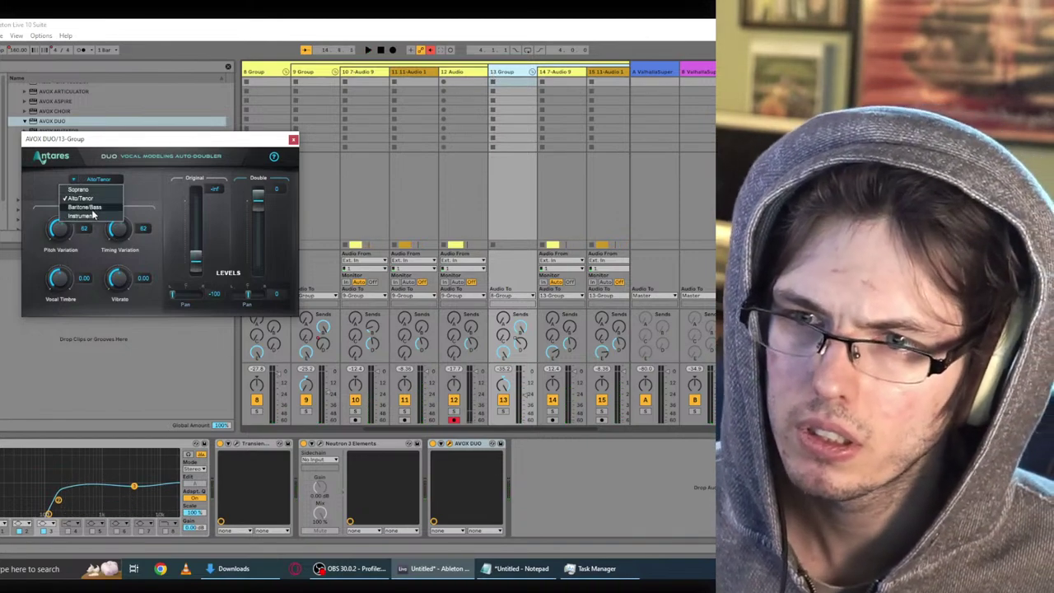
click(92, 213)
key(space)
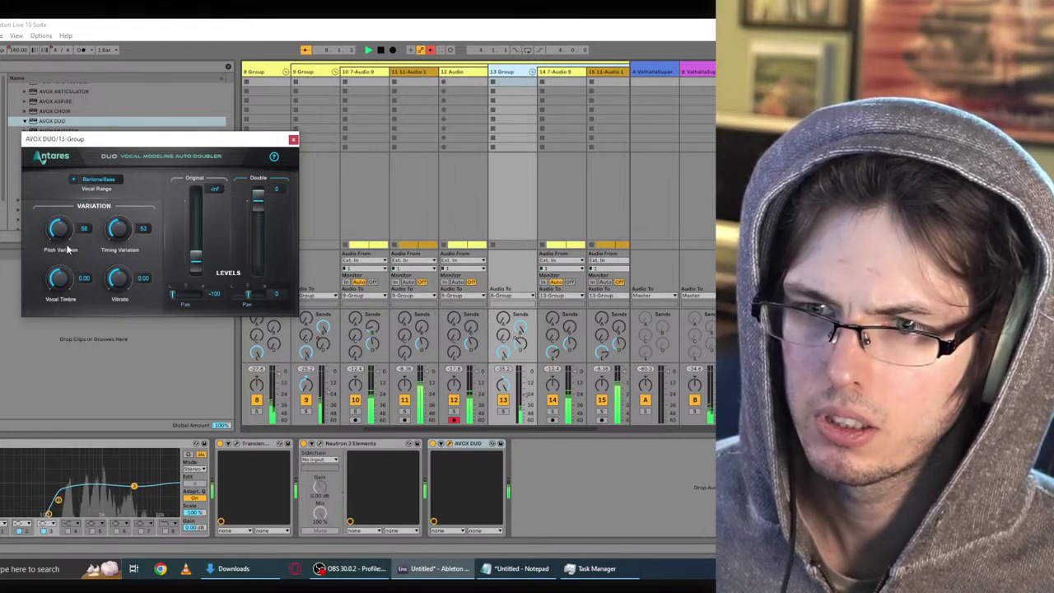
click(292, 140)
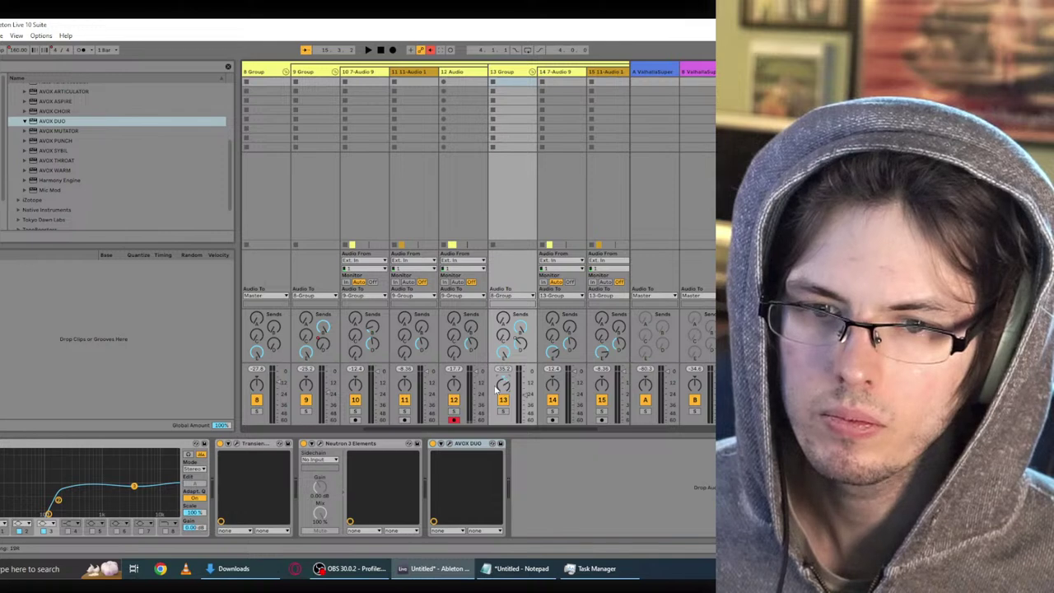
Step: Select all the vocal clips in both nested groups of the arrangement and lower their clip gain together
key(space)
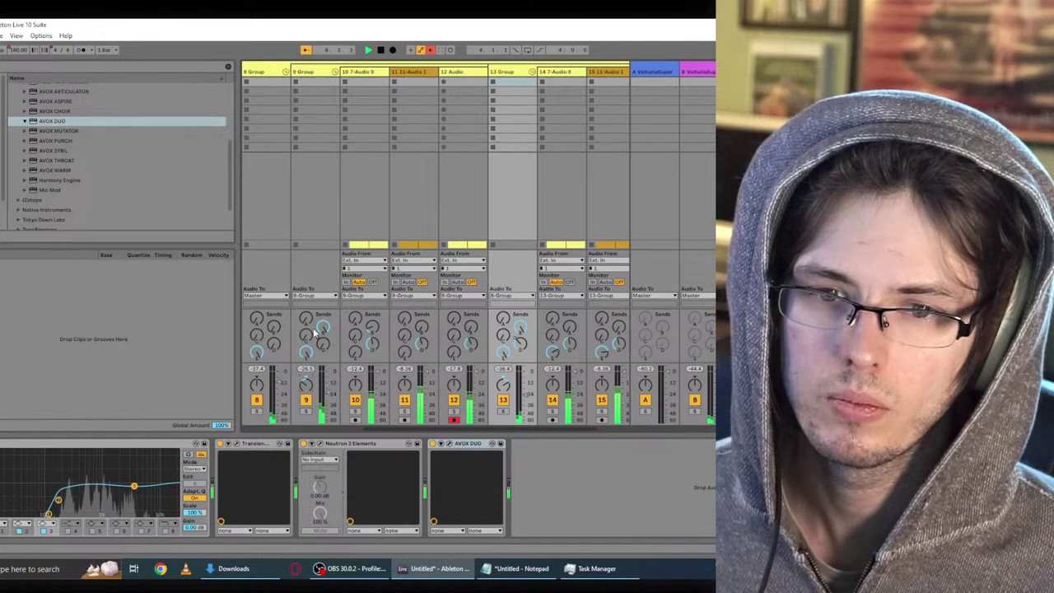
key(Tab)
scroll(418, 295, down, 5)
scroll(278, 308, down, 1)
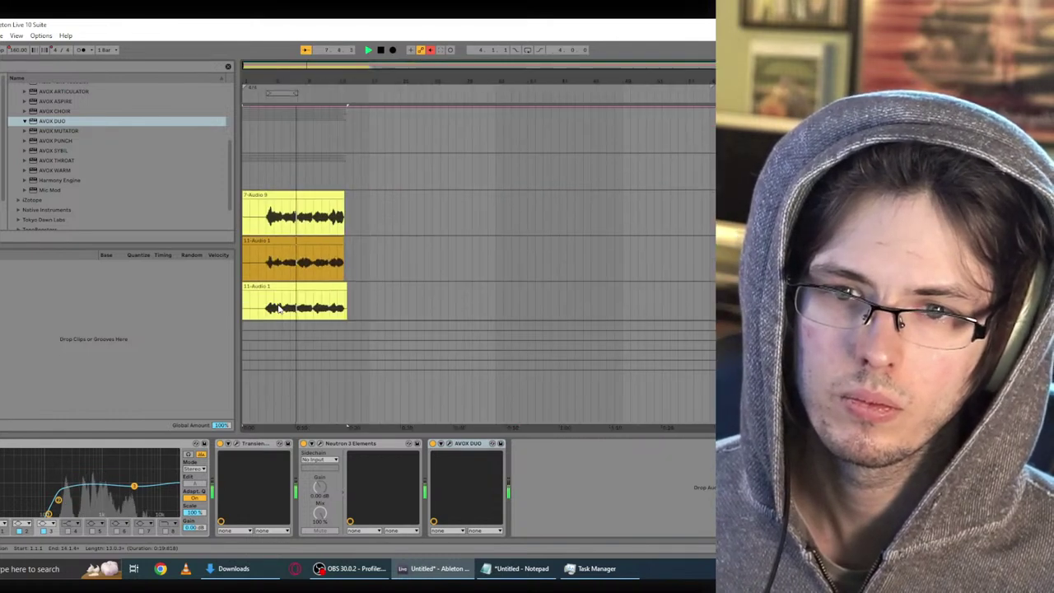
scroll(279, 309, down, 6)
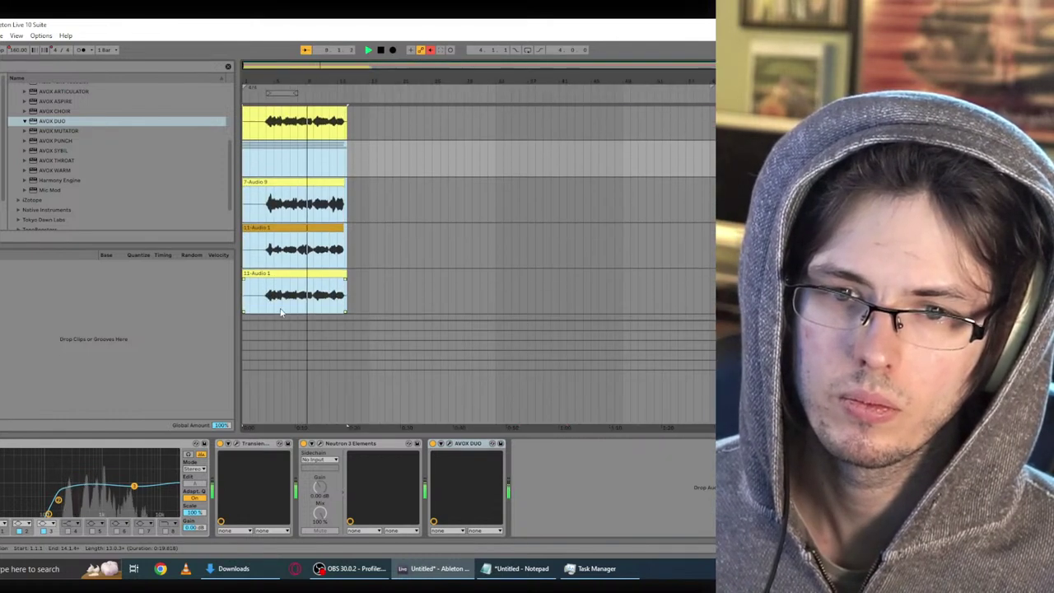
scroll(281, 312, down, 1)
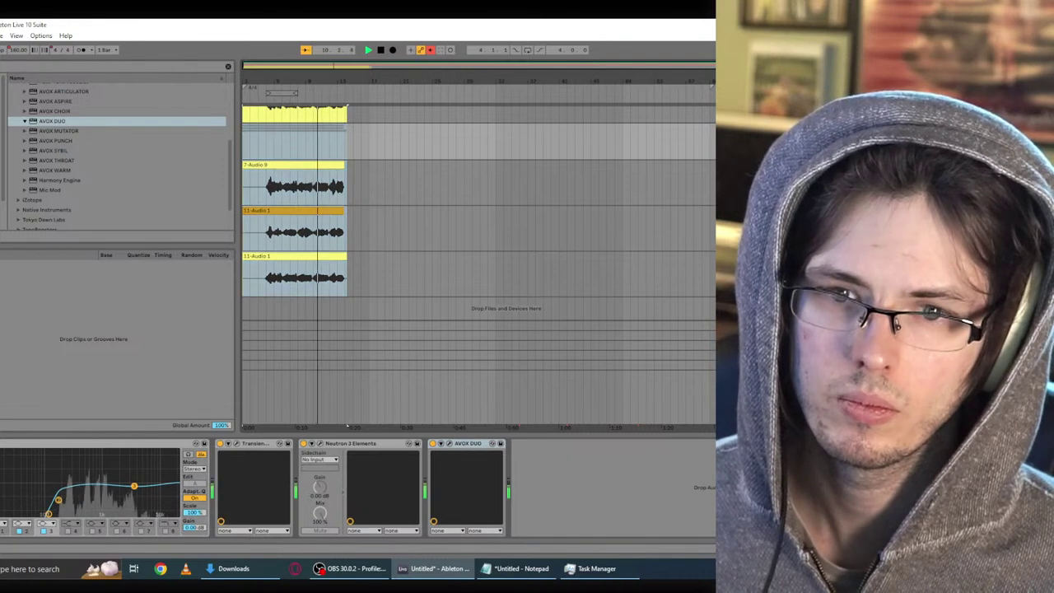
click(297, 268)
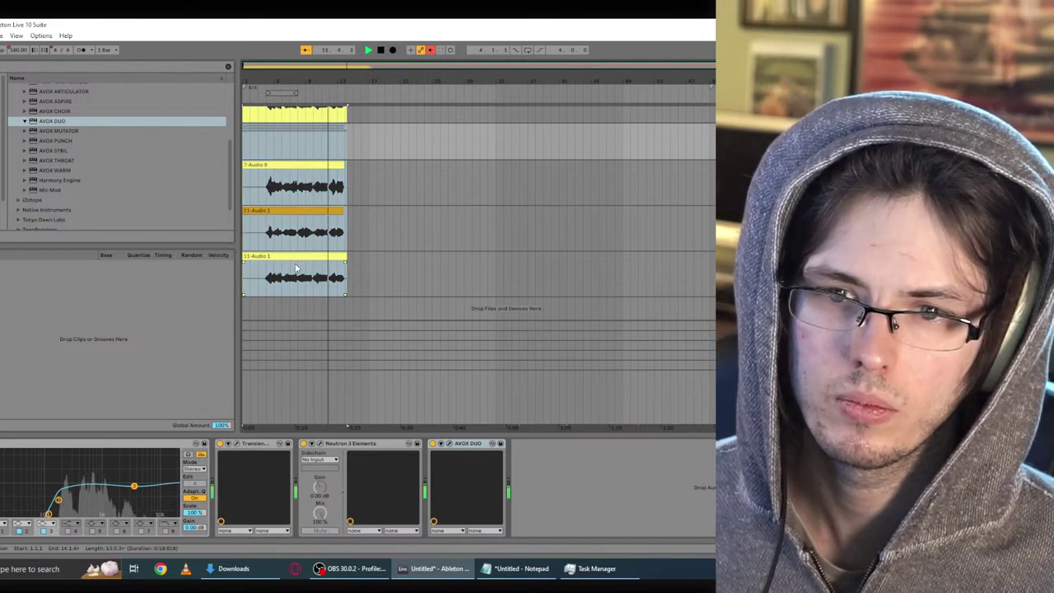
click(299, 256)
scroll(300, 259, up, 6)
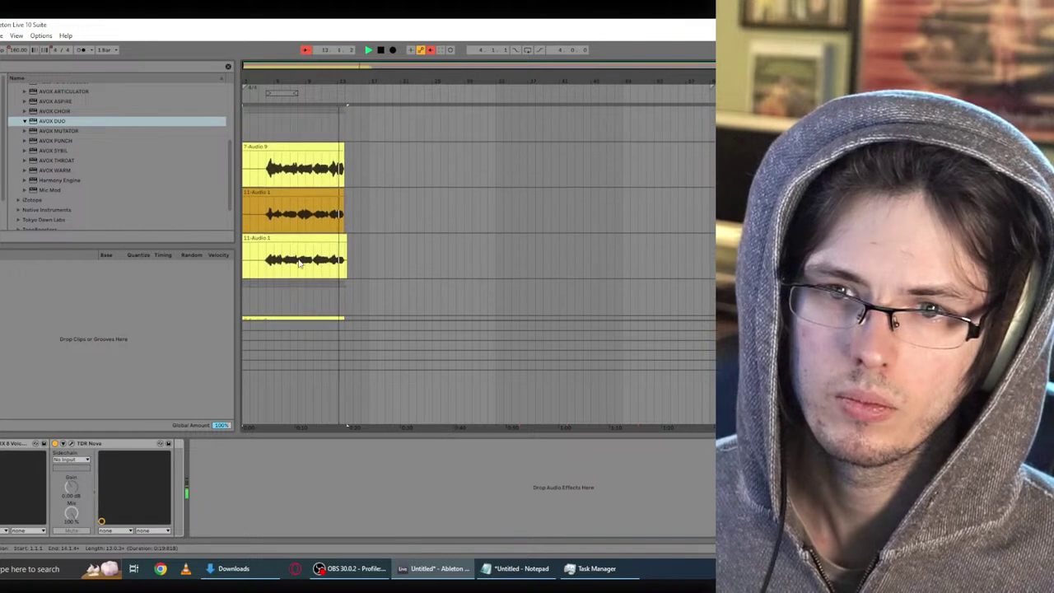
scroll(300, 263, up, 1)
key(space)
double_click(275, 178)
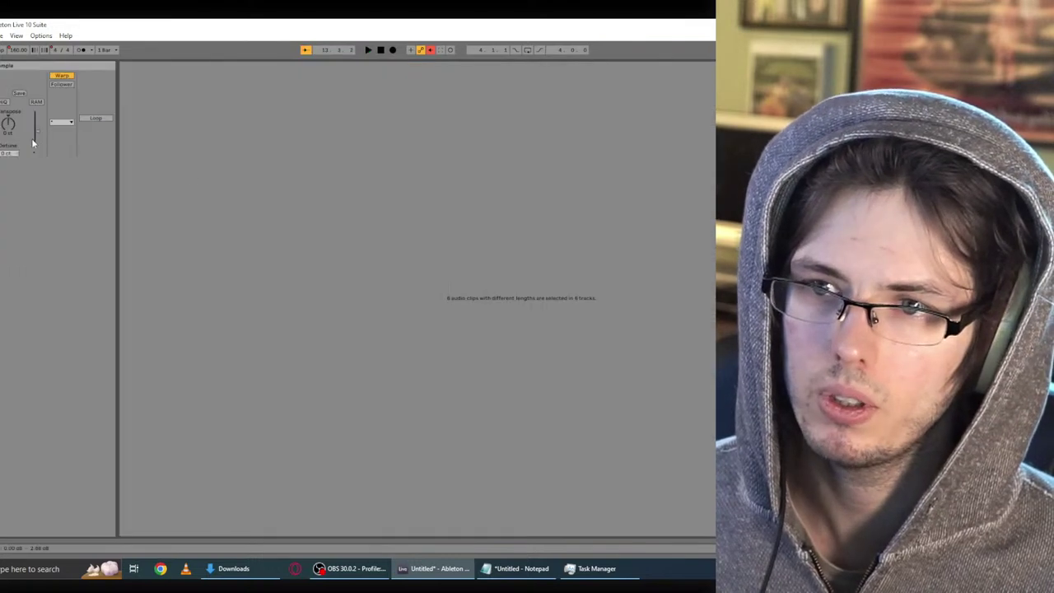
key(shift+Tab)
key(space)
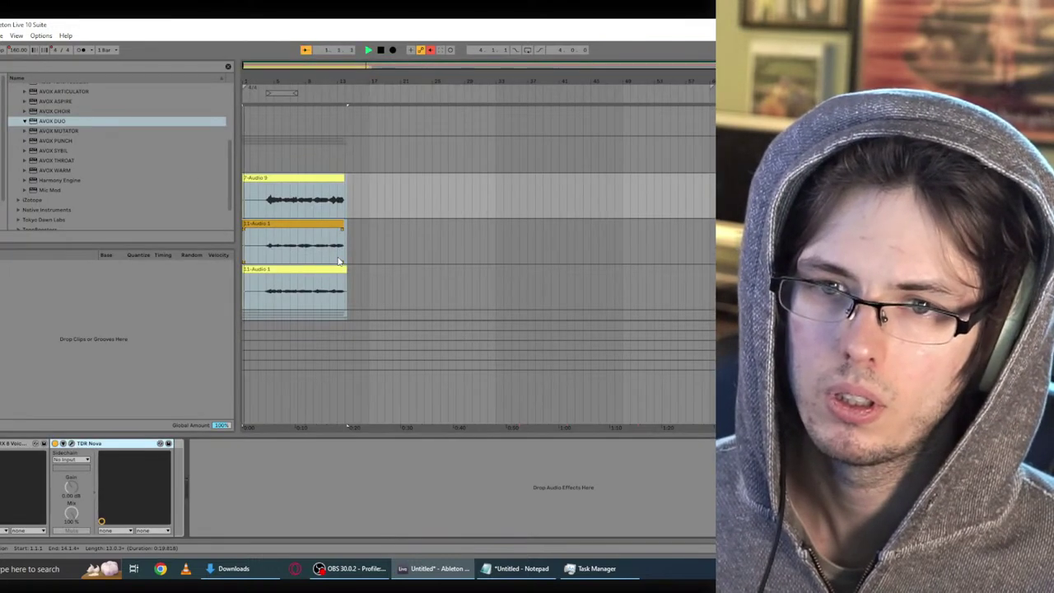
Step: Raise the 8 Group's volume in the mixer during playback to make up for the quieter clips
key(Tab)
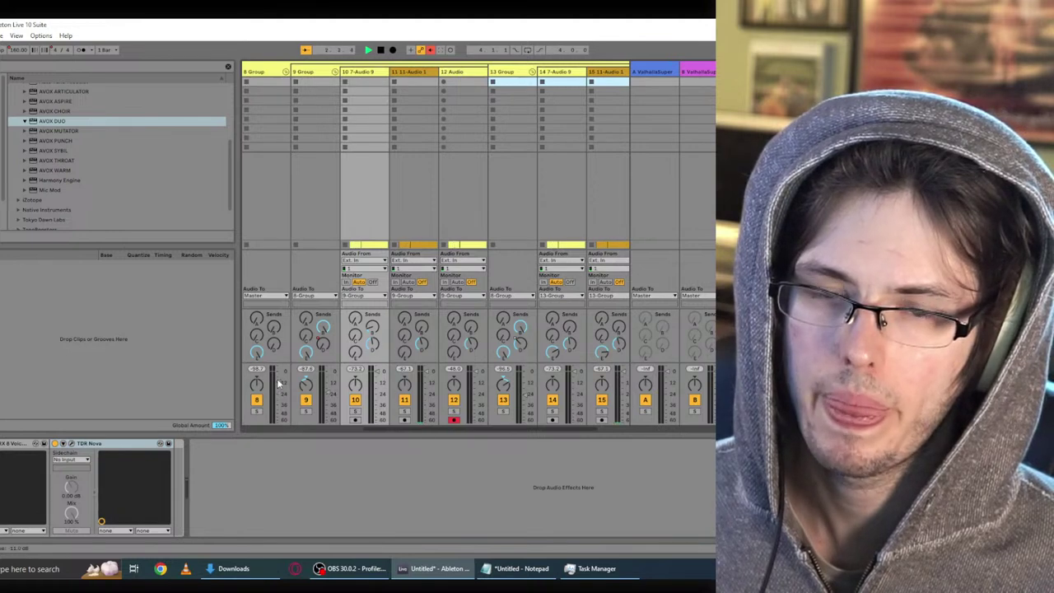
drag(277, 382, 277, 378)
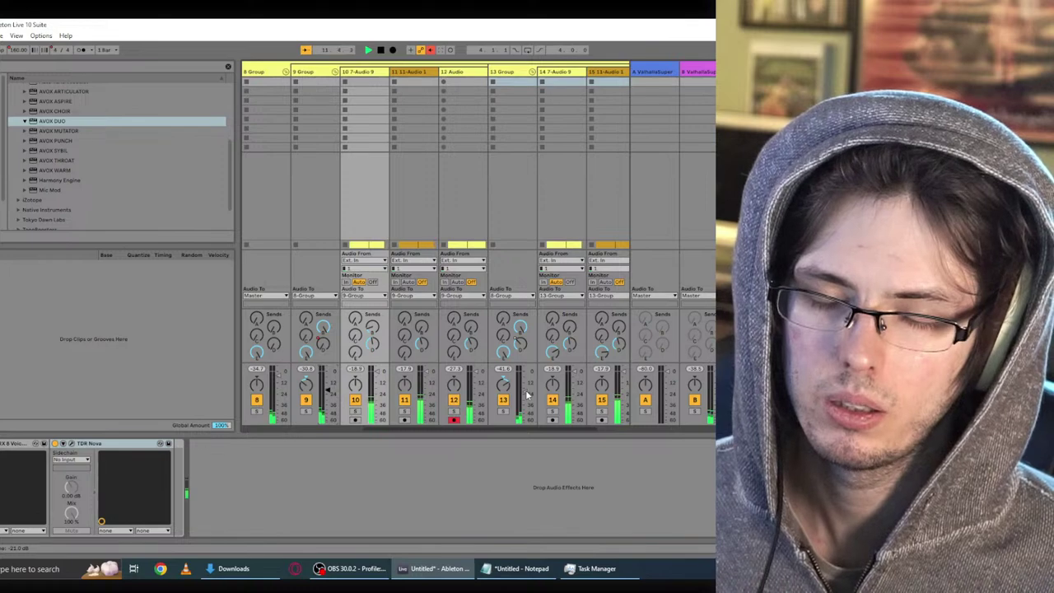
key(Tab)
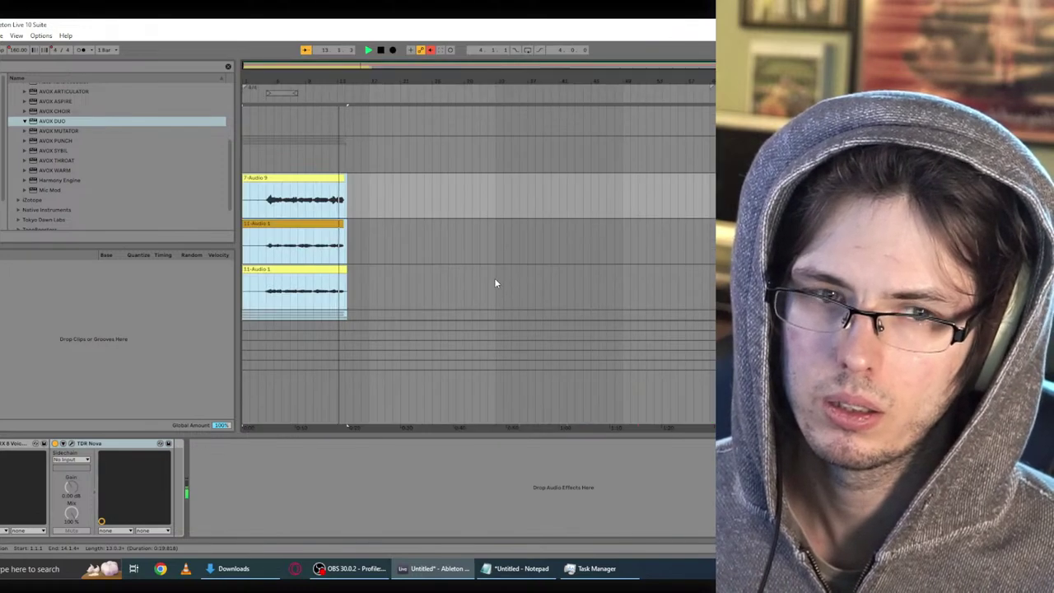
key(space)
Step: Insert a new audio track below the 11-Audio 1 layer of the first vocal group
scroll(477, 214, down, 2)
scroll(478, 214, down, 2)
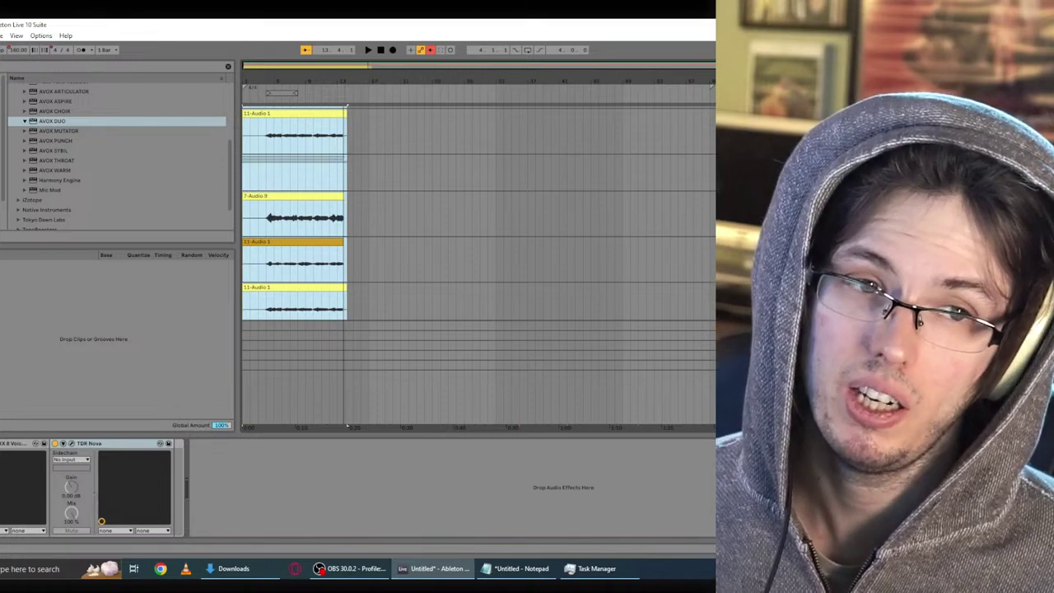
key(Down)
key(Up)
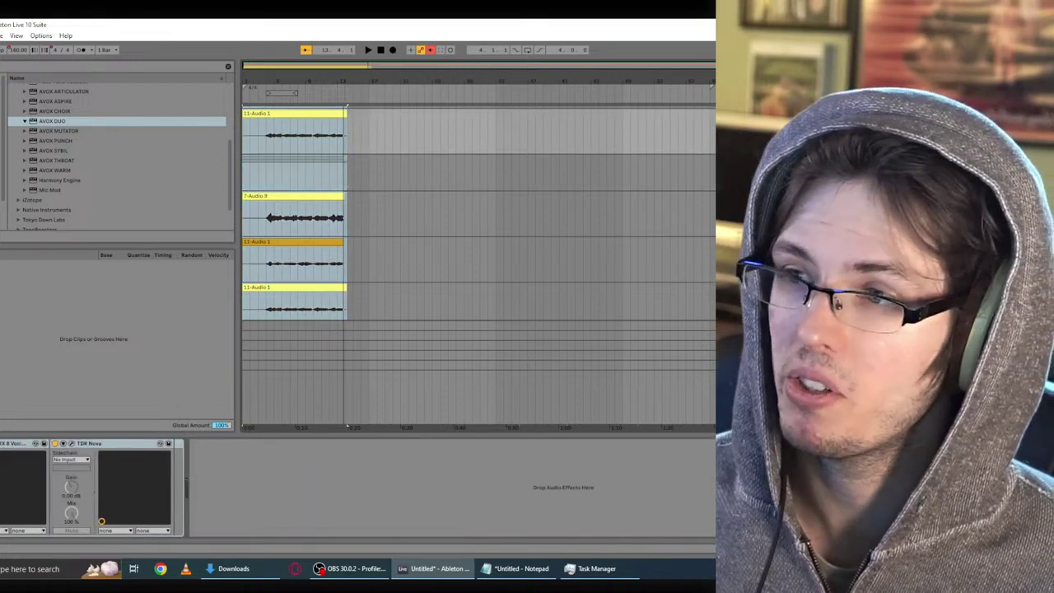
scroll(478, 214, down, 1)
scroll(477, 214, up, 3)
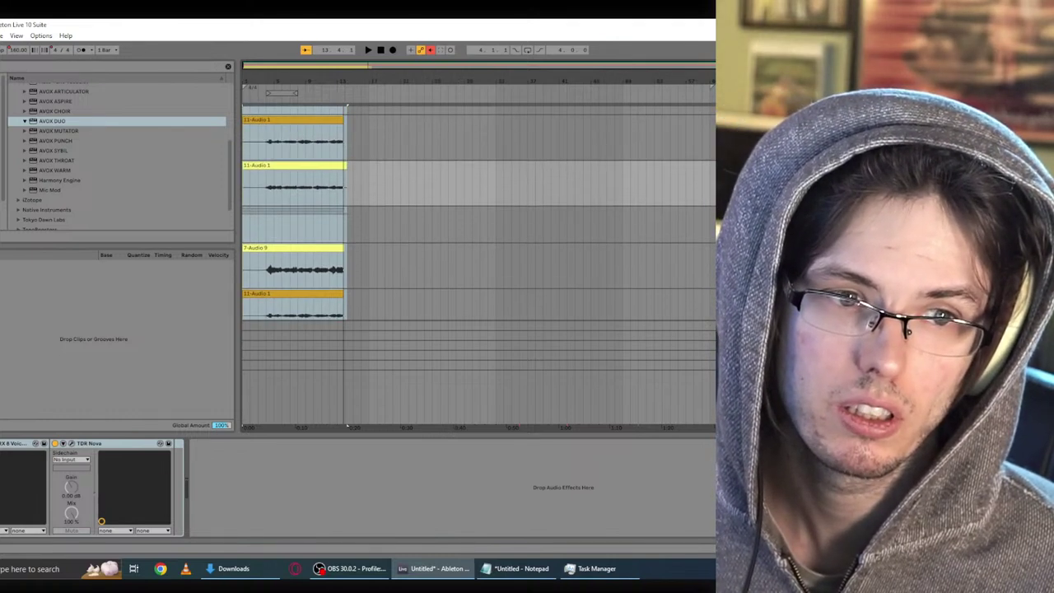
key(ctrl+t)
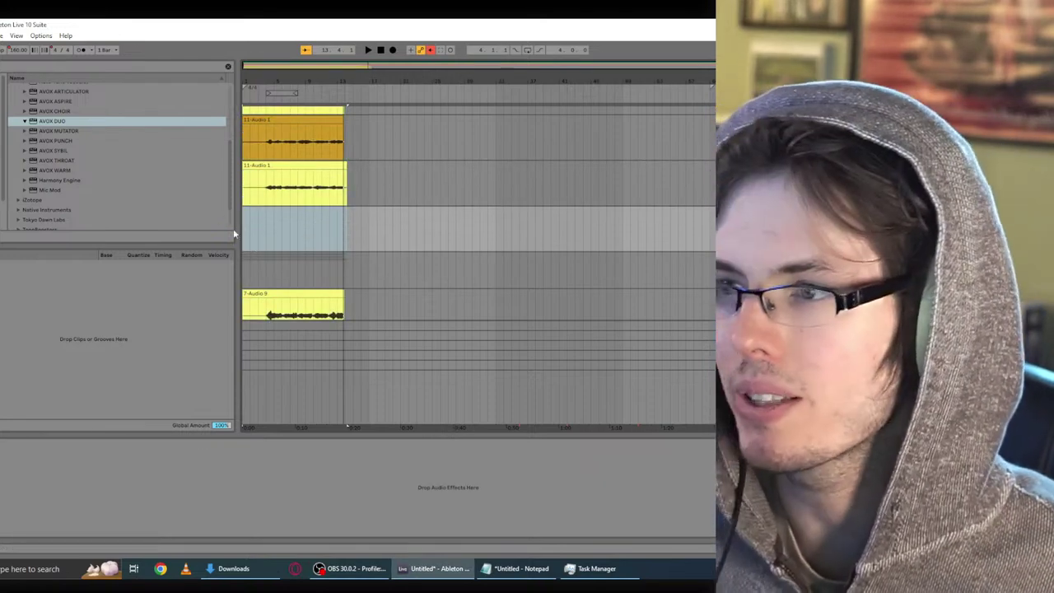
Step: Enable the metronome and record another vocal take on the new track from the start of the song
click(381, 51)
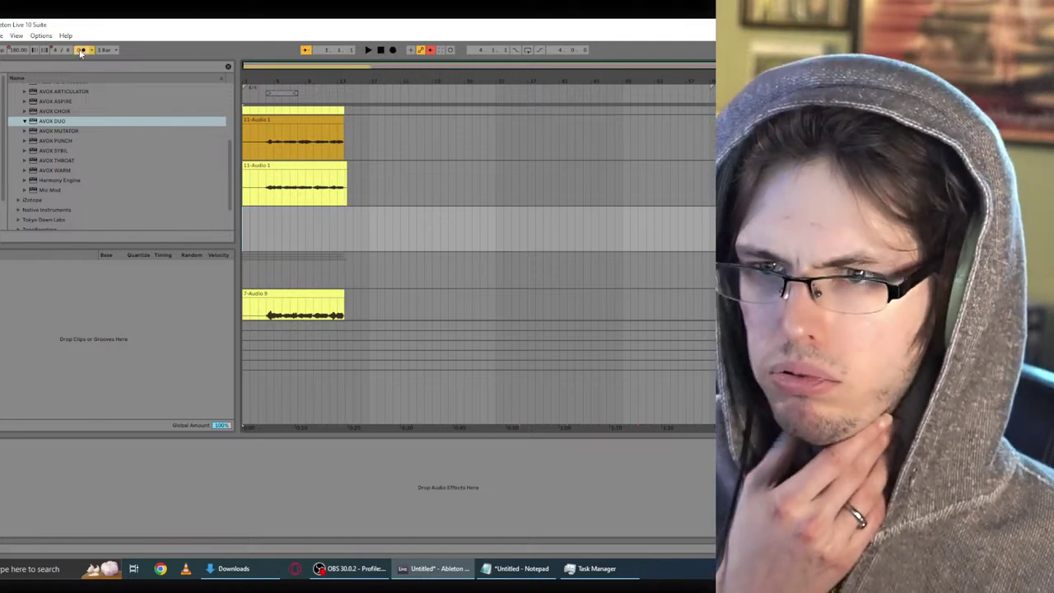
click(394, 50)
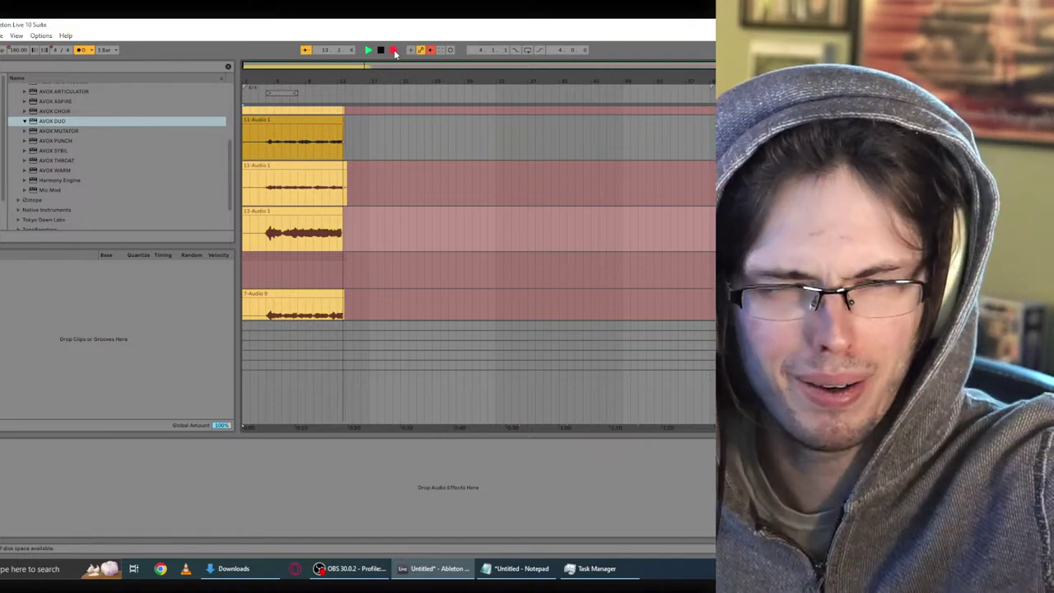
key(space)
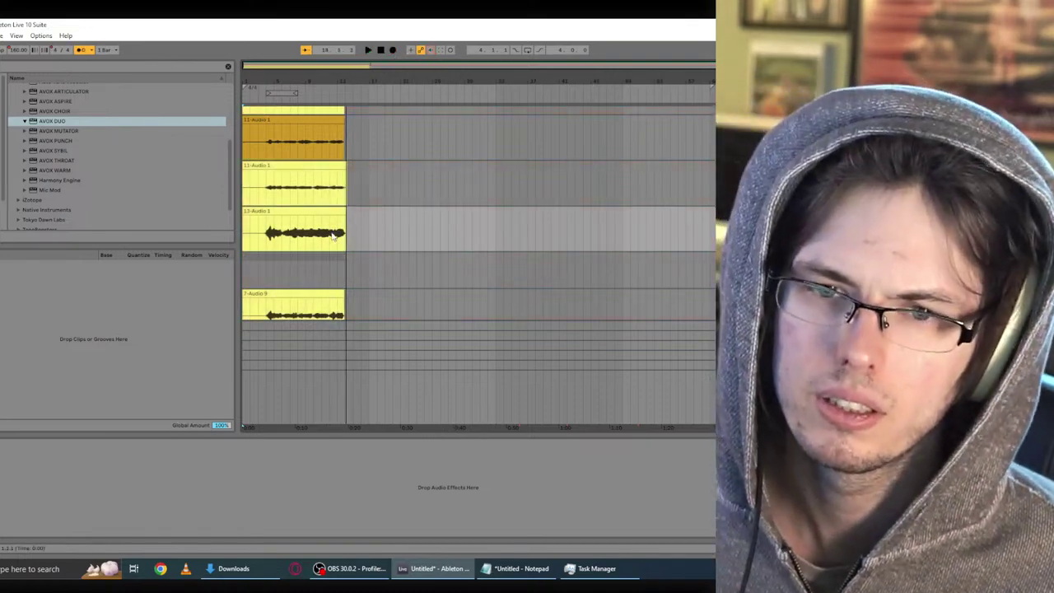
Step: Lower the clip gain of the newly recorded vocal take
double_click(321, 224)
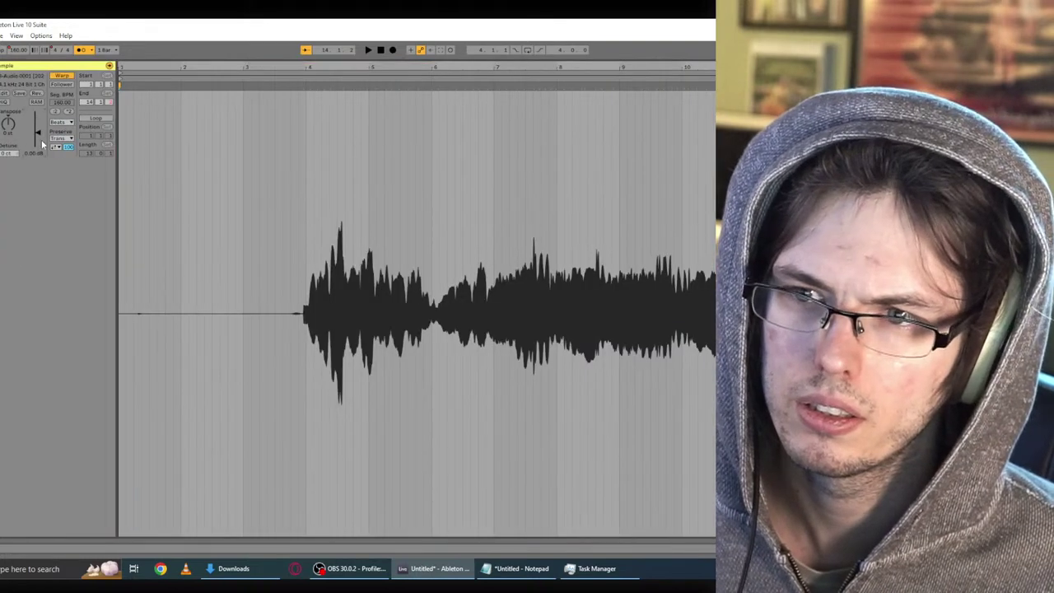
drag(38, 133, 38, 138)
key(shift+Tab)
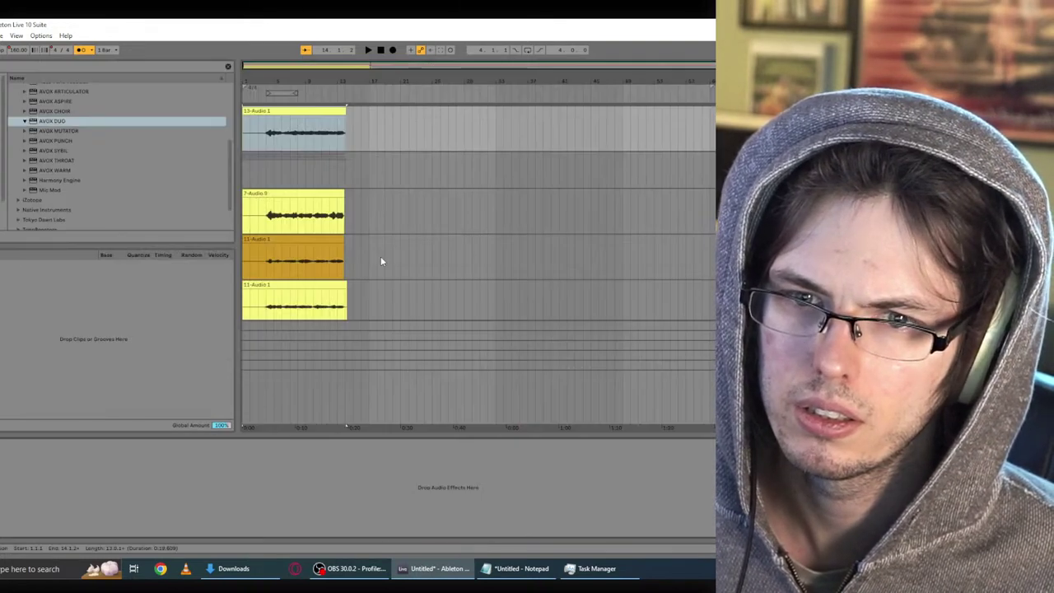
Step: Play the song from the start and listen to how the new 13-Audio 1 take blends with the other vocal layers
key(space)
key(z)
key(x)
scroll(510, 246, up, 2)
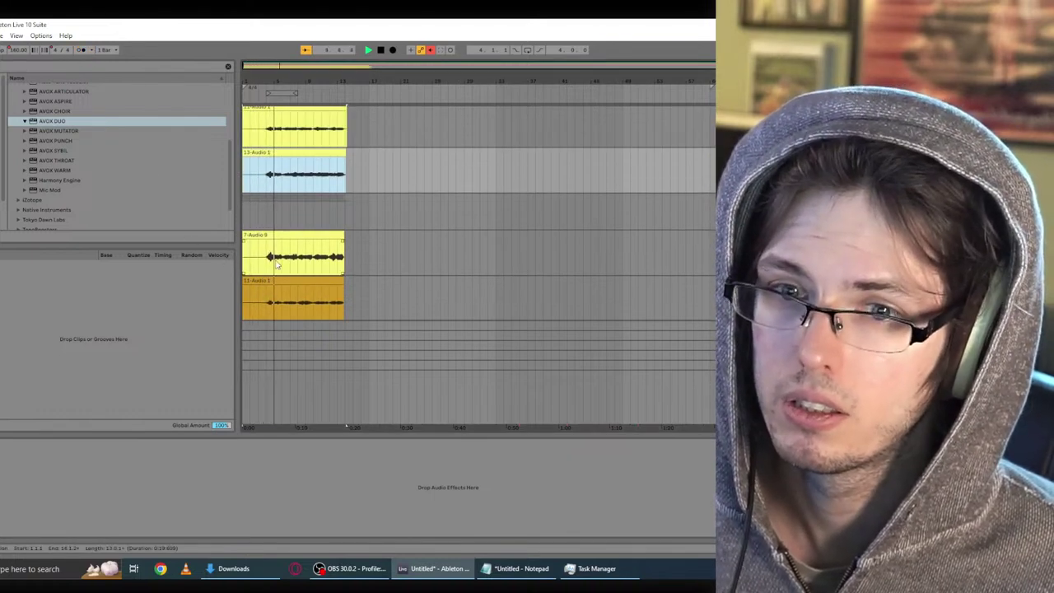
click(280, 235)
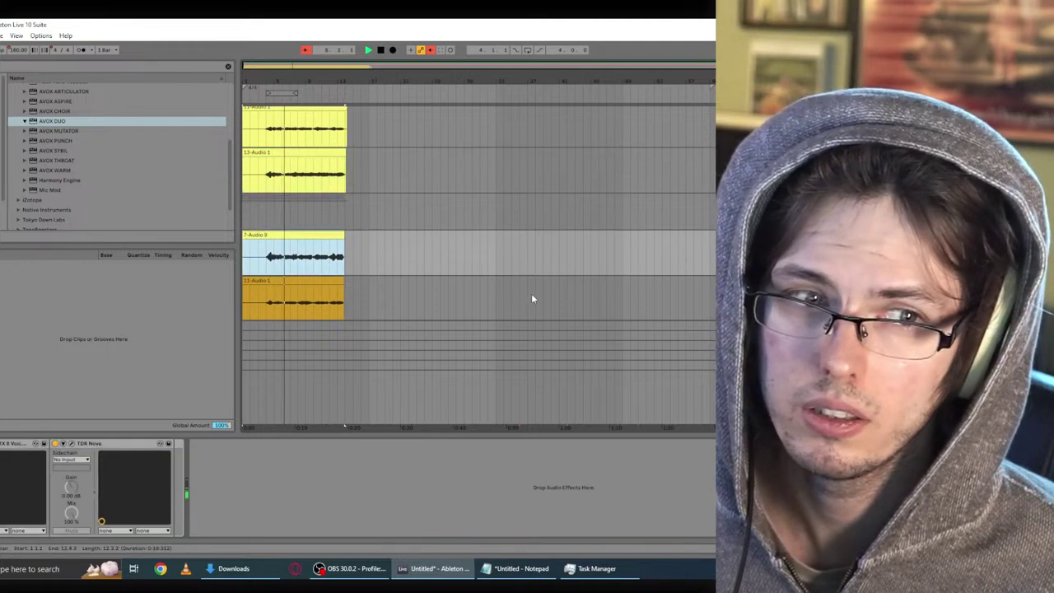
scroll(421, 293, up, 3)
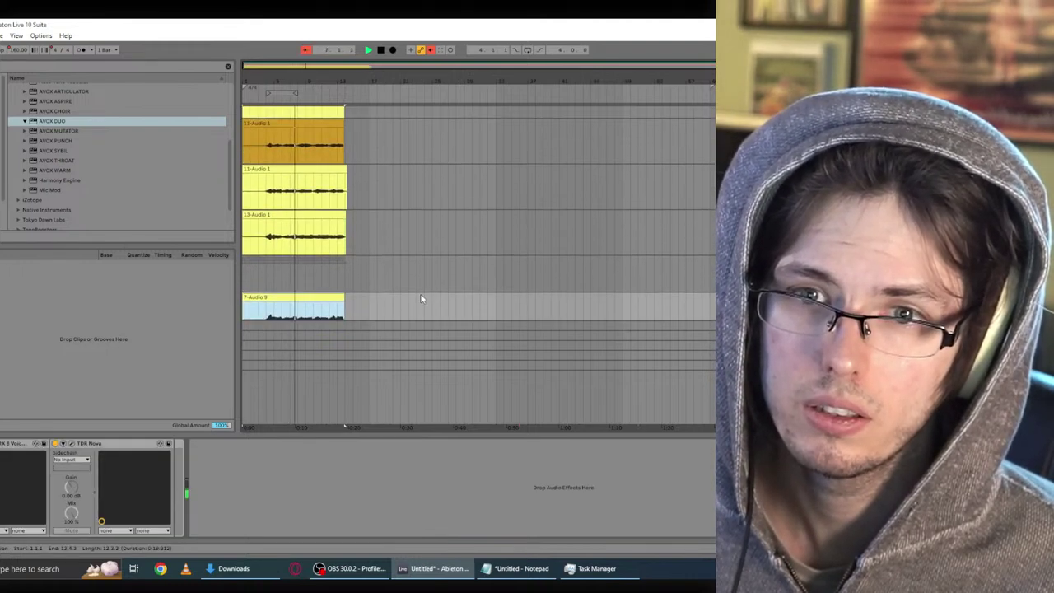
scroll(416, 292, up, 3)
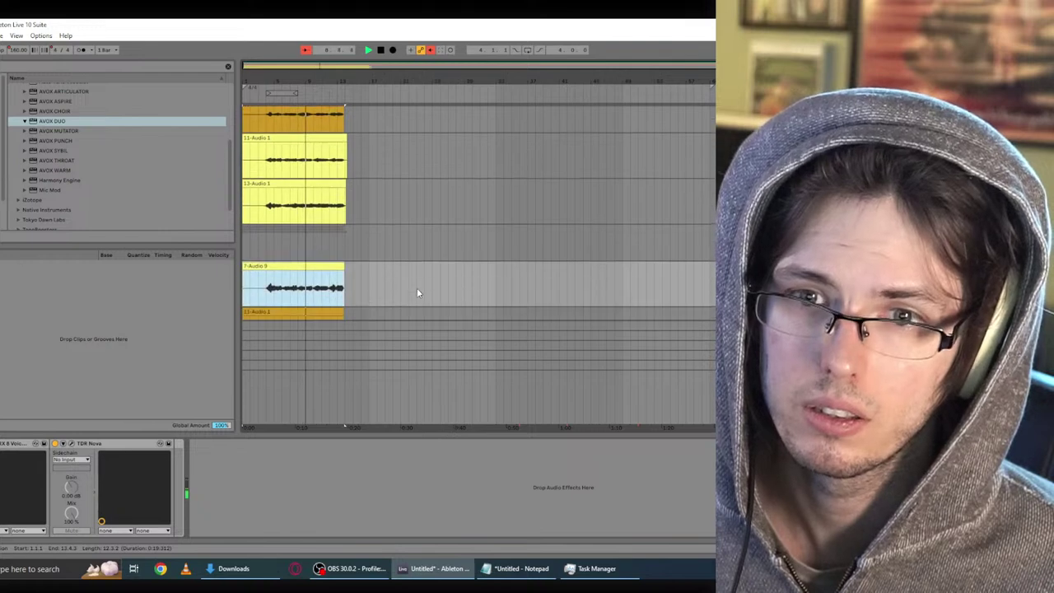
scroll(416, 289, up, 3)
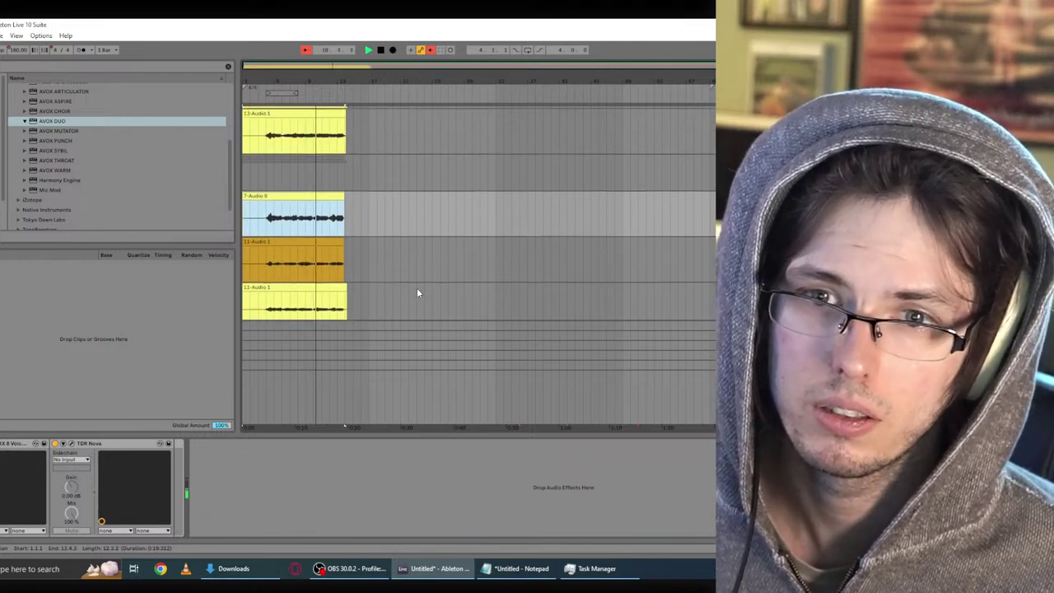
scroll(418, 289, up, 2)
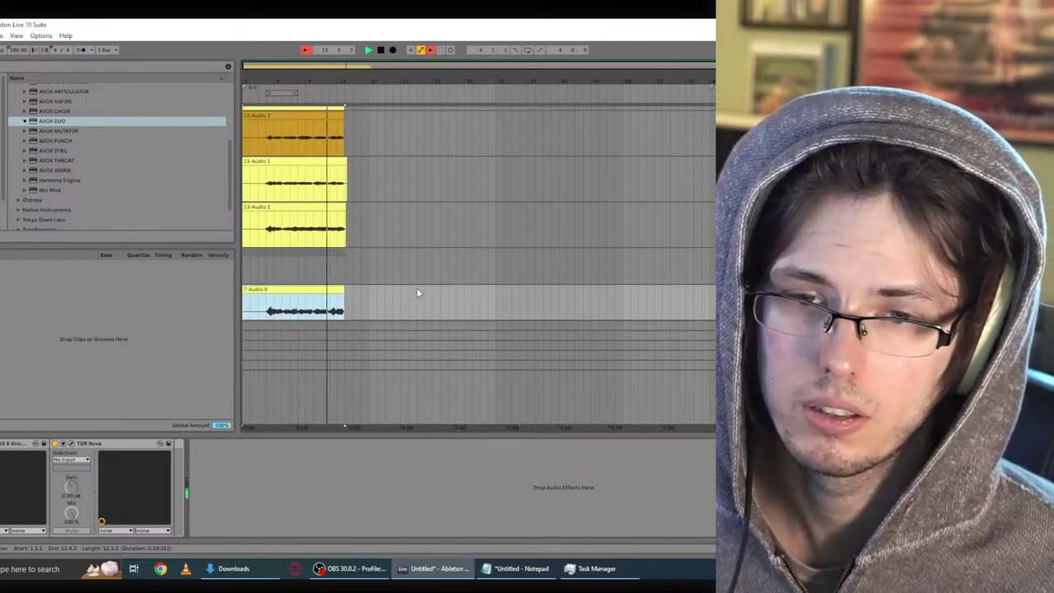
scroll(425, 287, down, 1)
scroll(424, 286, down, 3)
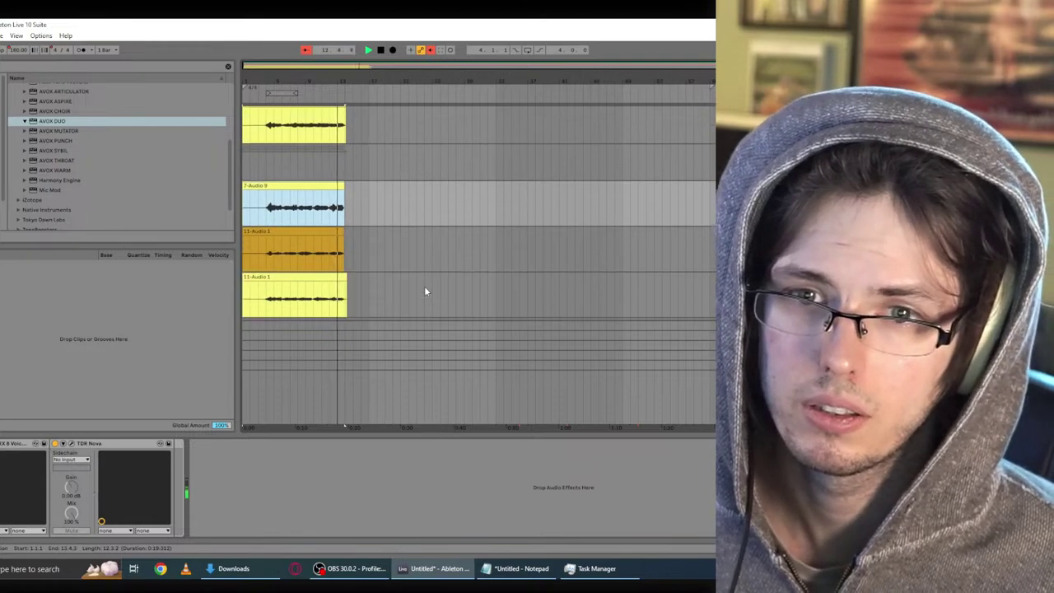
key(space)
Step: Insert a new audio track below the last vocal layer, 13-Audio 1
click(712, 162)
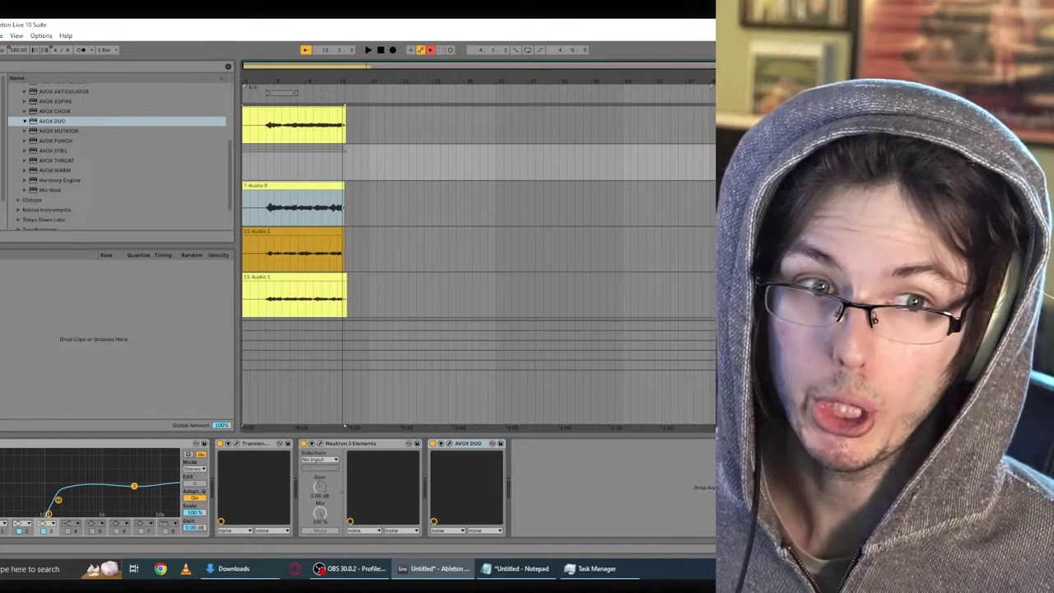
scroll(478, 212, down, 5)
click(712, 124)
scroll(478, 211, up, 3)
key(space)
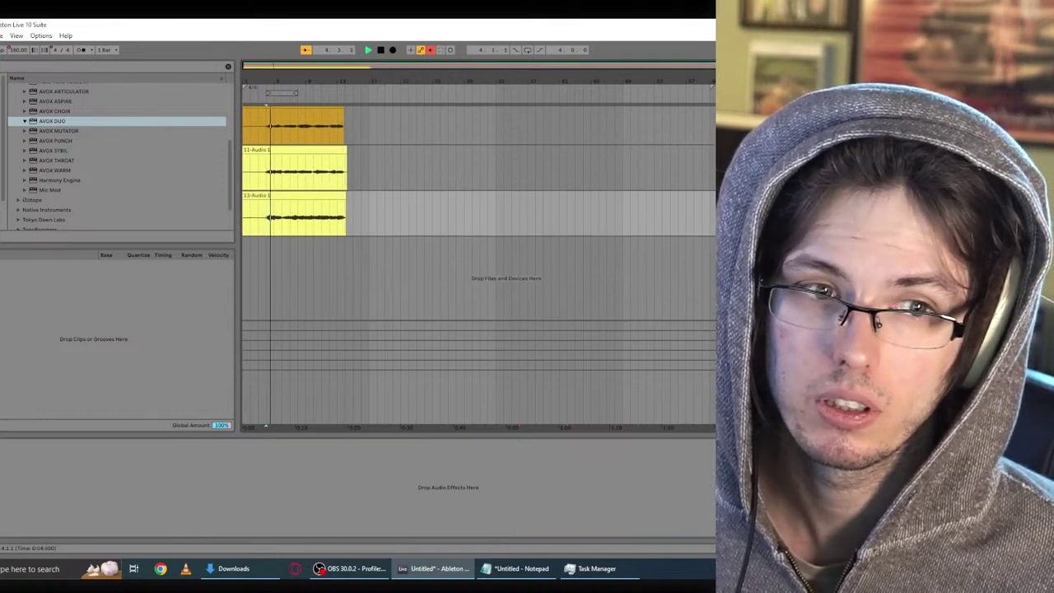
key(space)
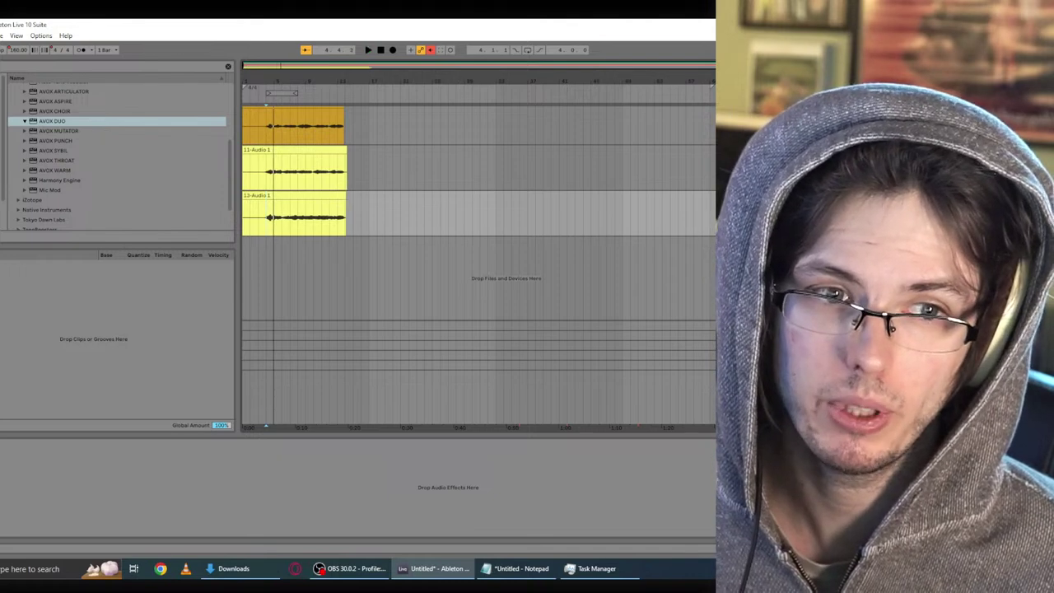
key(ctrl+t)
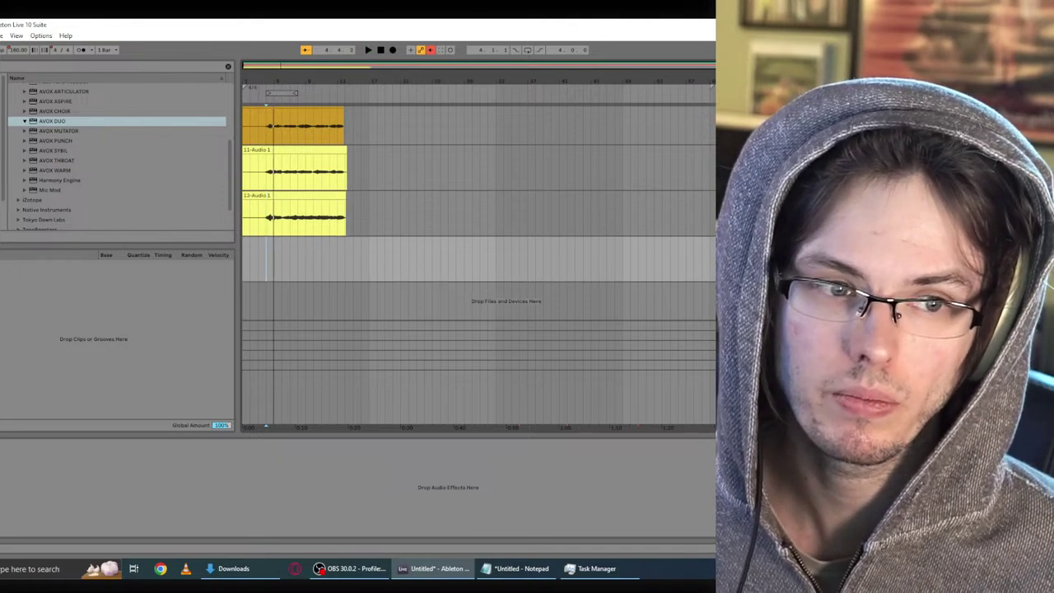
Step: Record another vocal take on the new track with the metronome on, and lower the new clip's gain
click(392, 50)
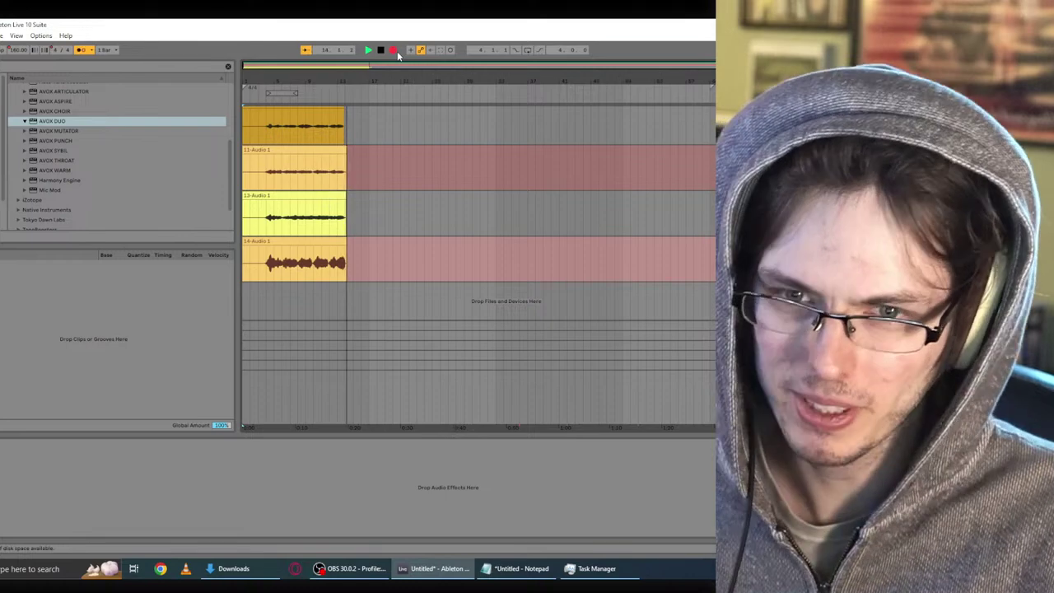
key(space)
double_click(336, 233)
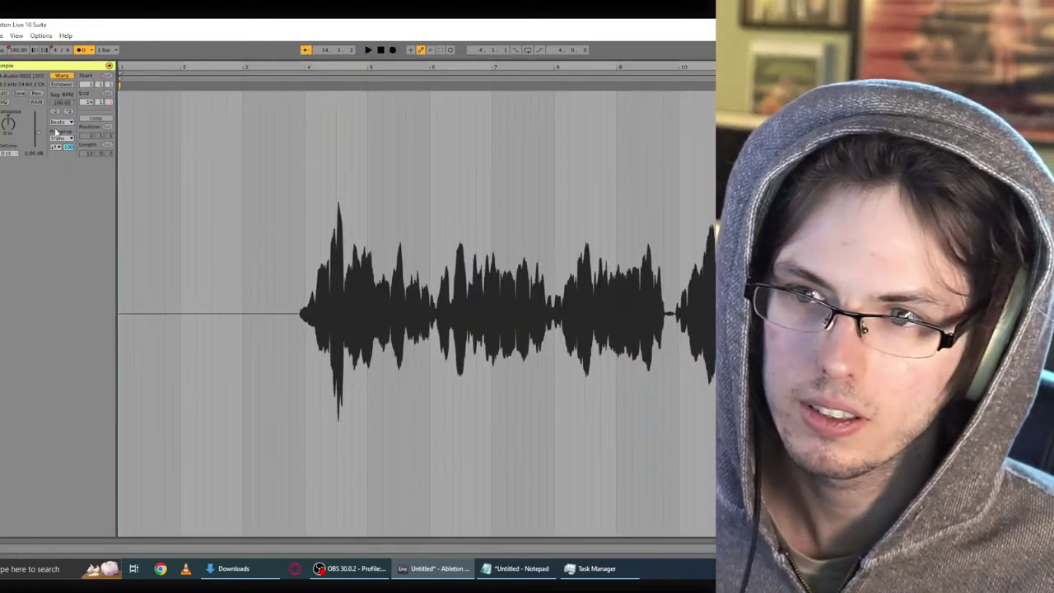
drag(39, 133, 39, 138)
key(shift+Tab)
Step: Play the stacked vocals from their entry in bar 4 to hear the 14-Audio 1 take in context
key(space)
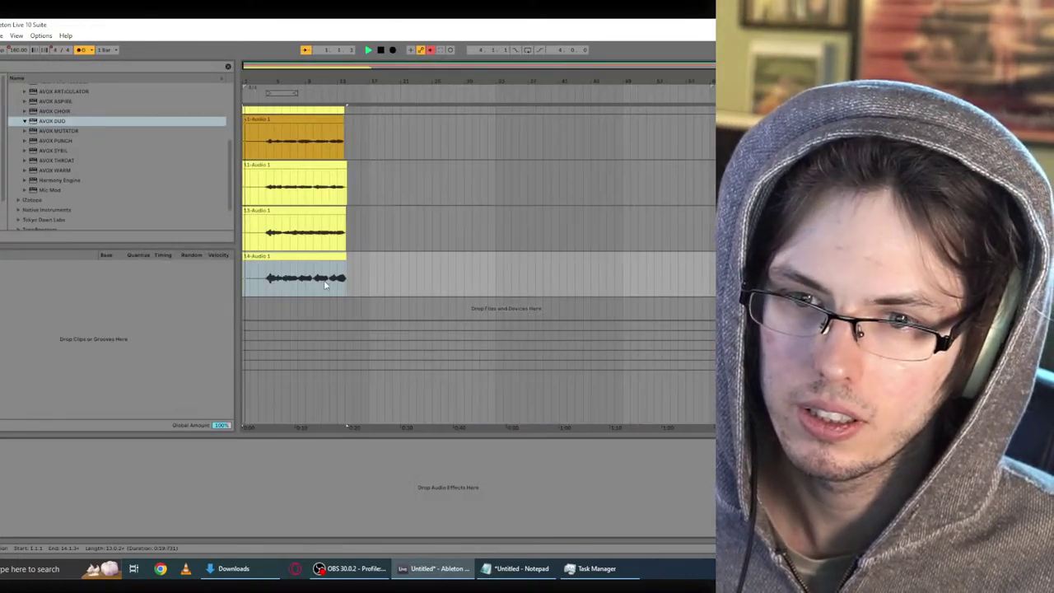
key(z)
key(space)
click(376, 288)
key(space)
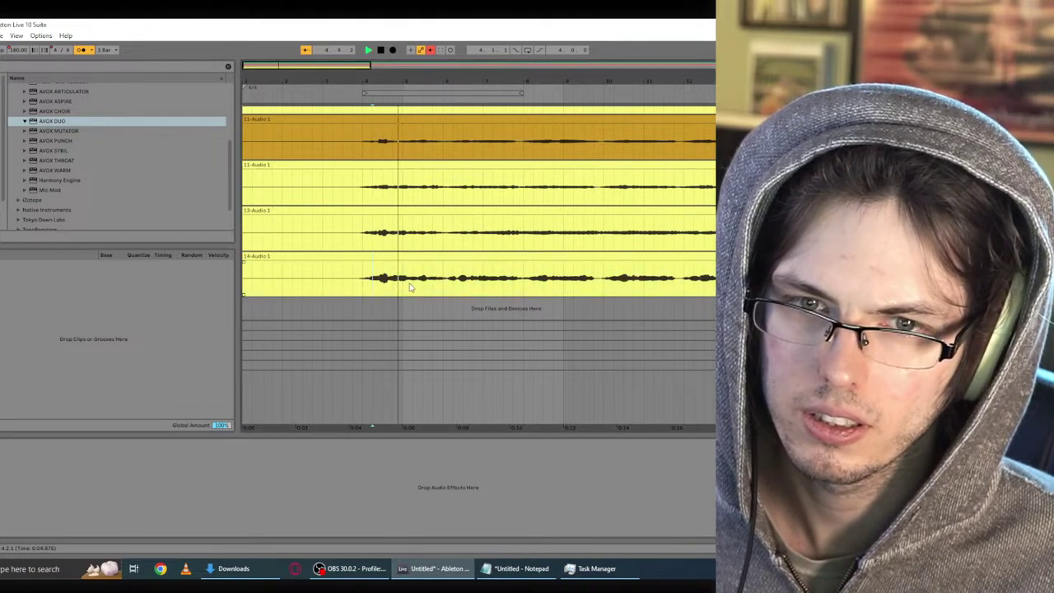
scroll(428, 284, up, 2)
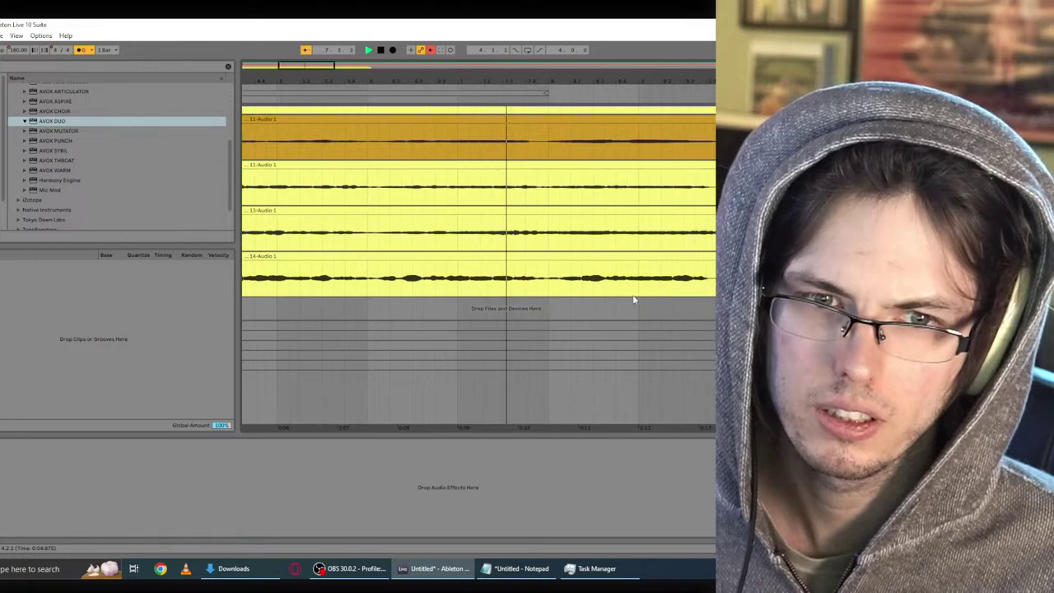
scroll(584, 288, down, 3)
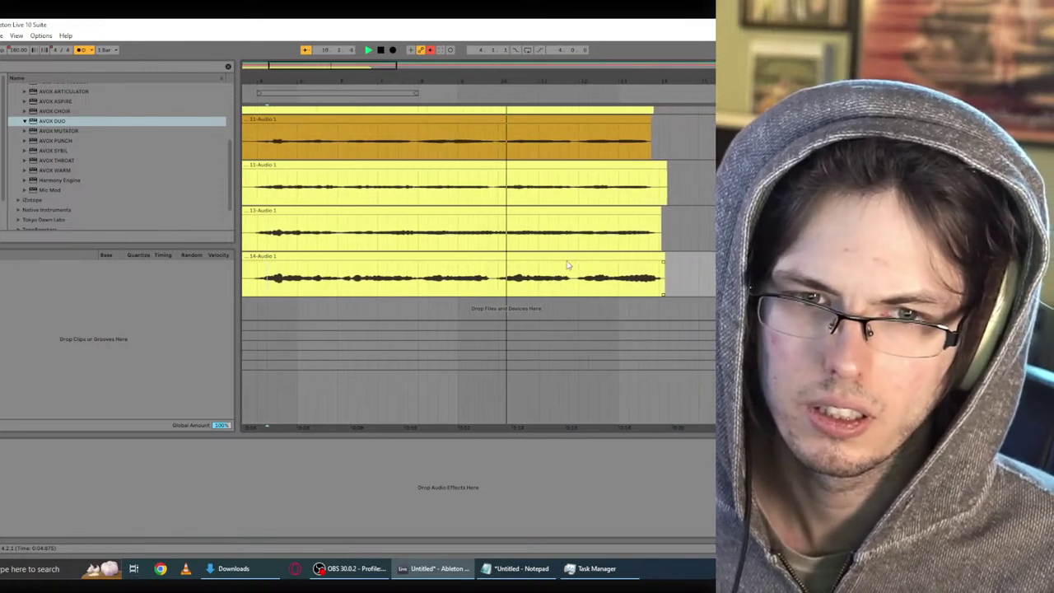
Step: Add an audio track below the 14-Audio 1 layer and record a further vocal take on it
click(566, 257)
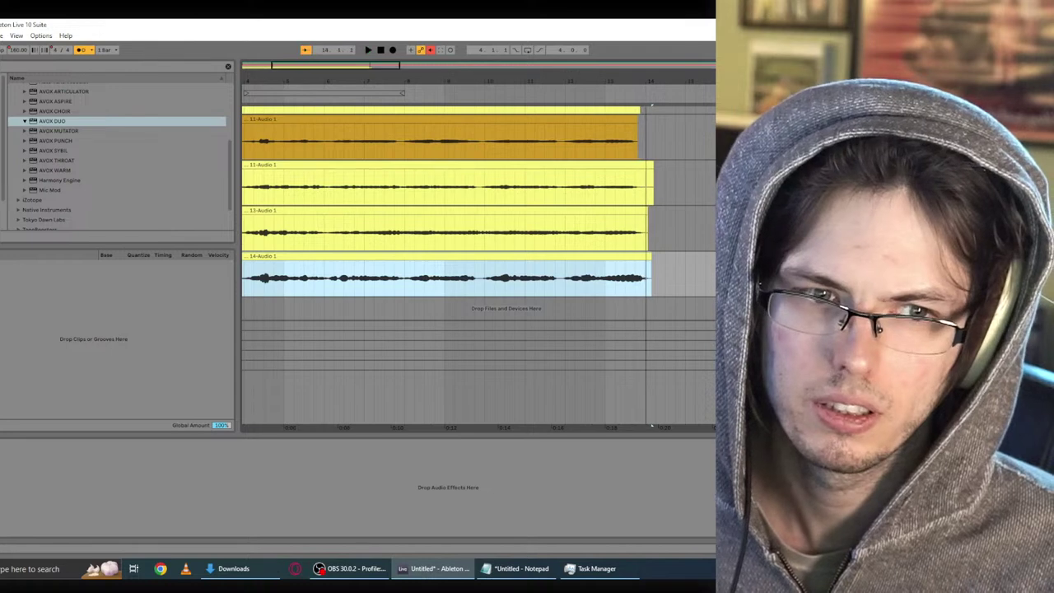
click(666, 276)
key(ctrl+t)
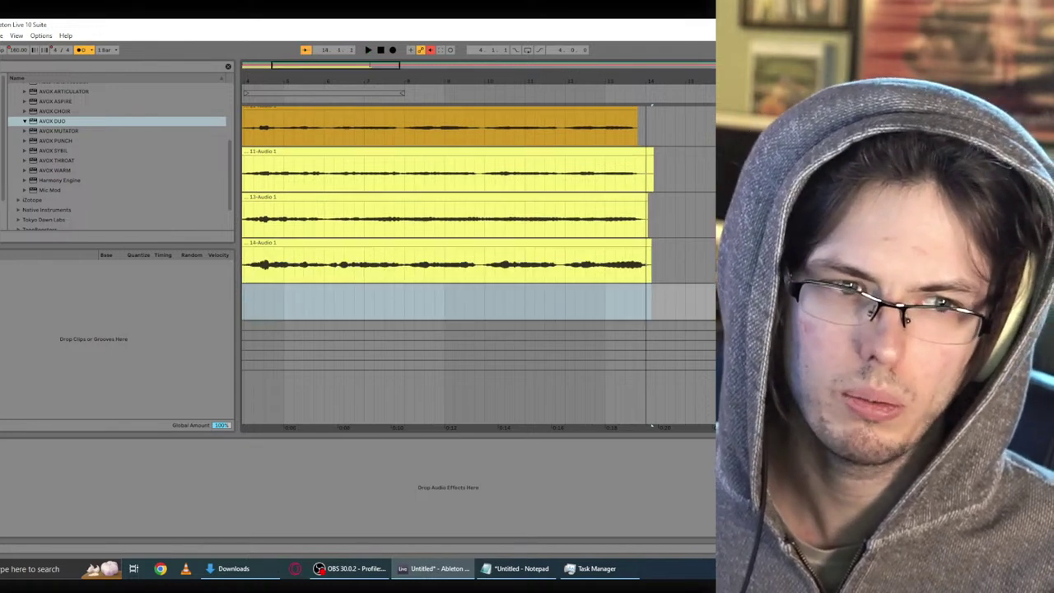
click(394, 50)
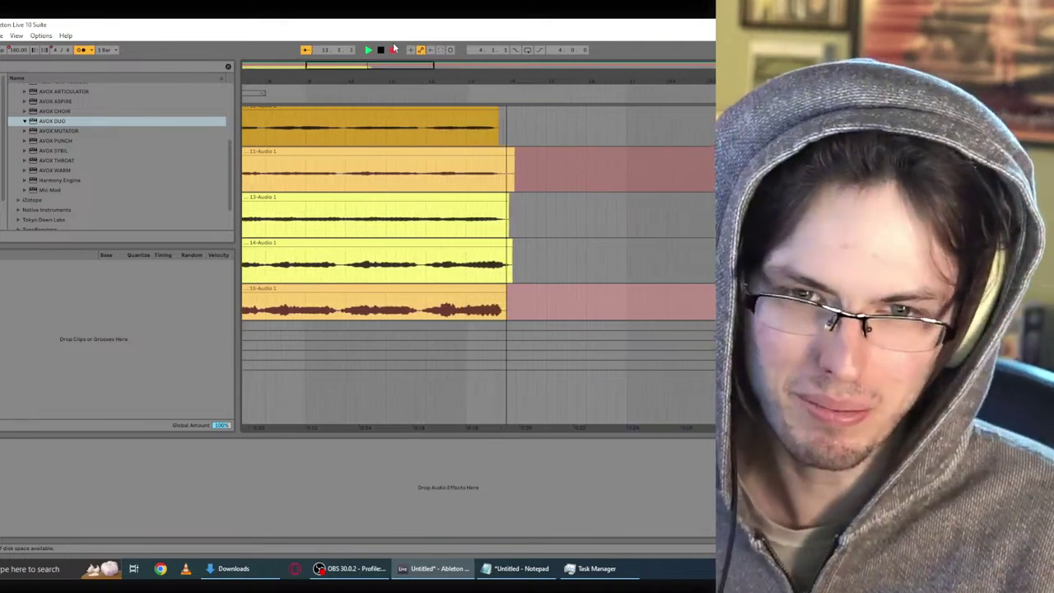
key(space)
Step: Lower the clip gain of the 15-Audio 1 take while the song plays from the start
key(space)
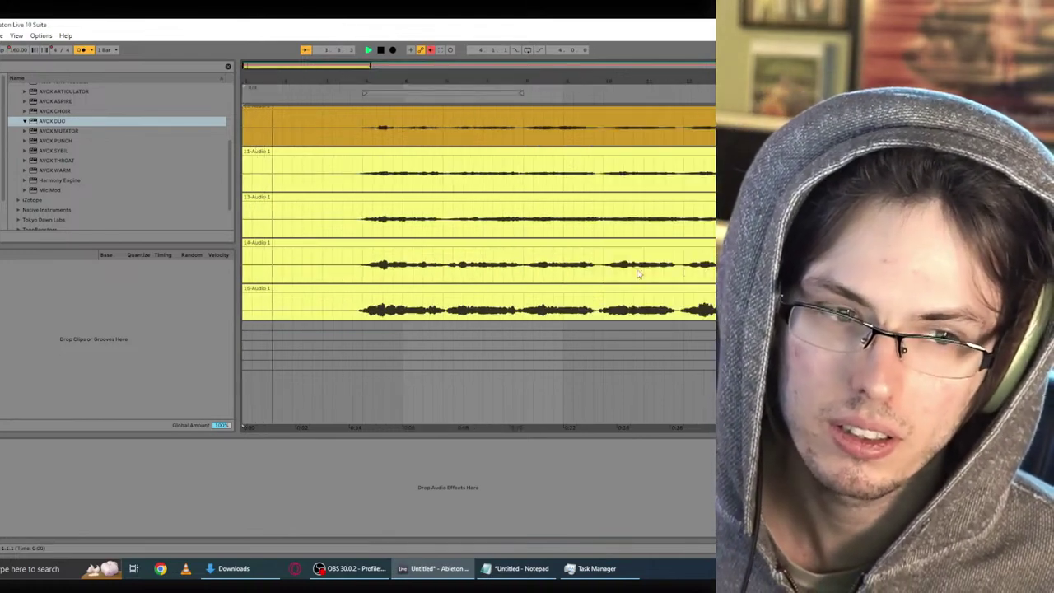
key(space)
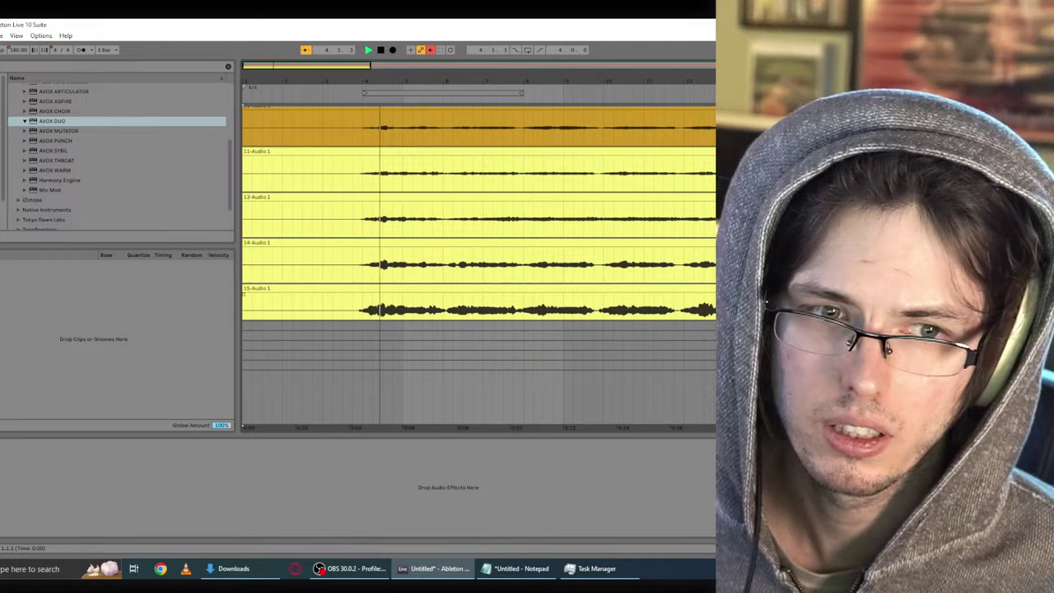
double_click(692, 287)
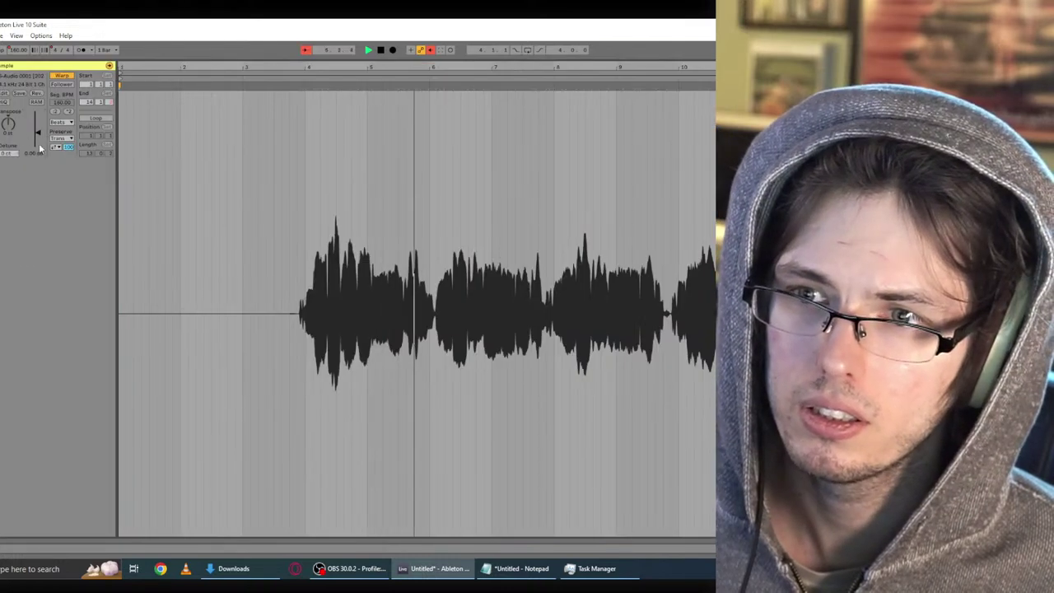
drag(39, 143, 39, 161)
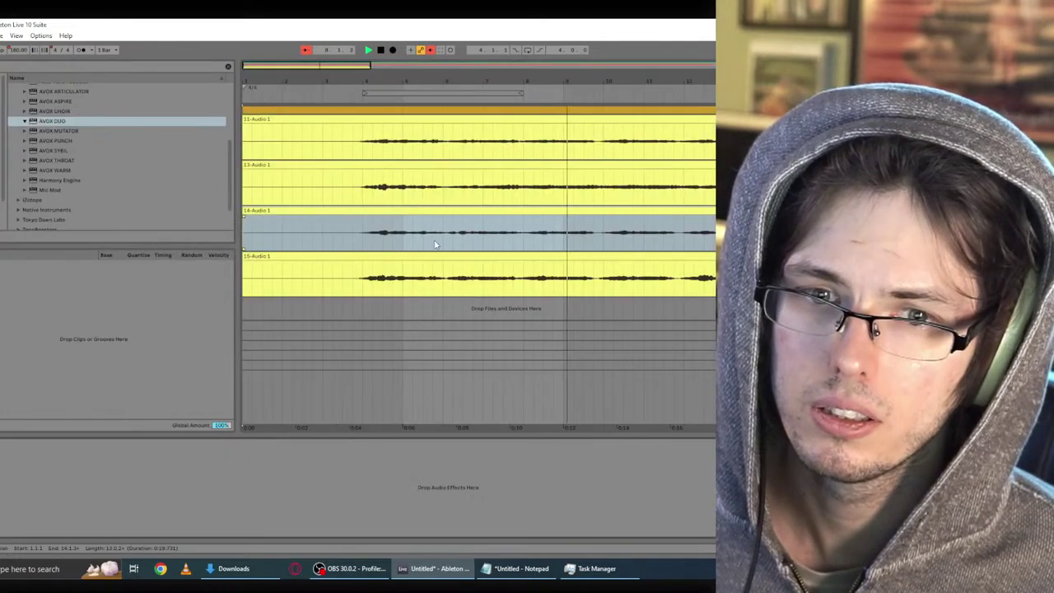
Step: Stop playback and inspect the waveforms of the stacked vocal layers up close in the arrangement
click(370, 247)
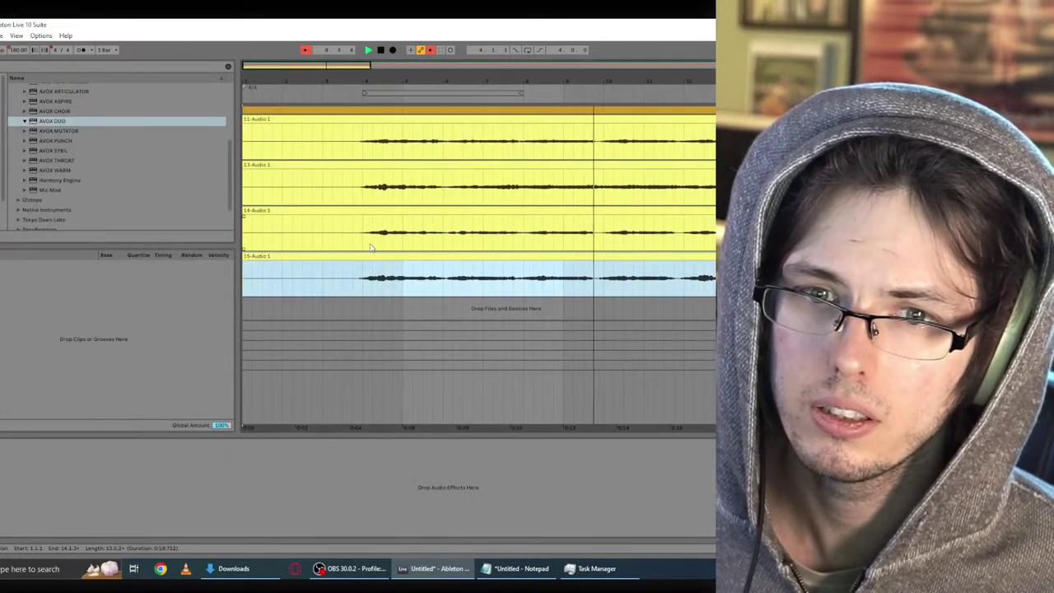
scroll(371, 247, up, 3)
key(space)
scroll(496, 249, down, 1)
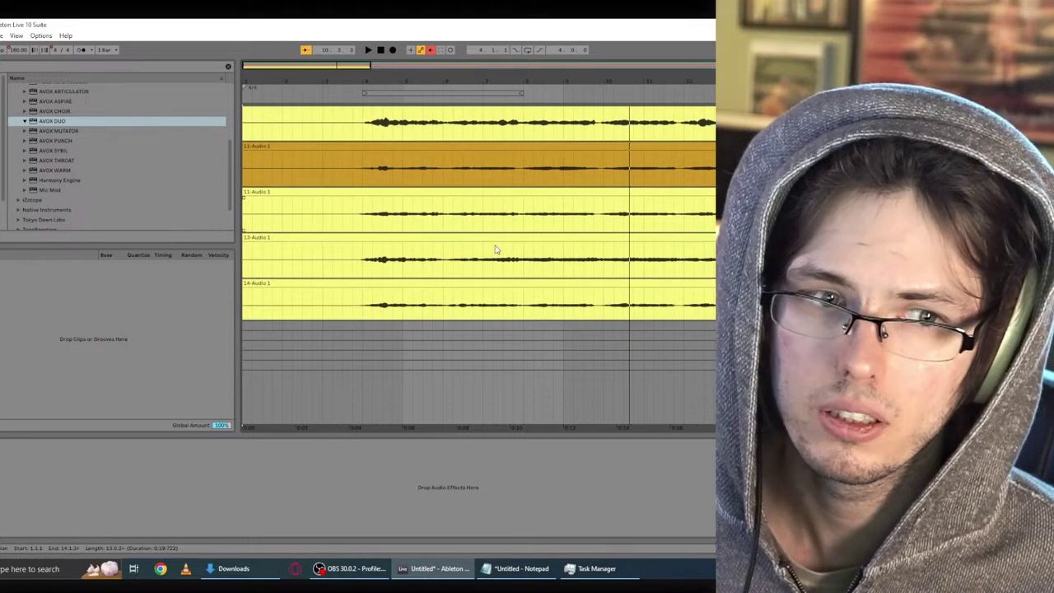
scroll(496, 249, down, 2)
scroll(396, 284, up, 4)
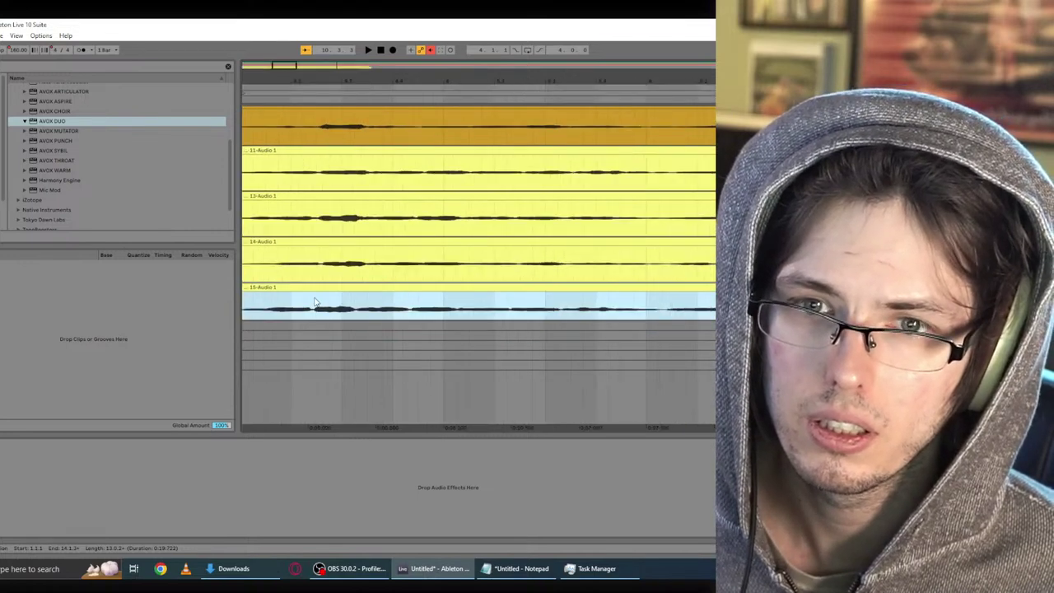
scroll(315, 302, up, 3)
scroll(314, 303, down, 2)
Step: Play the song from the start and review the complete stack of vocal layers, including the 15-Audio 1 take
key(space)
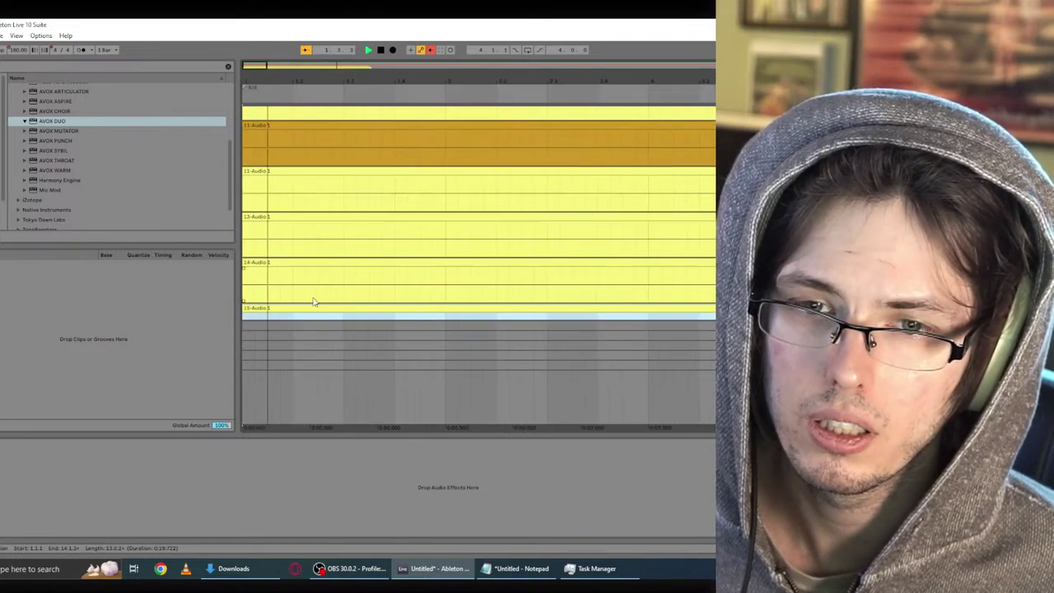
scroll(543, 282, down, 4)
scroll(607, 271, down, 2)
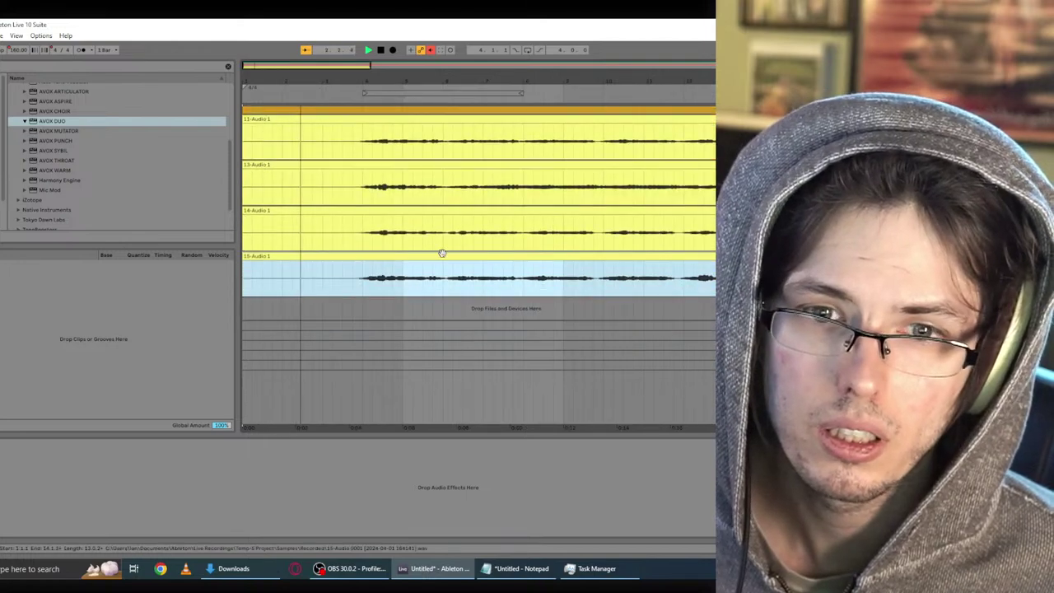
key(Tab)
key(Tab)
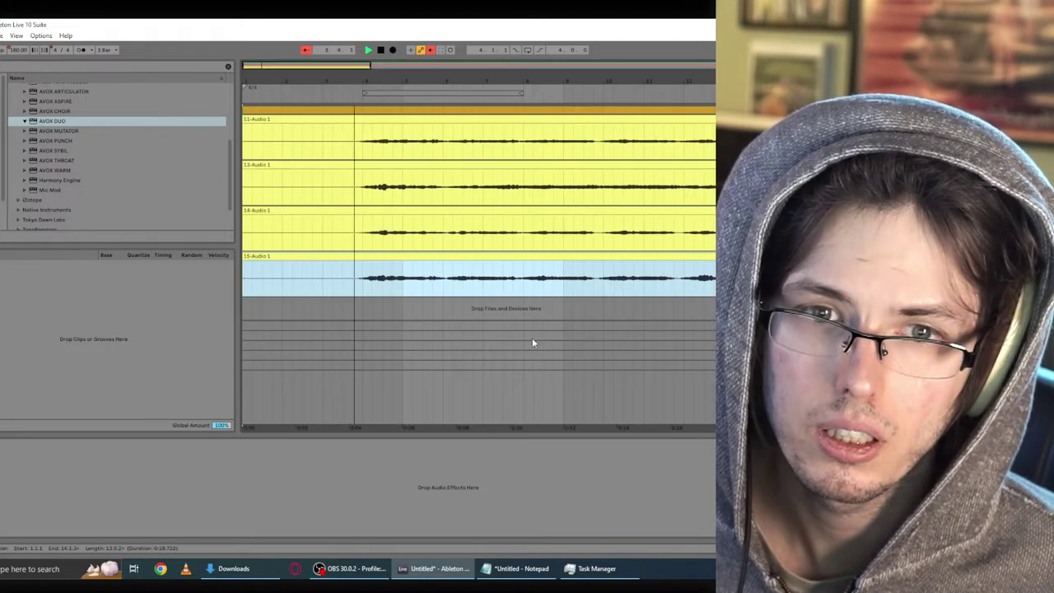
scroll(557, 333, up, 2)
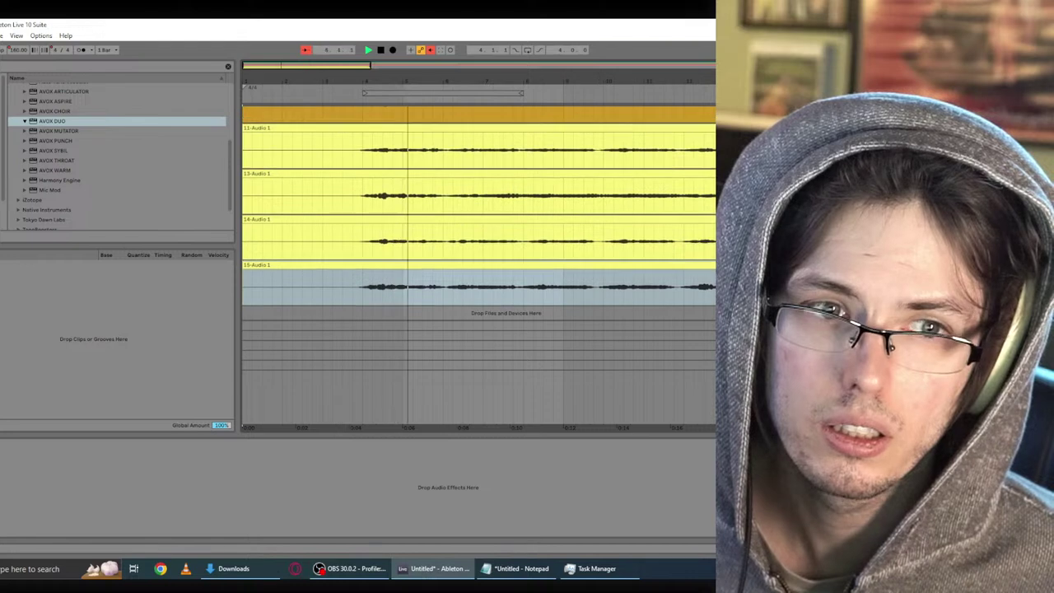
scroll(478, 263, up, 6)
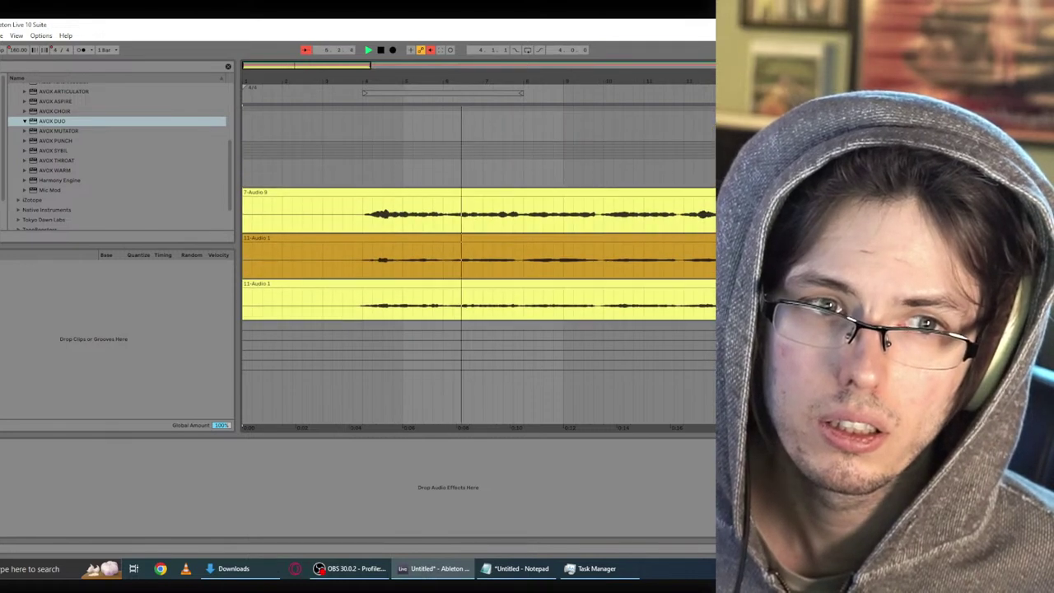
scroll(504, 248, down, 4)
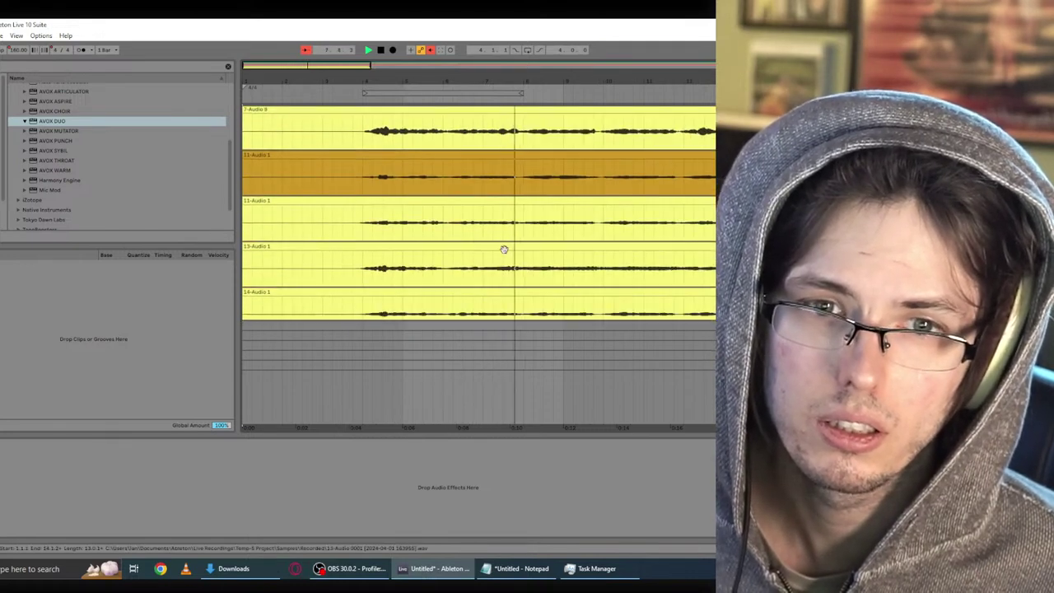
scroll(522, 247, up, 4)
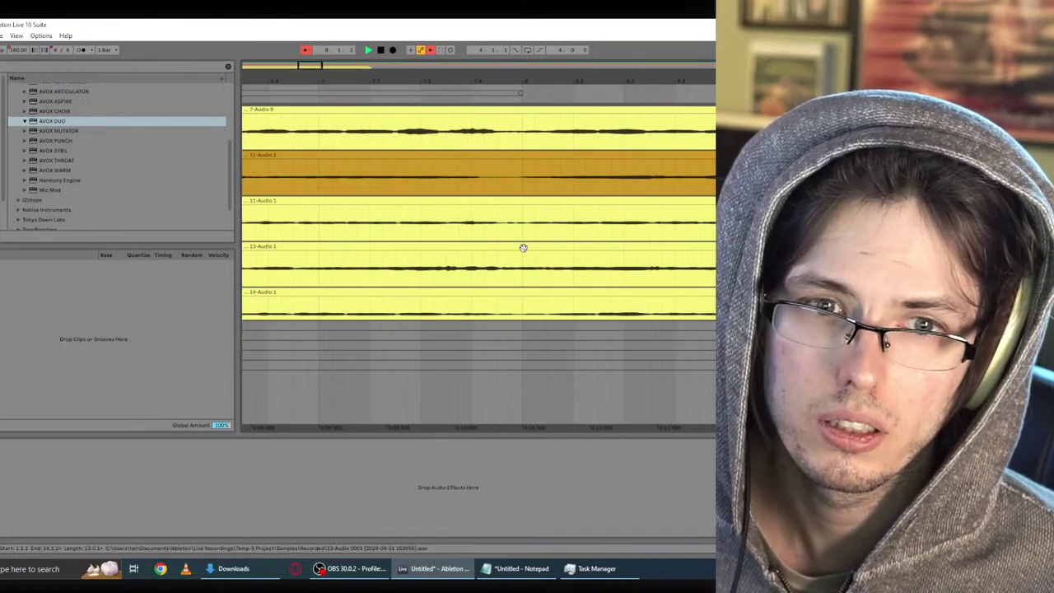
scroll(522, 247, down, 2)
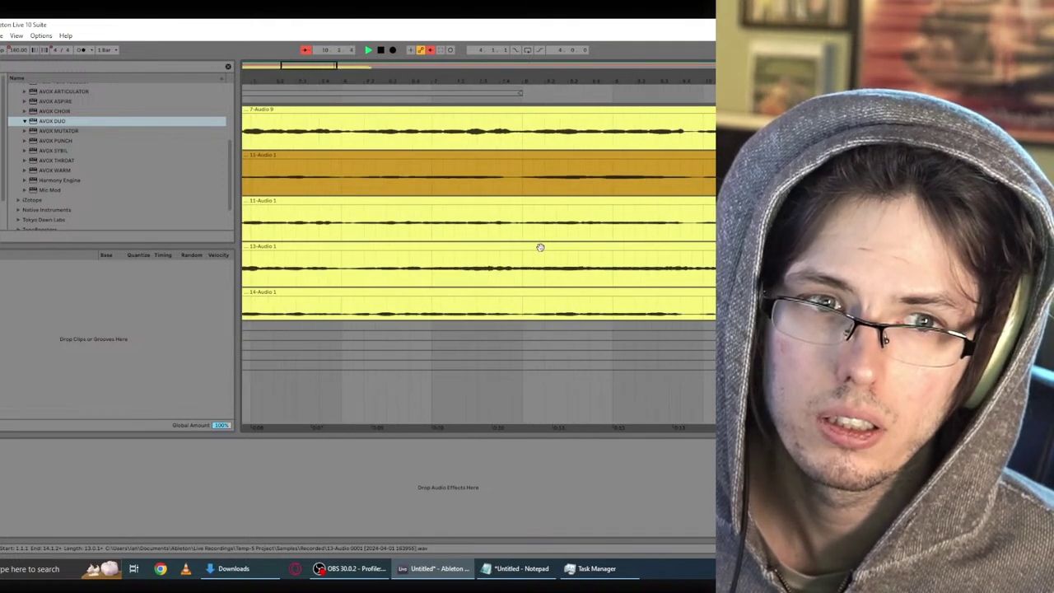
Step: Listen to the stacked vocal layers through to the end of the takes and stop playback
scroll(540, 247, down, 2)
scroll(508, 250, up, 3)
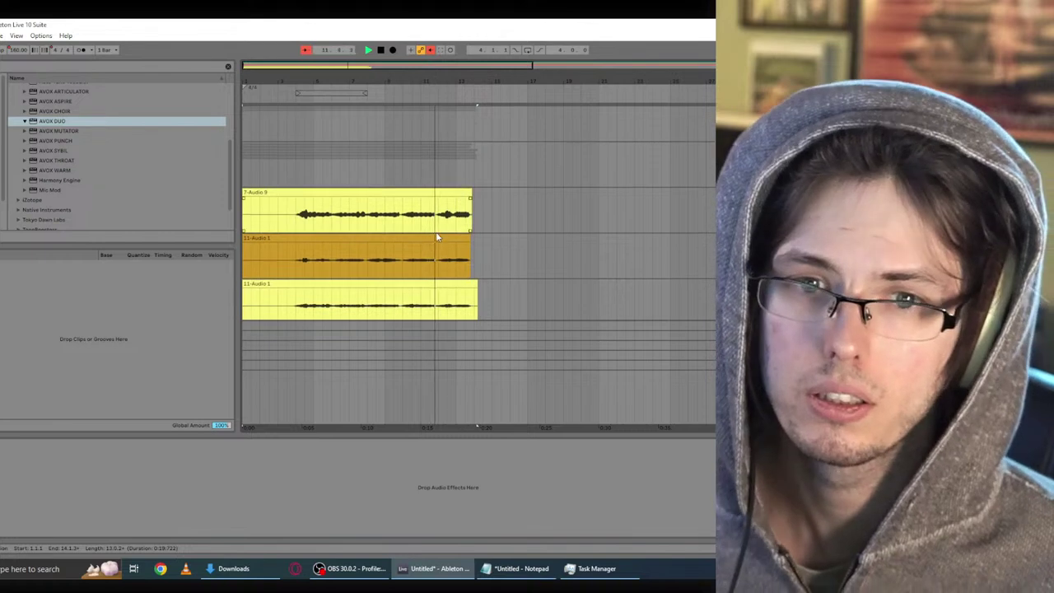
scroll(441, 246, up, 2)
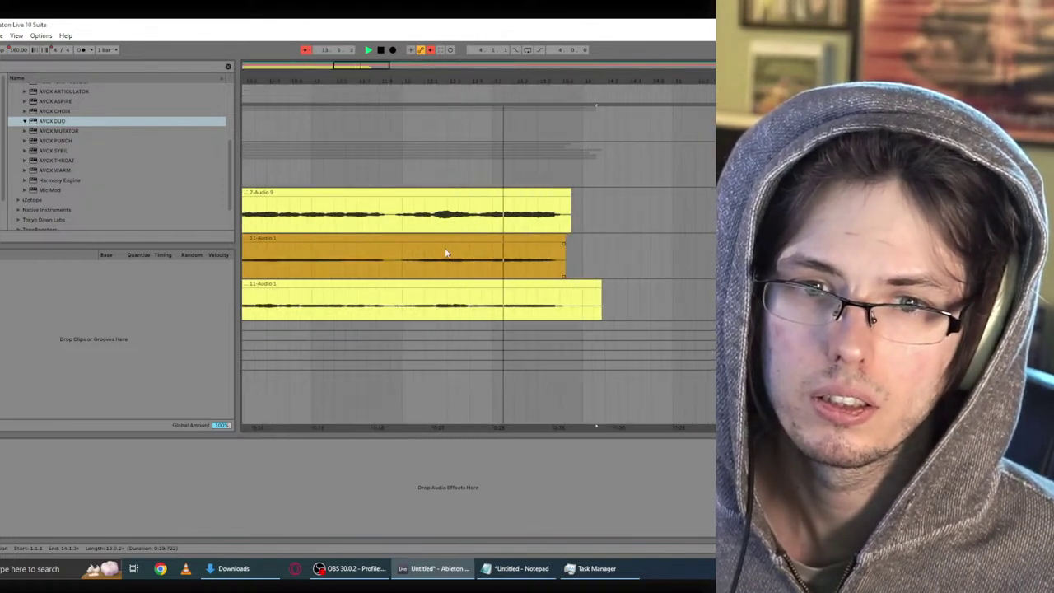
key(space)
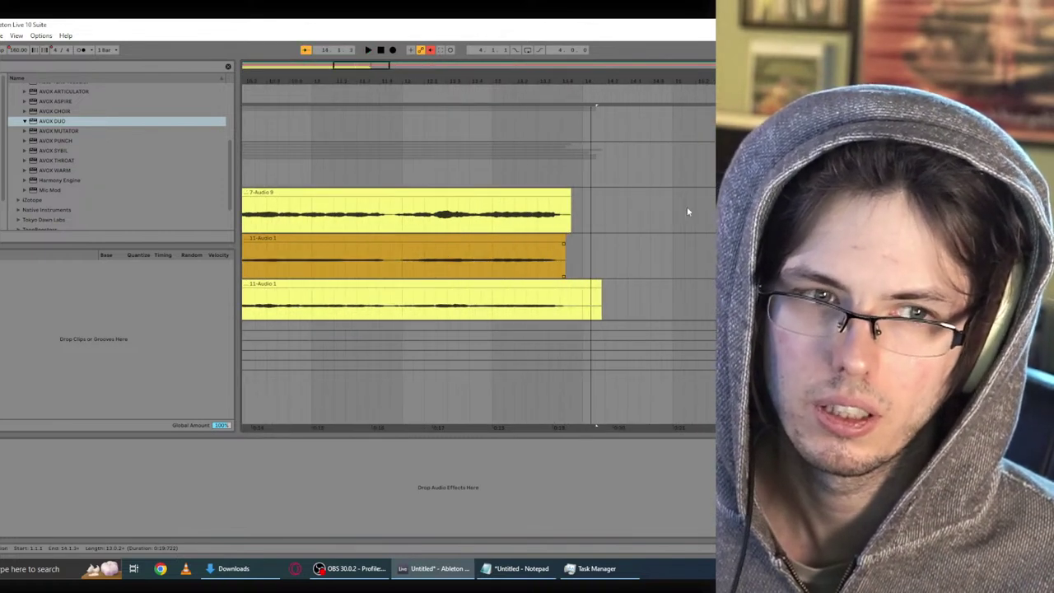
Step: Bypass and delete Neutron 3 Elements from the vocal group's effect chain while the song plays from the start
click(741, 165)
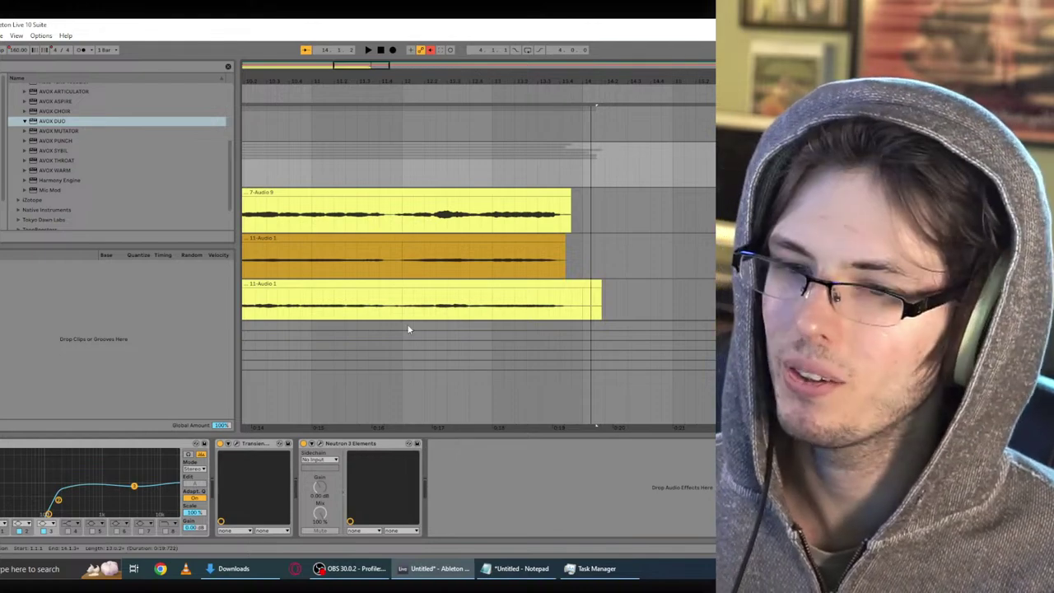
key(space)
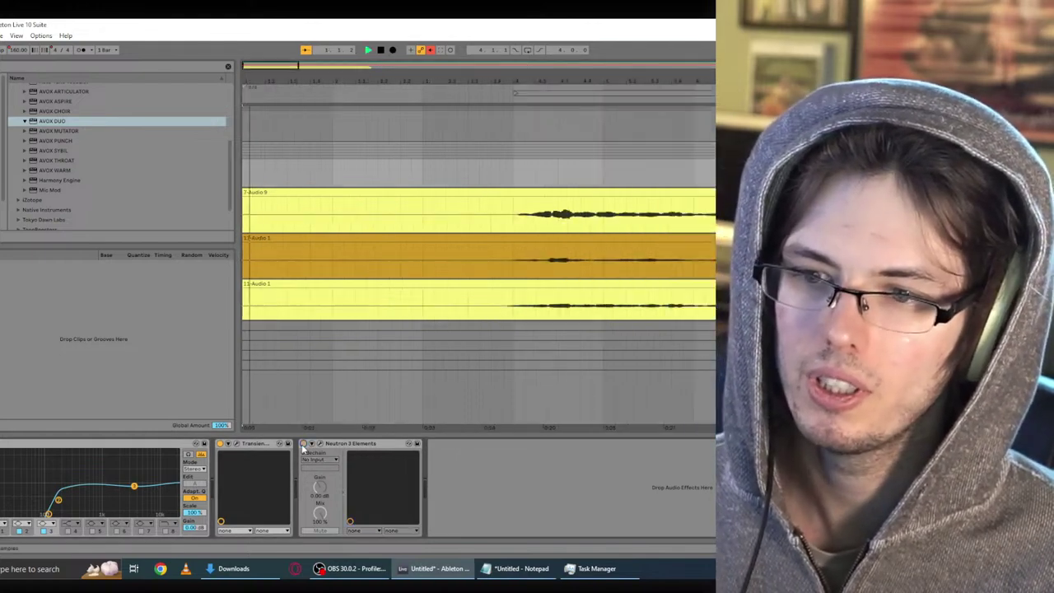
click(303, 444)
click(348, 444)
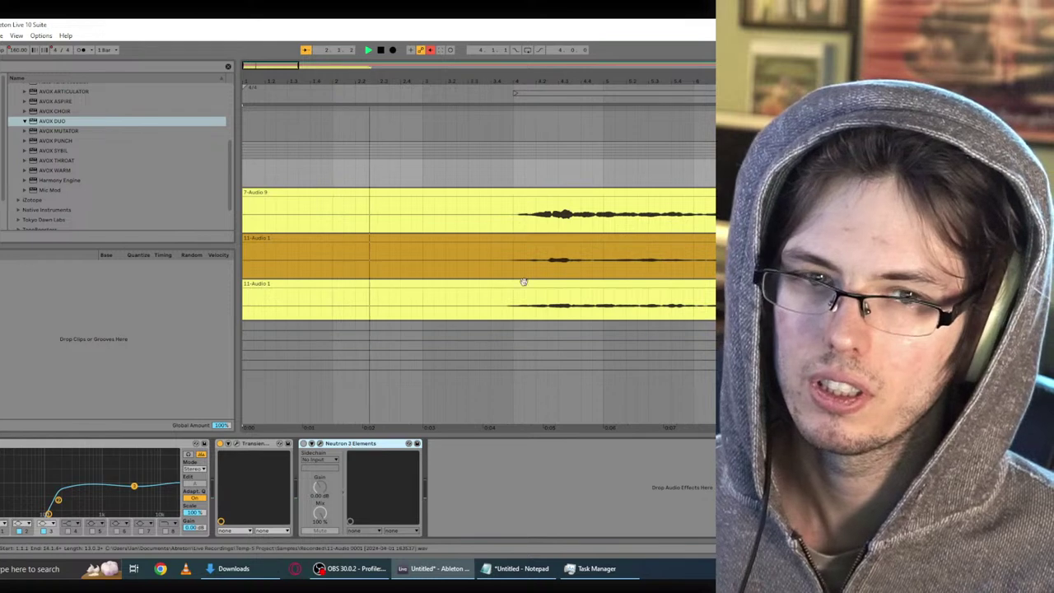
key(Delete)
Step: Copy the RX 8 Voice effect from the orange vocal layer onto the yellow 11-Audio 1 layer below it
click(741, 255)
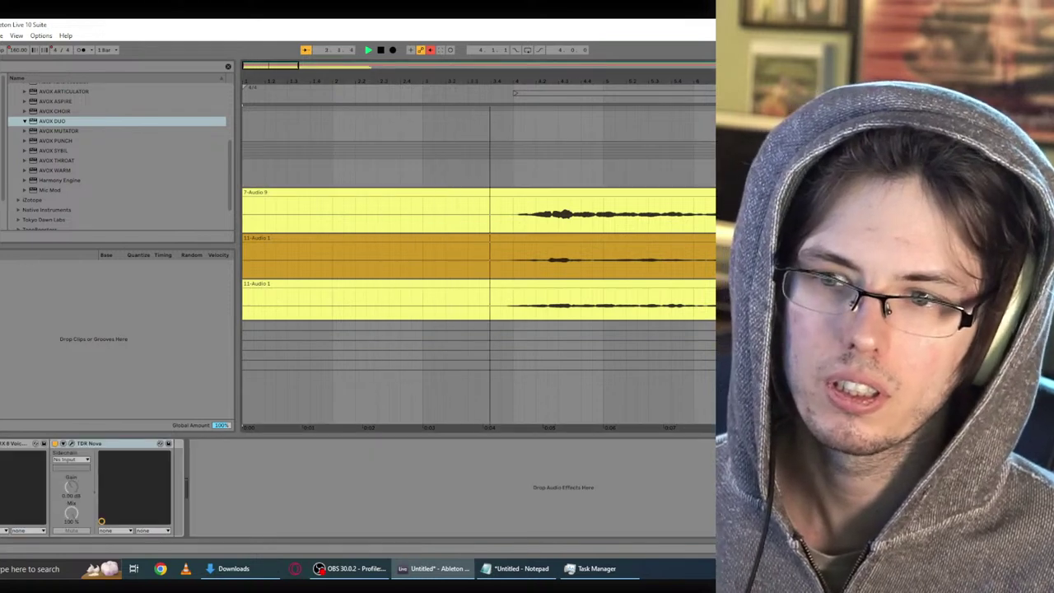
key(Down)
key(Up)
key(Down)
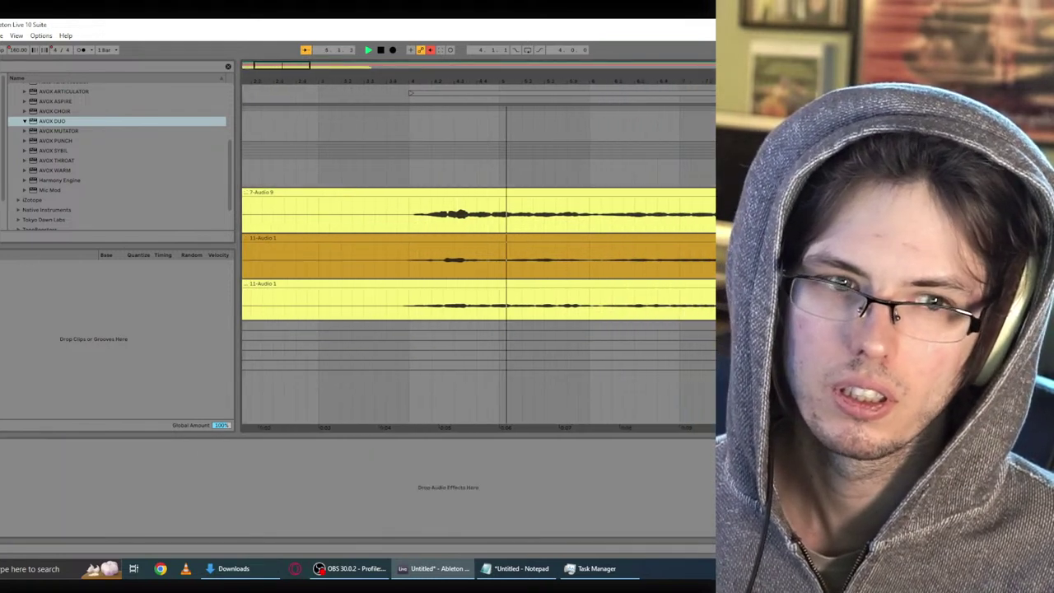
key(Up)
click(13, 444)
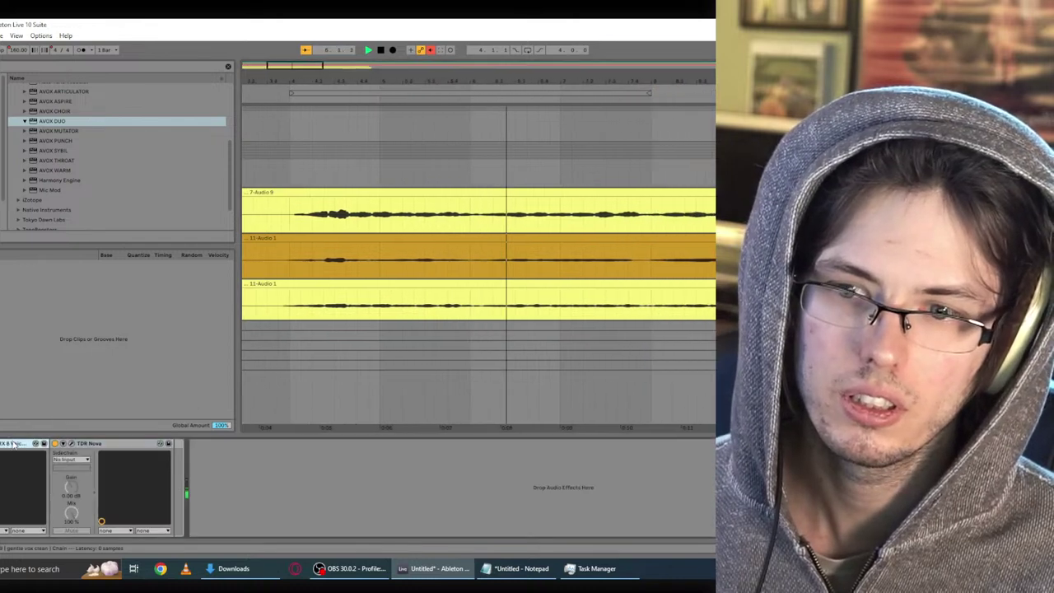
click(650, 358)
key(ctrl+v)
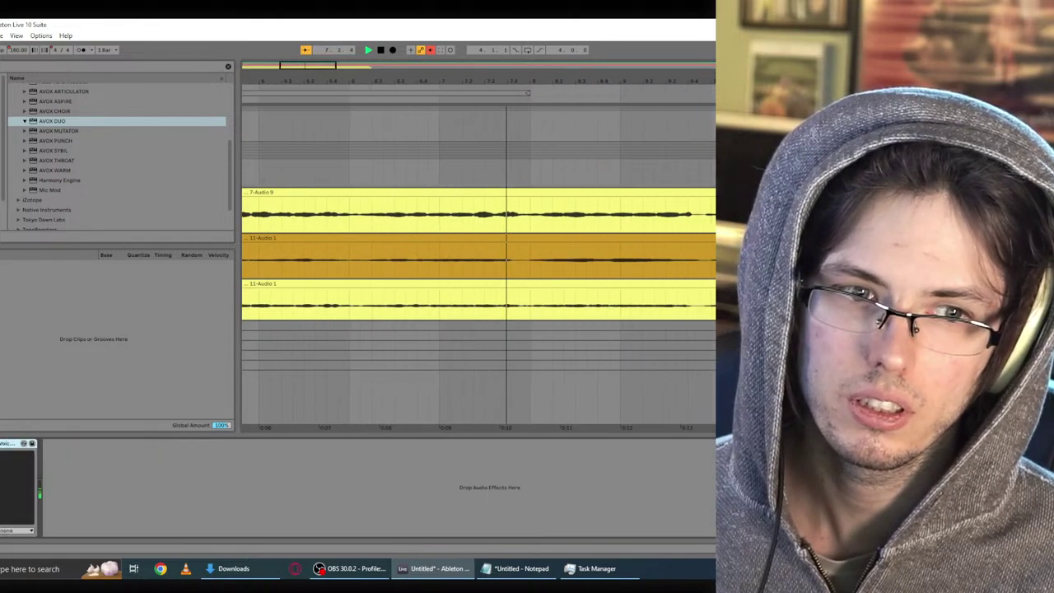
Step: Paste the RX 8 Voice effect onto the 13-Audio 1, 14-Audio 1 and 15-Audio 1 vocal layers
scroll(478, 214, down, 2)
key(Down)
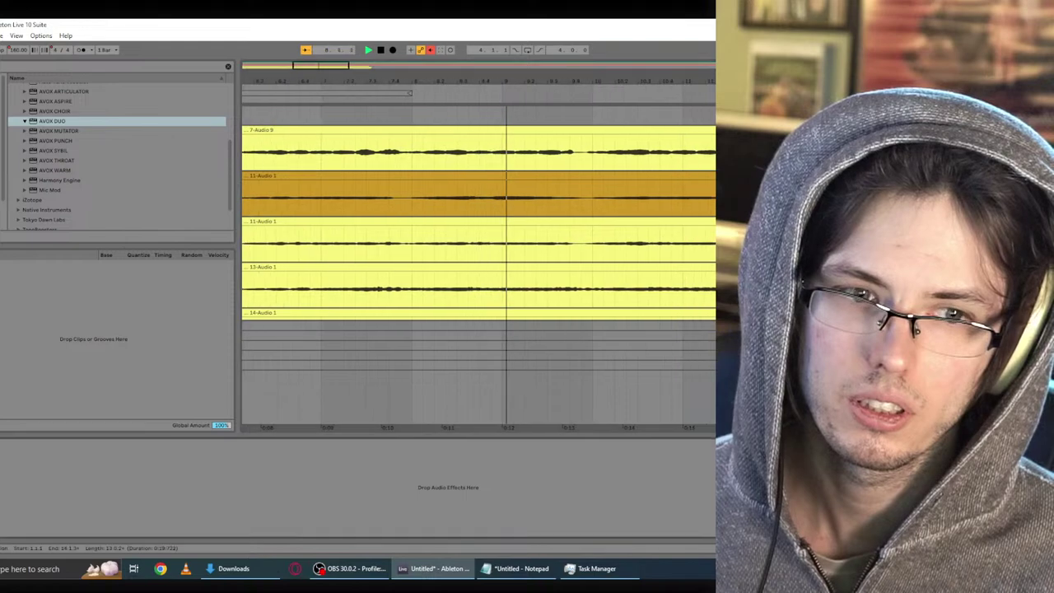
key(ctrl+v)
scroll(477, 214, down, 1)
key(Down)
click(543, 489)
key(ctrl+v)
scroll(478, 214, down, 1)
key(Down)
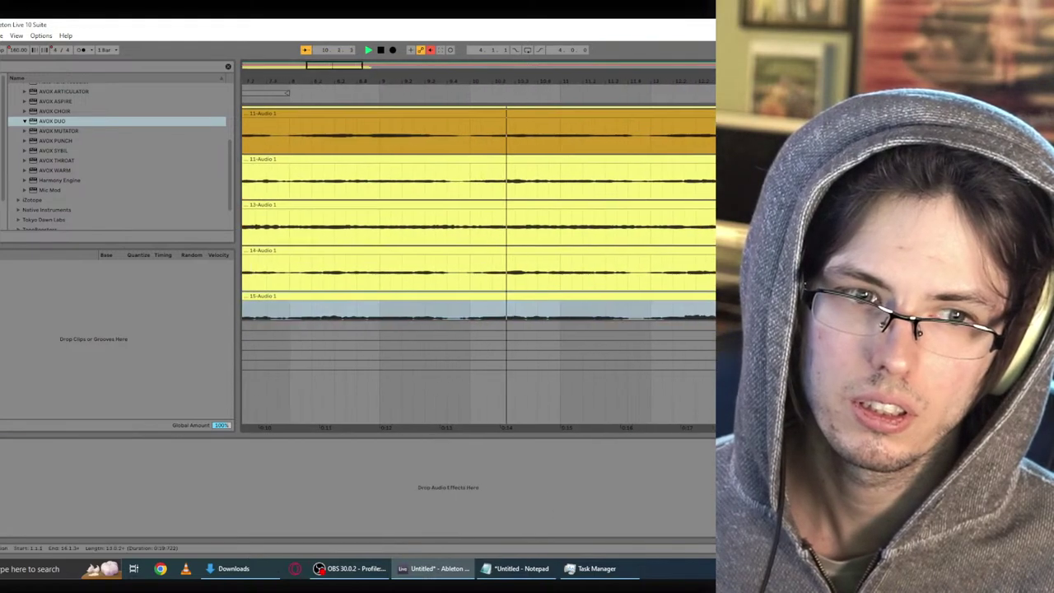
key(ctrl+v)
scroll(477, 214, down, 1)
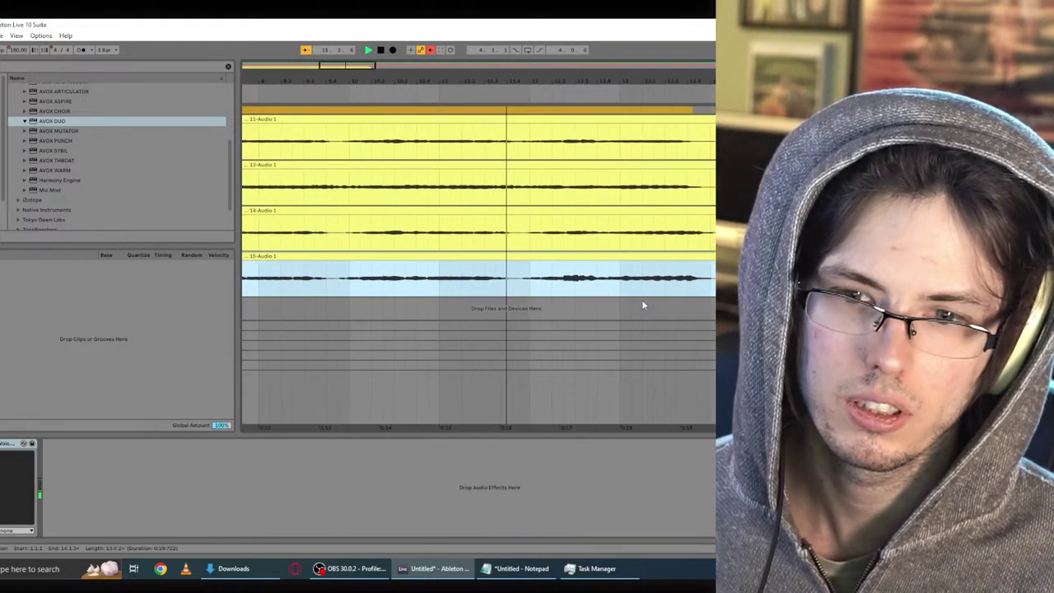
Step: Raise send D on the 13, 14 and 15 Audio tracks in the mixer while checking the layers in playback
key(Tab)
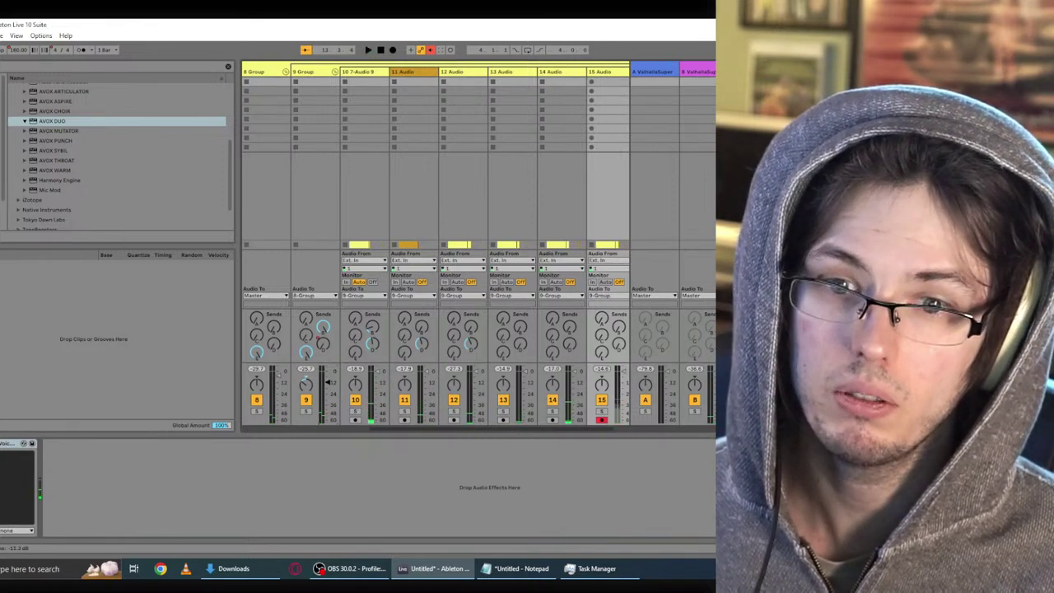
key(space)
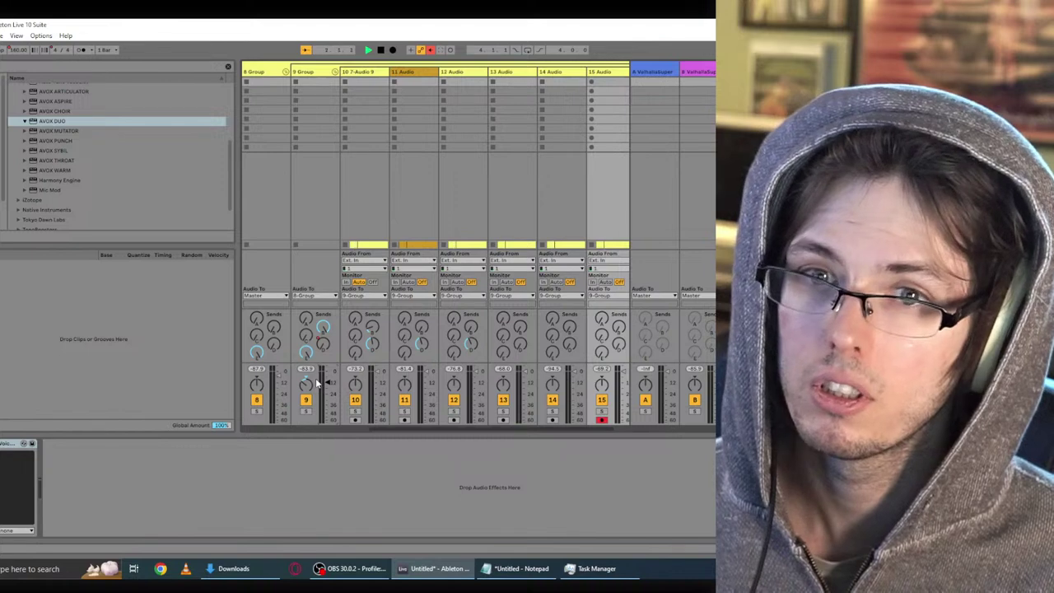
key(Tab)
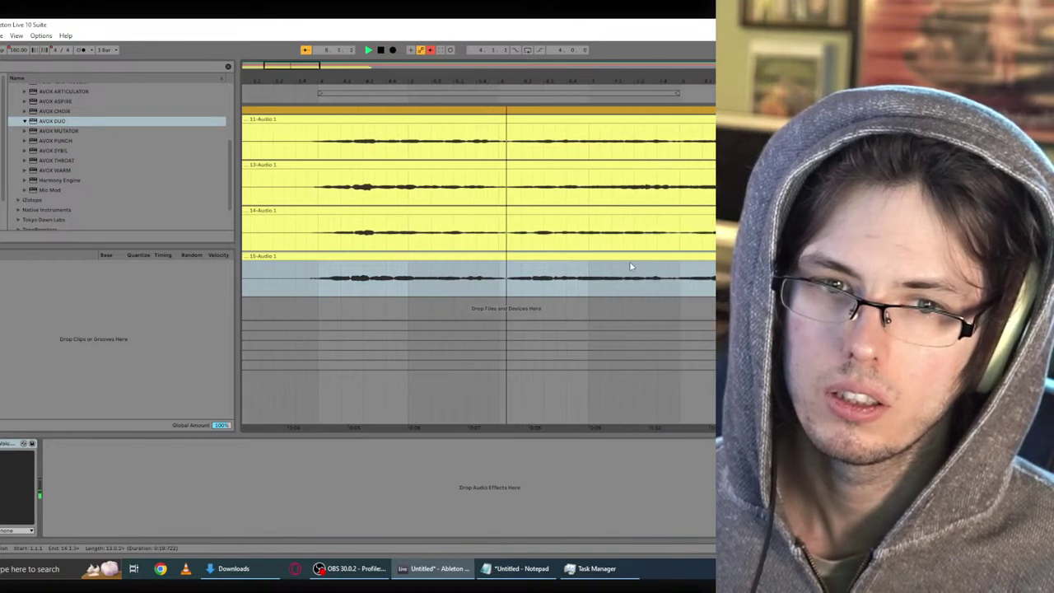
scroll(647, 272, up, 2)
scroll(647, 278, up, 3)
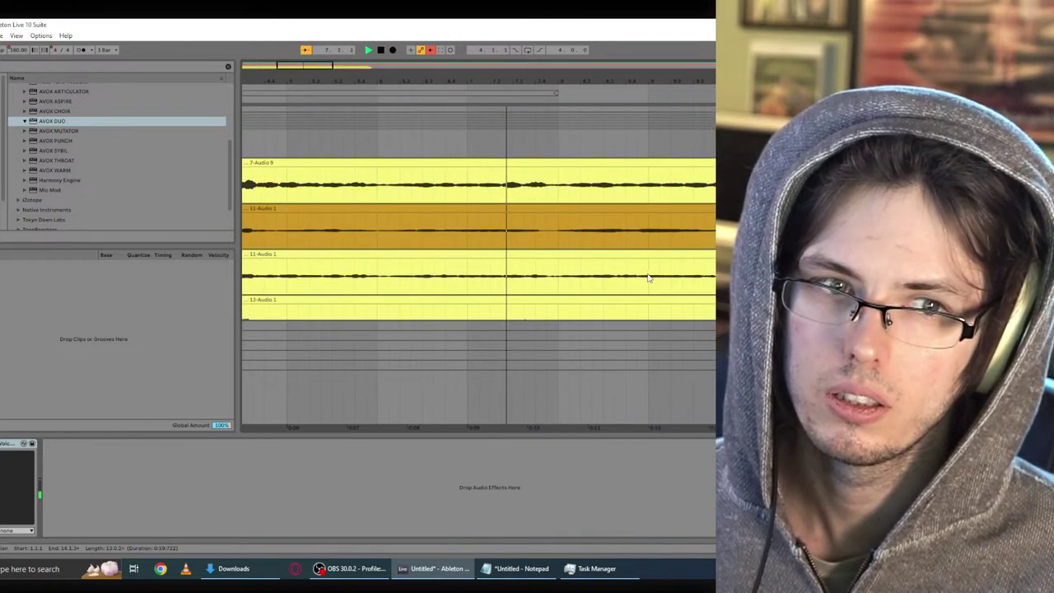
key(Tab)
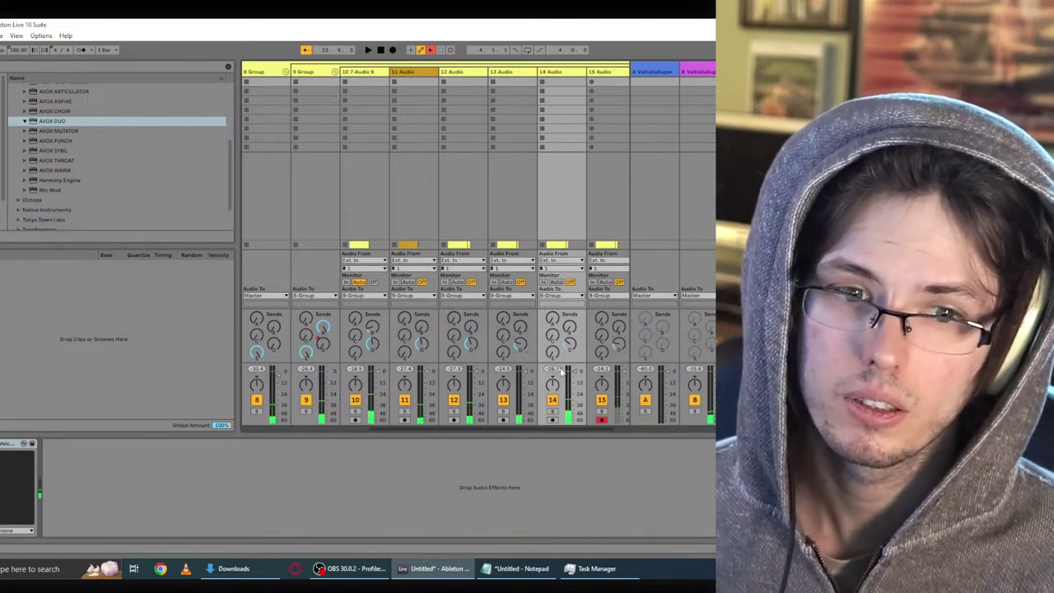
key(space)
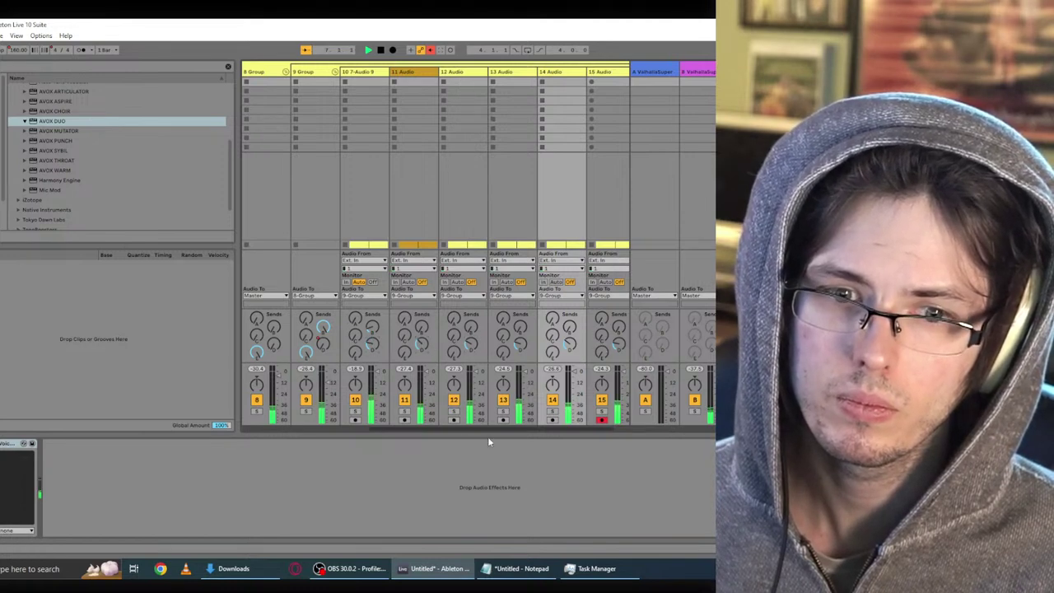
Step: Clear send B on 9 Group and raise sends A and B on 8 Group during playback
scroll(497, 425, left, 5)
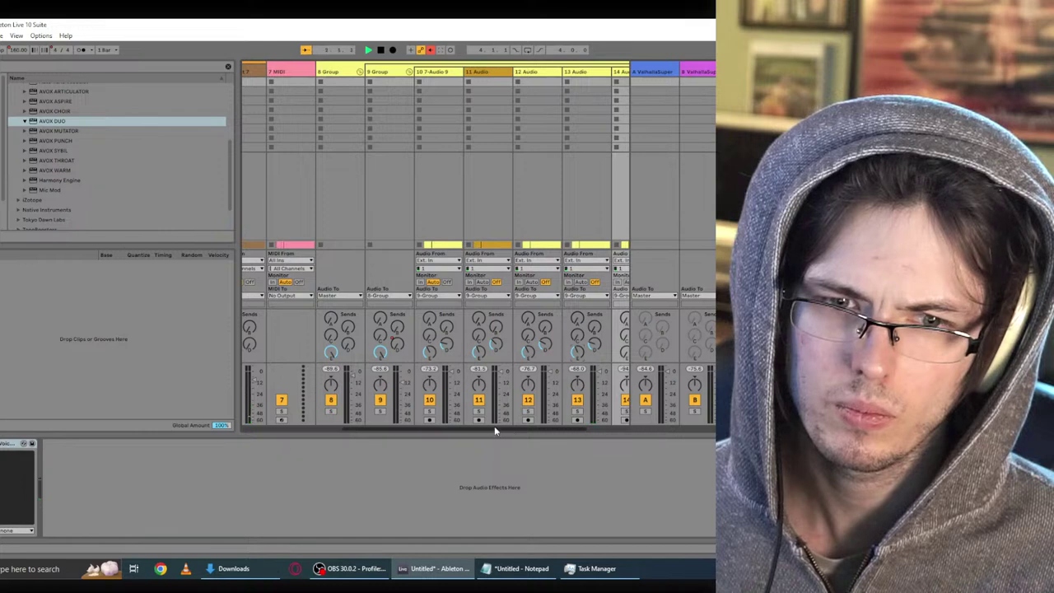
drag(494, 429, 518, 431)
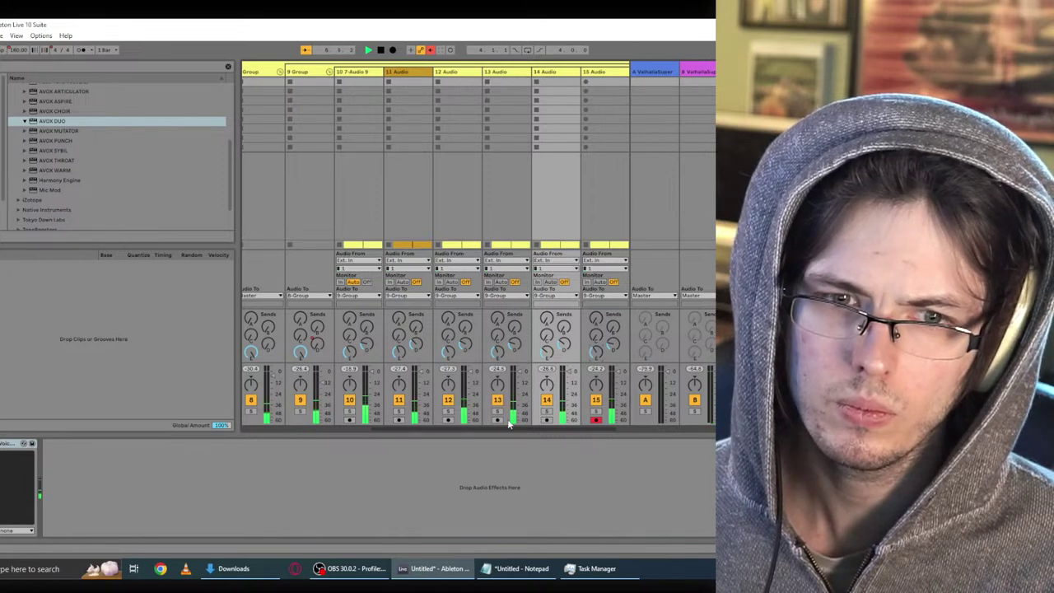
drag(451, 426, 402, 376)
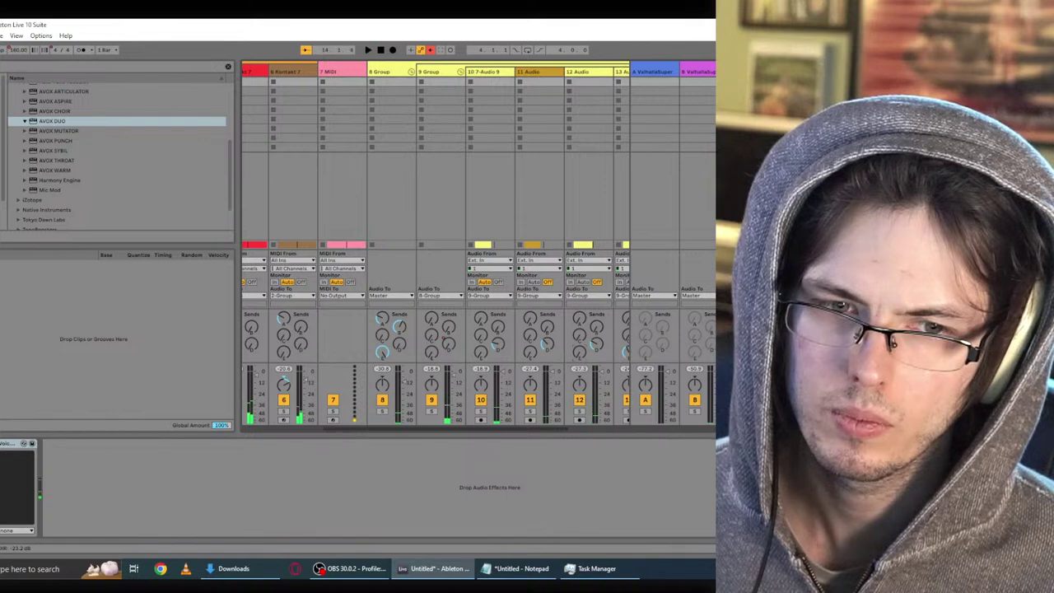
Step: Pan vocal tracks 10 and 11 left and tracks 14 and 15 right, and play the song
drag(494, 430, 555, 431)
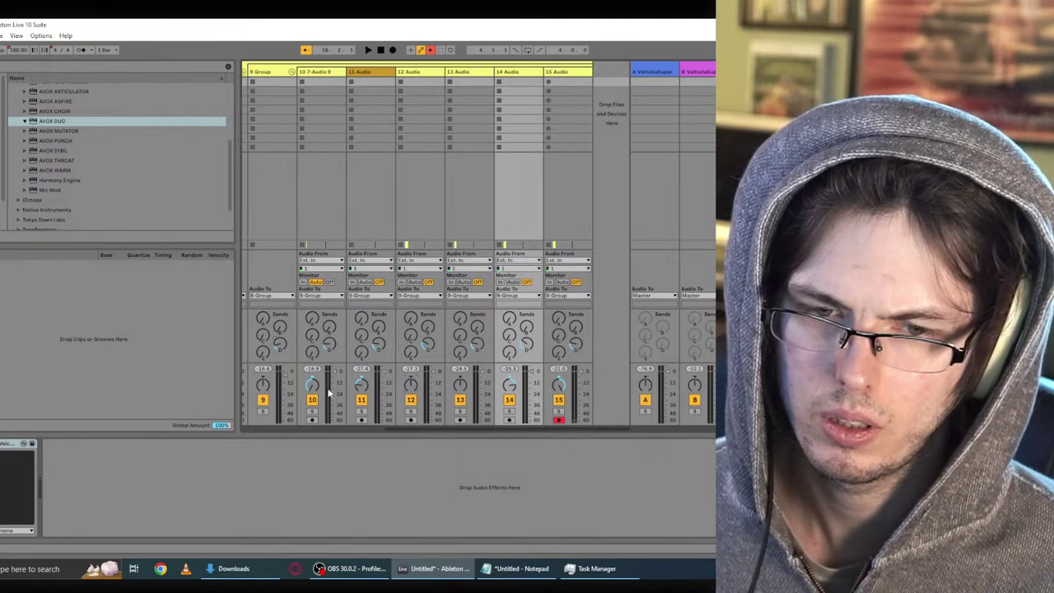
key(space)
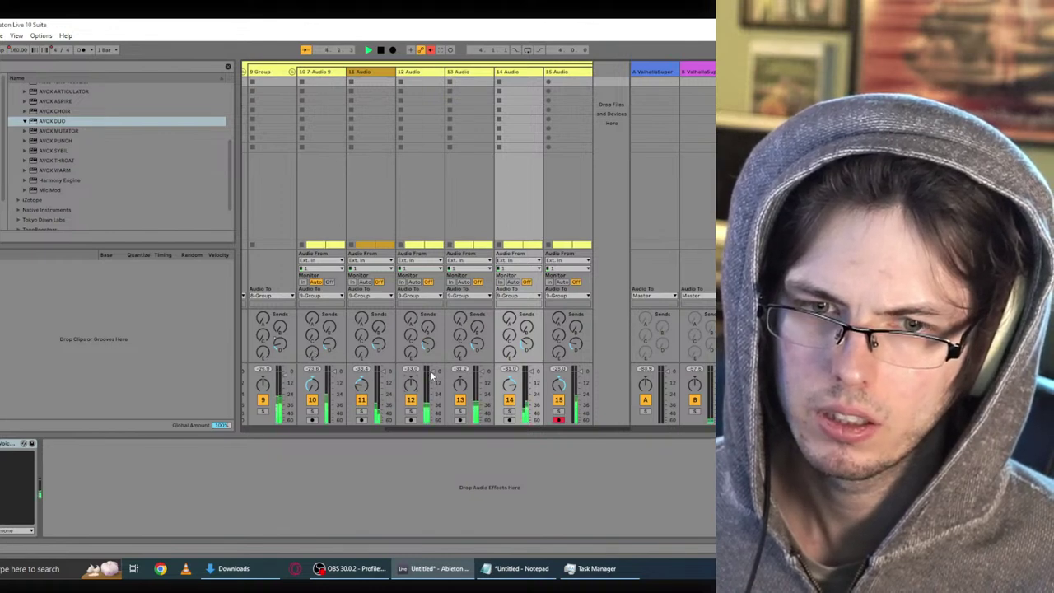
Step: Raise the 8 Group volume slightly and stop playback
drag(416, 429, 376, 430)
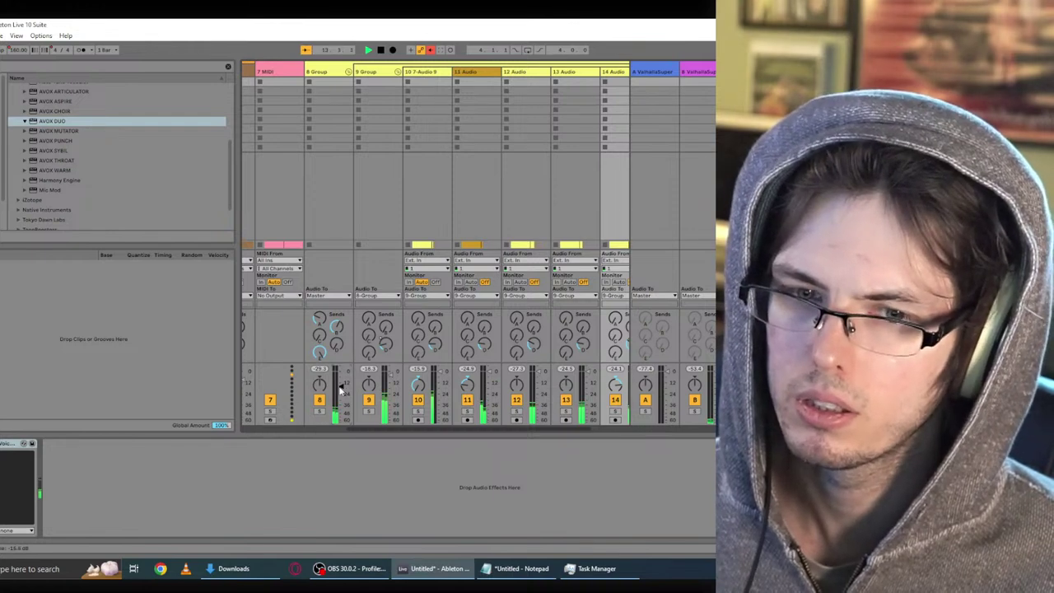
drag(339, 390, 340, 382)
key(space)
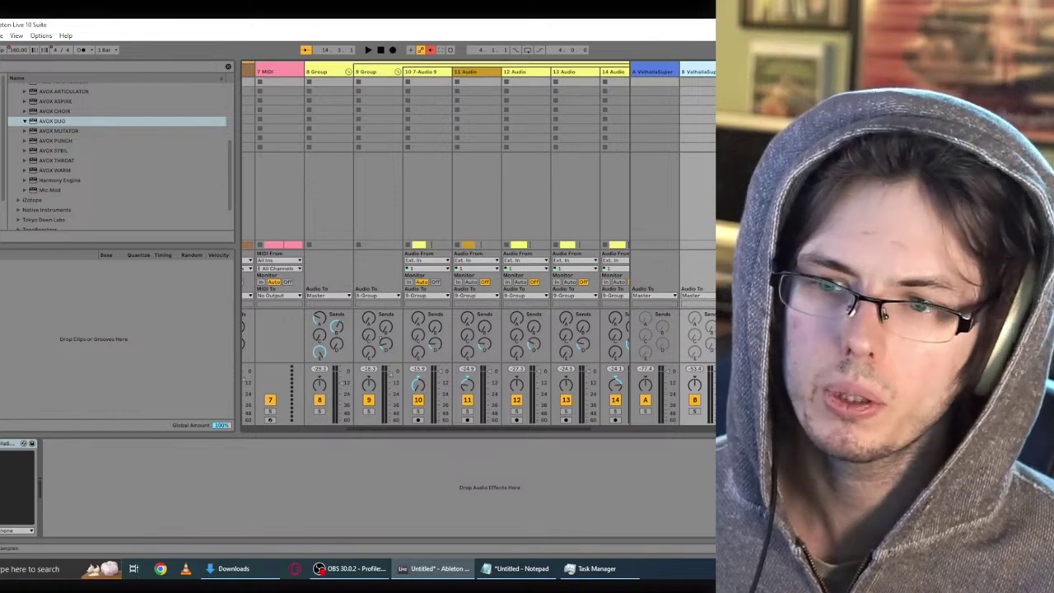
Step: Check the ValhallaSupermassive settings on return B and adjust the 8 Group's reverb sends A and B during playback
key(ctrl+alt+p)
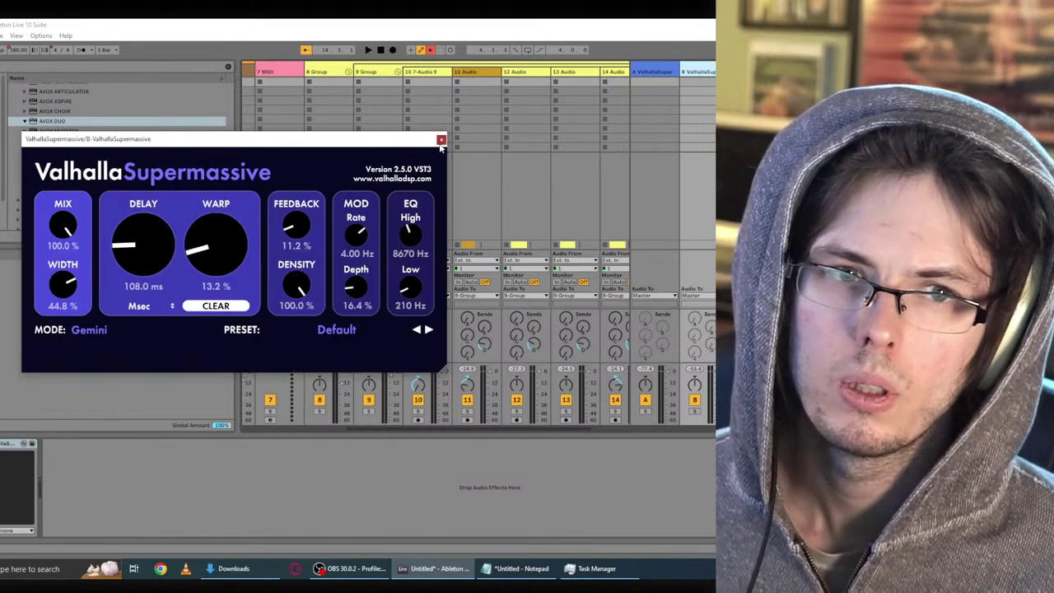
click(440, 140)
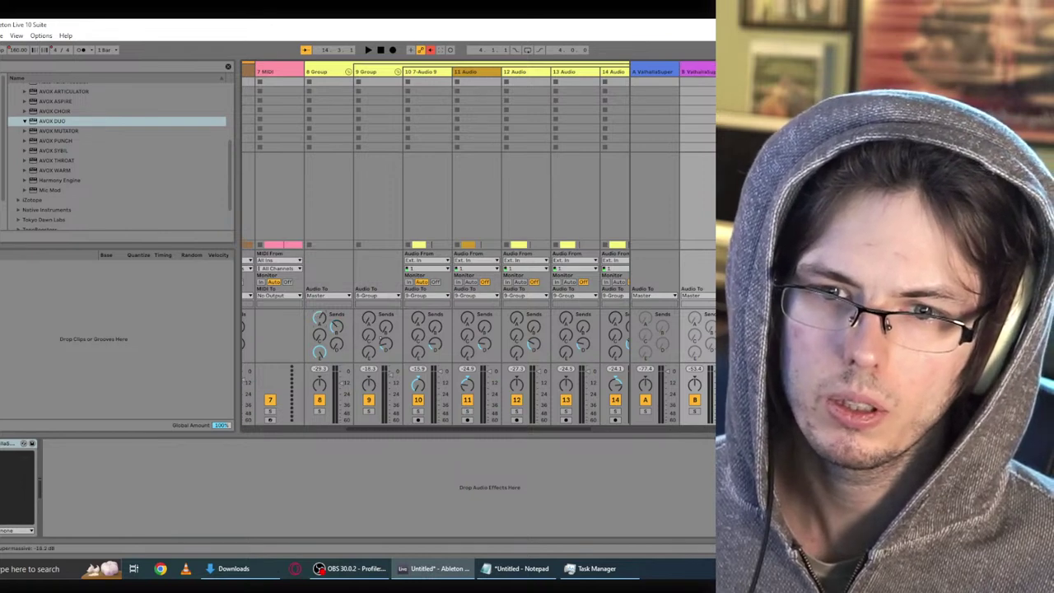
key(space)
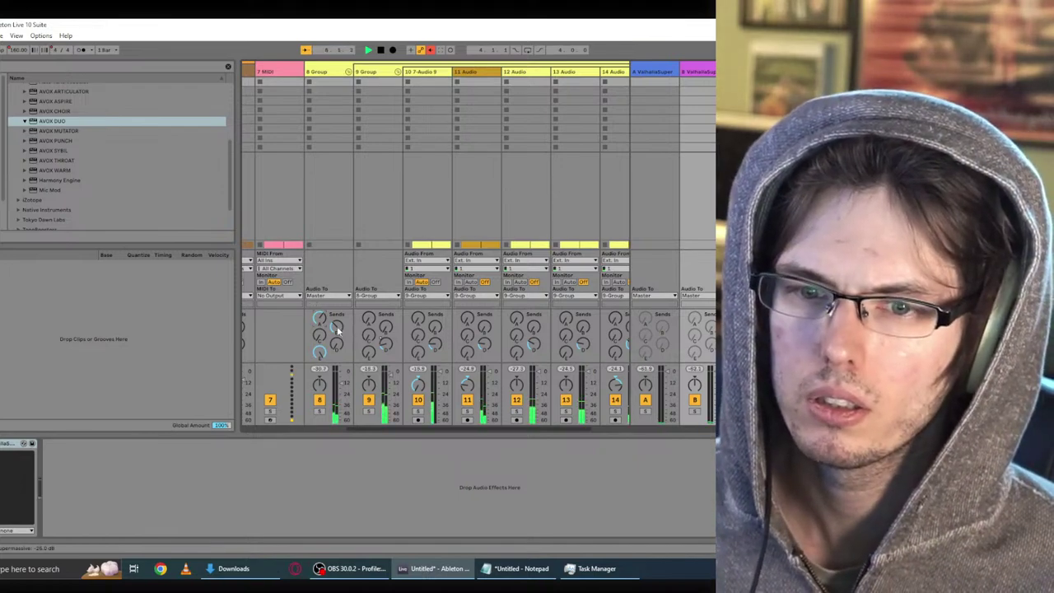
mouse_move(336, 328)
mouse_down()
mouse_move(336, 317)
mouse_move(317, 329)
mouse_up()
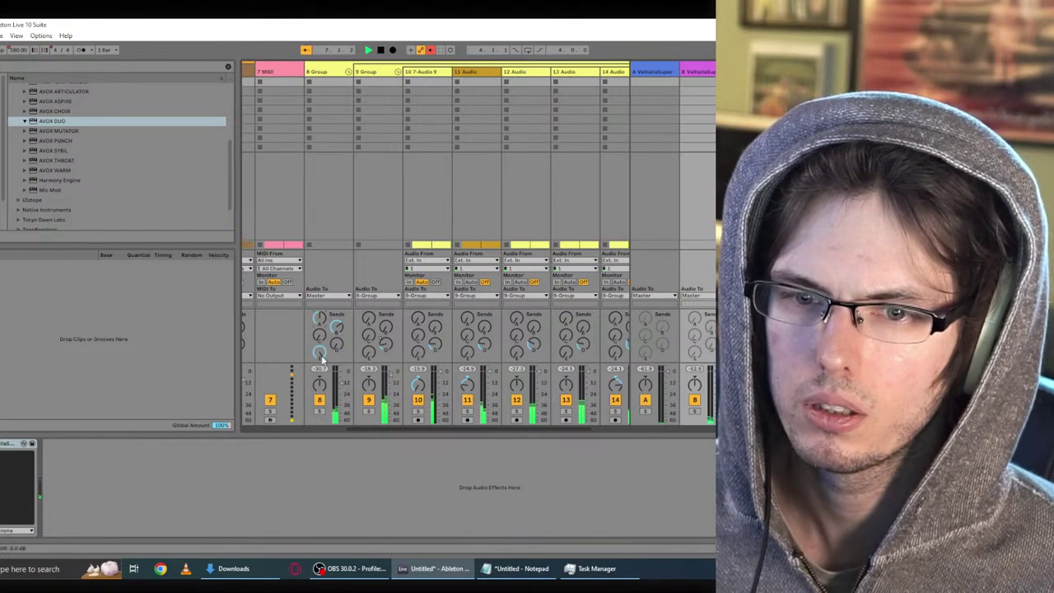
Step: Open the audio preferences and change the driver type to MME/DirectX with no audio input device
click(40, 35)
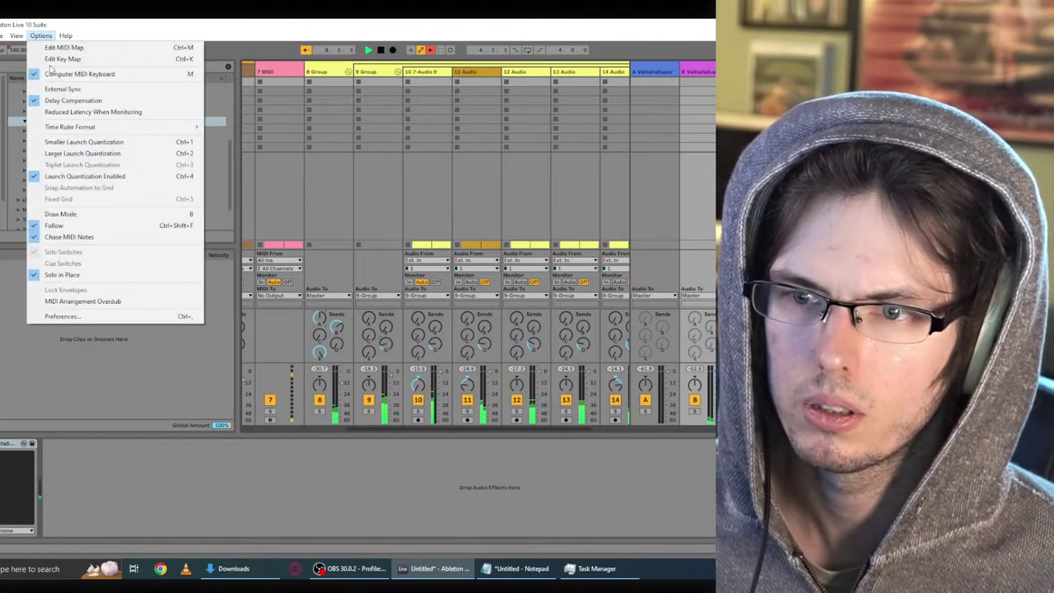
click(62, 316)
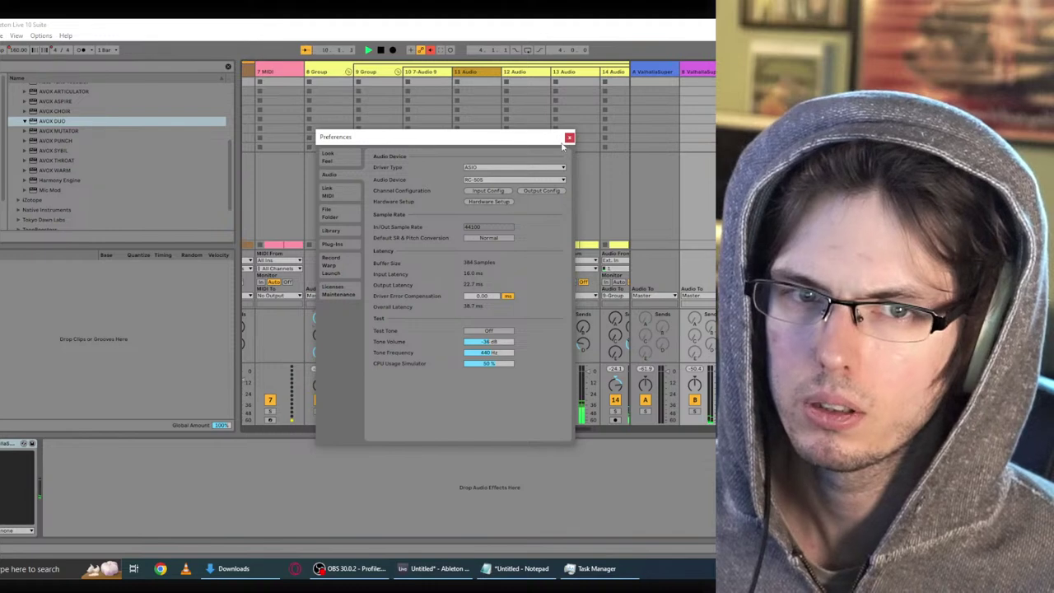
click(569, 138)
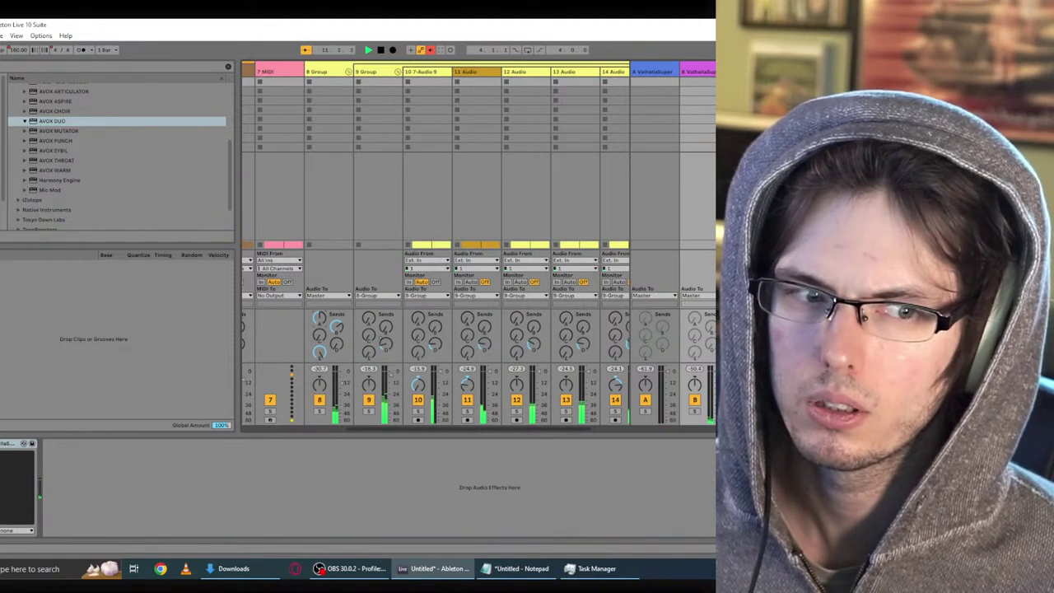
click(41, 36)
click(113, 316)
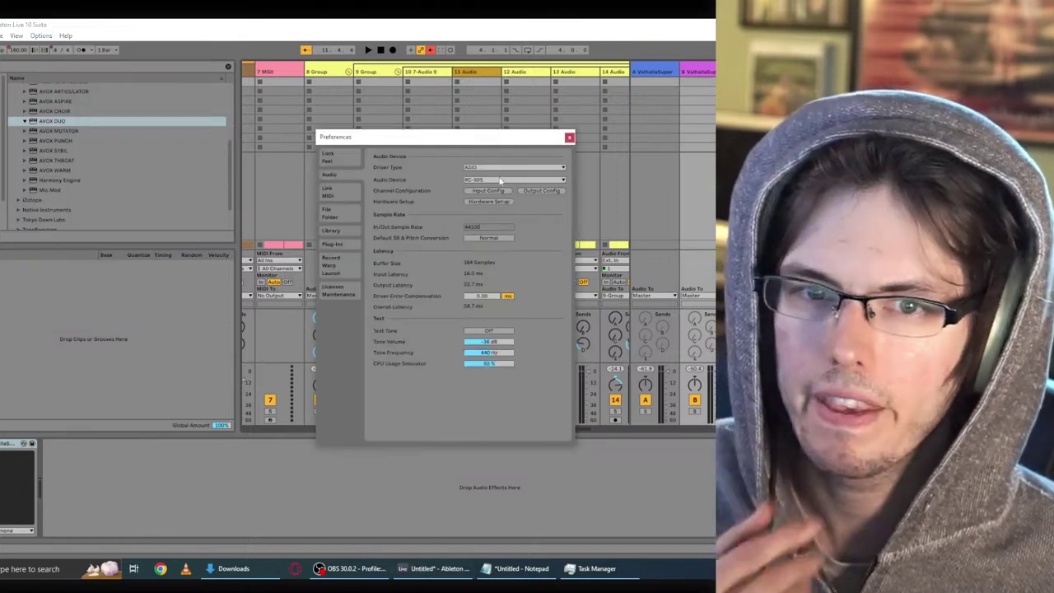
click(501, 180)
click(502, 181)
click(499, 168)
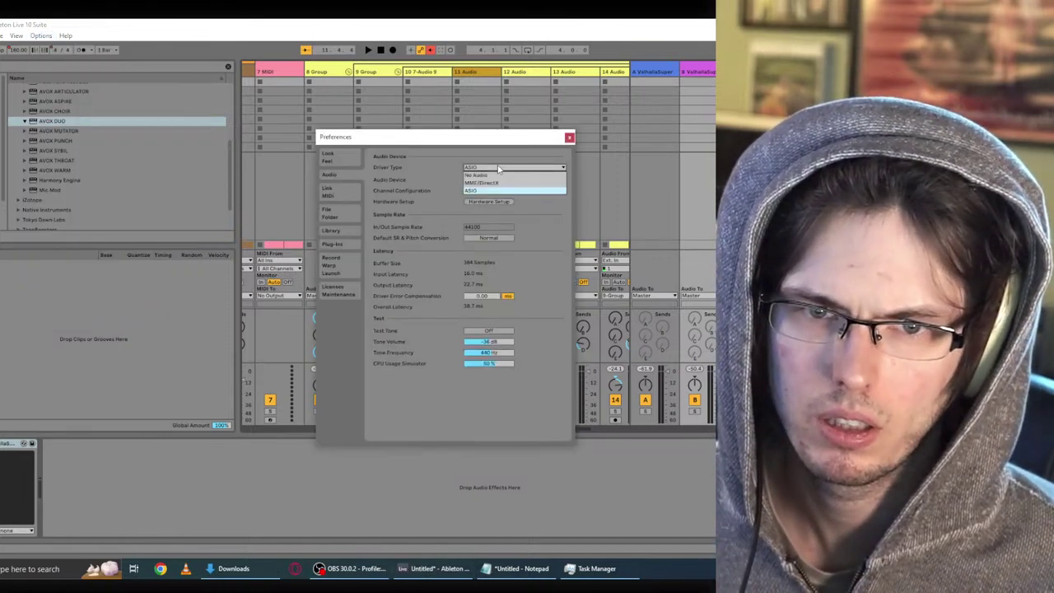
click(489, 181)
click(488, 181)
click(488, 180)
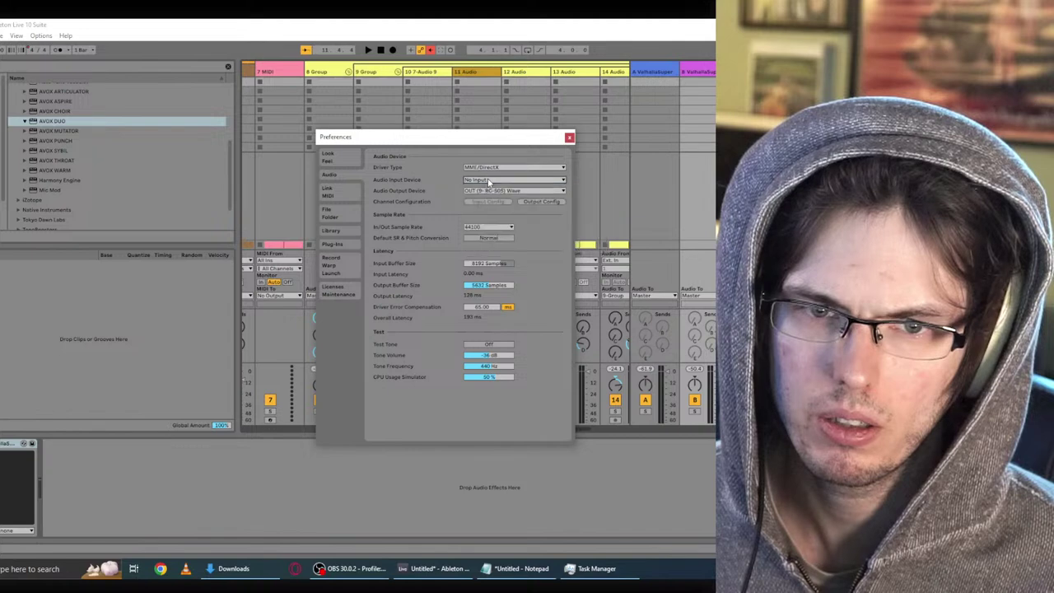
Step: Try to set the audio output device to OUT (9- RC-505) DX, dismiss the errors and close the preferences
click(492, 190)
click(497, 216)
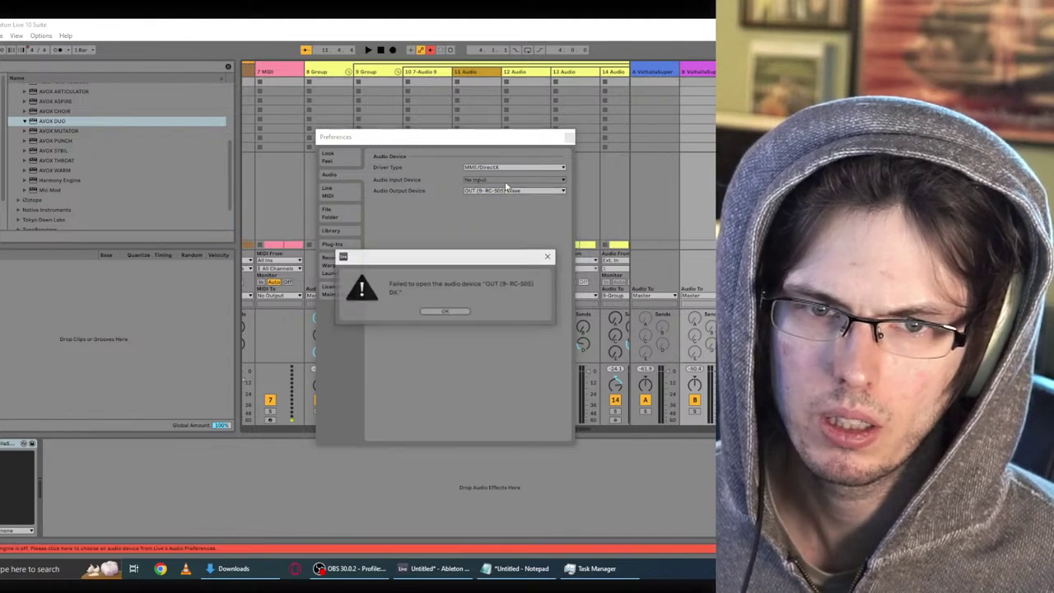
click(459, 310)
click(497, 190)
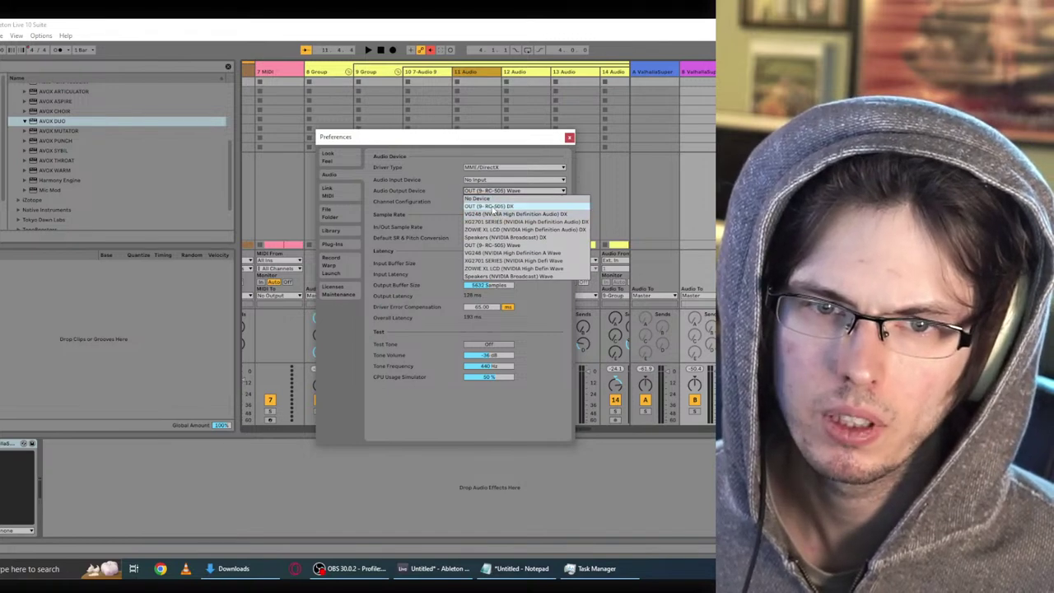
click(493, 206)
click(446, 311)
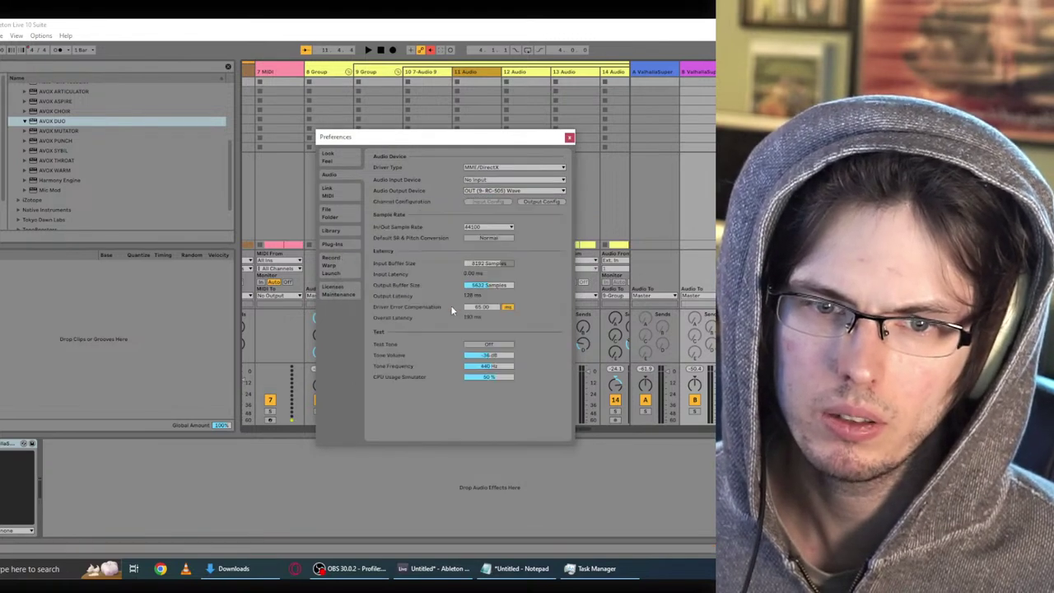
click(569, 138)
Step: Switch to the Arrangement view and play the stacked vocals from around bar 8
key(Tab)
click(474, 292)
key(space)
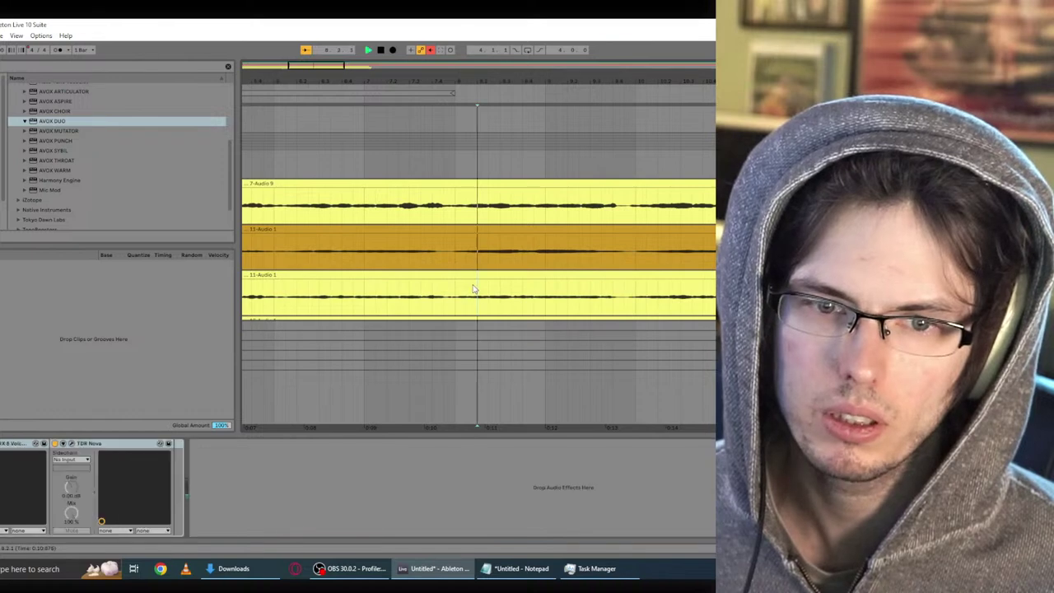
scroll(474, 296, down, 5)
key(plus)
key(plus)
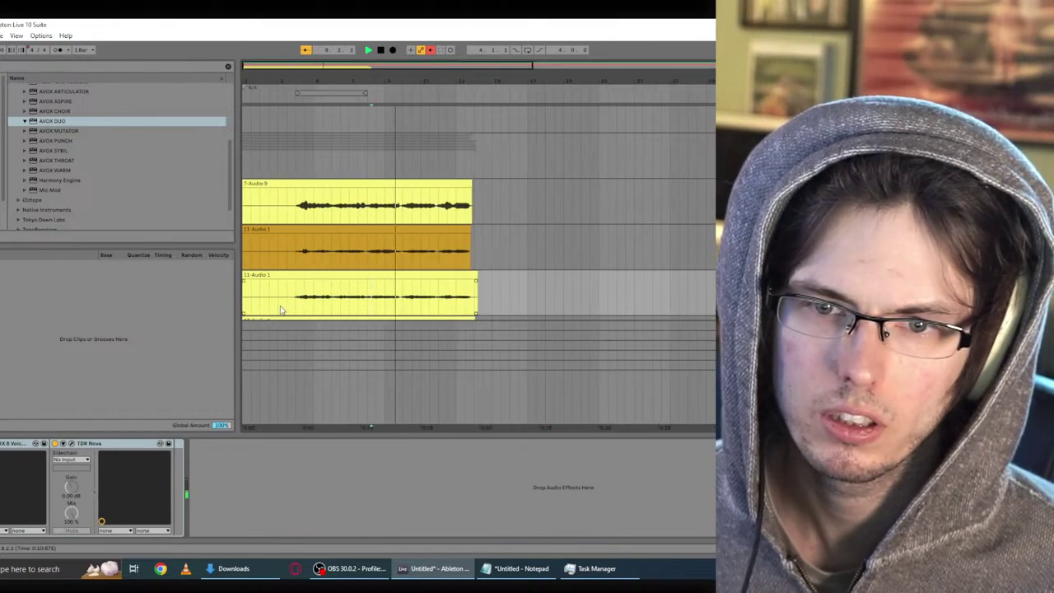
Step: Select the 16 Group track and add the AVOX DUO plug-in to its device chain
click(864, 149)
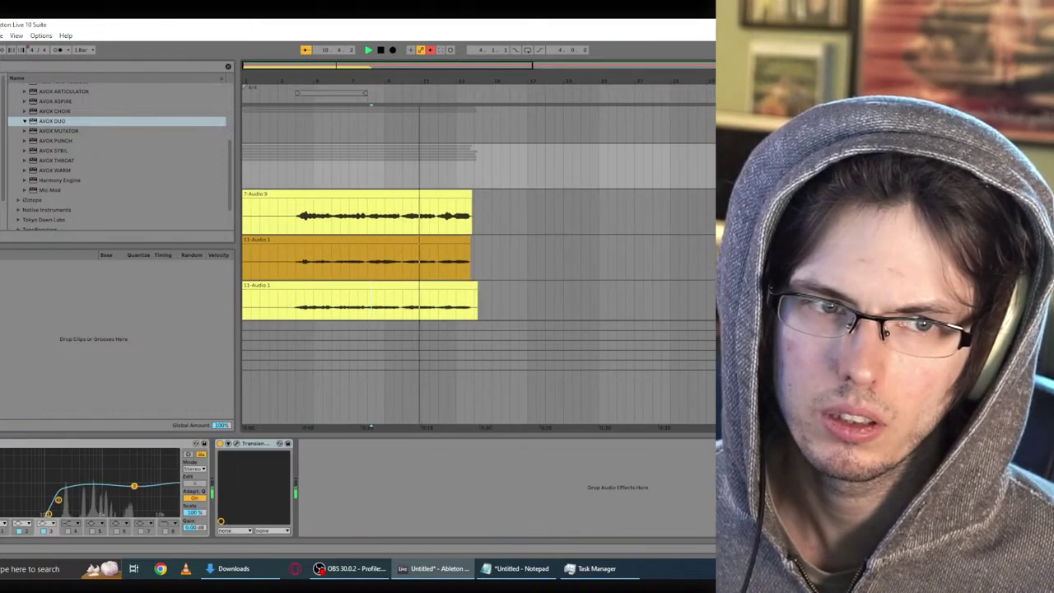
scroll(575, 291, down, 3)
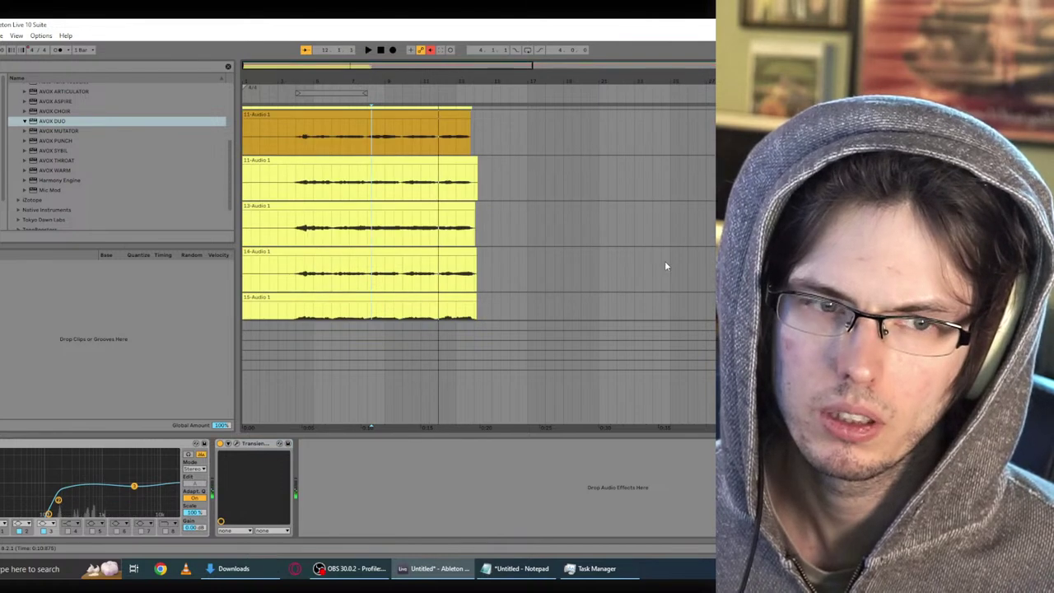
scroll(664, 260, down, 1)
scroll(478, 212, up, 5)
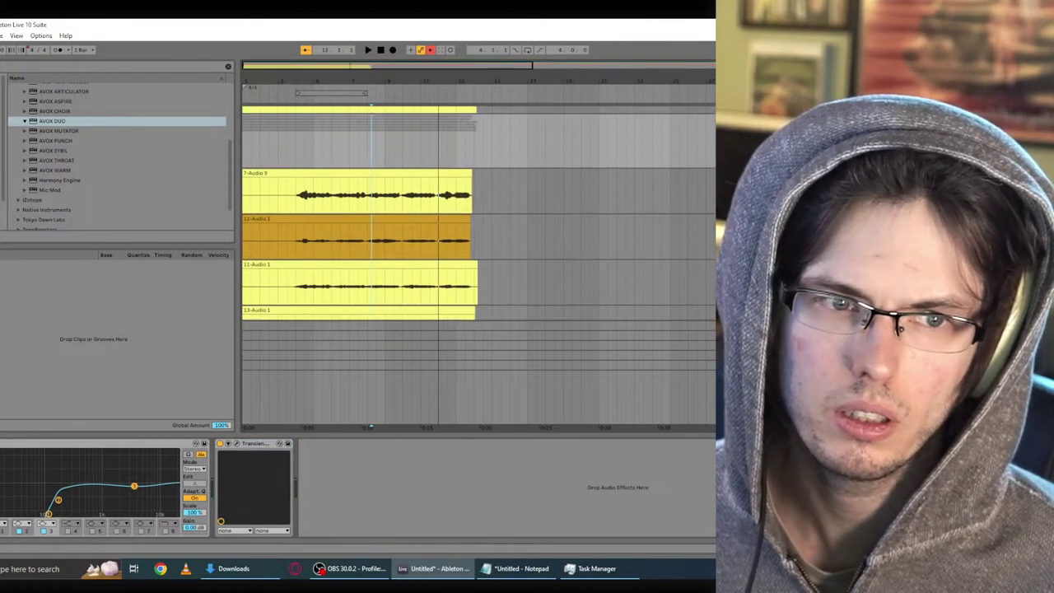
double_click(38, 120)
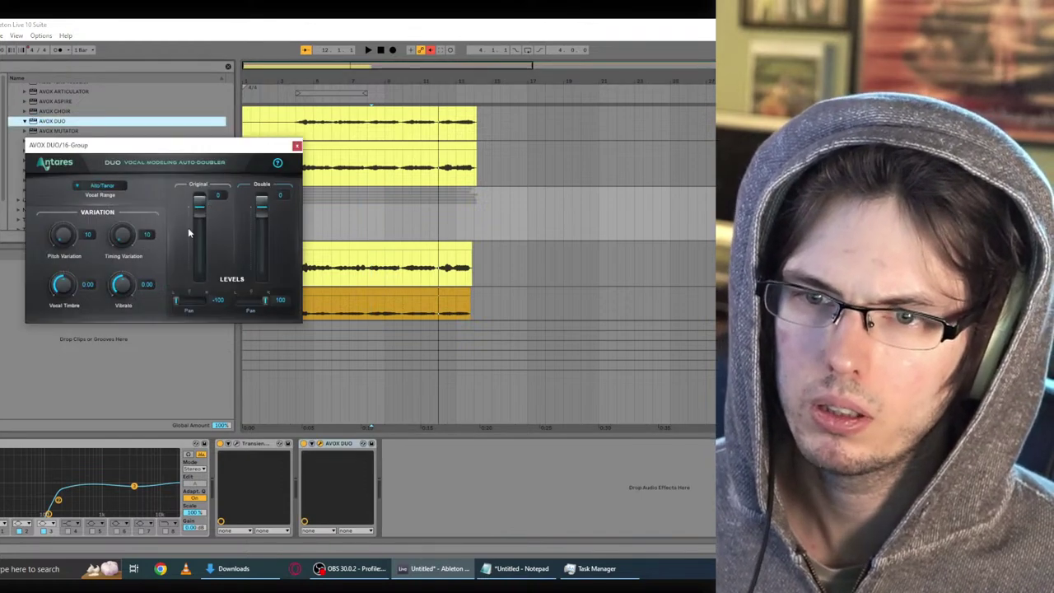
Step: In AVOX DUO, set Original to -inf, Pitch Variation 27, Timing Variation 28, range Baritone/Bass and Double pan 0, and play the result
drag(199, 206, 203, 471)
drag(72, 245, 114, 203)
click(109, 188)
click(95, 216)
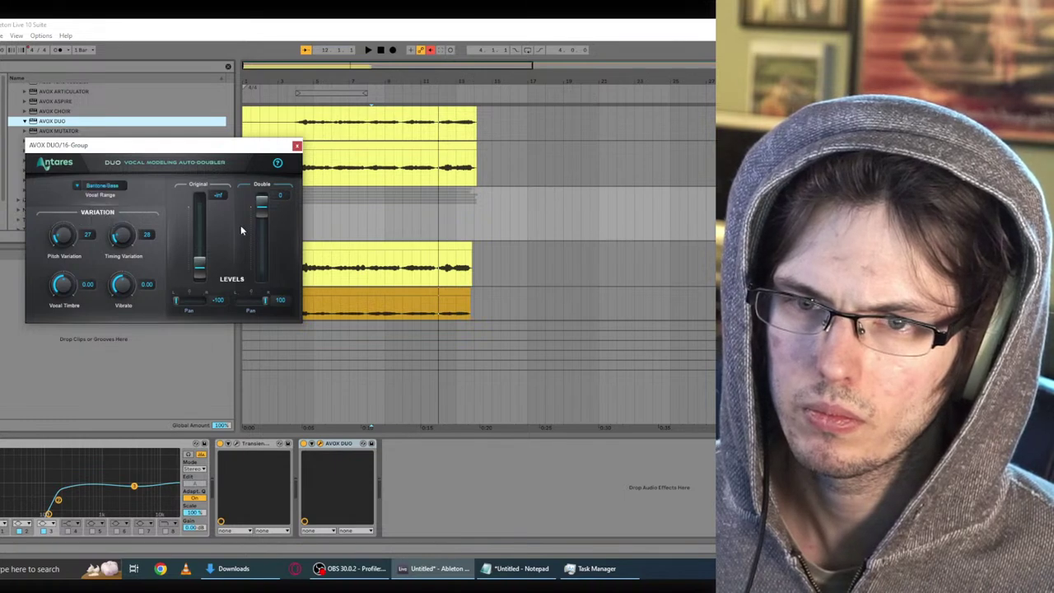
drag(264, 299, 252, 303)
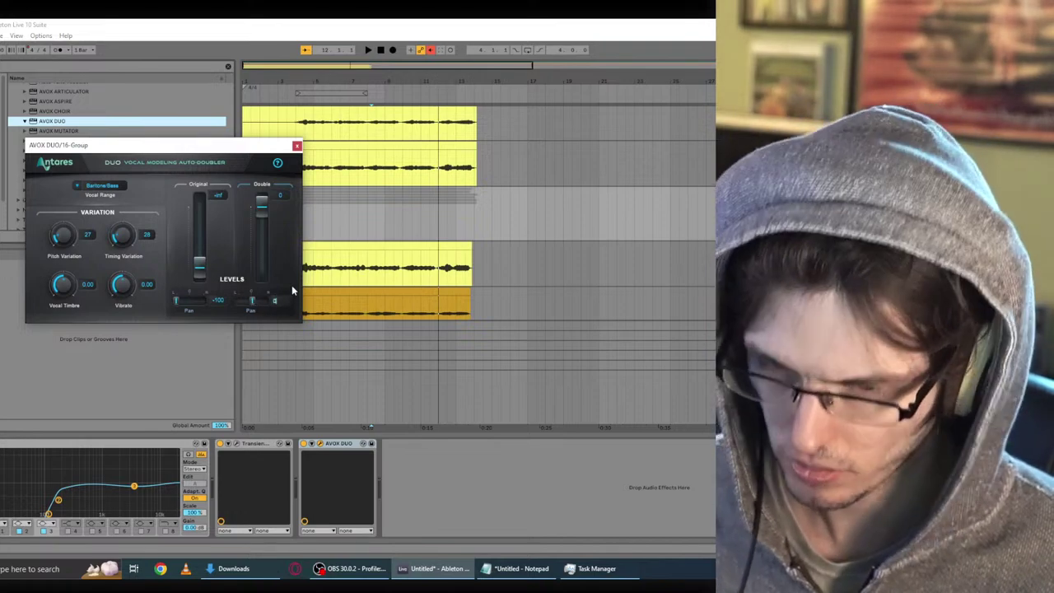
click(364, 144)
key(space)
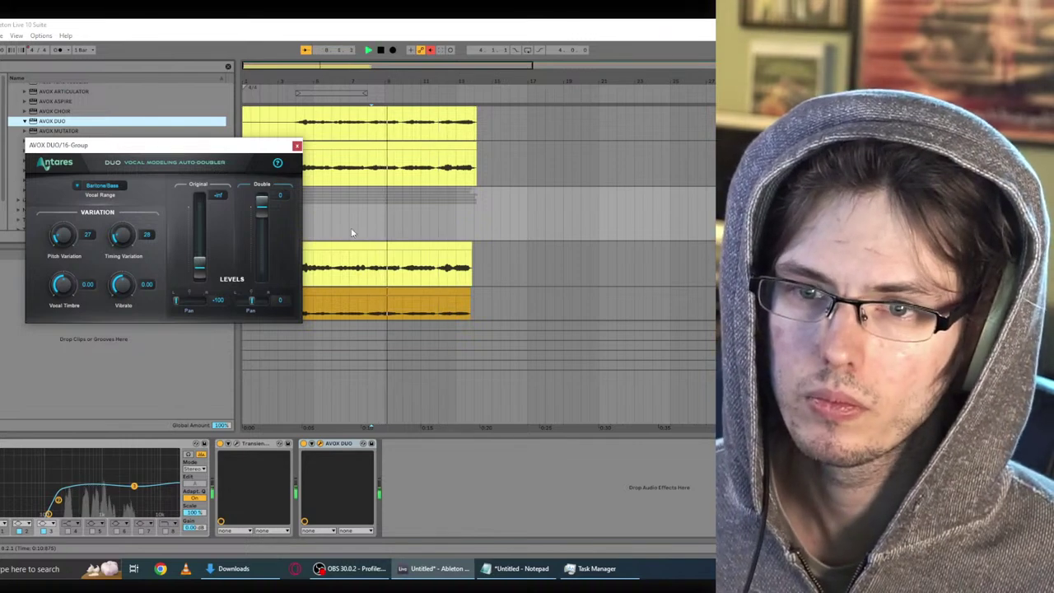
click(297, 145)
Step: Return to the Session mixer from the vocal tracks and set the 8 Group volume to -16.7 dB during playback
scroll(458, 228, up, 1)
scroll(457, 227, up, 4)
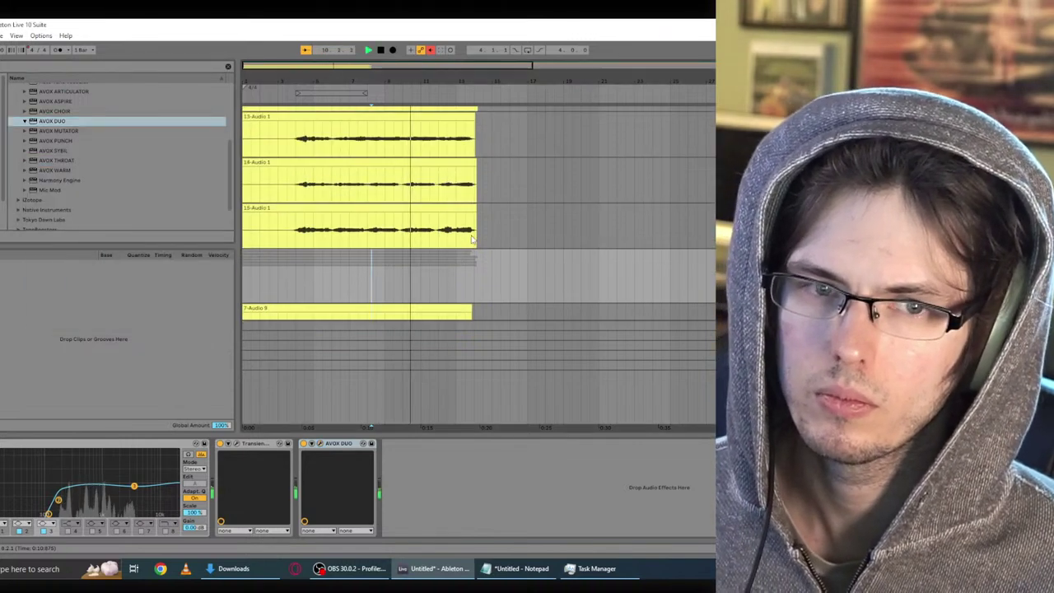
click(589, 136)
scroll(589, 137, up, 1)
scroll(477, 265, up, 1)
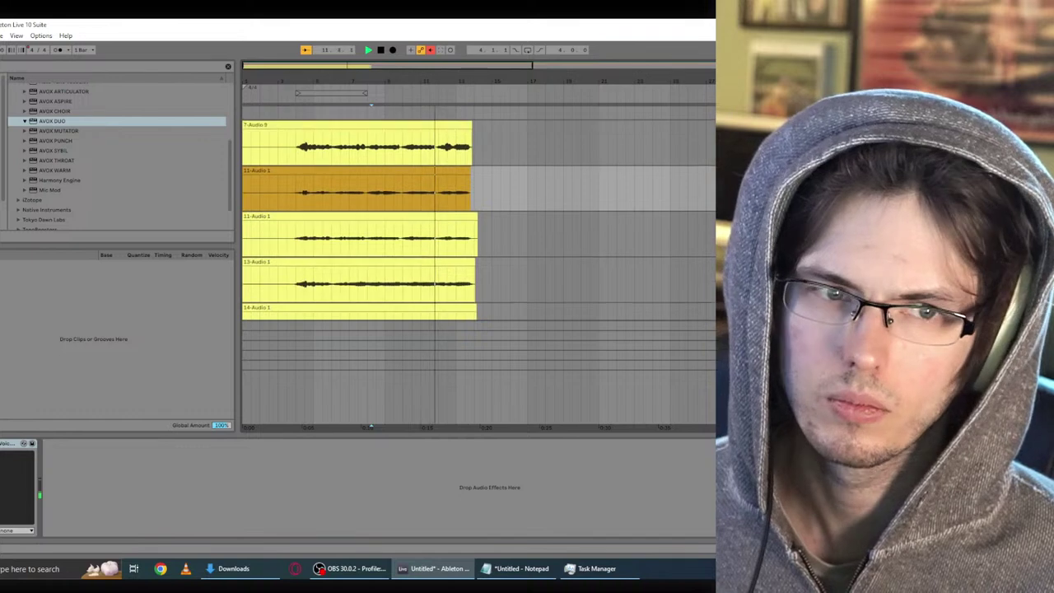
key(Up)
scroll(477, 265, up, 2)
key(Up)
key(Tab)
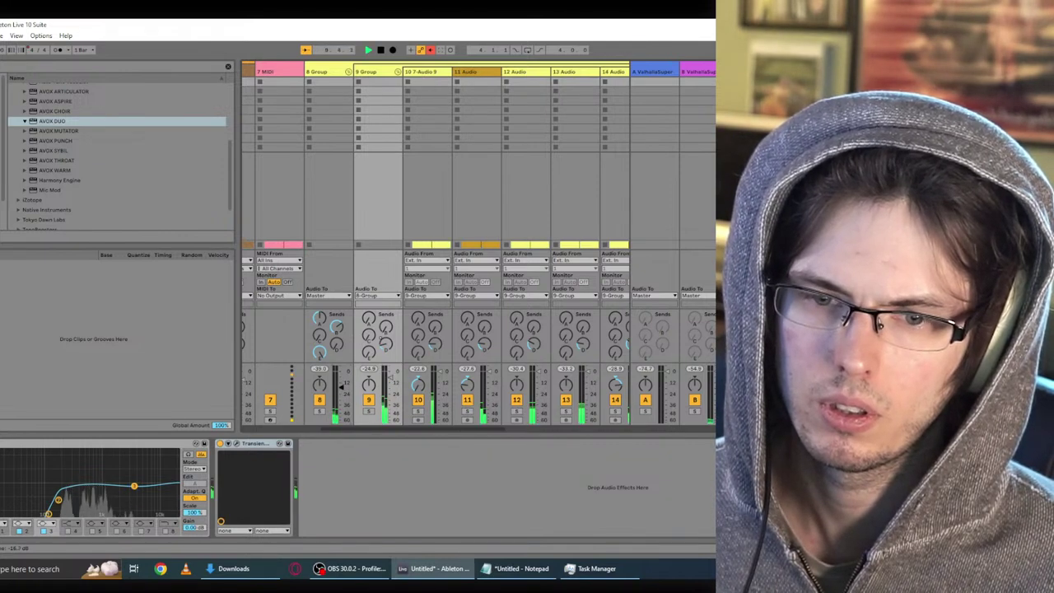
Step: Add the Native Instruments Supercharger compressor to 8 Group
click(320, 83)
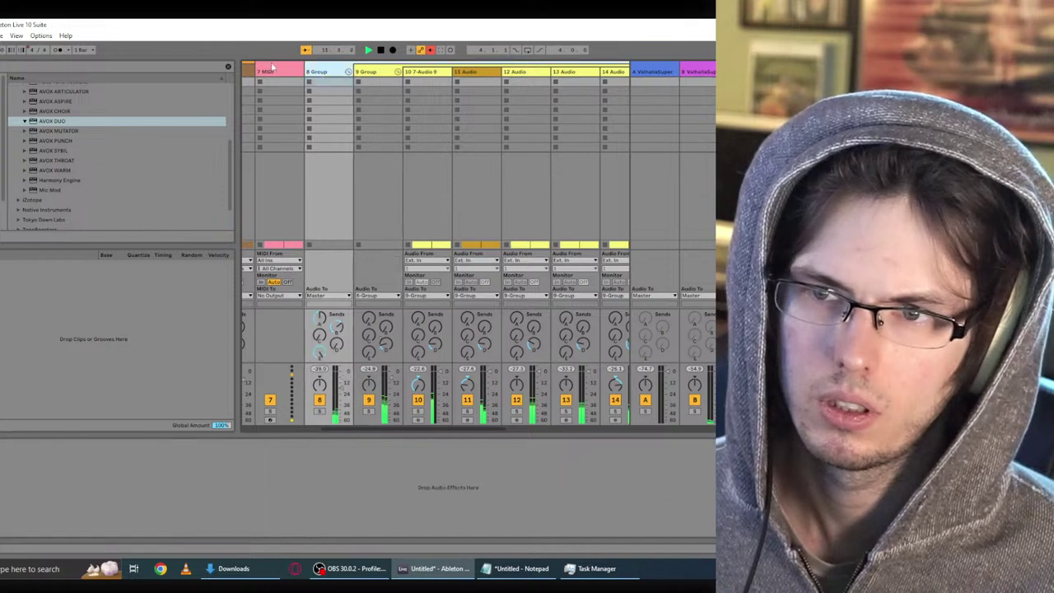
scroll(156, 172, up, 5)
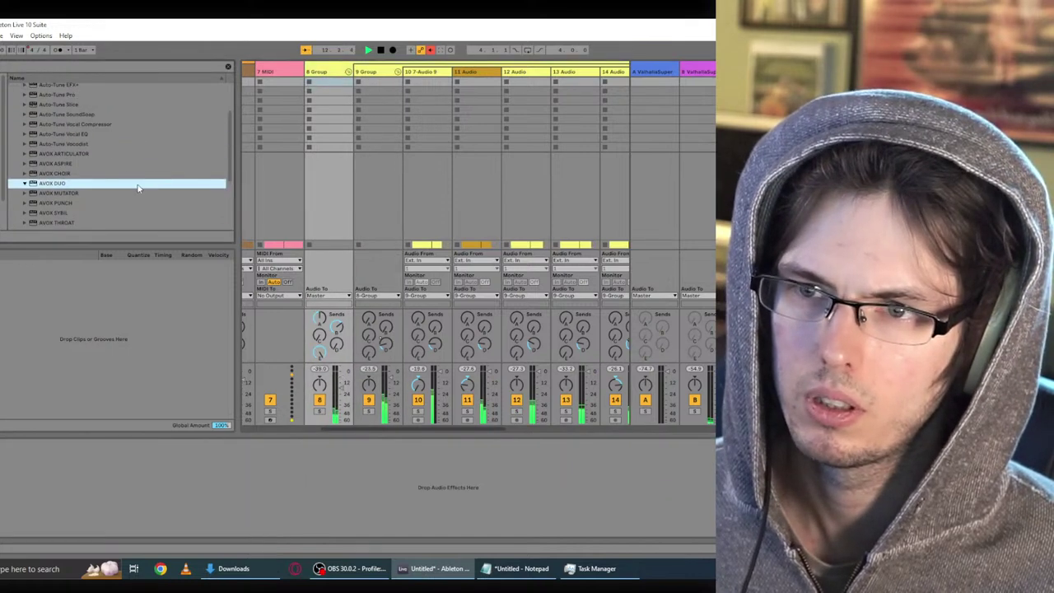
click(17, 97)
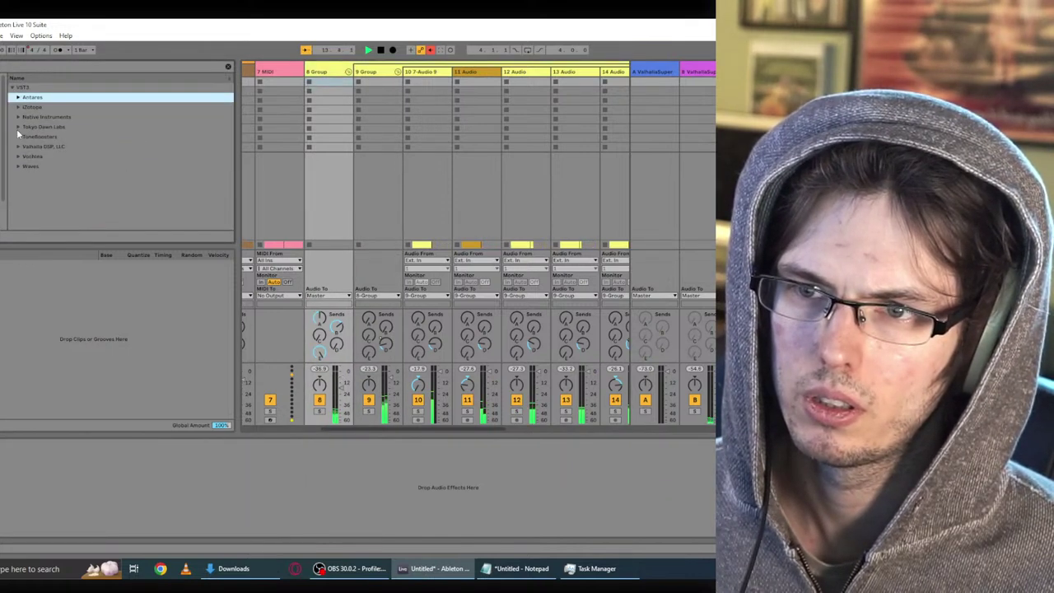
click(18, 117)
double_click(46, 166)
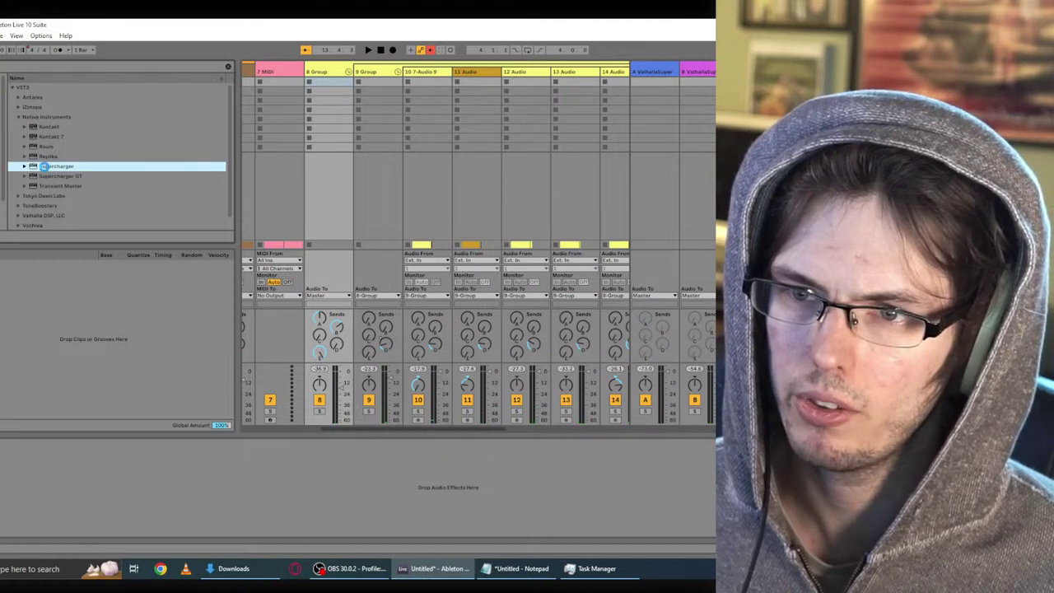
Step: Play the vocals, increase Supercharger's compression slightly on 8 Group and stop playback
key(space)
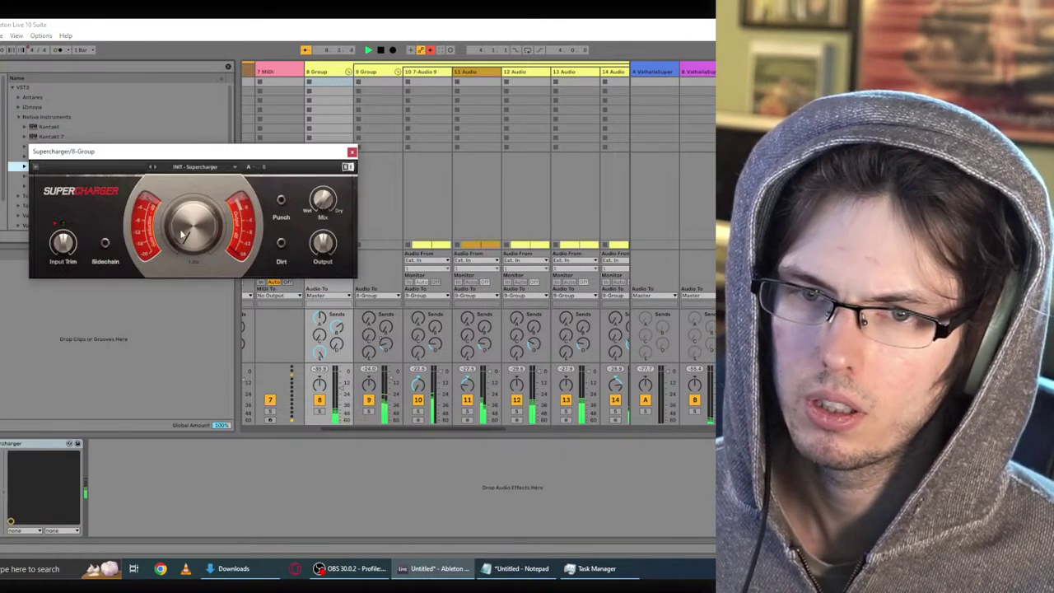
drag(210, 228, 210, 218)
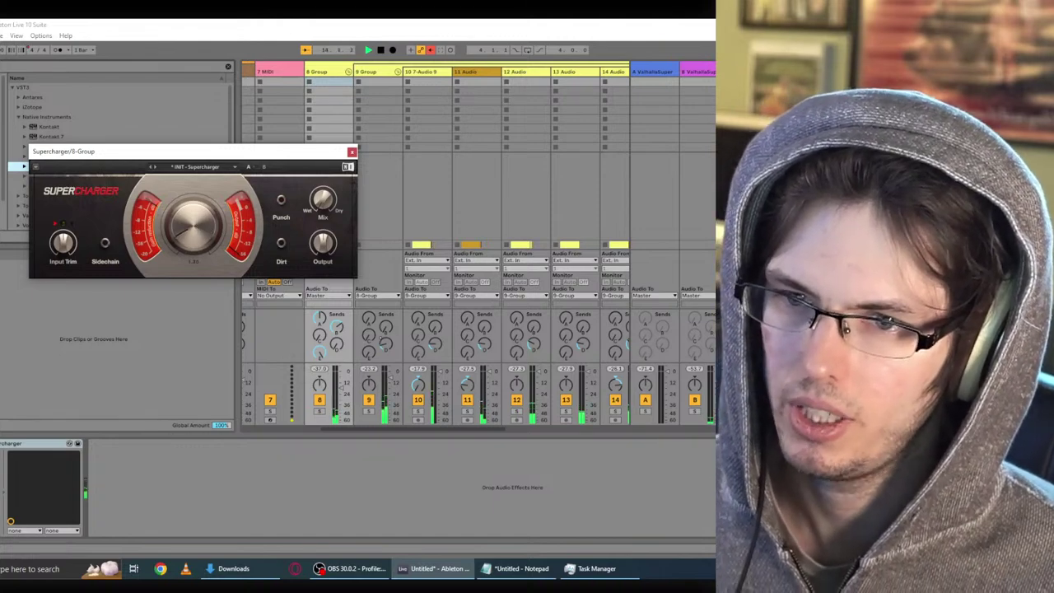
key(space)
Step: Delete the EQ Eight device from 9 Group
click(388, 70)
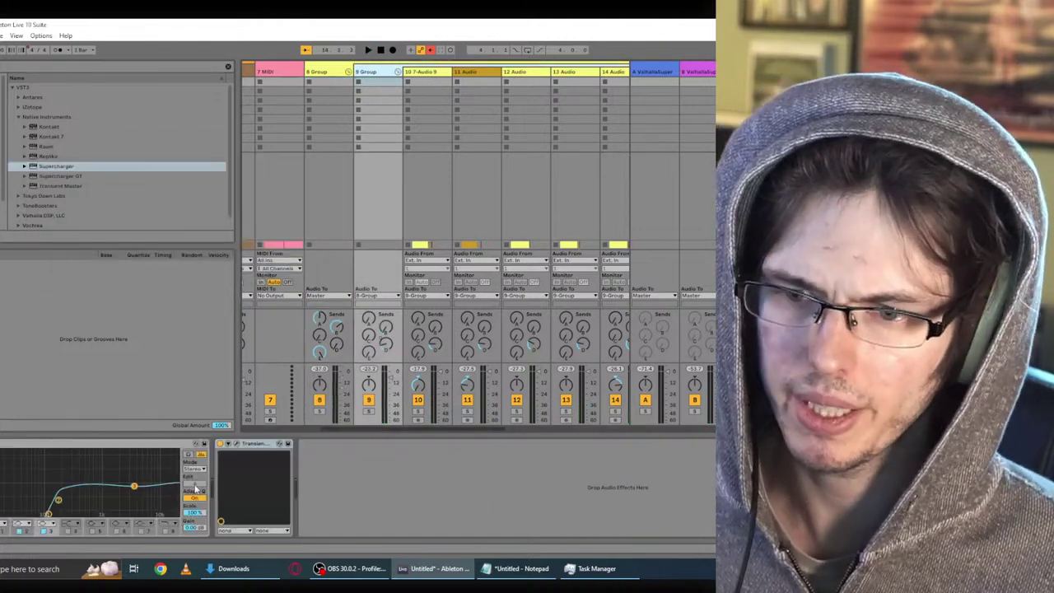
click(141, 449)
key(Delete)
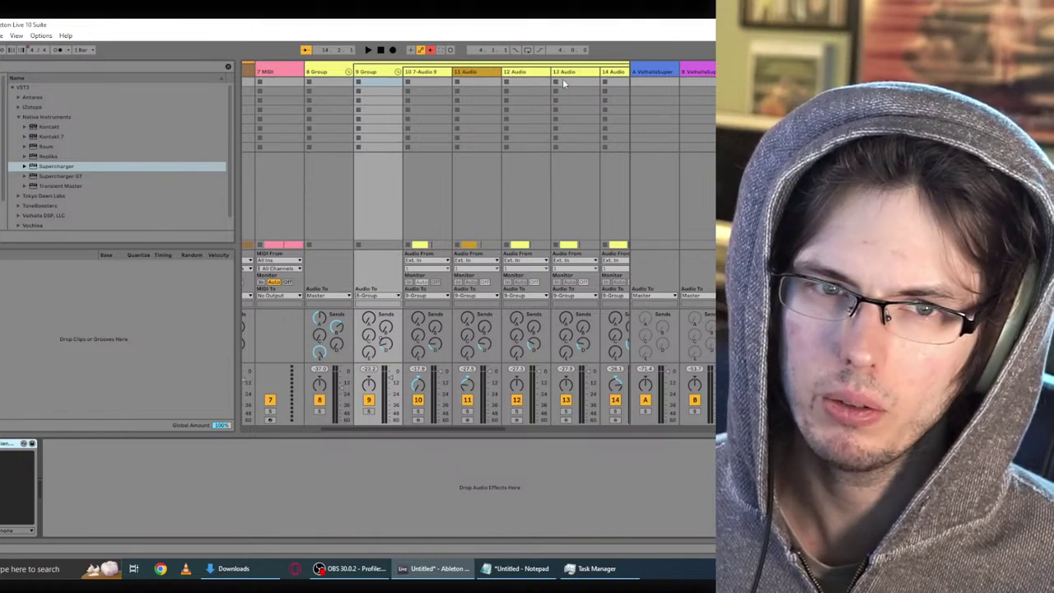
Step: During playback, turn off EQ Eight on 16 Group and delete its Transient Master
key(space)
drag(371, 427, 406, 427)
click(590, 72)
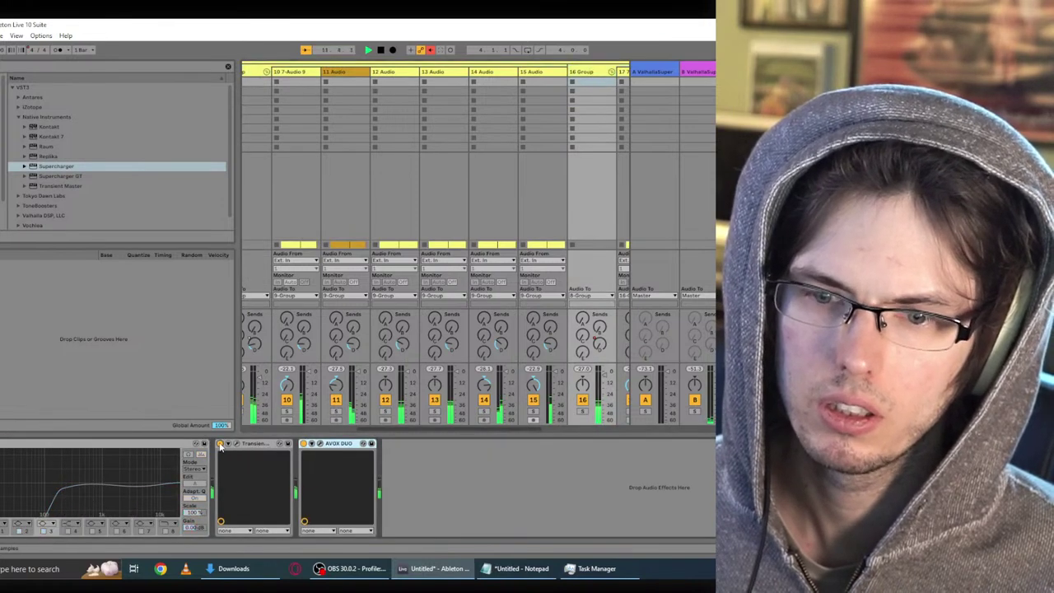
click(277, 443)
key(Delete)
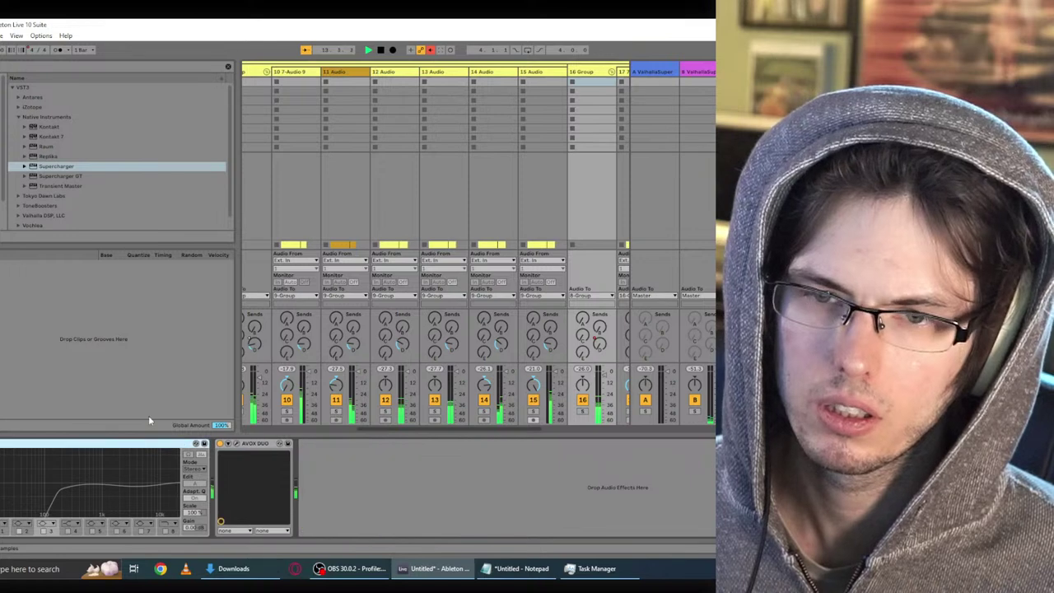
Step: Check the device chains on 9 Group and tracks 10, 11 and 12, and select TDR Nova on track 12
click(287, 72)
click(257, 71)
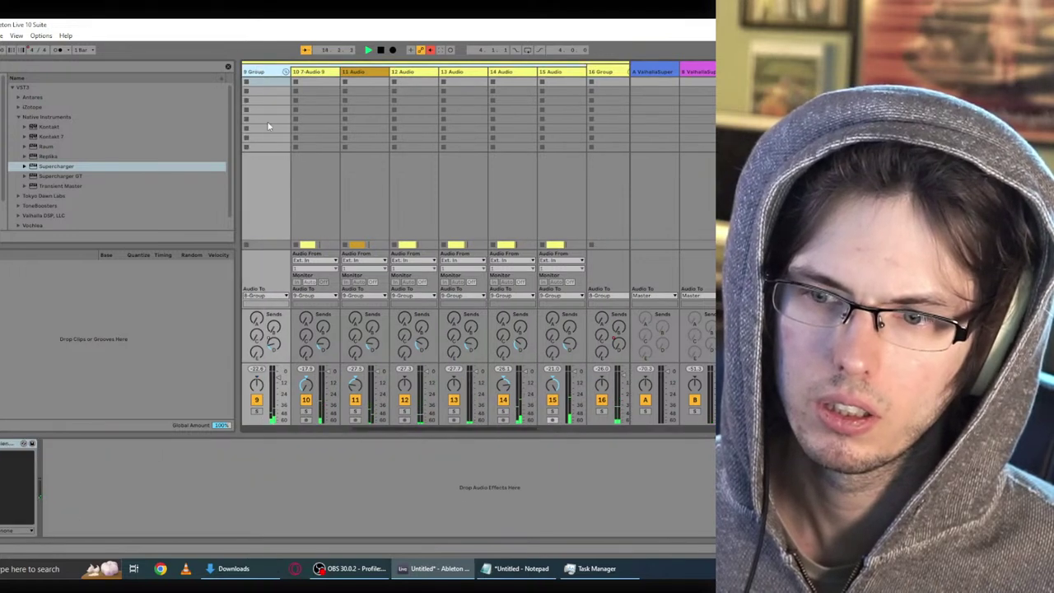
click(321, 72)
click(352, 77)
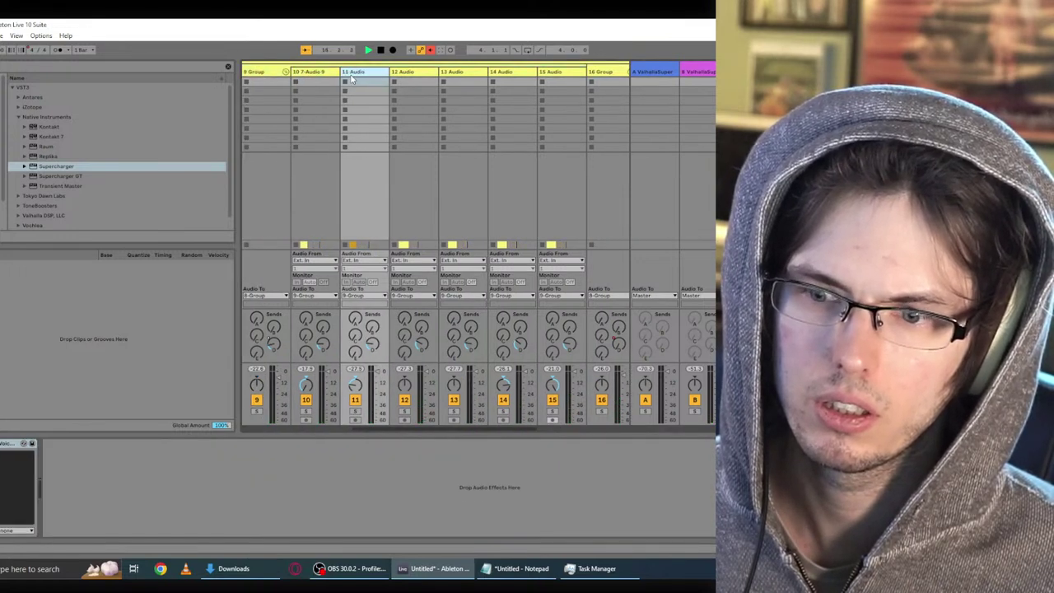
click(306, 80)
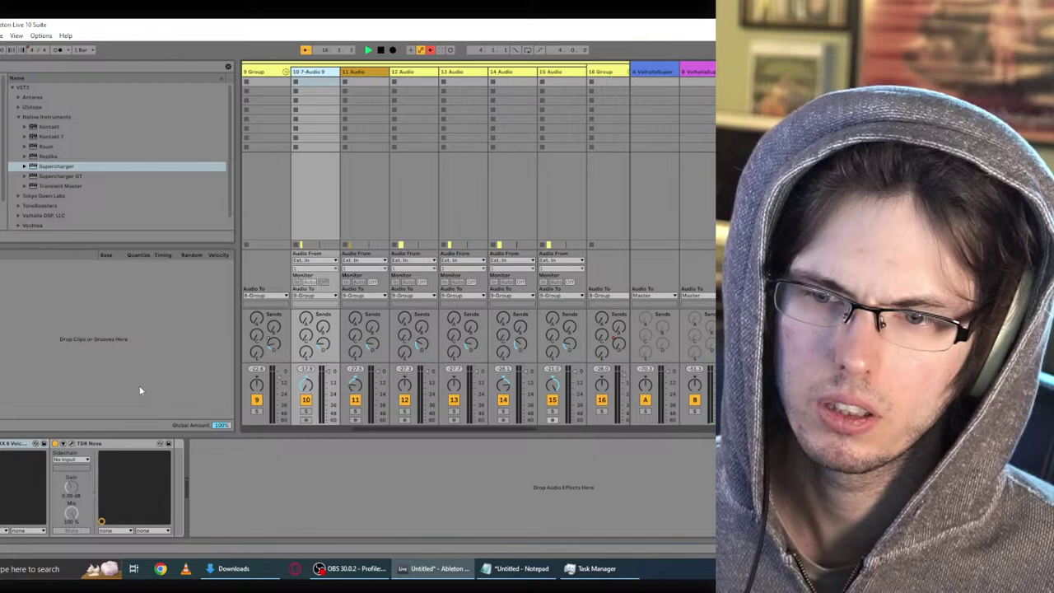
click(402, 89)
click(108, 446)
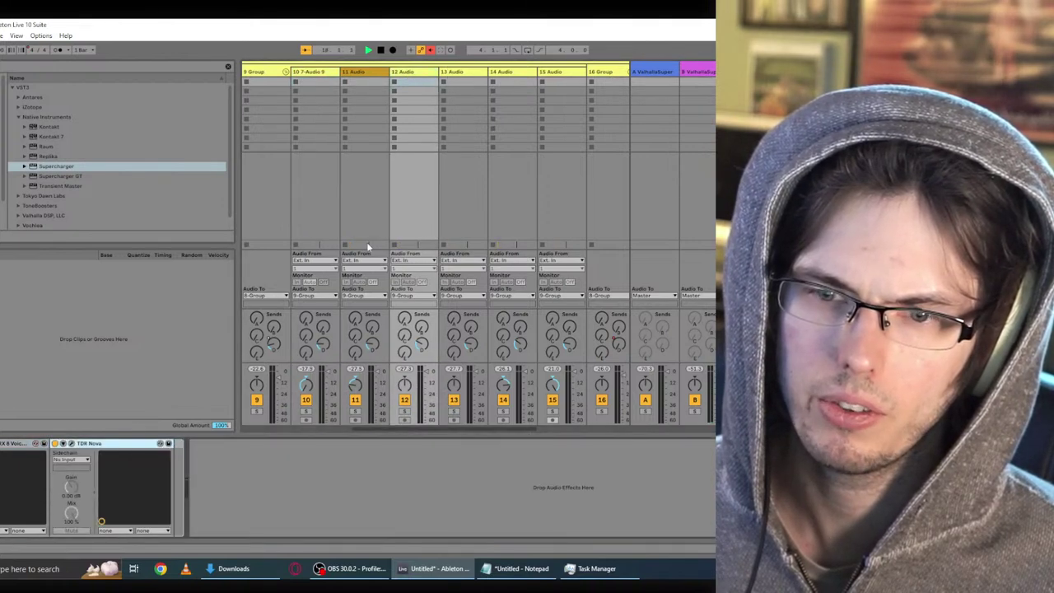
Step: Delete TDR Nova from track 12, stop playback and check the device chains on tracks 13, 14 and 15
key(Delete)
click(468, 73)
key(space)
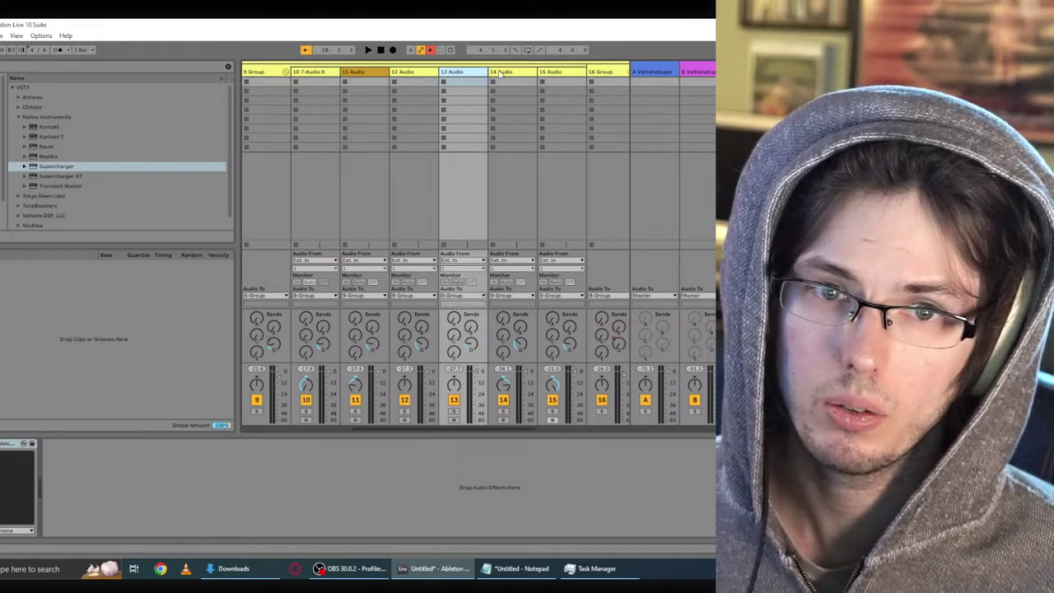
key(Right)
key(Right)
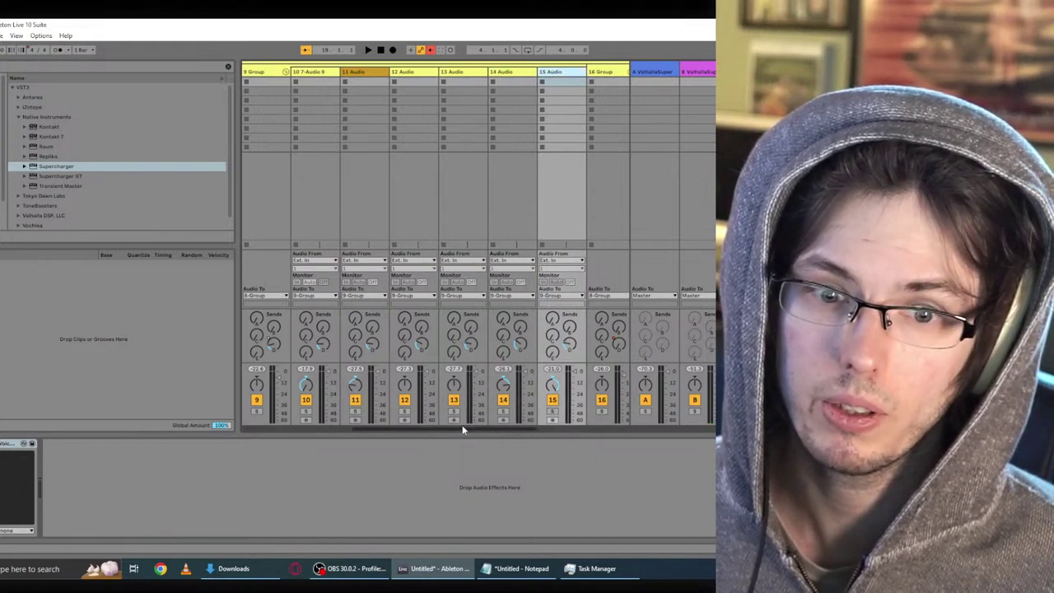
Step: Check the device chains on 16 Group and tracks 17, 18, 19 and 20
drag(462, 429, 515, 428)
click(466, 80)
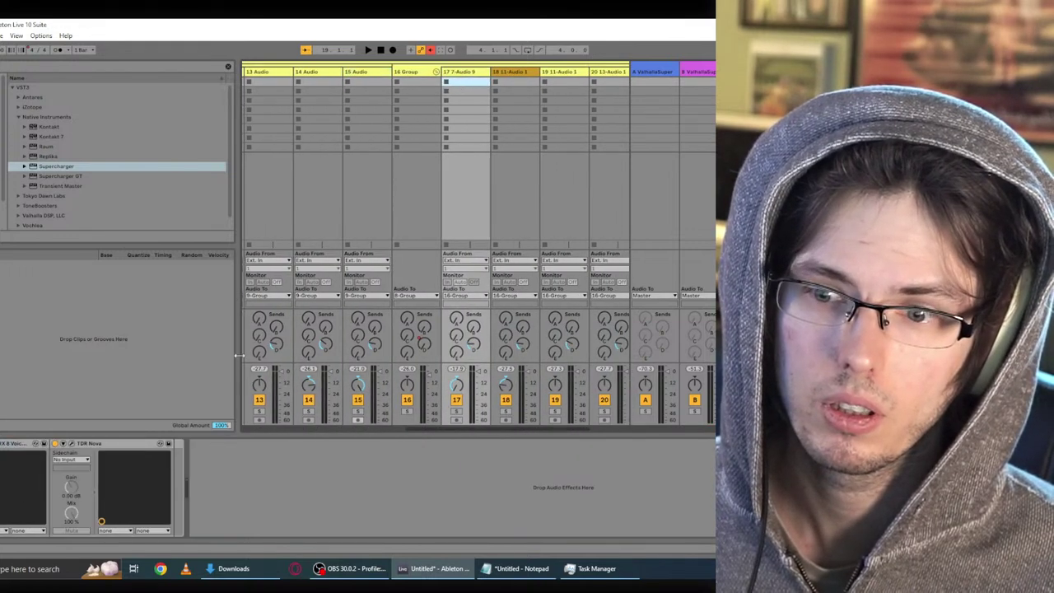
click(422, 139)
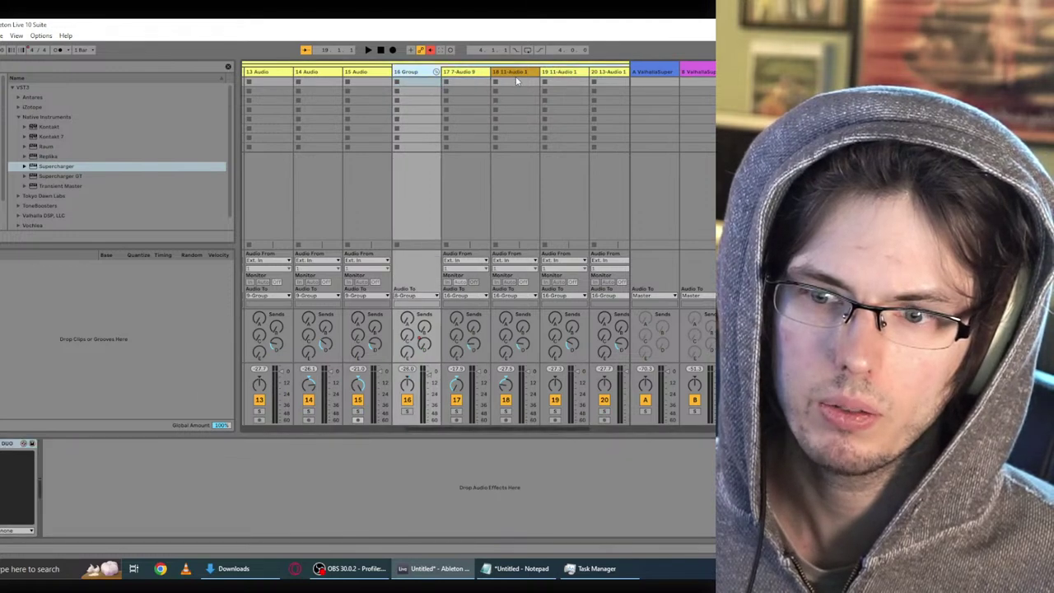
click(515, 76)
click(561, 75)
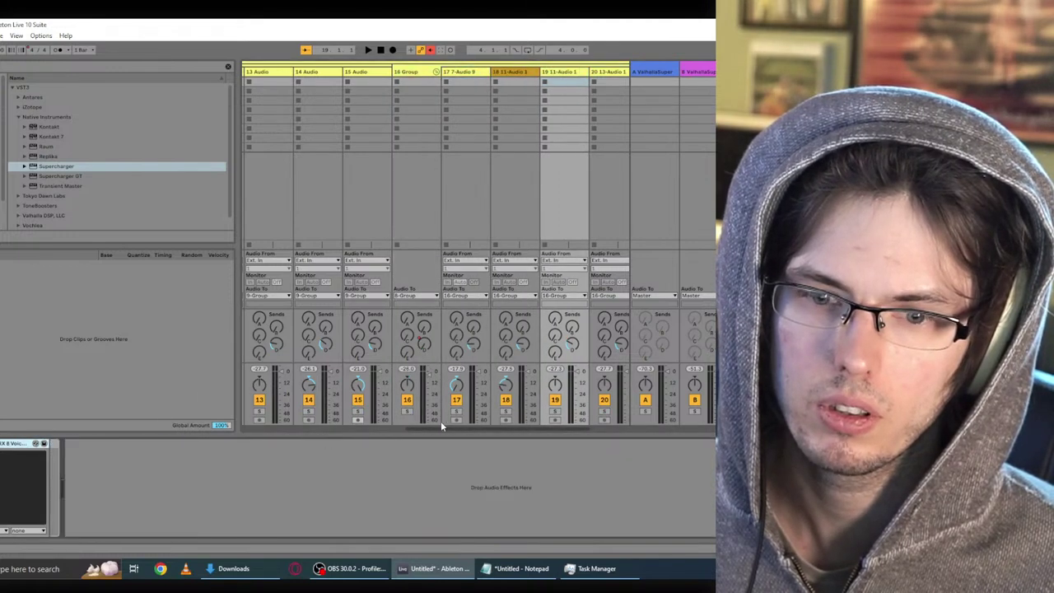
drag(513, 430, 542, 428)
click(504, 74)
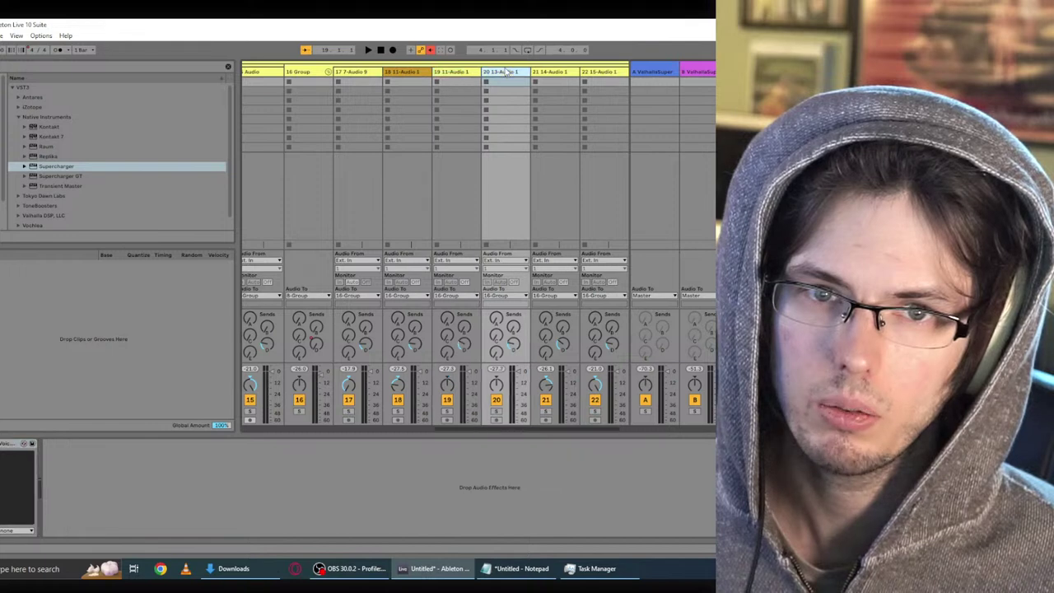
Step: Play the song, inspect Supercharger on 8 Group while listening, and close its window
key(space)
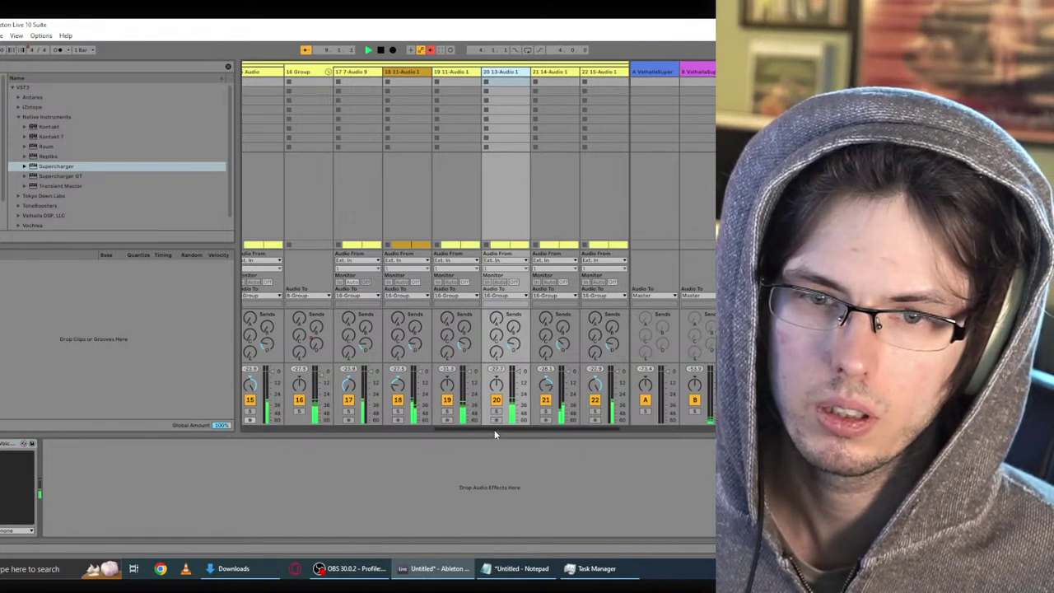
drag(495, 434, 363, 431)
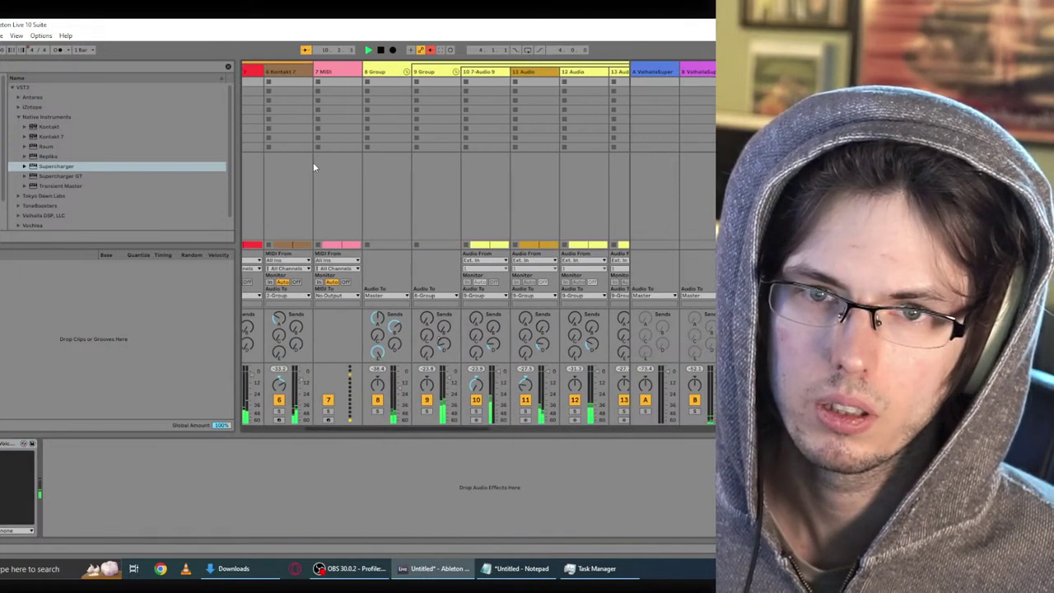
click(391, 74)
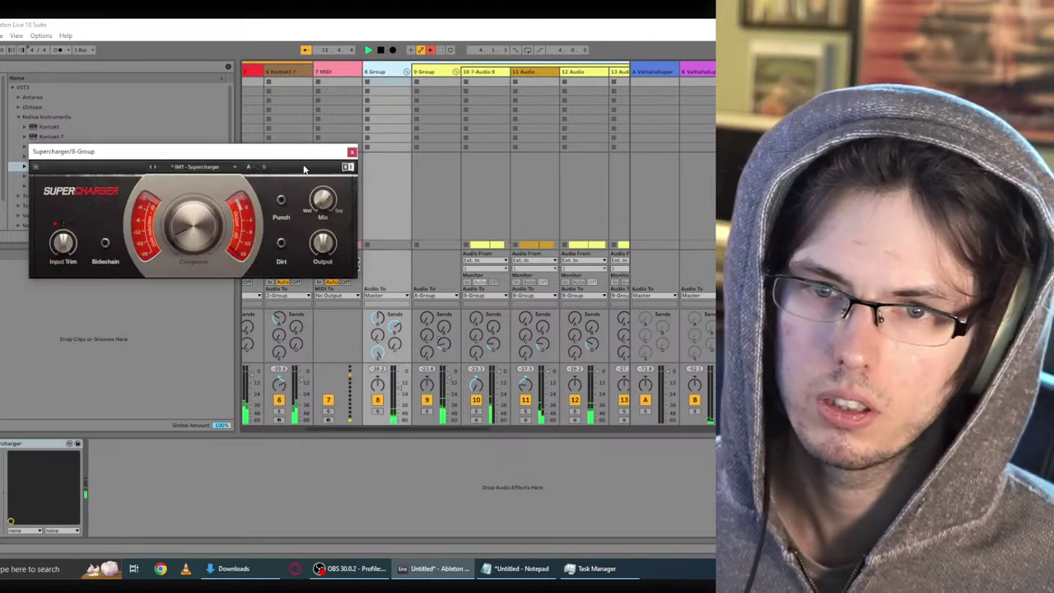
click(352, 151)
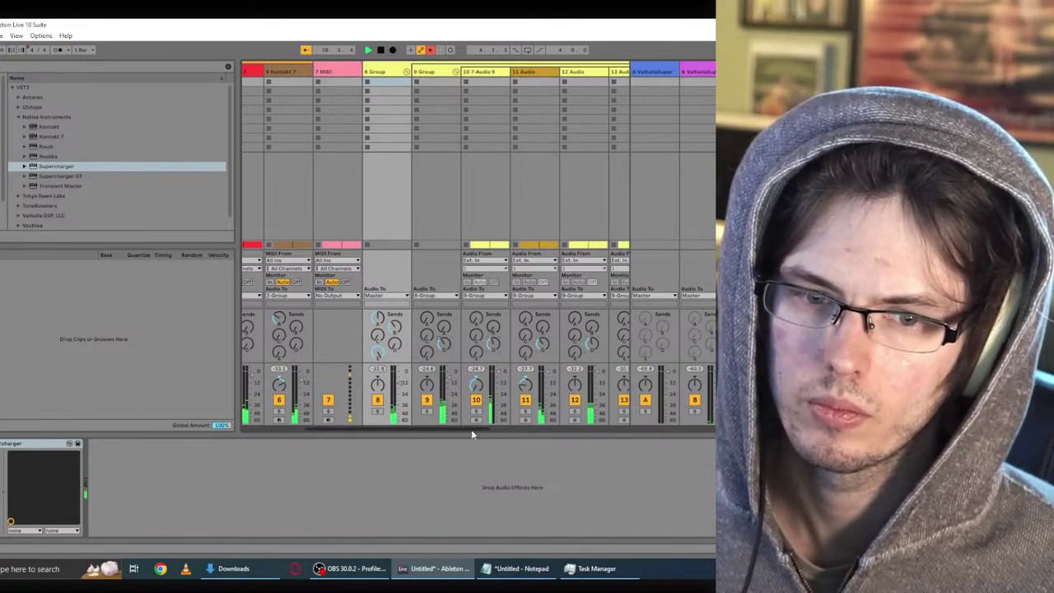
Step: Listen to the vocal layers, stop playback and raise send E on 9 Group and 16 Group
drag(471, 428, 547, 429)
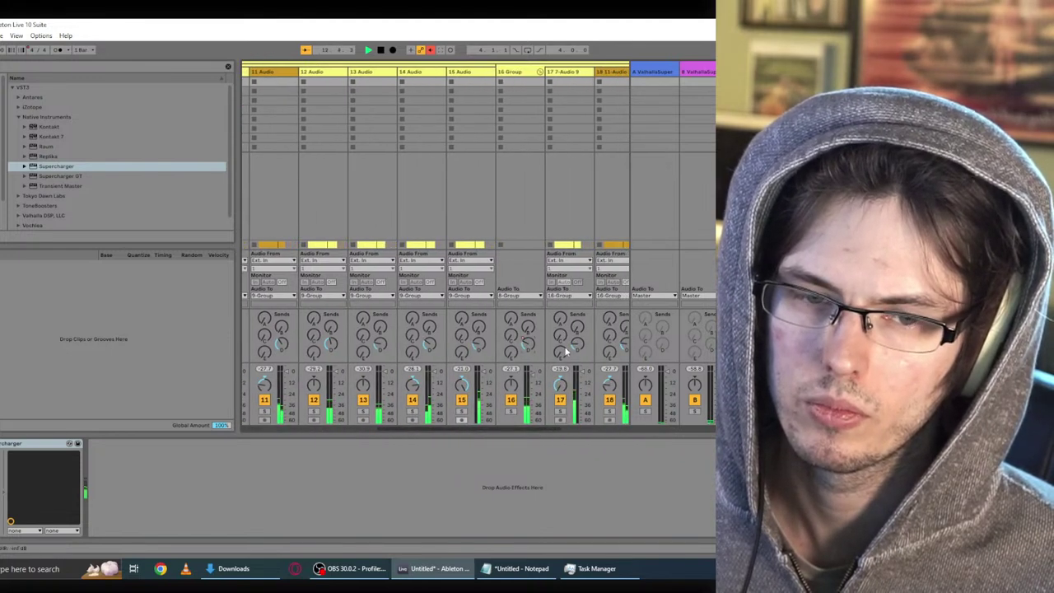
drag(510, 434, 544, 431)
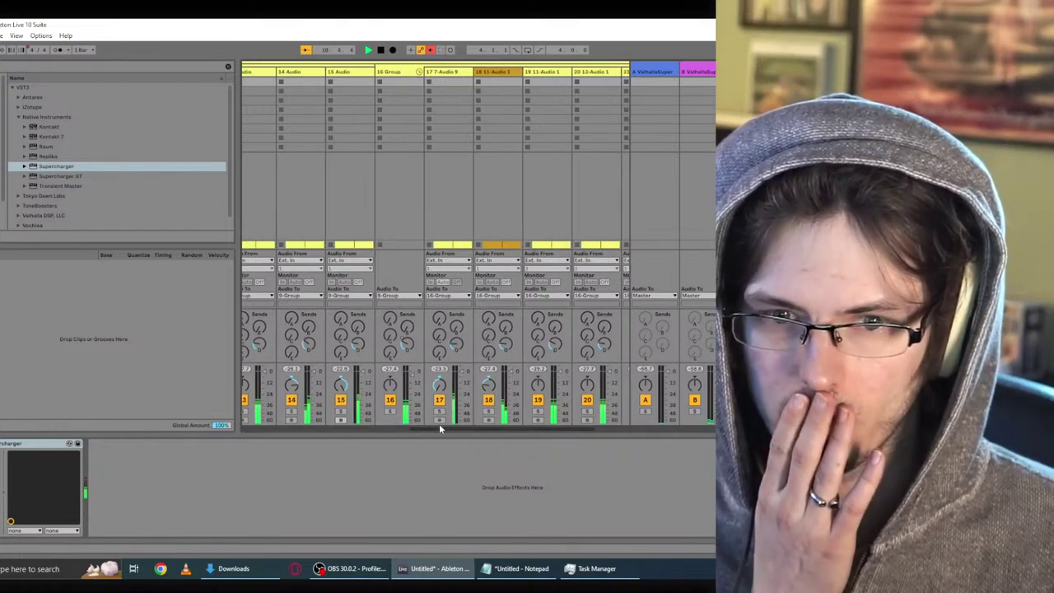
drag(419, 430, 315, 430)
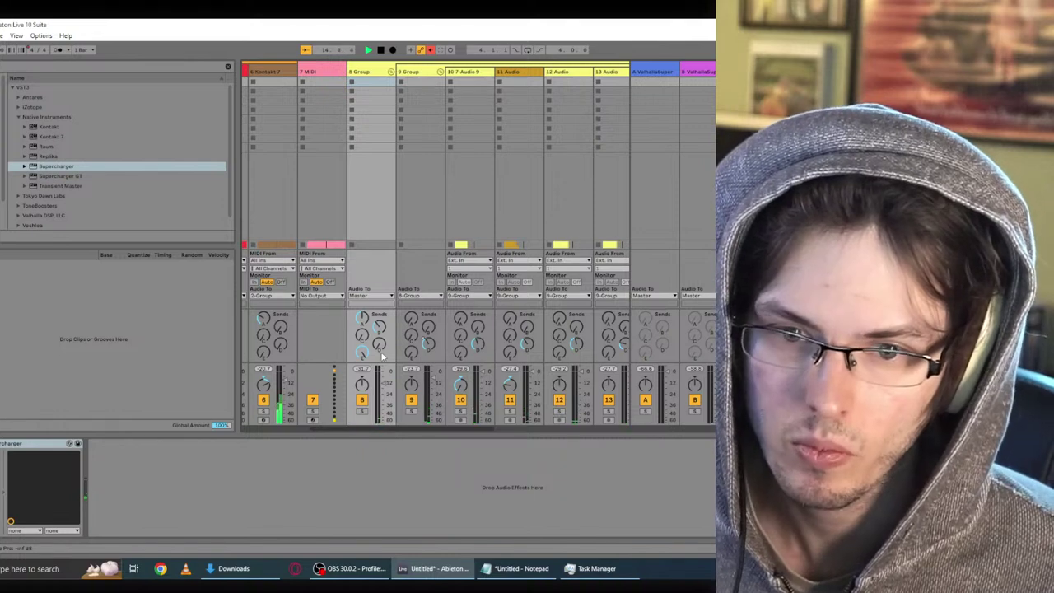
key(alt+space)
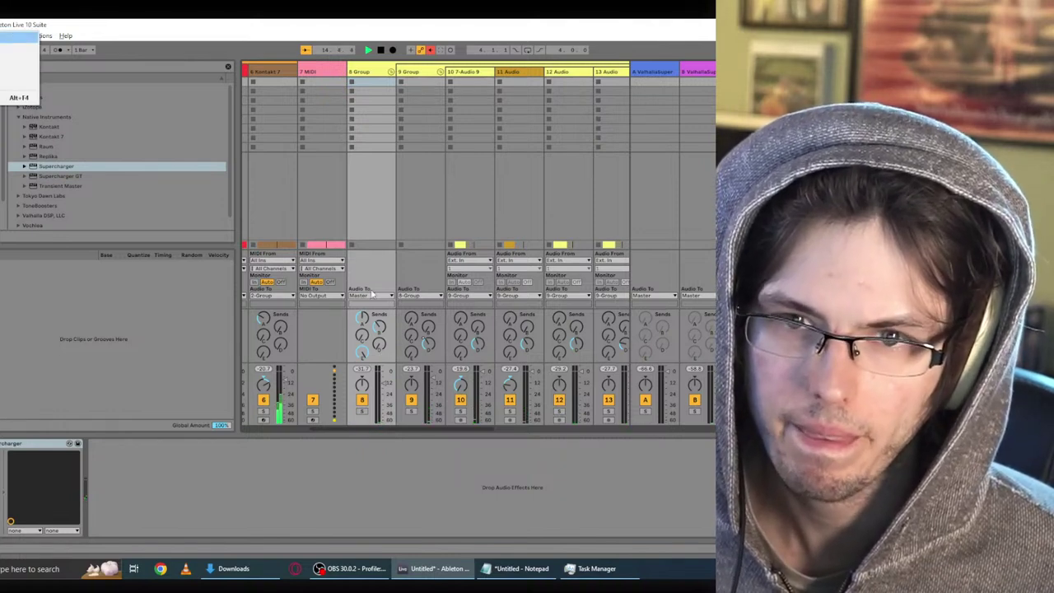
click(346, 23)
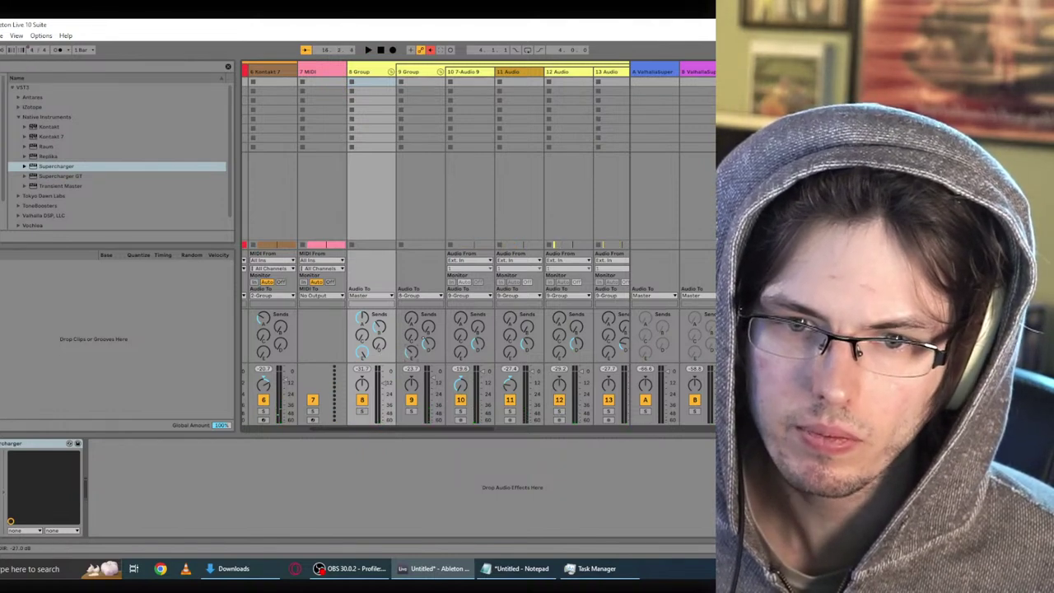
drag(411, 429, 489, 412)
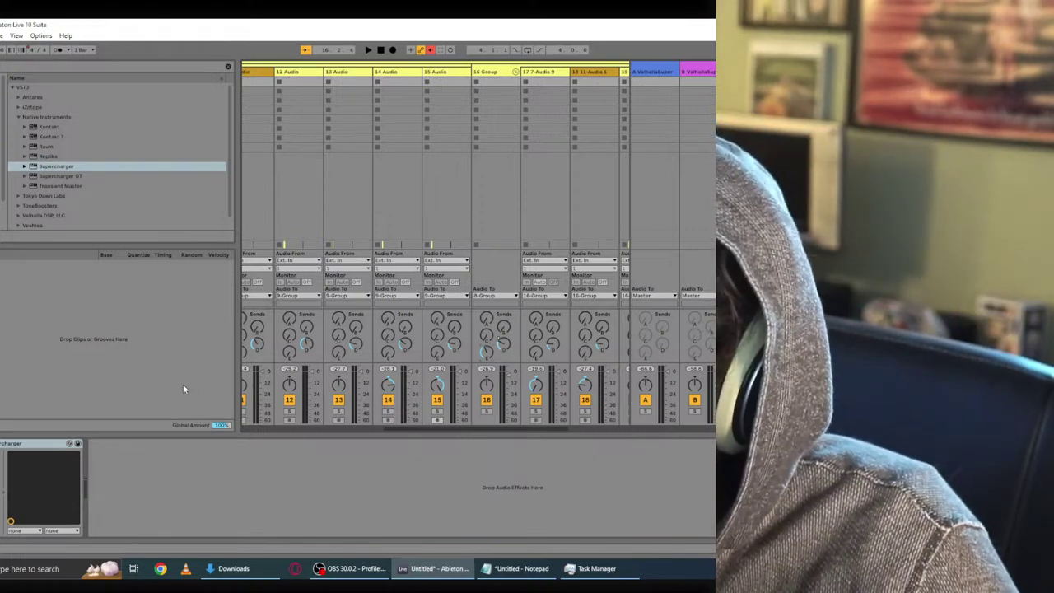
Step: During playback, add TDR Nova from the Tokyo Dawn Labs plug-ins to 8 Group after Supercharger
key(space)
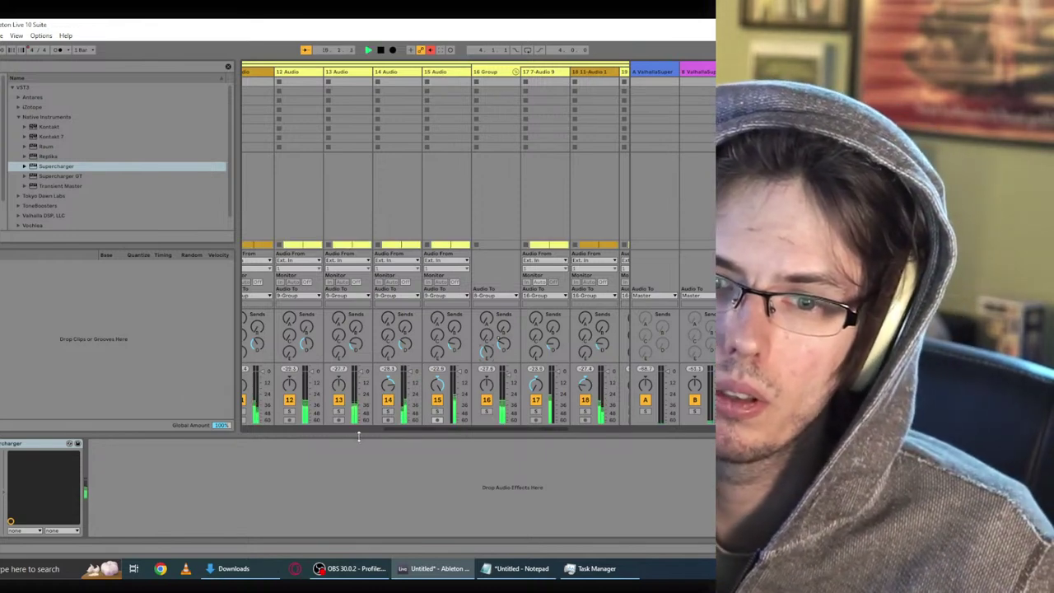
drag(389, 429, 337, 425)
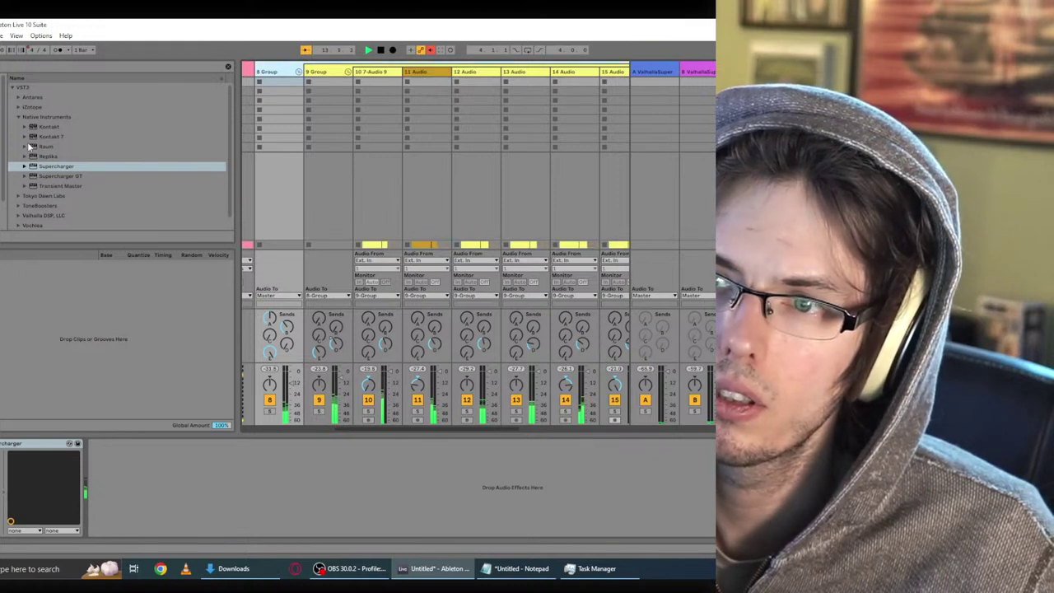
click(19, 118)
click(18, 98)
click(18, 98)
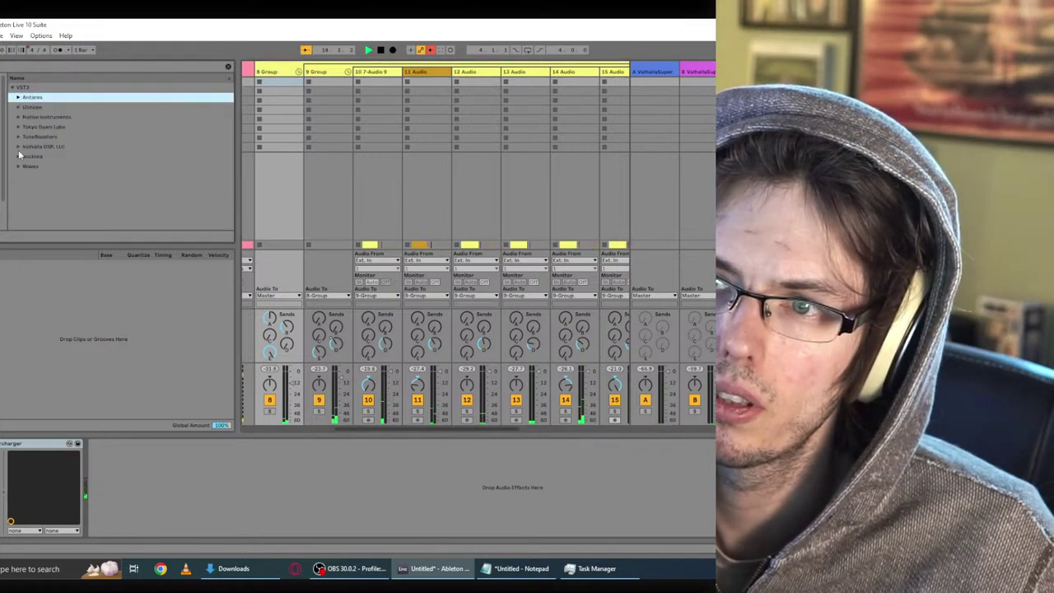
click(19, 127)
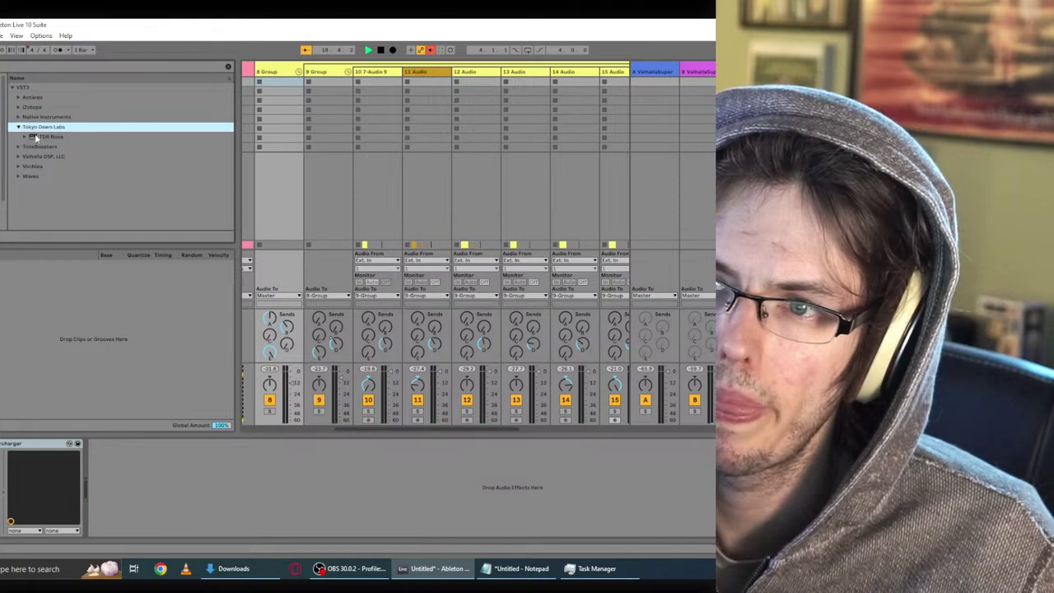
double_click(36, 137)
Step: Set Nova's band I on 8 Group to a low shelf at 147 Hz with -9.1 dB gain and Q 0.82
drag(155, 264, 183, 321)
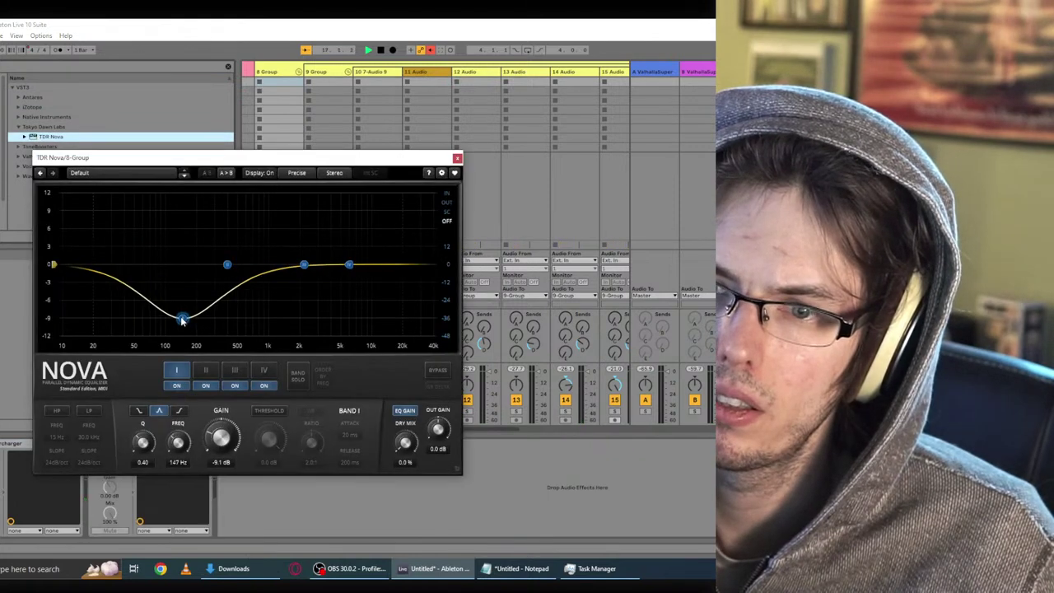
click(180, 410)
click(139, 411)
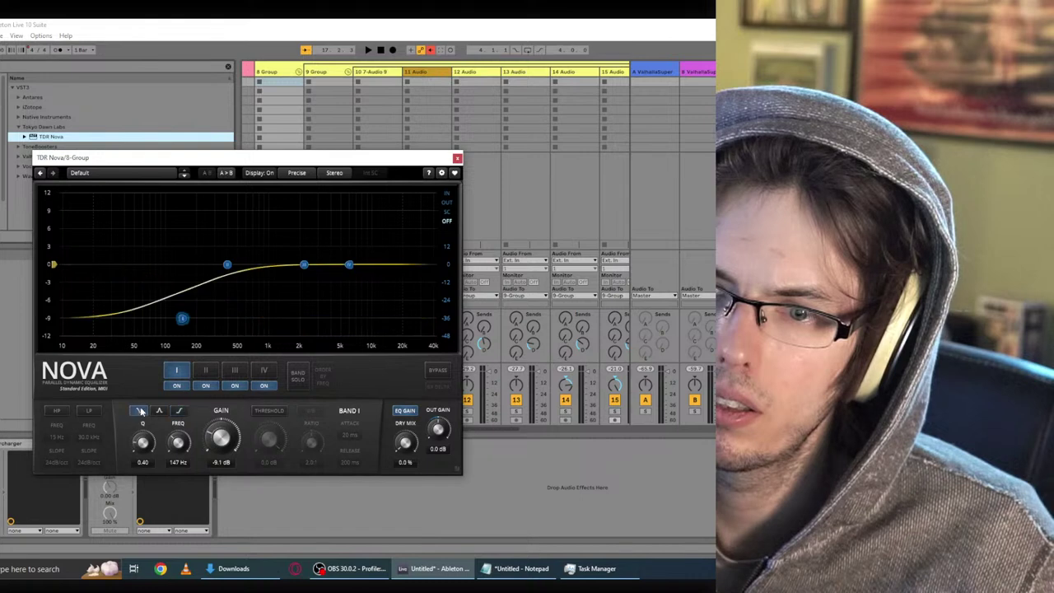
key(space)
drag(143, 440, 142, 416)
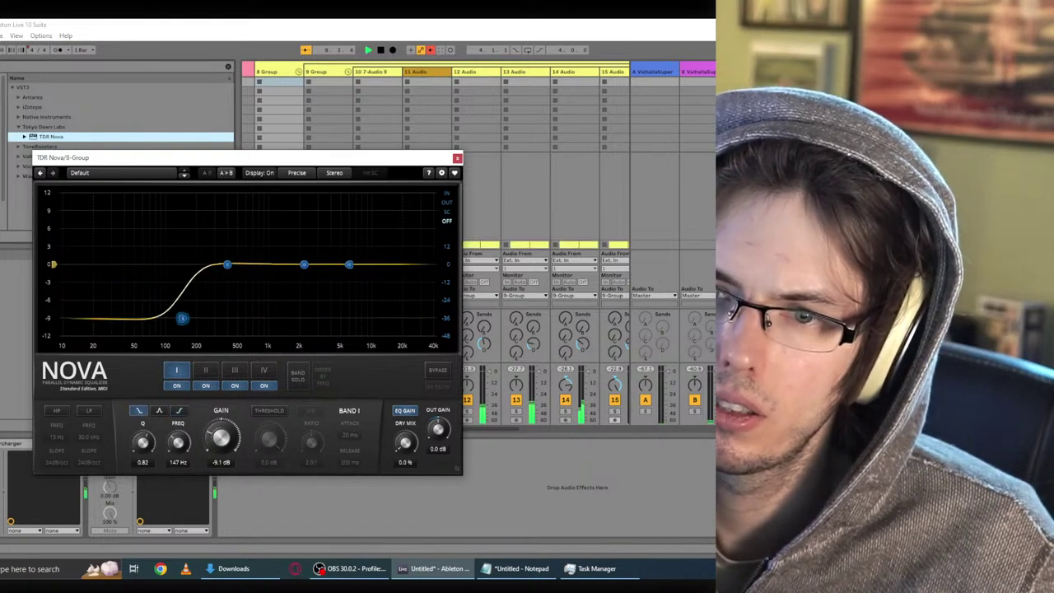
Step: Refine Nova's curve with band IV at 9.3 kHz, 2.6 dB, band I at 193 Hz, -11.3 dB, and band III at 3.2 kHz, -1.7 dB
drag(349, 264, 369, 253)
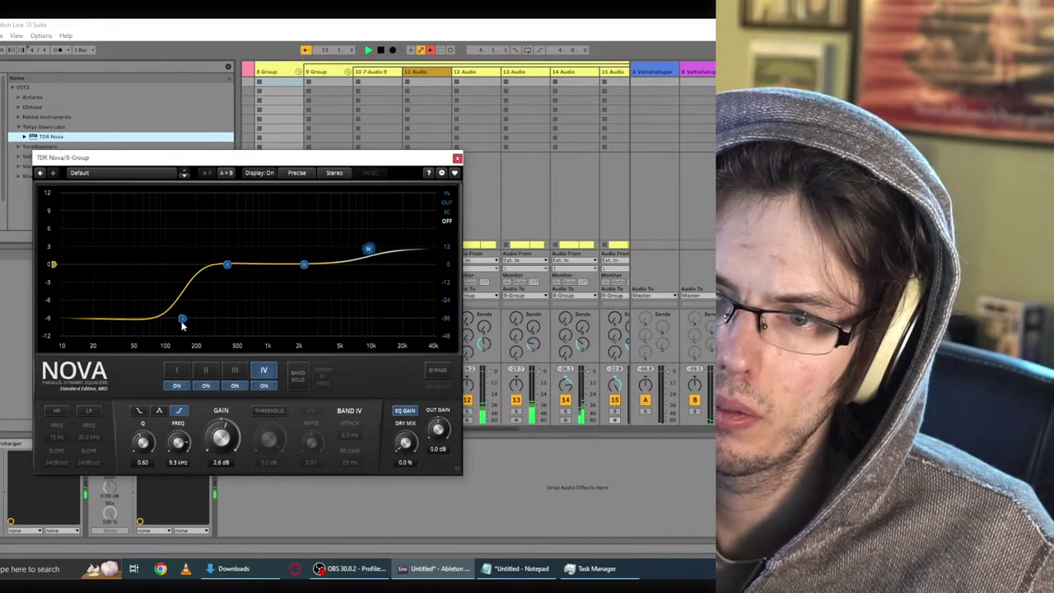
mouse_move(181, 325)
mouse_down()
mouse_move(207, 336)
mouse_move(197, 337)
mouse_up()
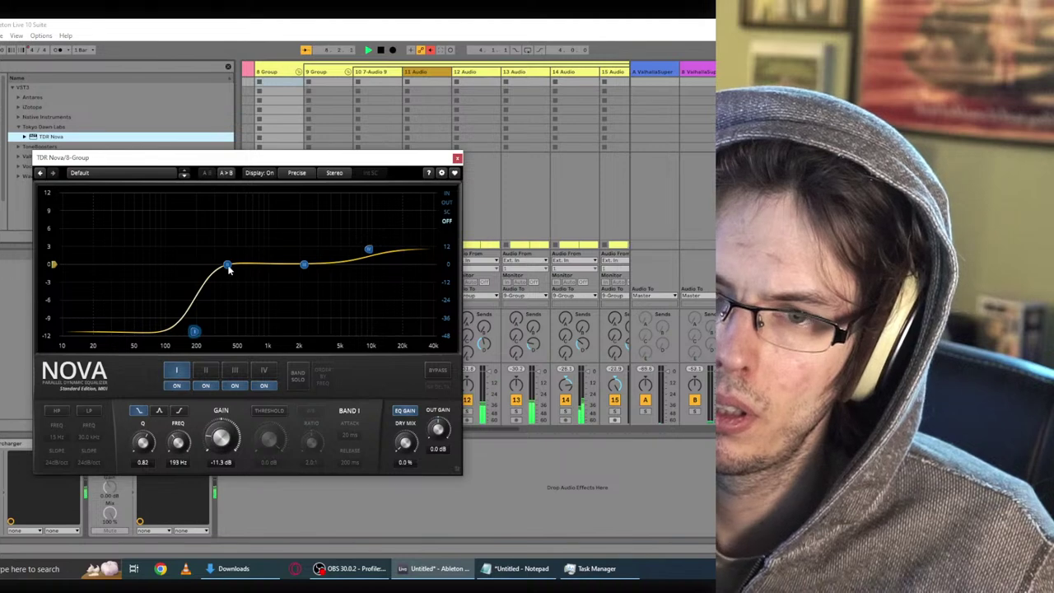
drag(304, 265, 319, 277)
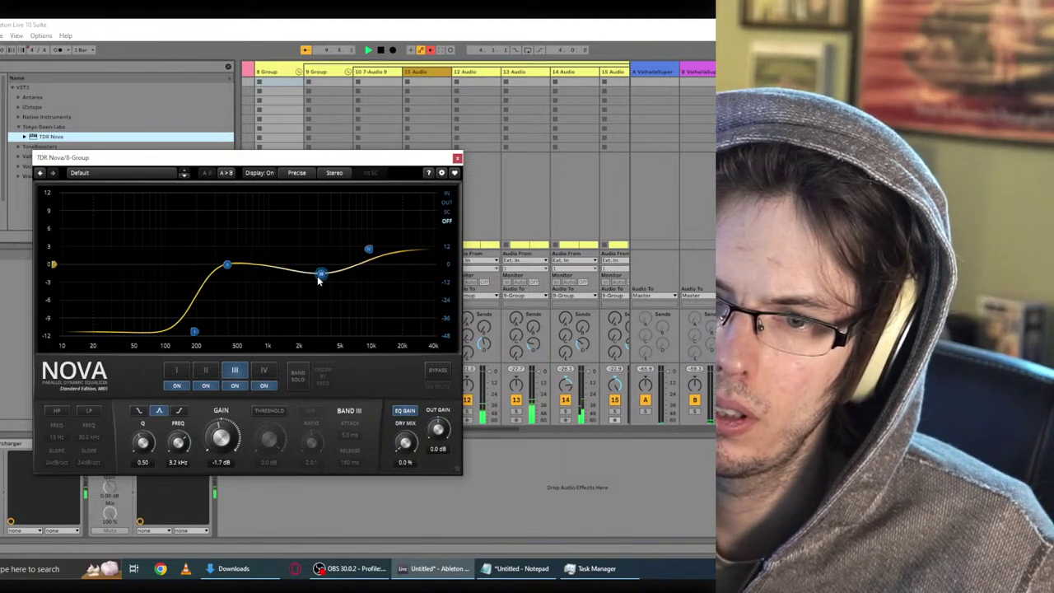
click(458, 158)
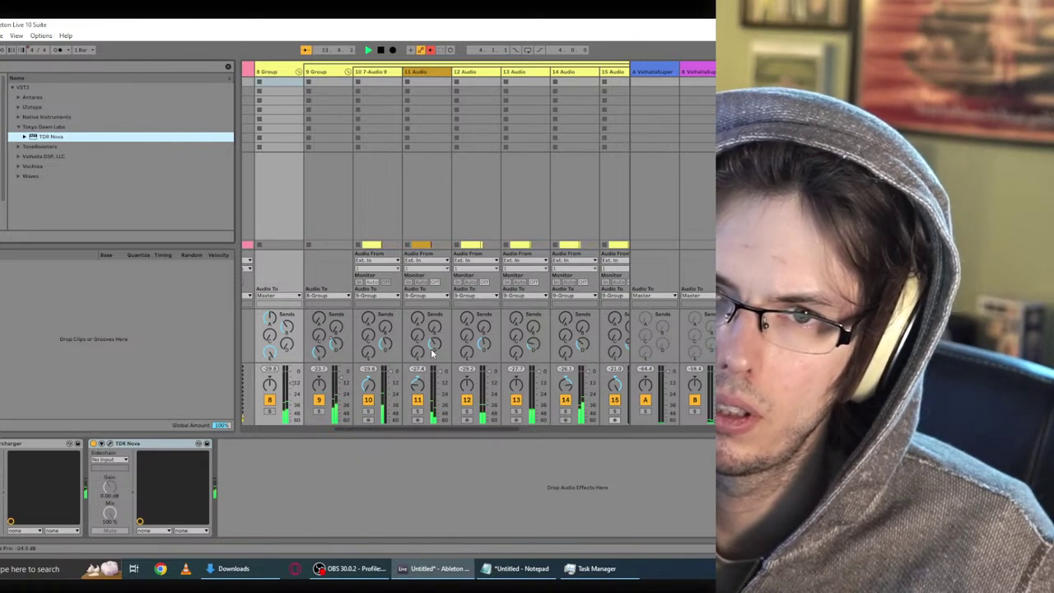
Step: Audition both vocal groups, rebalance their send levels and set send E on 9 Group to -11.0 dB
click(341, 375)
key(space)
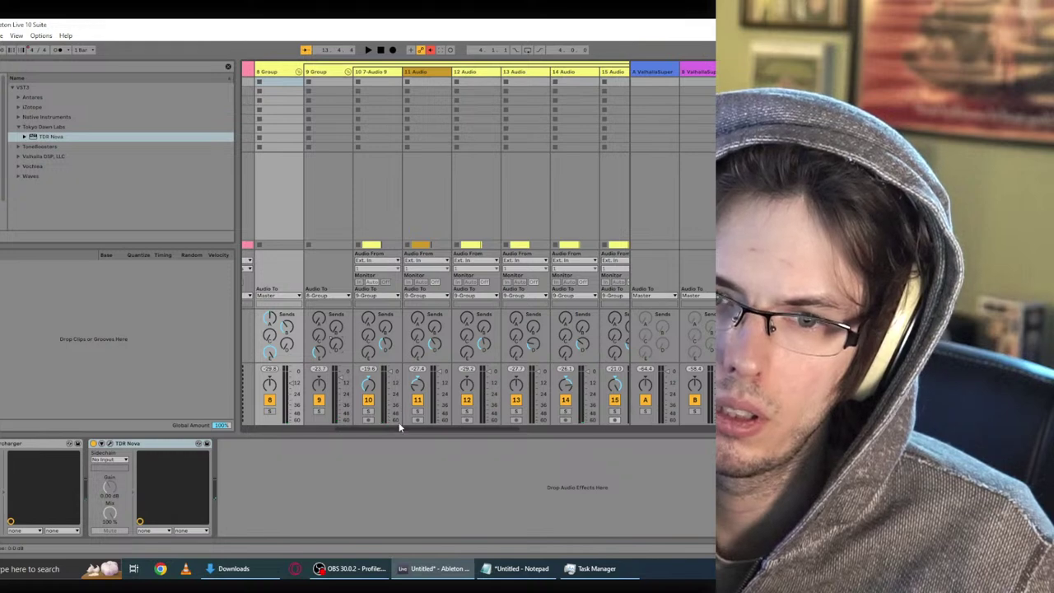
drag(401, 429, 466, 422)
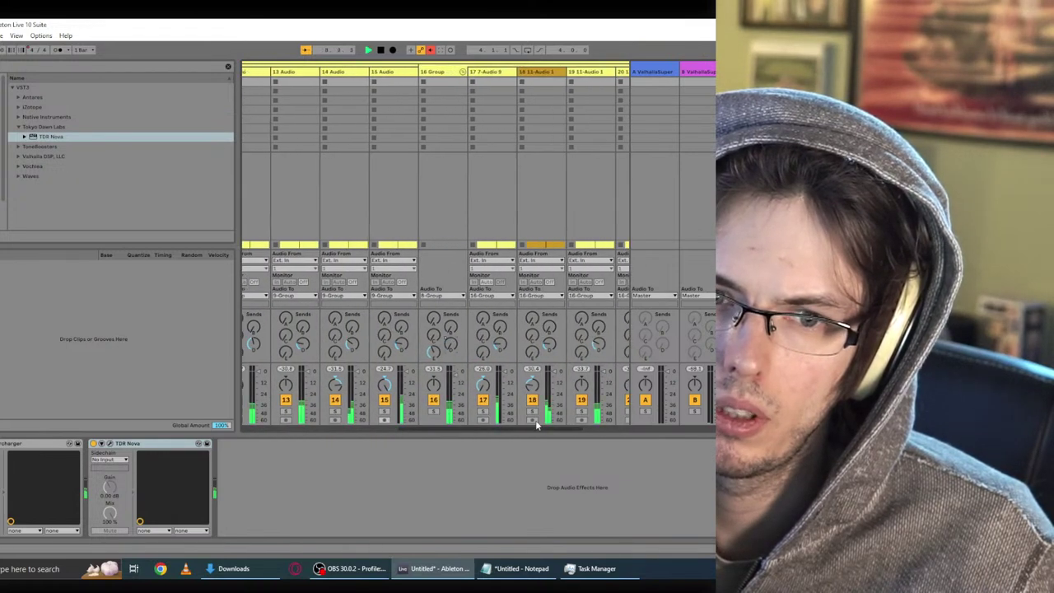
drag(510, 429, 558, 429)
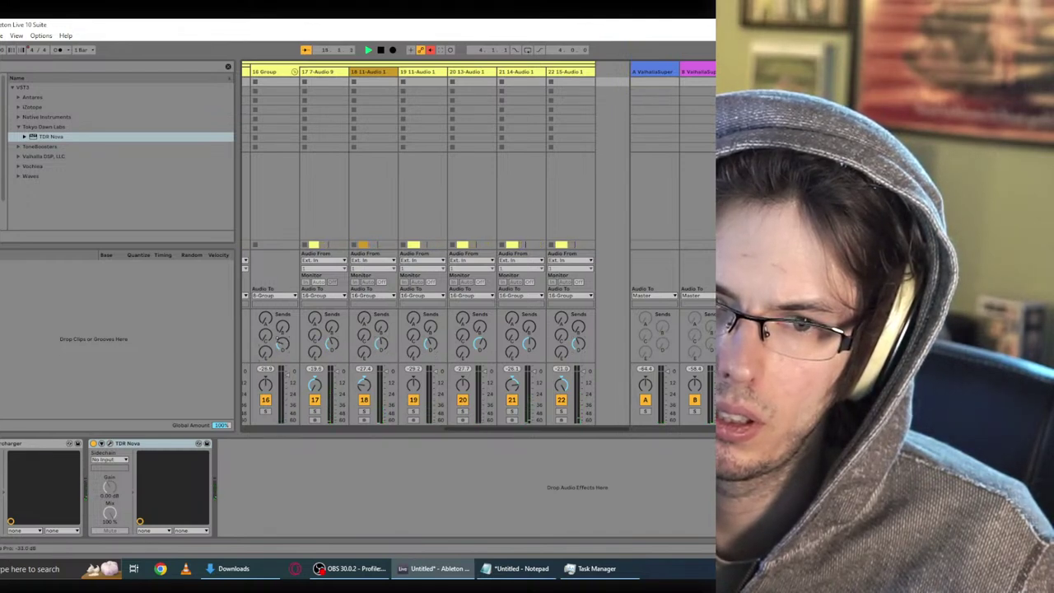
drag(491, 429, 434, 426)
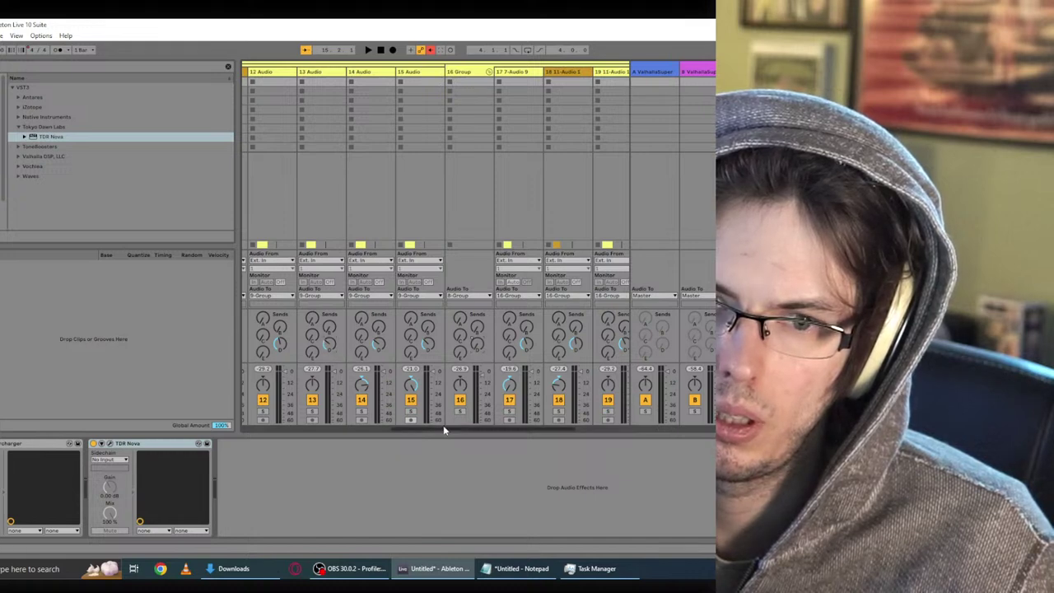
drag(443, 429, 389, 428)
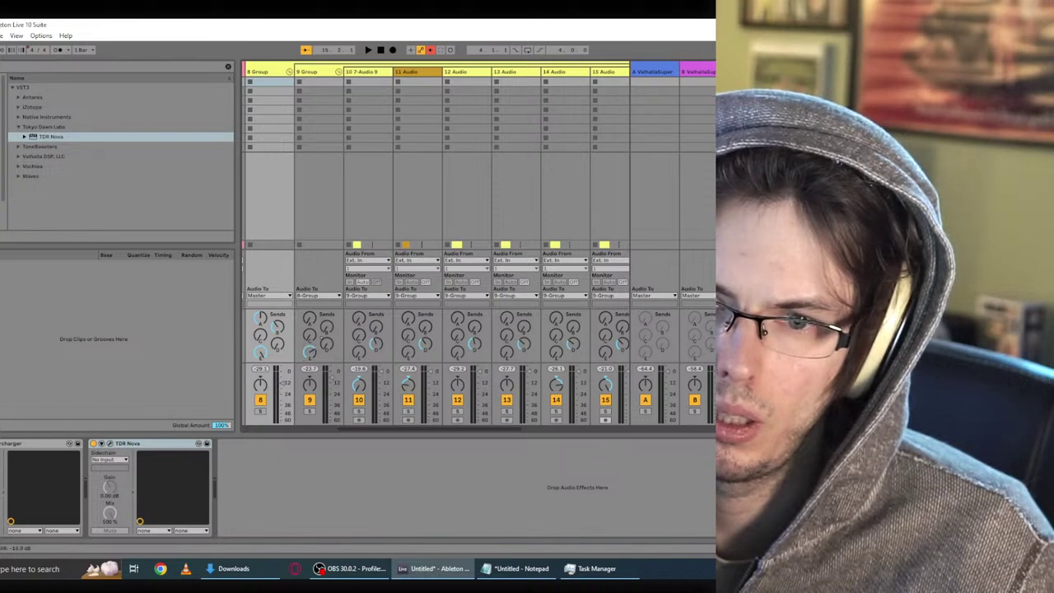
Step: Play the vocals, lower 8 Group's volume to -15.0 dB and open its TDR Nova
key(space)
drag(370, 429, 419, 429)
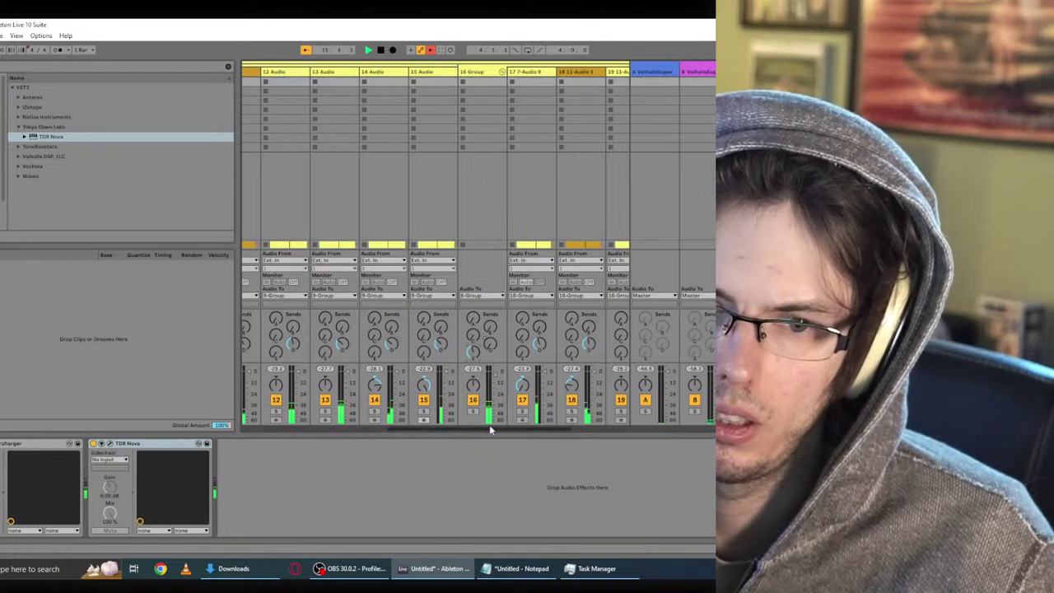
drag(489, 429, 424, 434)
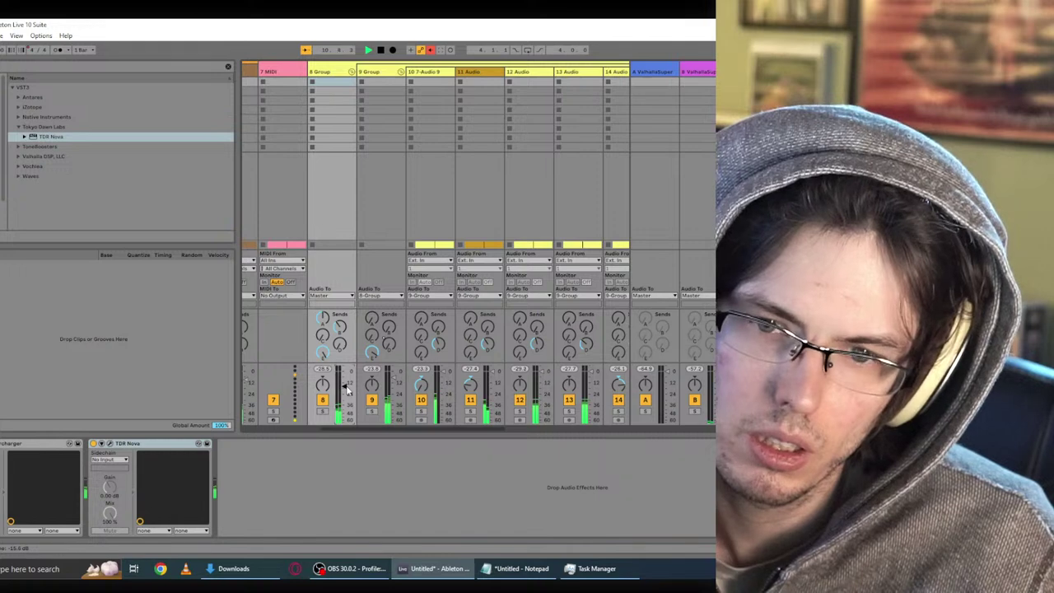
click(101, 443)
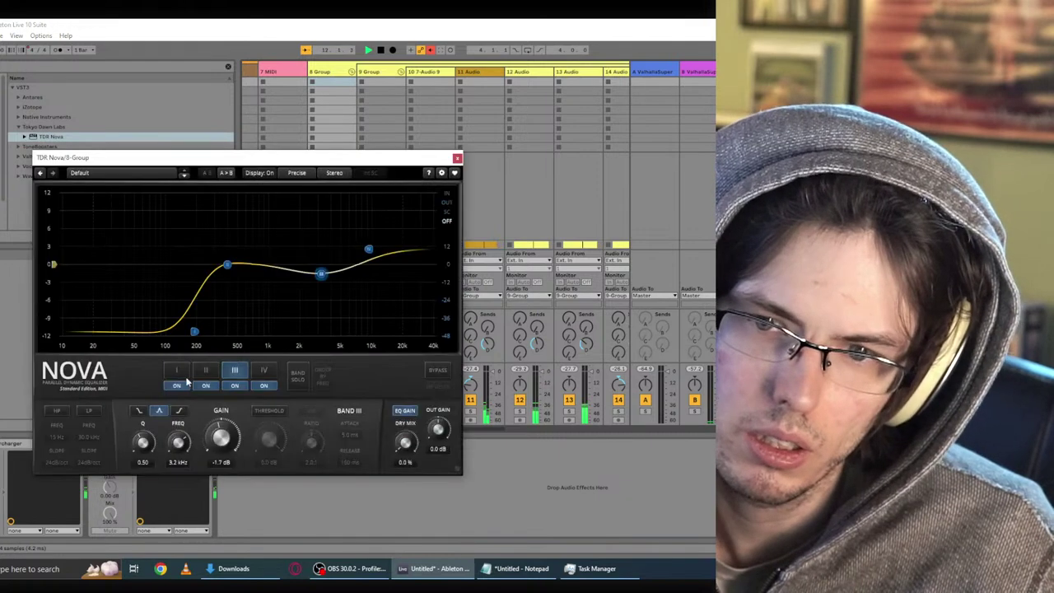
Step: Set band III of 8 Group's Nova to -0.8 dB at 3.2 kHz and play back the vocals
drag(325, 281, 335, 262)
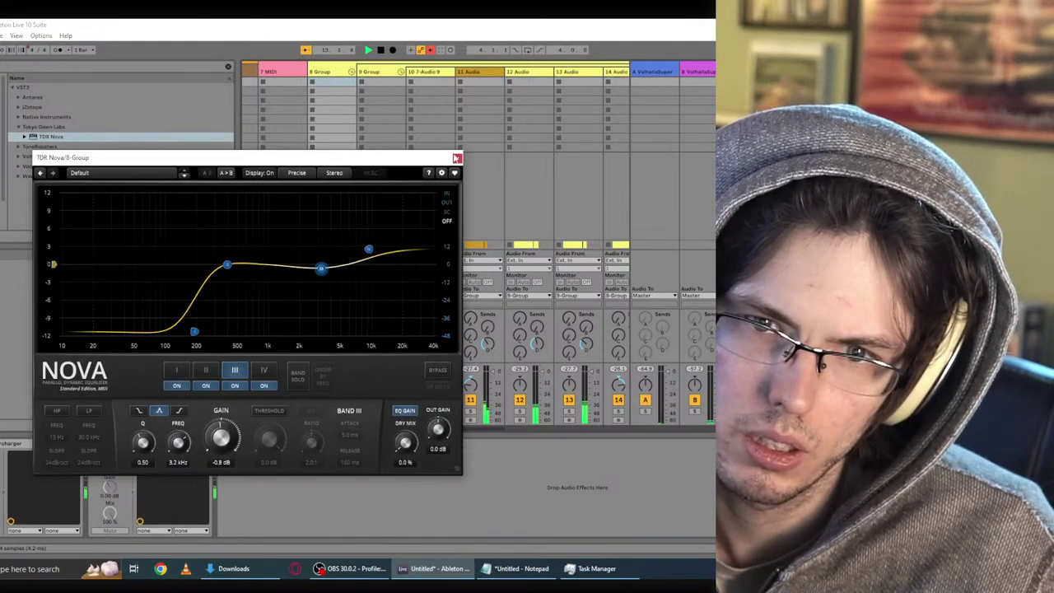
click(458, 158)
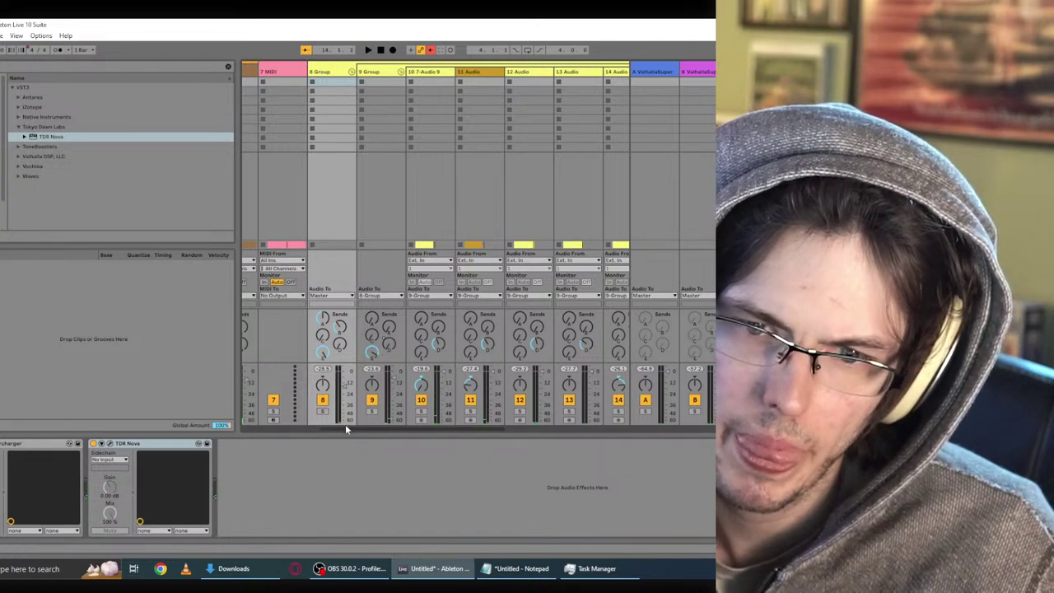
drag(345, 424, 403, 428)
key(space)
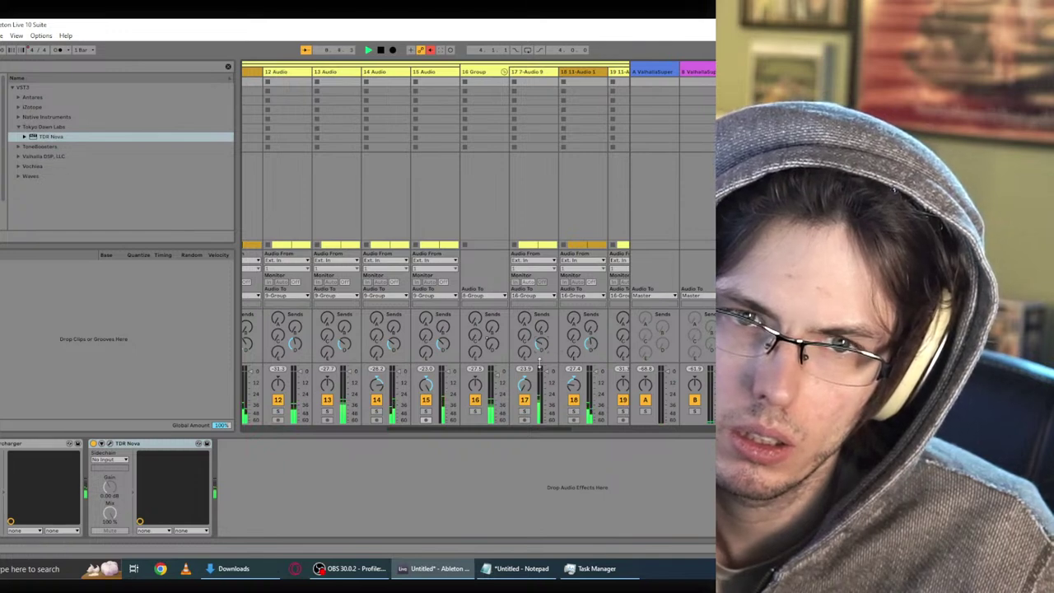
Step: Move Nova's band I low shelf on 8 Group to 358 Hz with -11.5 dB gain
drag(485, 428, 461, 436)
click(111, 444)
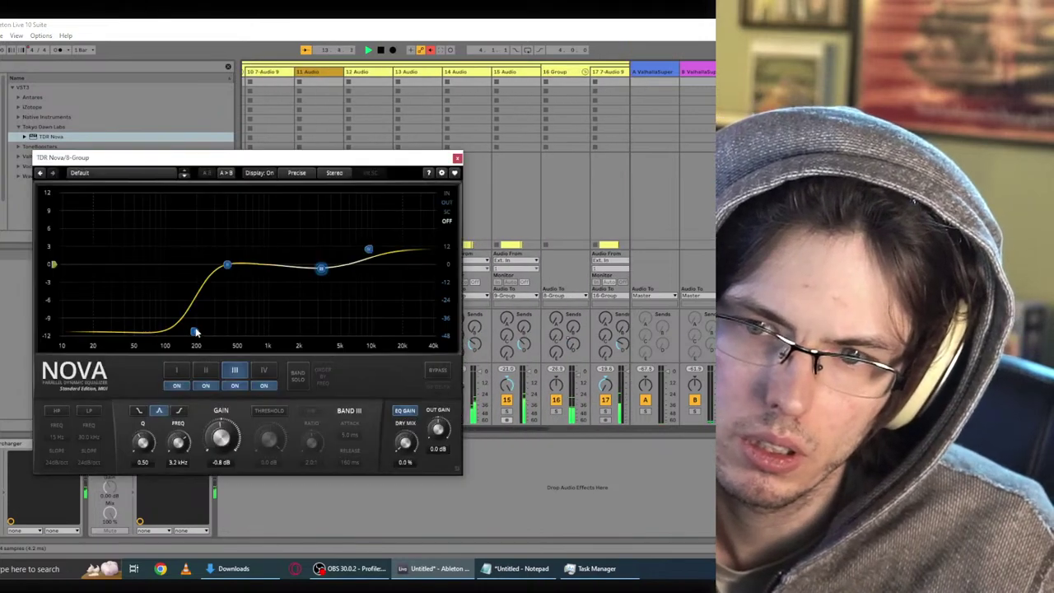
drag(196, 332, 223, 332)
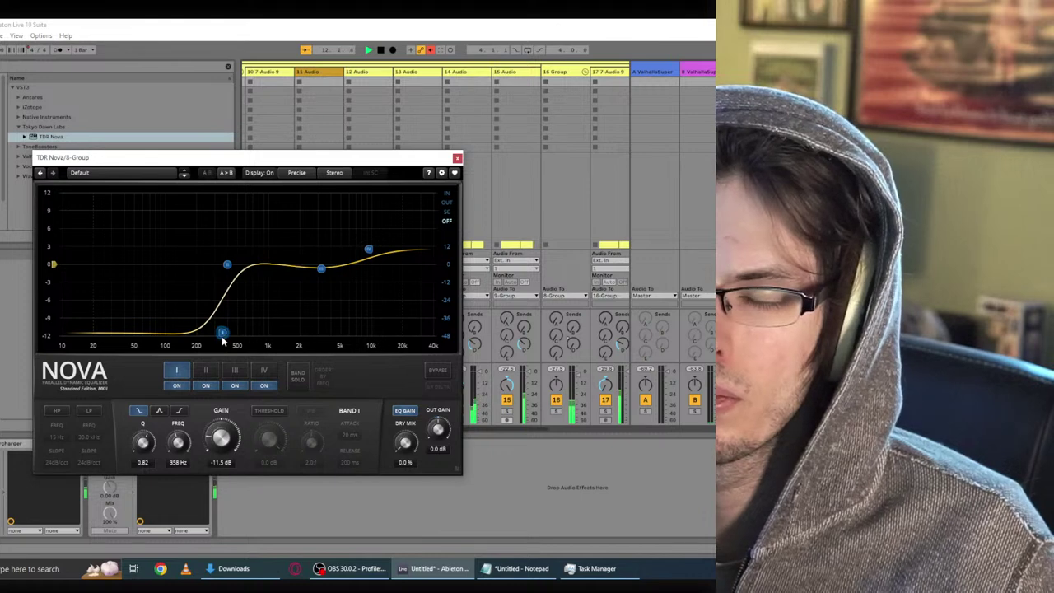
click(456, 158)
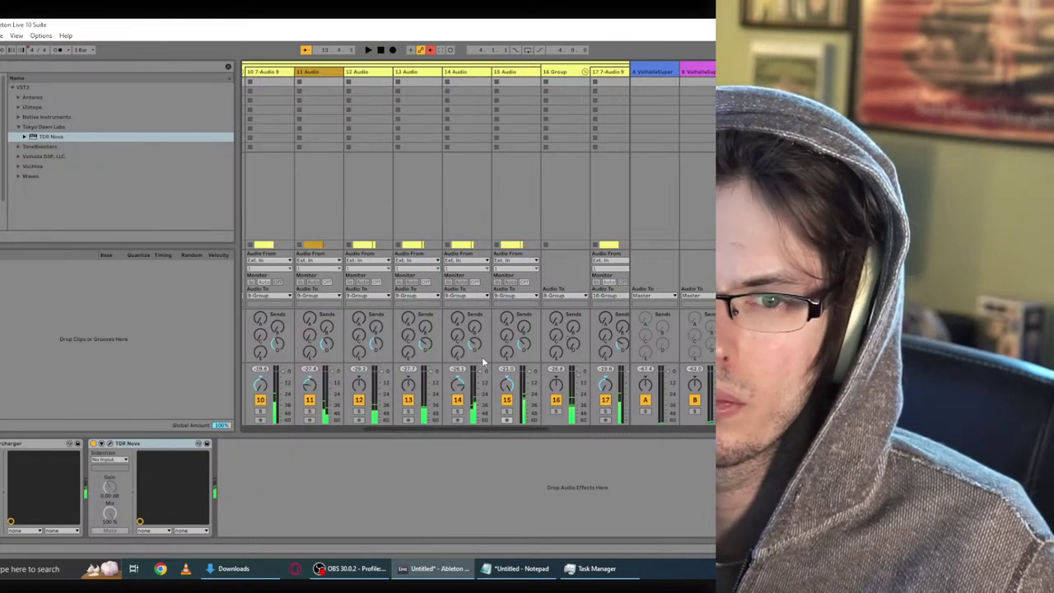
Step: Audition 8 Group in the mix, checking return B and the group's Nova curve
drag(405, 428, 350, 428)
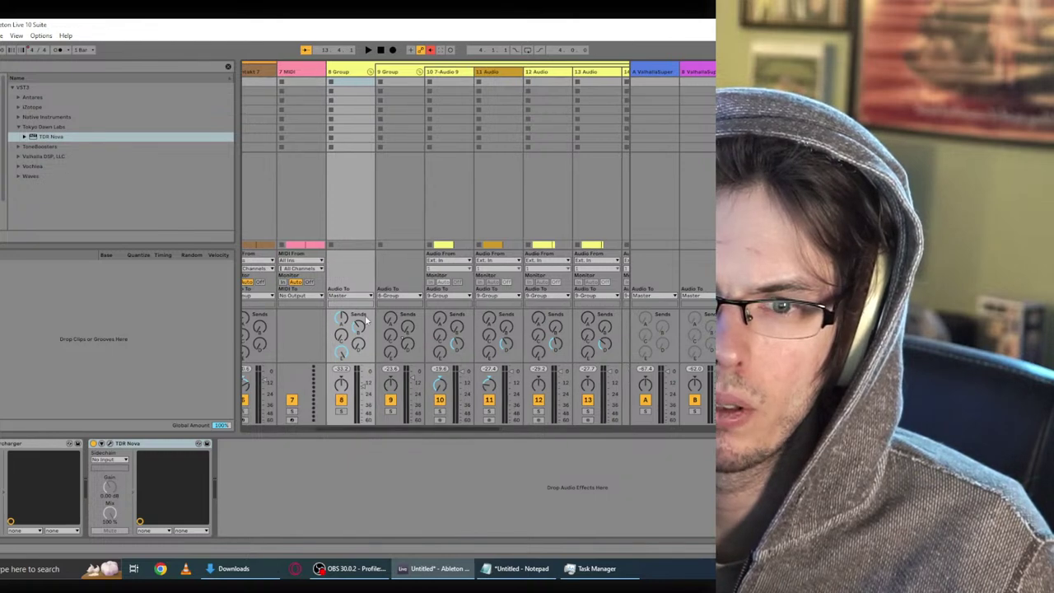
key(space)
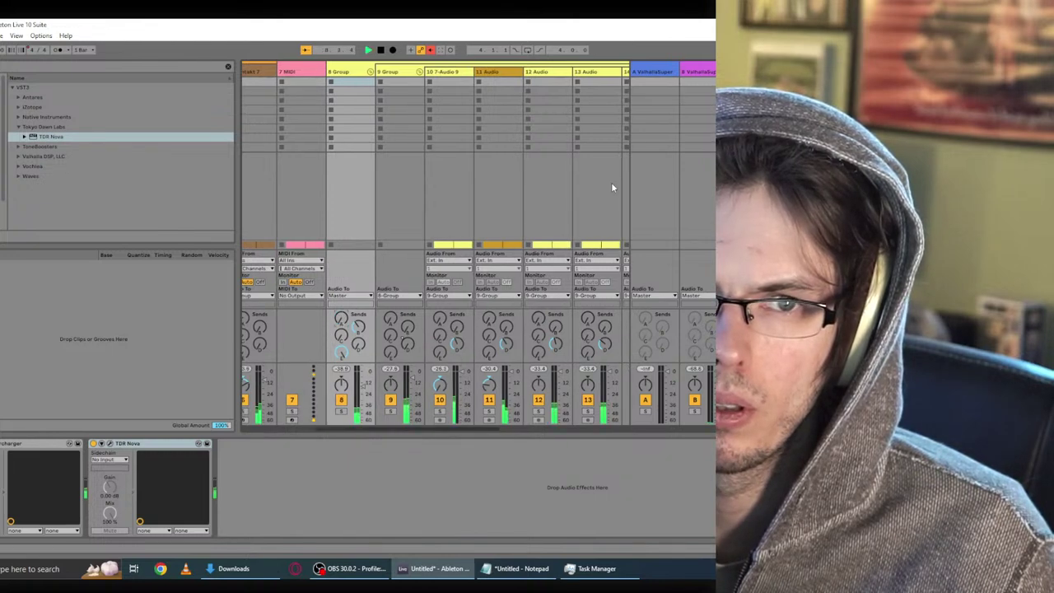
click(692, 76)
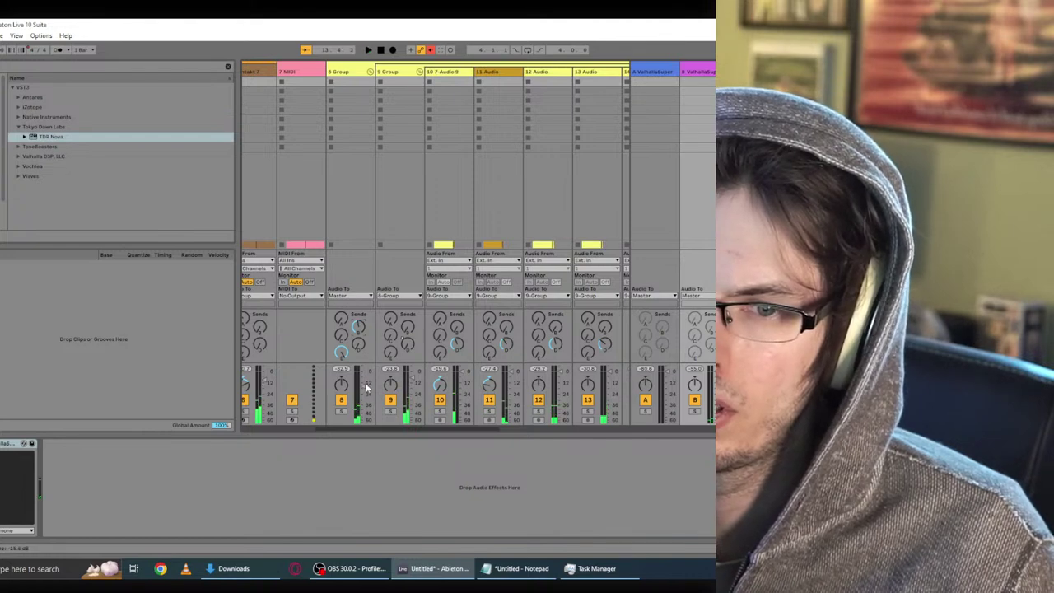
click(357, 73)
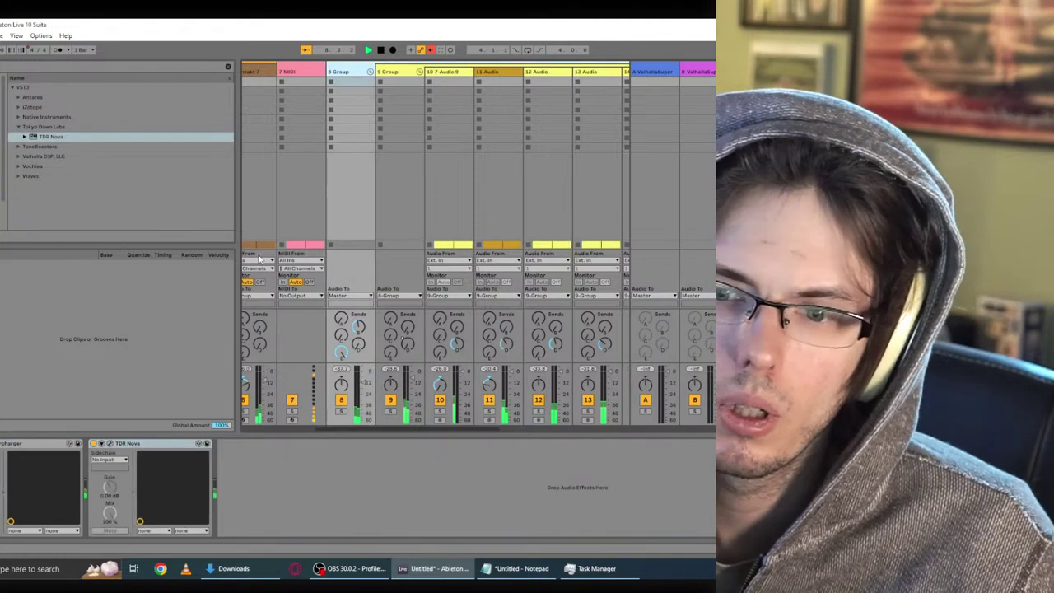
click(116, 441)
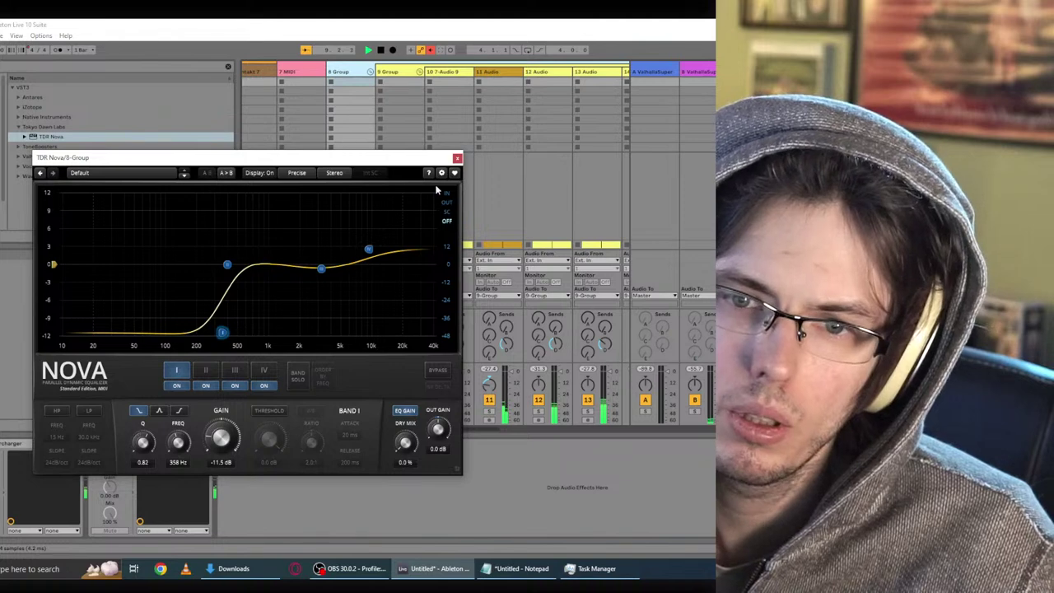
click(457, 158)
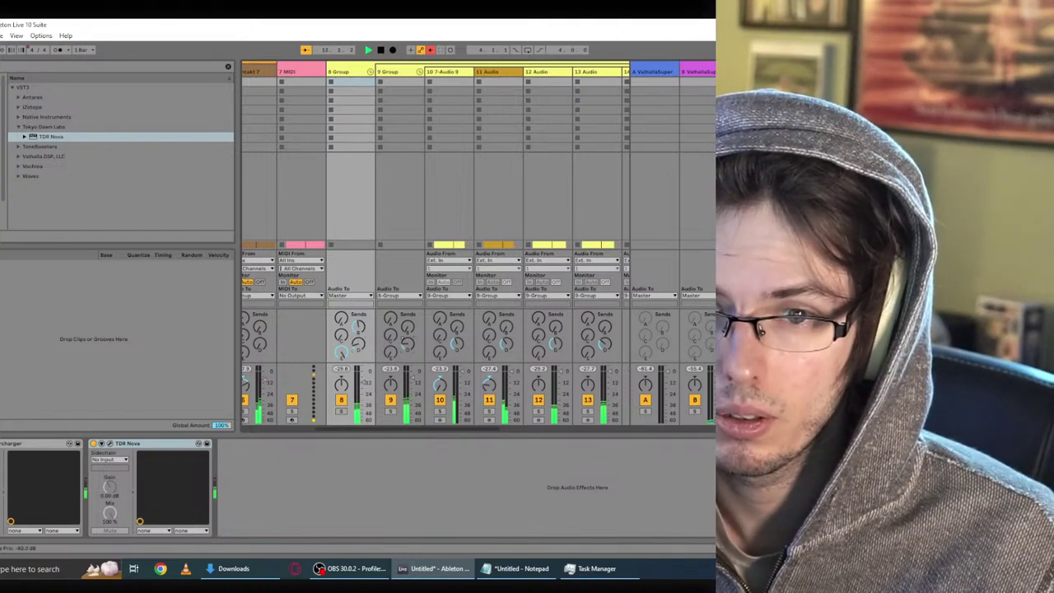
Step: Play the song while reviewing the stacked vocal tracks in the mixer and their clips in the arrangement
drag(395, 429, 484, 424)
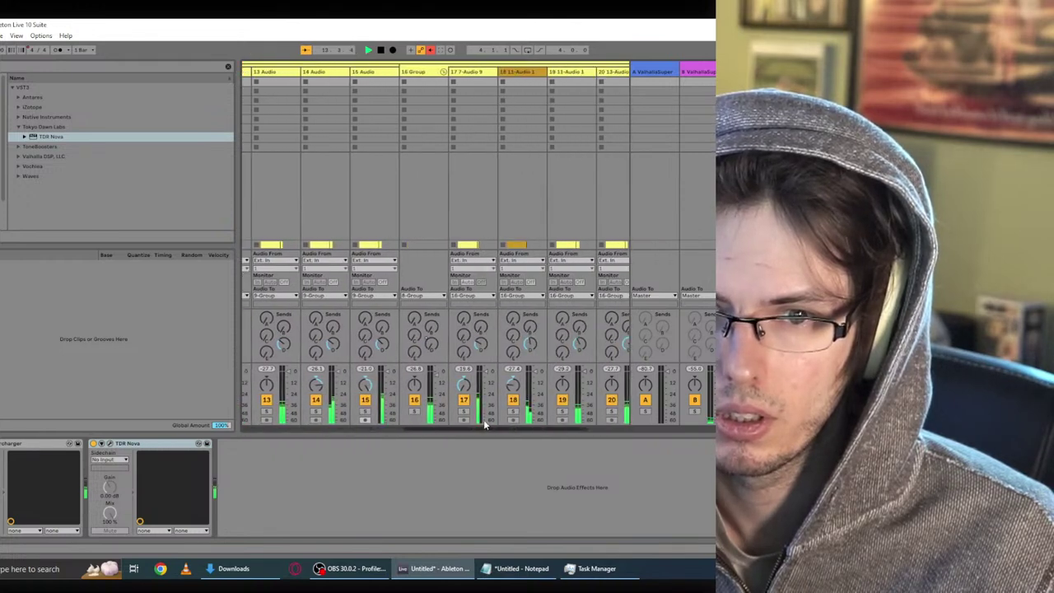
key(space)
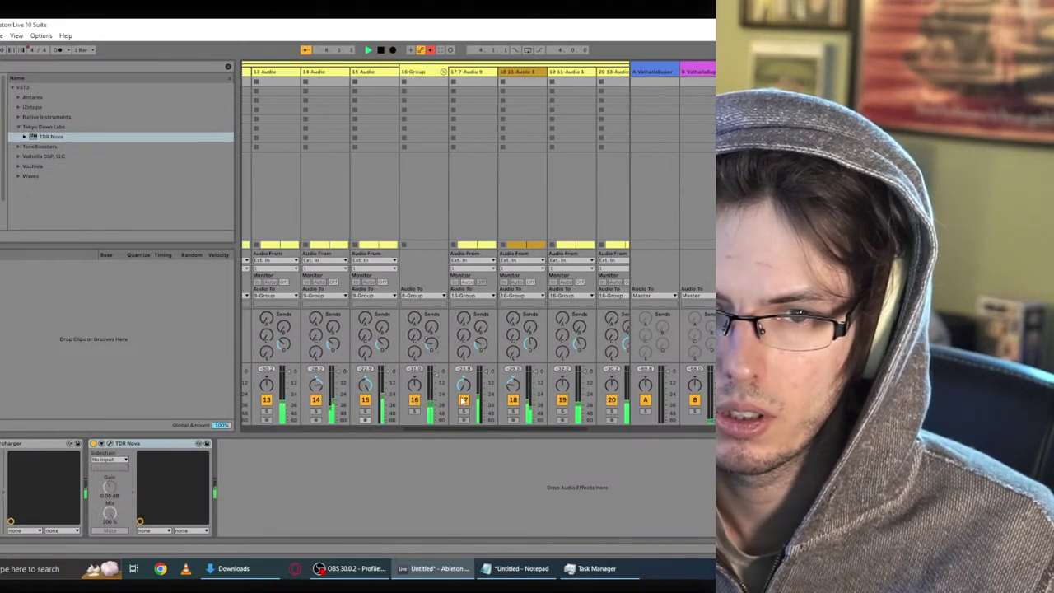
drag(464, 429, 483, 427)
key(Tab)
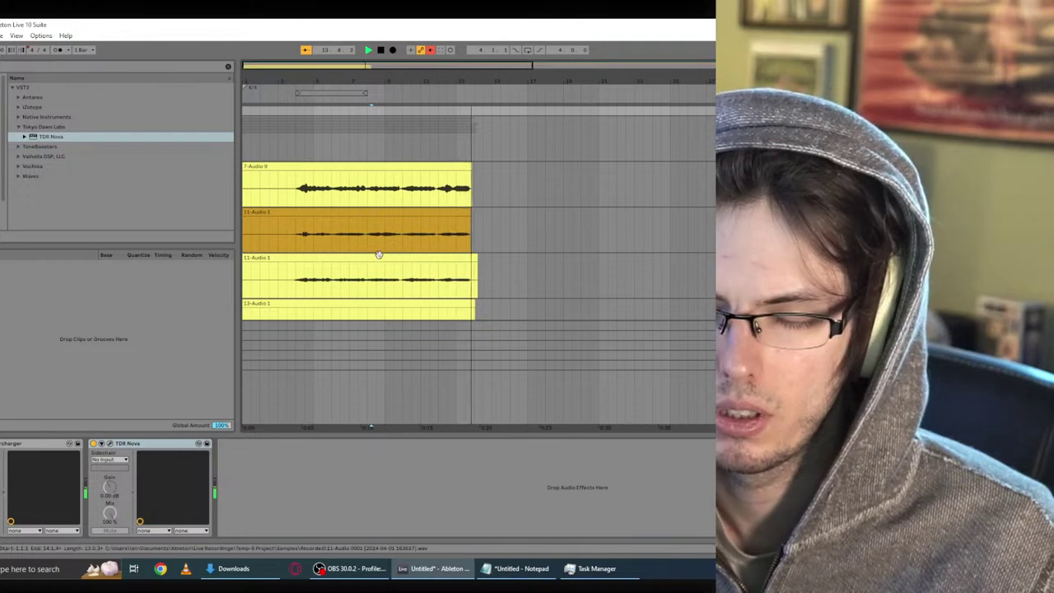
key(space)
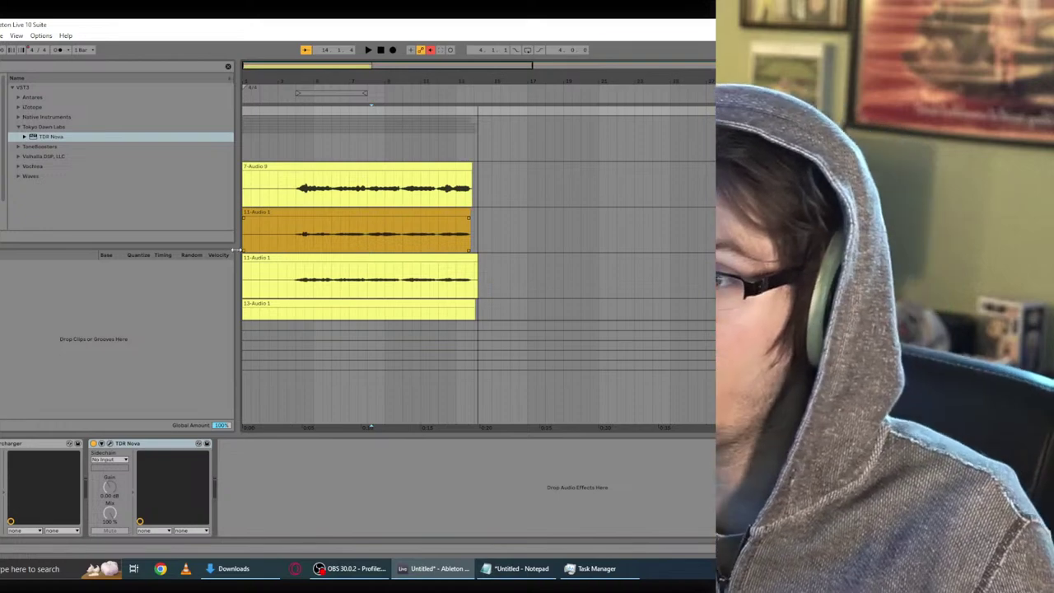
Step: Delete Neutron 3 Elements from the instrument group and turn off its Drum - Gentle Sidechain EQ compressor
scroll(496, 202, up, 5)
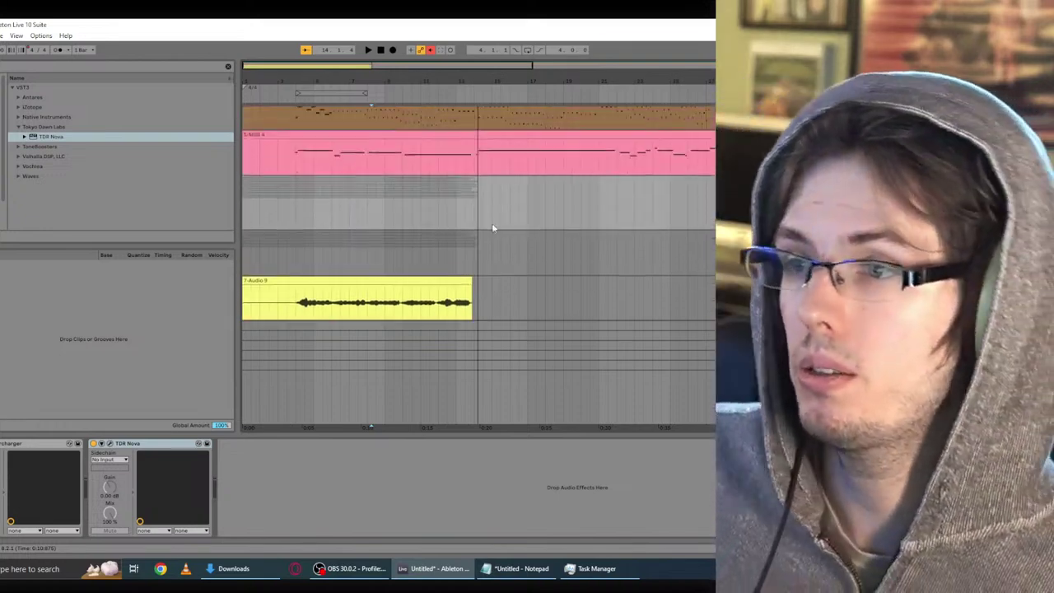
scroll(546, 193, up, 3)
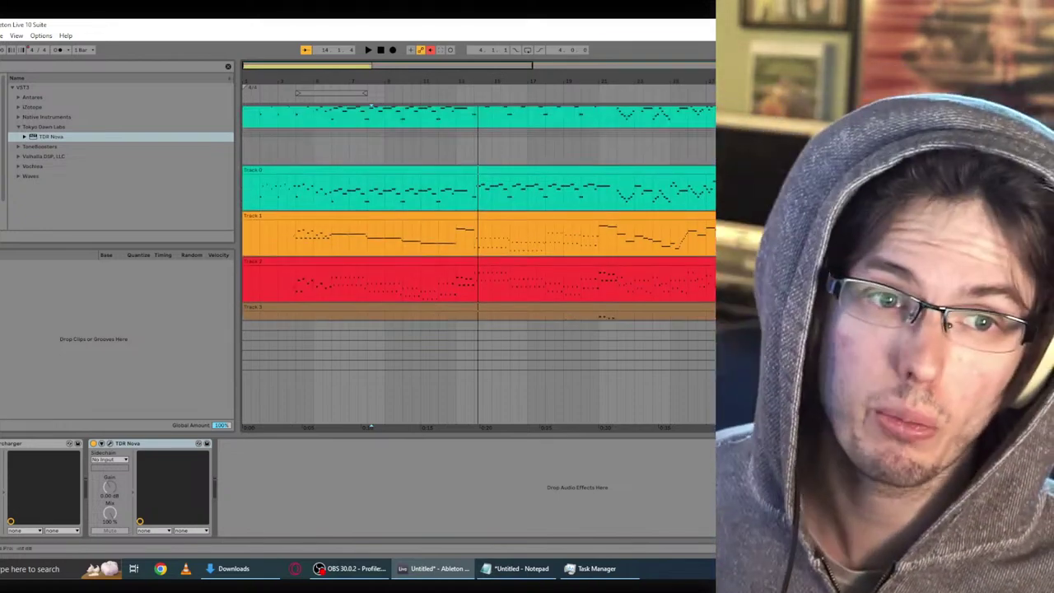
click(713, 146)
scroll(477, 247, up, 1)
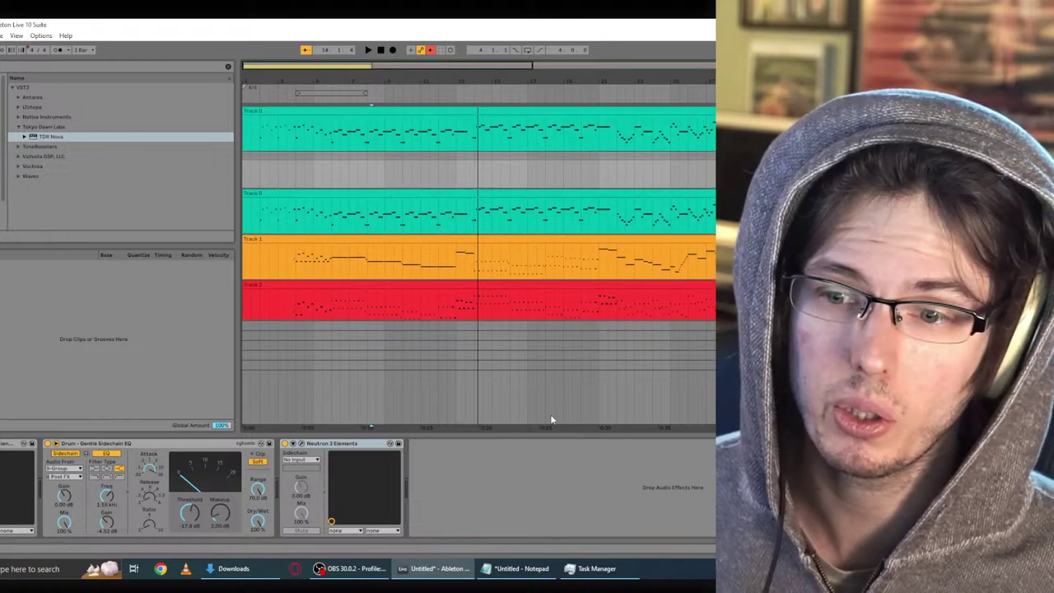
click(338, 446)
key(Delete)
key(space)
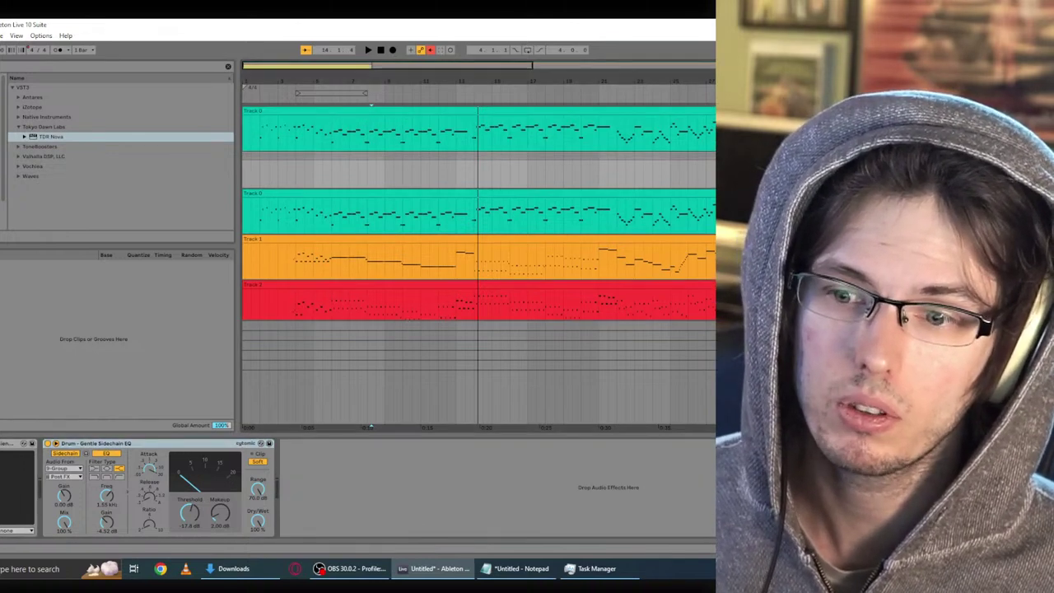
click(47, 443)
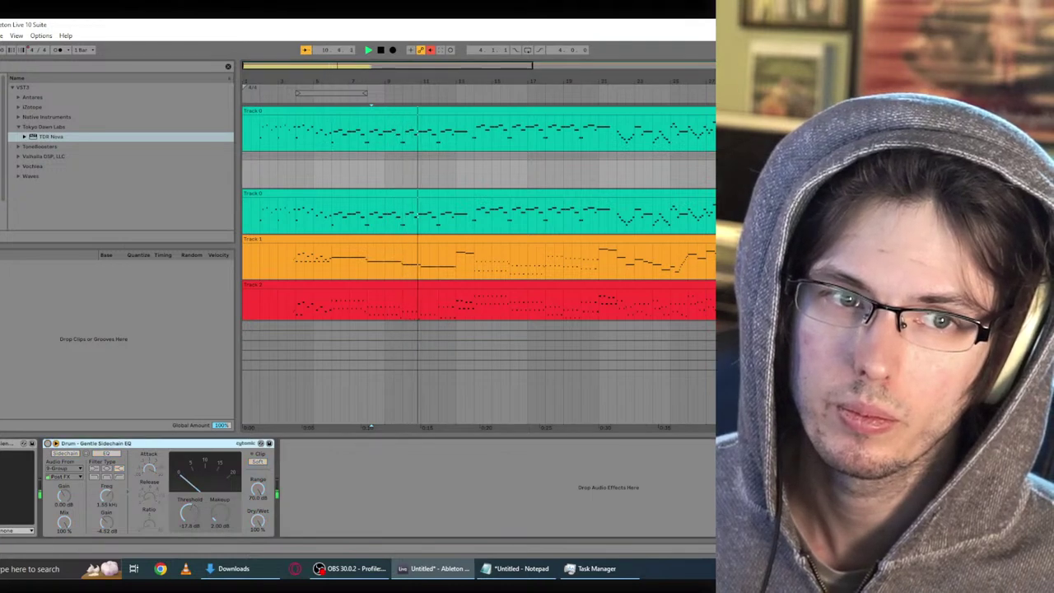
Step: Play the song while examining the device chains from the instrument tracks down to the vocal group
key(Down)
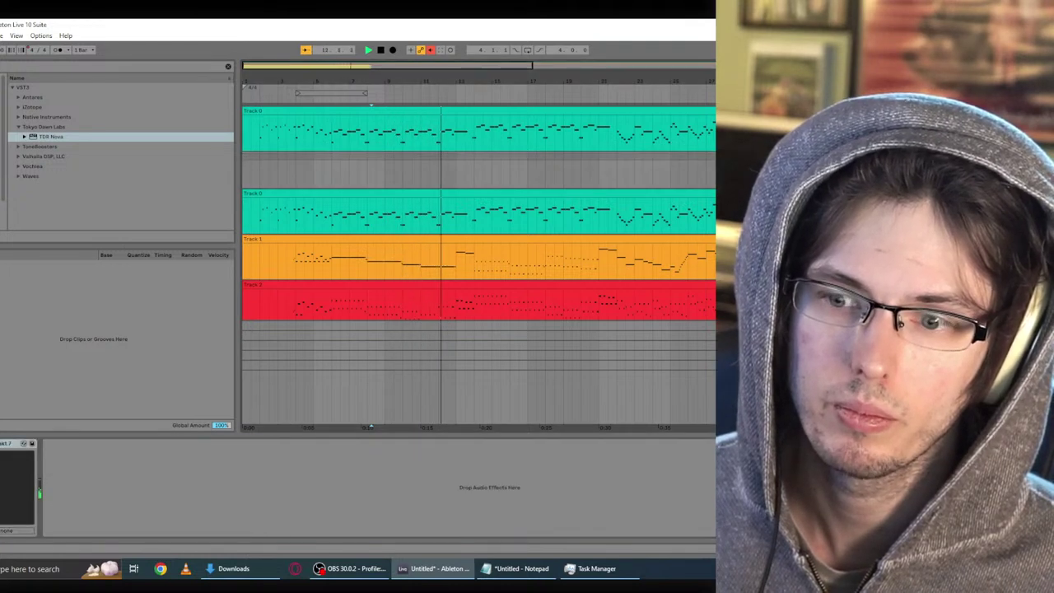
key(Down)
scroll(478, 265, down, 2)
scroll(478, 265, down, 6)
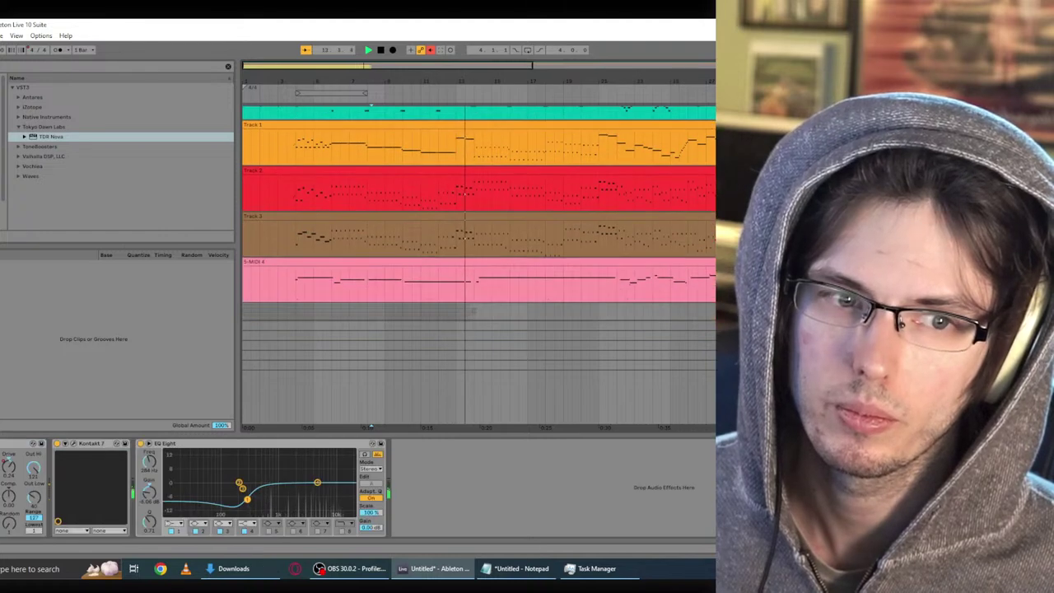
key(Down)
scroll(477, 264, down, 2)
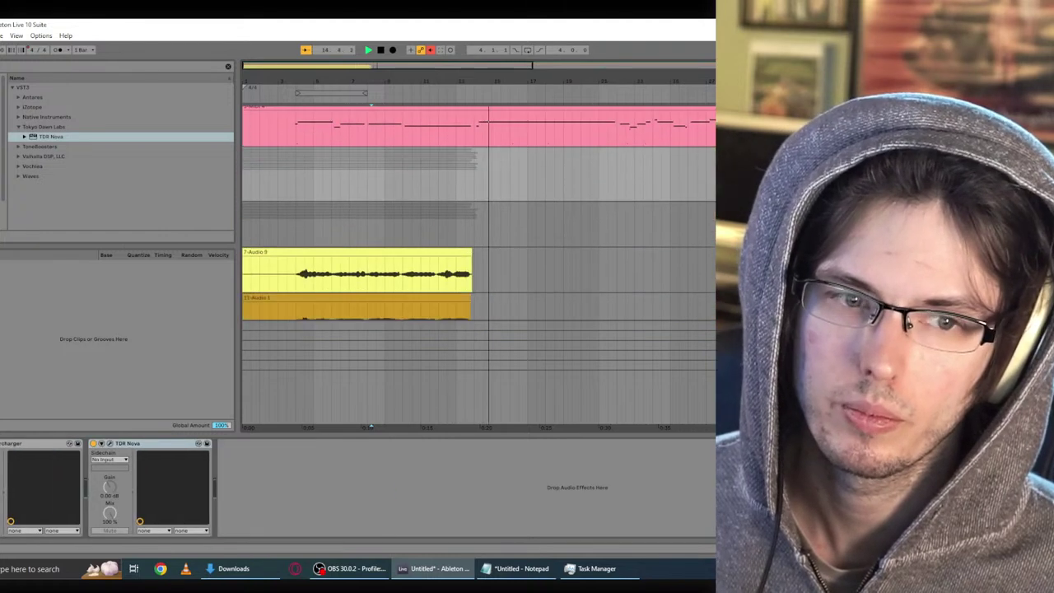
Step: Return to the session mixer and bring up the device chain containing EQ Eight
key(Tab)
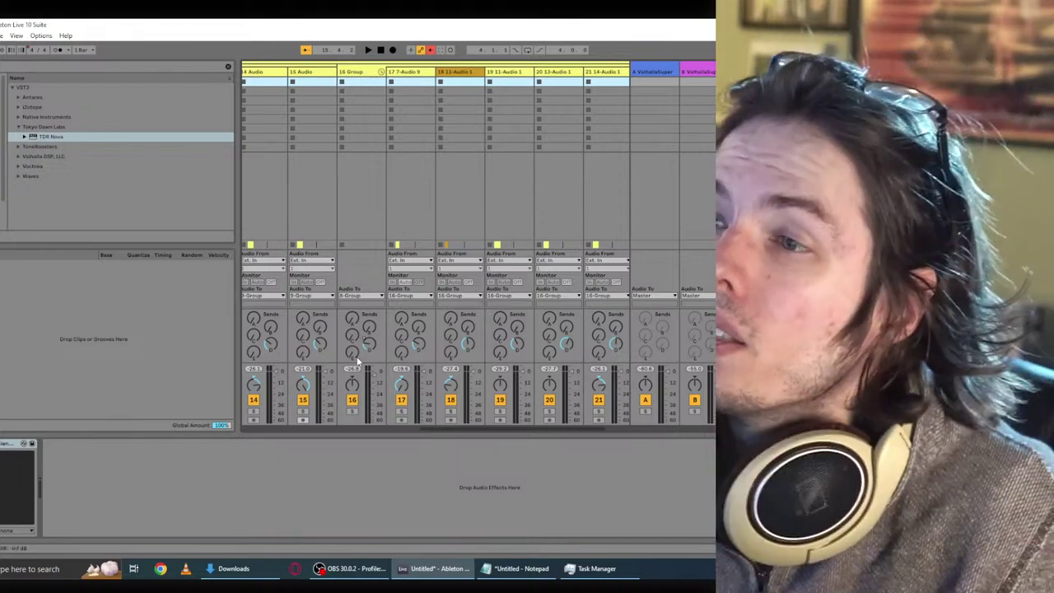
key(alt+Tab)
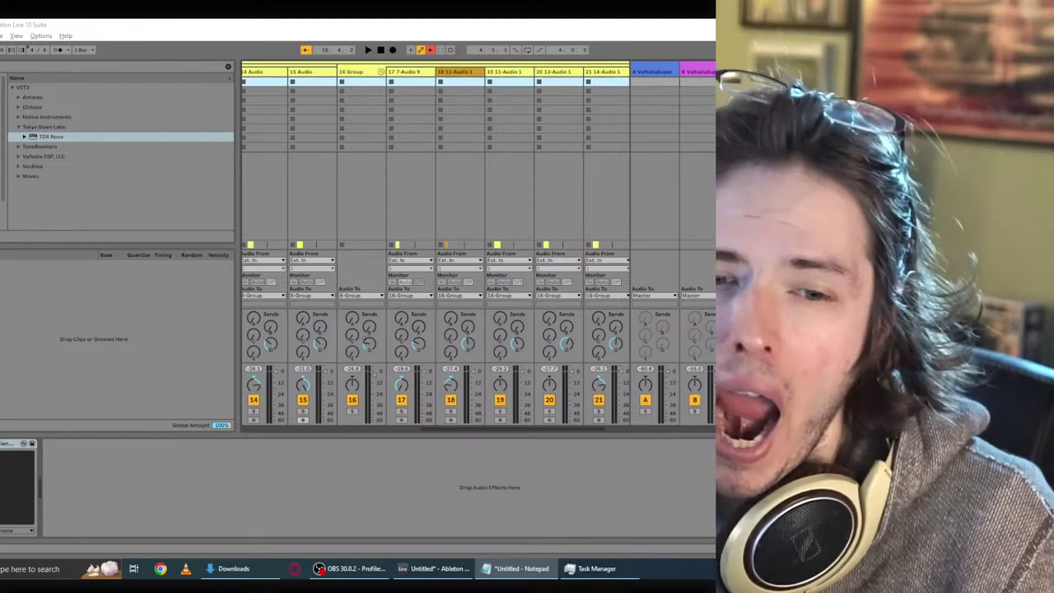
key(ctrl+v)
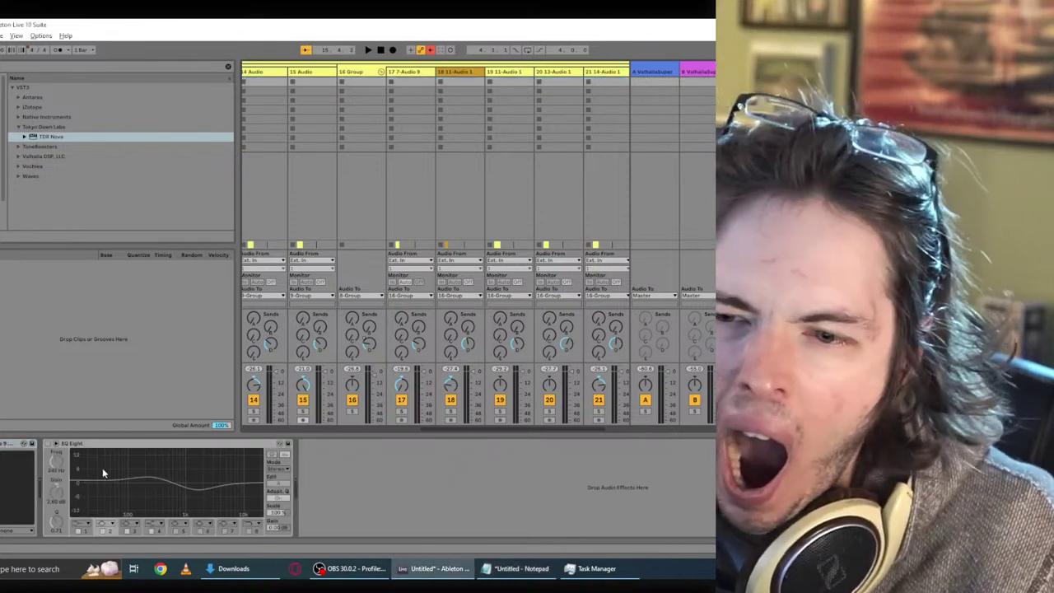